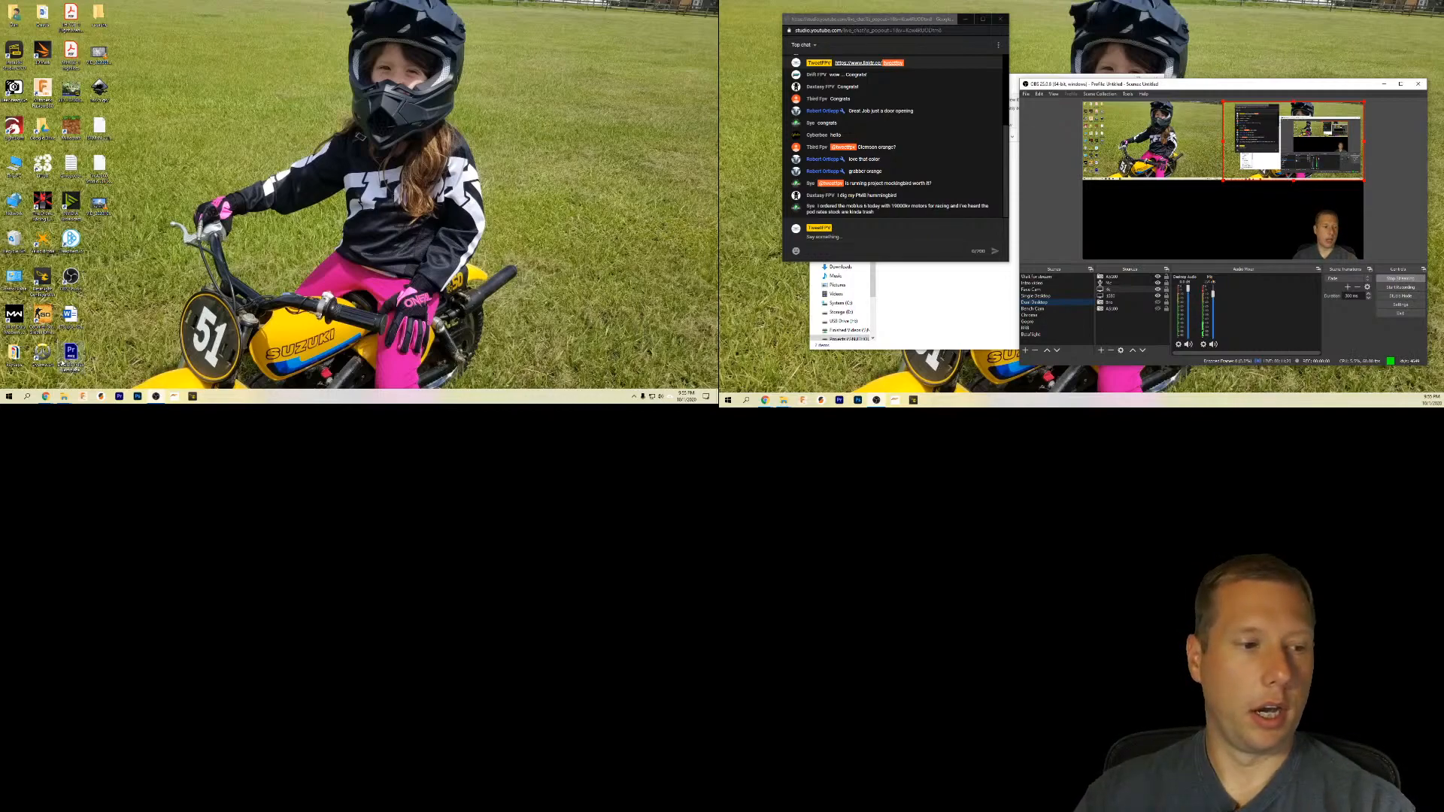
Step: Open the Default Video Template project in Premiere Pro and bring the OBS window back to the front
left_click(75, 362)
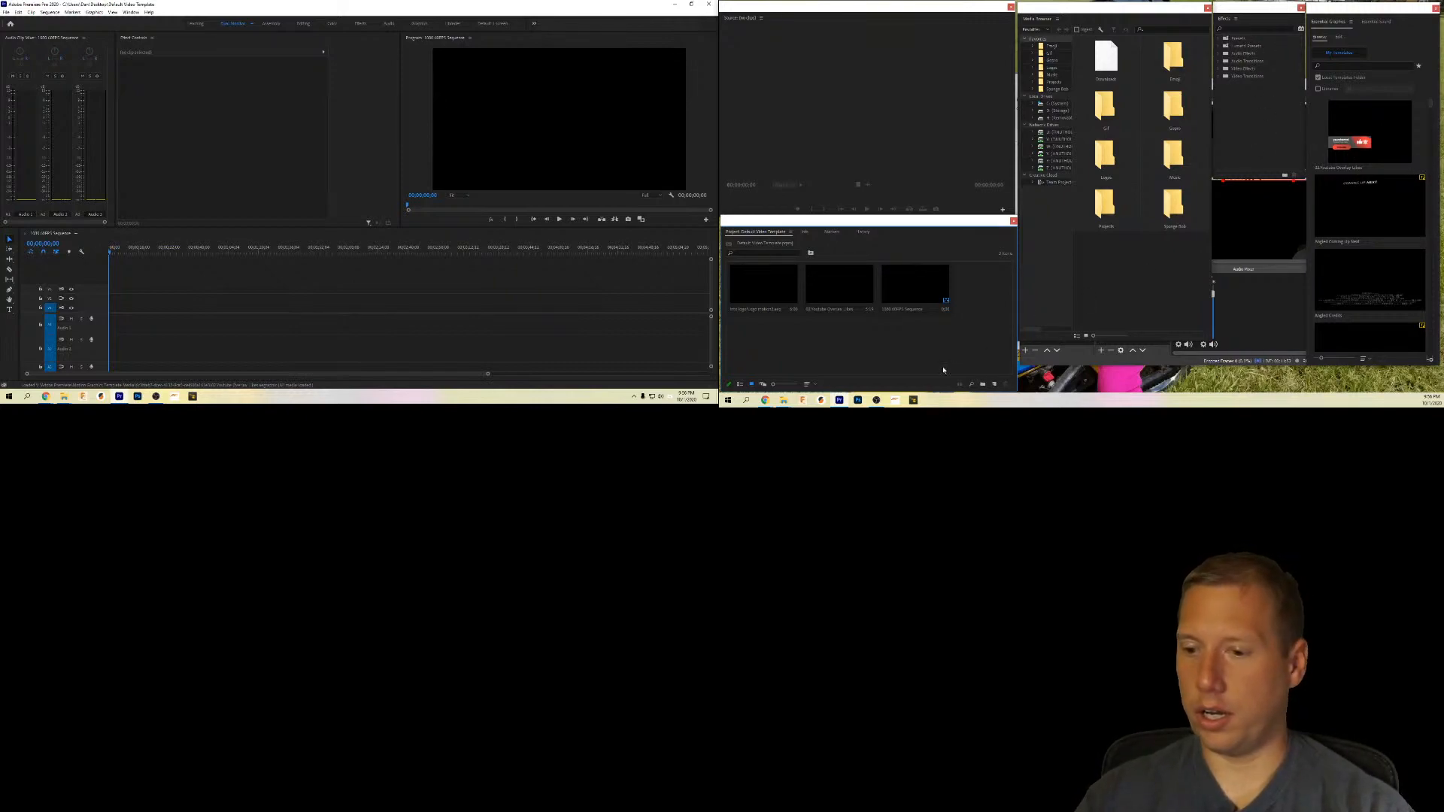
left_click(875, 400)
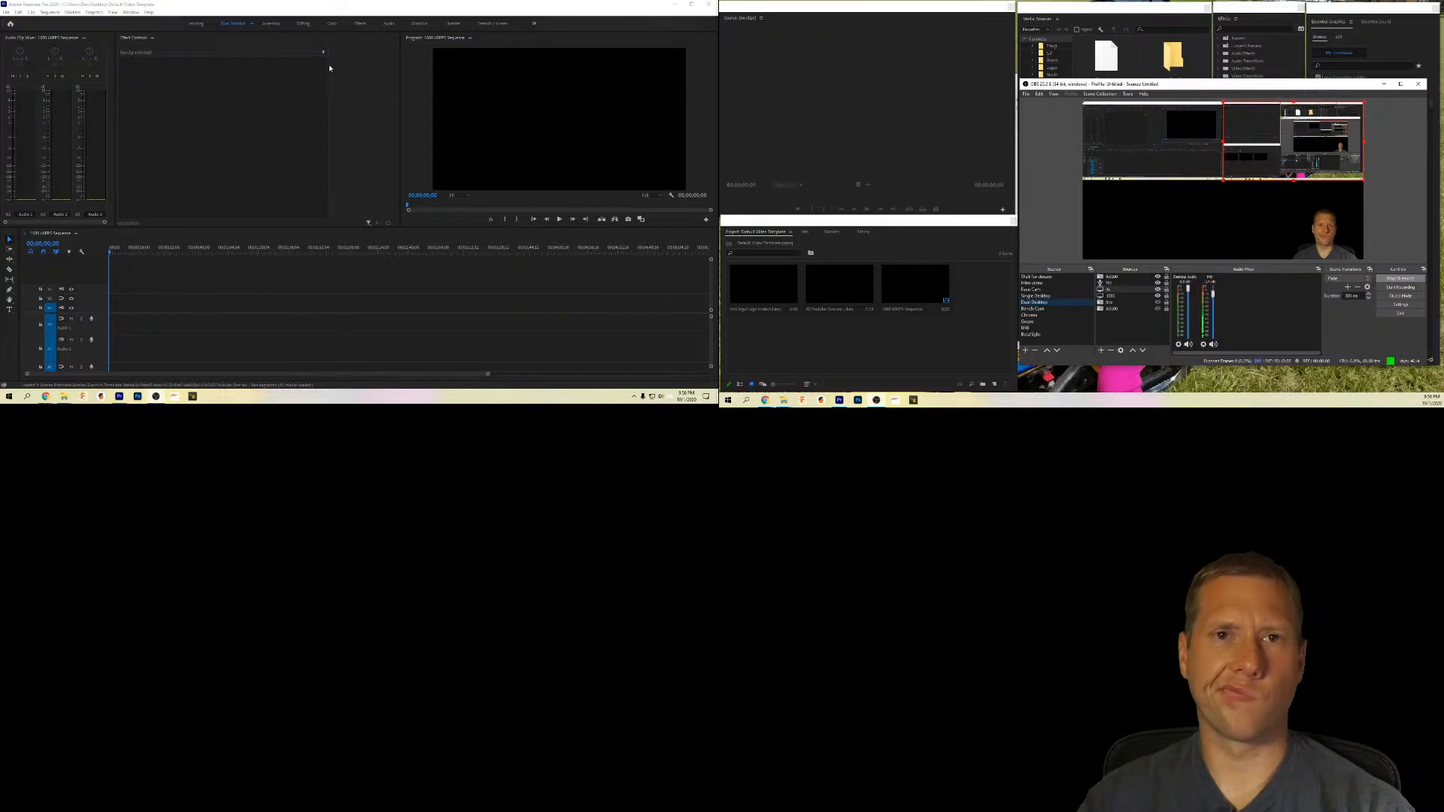
Step: Try the Default 1 screen workspace and the Editing workspace
left_click(491, 29)
left_click(491, 25)
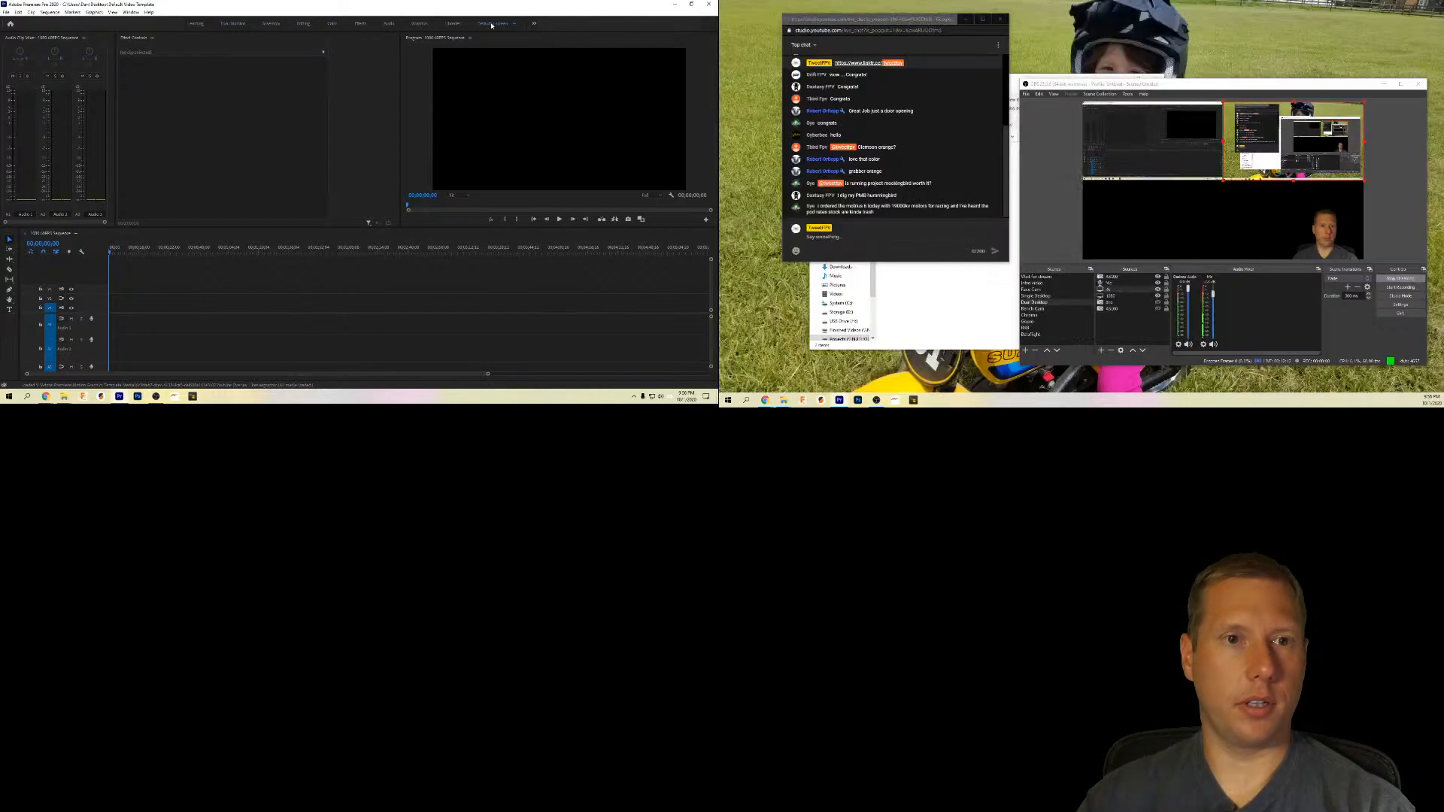
left_click(131, 12)
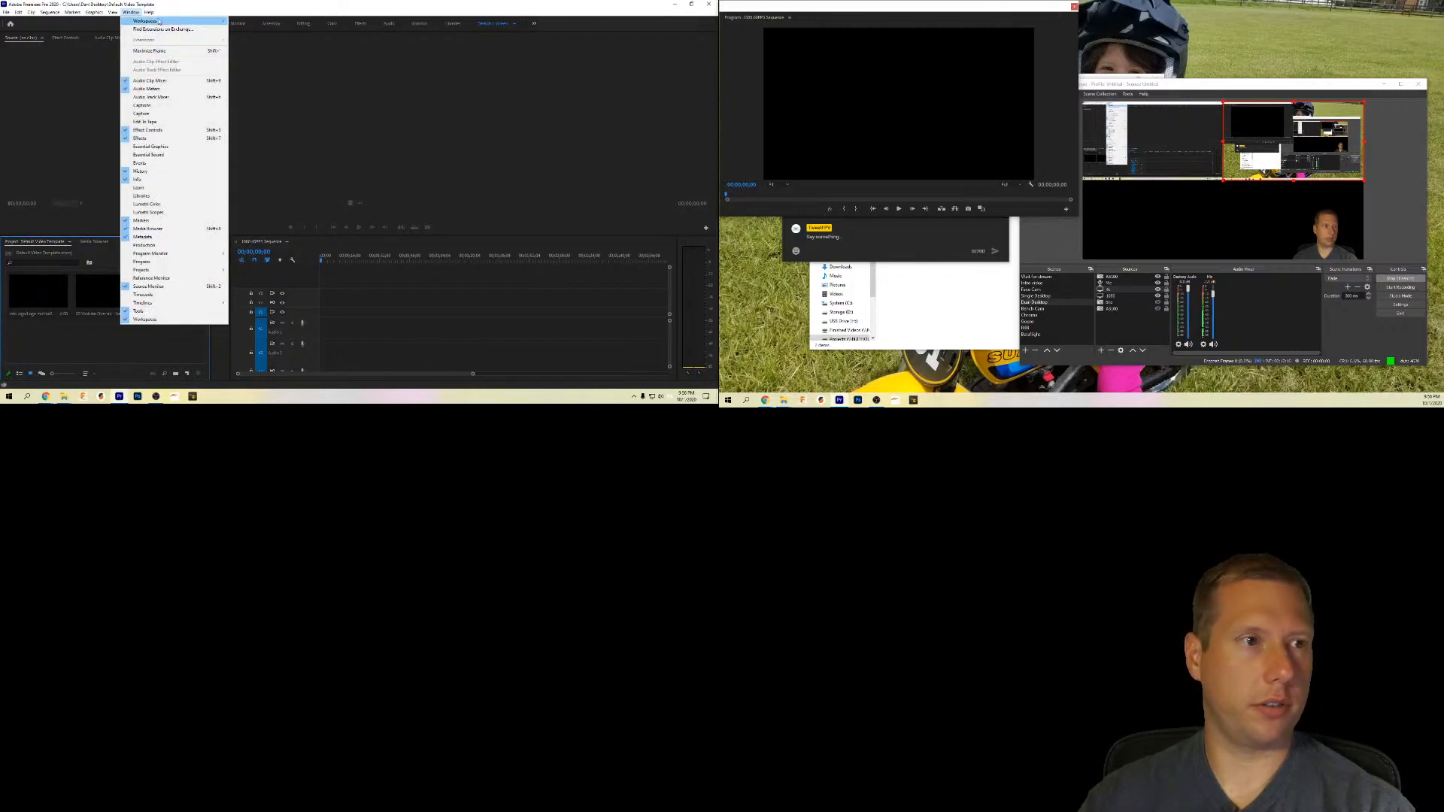
mouse_move(180, 21)
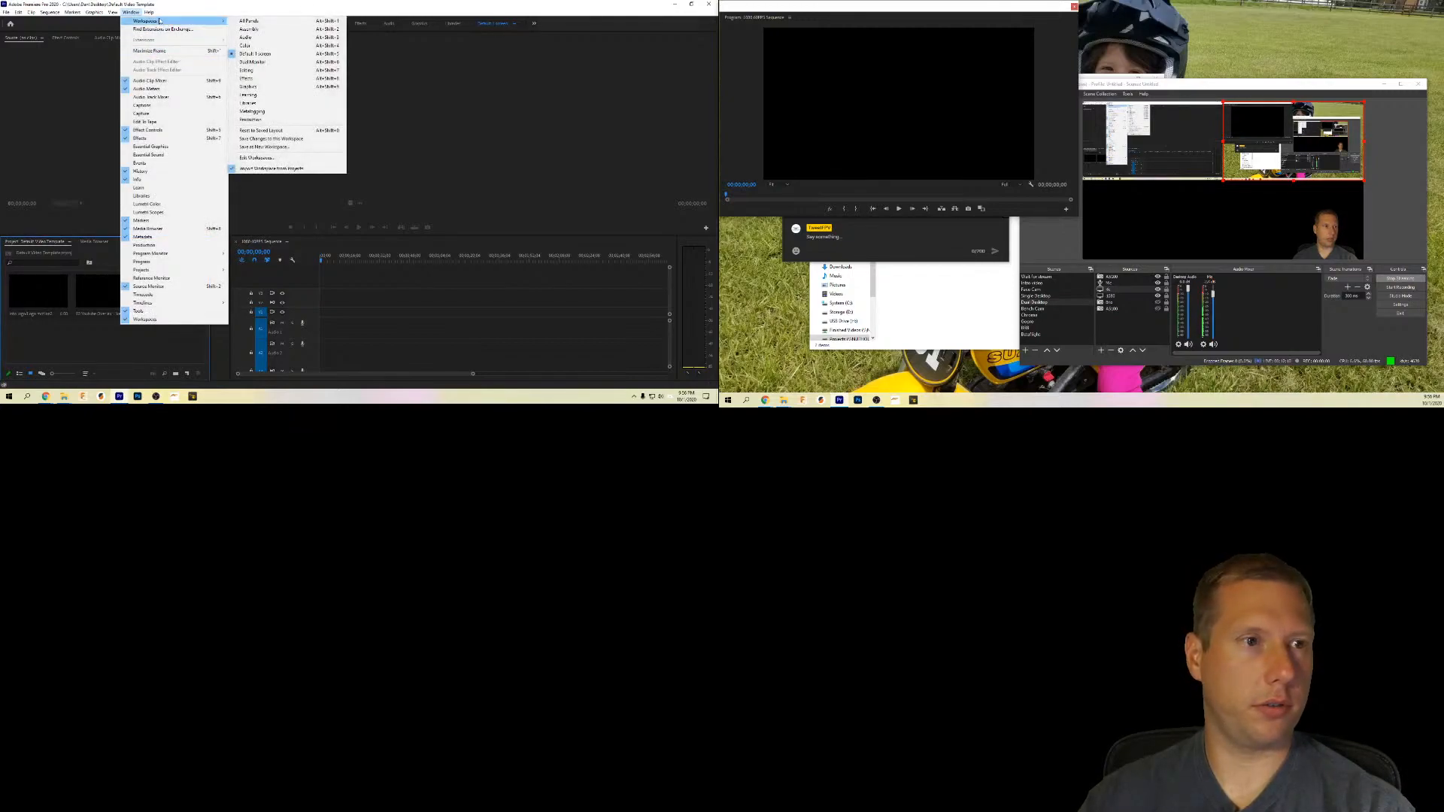
left_click(297, 70)
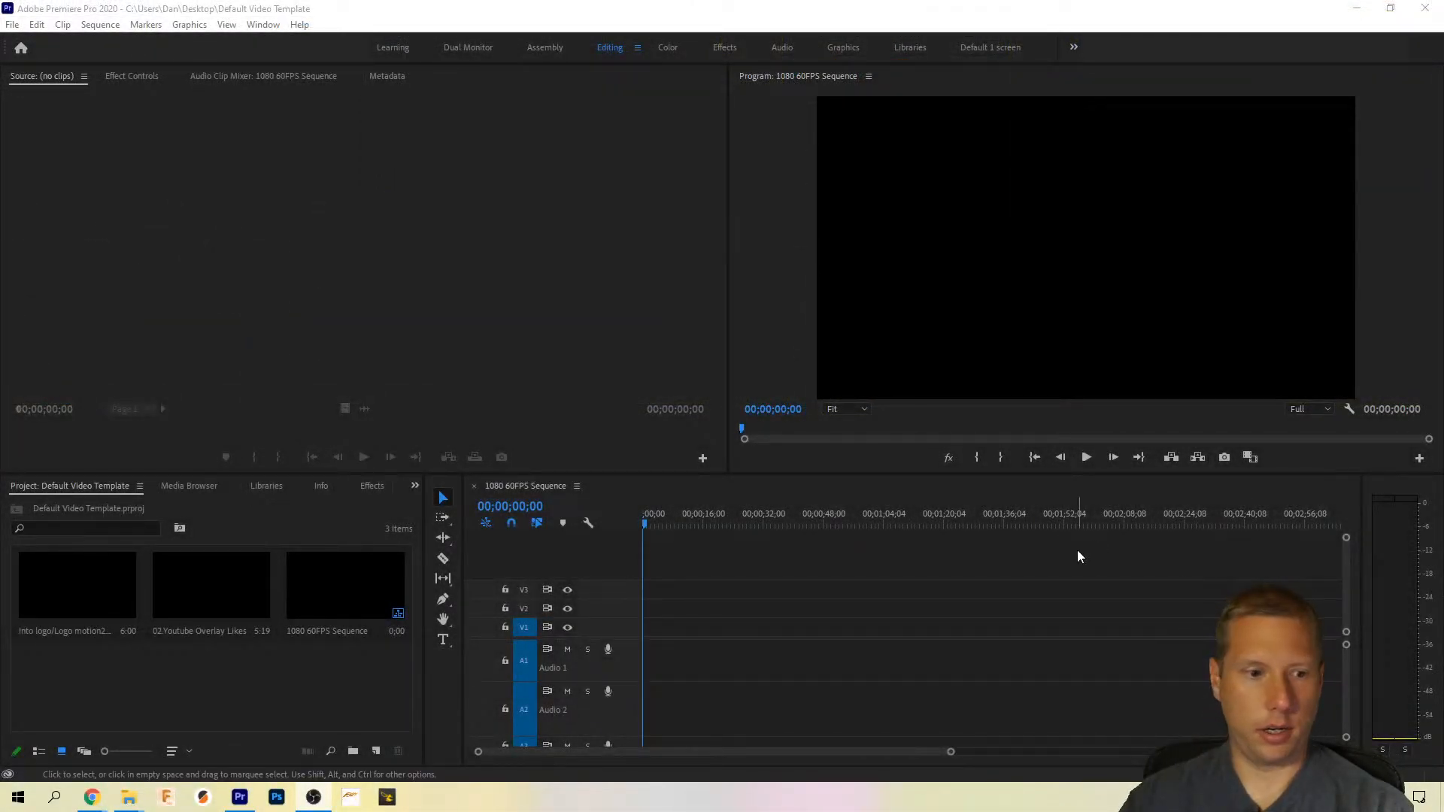
Step: Apply the Dual Monitor workspace and select the 1080 60FPS Sequence in the project
left_click(464, 49)
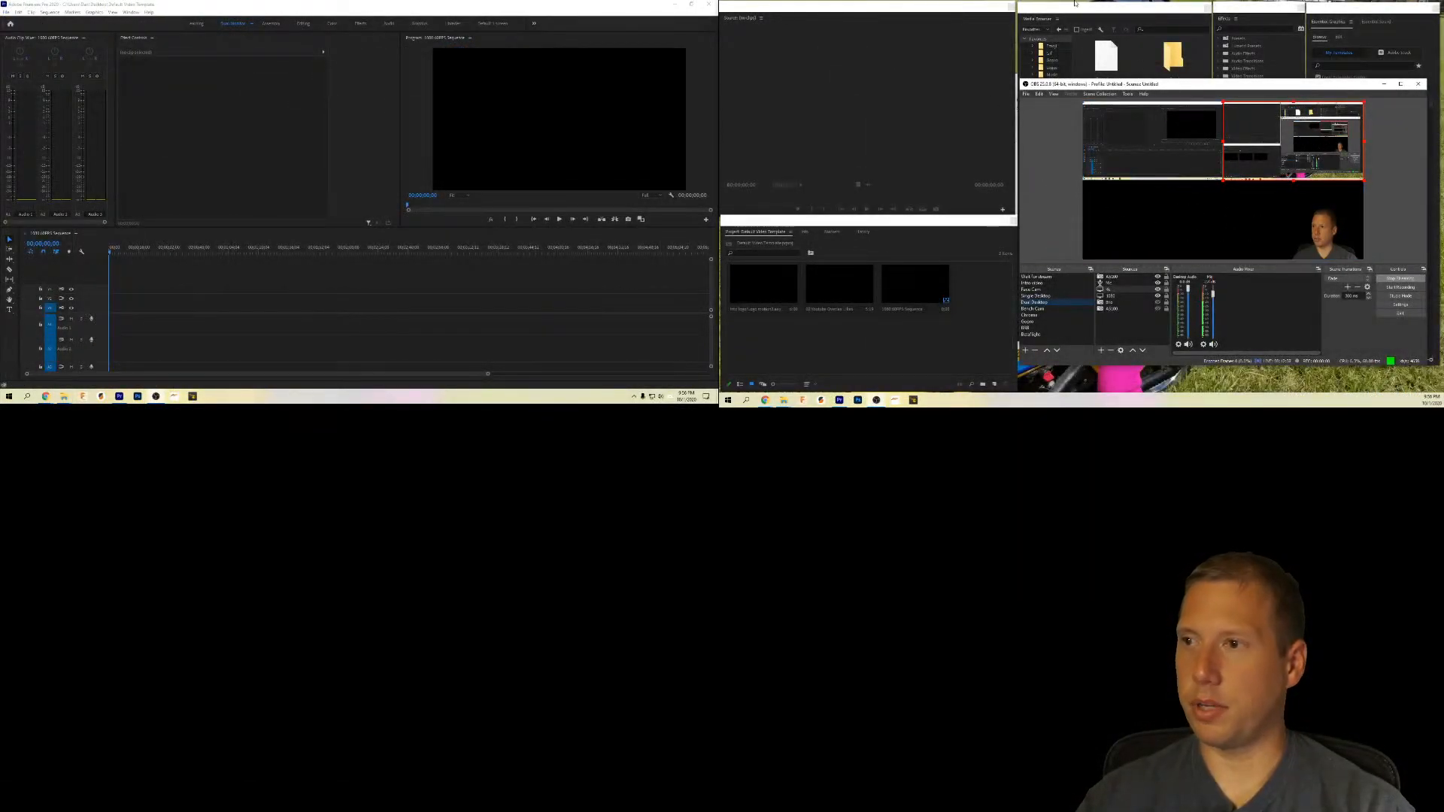
left_click(918, 295)
left_click(918, 294)
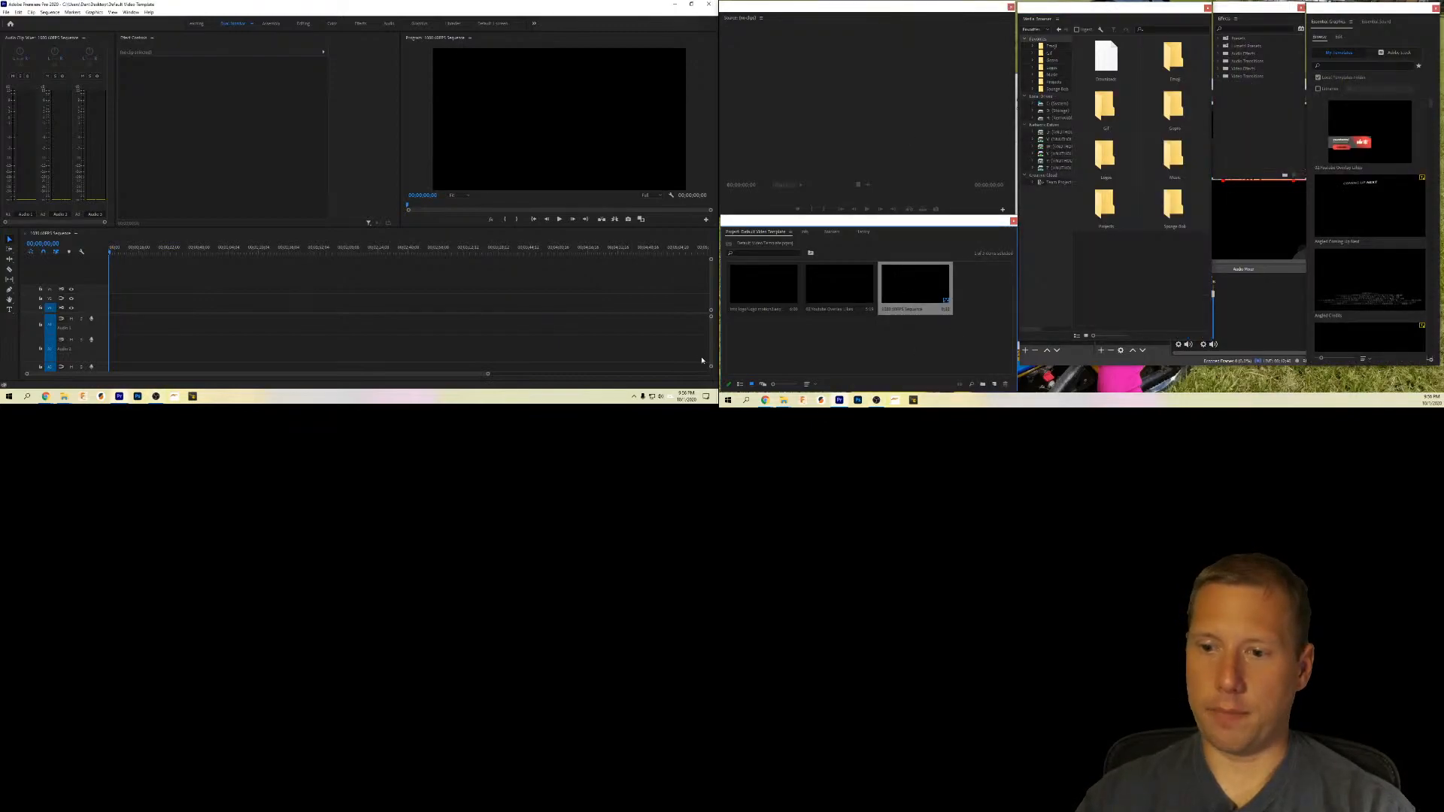
Step: Load the intro logo motion clip as the source and insert it at the start of the 1080 60FPS Sequence
left_click(772, 286)
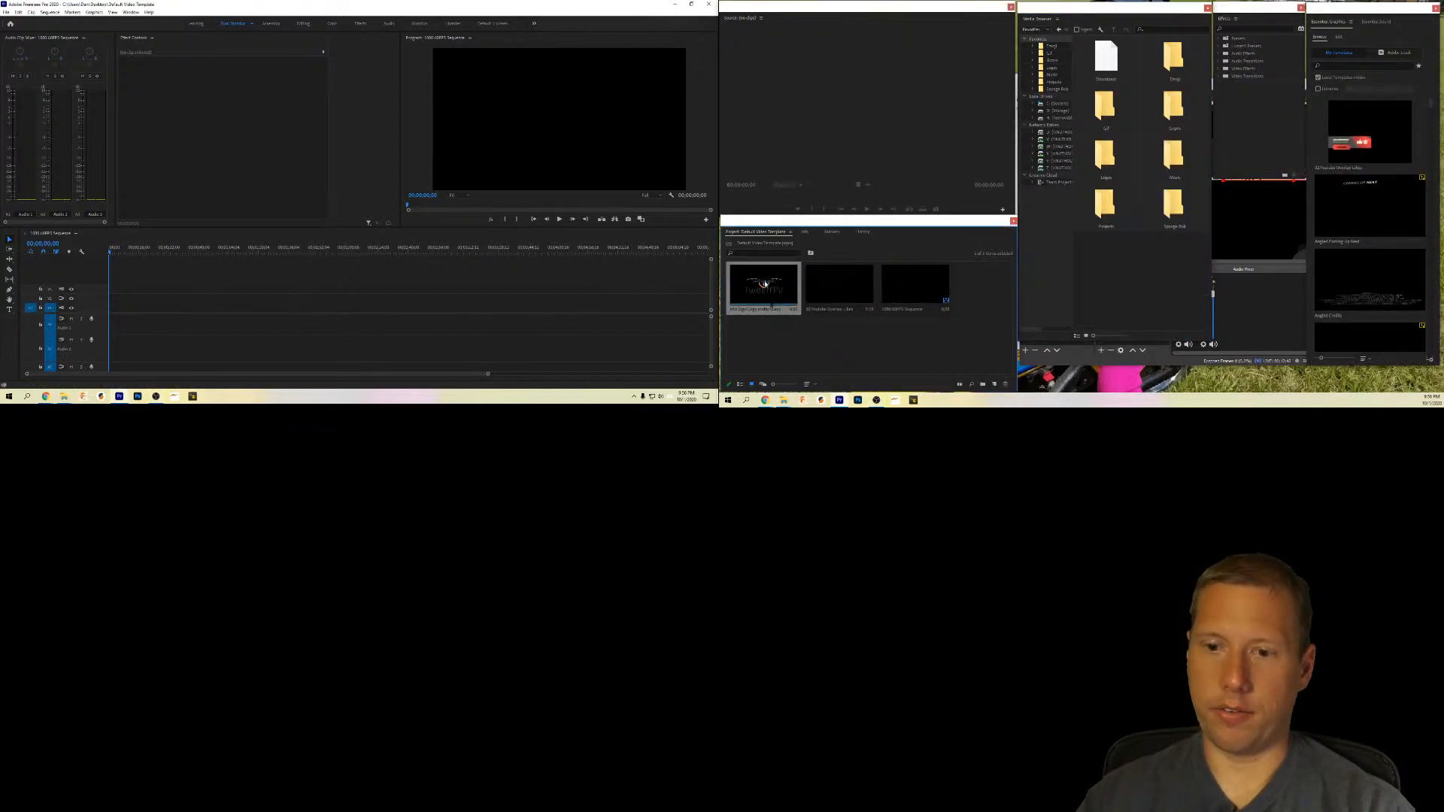
double_click(775, 286)
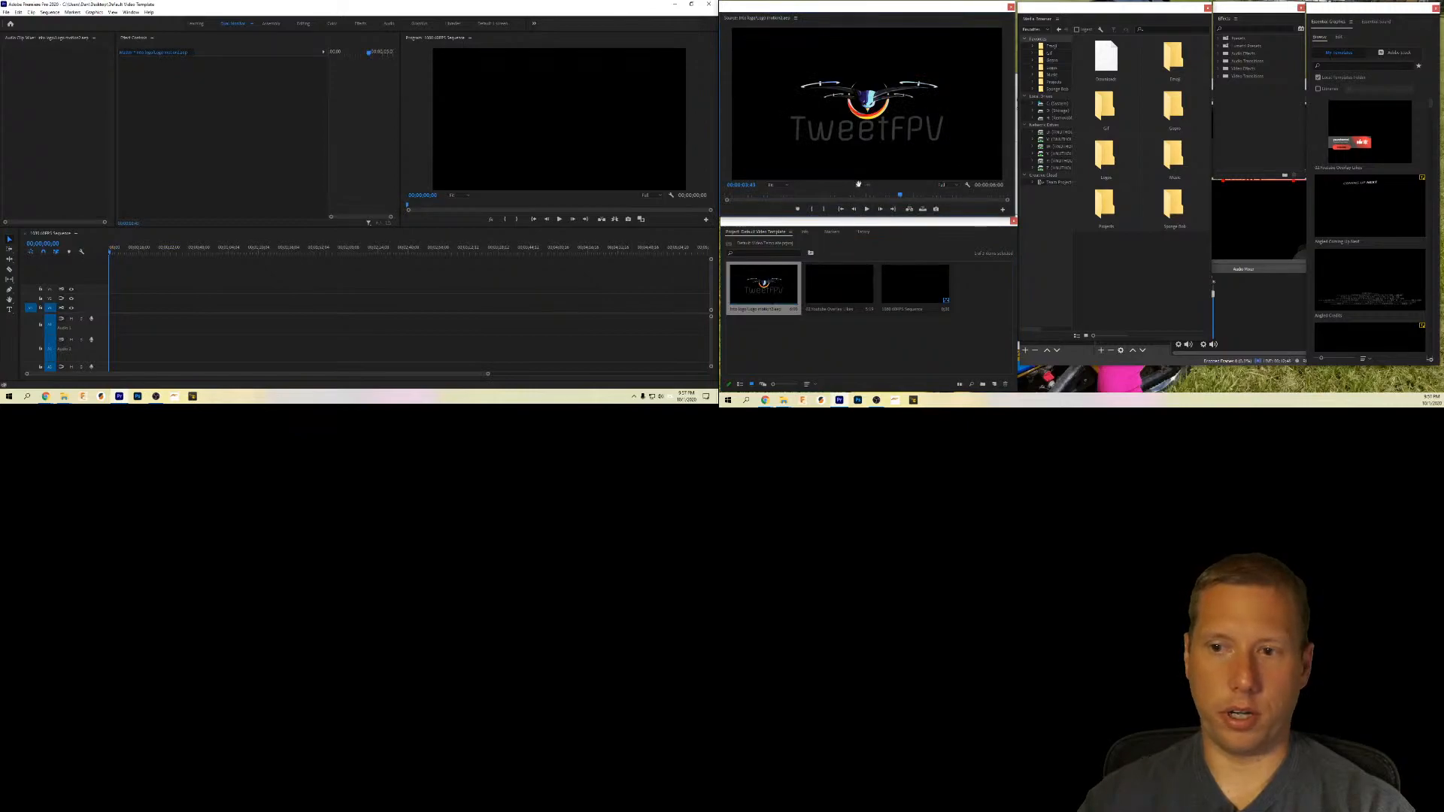
left_click(909, 209)
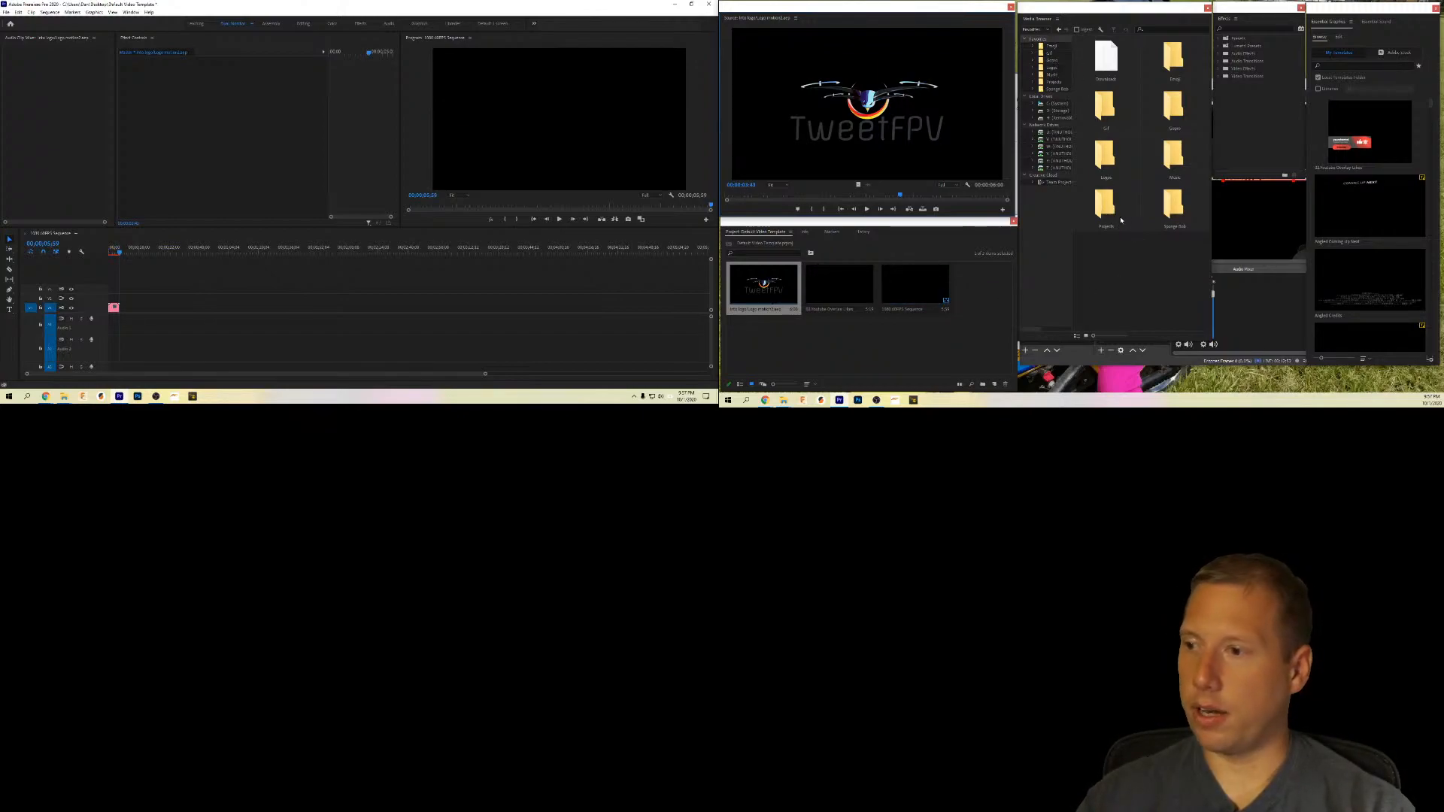
Step: Browse from the Projects folder to the subfolder that holds the recorded video clips
left_click(1054, 81)
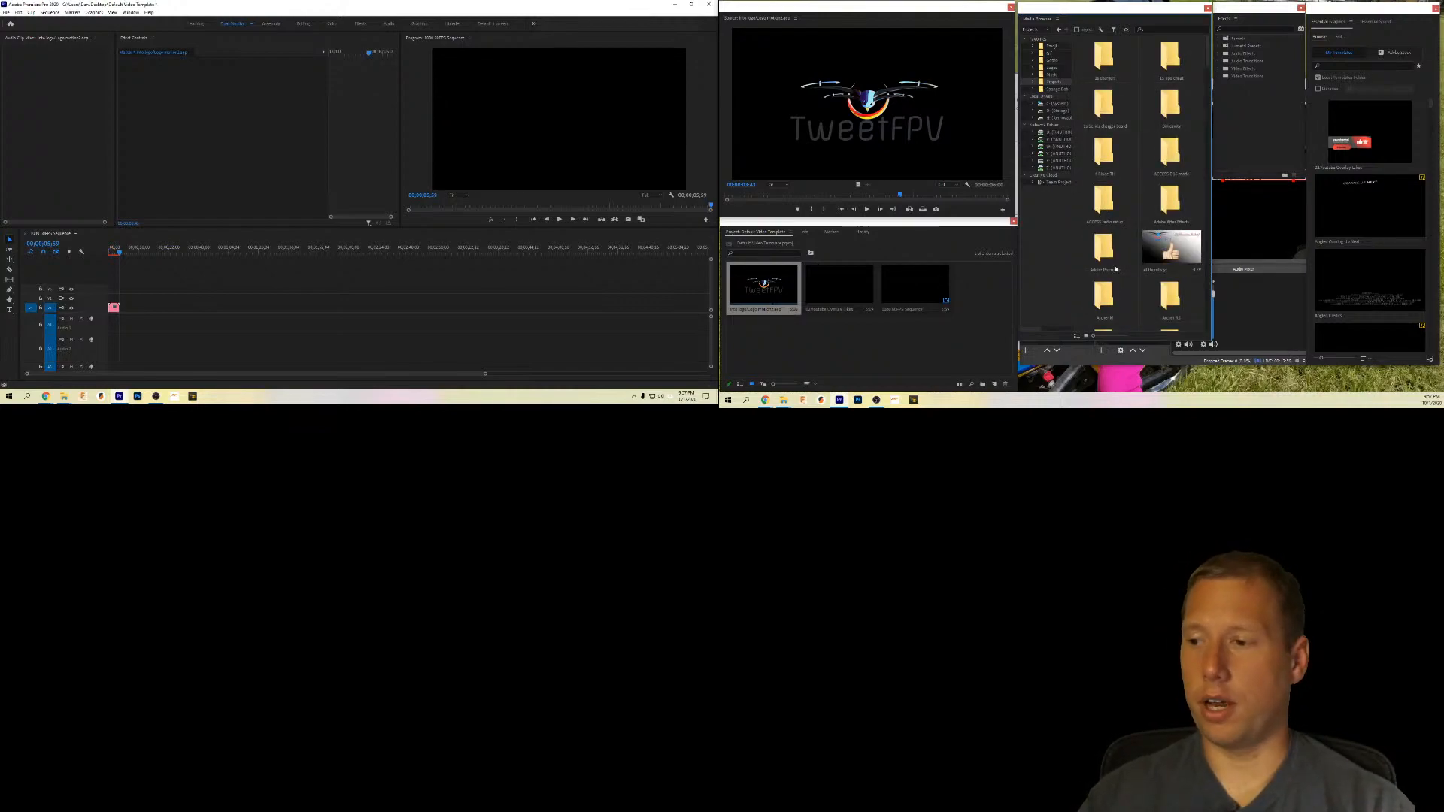
scroll(1113, 275, "down", 5)
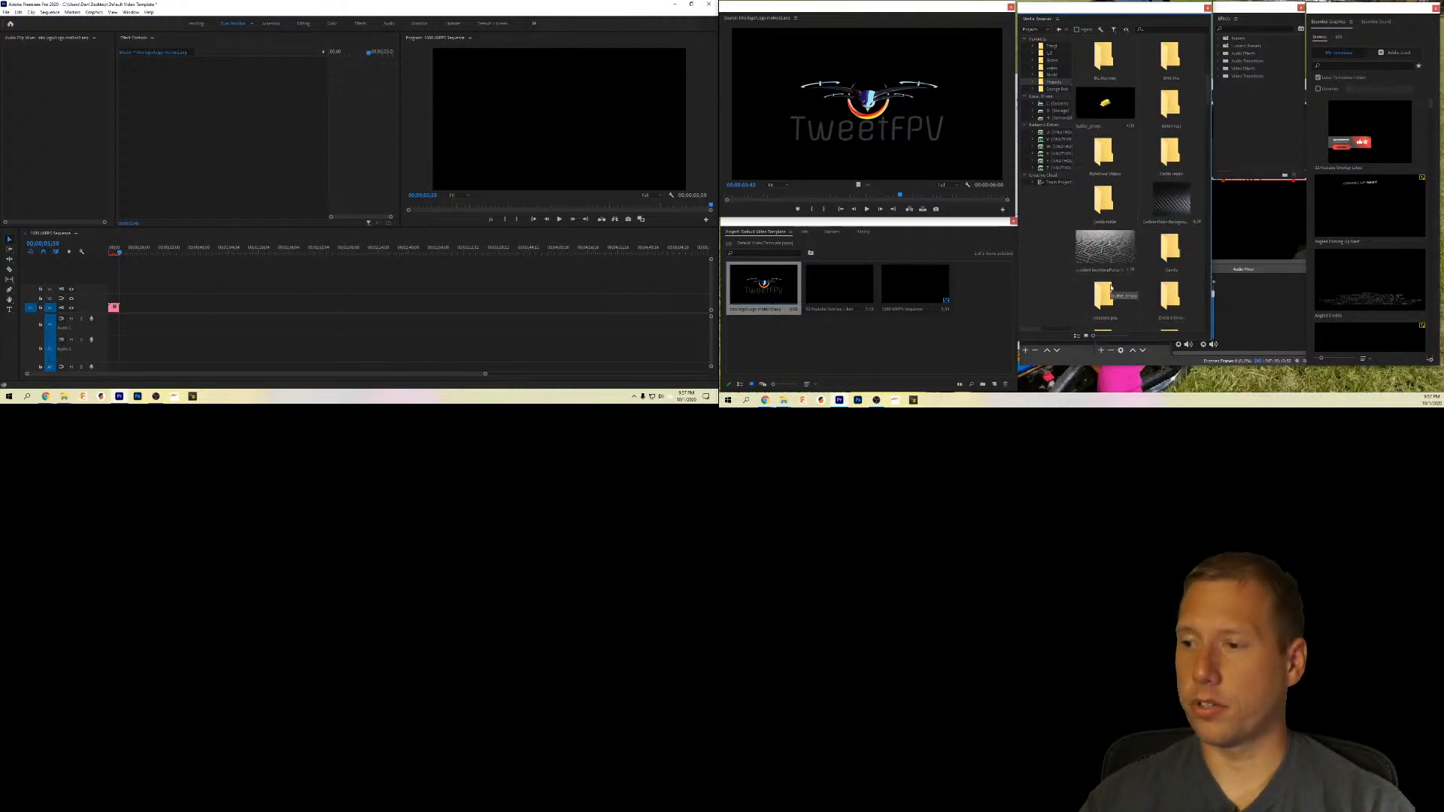
scroll(1110, 288, "down", 5)
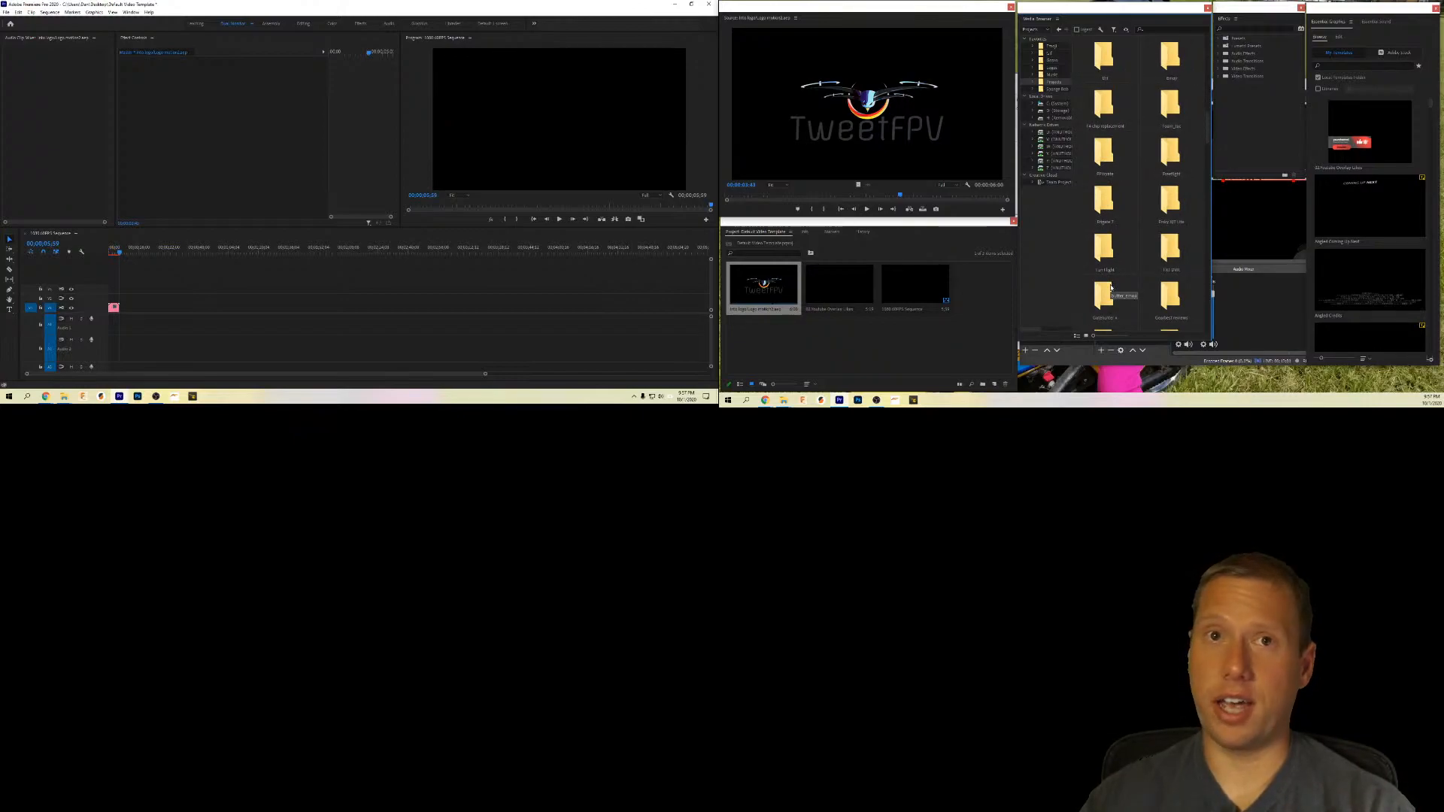
scroll(1111, 288, "down", 5)
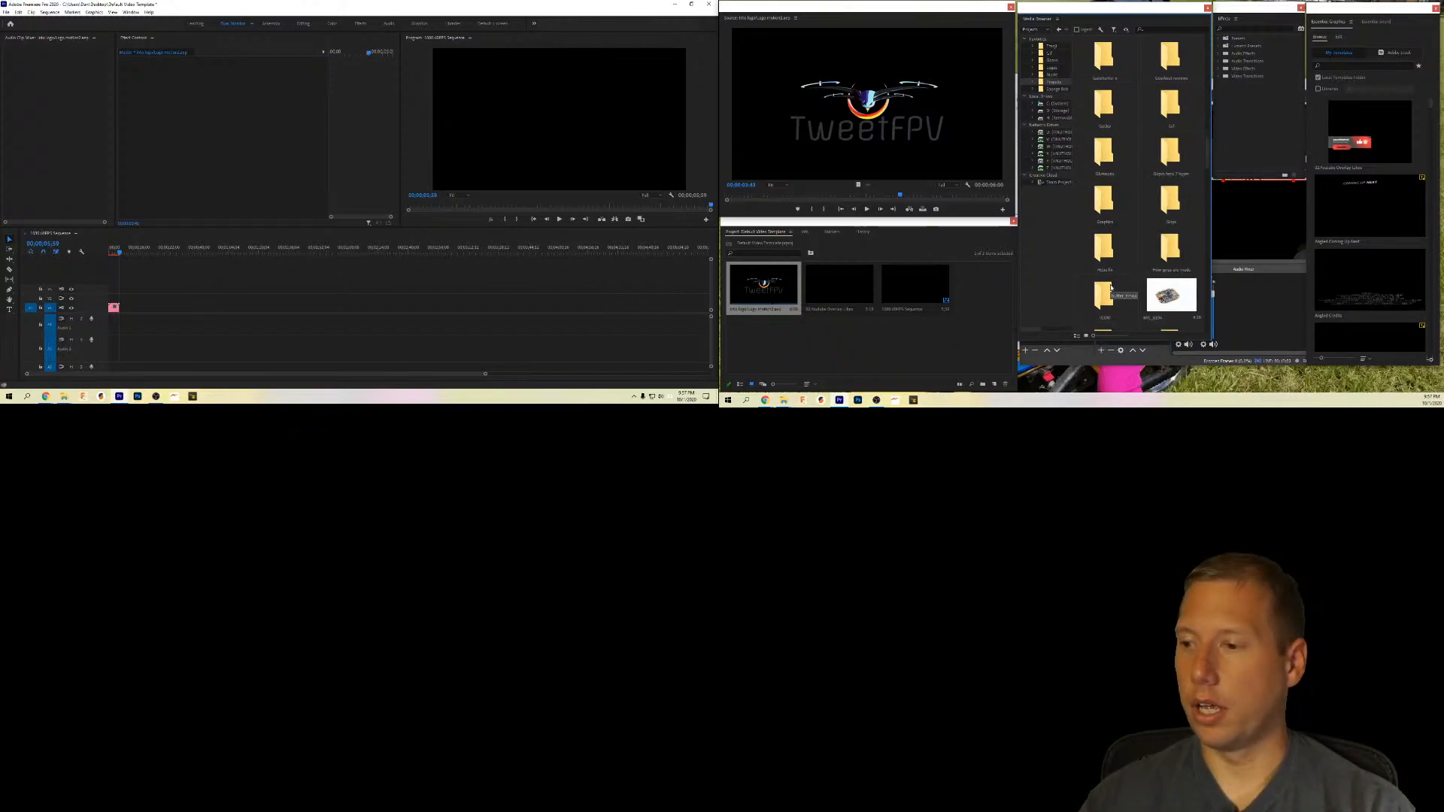
scroll(1110, 288, "down", 5)
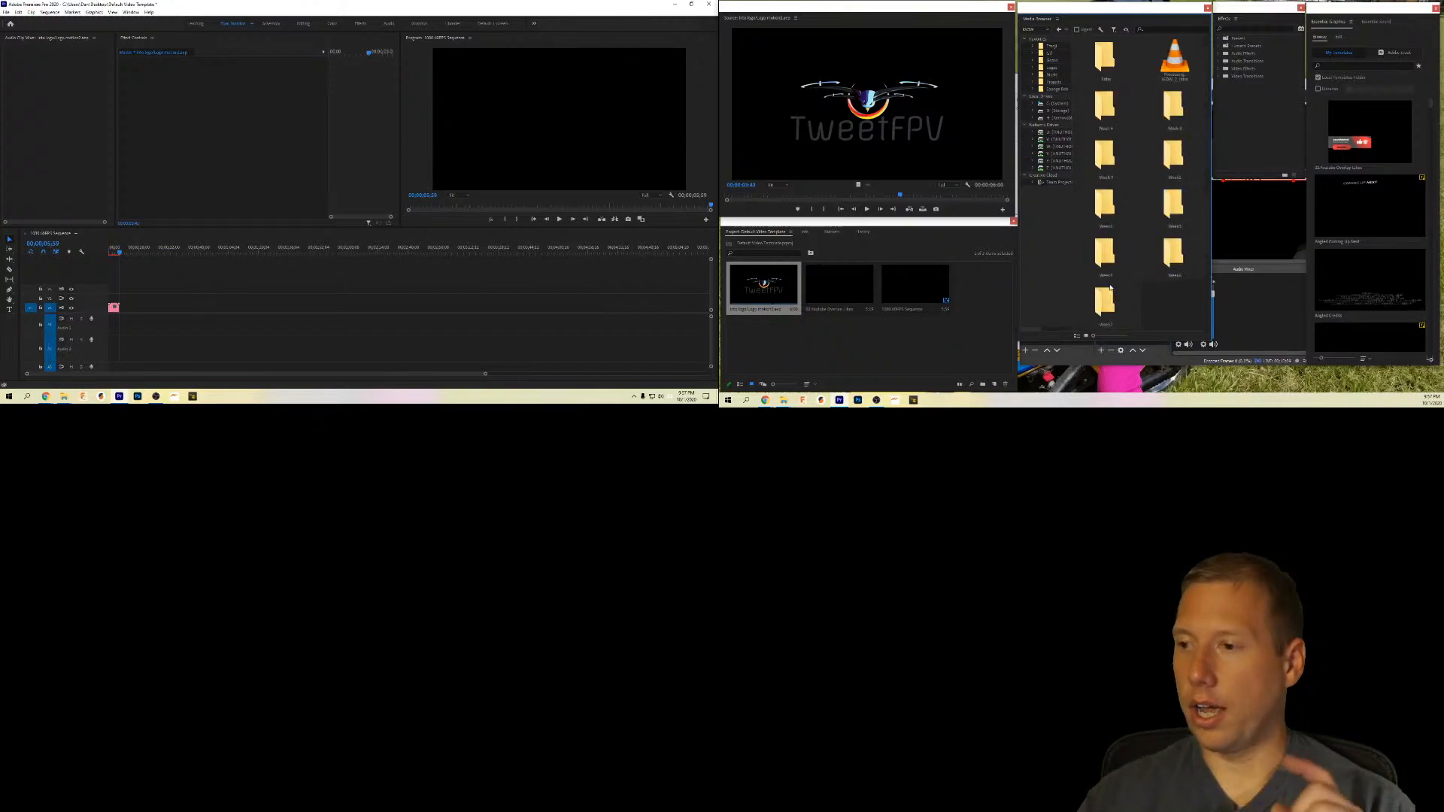
double_click(1109, 154)
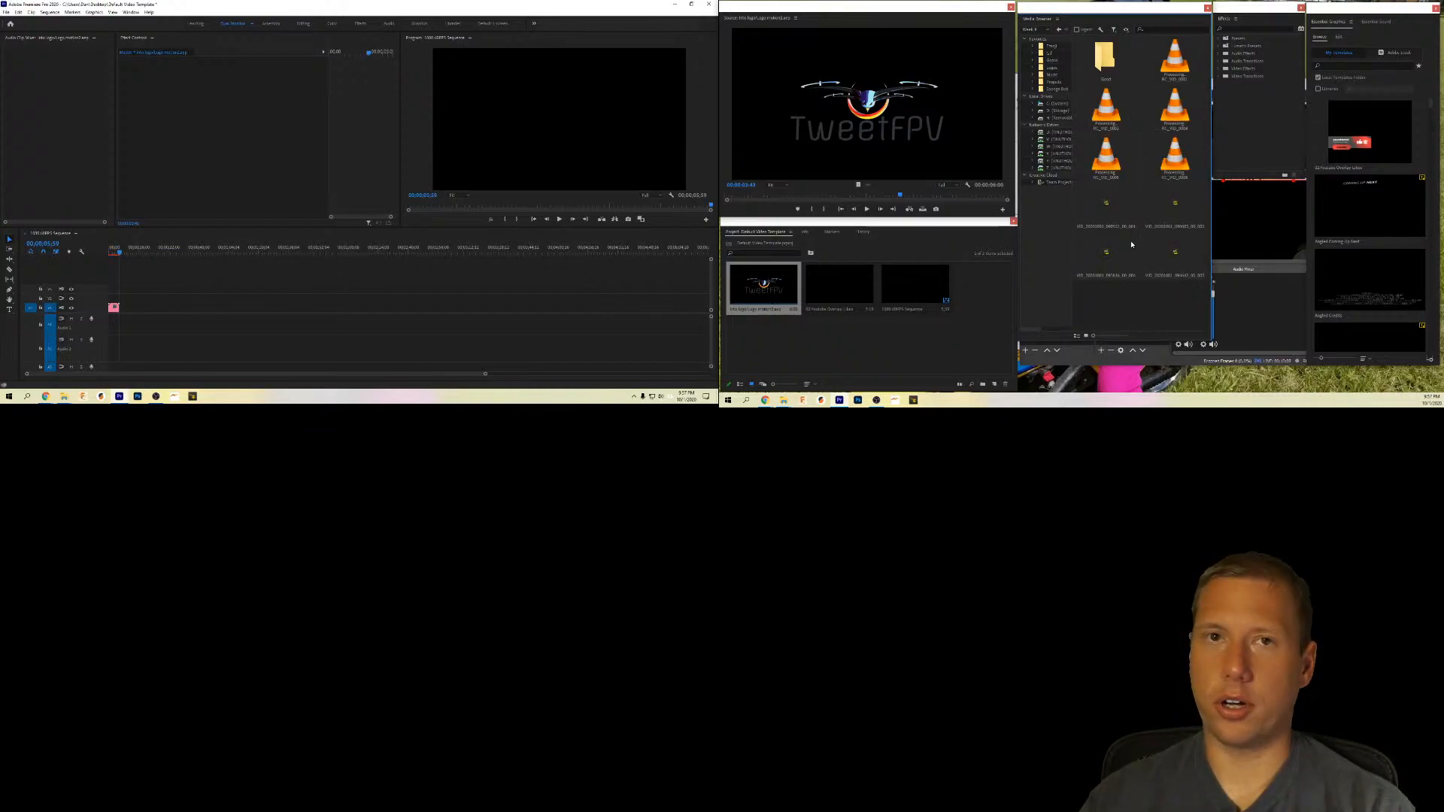
double_click(1118, 66)
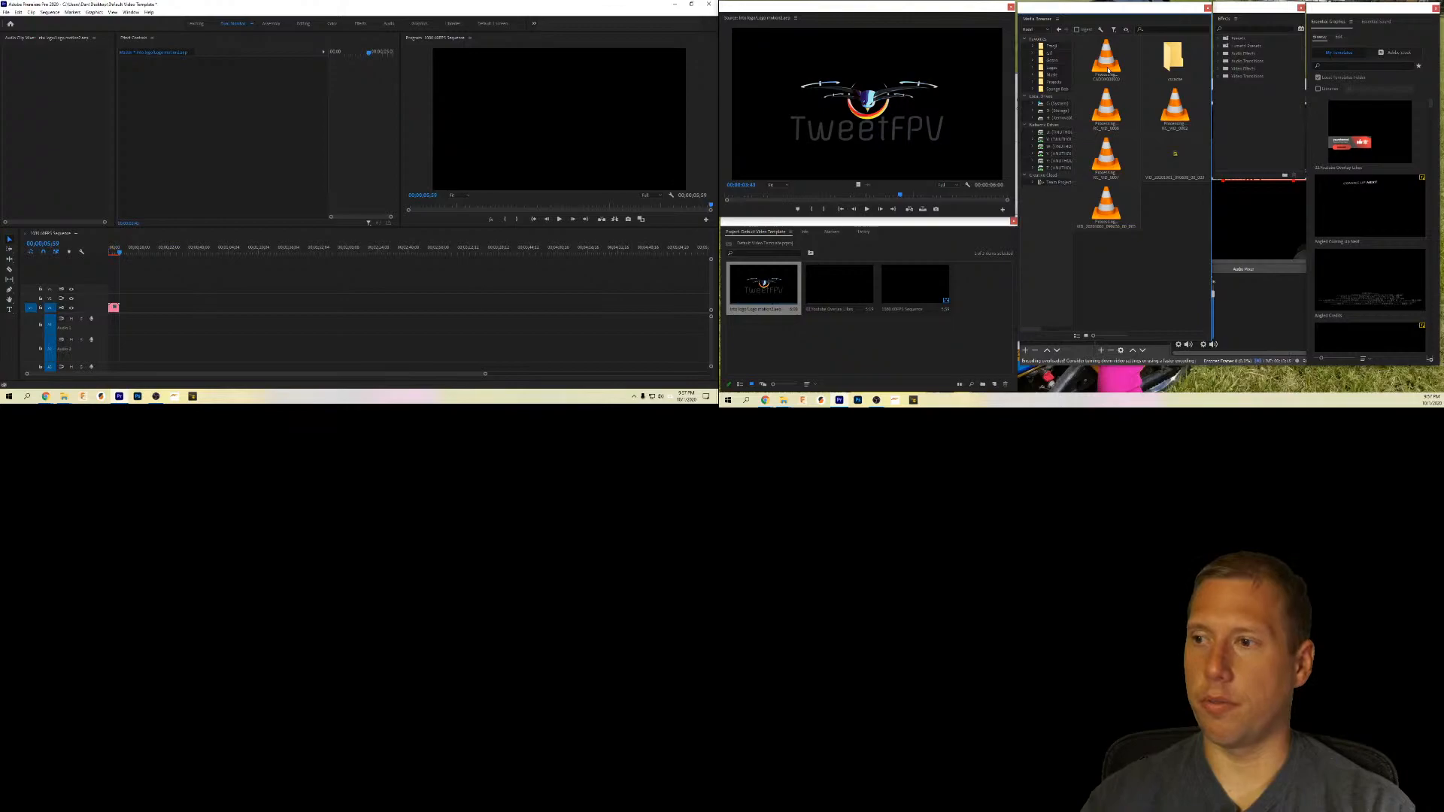
Step: Import the CADDX, RC_VID and VID_20201001 video clips from the folder into the project
left_click_drag(1182, 248, 1109, 109)
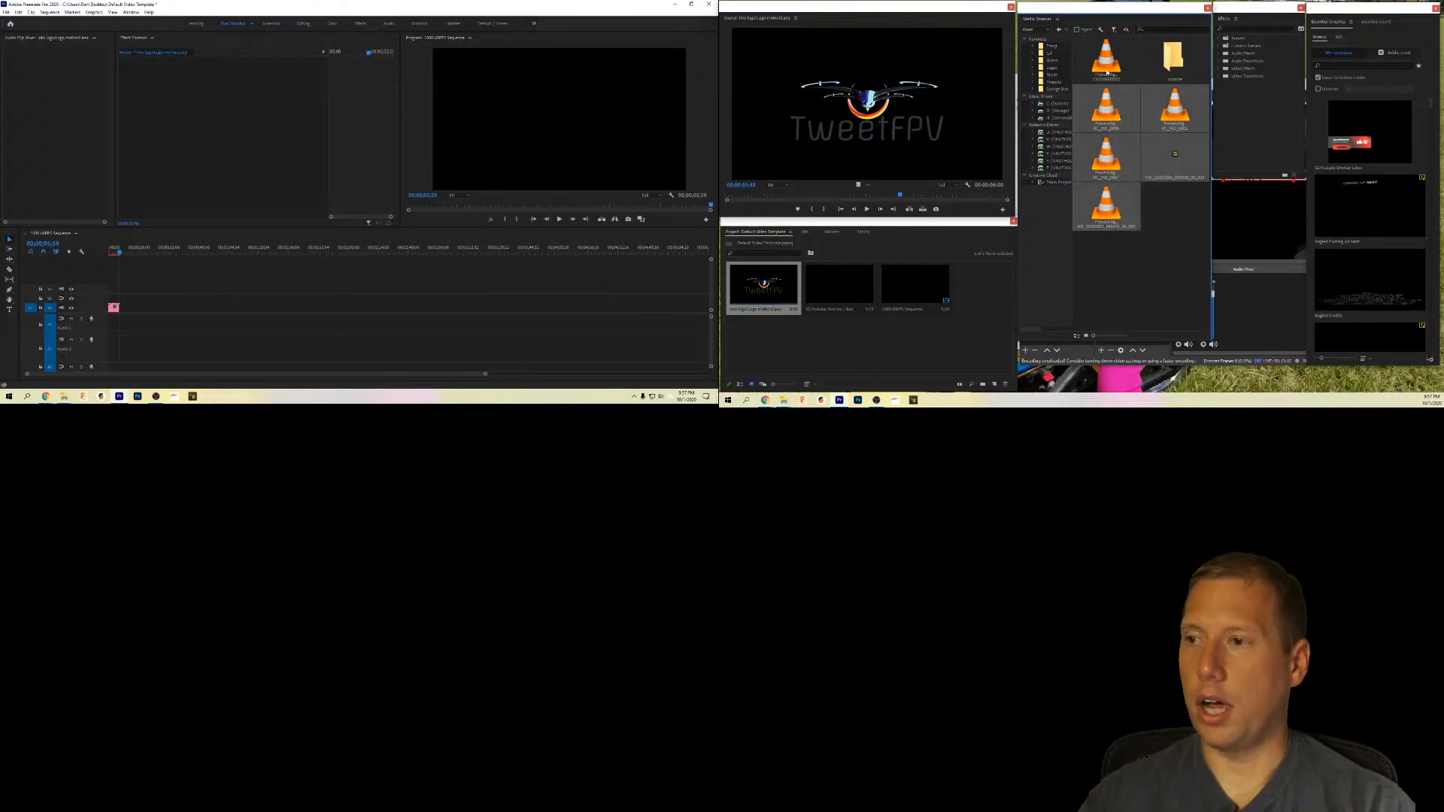
left_click_drag(761, 223, 867, 323)
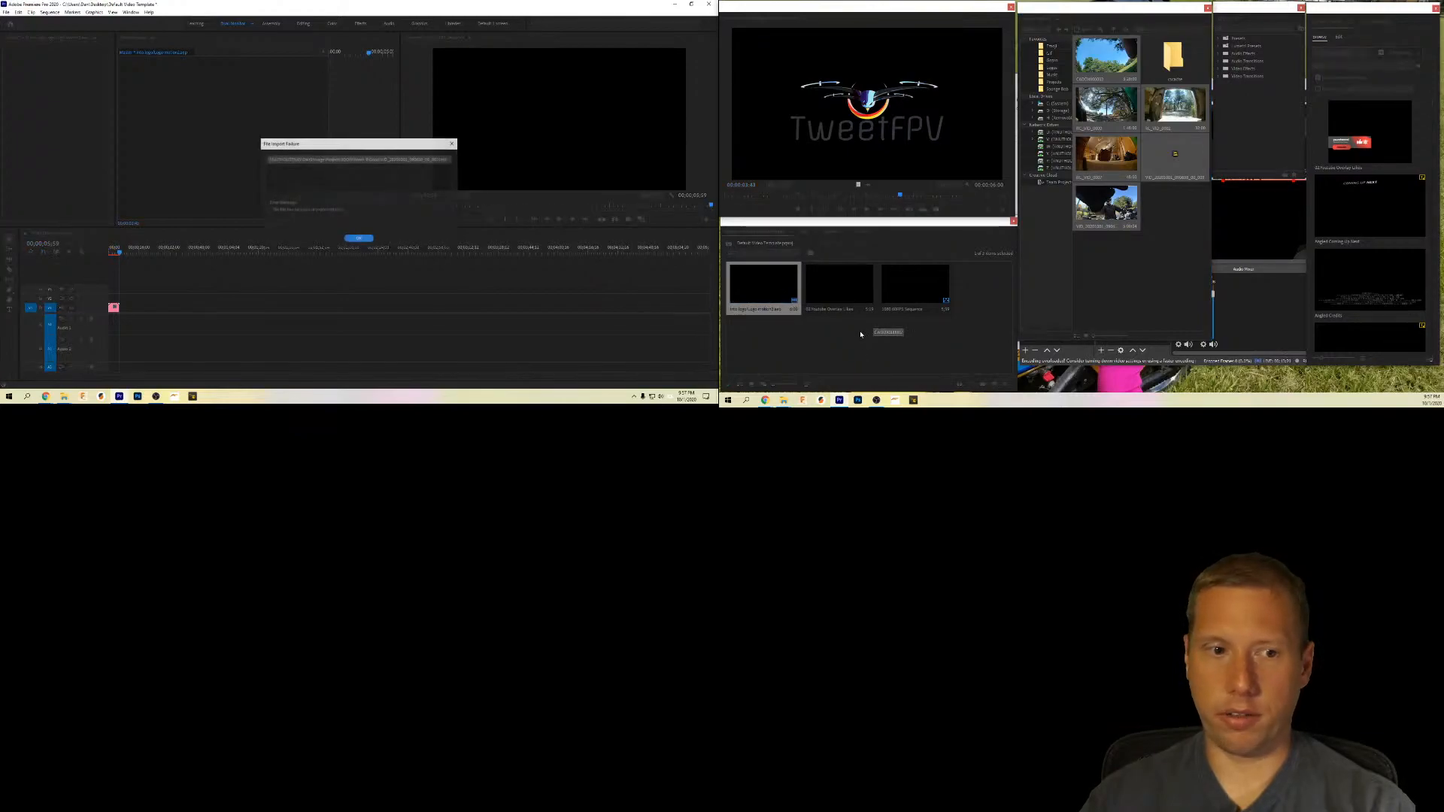
left_click(359, 239)
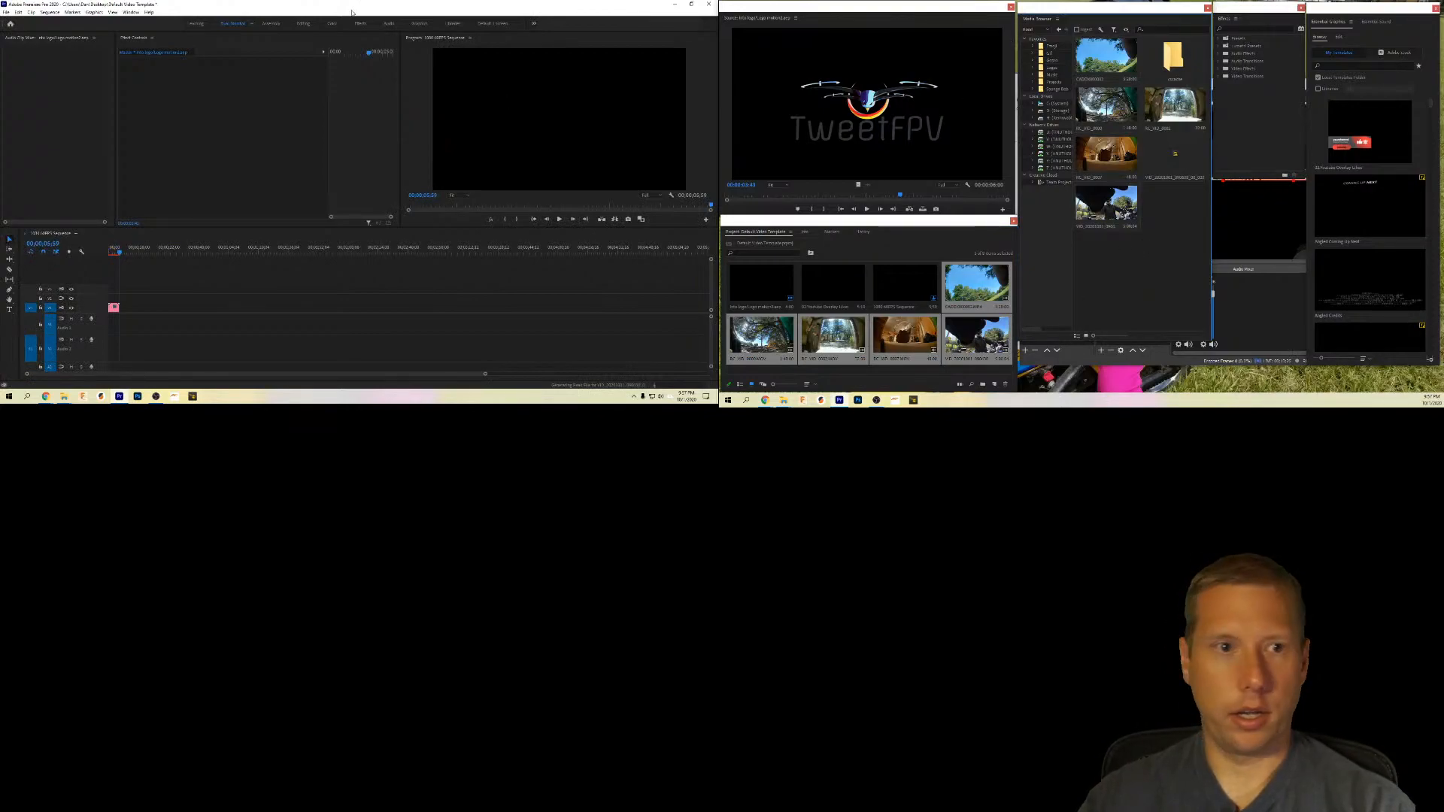
Step: Switch to the Editing workspace and look through the imported clips in the project
left_click(302, 24)
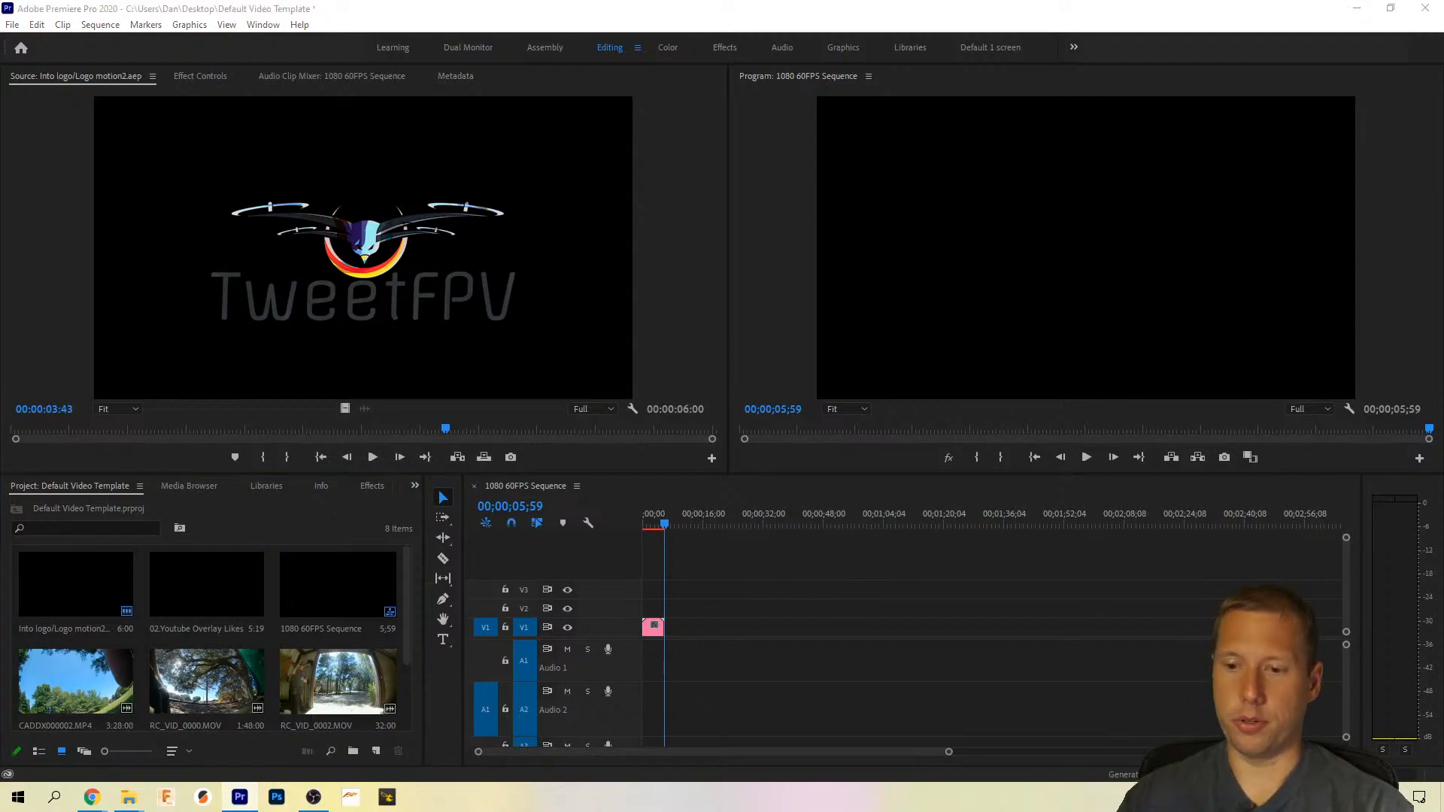
key("alt+Tab")
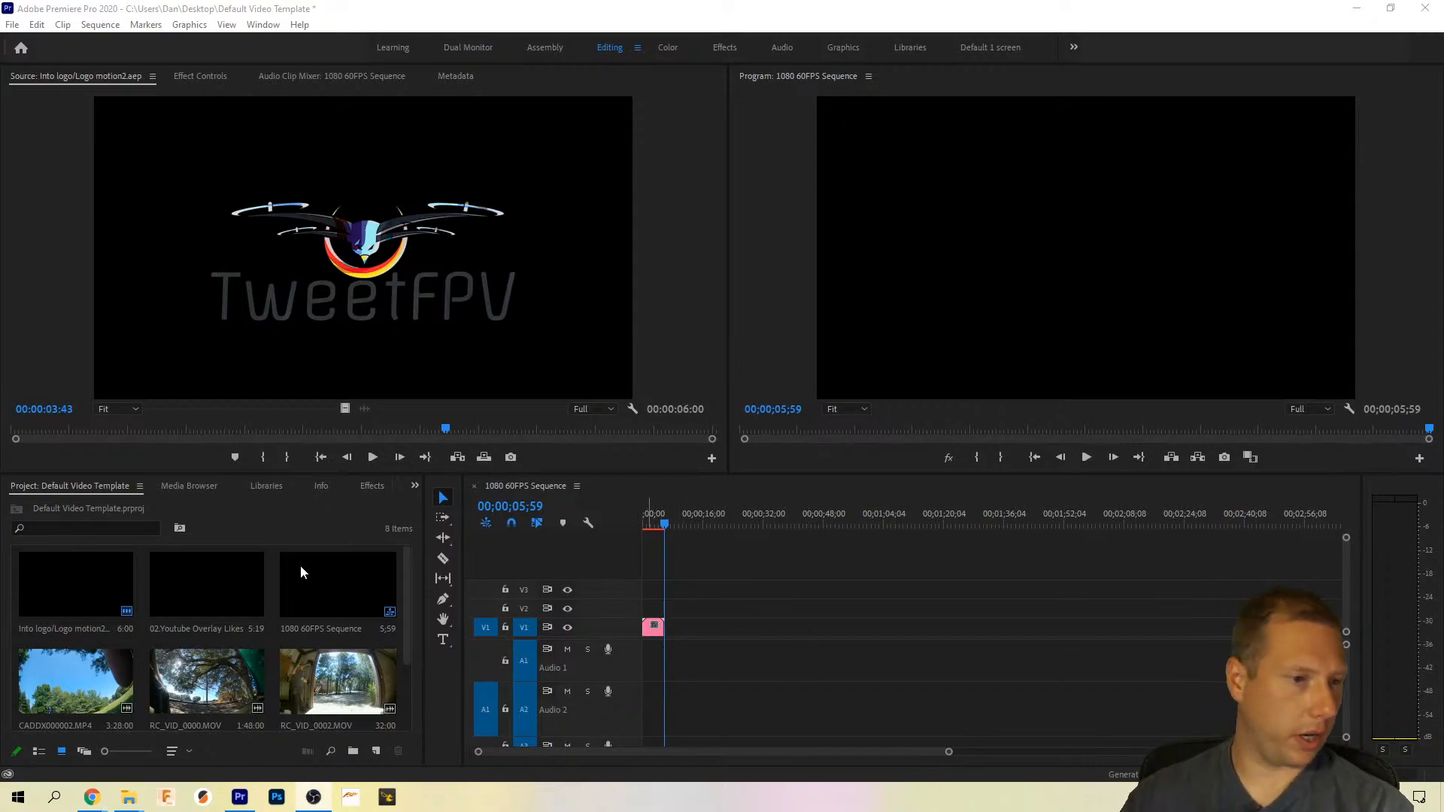
scroll(87, 608, "down", 2)
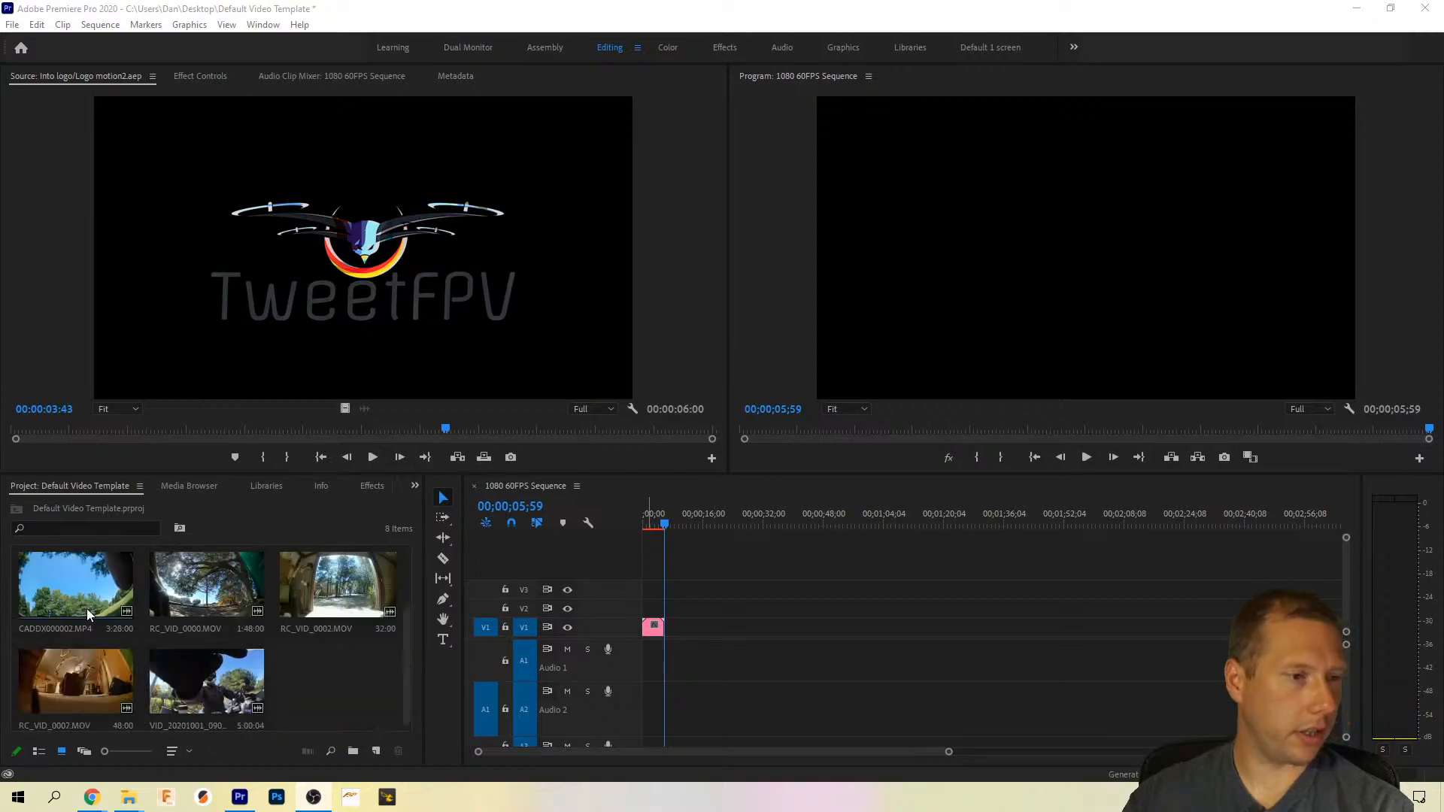
scroll(86, 608, "up", 2)
scroll(227, 589, "down", 2)
scroll(227, 589, "up", 2)
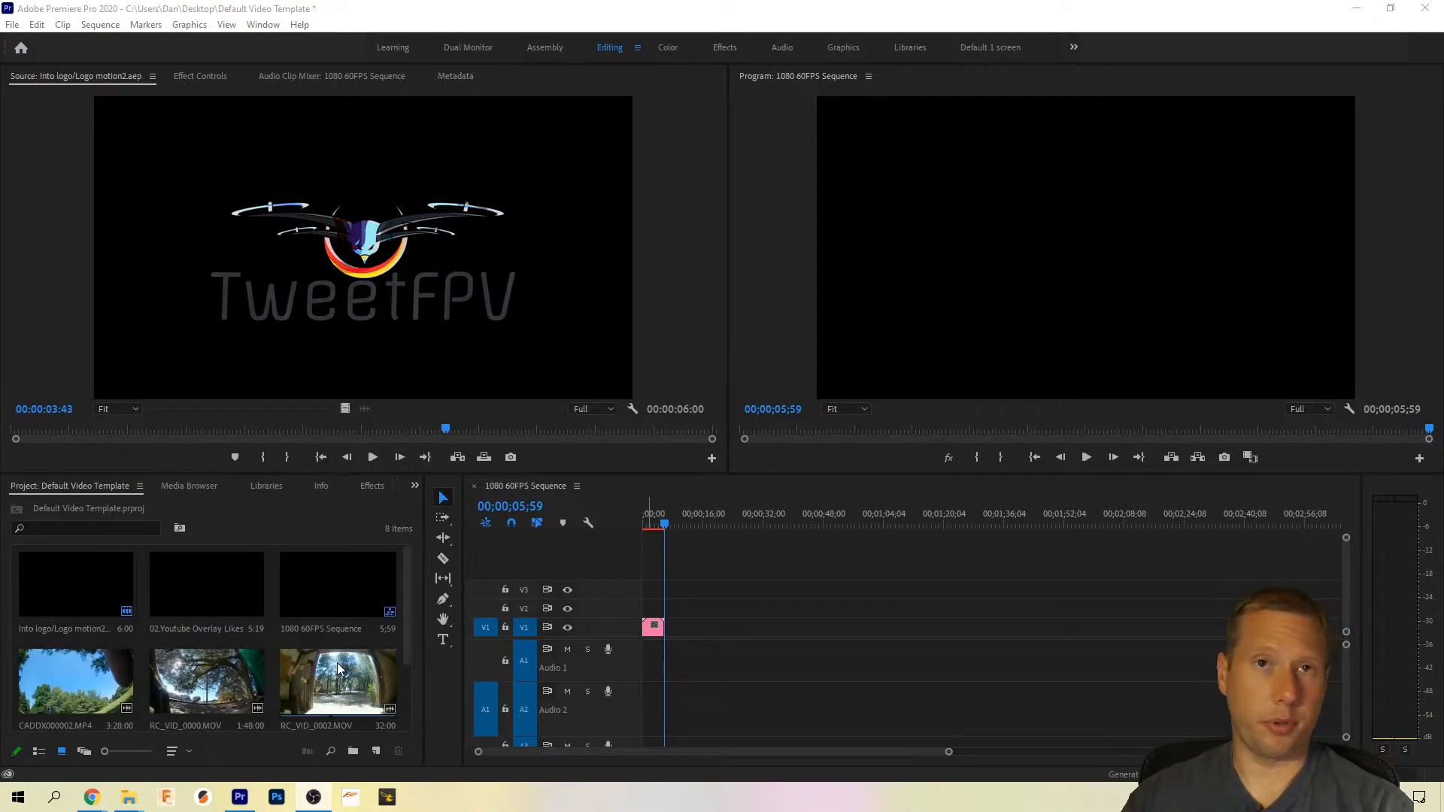
scroll(178, 688, "down", 2)
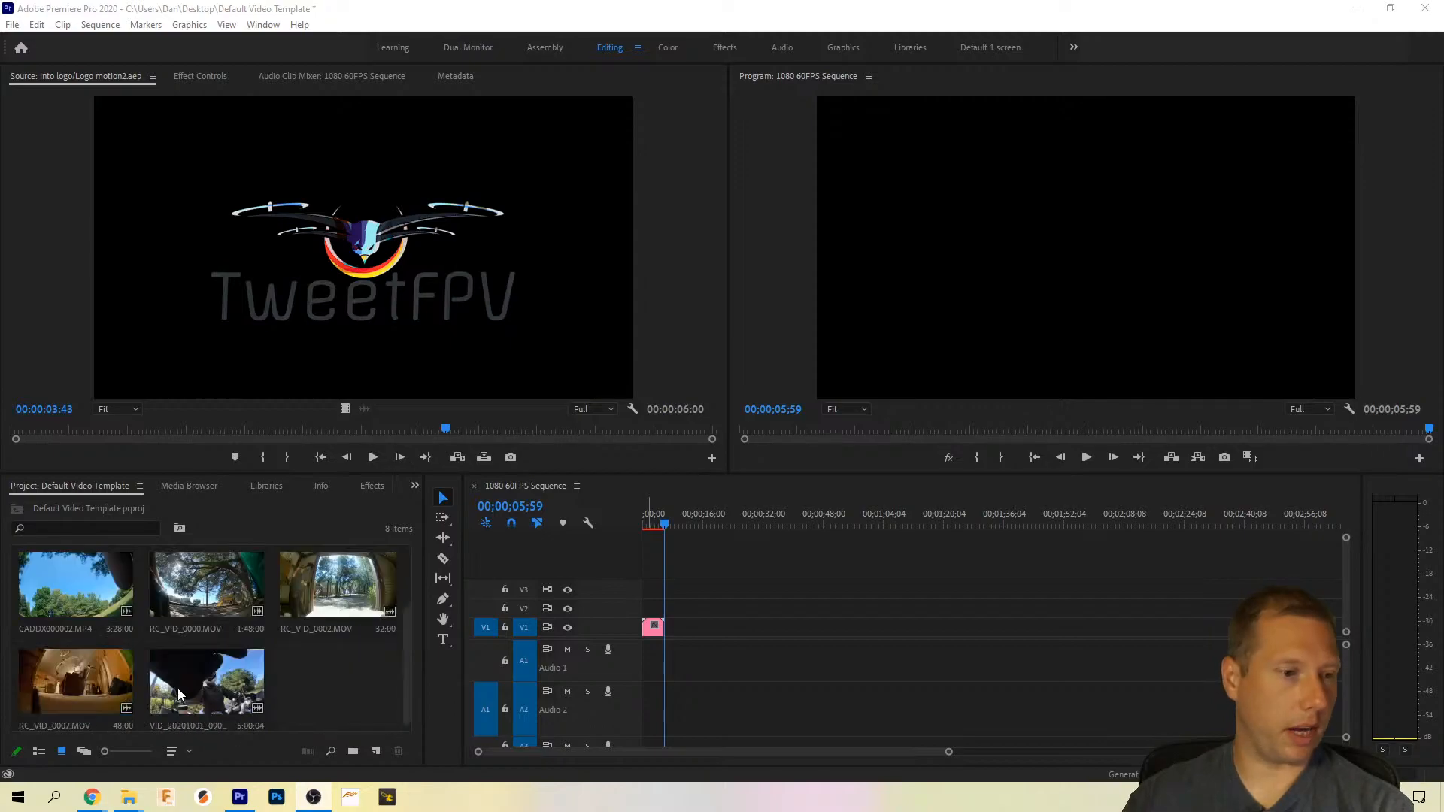
Step: Preview VID_20201001_090638_00_003.mp4 as the source, playing it from about 00:01:07
double_click(247, 683)
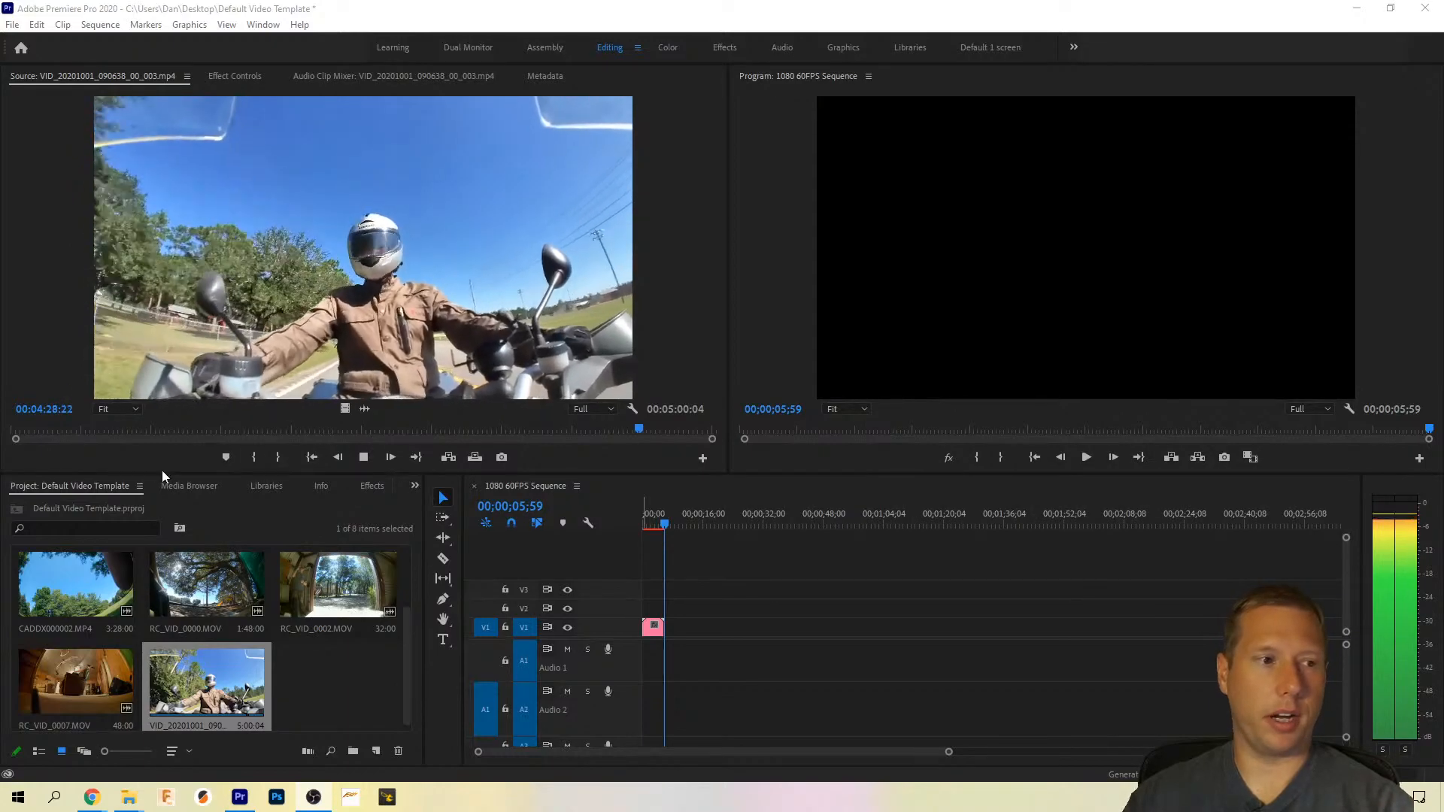
left_click_drag(170, 430, 218, 430)
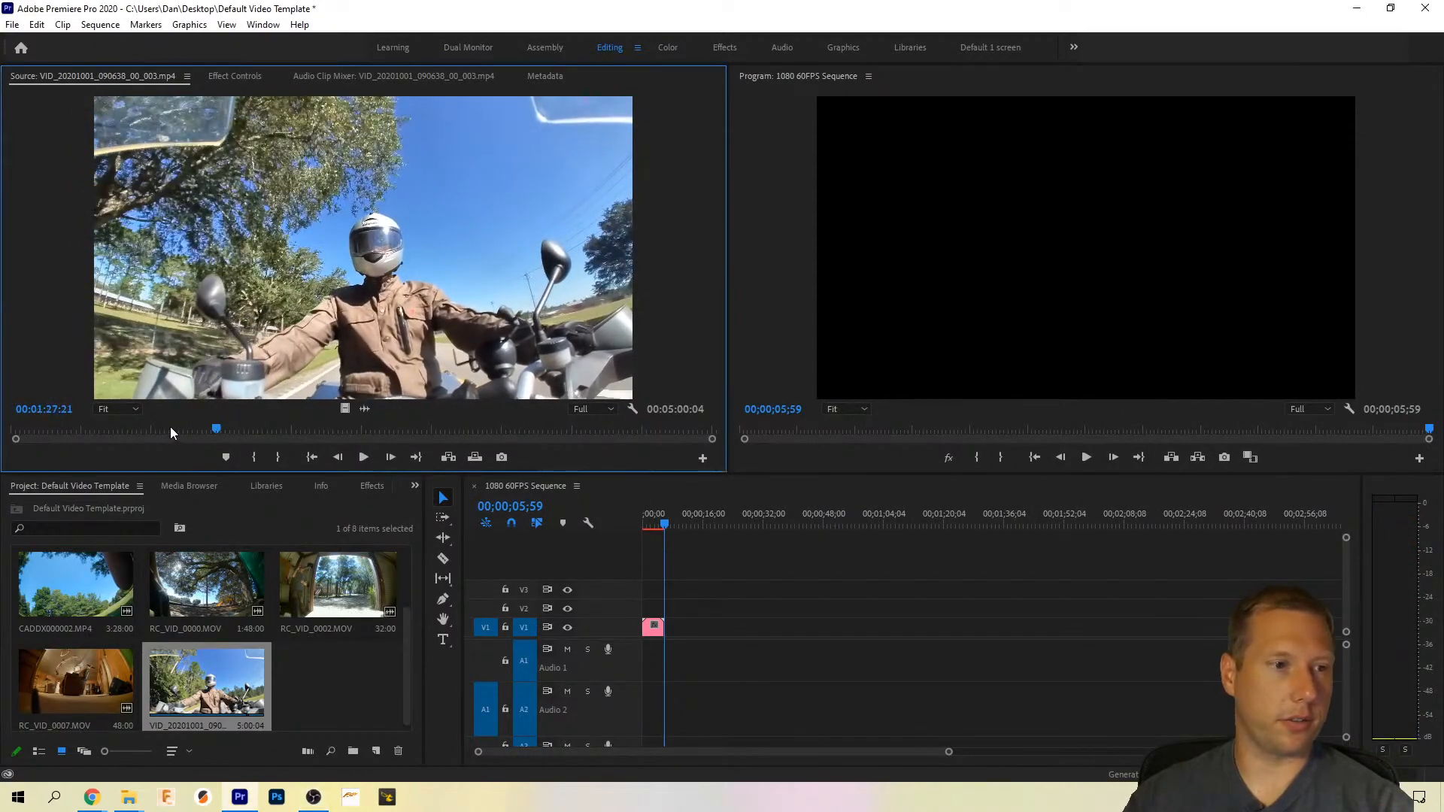
left_click(170, 428)
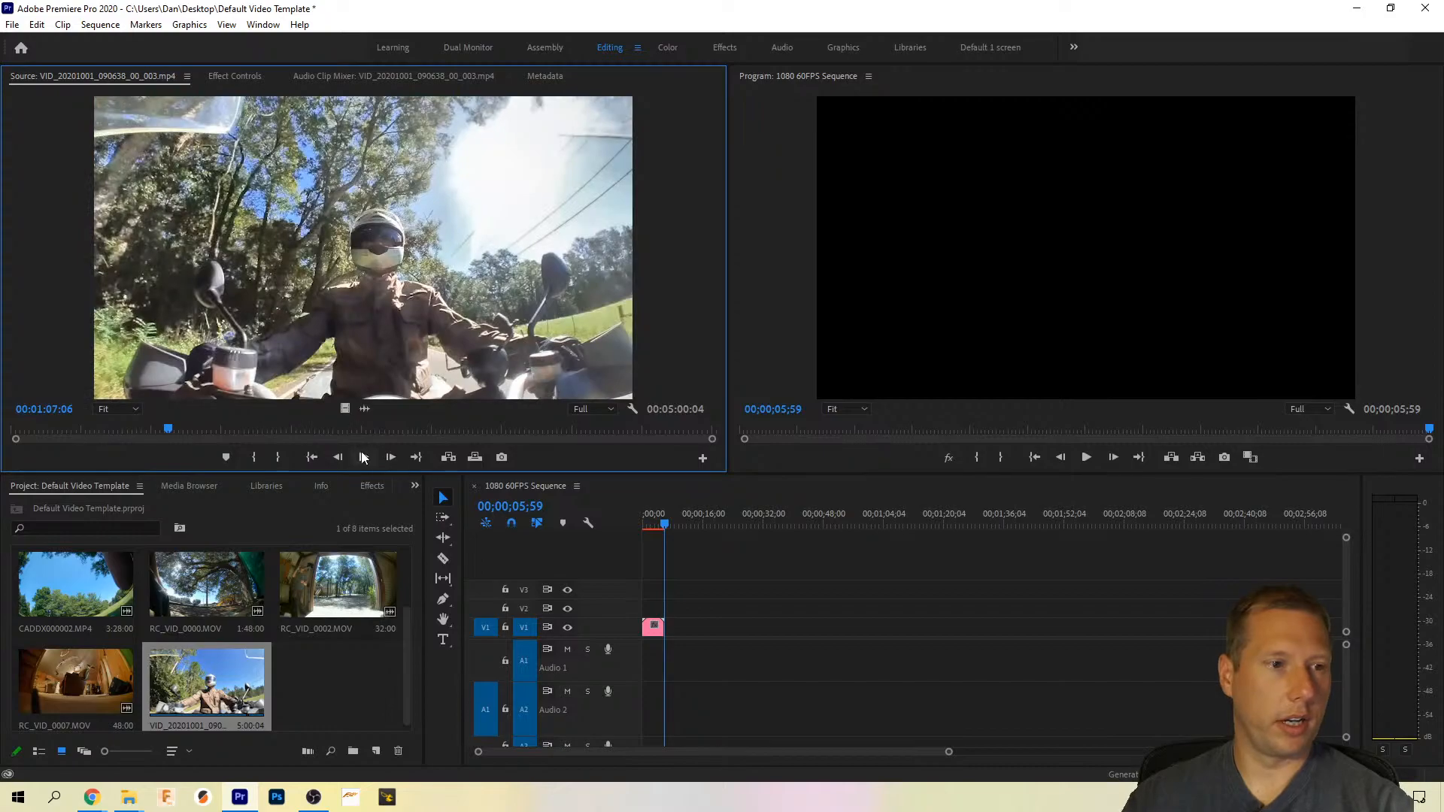
left_click(362, 456)
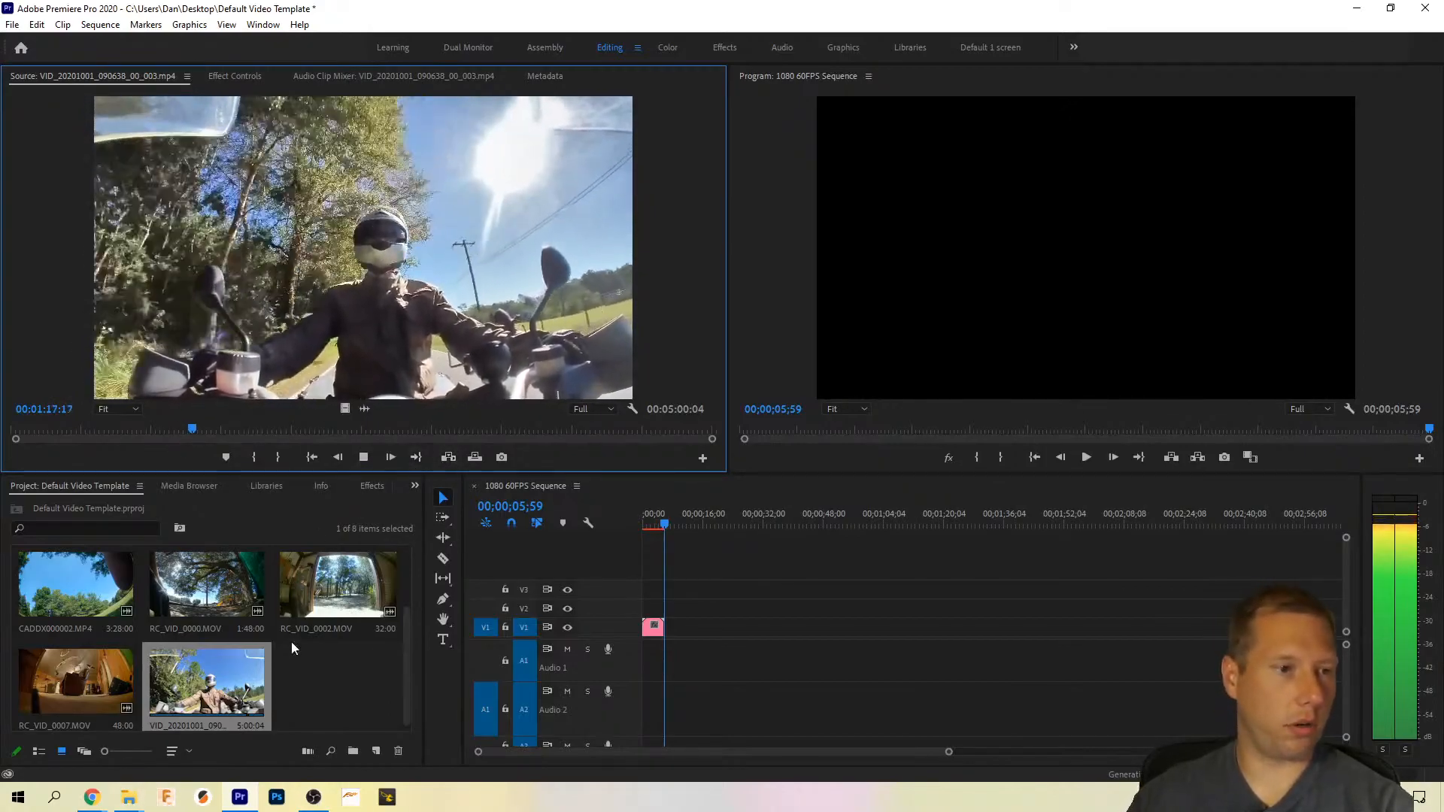
Step: Preview RC_VID_0000.MOV as the source, playing it from about 00:00:25
left_click(341, 719)
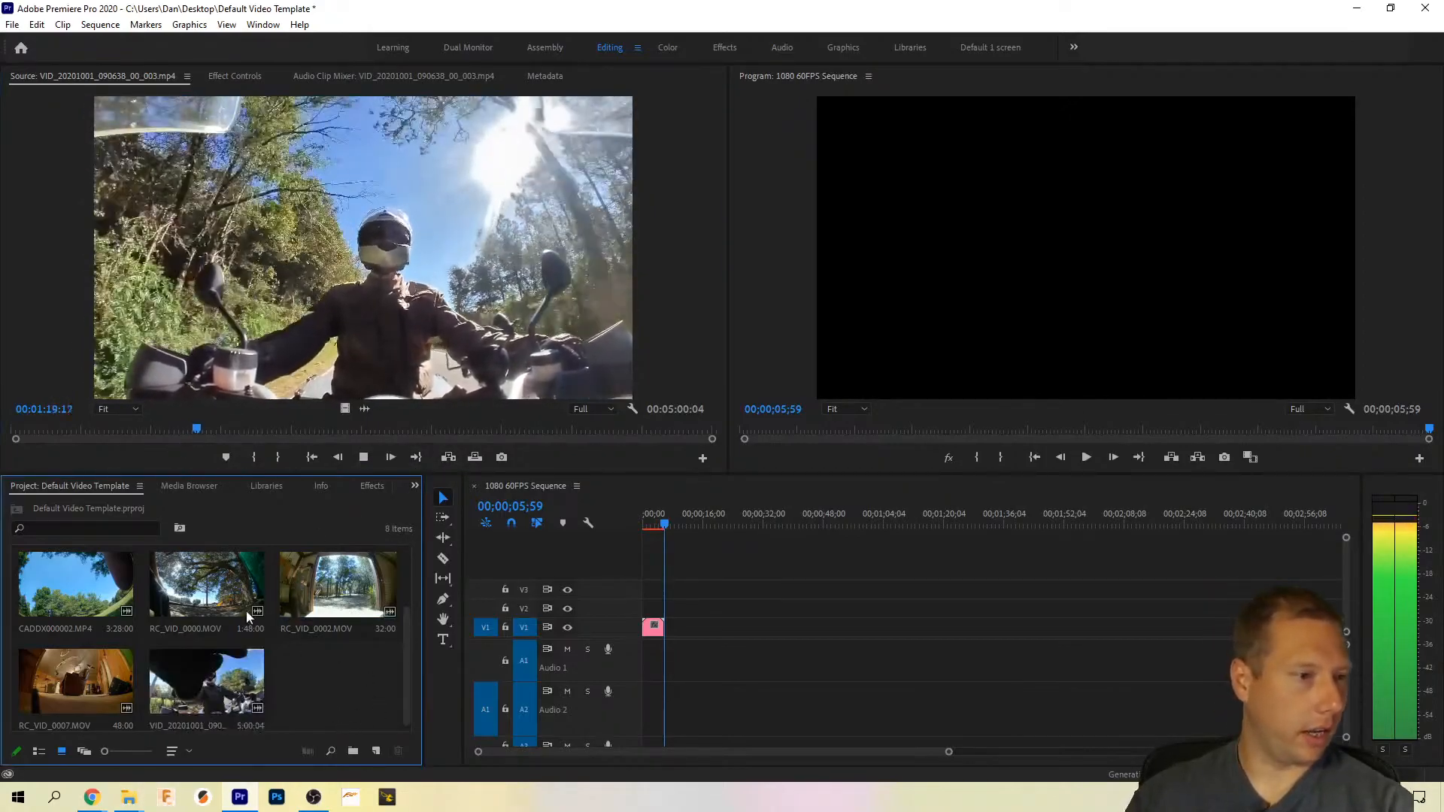
scroll(127, 647, "up", 2)
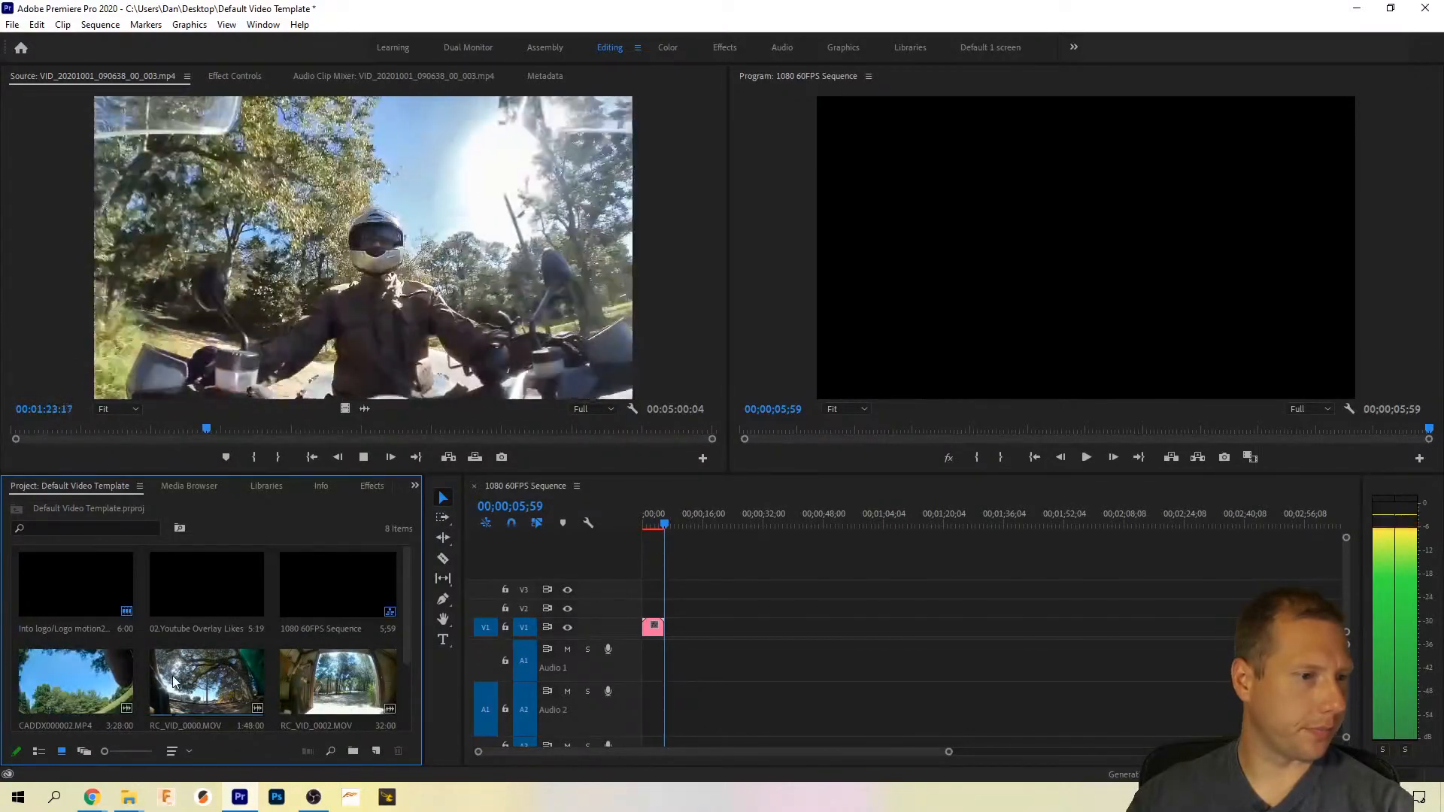
double_click(207, 680)
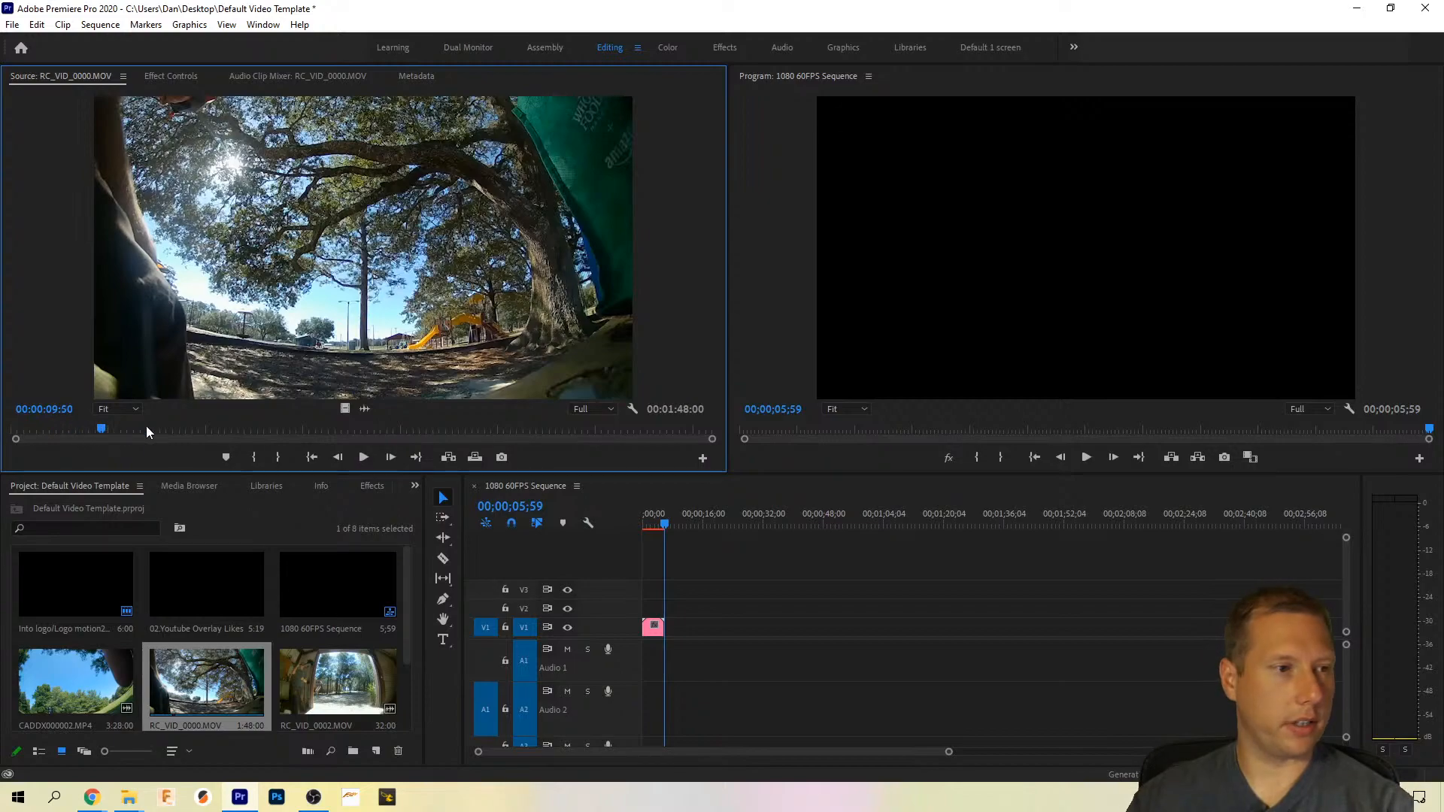
left_click_drag(160, 426, 193, 426)
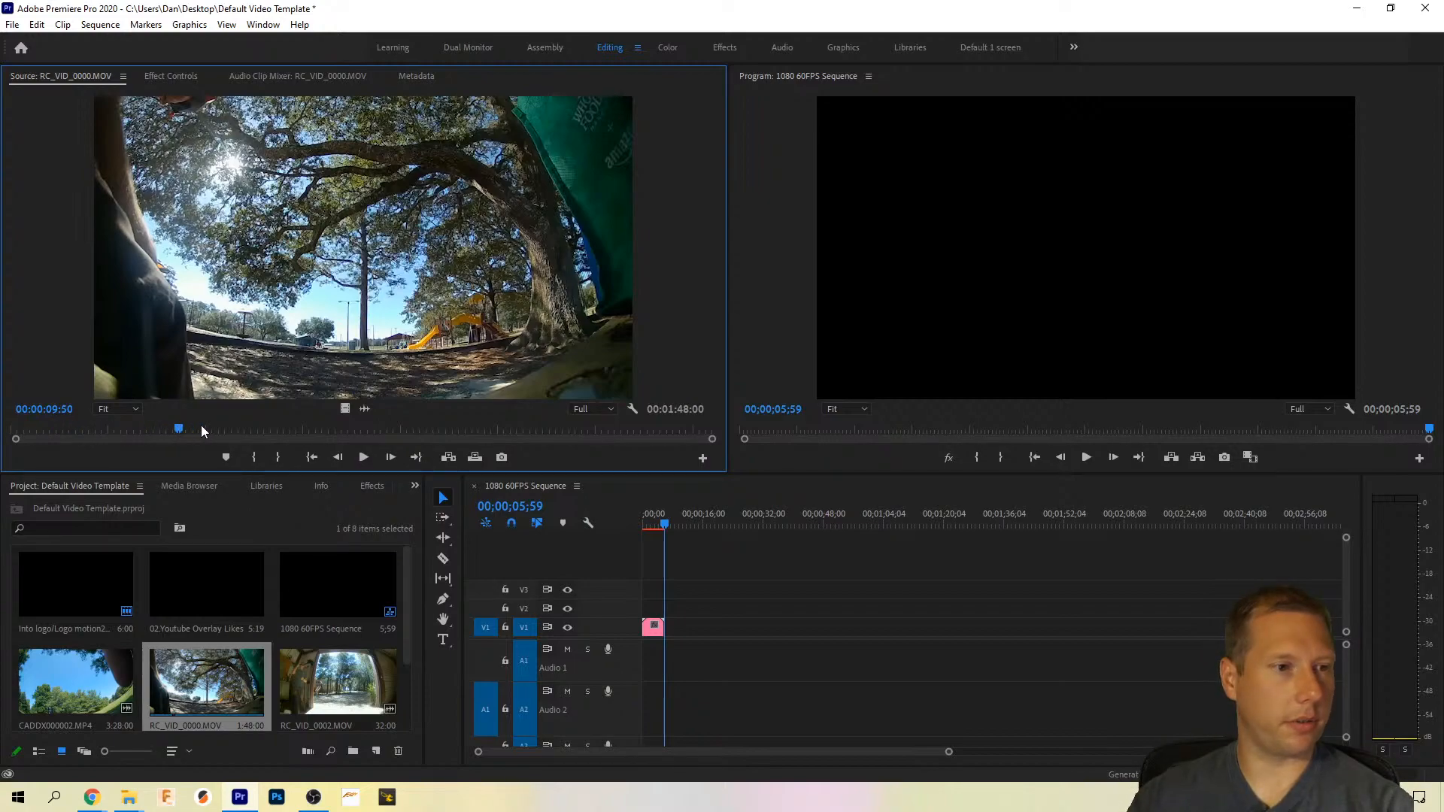
key("space")
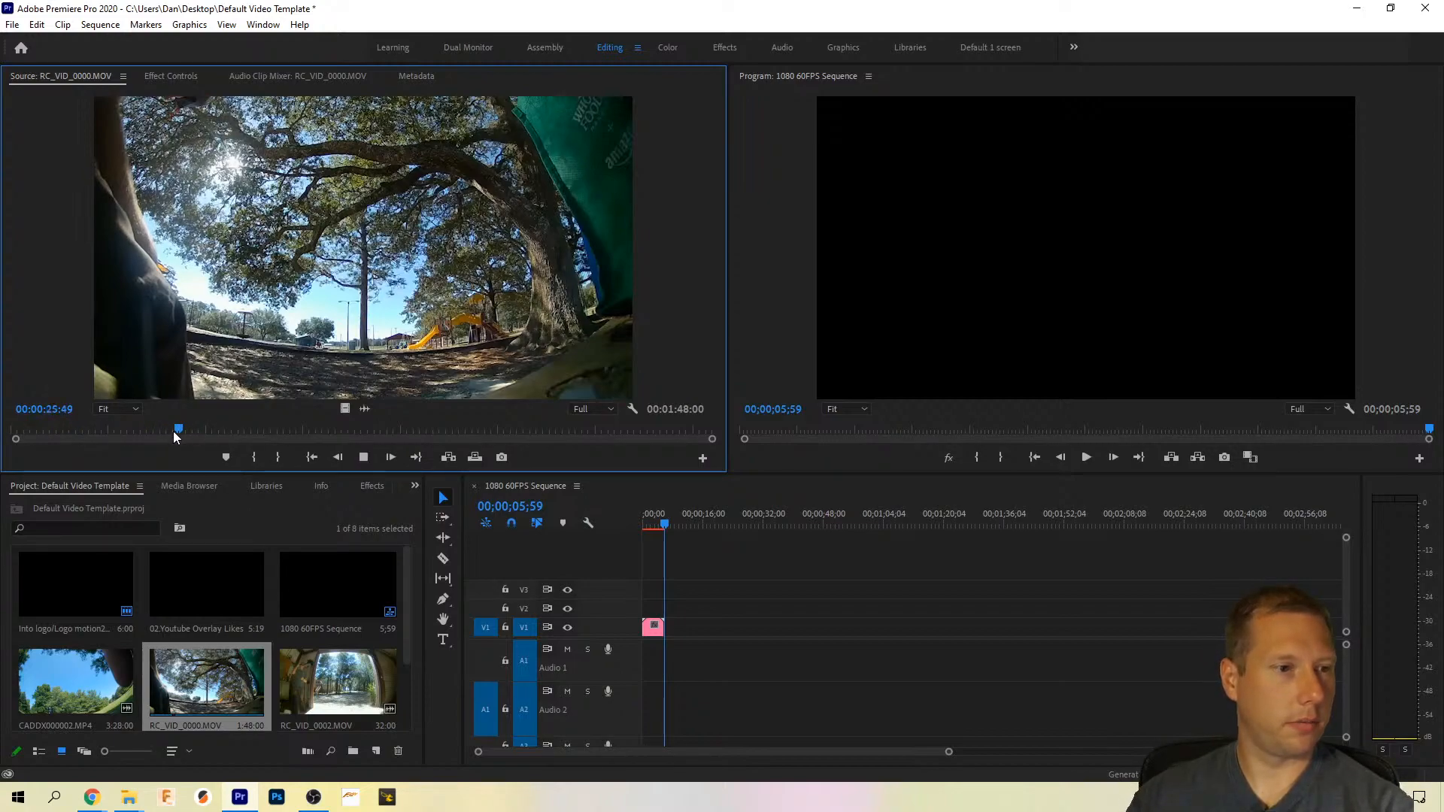
Step: Review RC_VID_0000.MOV from about 00:00:31 and mark its In point at about 00:00:38
left_click(254, 426)
key("space")
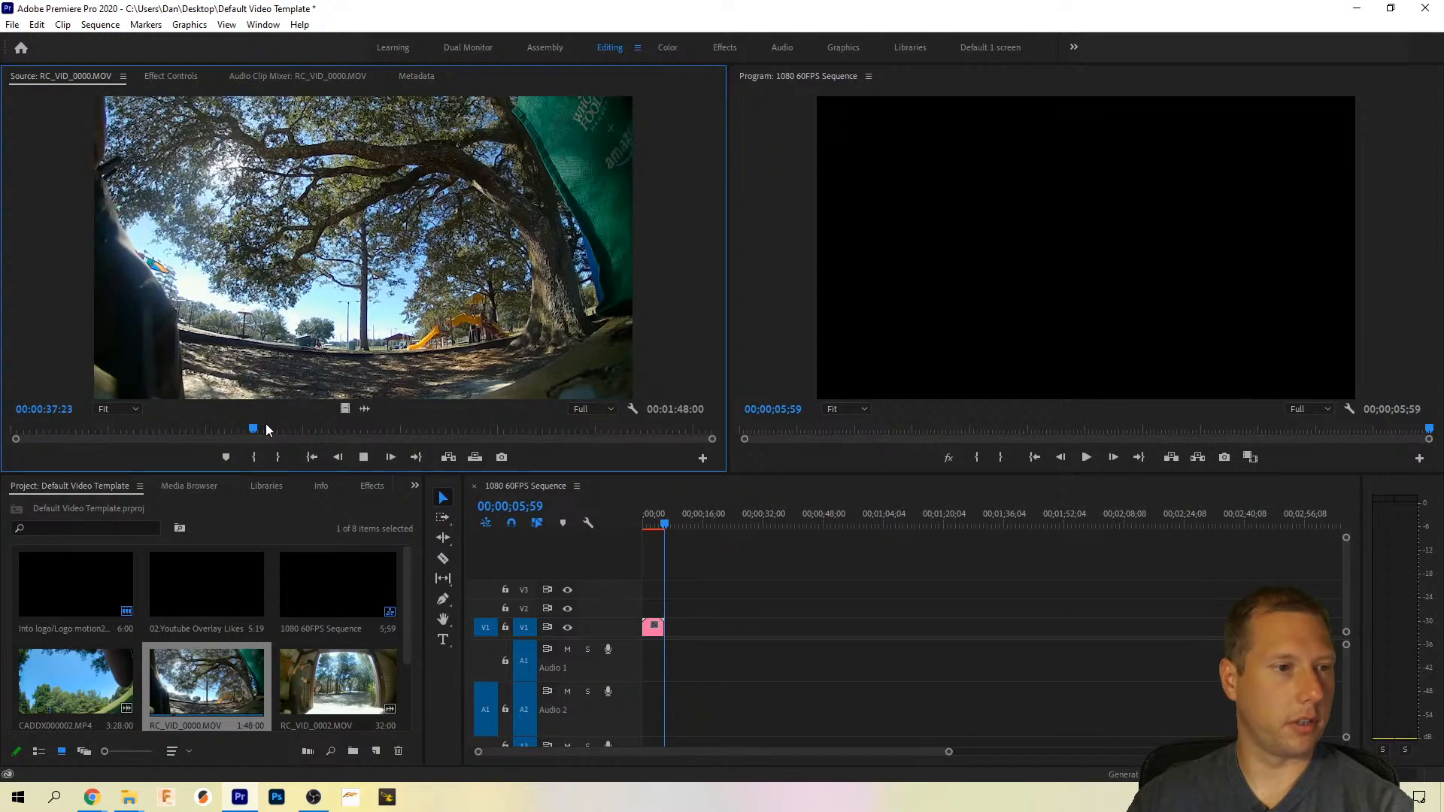
left_click(240, 426)
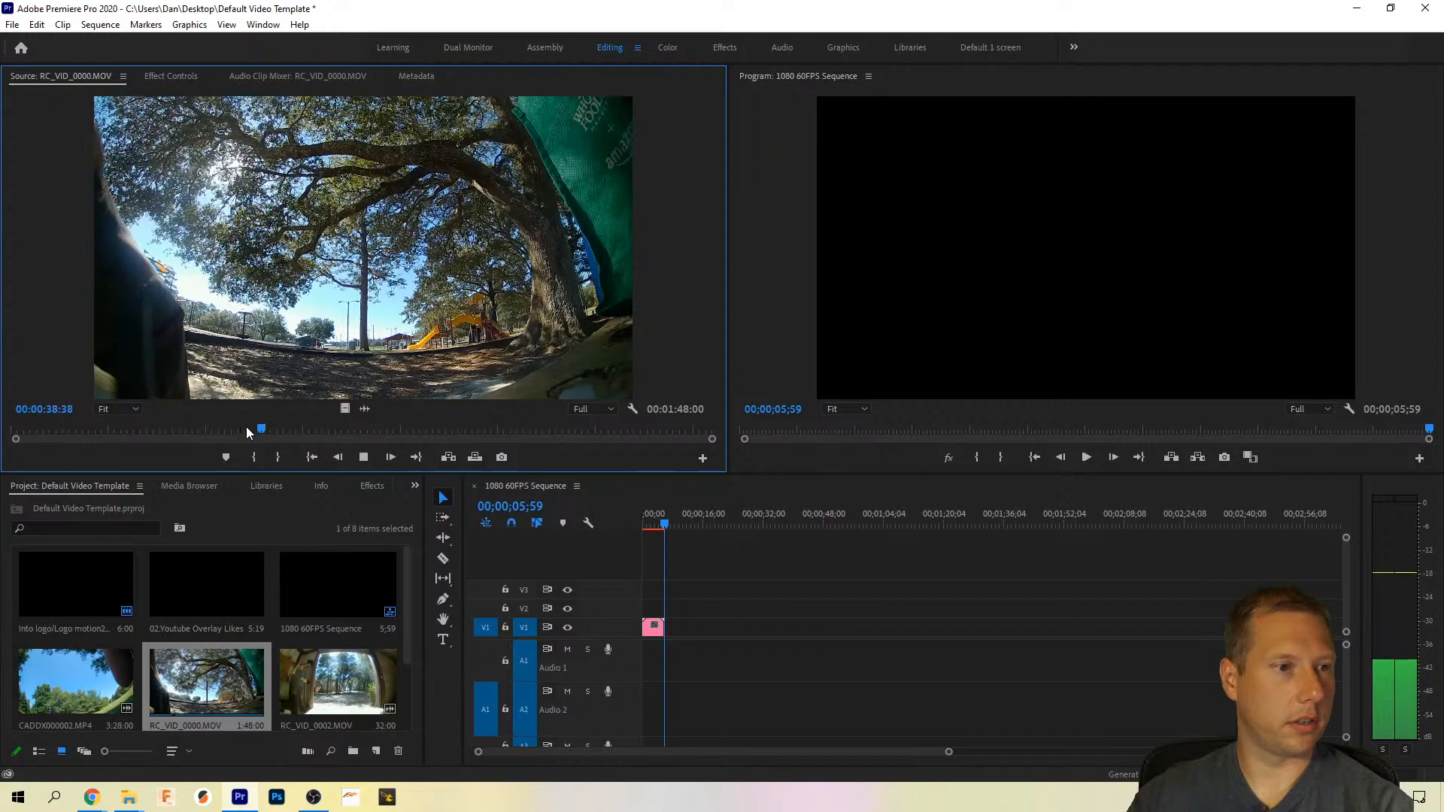
left_click(286, 427)
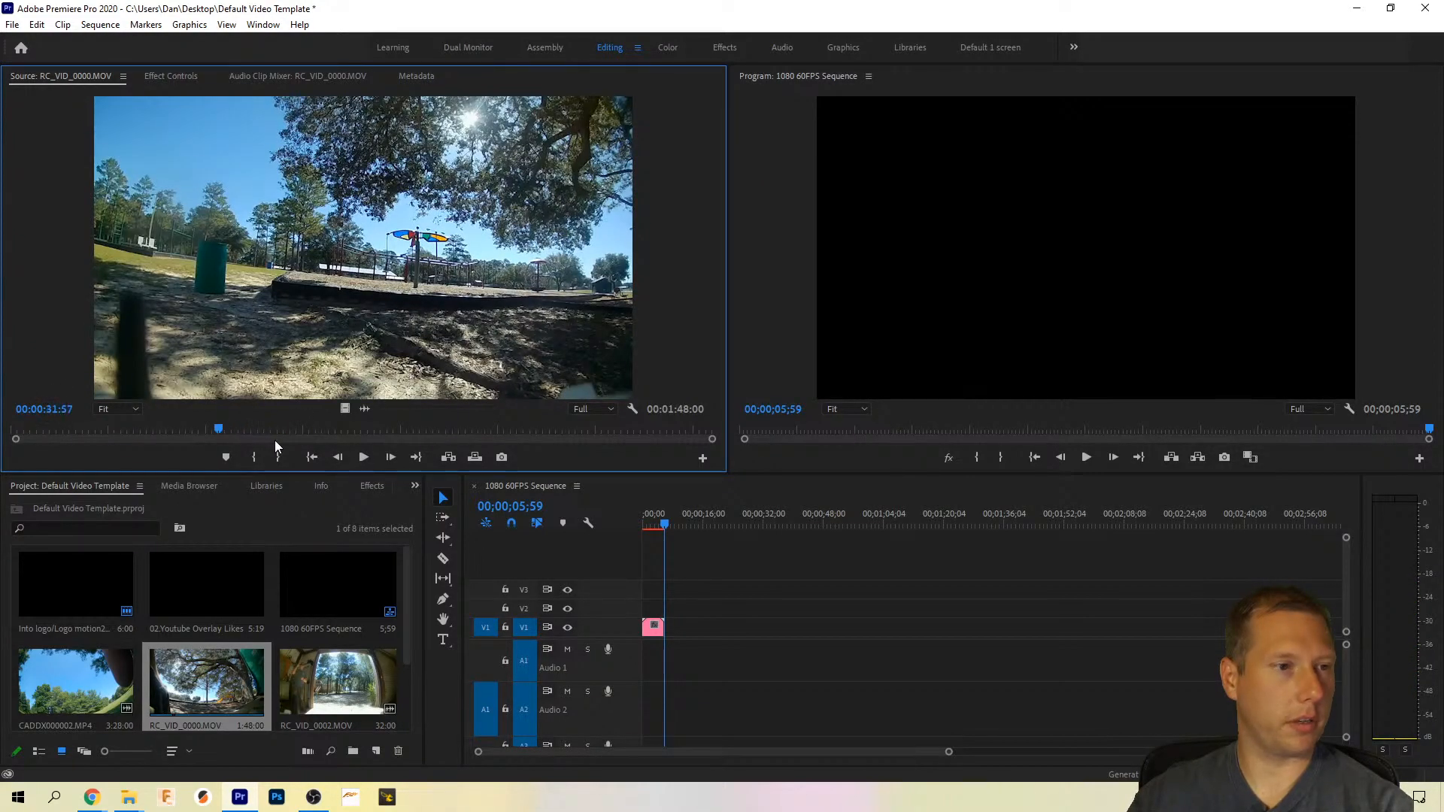
key("space")
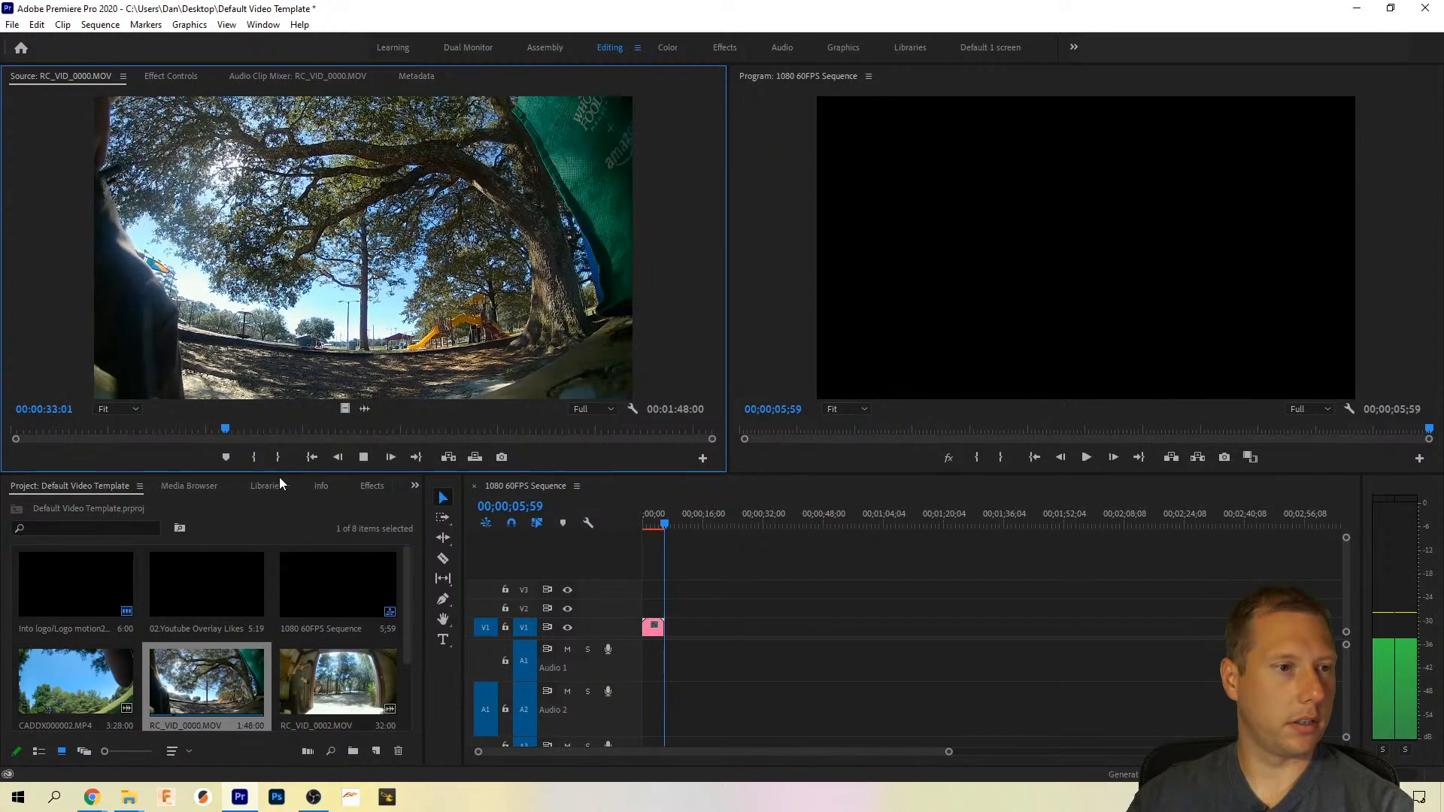
left_click(259, 459)
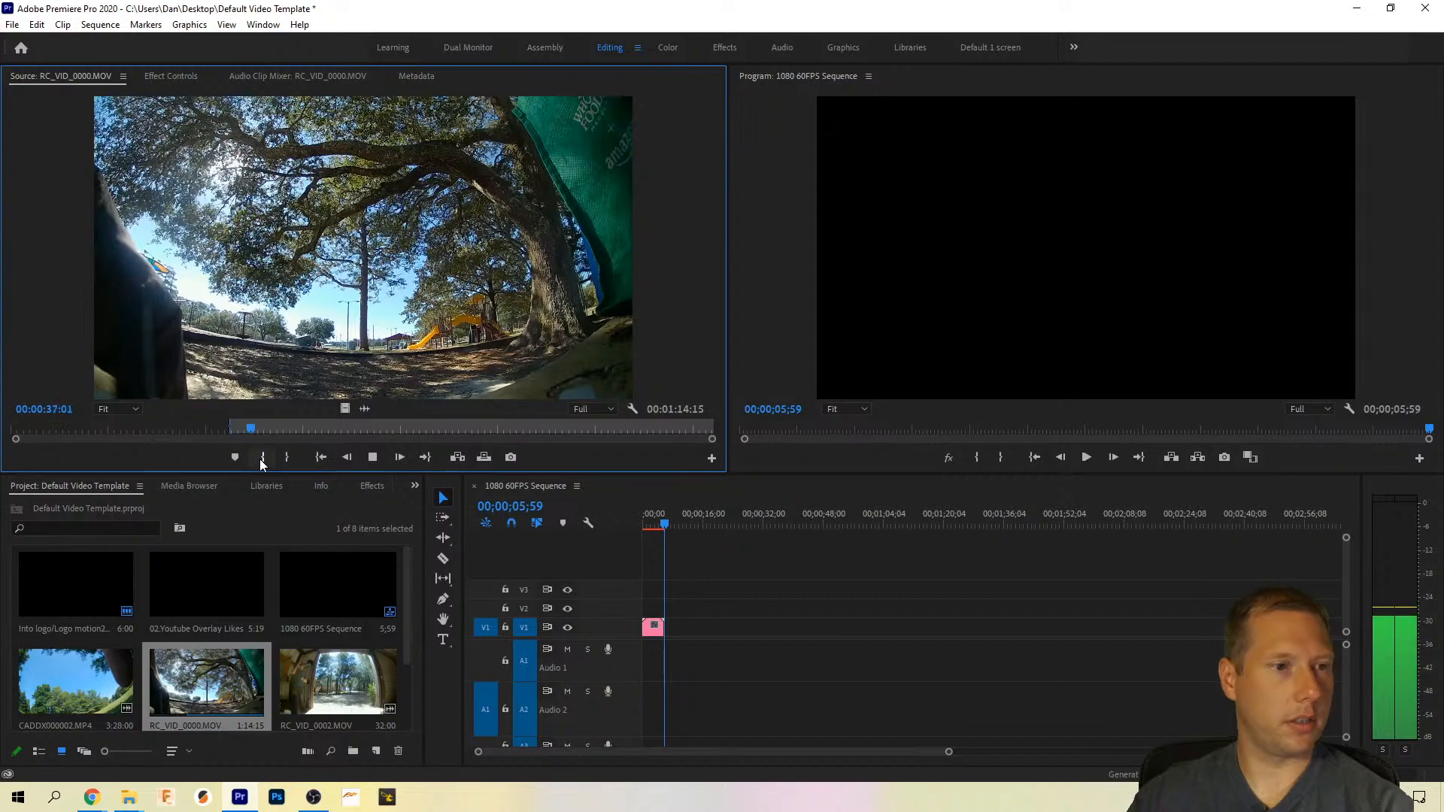
left_click(262, 458)
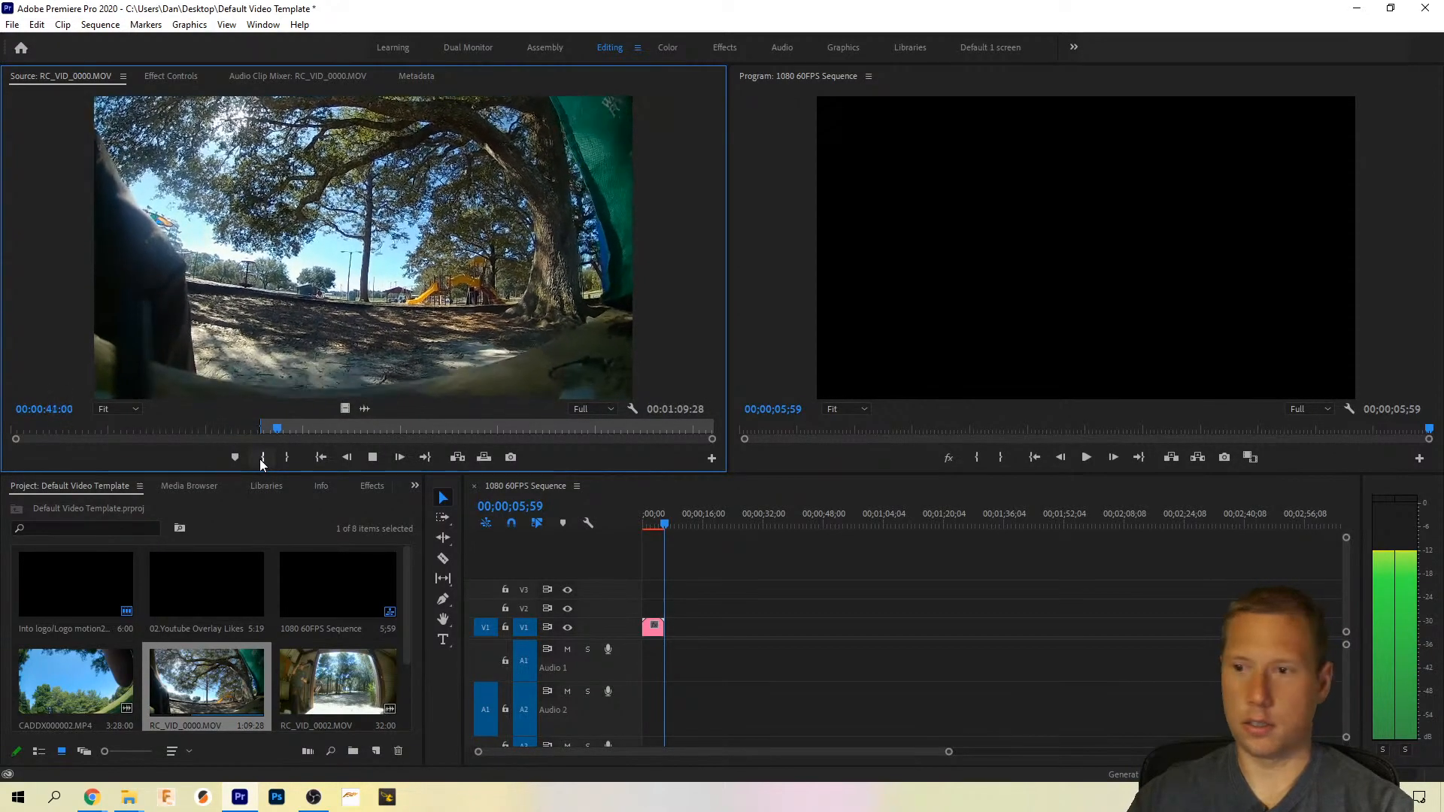
Step: Mark RC_VID_0000.MOV's Out point at 00:01:40:13 and place only its video on V1 directly after the intro clip
key("space")
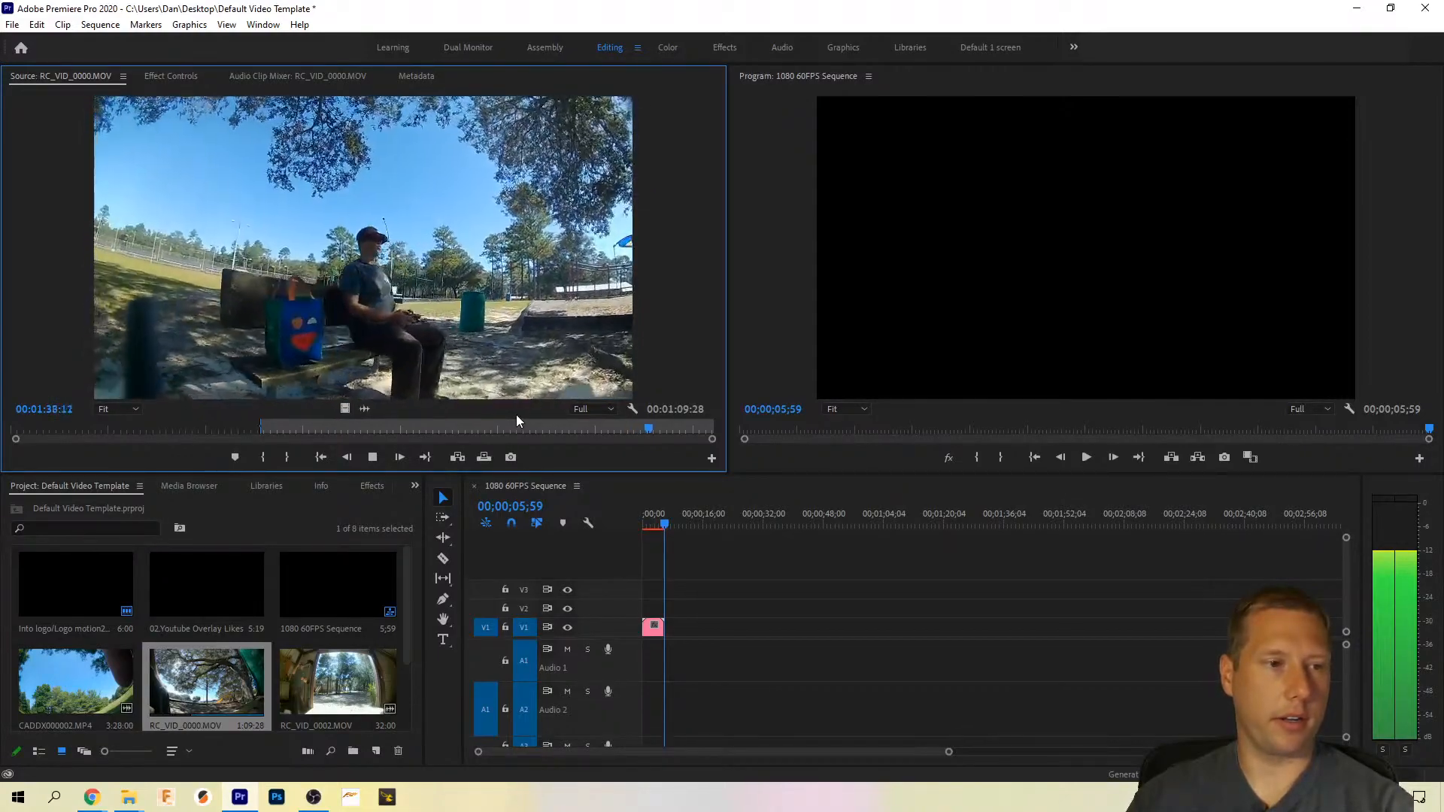
key("space")
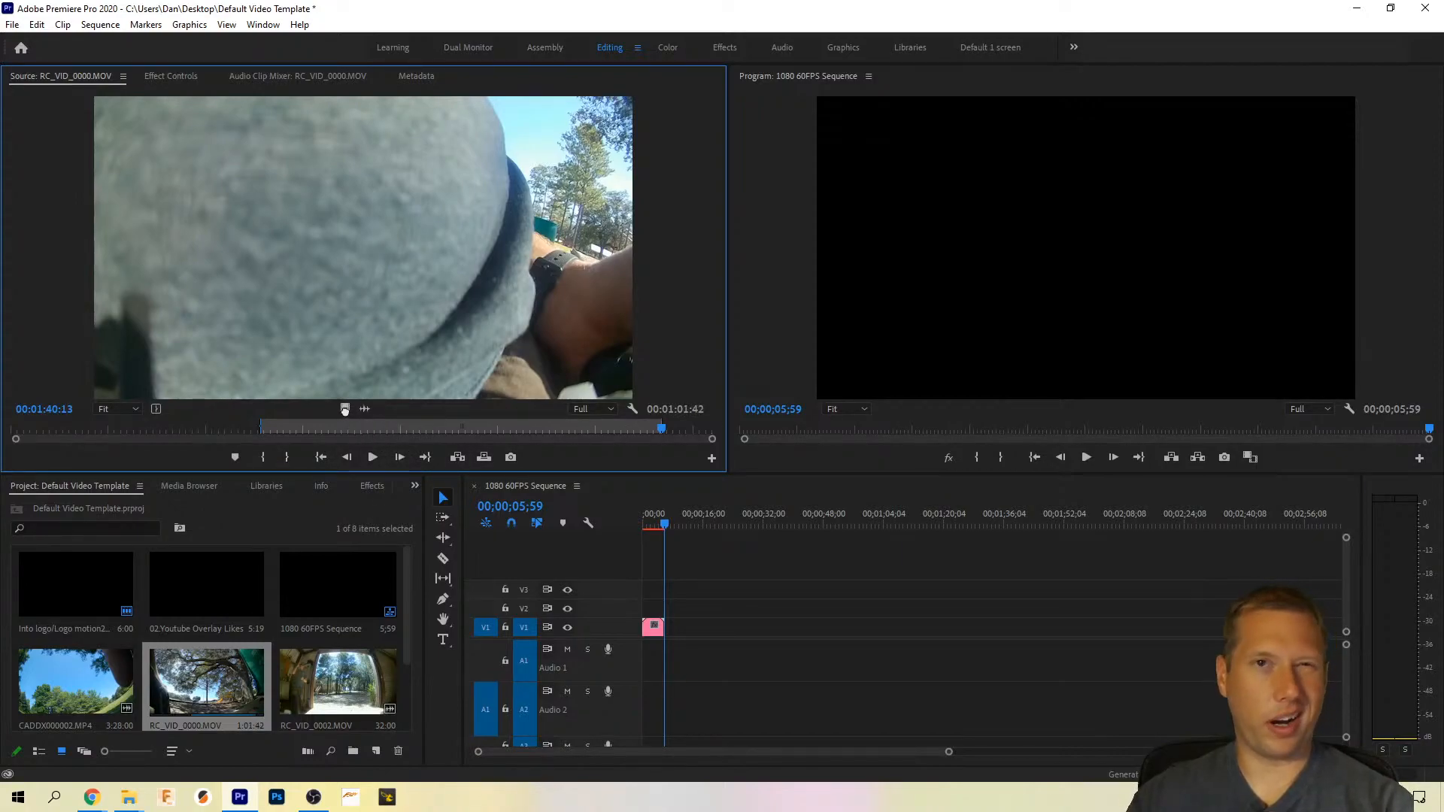
left_click_drag(345, 409, 681, 645)
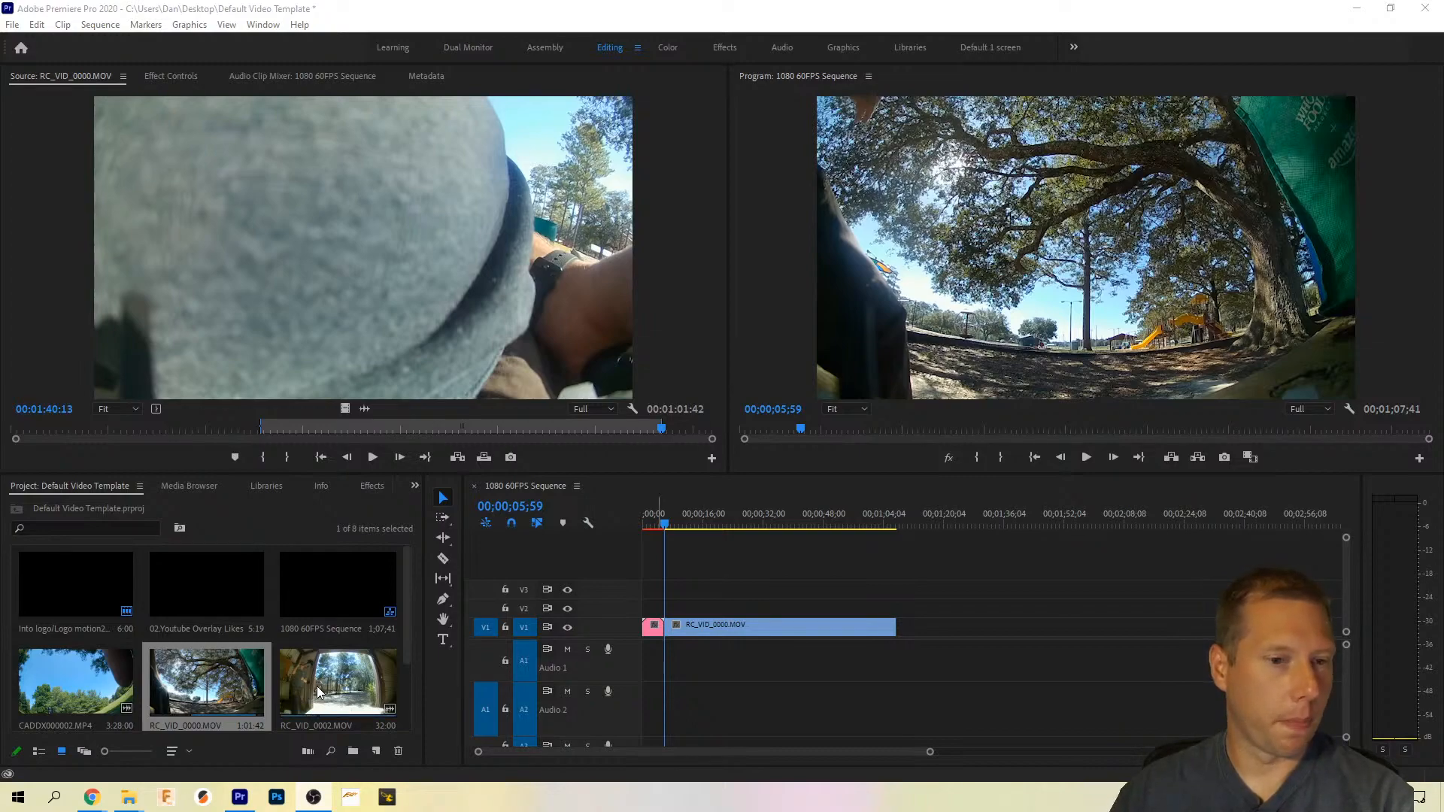
Step: Move the playhead to the sequence end, then open RC_VID_0002.MOV as the source and mark its In point at about 00:00:09
left_click(809, 598)
key("End")
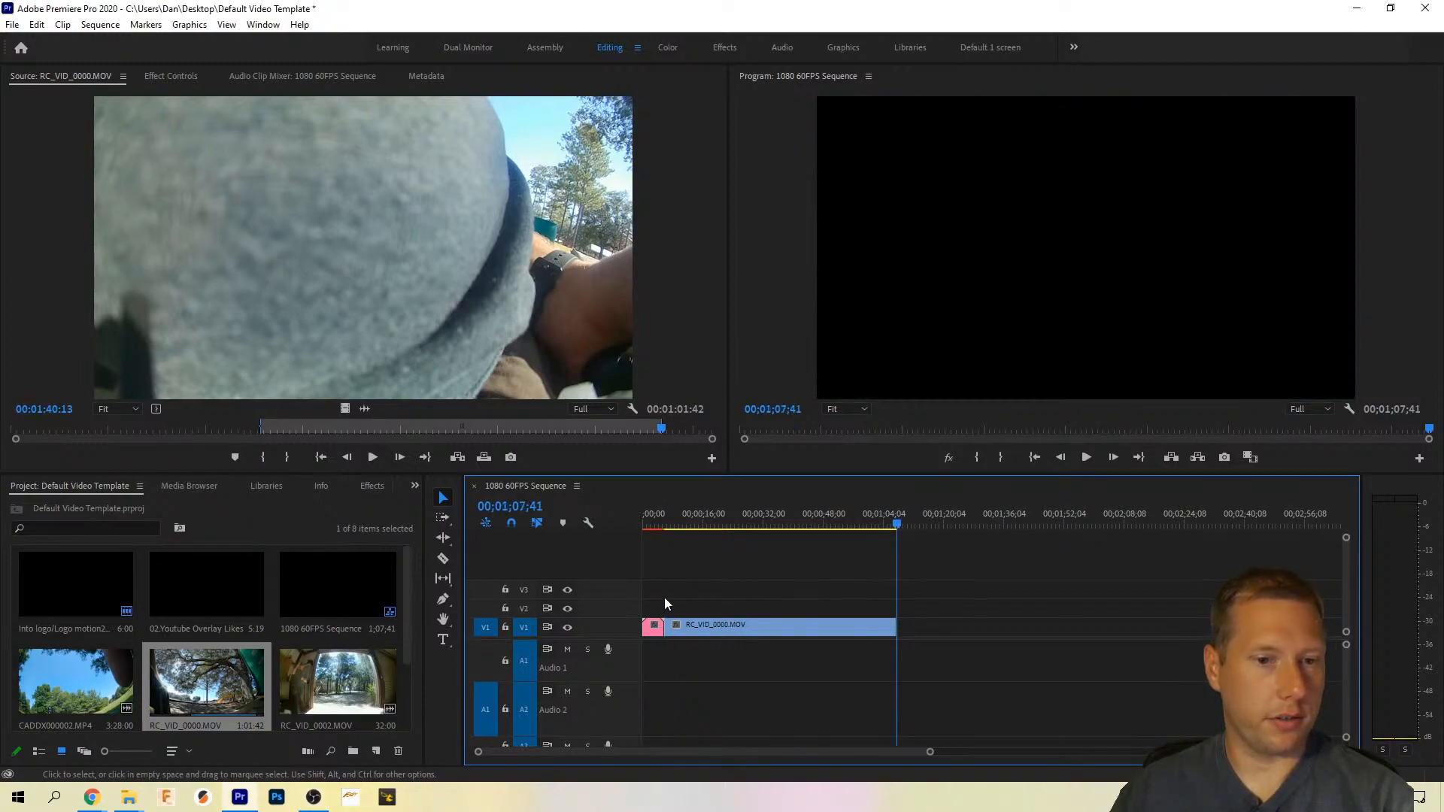
double_click(373, 684)
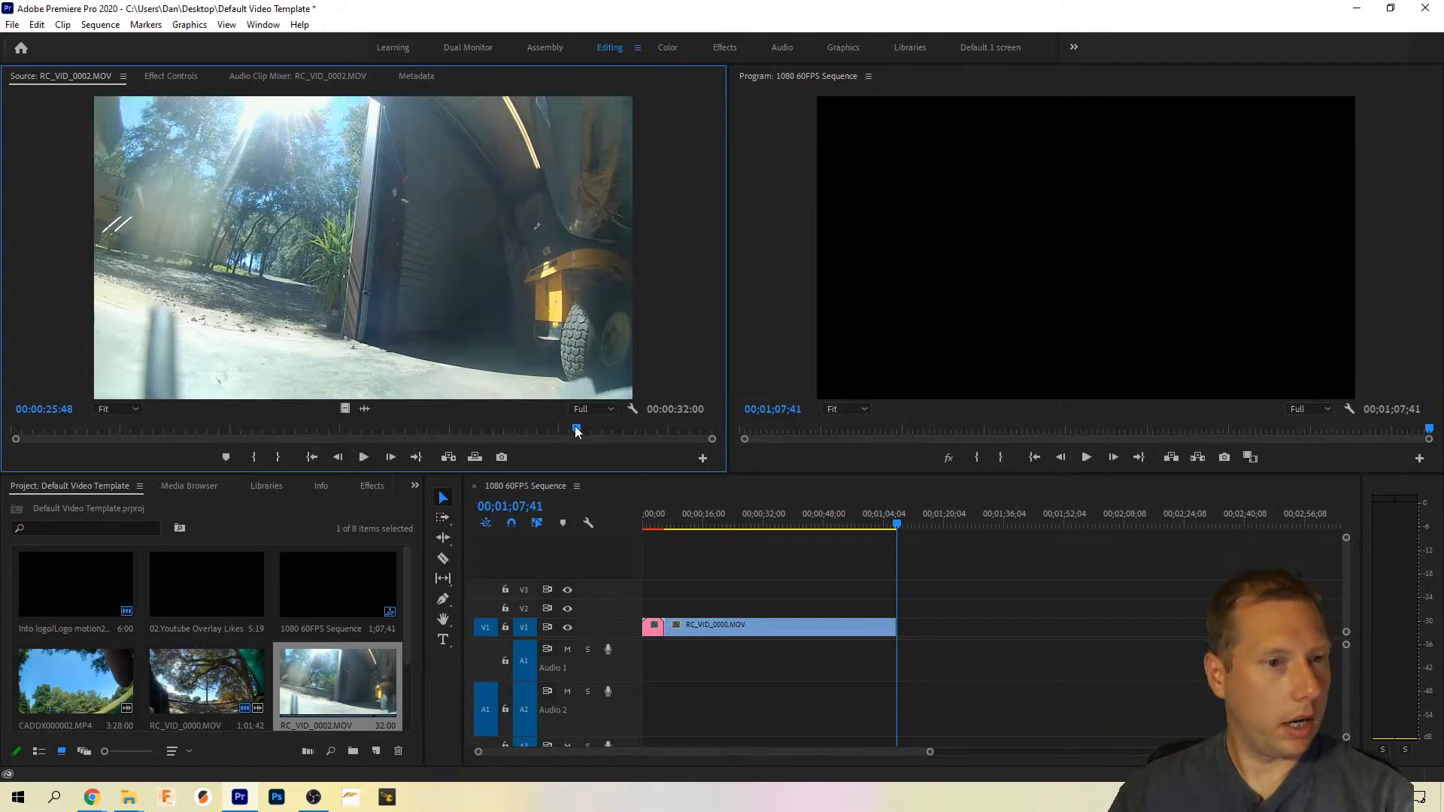
left_click_drag(575, 426, 353, 441)
key("i")
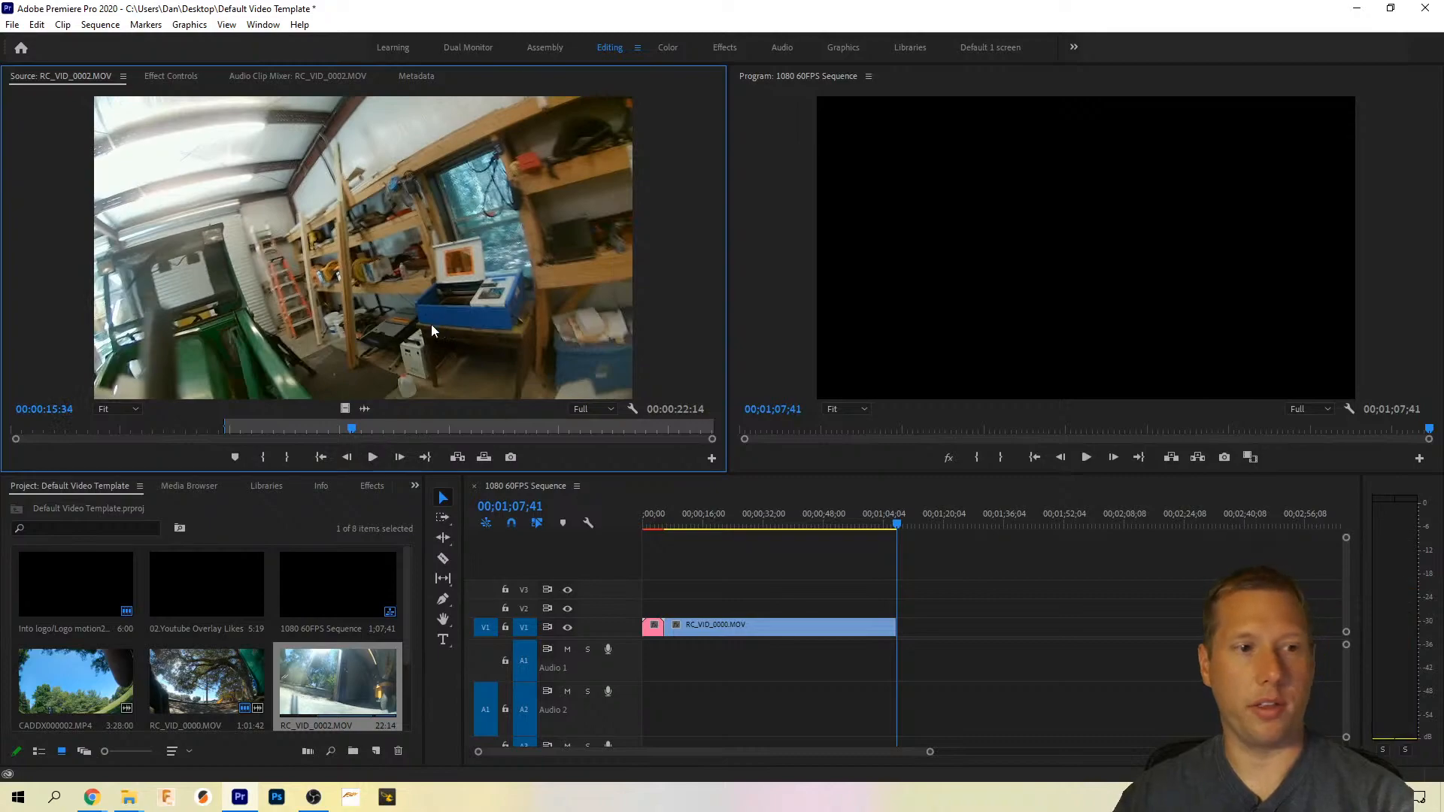
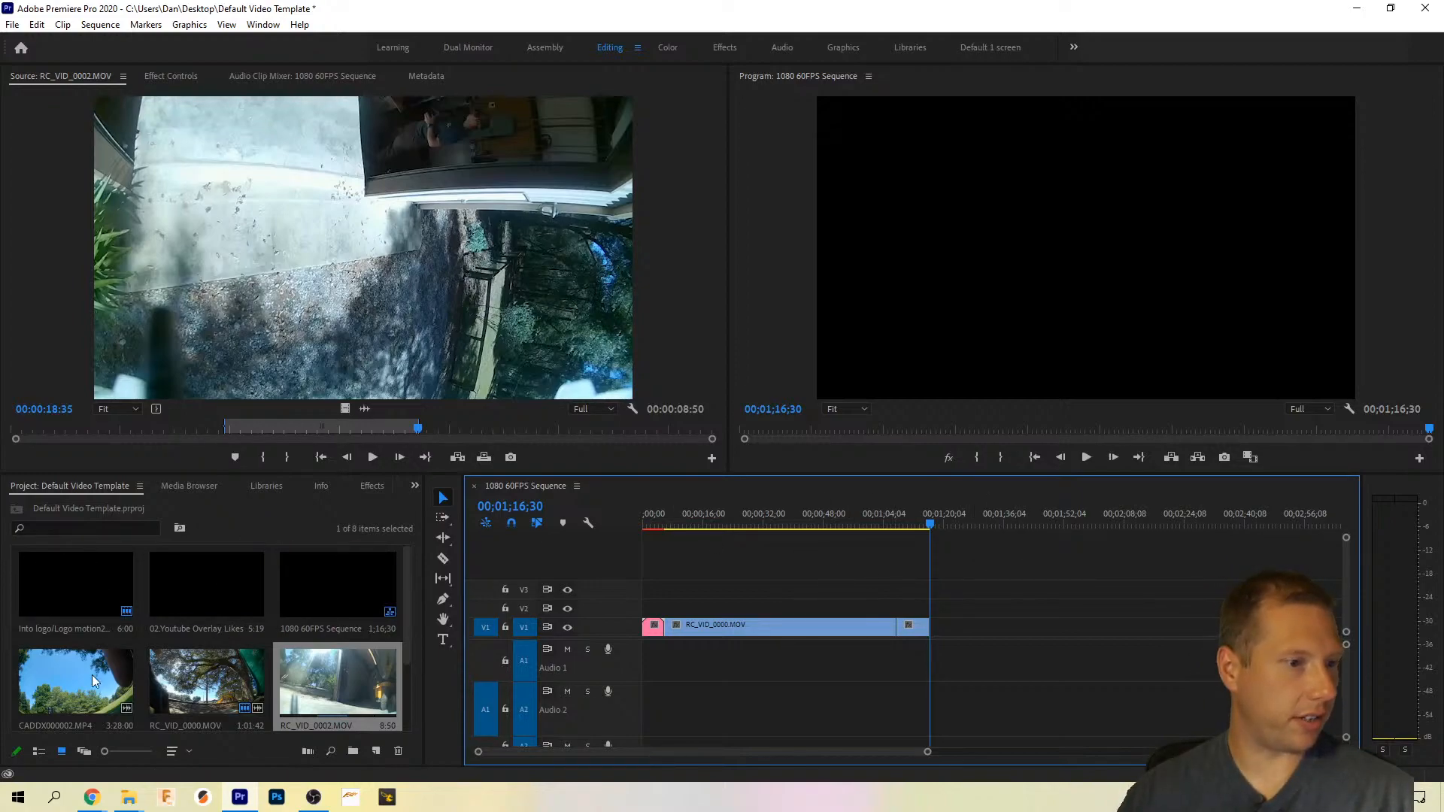
Step: Open CADDX000002.MP4 as the source and mark its In point at 00:02:00:37
left_click(54, 689)
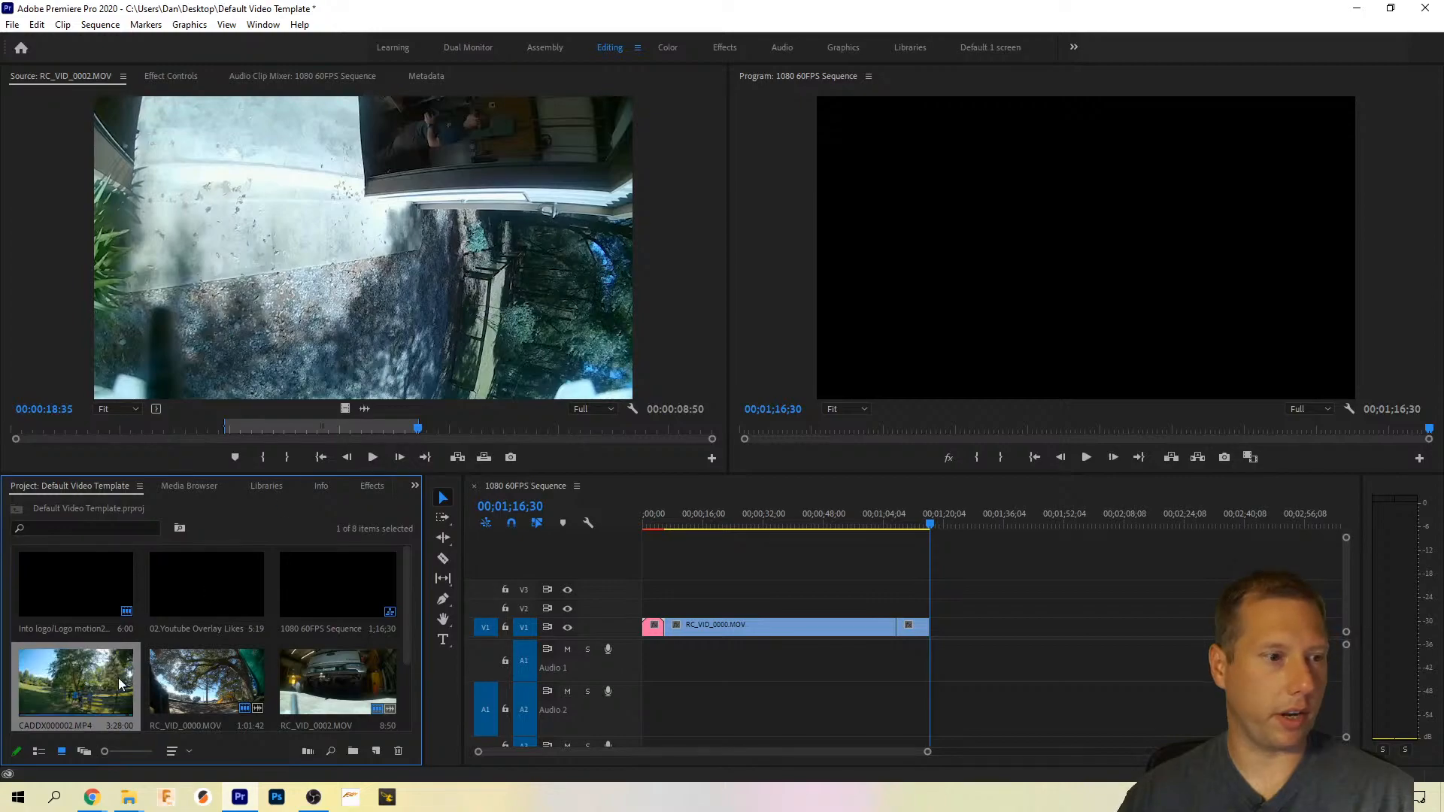
double_click(91, 678)
left_click_drag(676, 430, 405, 436)
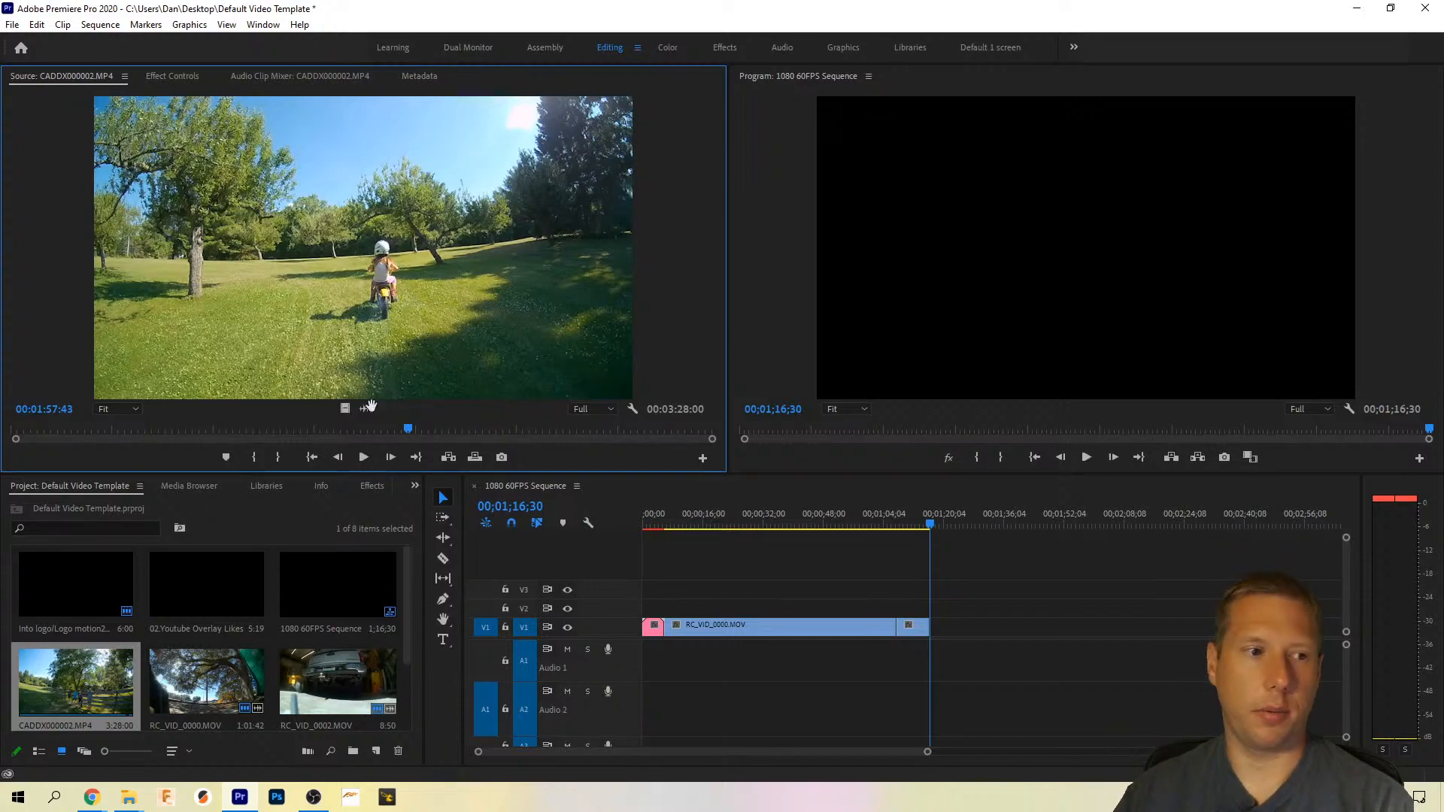
left_click_drag(409, 429, 418, 431)
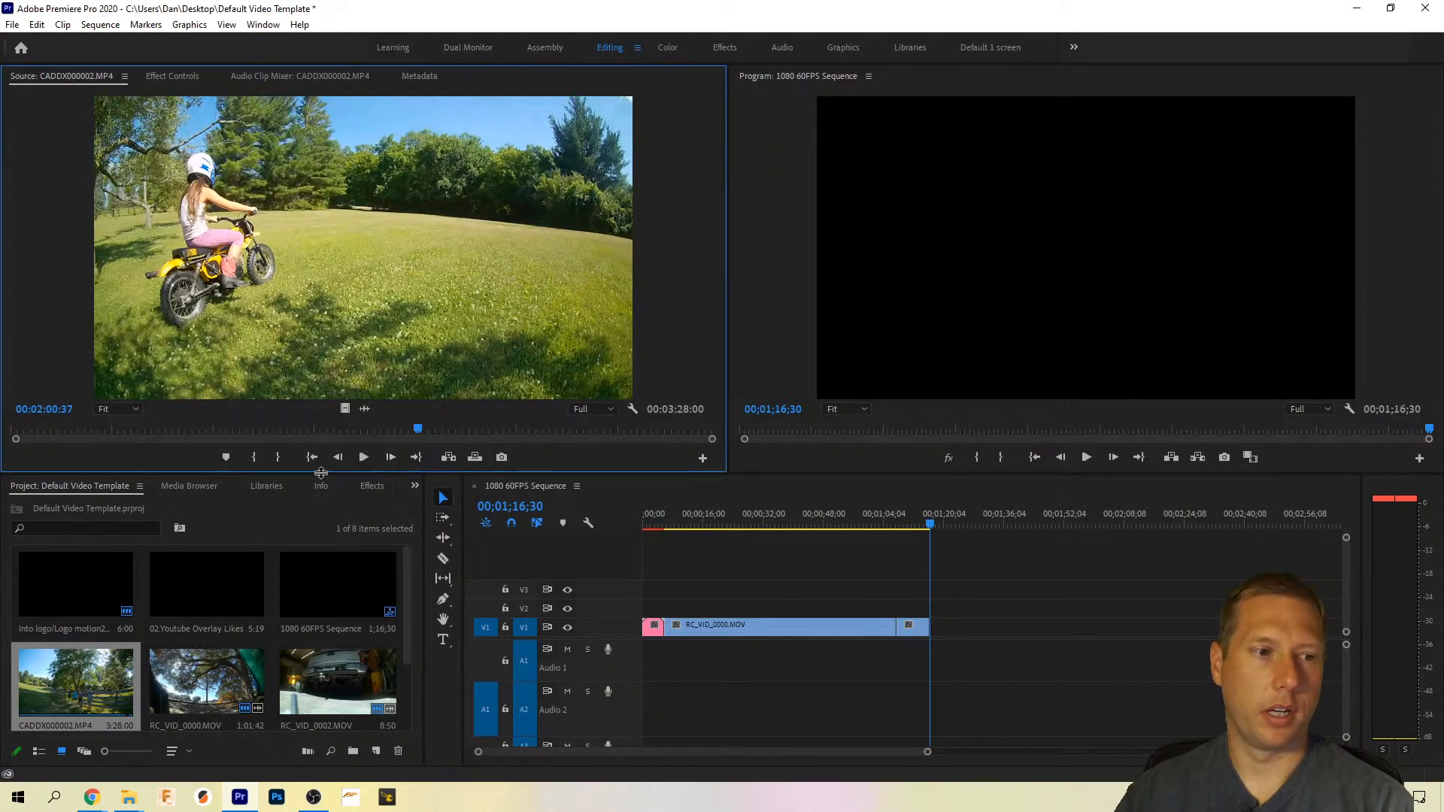
left_click(254, 457)
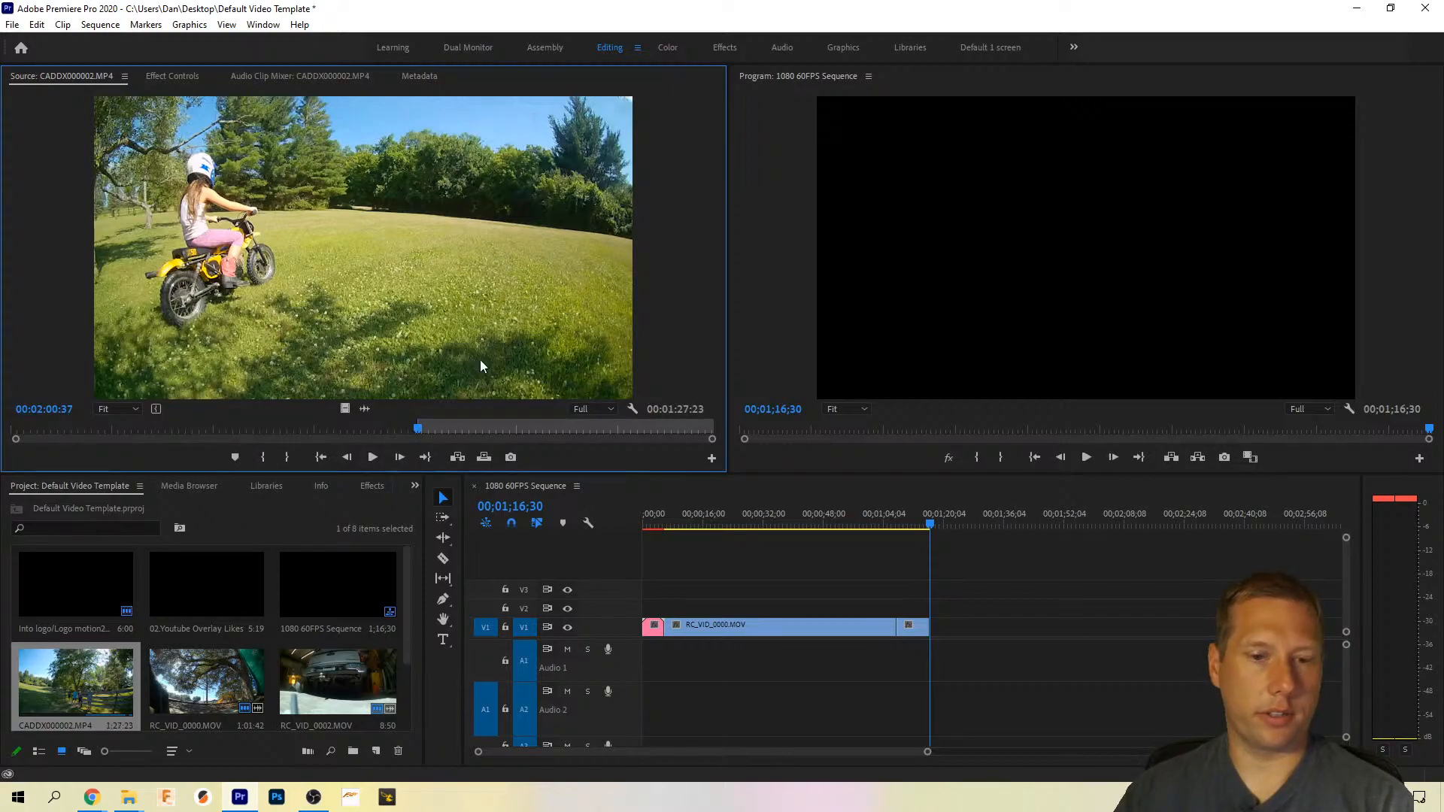
Step: Play CADDX000002.MP4 from the marked point and move its In point back to 00:01:54:22
key("space")
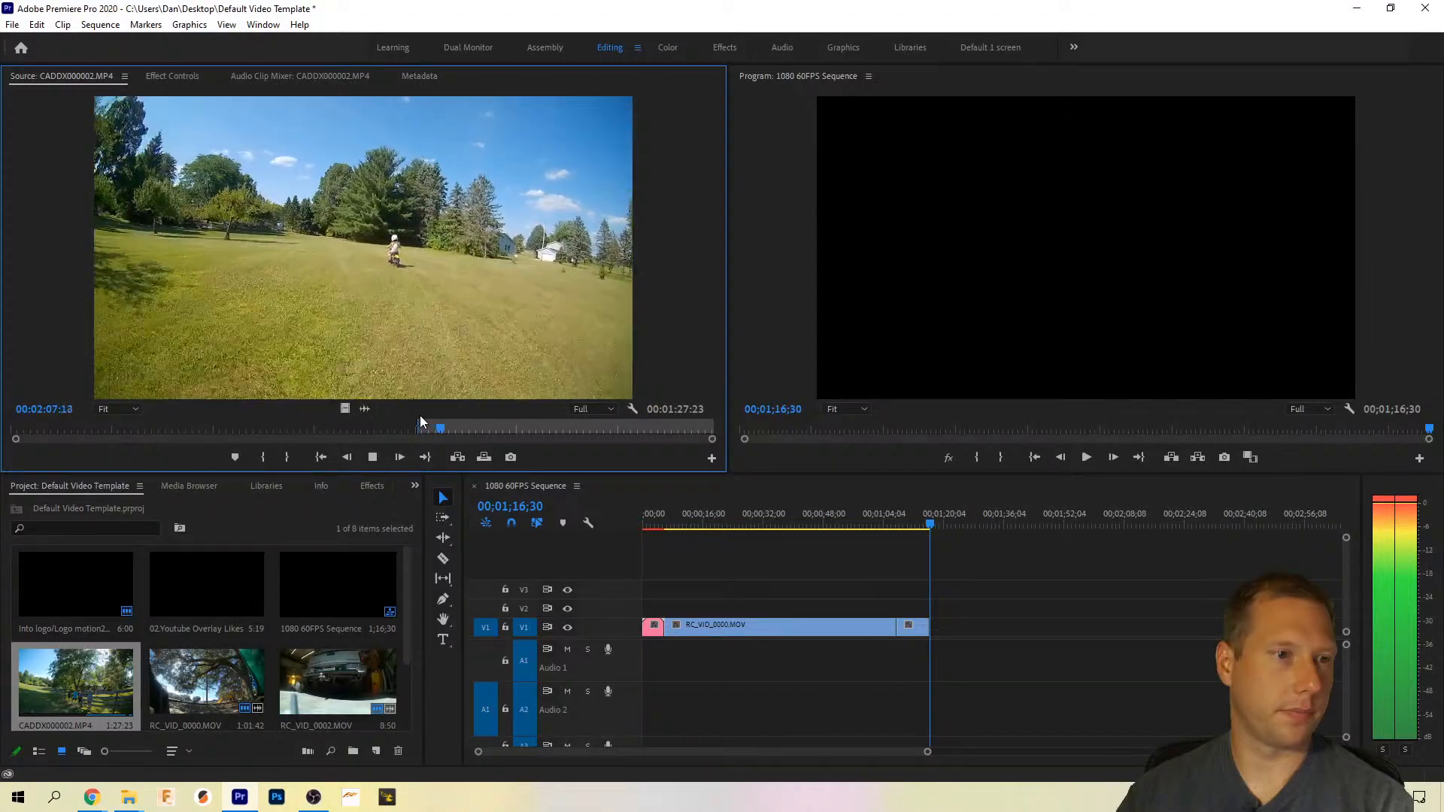
key("space")
left_click_drag(445, 429, 399, 433)
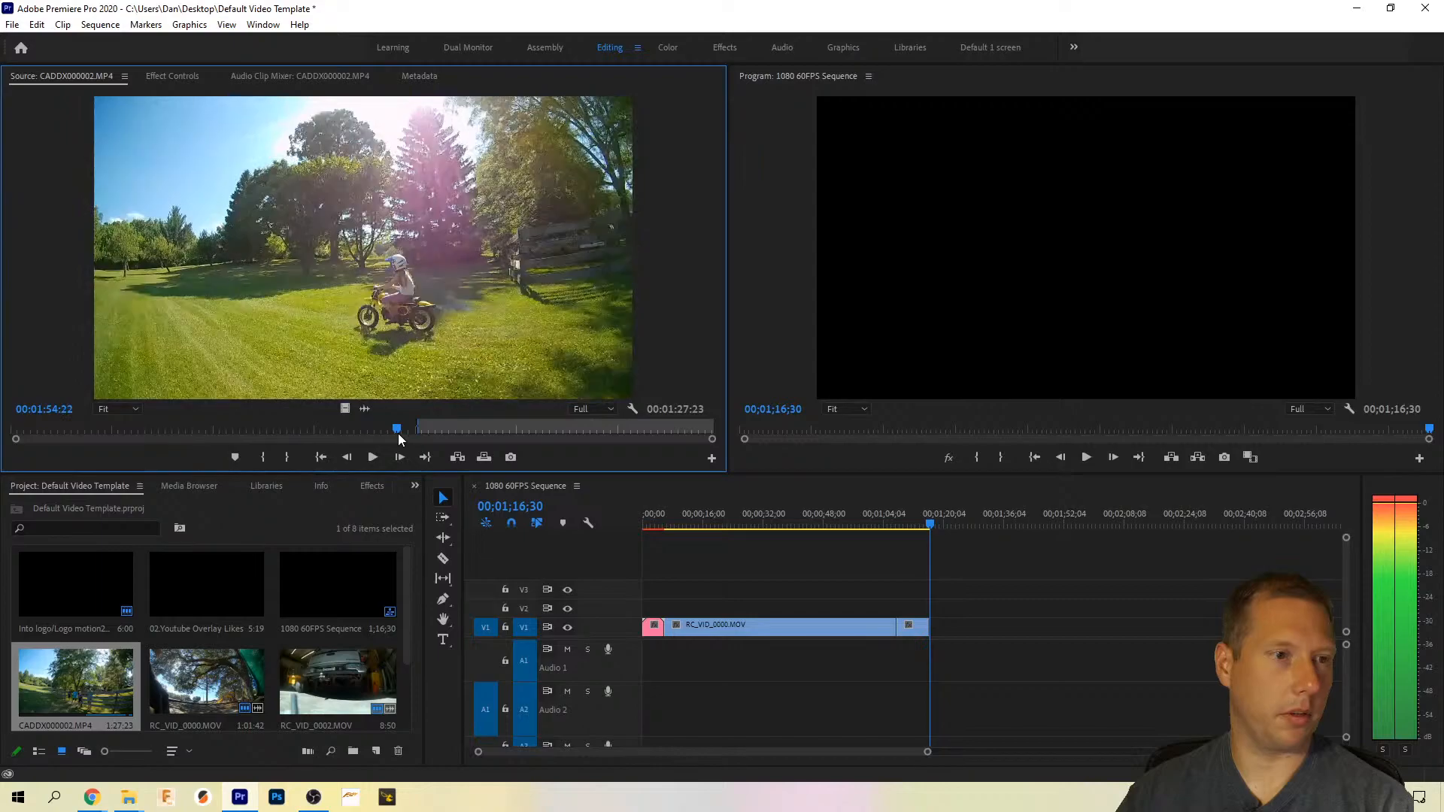
left_click(262, 458)
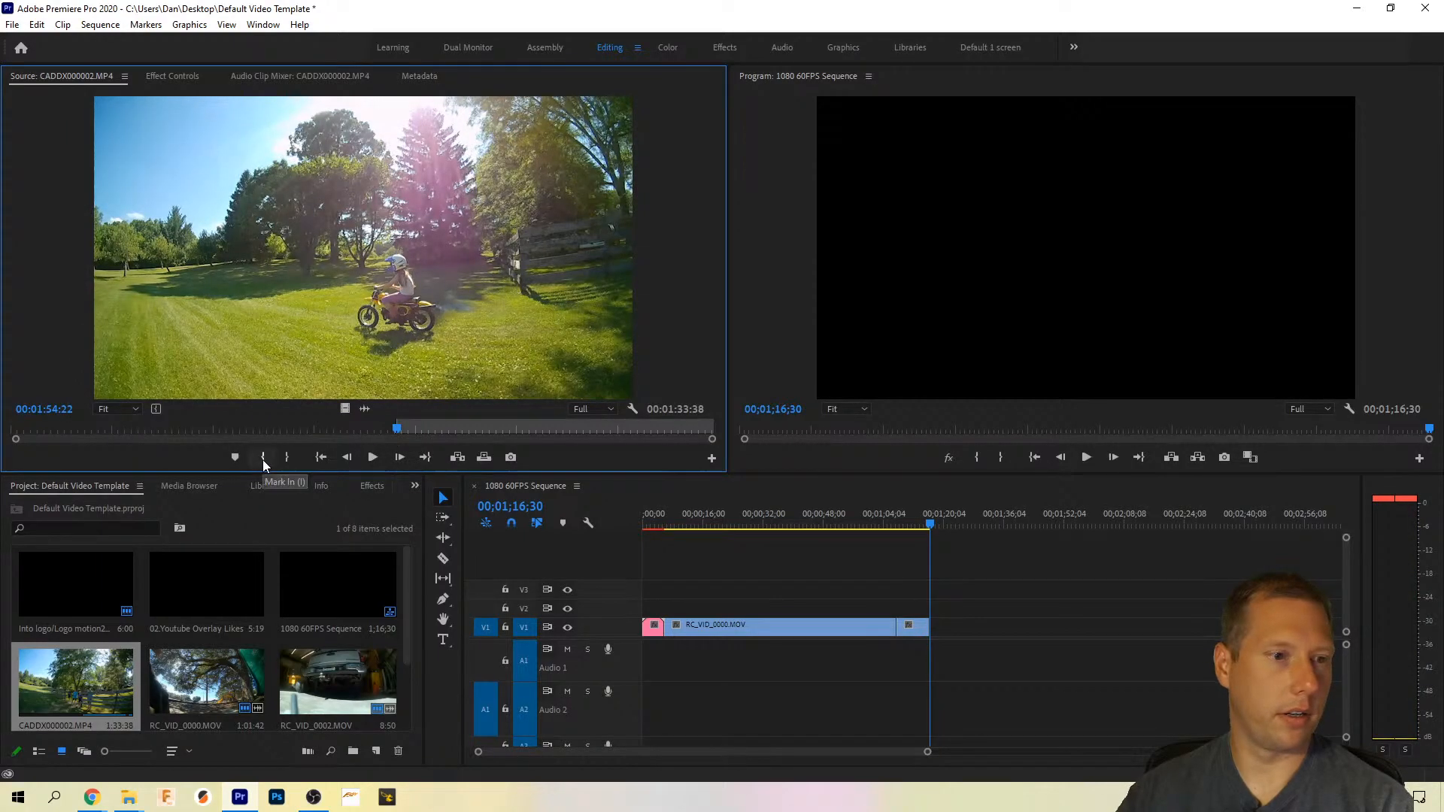
Step: Mark CADDX000002.MP4's Out point at 00:02:03:04 and place only its video on V1 after the last clip
key("space")
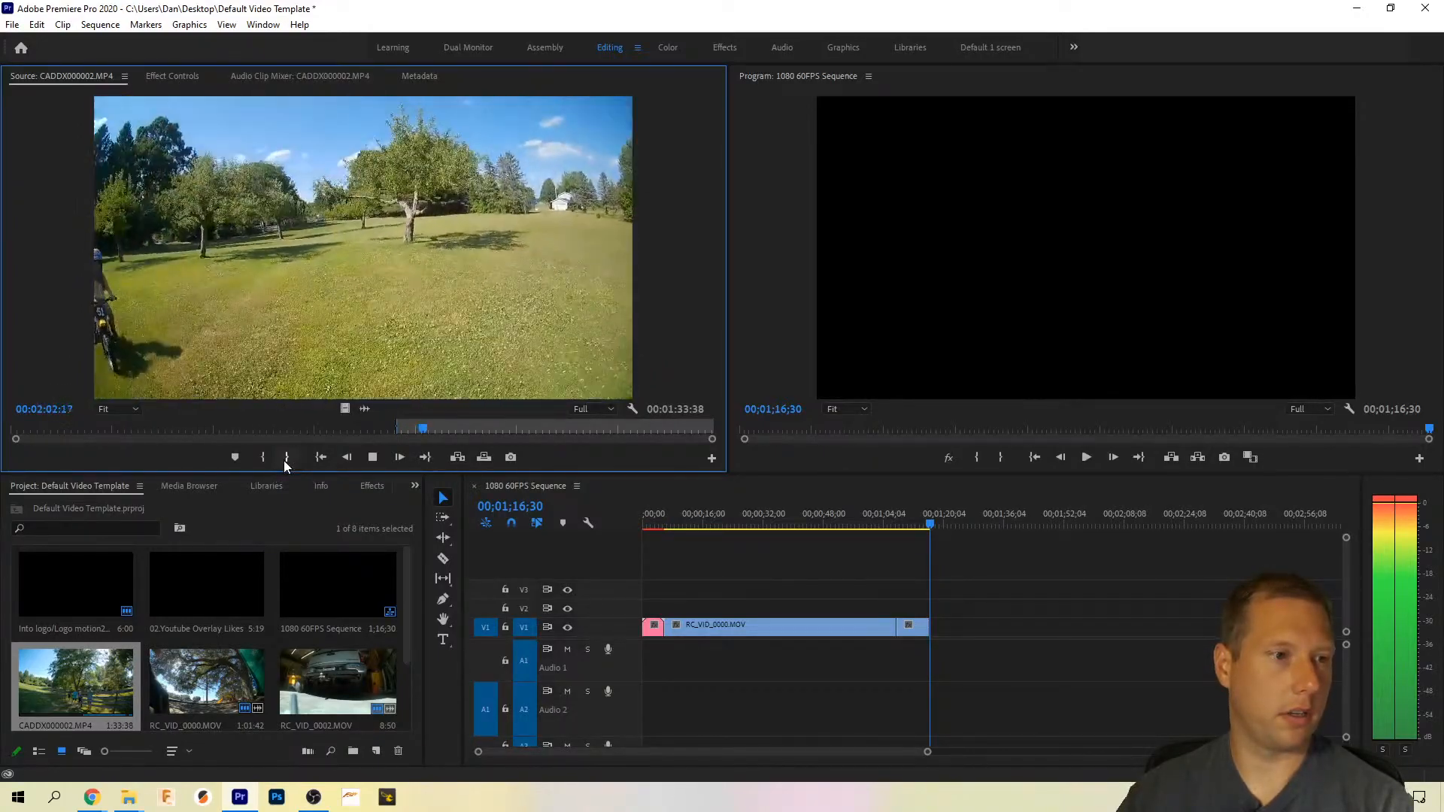
left_click(285, 458)
left_click_drag(345, 409, 942, 630)
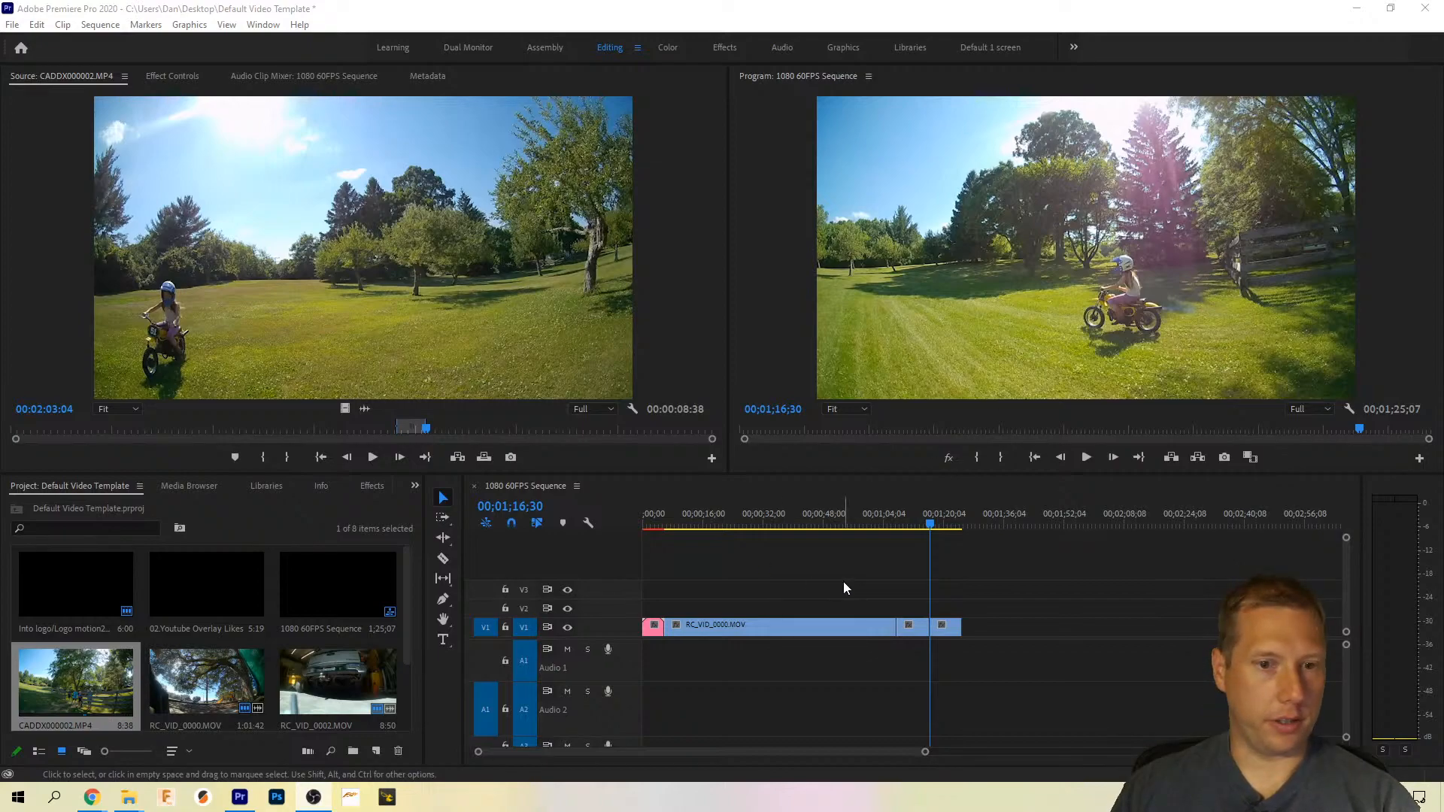
Step: Scrub back in the sequence to 00;00;24;59 and jump the playhead through the edit points to the end of the last clip
left_click(966, 555)
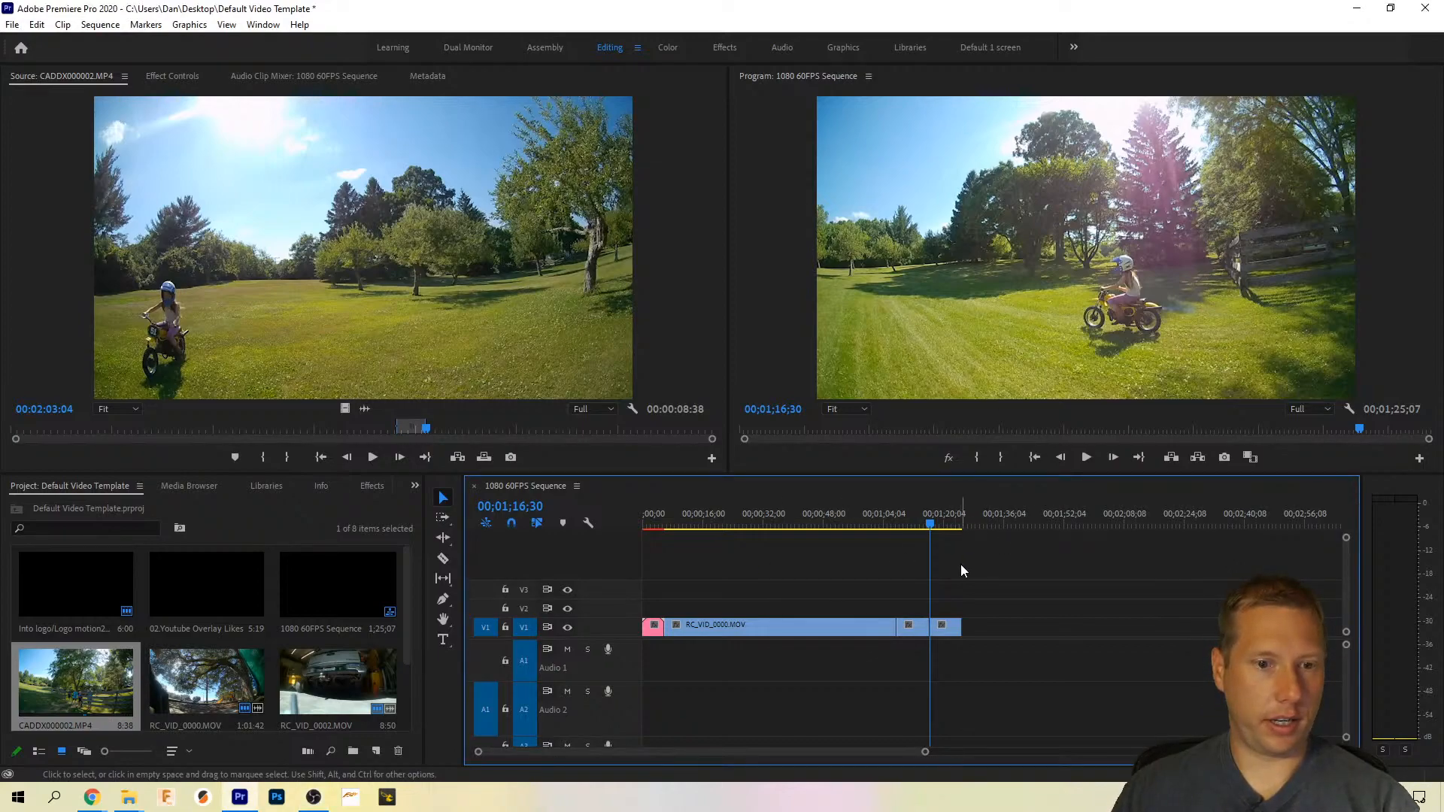
key("Down")
left_click(931, 525)
left_click_drag(905, 519, 737, 523)
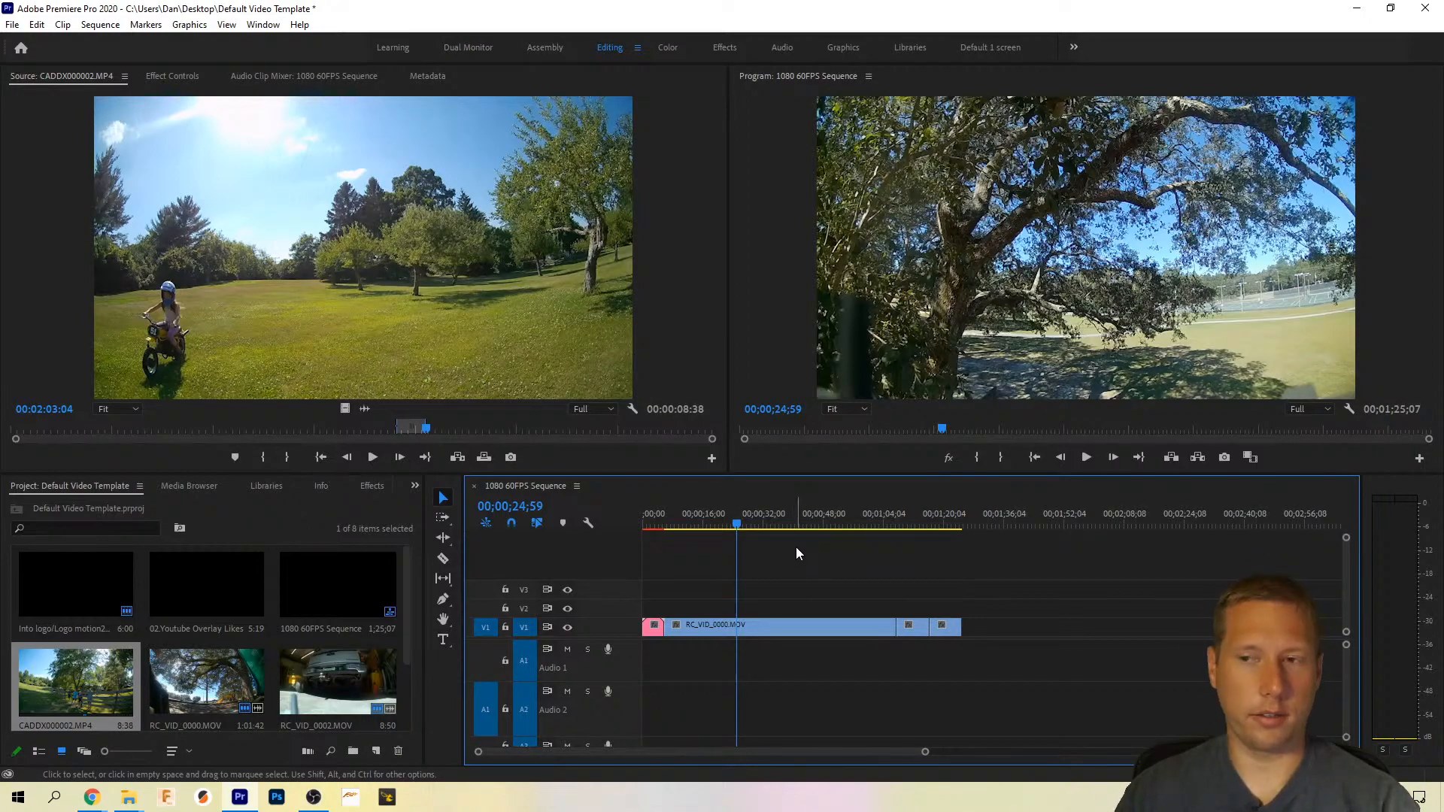
key("Down")
key("Down")
key("Down")
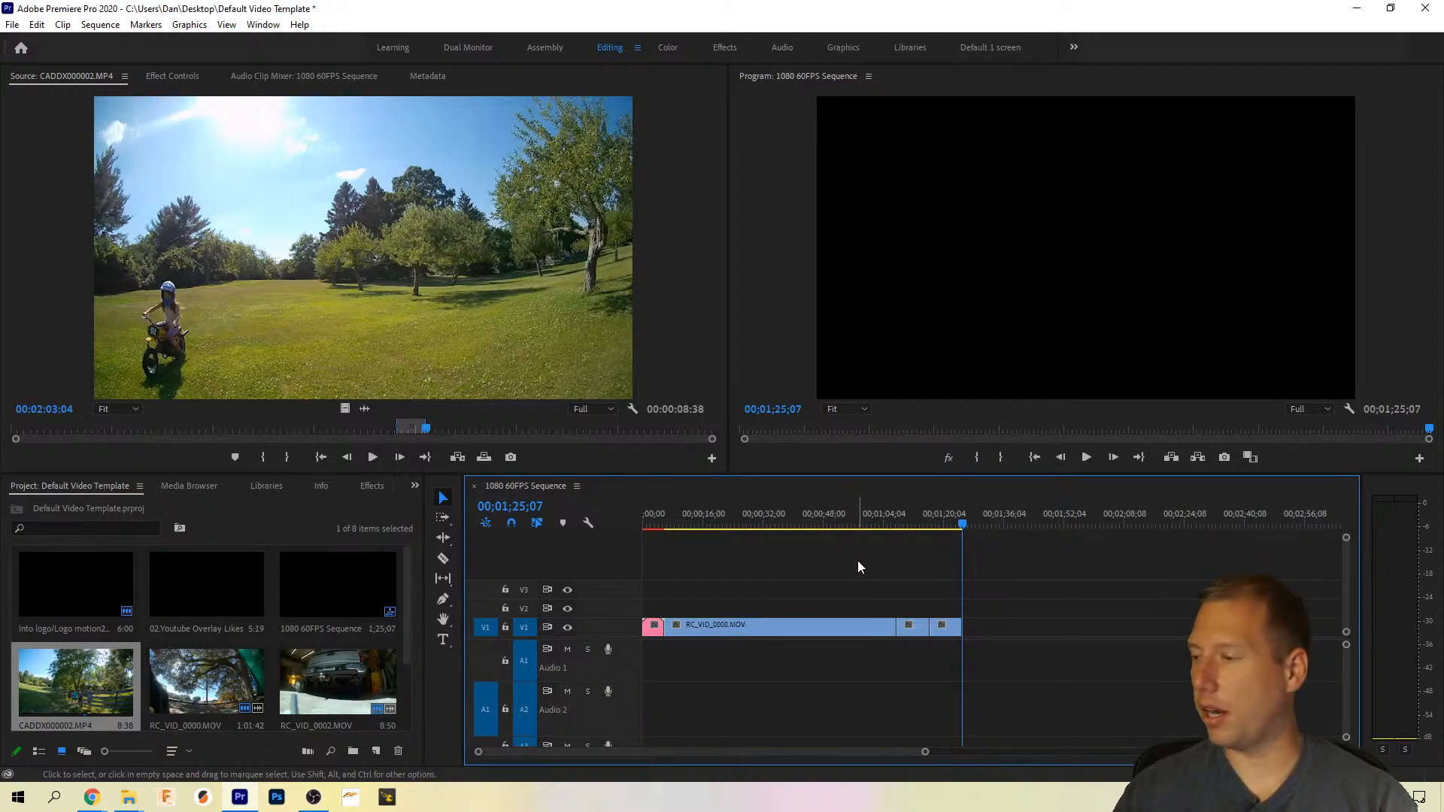
Step: Open RC_VID_0007.MOV as the source and mark its In point at 00:00:34:25
scroll(334, 694, "down", 2)
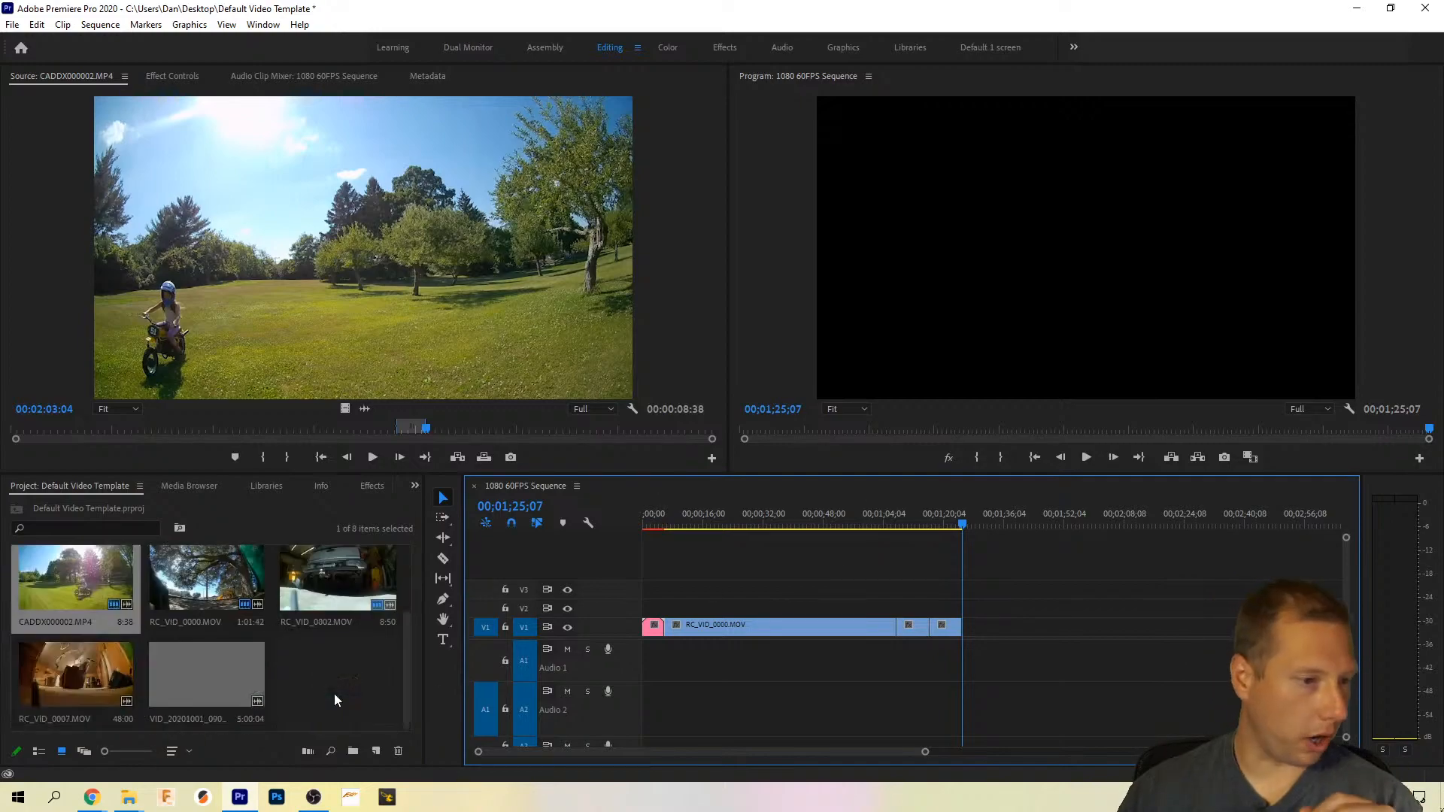
double_click(104, 693)
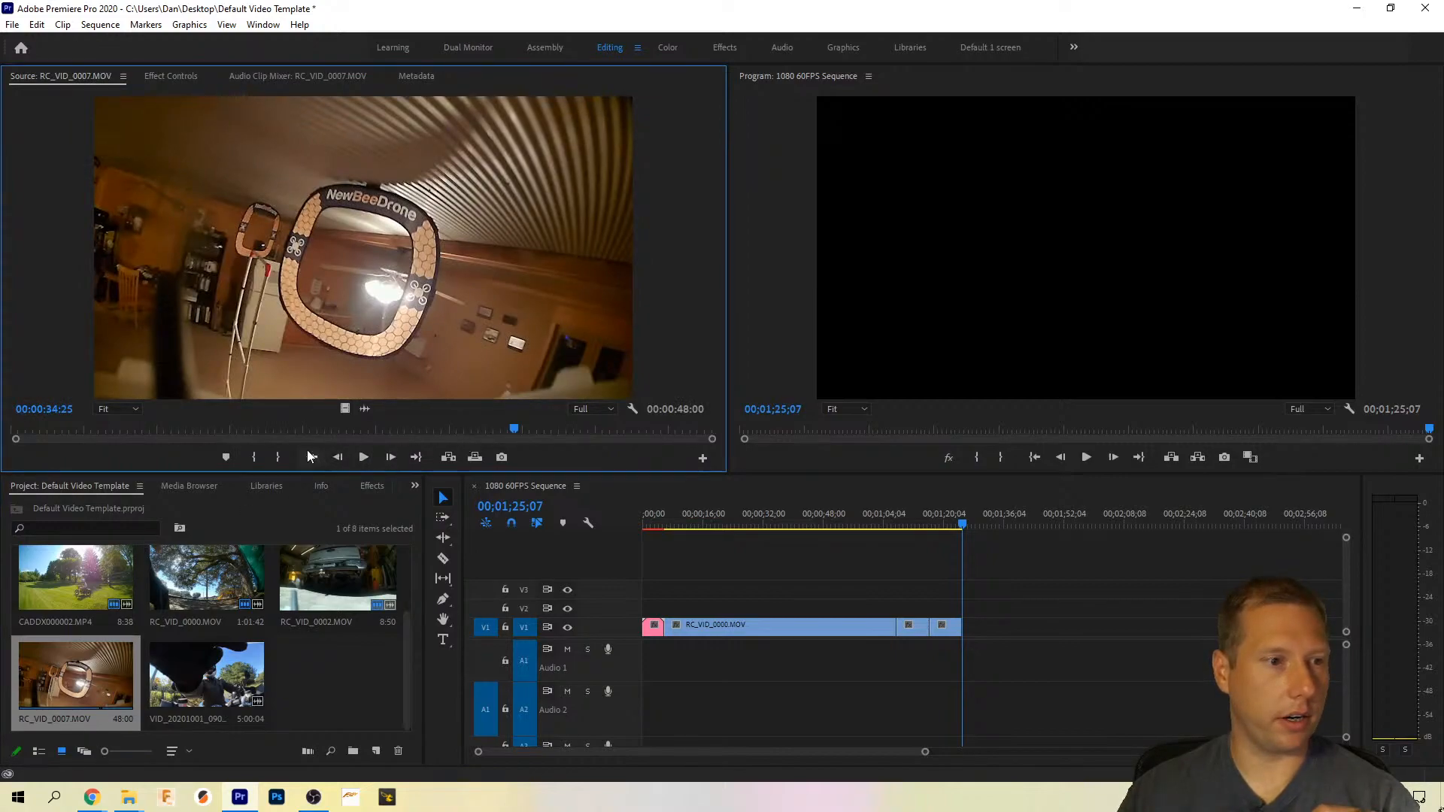
left_click(256, 455)
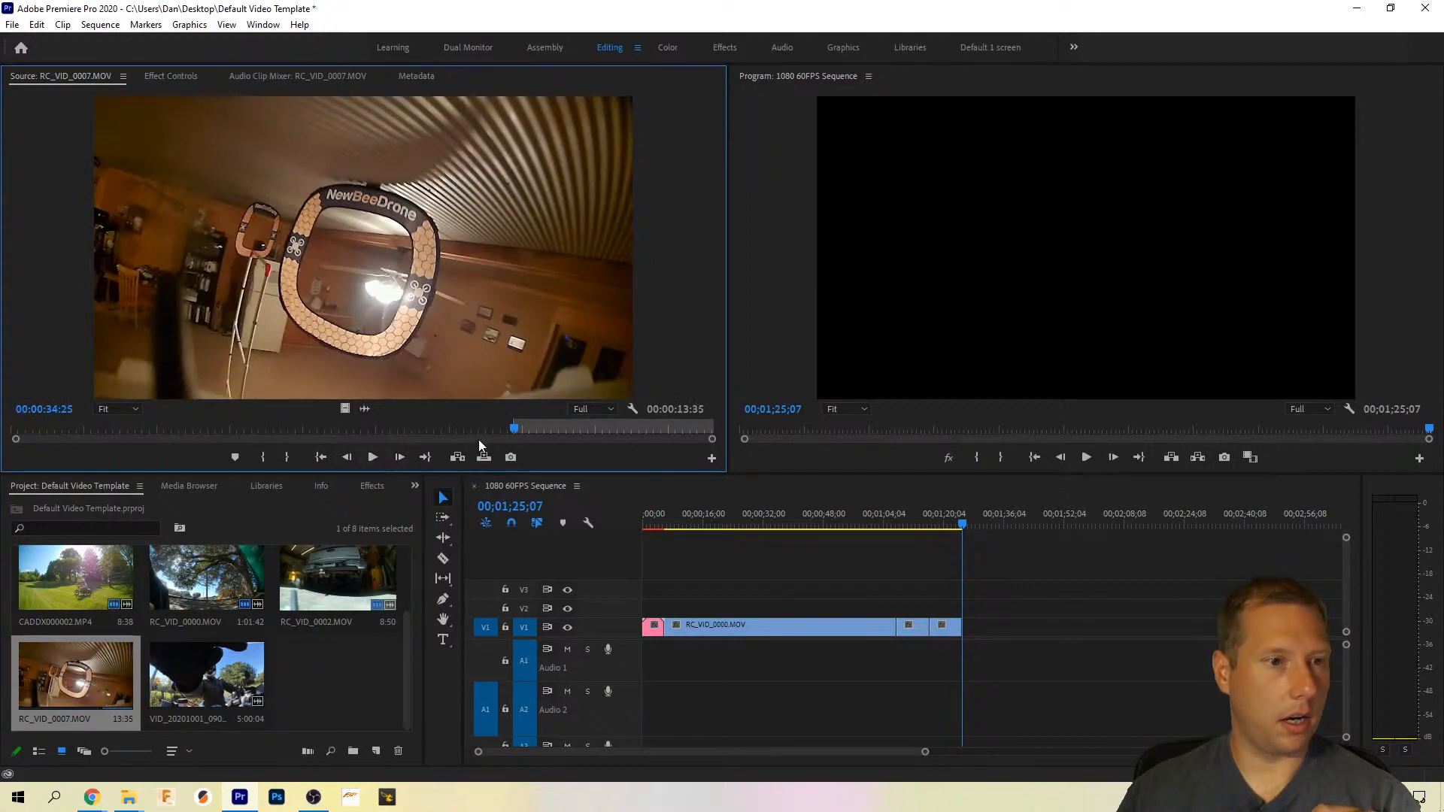
Step: Review RC_VID_0007.MOV from about 00:00:19 onward to find the section to use
left_click_drag(513, 428, 291, 445)
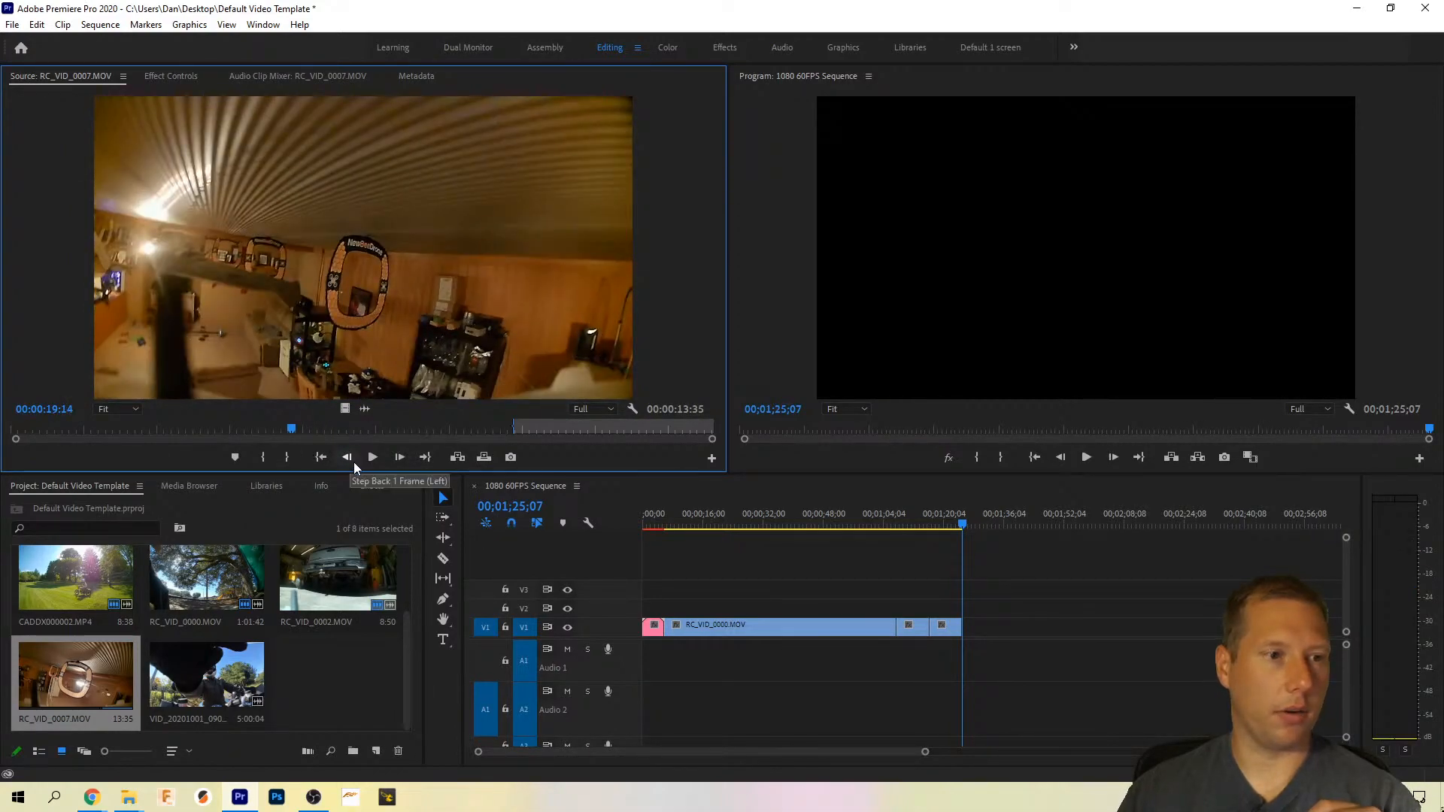
left_click(368, 460)
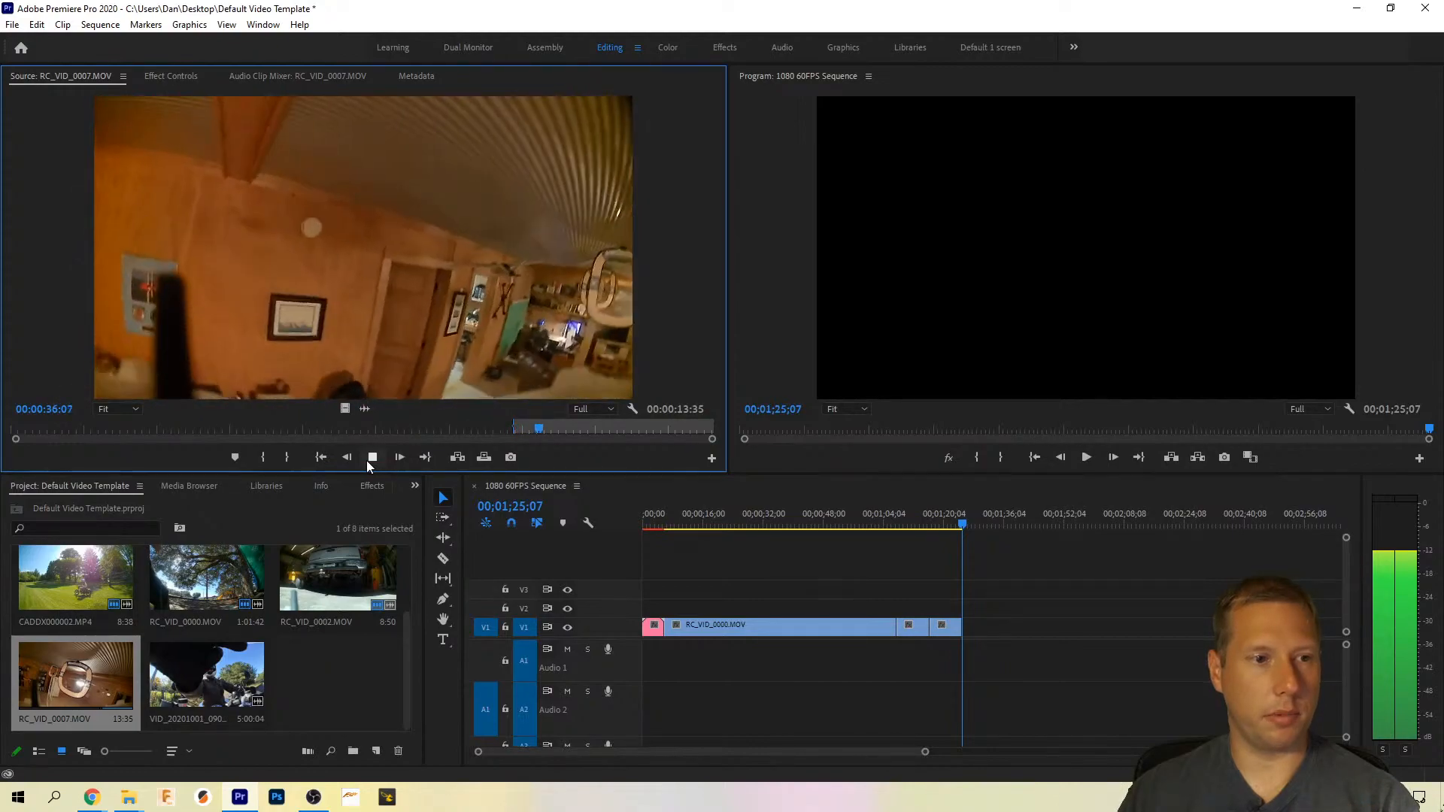
left_click_drag(564, 436, 284, 434)
key("space")
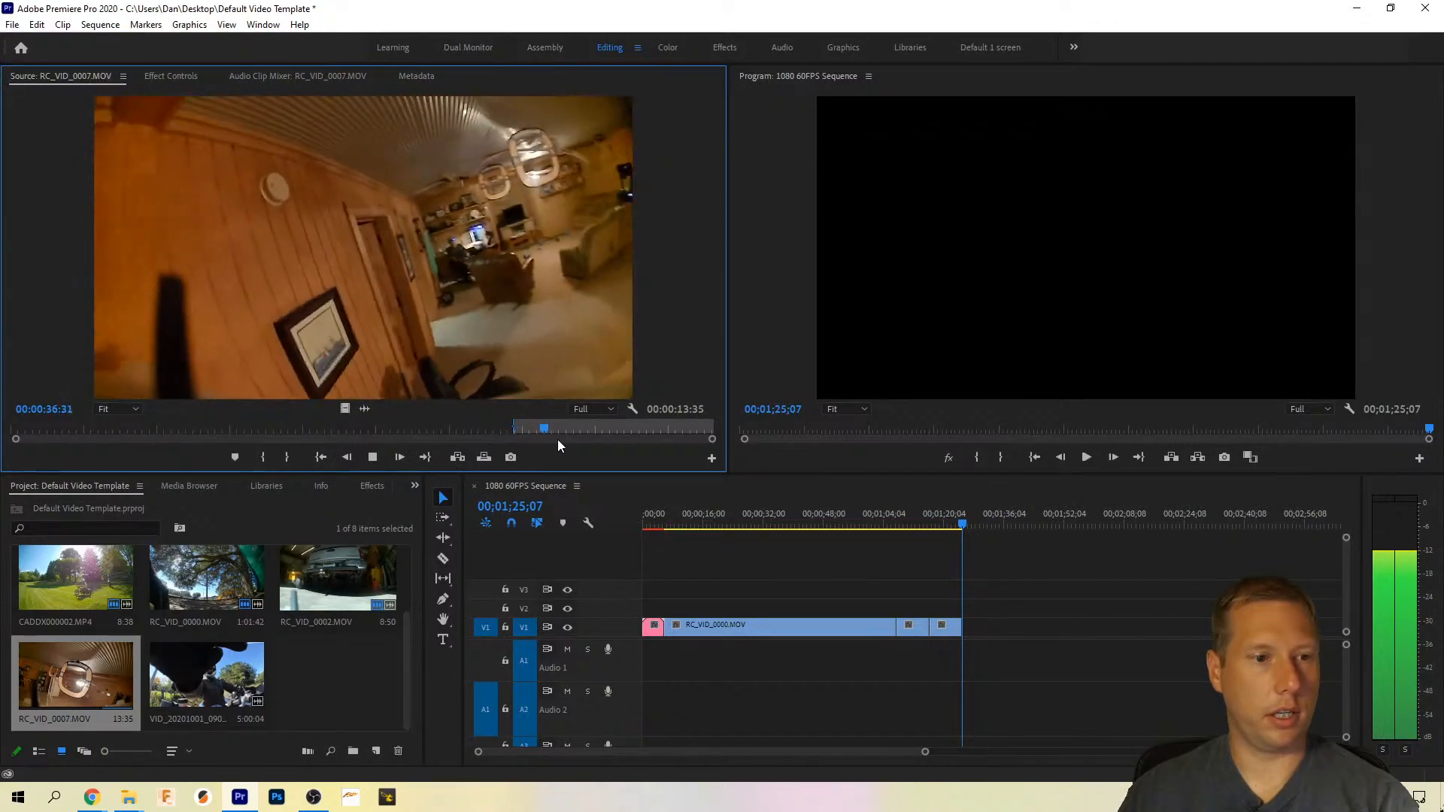
left_click_drag(548, 427, 507, 431)
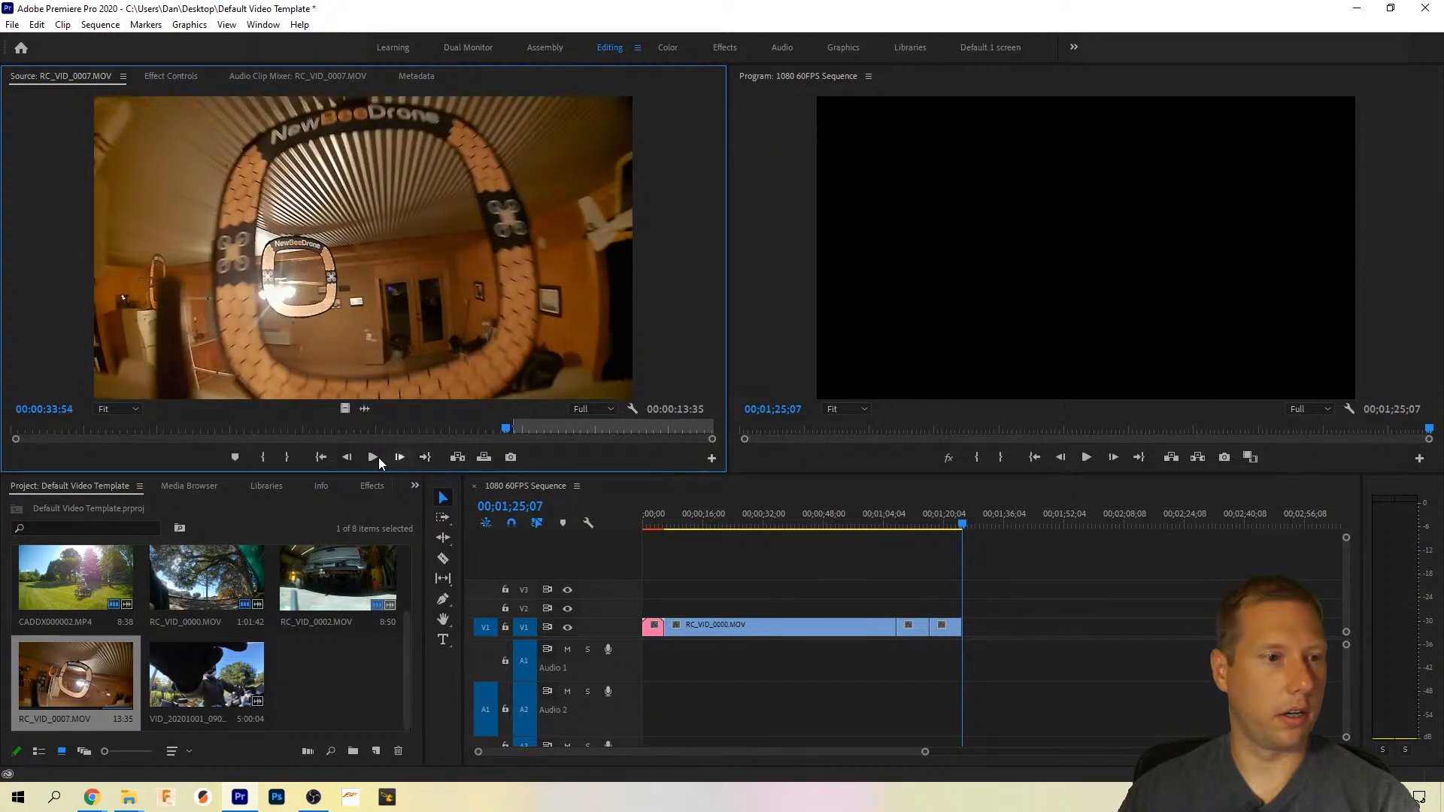
Step: Mark RC_VID_0007.MOV from about 00:00:20 to 00:00:33:54 and place only its video on V1 at the sequence end
left_click(287, 456)
left_click_drag(506, 432, 306, 435)
left_click(265, 457)
key("space")
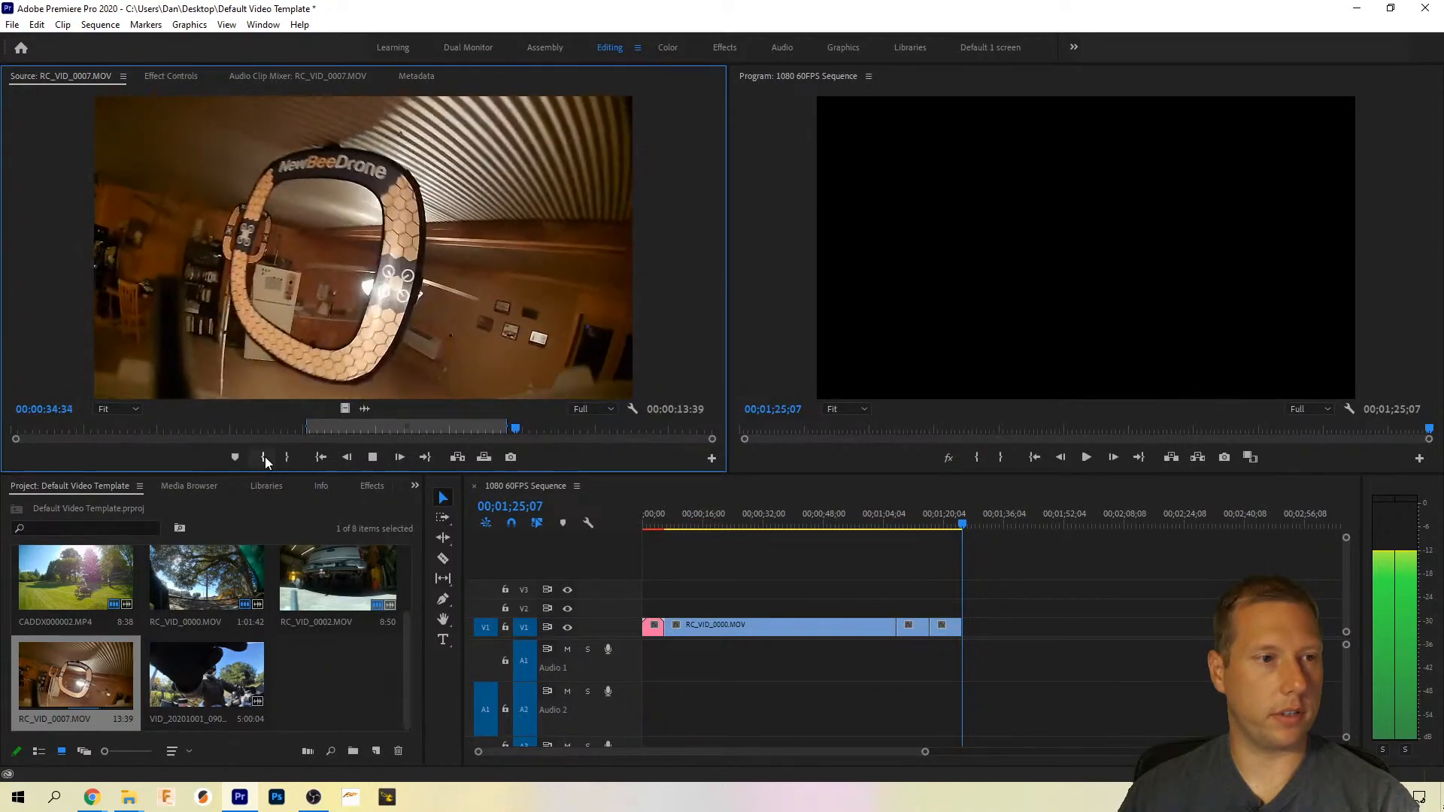
key("space")
left_click_drag(345, 408, 970, 627)
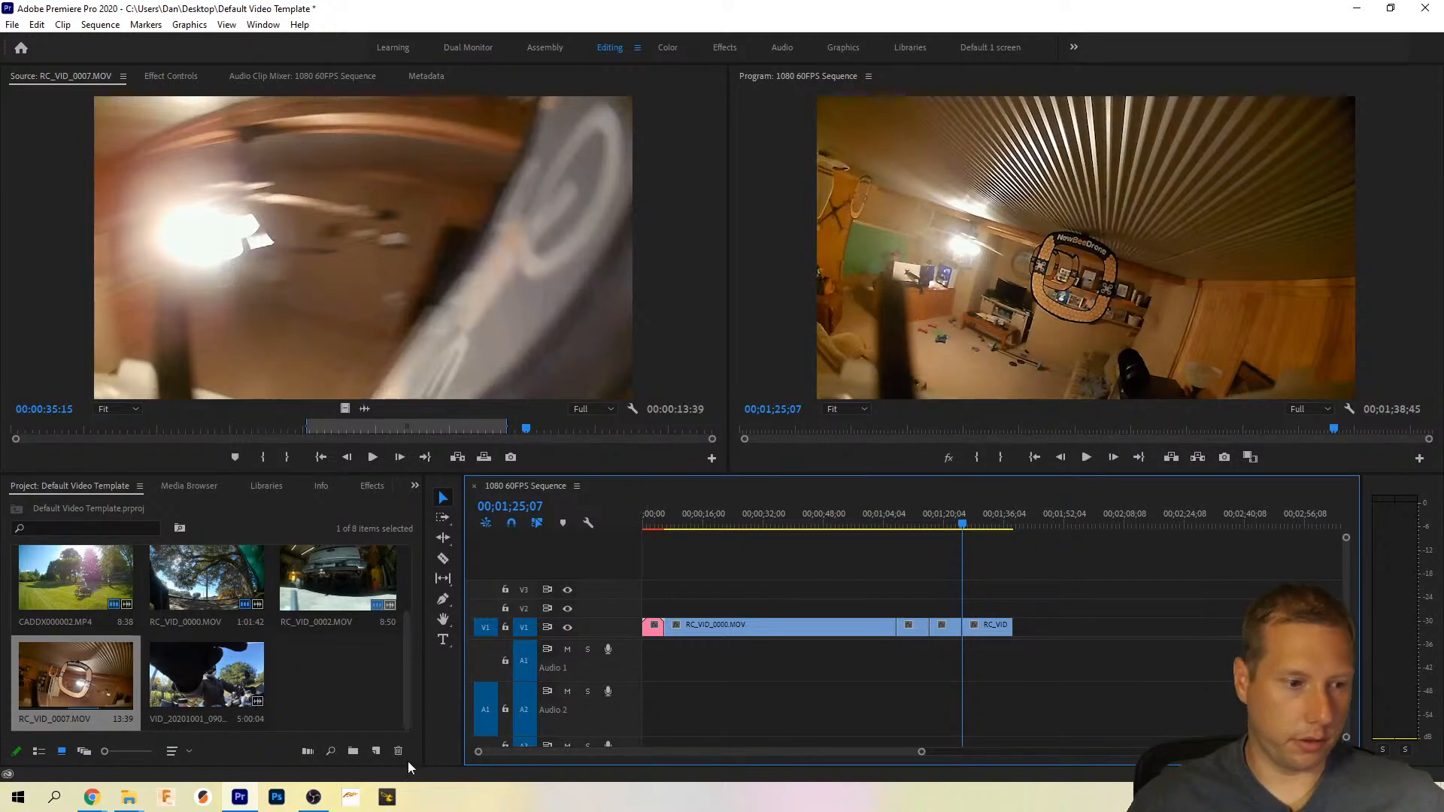
Step: Switch to Betaflight Configurator
left_click(388, 799)
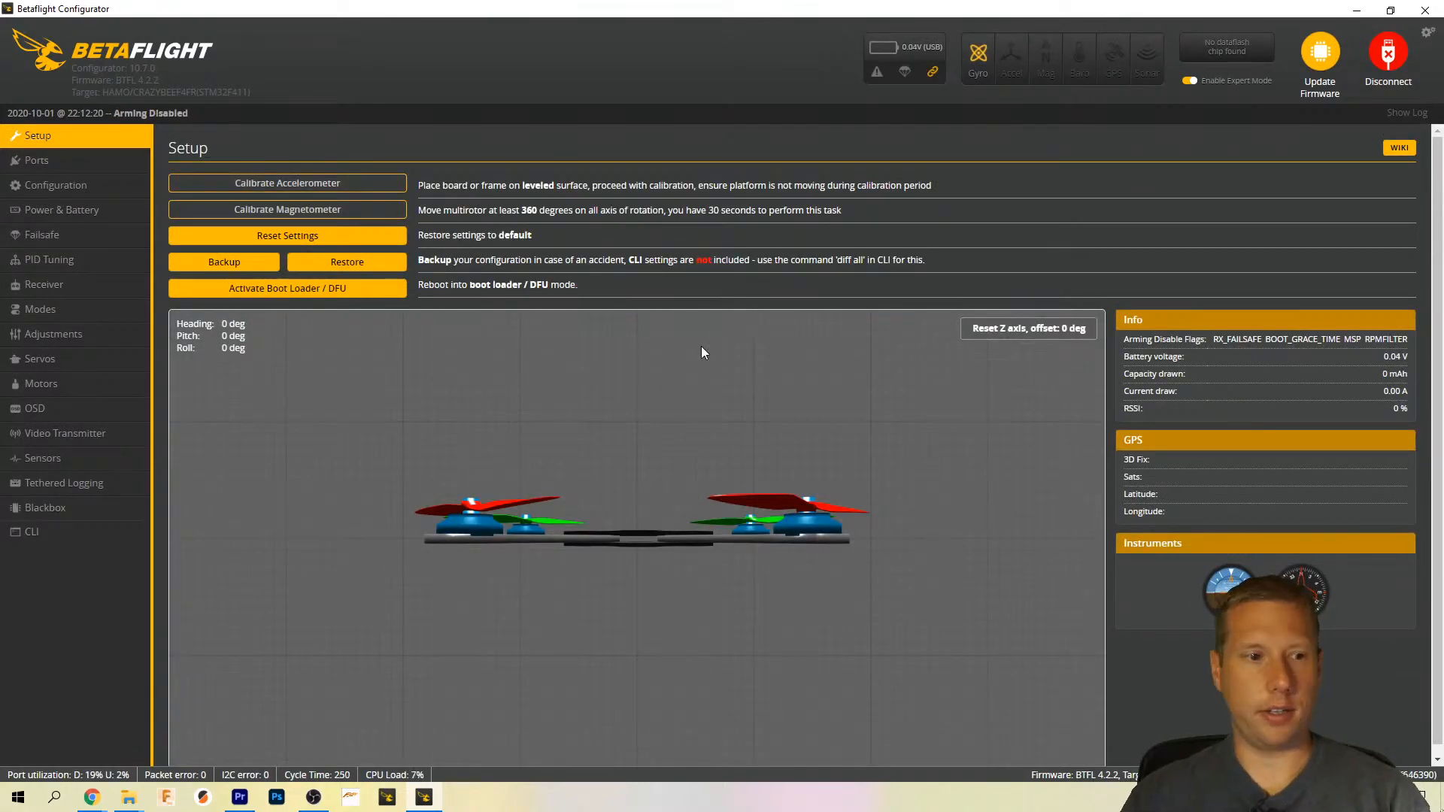
Step: Examine the PID profile, rateprofile and filter settings under PID Tuning, along with the available profiles
left_click(81, 263)
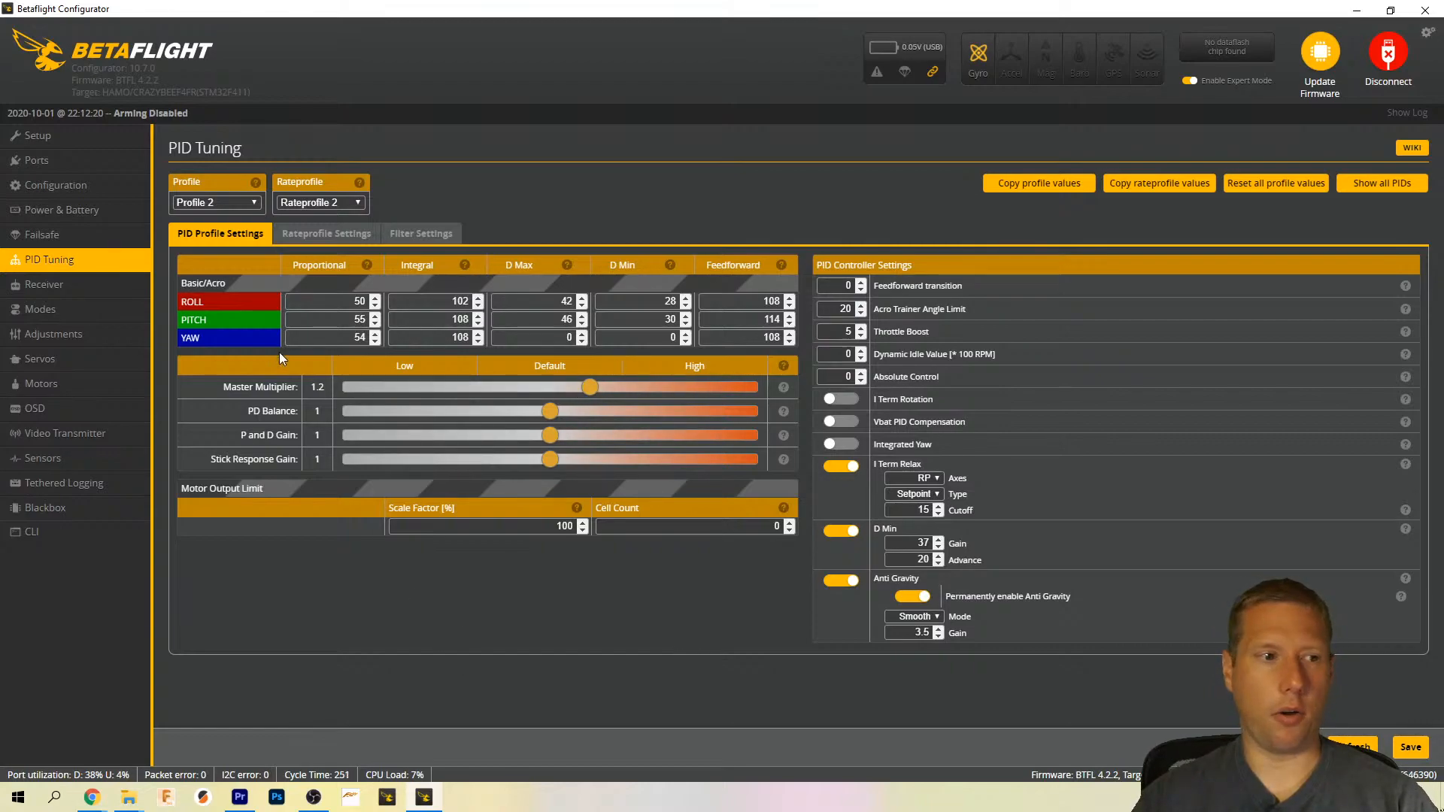
left_click(329, 234)
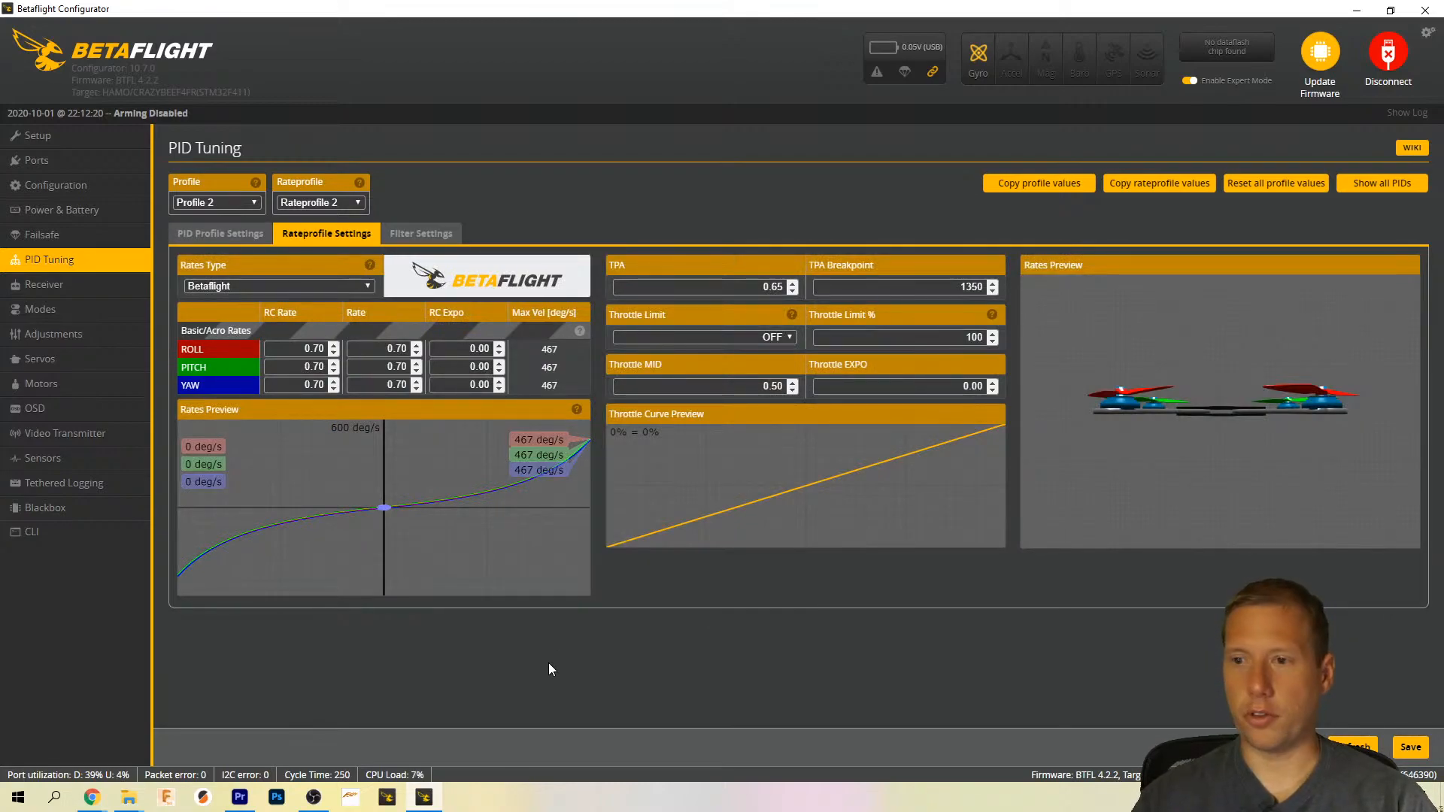
left_click(421, 233)
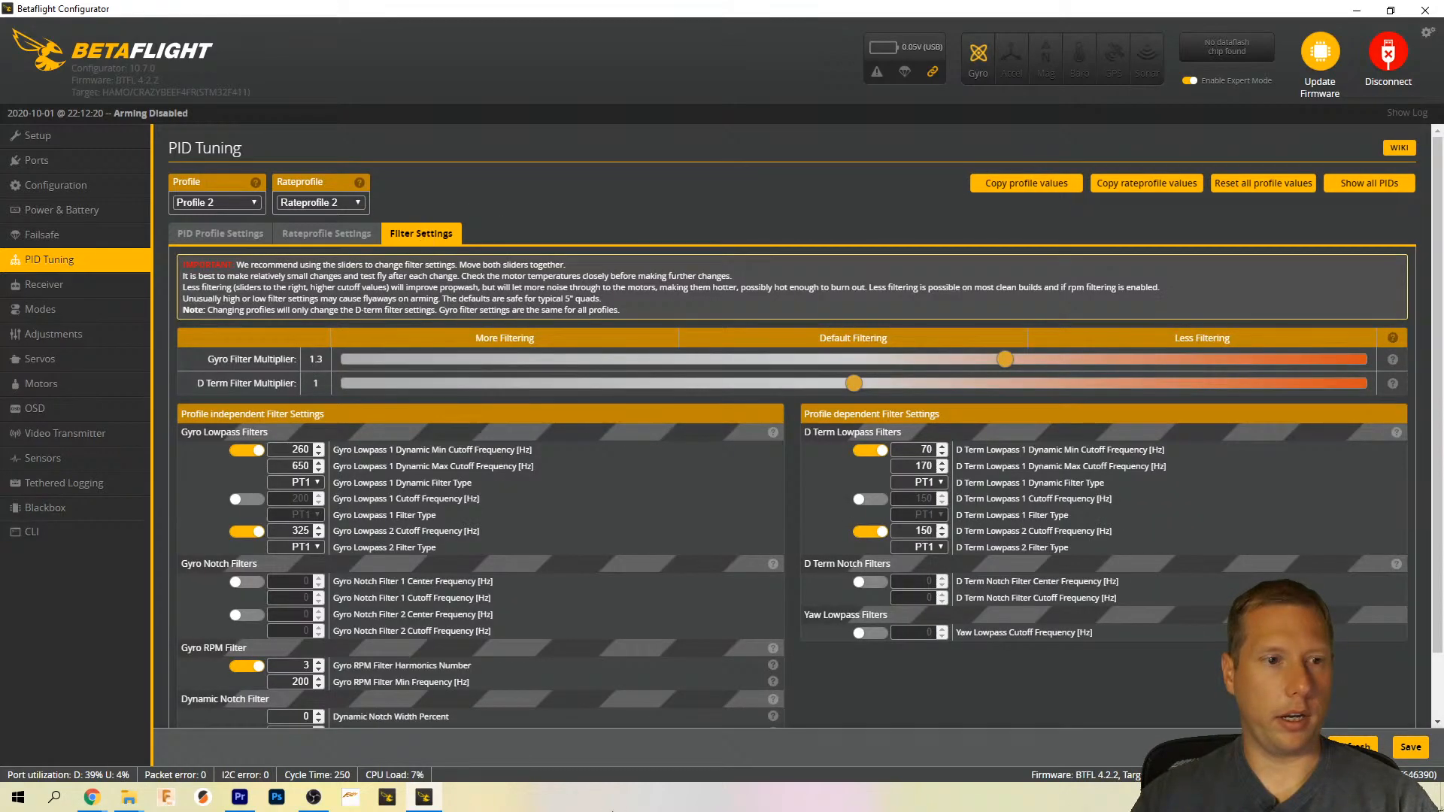
scroll(862, 701, "down", 1)
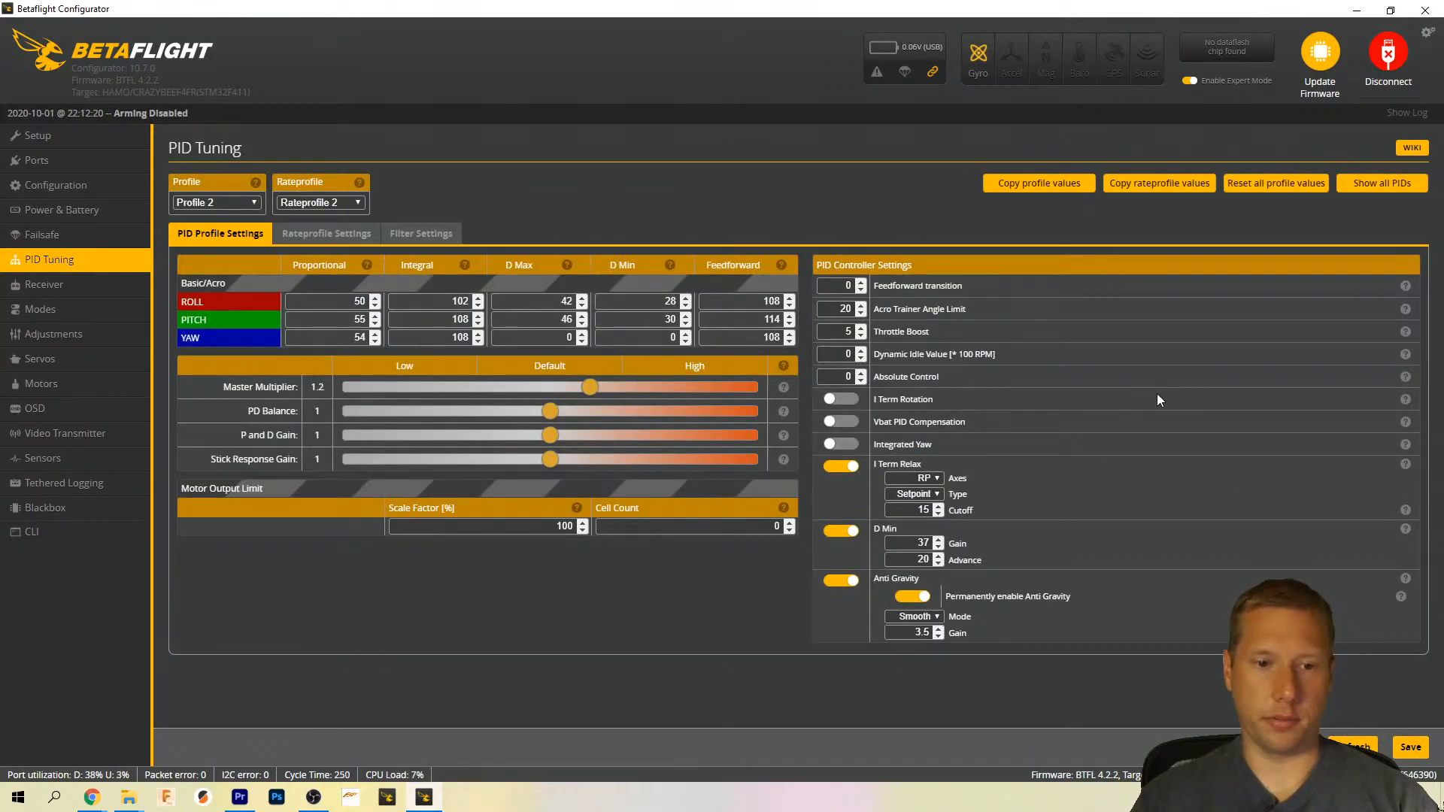
left_click(235, 205)
left_click(233, 215)
left_click(239, 197)
left_click(233, 227)
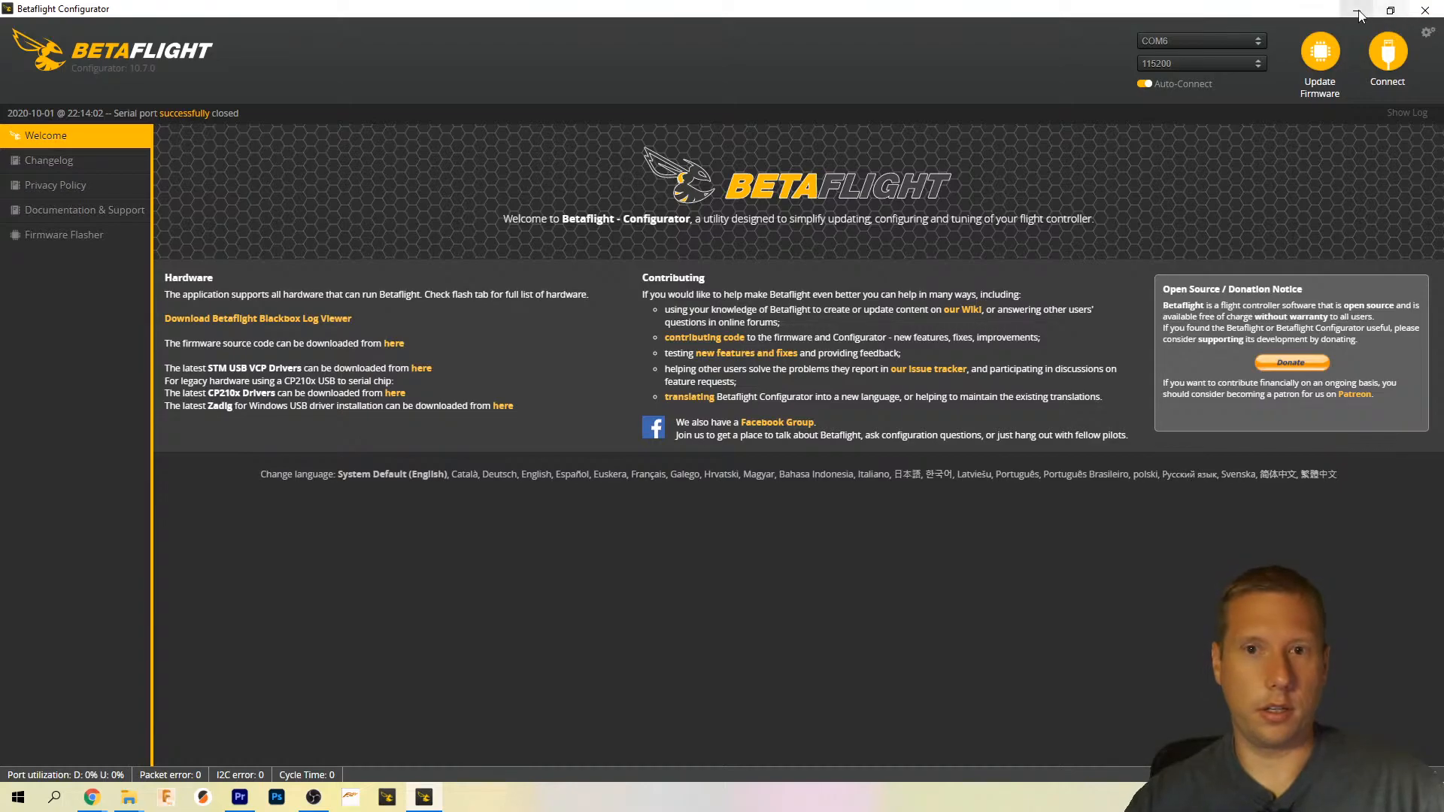
Step: Close Betaflight Configurator and play the Premiere Pro sequence from about 00;01;24;23 to its end
left_click(1424, 11)
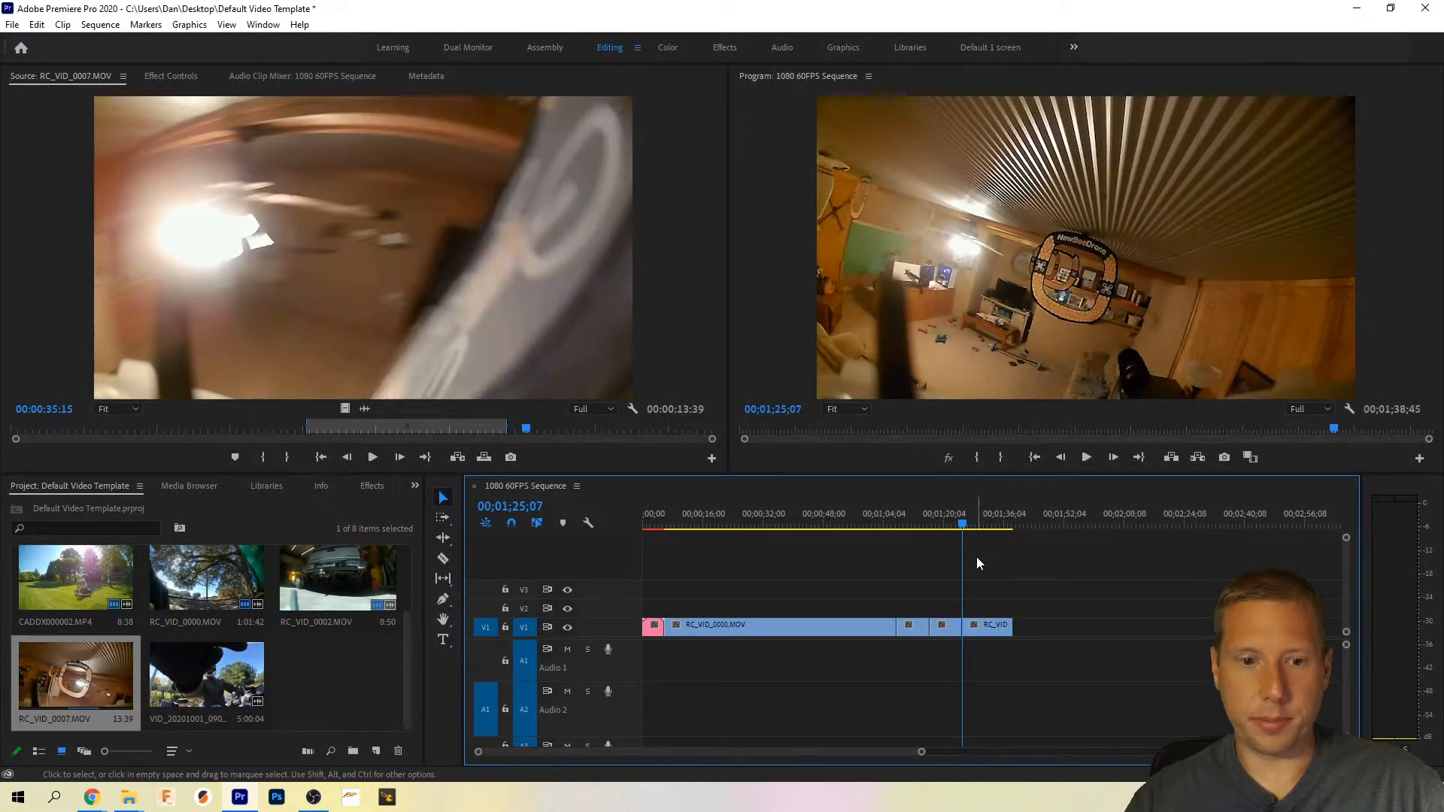
key("End")
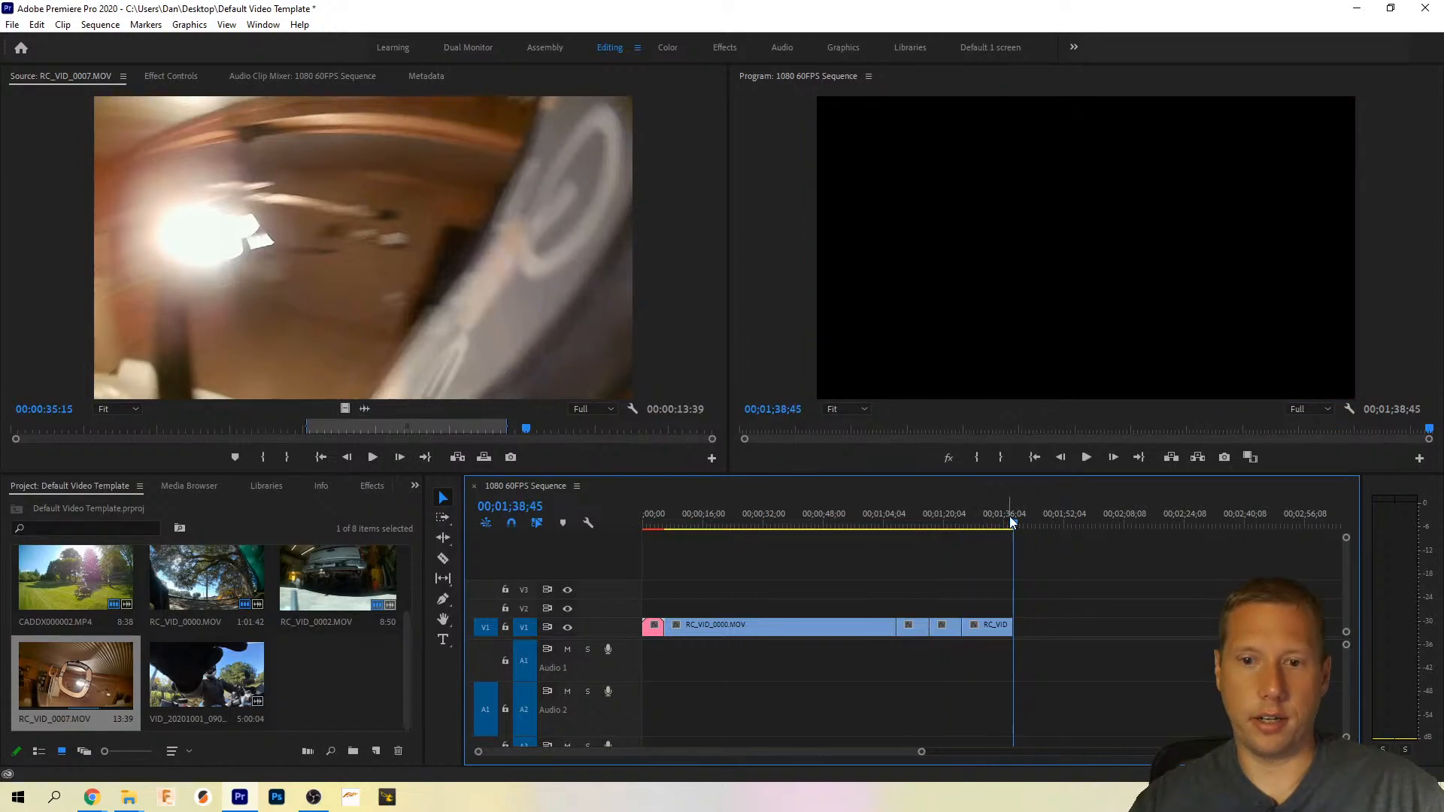
left_click_drag(1015, 521, 961, 526)
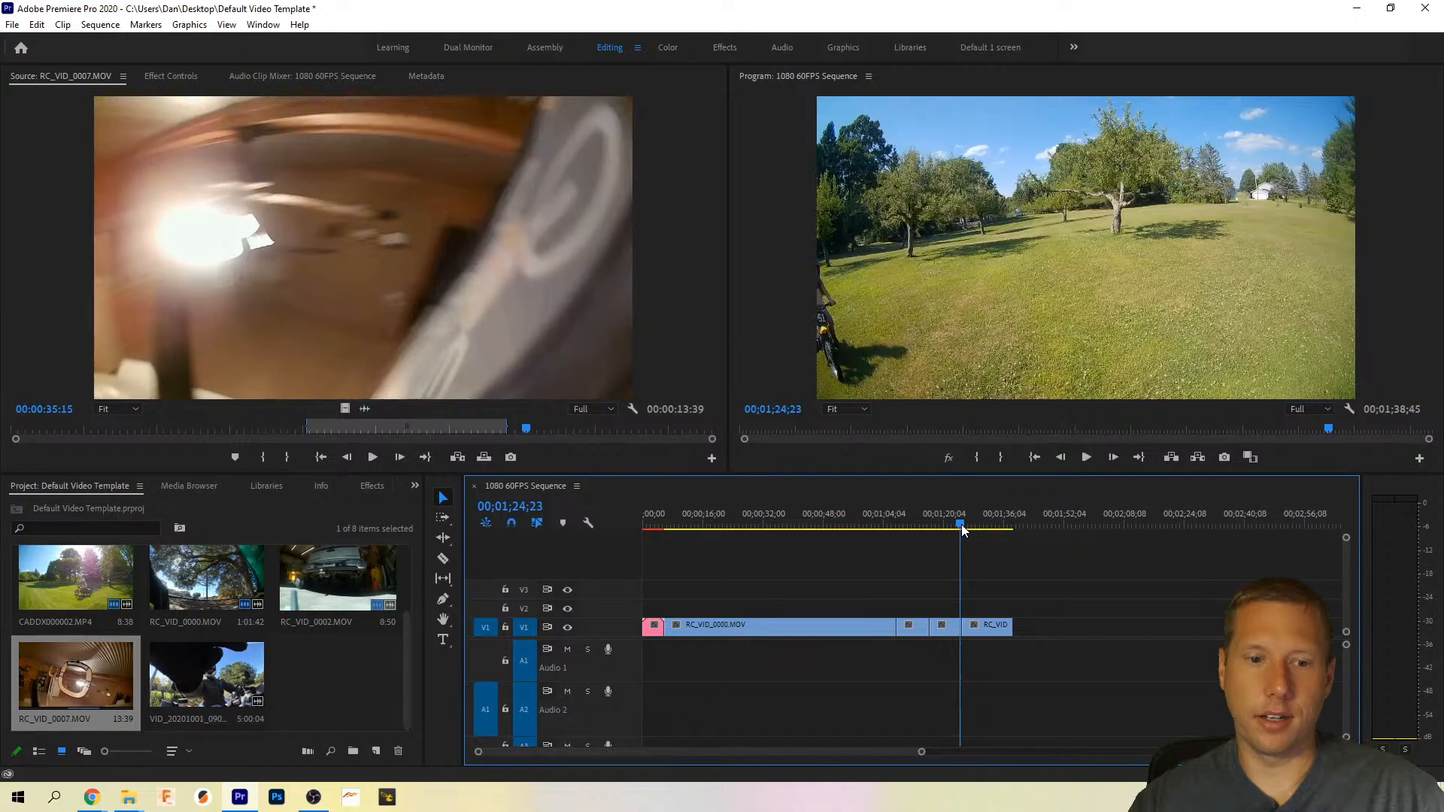
key("space")
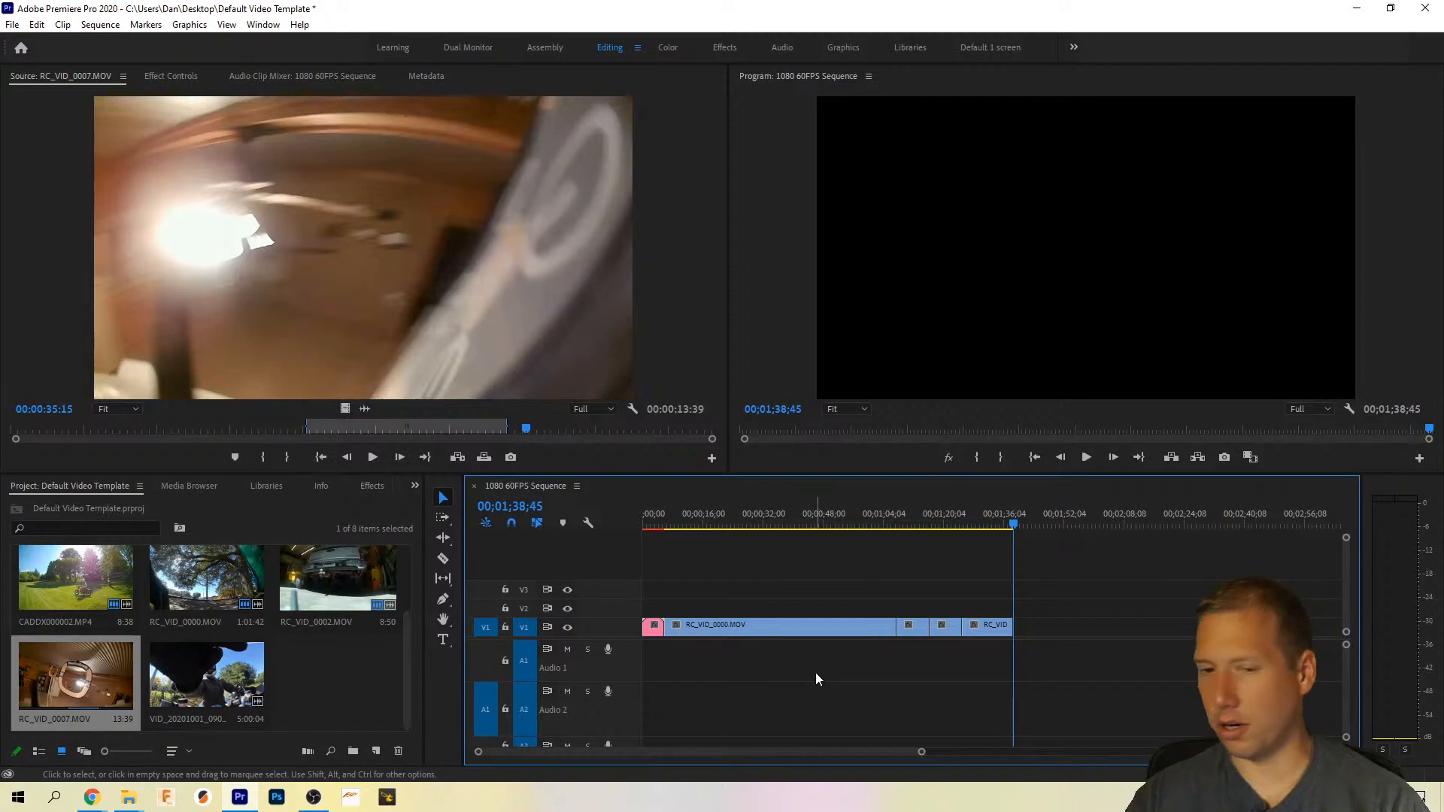
Step: Move the RC_VID_0002.MOV clip to the end of V1 and close the gap it leaves
left_click(941, 514)
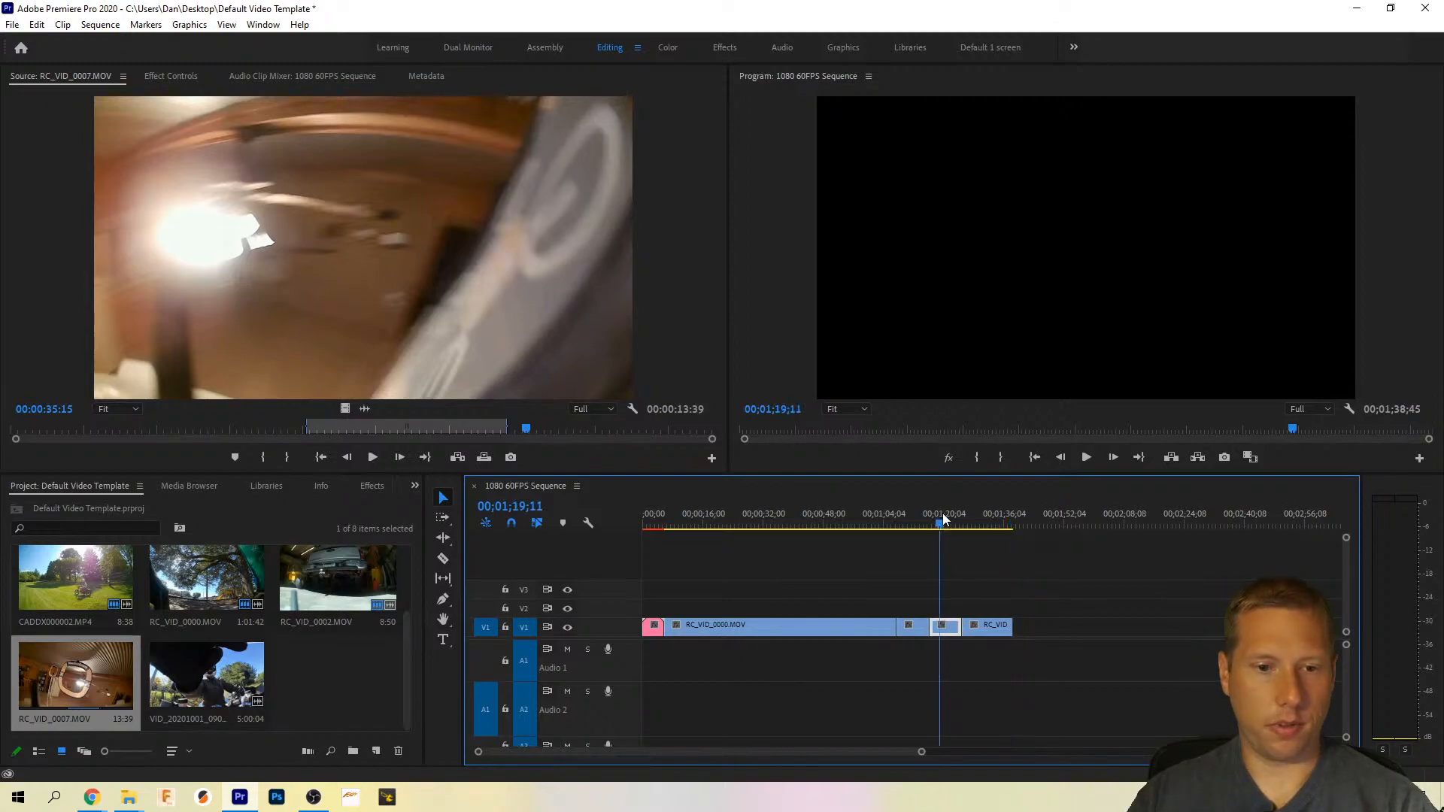
left_click(950, 627)
left_click_drag(938, 524, 907, 526)
left_click(913, 624)
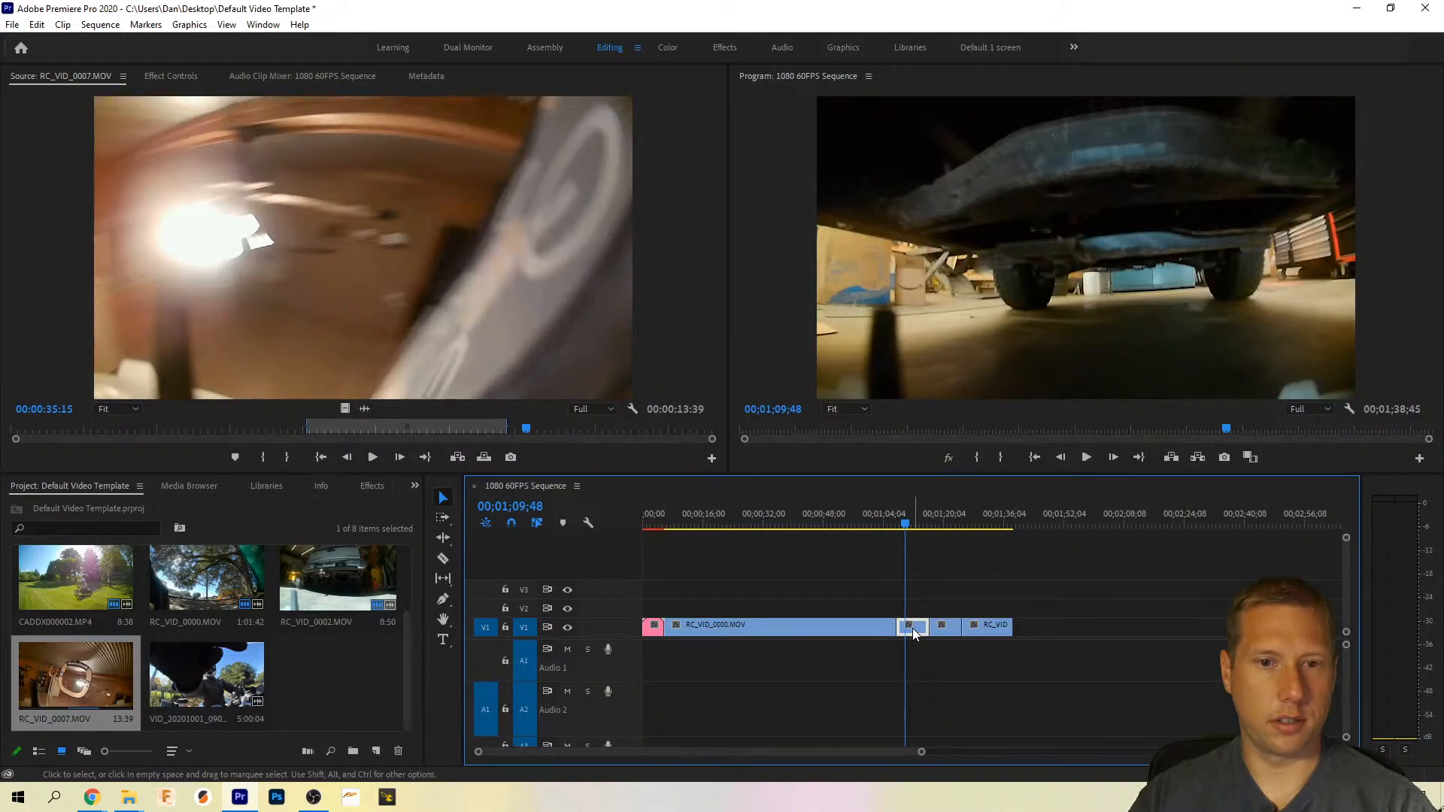
left_click_drag(913, 630, 1030, 629)
left_click(914, 626)
key("Delete")
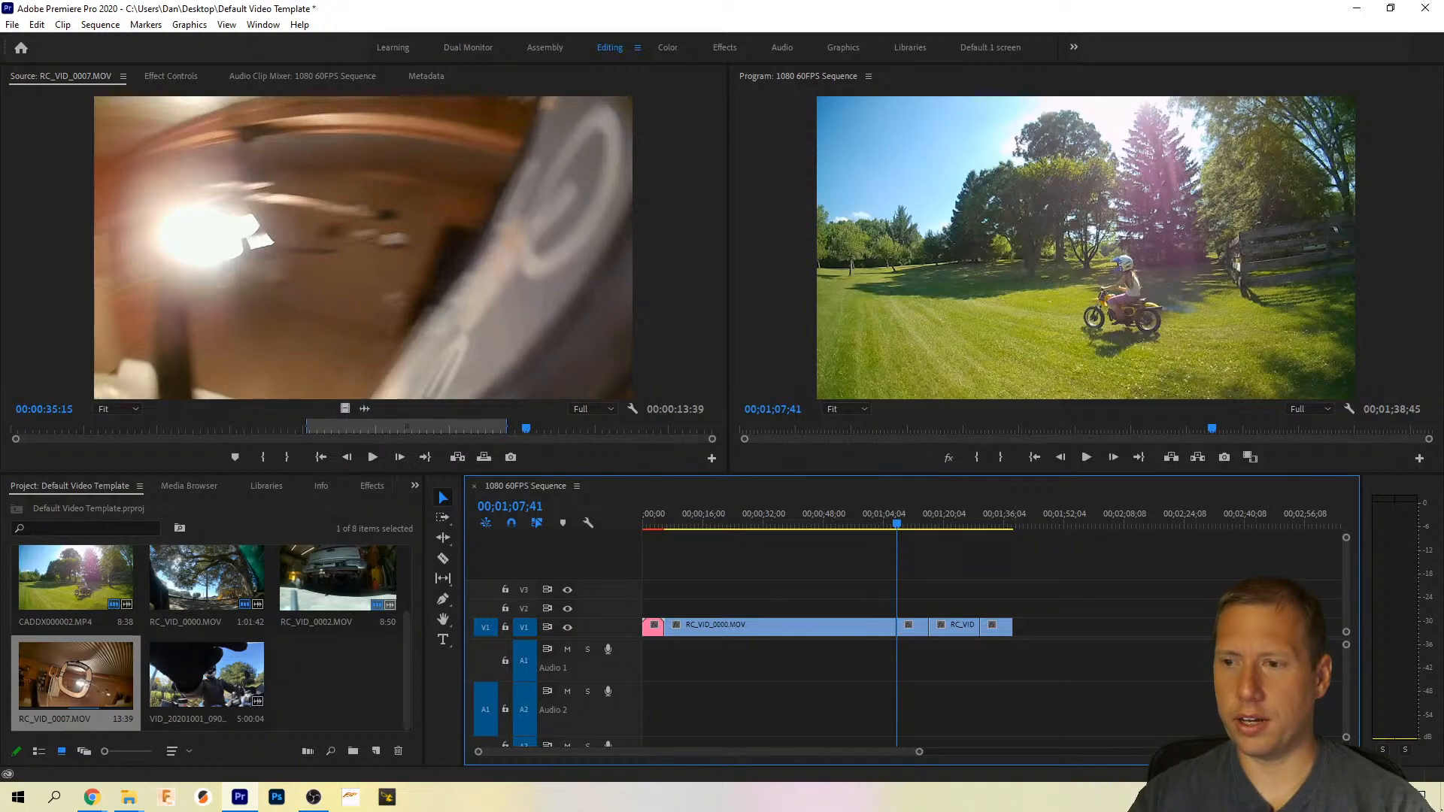
Step: Split RC_VID_0000.MOV on V1 at about 00;00;12;21 and ripple-delete the part between the intro and the cut
left_click_drag(899, 526, 661, 526)
key("space")
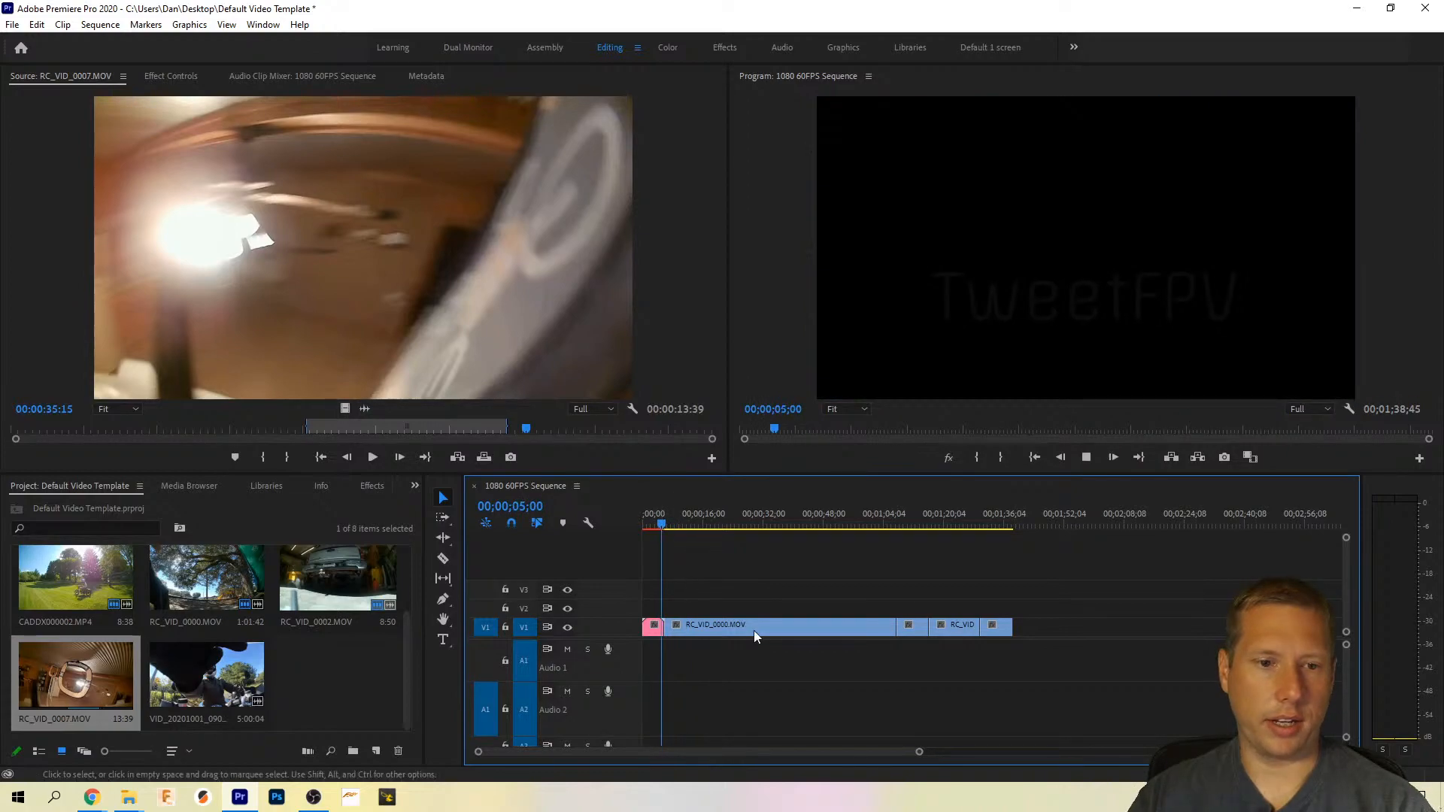
left_click_drag(921, 758, 827, 764)
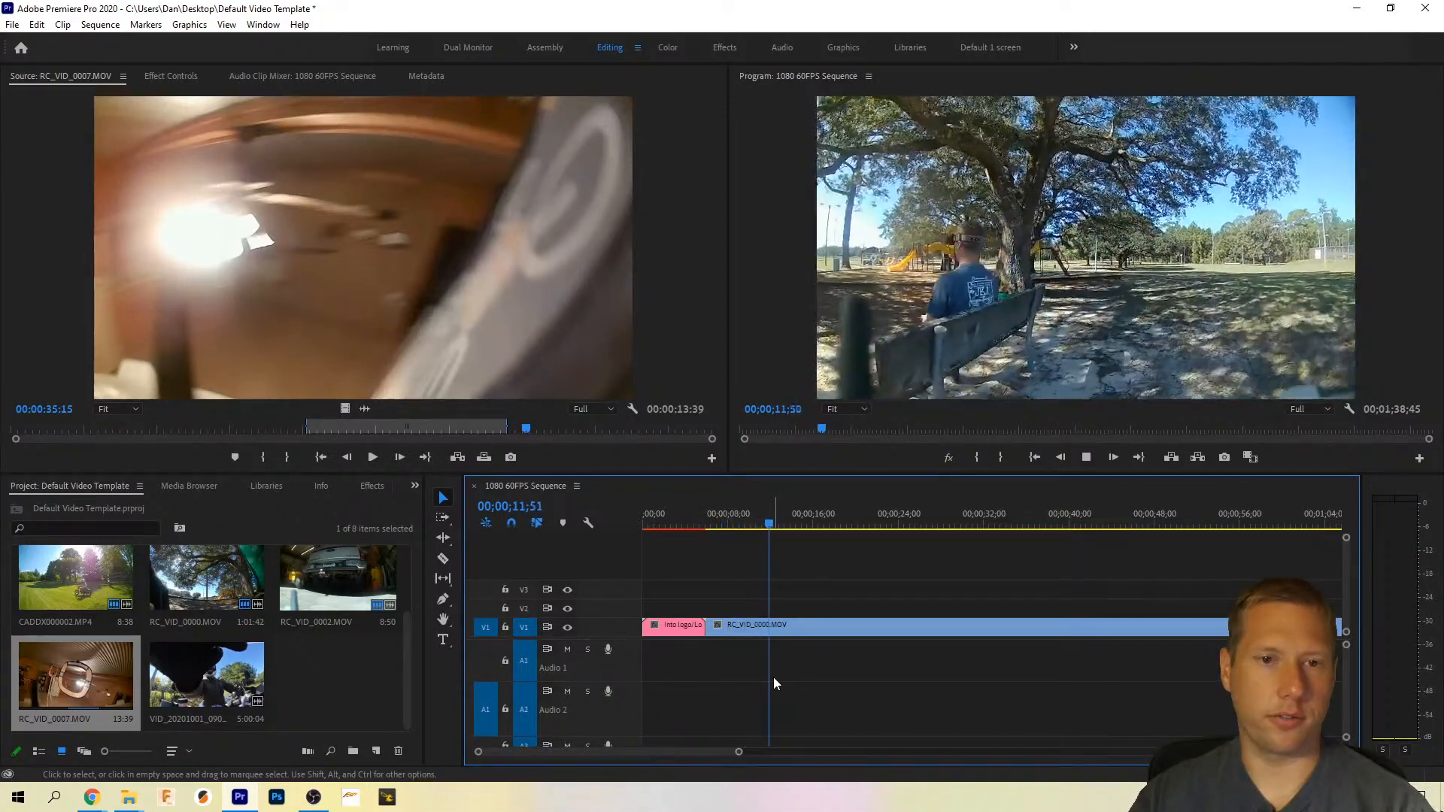
key("space")
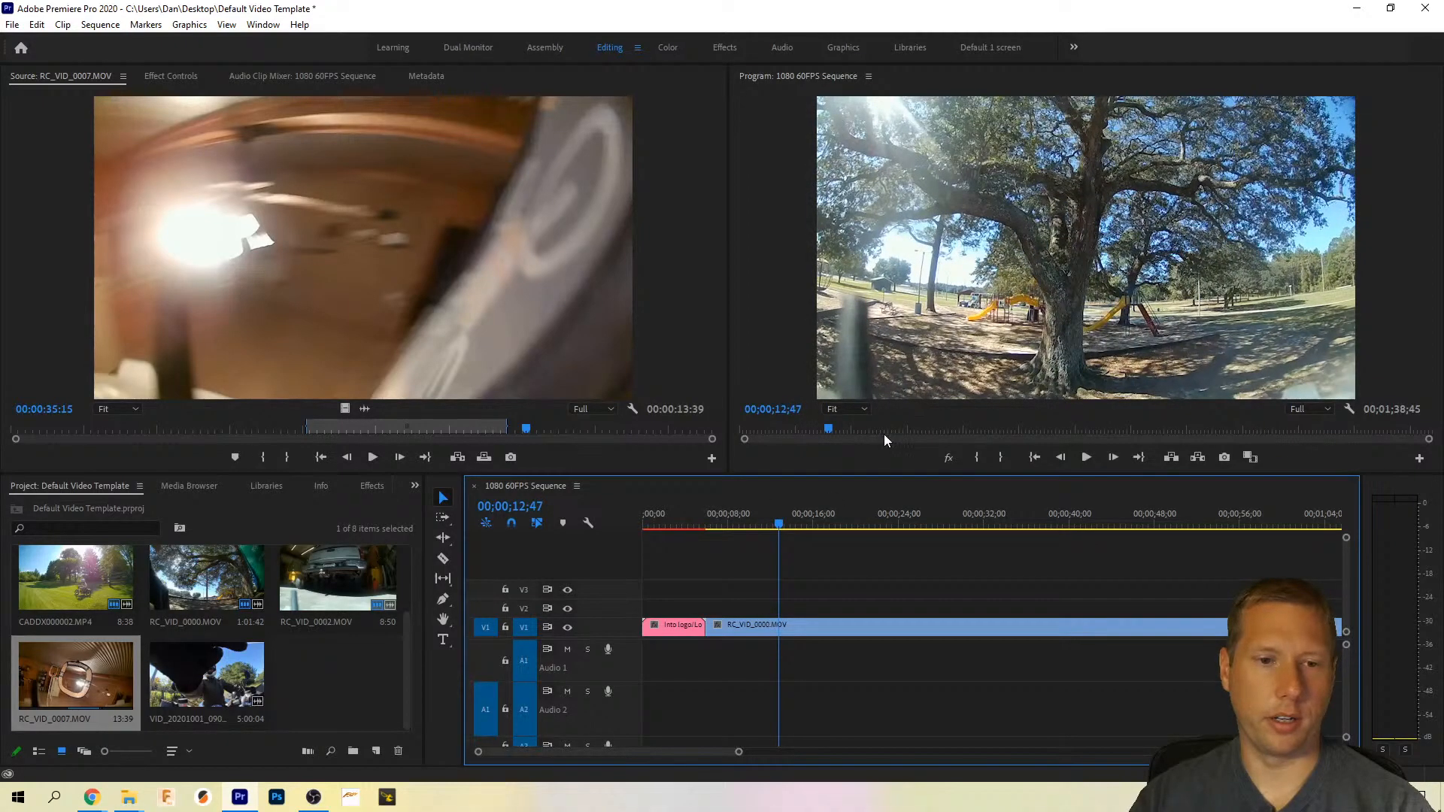
key("Left")
key("Left")
key("Left")
key("Left")
key("Left")
key("Left")
key("Left")
key("Left")
key("Left")
key("Left")
key("Left")
key("Left")
key("Left")
key("Left")
key("Left")
key("Left")
key("Left")
key("Left")
key("Left")
key("Left")
key("Right")
key("Right")
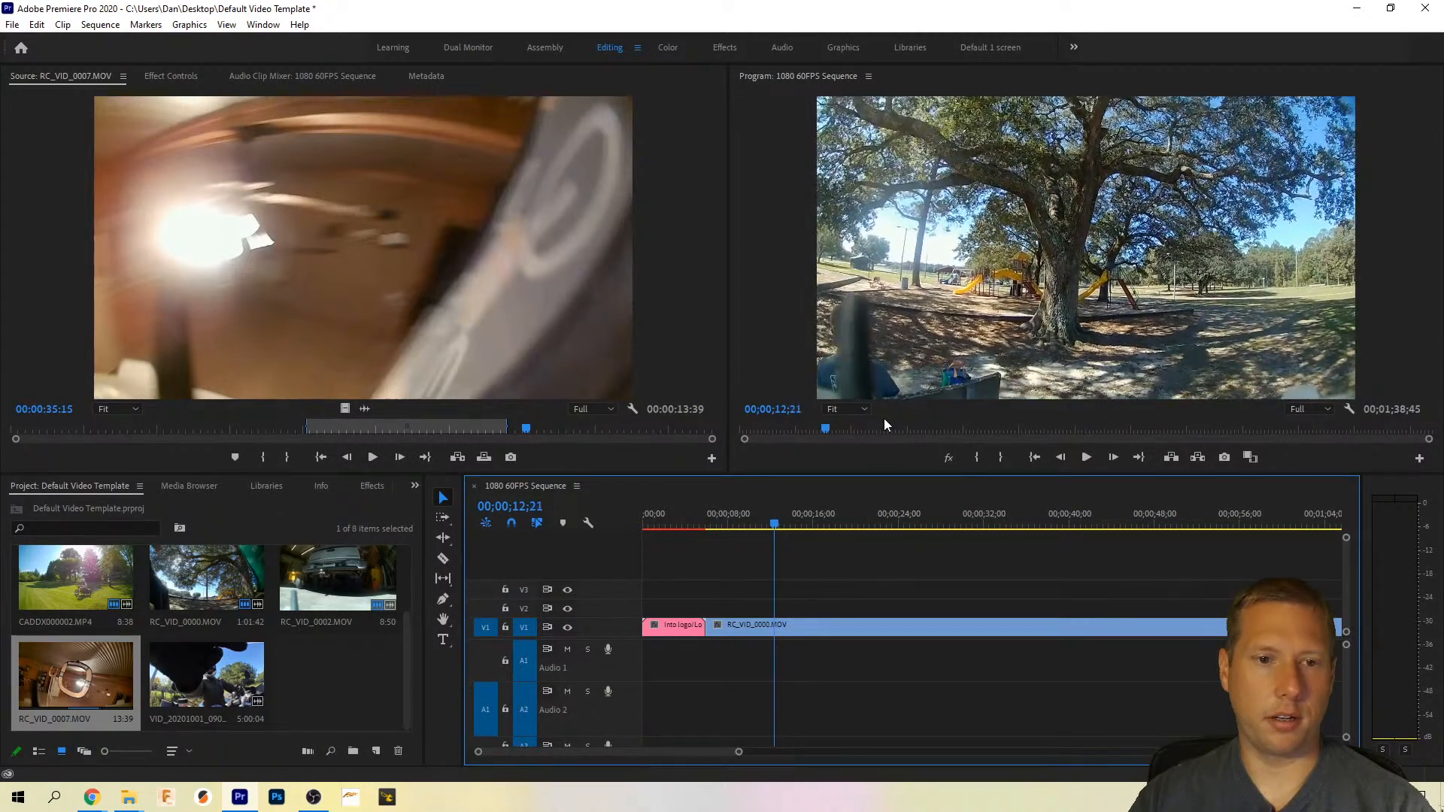
key("c")
key("v")
left_click(755, 624)
key("shift+Delete")
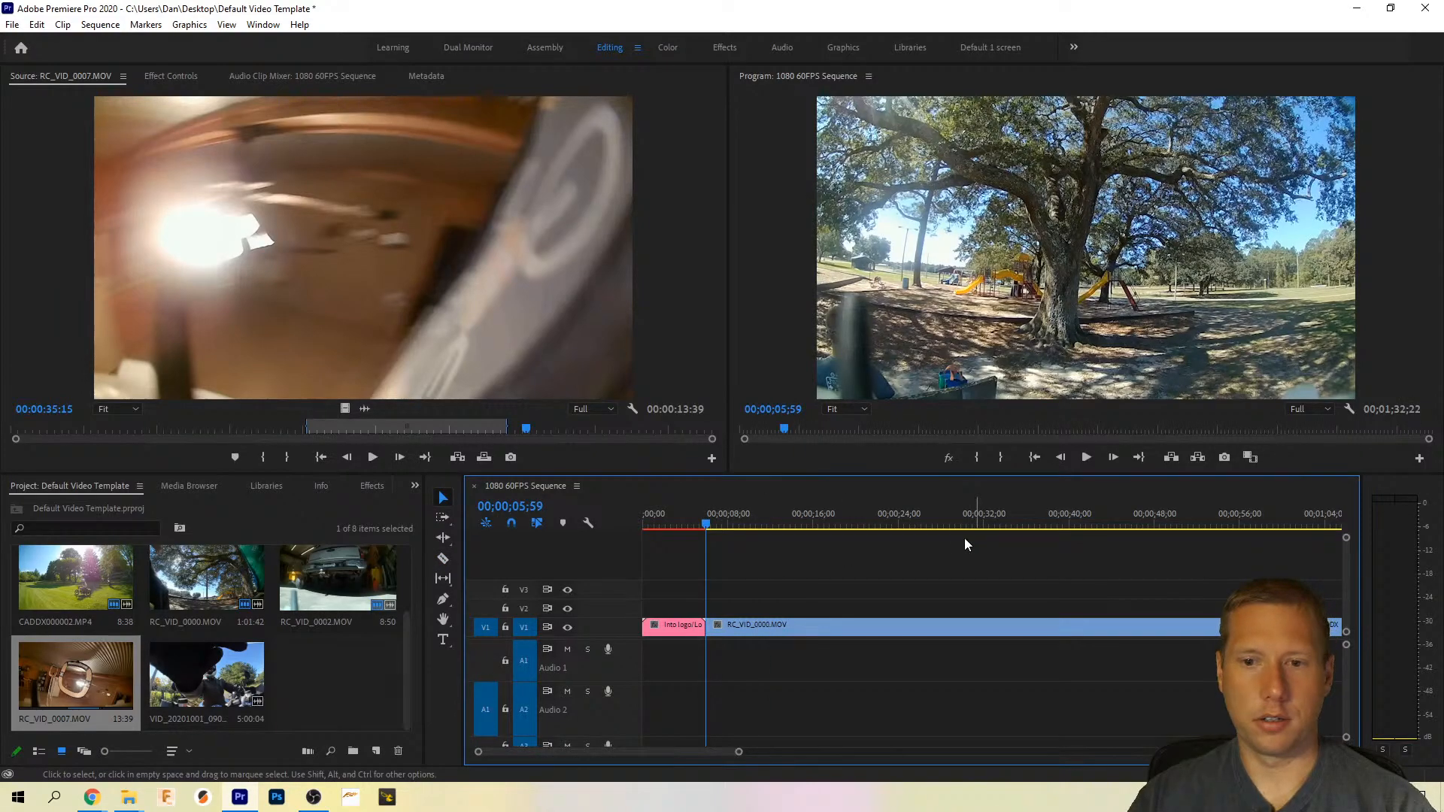
Step: Try splitting RC_VID_0000.MOV further in and ripple-deleting about 17 seconds from its beginning
key("space")
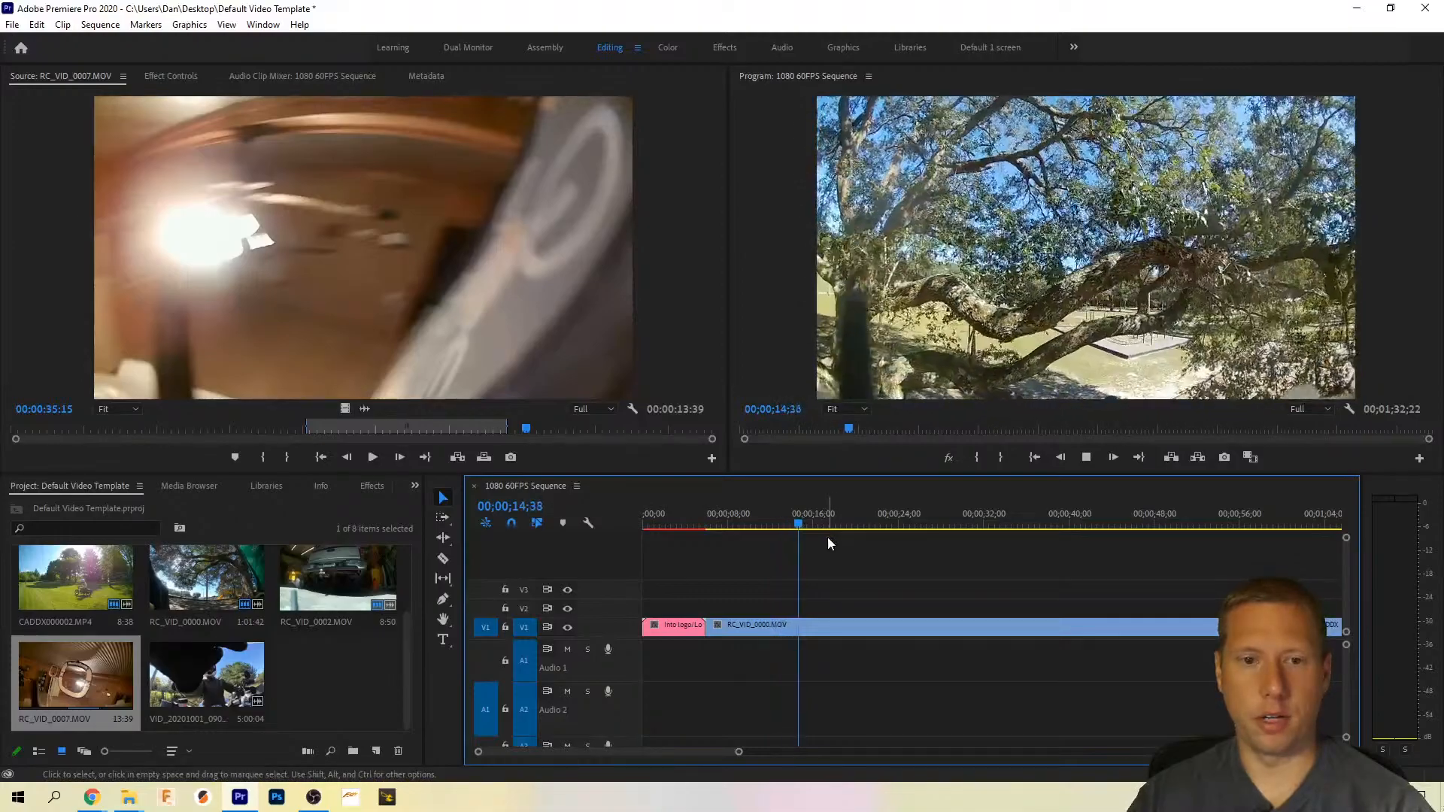
key("space")
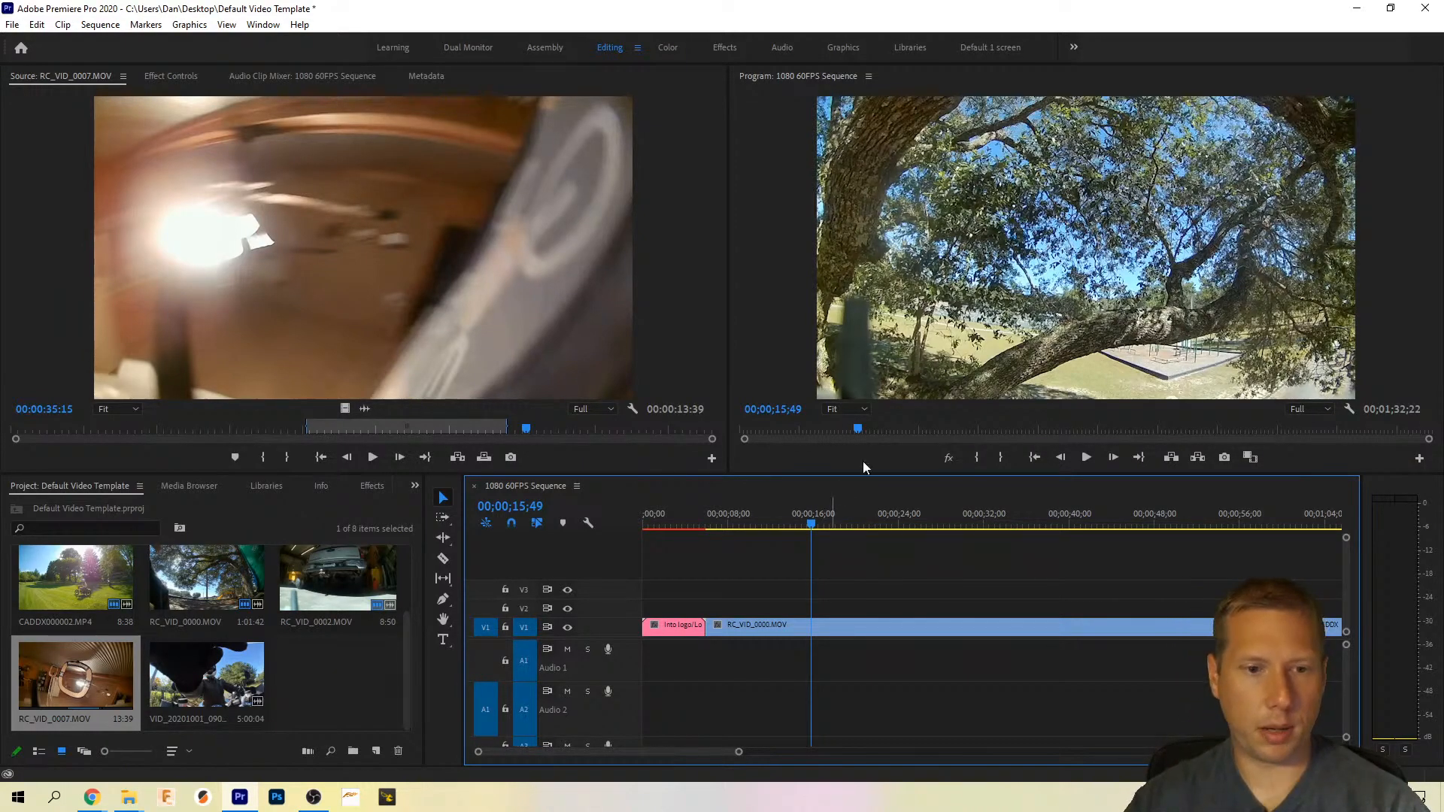
scroll(879, 426, "down", 10)
left_click(860, 428)
left_click_drag(860, 427, 933, 435)
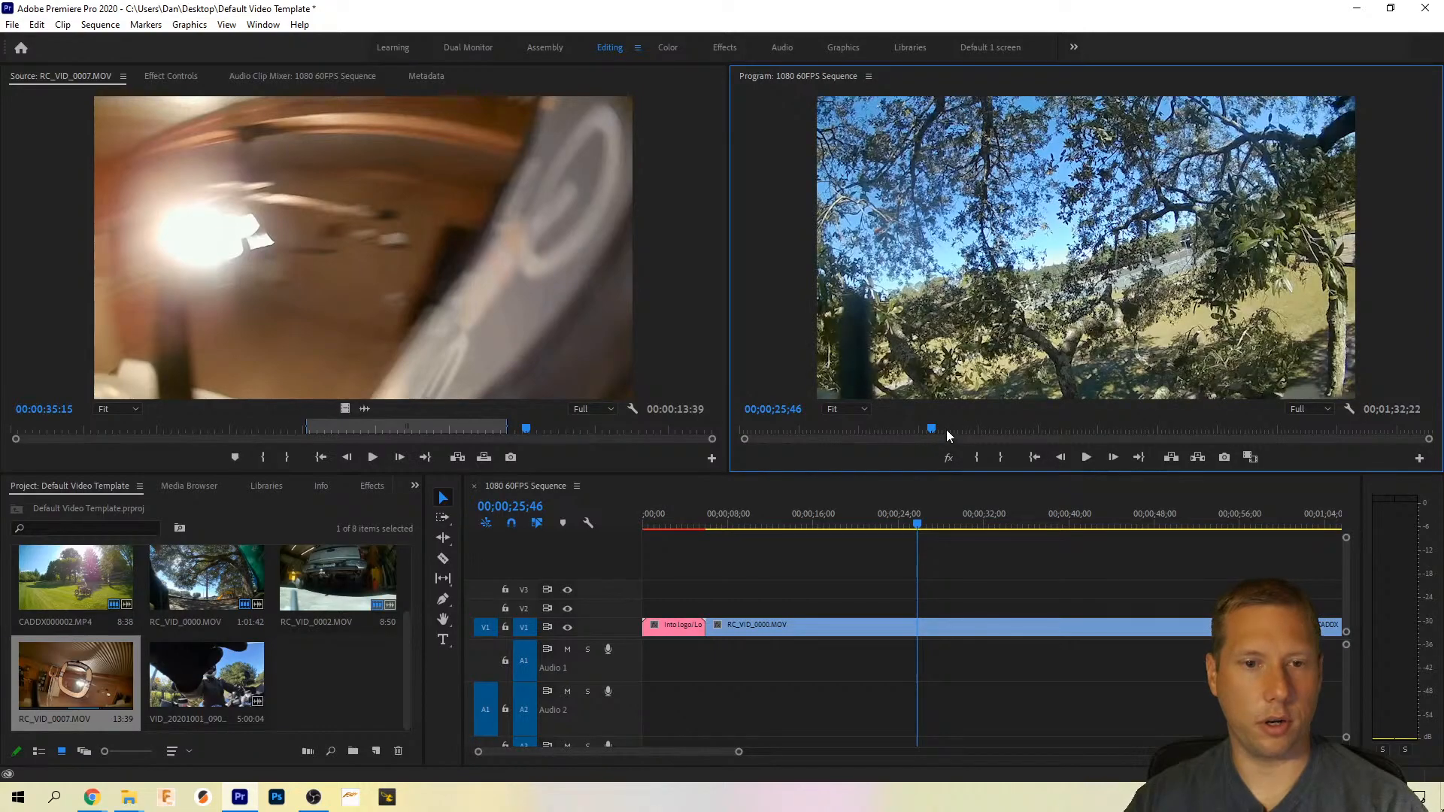
left_click_drag(933, 430, 960, 429)
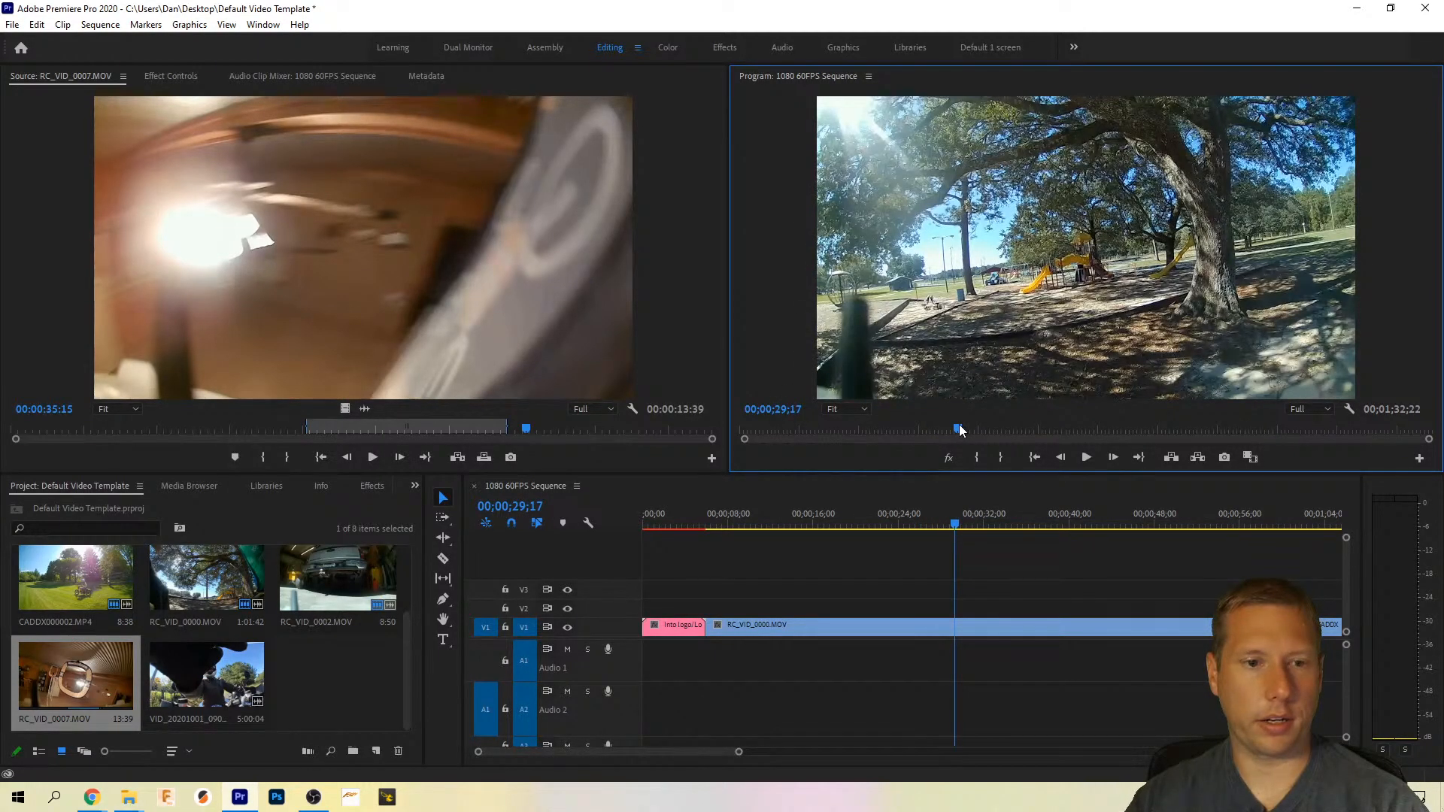
left_click_drag(960, 429, 915, 430)
key("c")
left_click(893, 626)
key("v")
key("shift+Delete")
Step: Play the sequence from just before the end of the intro and undo the last split and ripple deletion
left_click(698, 516)
key("space")
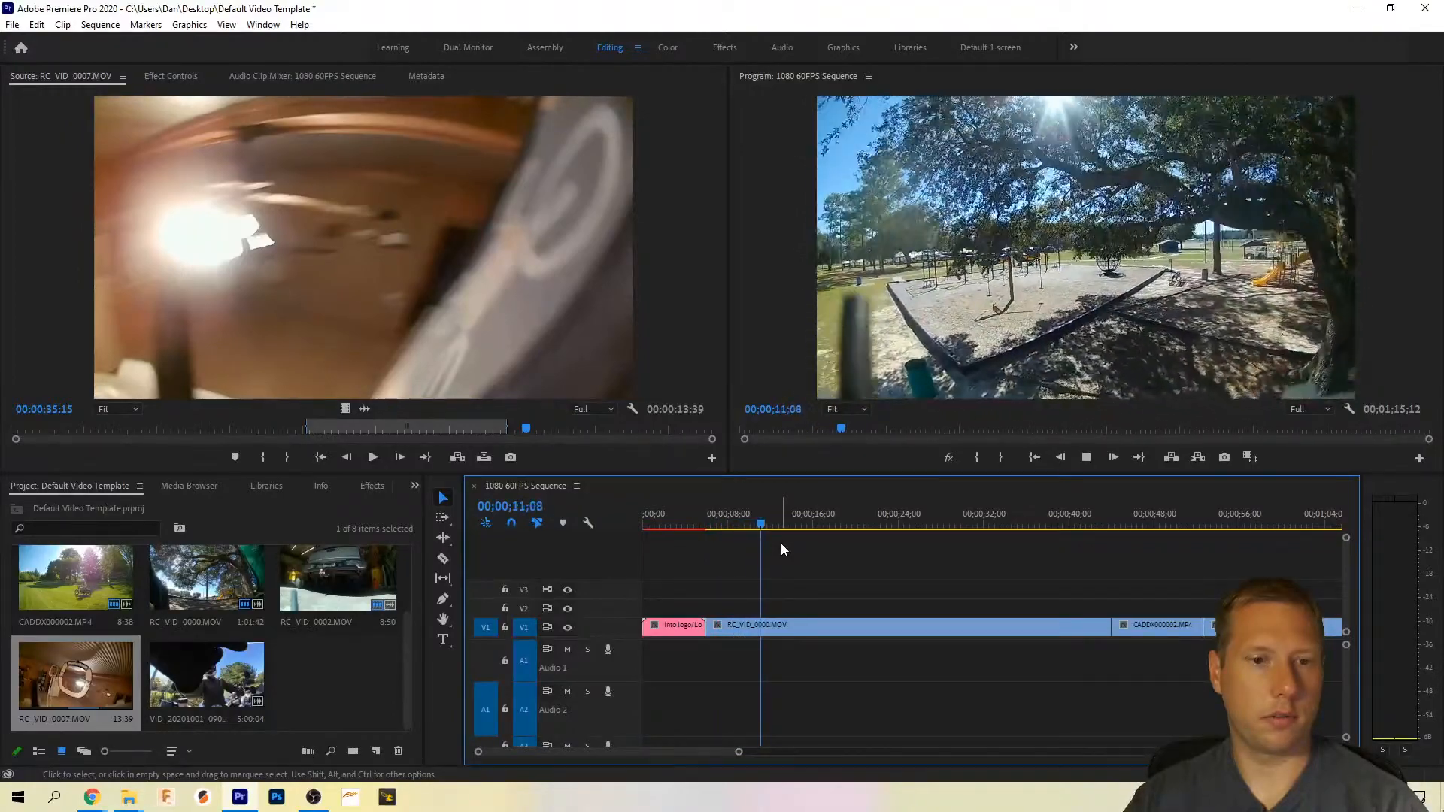
key("space")
key("ctrl+z")
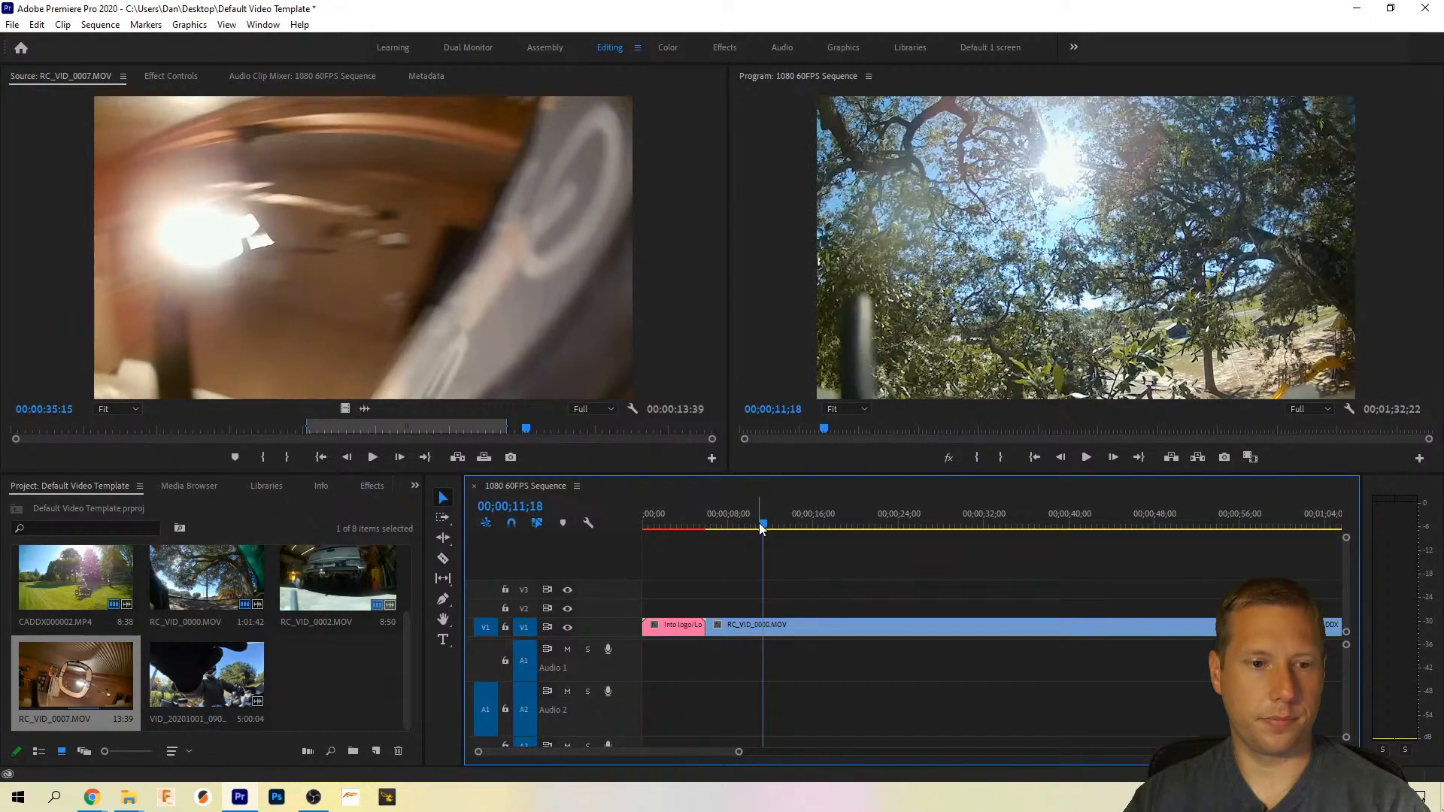
Step: Split RC_VID_0000.MOV at 00;00;13;20, ripple-delete the part before the cut, and play from the intro's end
left_click_drag(762, 525, 786, 529)
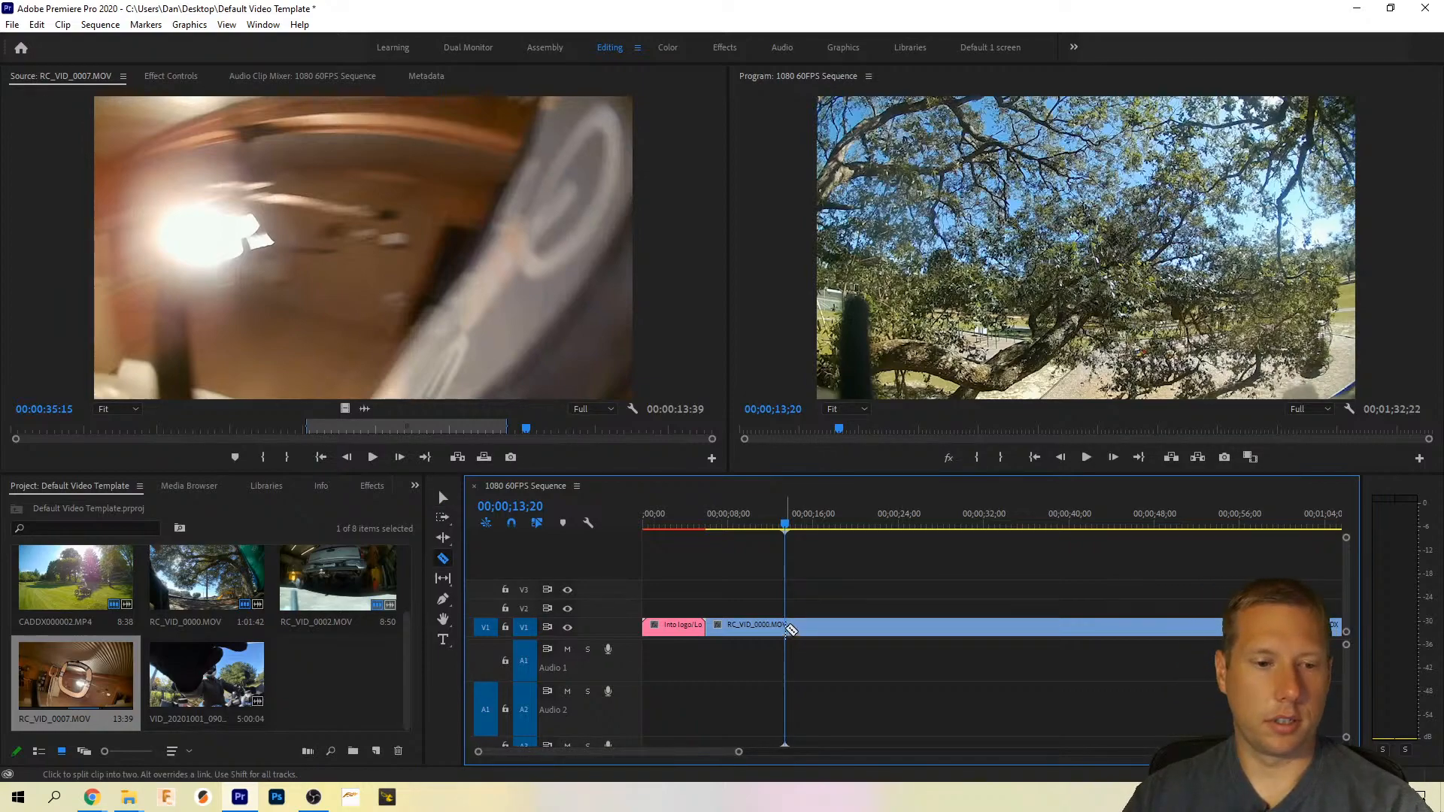
key("Up")
key("space")
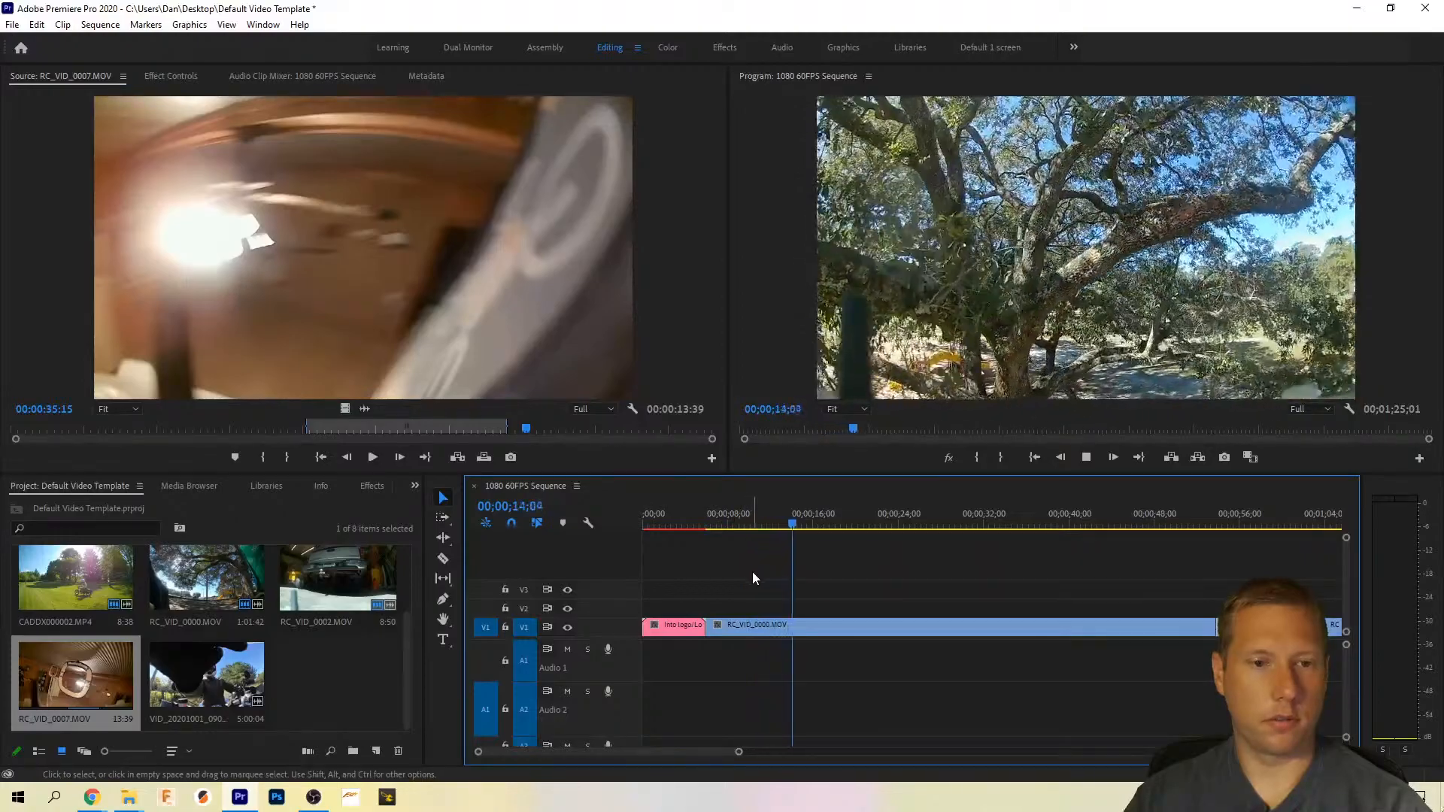
Step: Split RC_VID_0000.MOV again at about 00;00;14 and ripple-delete the part between the intro and the cut
key("space")
key("c")
left_click(797, 625)
key("v")
left_click(778, 629)
key("shift+Delete")
Step: Play RC_VID_0000.MOV from the intro's end and ripple-trim its end to 00;00;44;56
key("Up")
key("space")
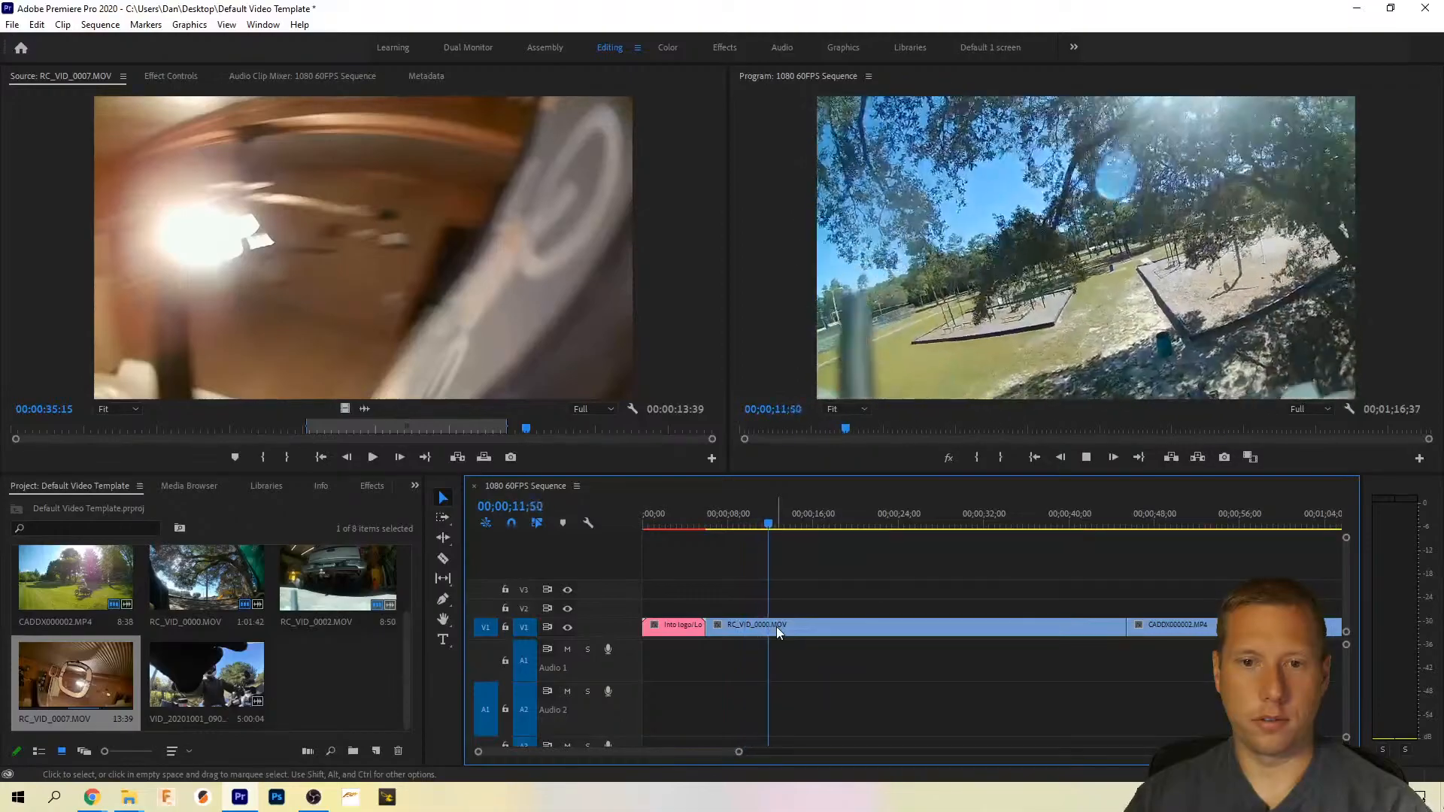
key("Up")
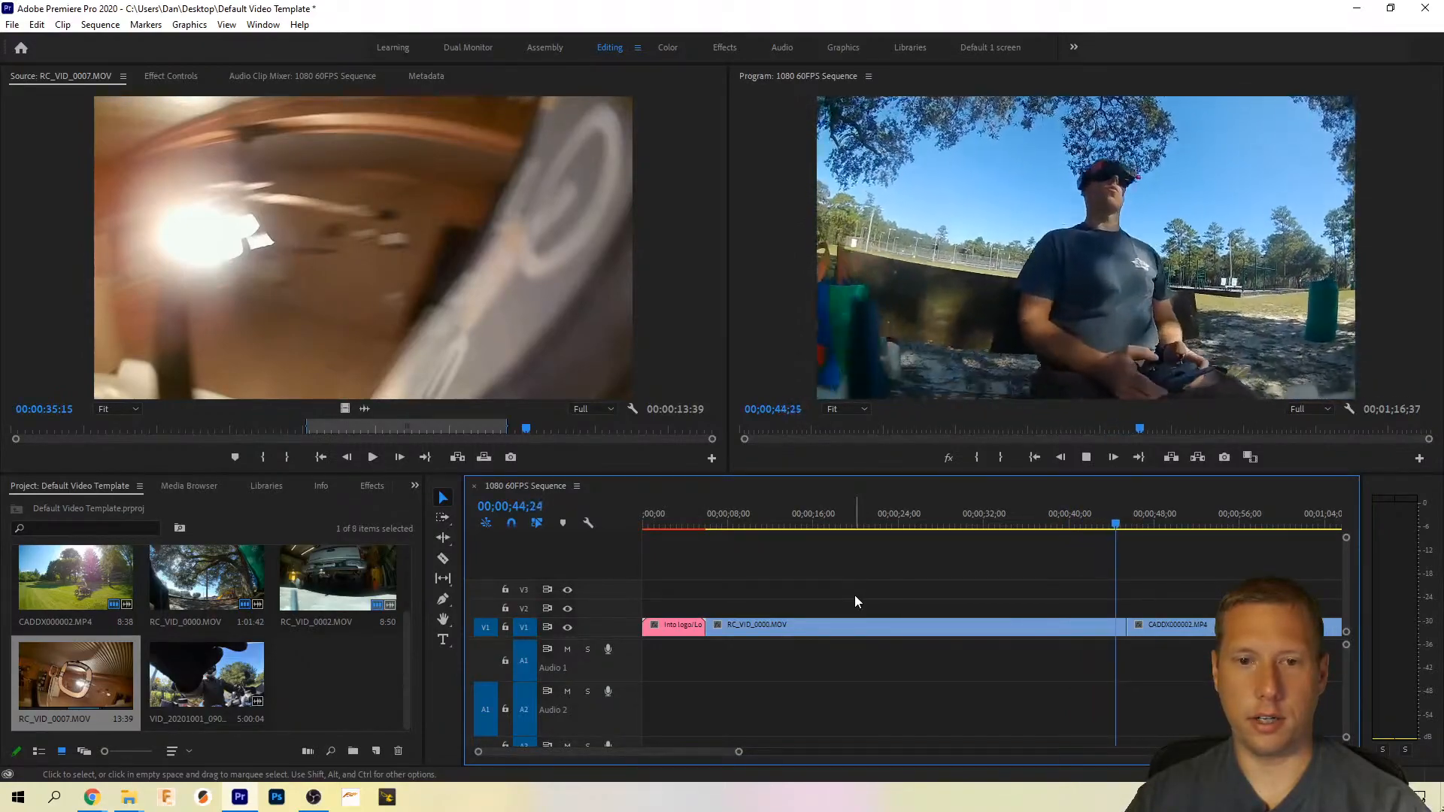
key("space")
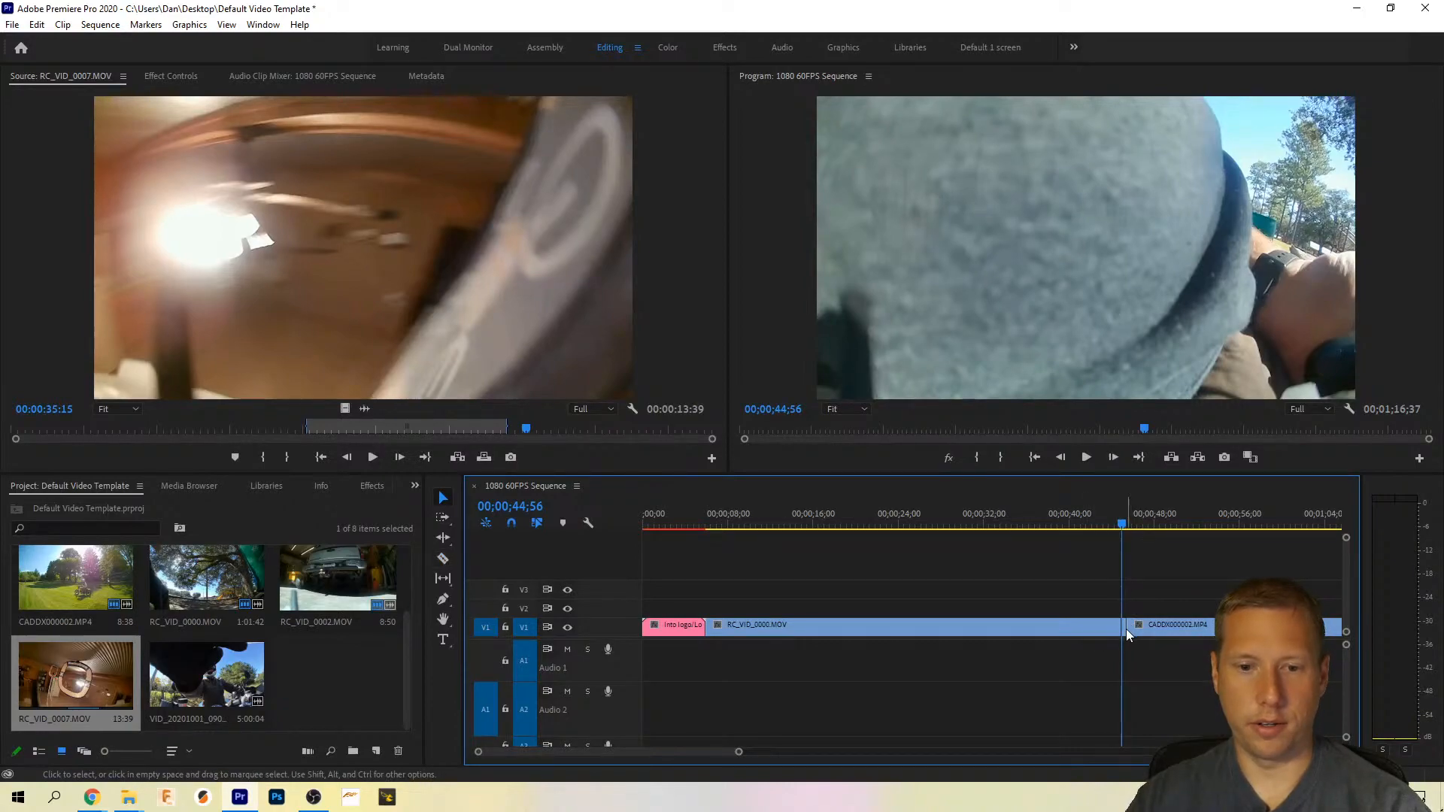
key("w")
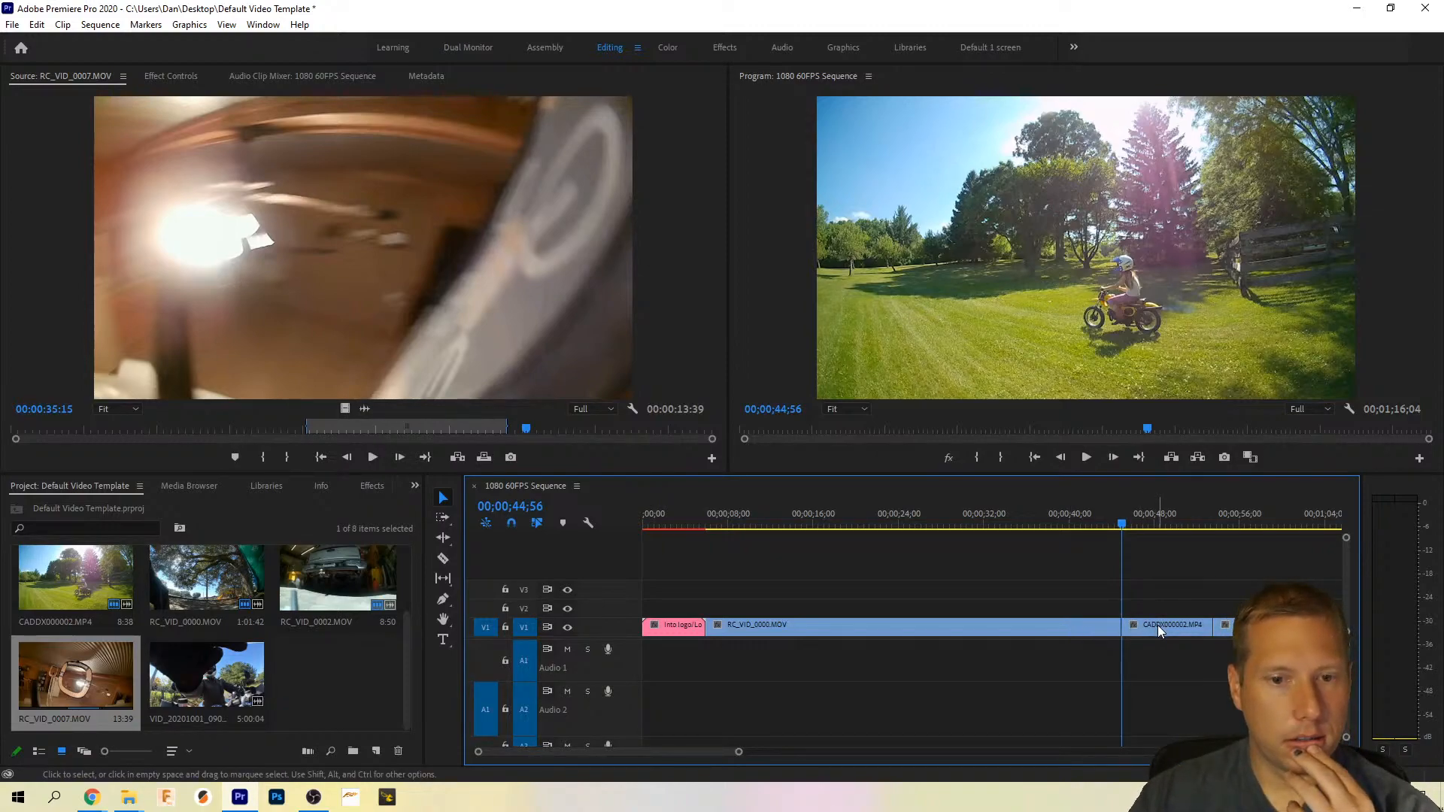
Step: Move RC_VID_0000.MOV up to V4 and place CADDX000002.MP4 on V1 directly after the intro
left_click_drag(1036, 624, 719, 630)
left_click_drag(909, 588, 827, 570)
scroll(1021, 690, "right", 5)
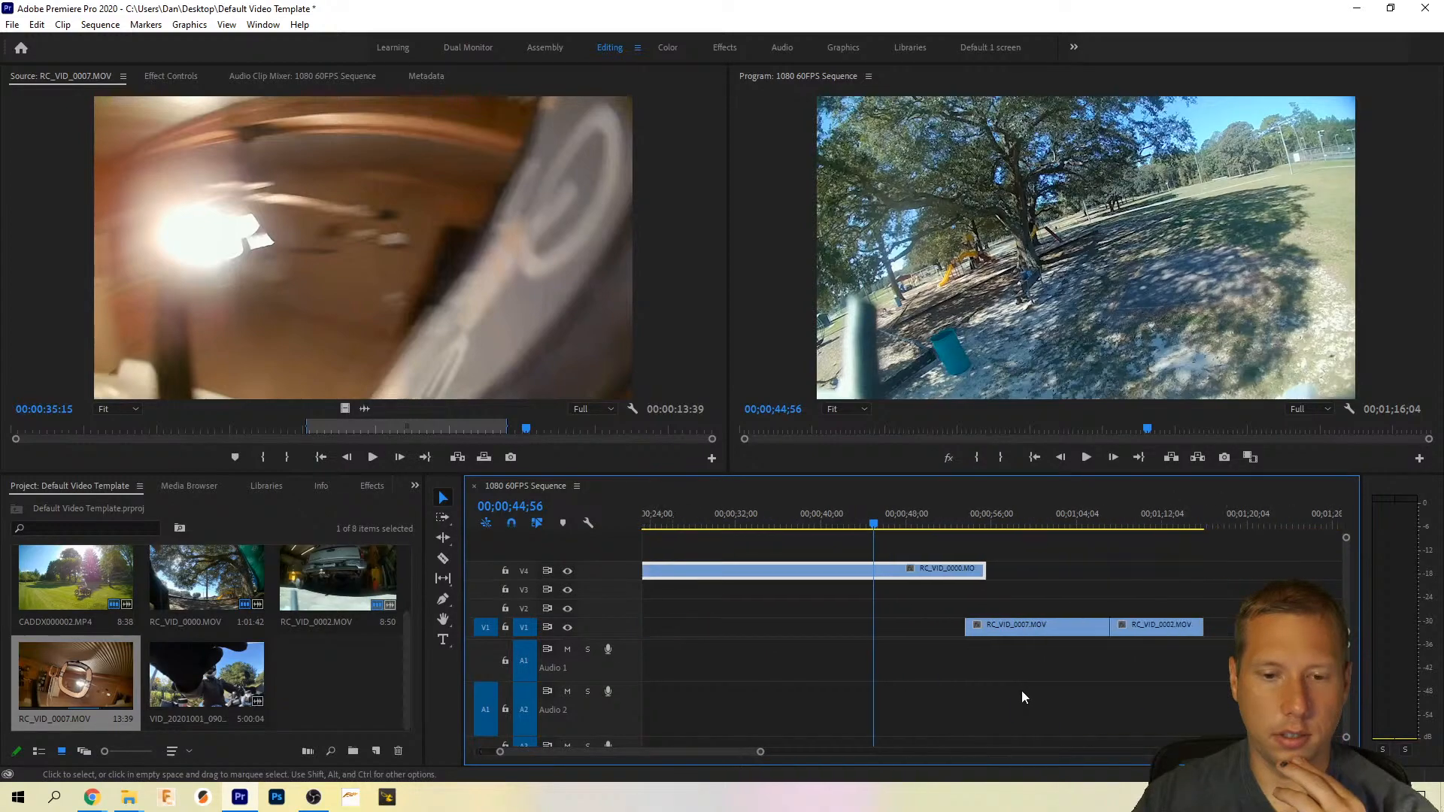
Step: Shift RC_VID_0007.MOV and RC_VID_0002.MOV later on V1, and move RC_VID_0000.MOV back to V1 directly after CADDX000002.MP4
left_click_drag(1034, 590, 1122, 649)
left_click_drag(1017, 630, 1115, 635)
scroll(869, 682, "left", 5)
left_click_drag(897, 573, 810, 625)
key("Up")
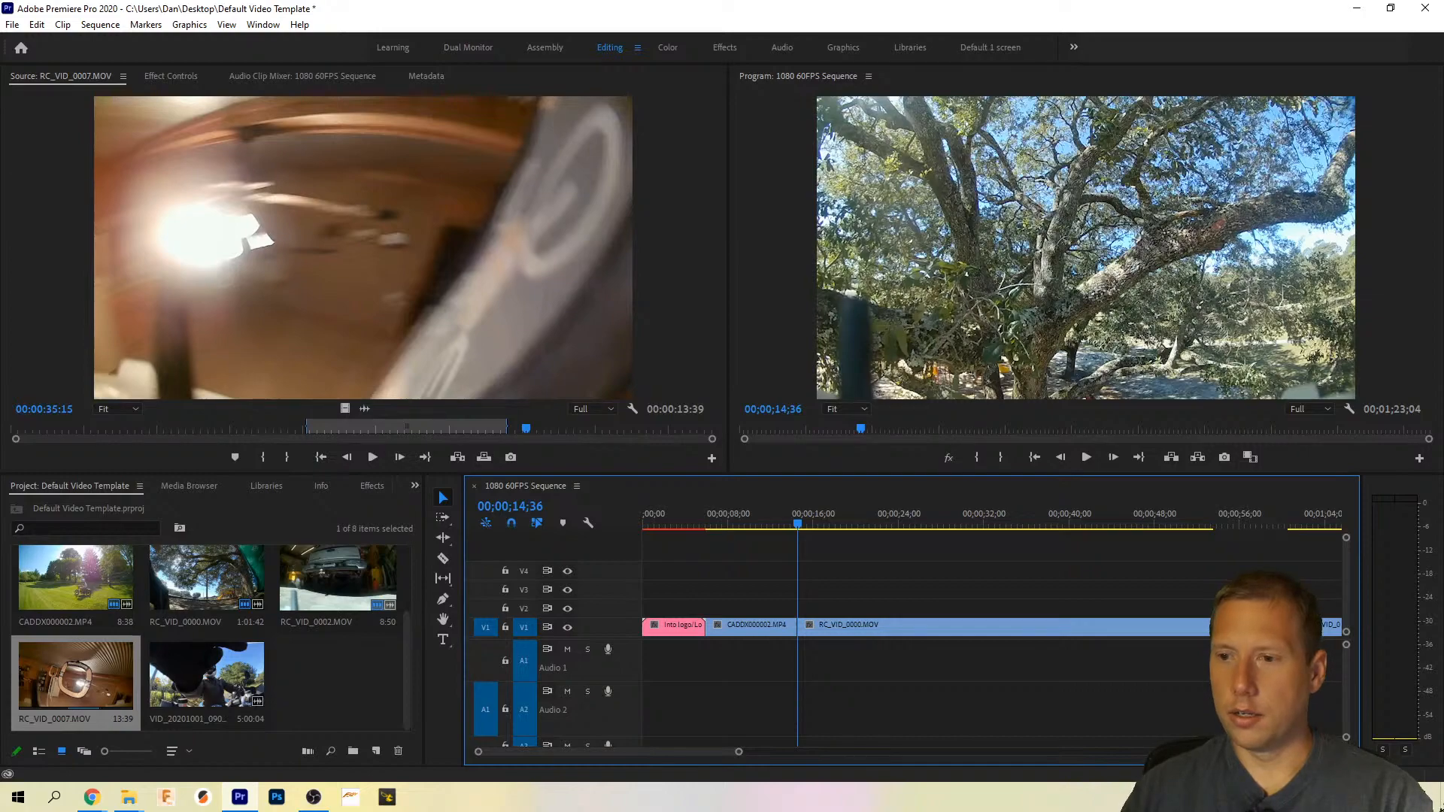
Step: Switch to Chrome and open the All Pre-Built Quads collection on the RaceDayQuads site
key("alt+Tab")
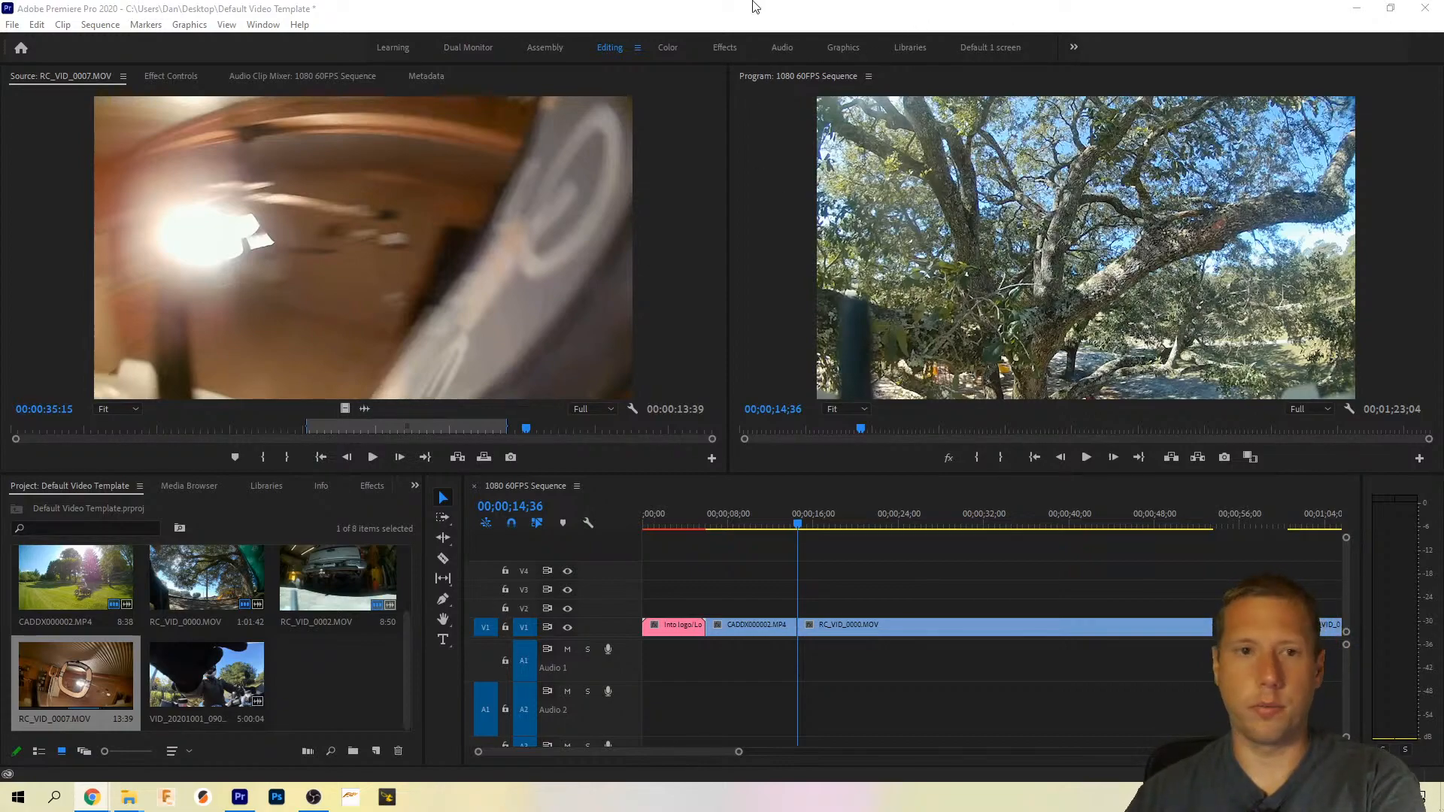
mouse_move(129, 797)
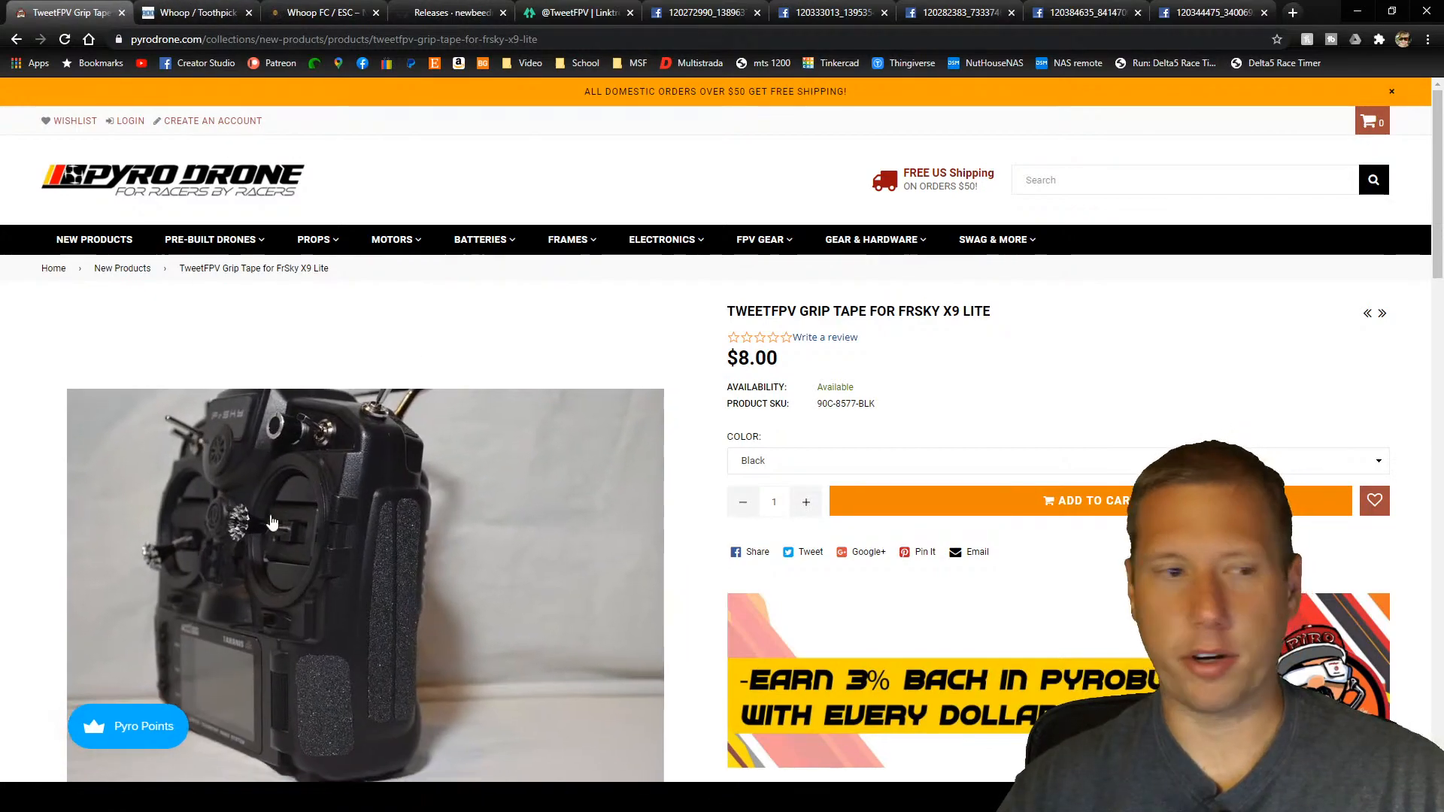
left_click(188, 9)
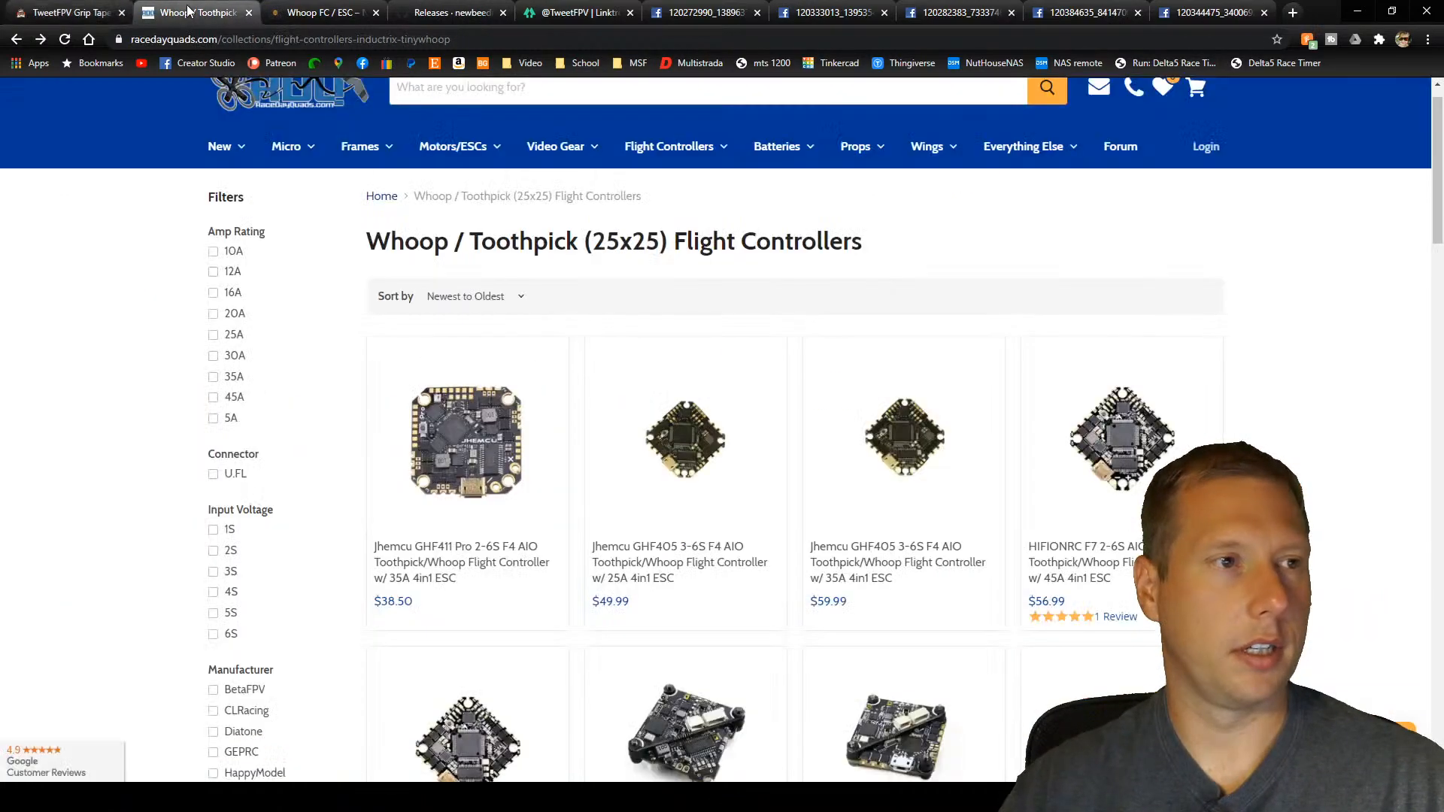
mouse_move(290, 147)
mouse_move(304, 188)
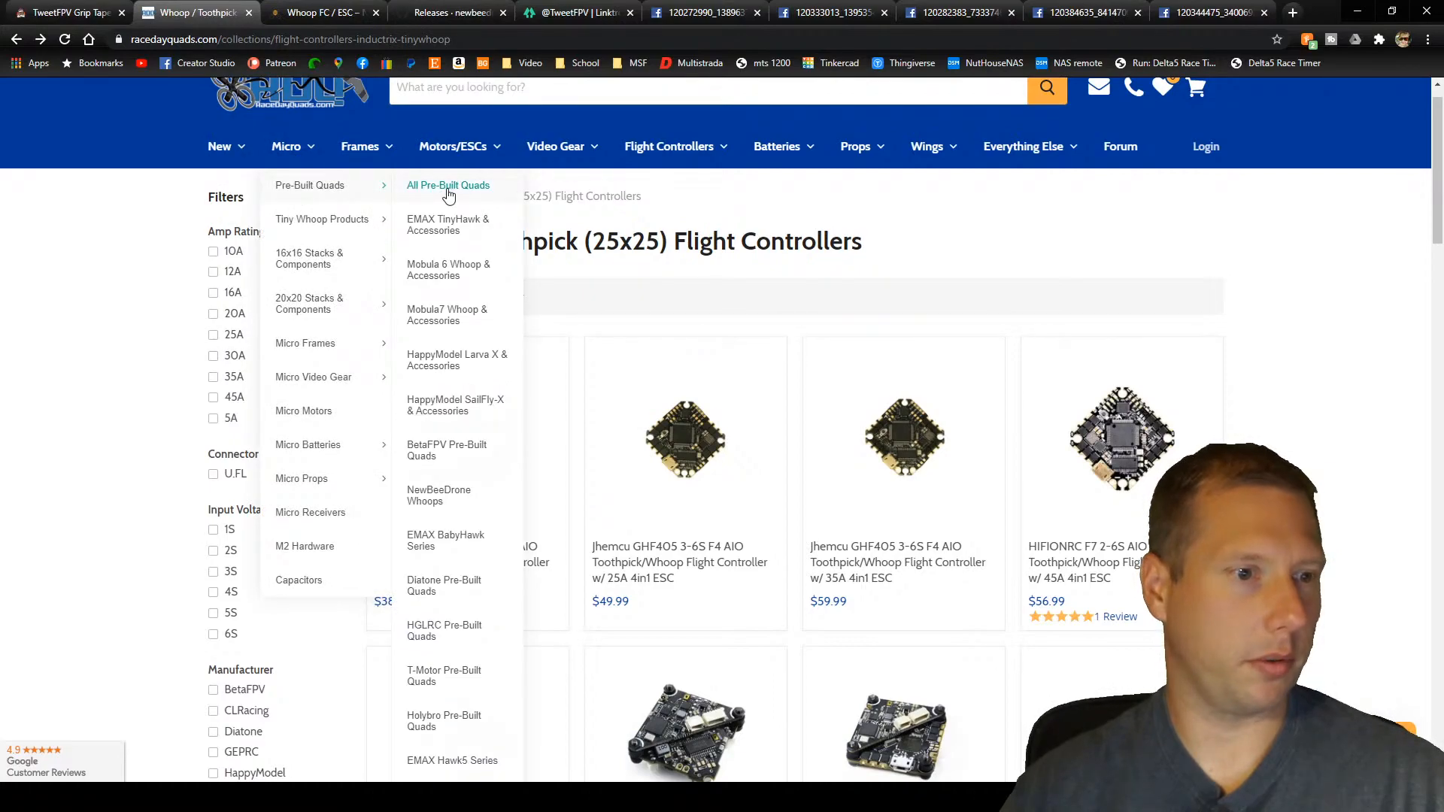
mouse_move(356, 225)
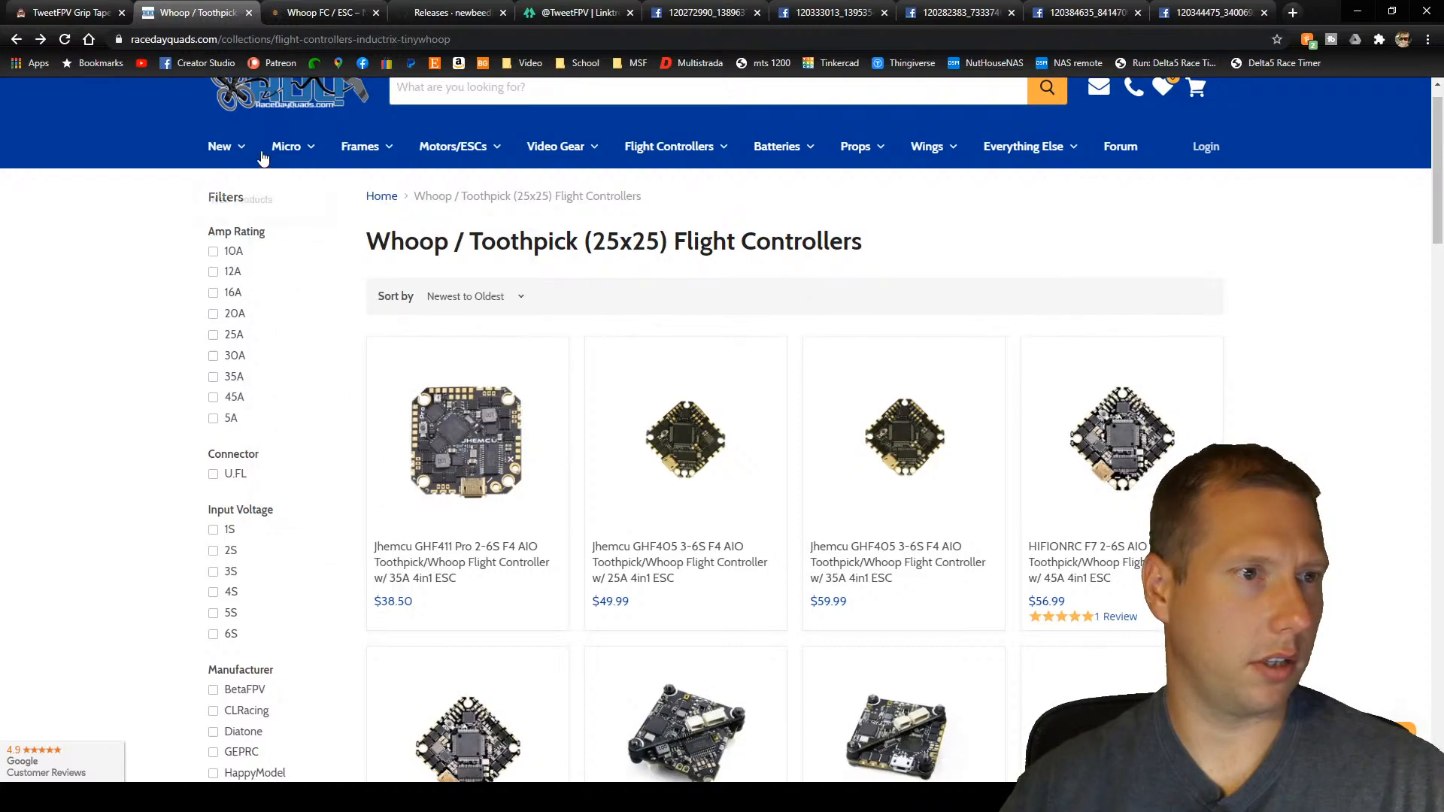
mouse_move(261, 160)
left_click(474, 198)
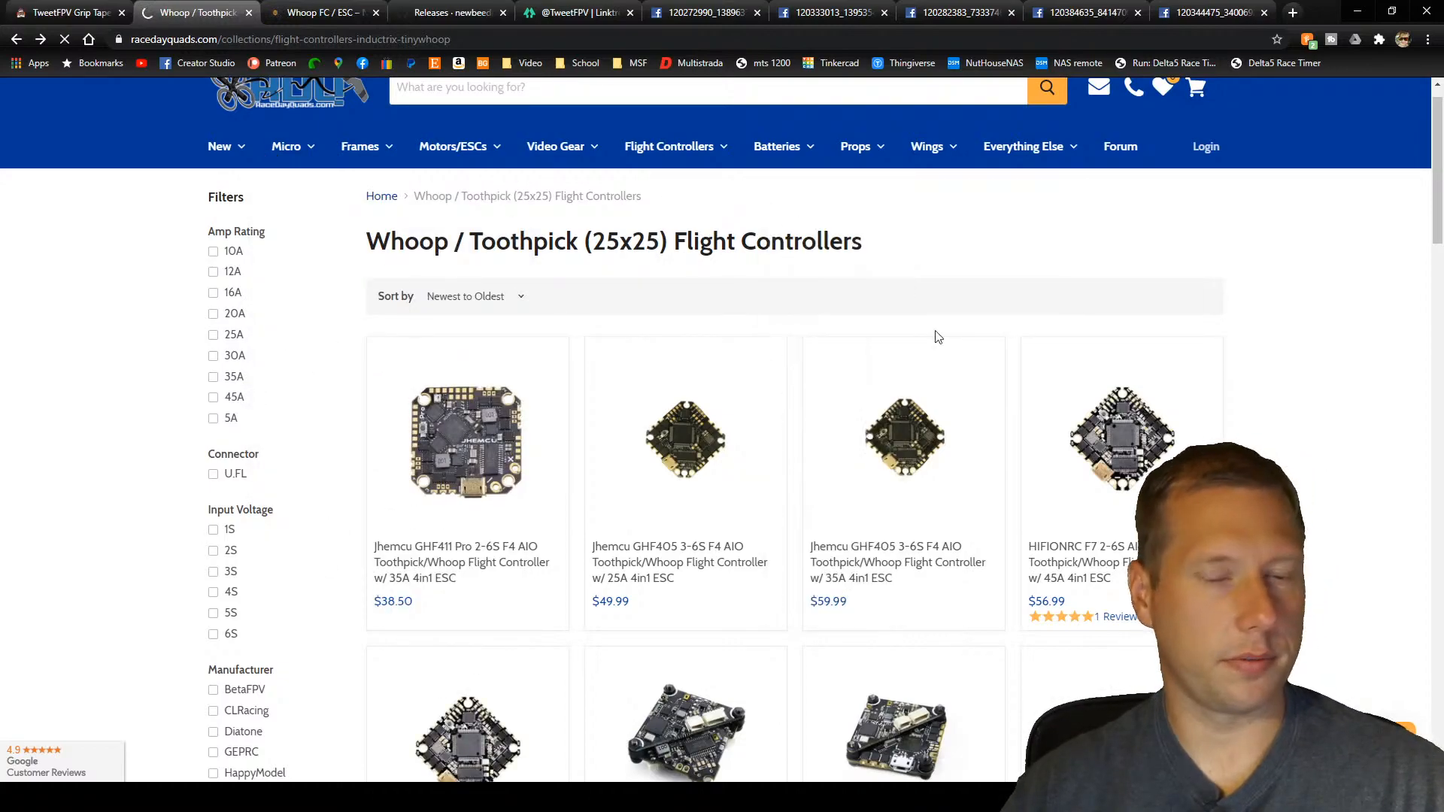
Step: Examine the range of quads offered in the All Pre-Built Quads & Wings listing through to the end of its first page
scroll(338, 451, "down", 10)
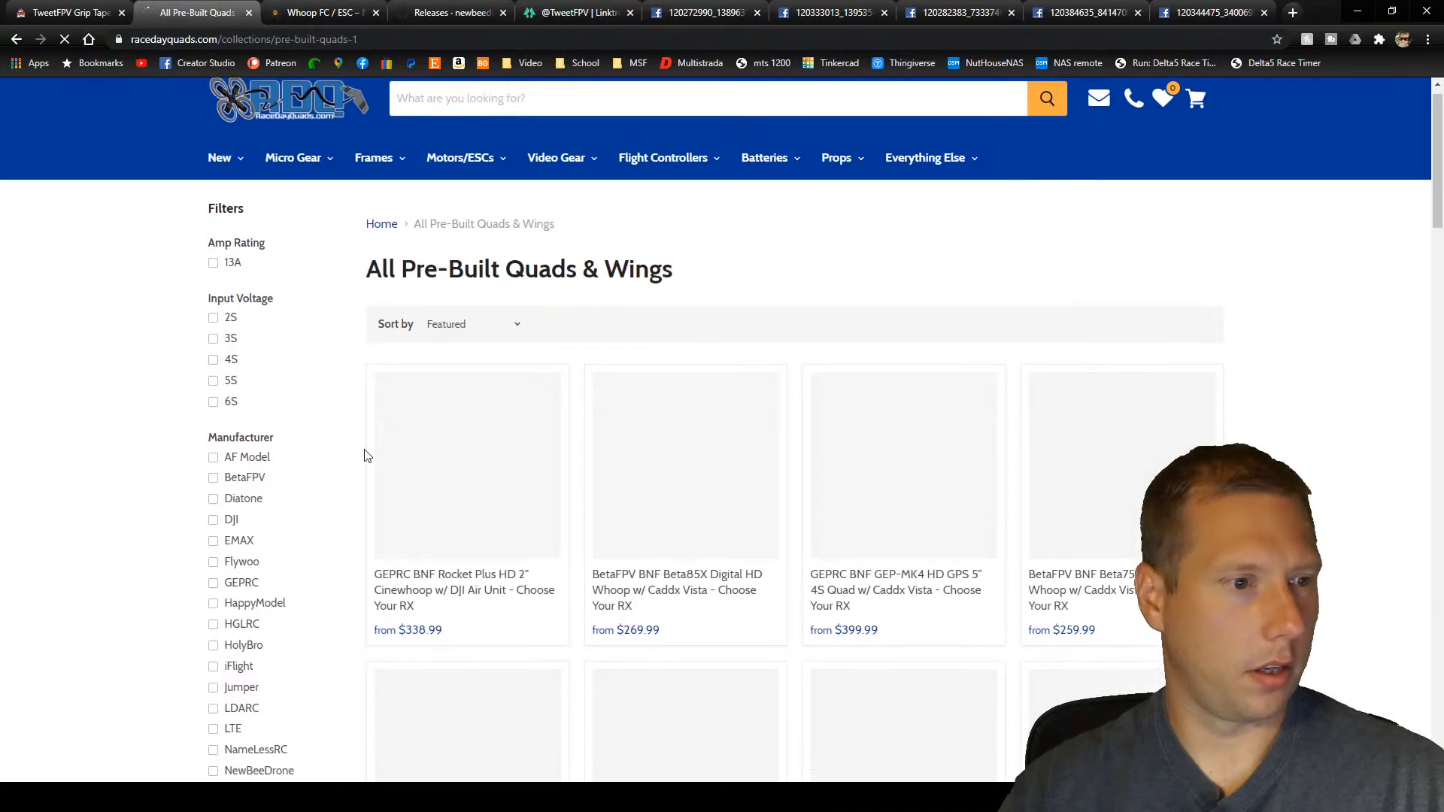
scroll(346, 444, "up", 5)
scroll(346, 445, "up", 5)
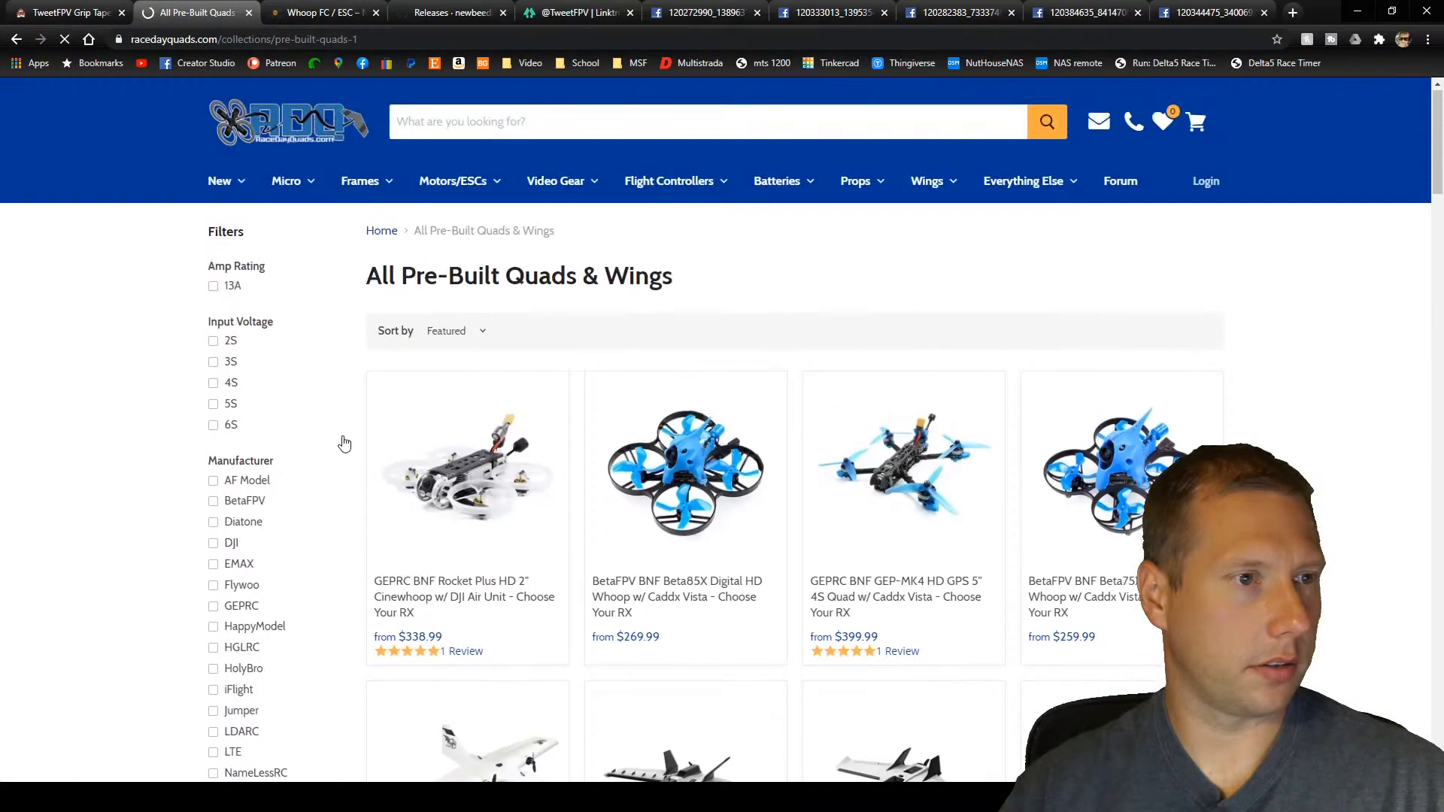
scroll(344, 444, "down", 3)
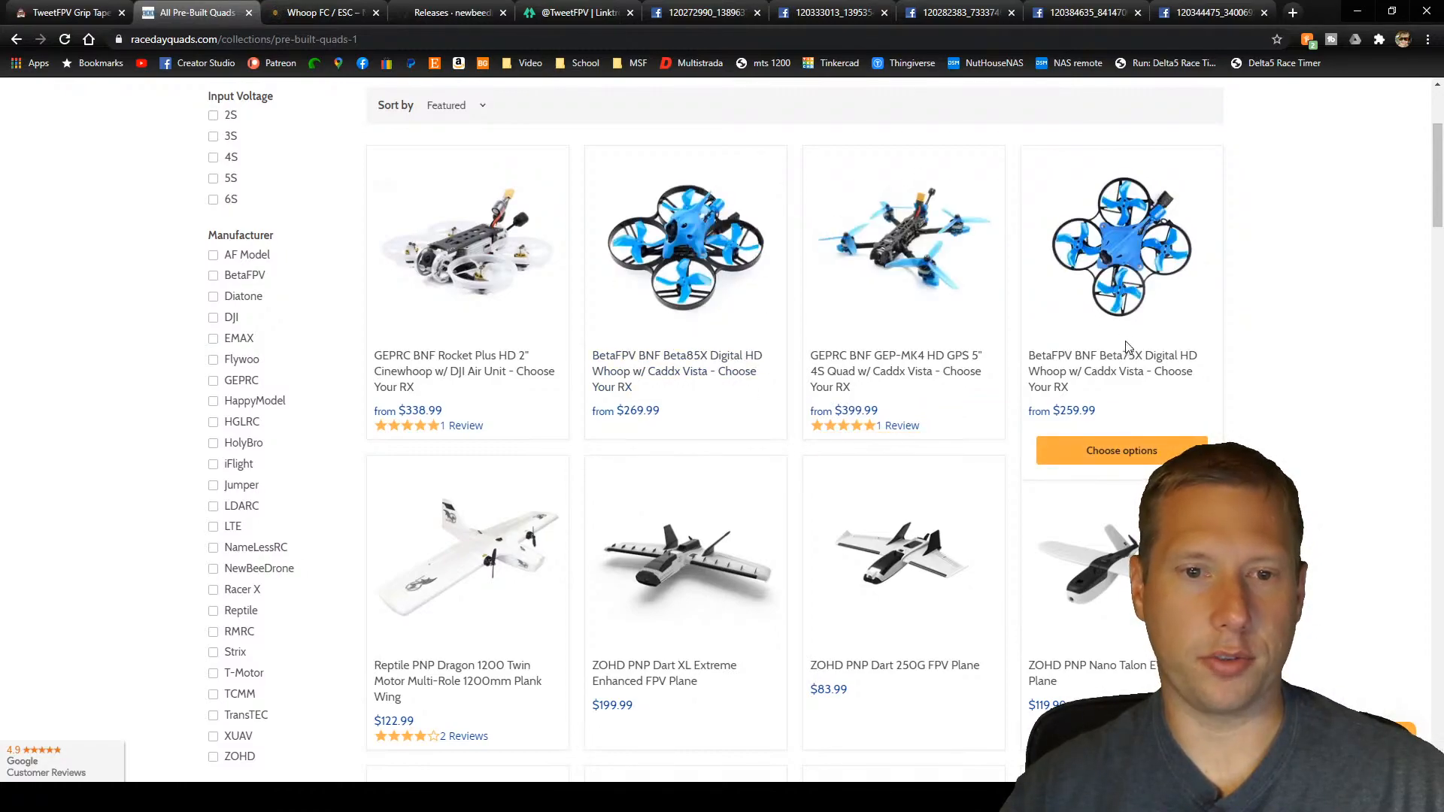
scroll(1103, 145, "down", 2)
scroll(1201, 290, "up", 3)
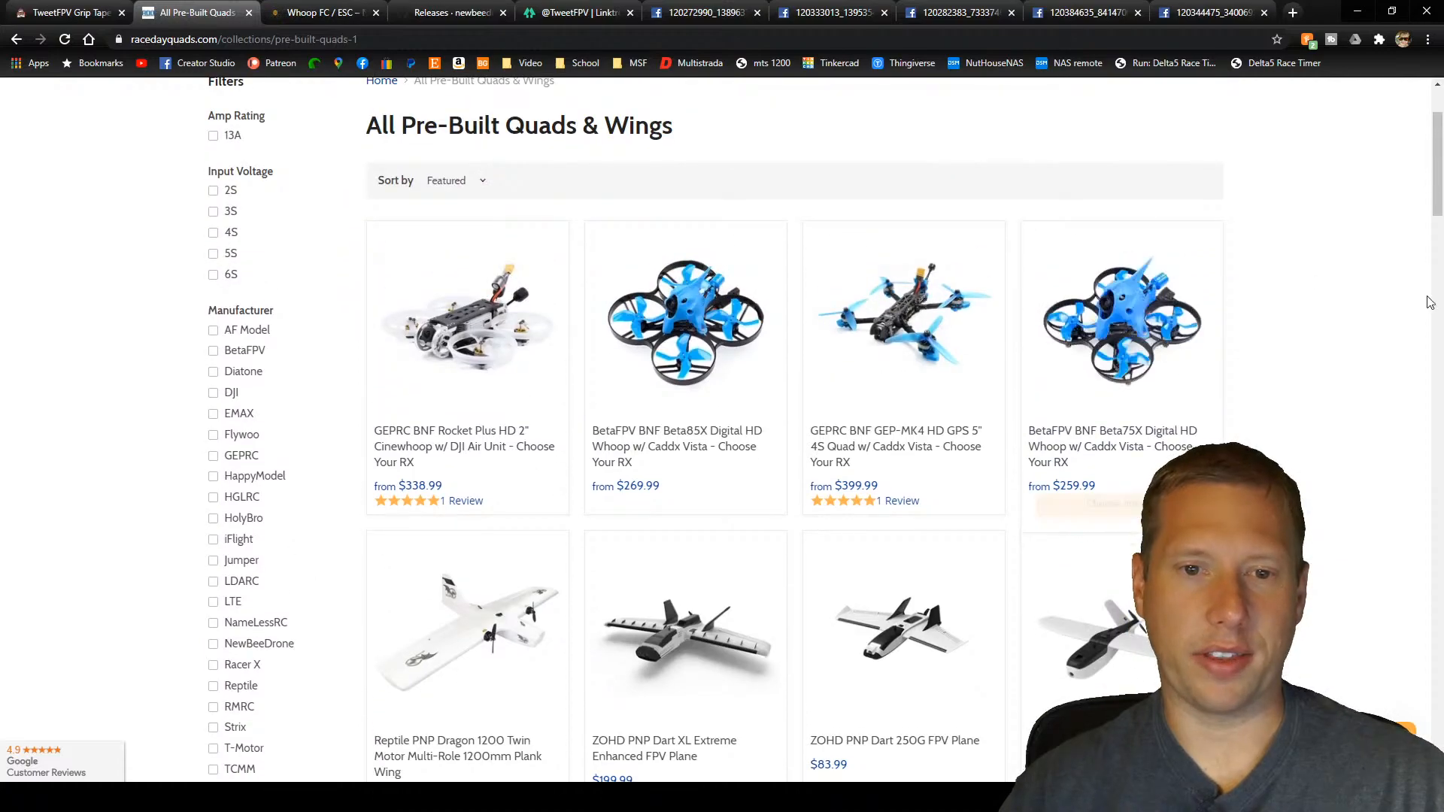
scroll(1274, 370, "down", 8)
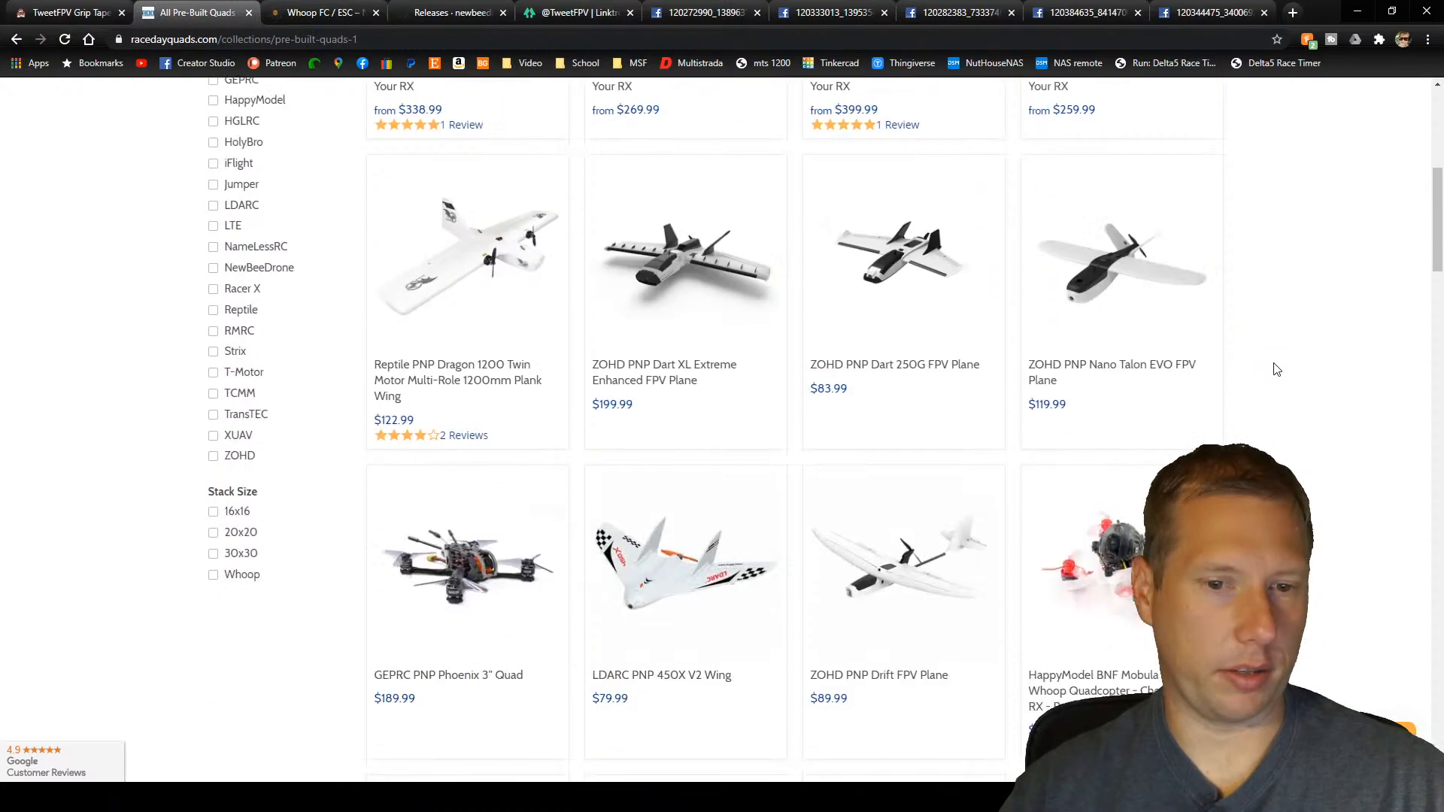
mouse_move(1103, 382)
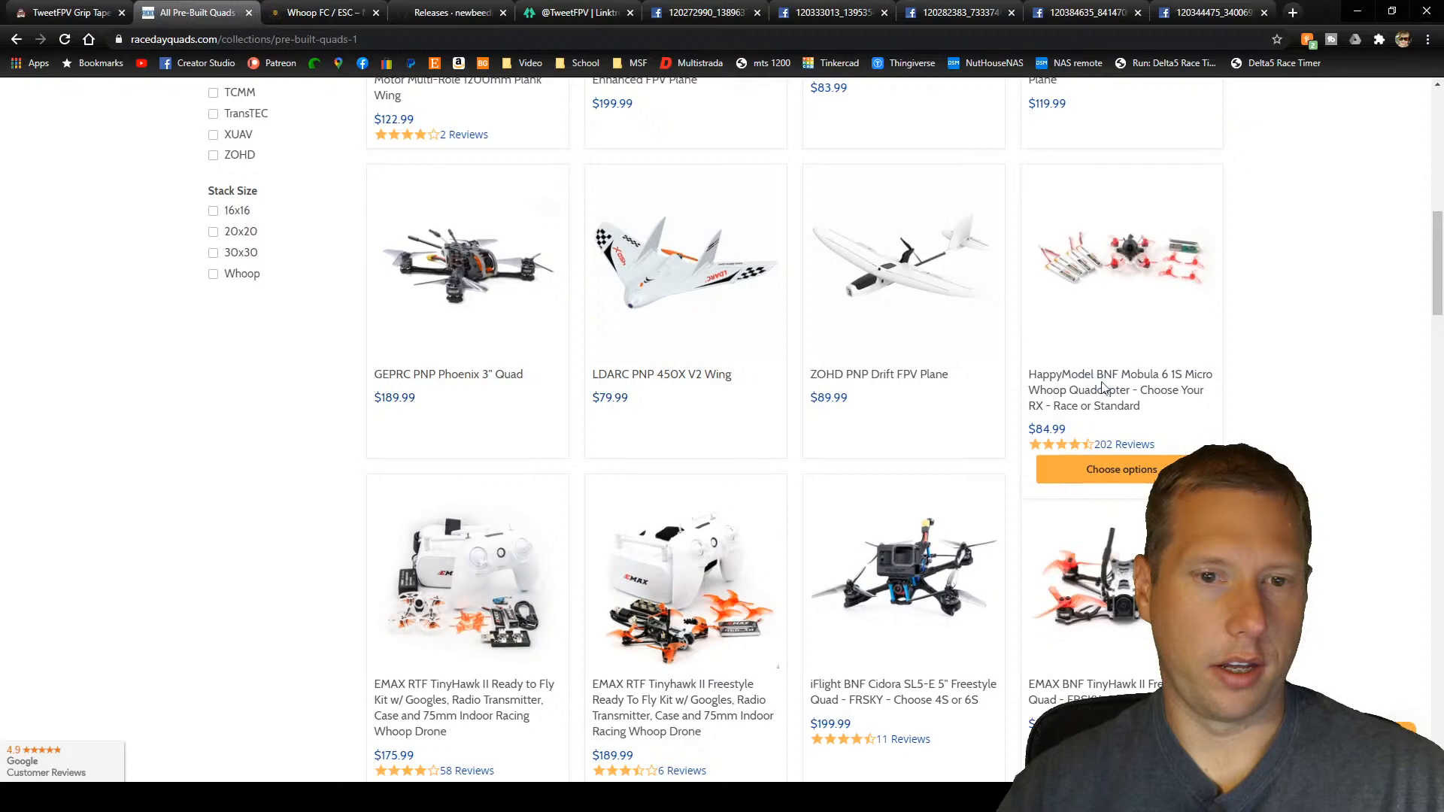
scroll(1290, 406, "down", 4)
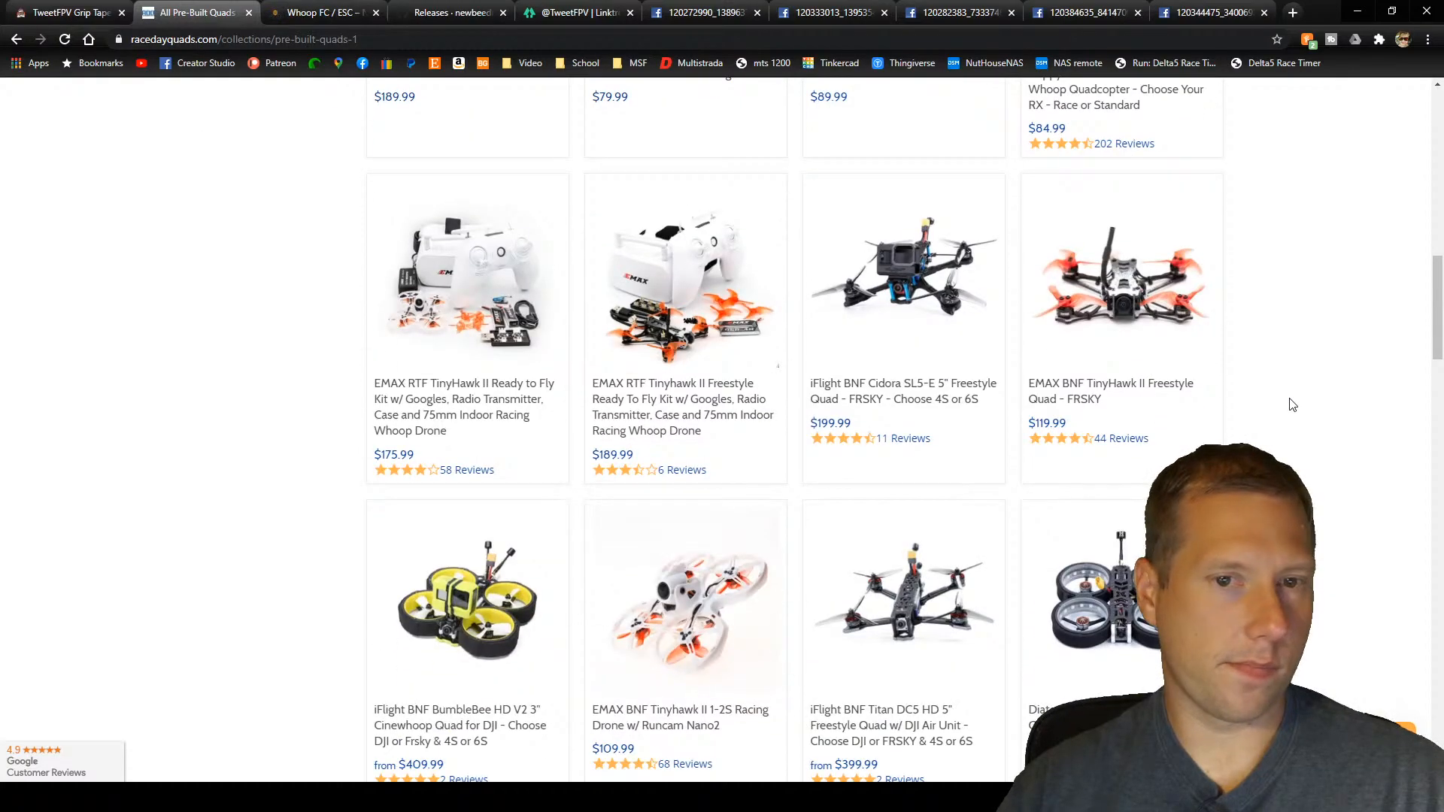
scroll(1292, 405, "down", 6)
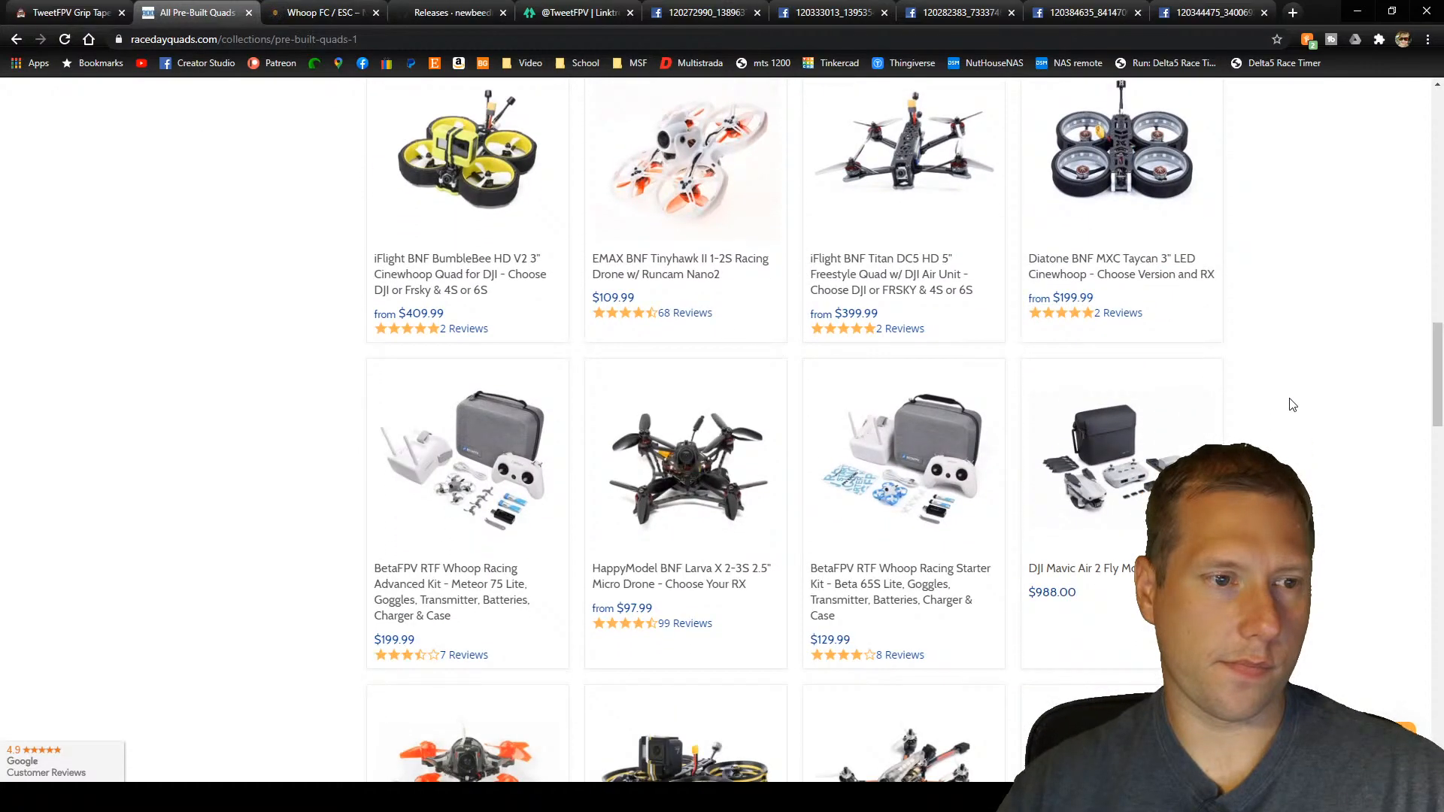
scroll(1292, 405, "down", 3)
scroll(1292, 403, "down", 3)
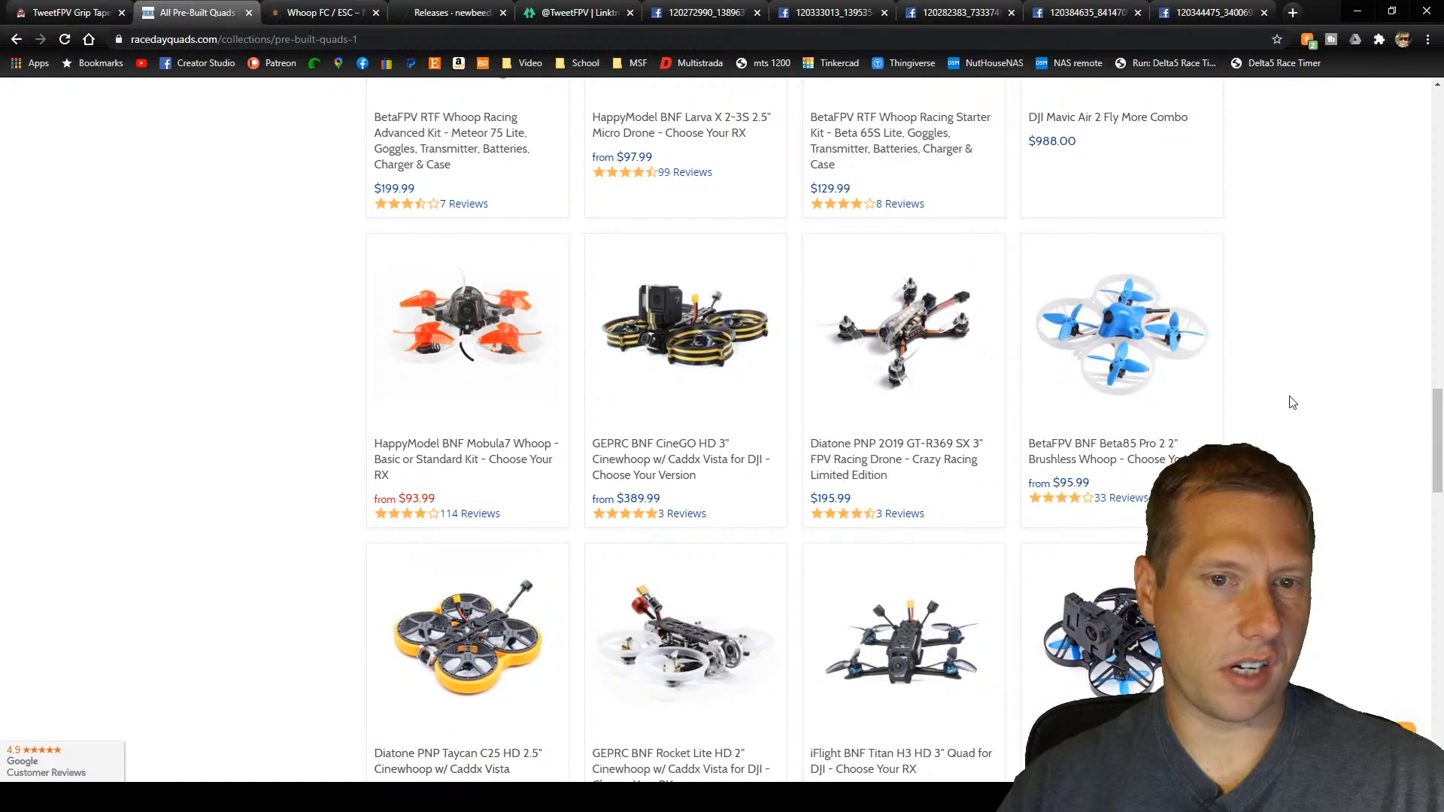
scroll(1292, 404, "down", 4)
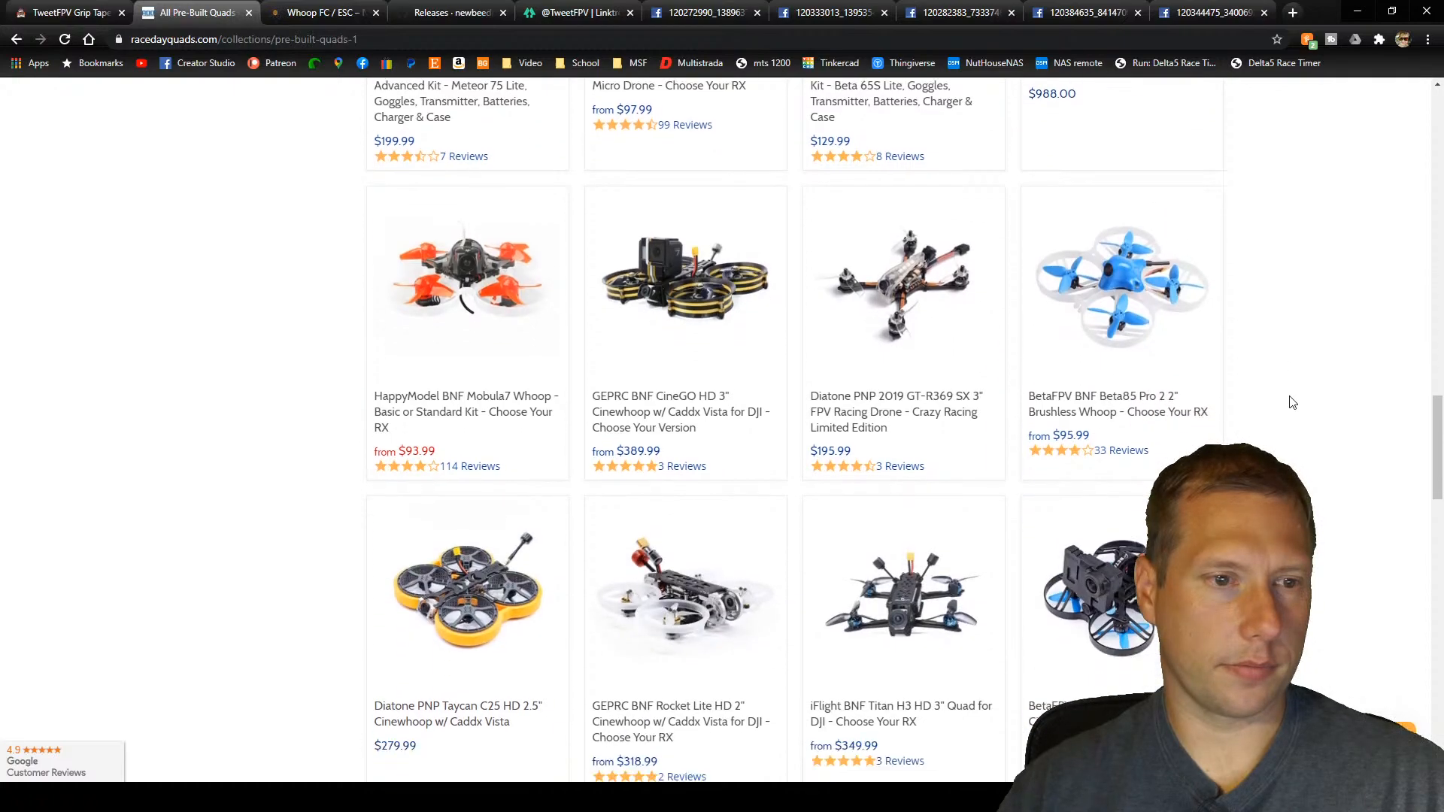
scroll(1292, 403, "down", 13)
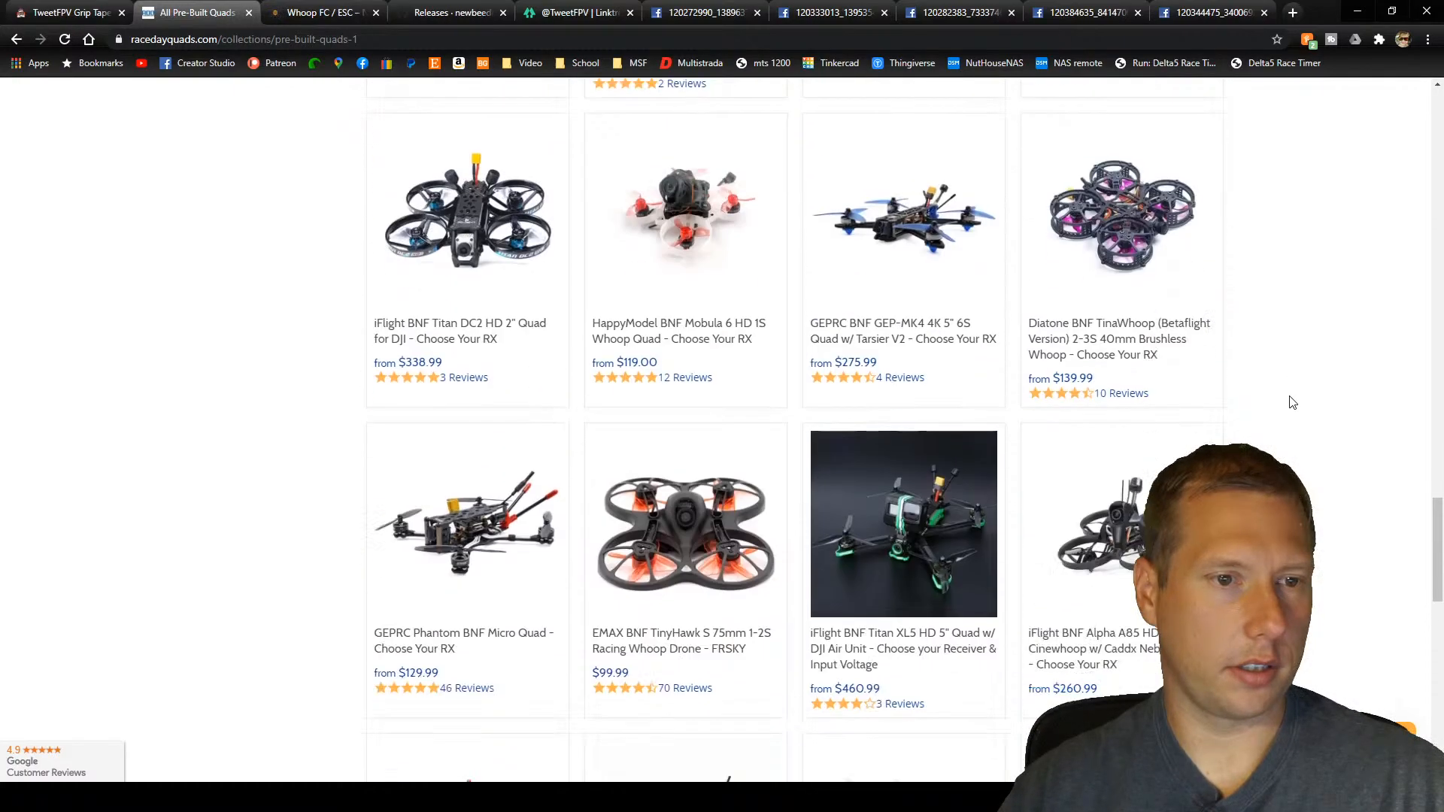
scroll(1291, 399, "down", 4)
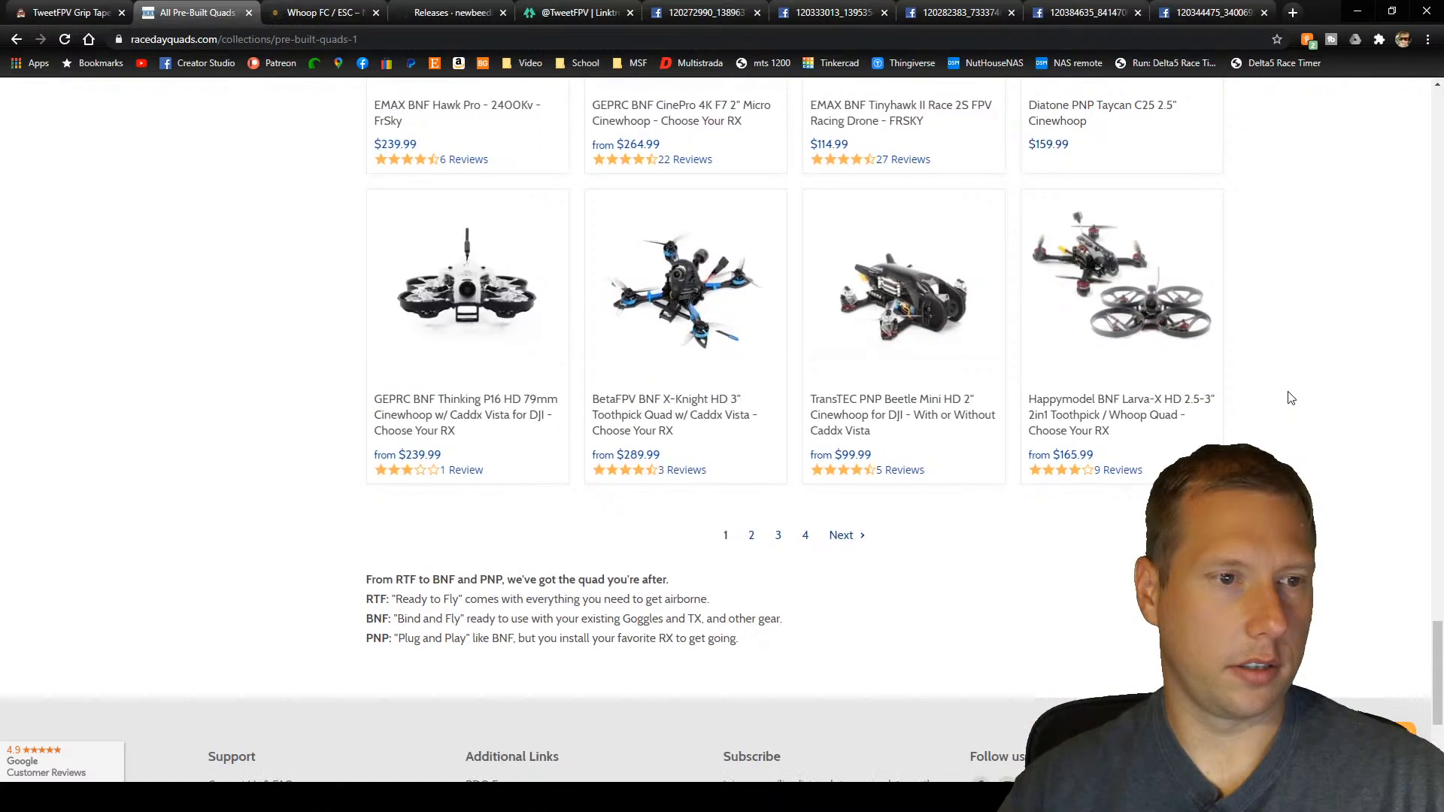
Step: Go to betafpv.com, open the X Series drones collection and dismiss the newsletter coupon offer
left_click(485, 41)
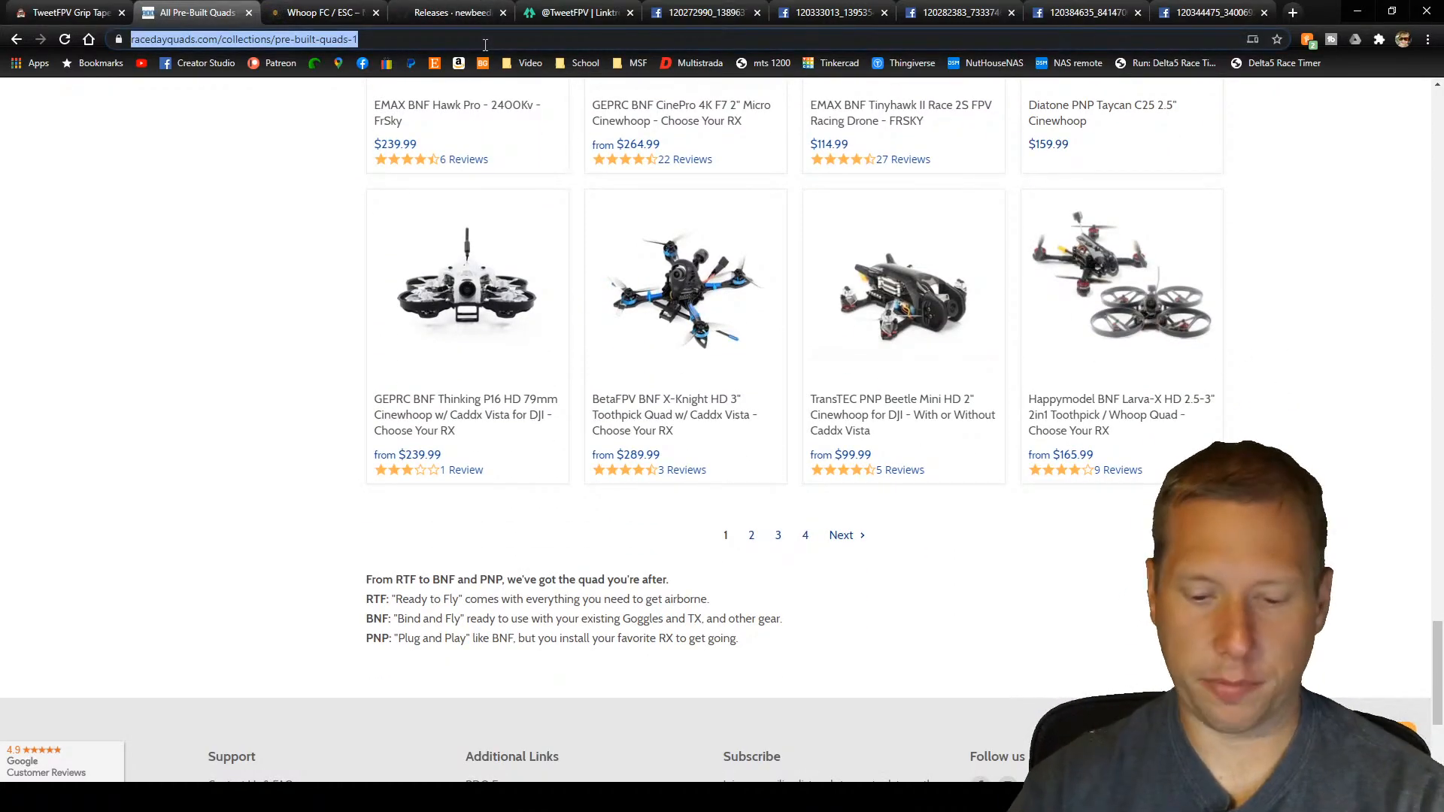
type("betaf")
key("Return")
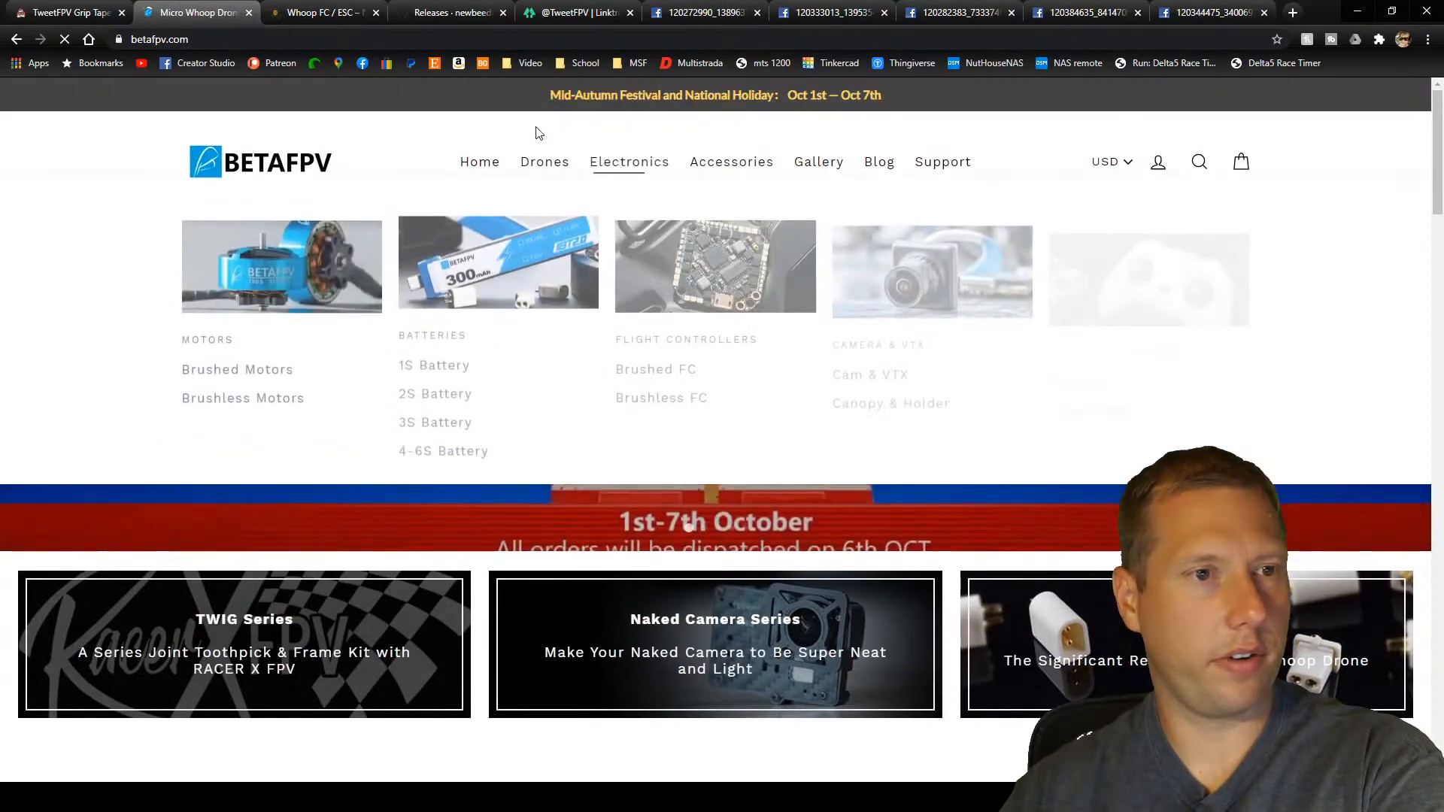
mouse_move(541, 163)
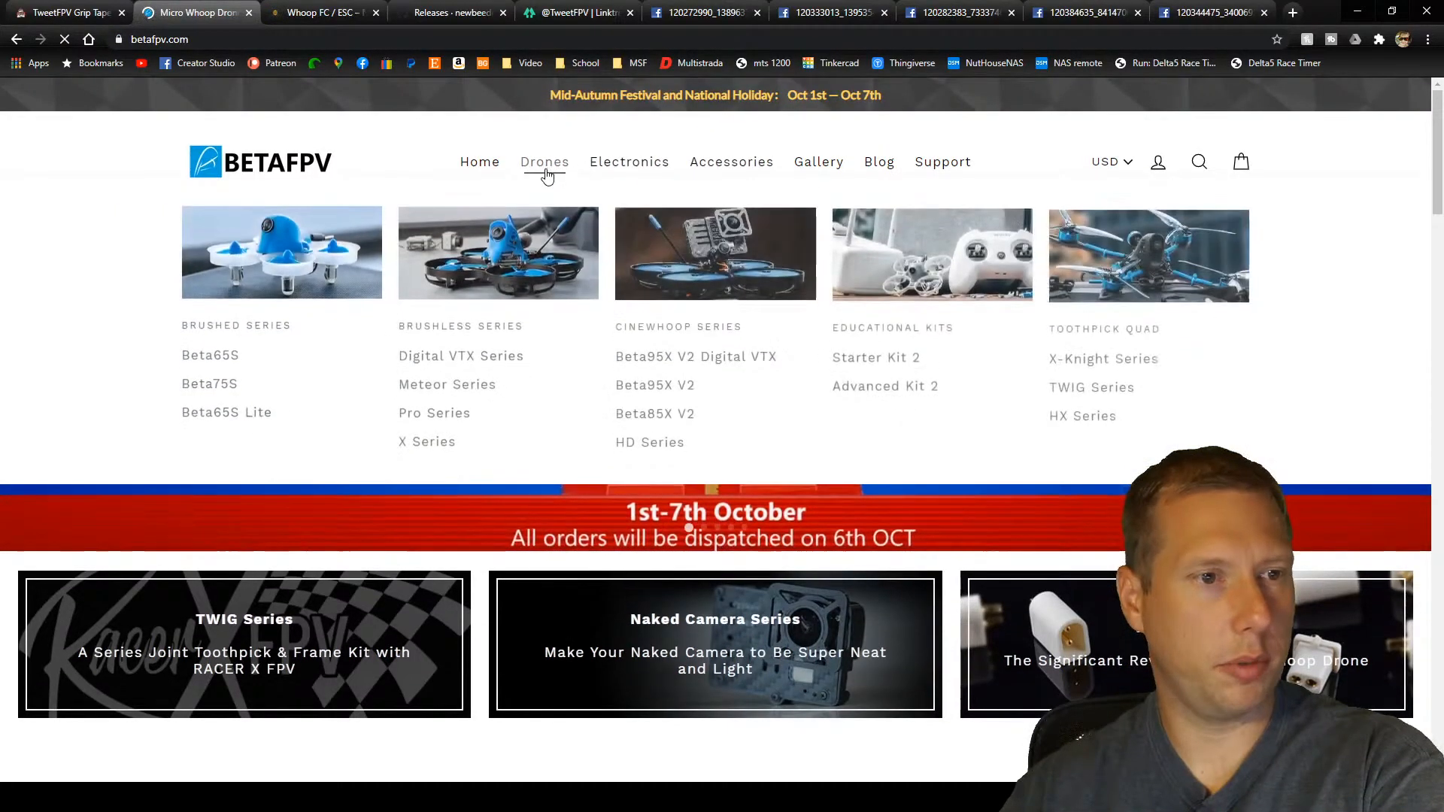
left_click(444, 443)
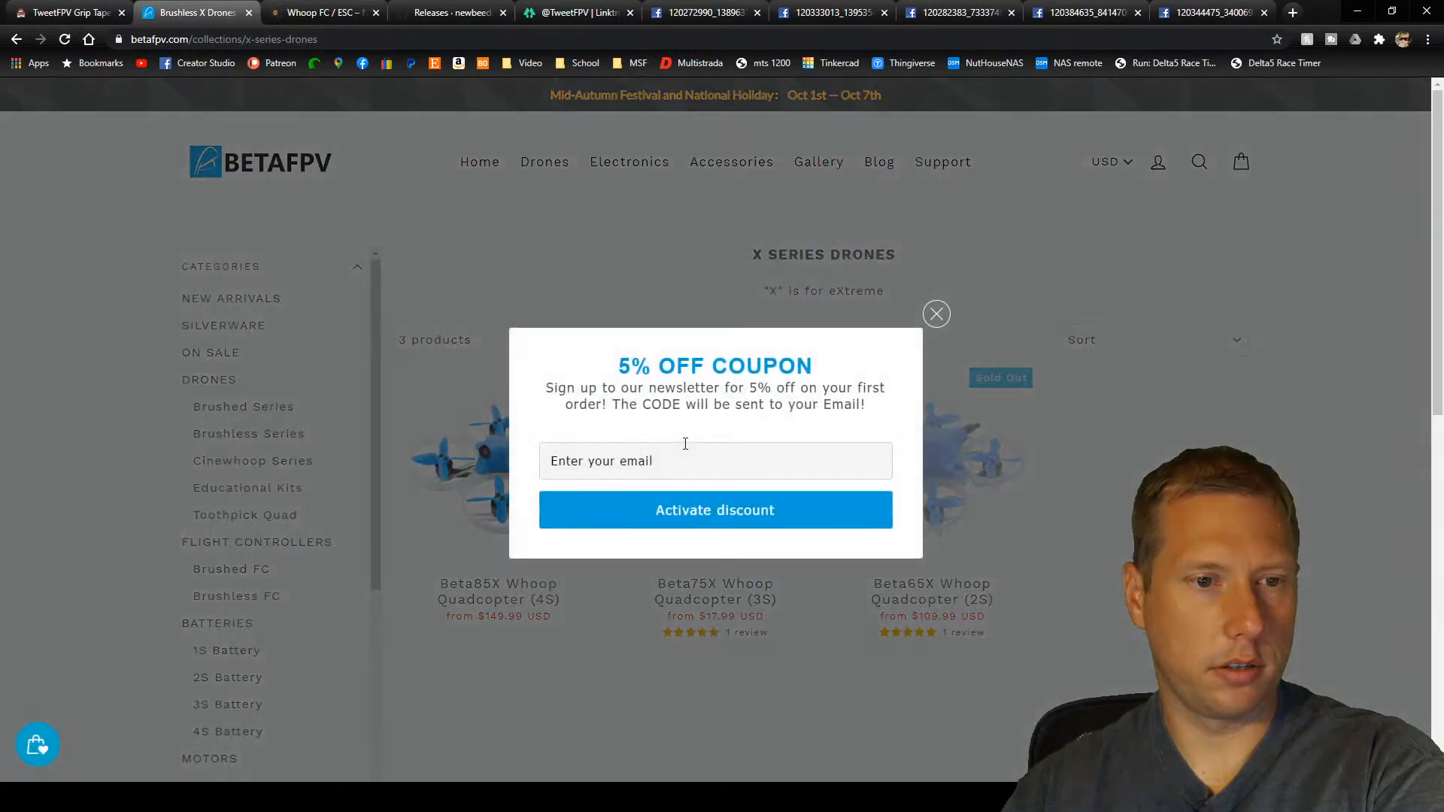
left_click(936, 314)
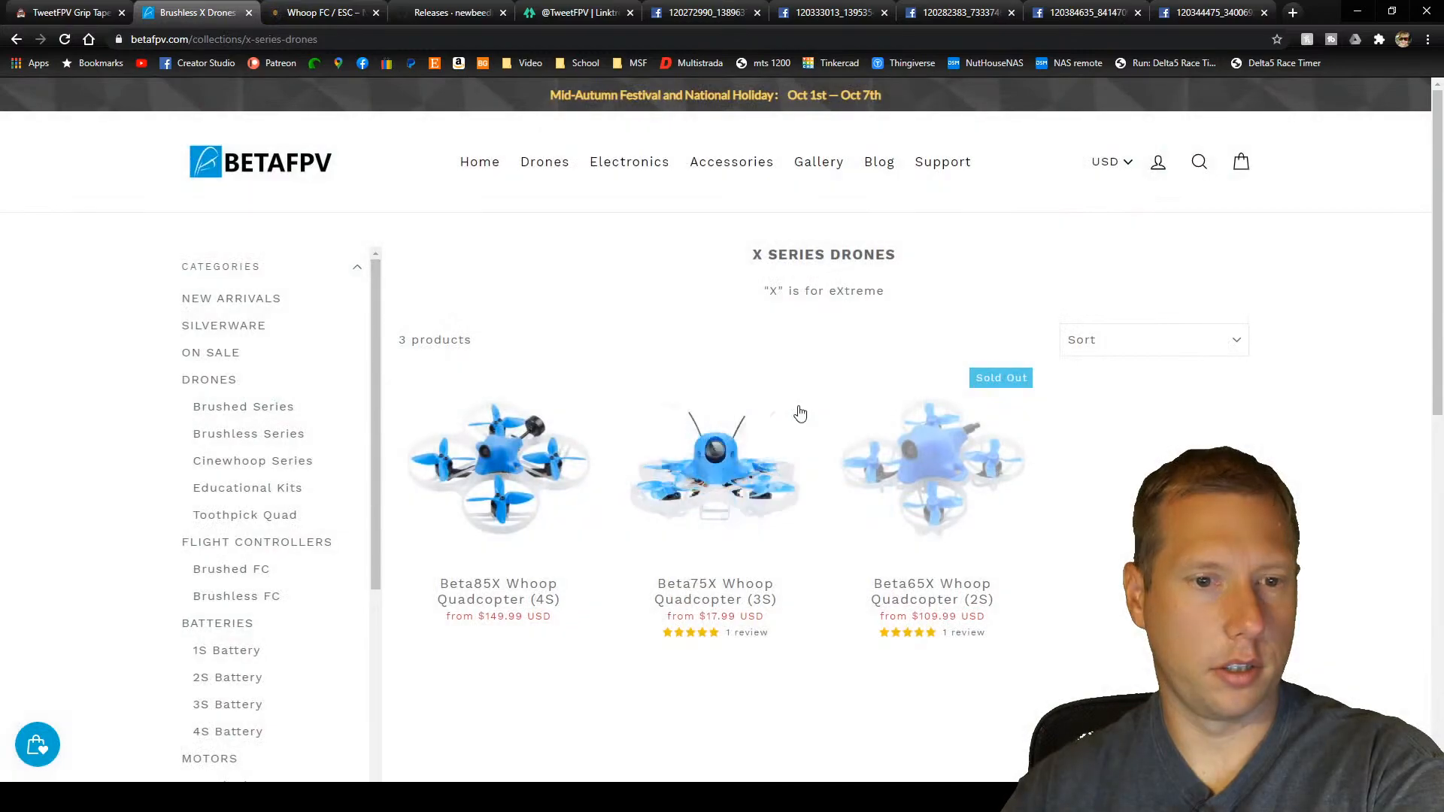
Step: Examine the Beta75X Whoop Quadcopter (3S) product's parts, specifications, battery and camera details, and return to the X Series listing
left_click(713, 494)
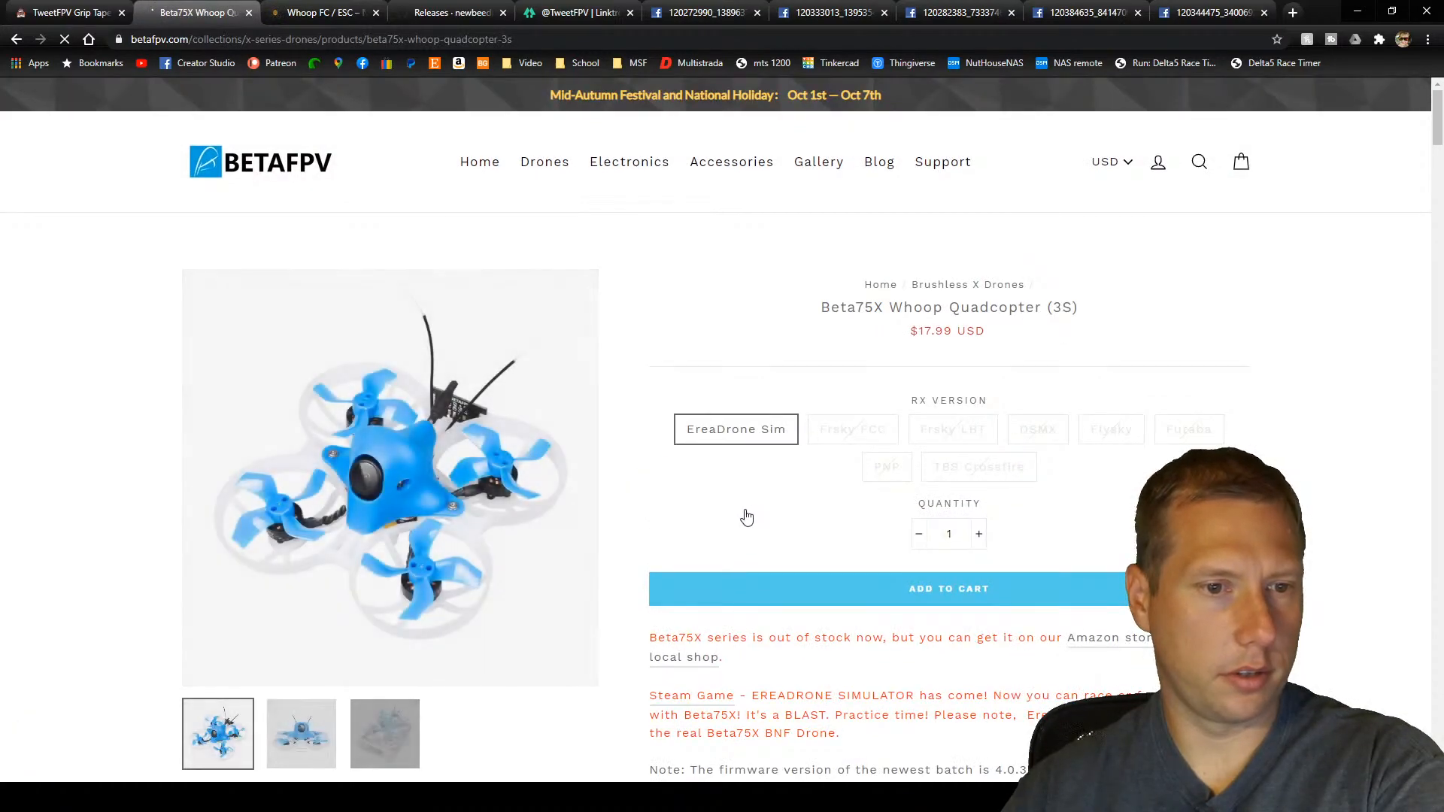
scroll(744, 508, "down", 4)
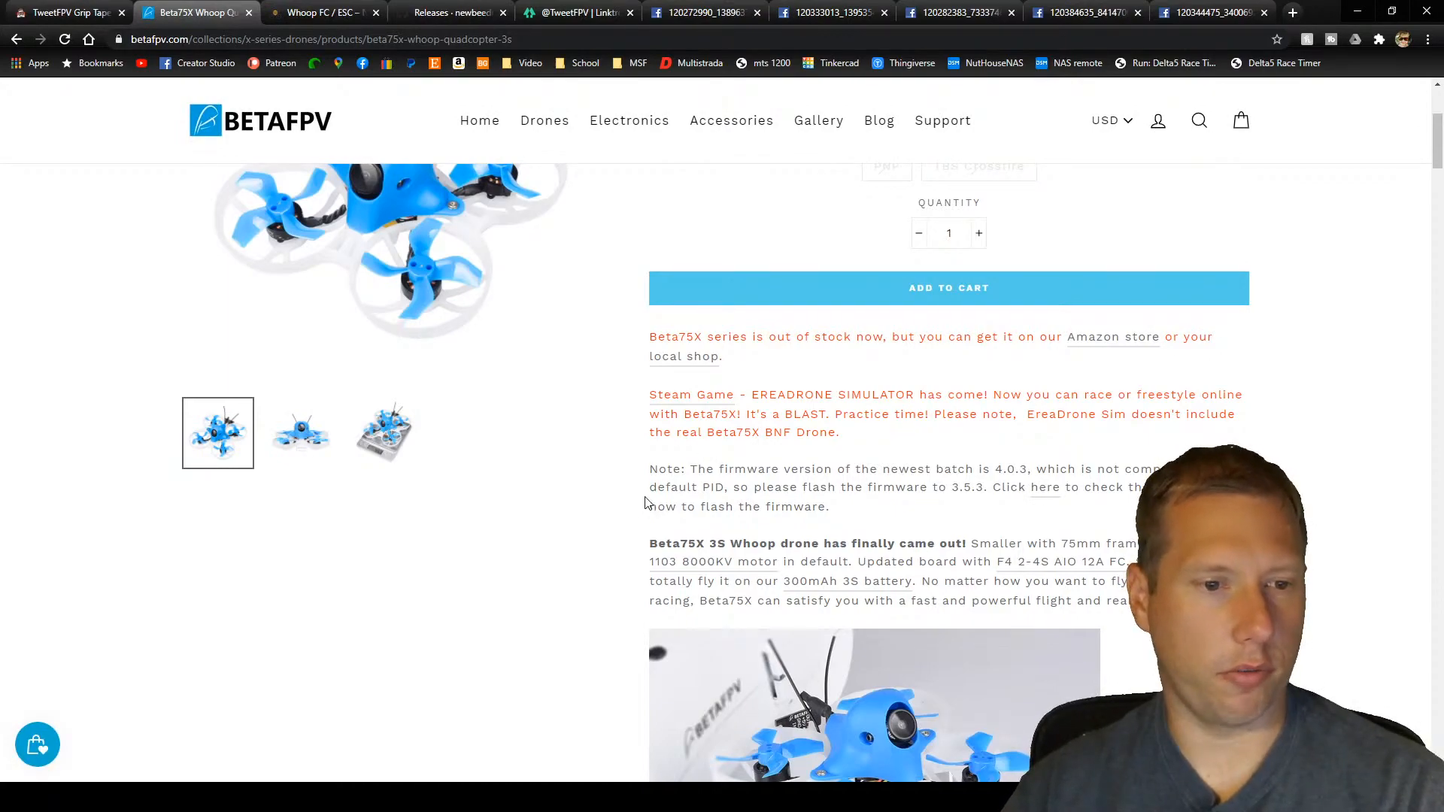
scroll(645, 502, "down", 3)
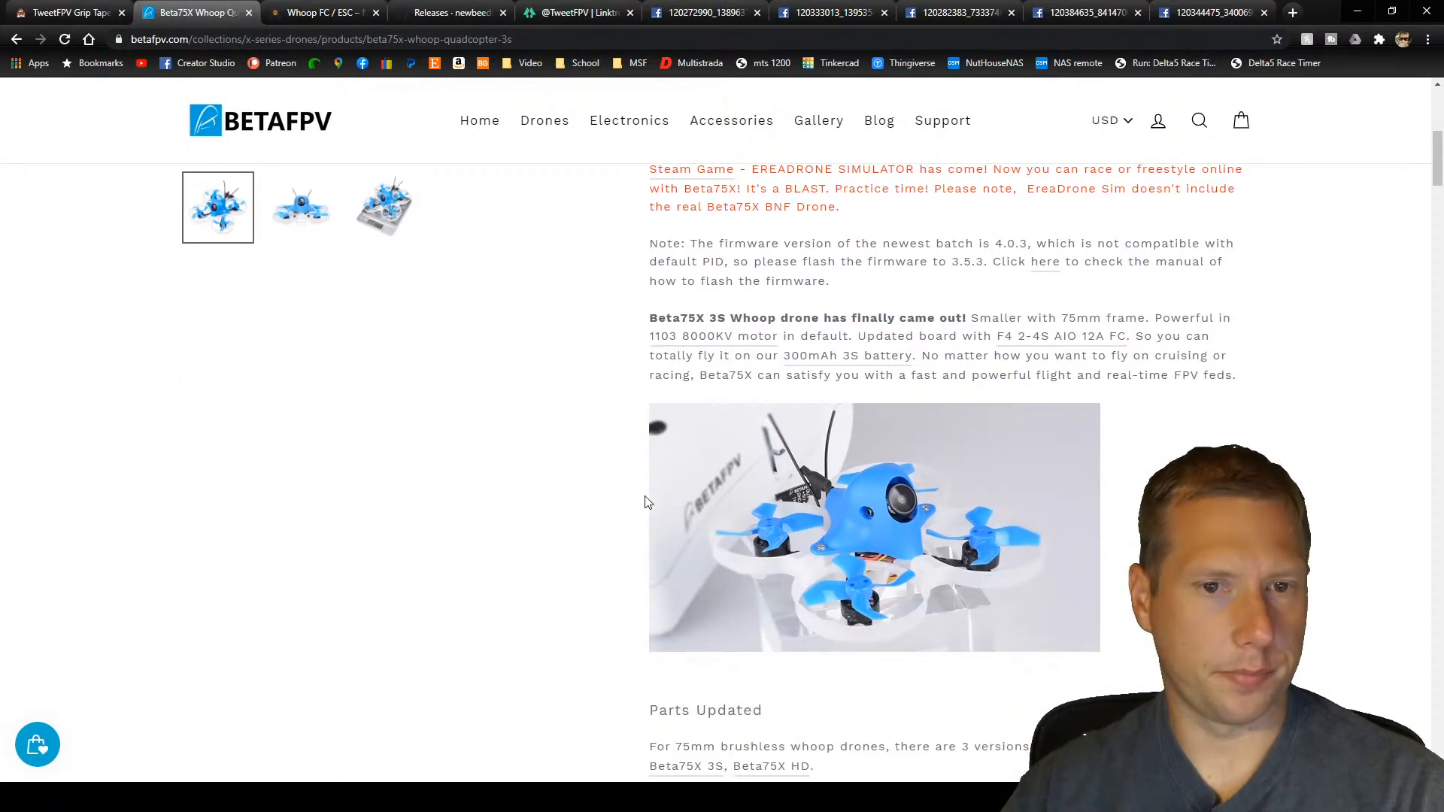
scroll(645, 501, "down", 4)
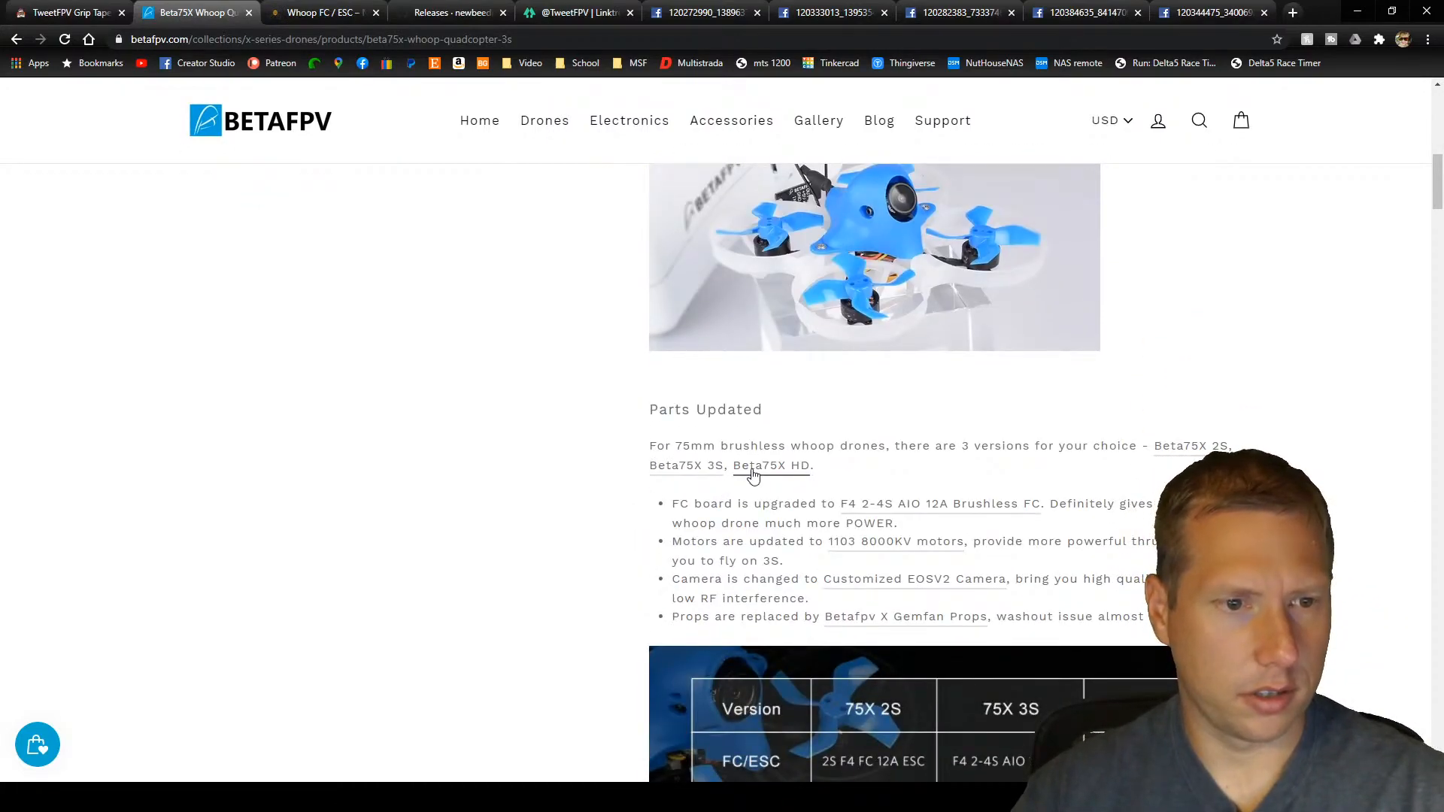
scroll(753, 476, "down", 10)
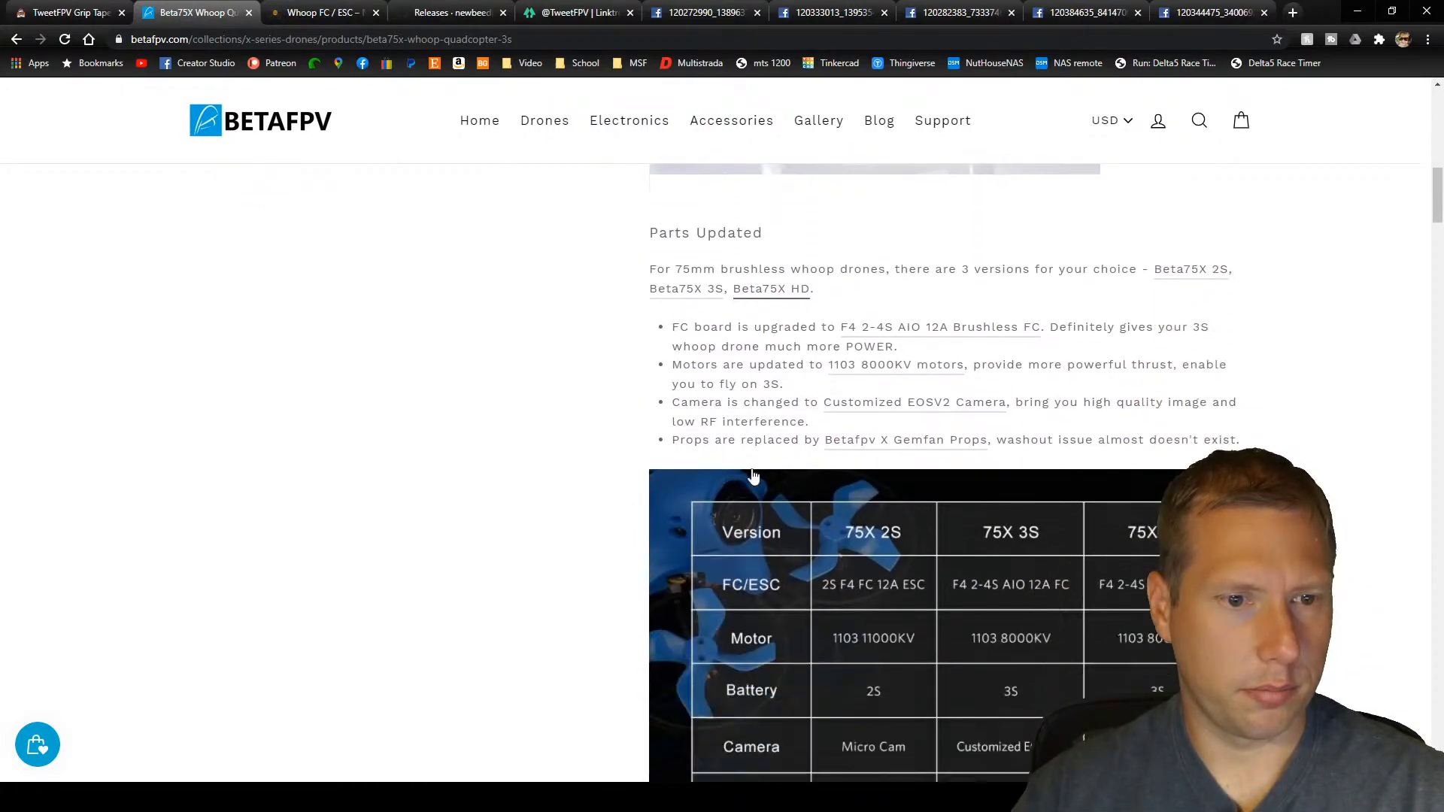
scroll(753, 477, "down", 8)
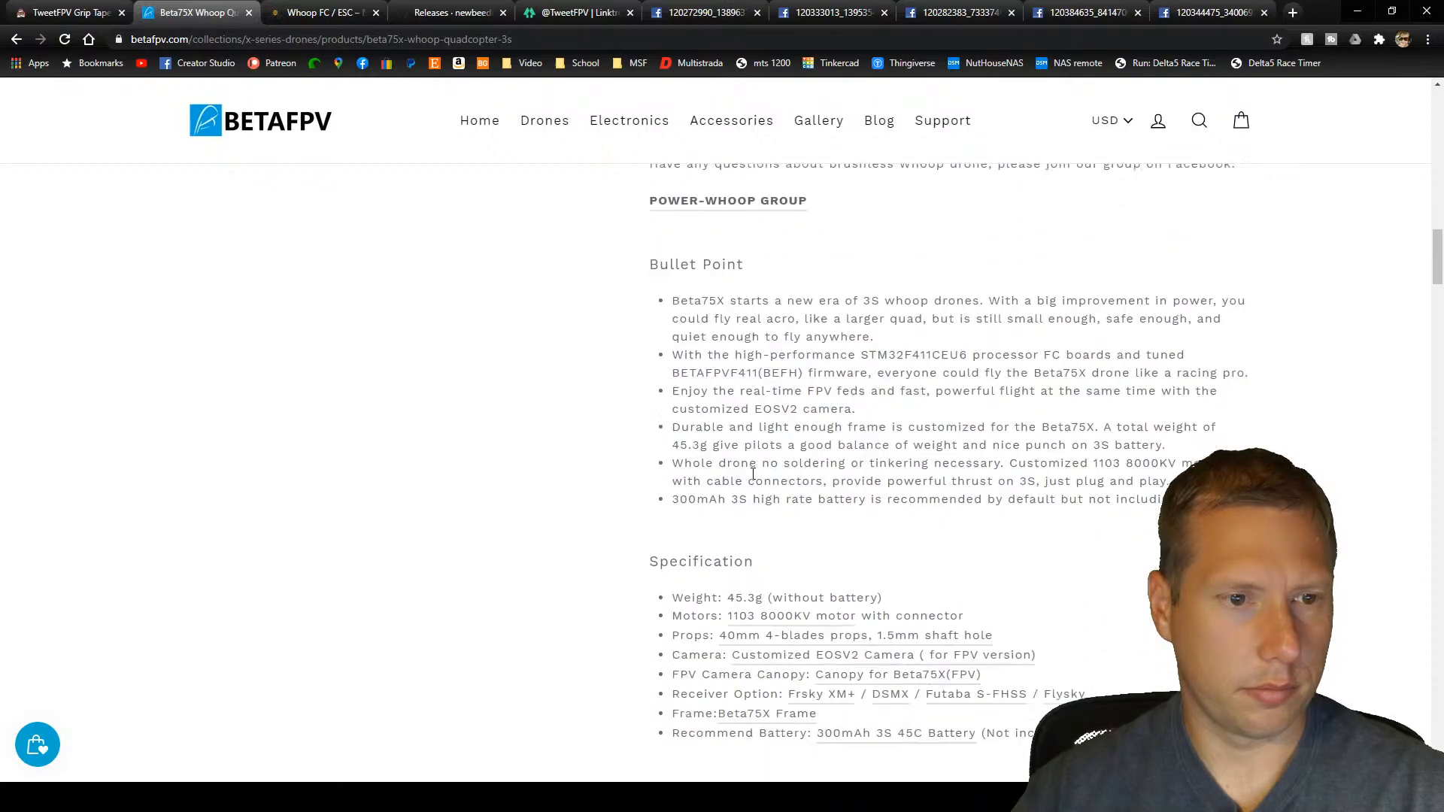
scroll(752, 473, "down", 12)
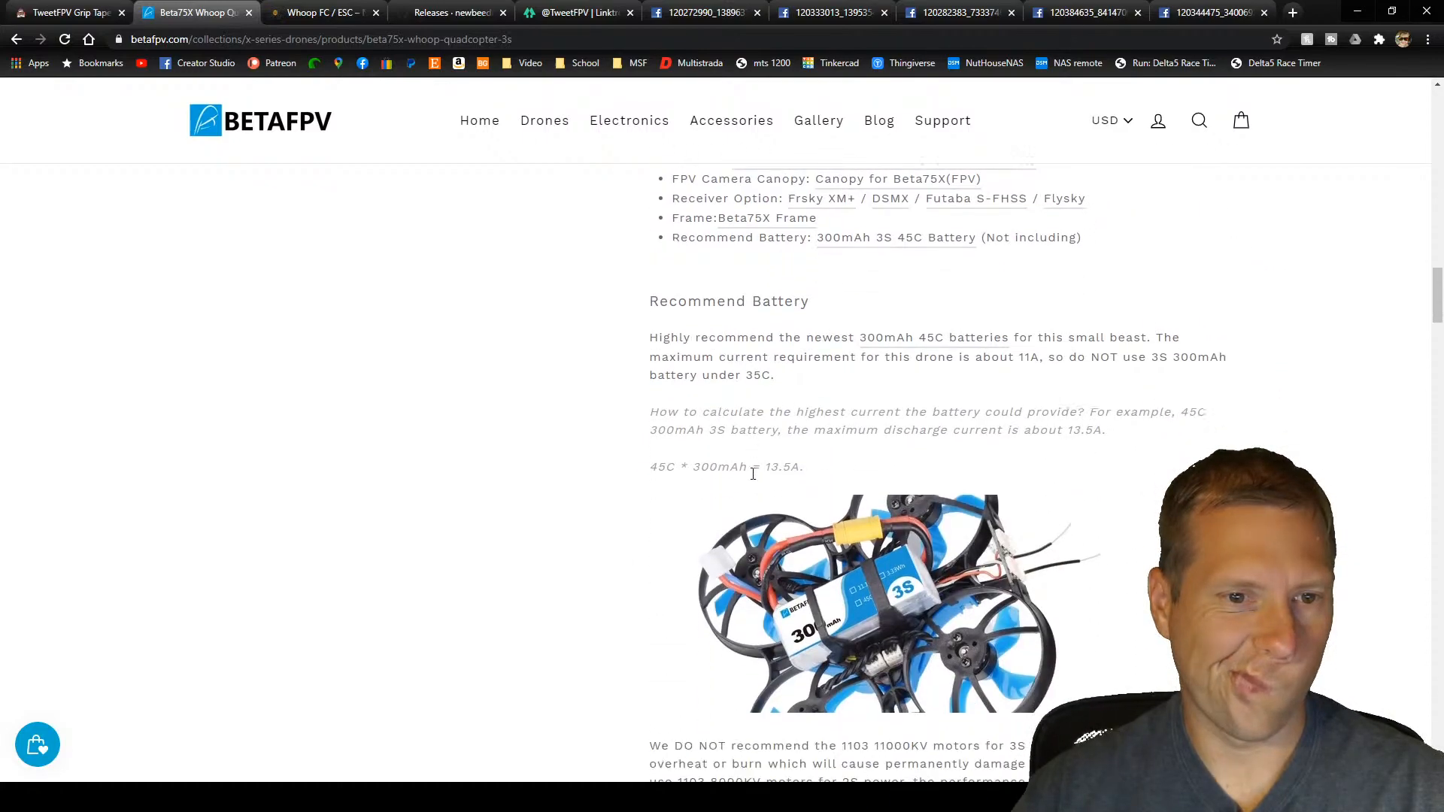
scroll(755, 480, "down", 10)
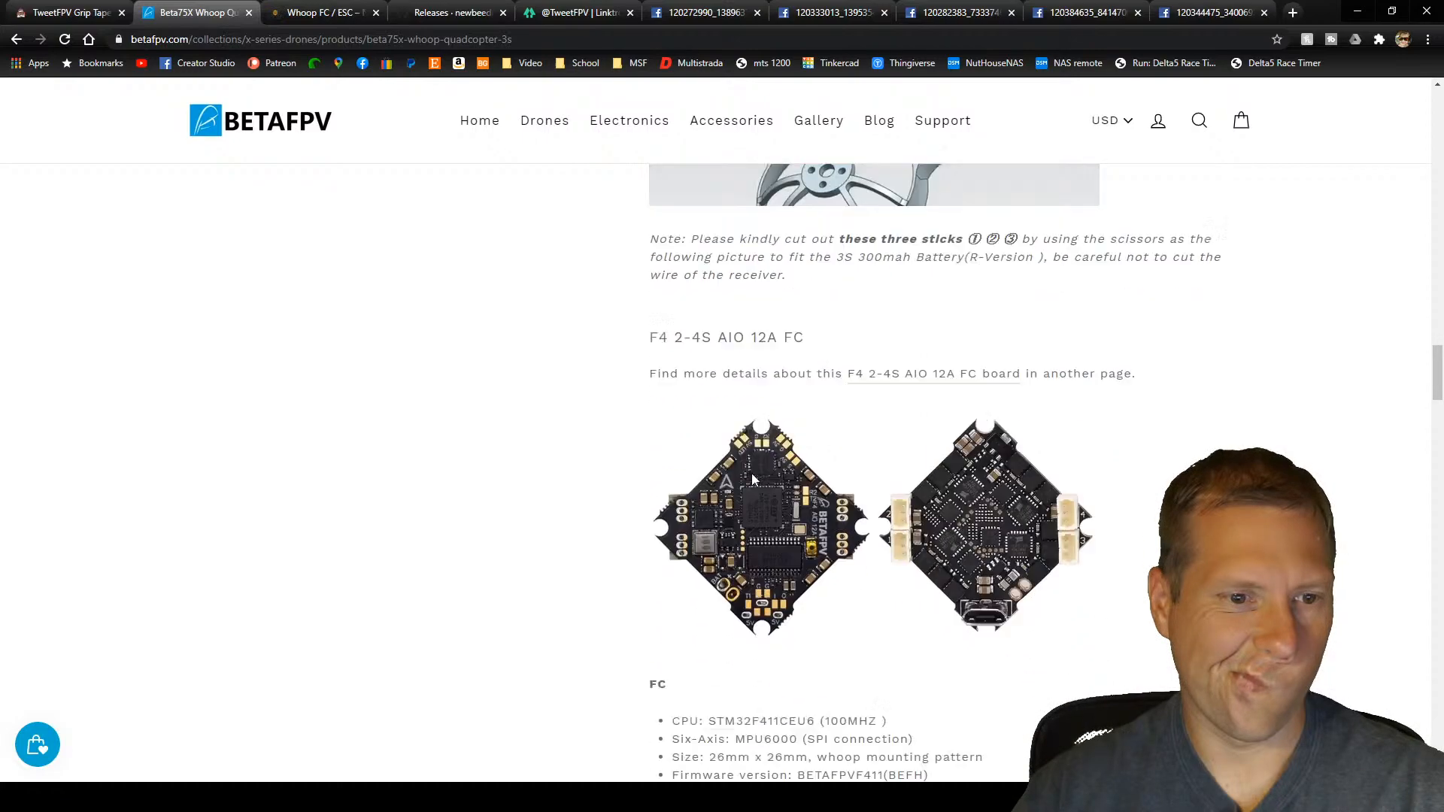
scroll(752, 476, "down", 3)
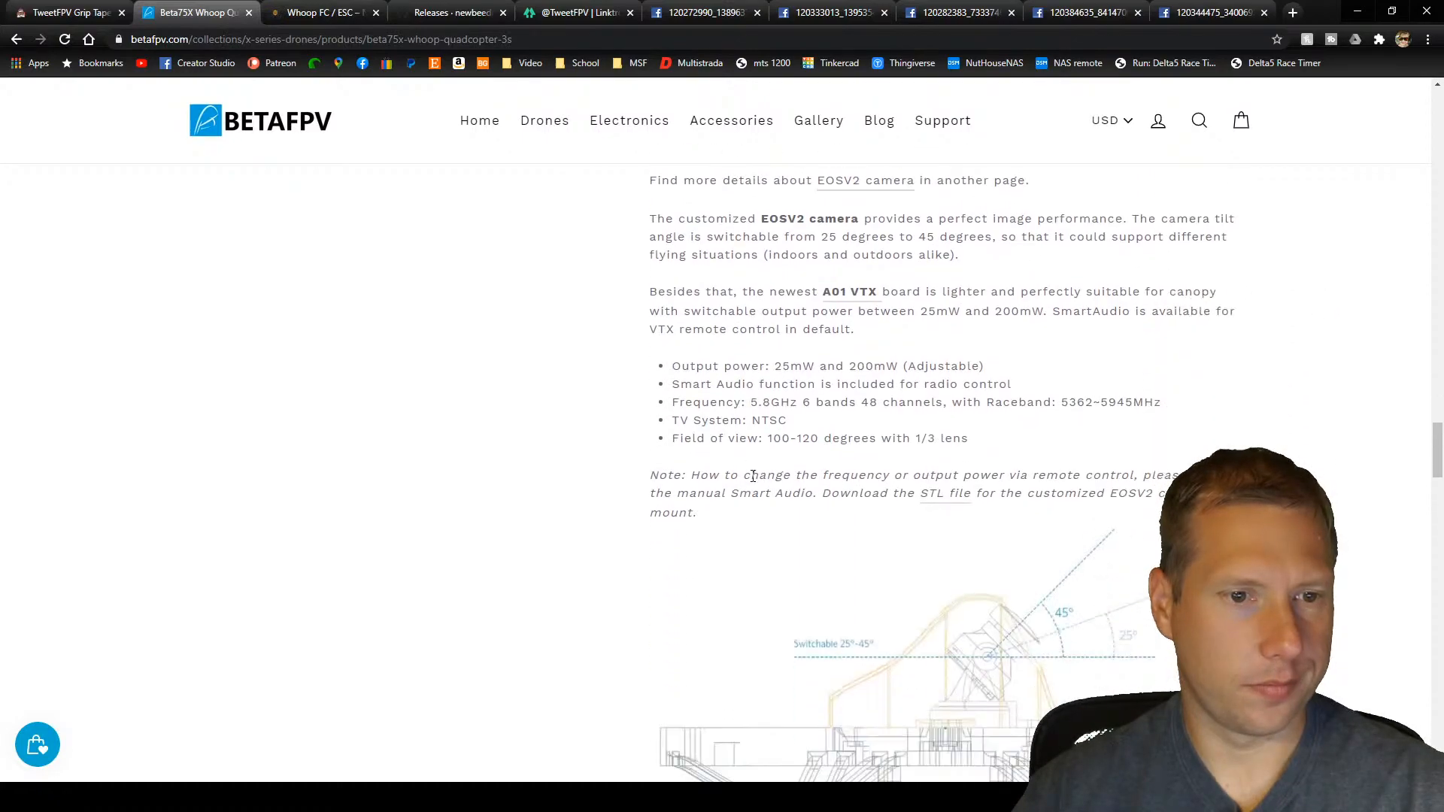
scroll(753, 476, "up", 1)
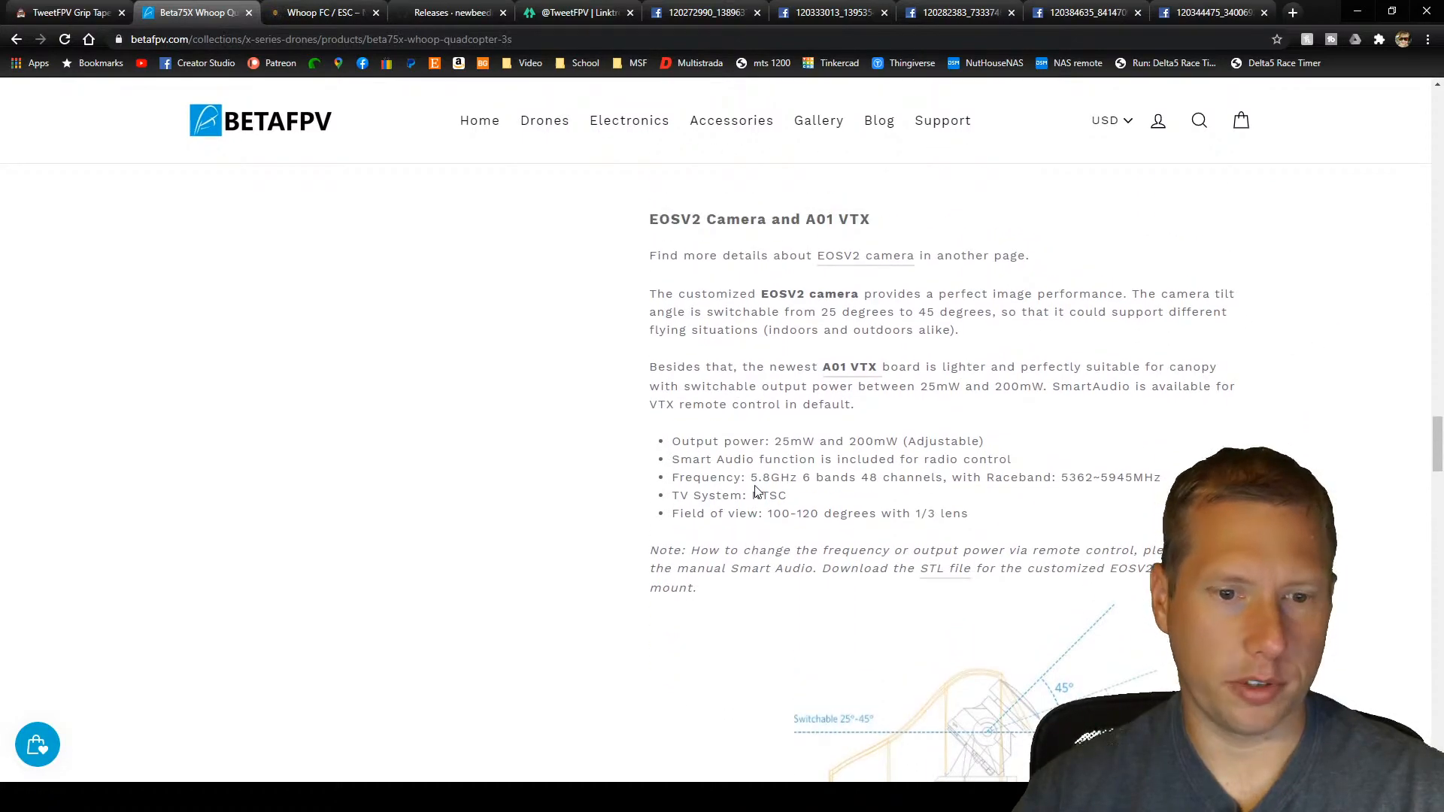
scroll(756, 490, "up", 20)
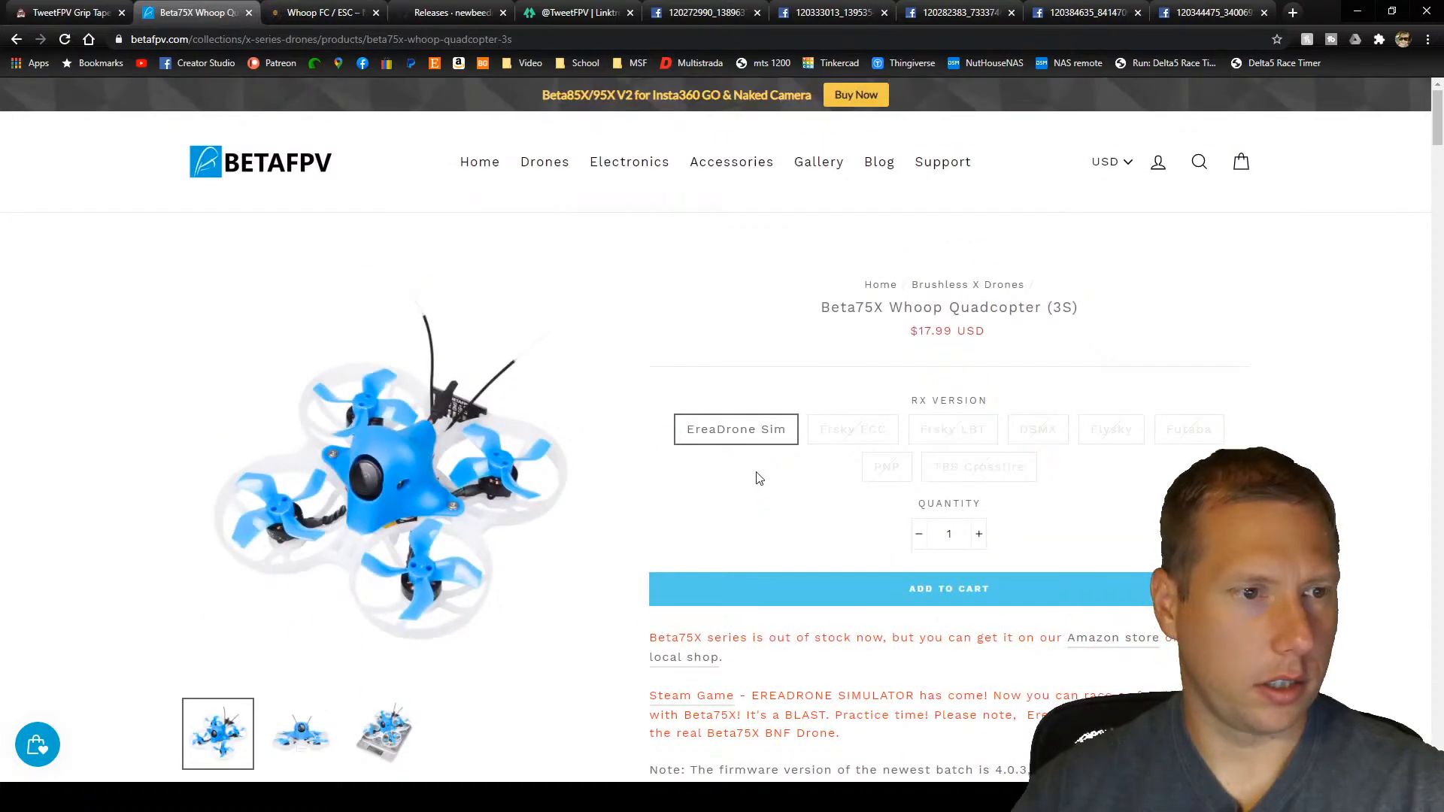
key("alt+Left")
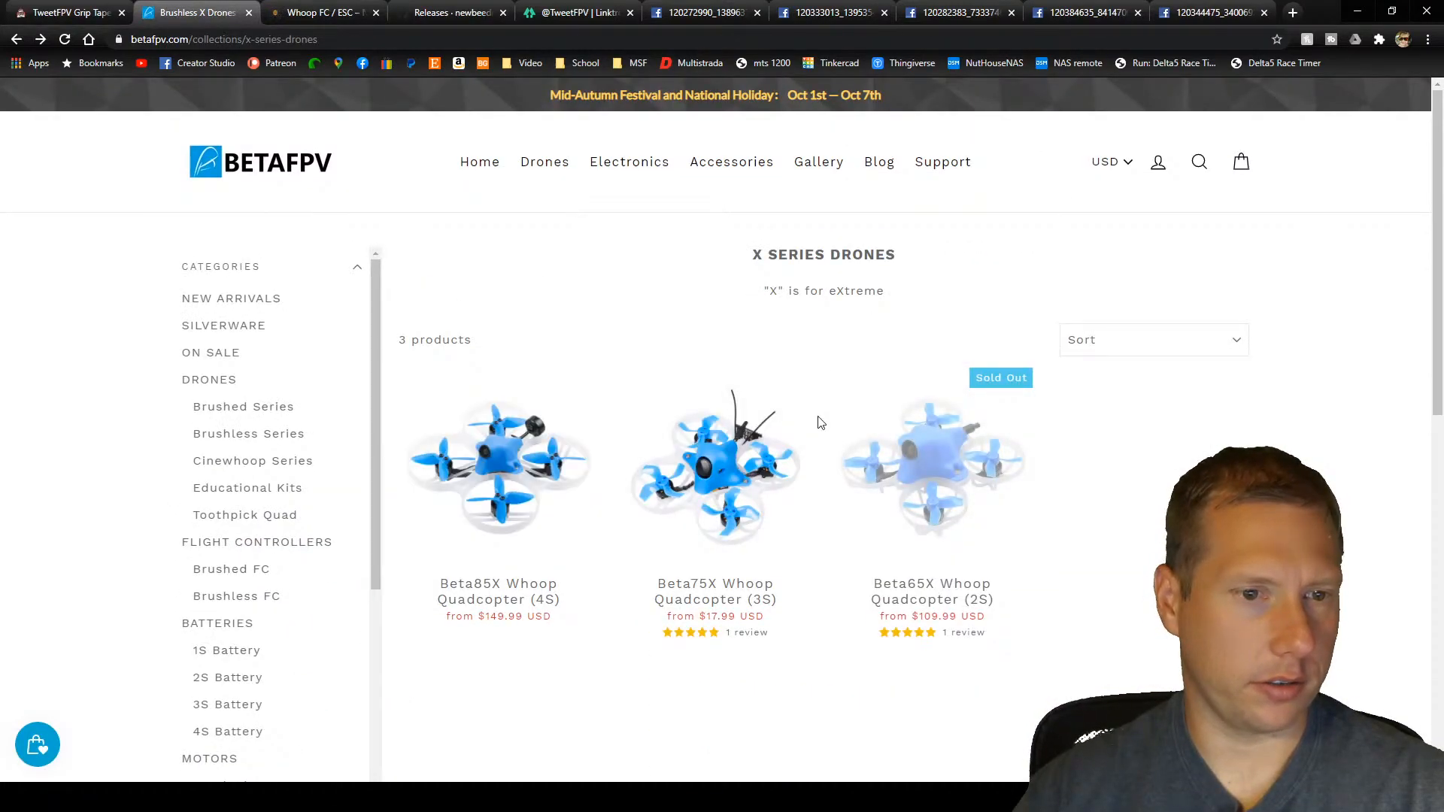
Step: Open the HD Series drones collection and go to the Beta75X HD Whoop Quadcopter (3S) product
mouse_move(533, 169)
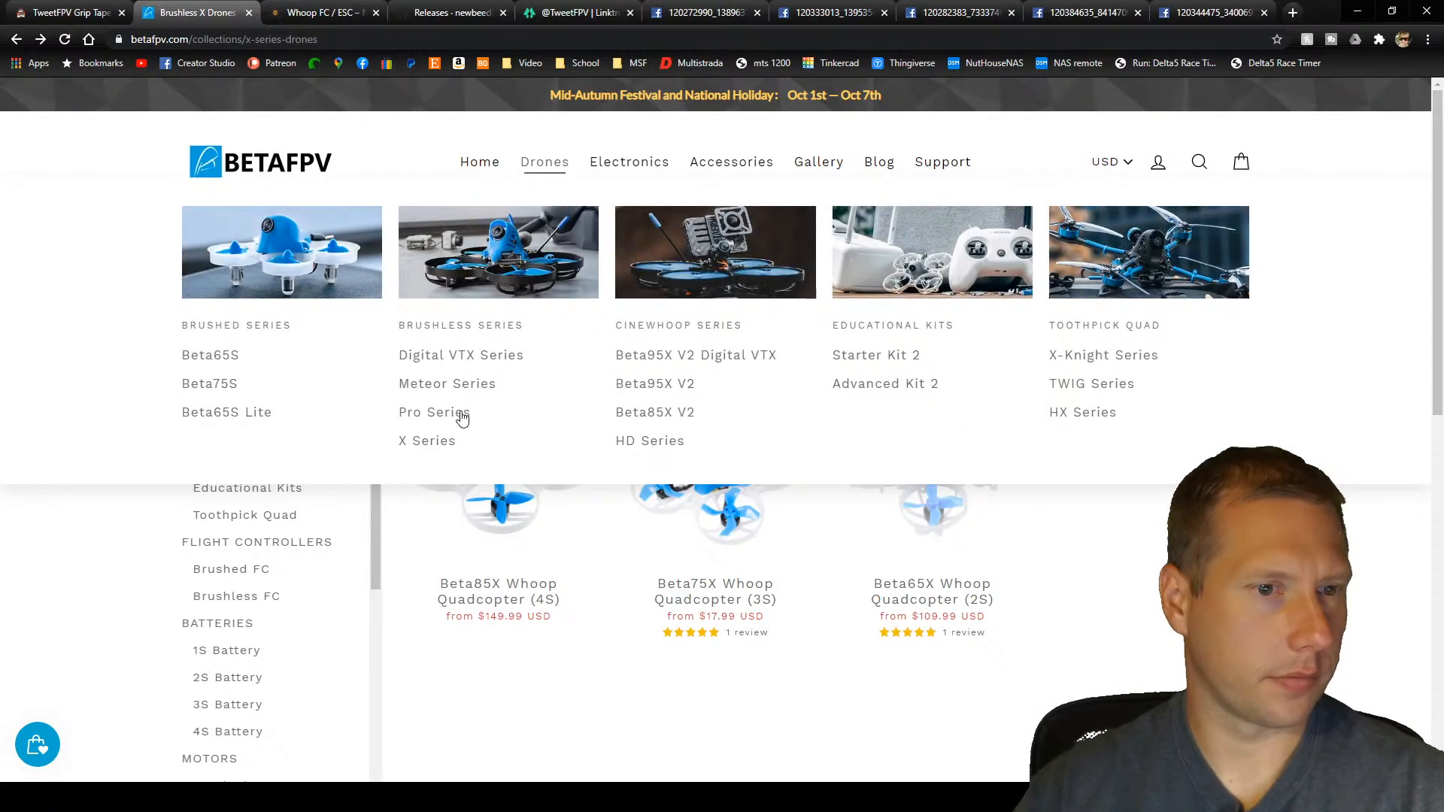
left_click(630, 444)
scroll(1109, 555, "down", 1)
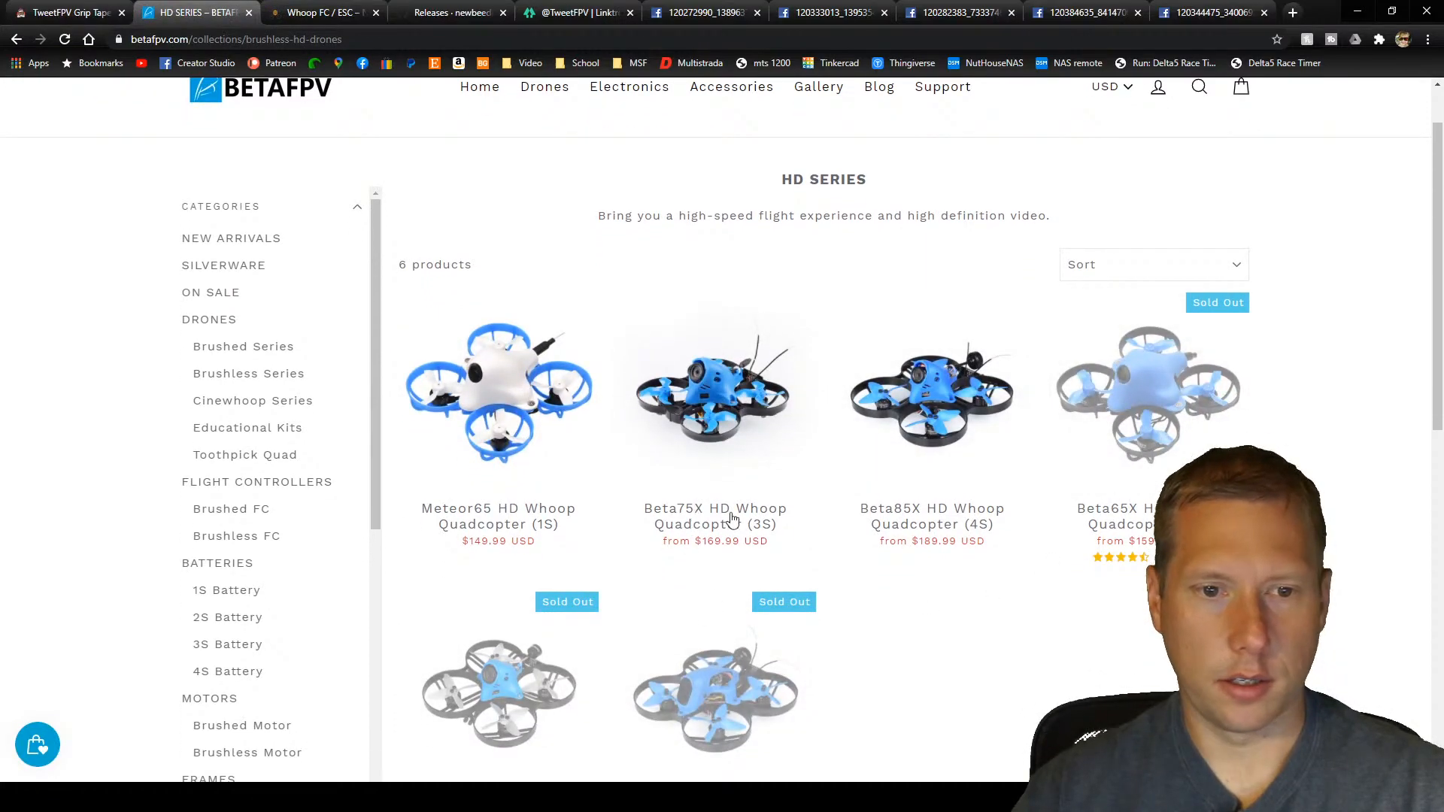
scroll(906, 581, "down", 2)
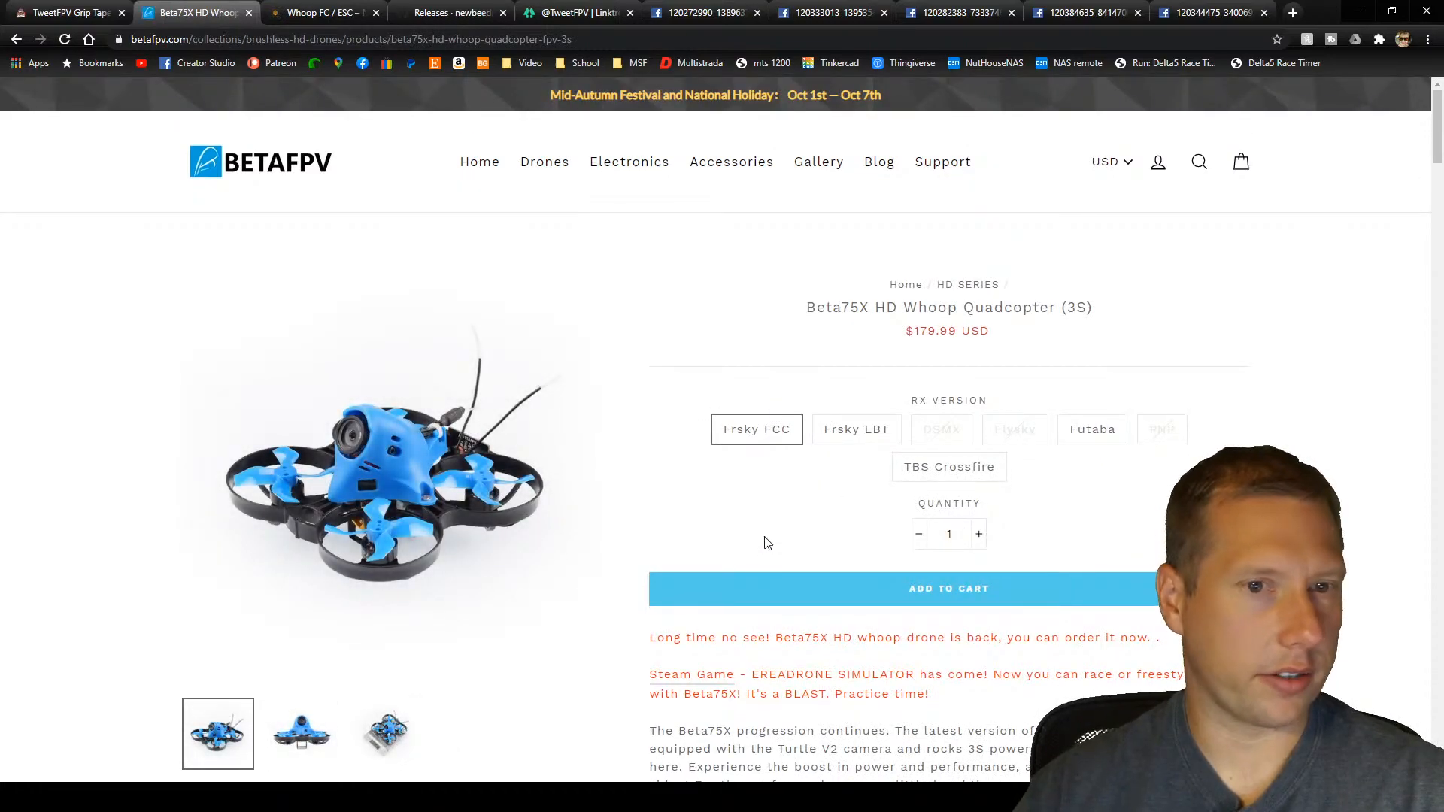
Step: Examine the Beta75X HD's receiver options, price, features, specifications and recommended battery
scroll(767, 541, "down", 3)
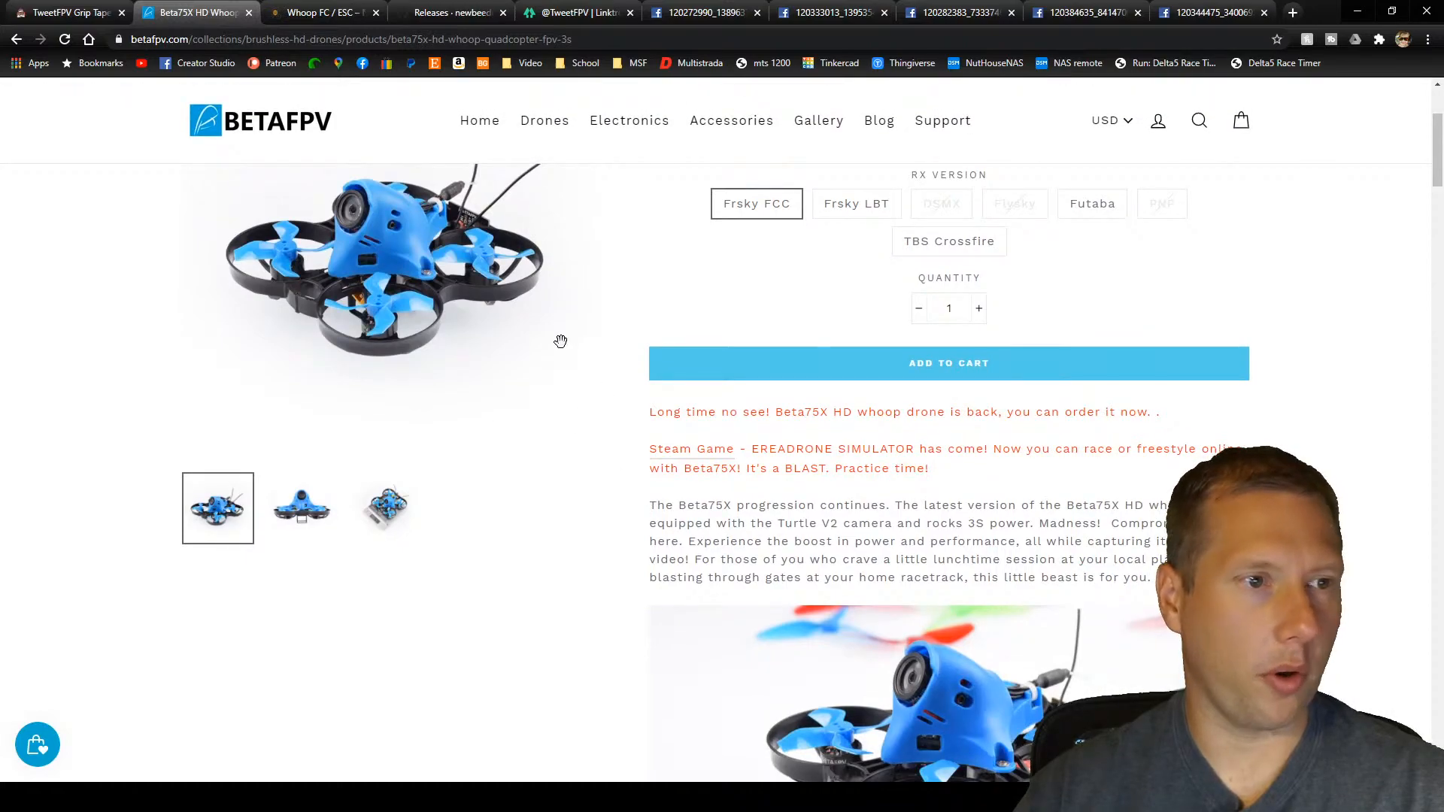
scroll(481, 346, "up", 1)
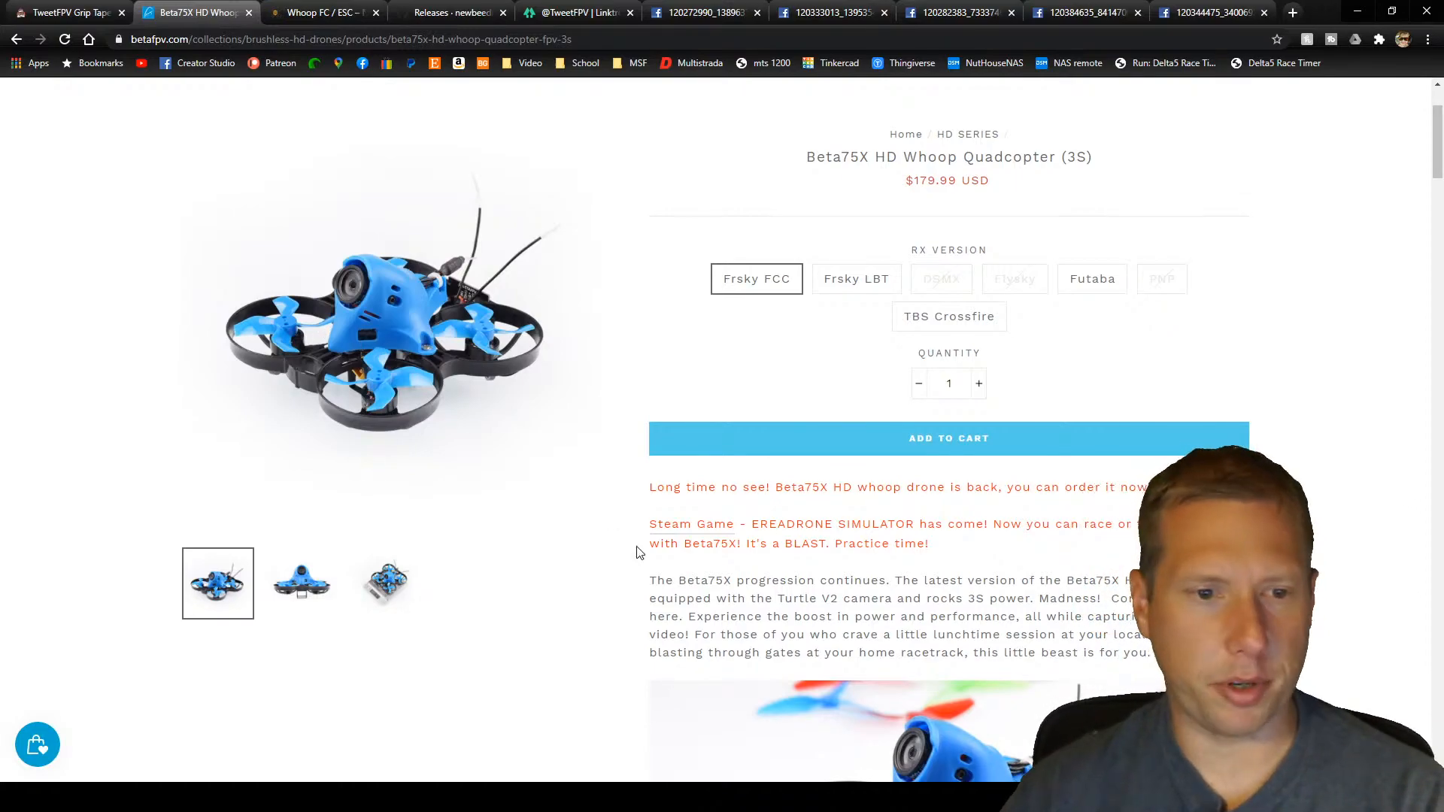
scroll(616, 558, "down", 10)
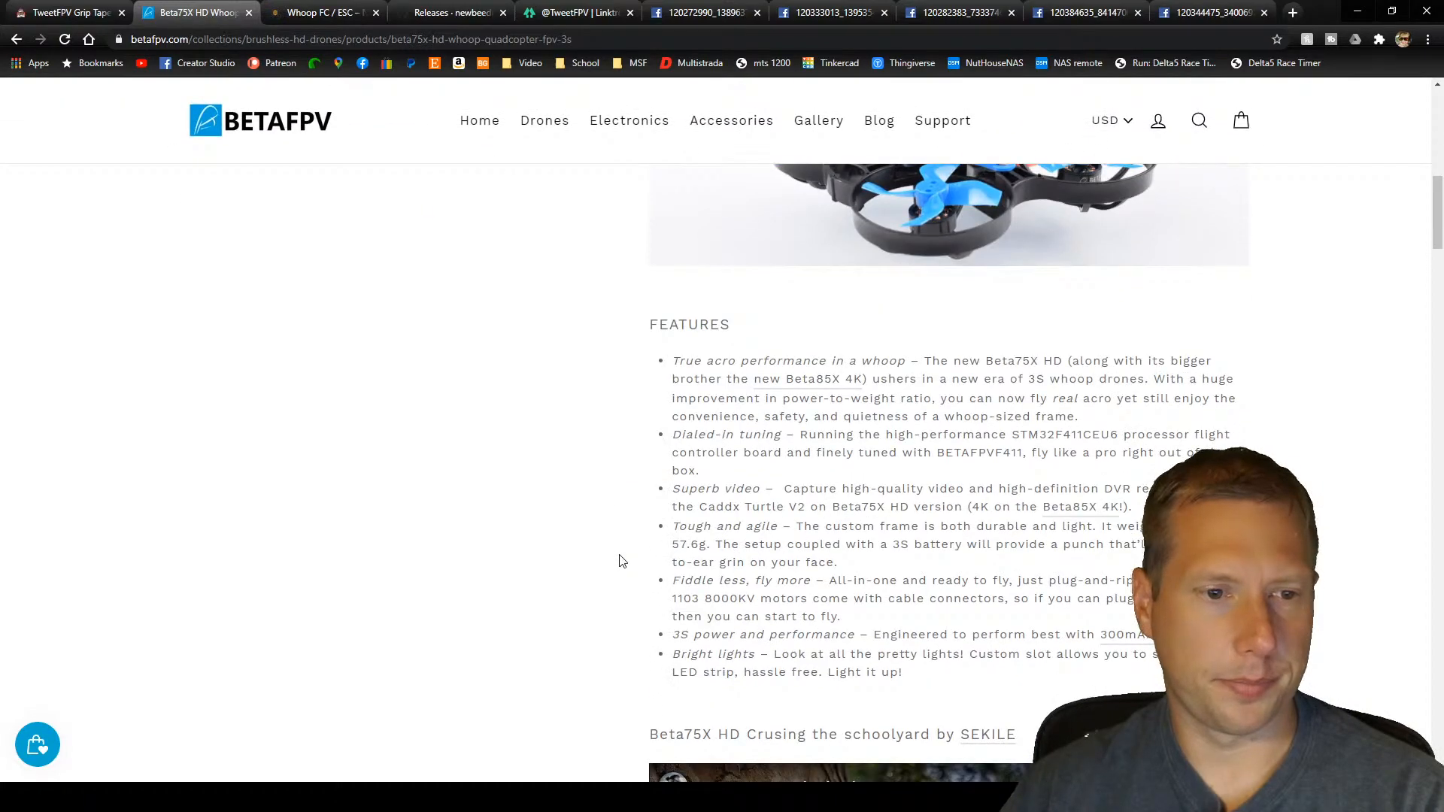
scroll(621, 561, "down", 10)
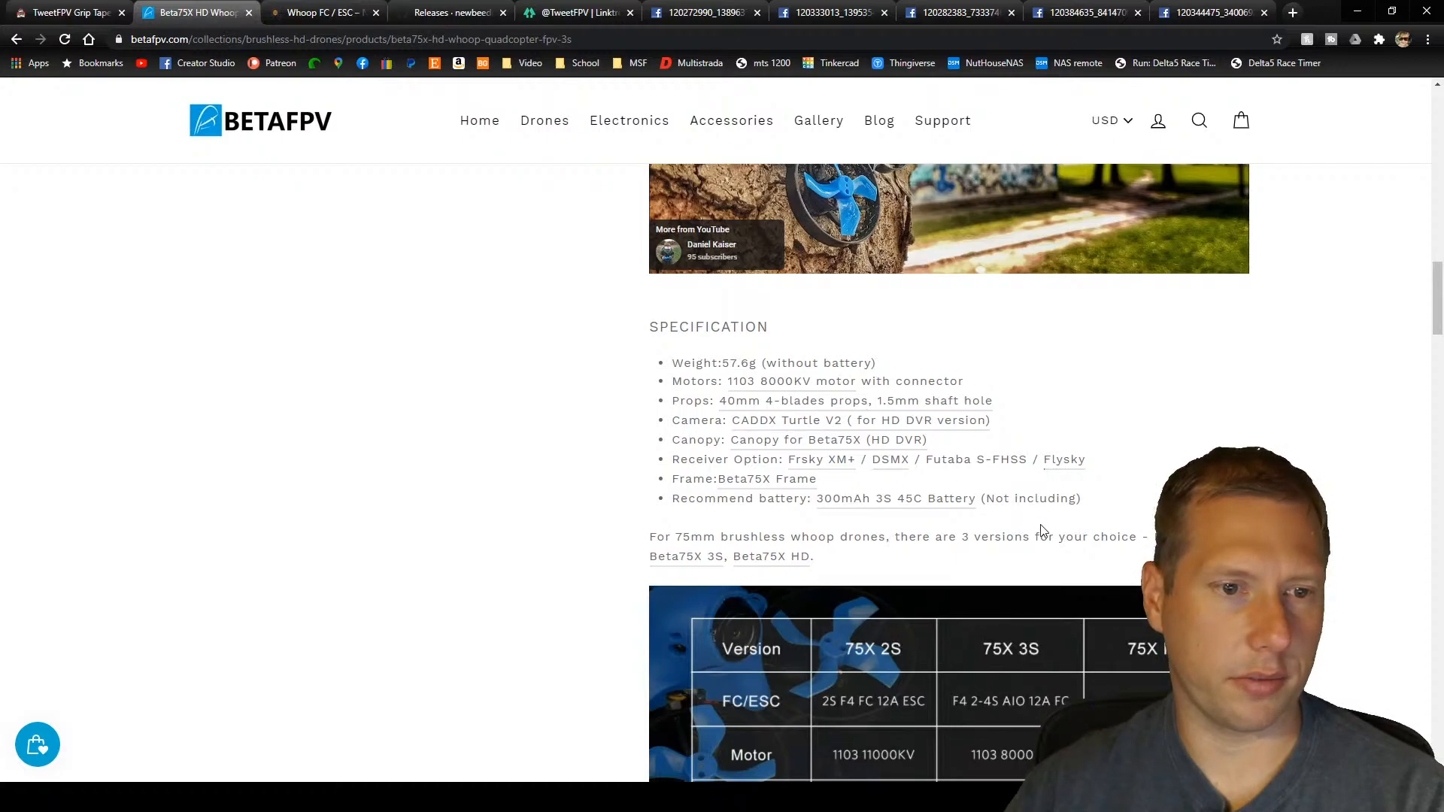
scroll(1041, 531, "up", 15)
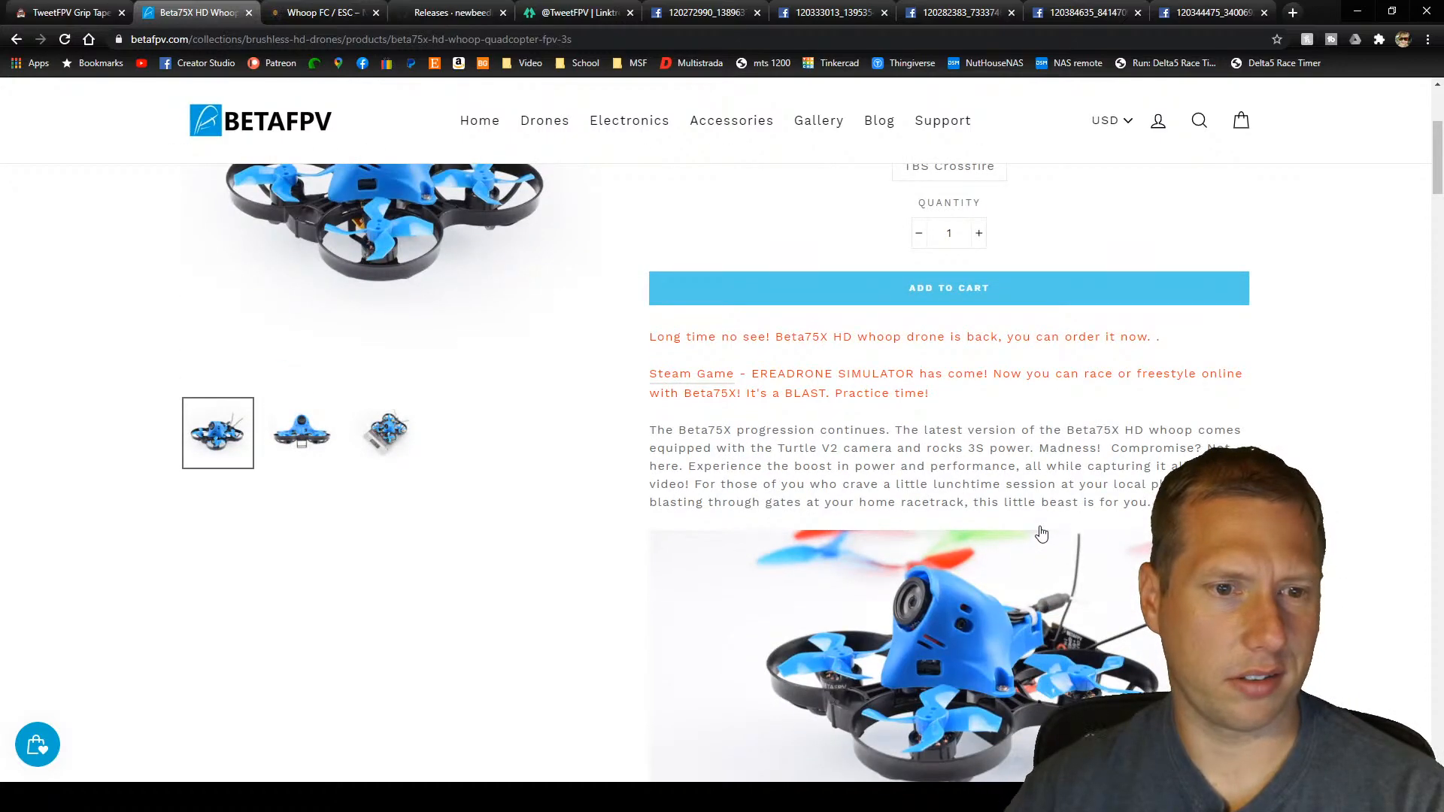
scroll(895, 491, "down", 15)
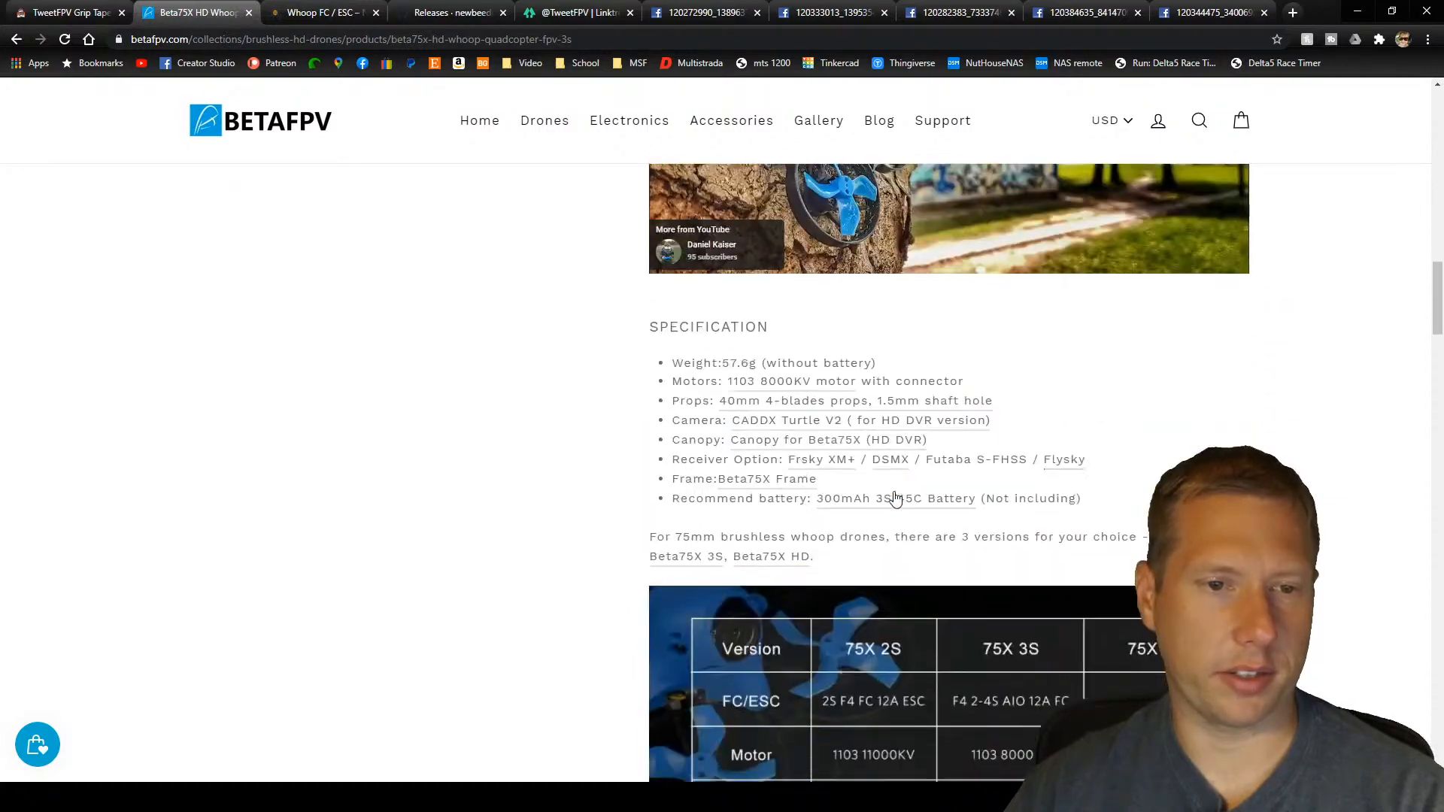
scroll(890, 482, "up", 3)
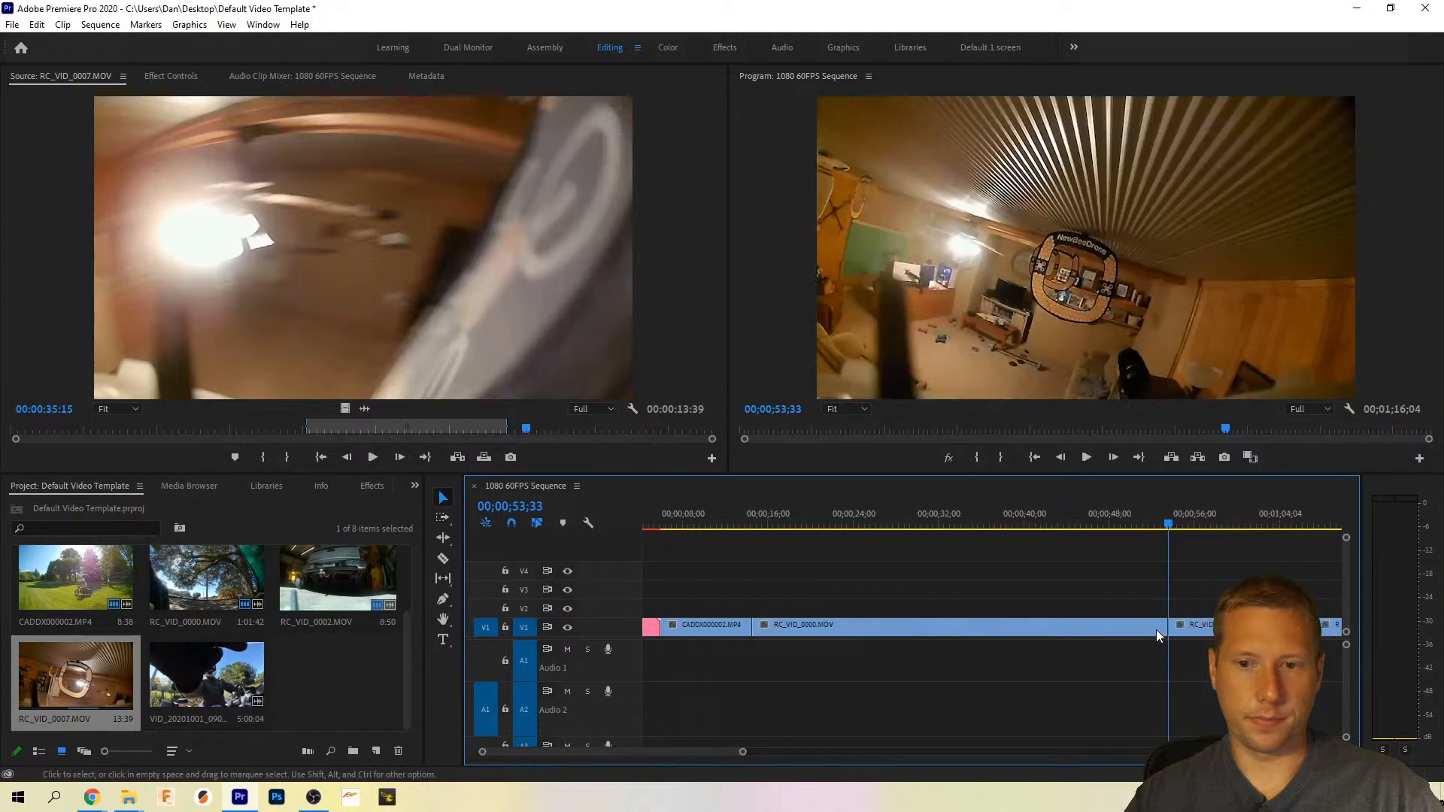
Step: Switch to Premiere Pro and insert the Into logo/Logo motion2 clip at the end of the sequence, after RC_VID_0002.MOV
scroll(1152, 630, "down", 5)
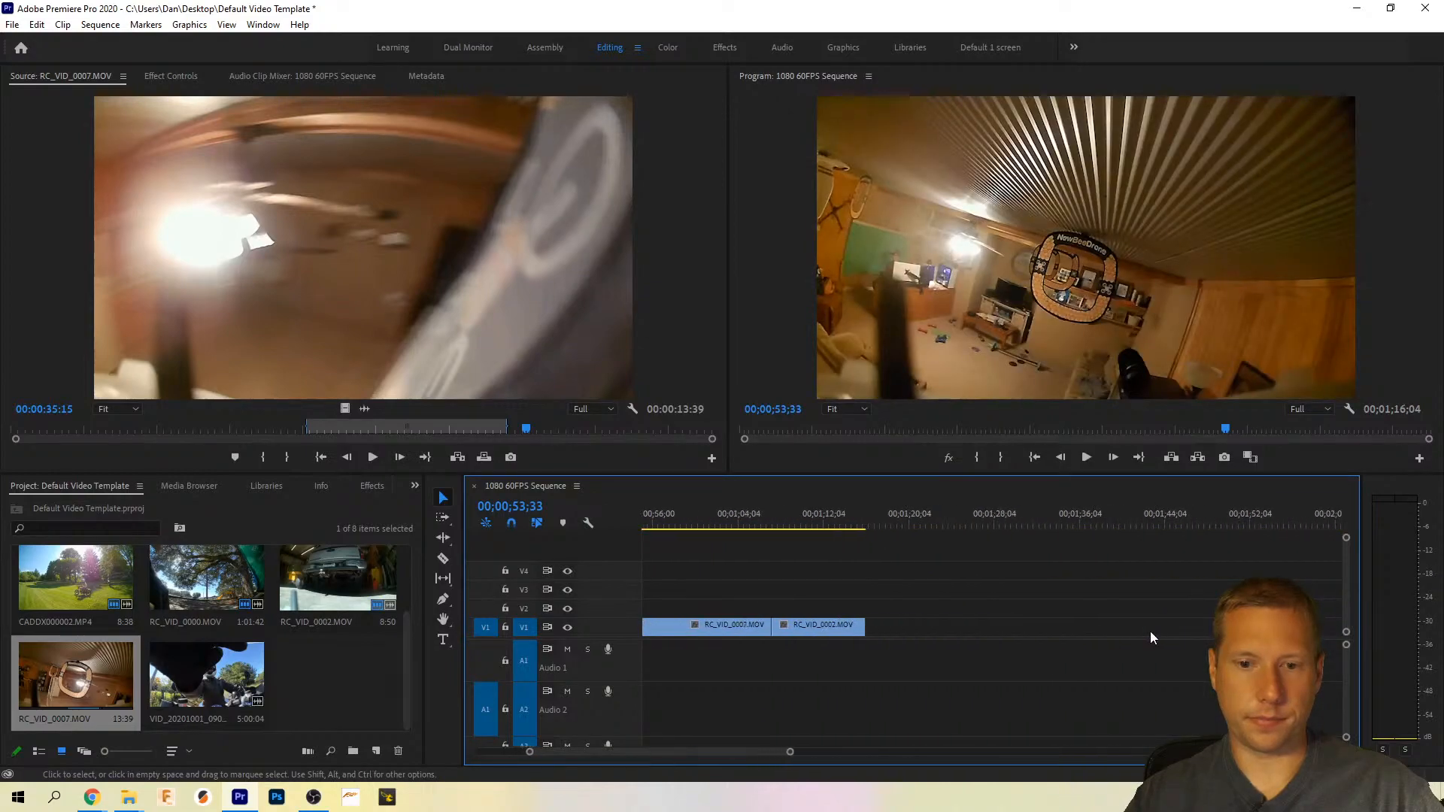
scroll(1148, 636, "up", 6)
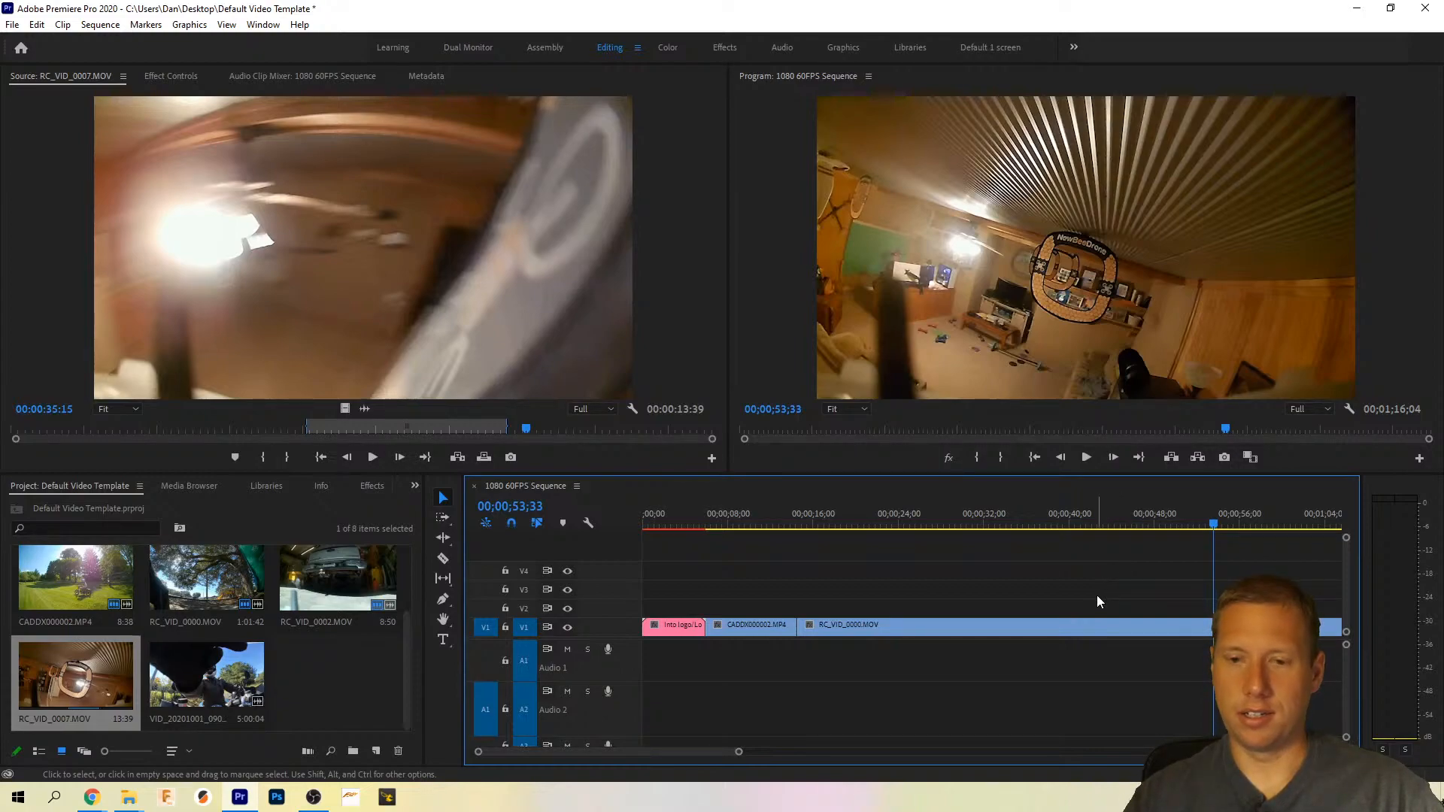
scroll(1060, 603, "right", 5)
scroll(1067, 605, "left", 3)
scroll(1073, 614, "right", 8)
scroll(1073, 614, "left", 3)
scroll(1000, 617, "left", 3)
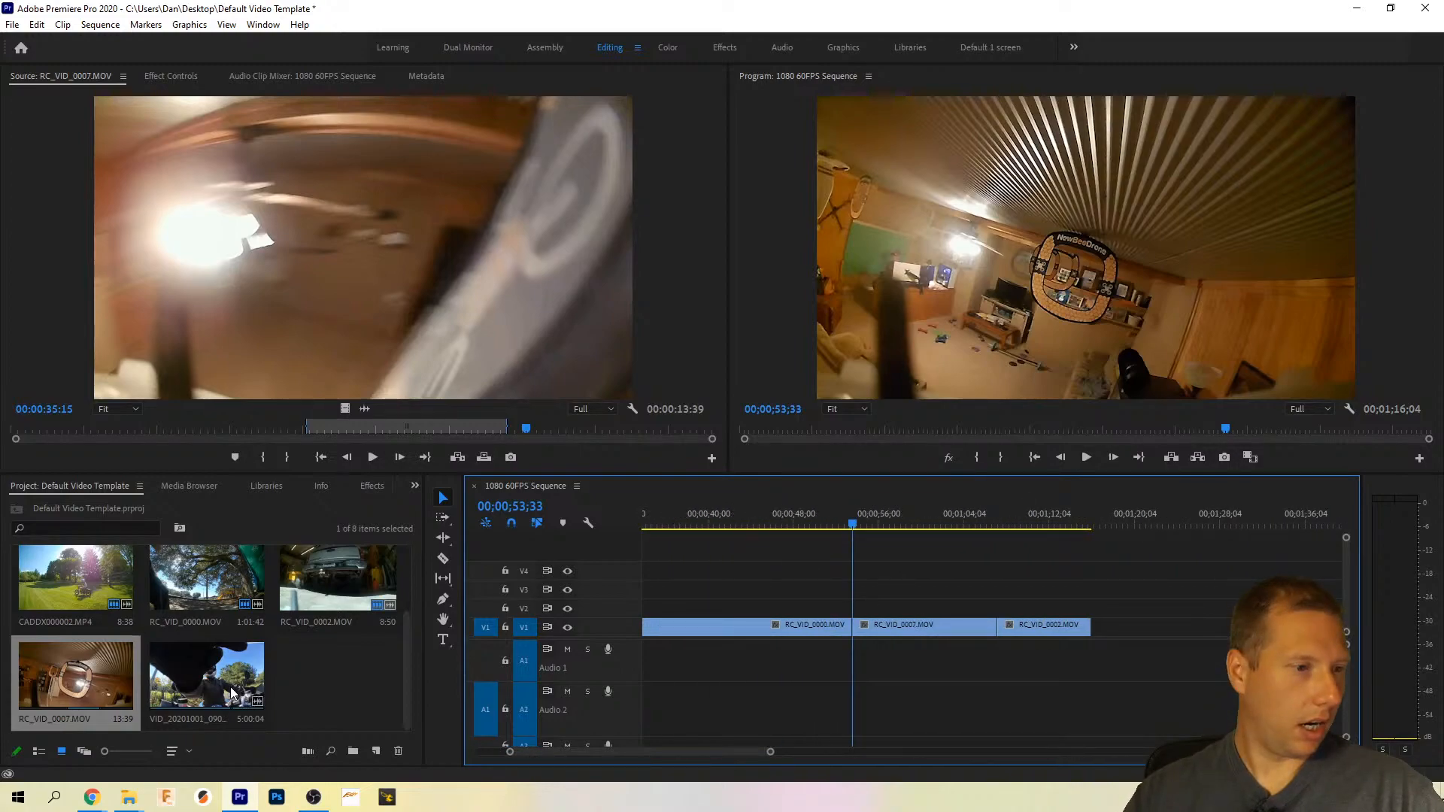
key("Down")
key("Down")
scroll(188, 611, "up", 2)
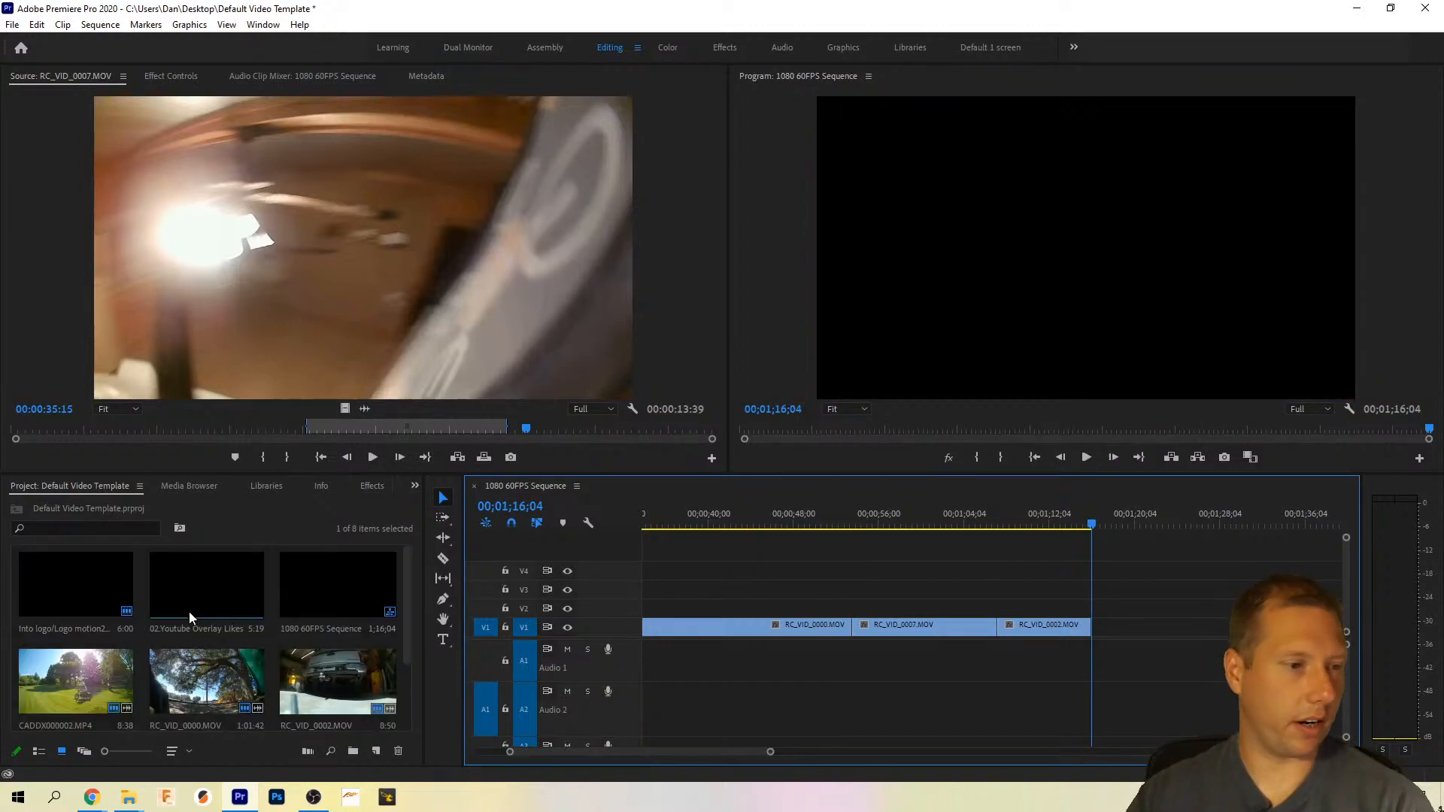
double_click(69, 576)
left_click(448, 458)
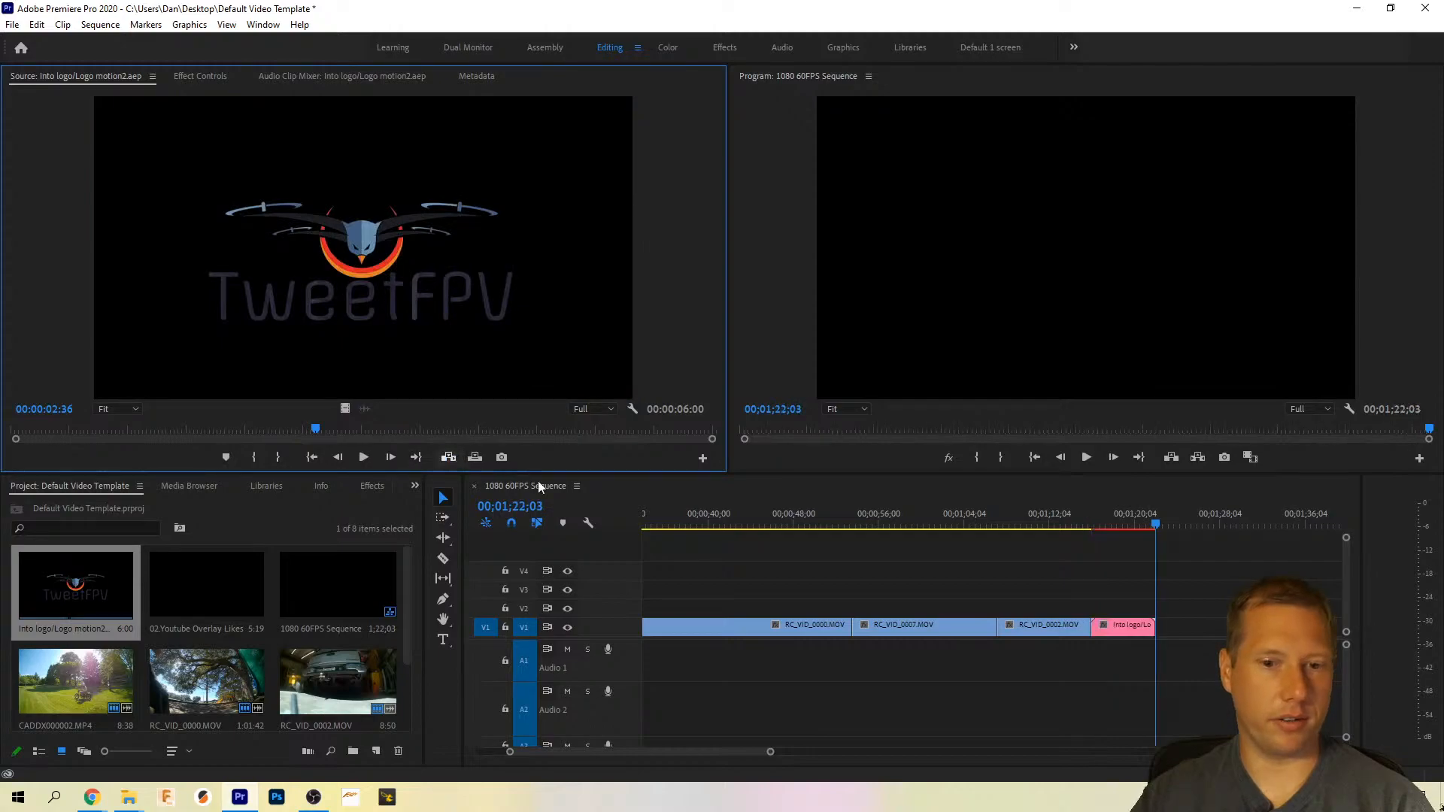
Step: Scrub through the end of RC_VID_0007.MOV up to its cut with RC_VID_0002.MOV to review the footage
left_click(1079, 527)
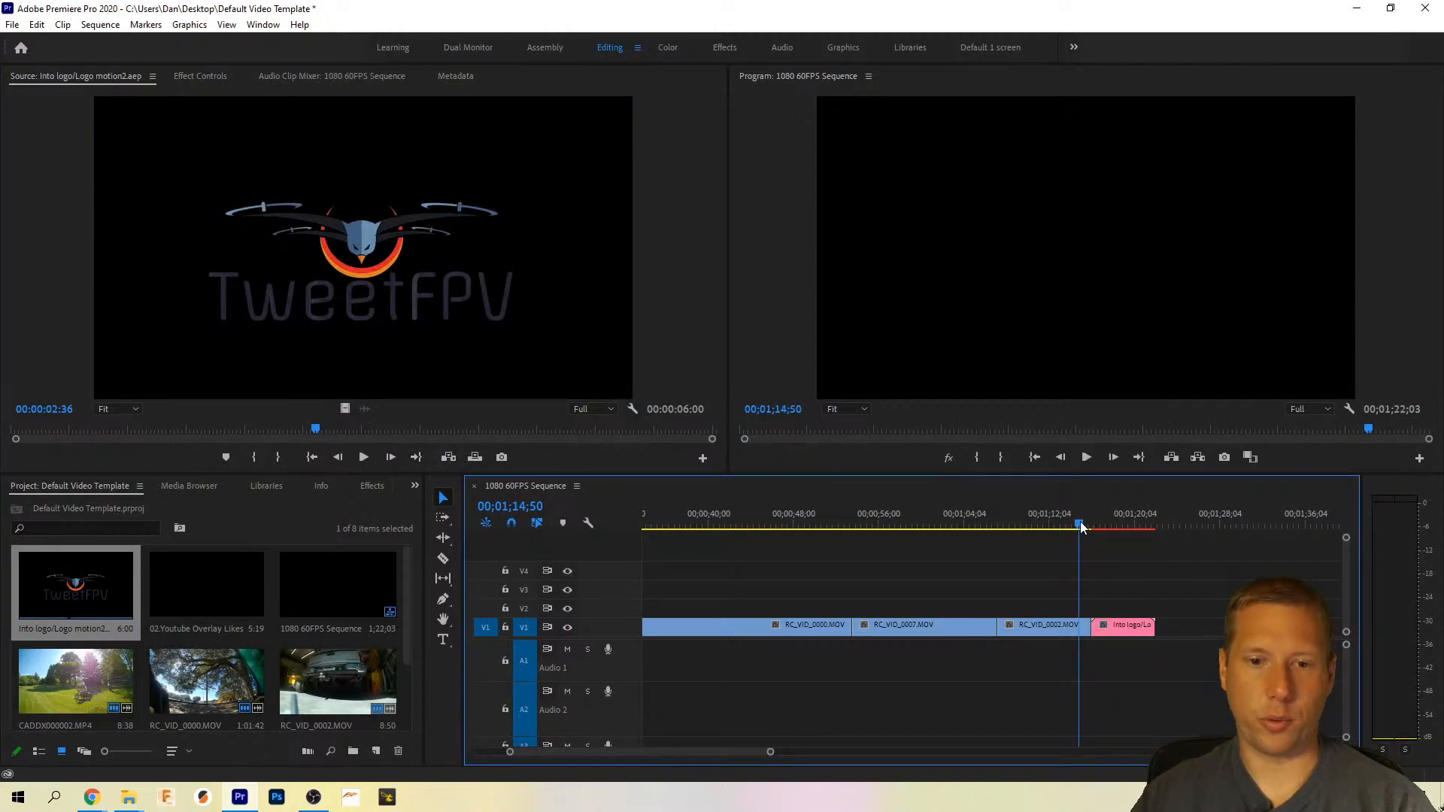
left_click_drag(979, 519, 998, 518)
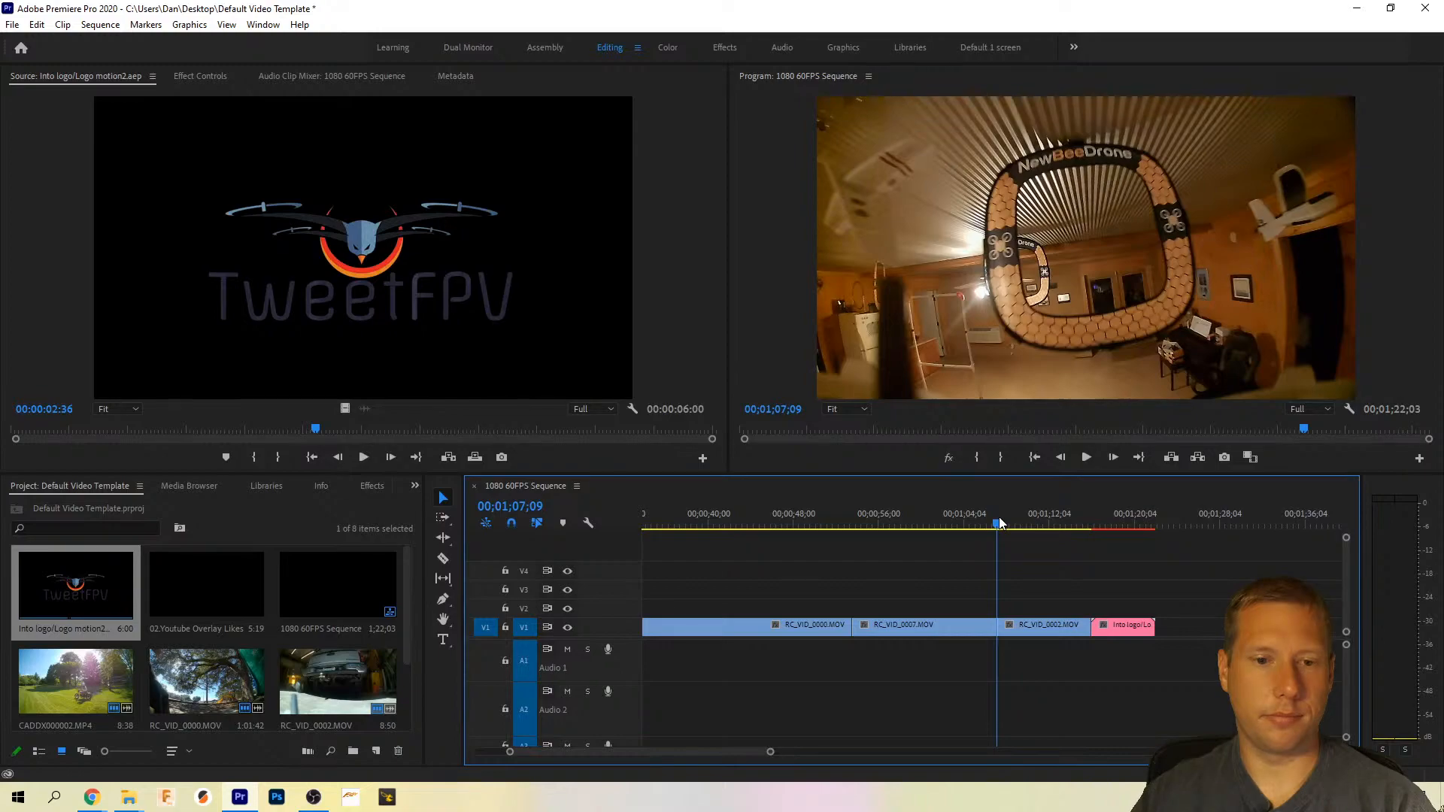
left_click_drag(998, 518, 983, 524)
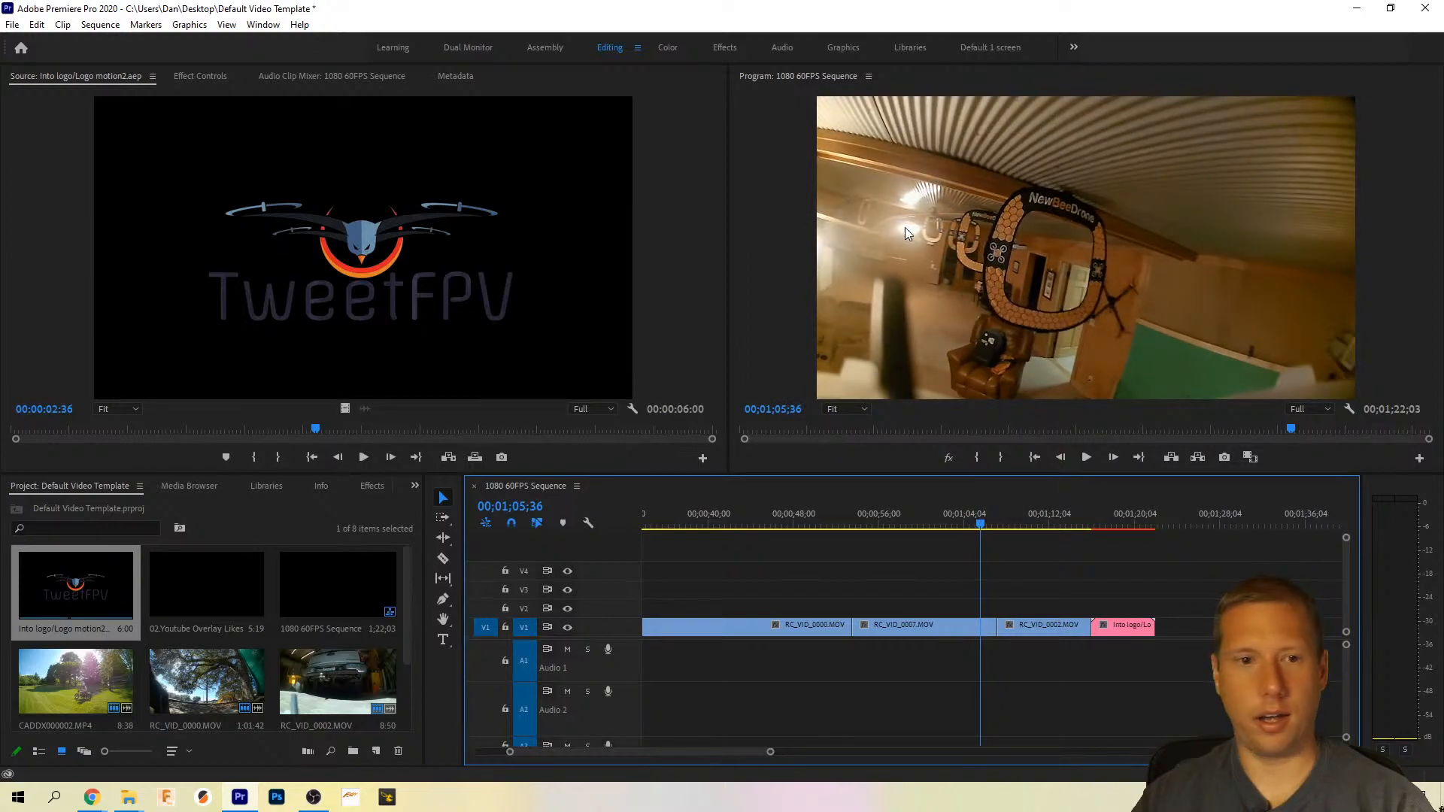
left_click(929, 236)
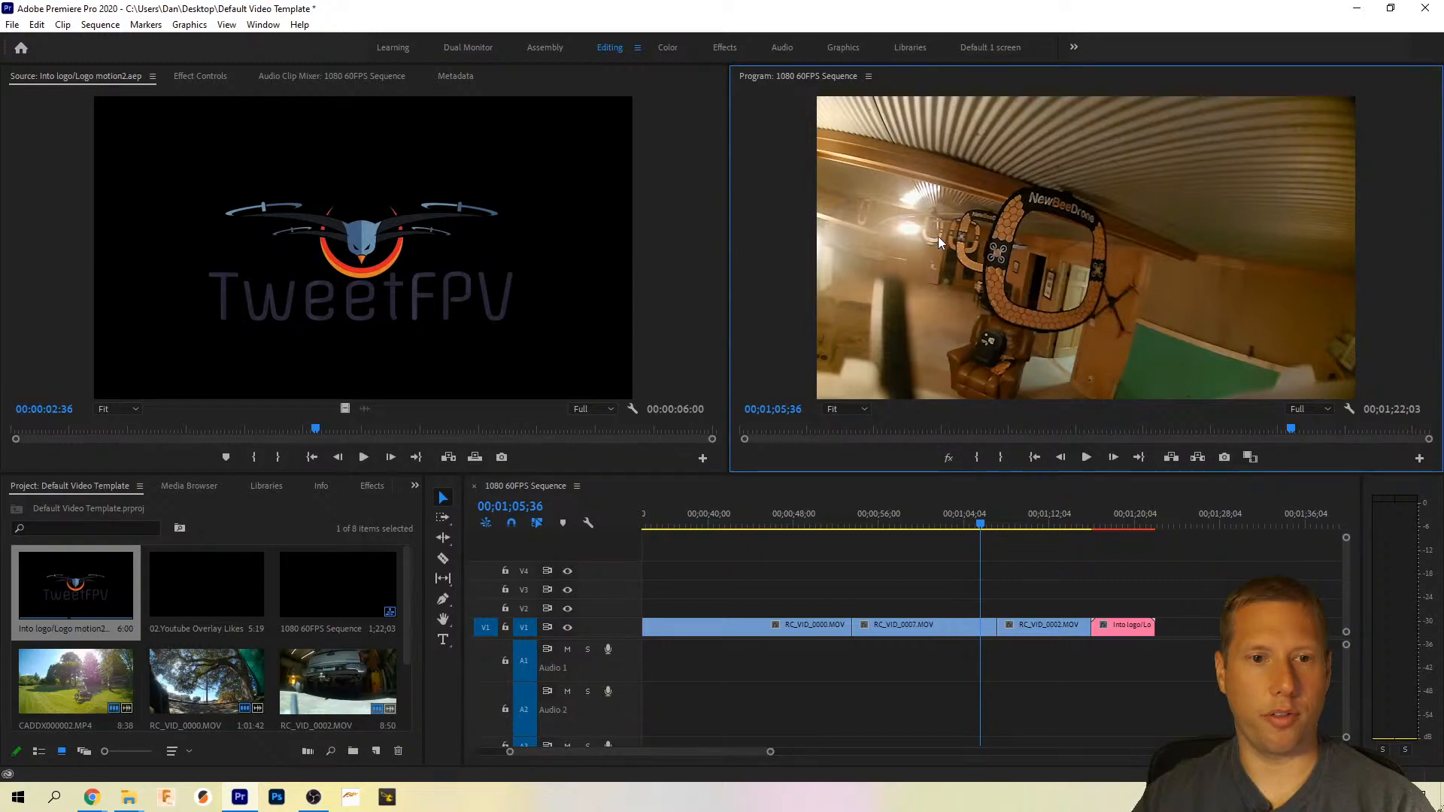
left_click_drag(984, 524, 994, 525)
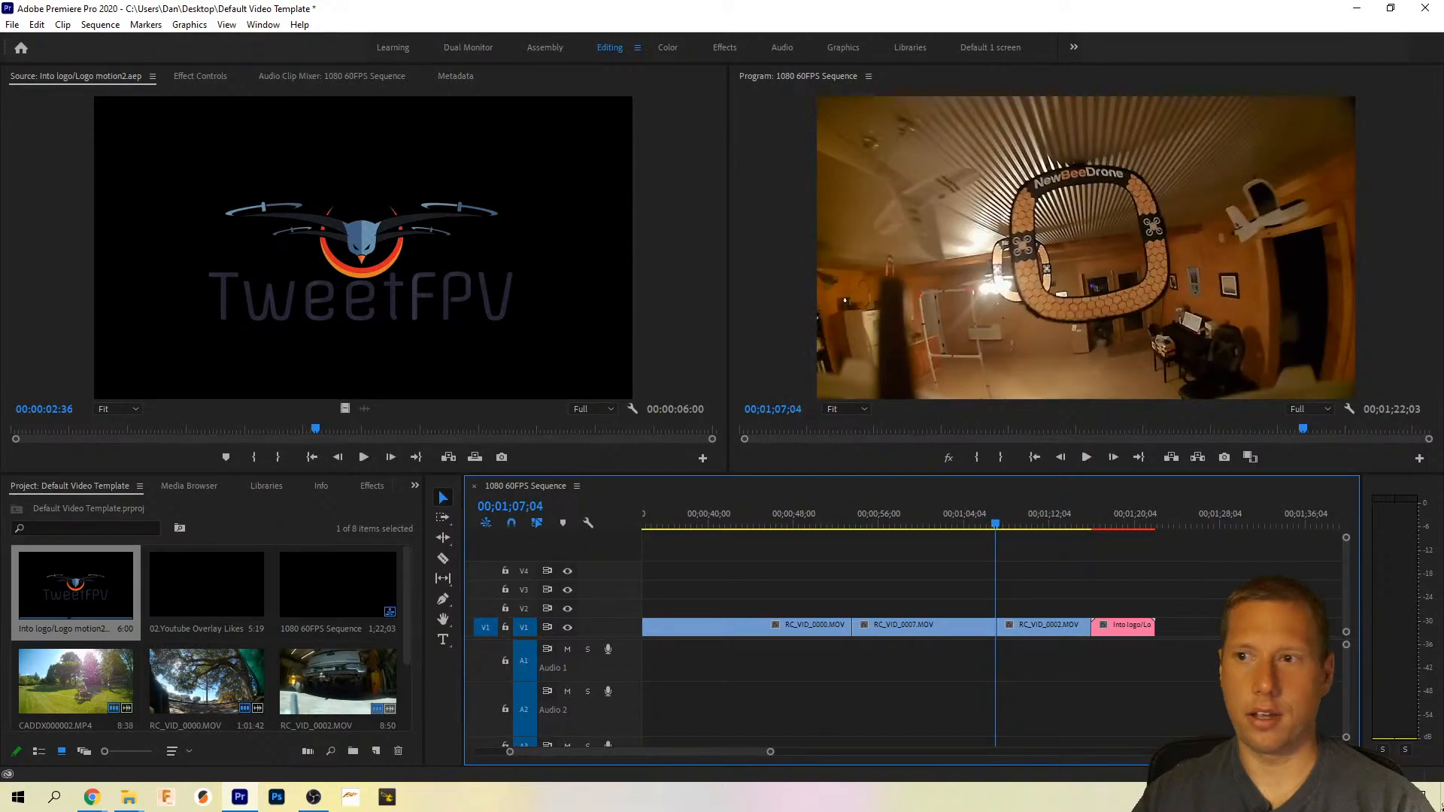
Step: Switch to the Effects workspace and apply the Iris Round video transition at the cut between RC_VID_0007.MOV and RC_VID_0002.MOV
left_click(725, 49)
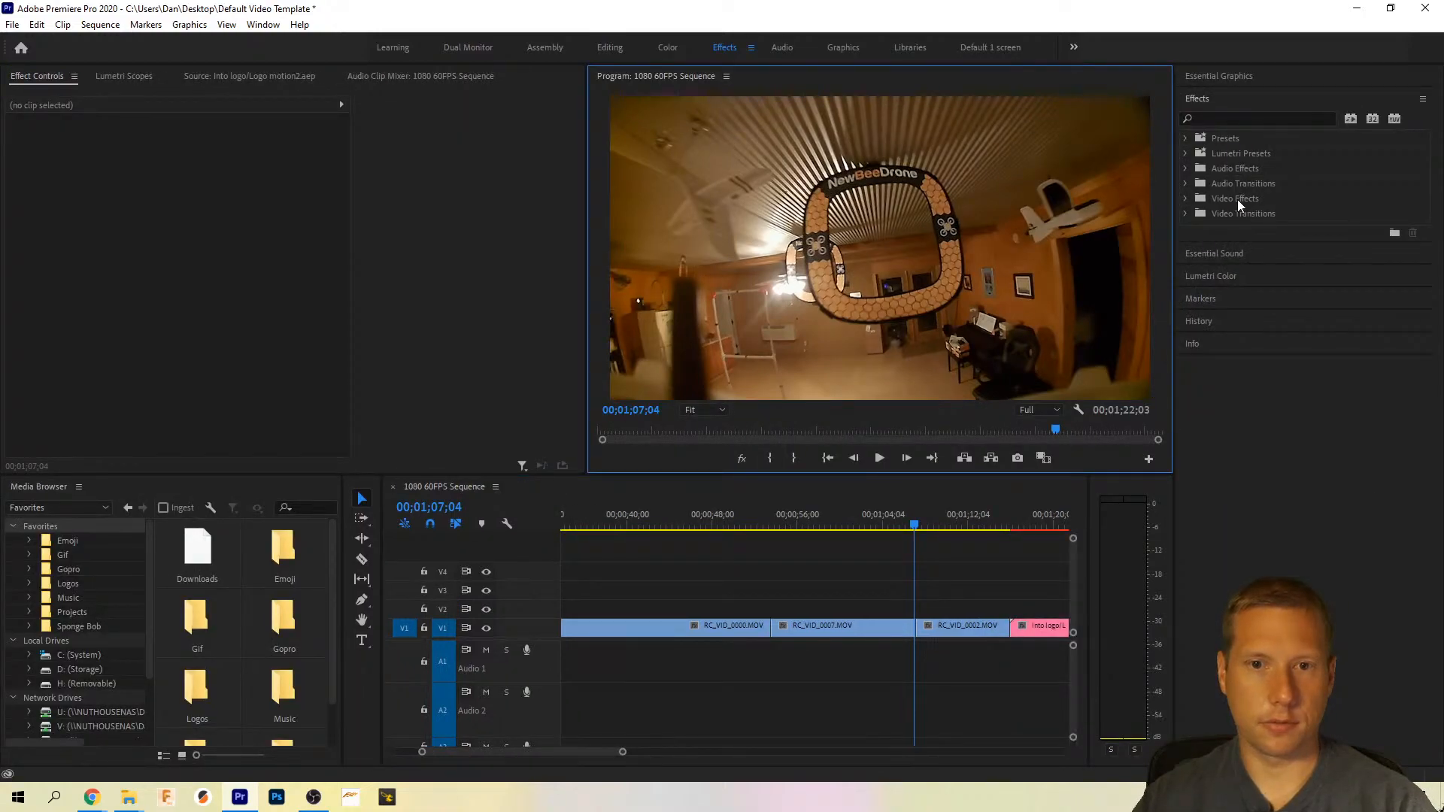
left_click(1186, 198)
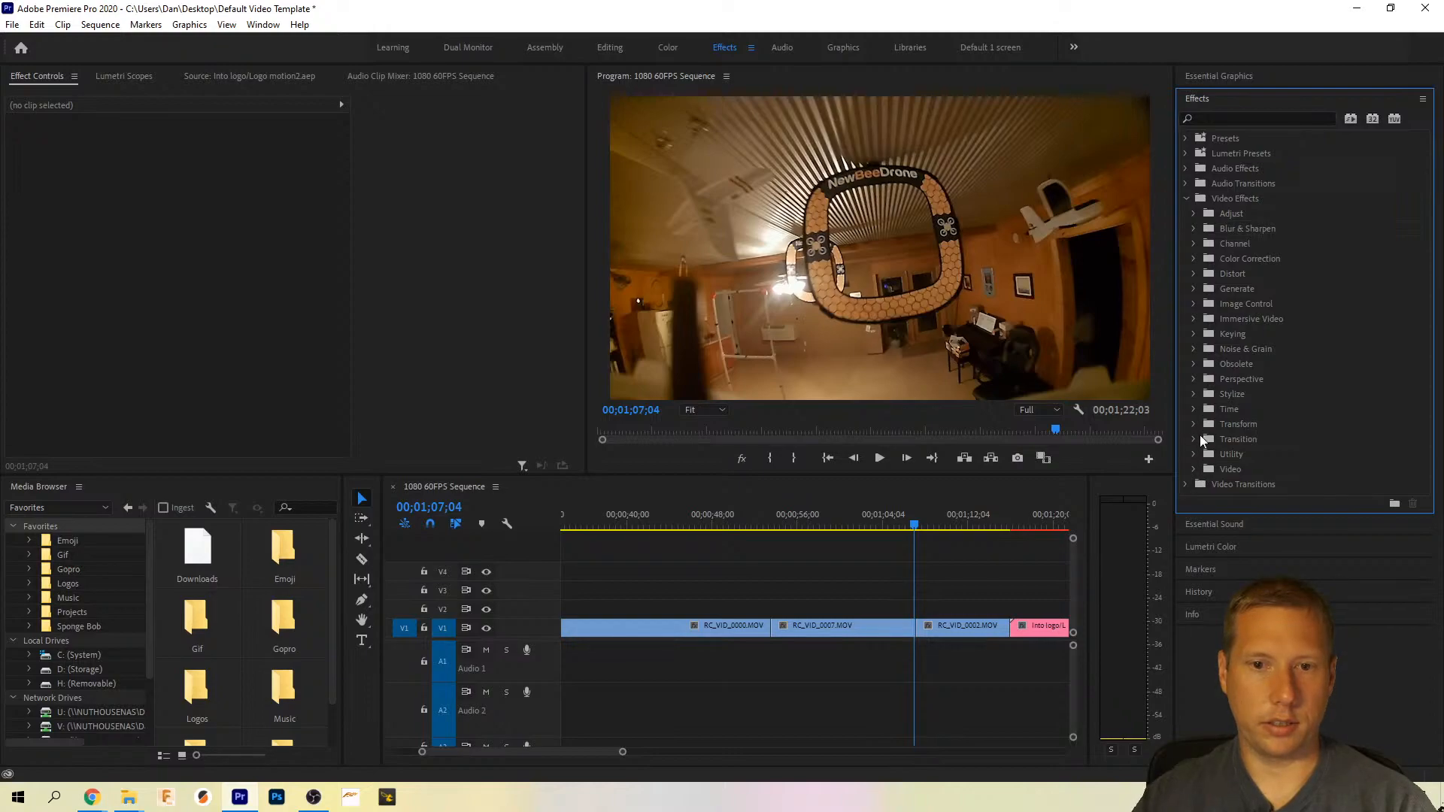
left_click(1187, 198)
left_click(1187, 183)
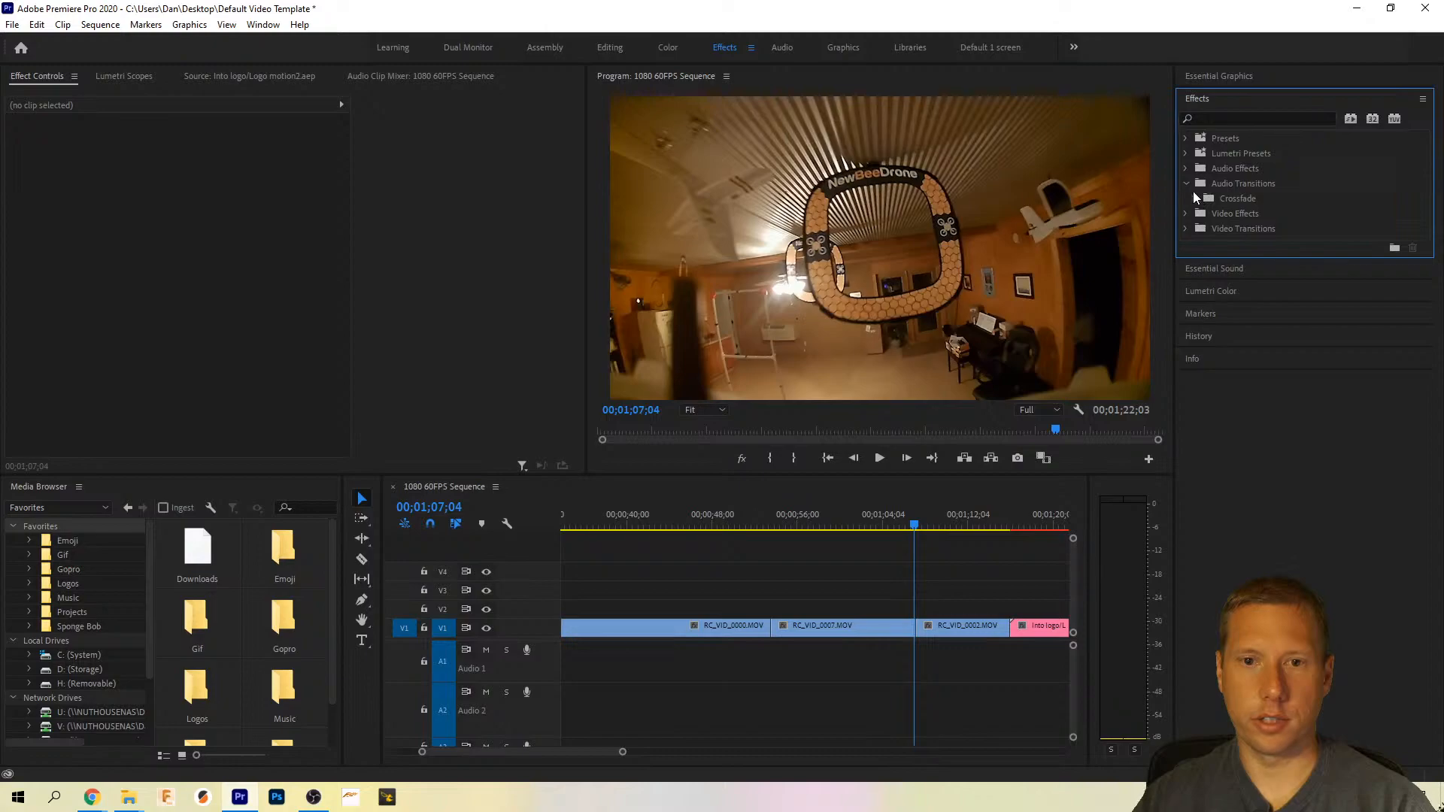
left_click(1188, 186)
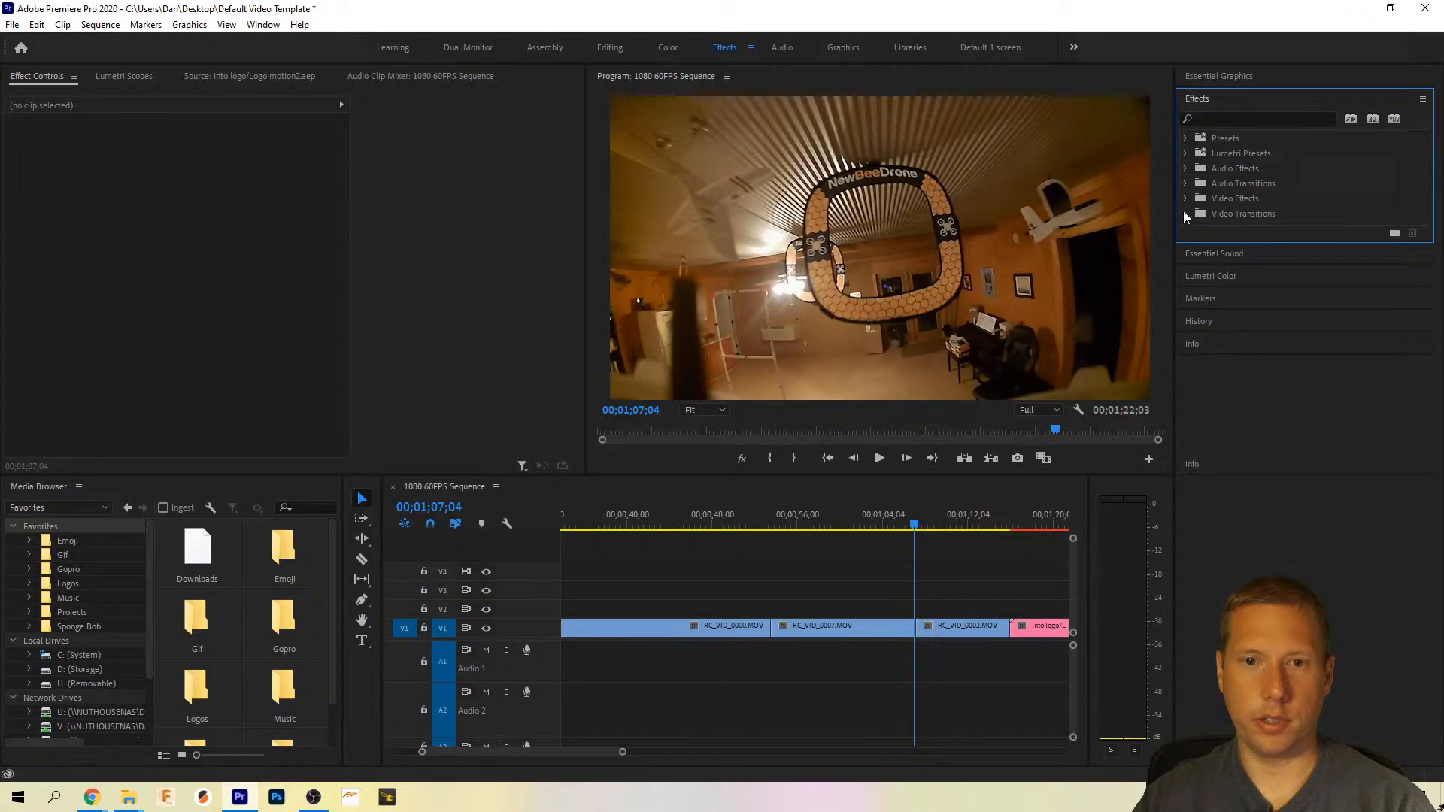
left_click(1185, 213)
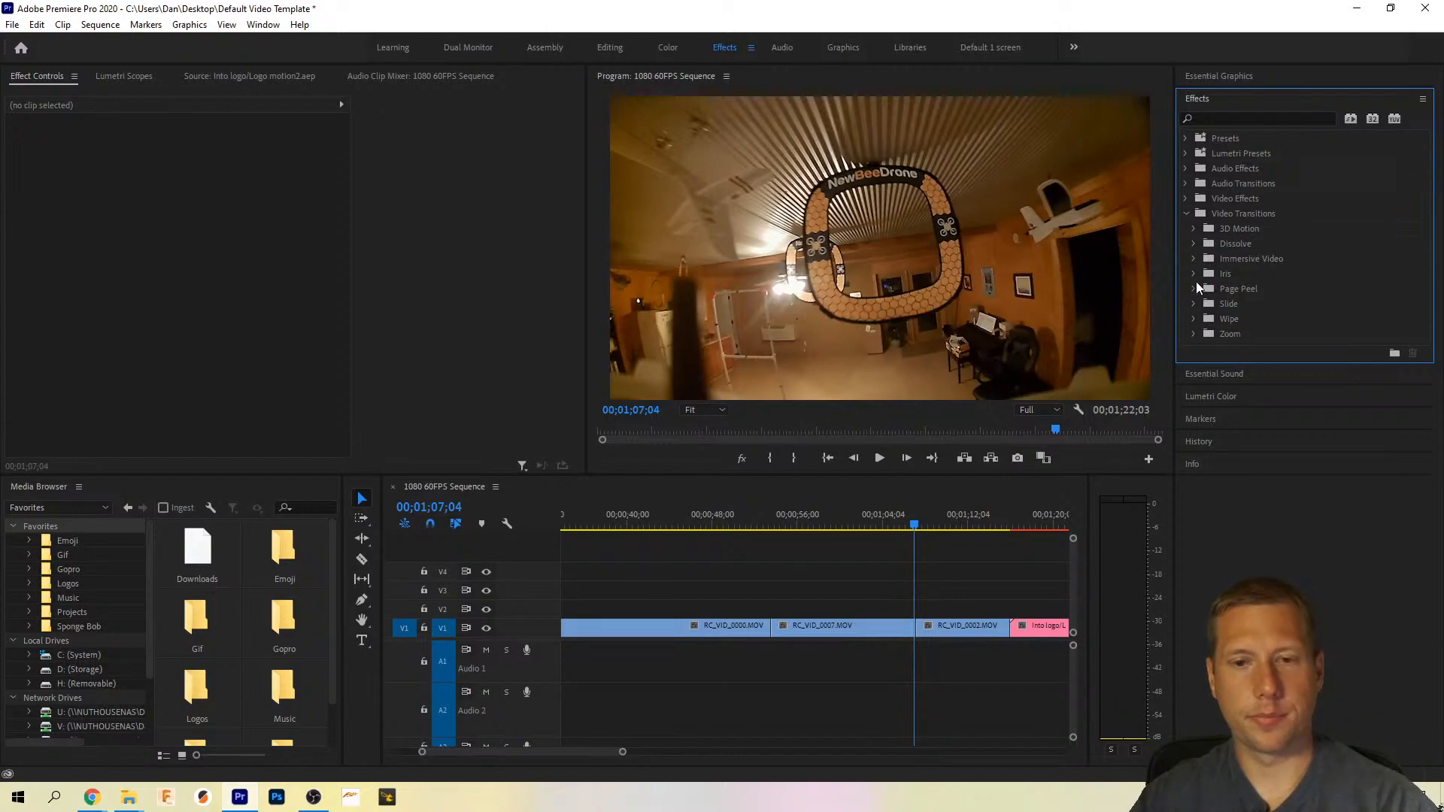
left_click(1194, 274)
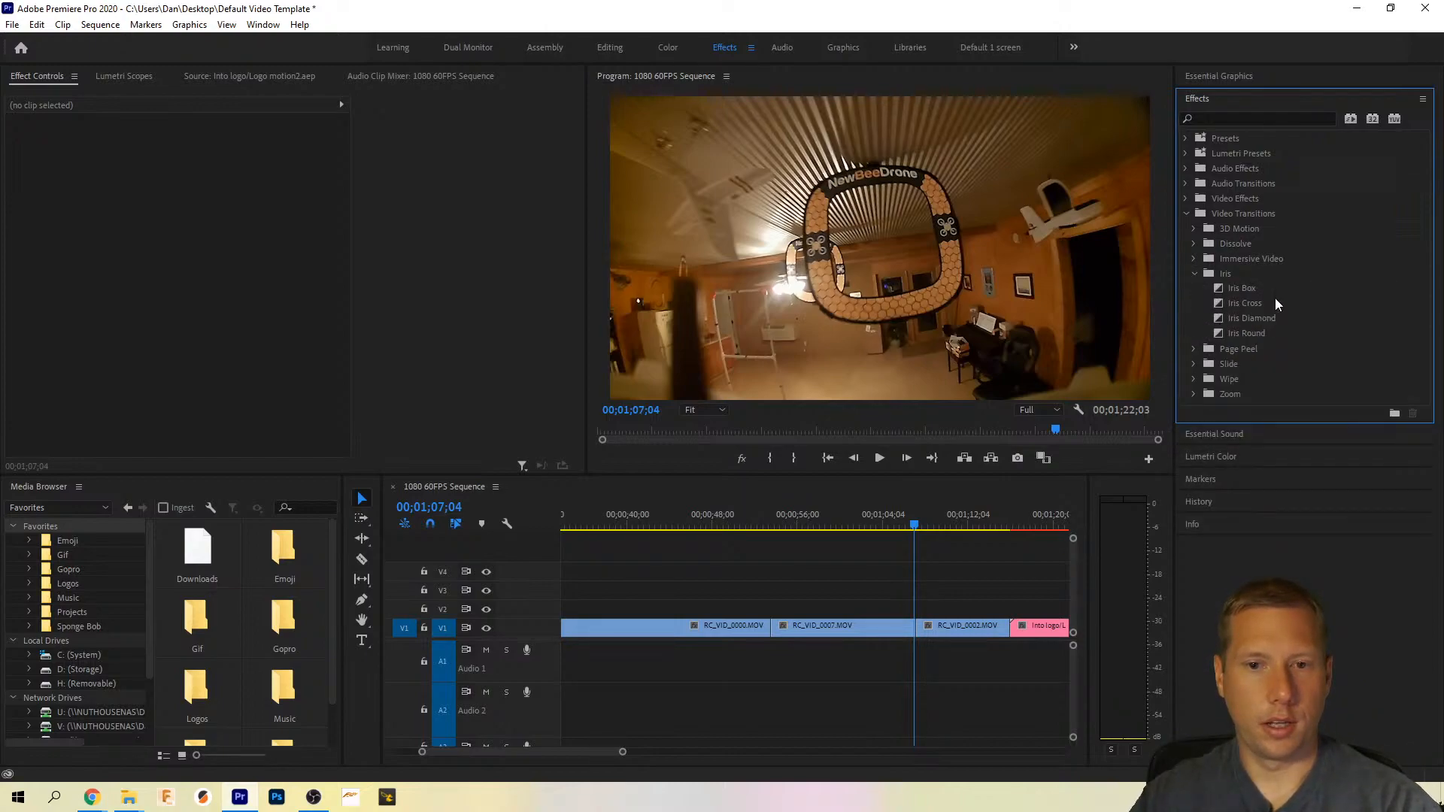
left_click_drag(1248, 332, 924, 630)
Step: Play back the Iris Round transition and the footage through to the closing logo clip
mouse_move(932, 524)
left_mouse_down()
mouse_move(964, 523)
mouse_move(921, 547)
mouse_move(902, 524)
left_mouse_up()
key("space")
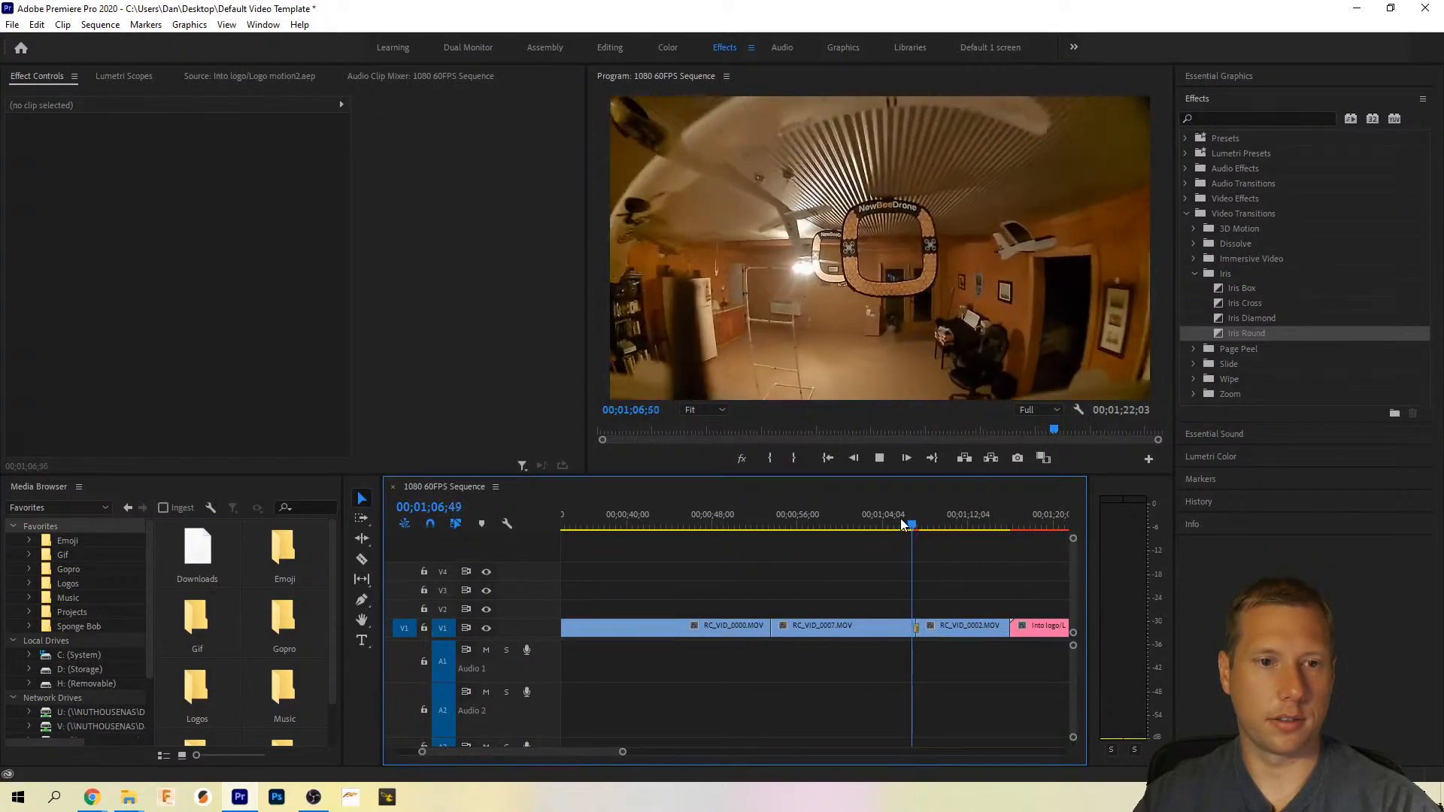
key("space")
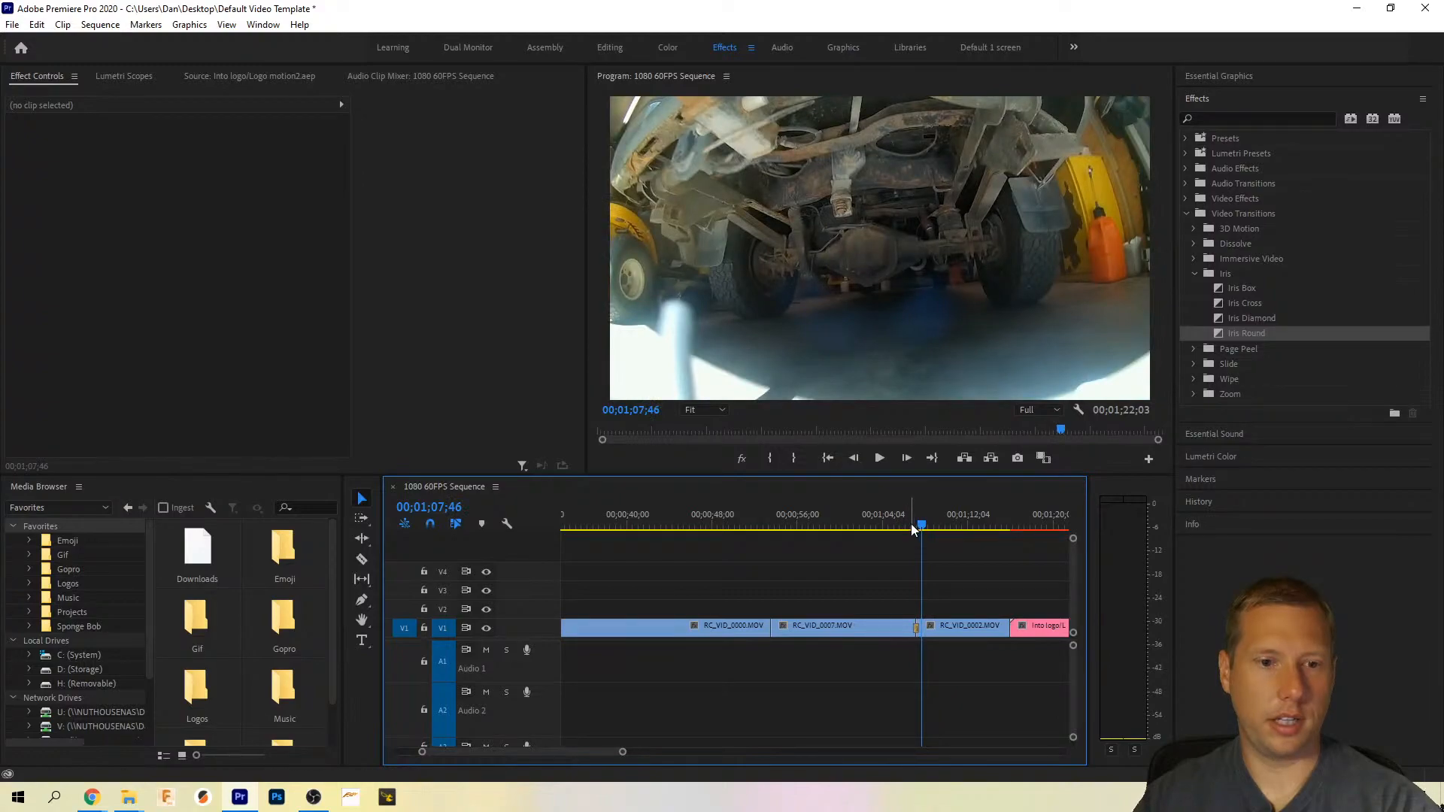
left_click(910, 523)
key("space")
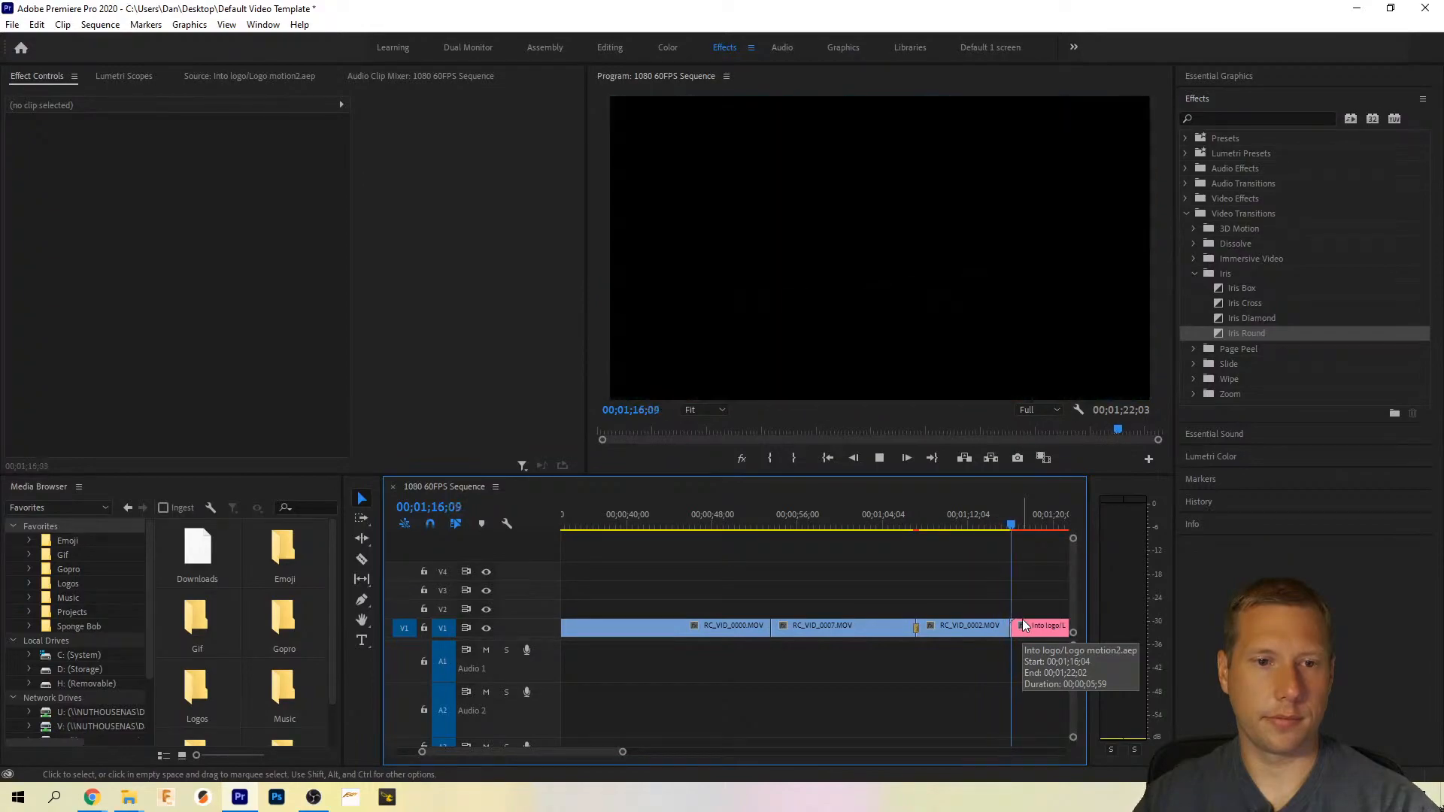
key("space")
Step: Apply the default cross dissolve at the cut between RC_VID_0002.MOV and the closing logo clip, and play it back
right_click(1008, 630)
left_click(1053, 729)
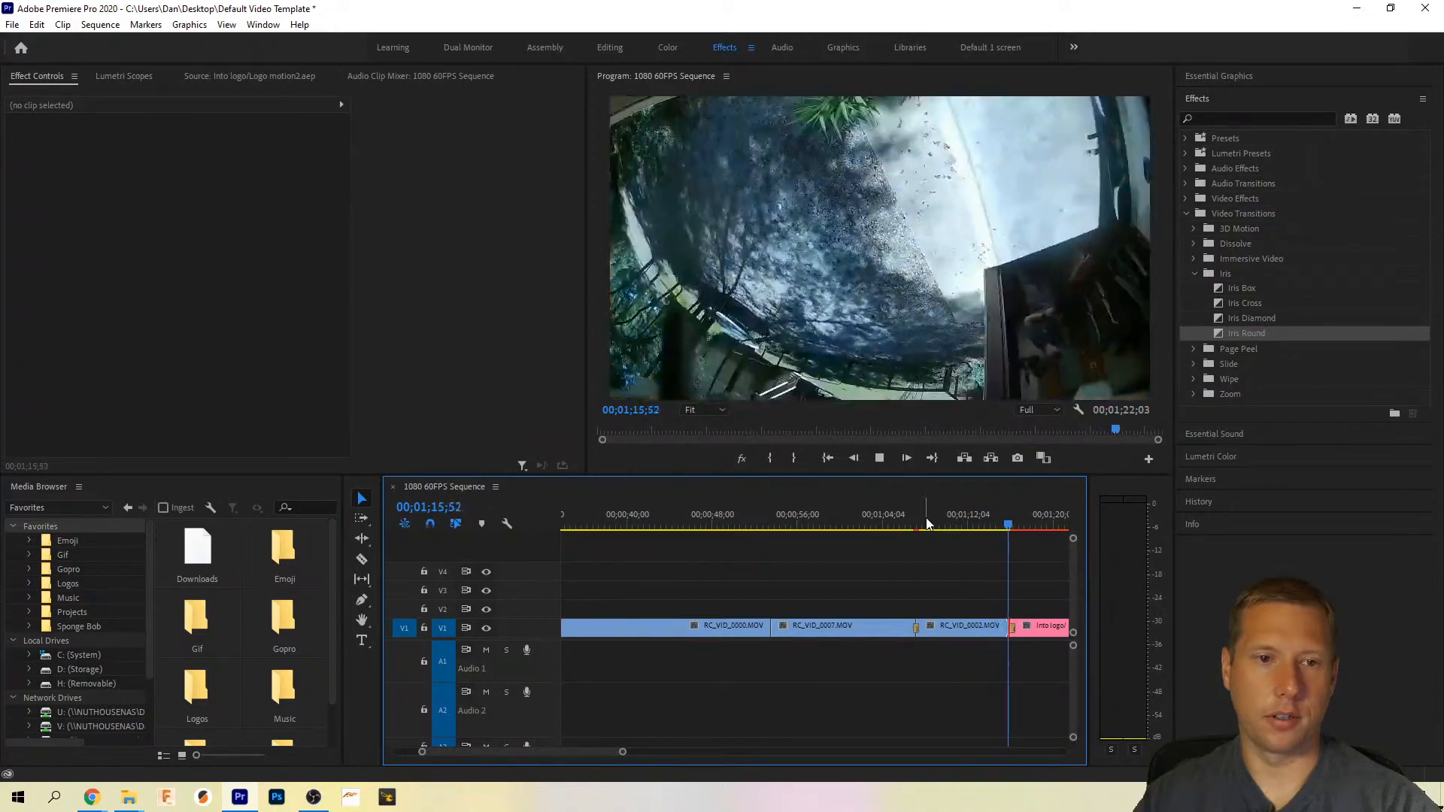
key("space")
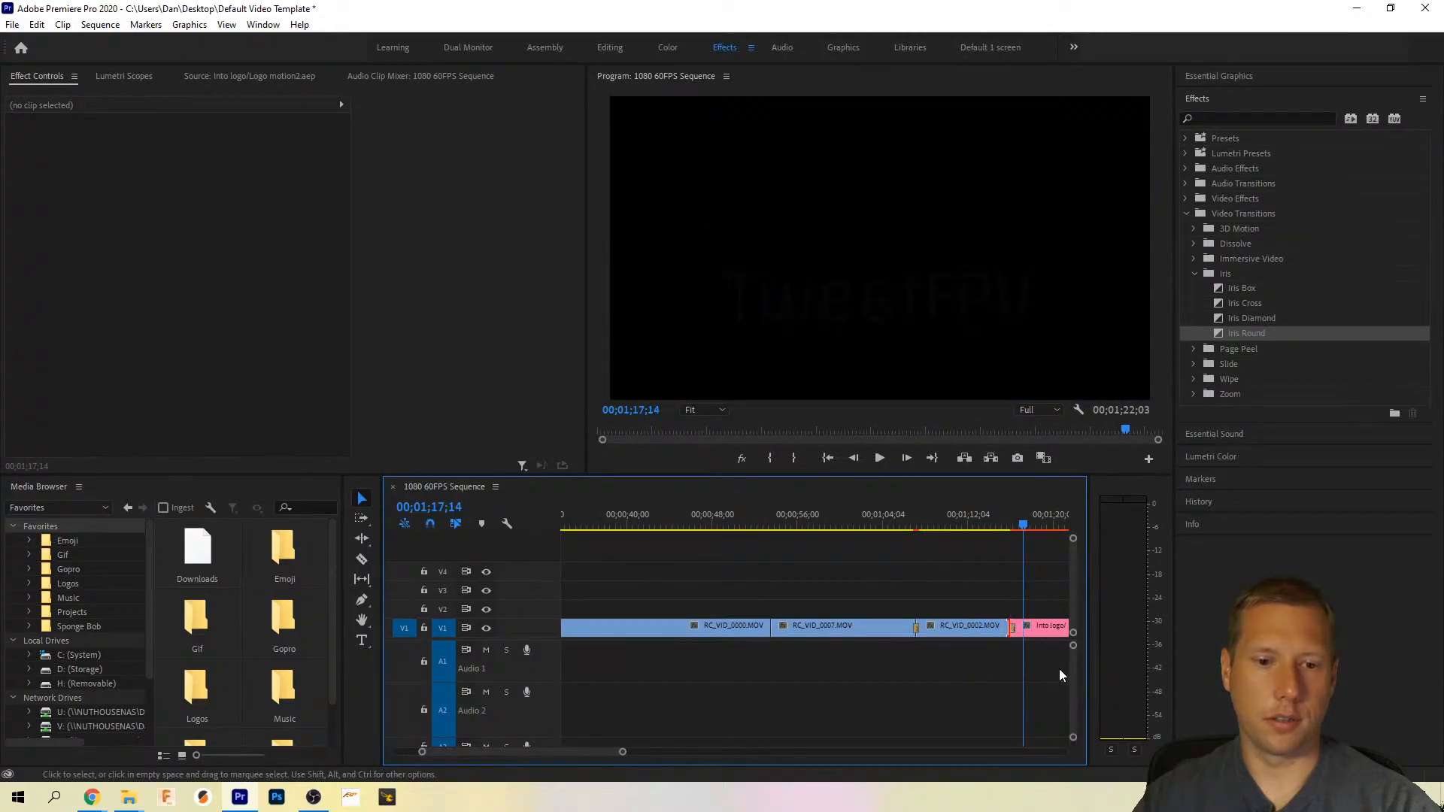
Step: Cut RC_VID_0002.MOV at 00;01;15;49, delete the leftover end piece and close the gap before the closing logo clip
left_click(998, 624)
left_click(1010, 518)
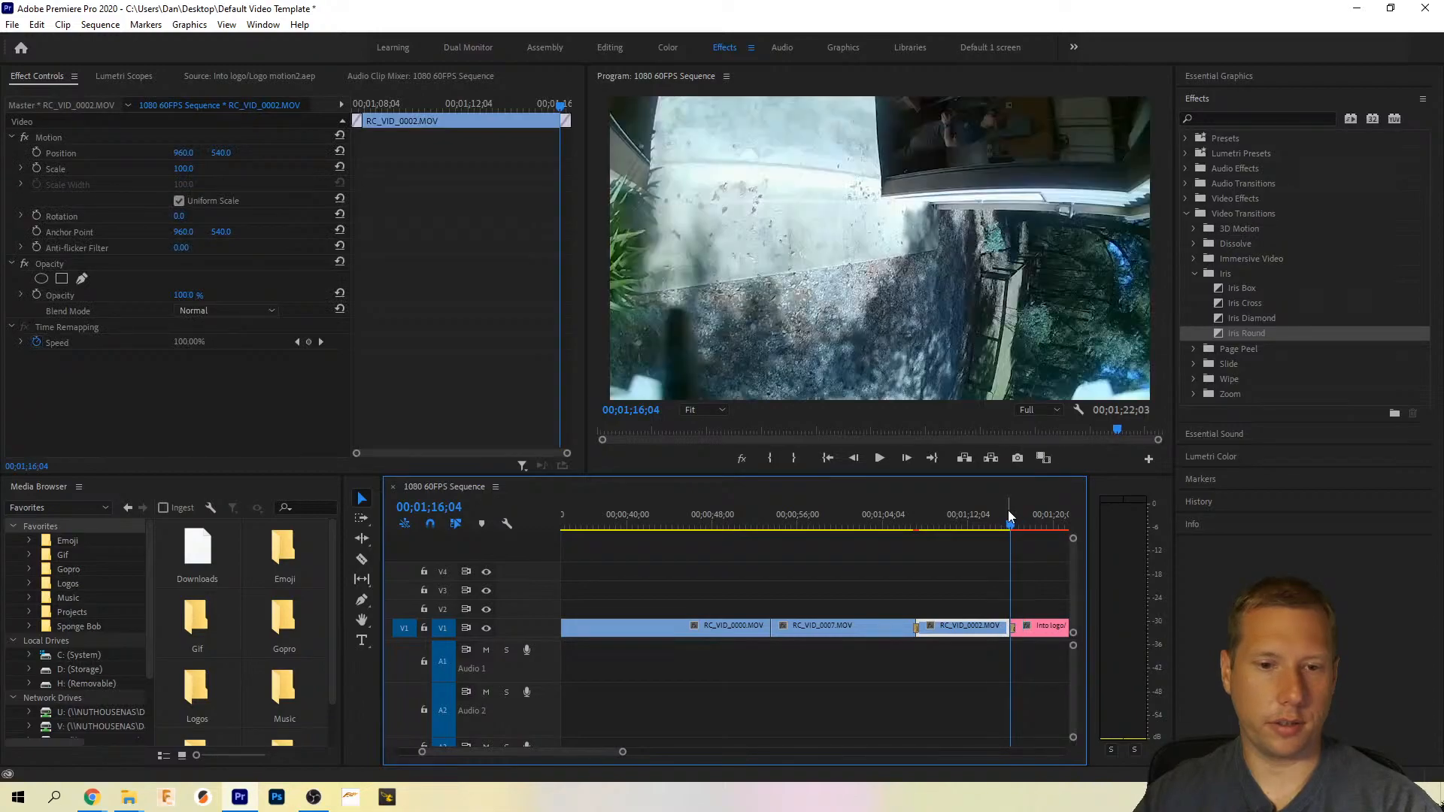
left_click_drag(1116, 428, 1111, 428)
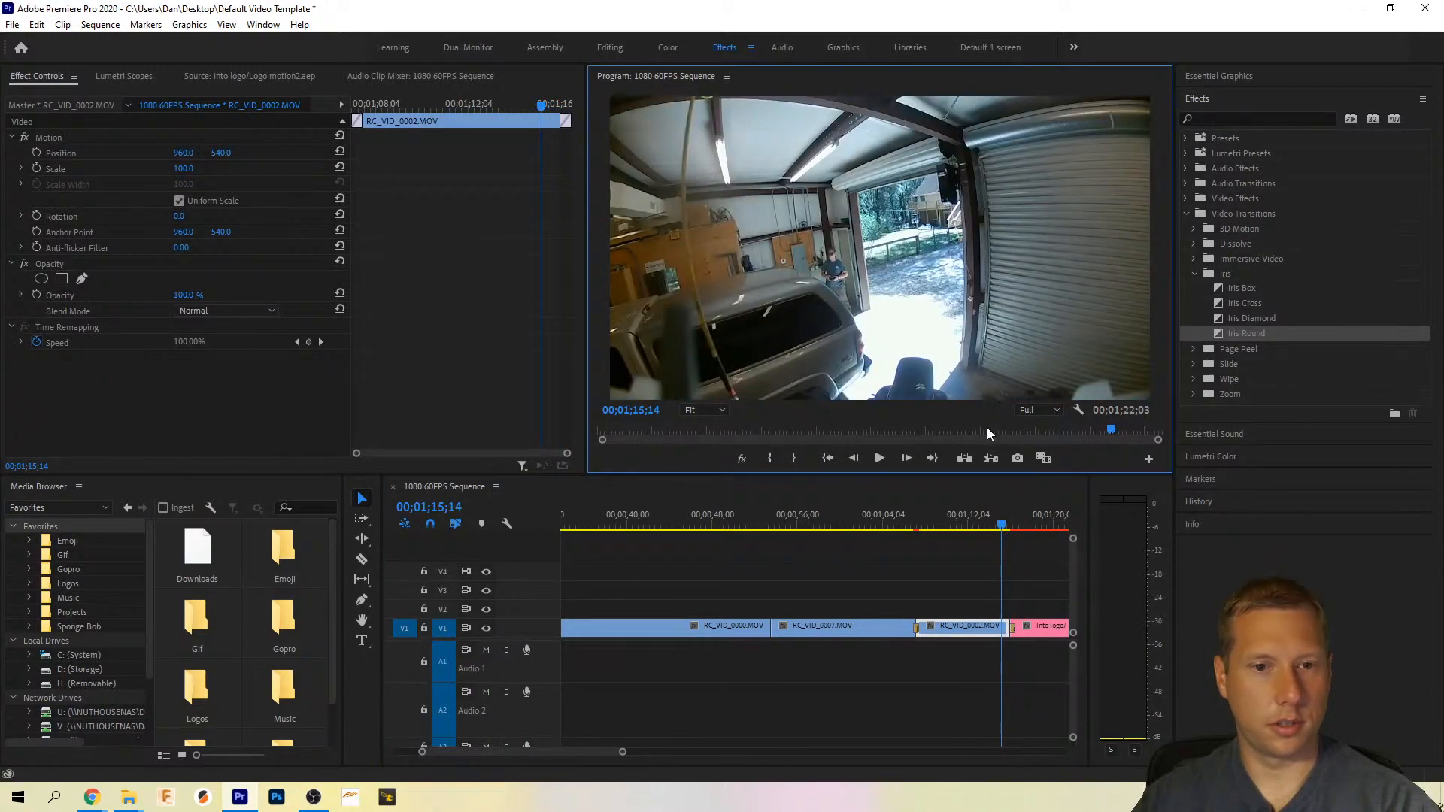
key("space")
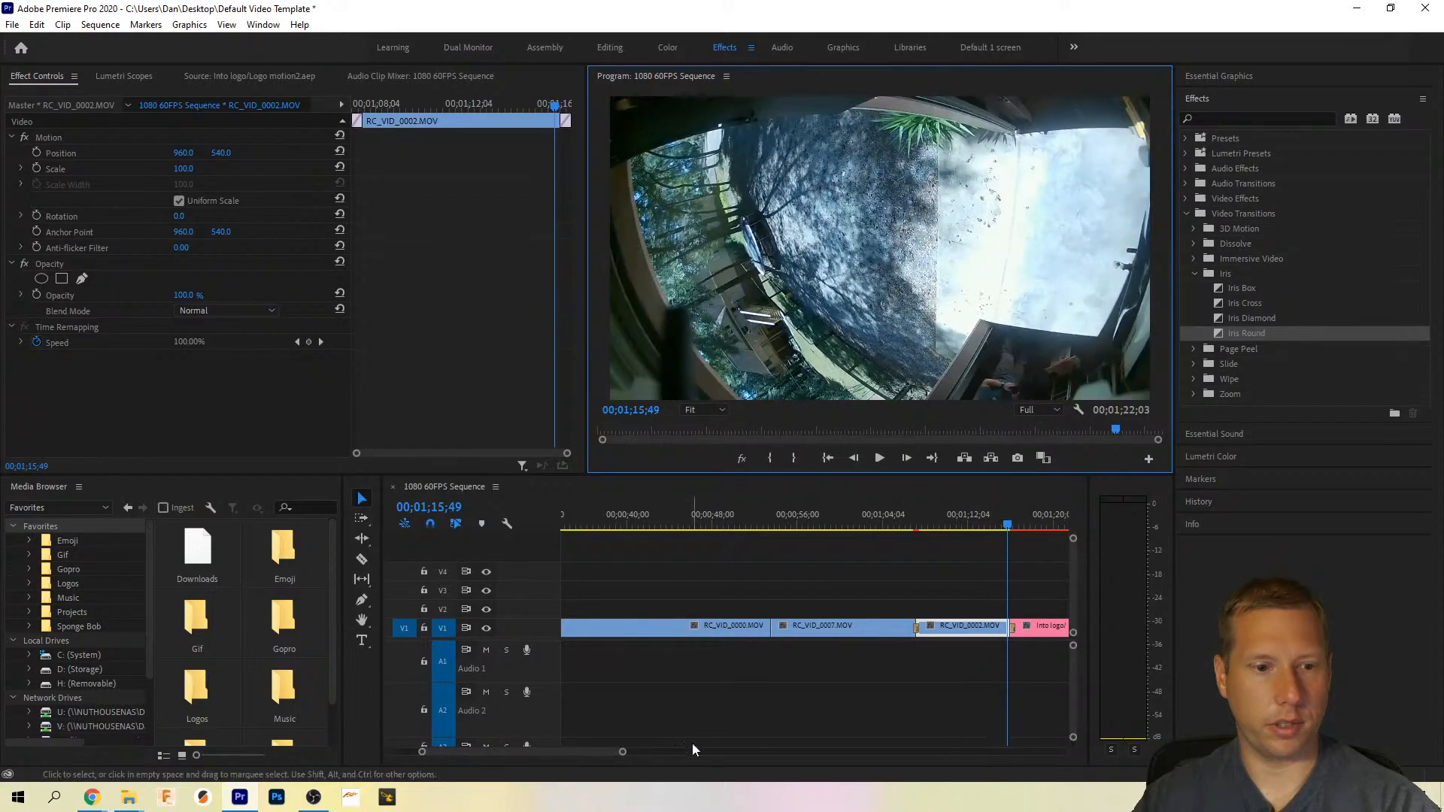
left_click_drag(621, 753, 569, 756)
key("c")
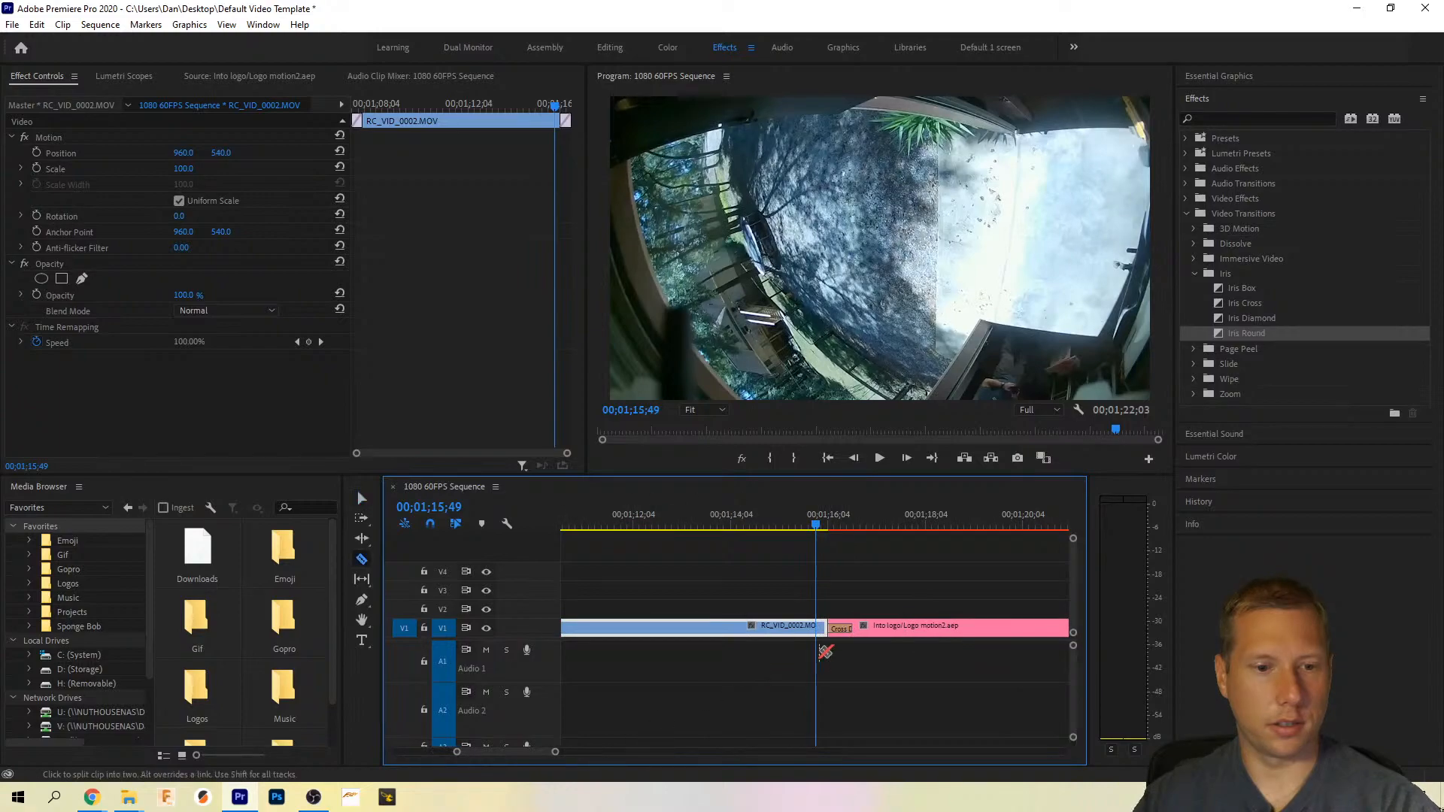
key("v")
left_click(822, 628)
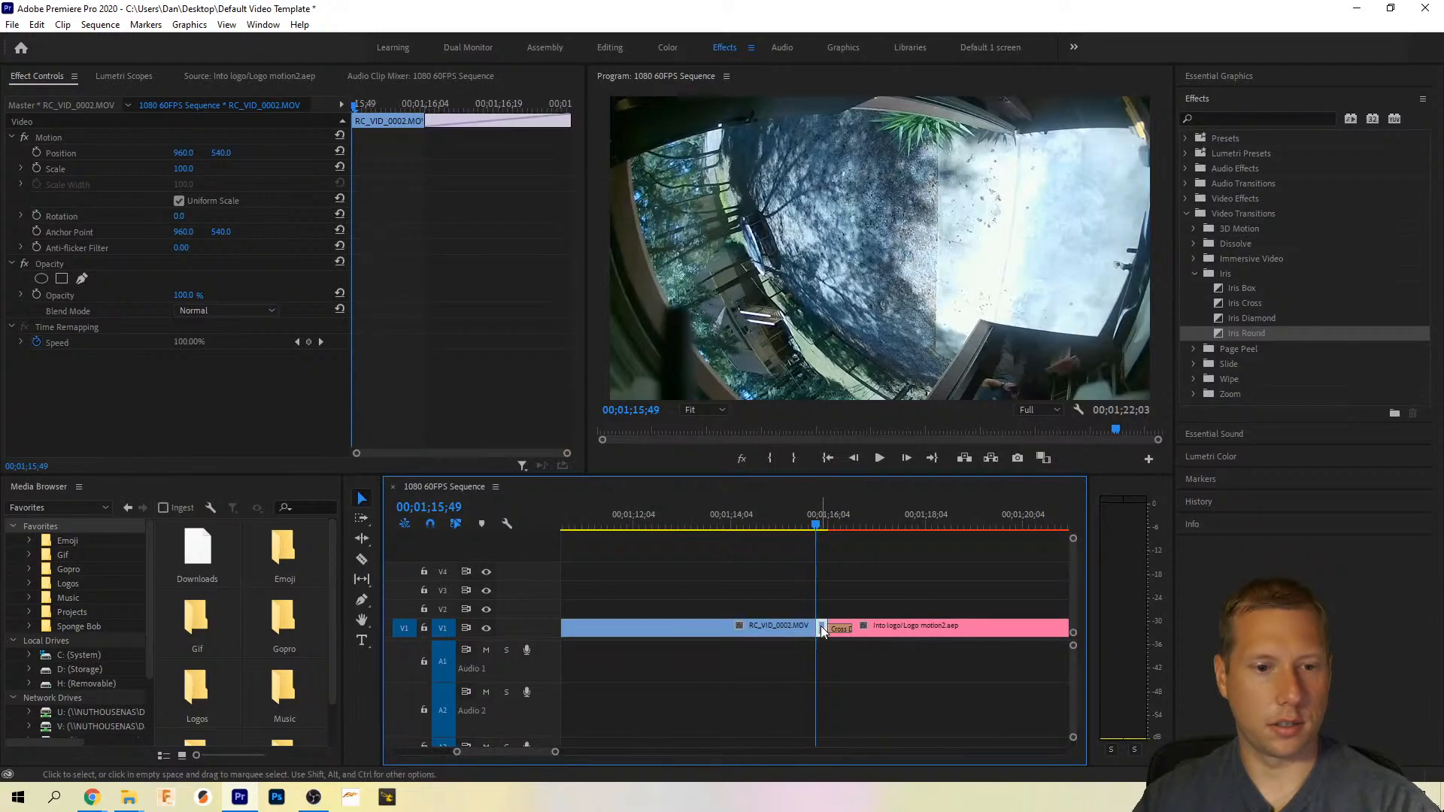
key("Delete")
right_click(821, 626)
left_click(850, 725)
Step: Play back the cross dissolve from the shortened RC_VID_0002.MOV into the closing logo clip
left_click(711, 513)
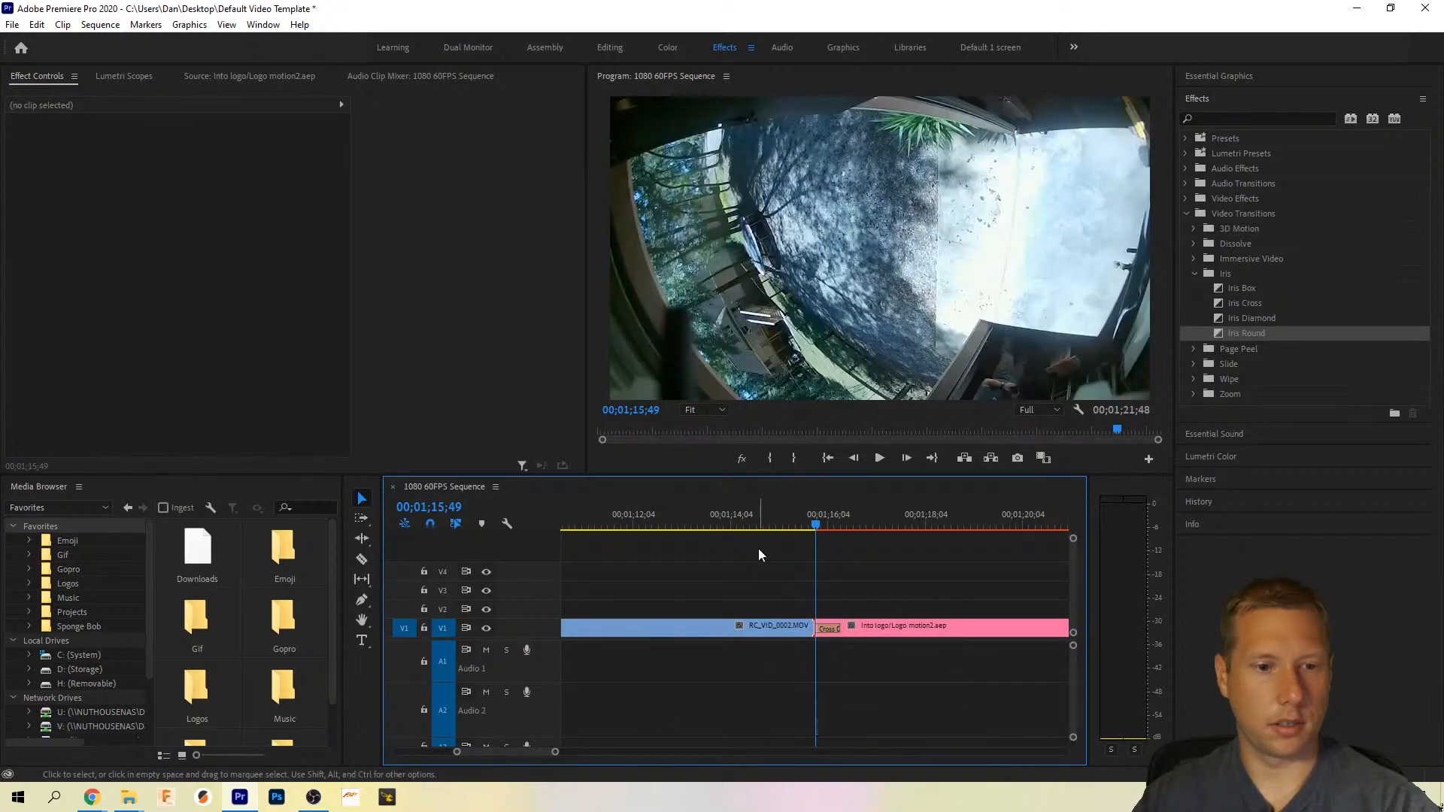
key("space")
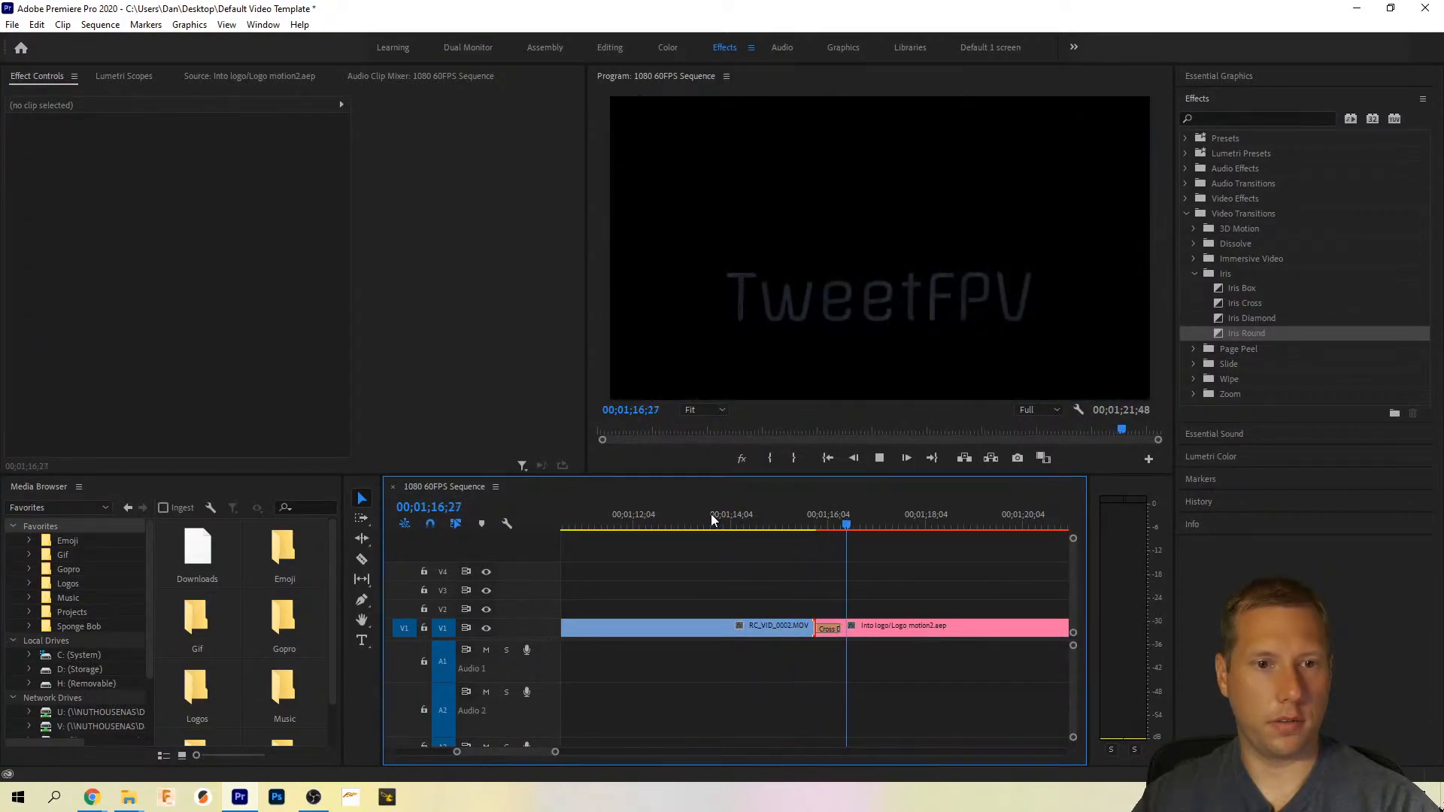
key("space")
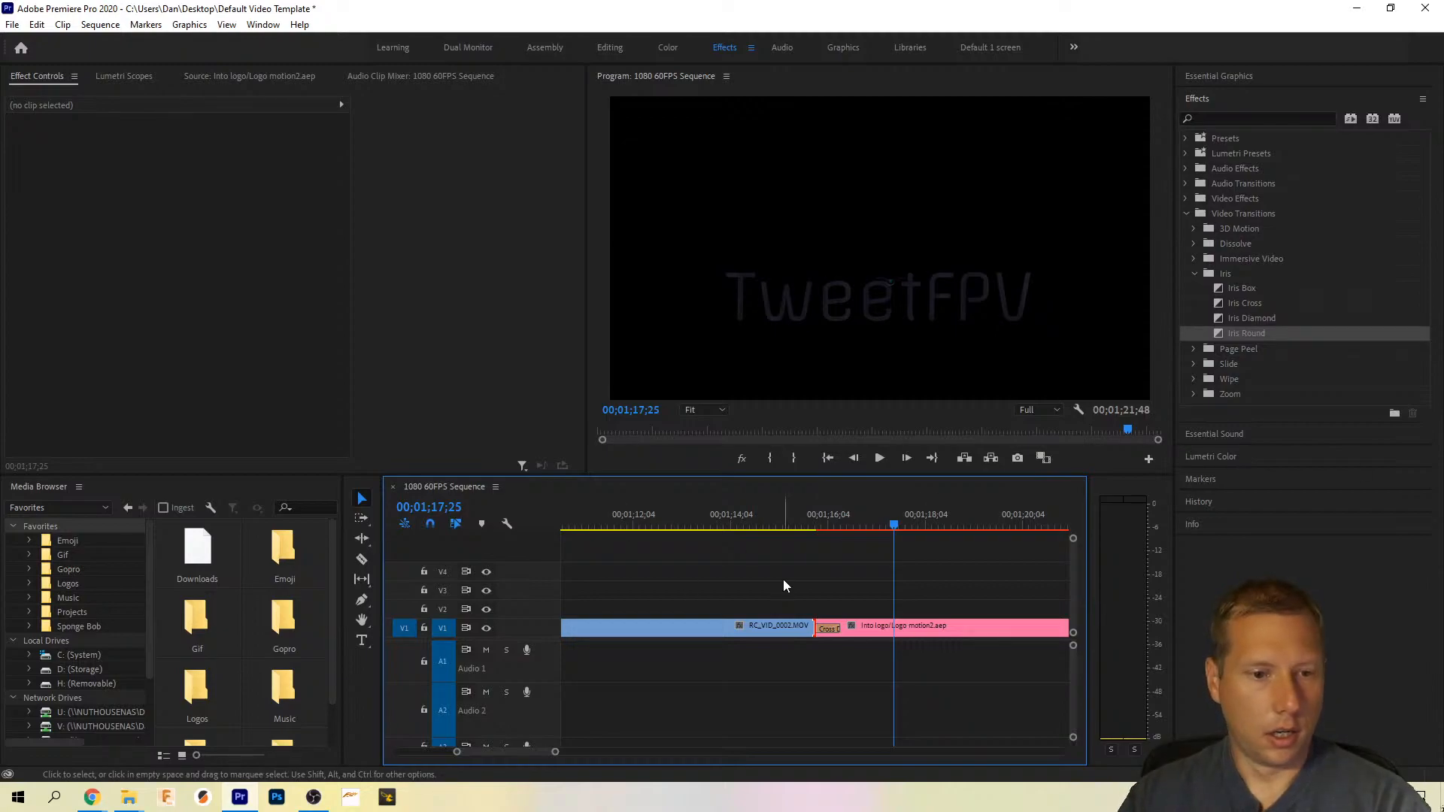
Step: Apply the default cross dissolve at the cut between the opening logo clip and CADDX000002.MP4, and play it back
scroll(775, 587, "down", 2)
scroll(773, 586, "down", 5)
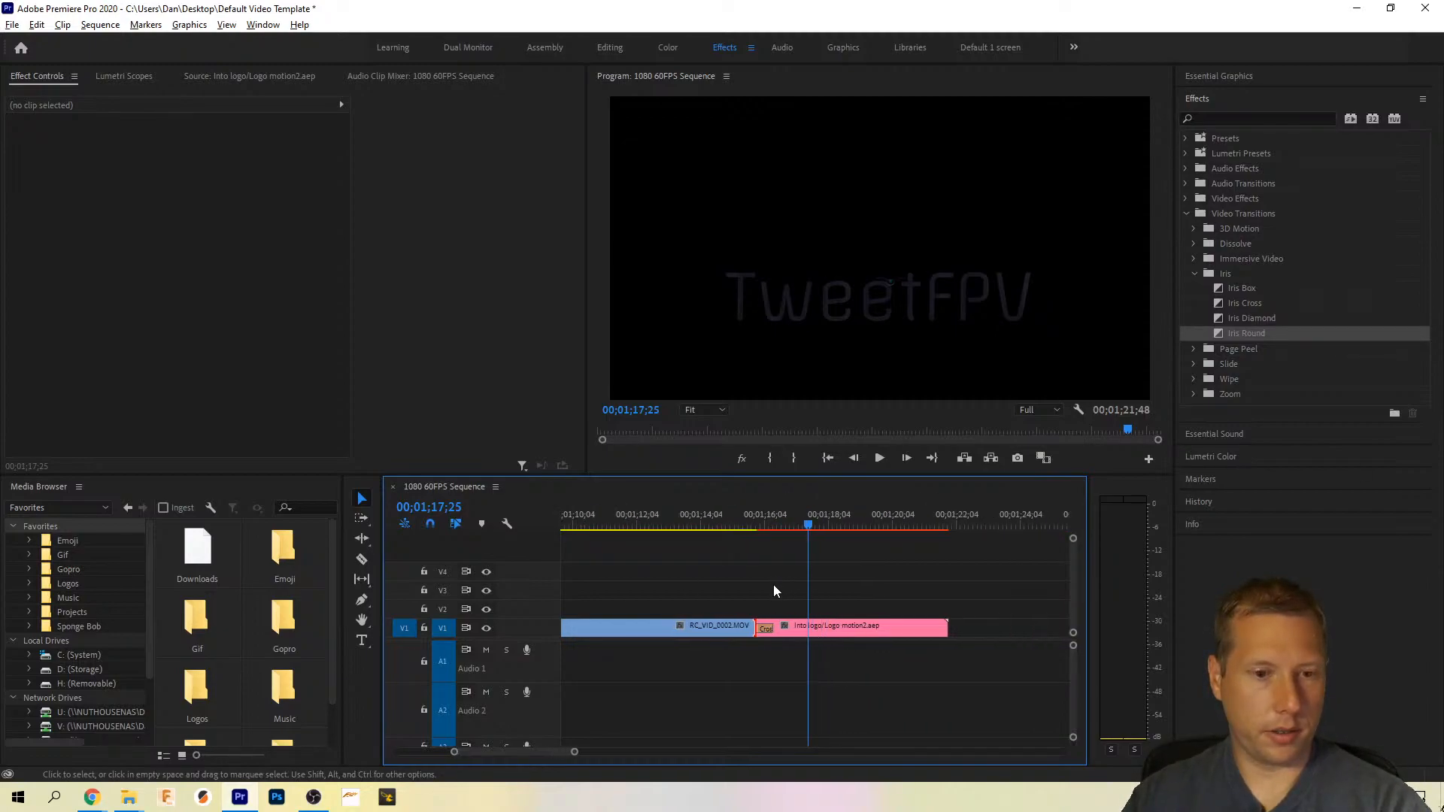
key("Up")
key("Up")
key("Up")
key("Home")
key("minus")
right_click(564, 635)
left_click(601, 728)
right_click(607, 629)
left_click(669, 728)
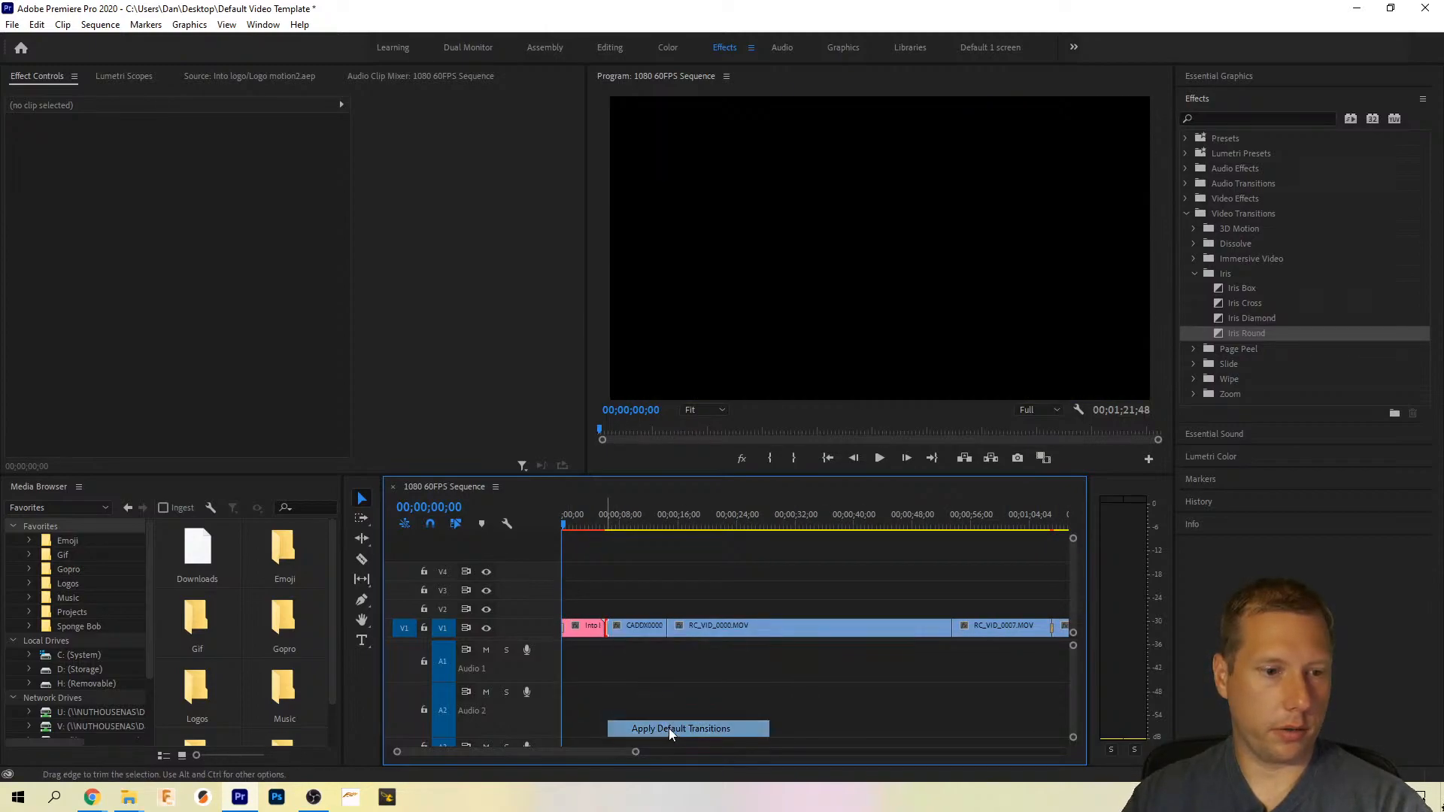
key("space")
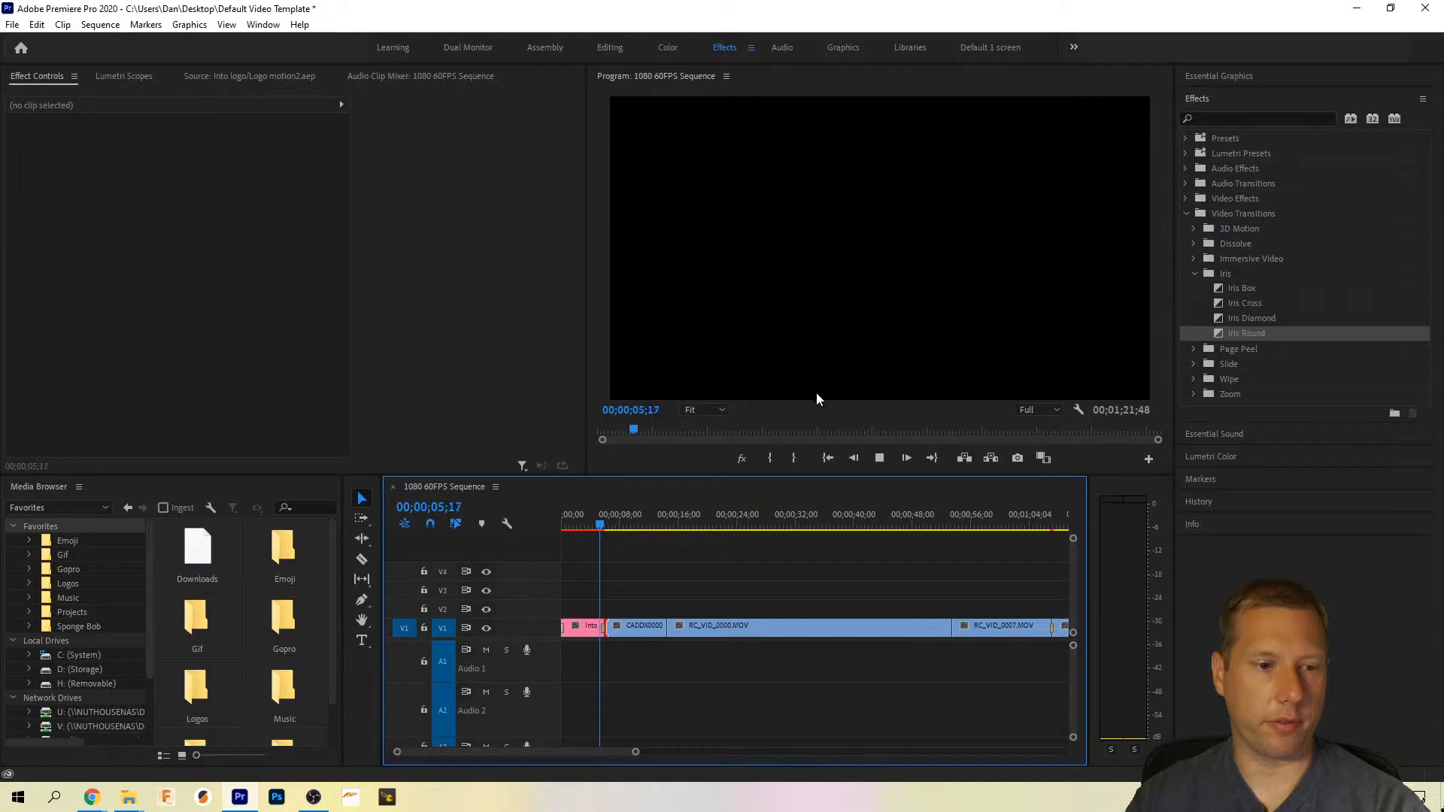
key("space")
Step: Try to shift the opening Cross Dissolve across the cut onto the start of CADDX000002.MP4
left_click_drag(635, 751, 567, 773)
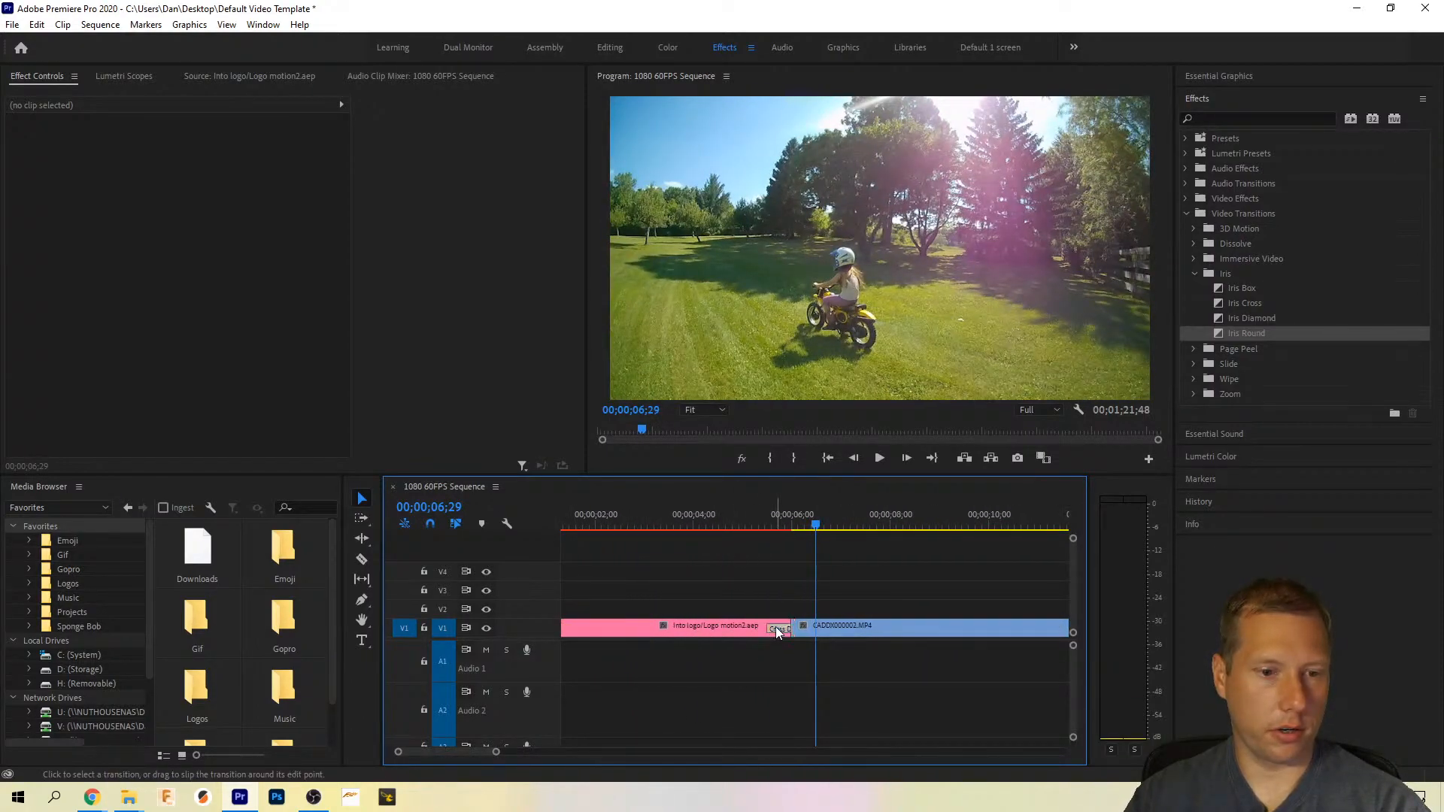
left_click(775, 626)
left_click_drag(782, 629, 854, 628)
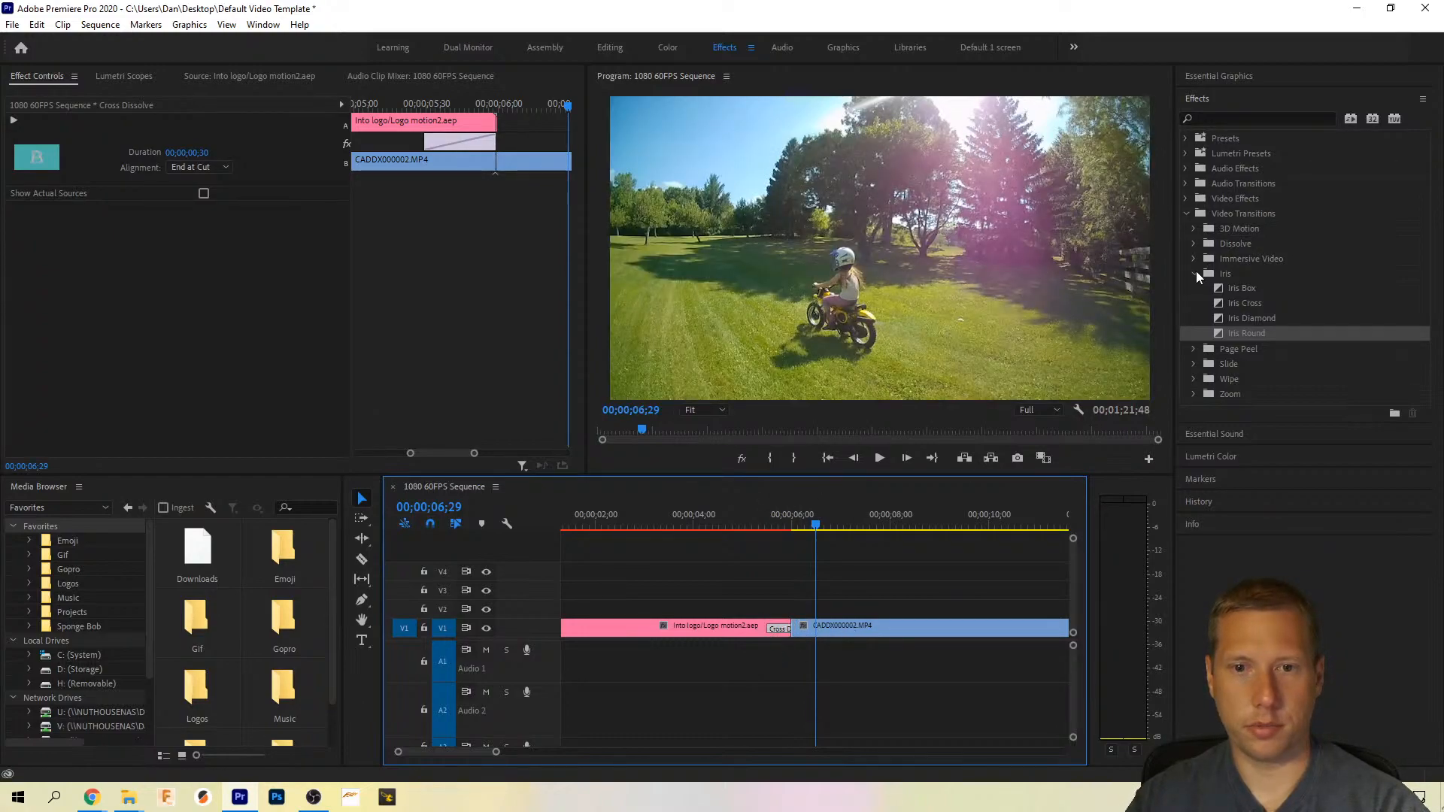
Step: Keyframe the opacity of CADDX000002.MP4 to rise from 0% at the clip's start to 100% at 00;00;07;13
left_click(805, 630)
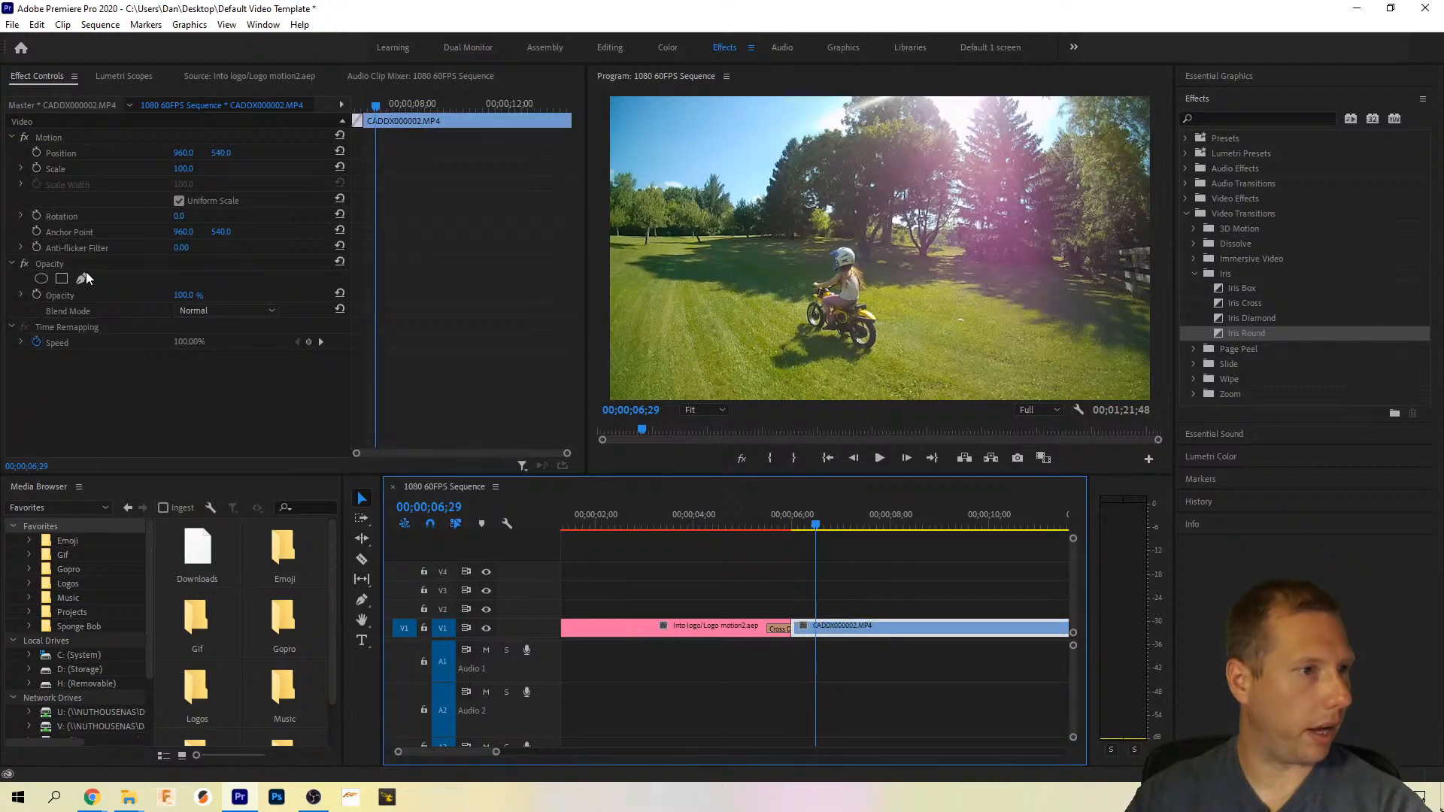
left_click_drag(809, 525, 851, 526)
left_click(22, 266)
left_click(25, 263)
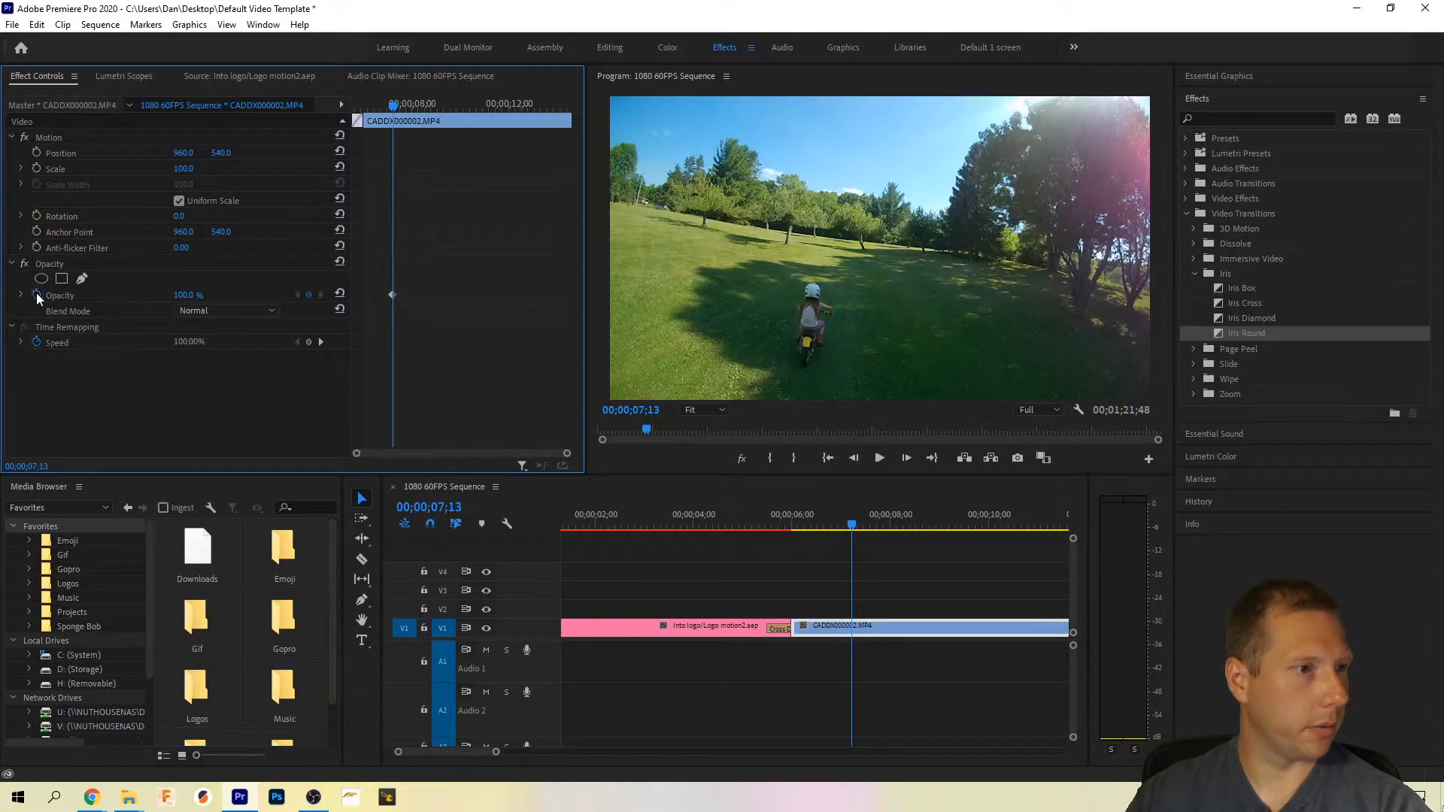
left_click(37, 293)
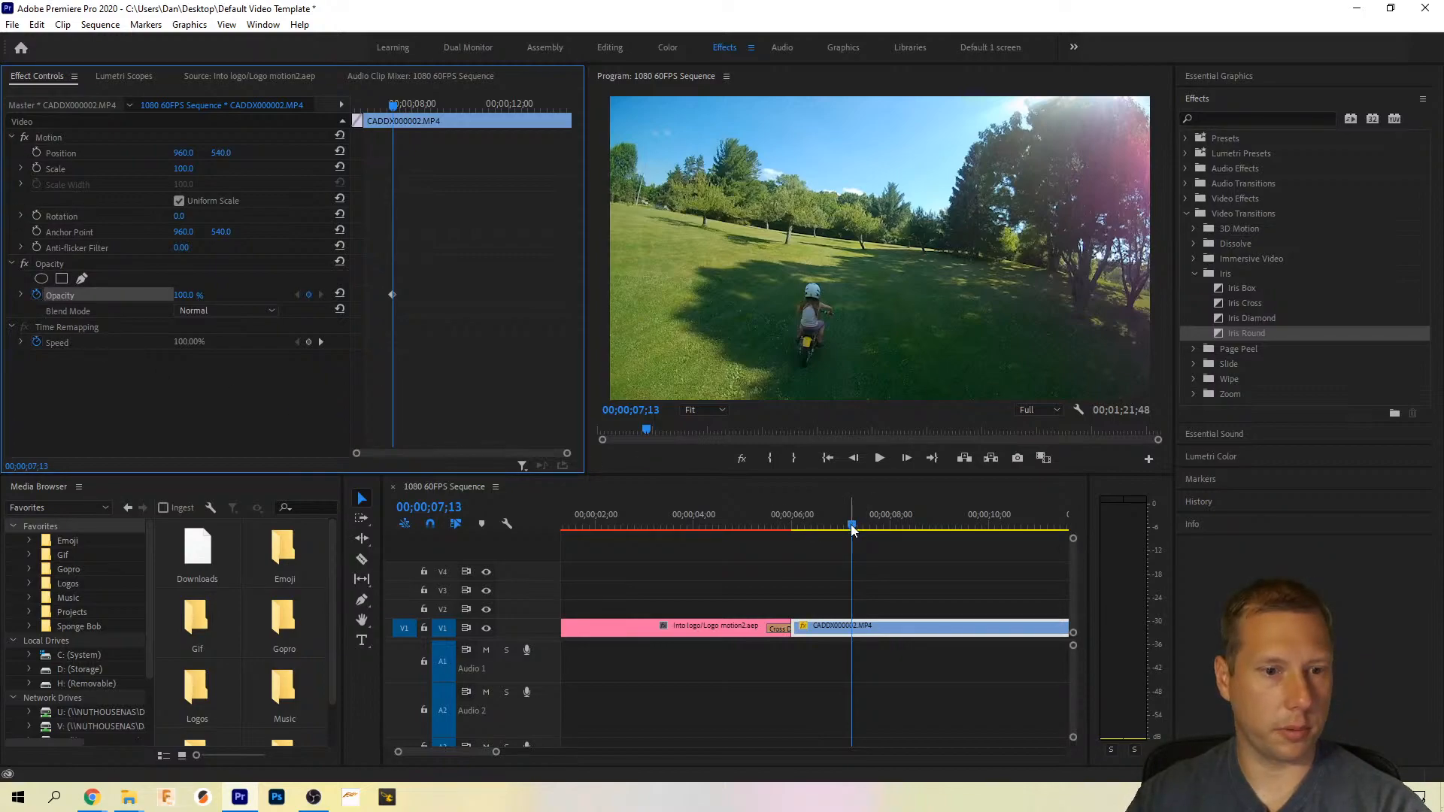
key("Up")
type("0")
key("Return")
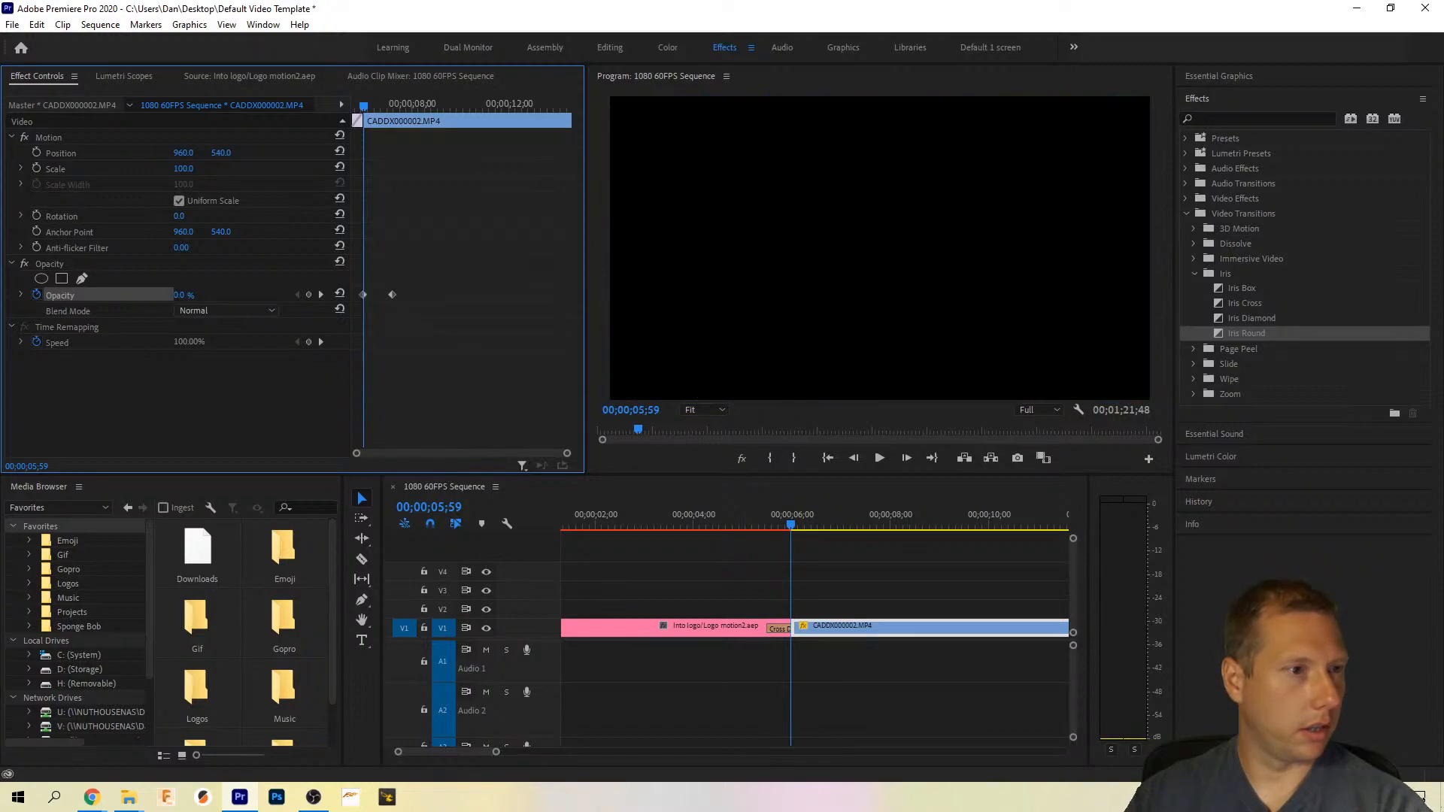
Step: Lengthen the fade-in of CADDX000002.MP4 by moving its 100% opacity keyframe about one second further along, playing back the result
left_click(756, 515)
key("space")
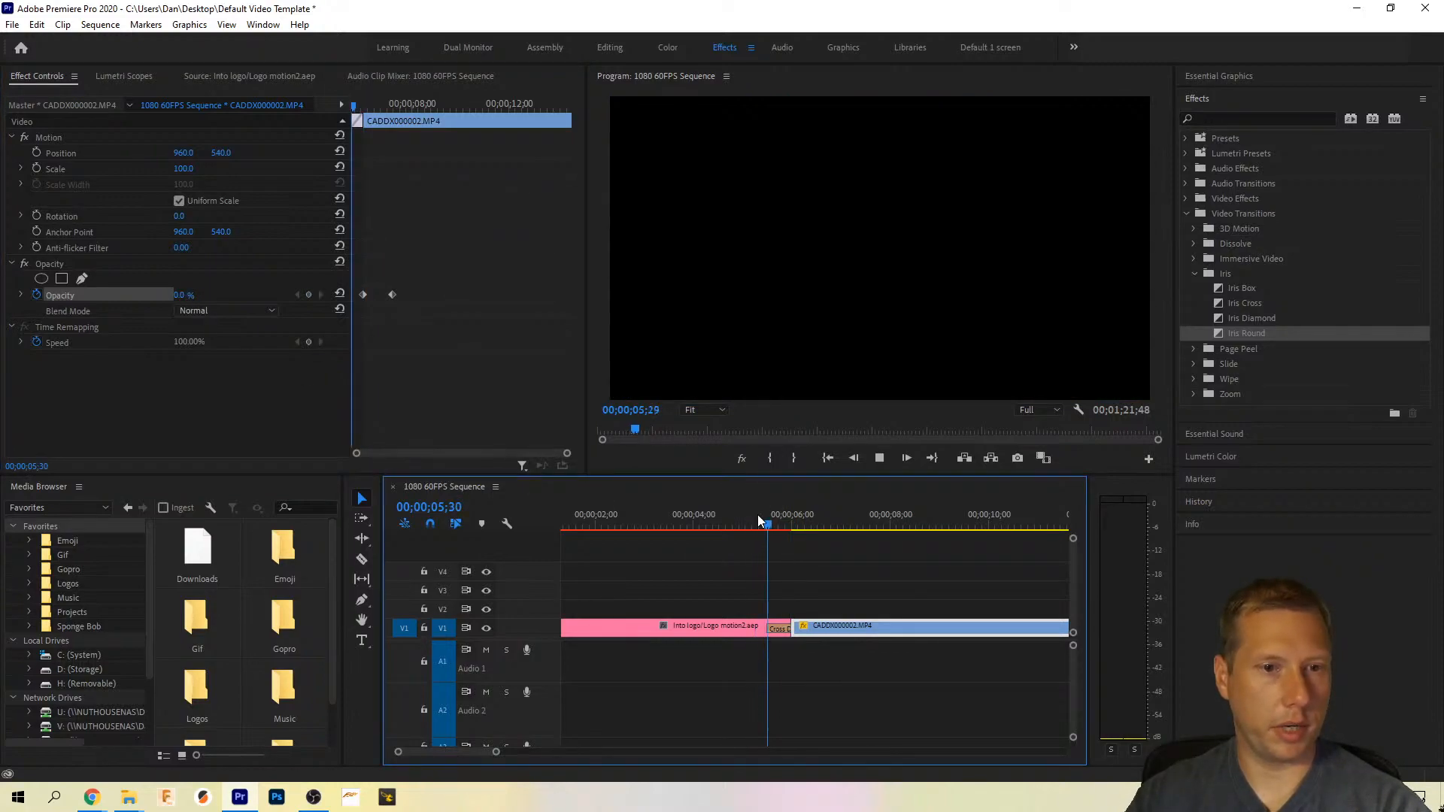
key("space")
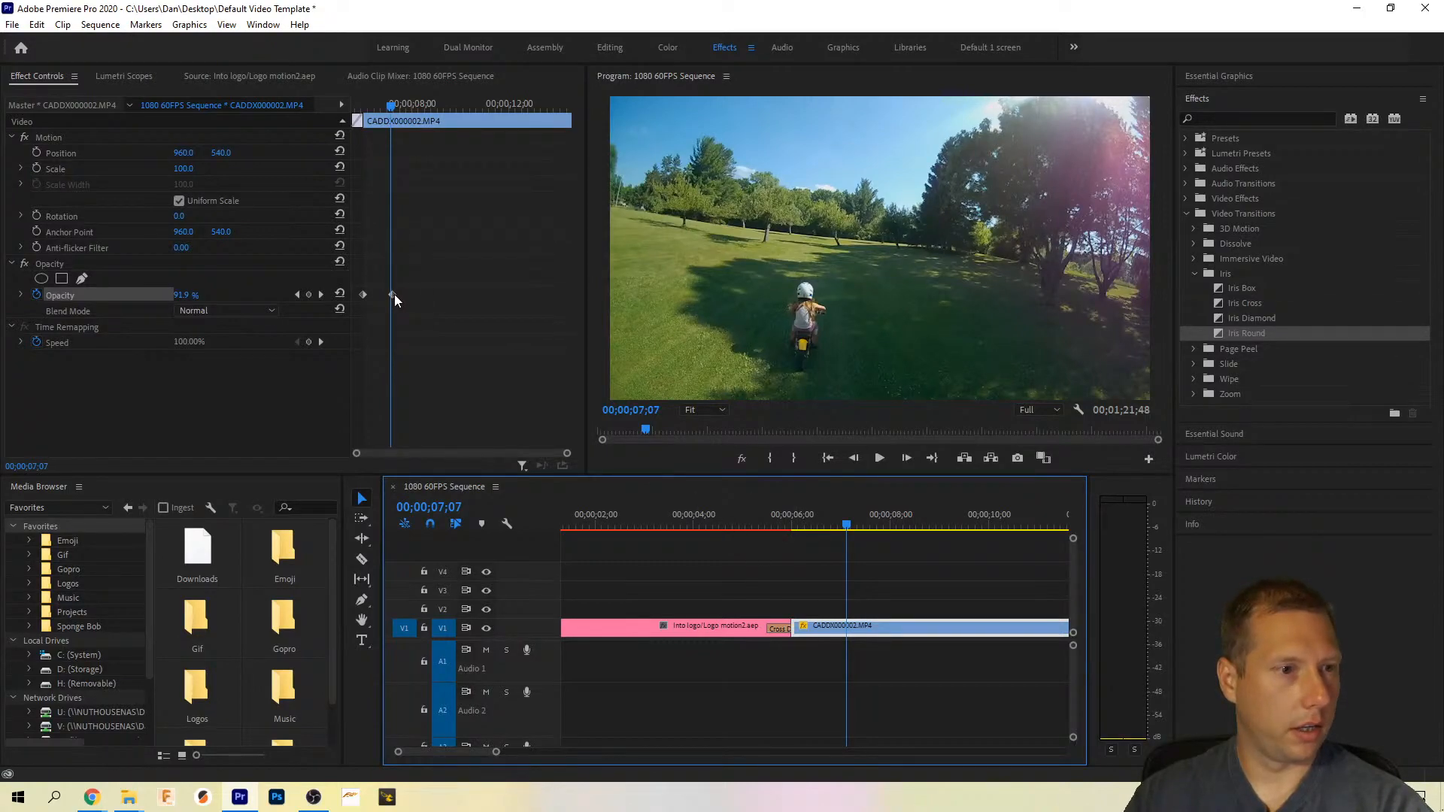
left_click_drag(396, 294, 415, 294)
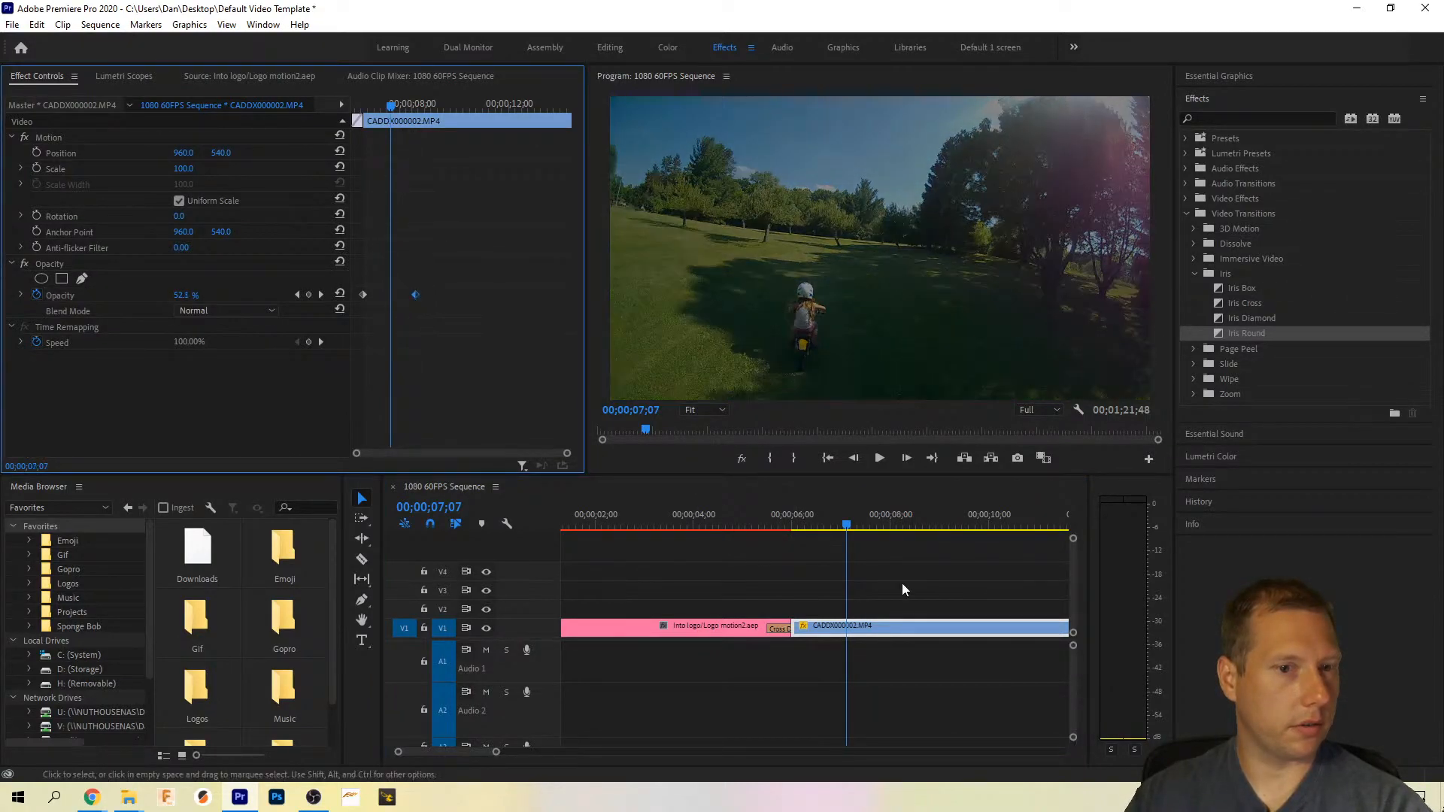
left_click_drag(754, 517, 693, 520)
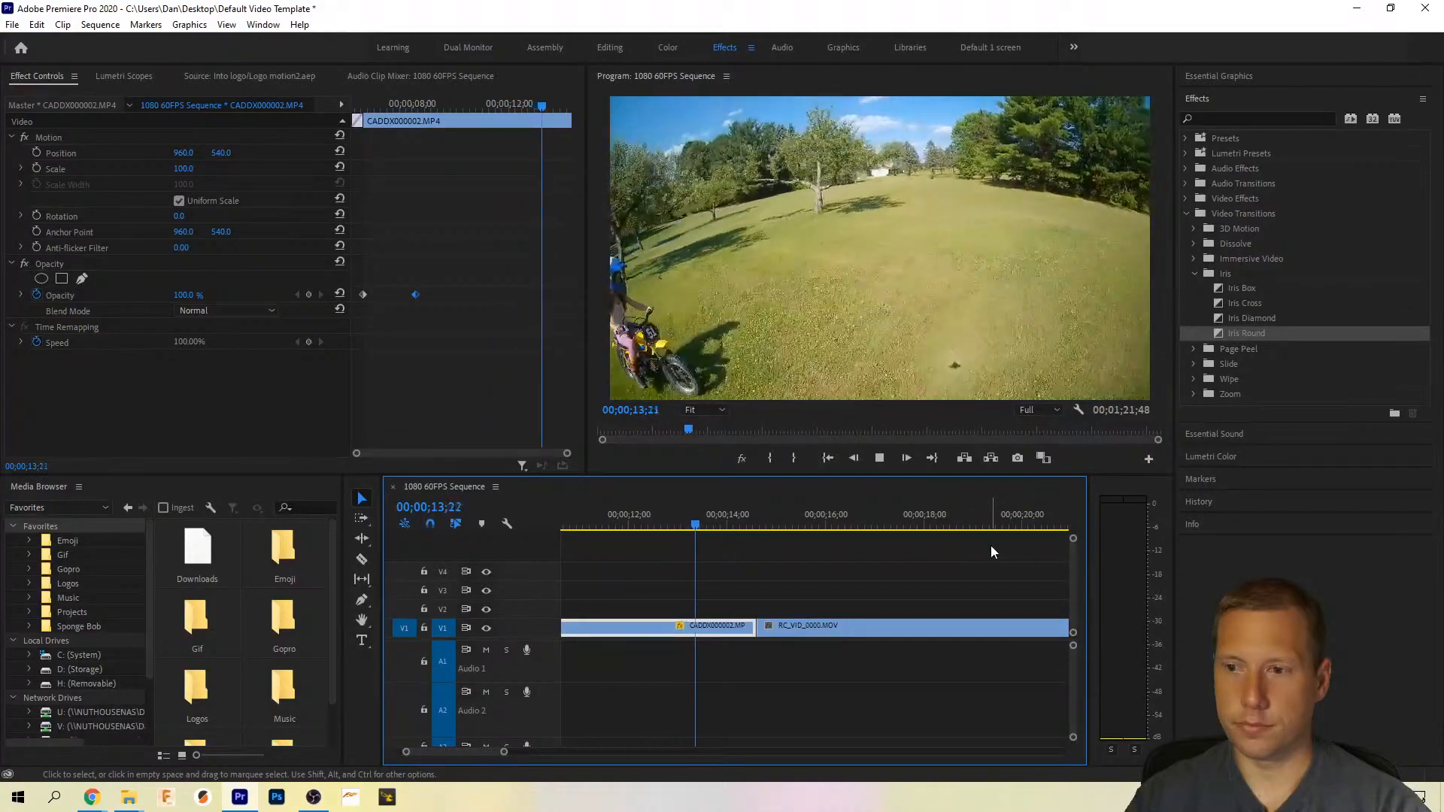
key("space")
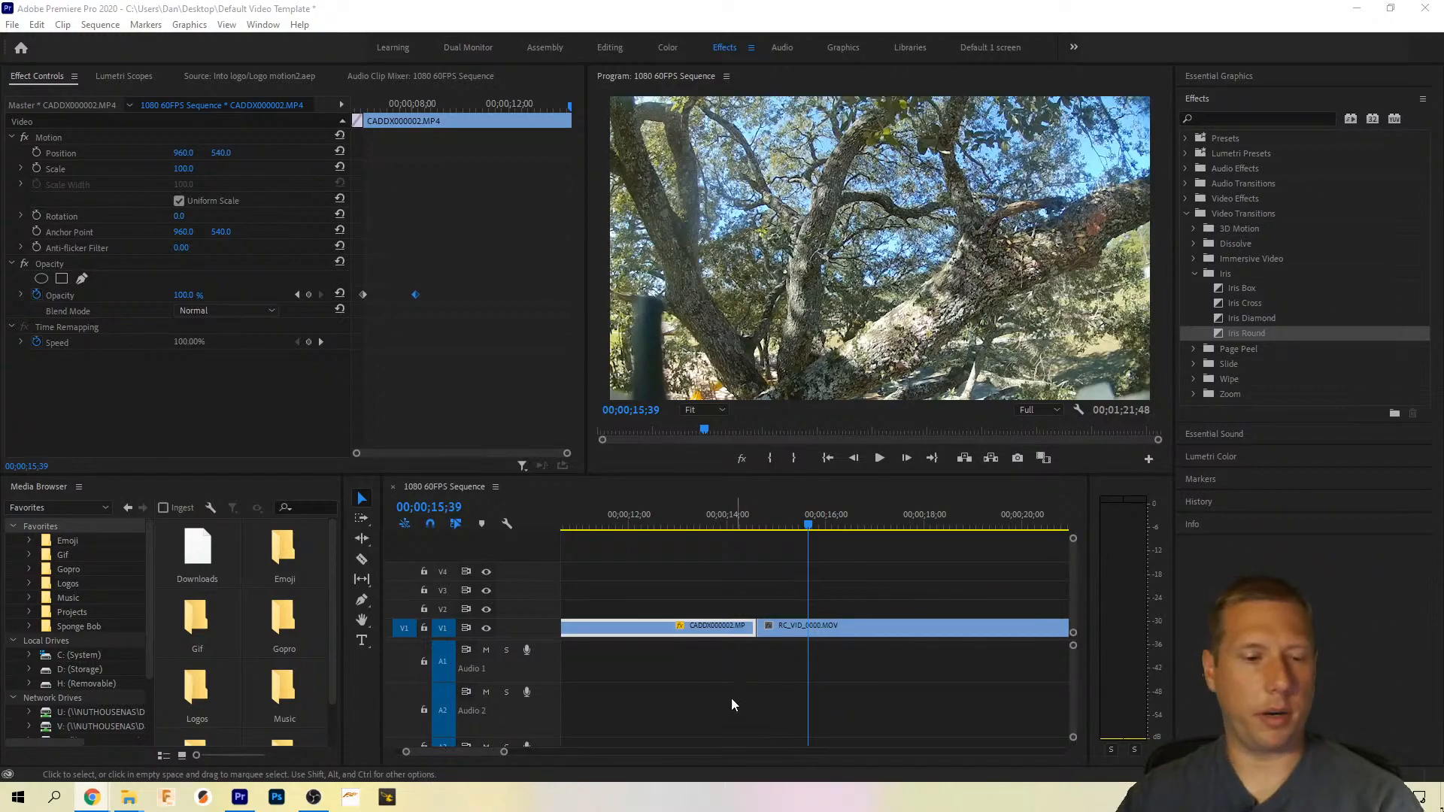
Step: Move RC_VID_0000.MOV up to track V4 and place RC_VID_0002.MOV between the opening logo clip and CADDX000002.MP4 on V1
left_click_drag(504, 752, 666, 761)
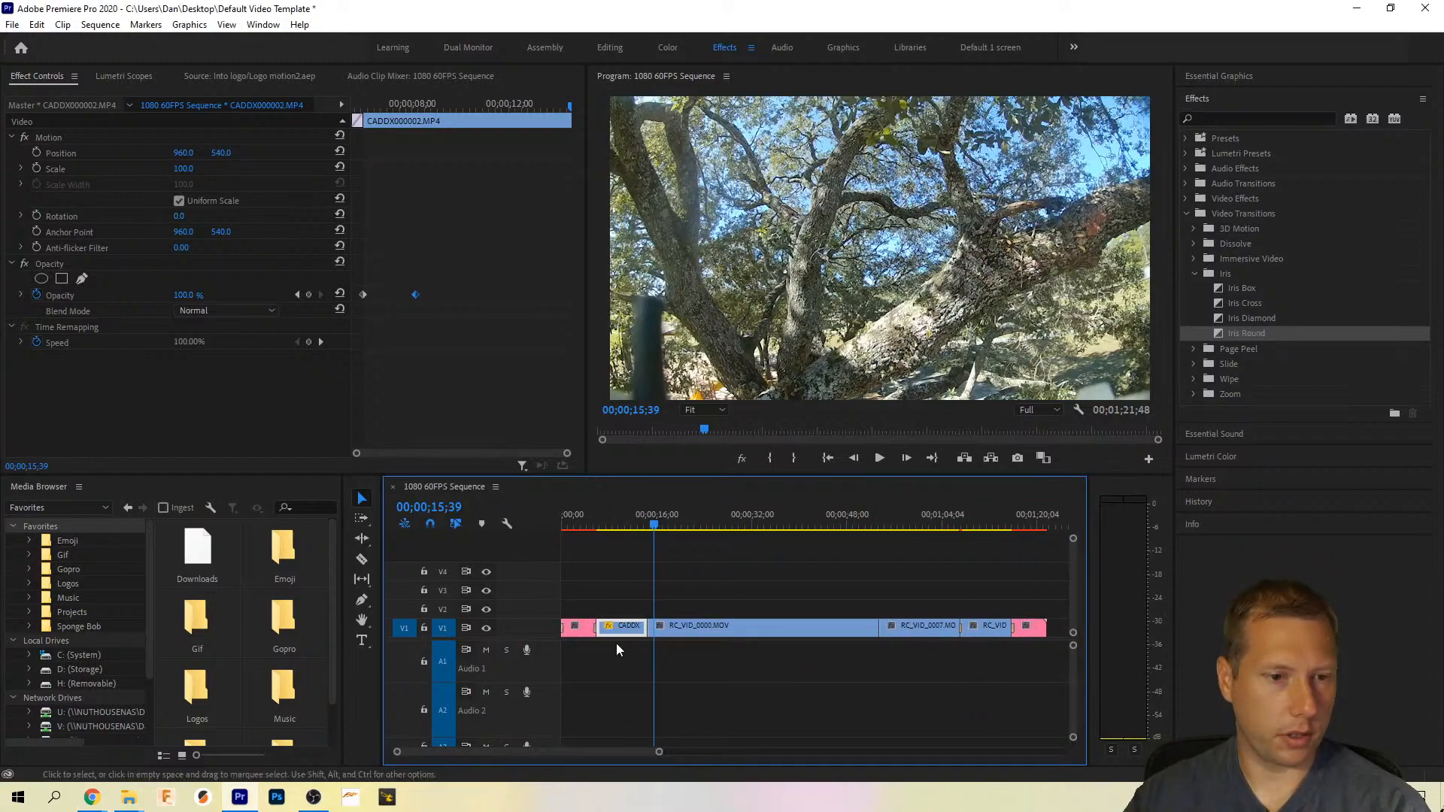
left_click_drag(640, 618, 628, 648)
left_click_drag(712, 627, 790, 579)
left_click_drag(983, 590, 673, 641)
Step: Play back the new cut from RC_VID_0002.MOV into the fade-in of CADDX000002.MP4
left_click(633, 524)
key("space")
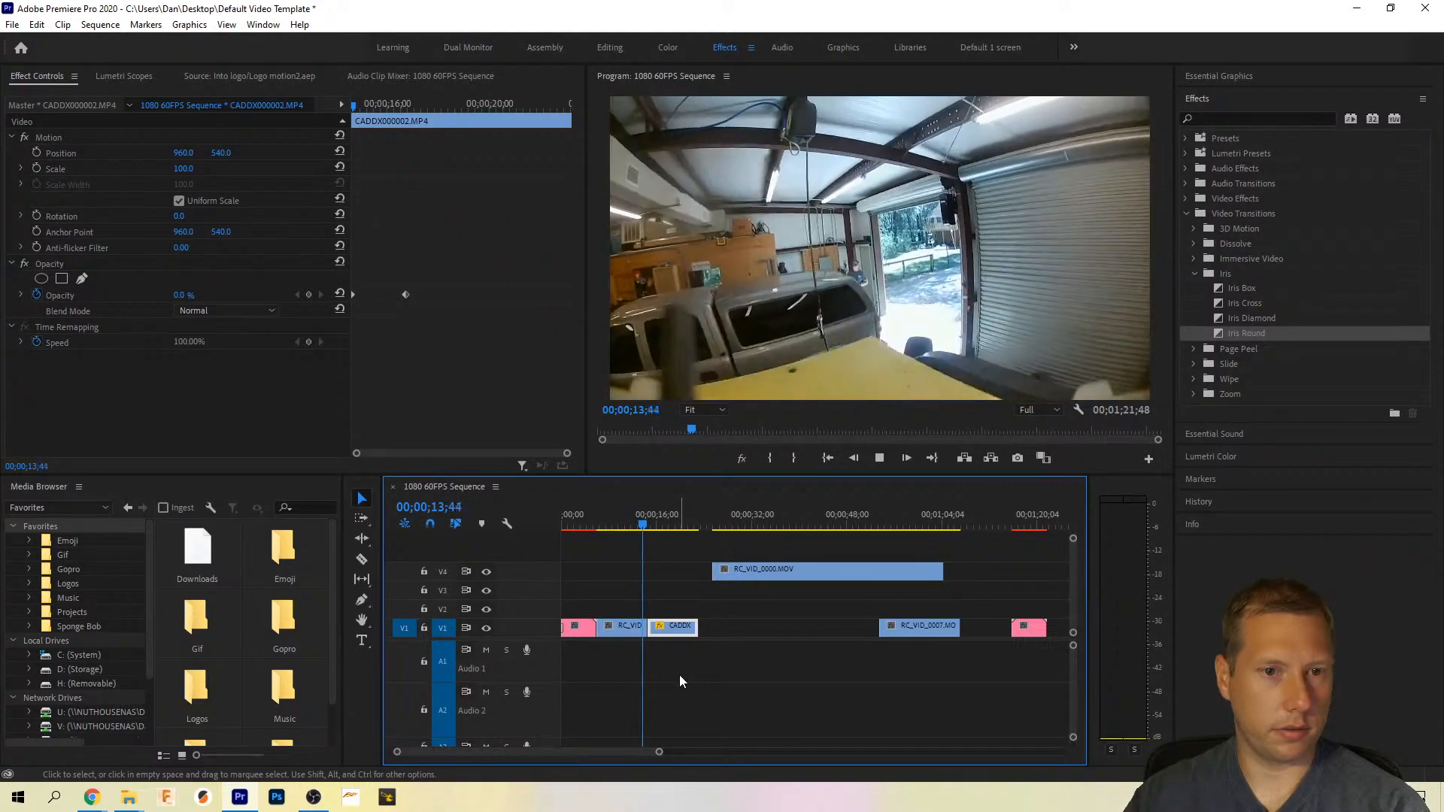
key("space")
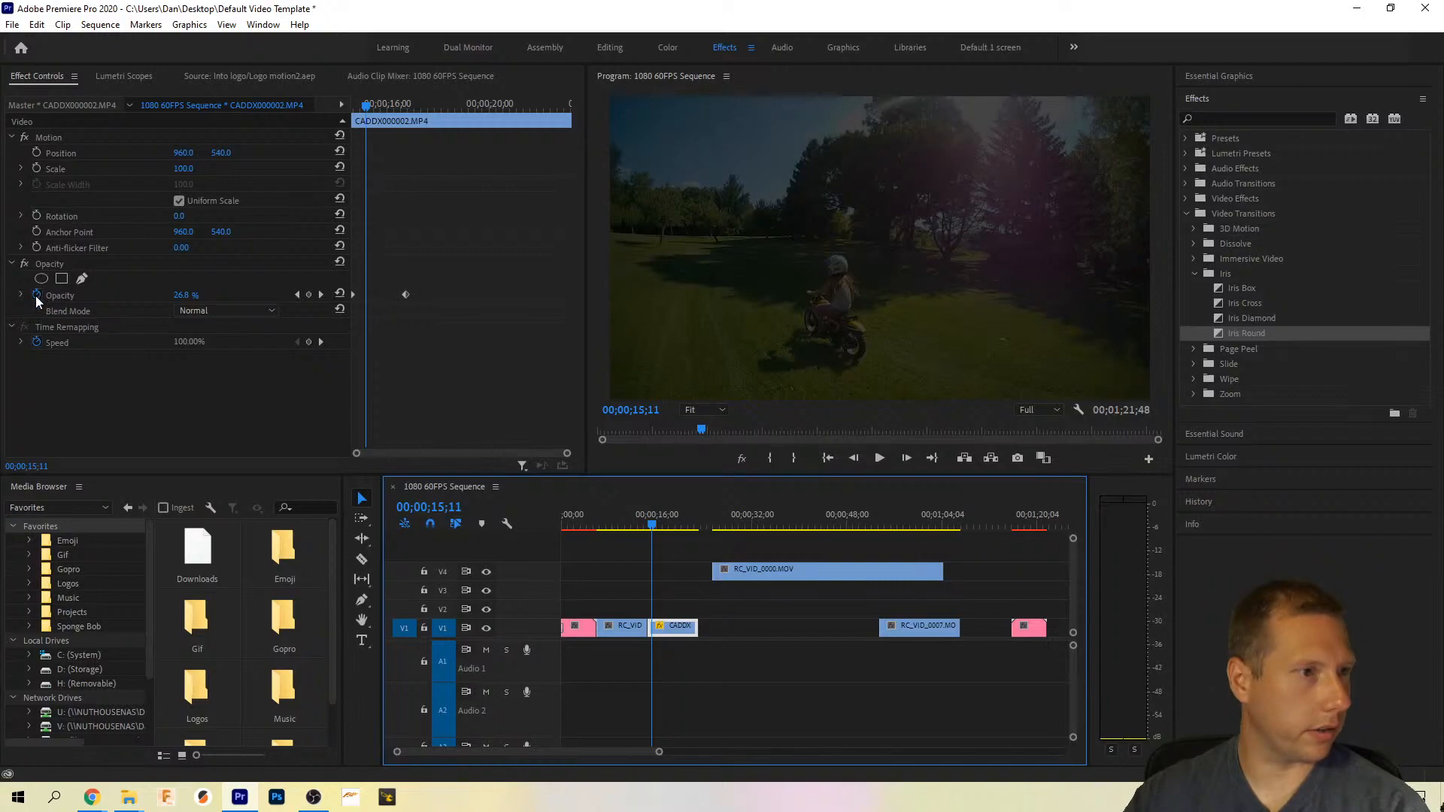
Step: Turn off the Opacity effect on CADDX000002.MP4 and play back the hard cut from RC_VID_0002.MOV
left_click(24, 264)
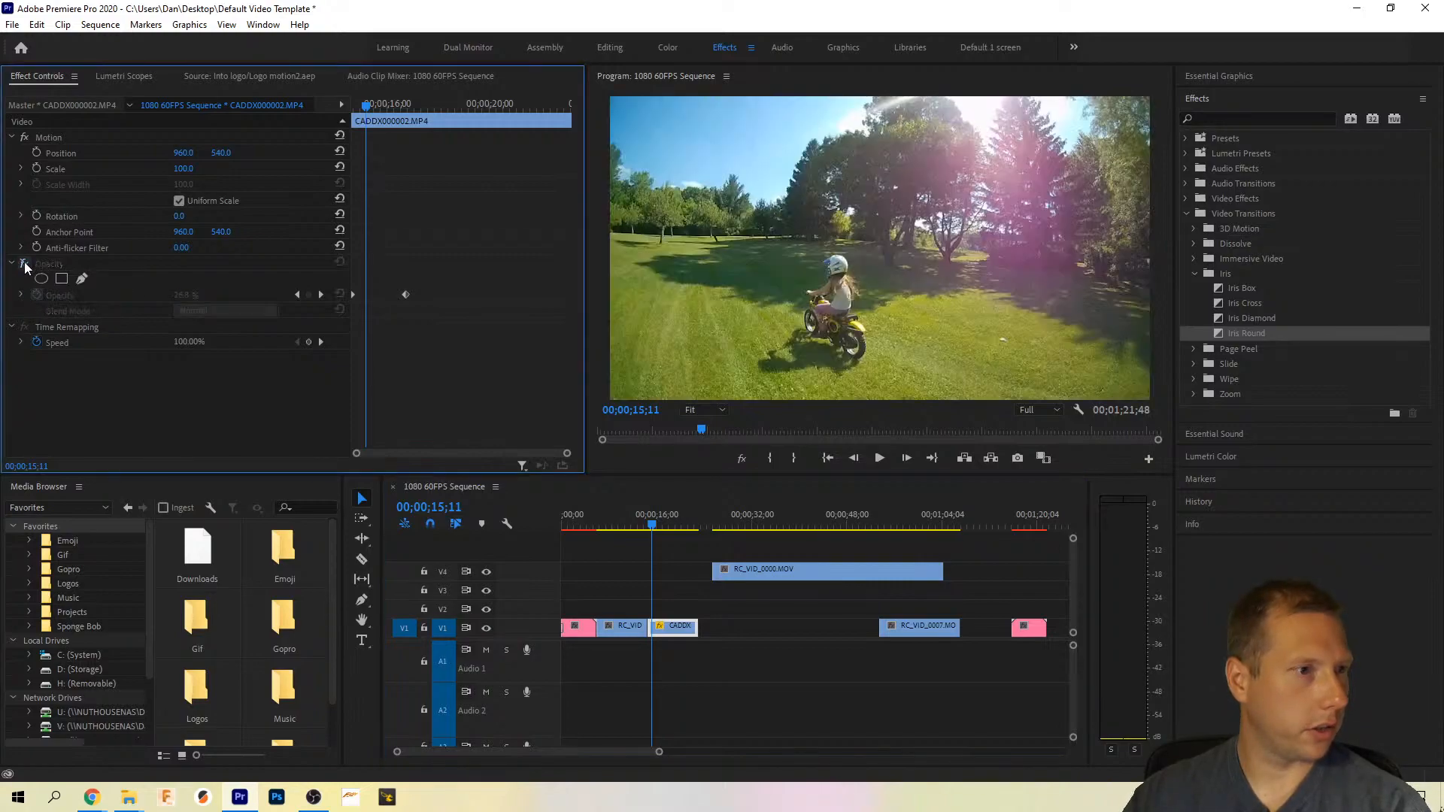
left_click(629, 521)
key("space")
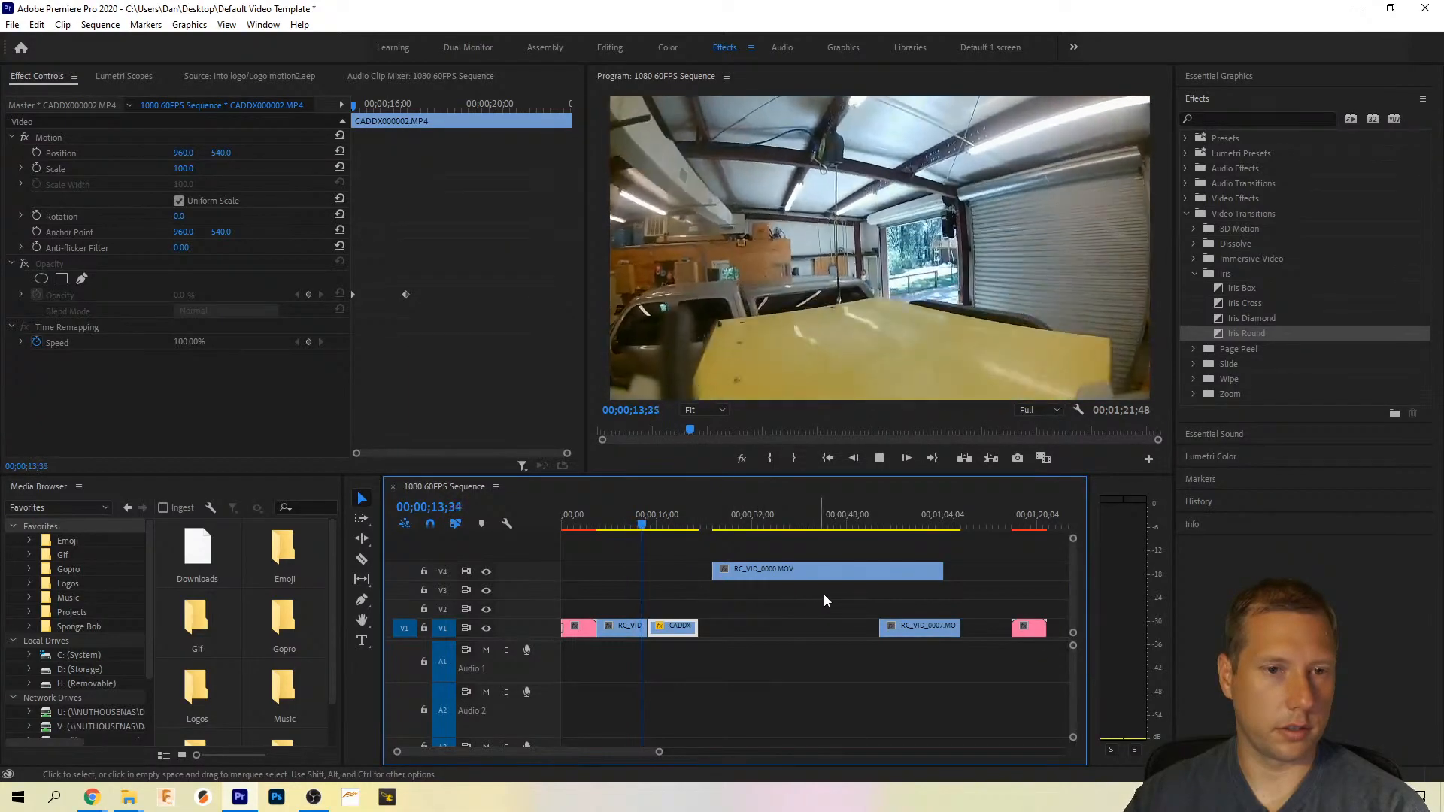
key("space")
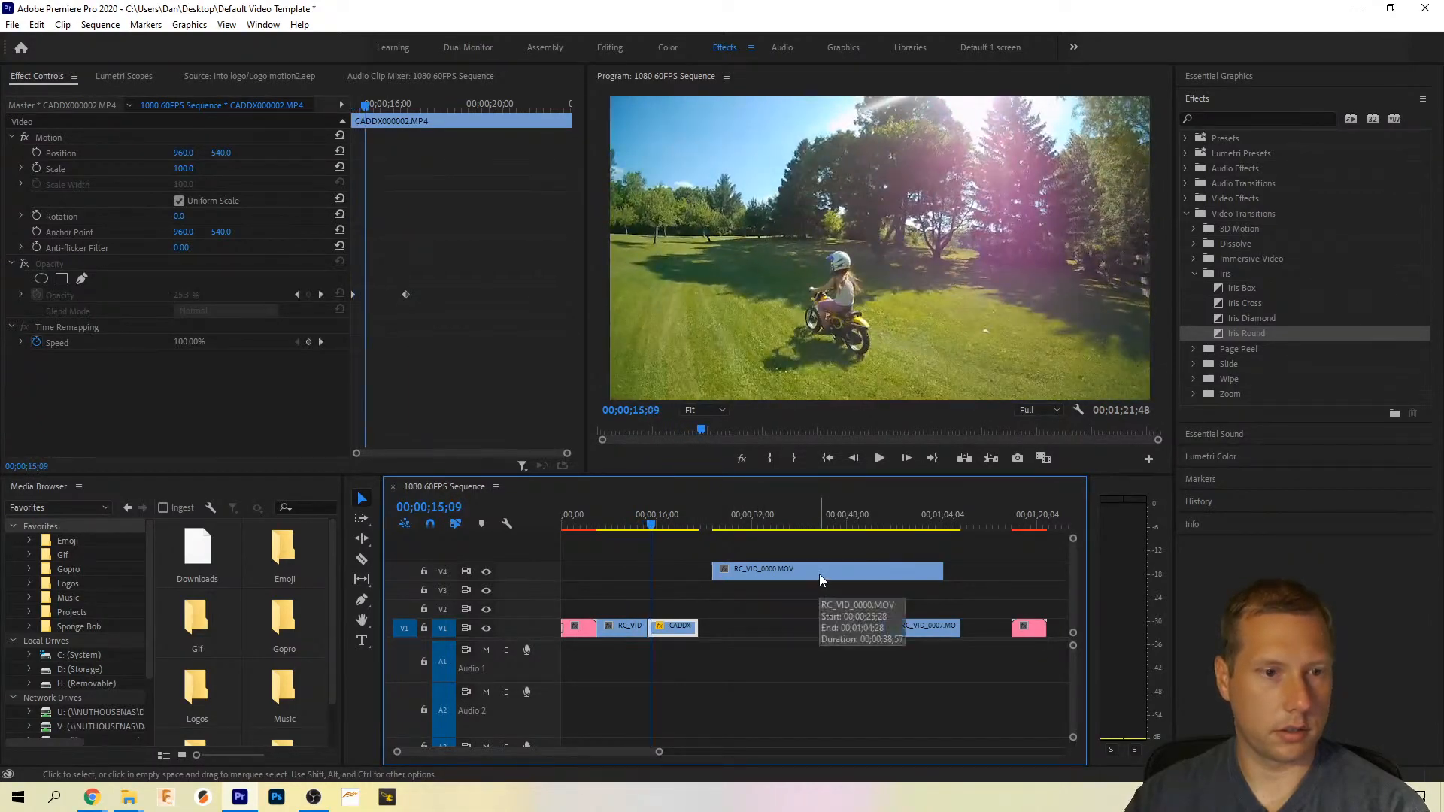
Step: Extend the end of RC_VID_0002.MOV slightly so it meets the start of CADDX000002.MP4 on V1, and play back the cut
left_click_drag(674, 627, 685, 627)
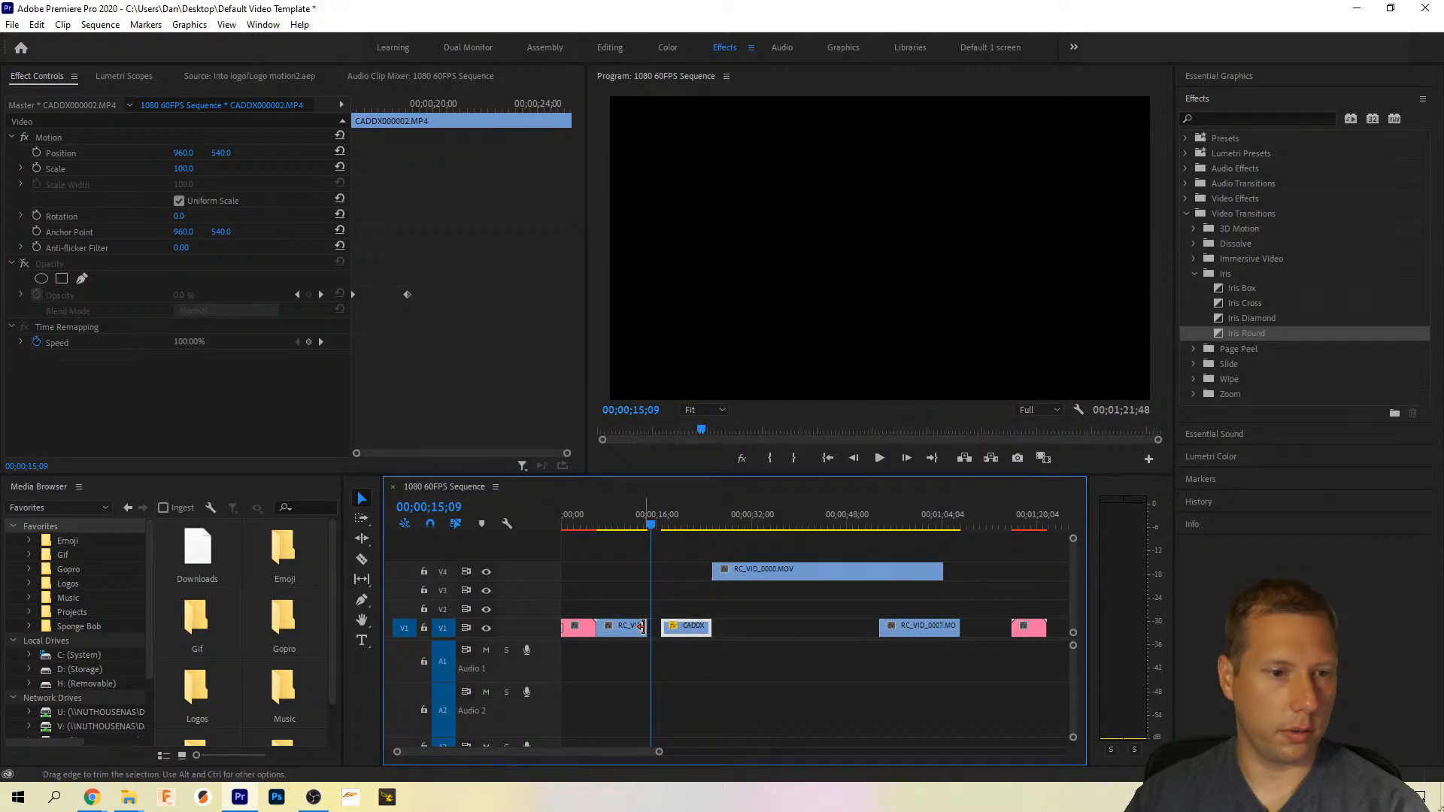
left_click_drag(659, 751, 554, 751)
left_click_drag(800, 629, 803, 630)
left_click_drag(890, 633, 854, 631)
left_click(775, 514)
key("space")
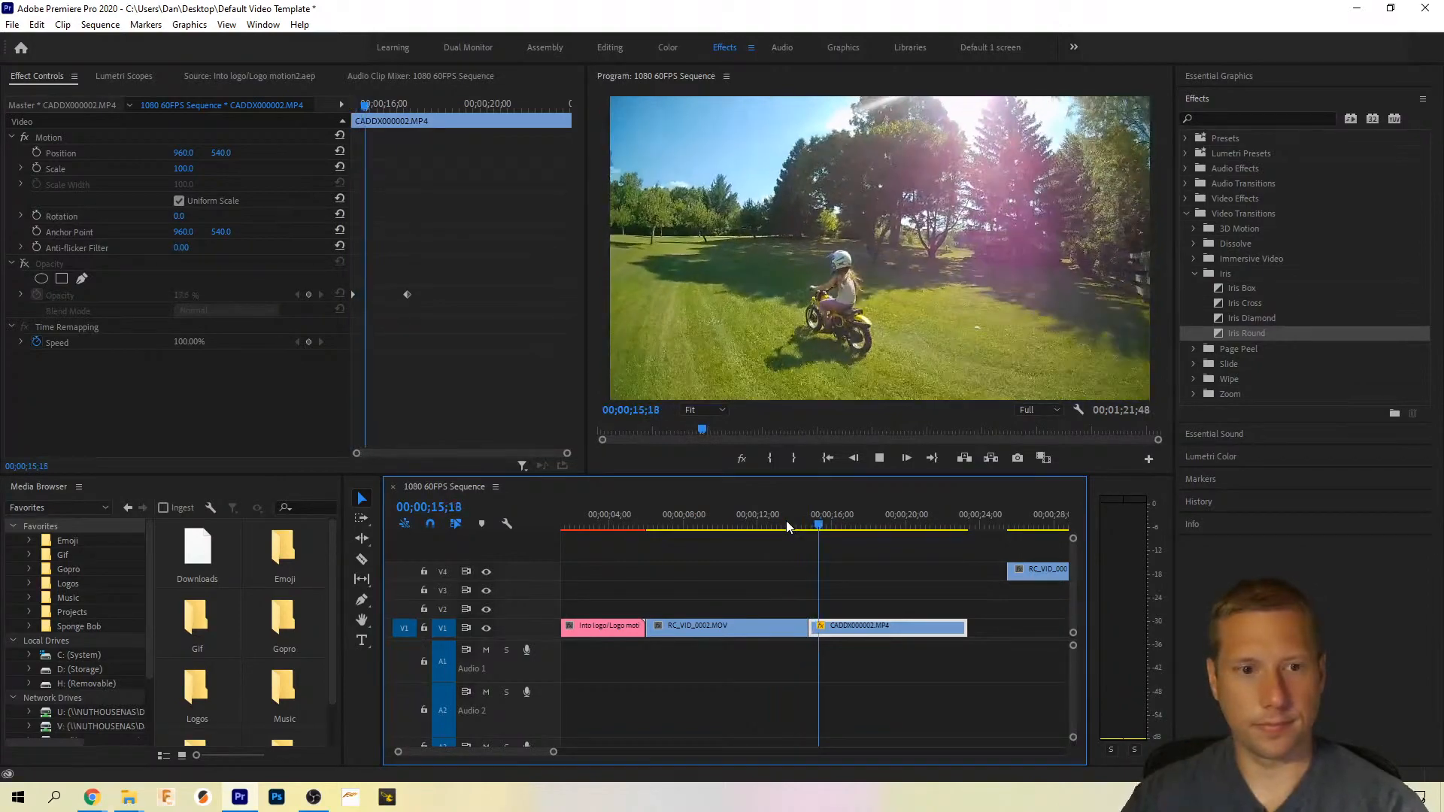
key("space")
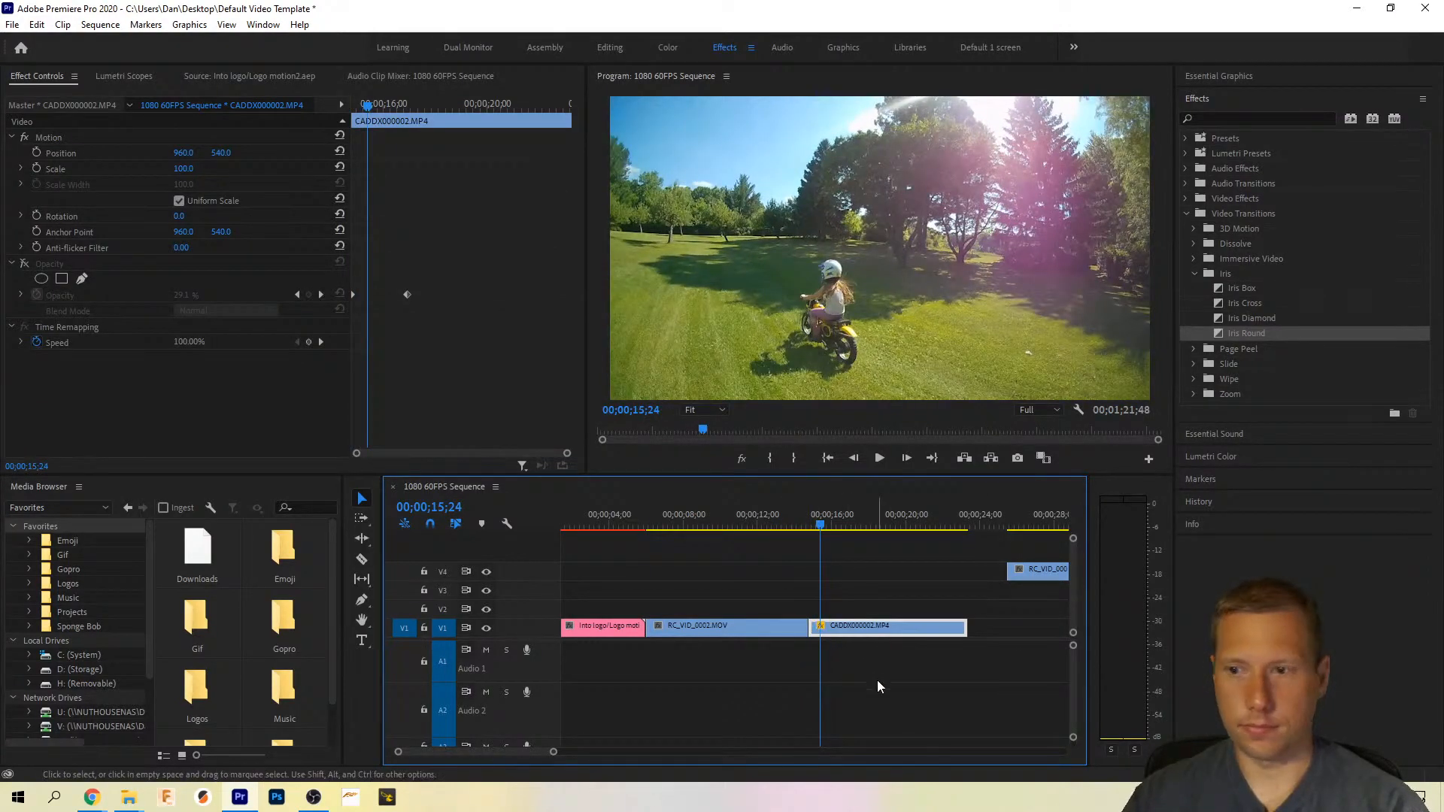
Step: Switch to the Chrome browser and look through the HD Series drones on the BETAFPV site
key("alt+Tab")
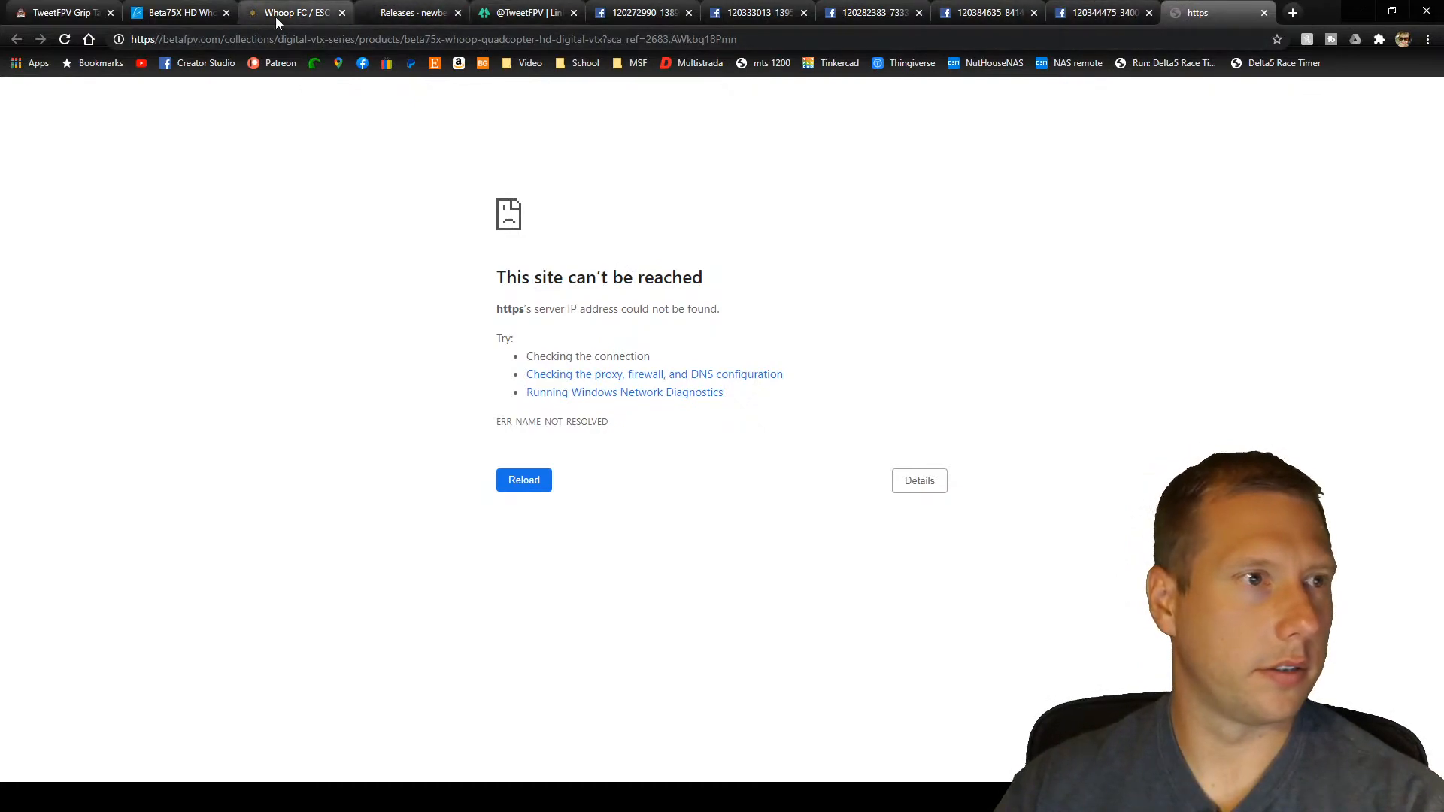
left_click(160, 12)
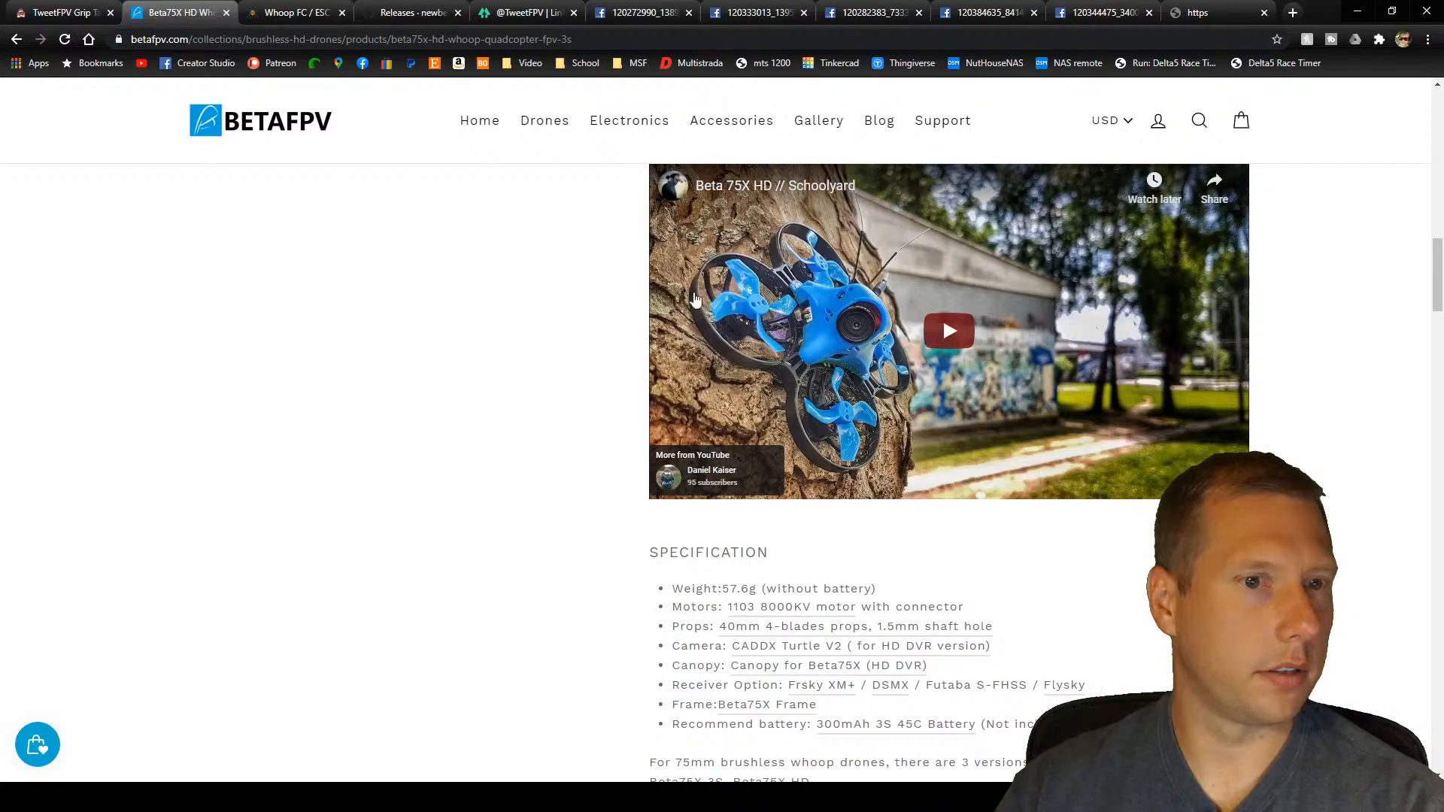
mouse_move(703, 132)
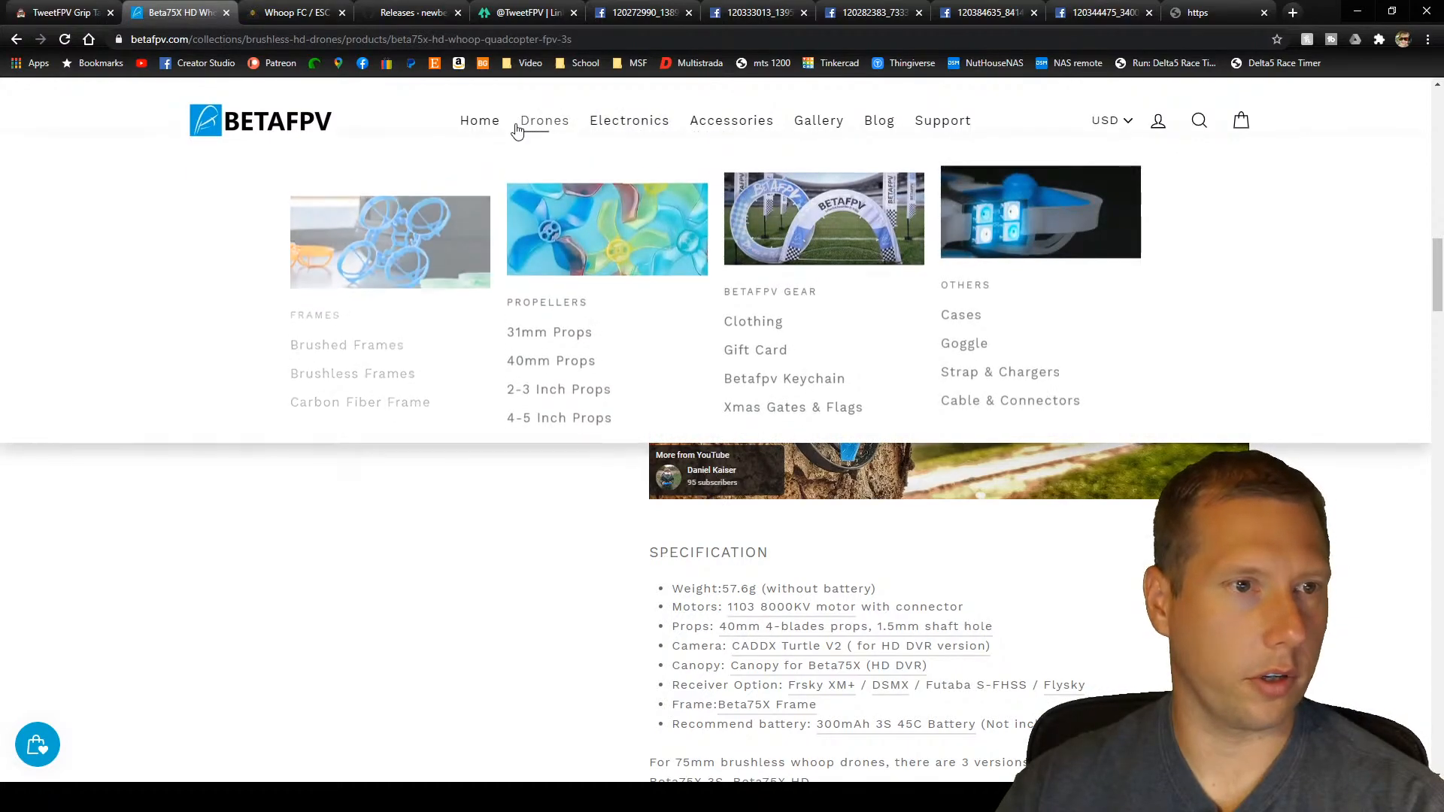
mouse_move(543, 131)
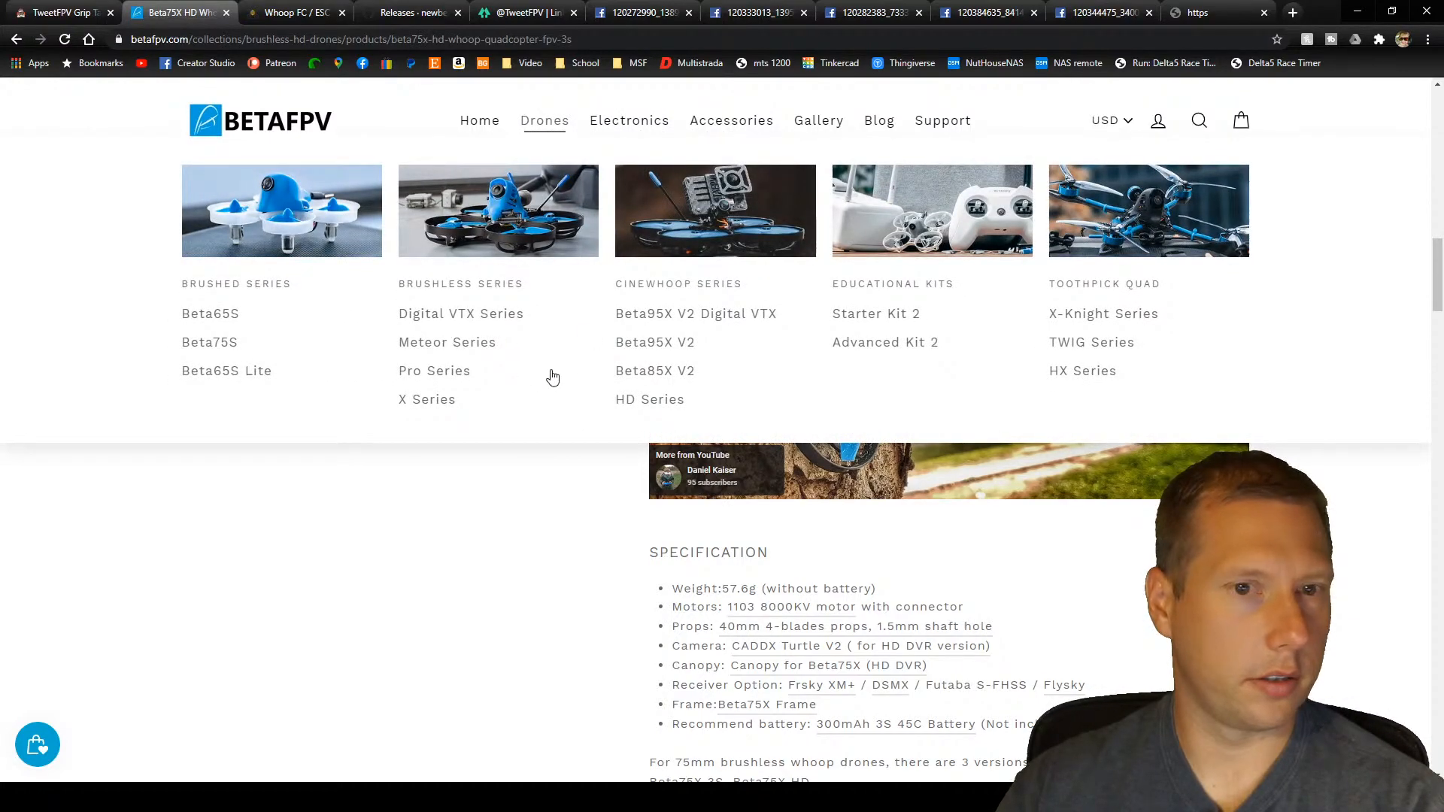
left_click(670, 407)
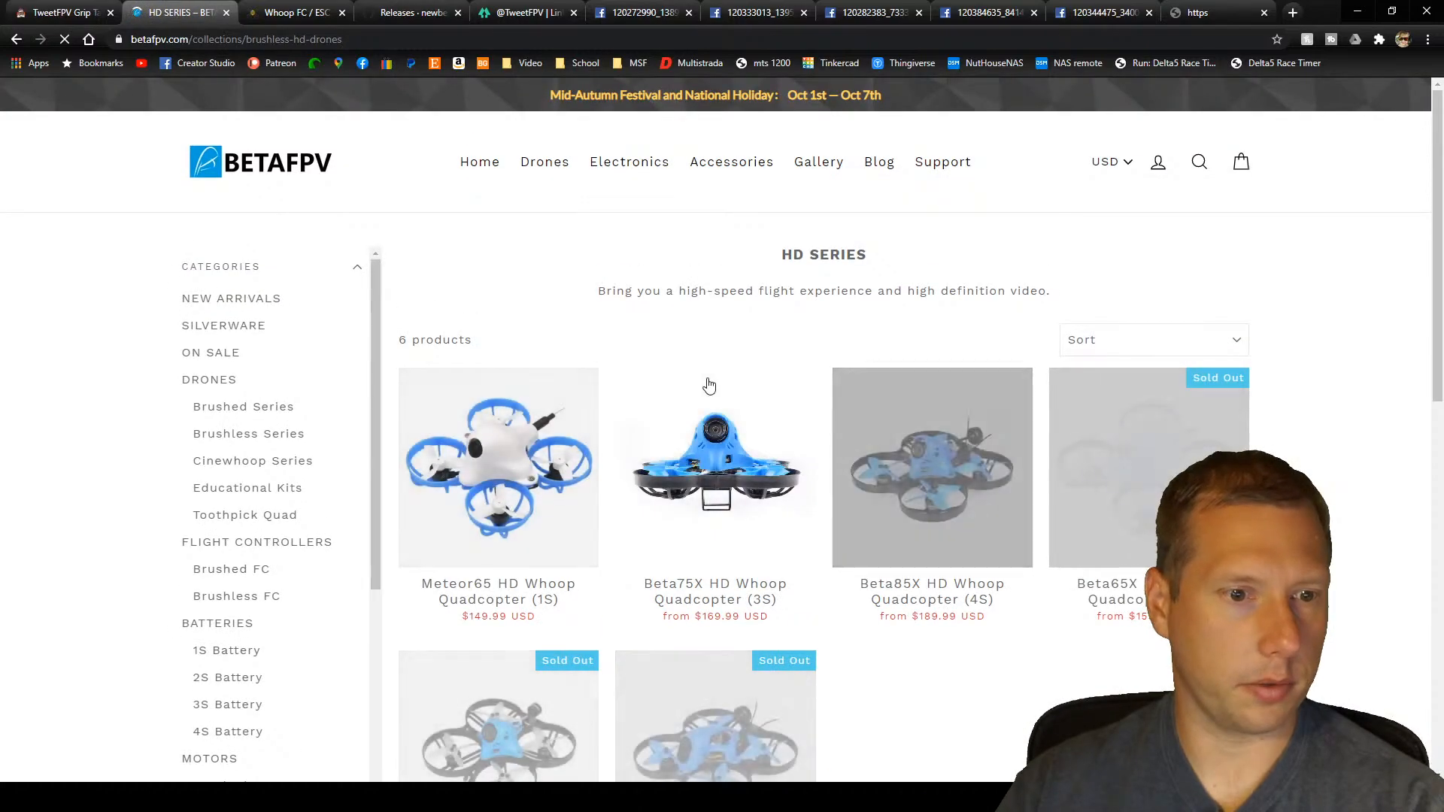
scroll(970, 594, "down", 2)
scroll(961, 580, "down", 3)
scroll(960, 579, "up", 3)
scroll(632, 150, "up", 2)
Step: Browse the Digital VTX Series and open the Beta75X Whoop Quadcopter (HD Digital VTX) product page
mouse_move(557, 174)
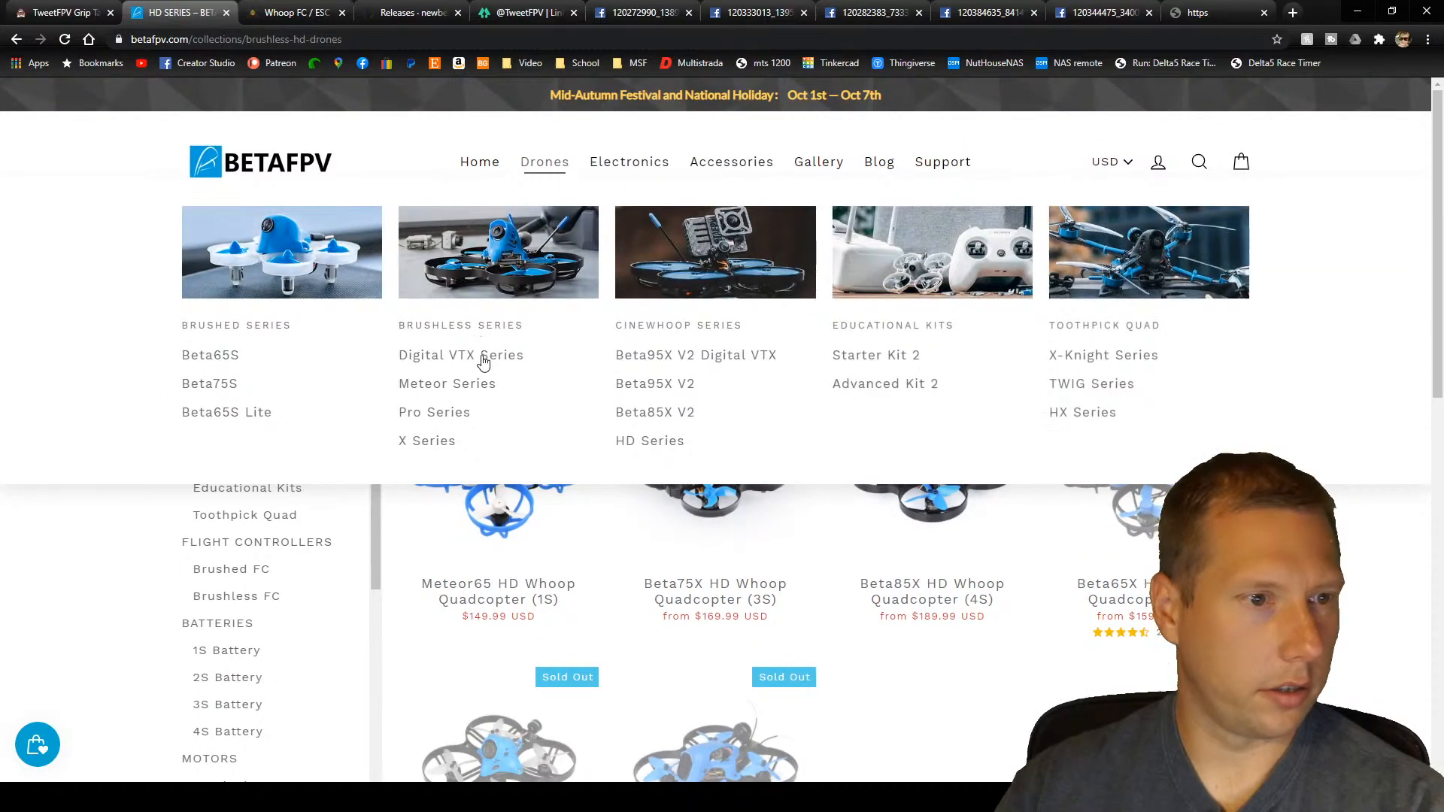
left_click(484, 362)
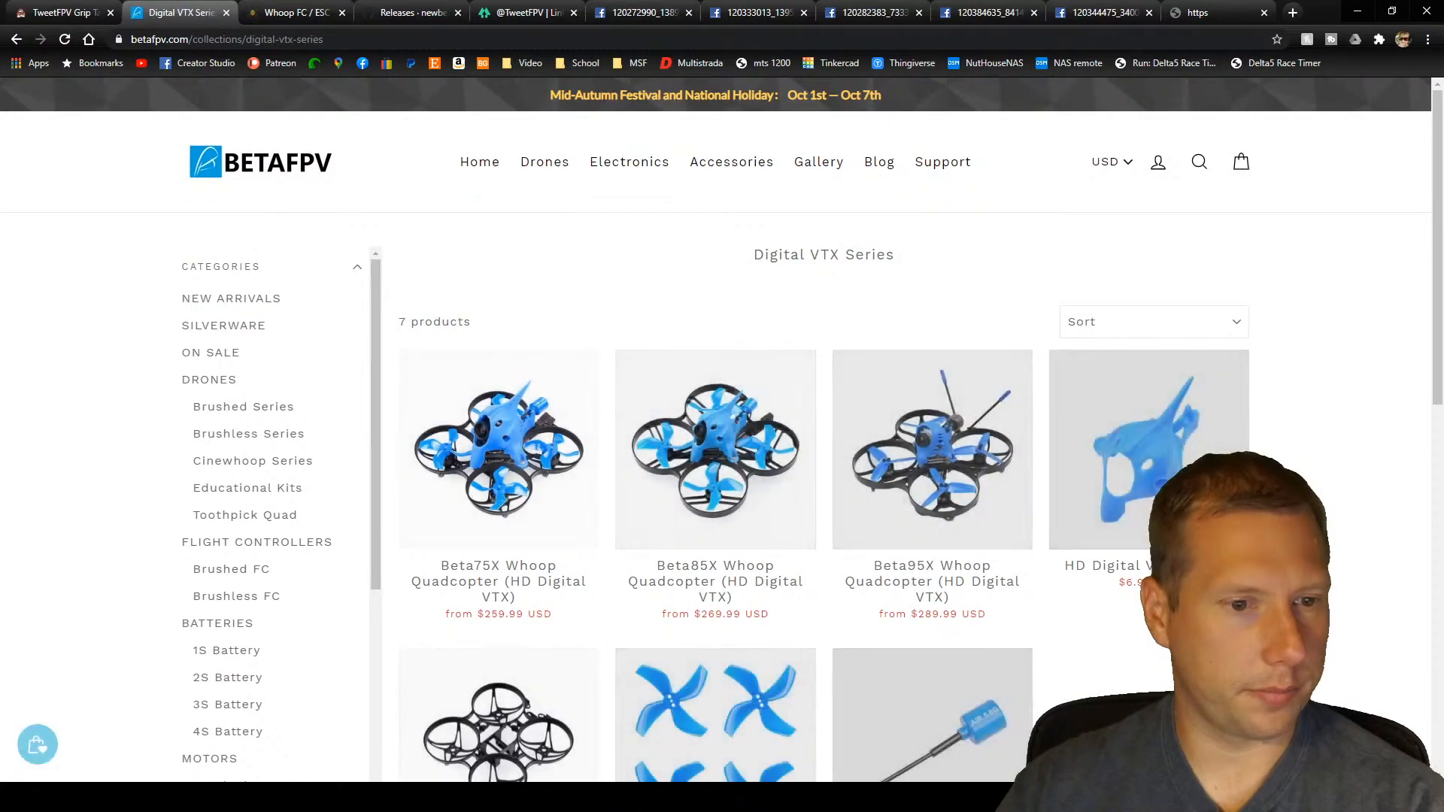
scroll(722, 451, "down", 1)
scroll(722, 451, "down", 1)
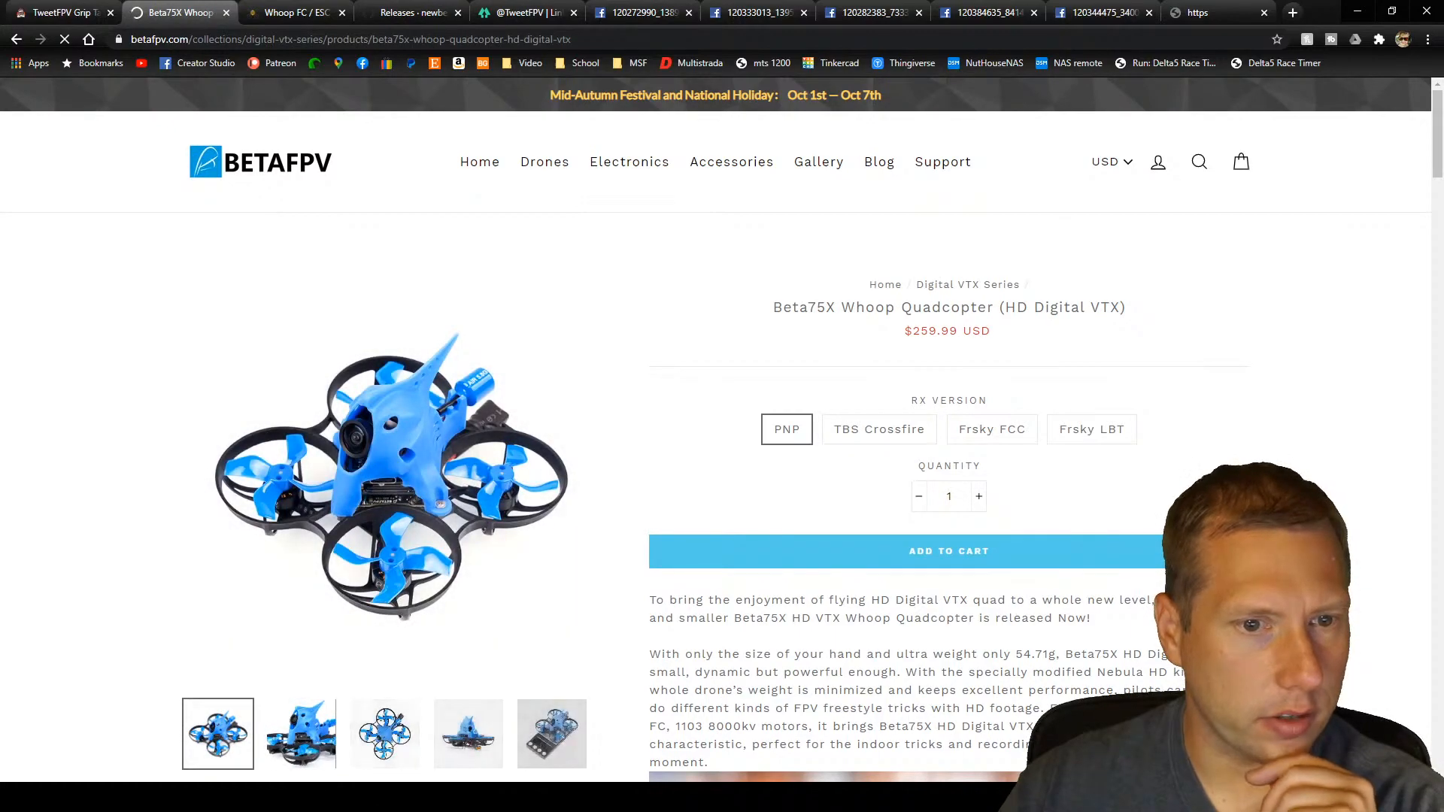
Step: Read the Beta75X product page from the photos through the comparison table and specifications to the Modified Nebula Nano Kit section
scroll(579, 557, "down", 4)
scroll(538, 564, "up", 2)
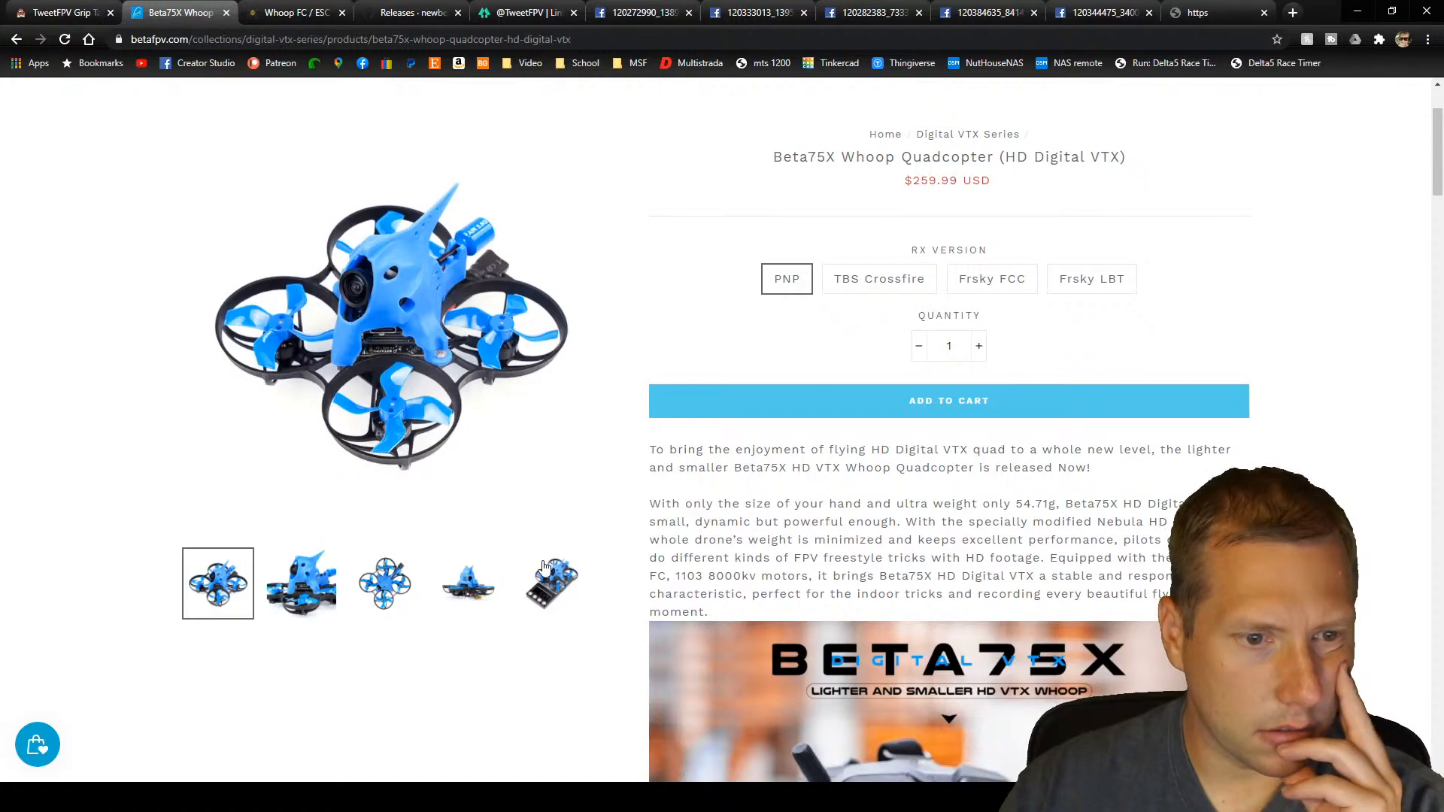
scroll(547, 567, "down", 4)
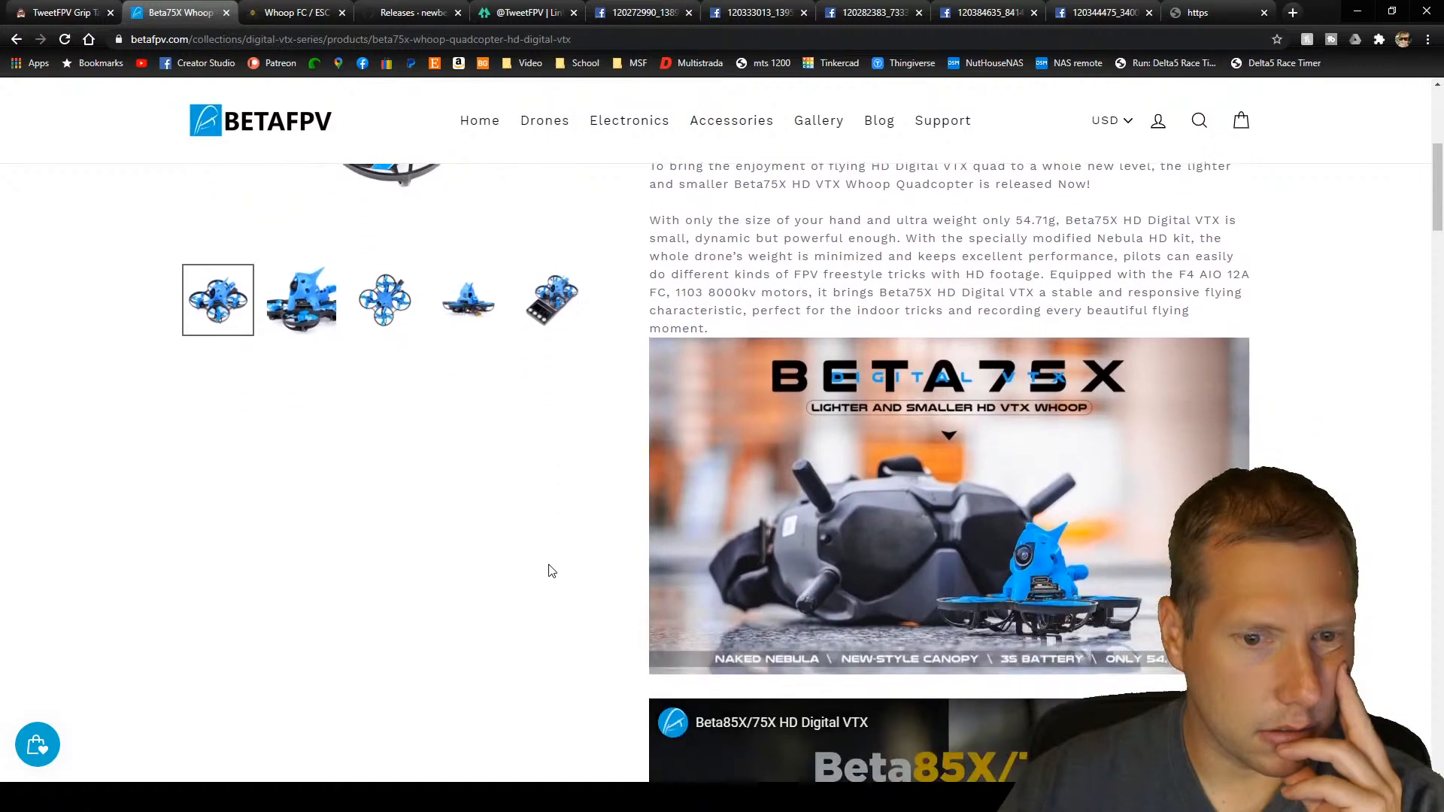
scroll(550, 570, "down", 7)
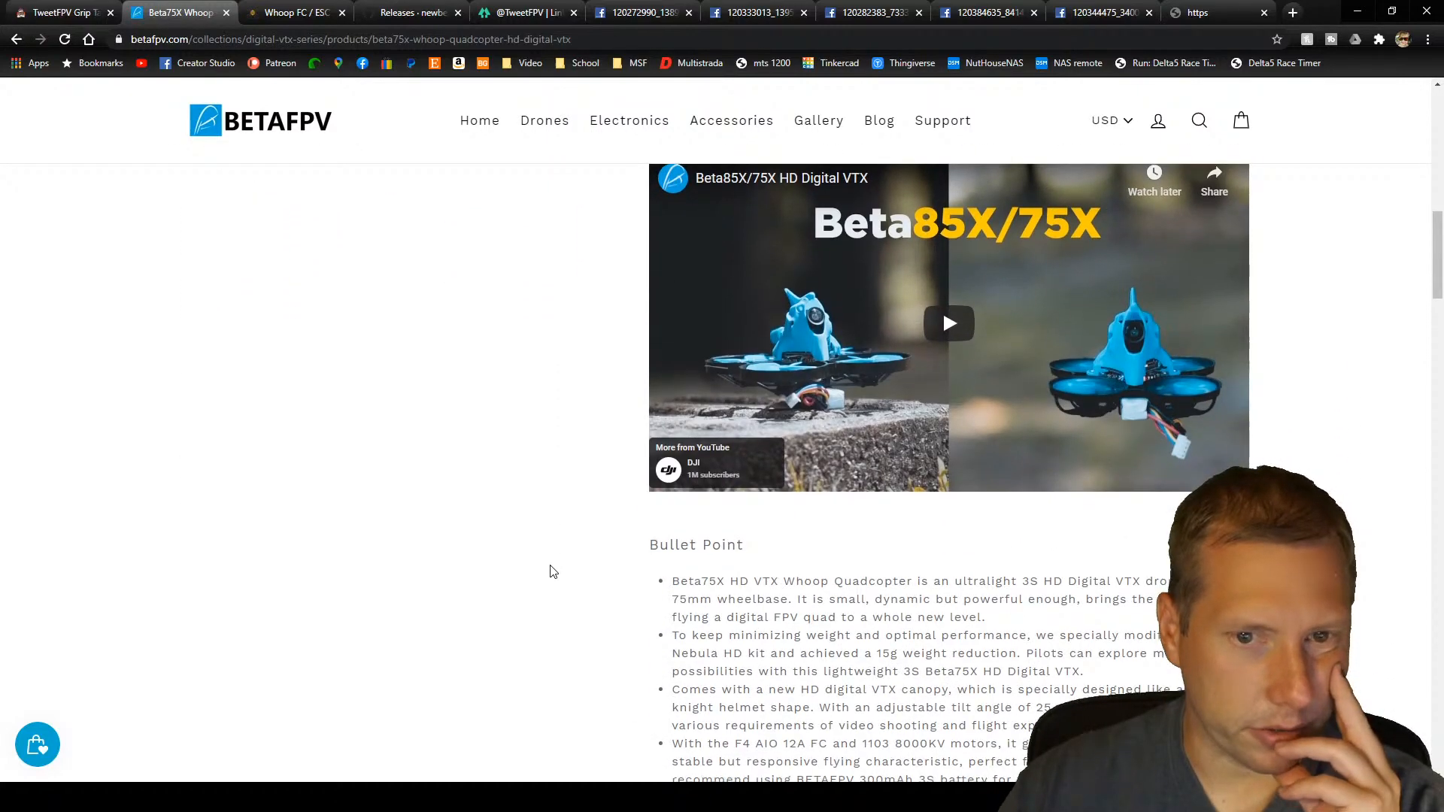
scroll(553, 571, "down", 8)
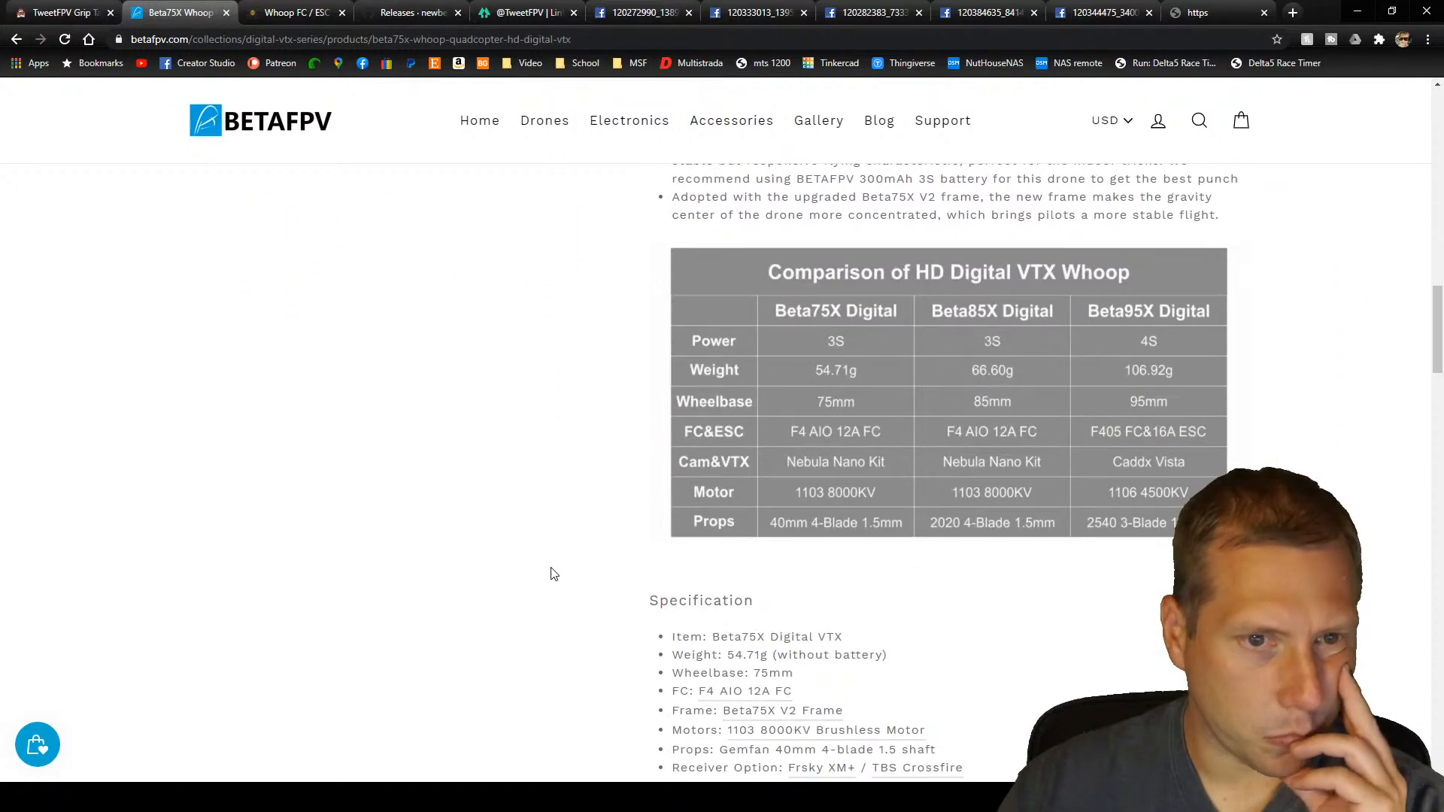
scroll(553, 573, "down", 6)
scroll(553, 574, "down", 7)
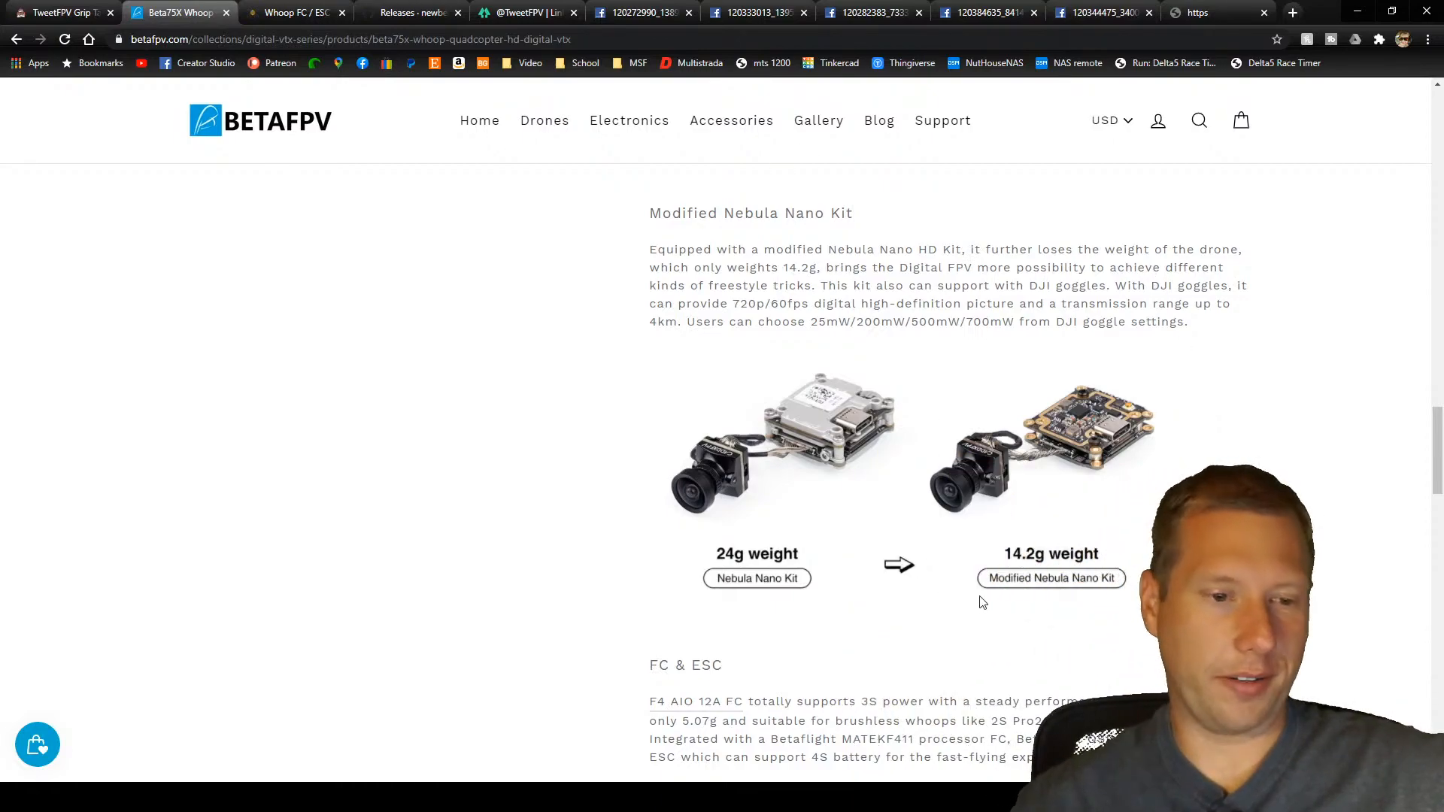
Step: Examine the Beta75X's Nebula Nano Kit and FC & ESC sections together with its specification list
scroll(981, 602, "down", 4)
scroll(981, 602, "up", 3)
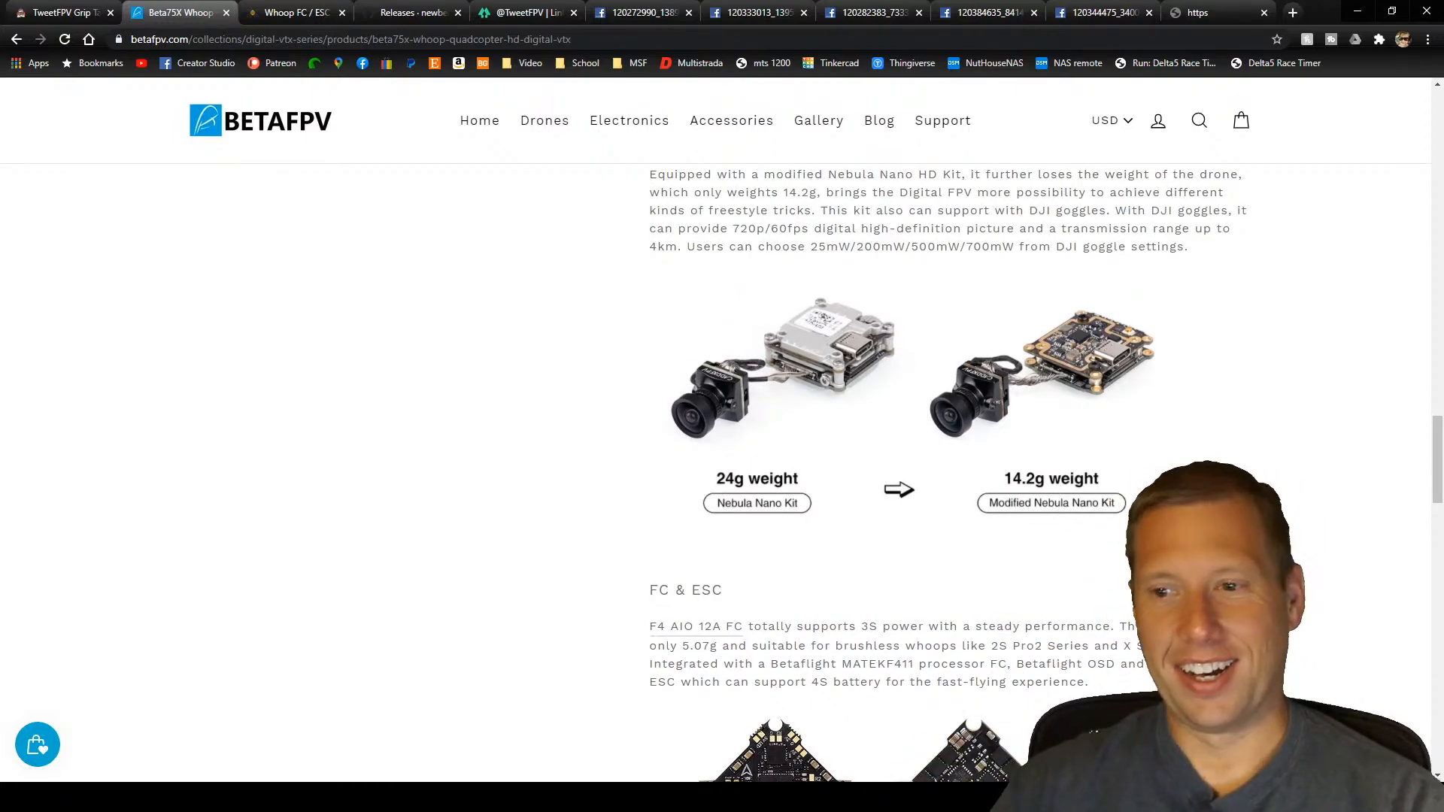
scroll(1051, 502, "up", 5)
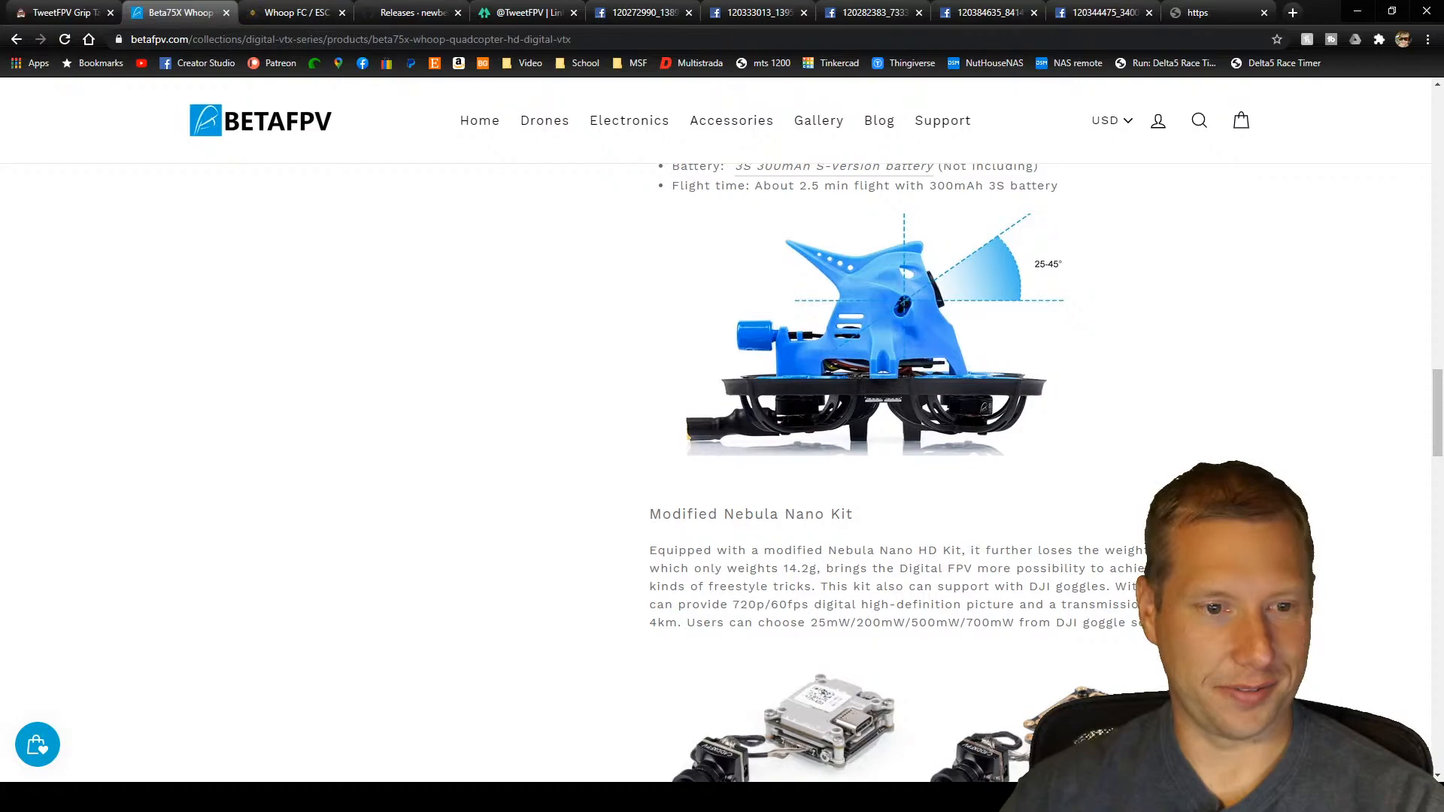
scroll(1107, 567, "up", 6)
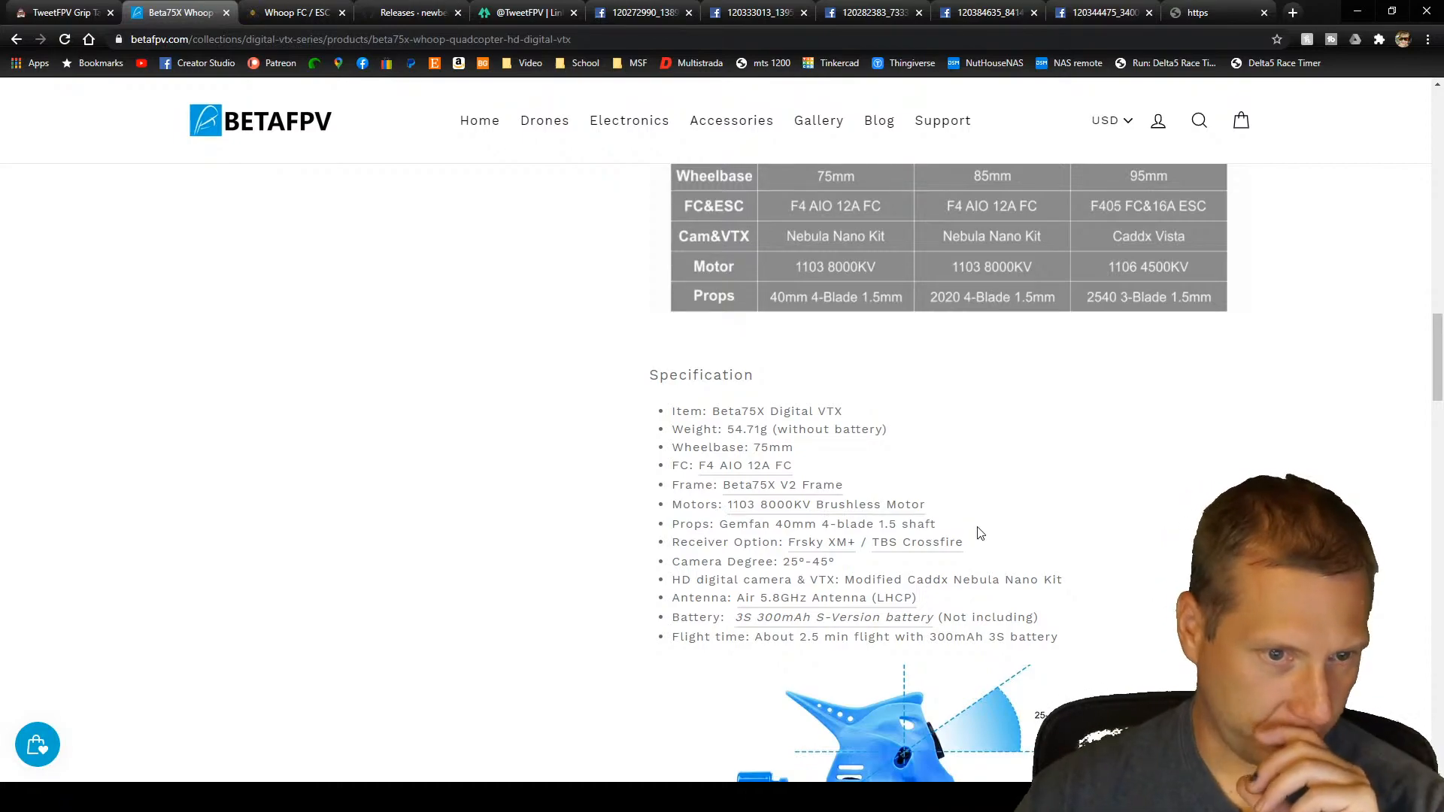
scroll(1000, 557, "up", 4)
scroll(1000, 557, "down", 4)
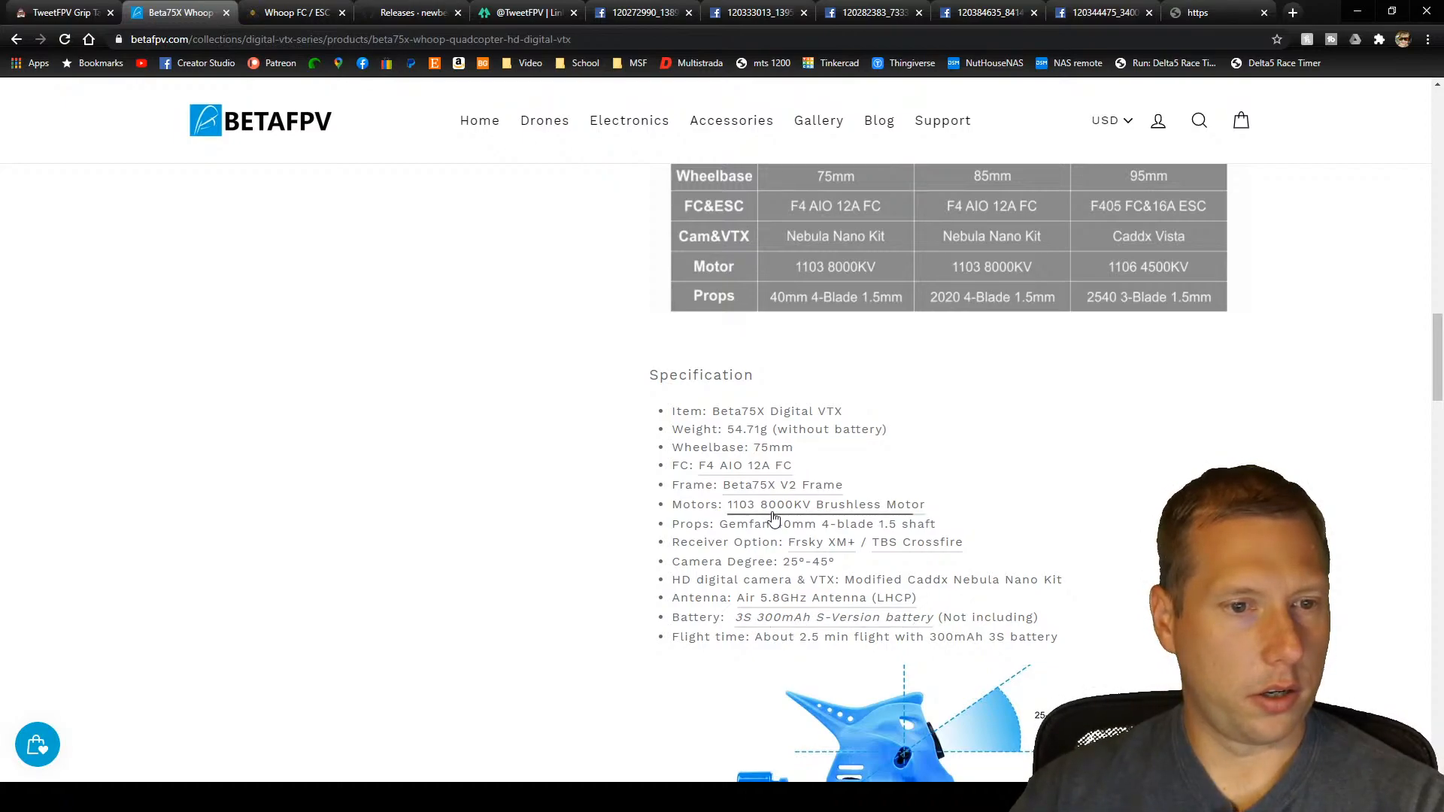
scroll(828, 518, "down", 4)
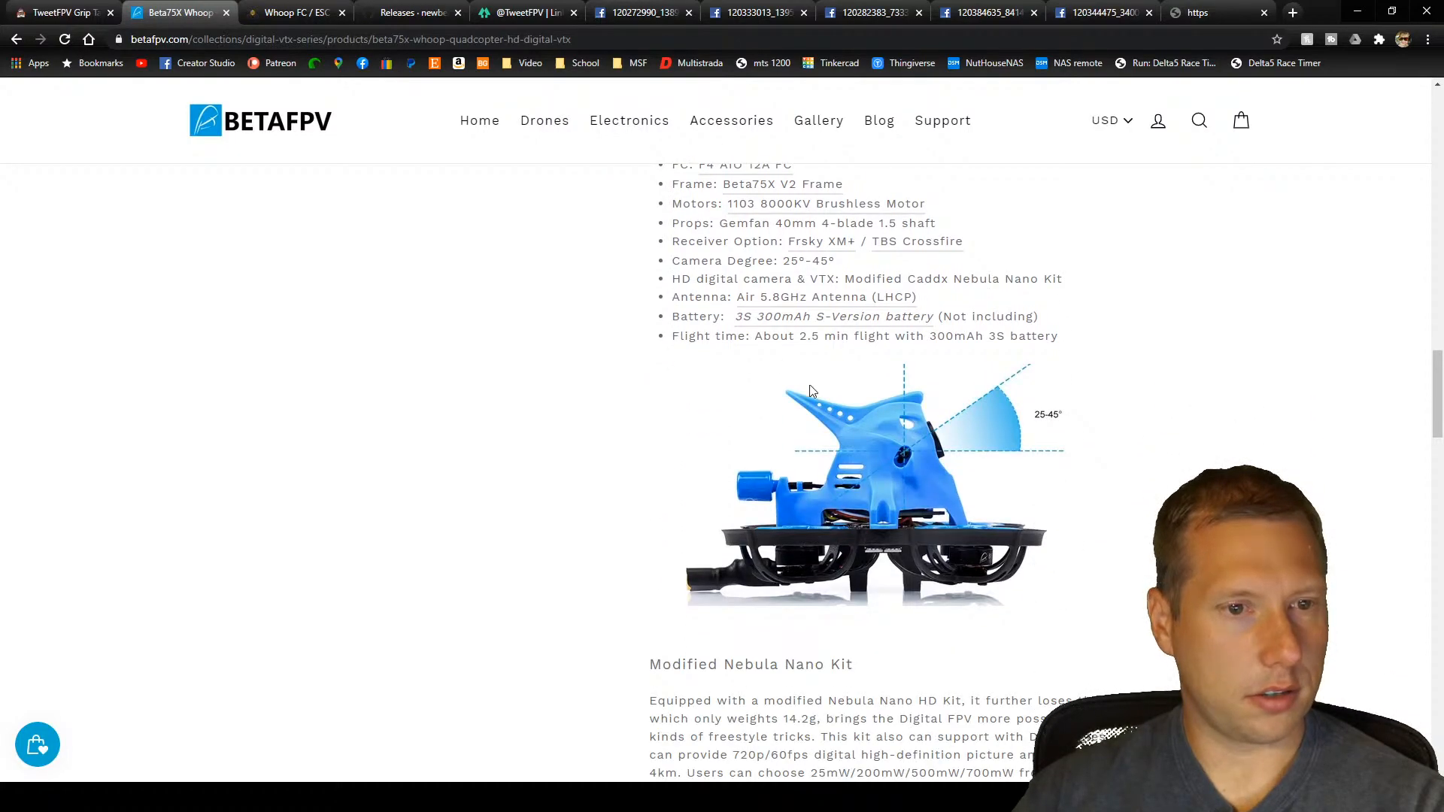
scroll(1020, 581, "down", 11)
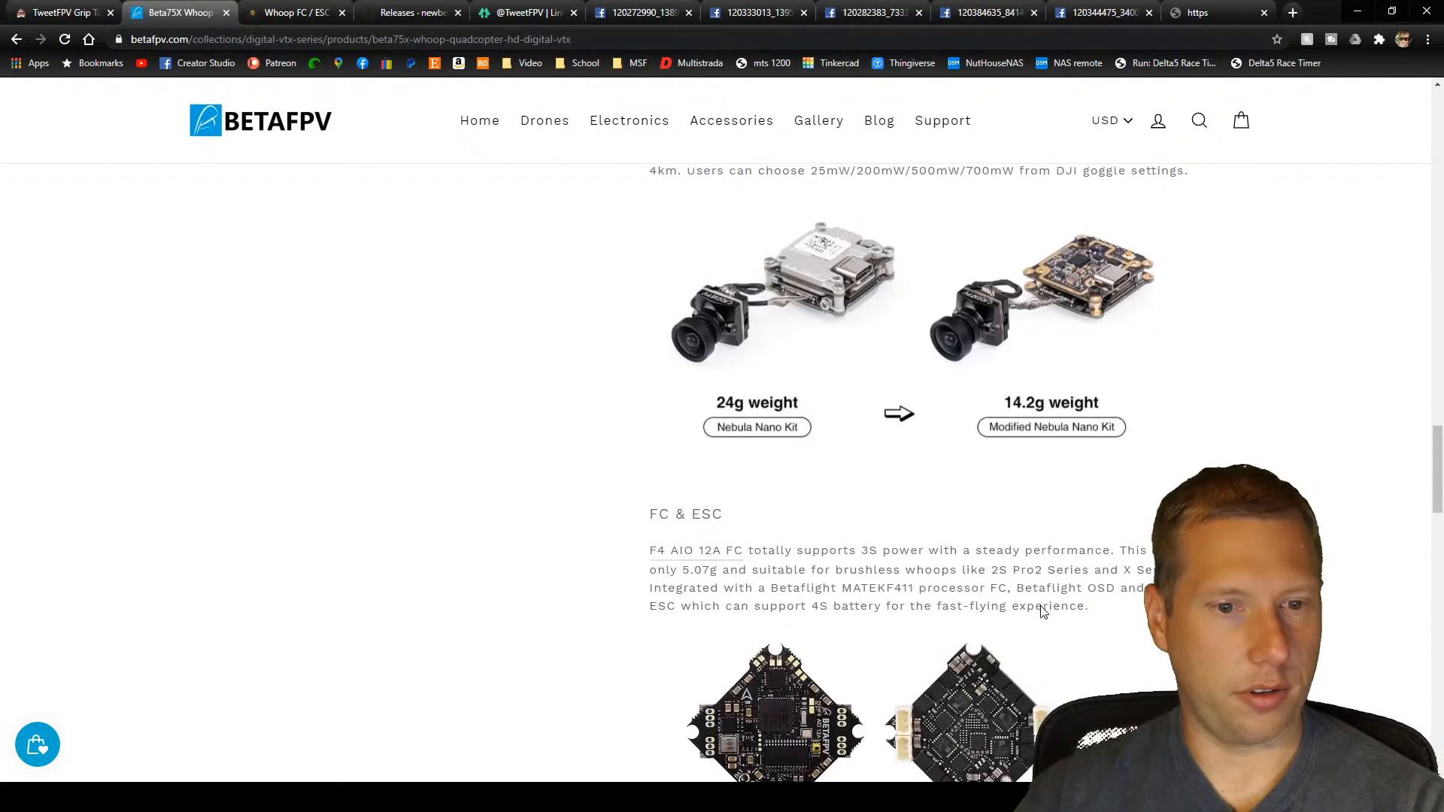
Step: Compare the prices of the Beta75X's TBS Crossfire and PNP receiver versions, ending with PNP selected
scroll(1041, 613, "up", 3)
scroll(931, 585, "up", 20)
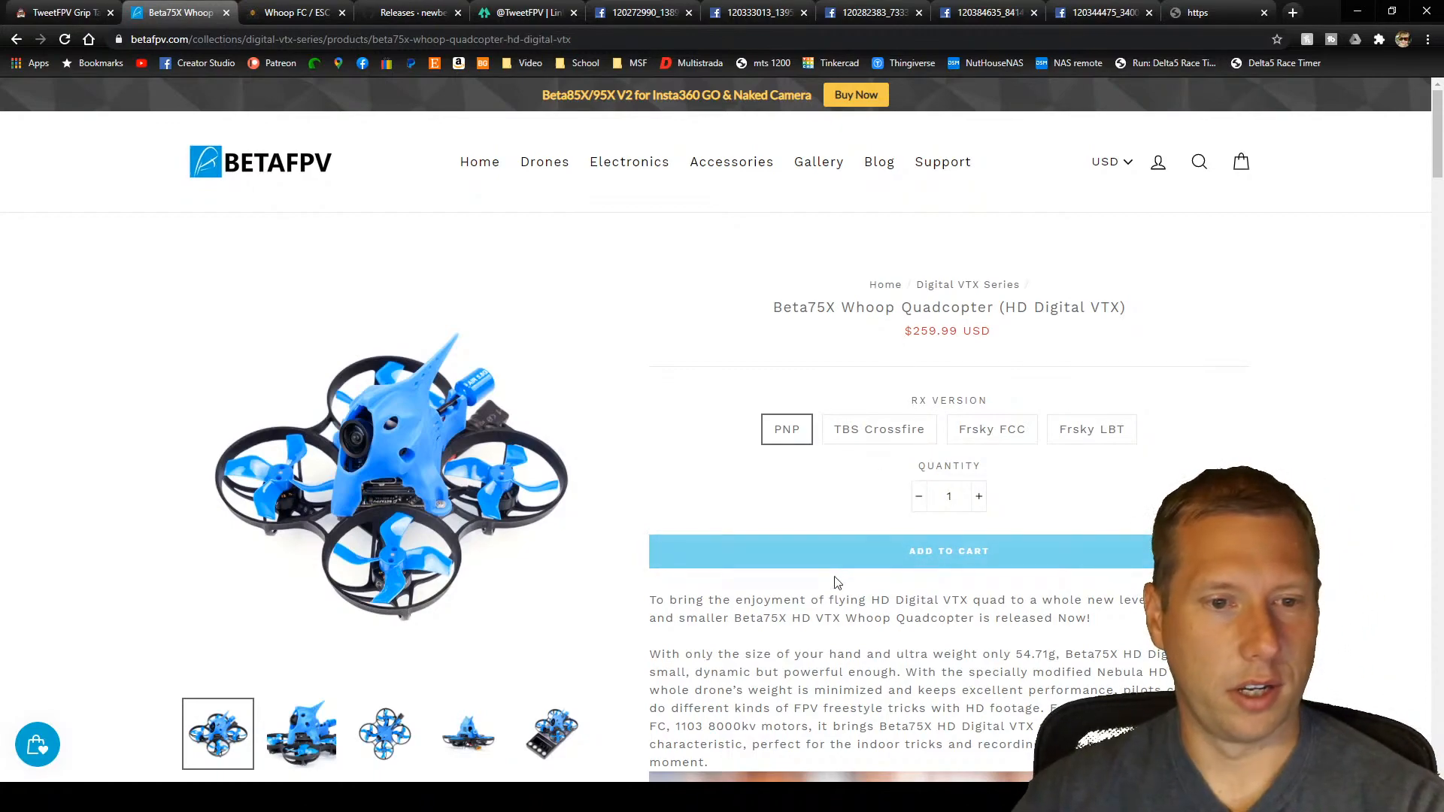
left_click(902, 449)
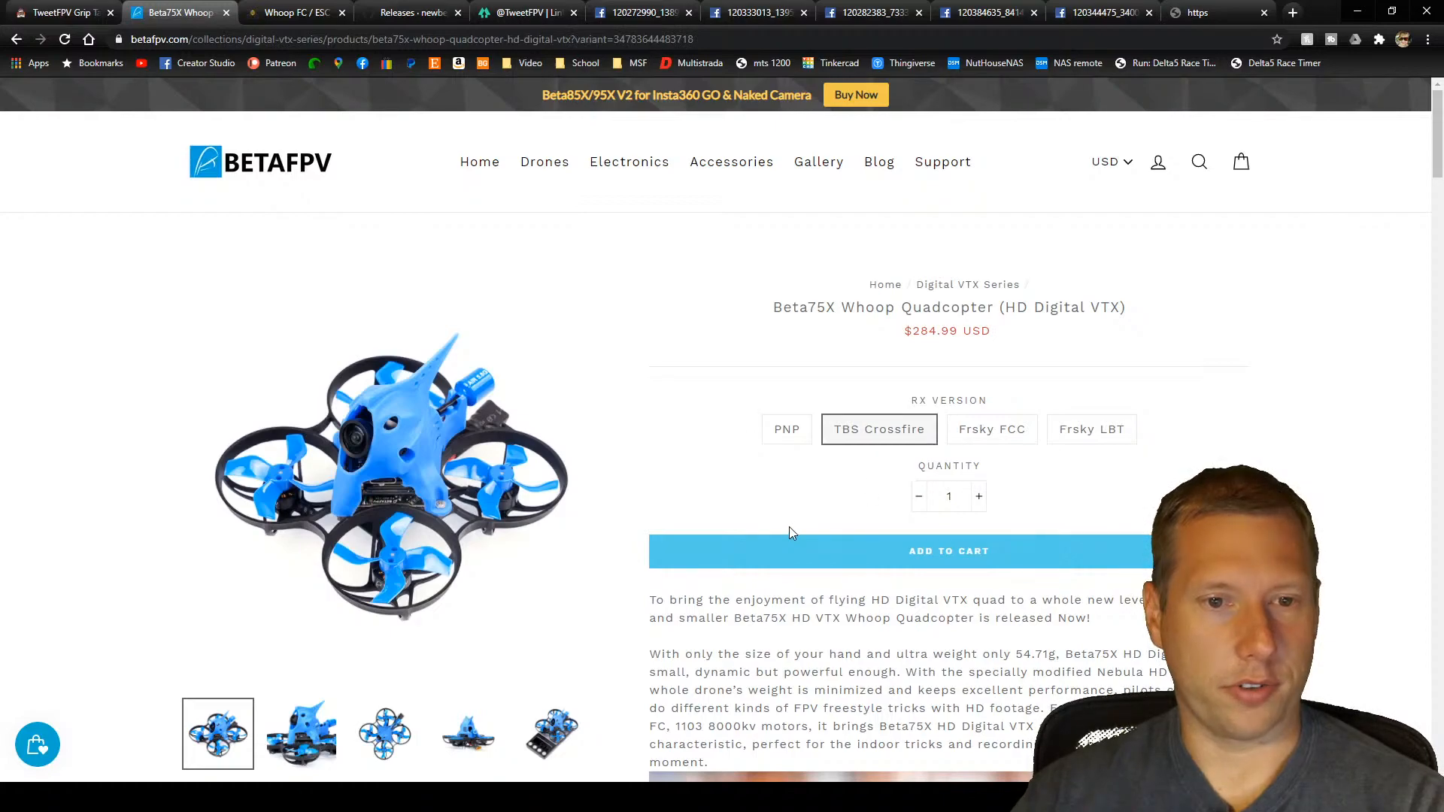
left_click(802, 438)
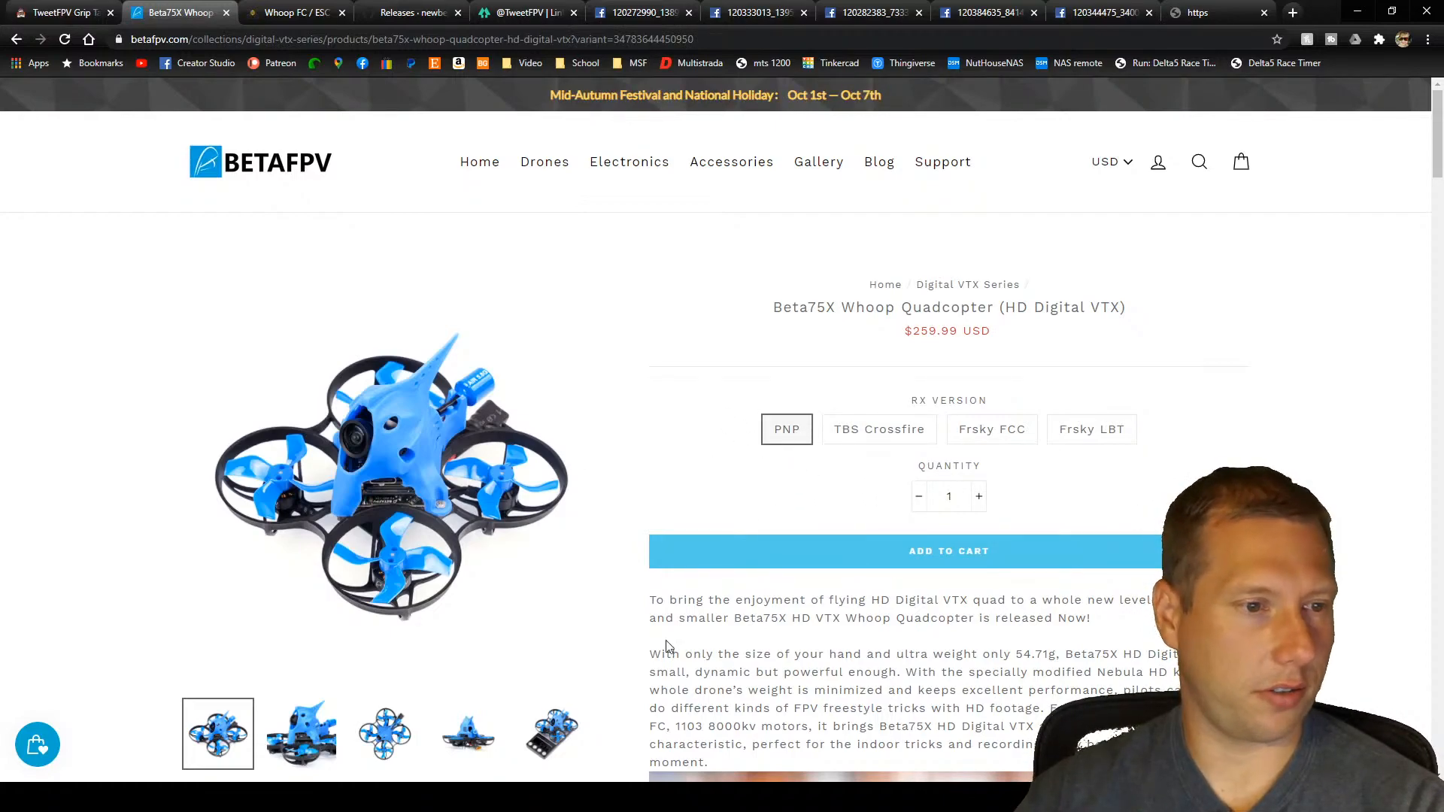
Step: Review the Beta75X's bullet points, the HD Digital VTX Whoop comparison table and the specifications again
scroll(856, 659, "down", 5)
scroll(864, 638, "down", 5)
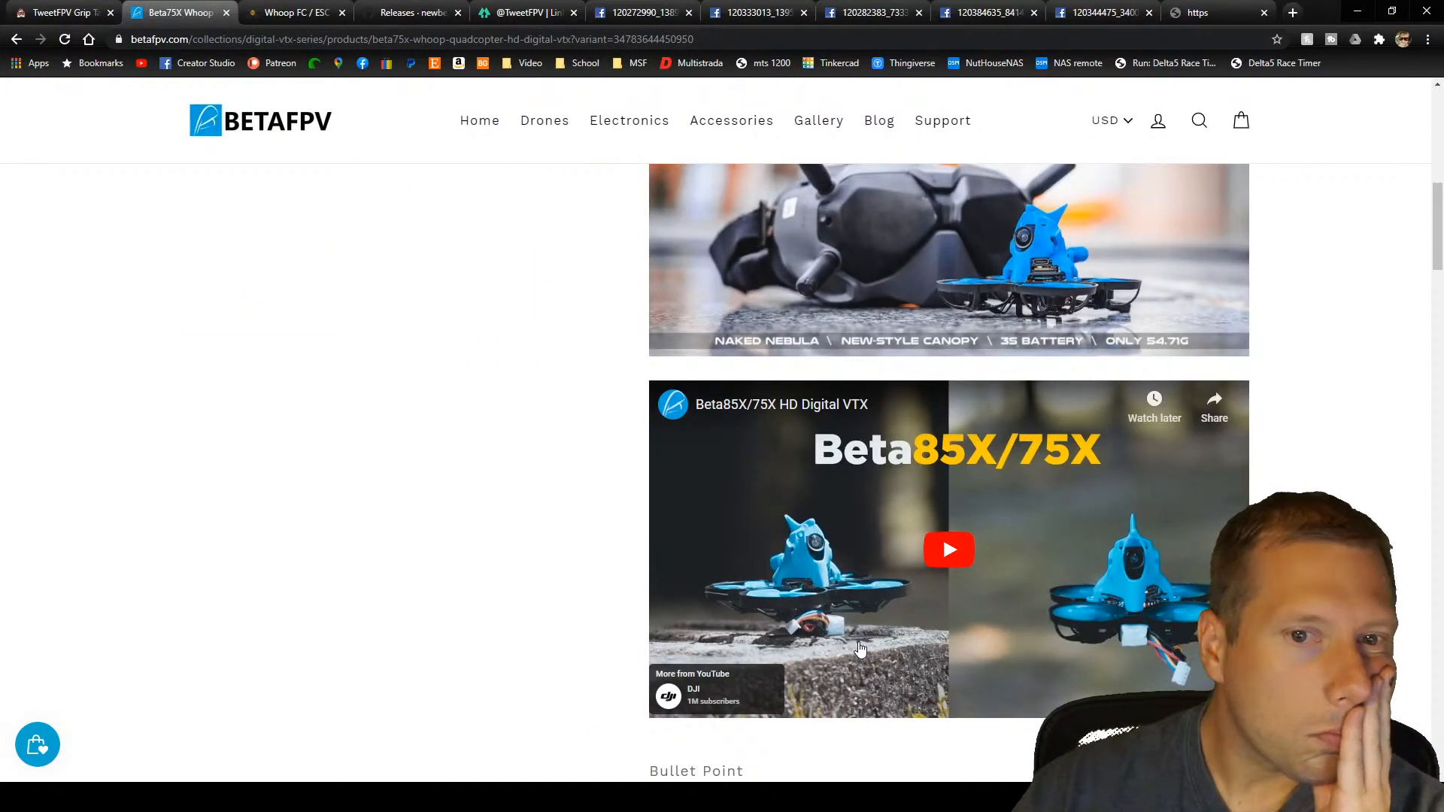
scroll(861, 648, "down", 7)
scroll(861, 647, "down", 2)
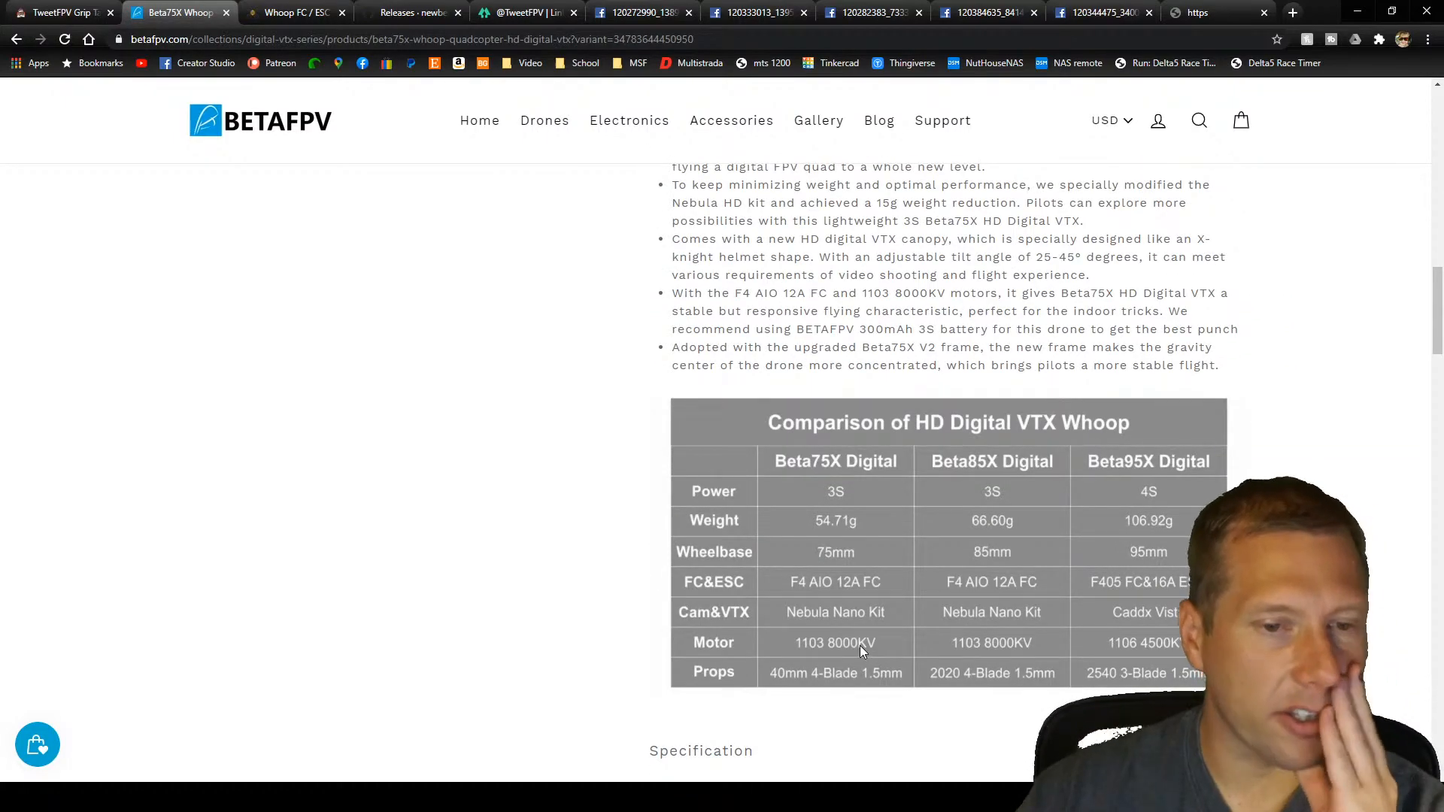
scroll(861, 648, "down", 3)
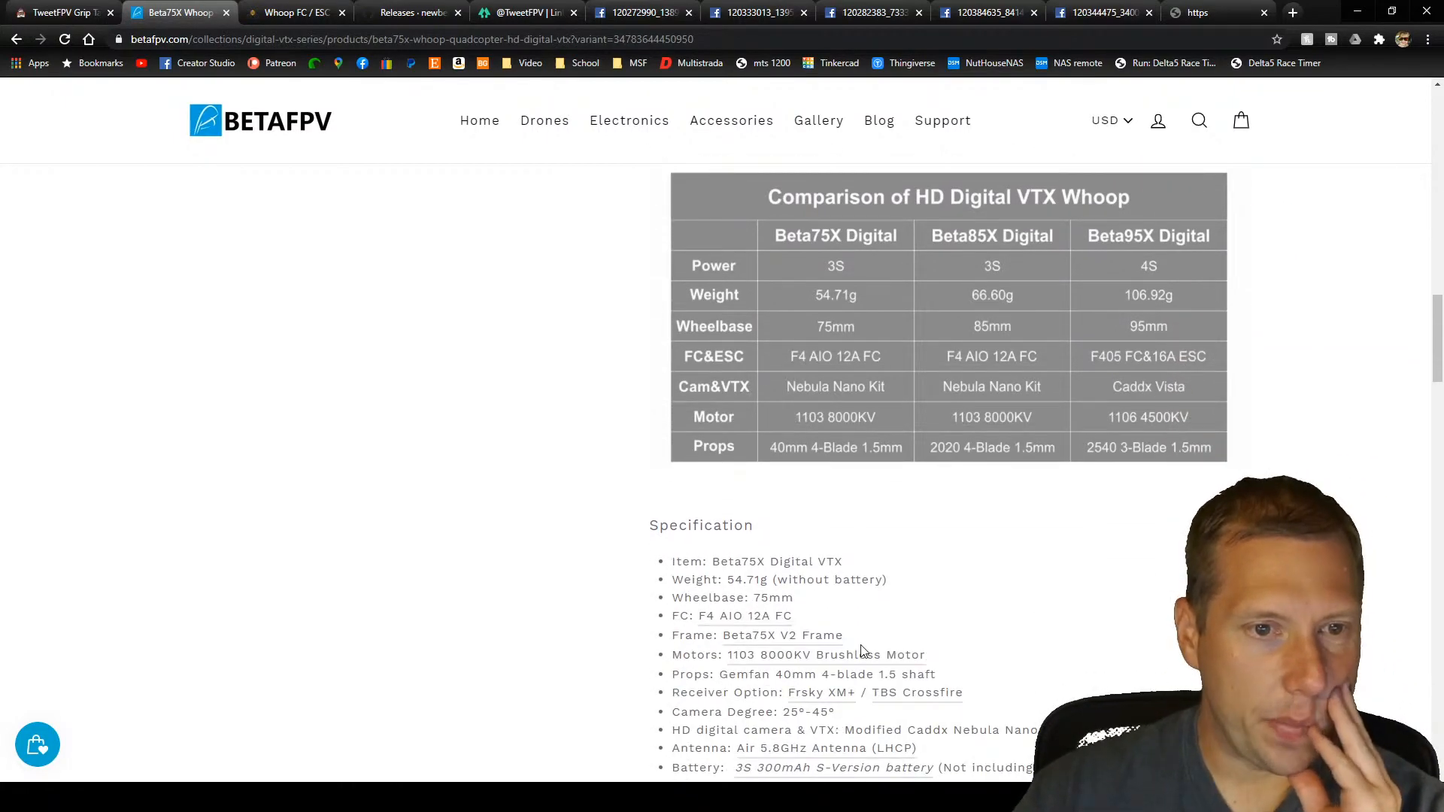
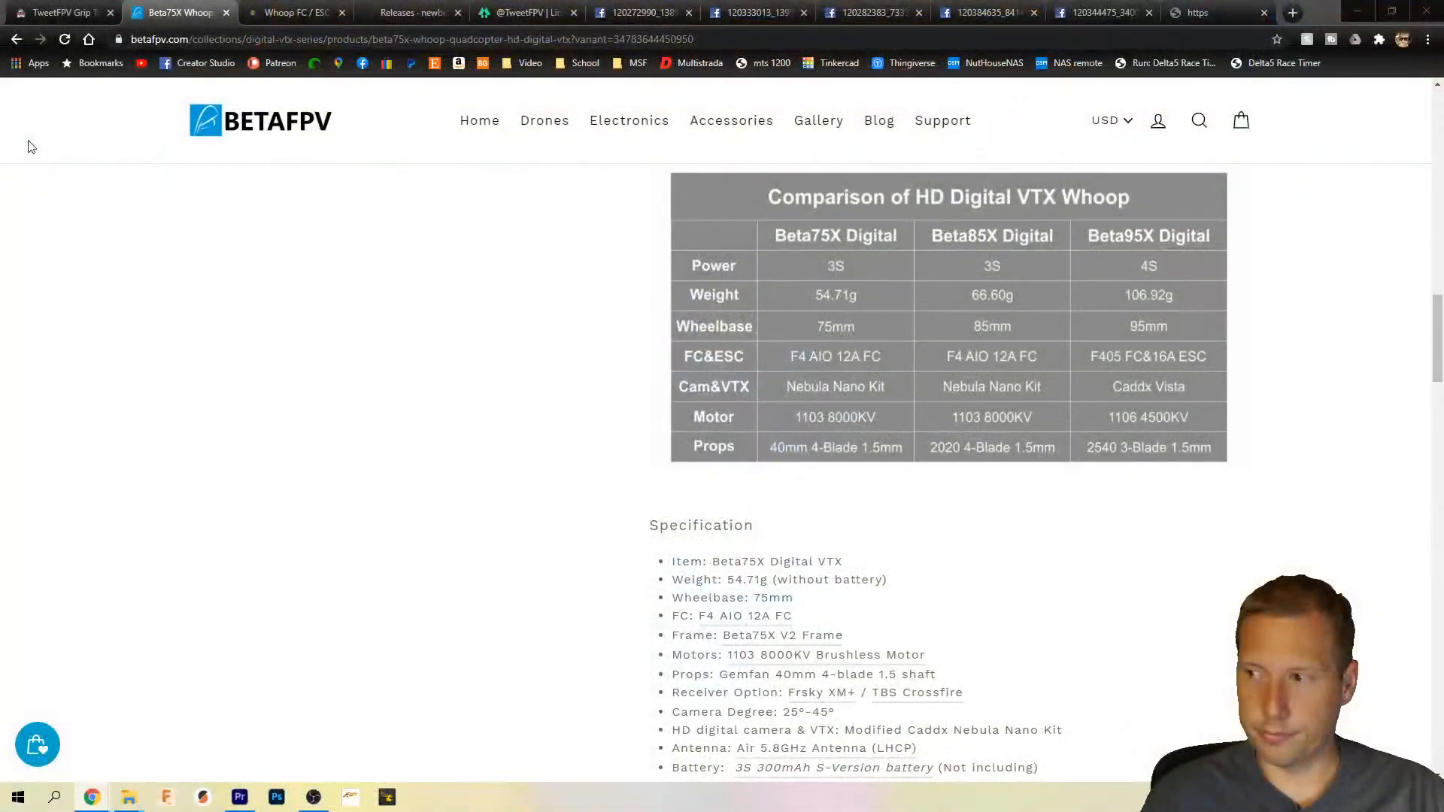
Step: Switch to Premiere Pro, move RC_VID_0002.MOV against the opening logo clip on V1, and shift CADDX000002.MP4 slightly later to leave a short gap
left_click(239, 797)
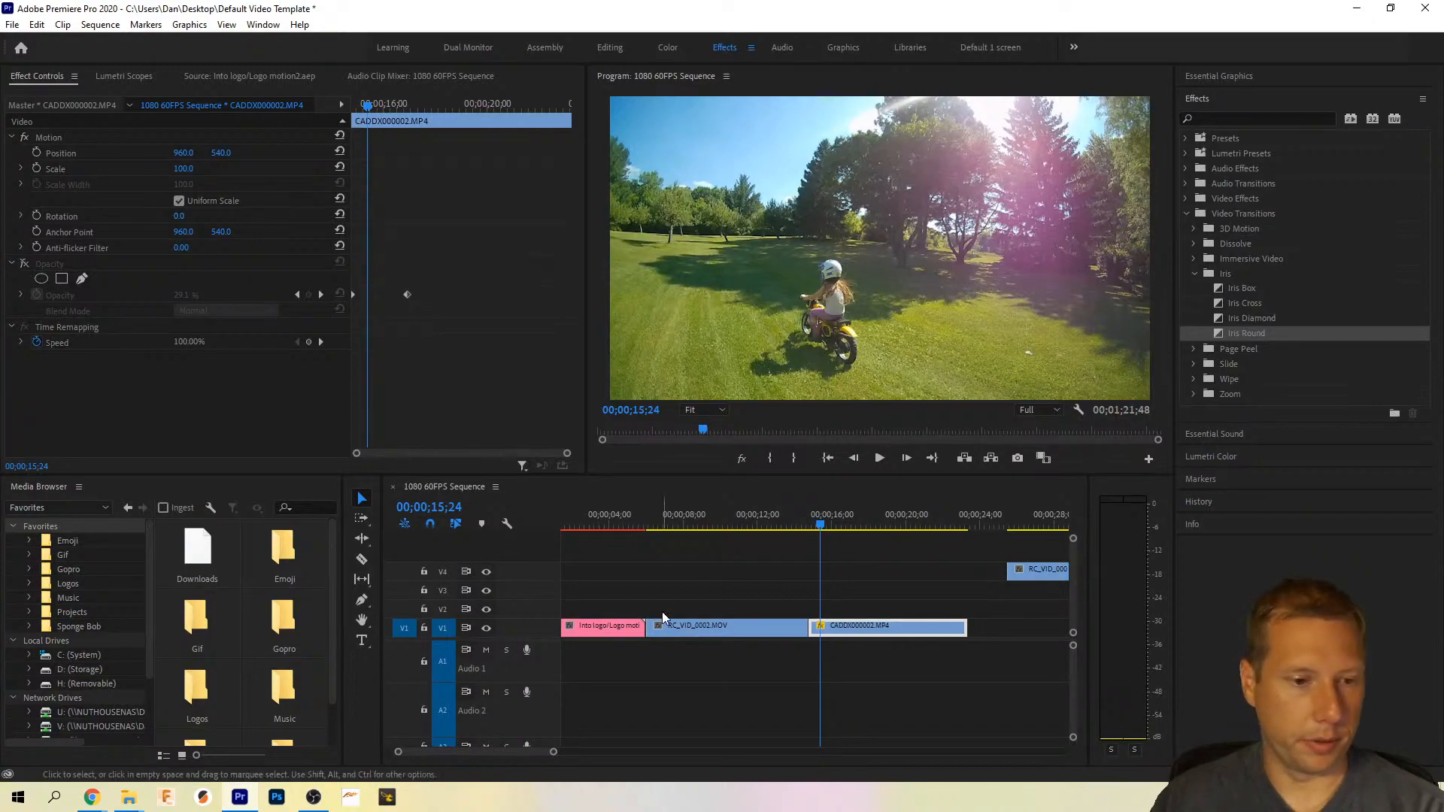
left_click_drag(553, 752, 511, 756)
key("Up")
key("Up")
key("Up")
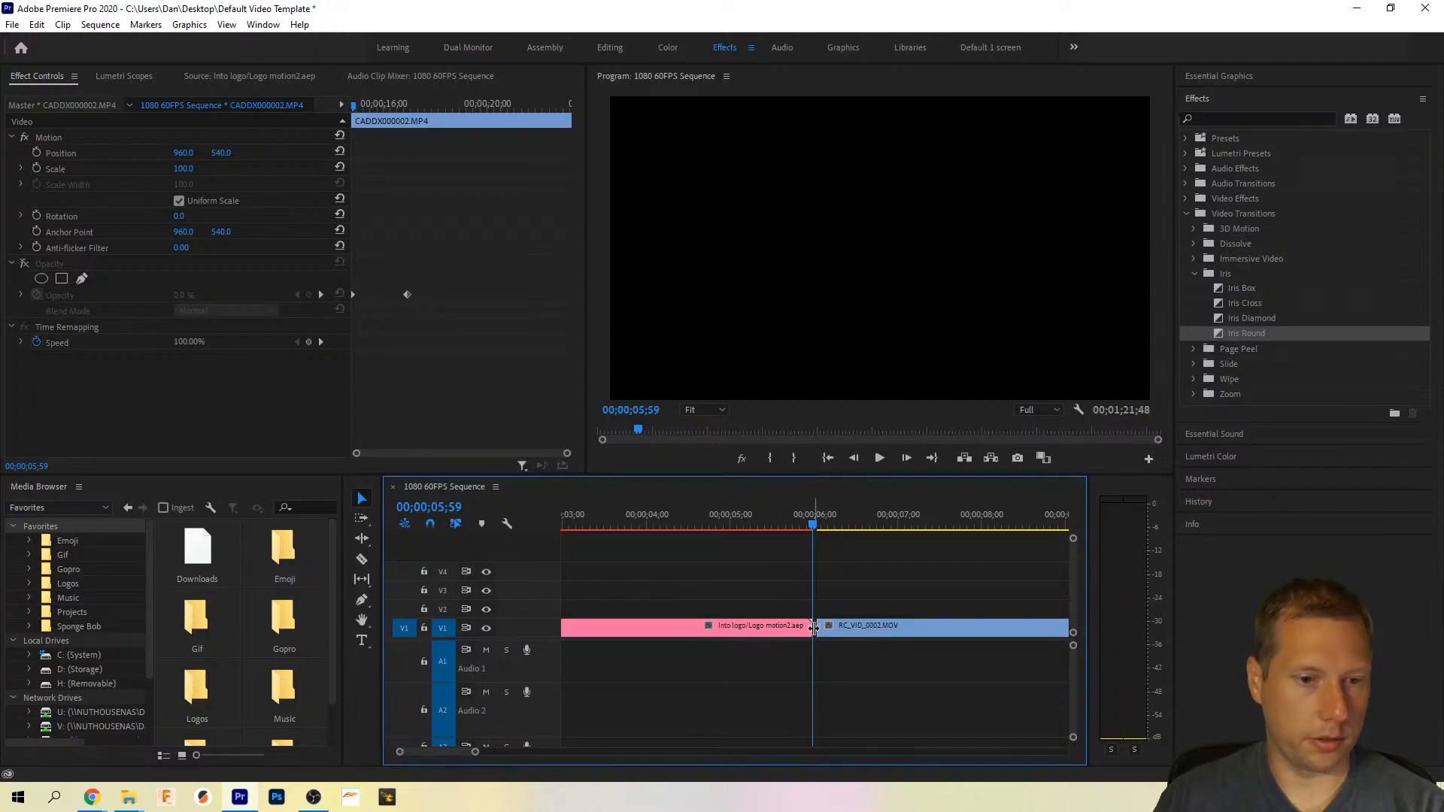
left_click_drag(846, 629, 836, 628)
key("Down")
left_click_drag(483, 752, 527, 756)
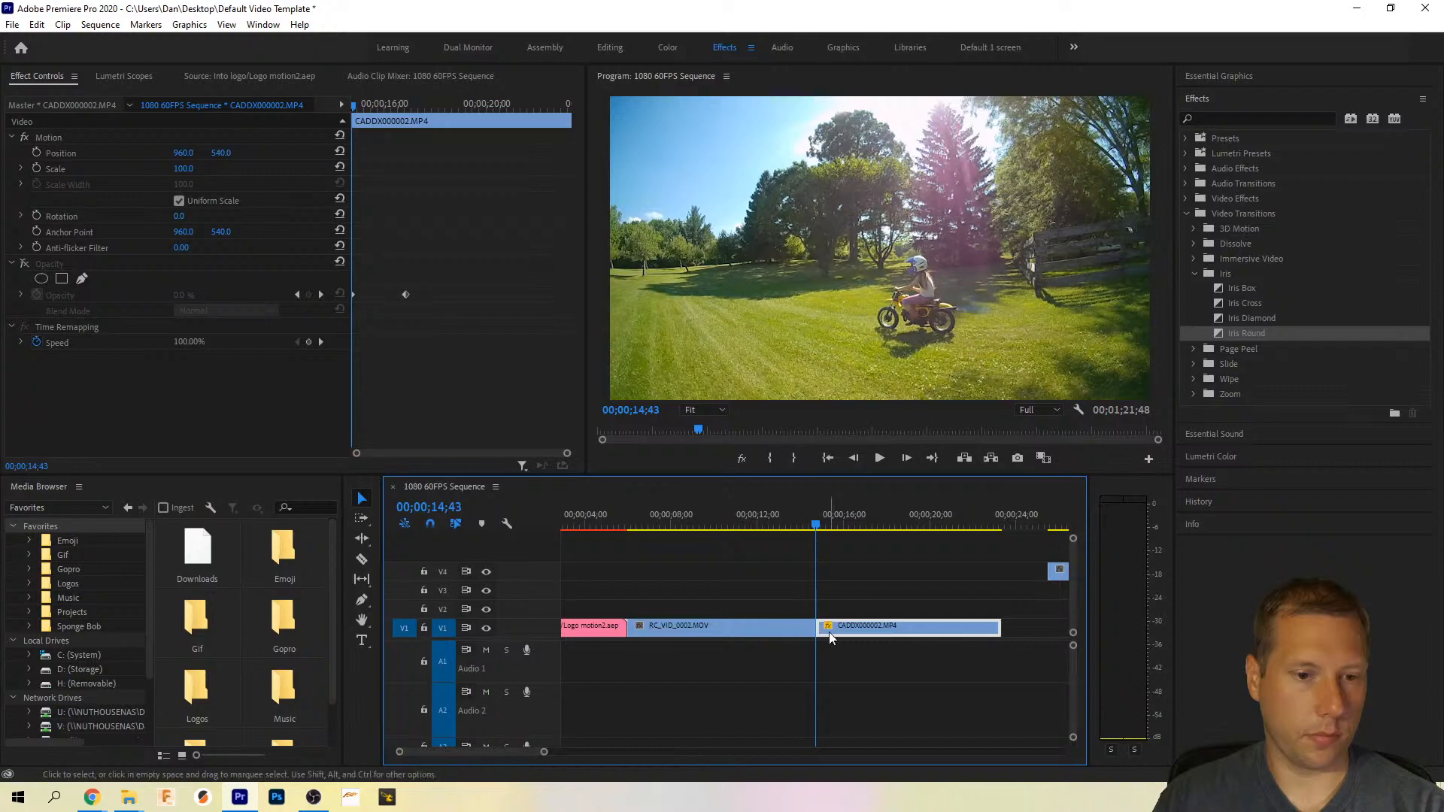
left_click_drag(830, 636, 839, 635)
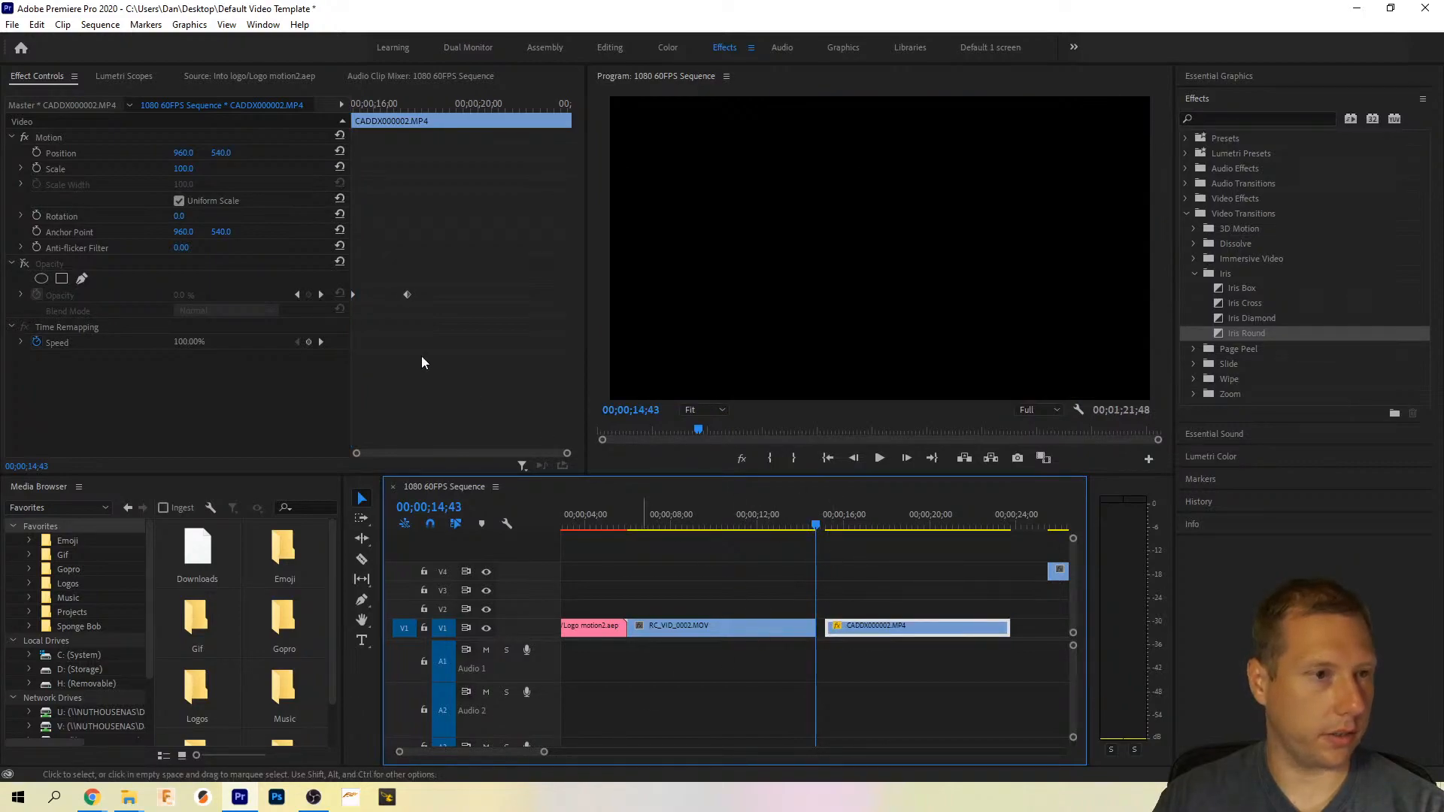
Step: Keyframe the opacity of RC_VID_0002.MOV to 0% at the clip's end and play back its ending from 00;00;13;12
left_click(791, 630)
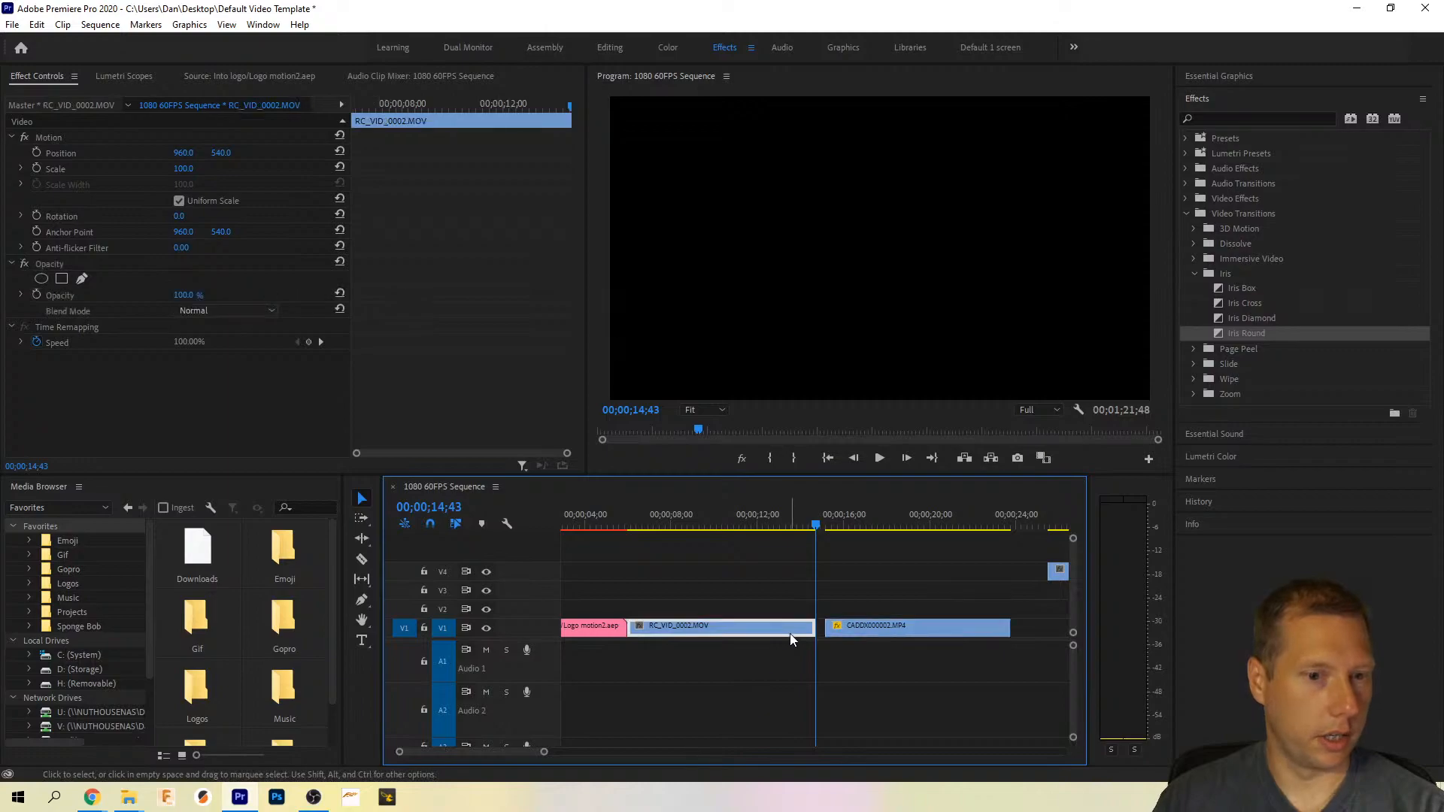
left_click(36, 295)
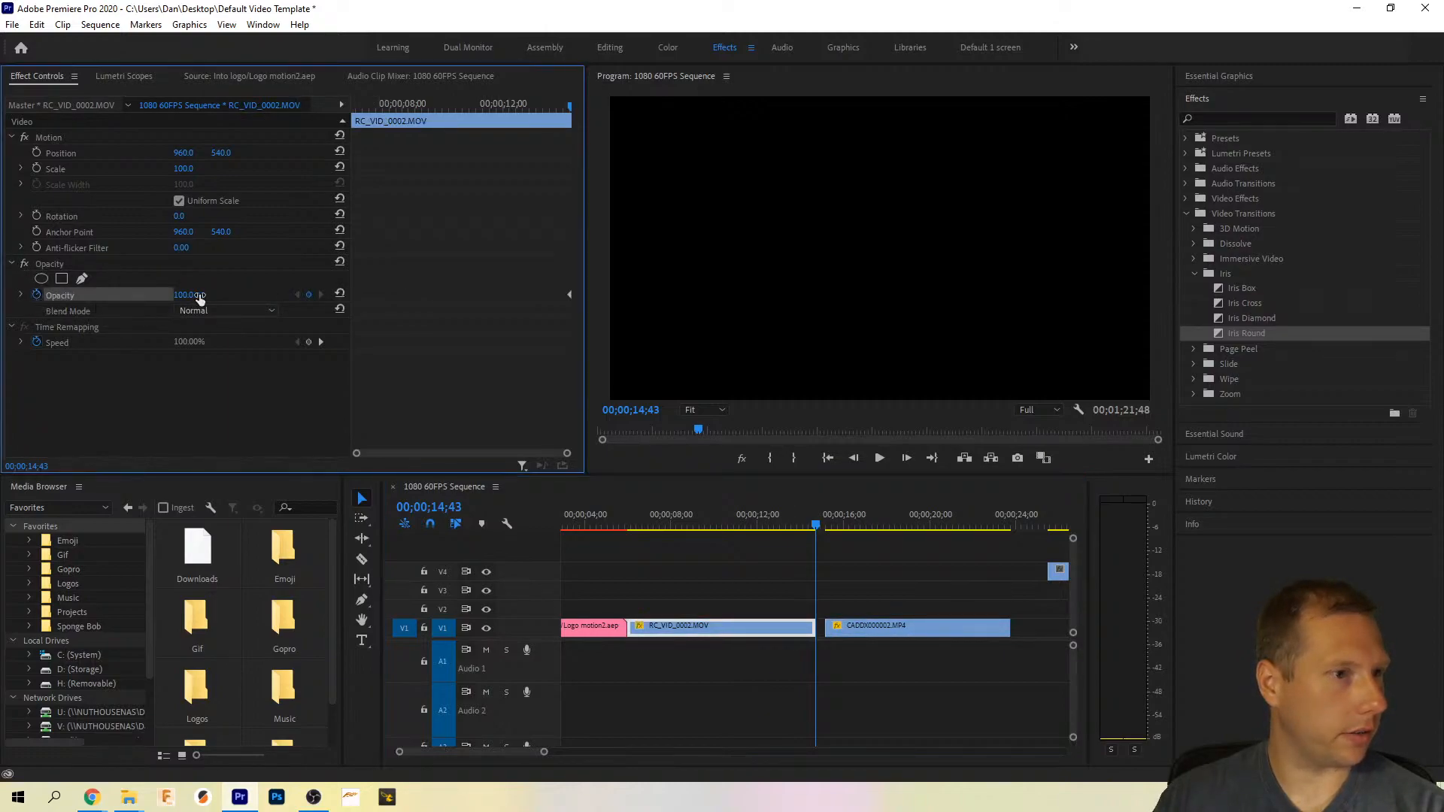
left_click_drag(199, 299, 169, 300)
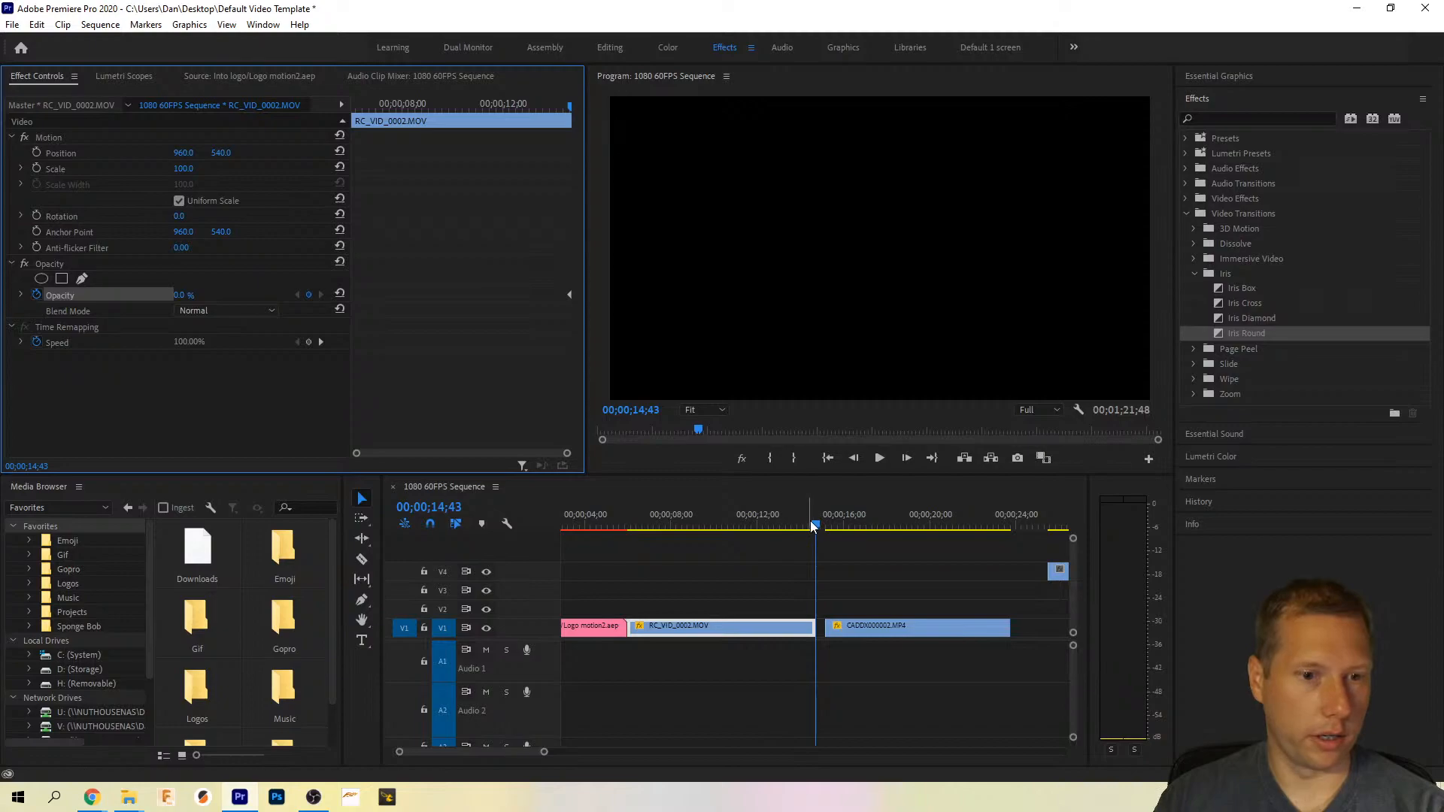
left_click_drag(813, 525, 784, 532)
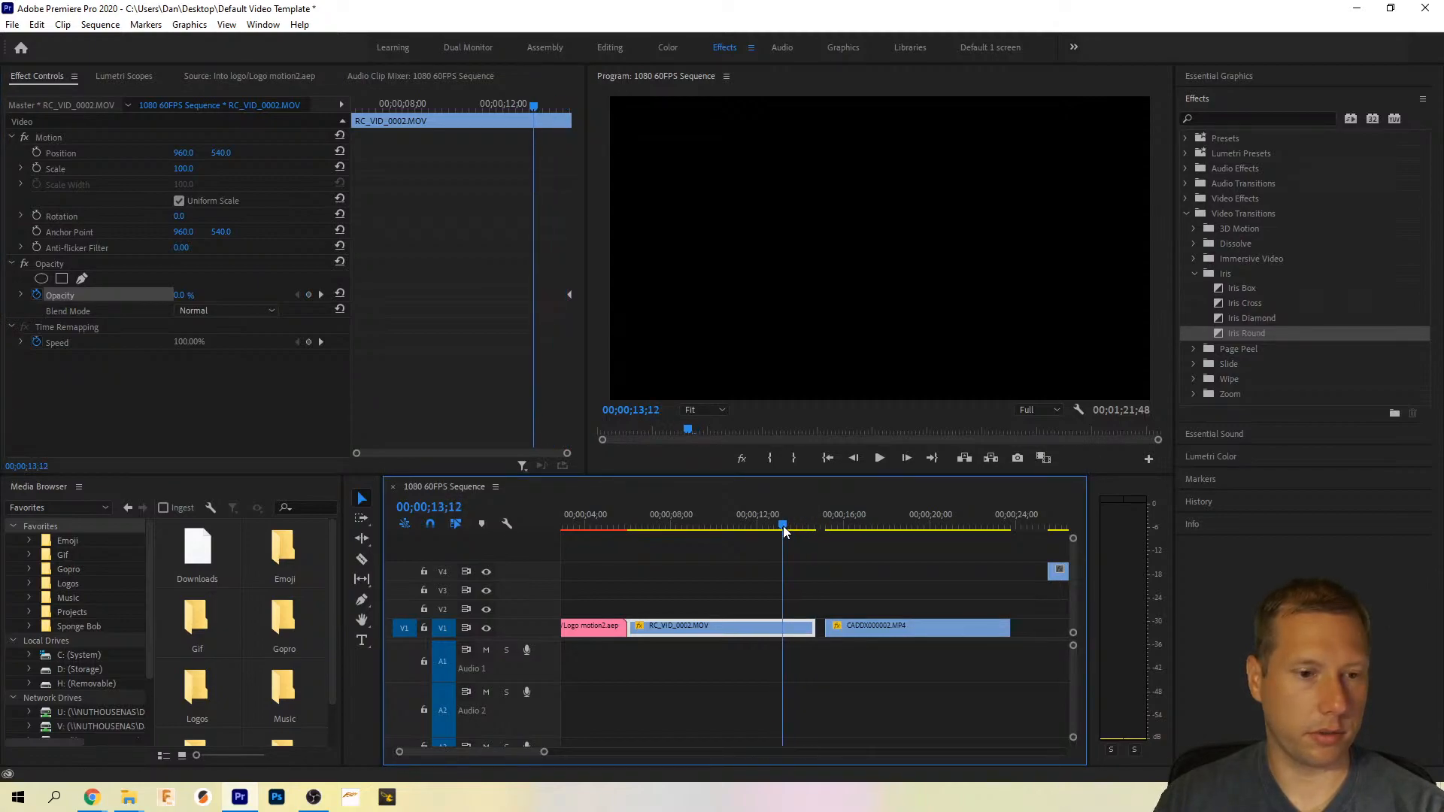
left_click(878, 458)
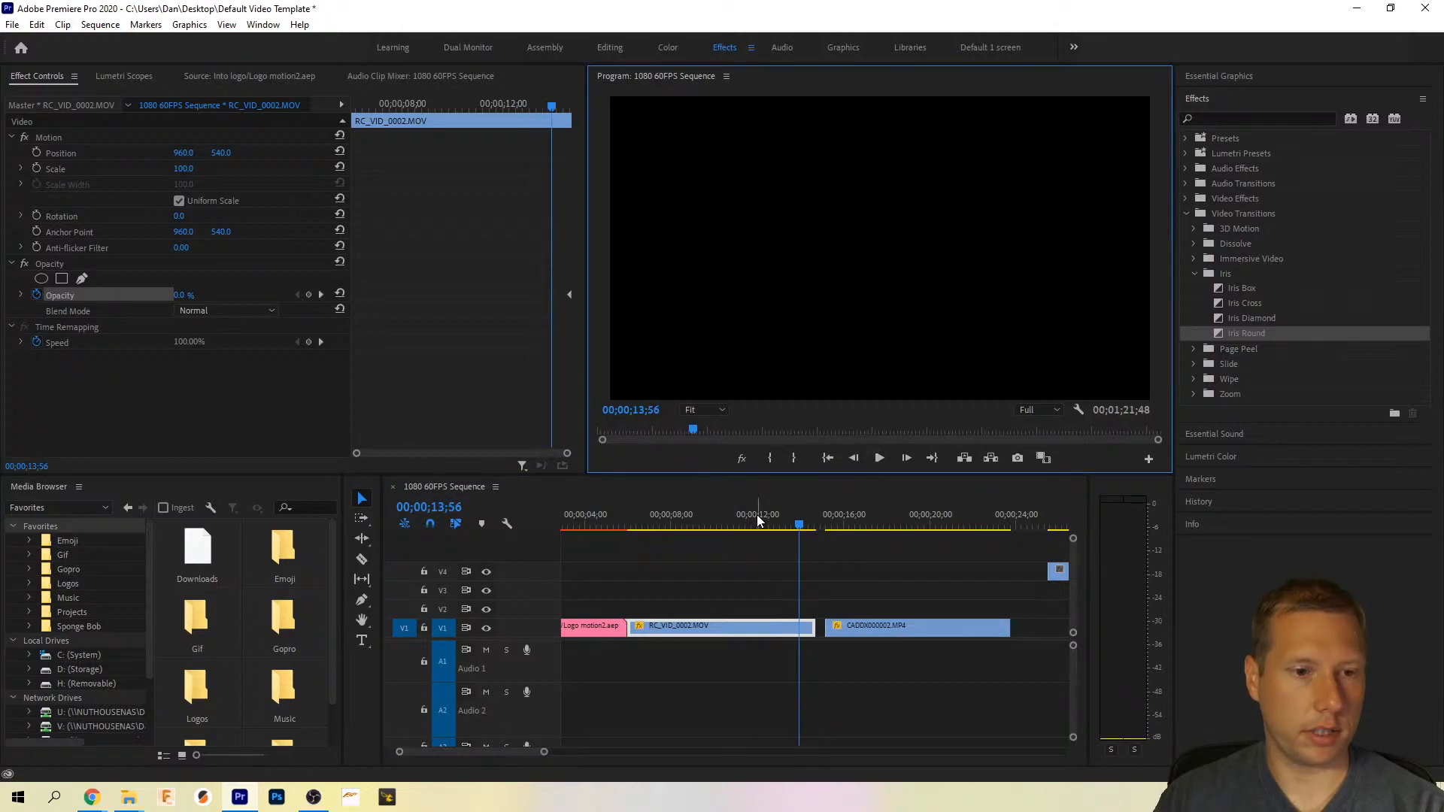
Step: Play the sequence from its start through the opening logo and into RC_VID_0002.MOV
key("Home")
key("space")
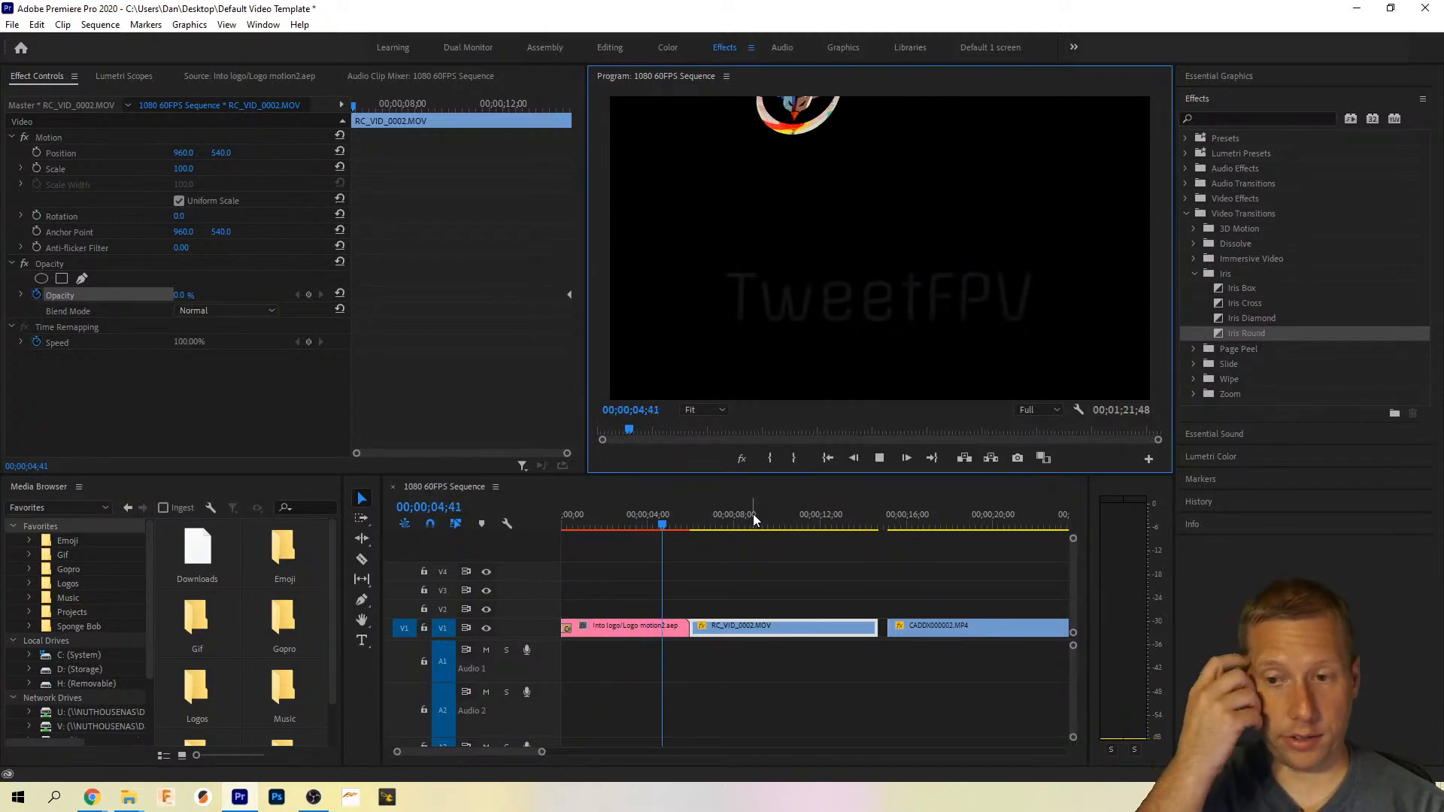
left_click(787, 630)
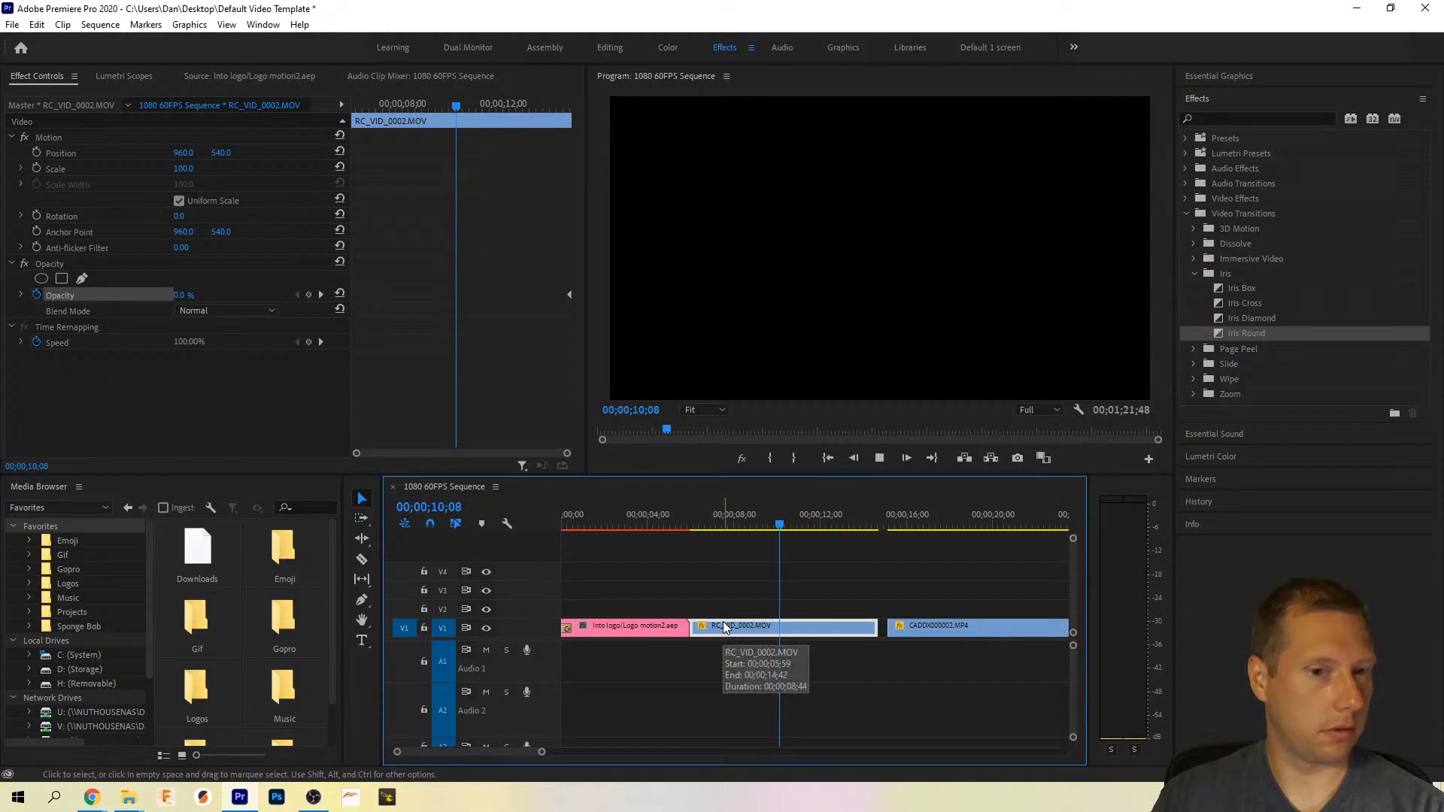
key("space")
key("space")
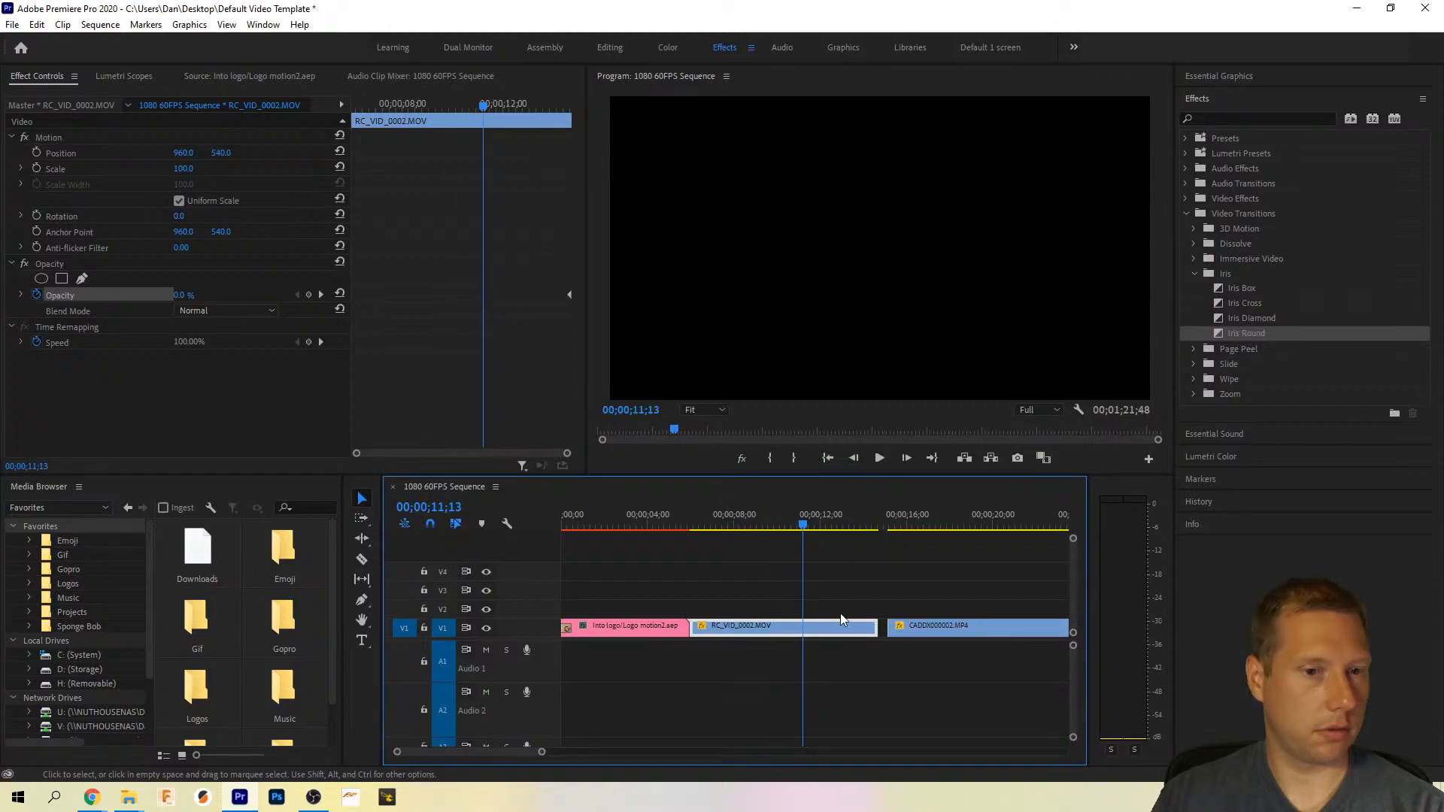
Step: Delete the opacity keyframes of CADDX000002.MP4 and play the sequence across the gap into that clip
left_click(956, 626)
left_click(24, 263)
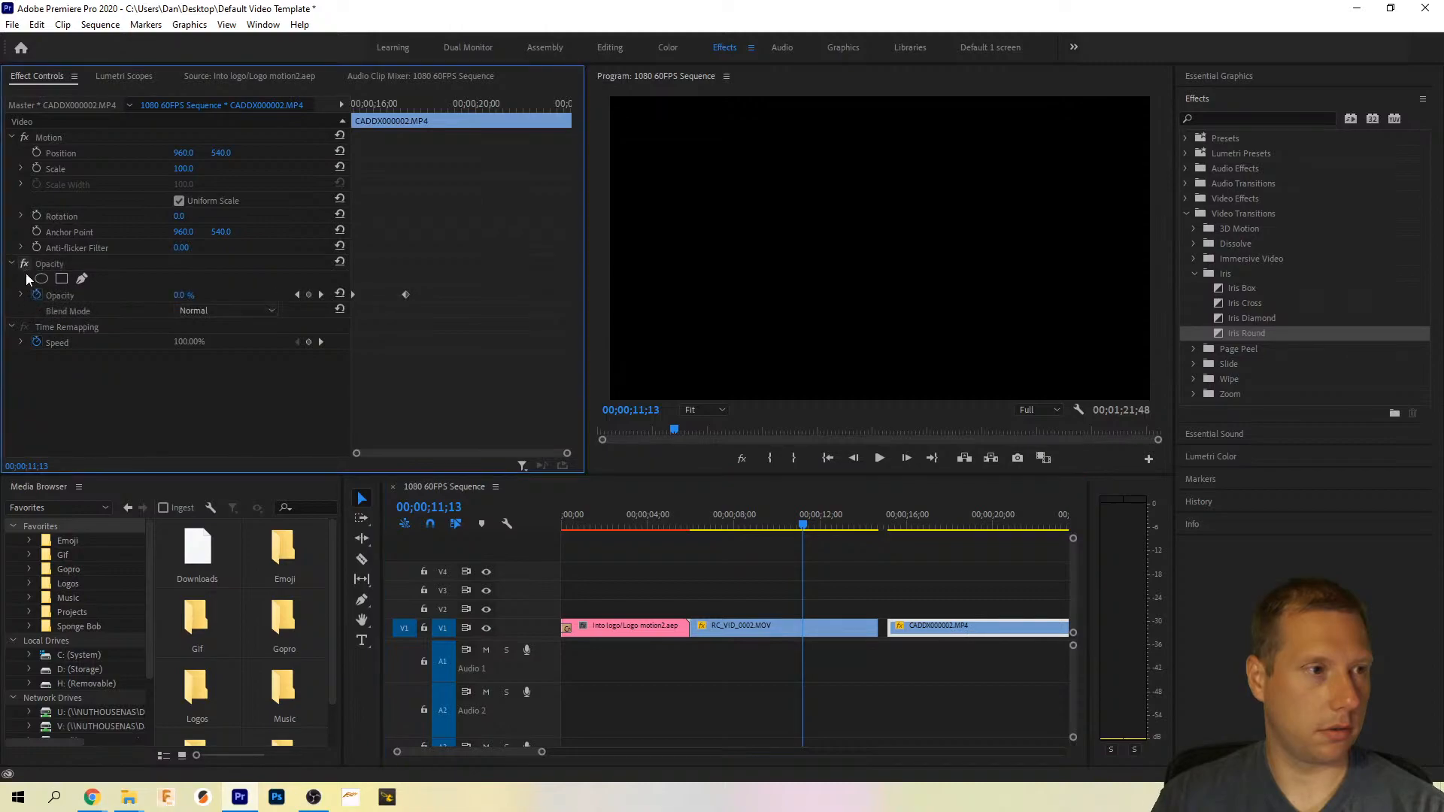
left_click(37, 294)
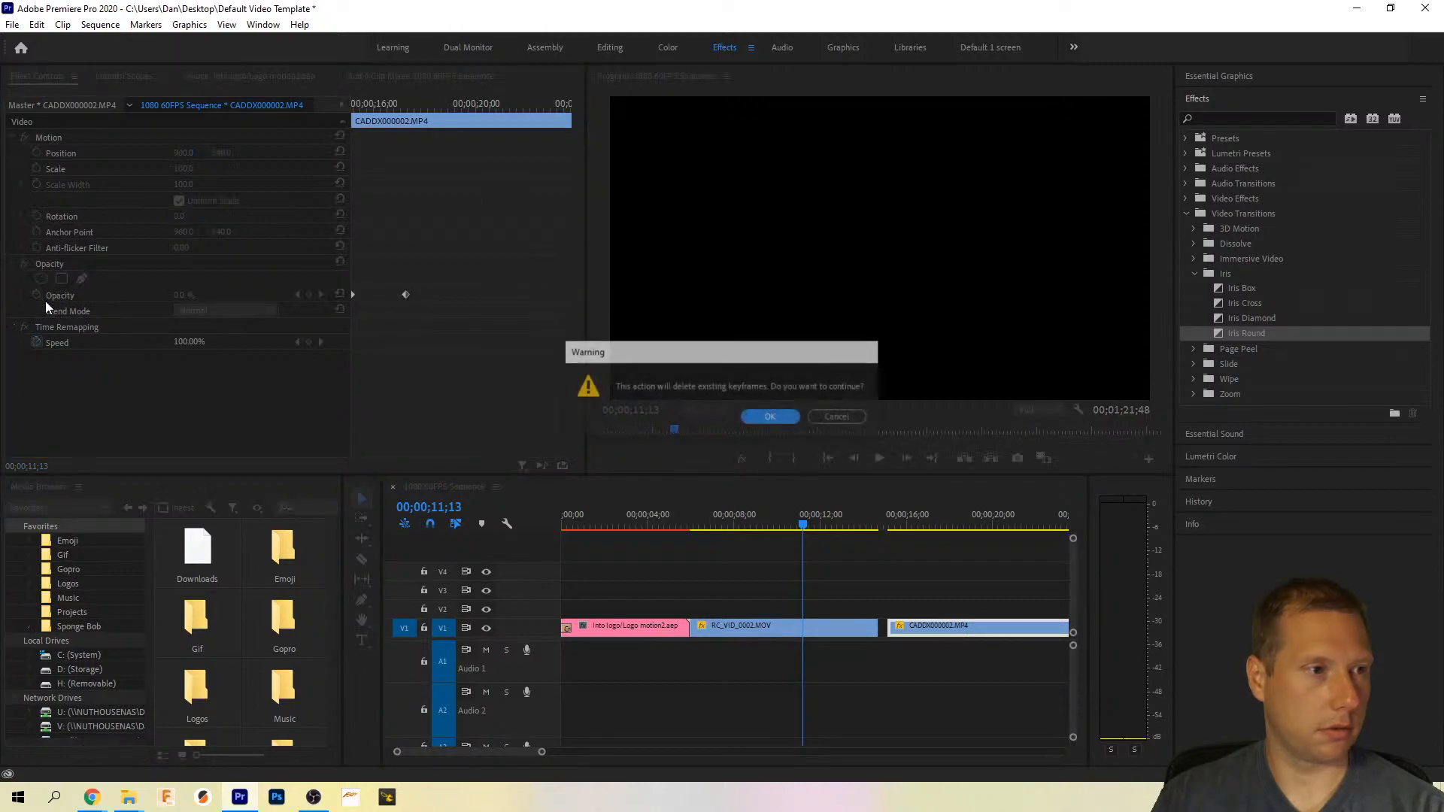
left_click(782, 418)
left_click(788, 528)
key("space")
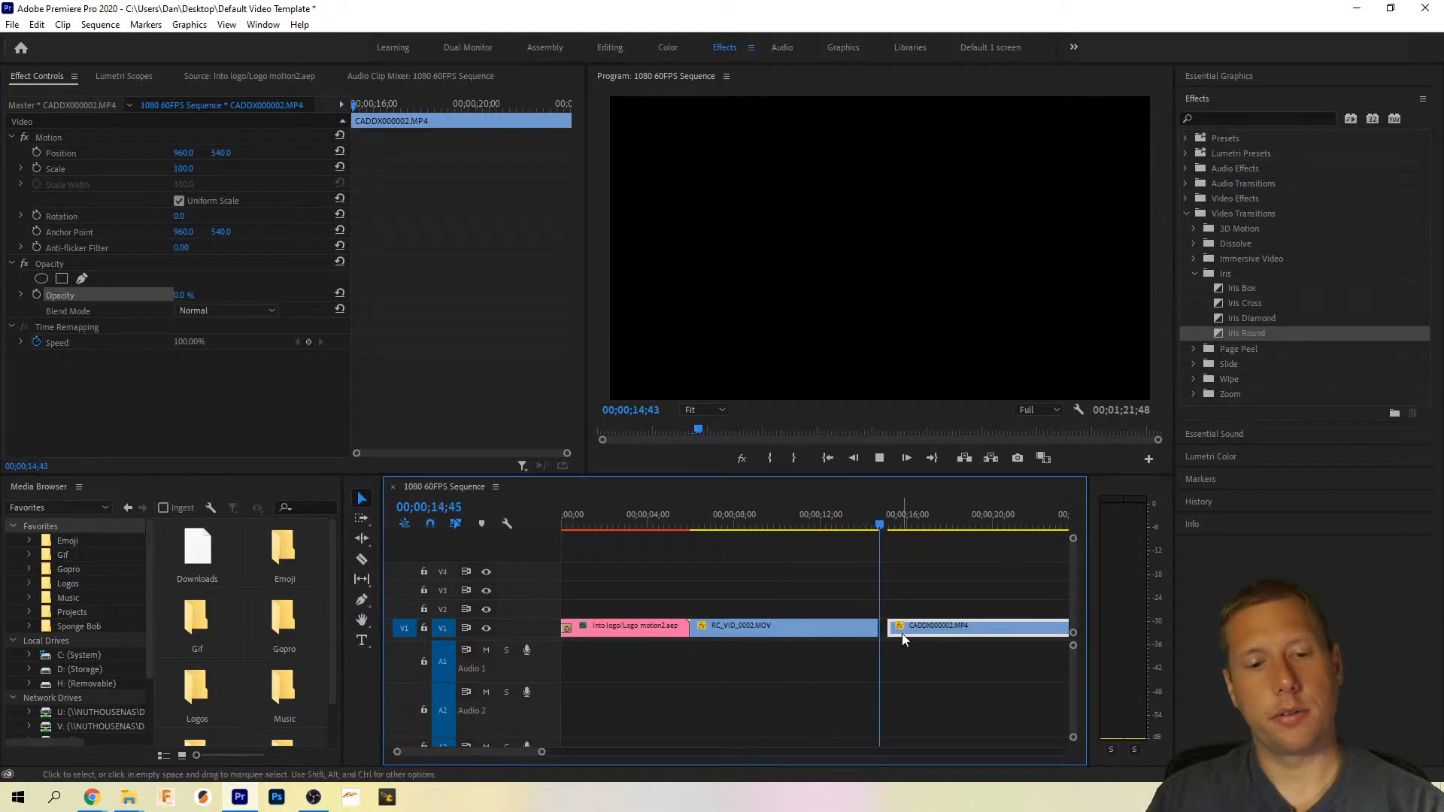
key("space")
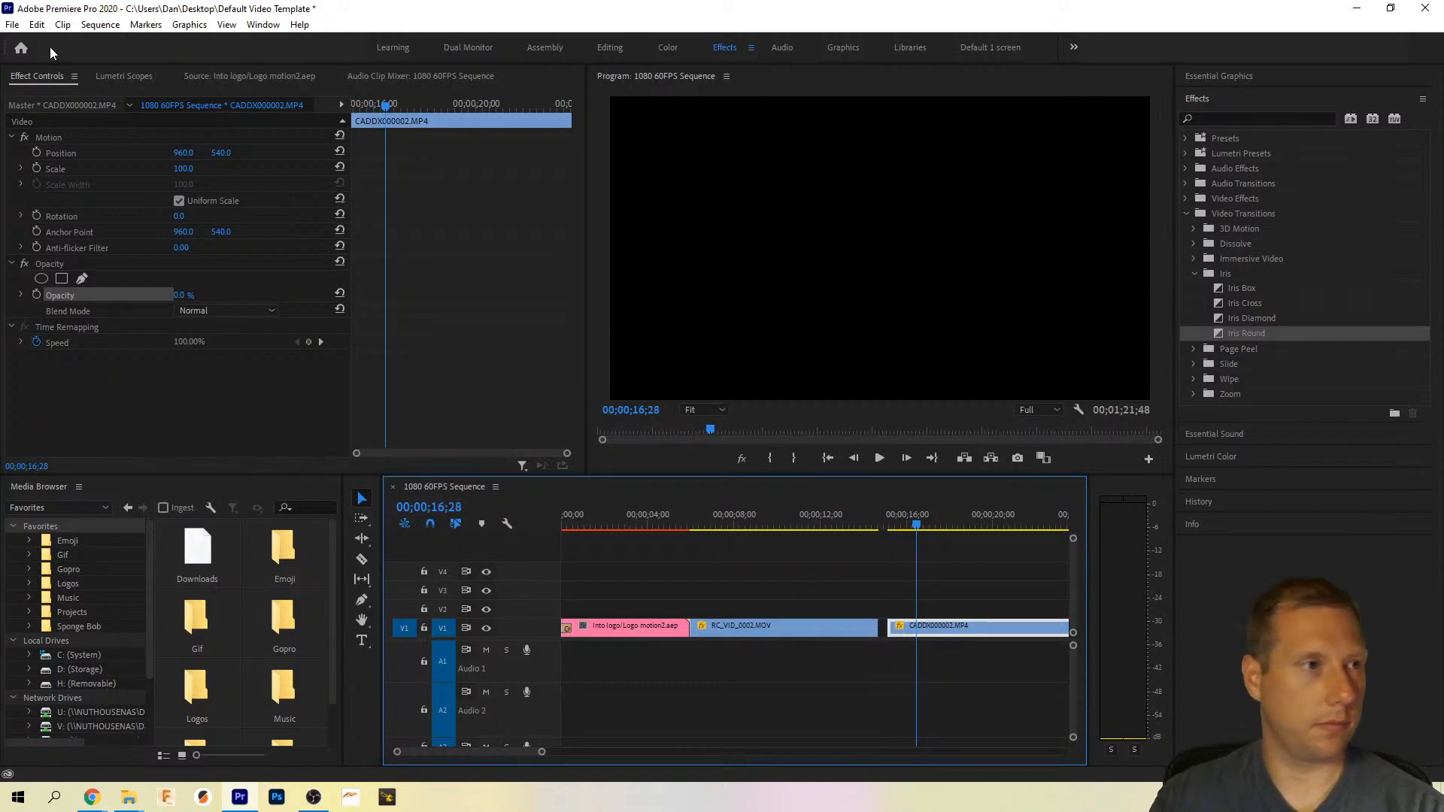
Step: Save the project as IGOW Week #9 in the Adobe Premiere folder of the Projects network drive
left_click(12, 25)
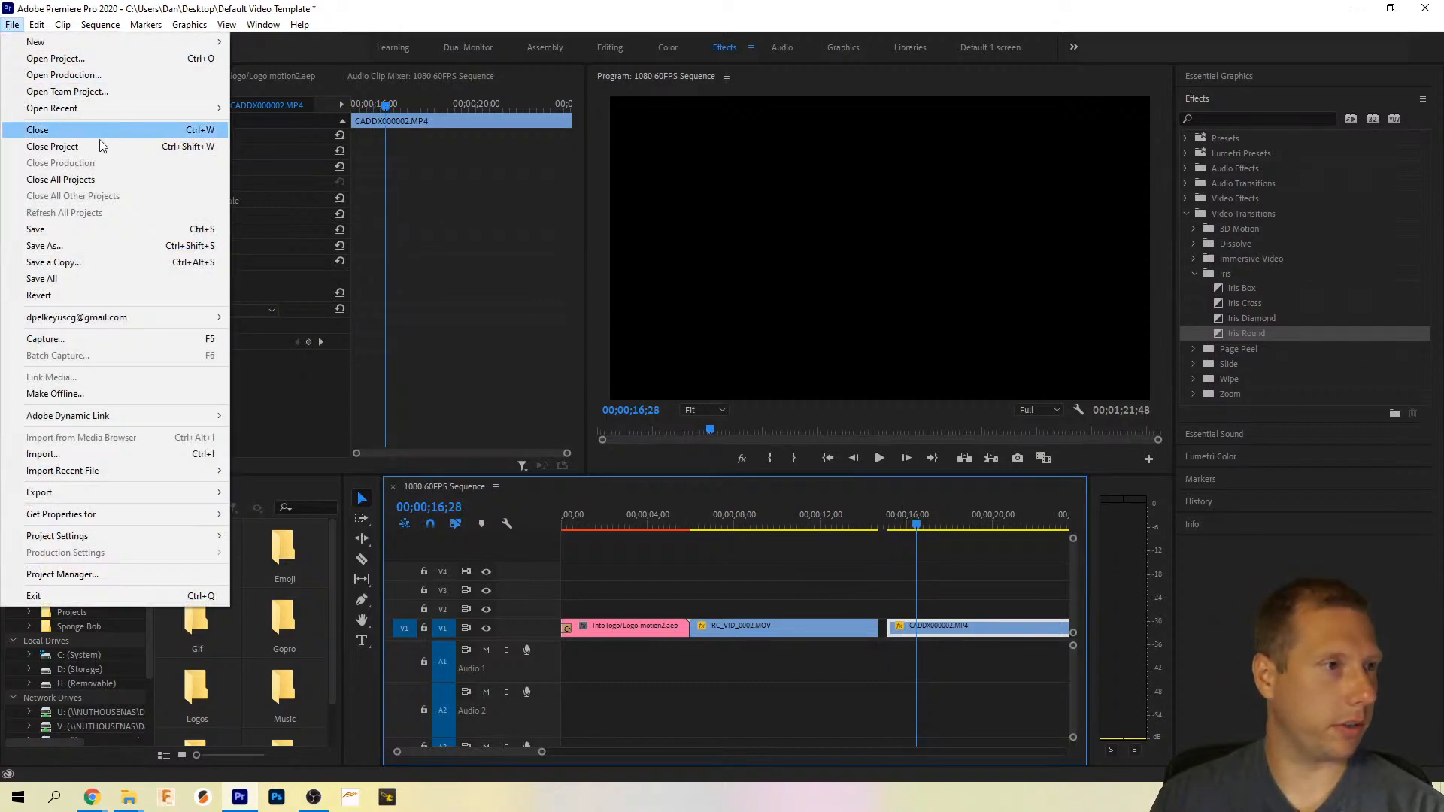
left_click(97, 252)
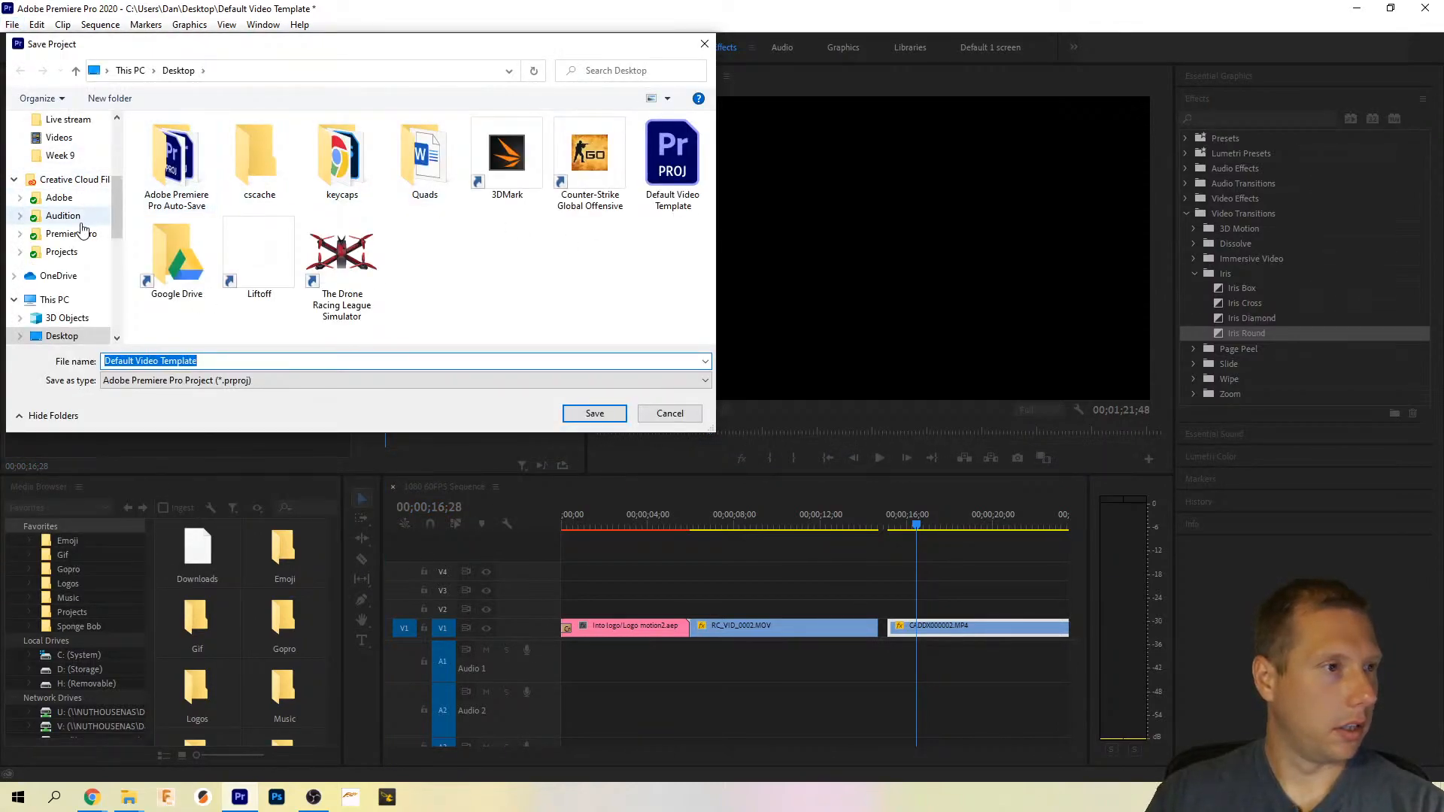
scroll(78, 225, "up", 3)
left_click(68, 192)
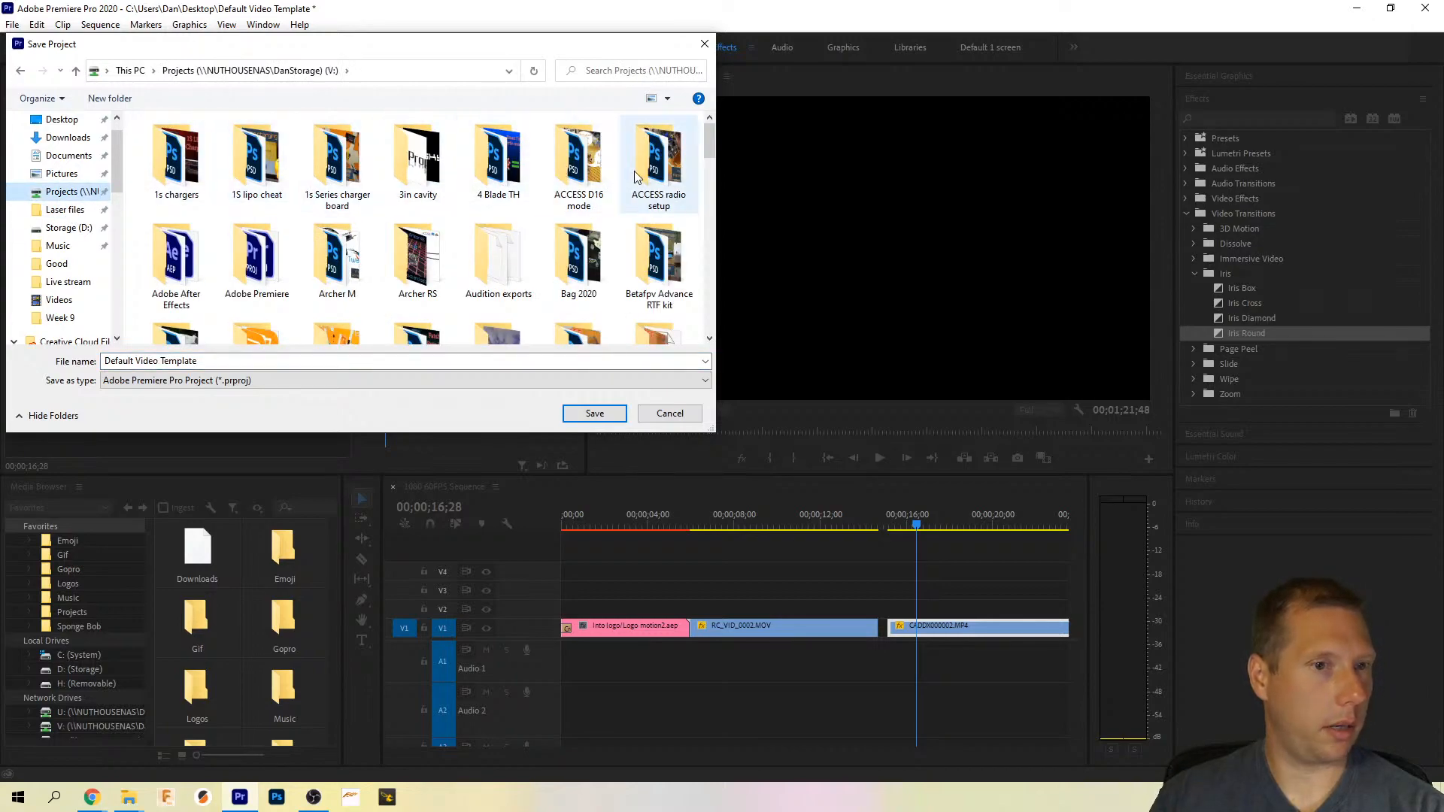
double_click(257, 259)
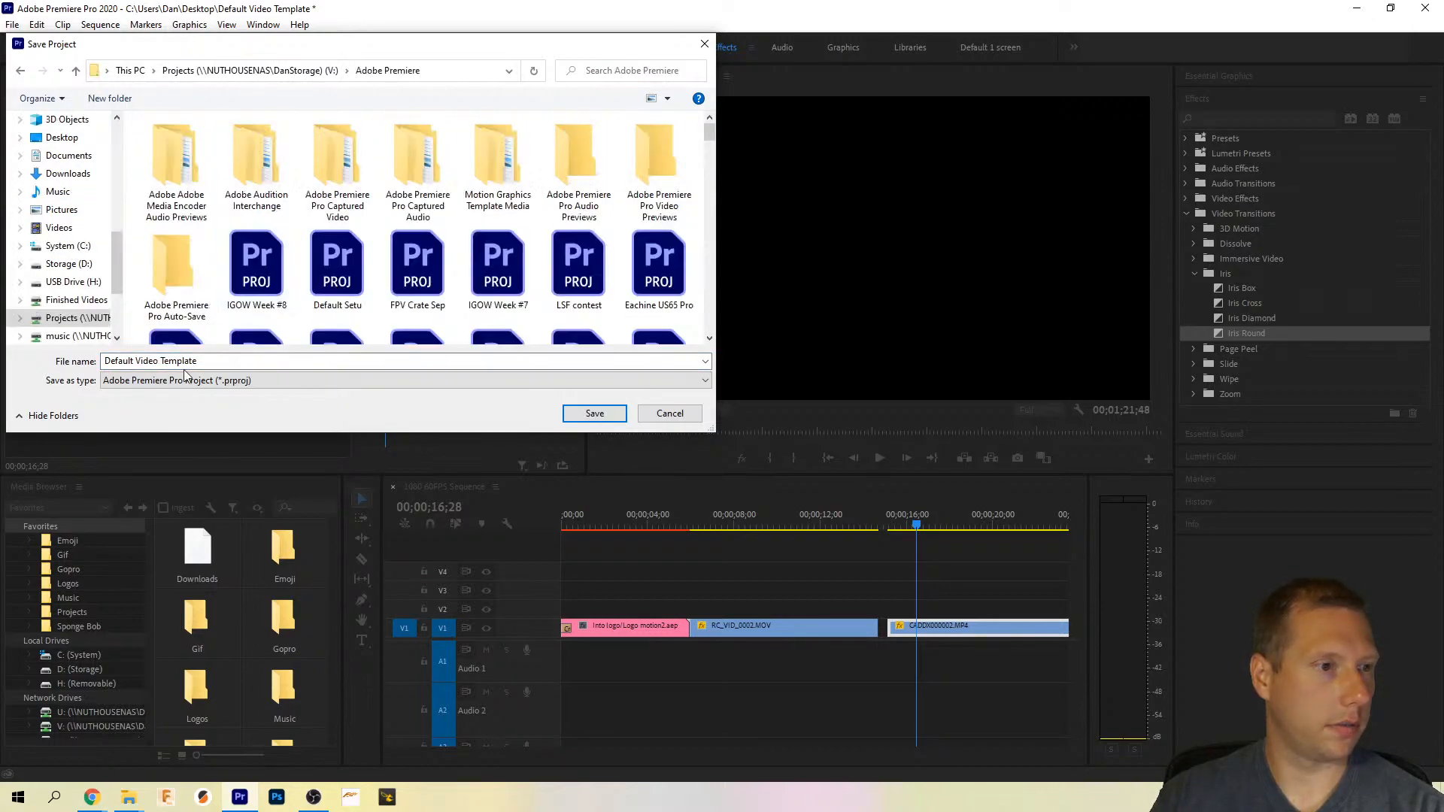
type("IGOW wee")
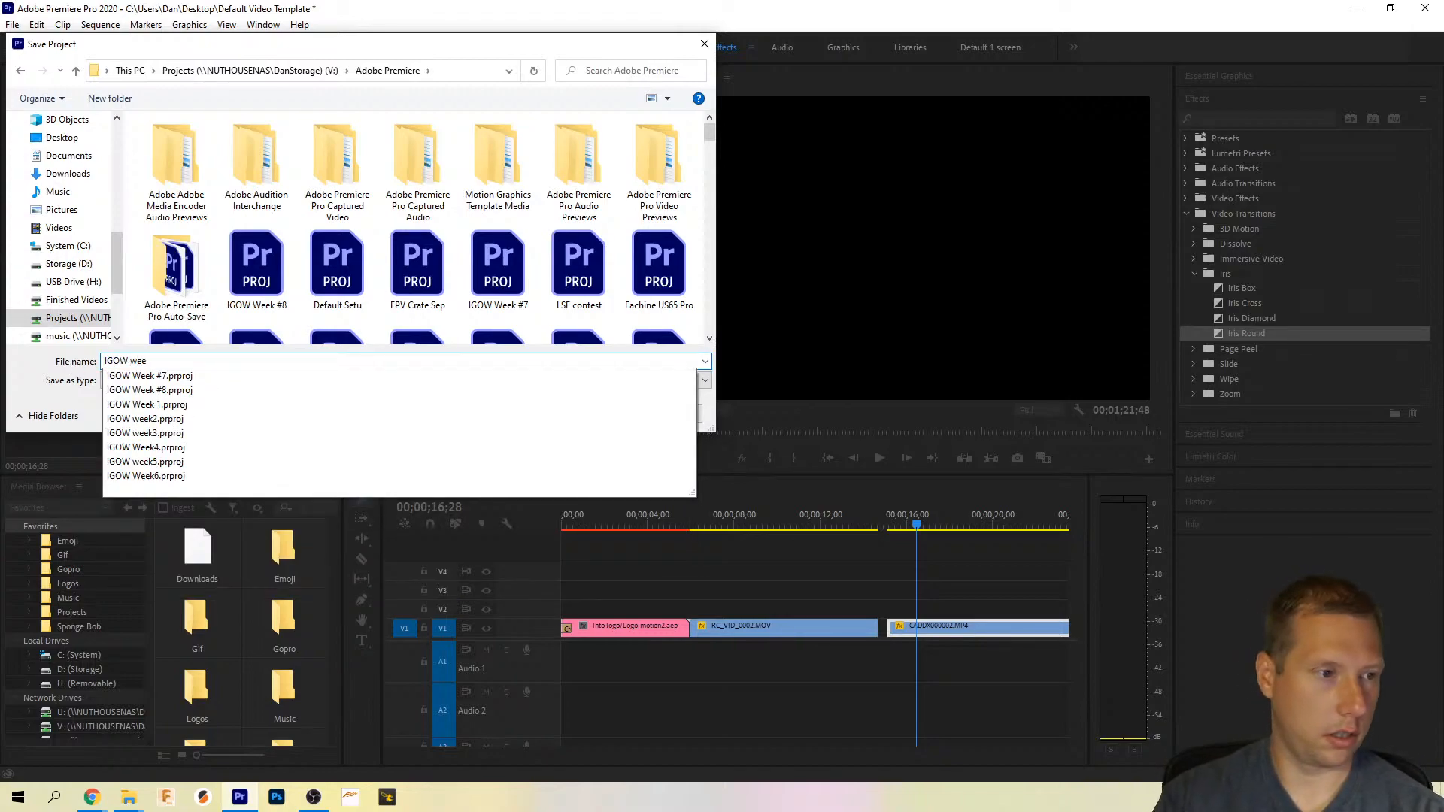
key("Down")
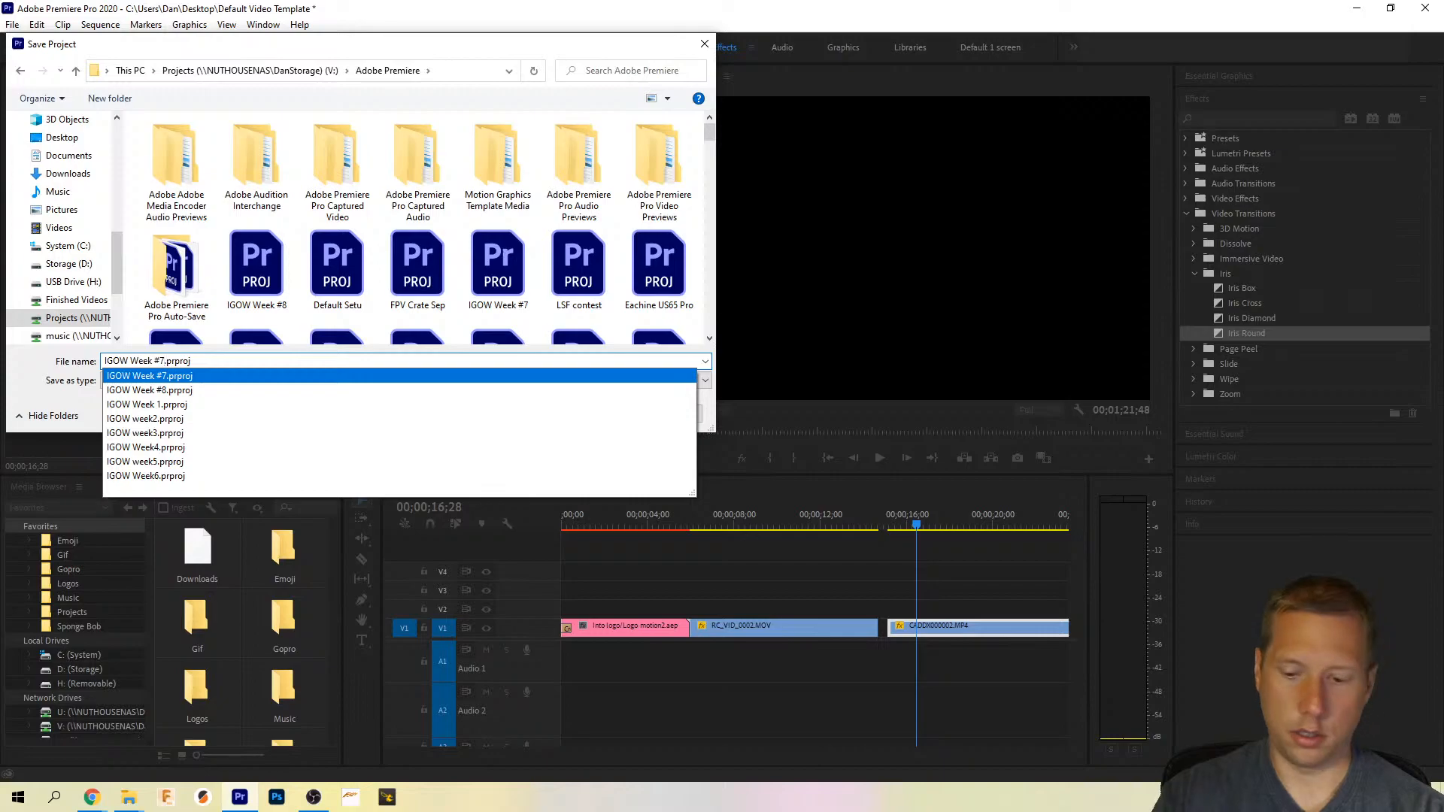
left_click(163, 361)
key("BackSpace")
type("9")
key("Return")
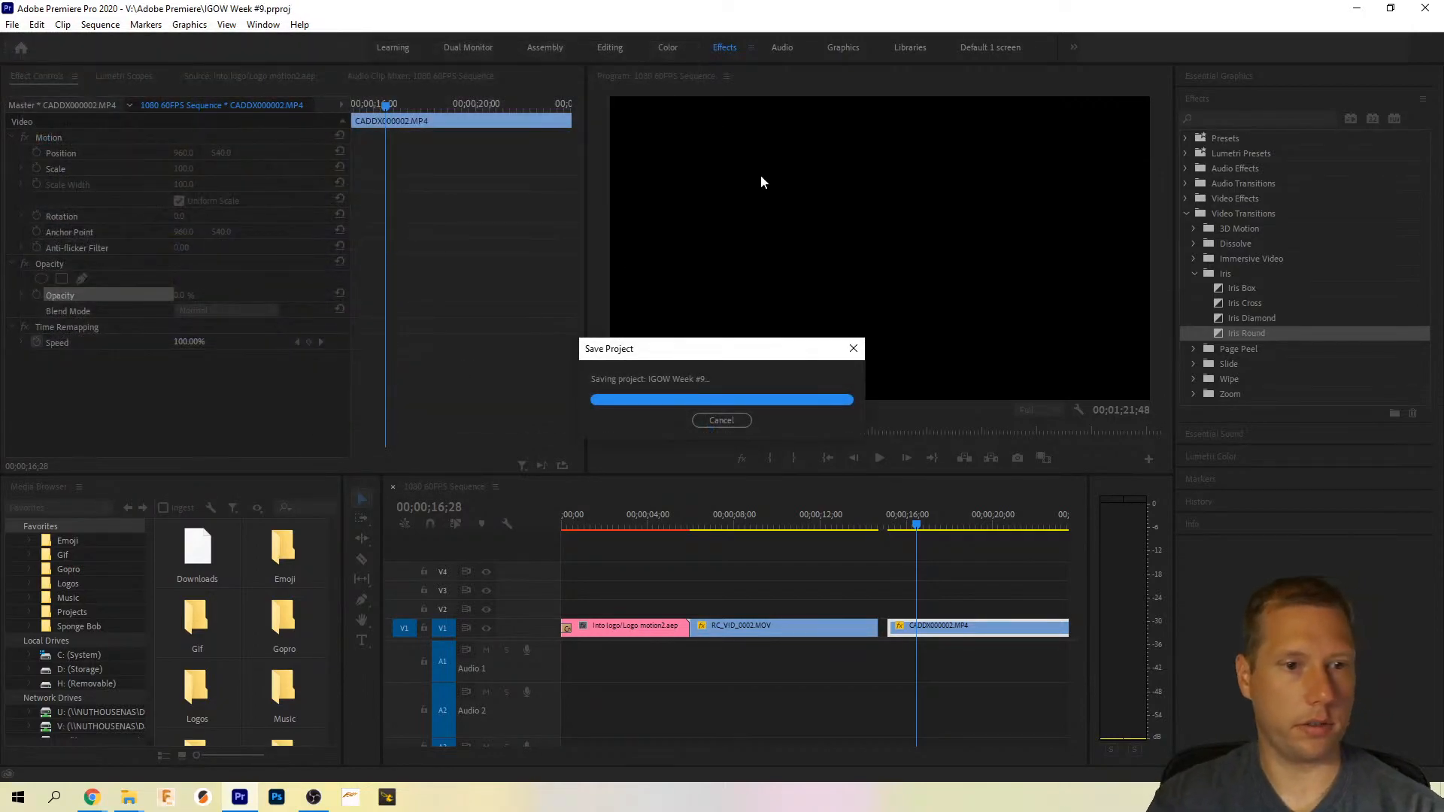
Step: Restart Premiere Pro, reopen the IGOW Week #9 project and play the end of RC_VID_0002.MOV from 00;00;12;58
left_click(1432, 9)
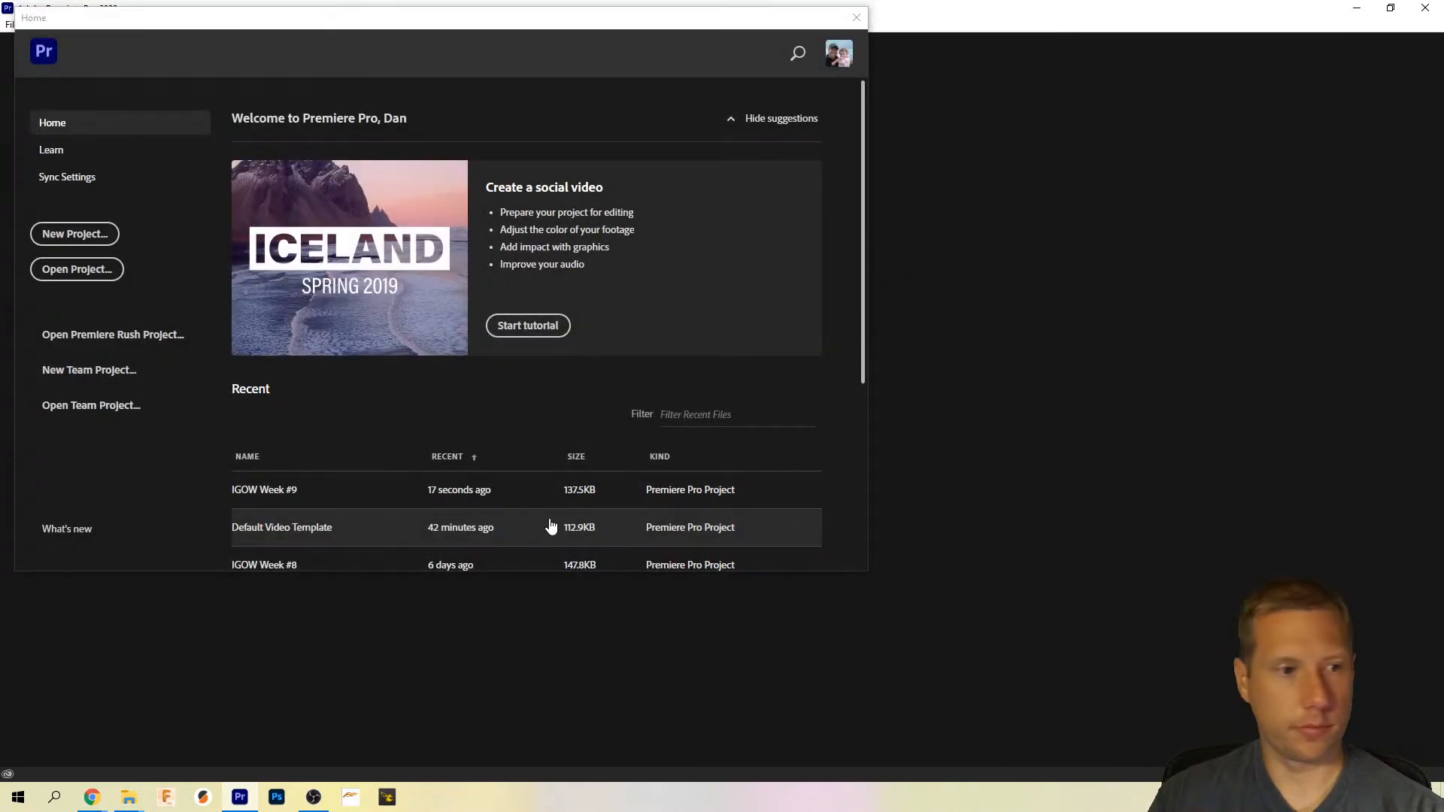
left_click(323, 494)
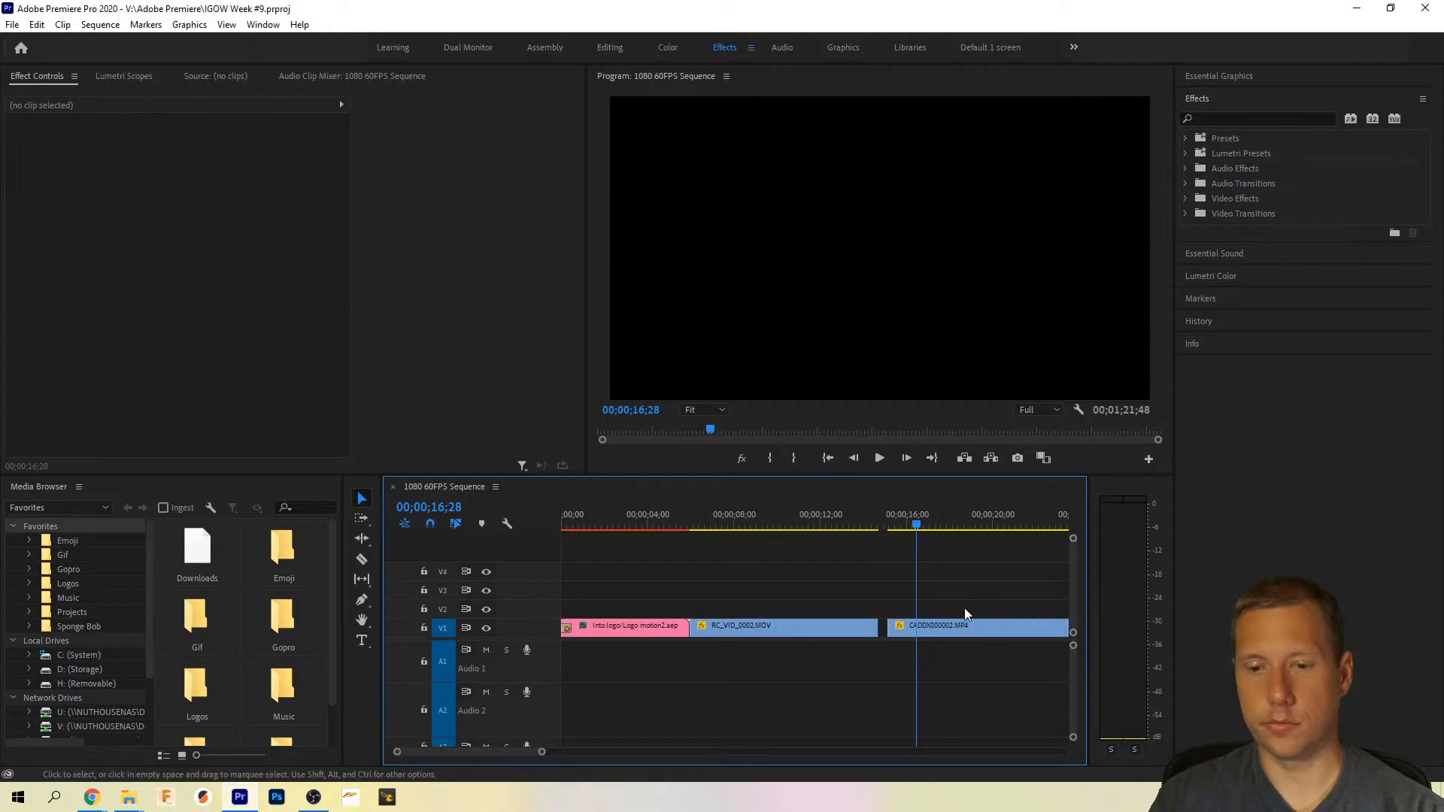
left_click(842, 522)
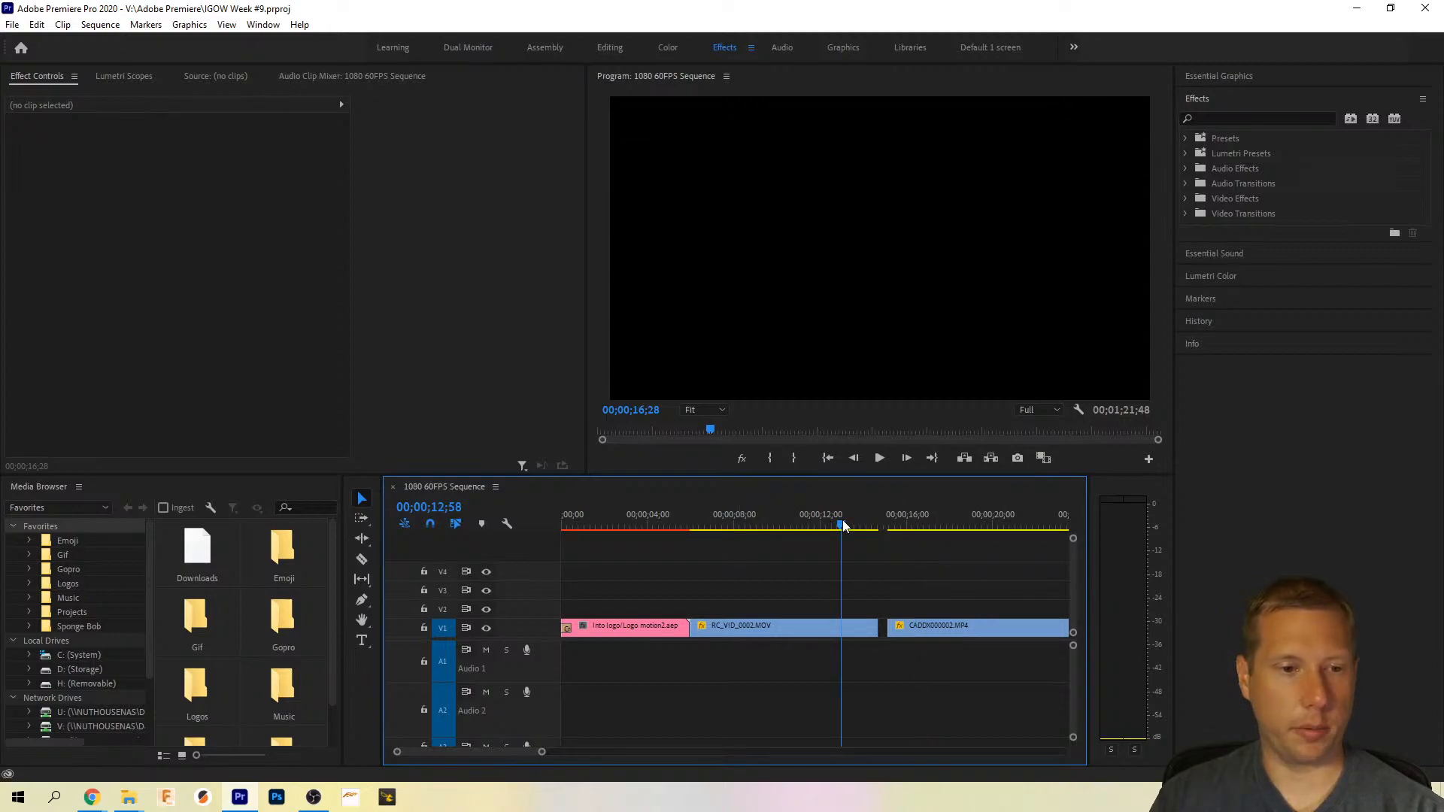
key("space")
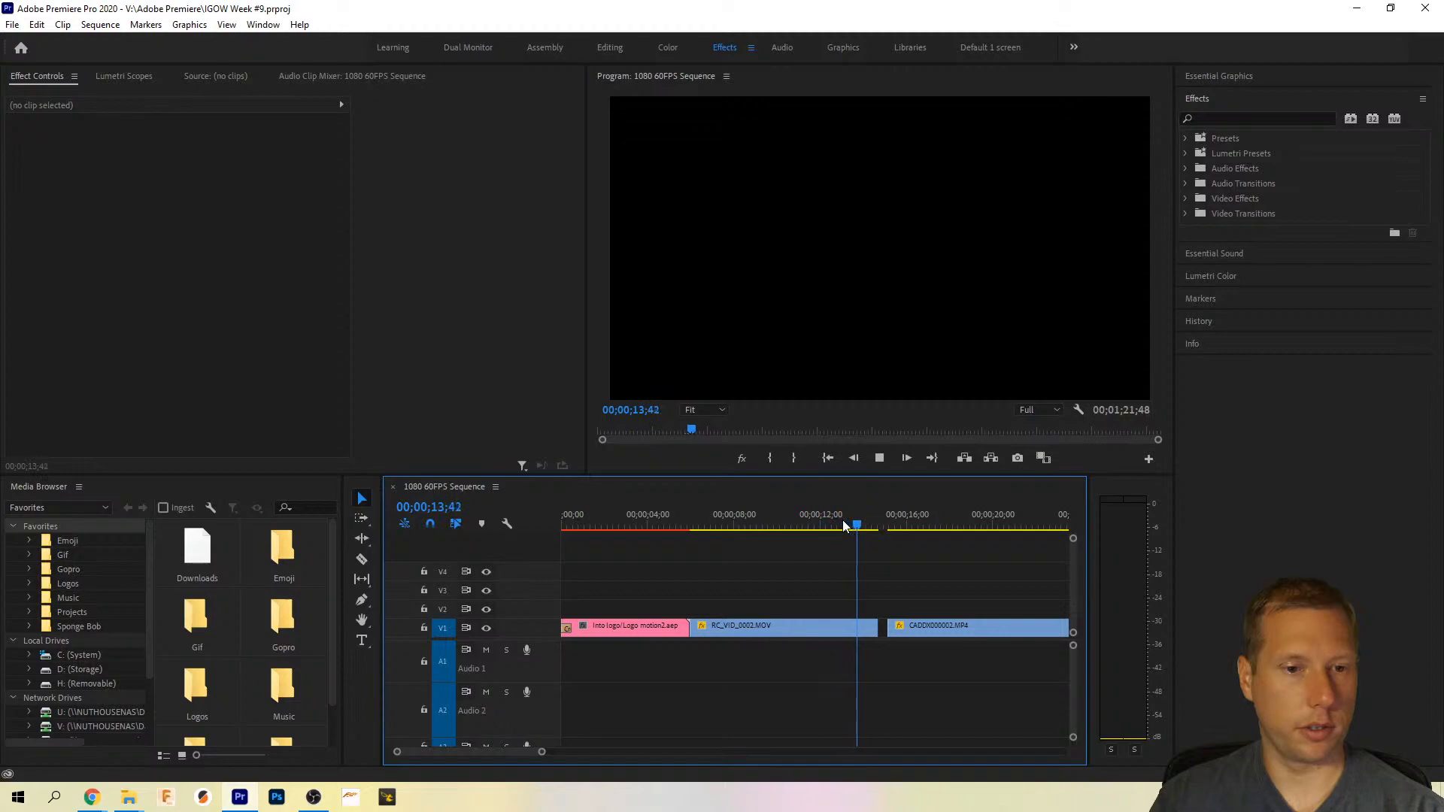
key("space")
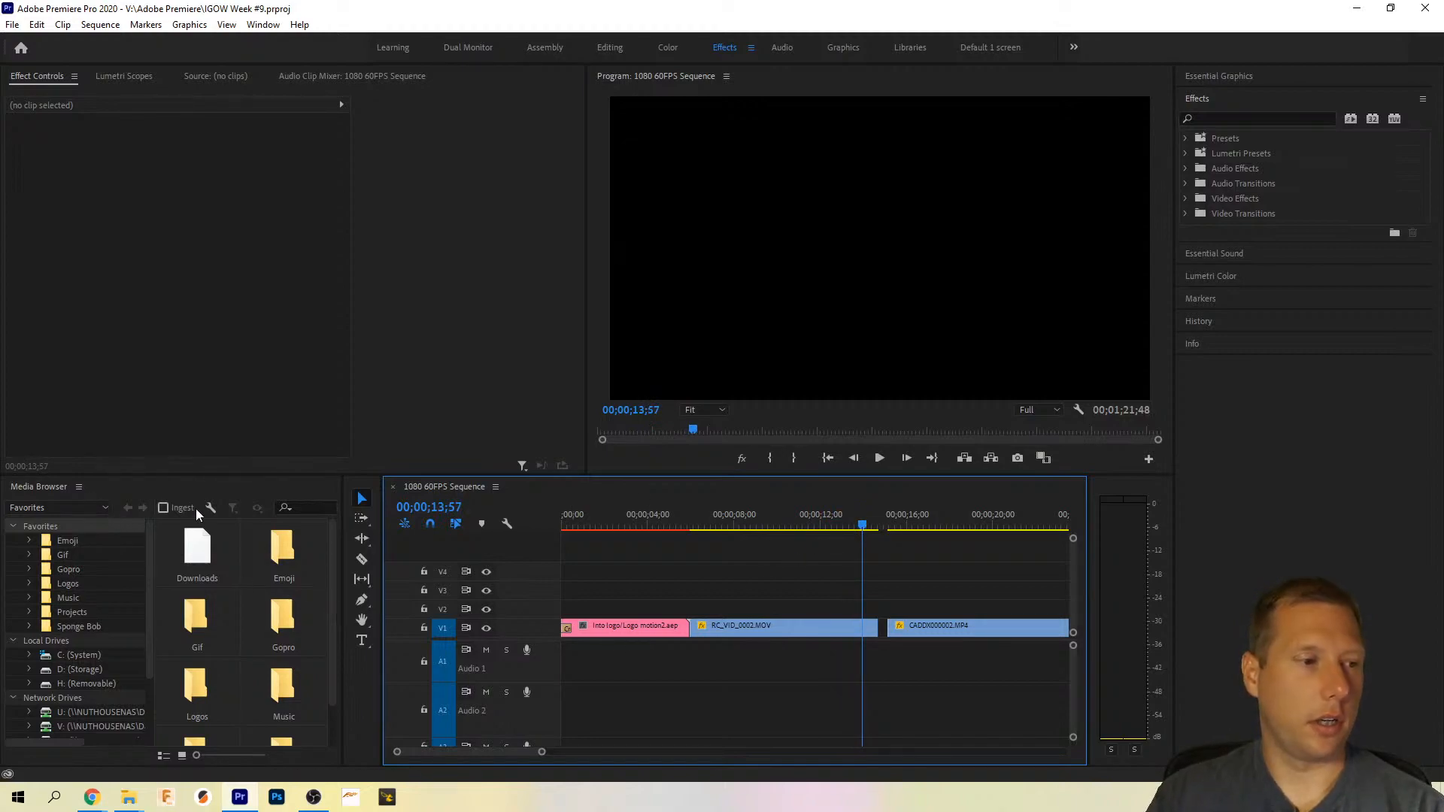
key("space")
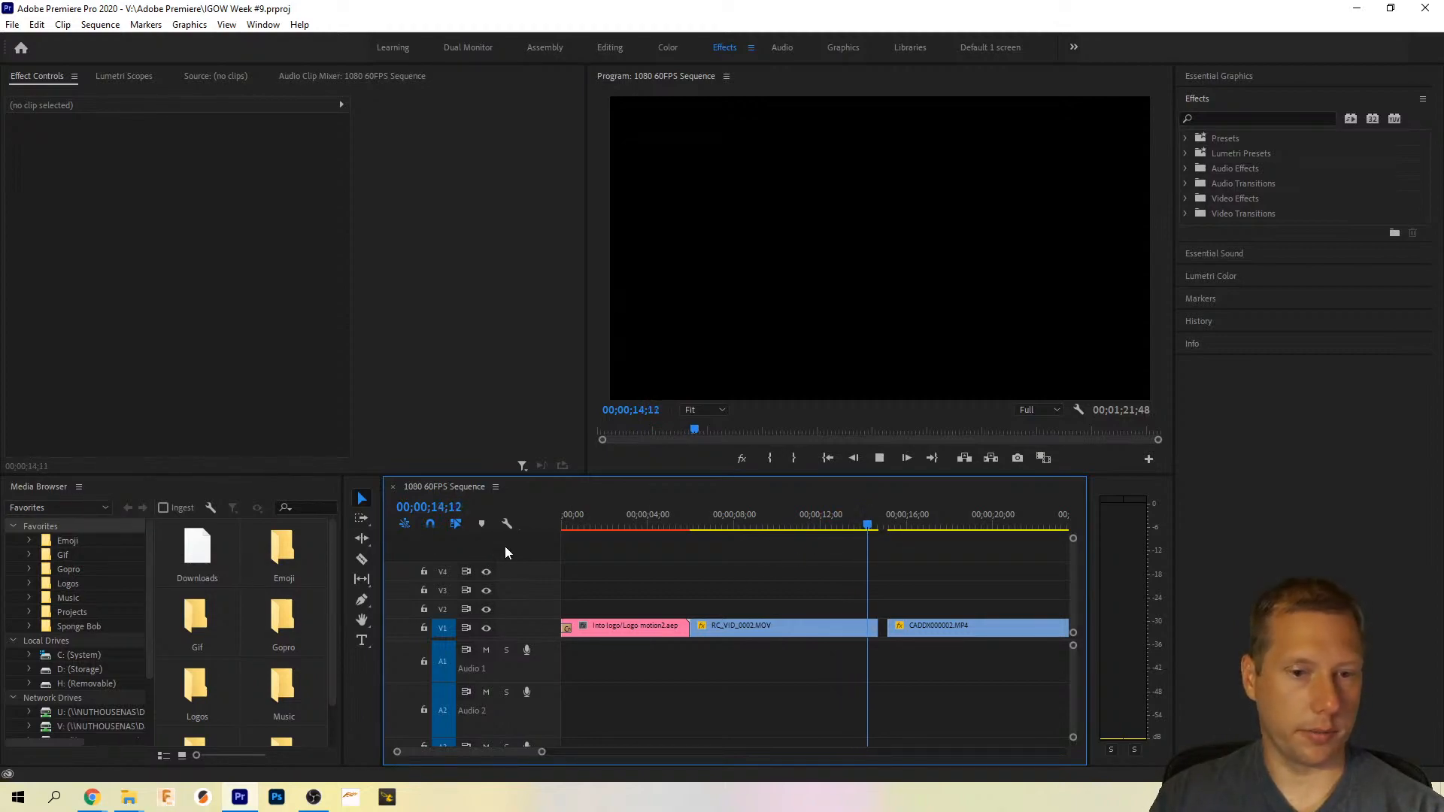
Step: Step through the sequence's edit points and check playback of the V4 clip RC_VID_0000.MOV against the V1 clips
key("Down")
key("Down")
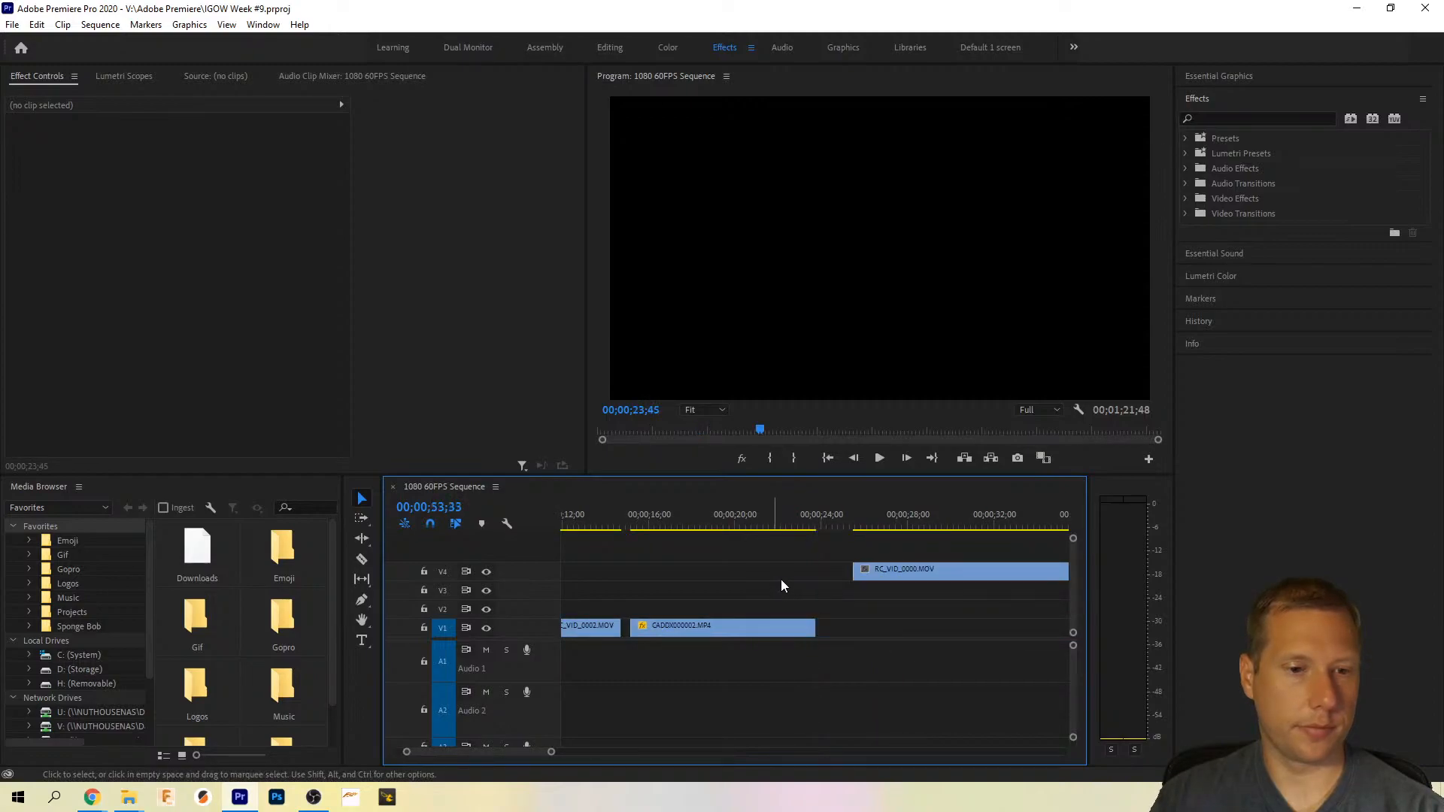
key("Down")
key("space")
key("space")
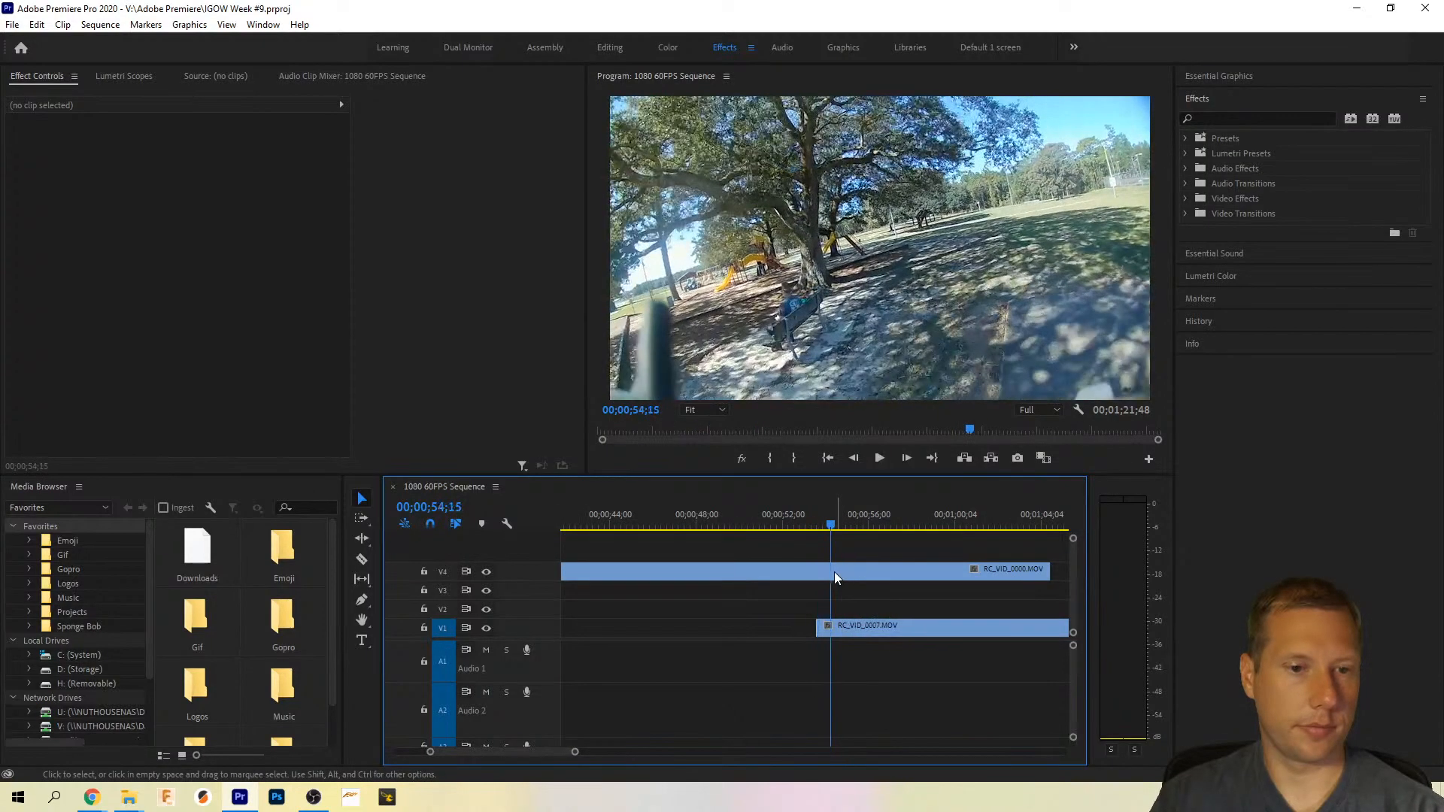
left_click_drag(574, 752, 675, 753)
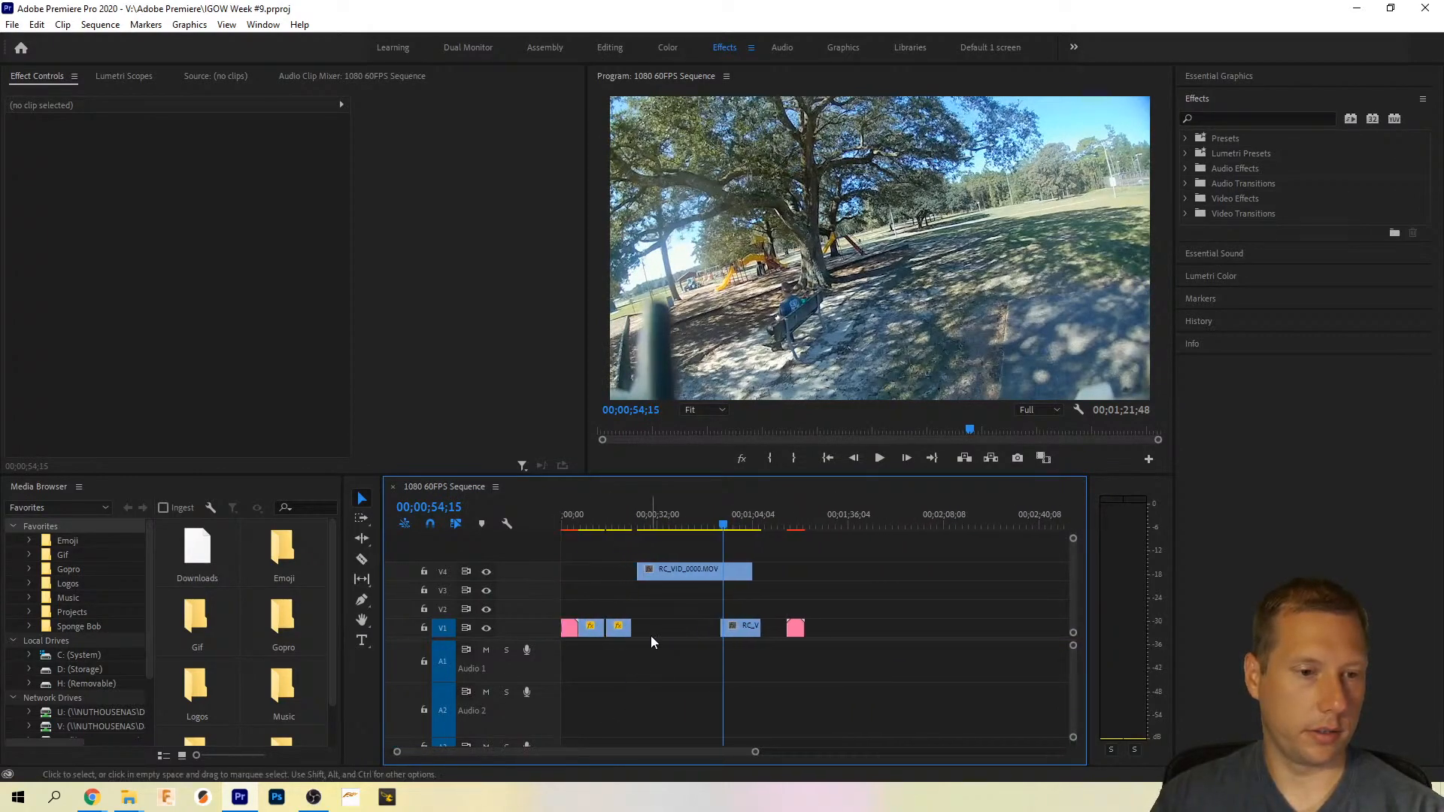
key("Up")
key("Up")
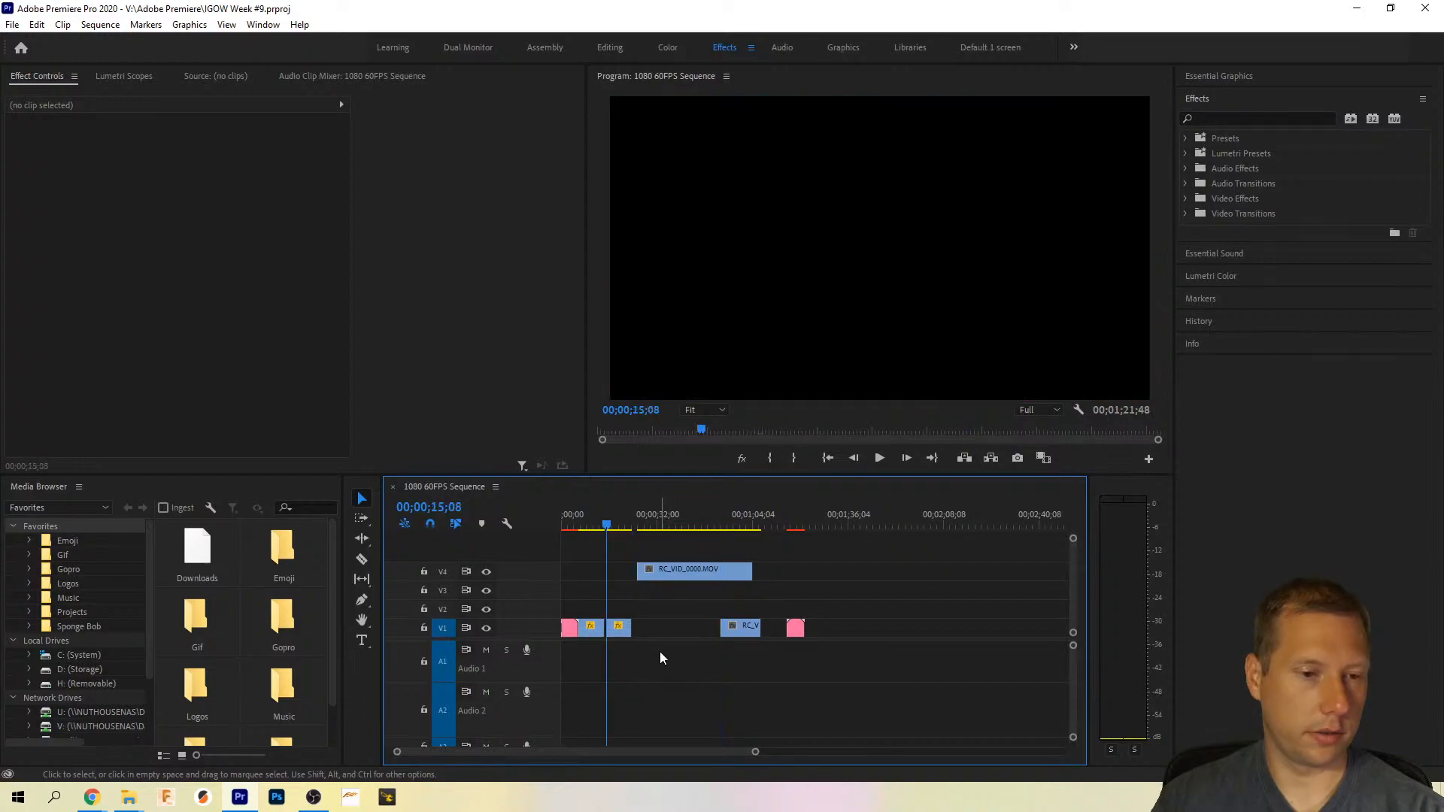
left_click_drag(755, 752, 570, 752)
left_click(929, 526)
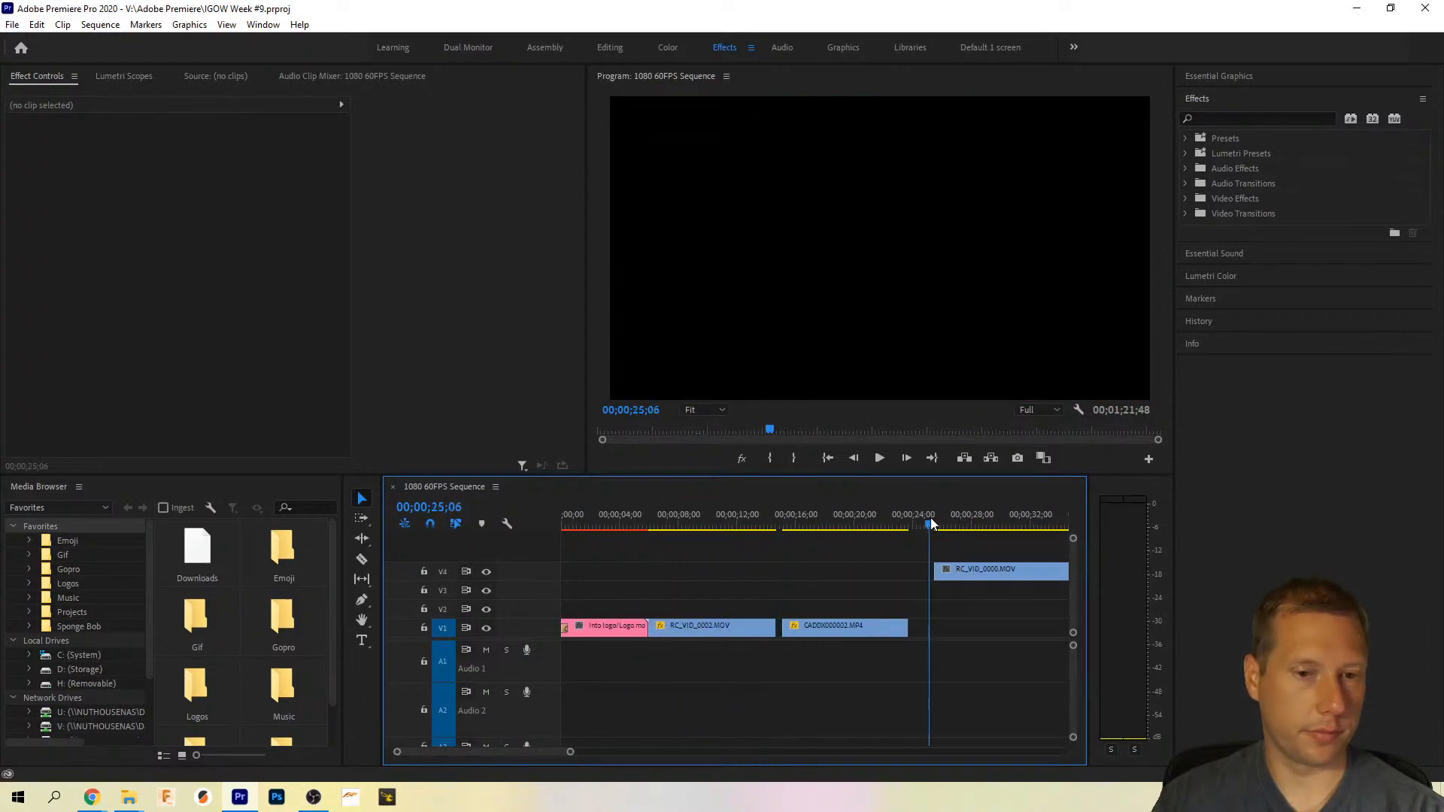
key("space")
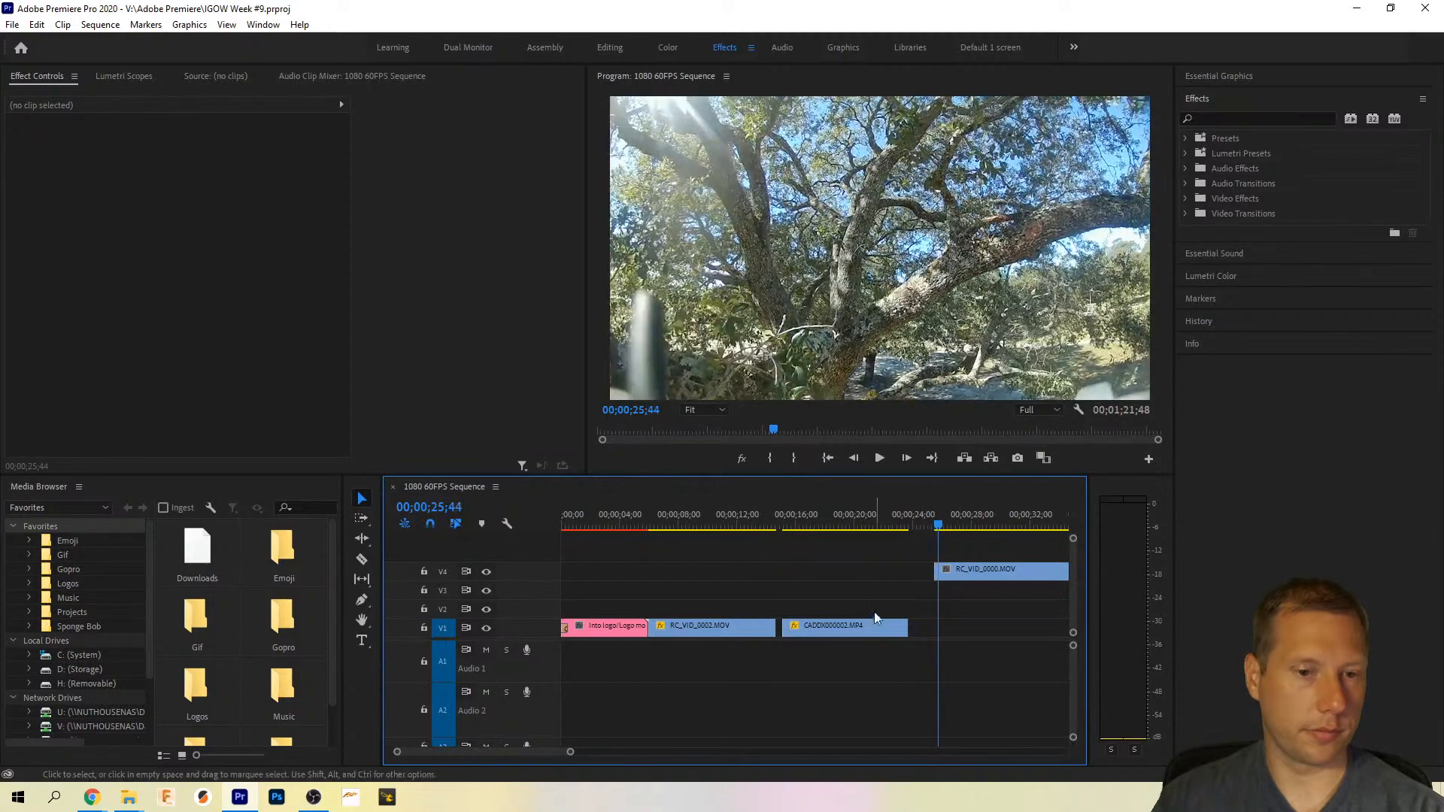
Step: Try CADDX000002.MP4 on V2, play it from 00;00;15;12, and return the clip to V1
left_click(857, 630)
left_click_drag(857, 630, 858, 610)
left_click(784, 518)
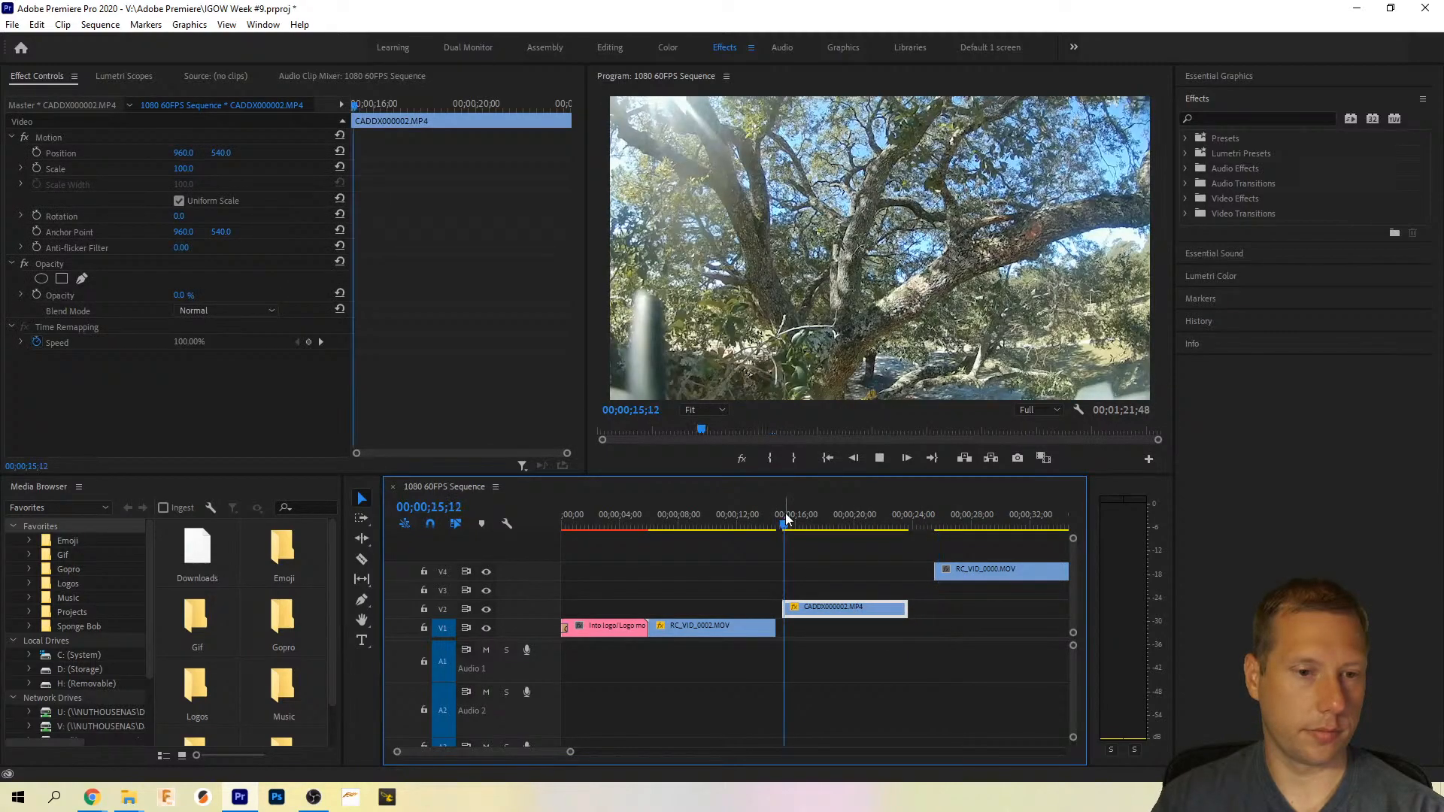
key("space")
key("space")
left_click_drag(836, 612, 836, 631)
Step: Try RC_VID_0002.MOV on V2 with the playhead at 00;00;08;25, then return it to V1 and play it
left_click_drag(728, 634, 728, 610)
left_click(823, 577)
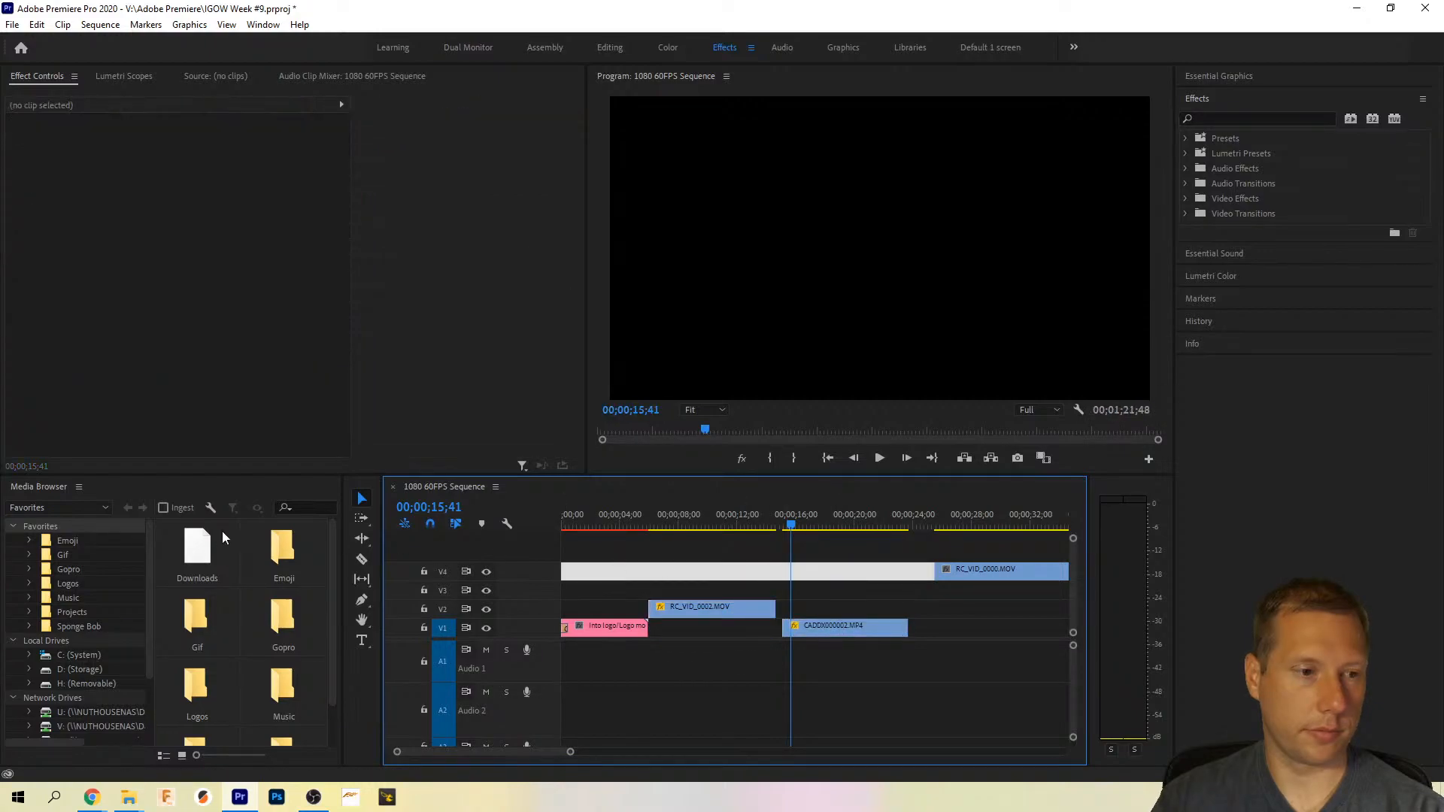
left_click(618, 611)
left_click(677, 608)
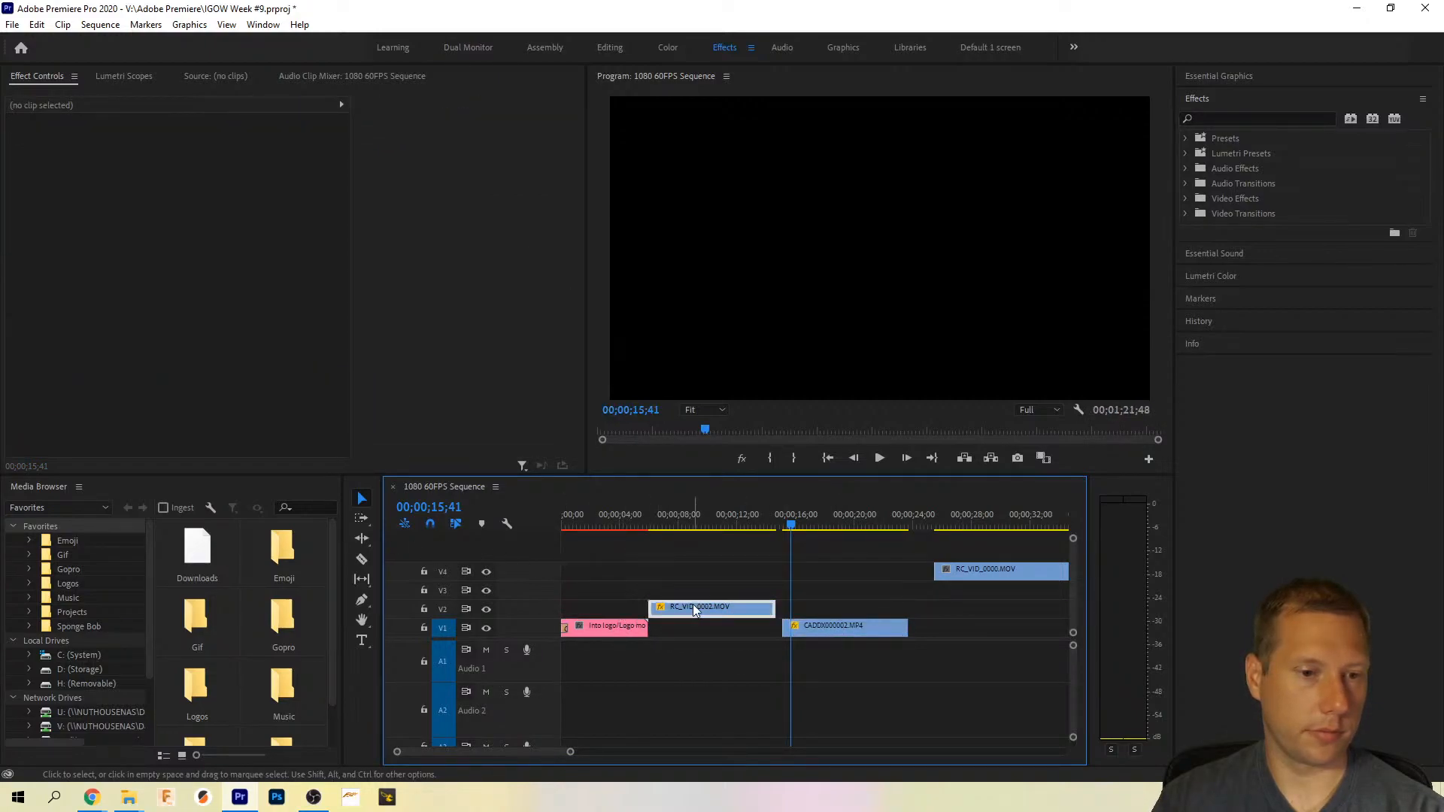
left_click(684, 524)
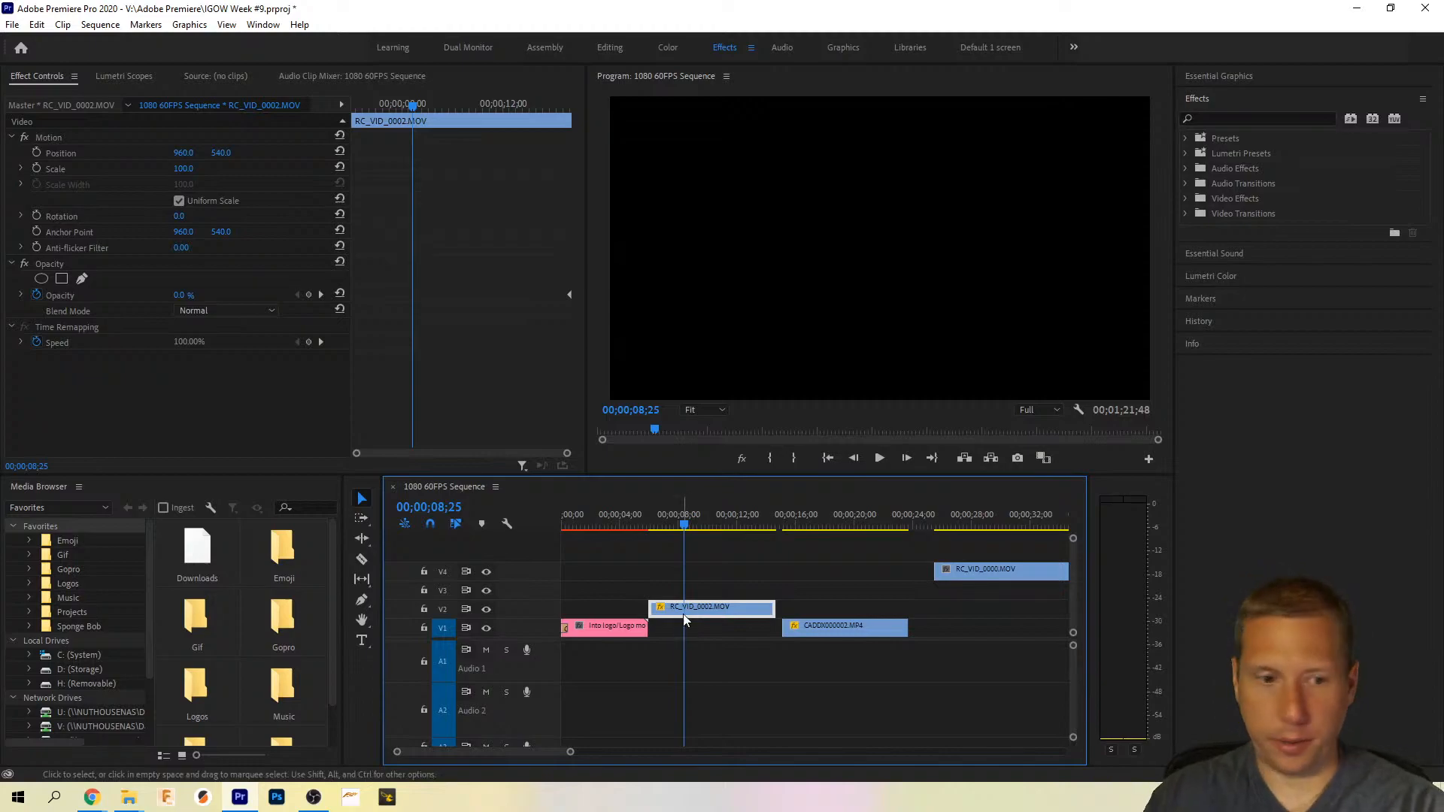
left_click_drag(685, 609, 686, 630)
key("space")
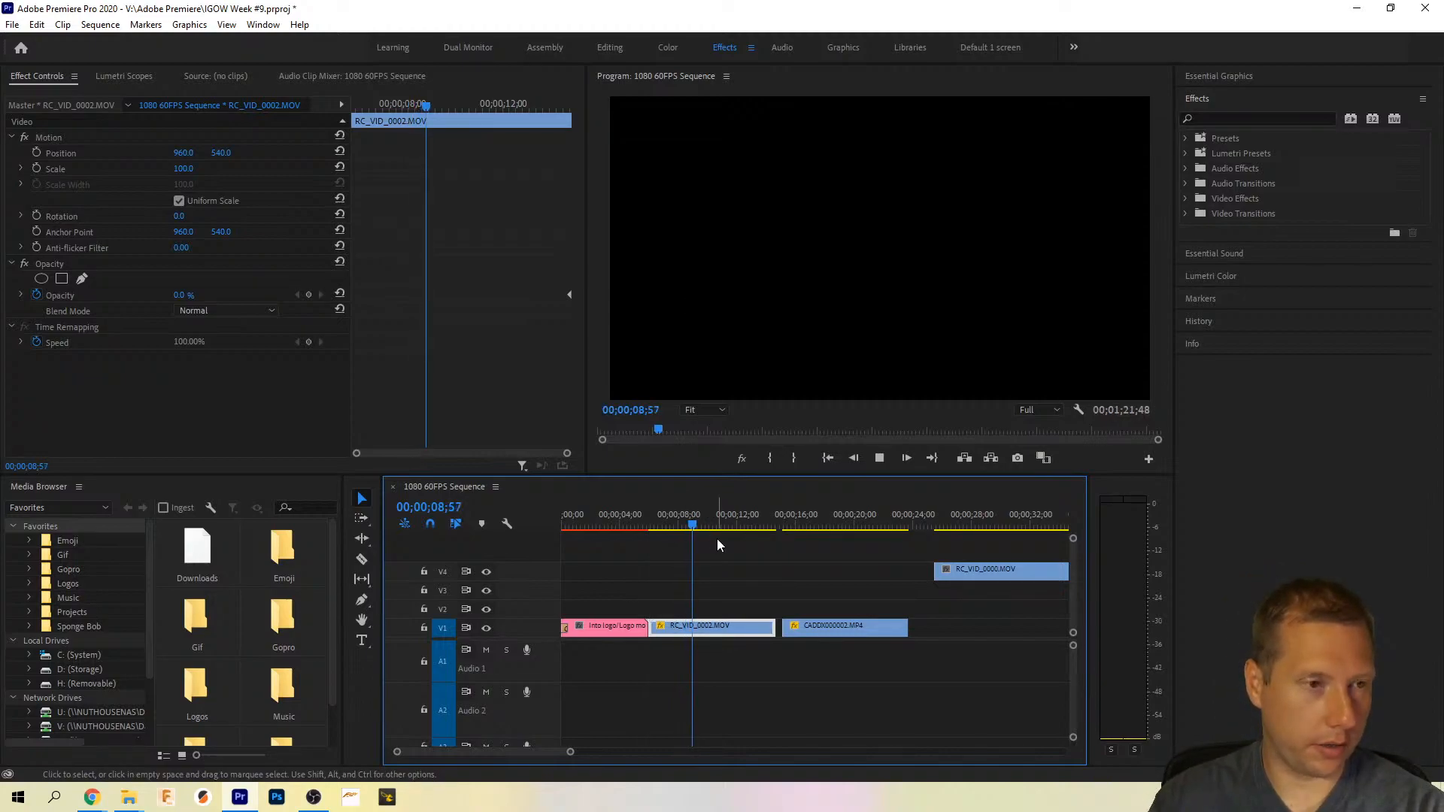
key("space")
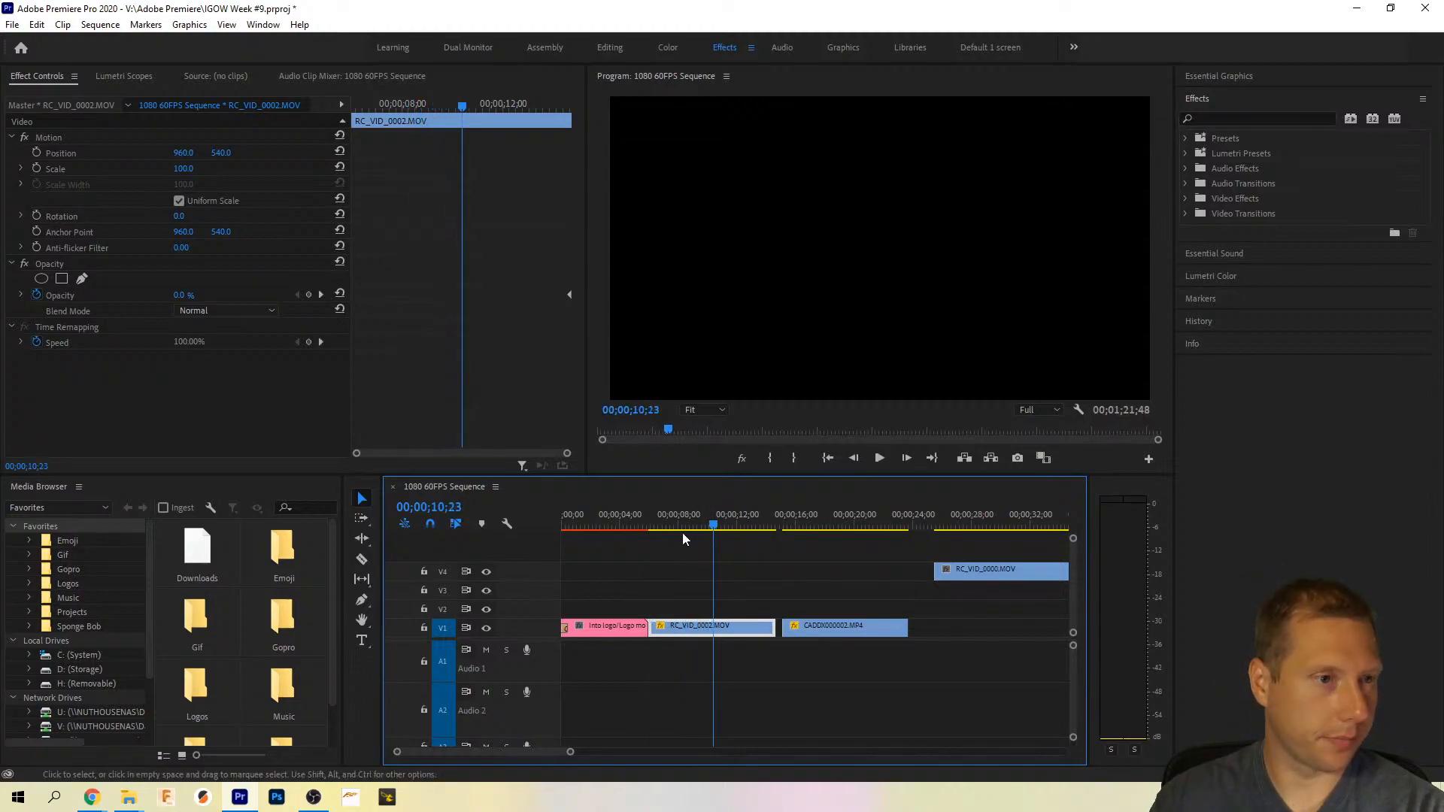
Step: Toggle the Opacity effect of RC_VID_0002.MOV to compare the picture, leaving the effect switched off
left_click(455, 452)
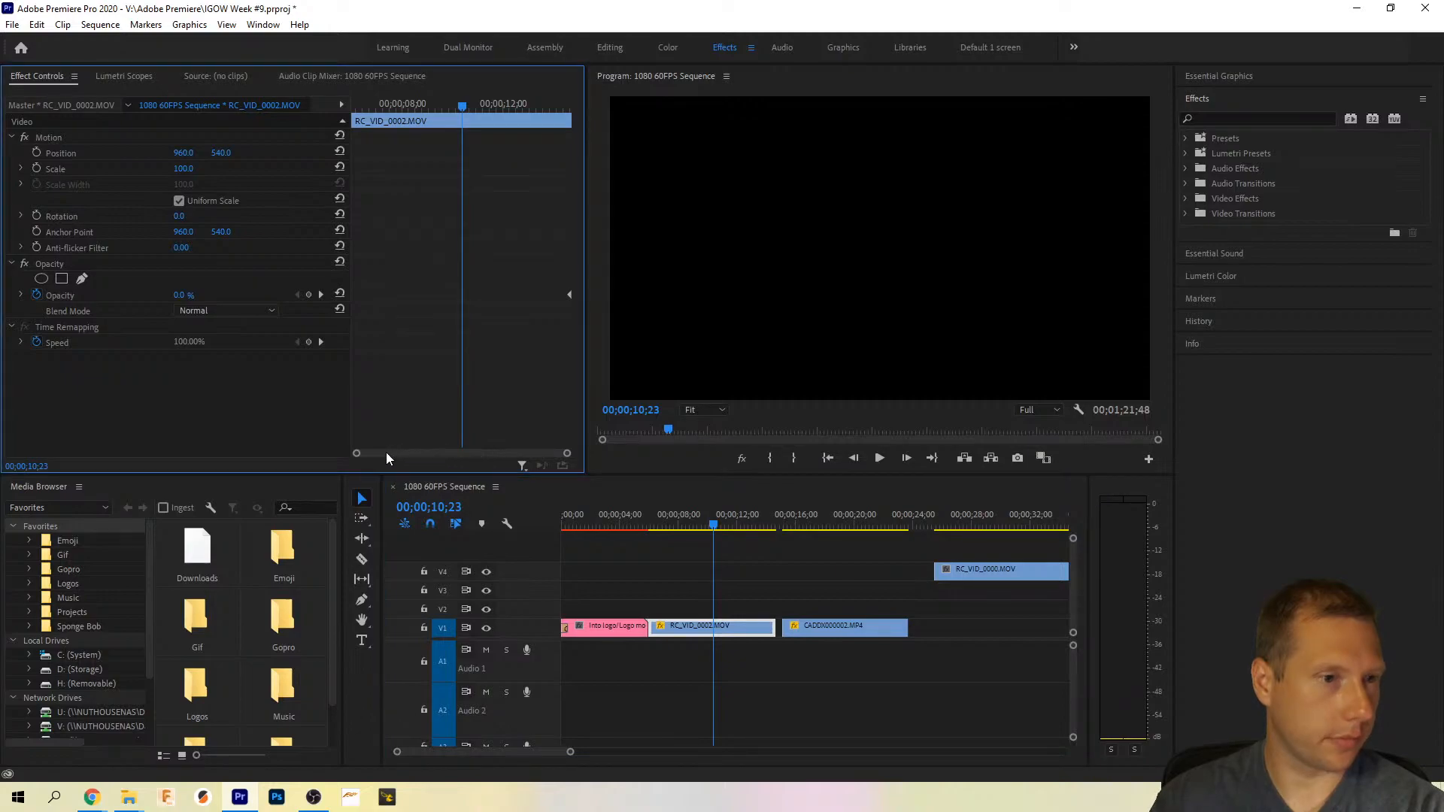
left_click(24, 264)
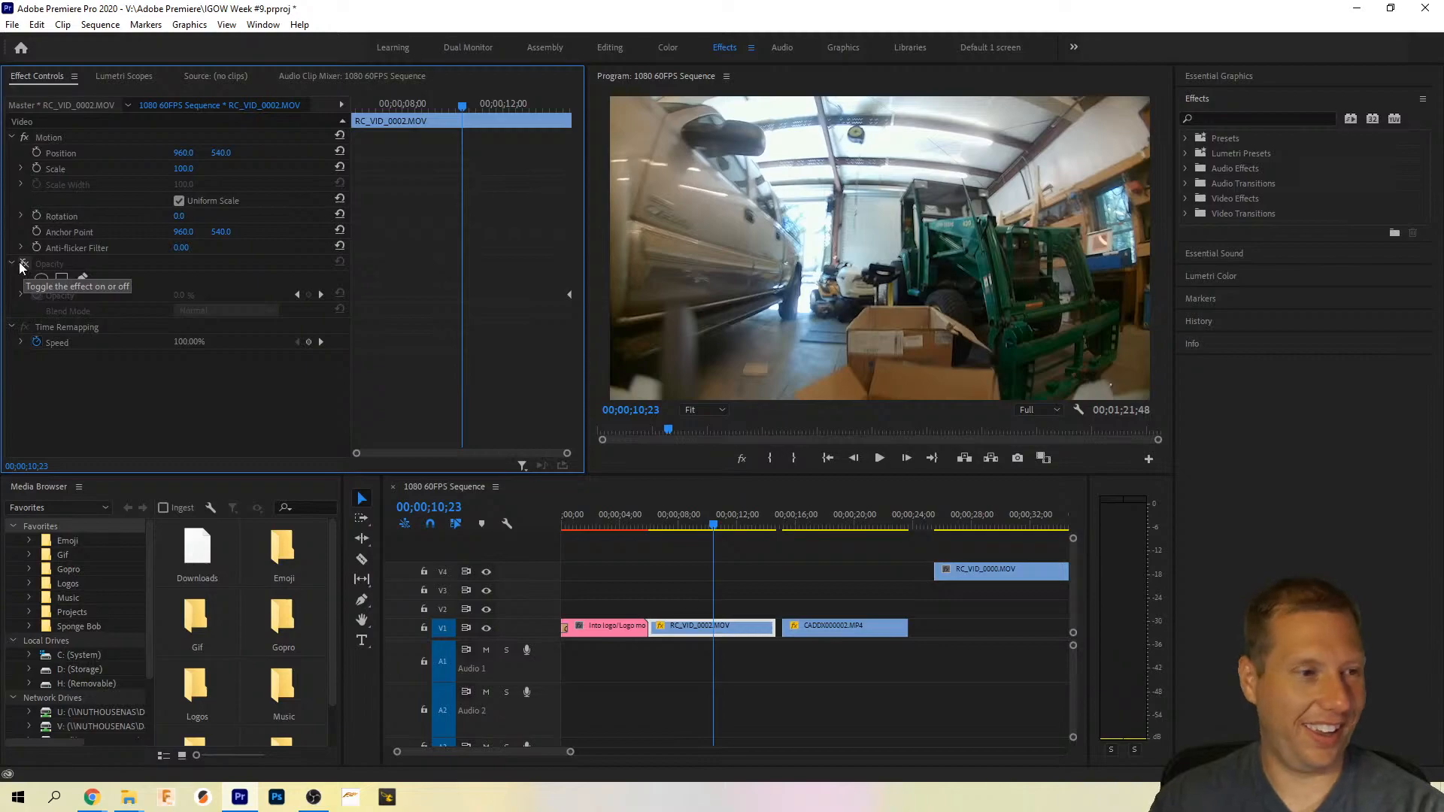
left_click(23, 264)
left_click(24, 264)
left_click(23, 265)
left_click(23, 265)
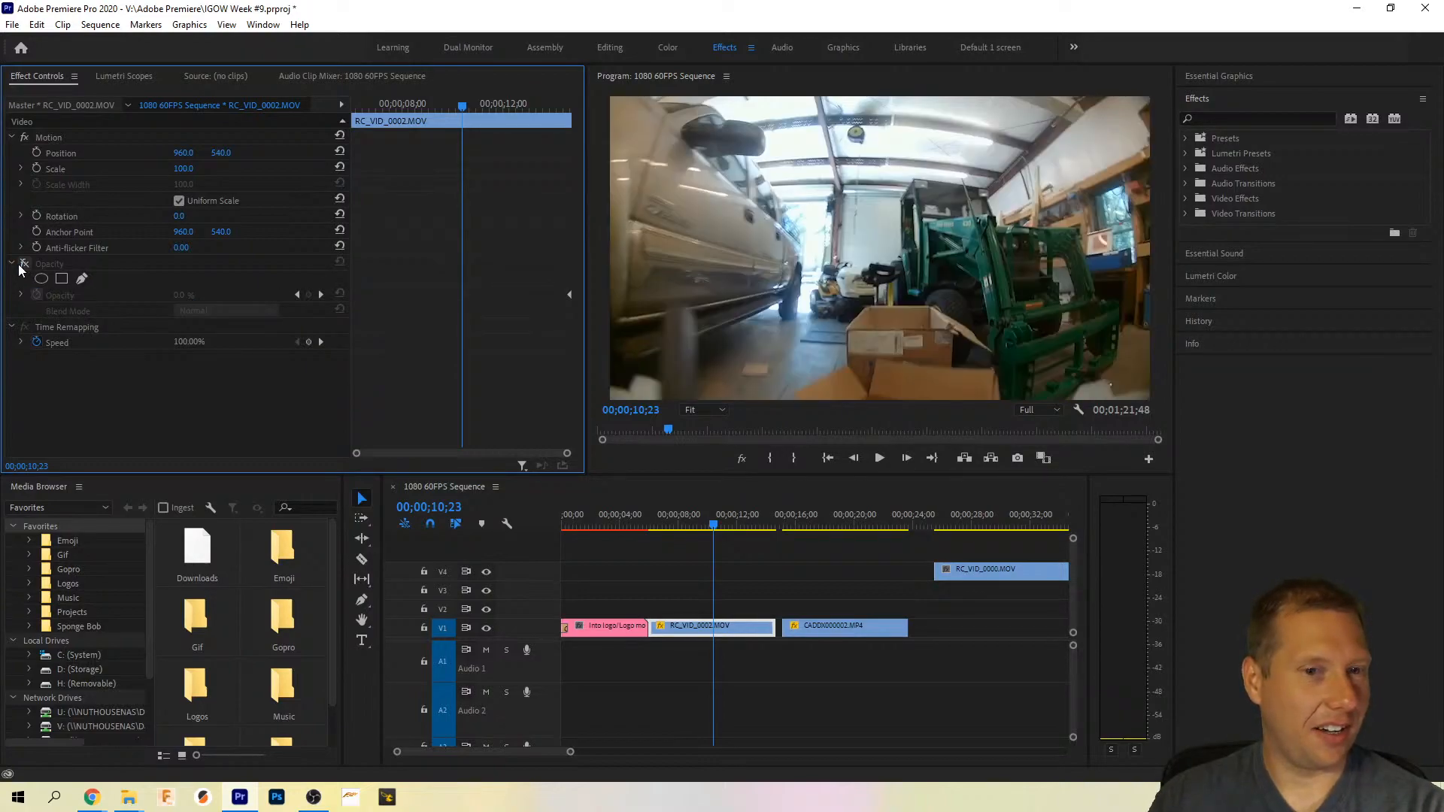
Step: Re-enable the Opacity effect of RC_VID_0002.MOV, keyframe it at 100% at 00;00;14;22, and play the end of the clip
left_click(19, 265)
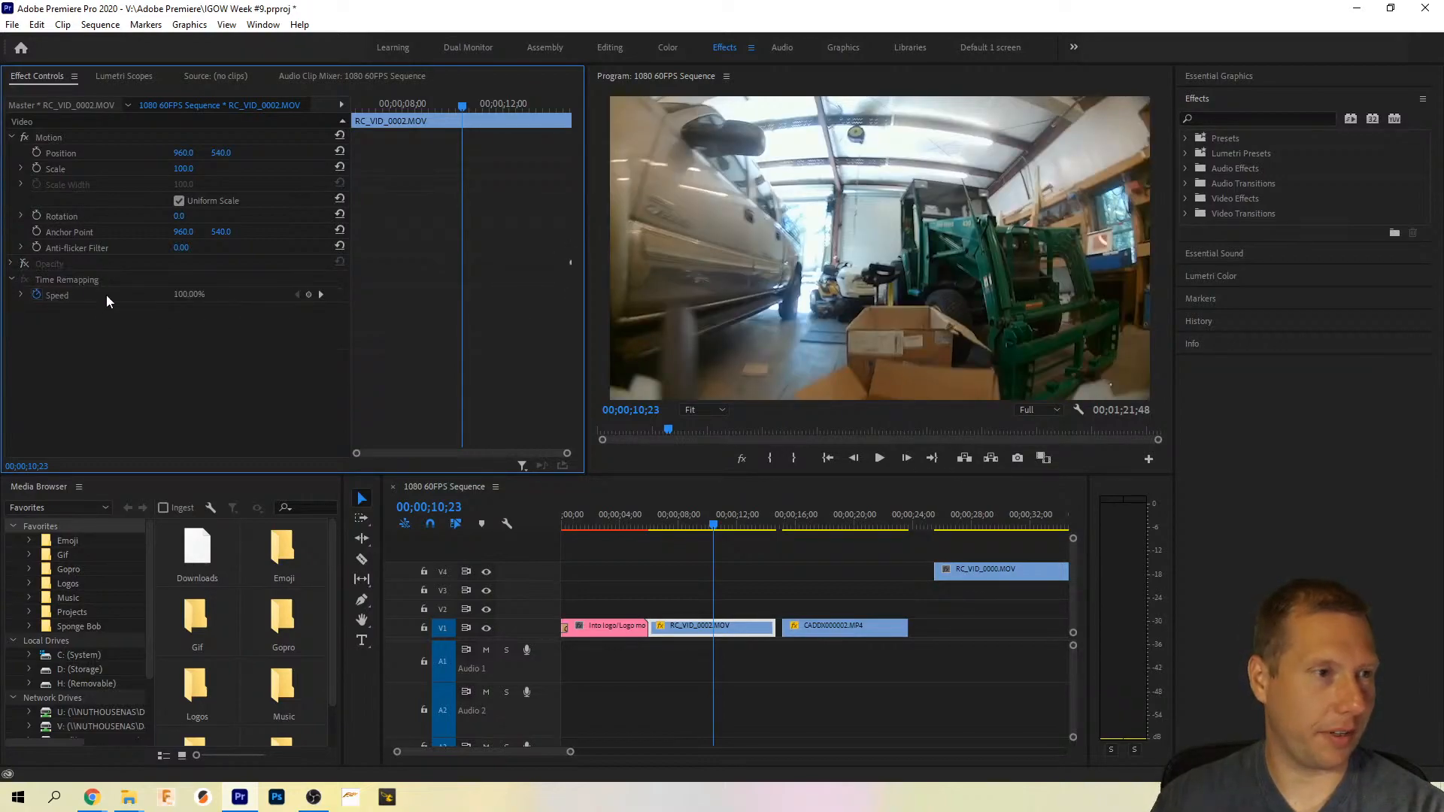
left_click(11, 265)
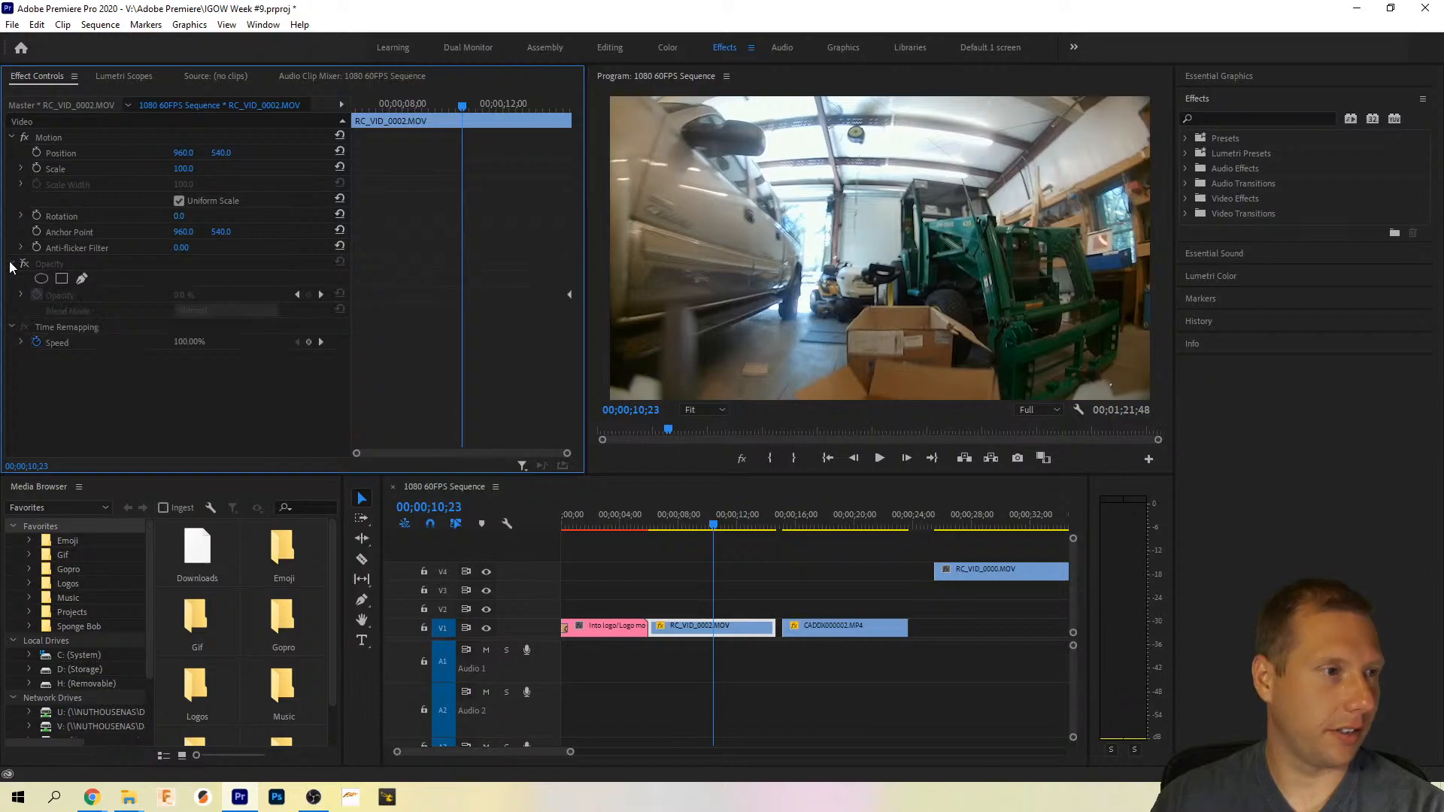
left_click_drag(746, 527, 774, 527)
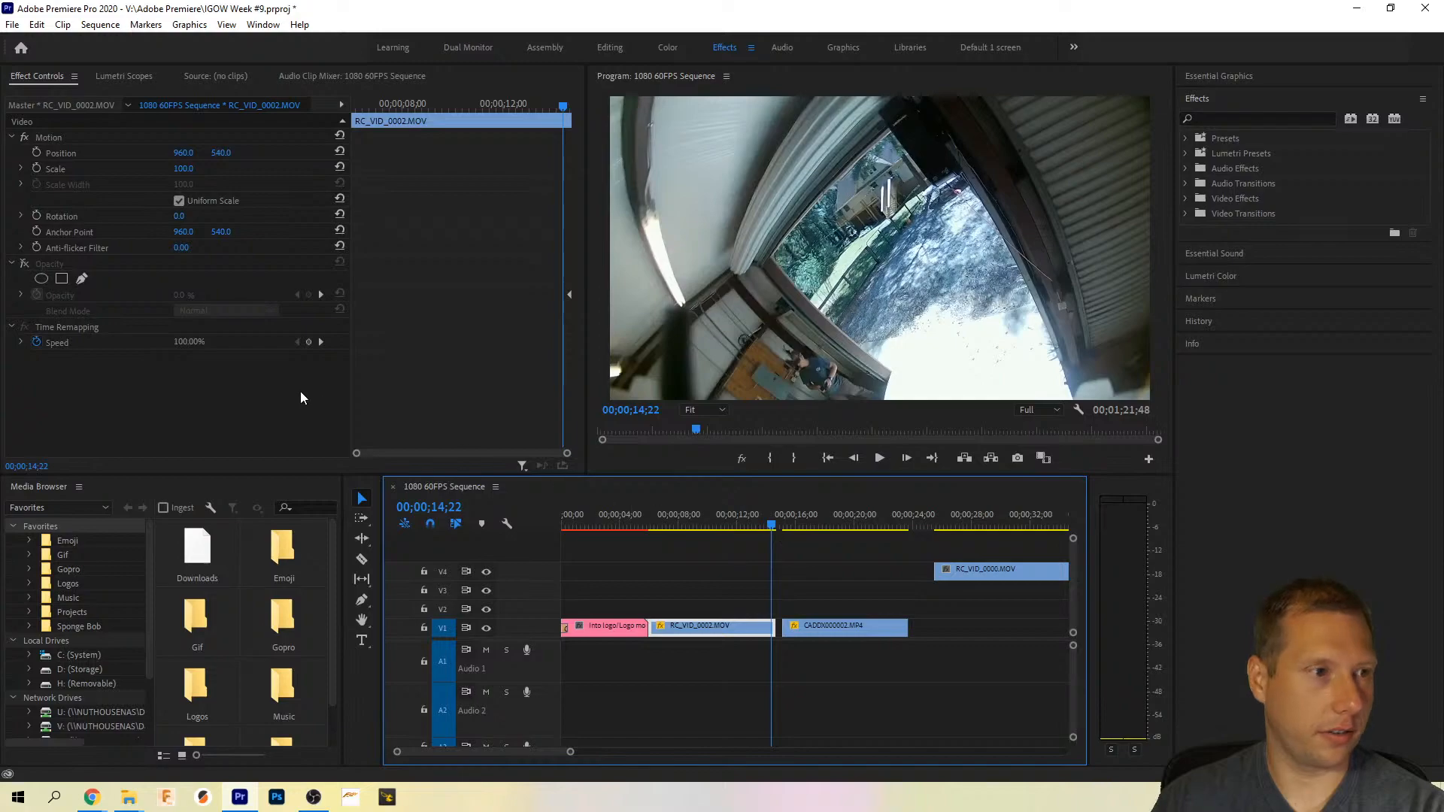
left_click(24, 264)
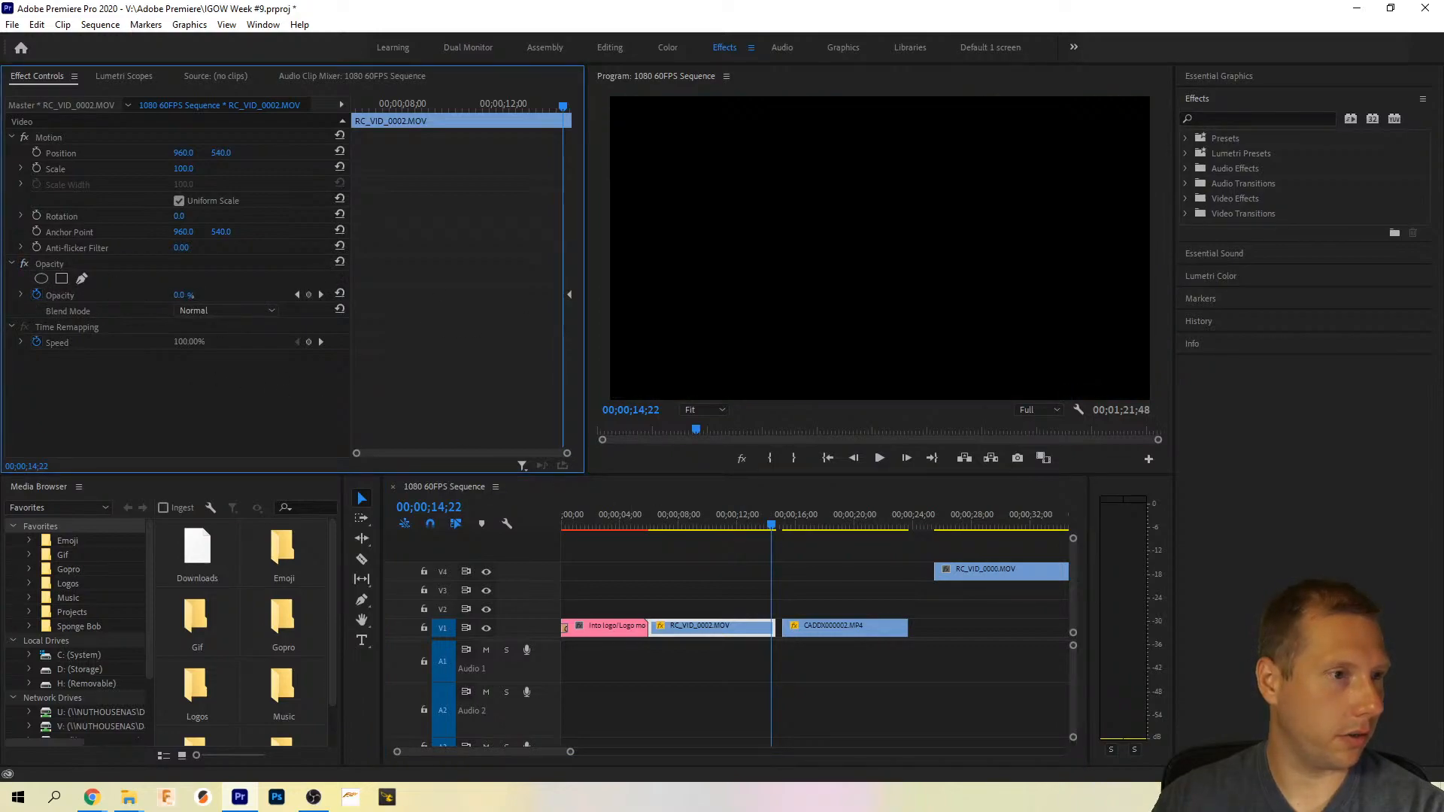
left_click_drag(179, 296, 255, 296)
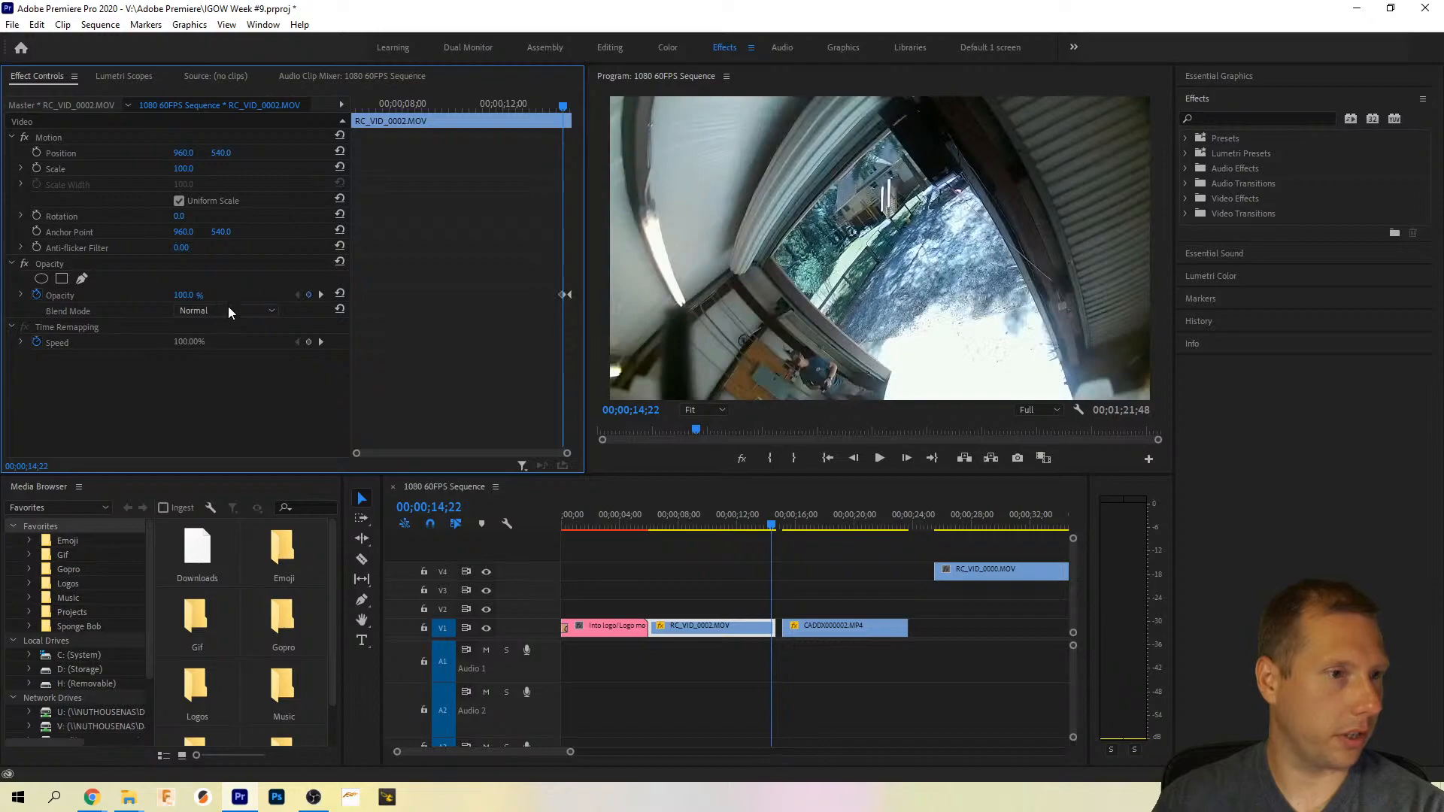
left_click(737, 528)
key("space")
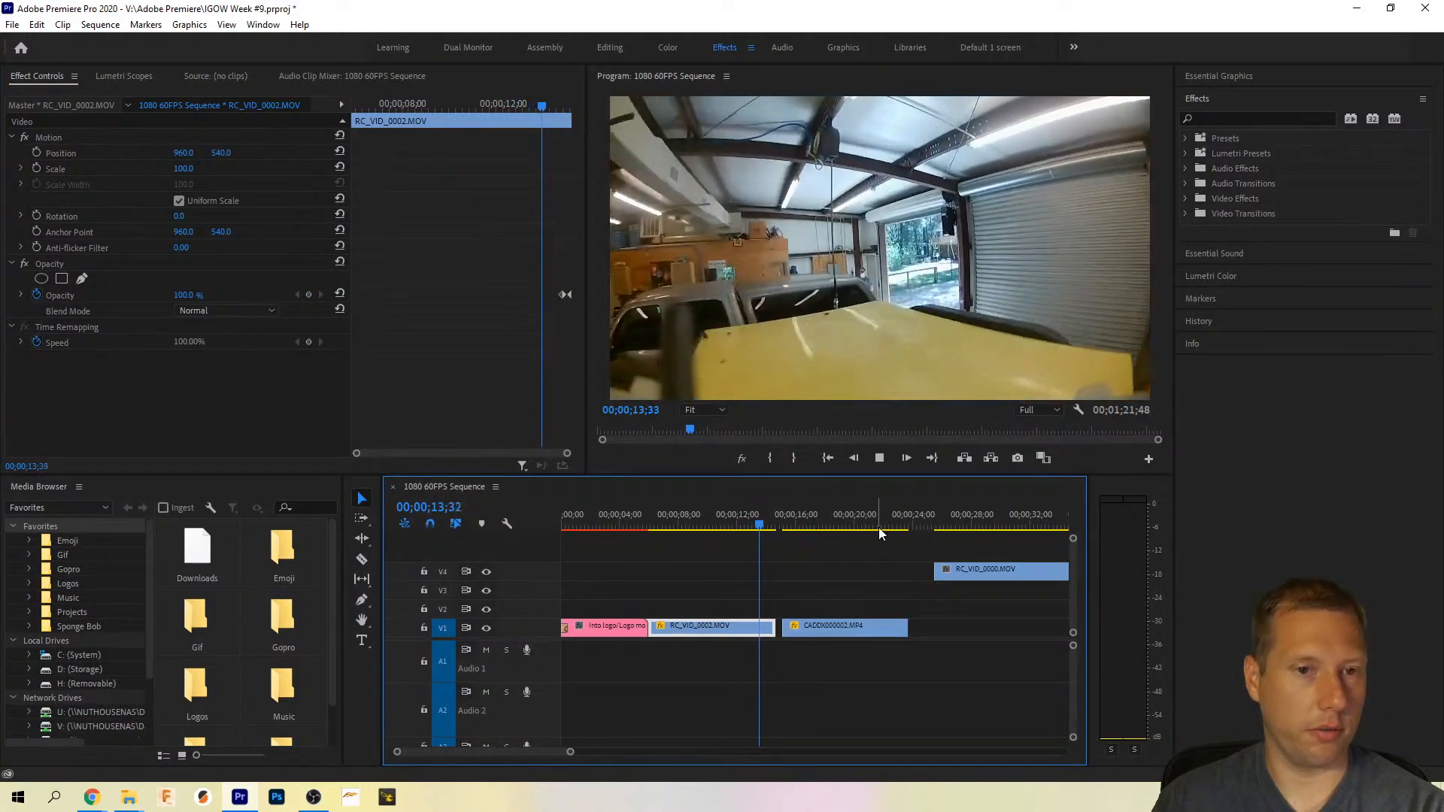
key("space")
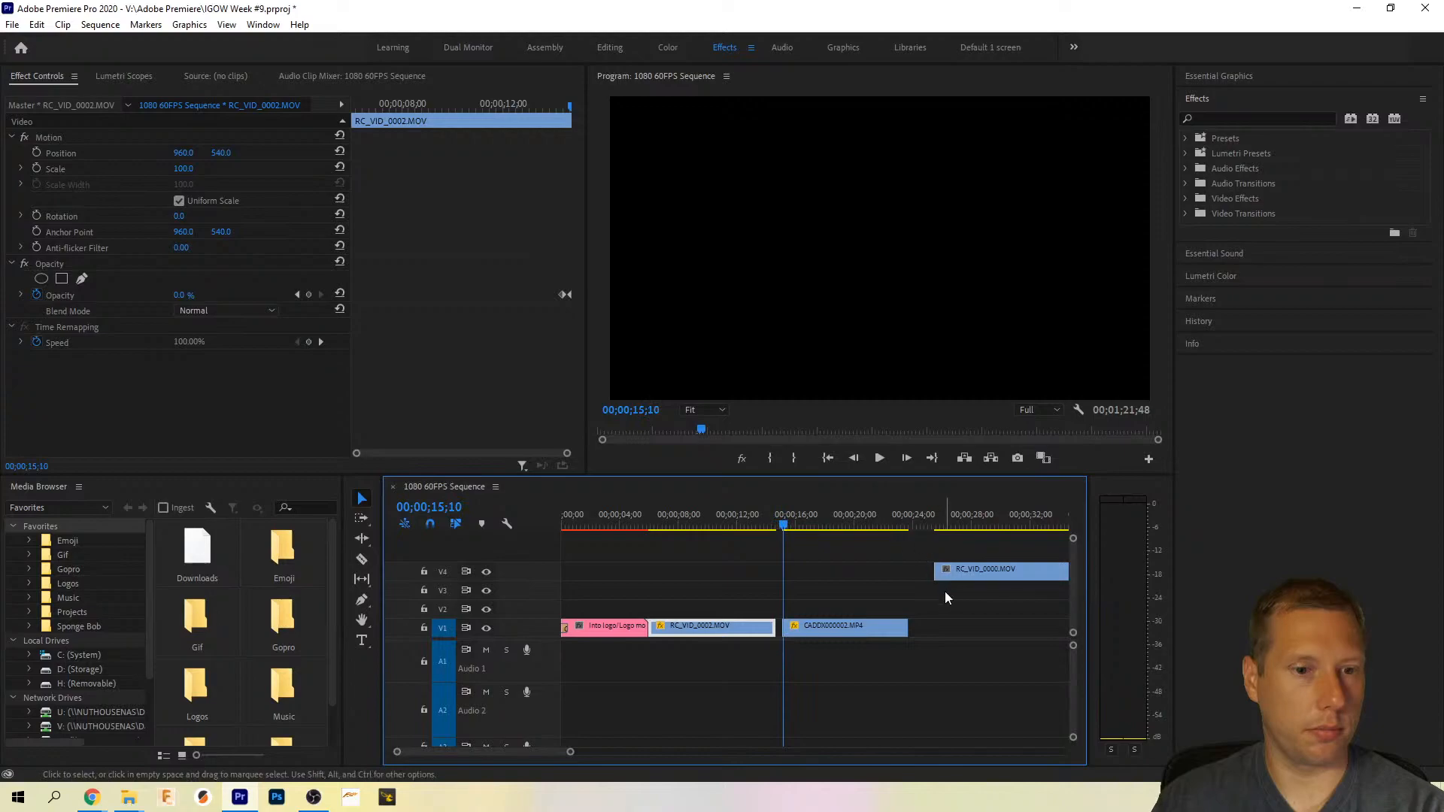
Step: Set the opacity of CADDX000002.MP4 to 100% at 00;00;16;07 and turn on opacity keyframing there
left_click(828, 630)
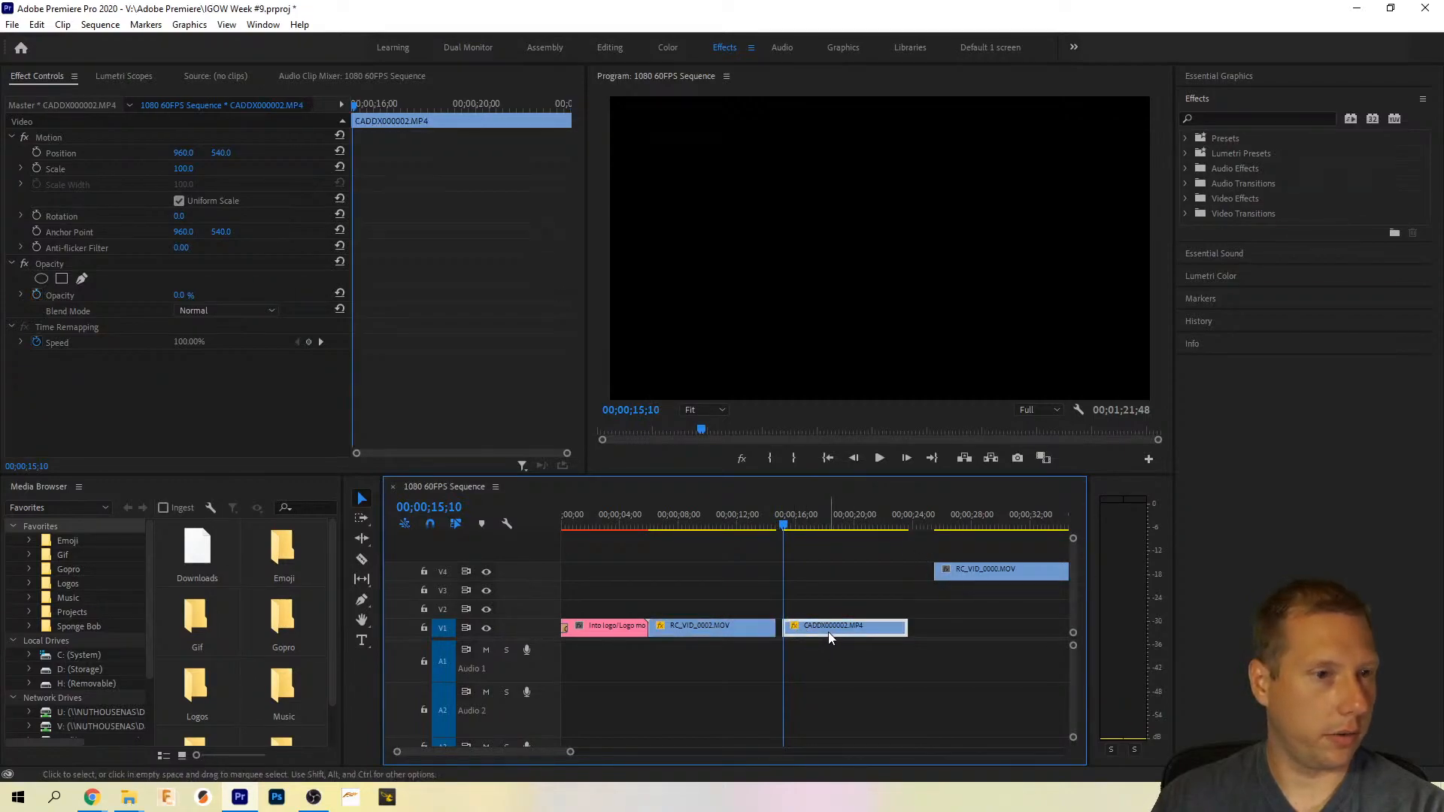
key("Left")
key("Left")
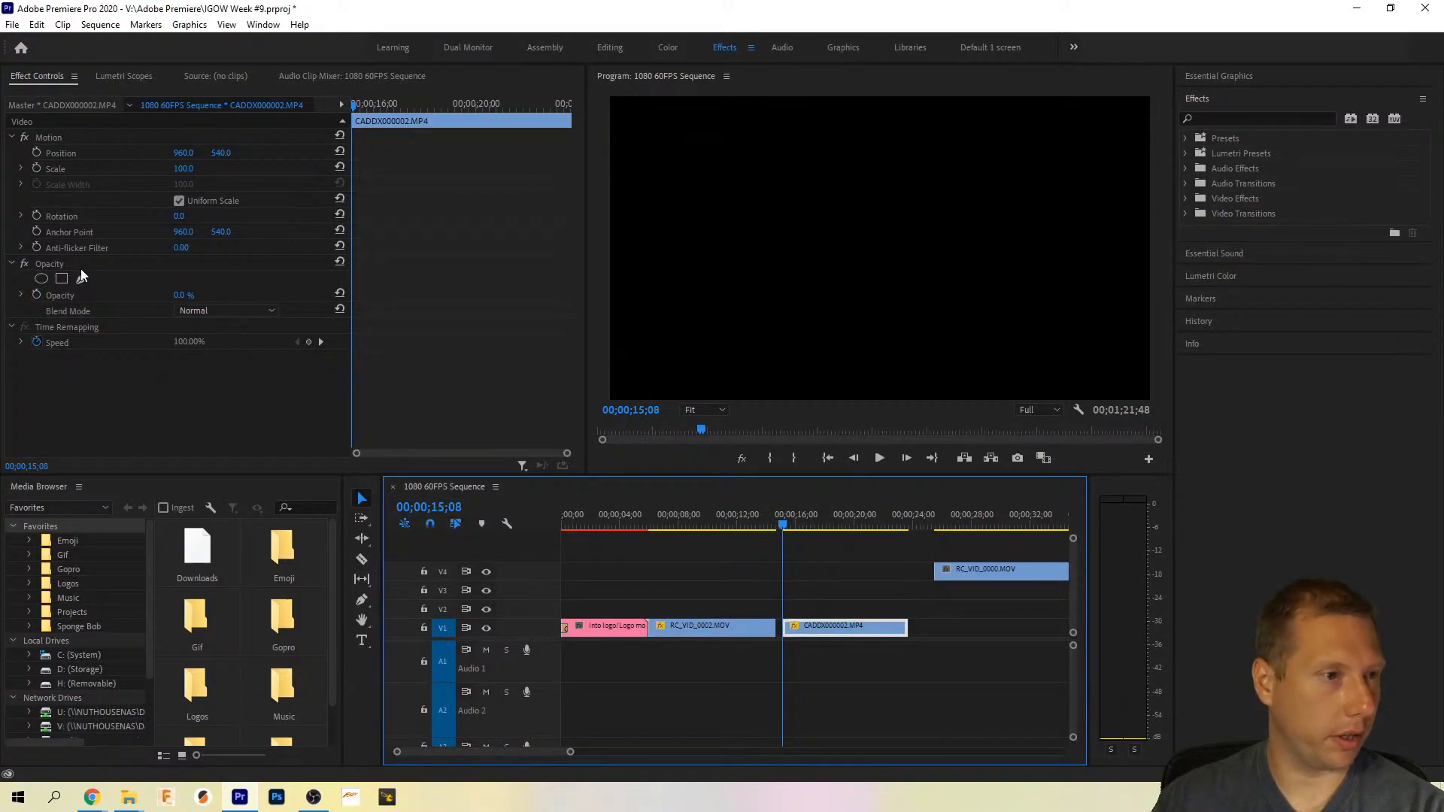
key("space")
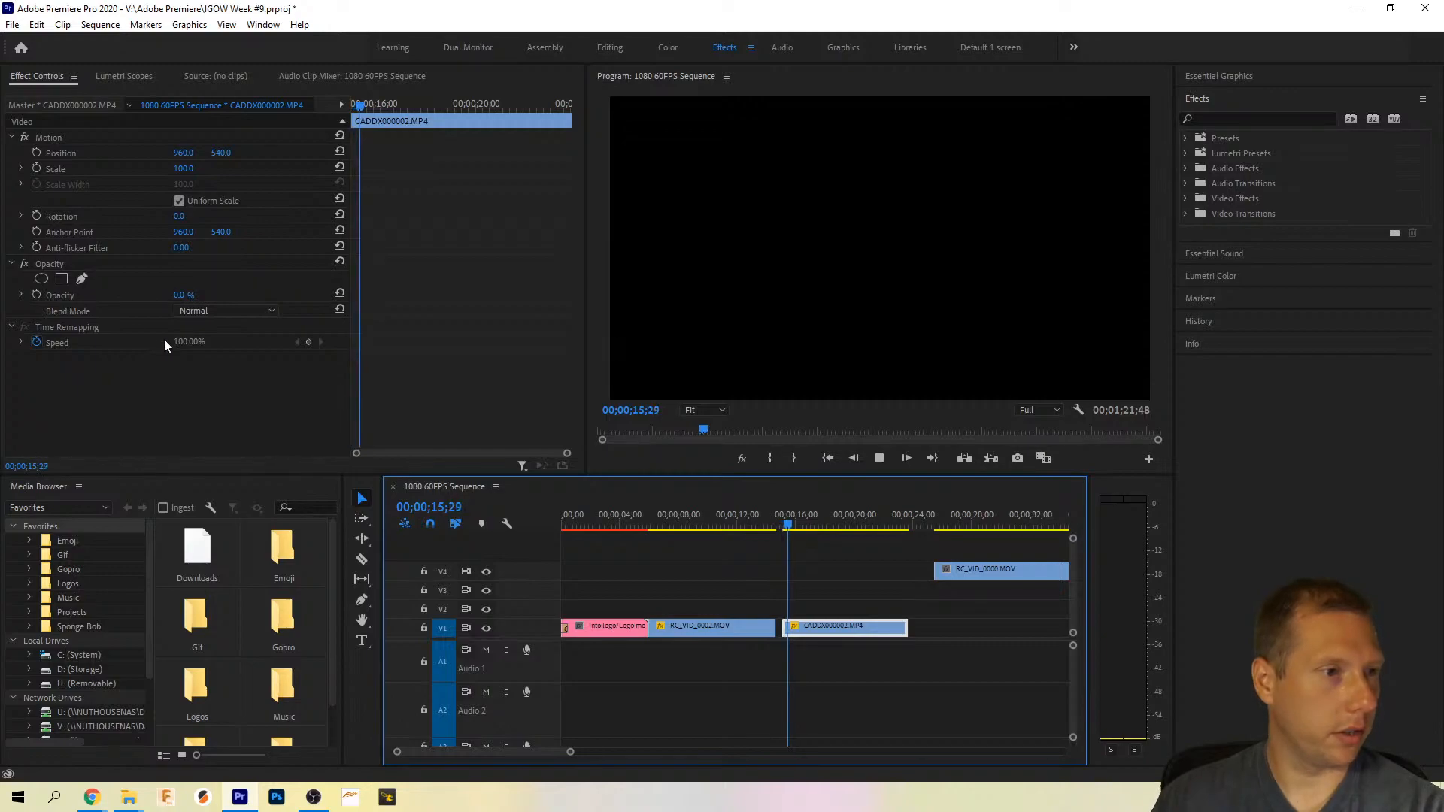
key("space")
left_click_drag(180, 296, 259, 296)
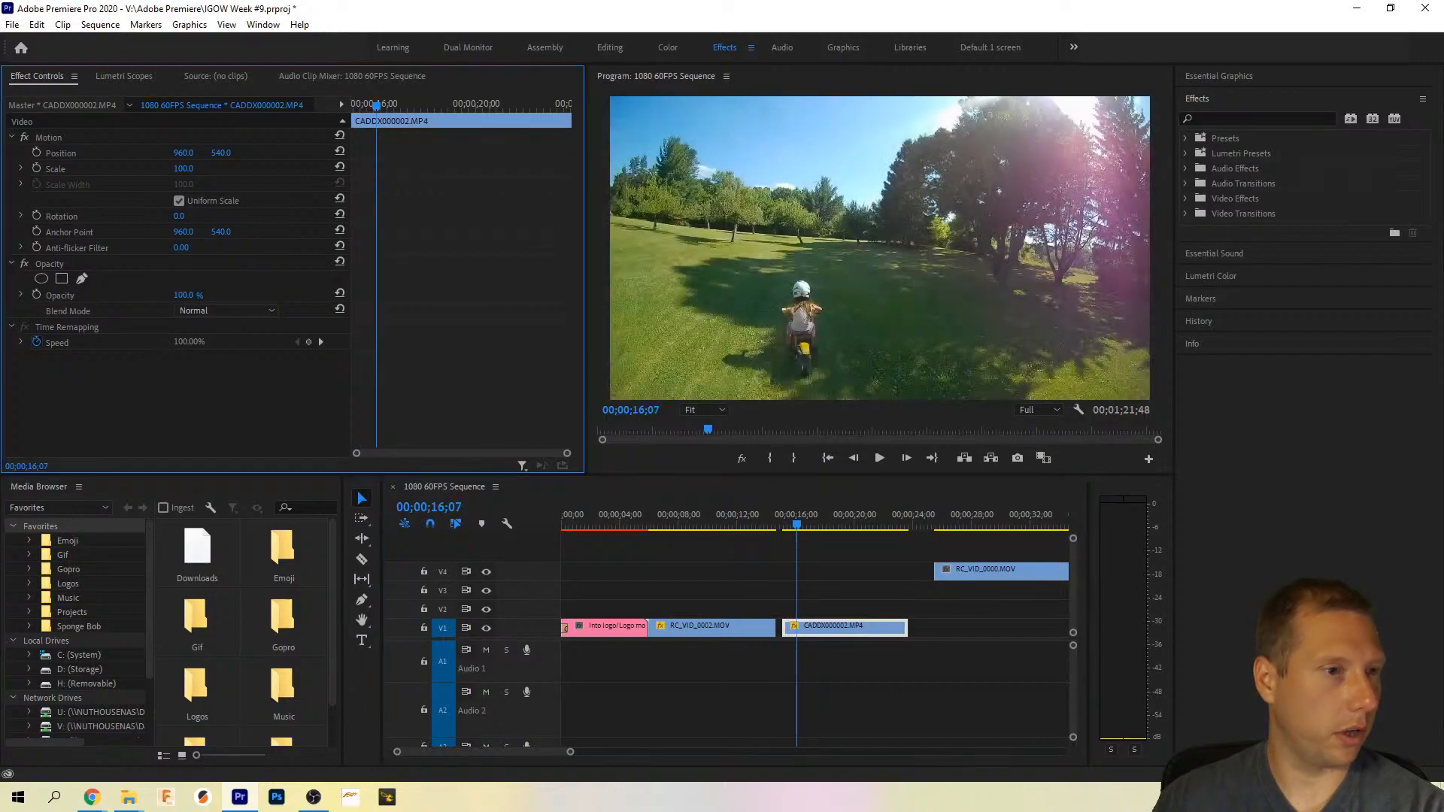
left_click(37, 295)
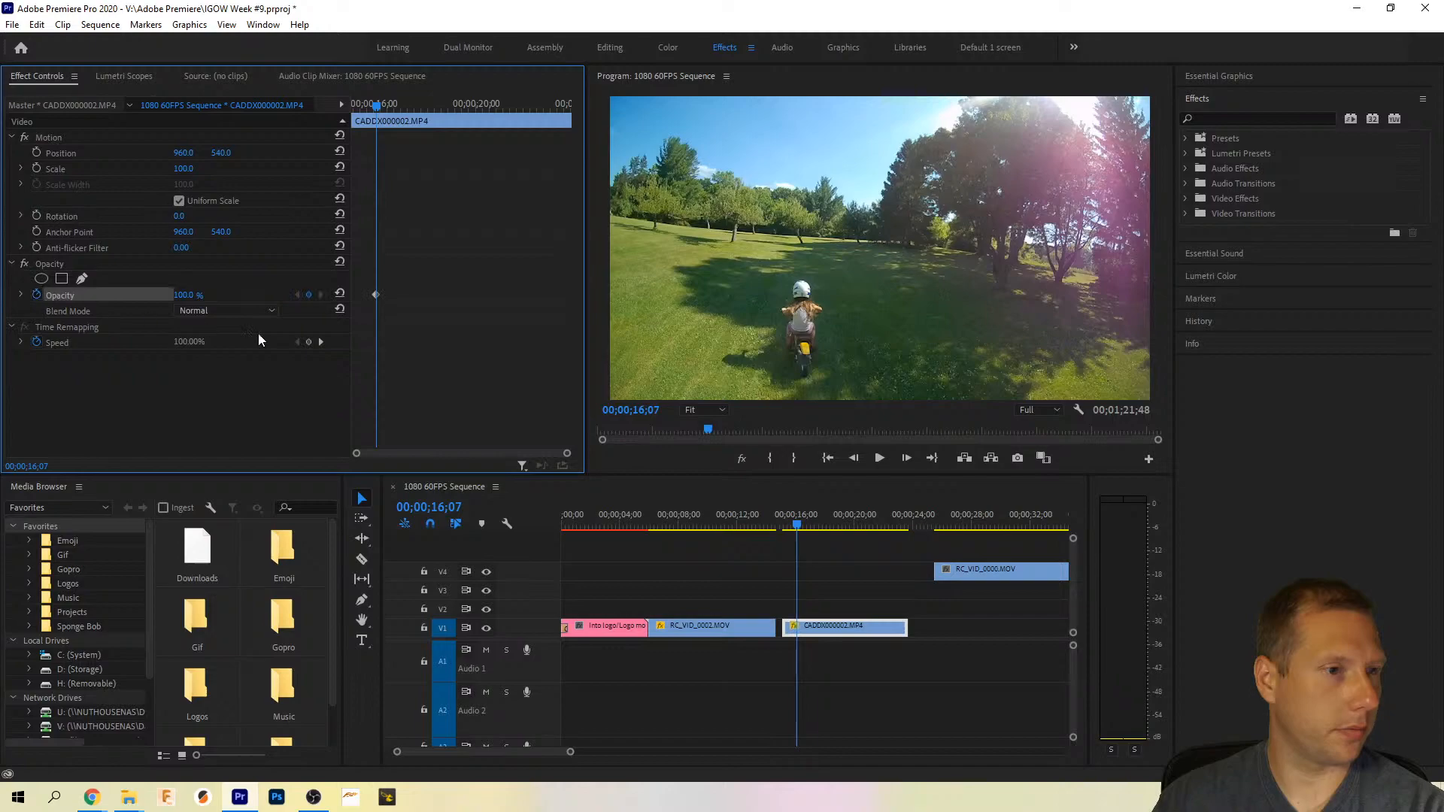
Step: Add a 0% opacity keyframe at the start of CADDX000002.MP4, 00;00;15;08, and play the clip to check its fade-in
key("Up")
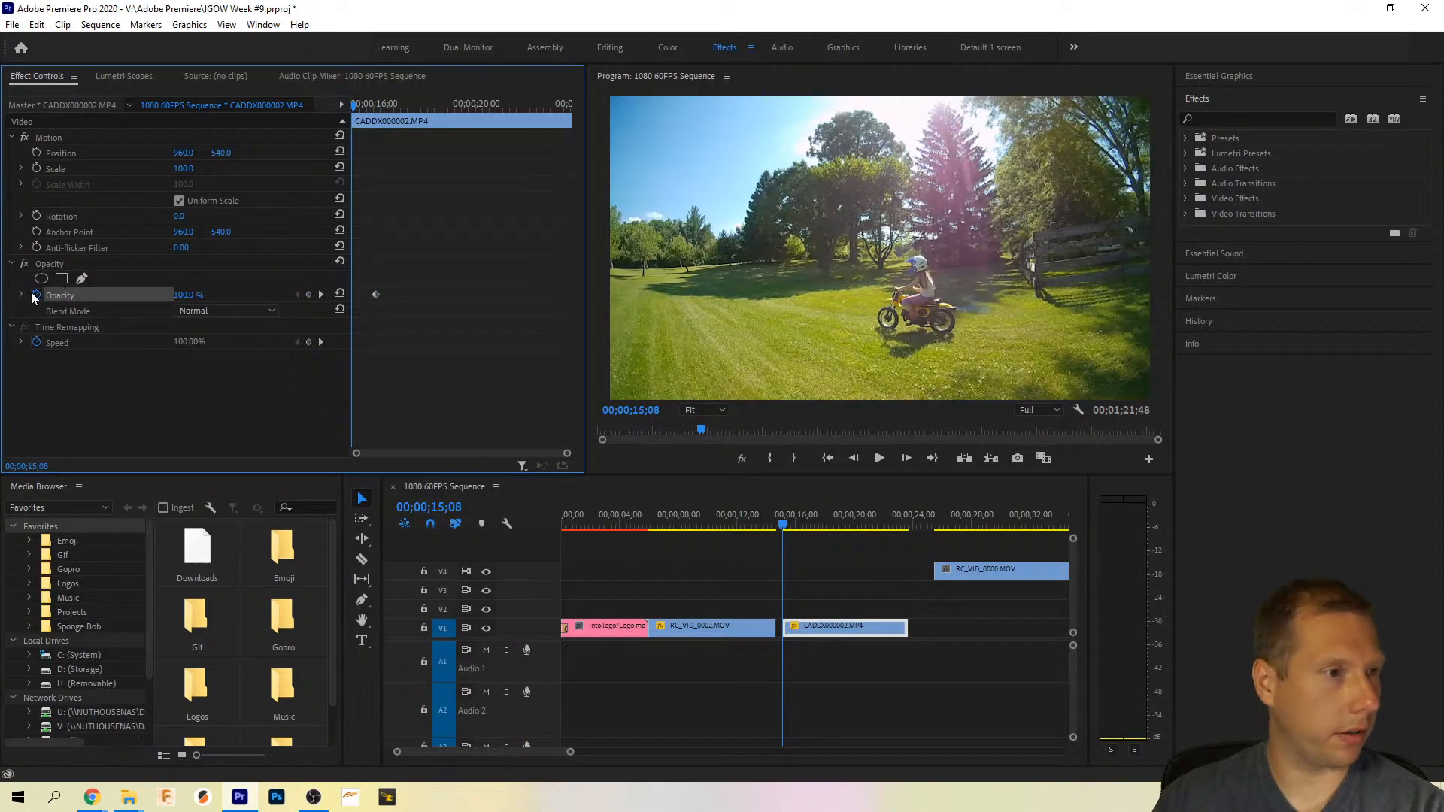
left_click_drag(193, 296, 112, 296)
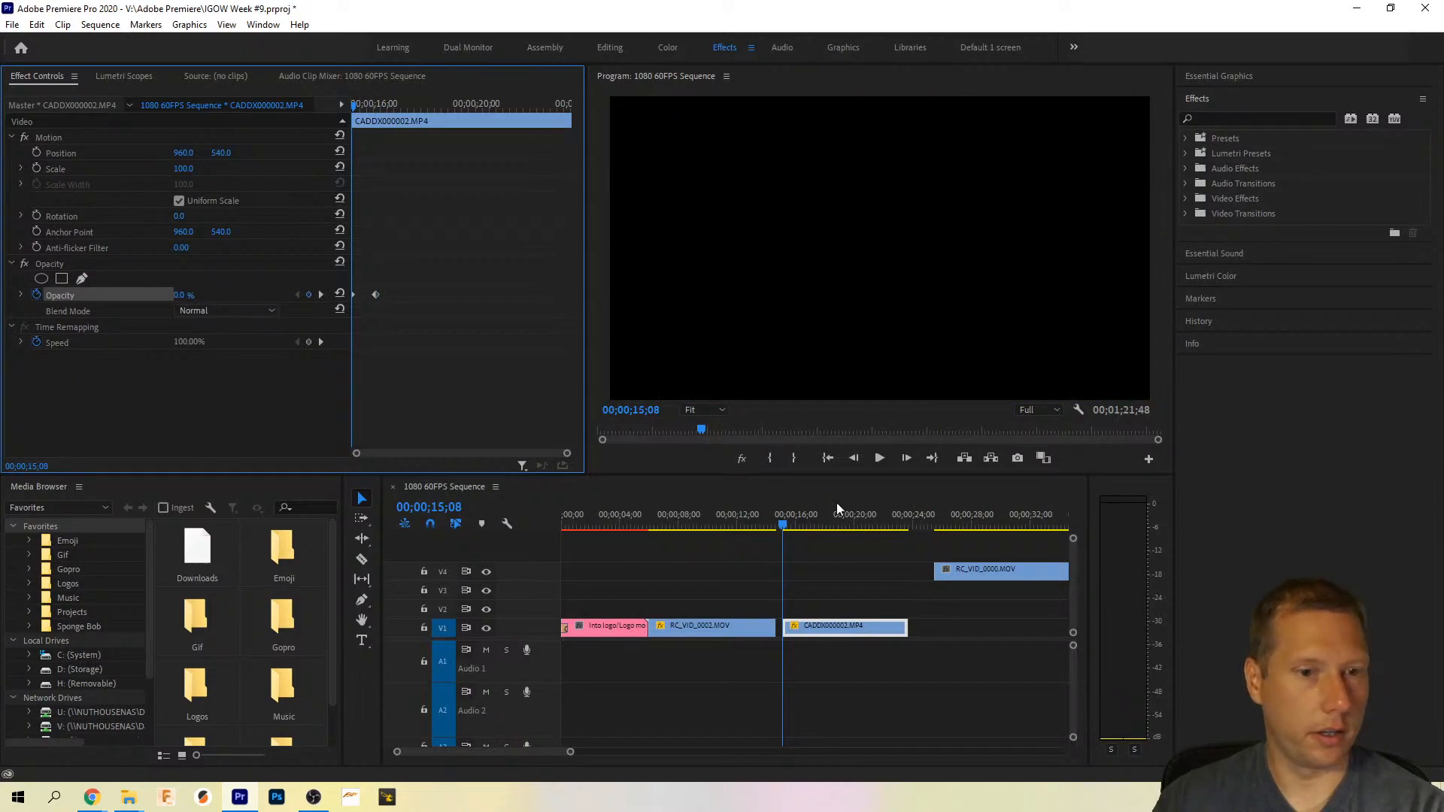
left_click(732, 525)
key("space")
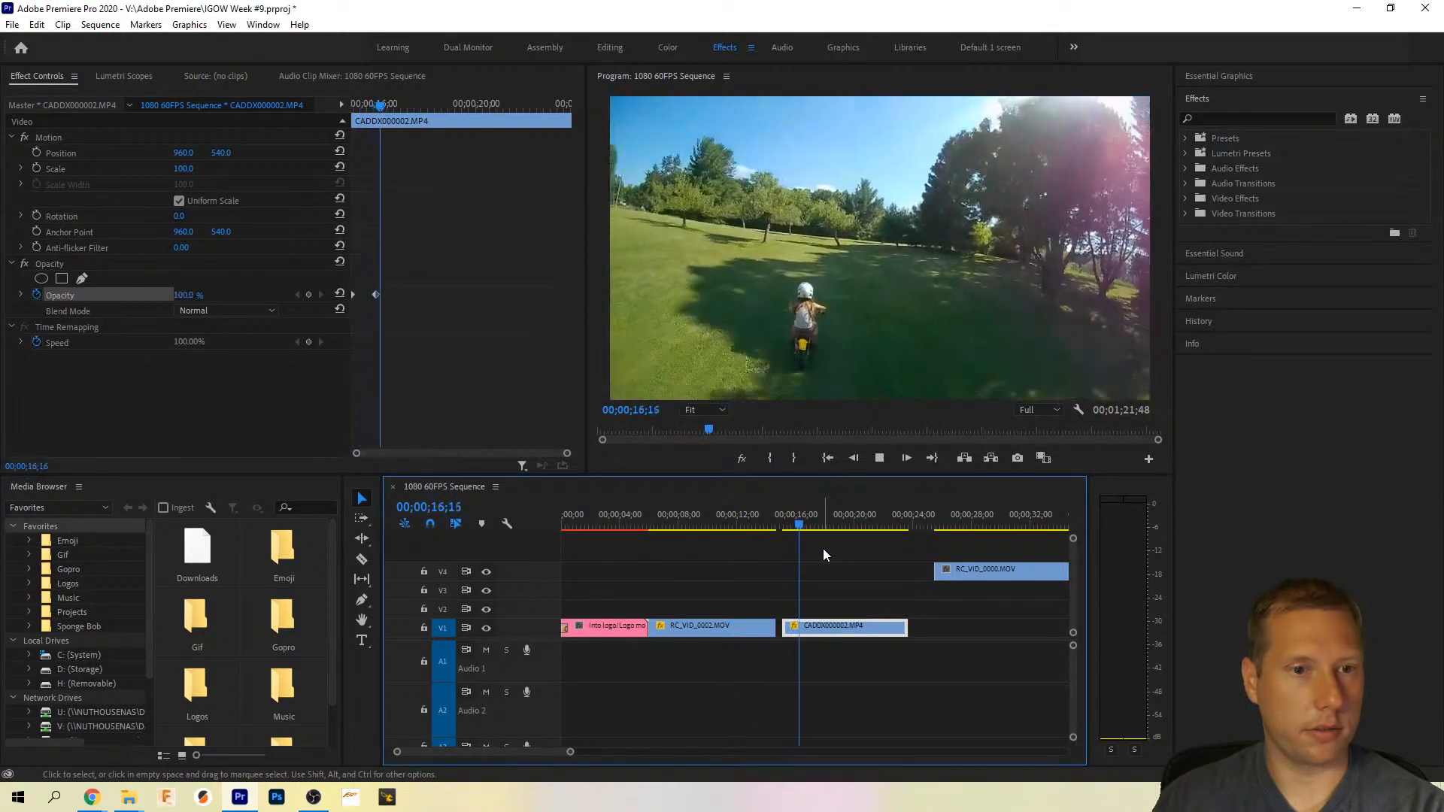
key("space")
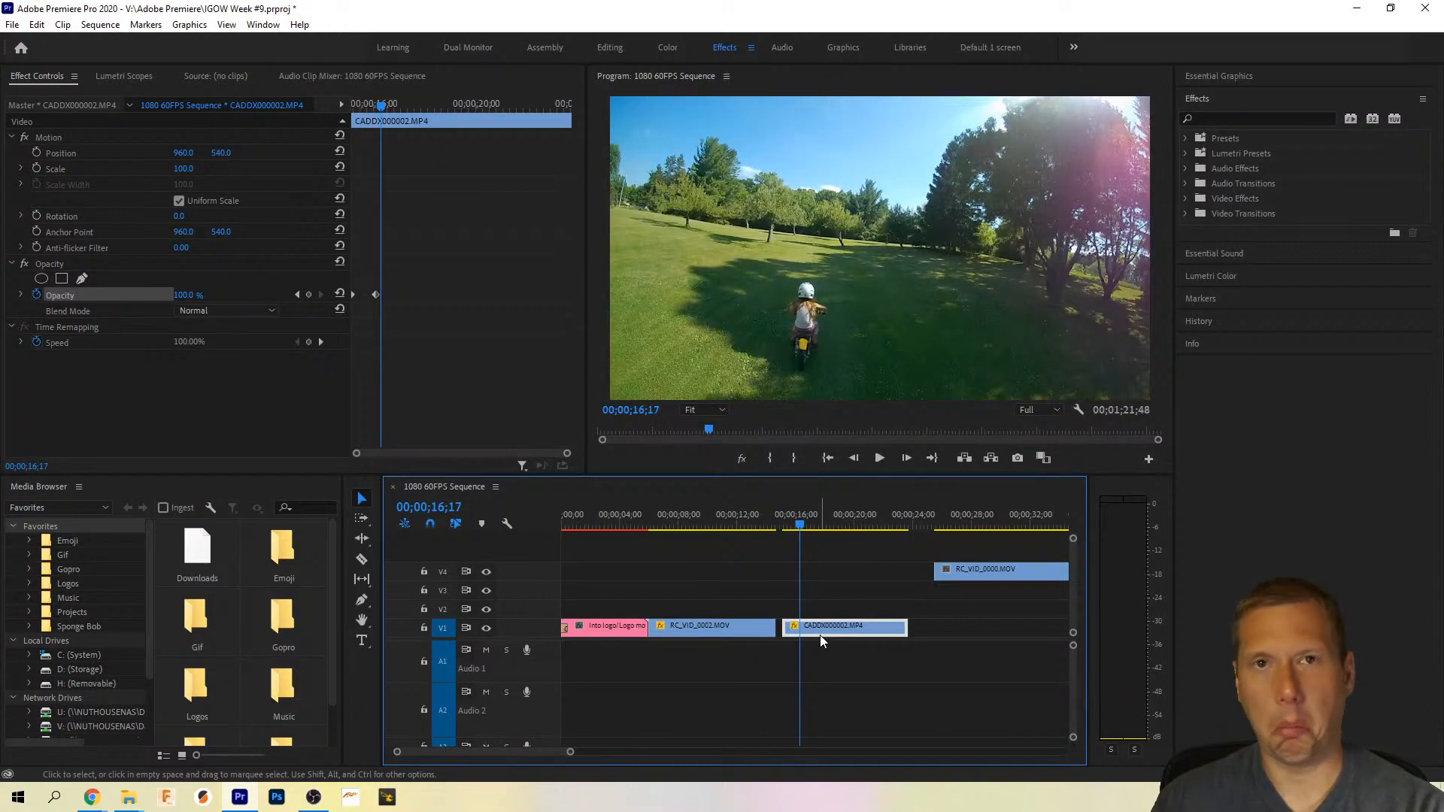
left_click(766, 523)
key("space")
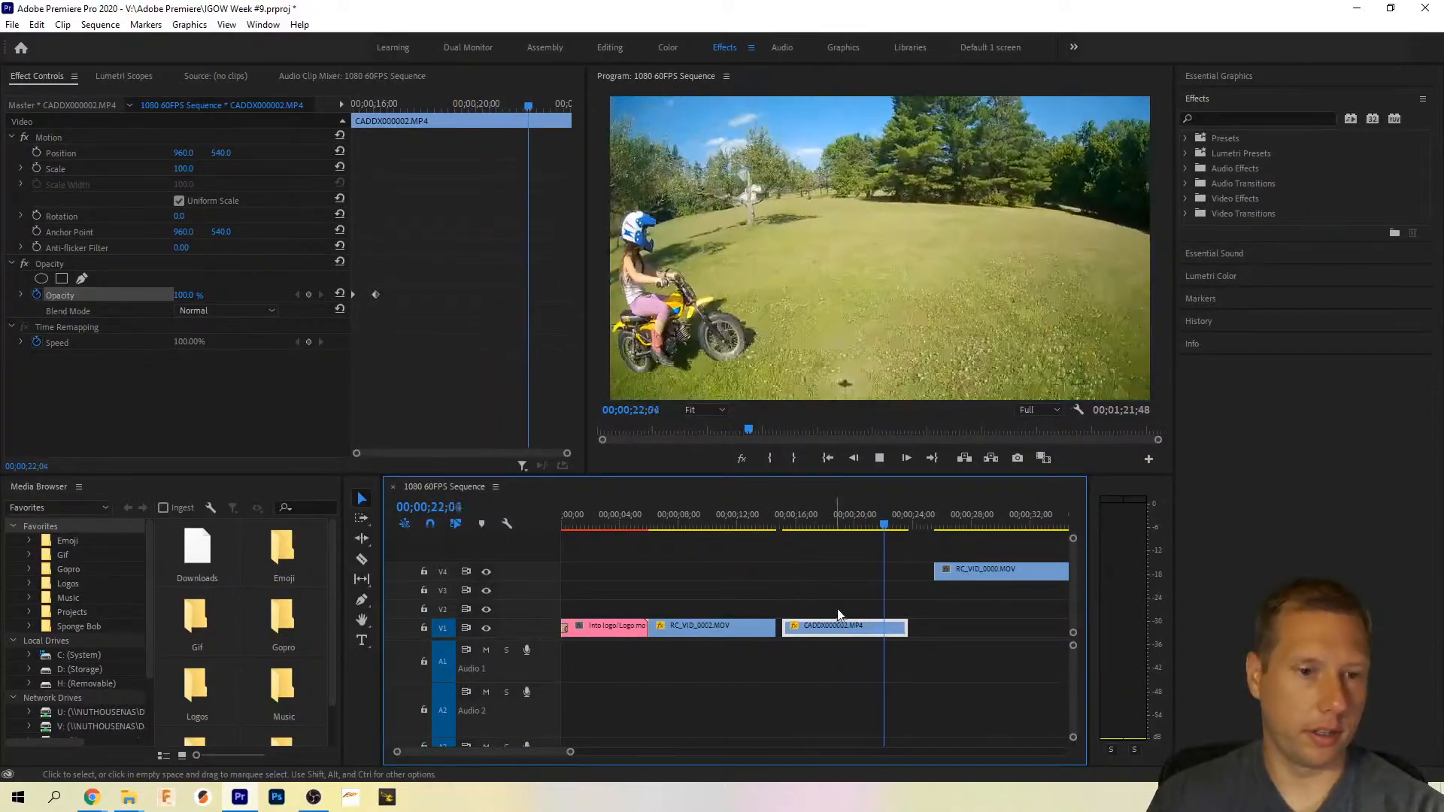
key("space")
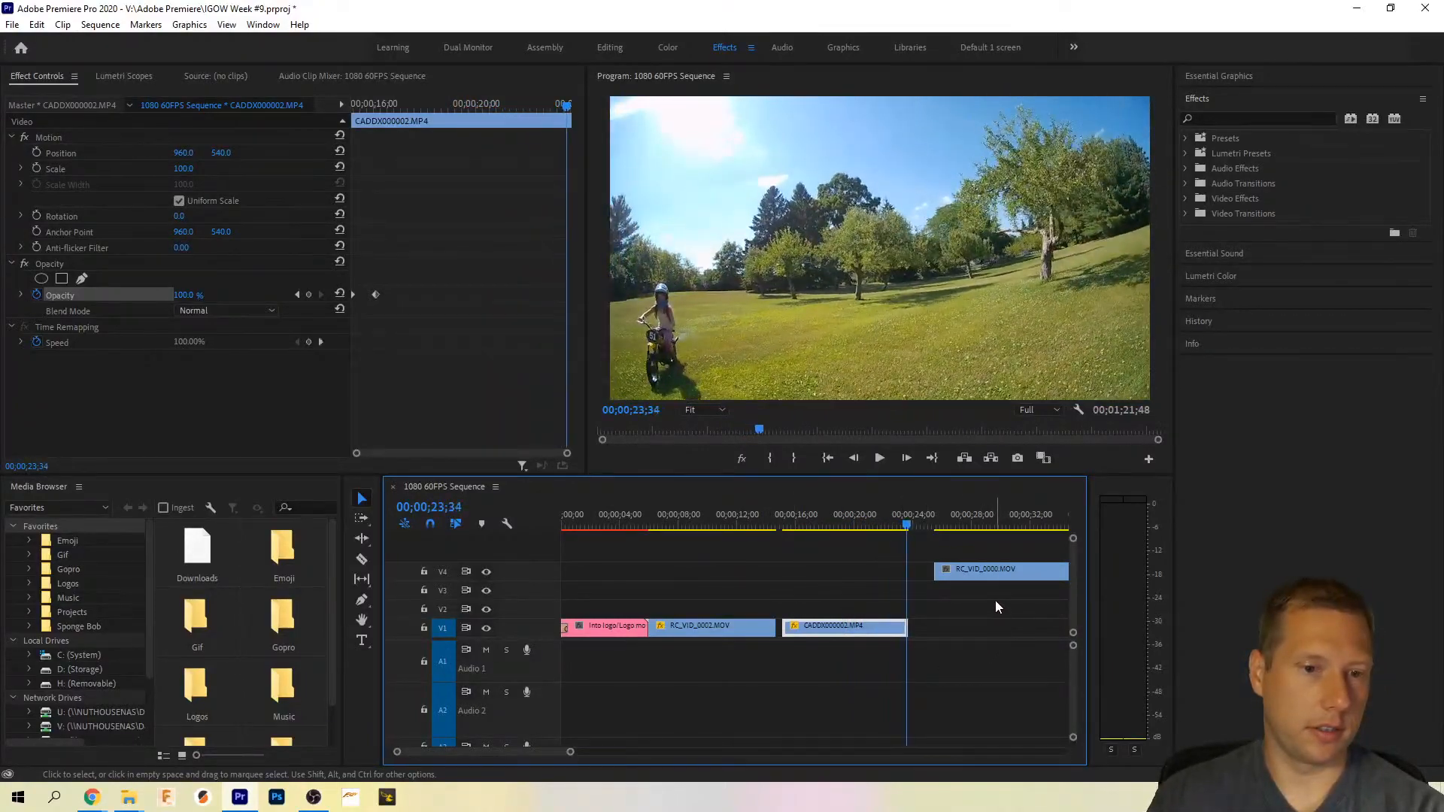
Step: Move RC_VID_0000.MOV from V4 to V1 directly after CADDX000002.MP4 and play across the cut
left_click_drag(991, 576, 969, 630)
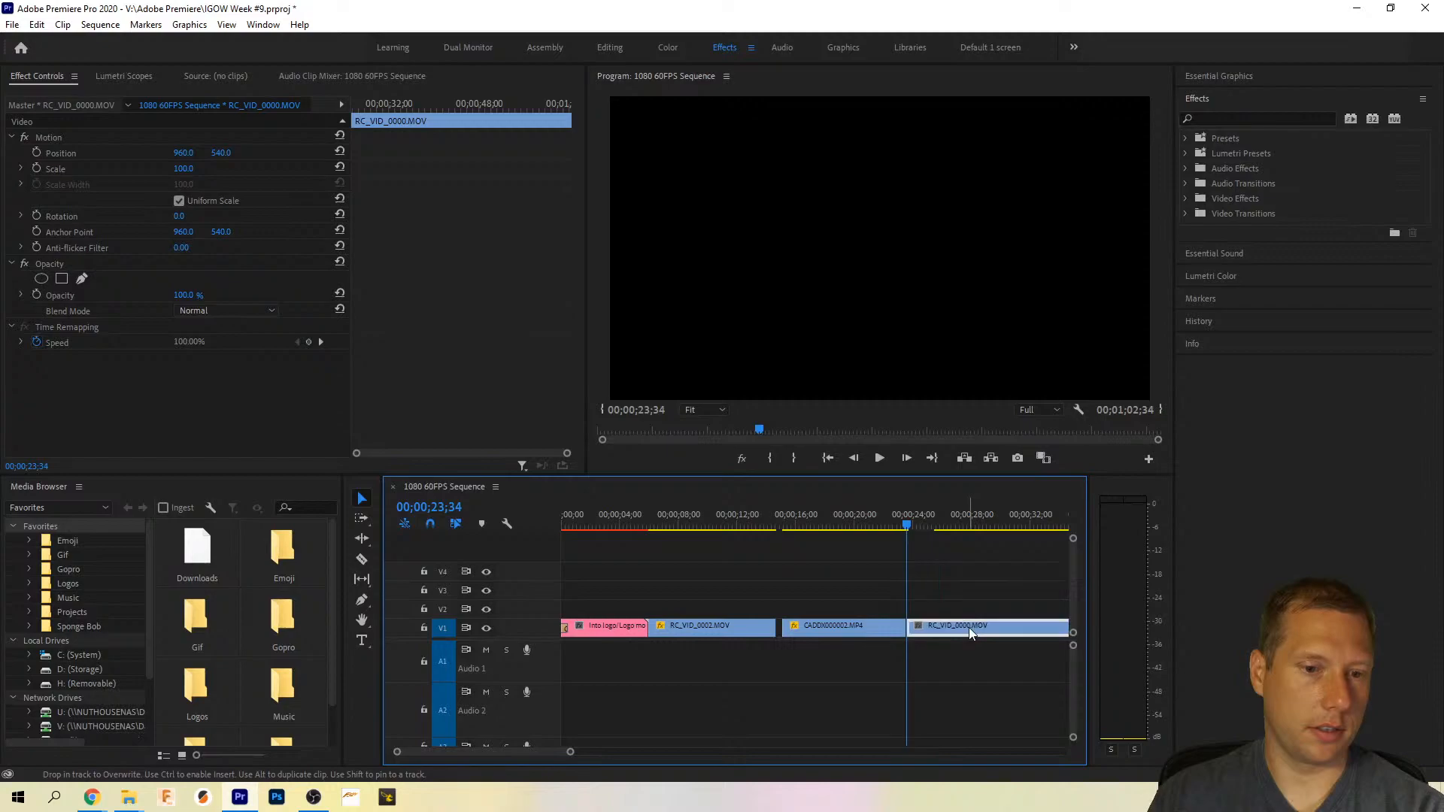
left_click(900, 523)
key("space")
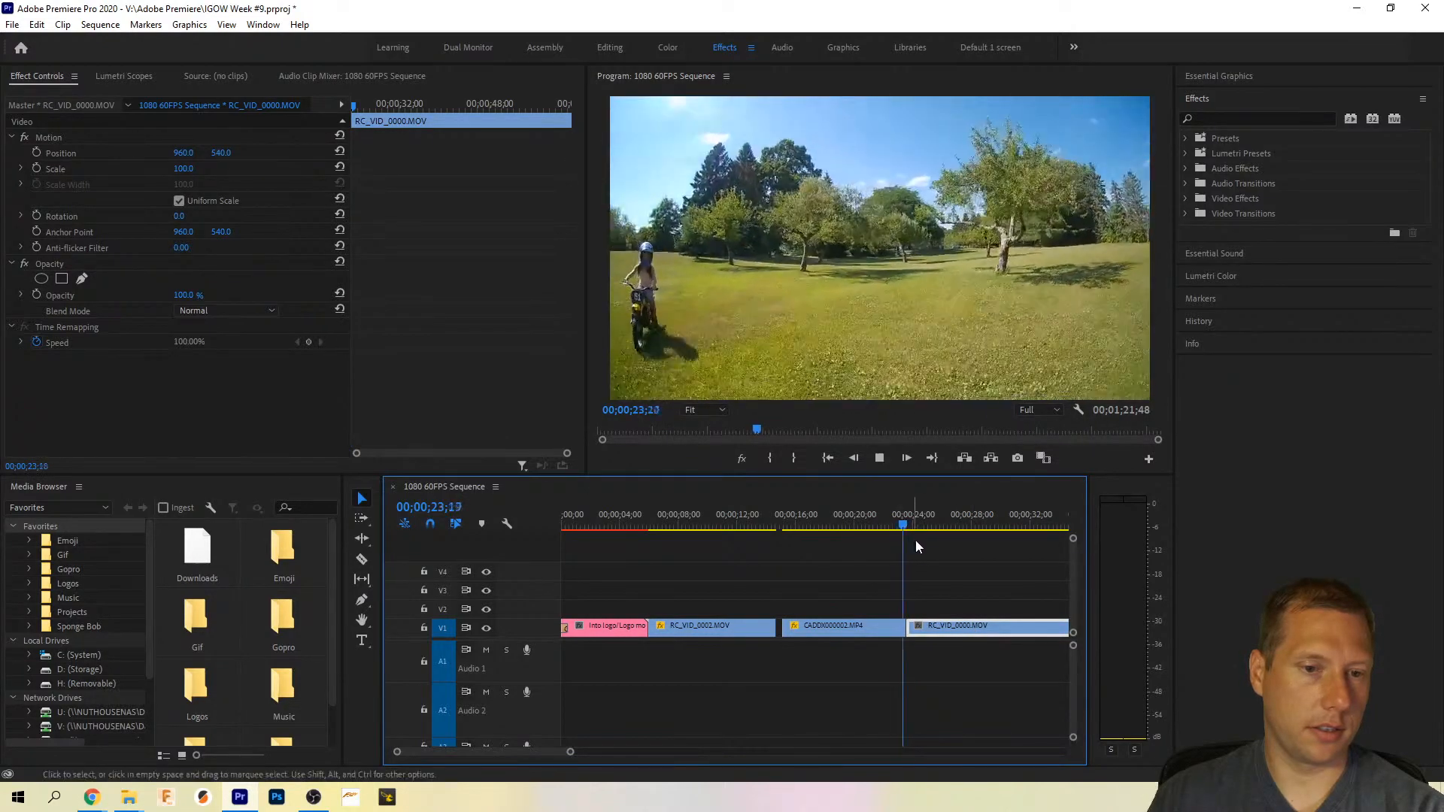
key("space")
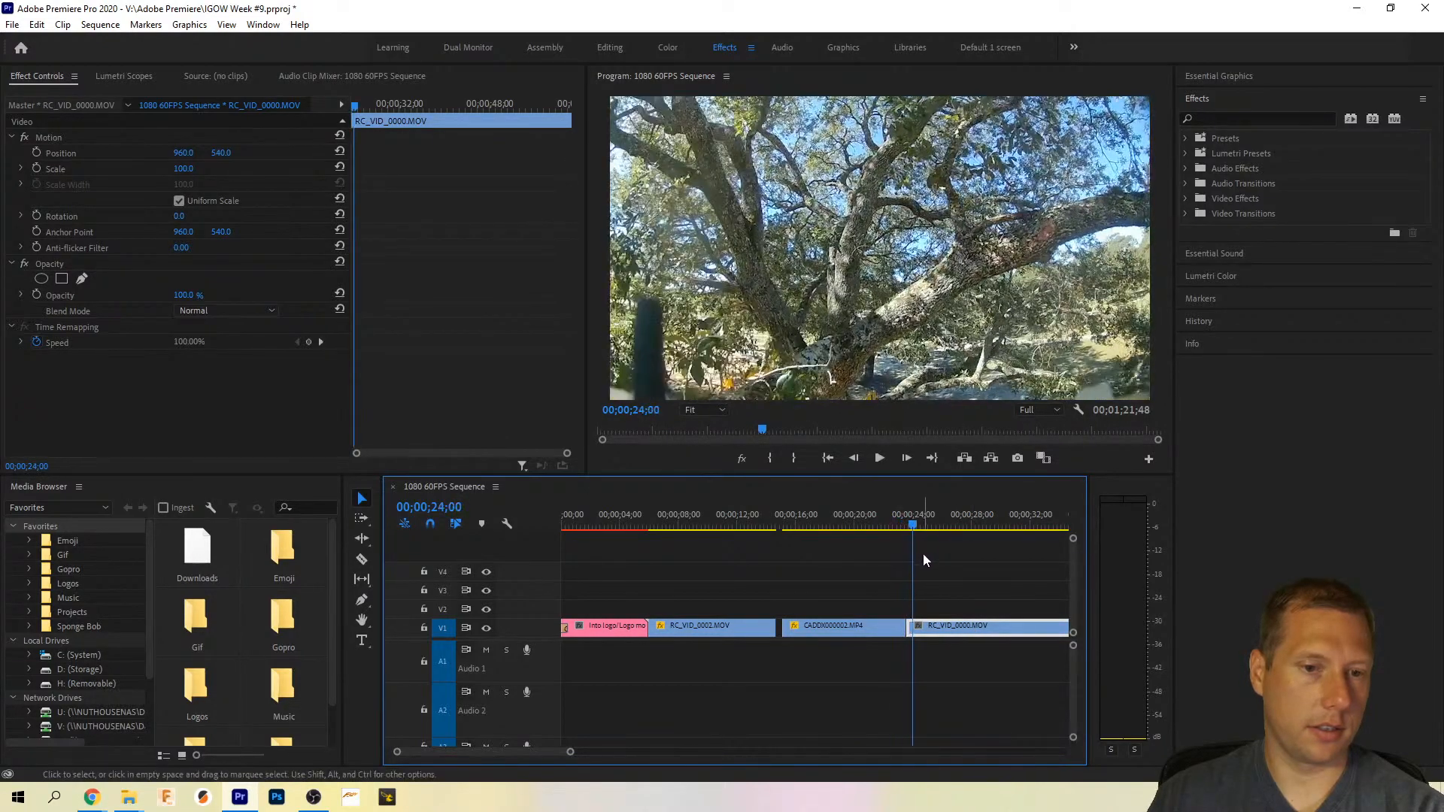
Step: Apply the default transition between CADDX000002.MP4 and RC_VID_0000.MOV and play it back
right_click(908, 628)
left_click(977, 729)
left_click(893, 524)
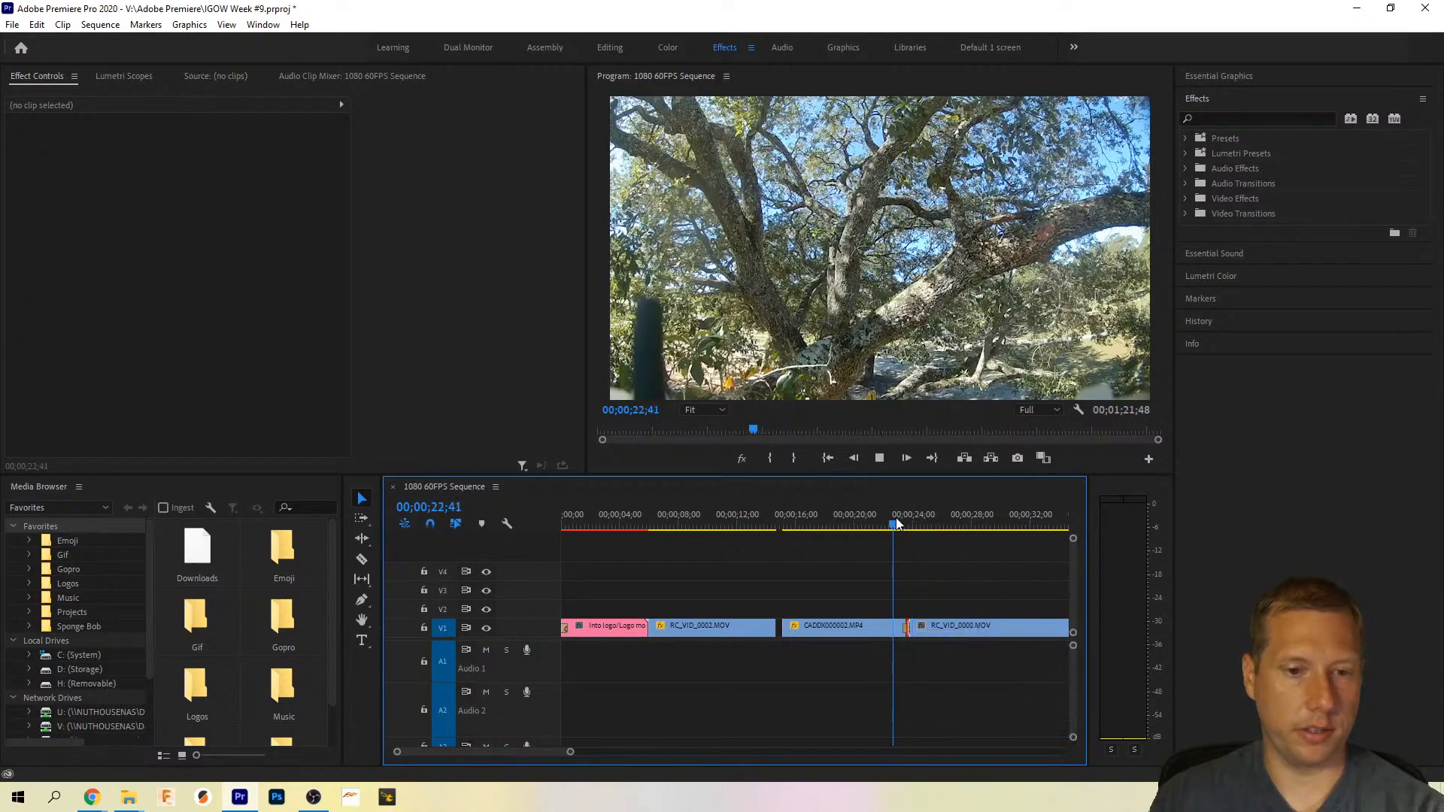
key("space")
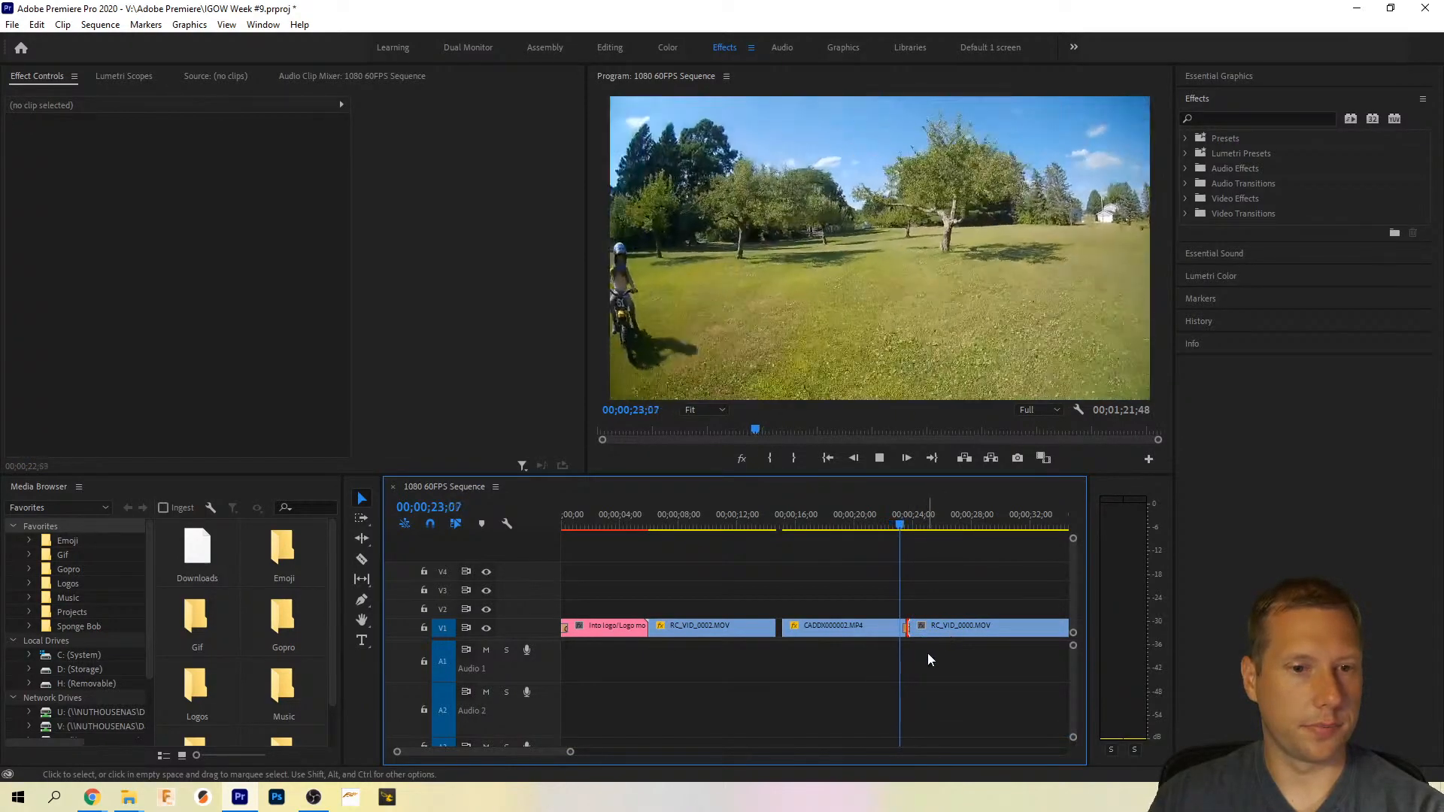
key("space")
Step: Lengthen the Cross Dissolve between CADDX000002.MP4 and RC_VID_0000.MOV to 00;00;01;18 and play from 00;00;21;27
left_click(909, 632)
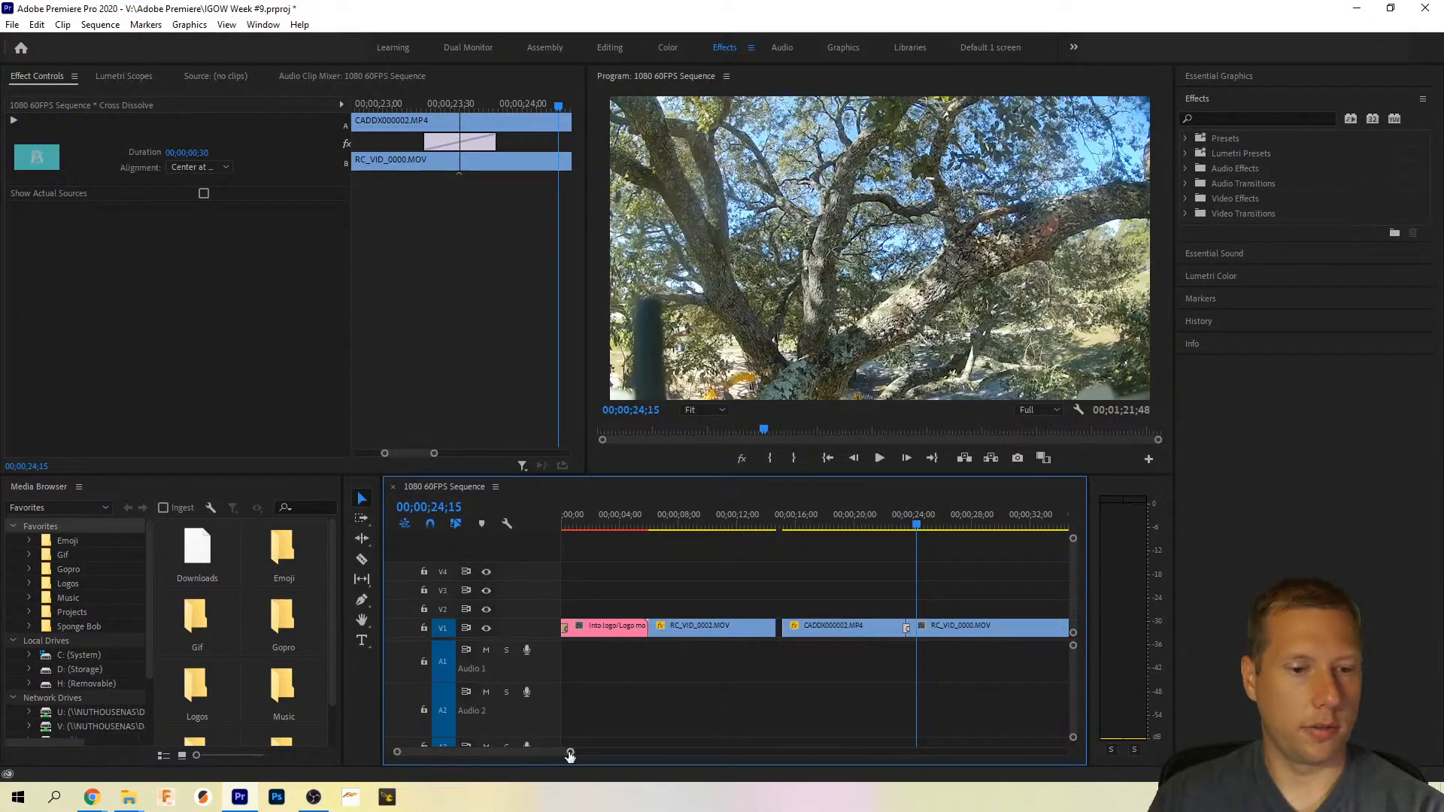
left_click_drag(570, 755, 461, 752)
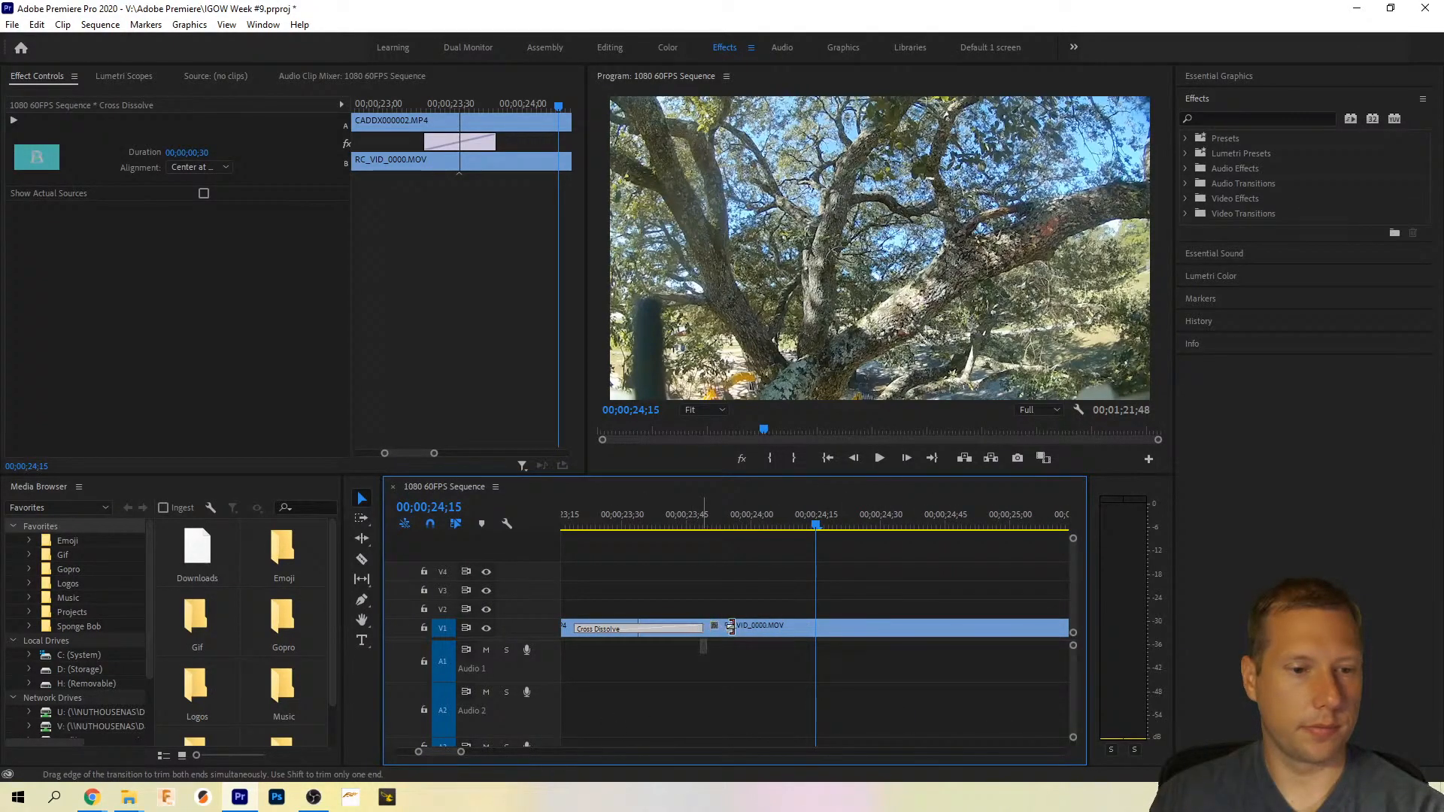
left_click_drag(731, 627, 808, 630)
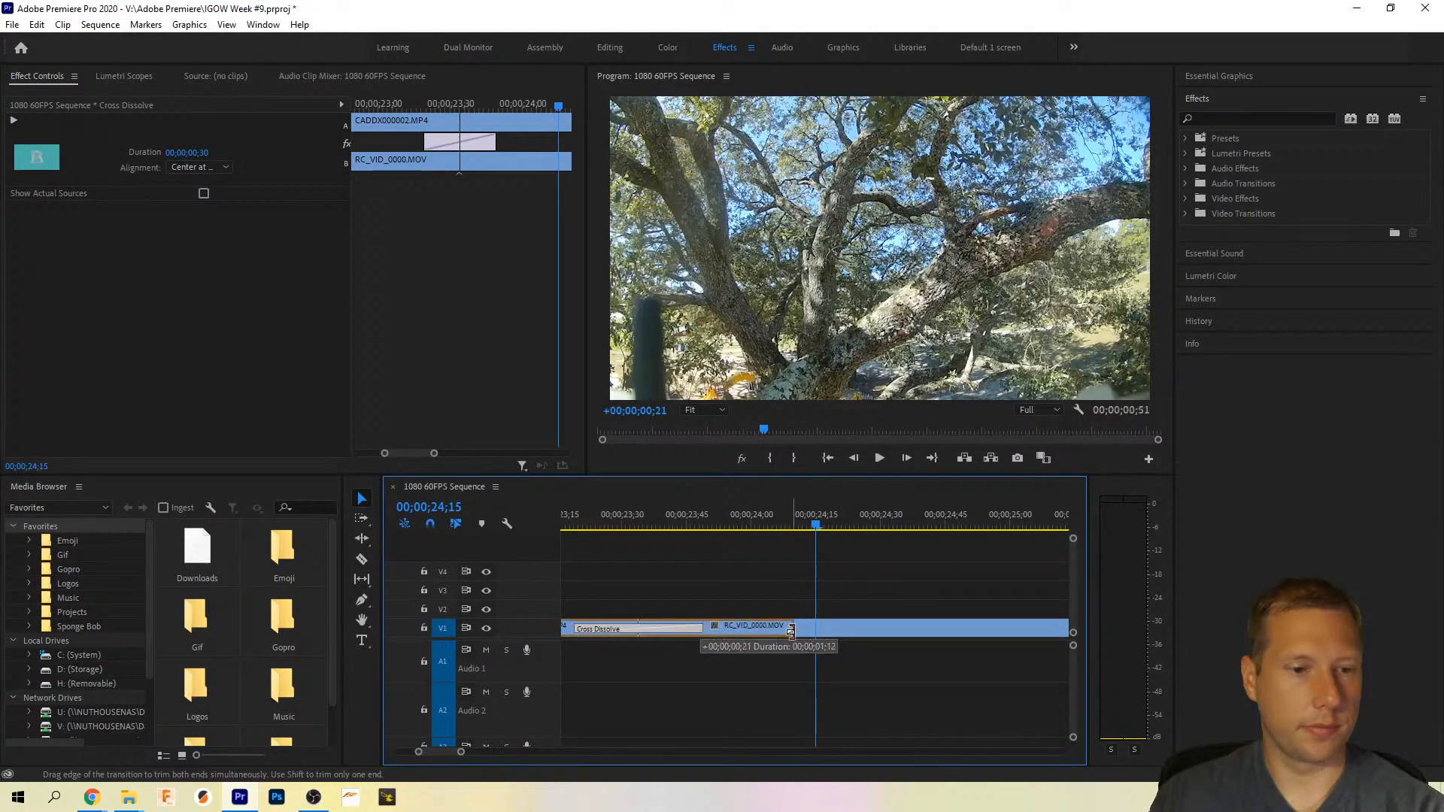
scroll(778, 654, "up", 3)
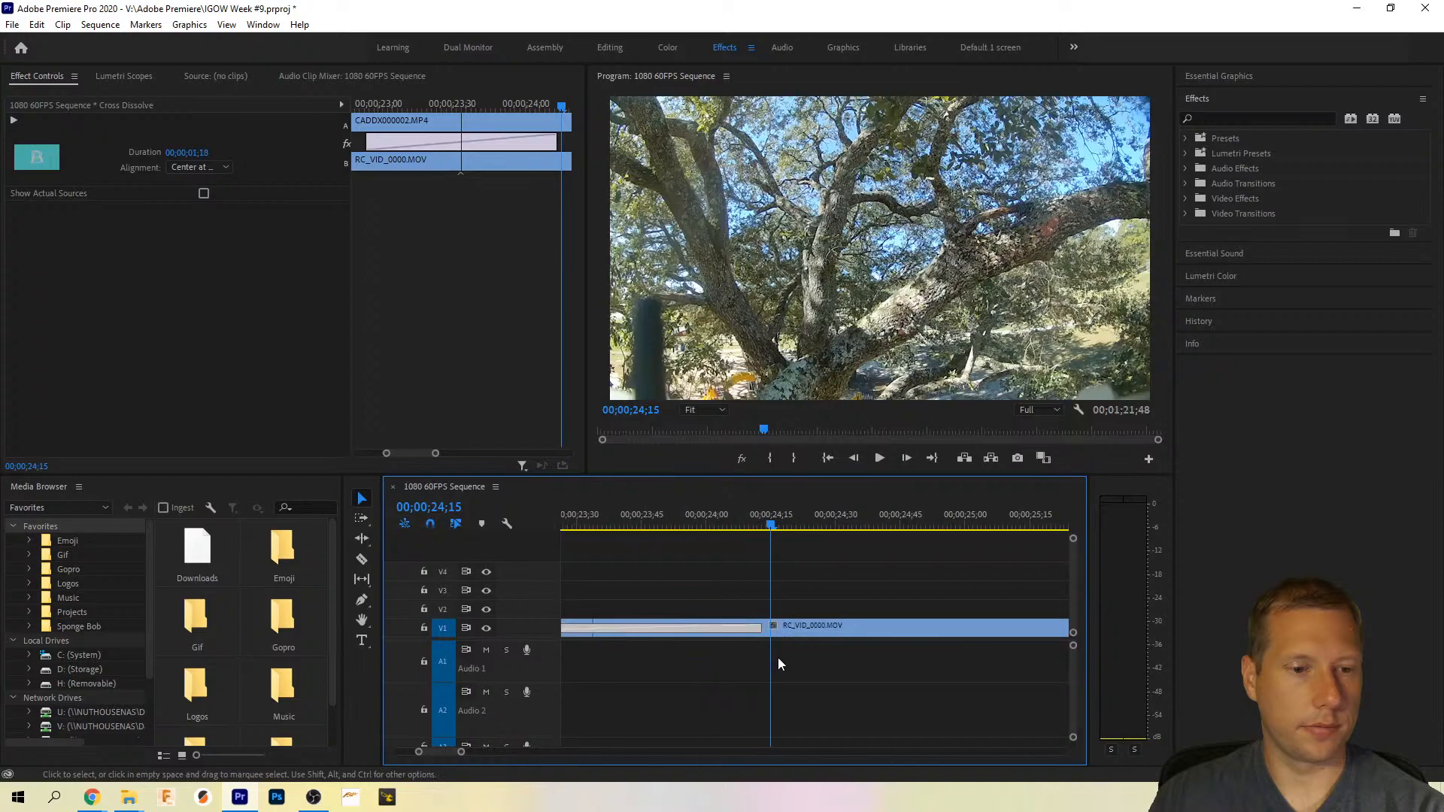
left_click_drag(459, 752, 496, 752)
left_click(617, 513)
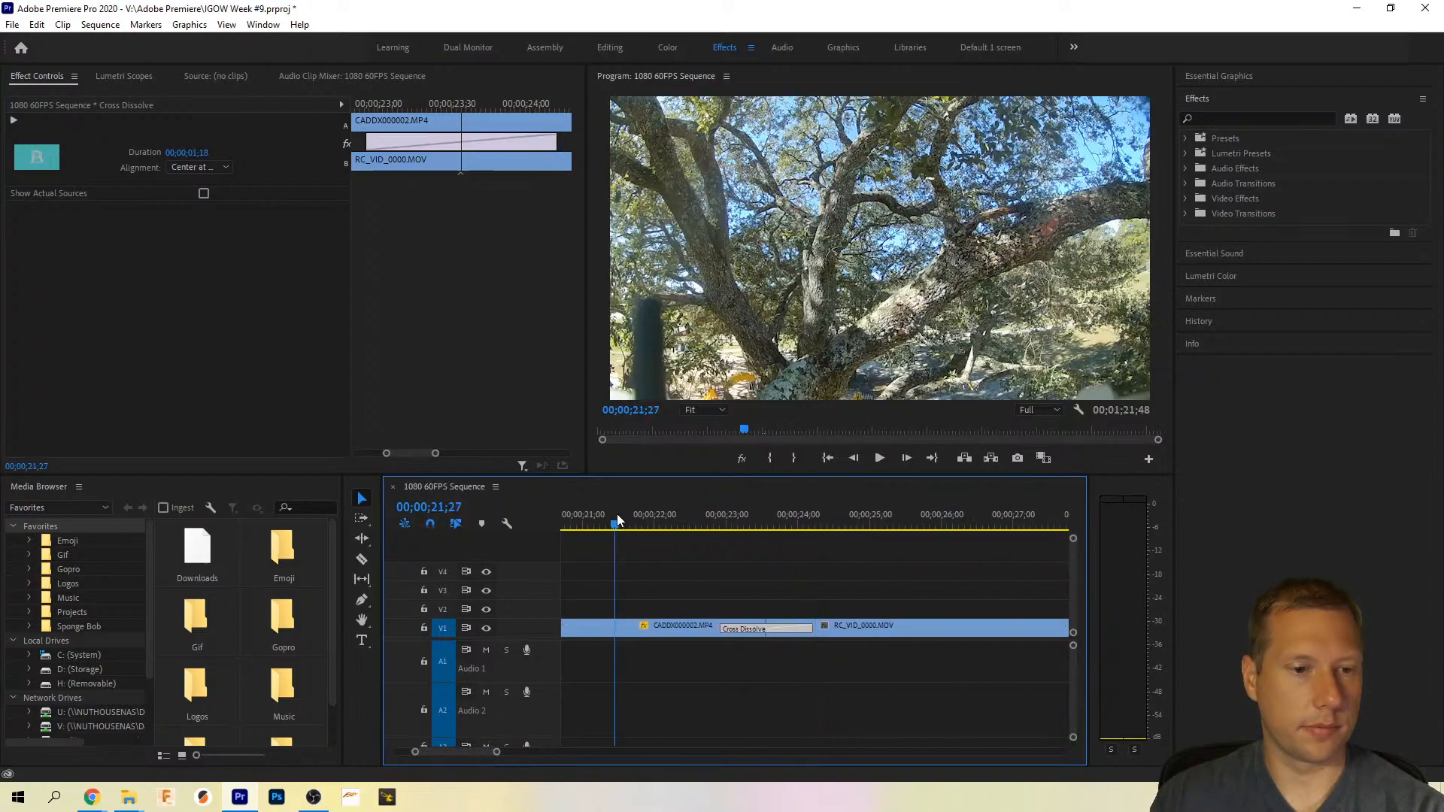
key("space")
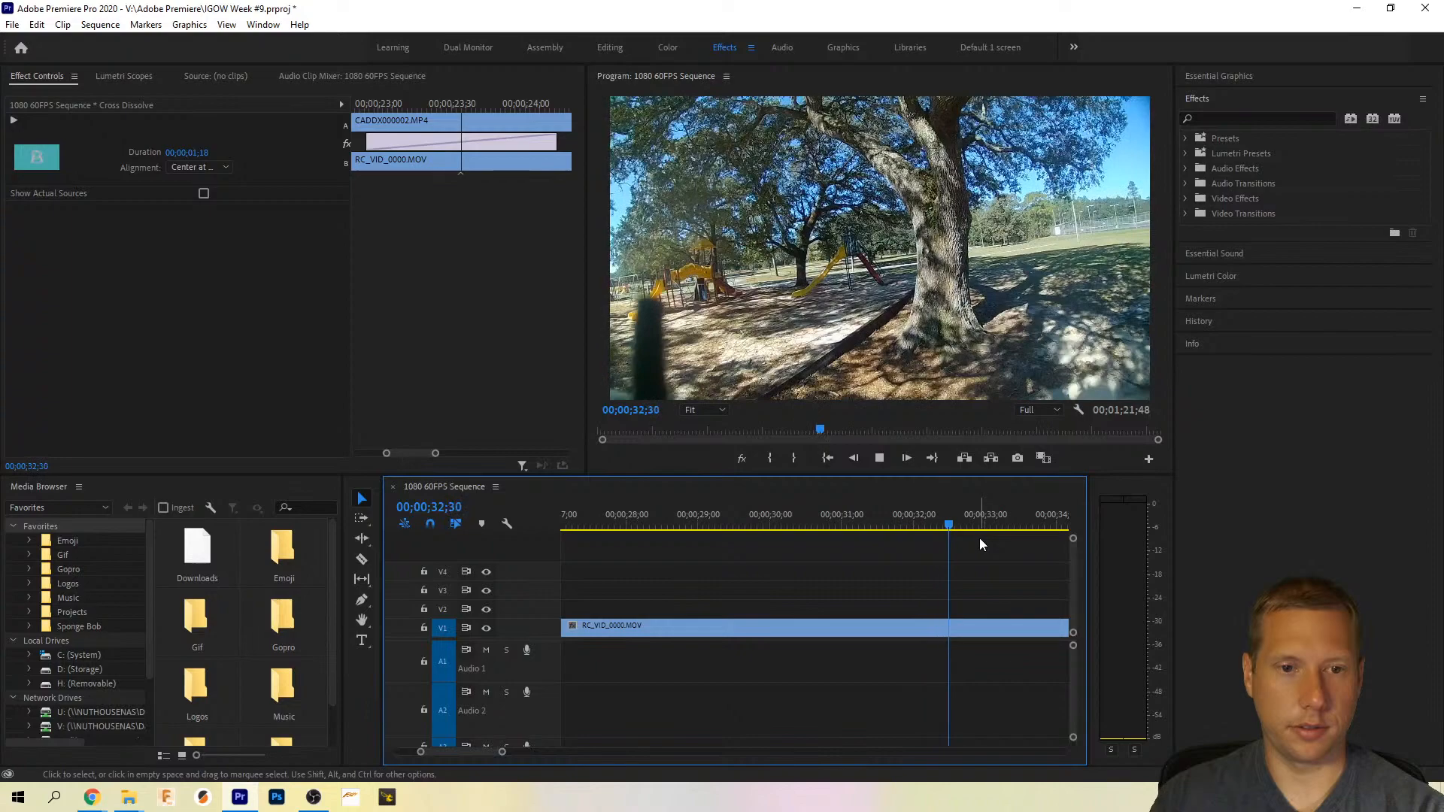
key("space")
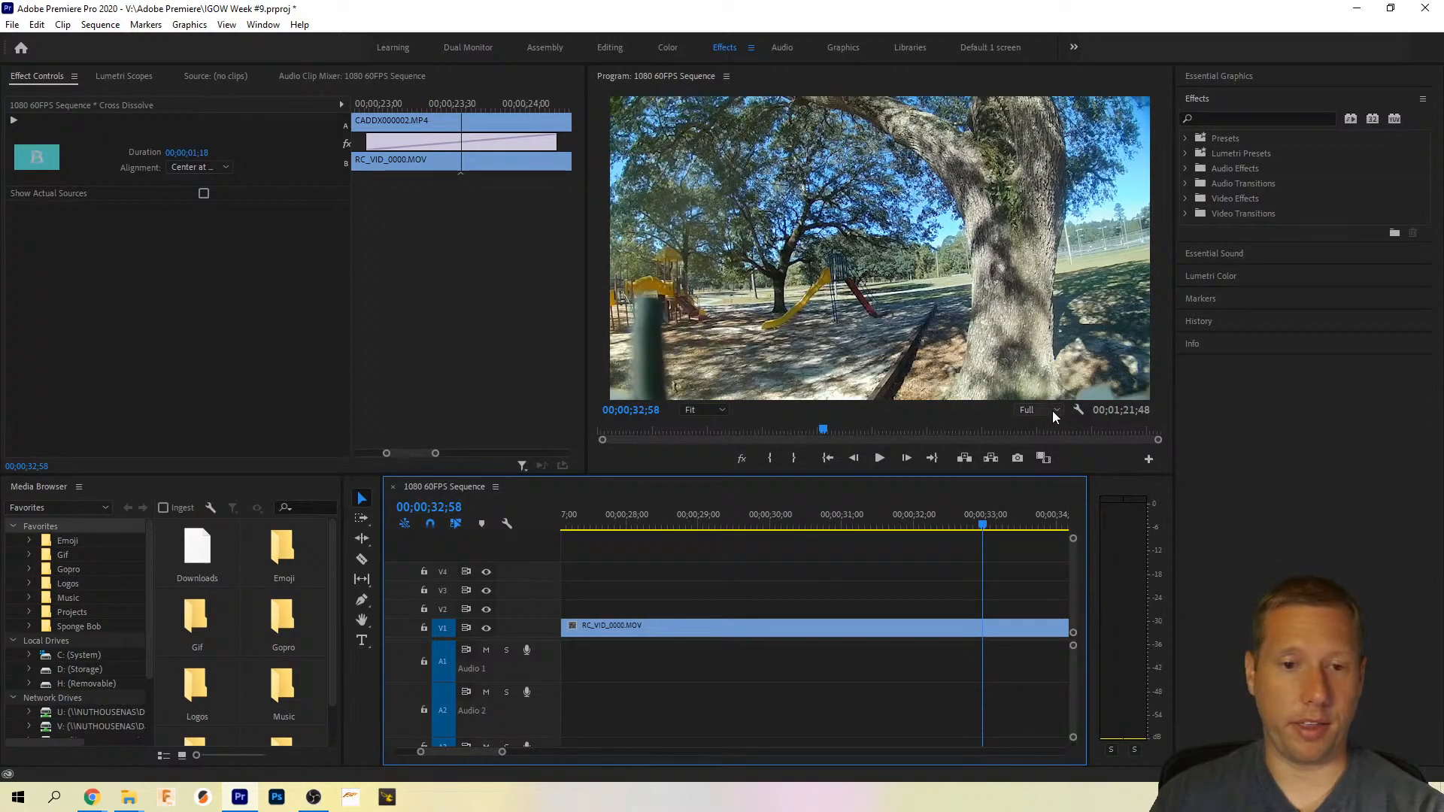
Step: Set the program playback resolution to 1/2 and play on past the cut from RC_VID_0000.MOV to RC_VID_0007.MOV
left_click(1053, 411)
left_click(1046, 442)
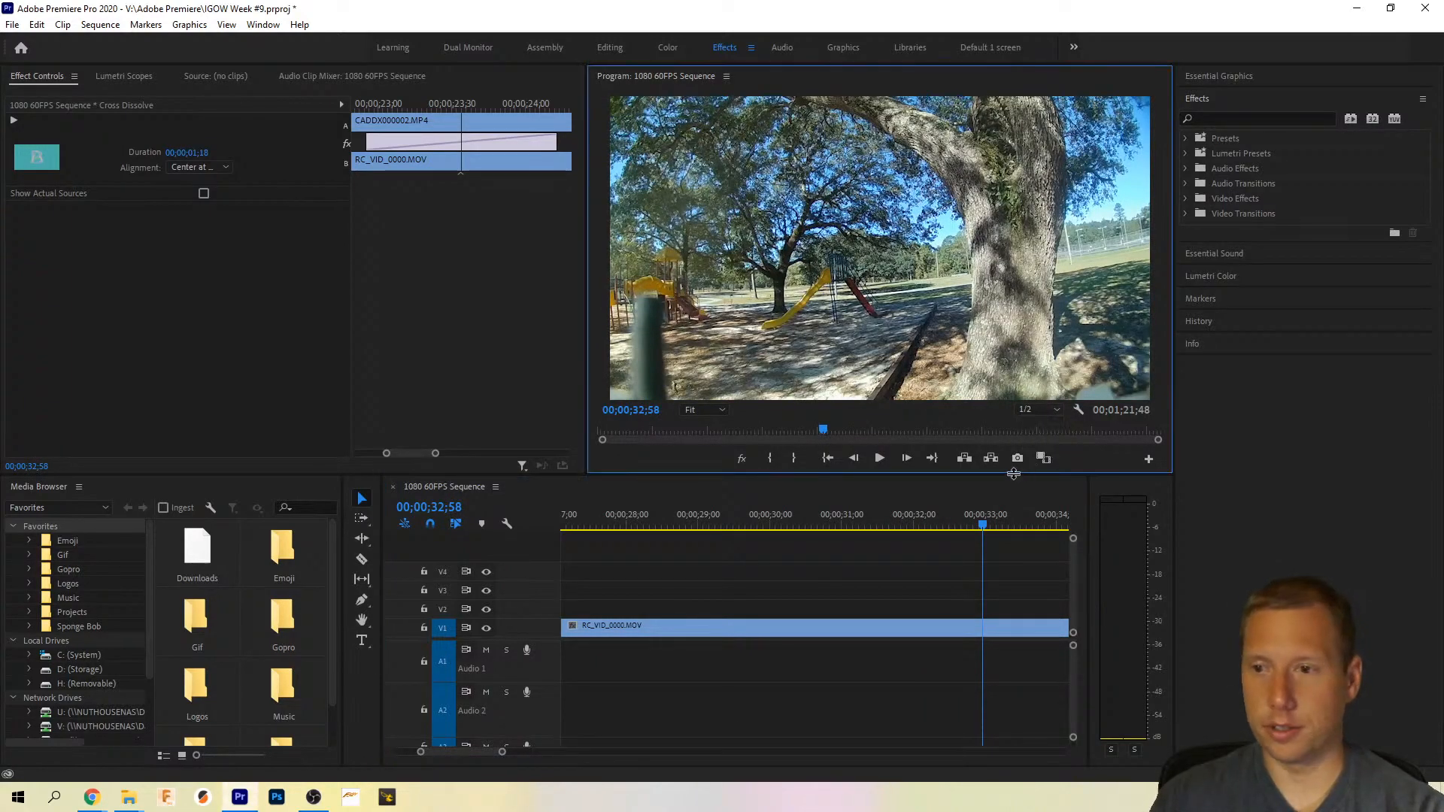
key("space")
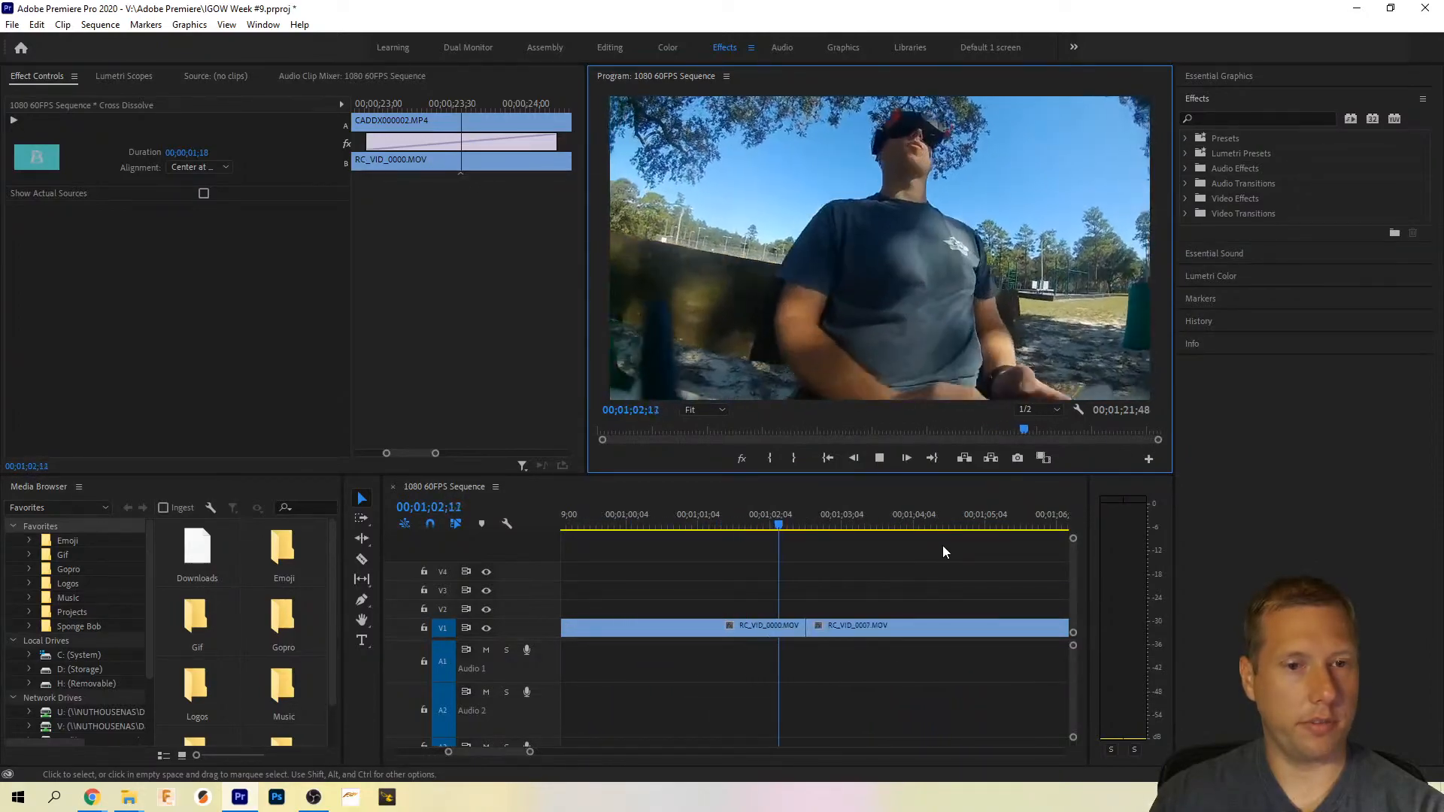
key("space")
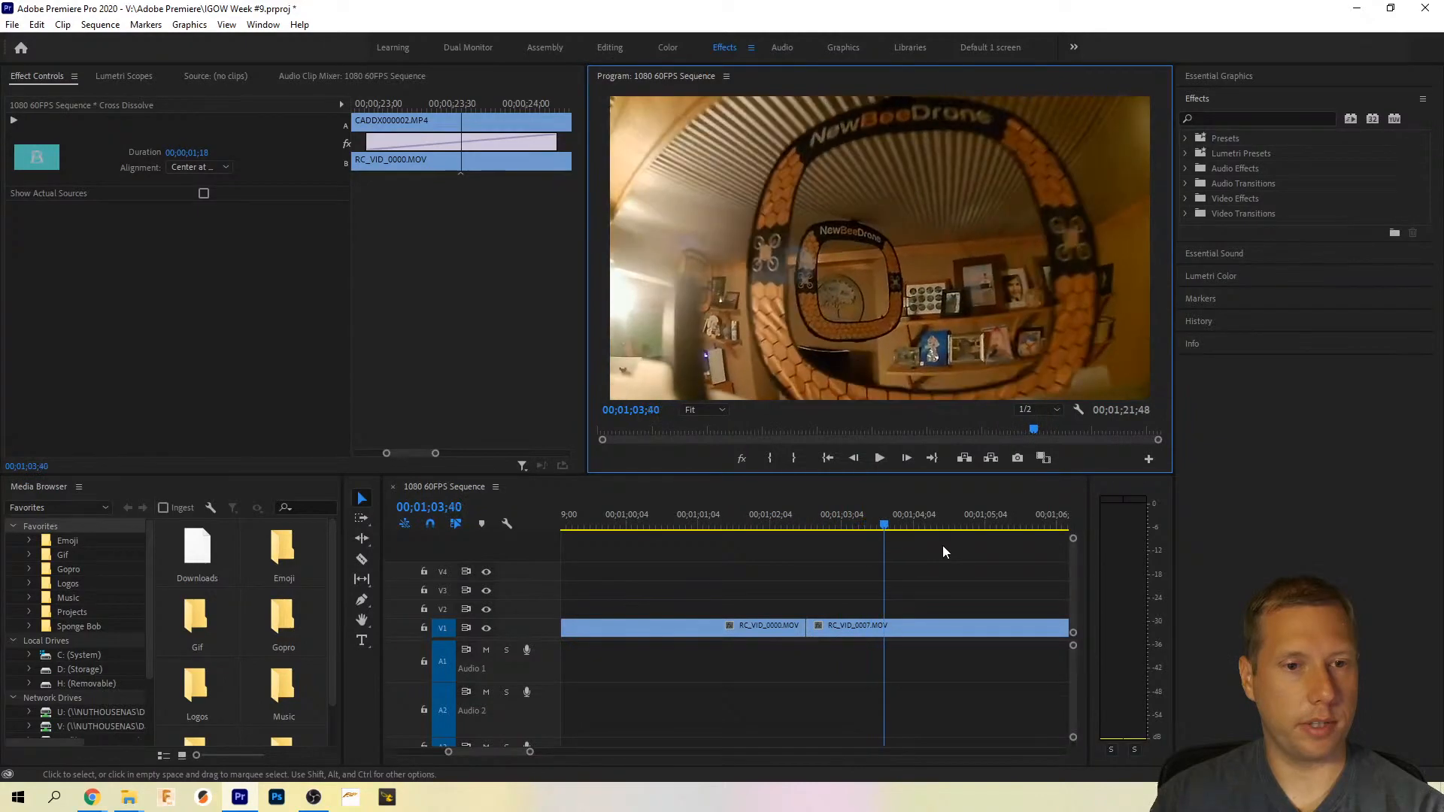
Step: Apply the Iris Round transition between RC_VID_0000.MOV and RC_VID_0007.MOV on V1 and play across the cut
right_click(804, 630)
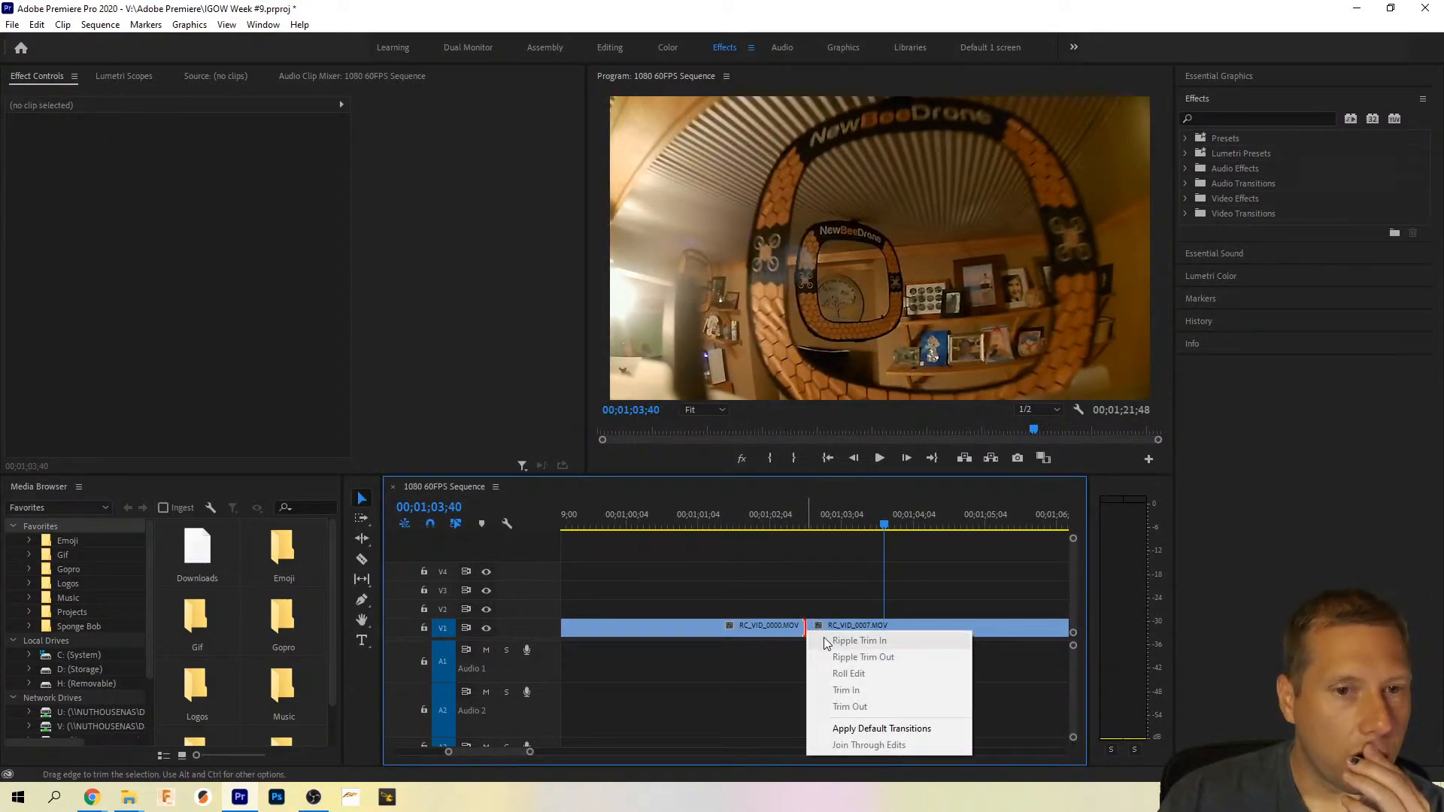
left_click(1185, 214)
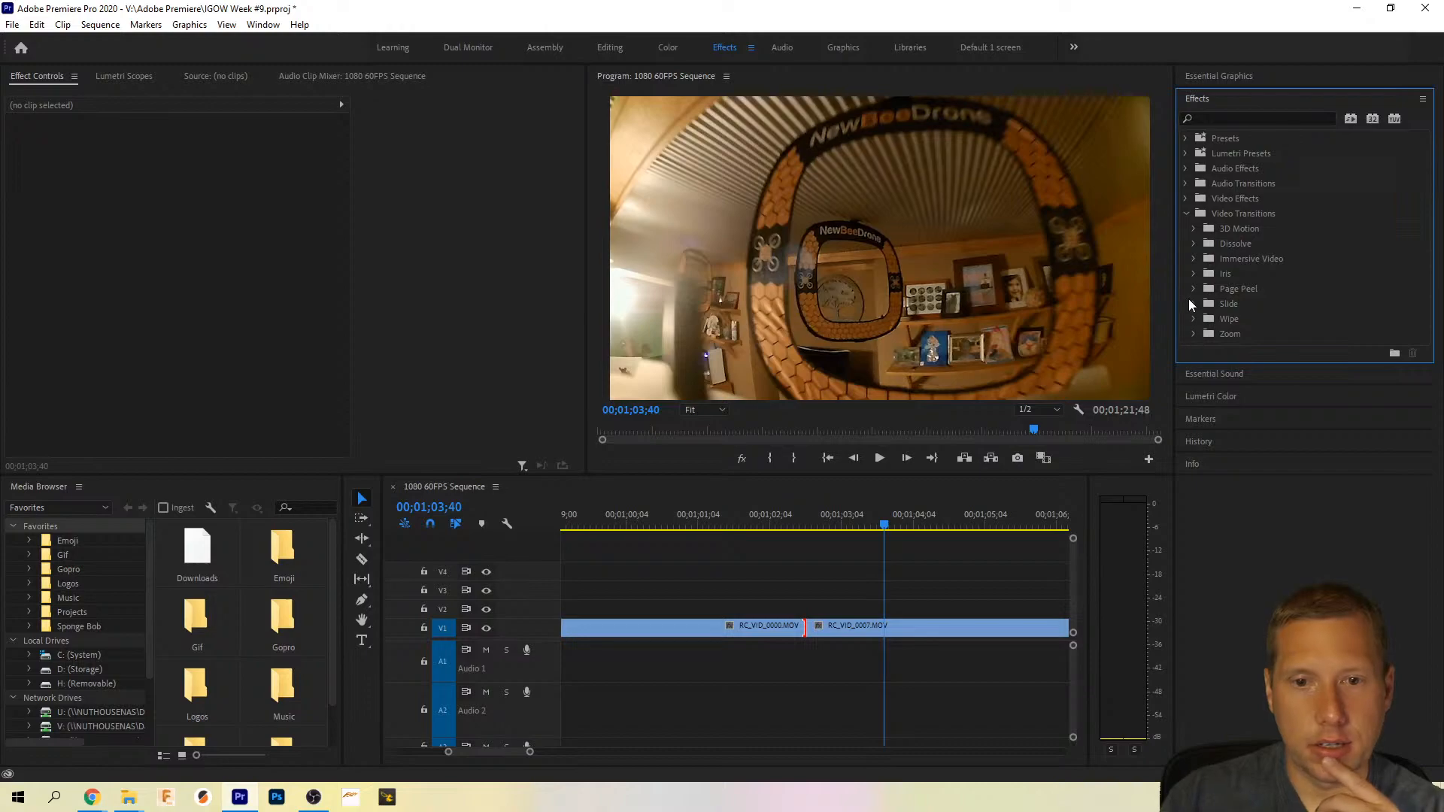
left_click(1194, 273)
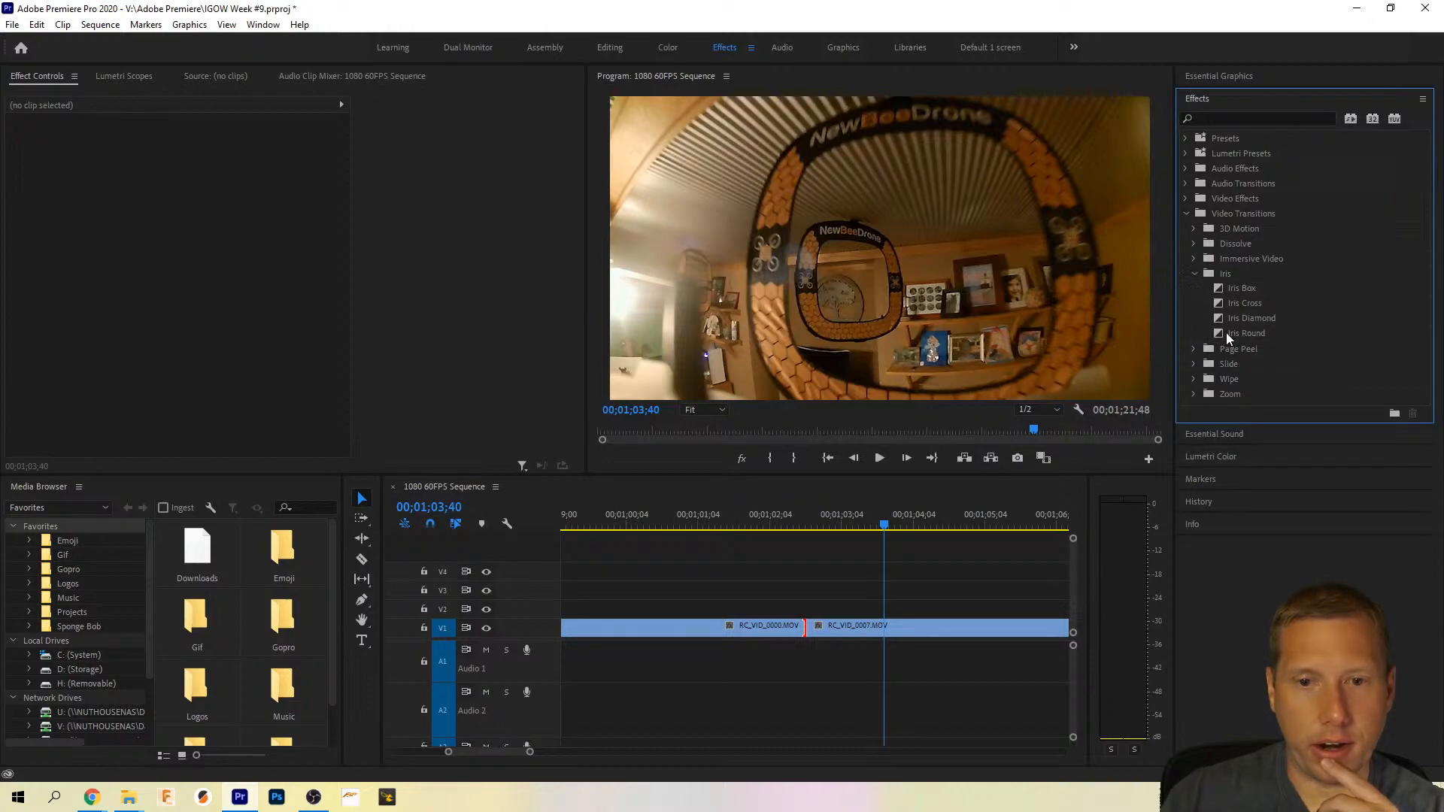
left_click_drag(1238, 334, 810, 630)
left_click(782, 525)
key("space")
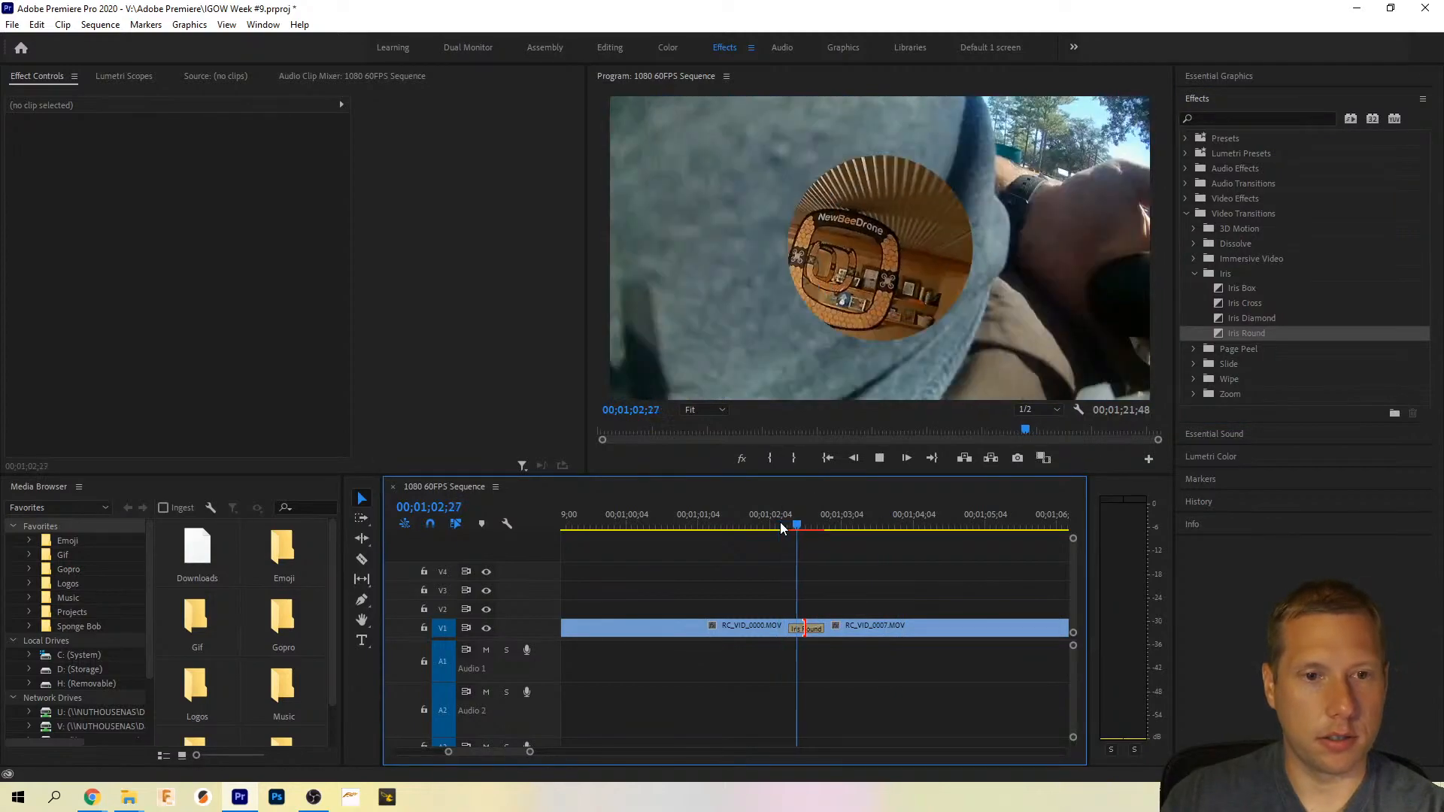
left_click(775, 527)
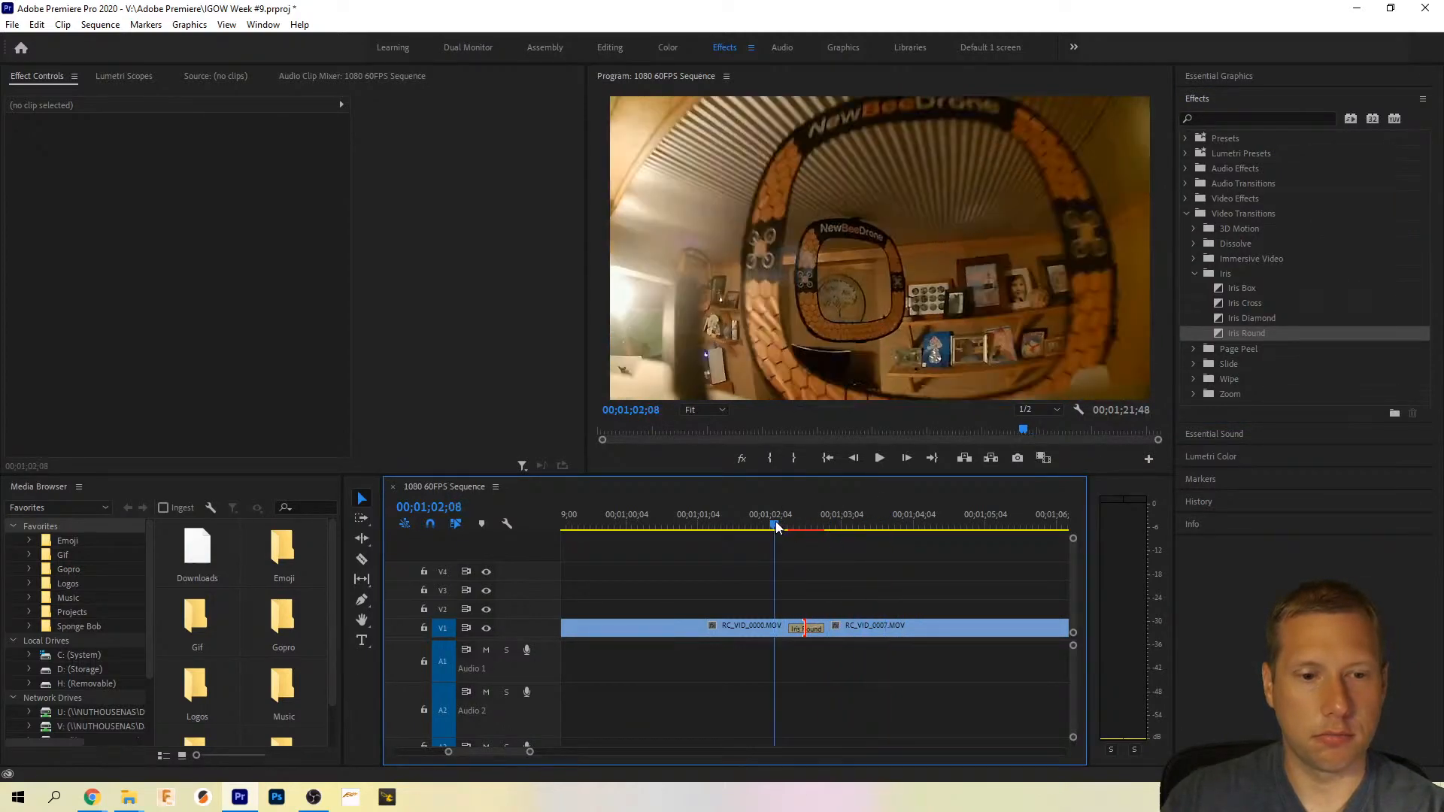
key("space")
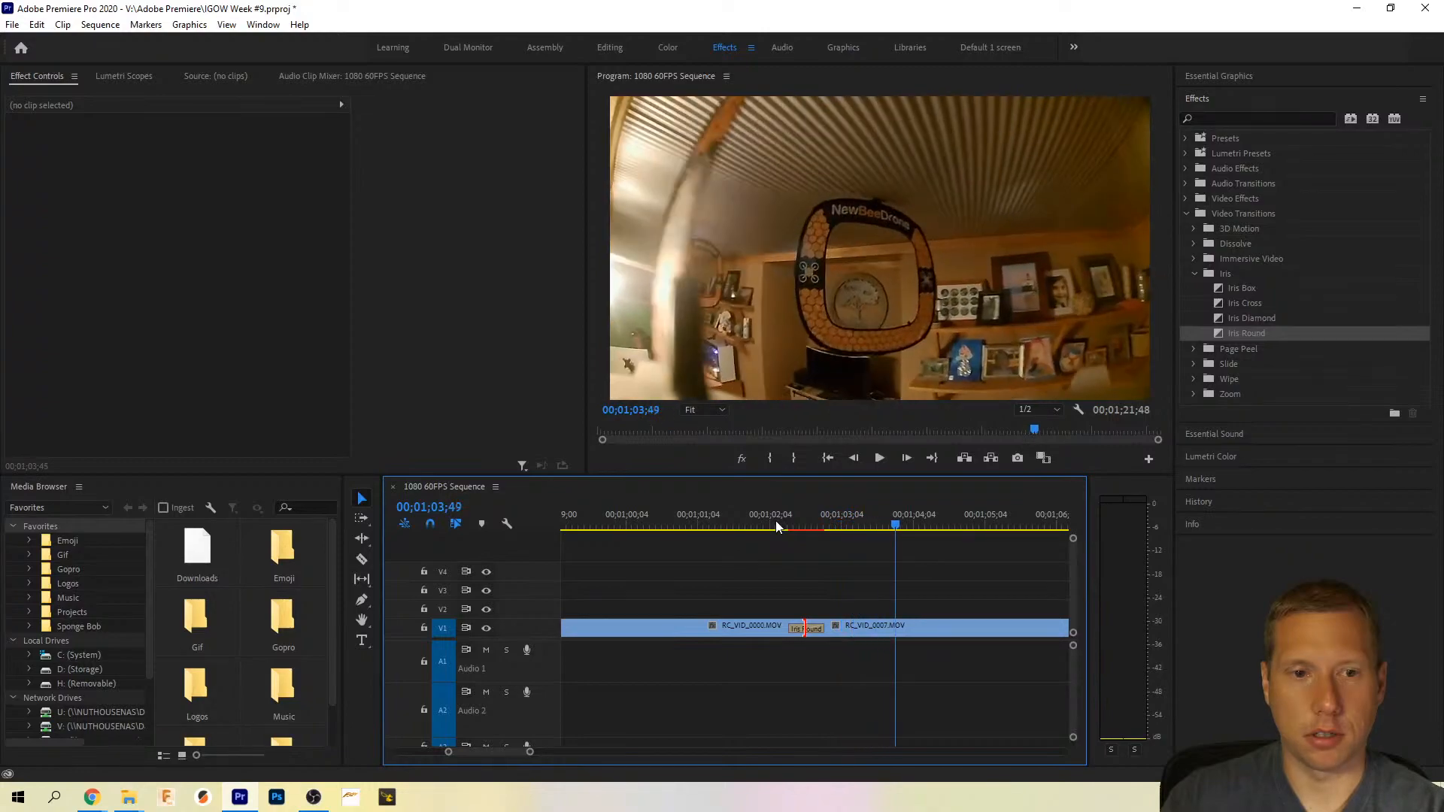
Step: Lengthen the Iris Round transition to 00;00;00;58 with Start at Cut alignment and play it back
left_click_drag(814, 629, 851, 629)
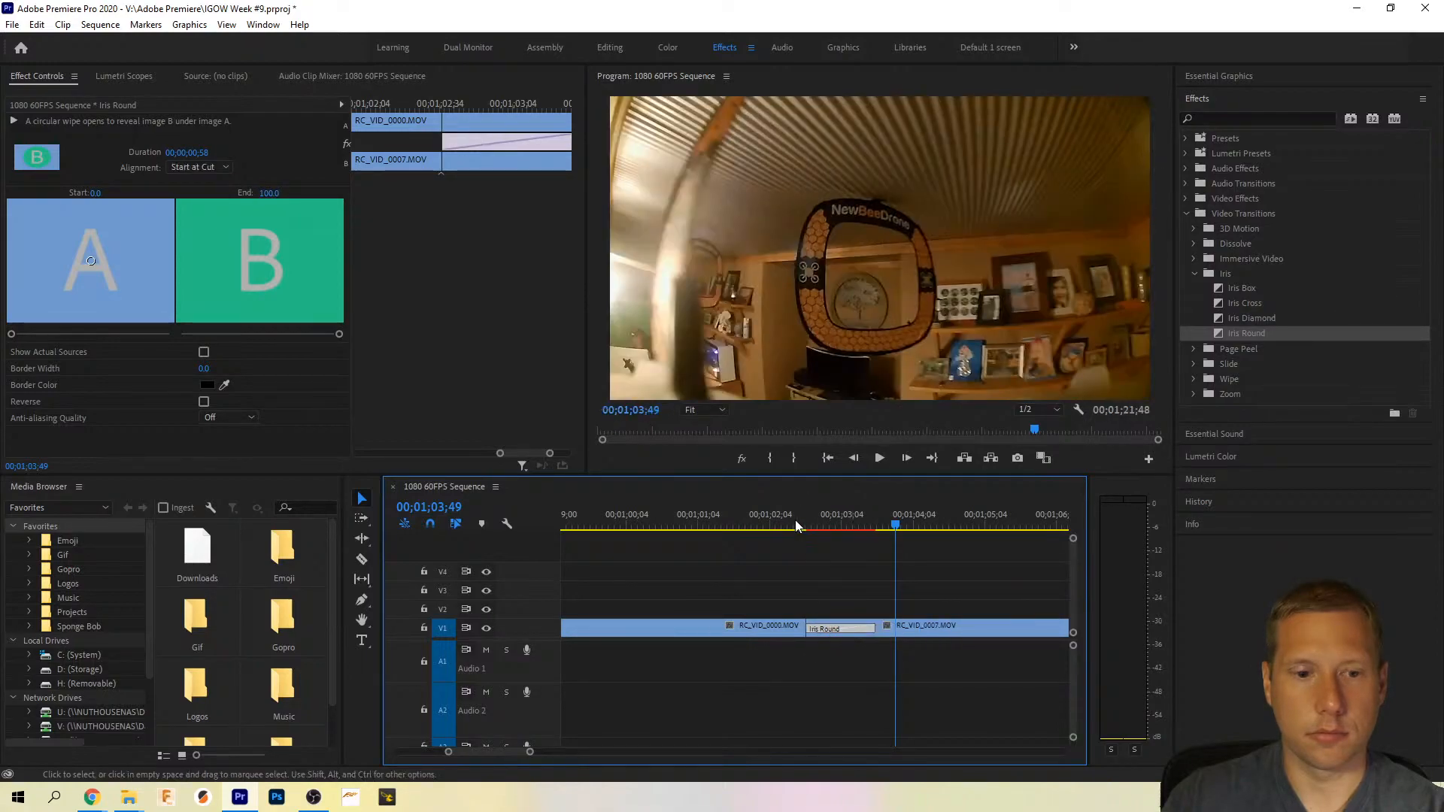
left_click(788, 522)
key("space")
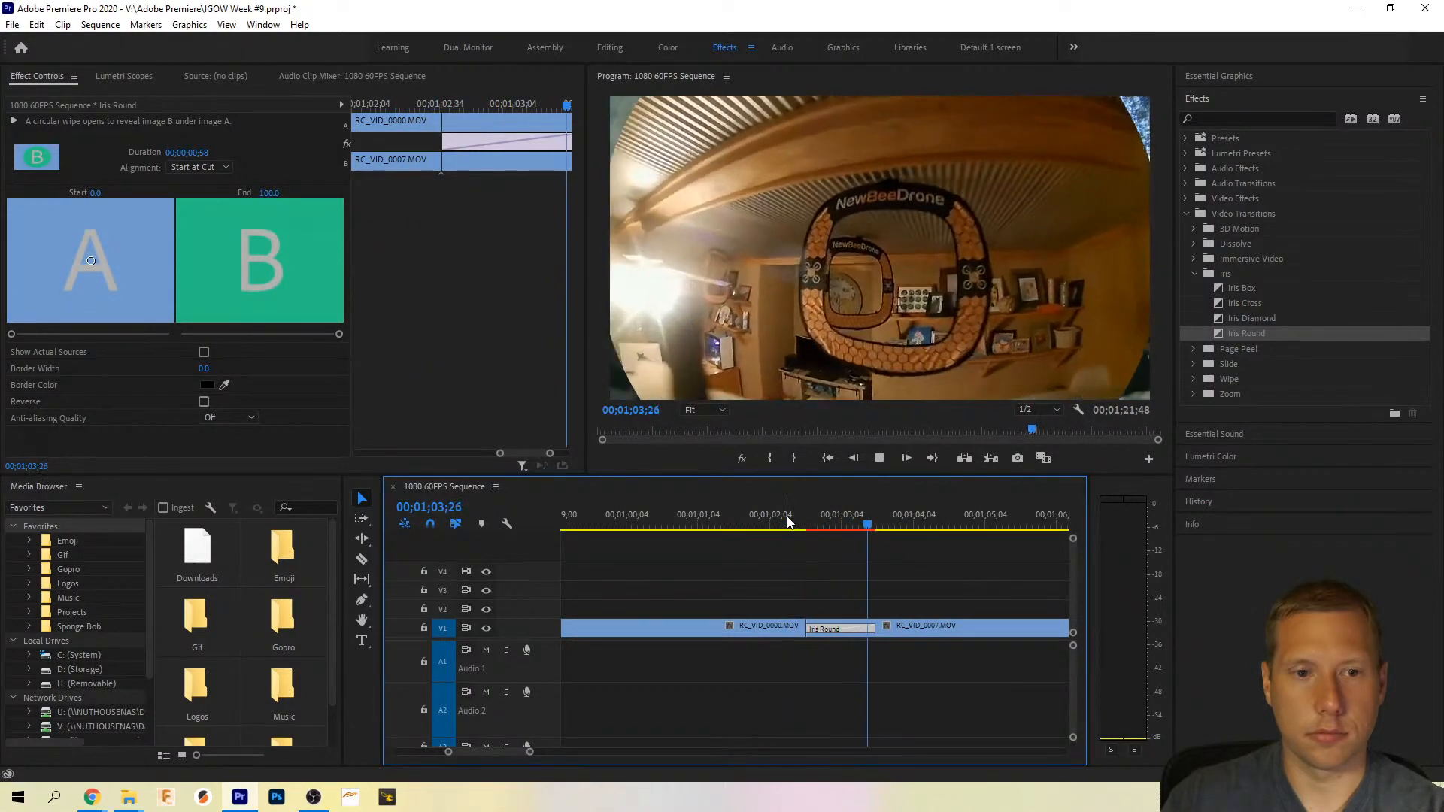
key("space")
Step: Shift the Iris Round transition slightly earlier so it overlaps the end of RC_VID_0000.MOV and play it back
left_click_drag(831, 631, 808, 632)
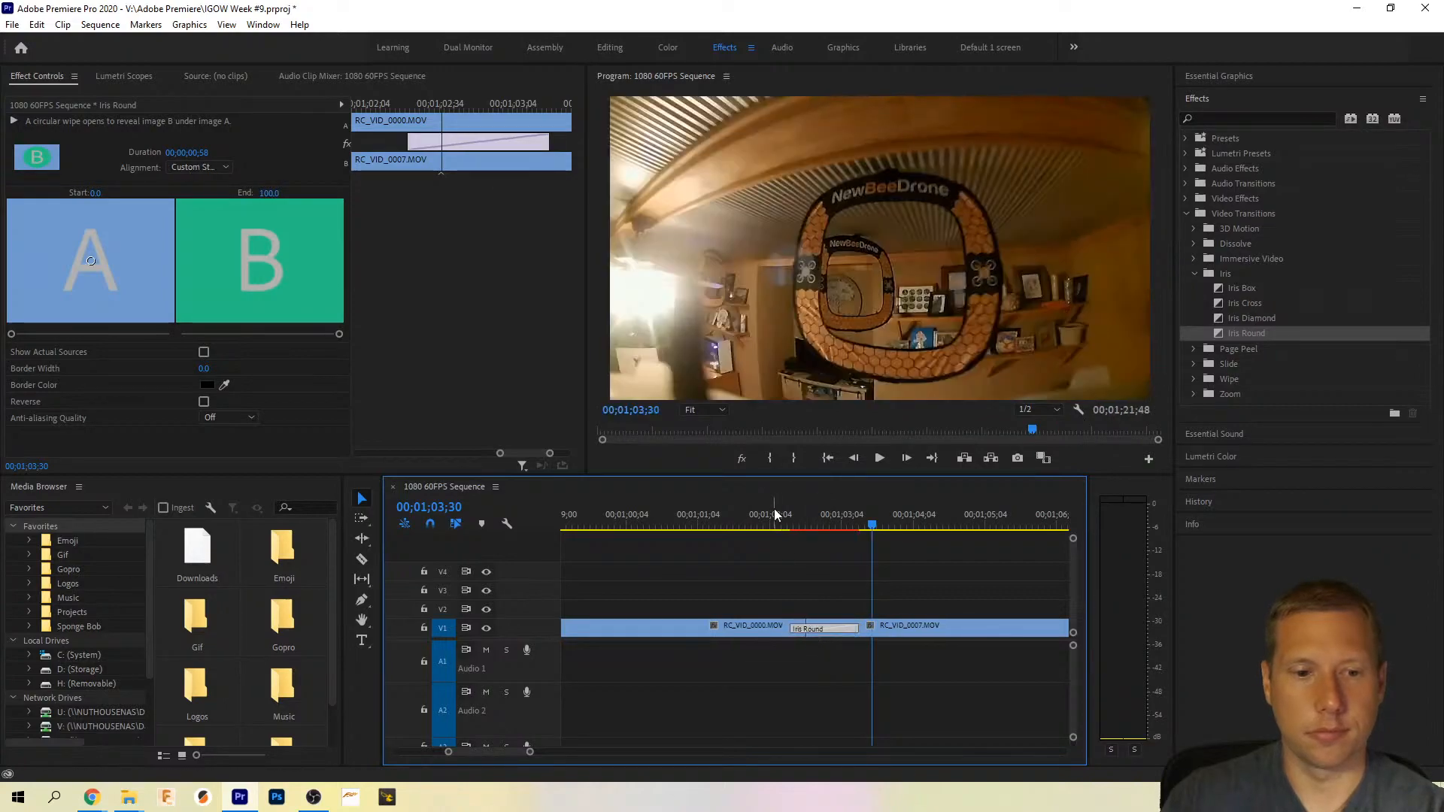
left_click(774, 509)
key("space")
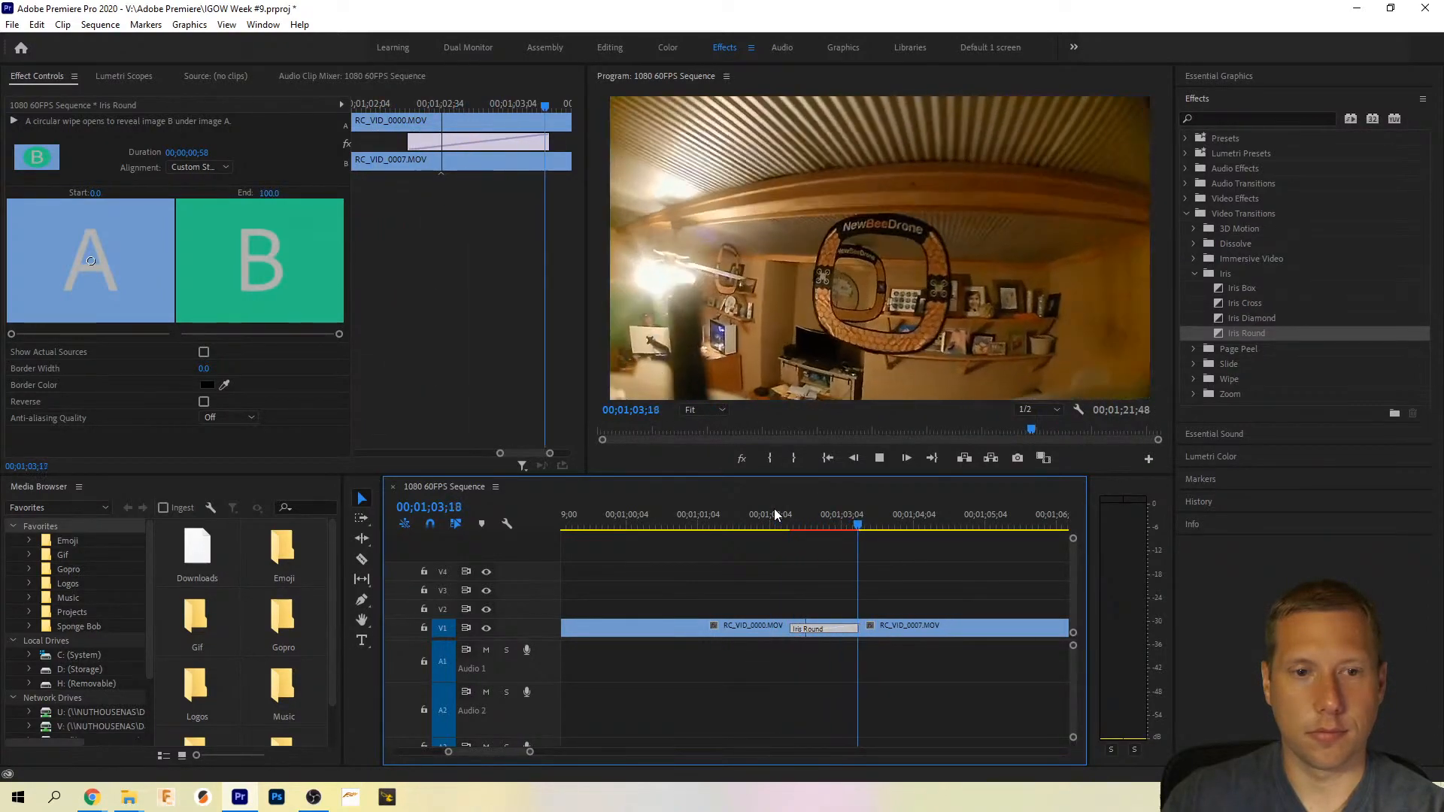
key("space")
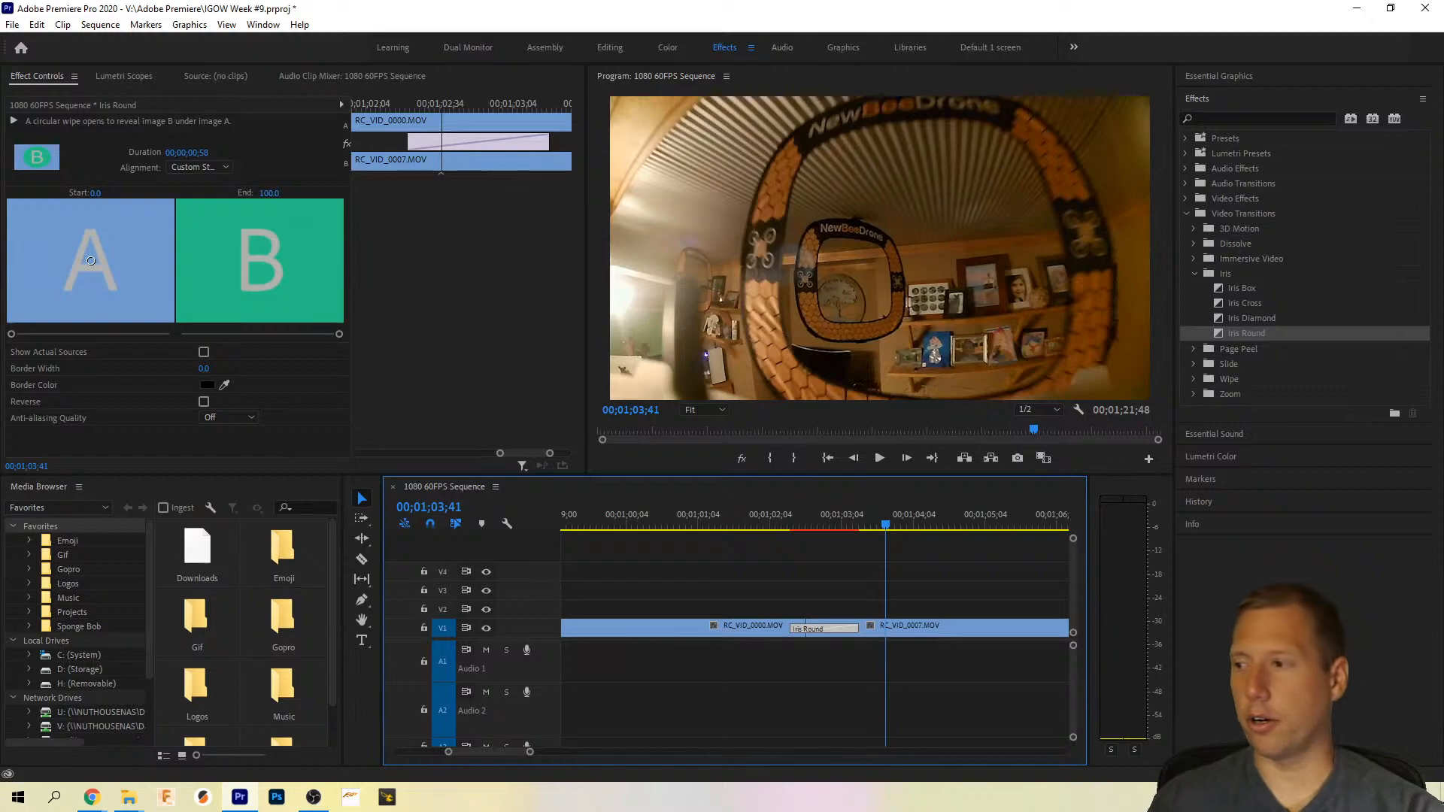
Step: Replay the repositioned Iris Round transition several times and delete it from the cut
left_click(758, 524)
key("space")
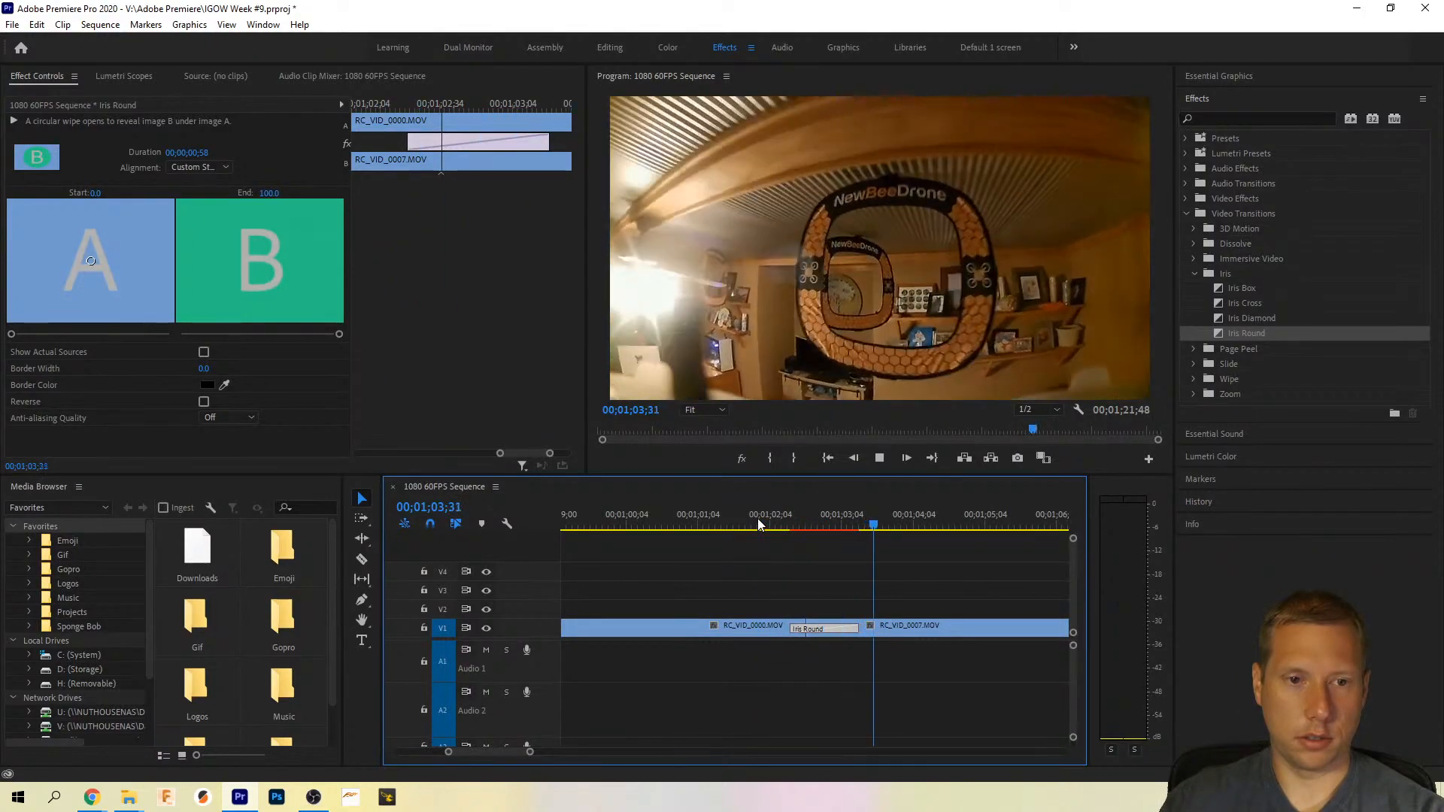
left_click(765, 522)
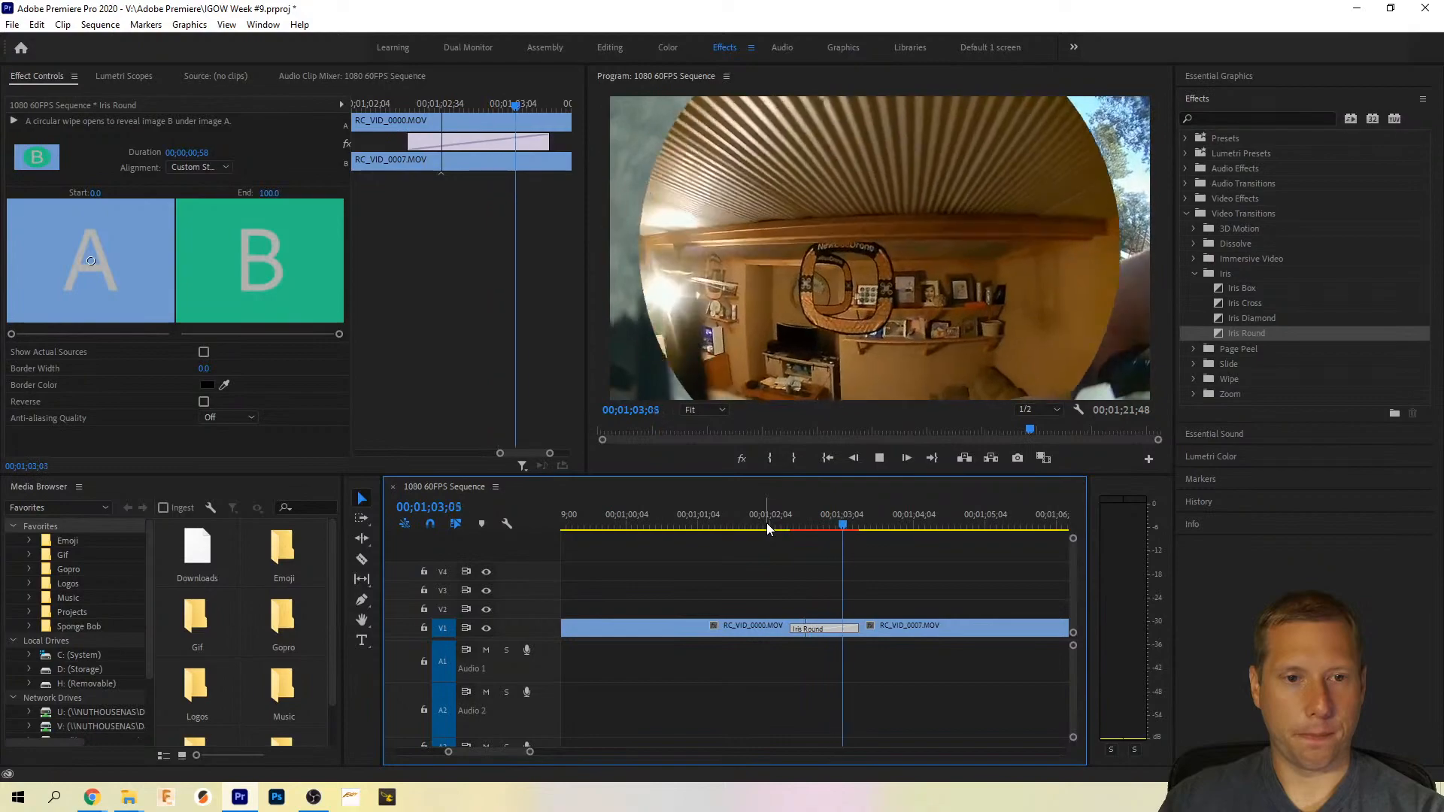
key("space")
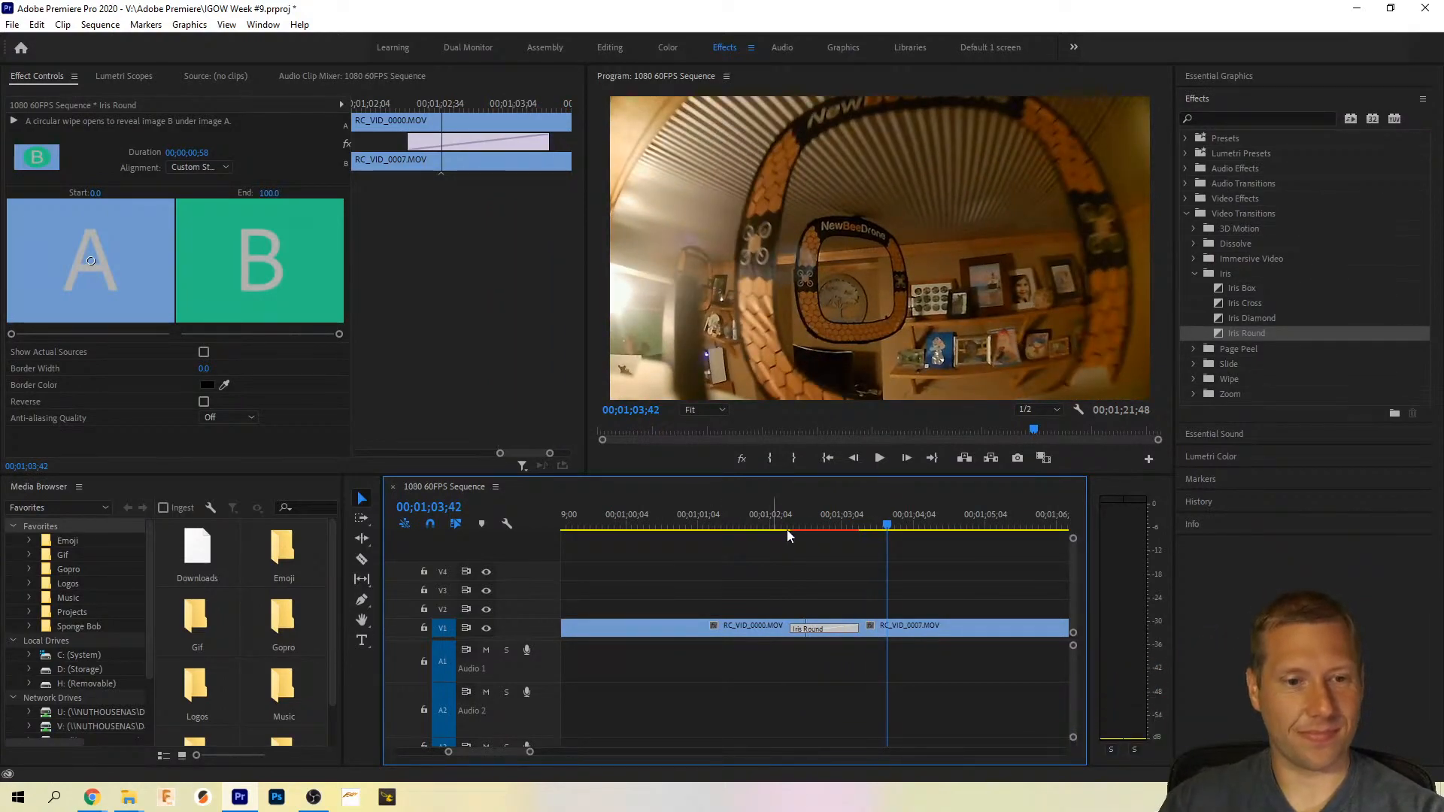
left_click(767, 516)
key("space")
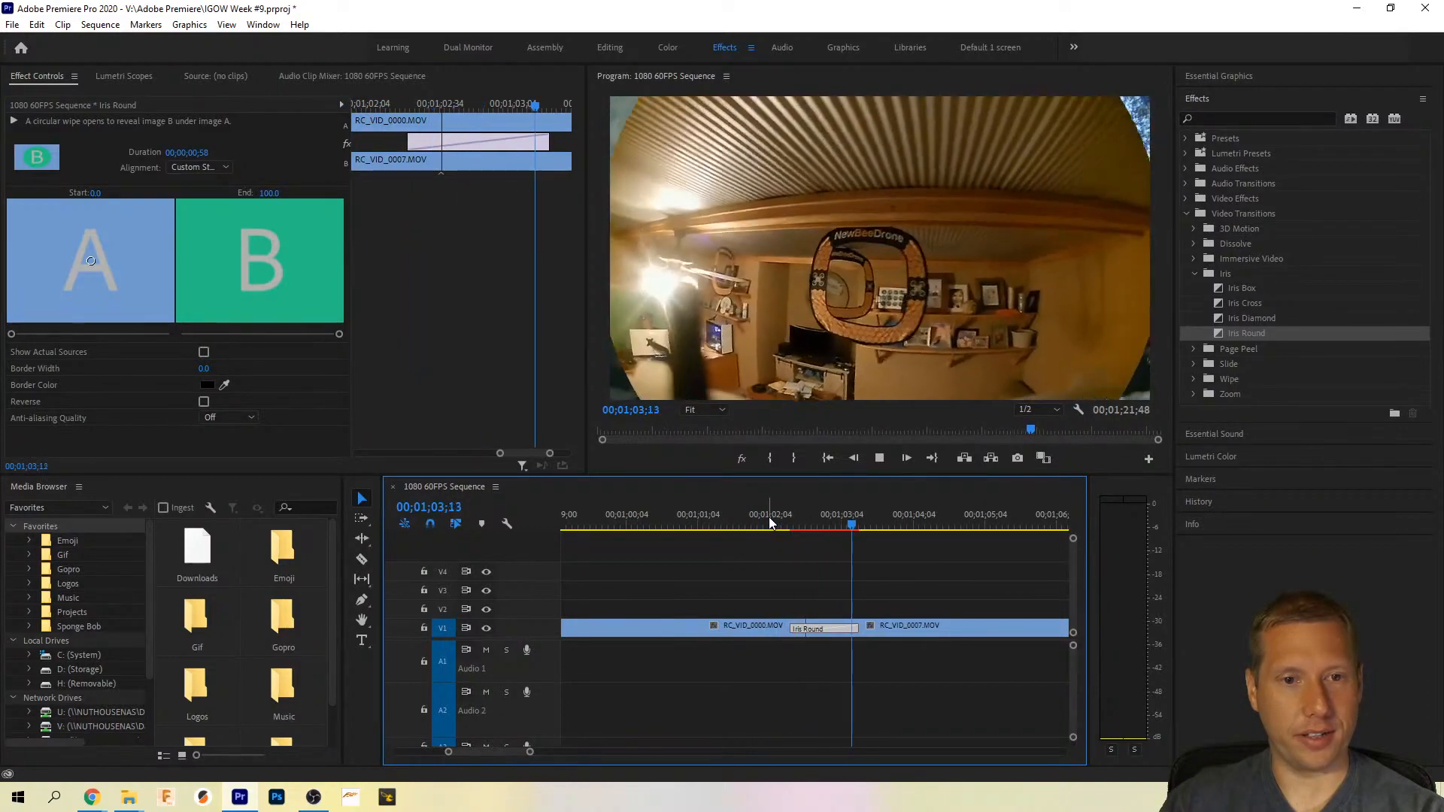
key("space")
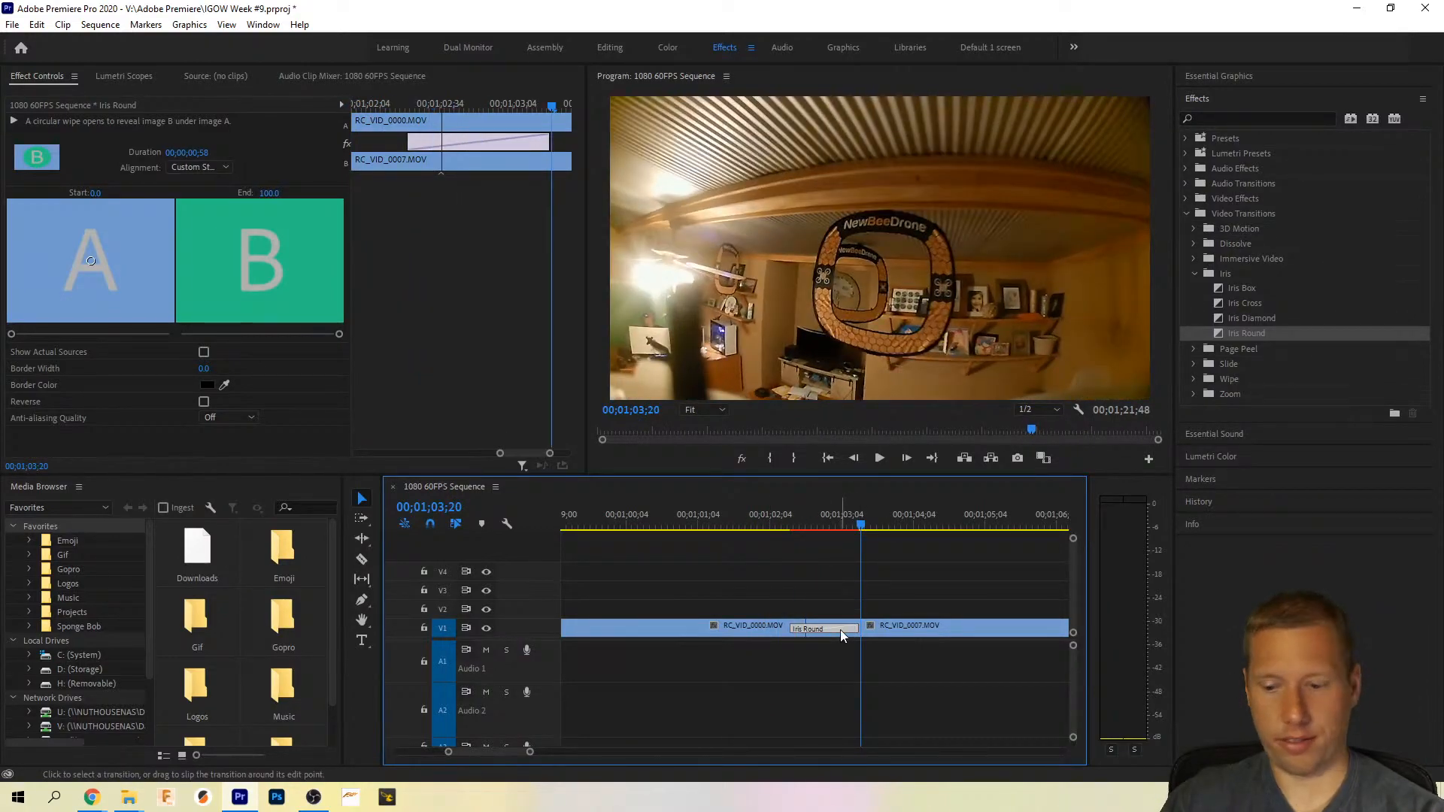
key("Delete")
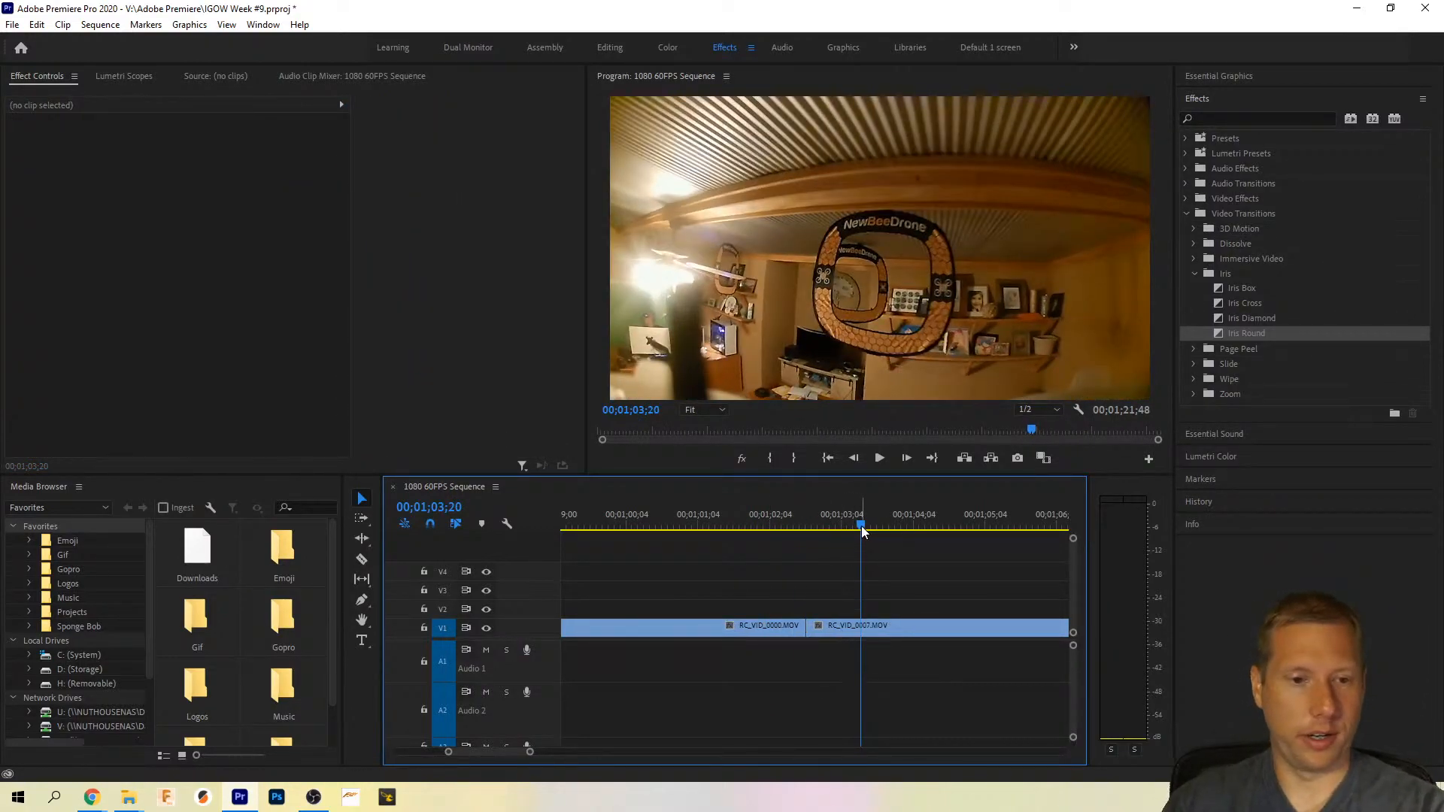
Step: Place the playhead on the cut at 00;01;02;35 and select RC_VID_0007.MOV on V1
left_click_drag(862, 528, 807, 524)
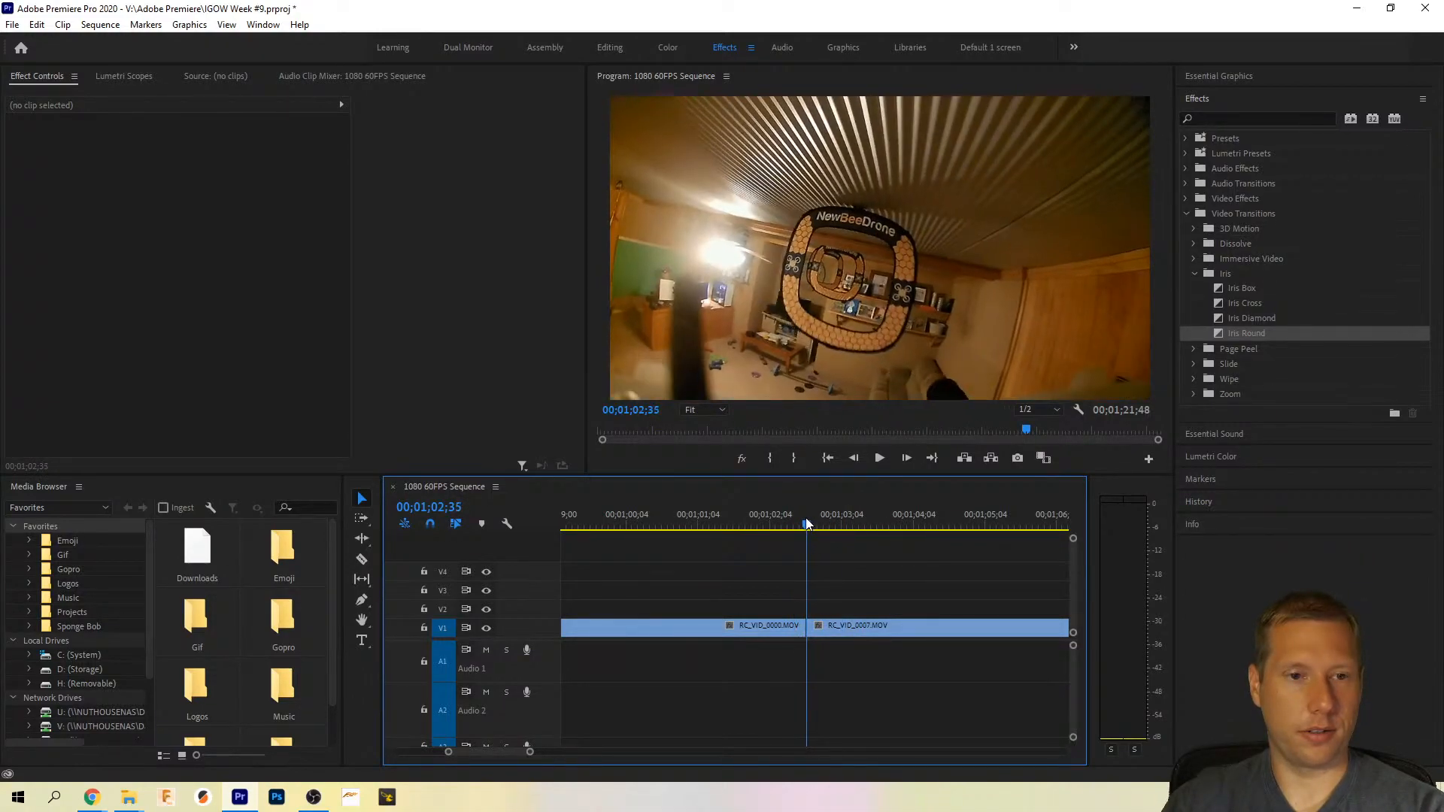
key("Up")
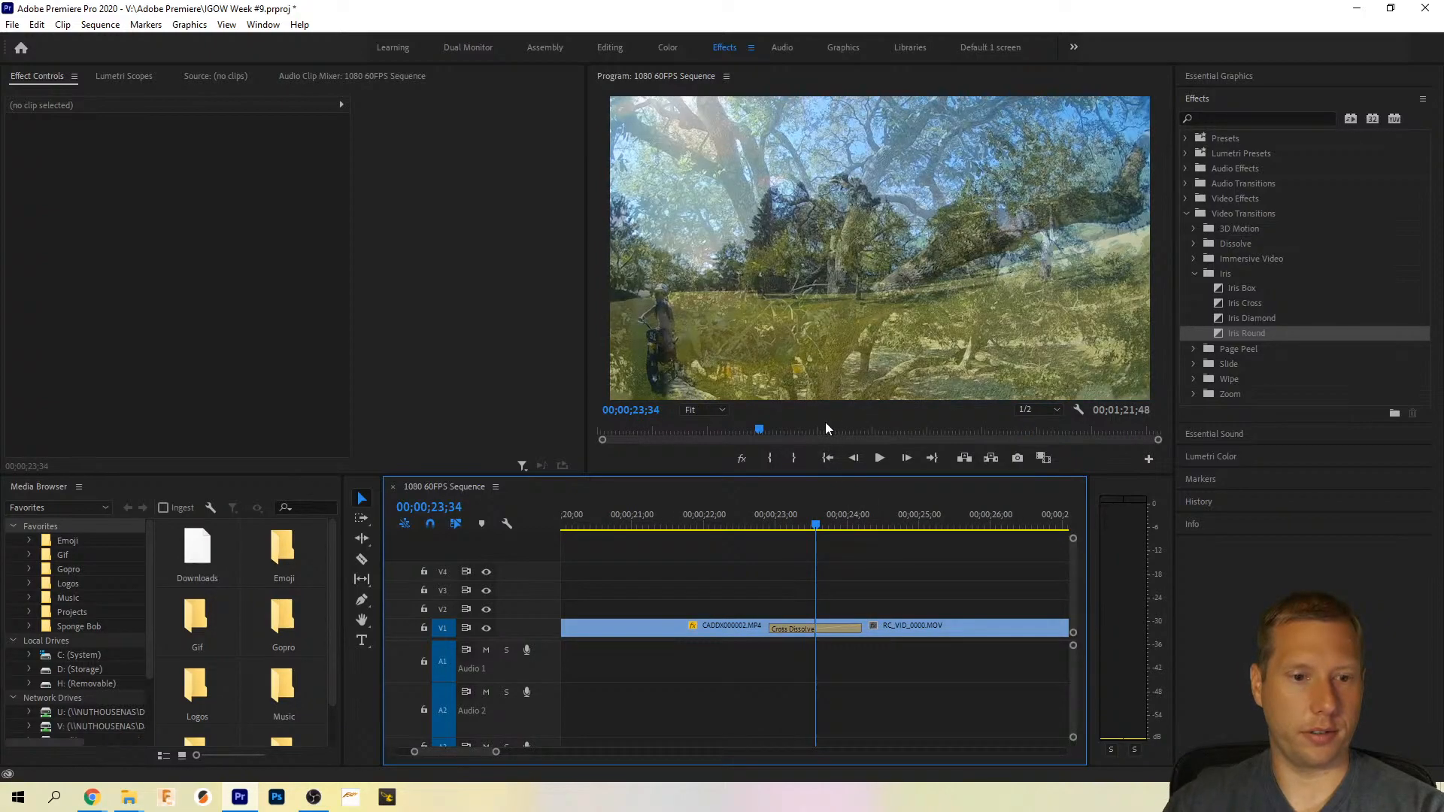
key("Down")
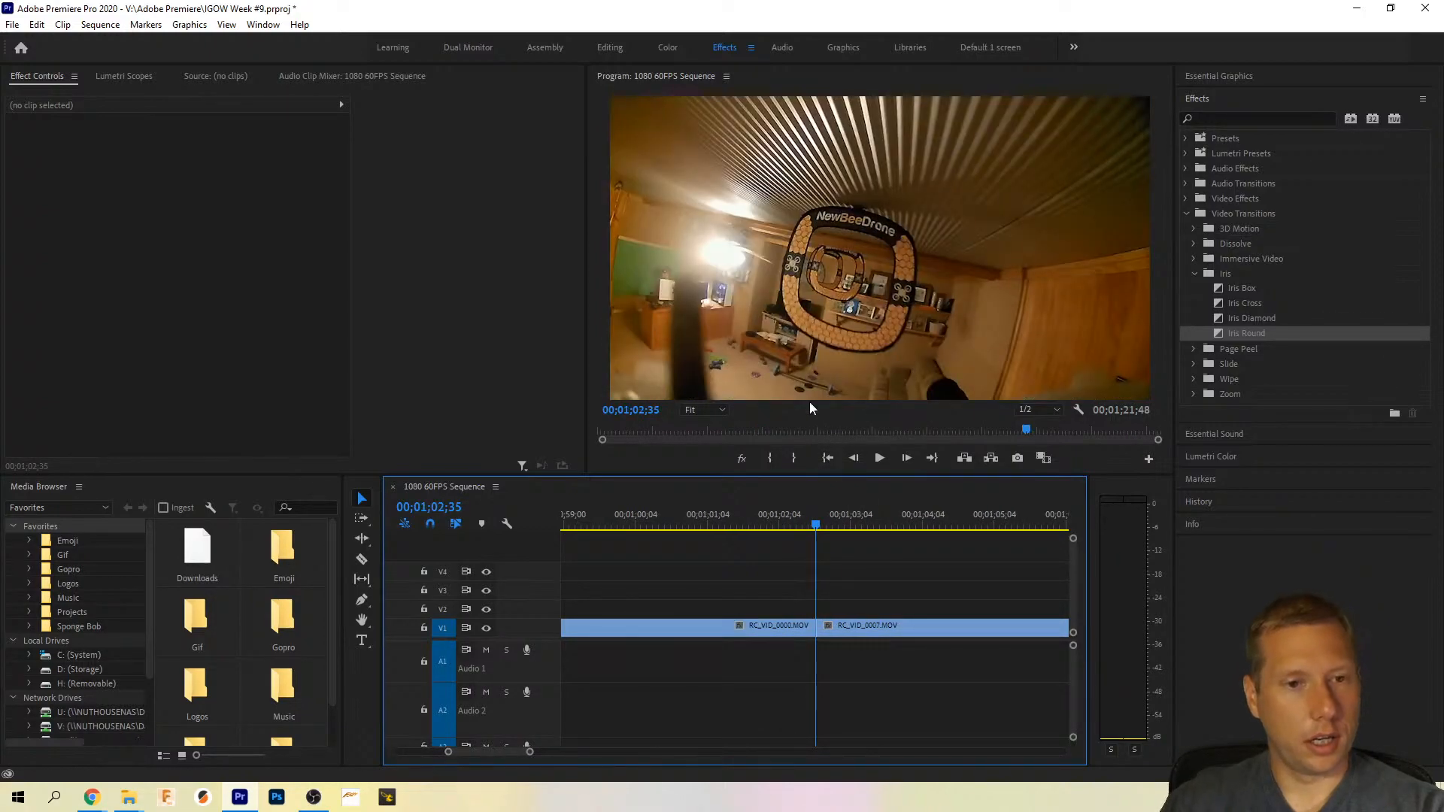
left_click(886, 631)
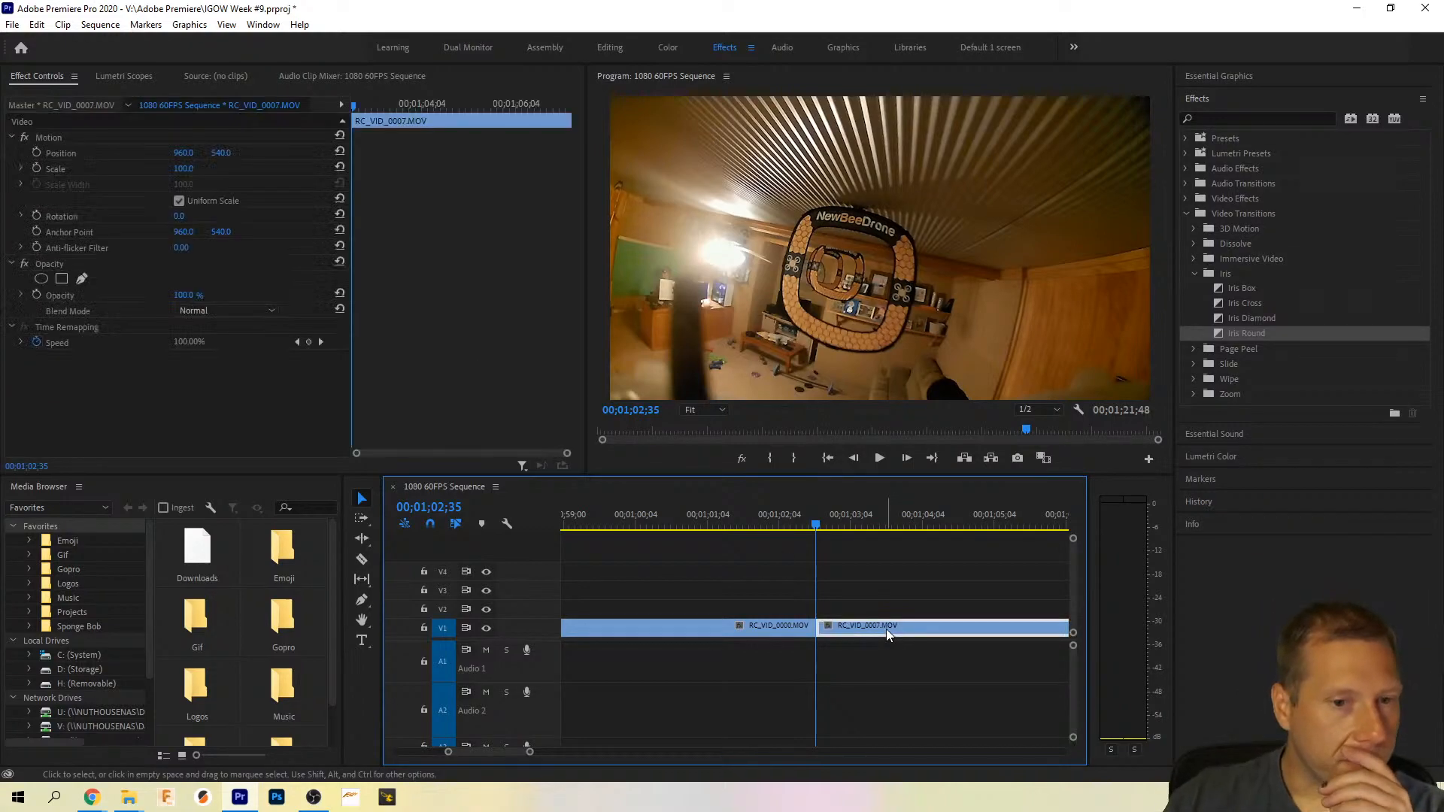
Step: Try an ellipse opacity mask on RC_VID_0007.MOV and delete the mask
left_click(44, 278)
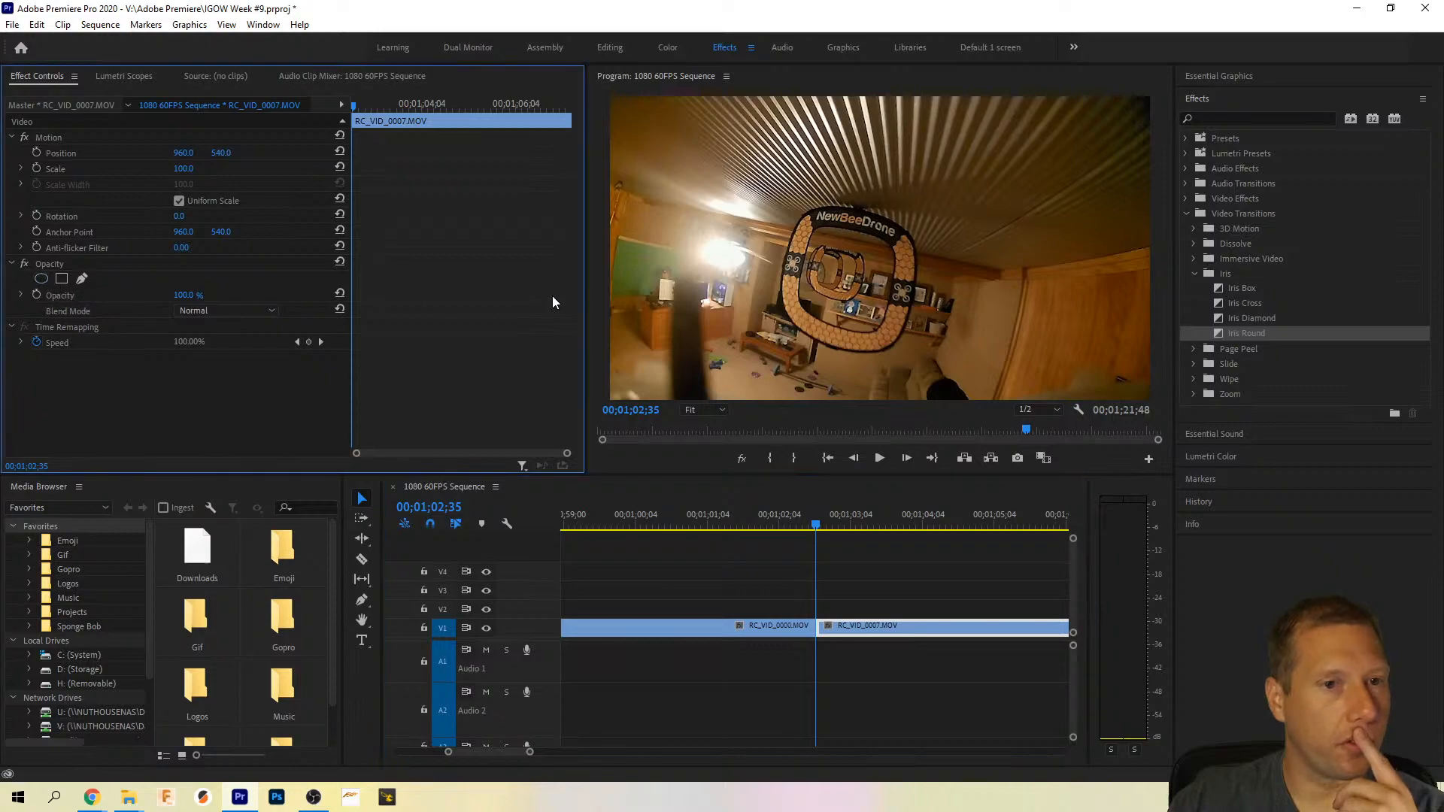
left_click(825, 243)
left_click(40, 278)
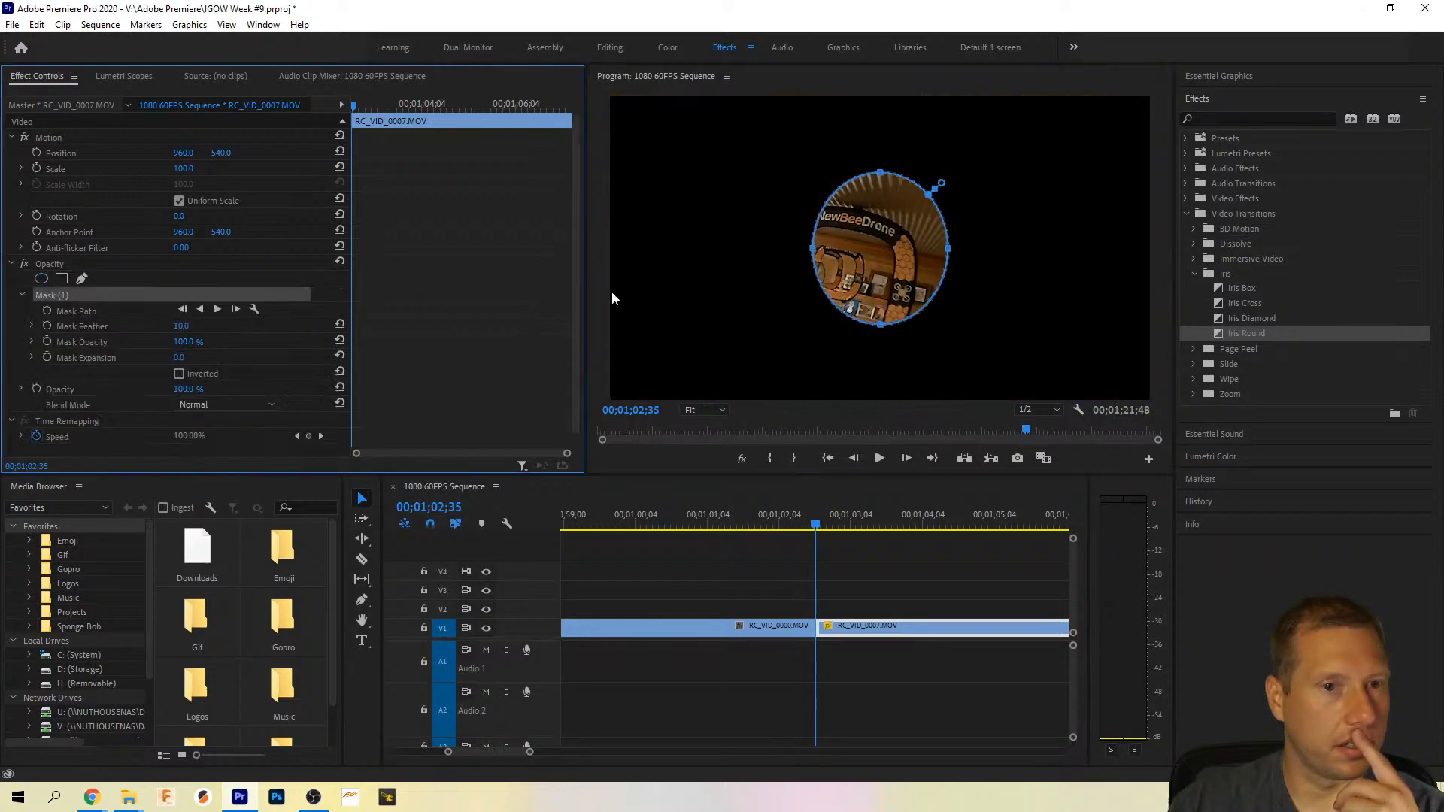
left_click_drag(855, 269, 842, 298)
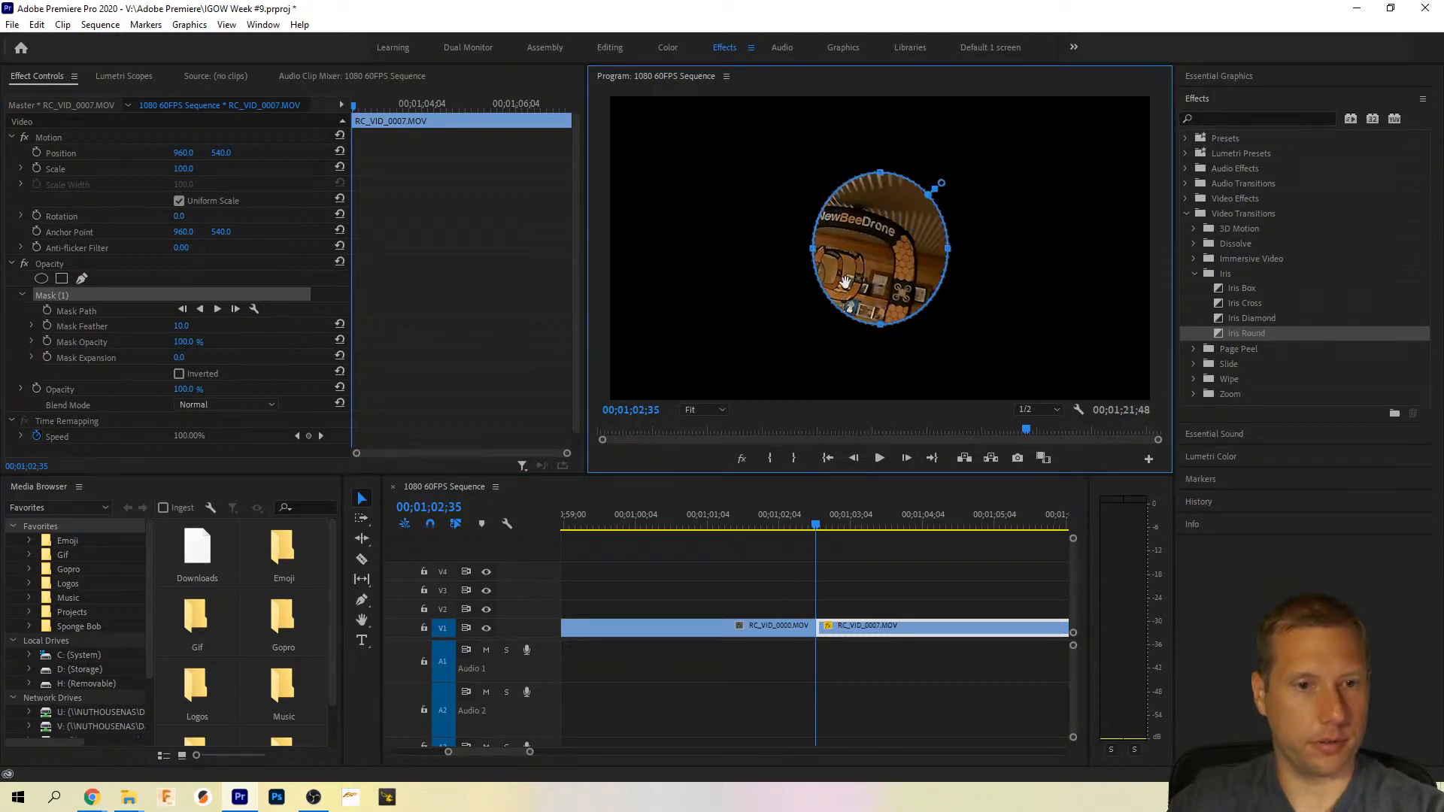
key("Delete")
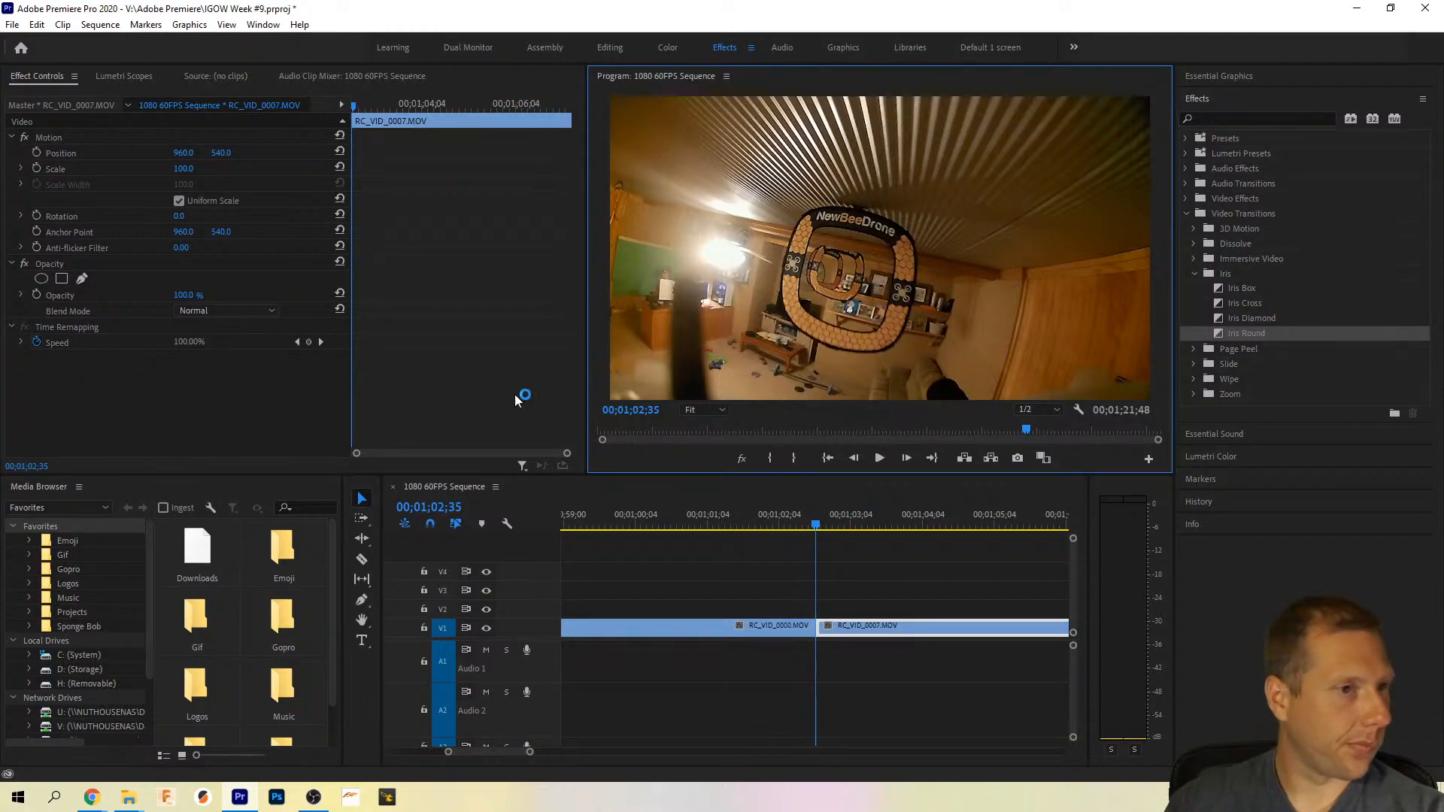
Step: Draw a closed freeform opacity mask on RC_VID_0007.MOV along the inner edge of the nearest NewBeeDrone gate at 00;01;02;35
left_click(780, 532)
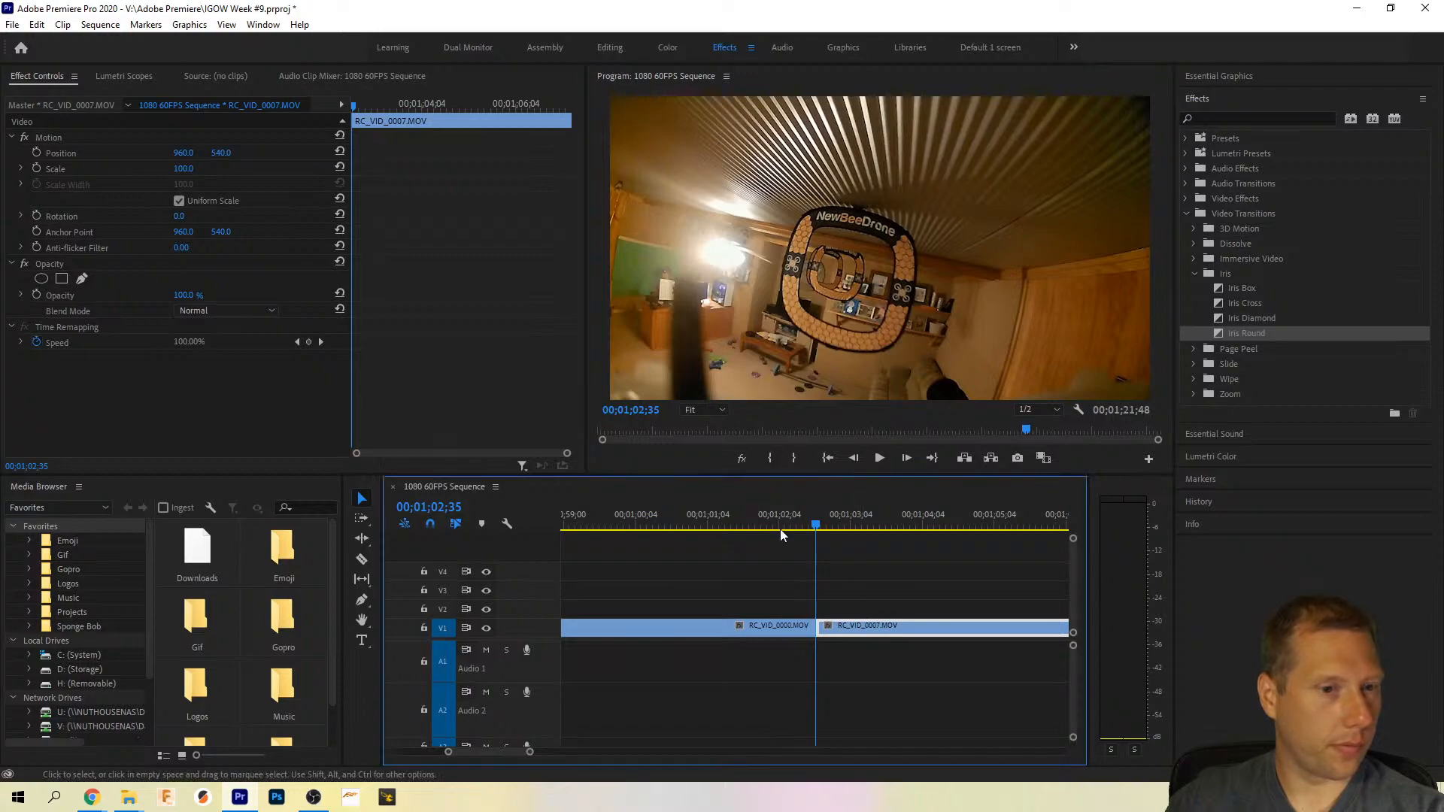
left_click(83, 278)
left_click(848, 226)
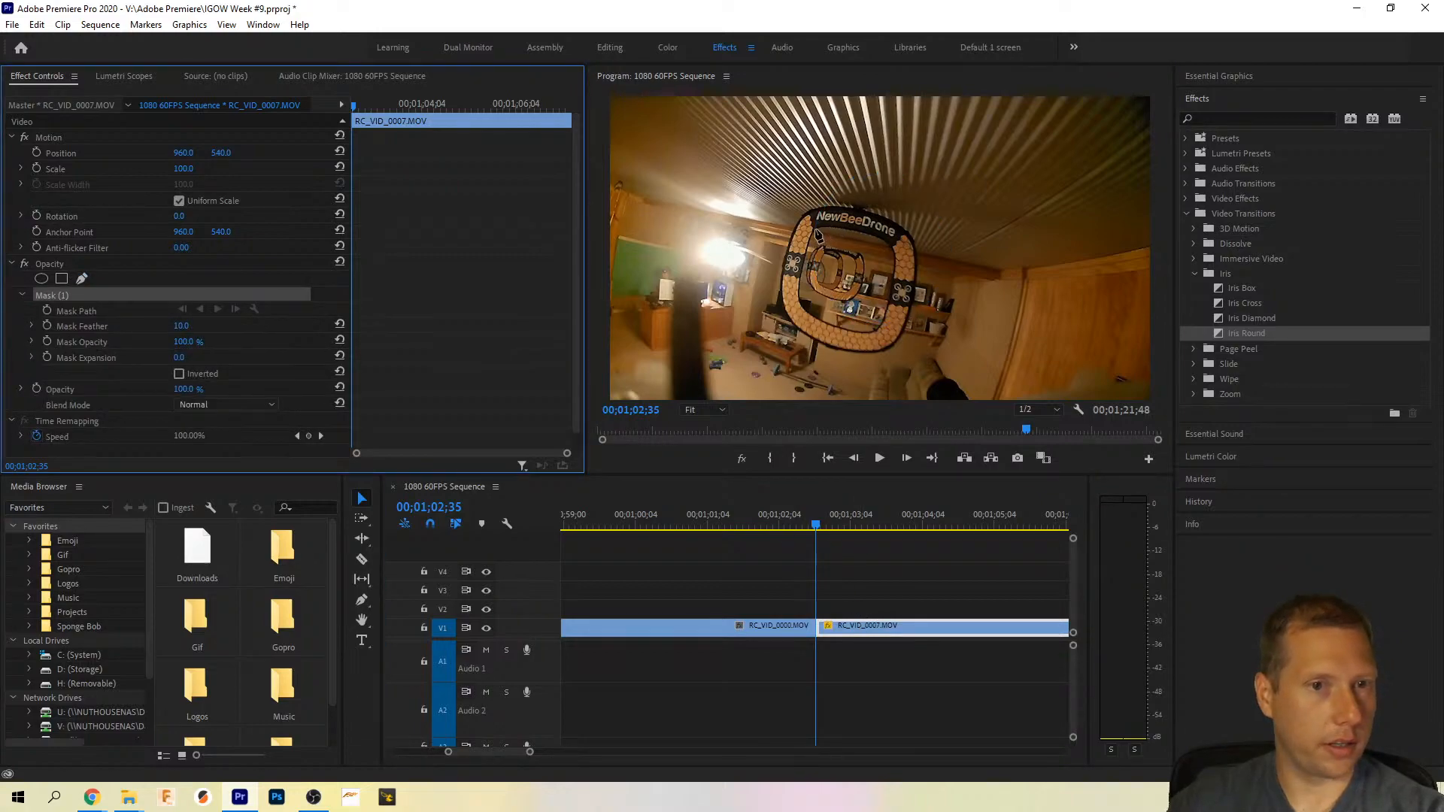
left_click(722, 410)
left_click(706, 478)
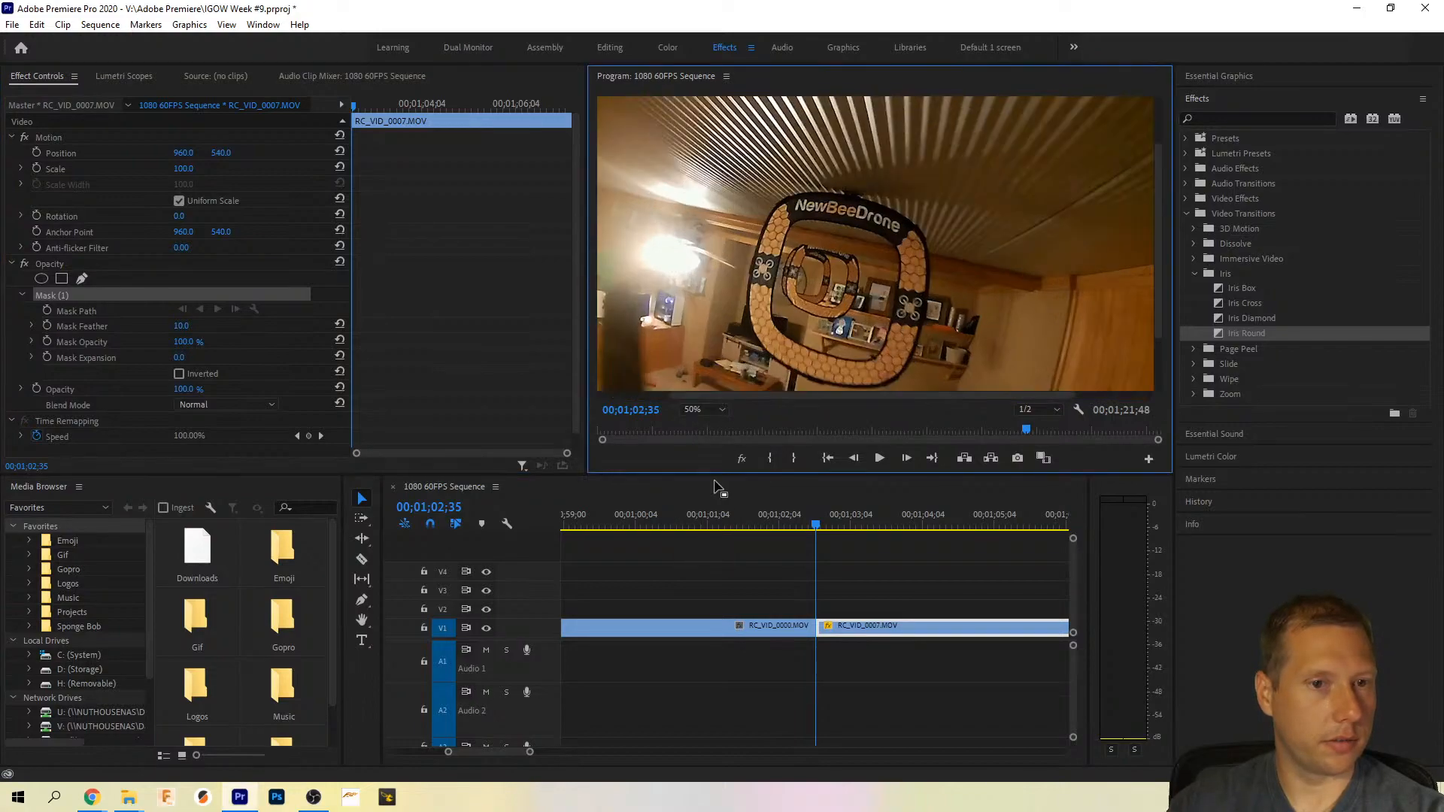
left_click(716, 410)
left_click(704, 493)
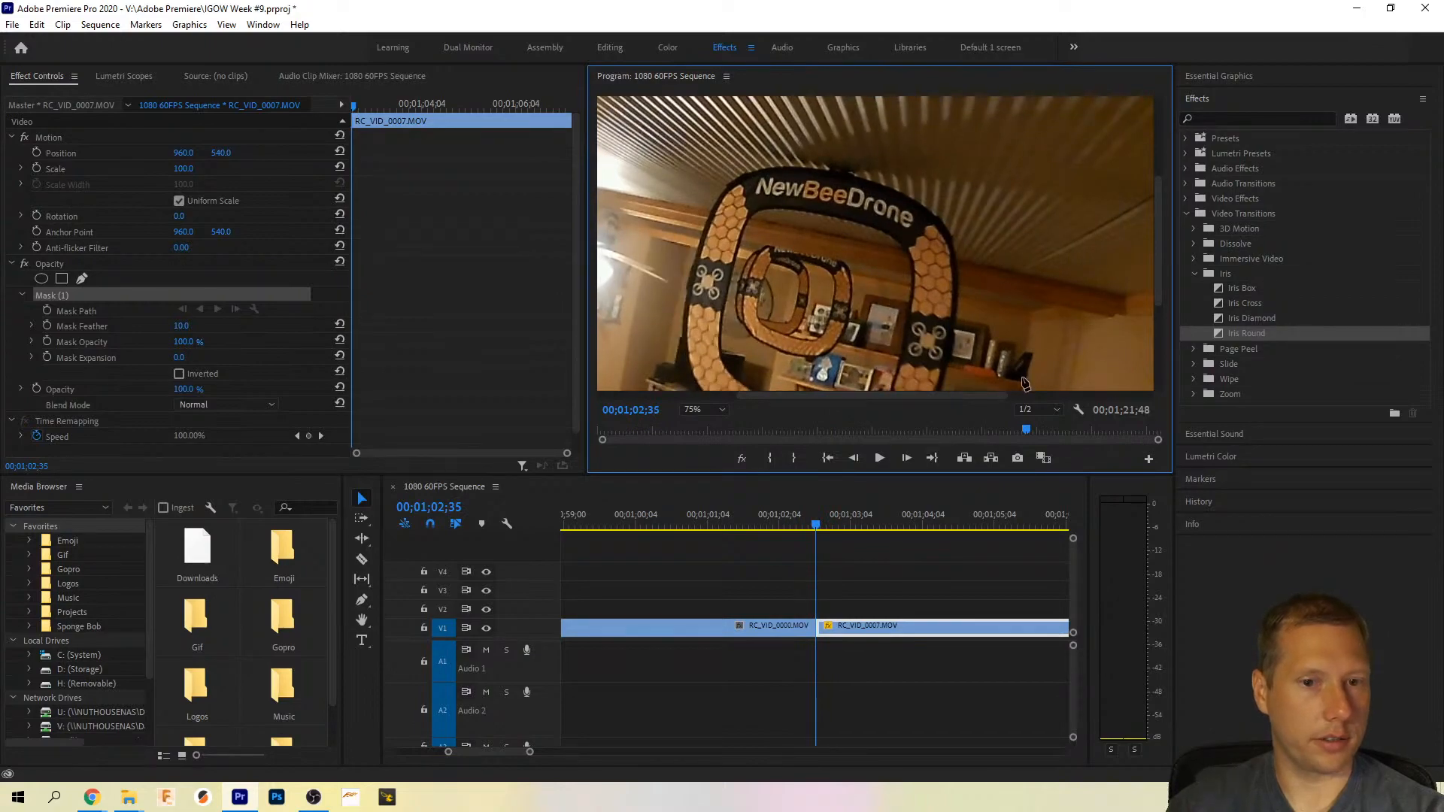
left_click_drag(1162, 255, 1166, 287)
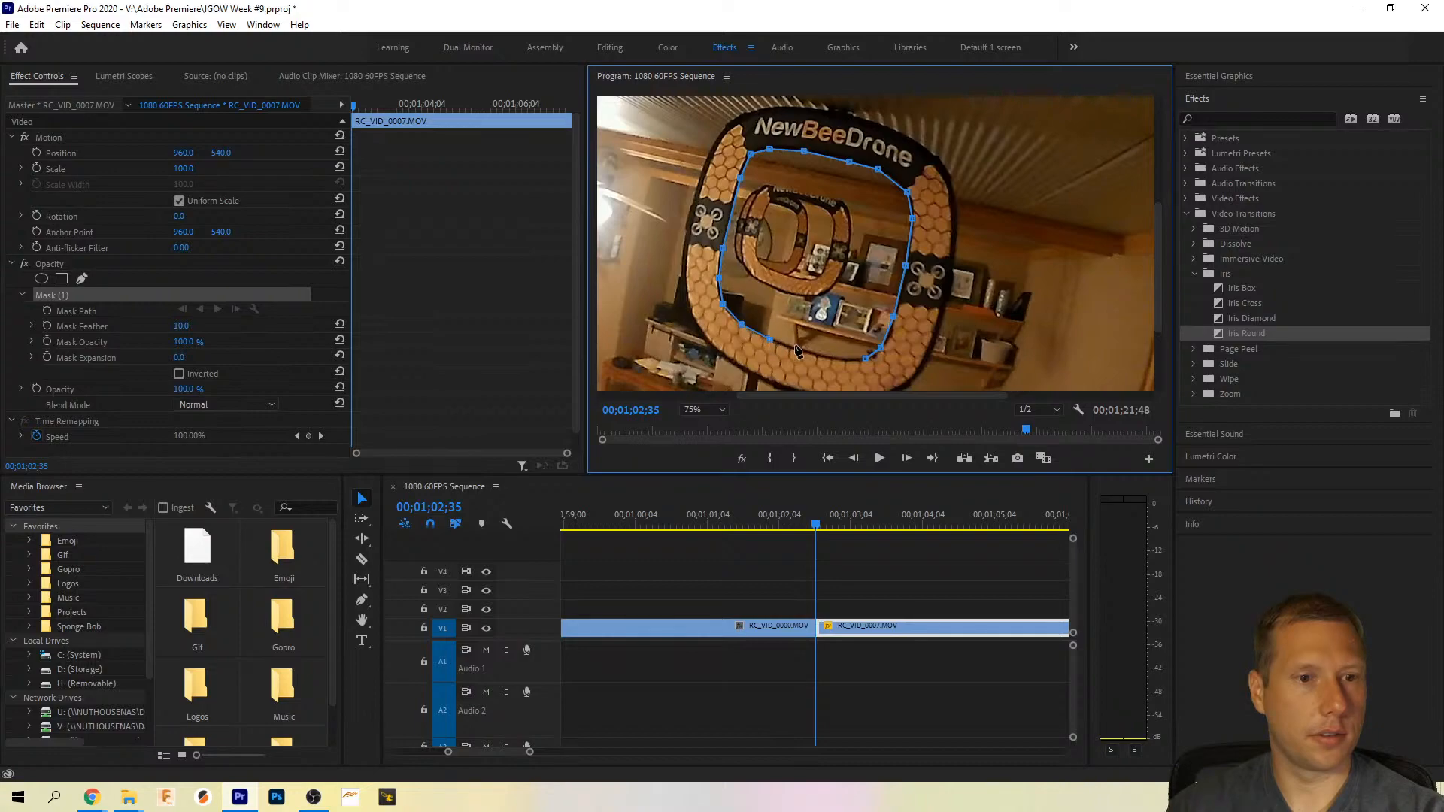
left_click(865, 358)
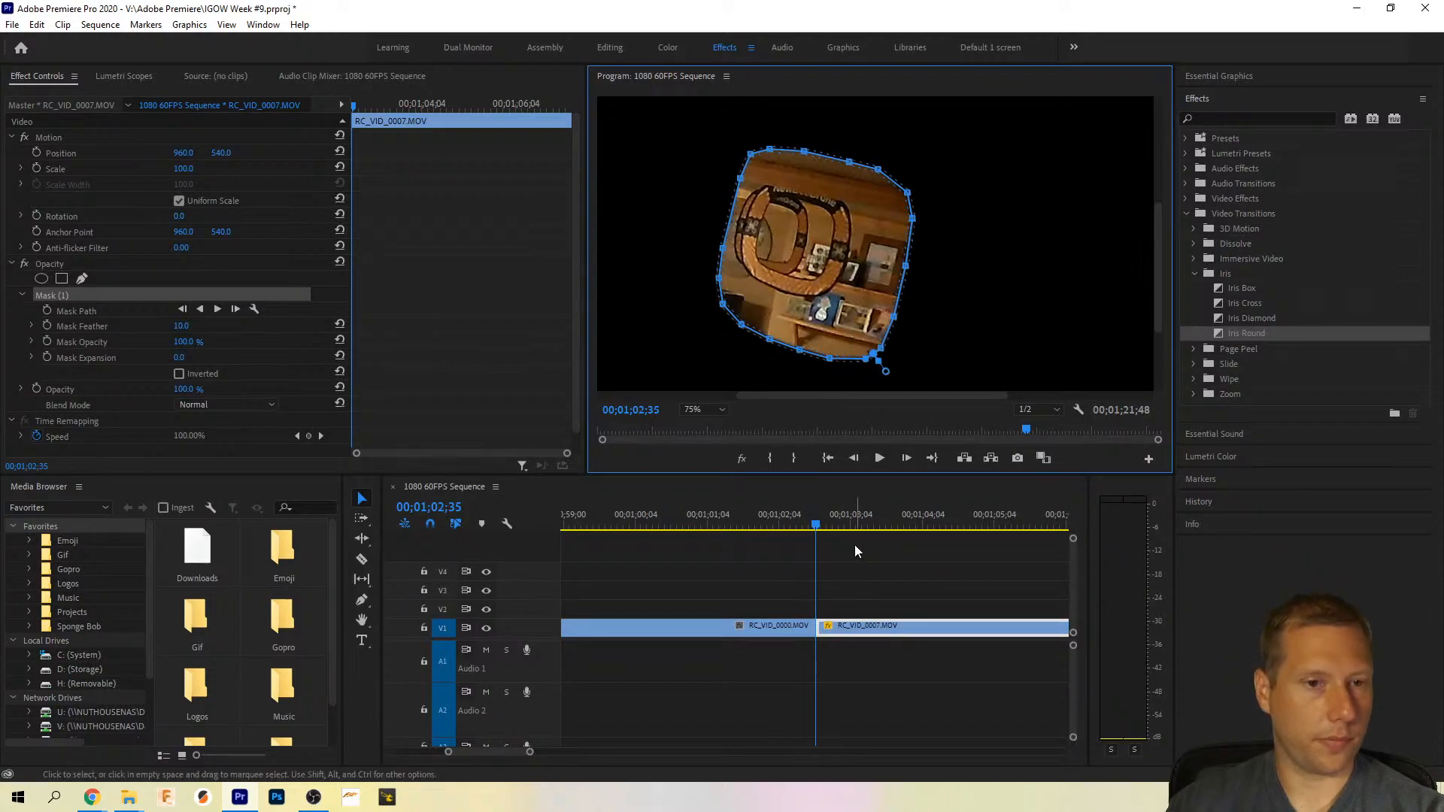
Step: Try tracking the gate mask forward from the cut, stop the tracking at 00;01;03;14, and play back the result
left_click(214, 313)
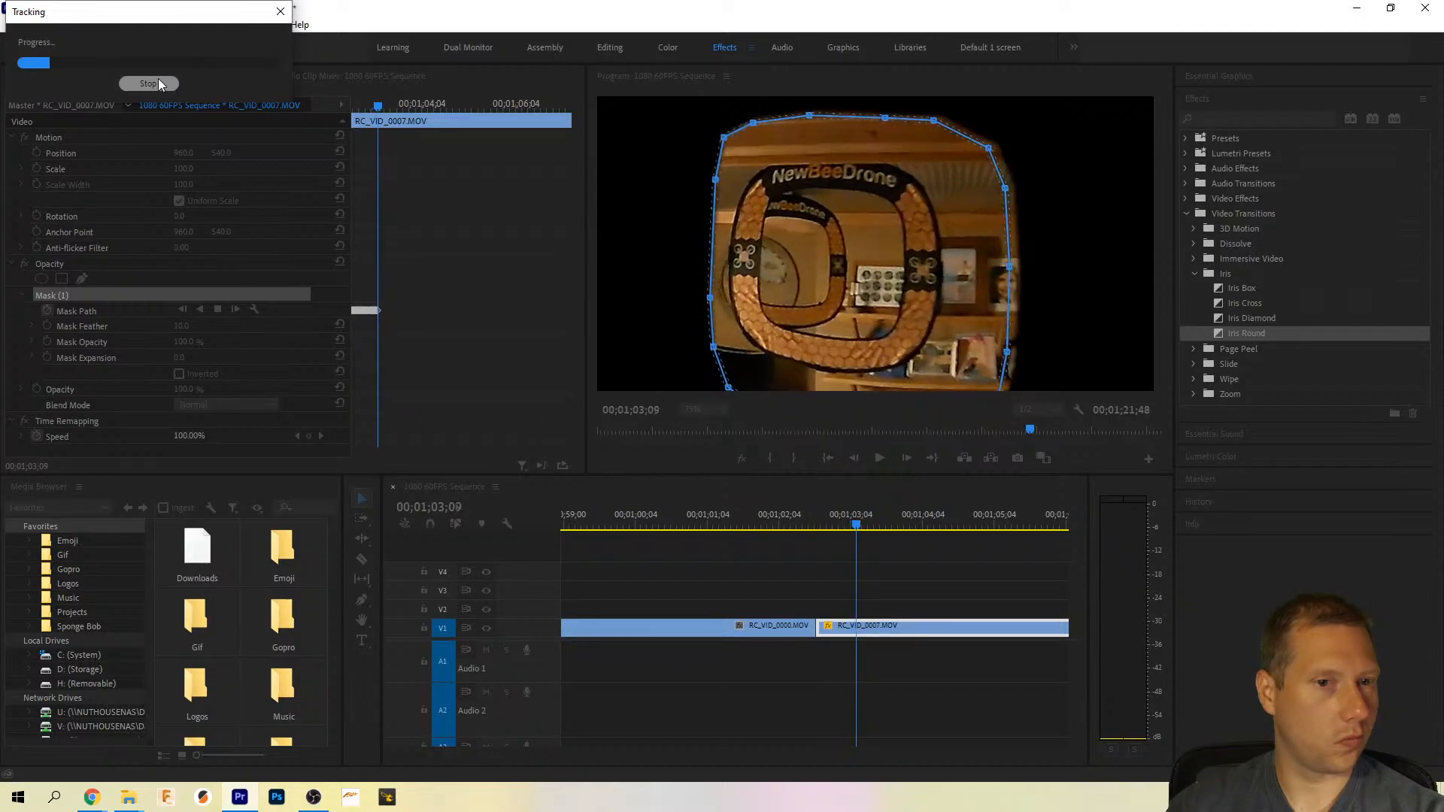
left_click(159, 81)
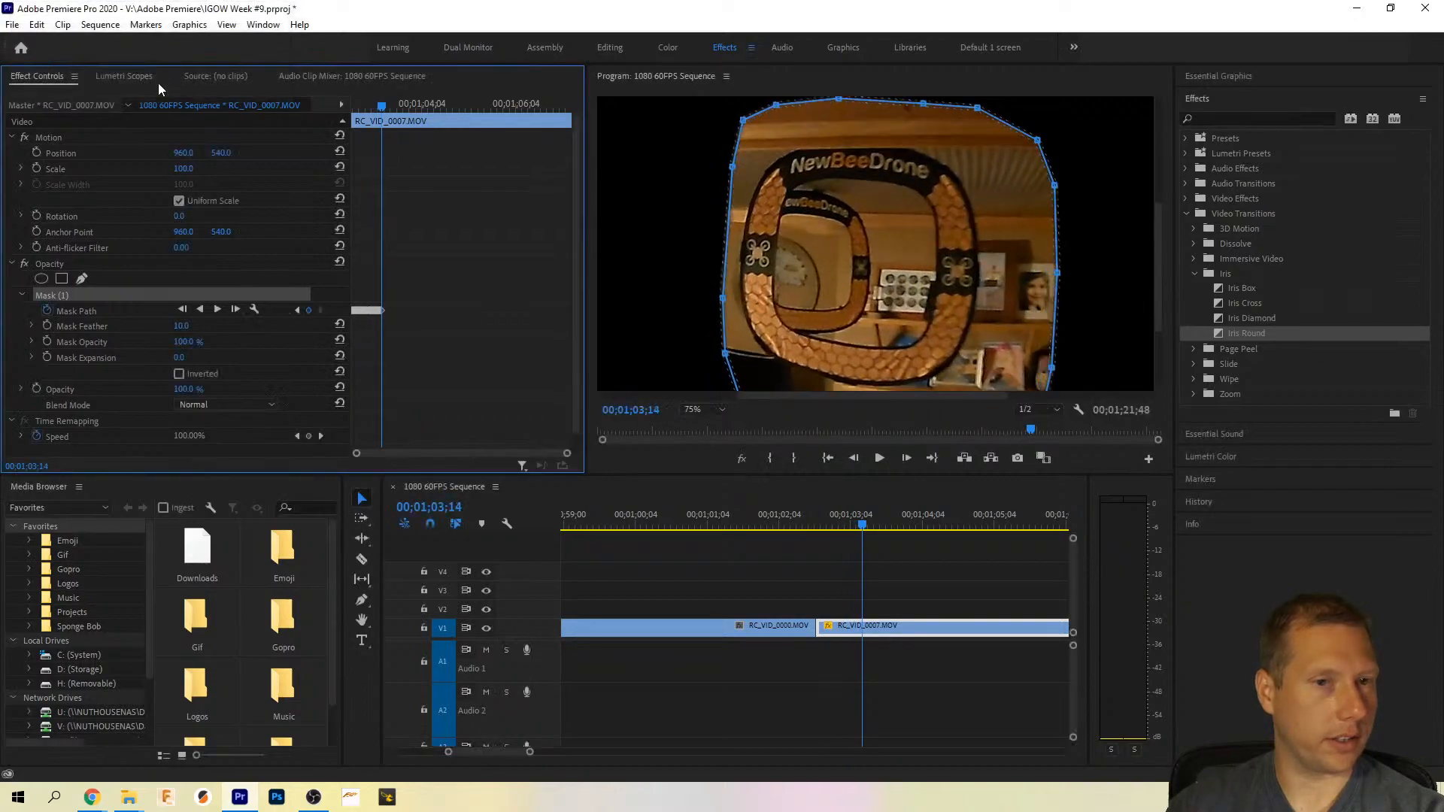
left_click(786, 516)
key("space")
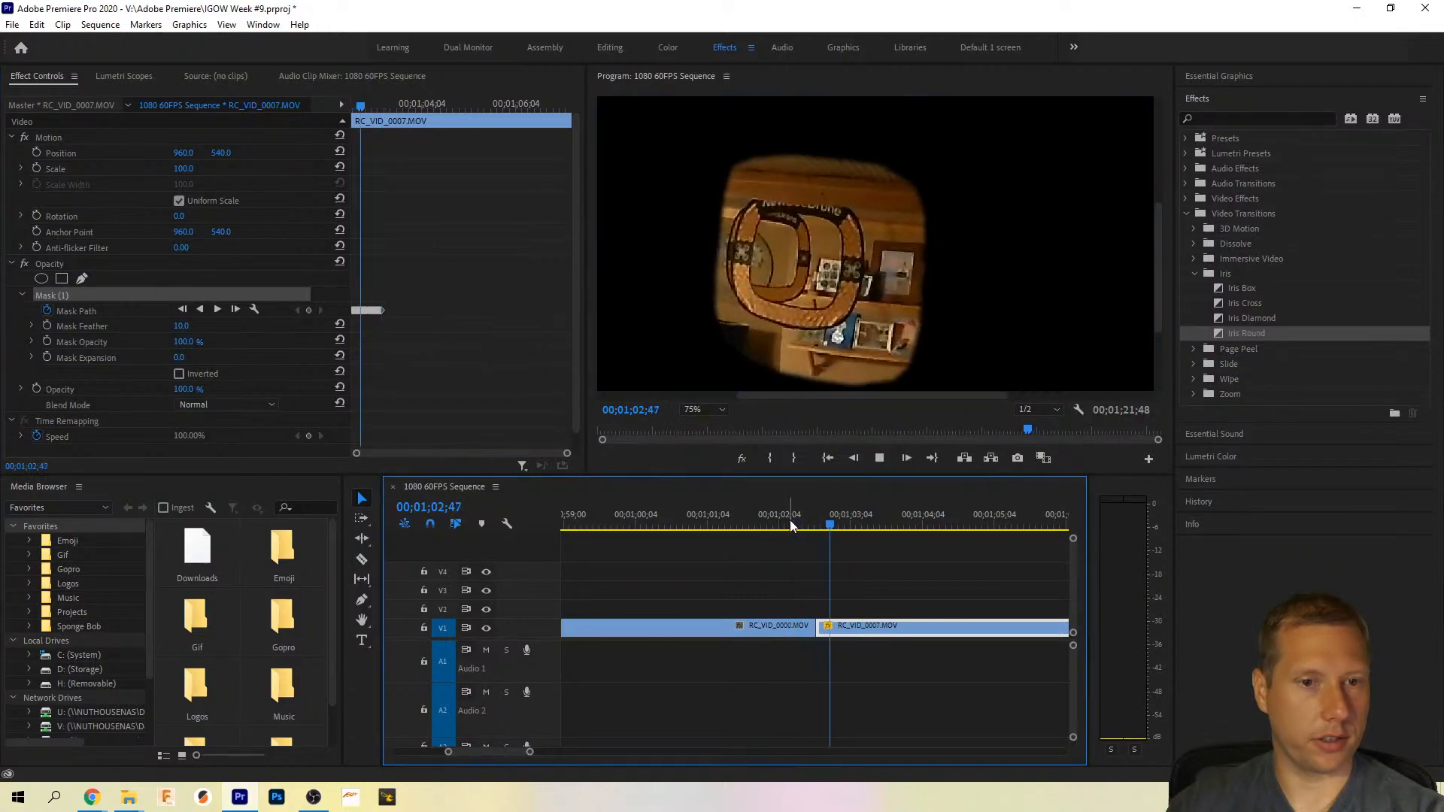
key("space")
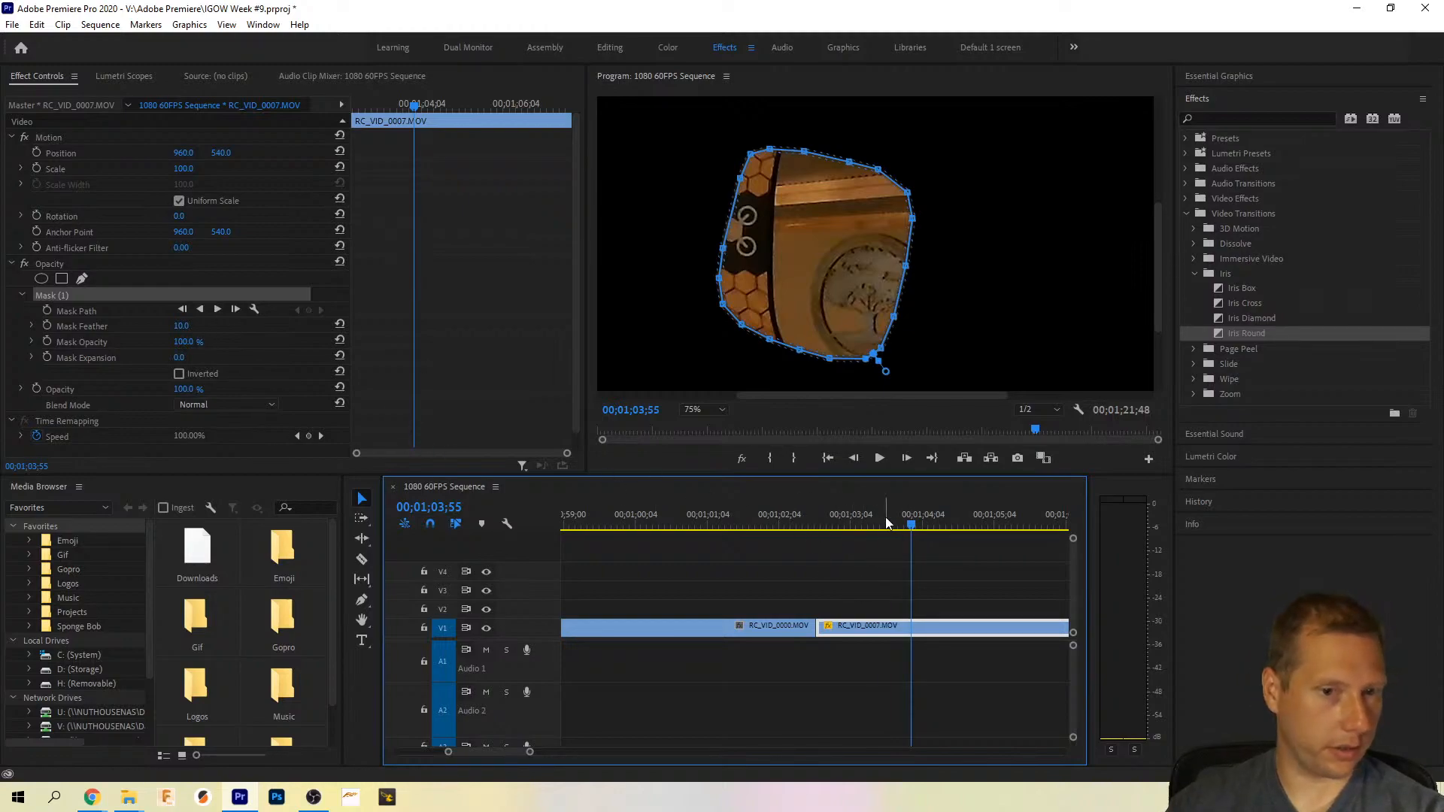
Step: Try inverting the inner-edge gate mask on RC_VID_0007.MOV at 00;01;02;35 and delete the mask
left_click_drag(887, 522, 819, 522)
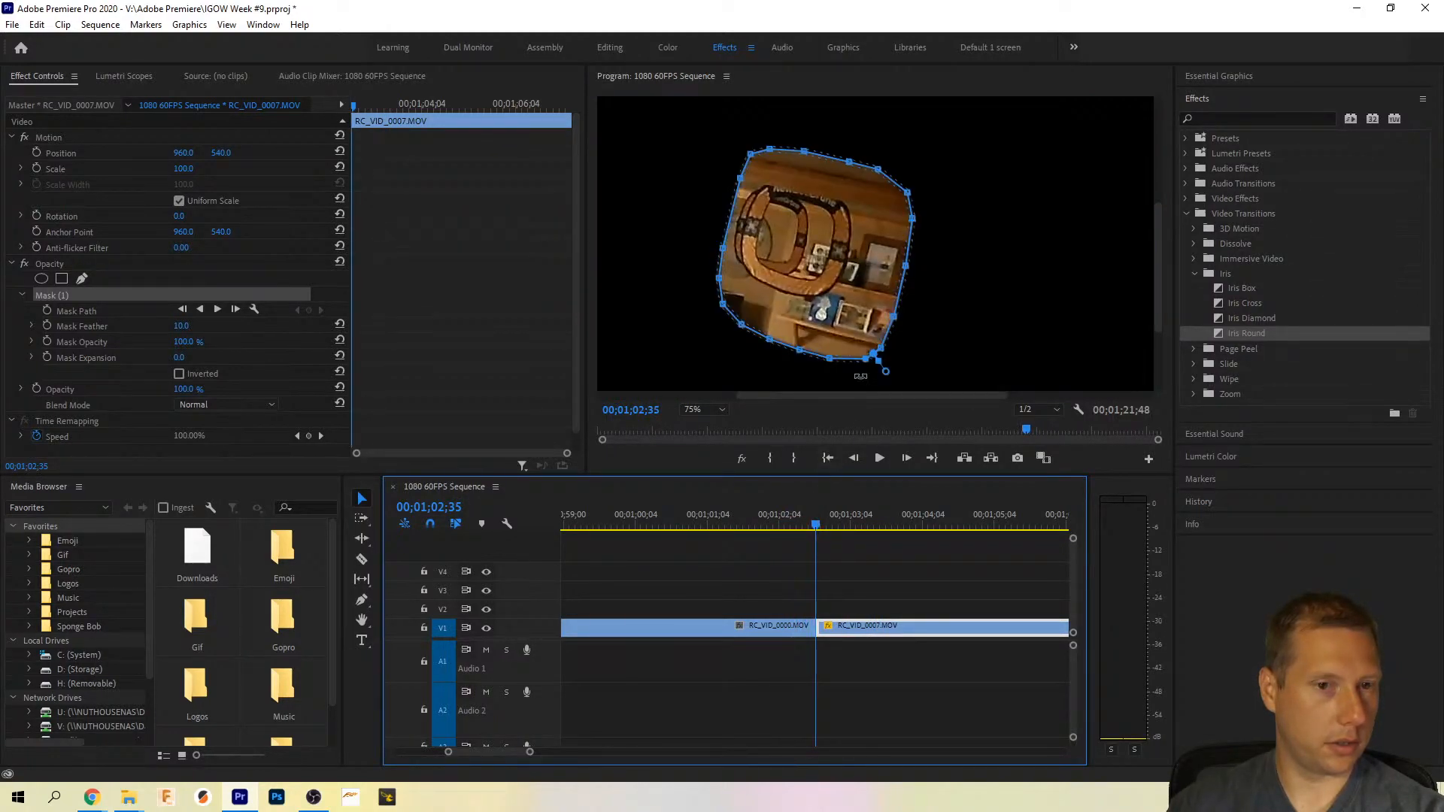
left_click(179, 373)
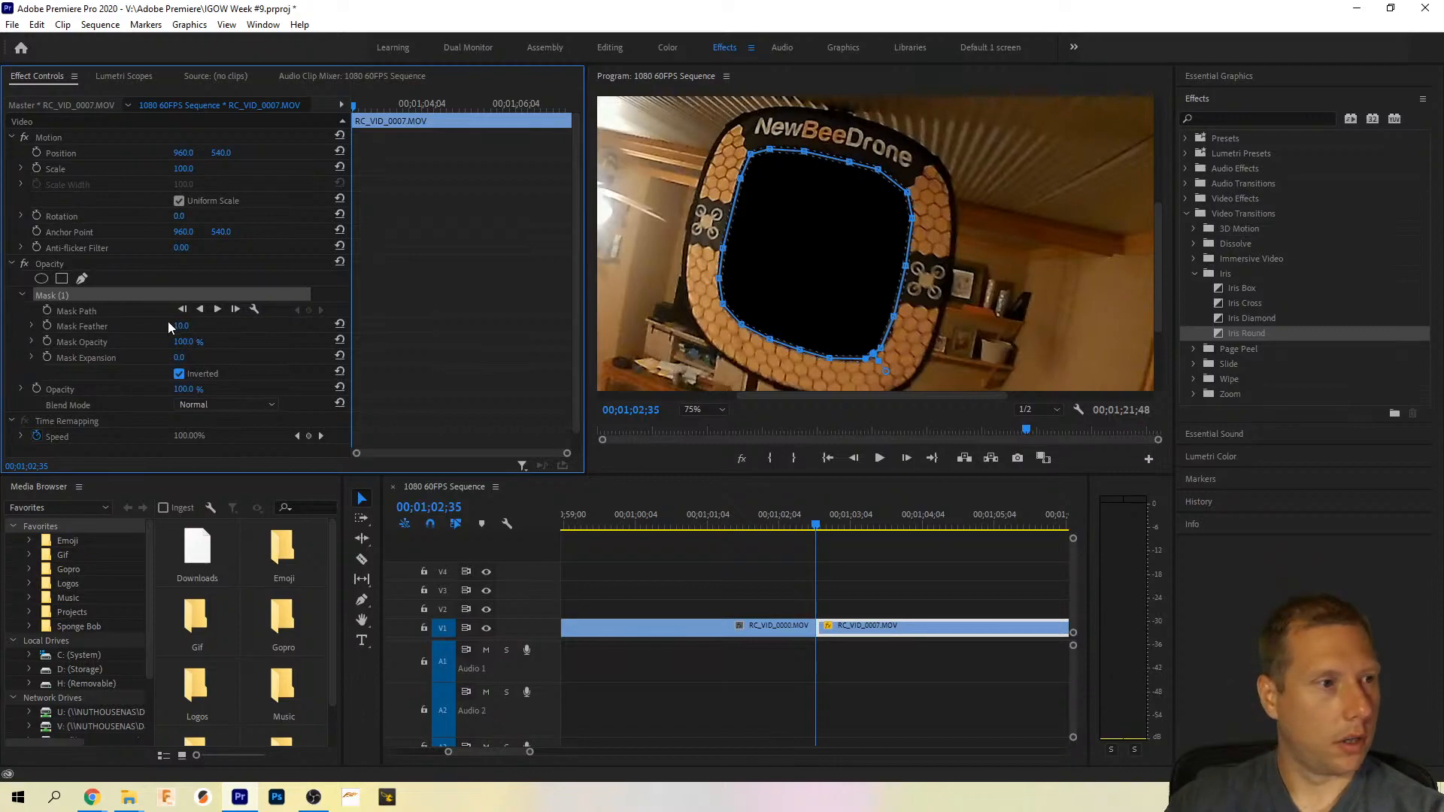
right_click(55, 296)
left_click(135, 406)
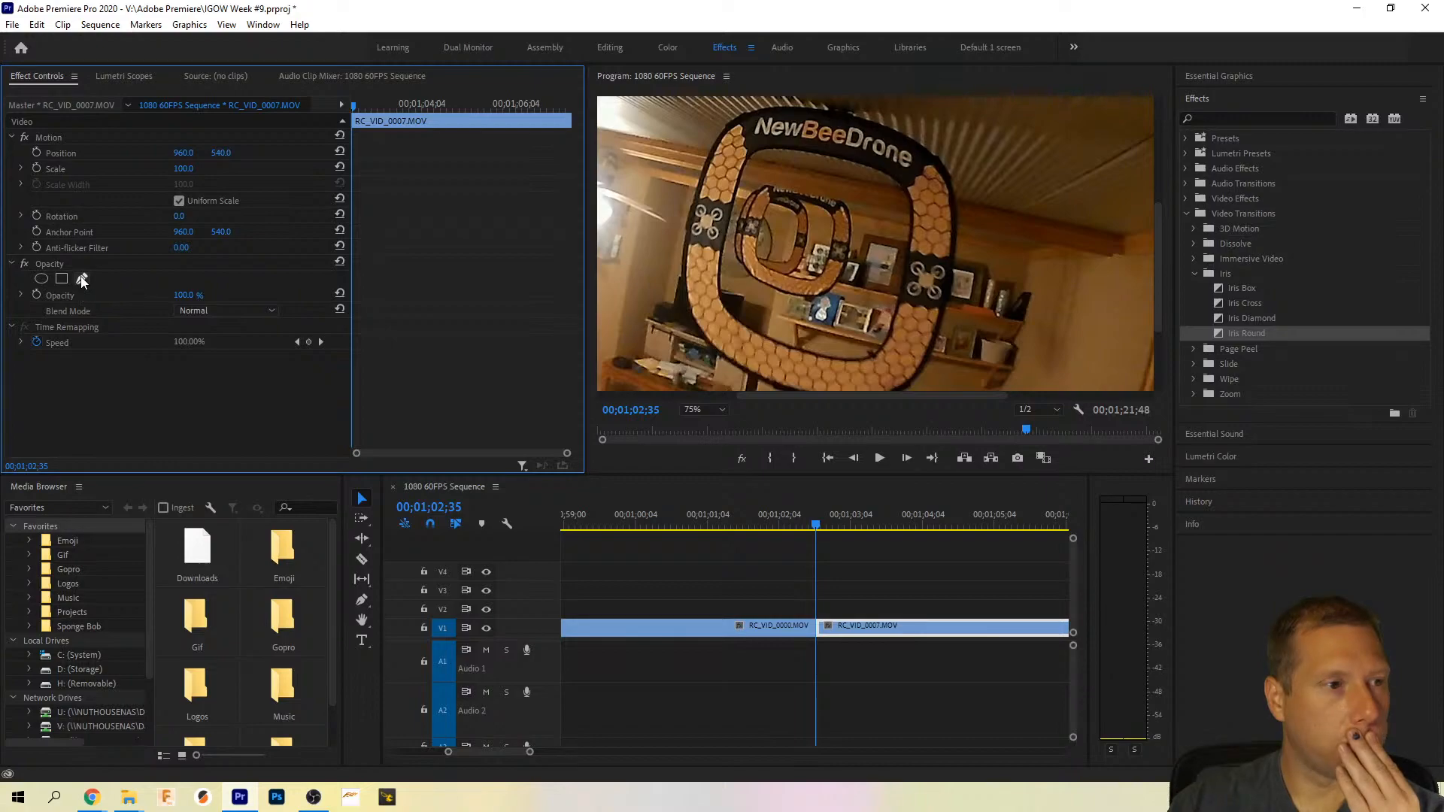
Step: Draw a closed freeform opacity mask on RC_VID_0007.MOV along the outer edge of the nearest NewBeeDrone gate at 00;01;02;35
left_click(82, 280)
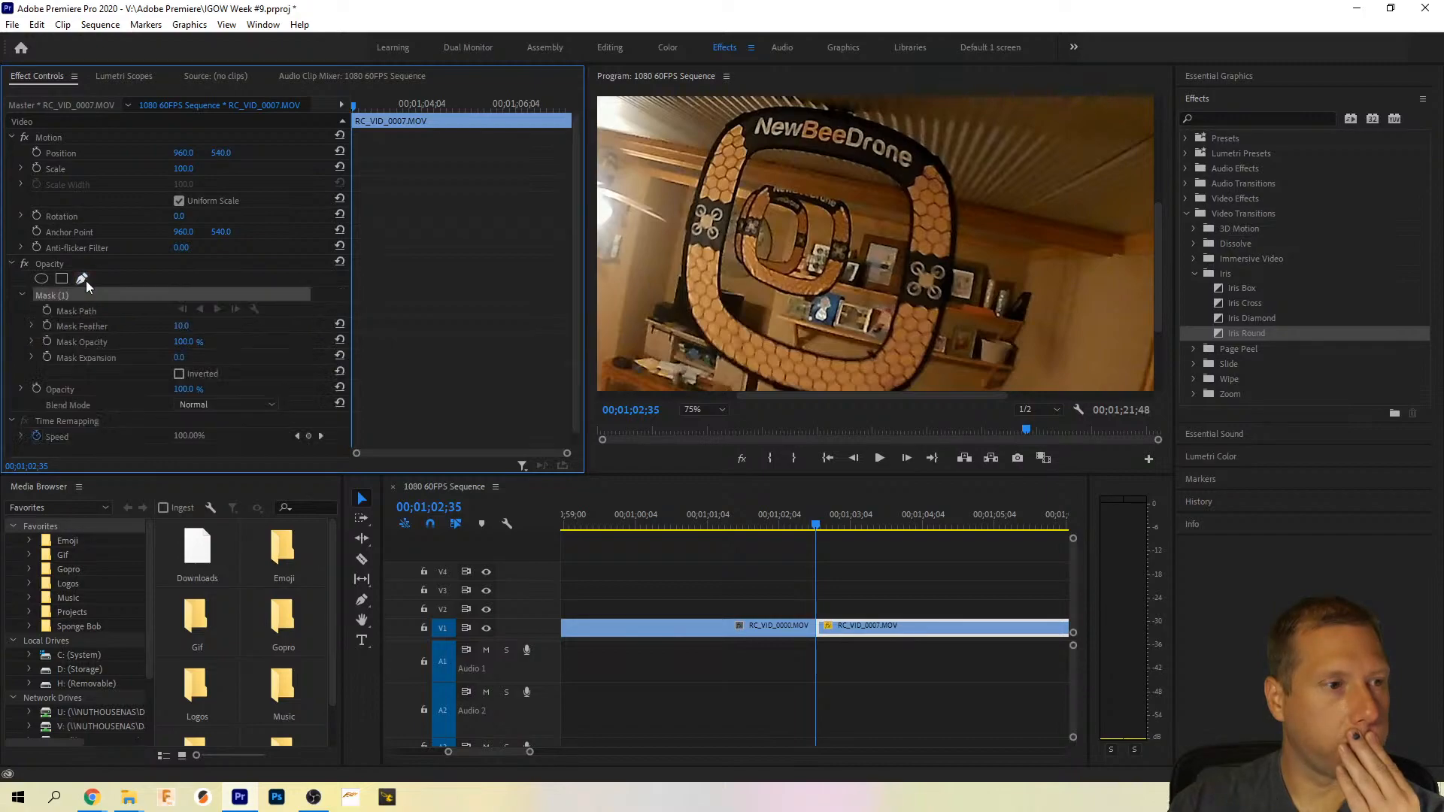
left_click(759, 112)
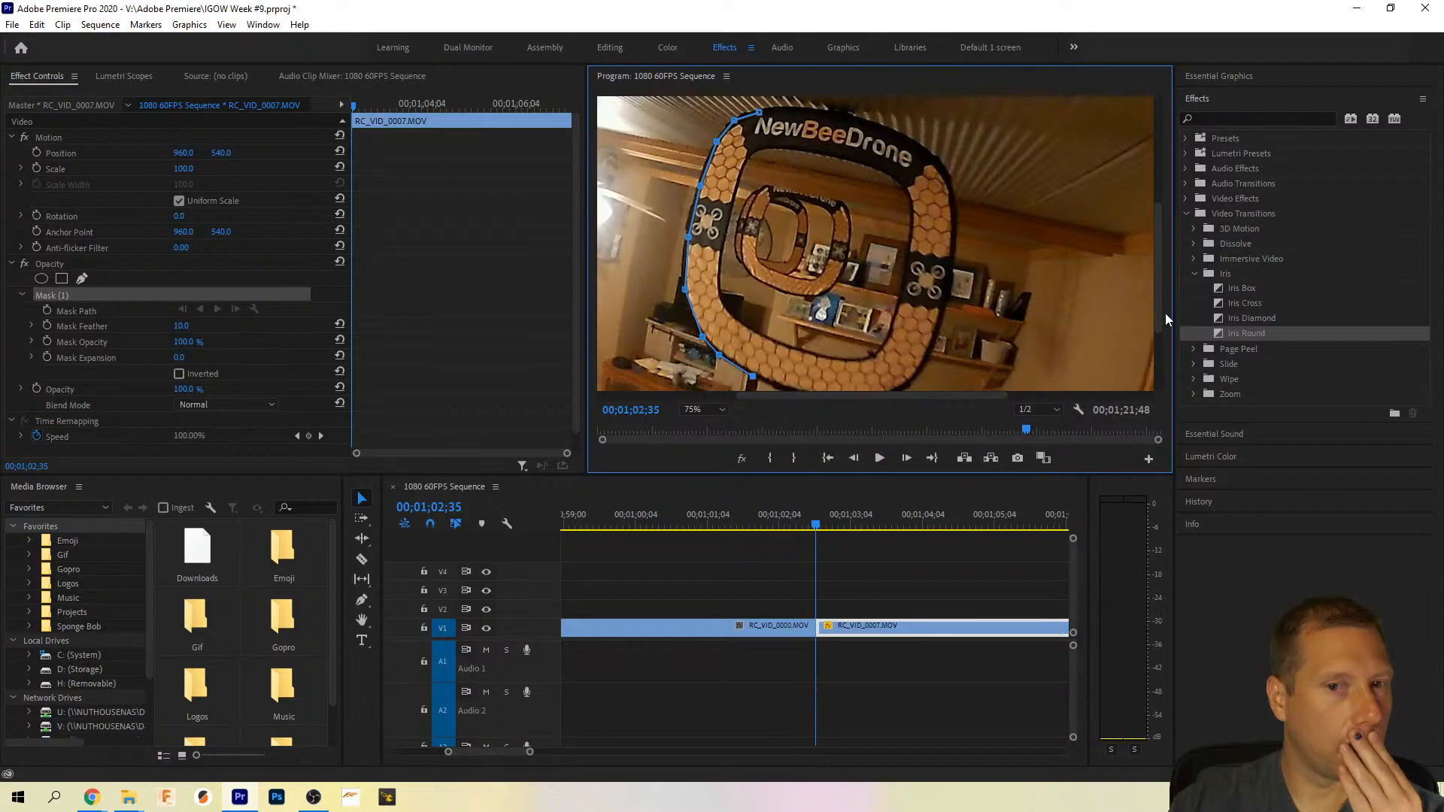
left_click_drag(1159, 321, 1156, 332)
left_click(788, 368)
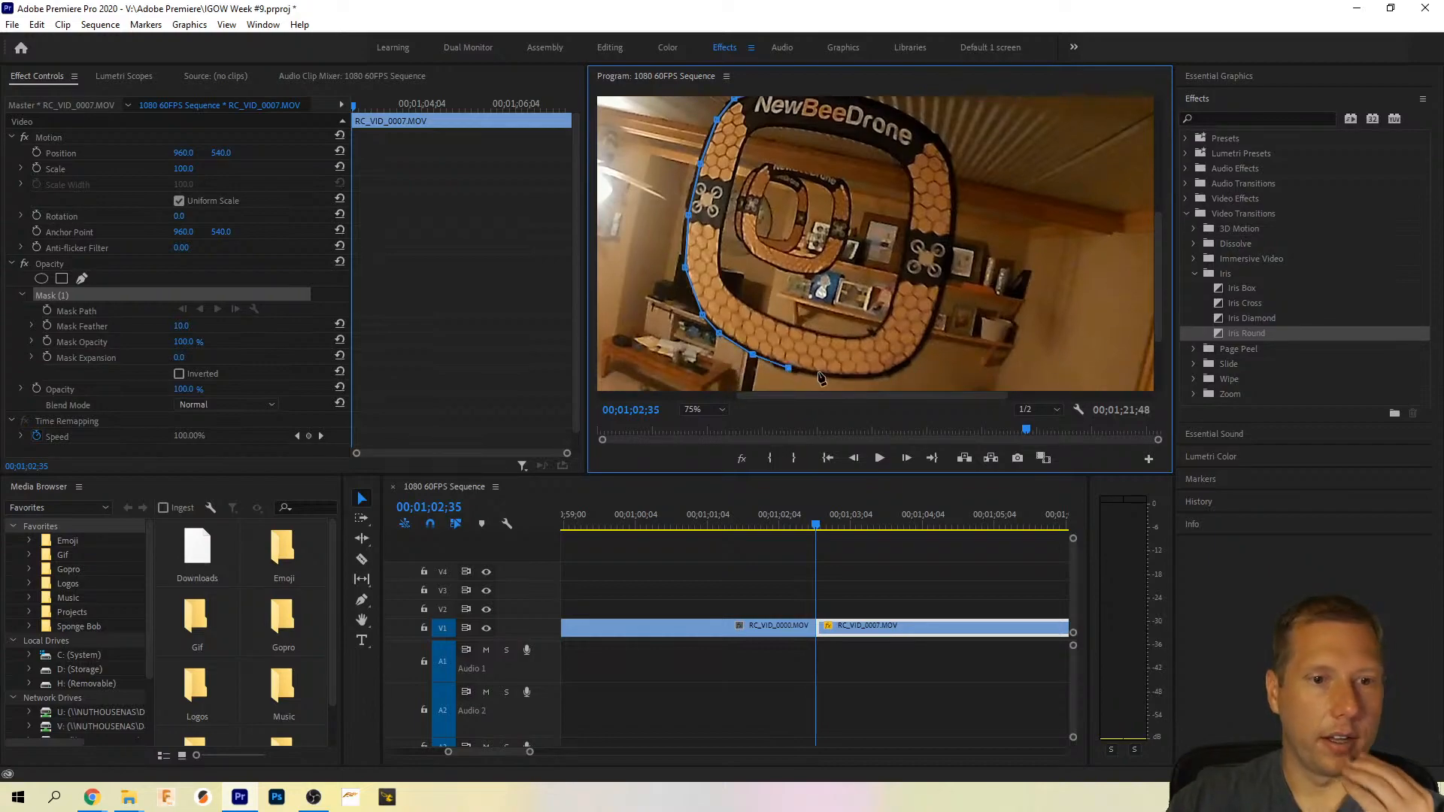
left_click(822, 374)
left_click(860, 376)
left_click(893, 370)
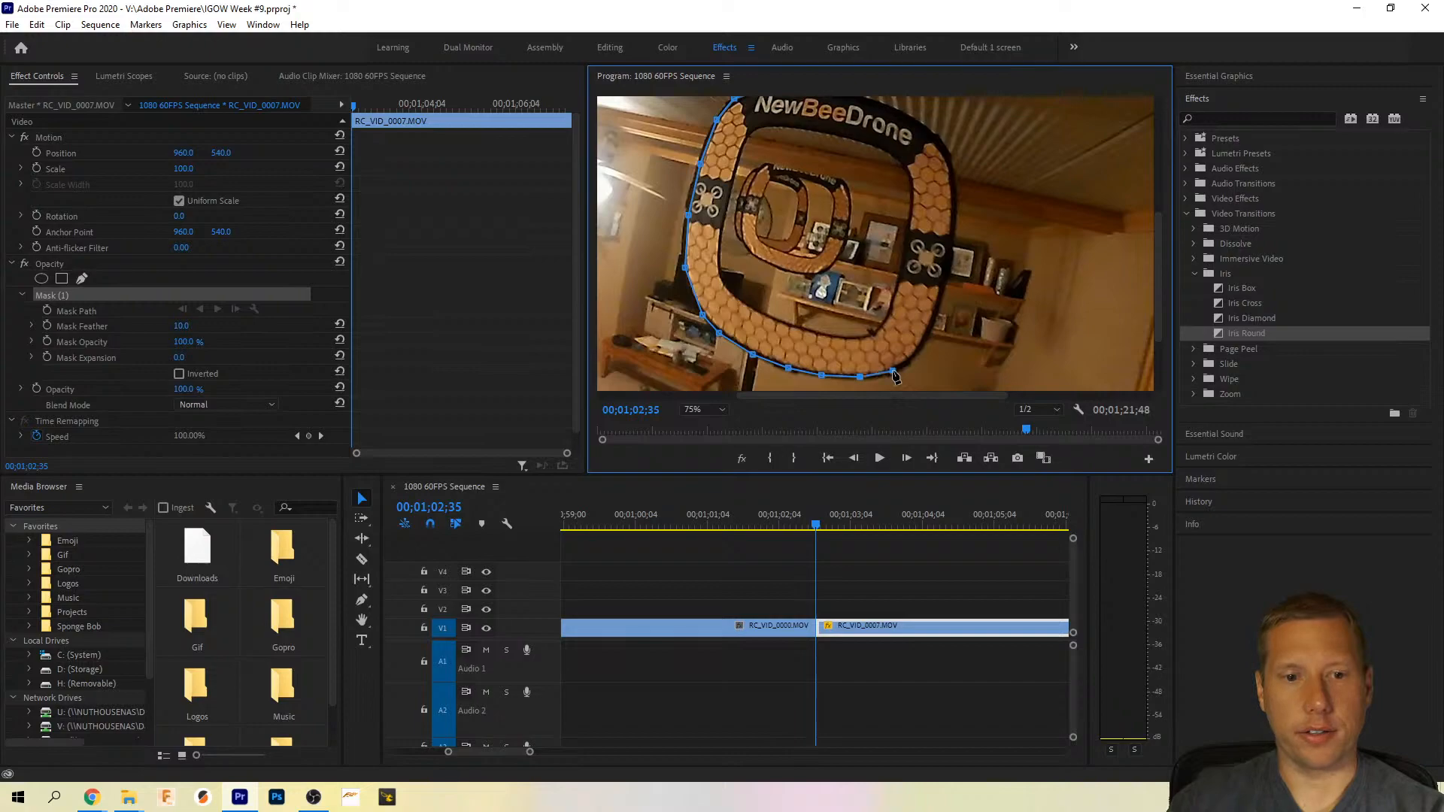
left_click(915, 354)
left_click(934, 315)
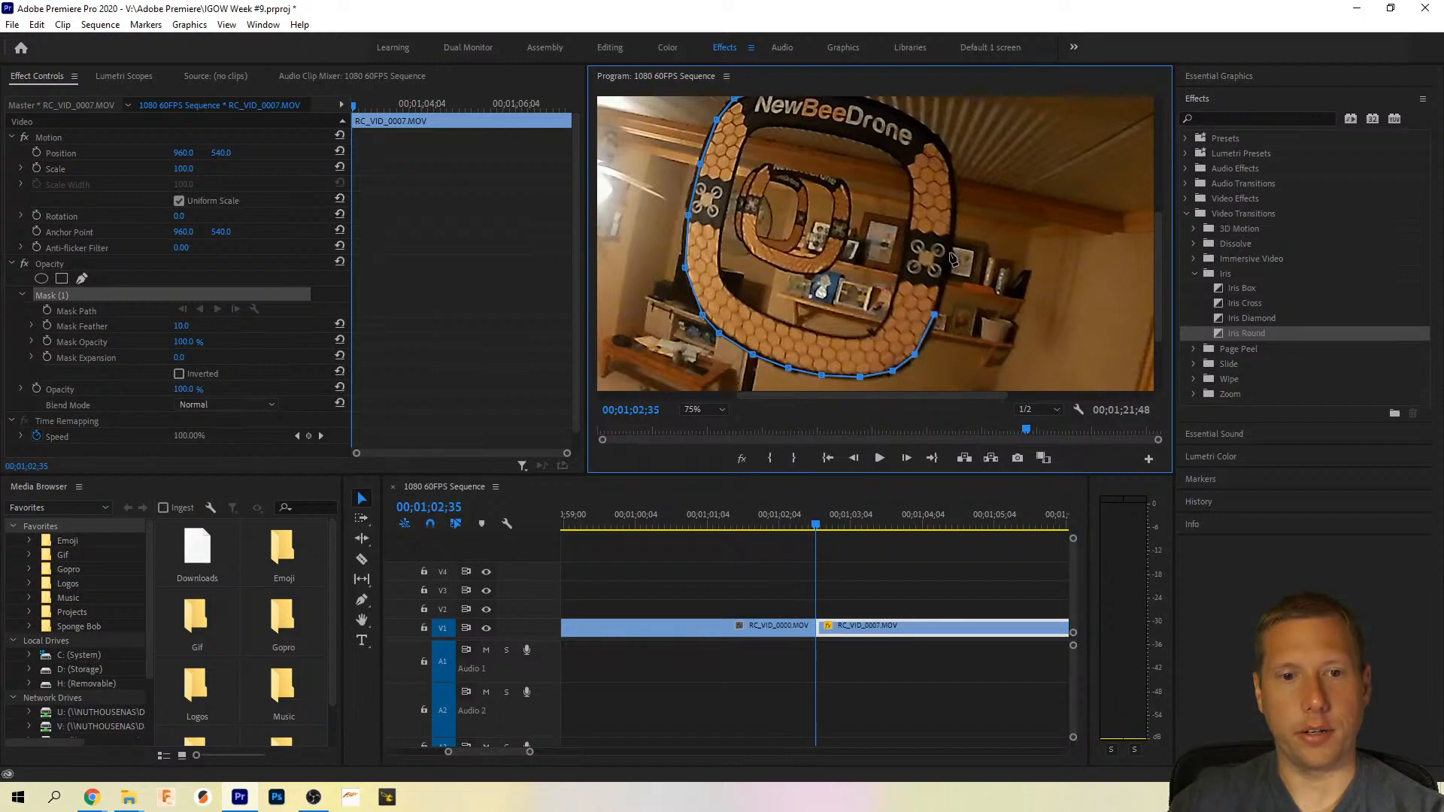
left_click(951, 252)
left_click(953, 203)
left_click(950, 160)
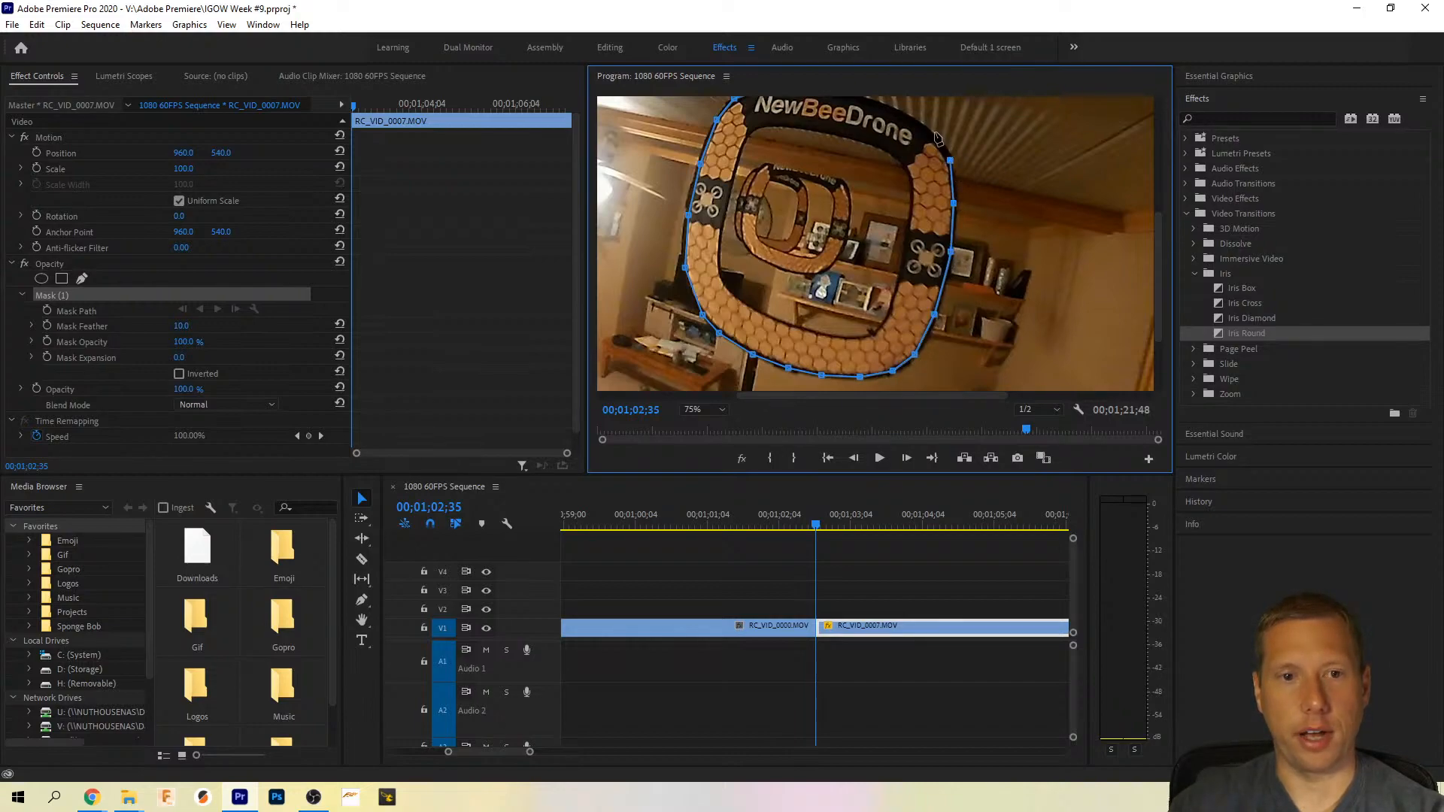
left_click(924, 127)
scroll(1157, 273, "up", 3)
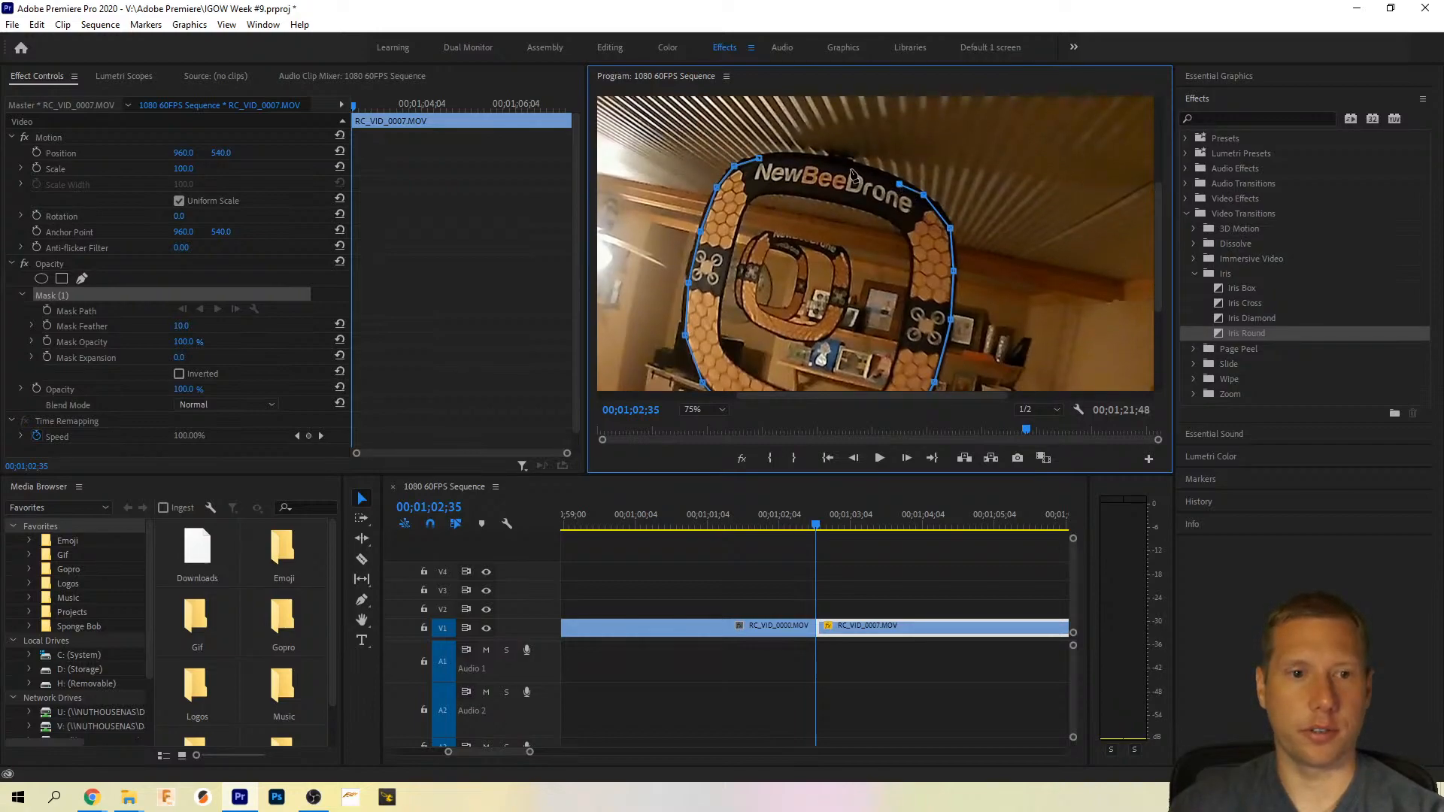
left_click(850, 164)
left_click_drag(781, 157, 783, 162)
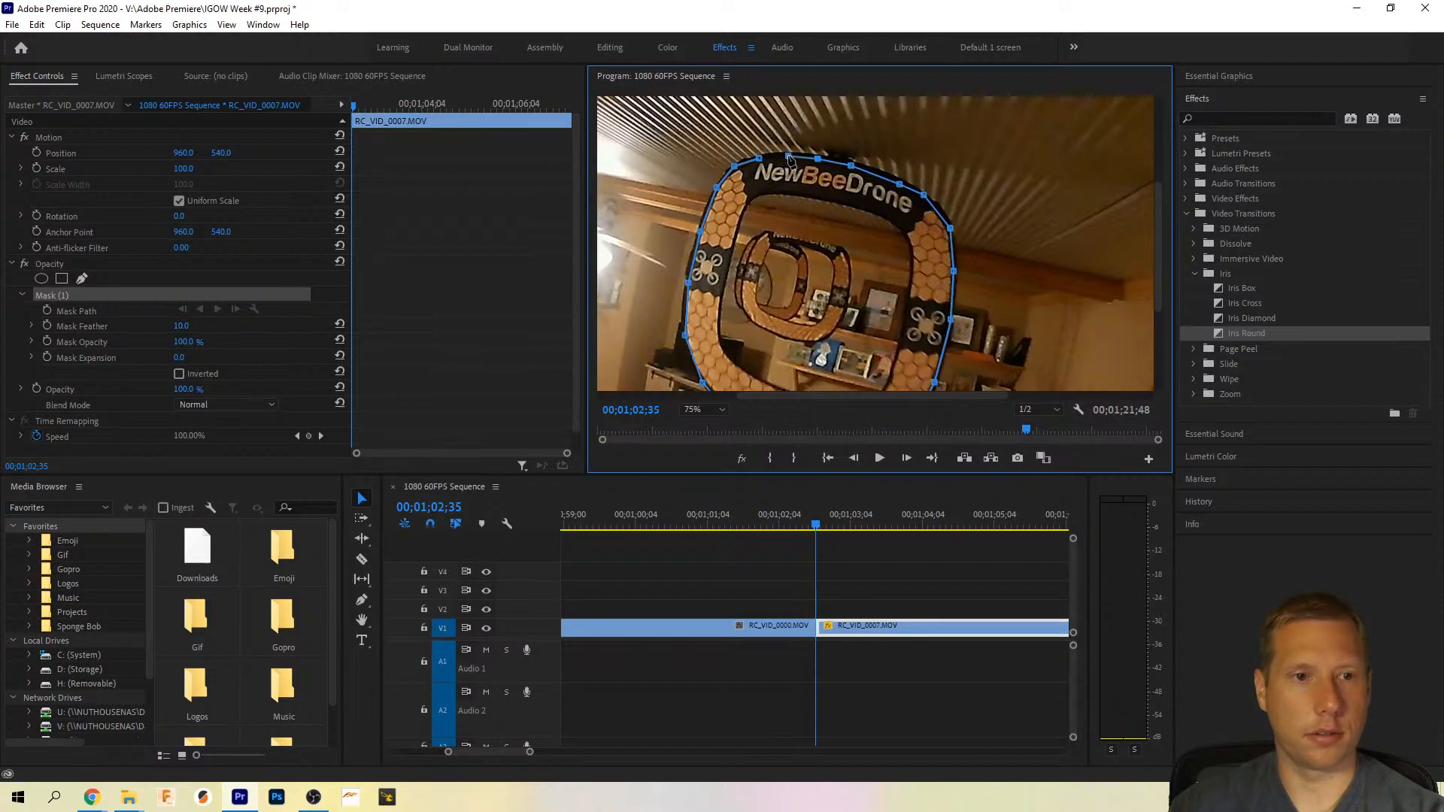
left_click(760, 159)
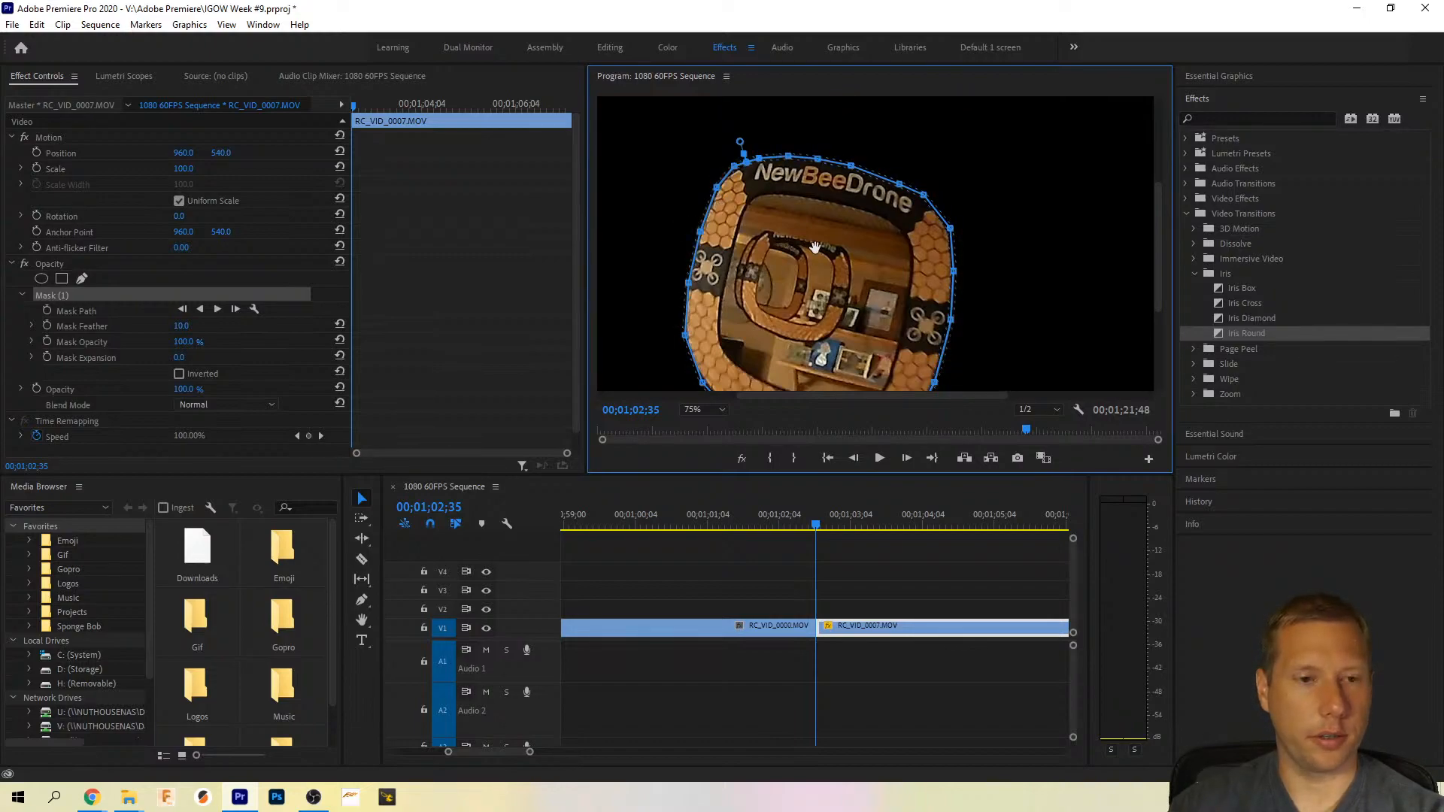
left_click_drag(1153, 236, 1153, 265)
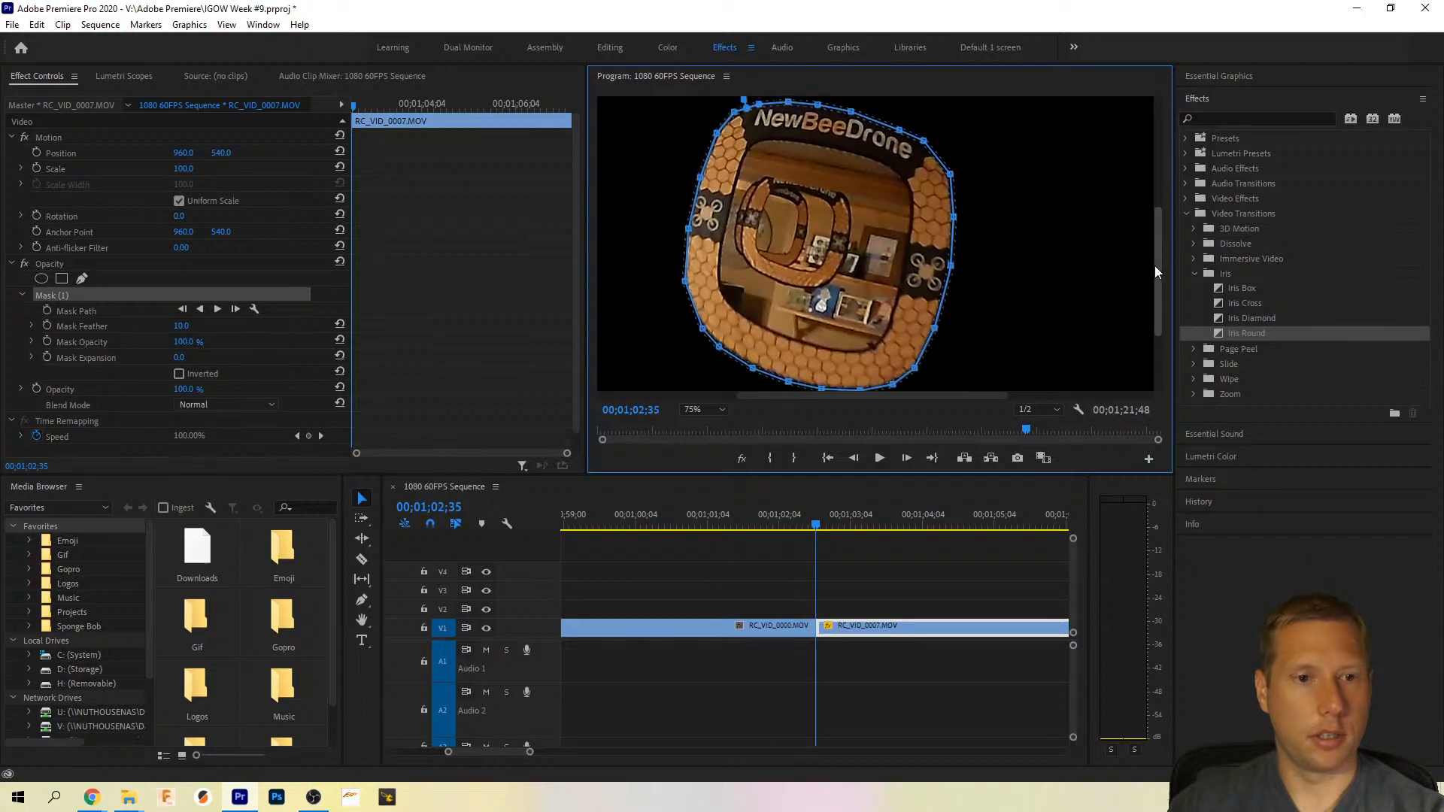
Step: Track the outer-edge gate mask forward one frame at a time from the cut to 00;01;02;48
left_click(235, 309)
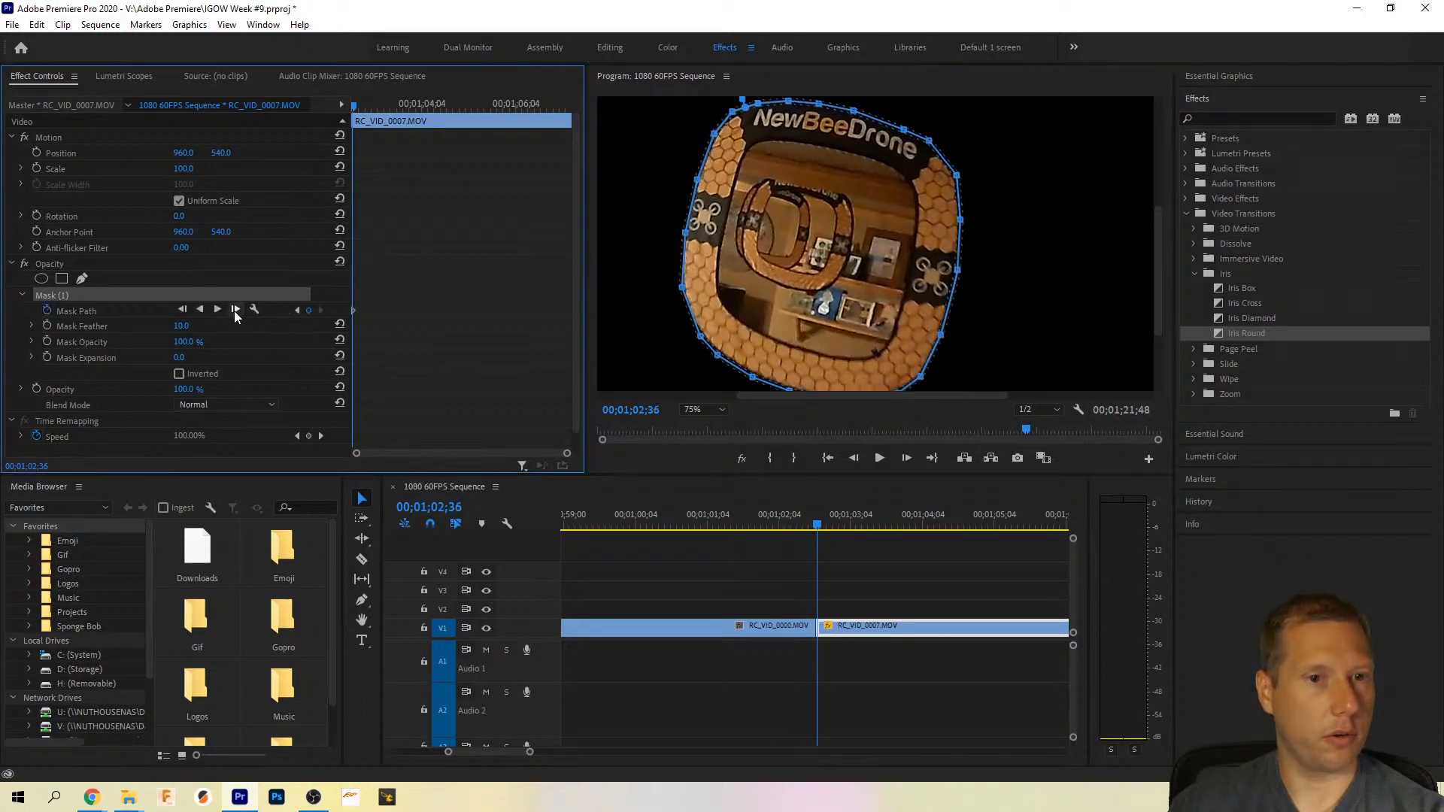
left_click(233, 311)
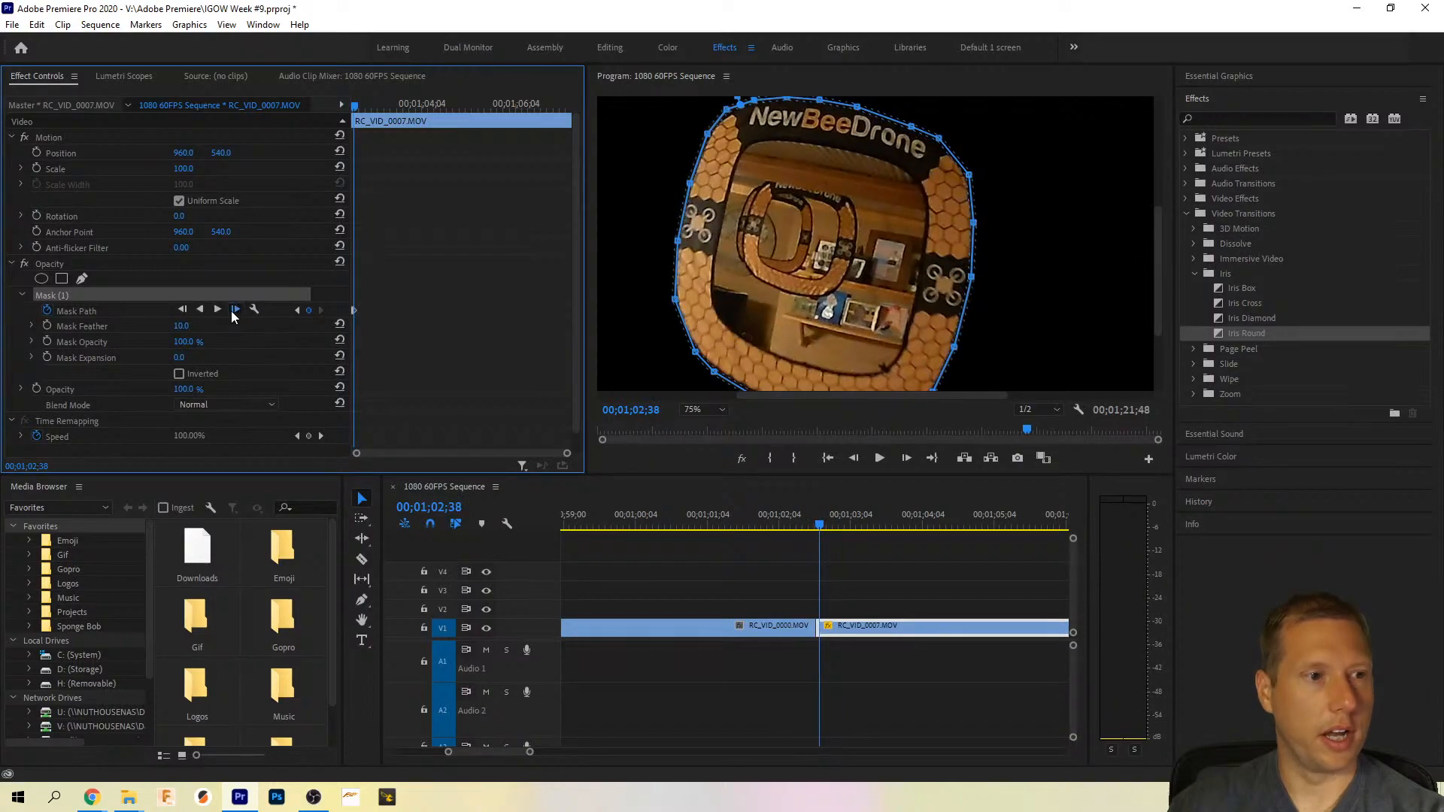
left_click(232, 310)
left_click(233, 311)
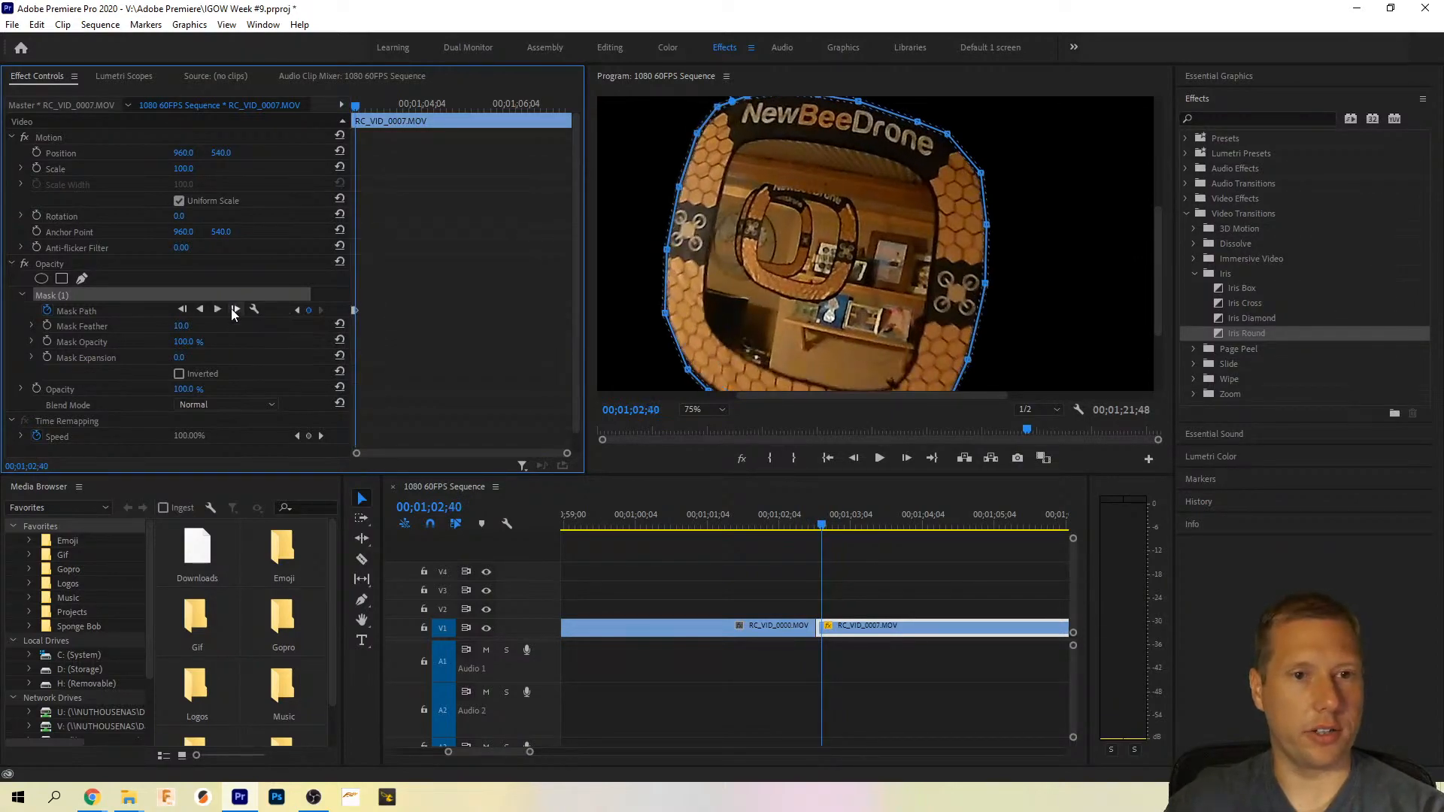
left_click(232, 308)
left_click(232, 308)
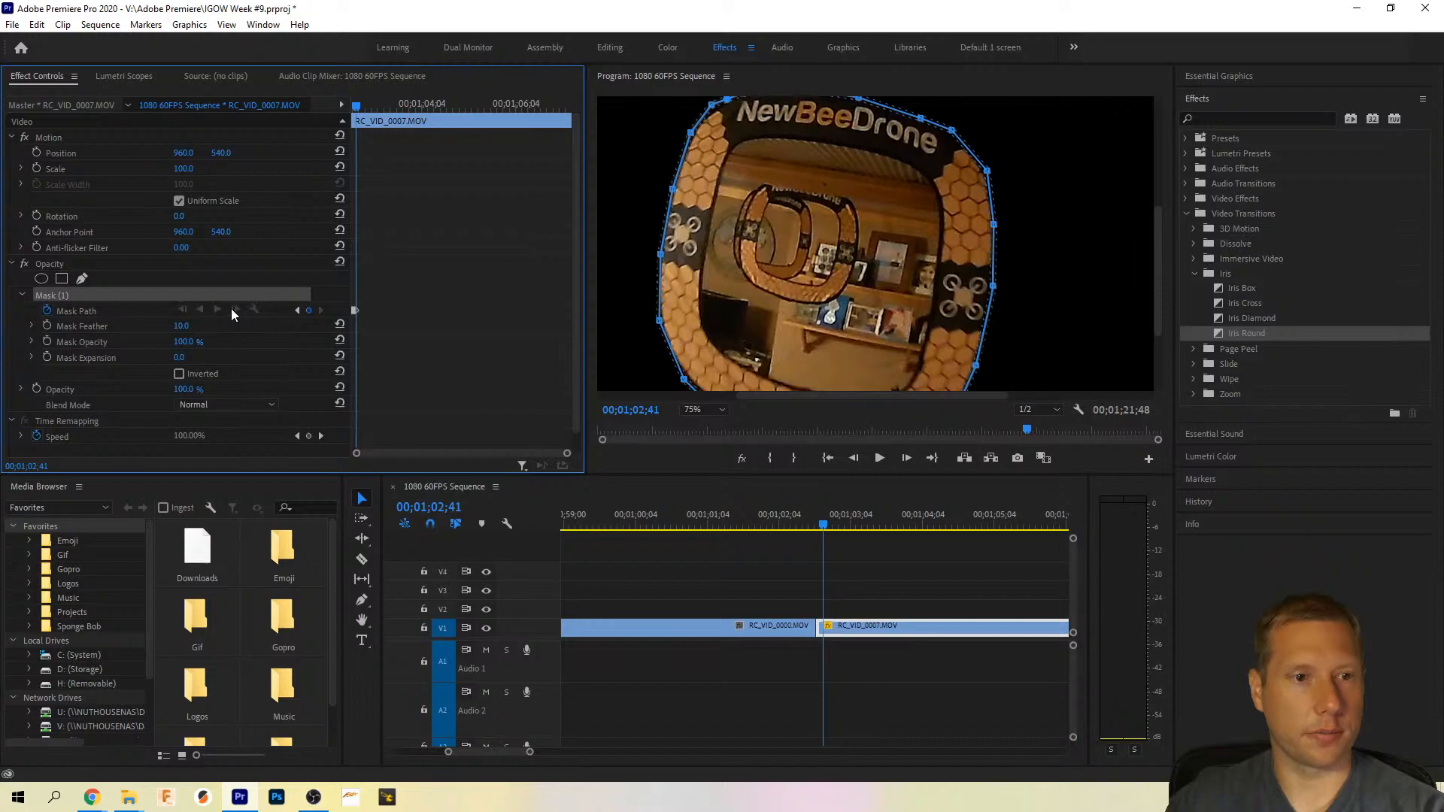
left_click(231, 308)
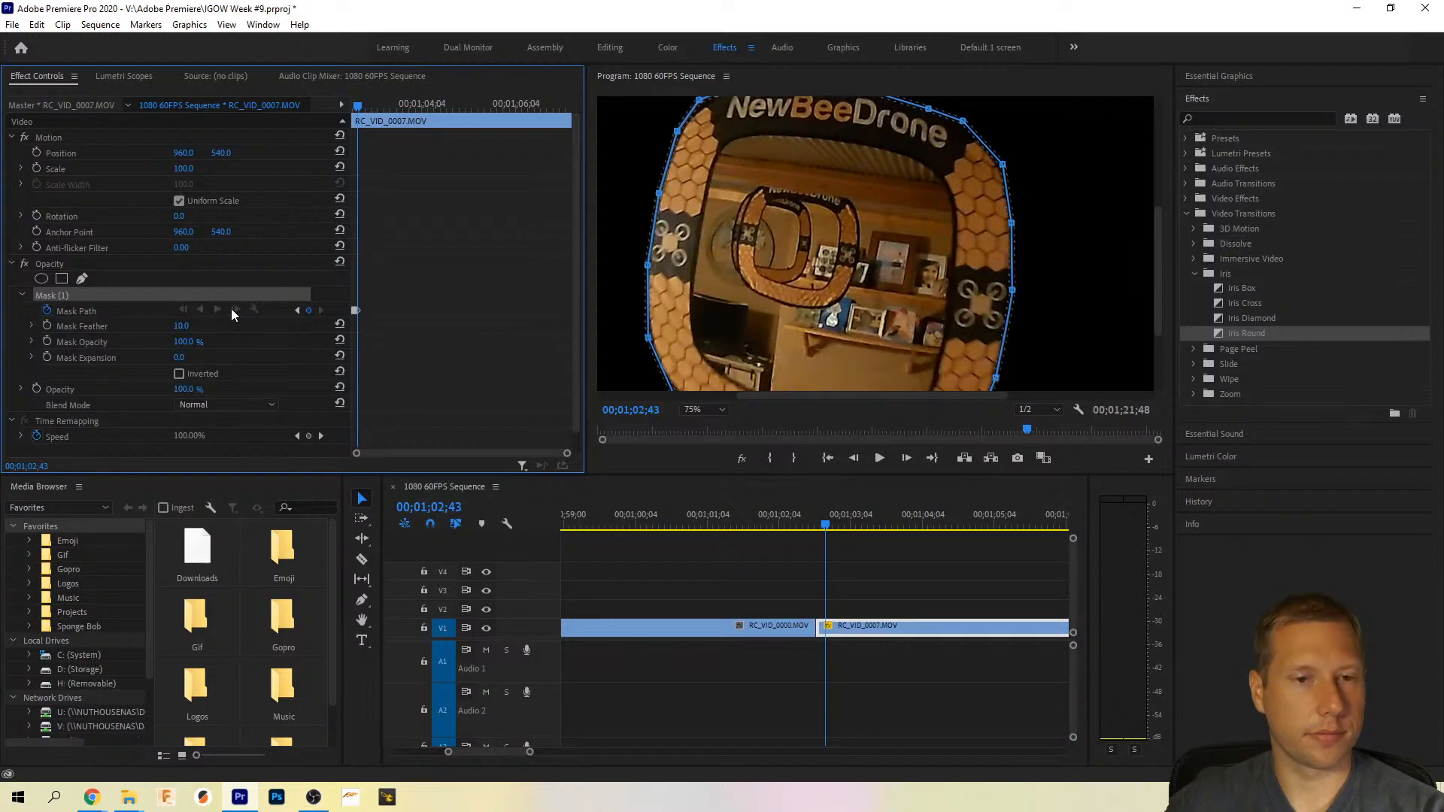
left_click(231, 309)
left_click(232, 308)
left_click(232, 309)
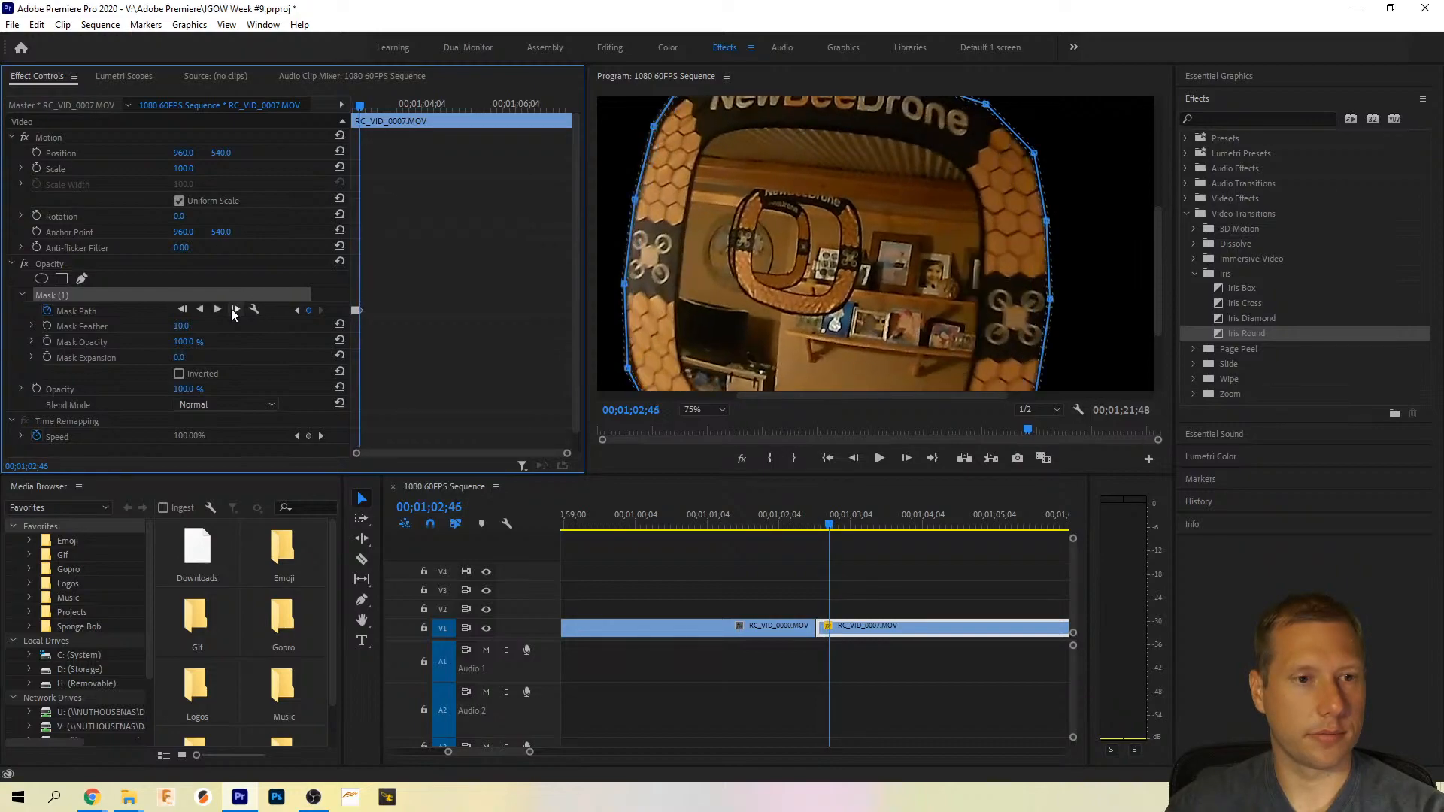
left_click(231, 308)
left_click(231, 308)
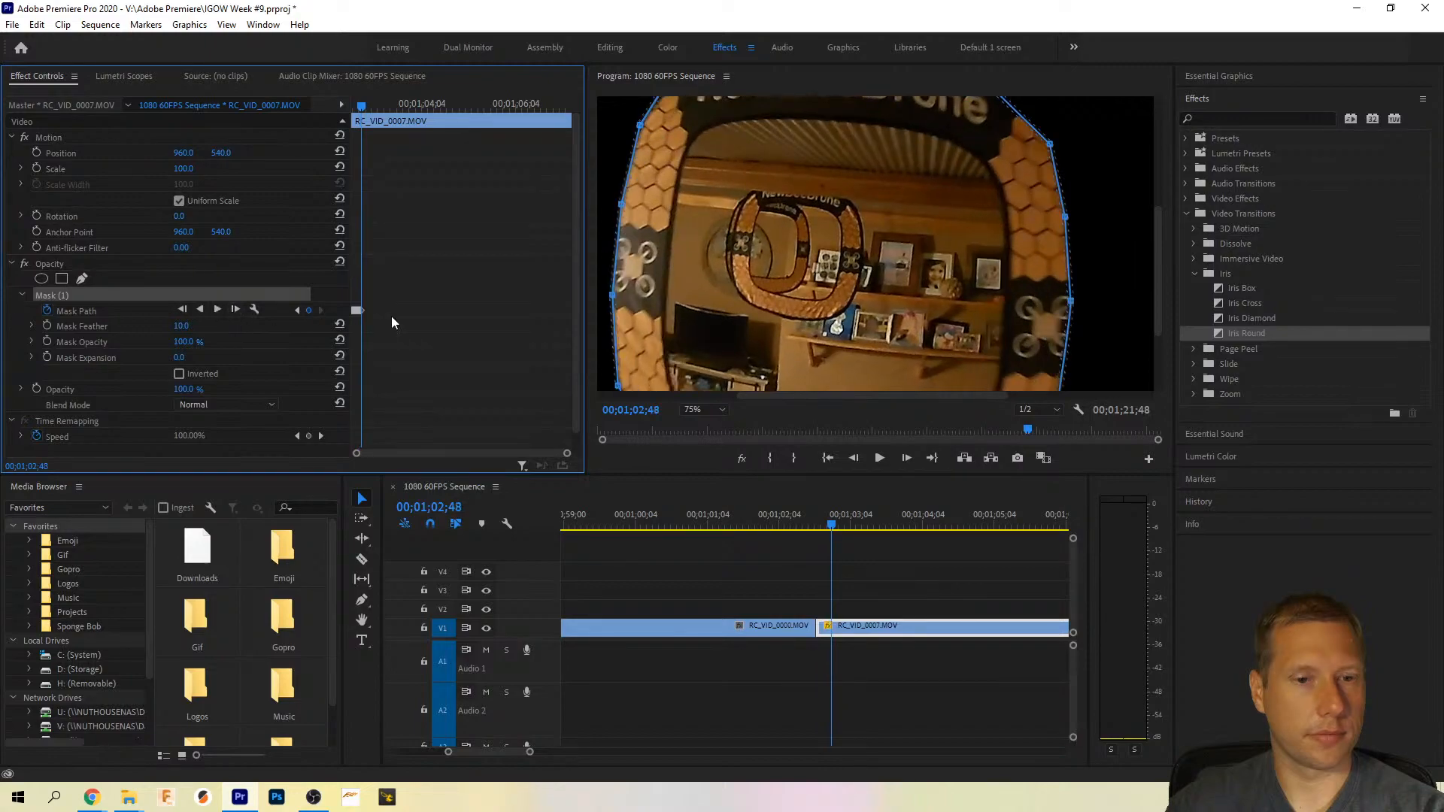
Step: Fit the program view, continue tracking the gate mask frame by frame to 00;01;02;52, and delete the mask
left_click(720, 410)
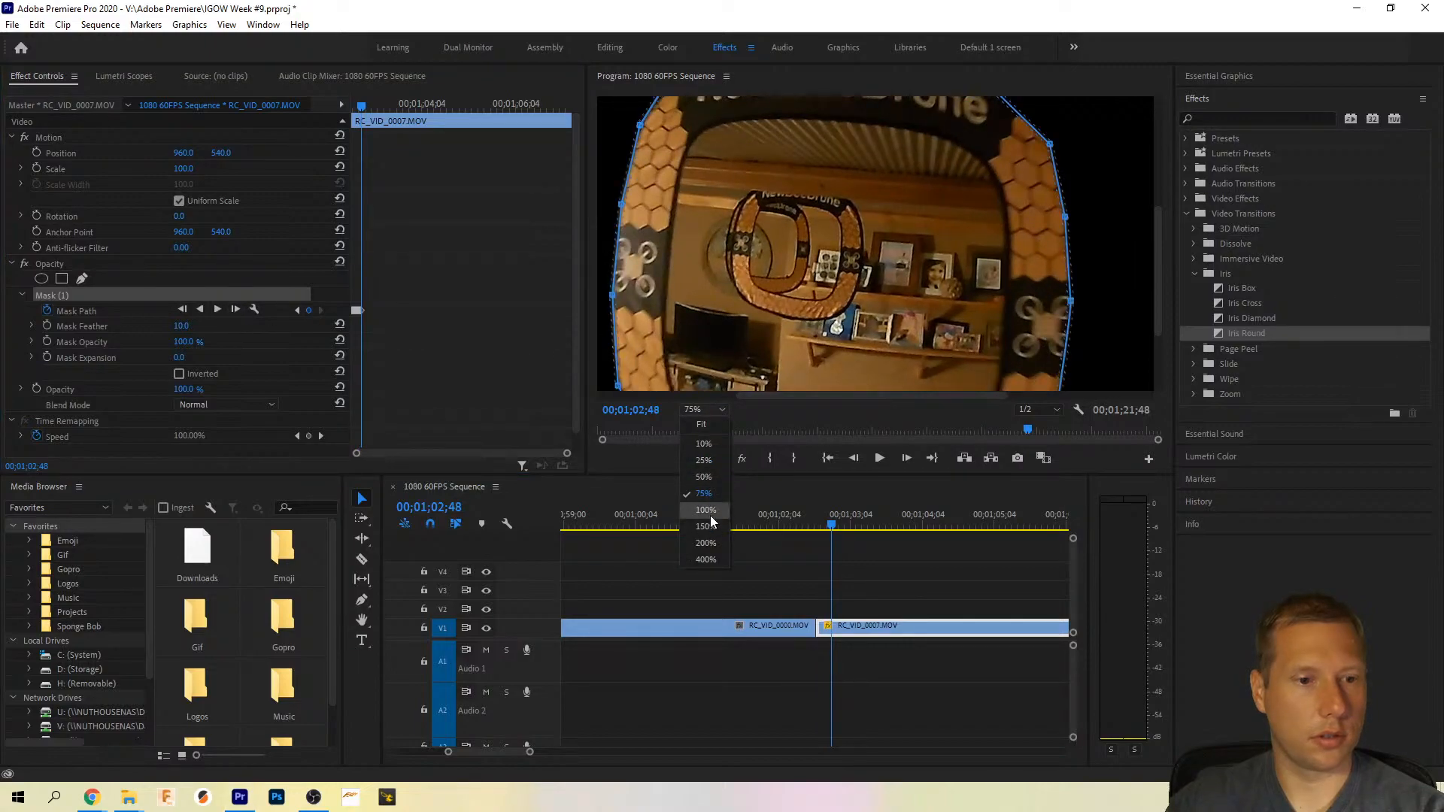
left_click(710, 511)
left_click(715, 409)
left_click(716, 425)
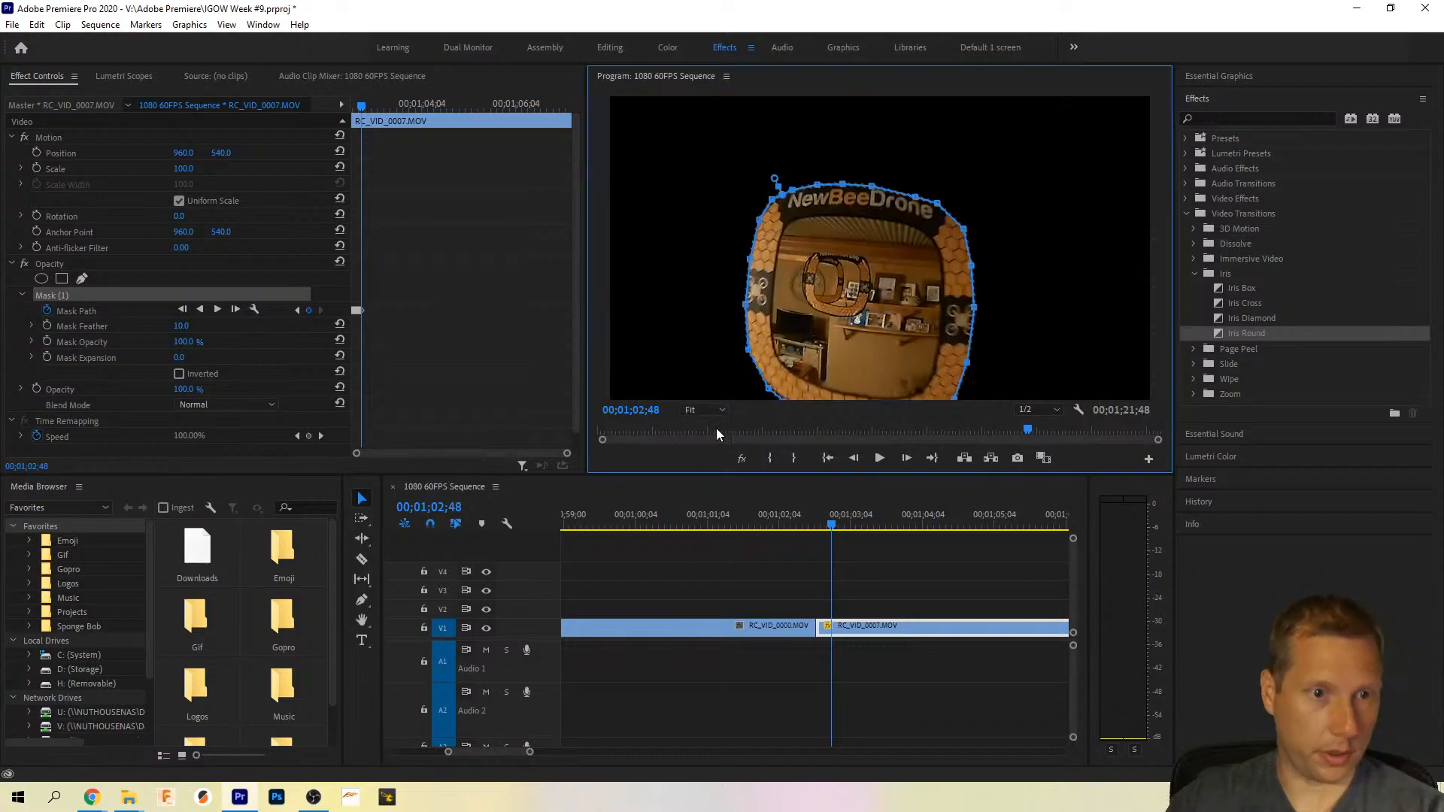
left_click(235, 309)
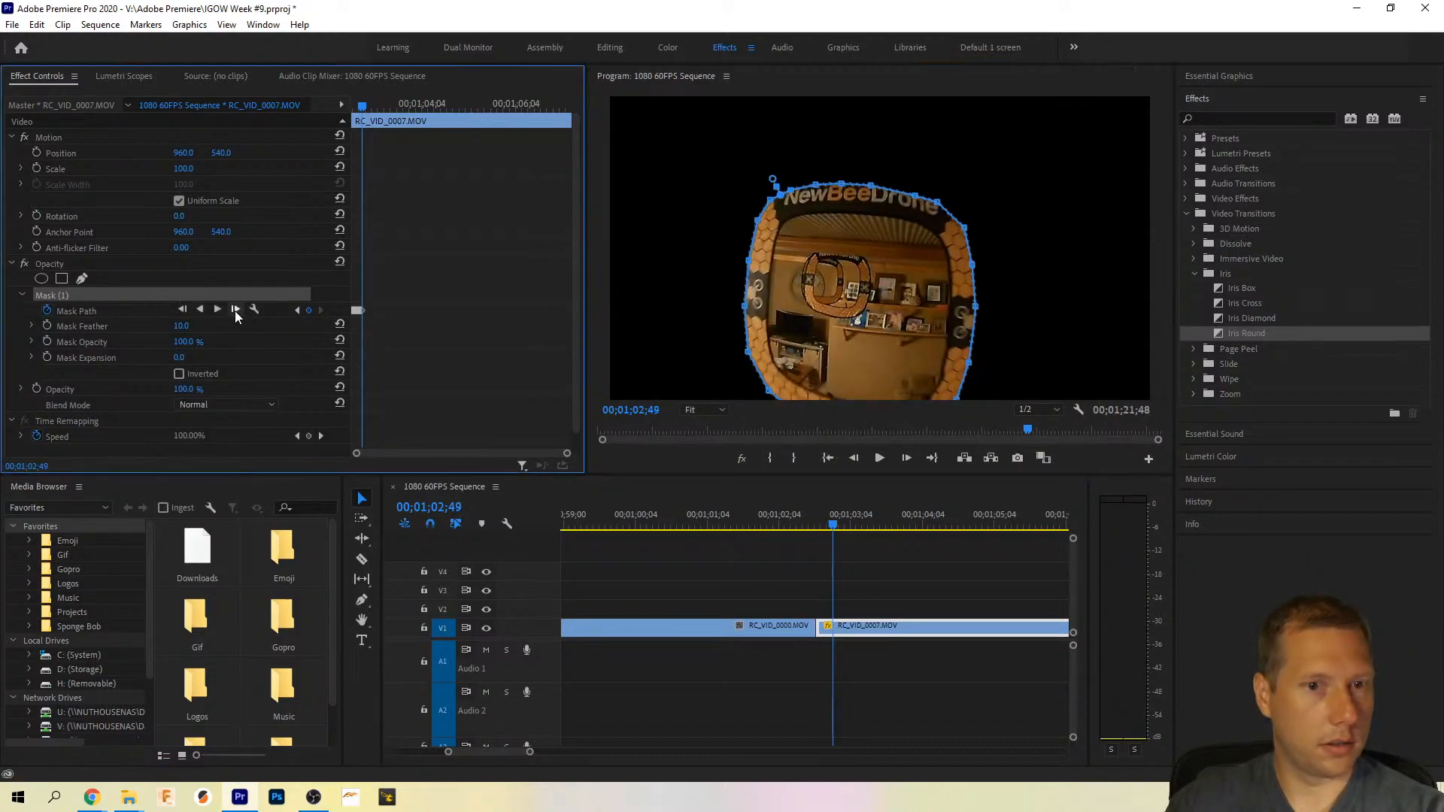
left_click(234, 310)
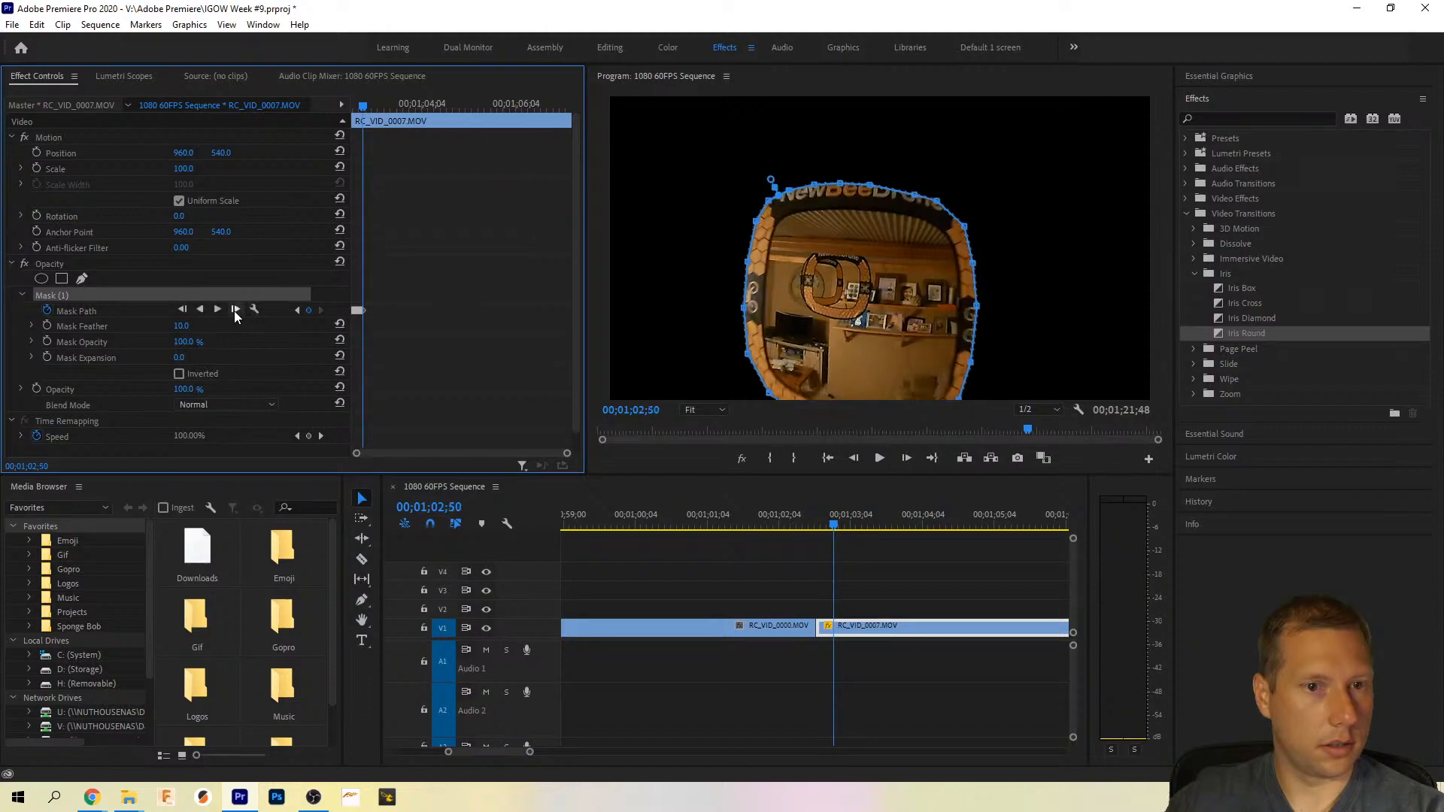
left_click(234, 310)
left_click(234, 310)
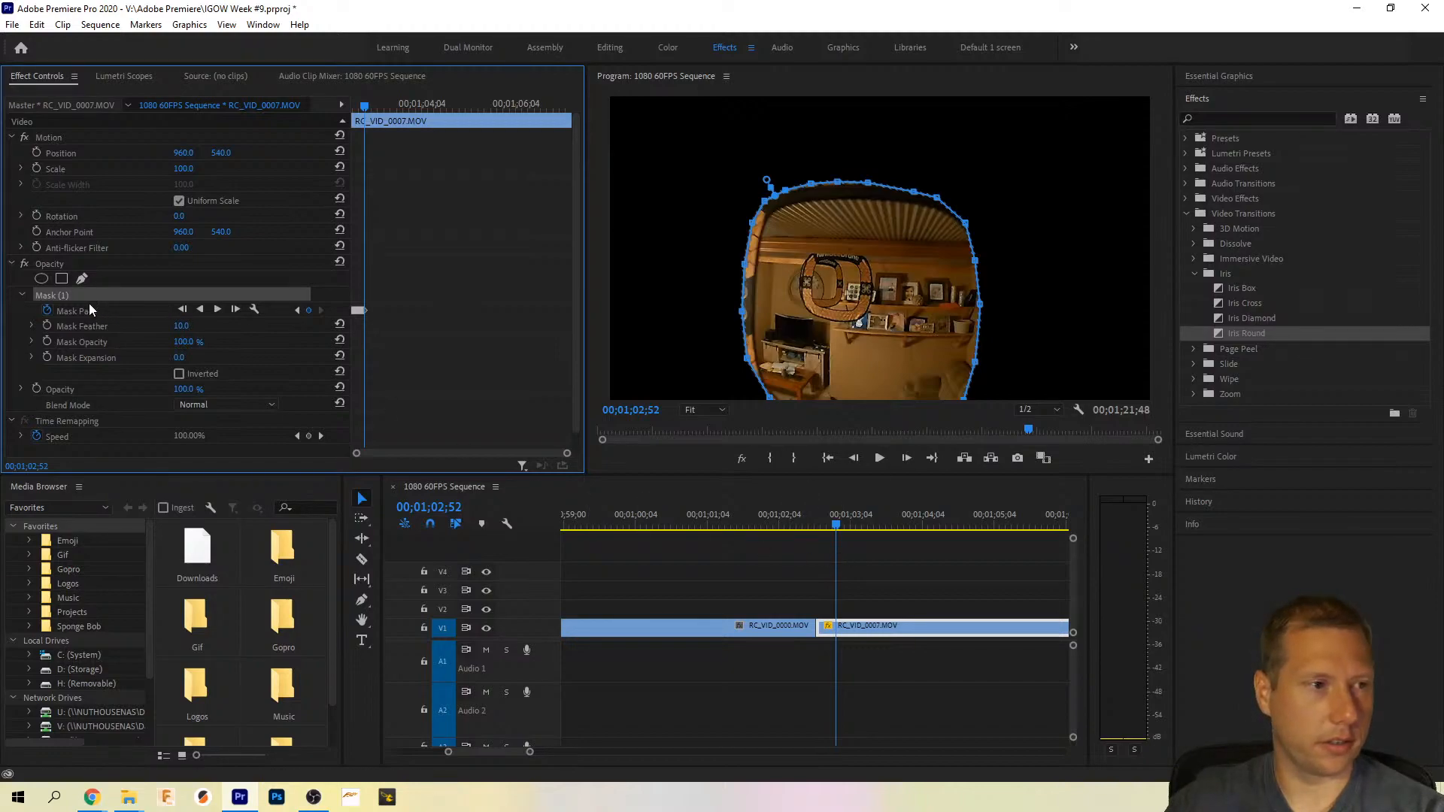
right_click(33, 296)
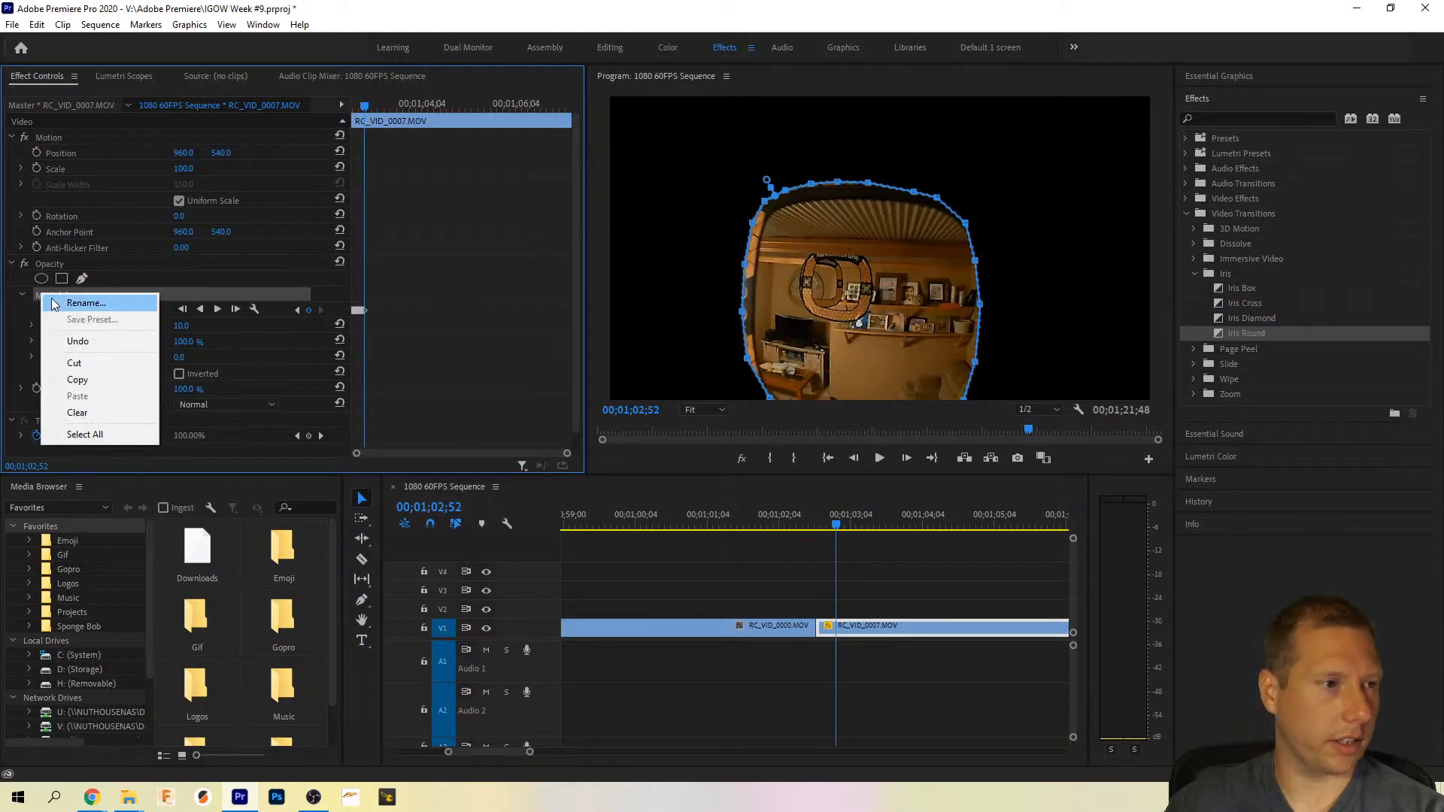
left_click(111, 412)
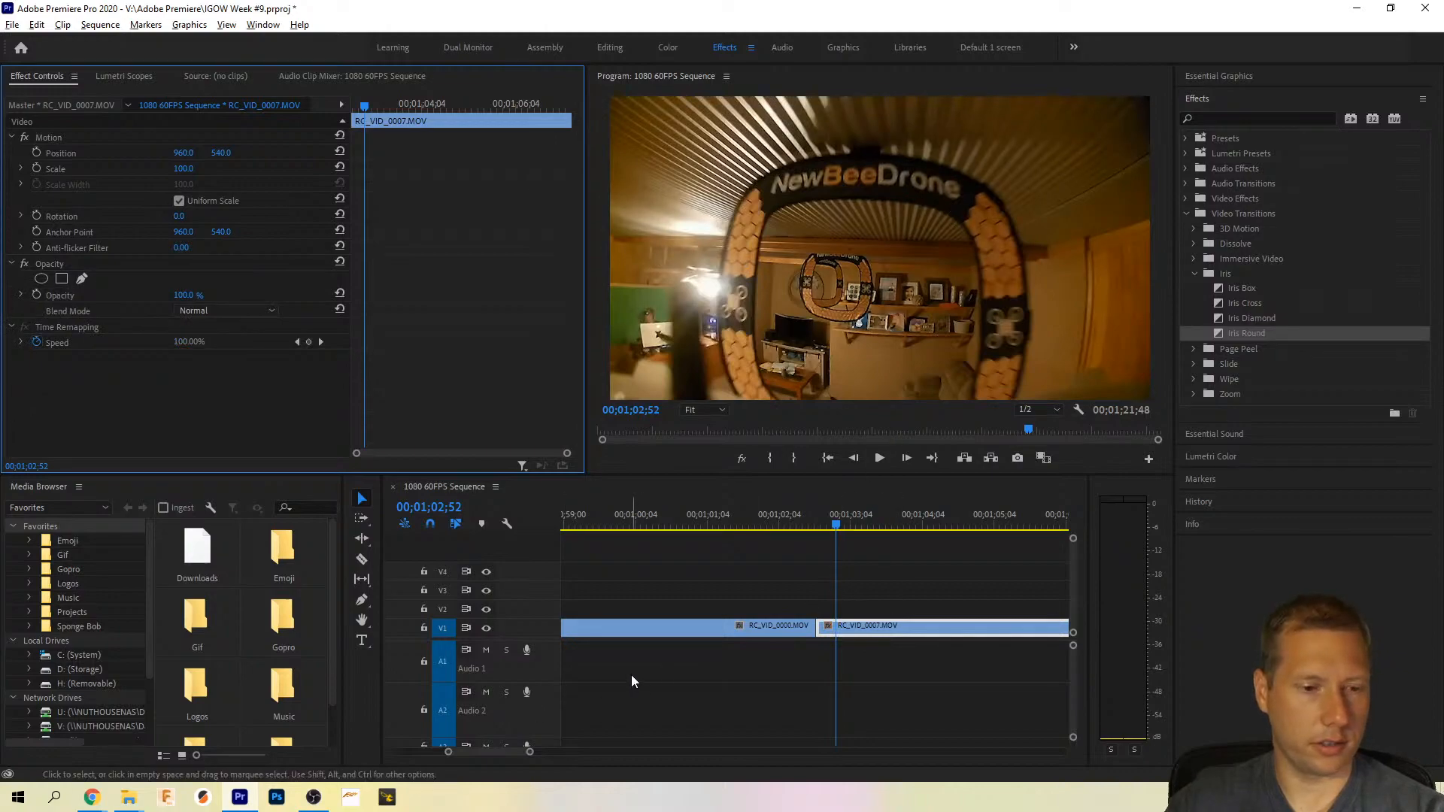
Step: Shift RC_VID_0000.MOV later on V1 to open a gap and move RC_VID_0007.MOV directly after the CADDX clip on V1
scroll(639, 679, "down", 7)
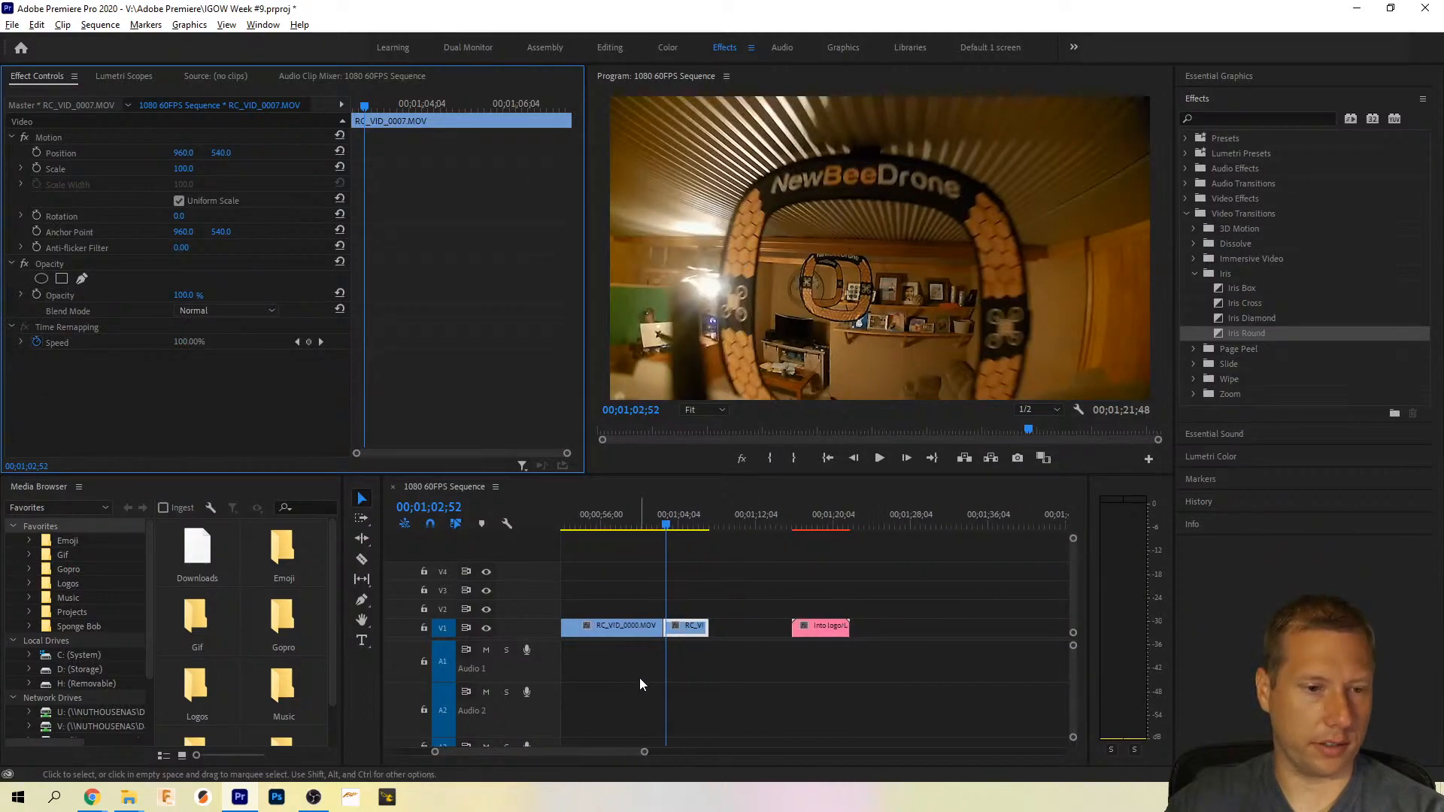
key("alt")
scroll(628, 666, "up", 1)
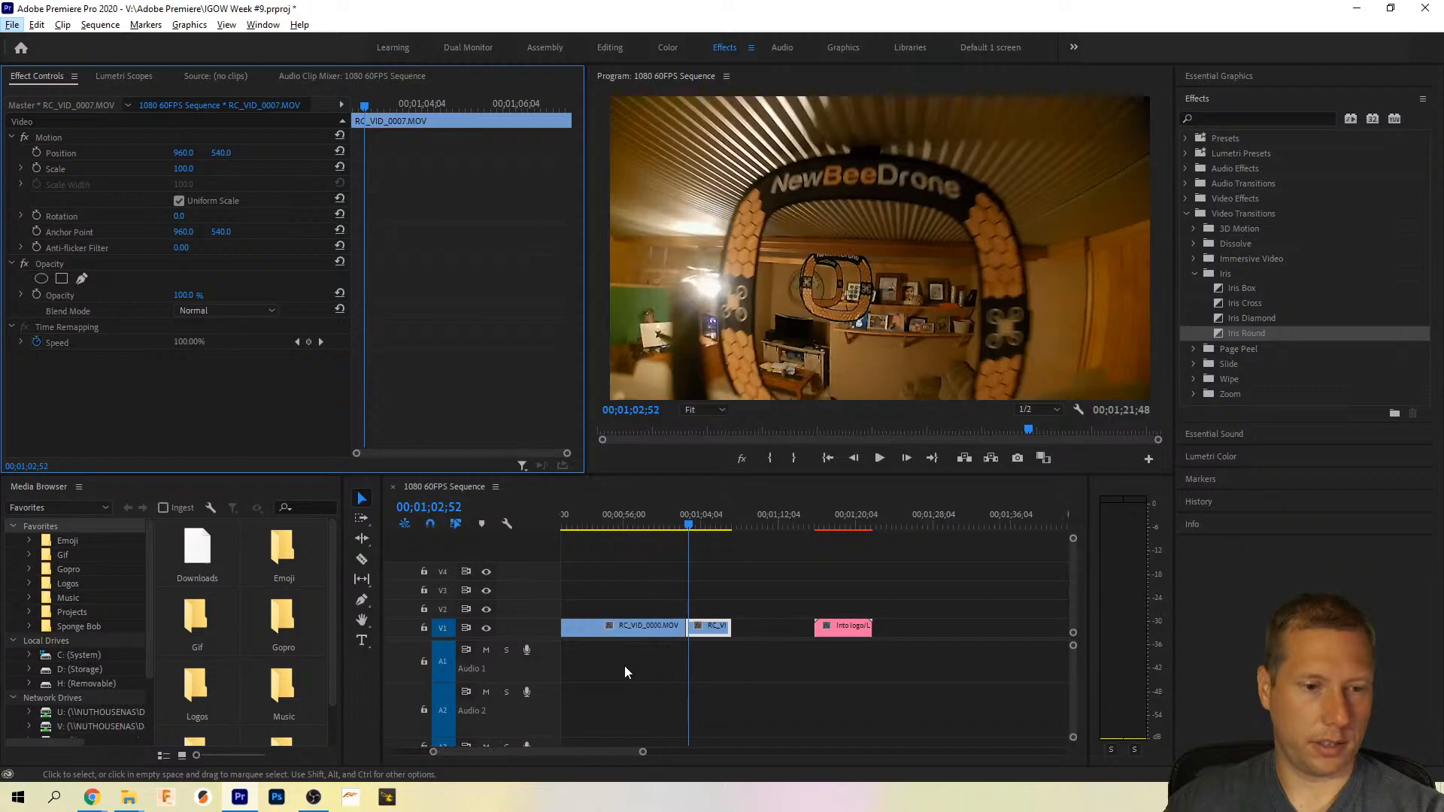
mouse_move(606, 750)
left_mouse_down()
mouse_move(560, 754)
mouse_move(583, 752)
left_mouse_up()
left_click(695, 628)
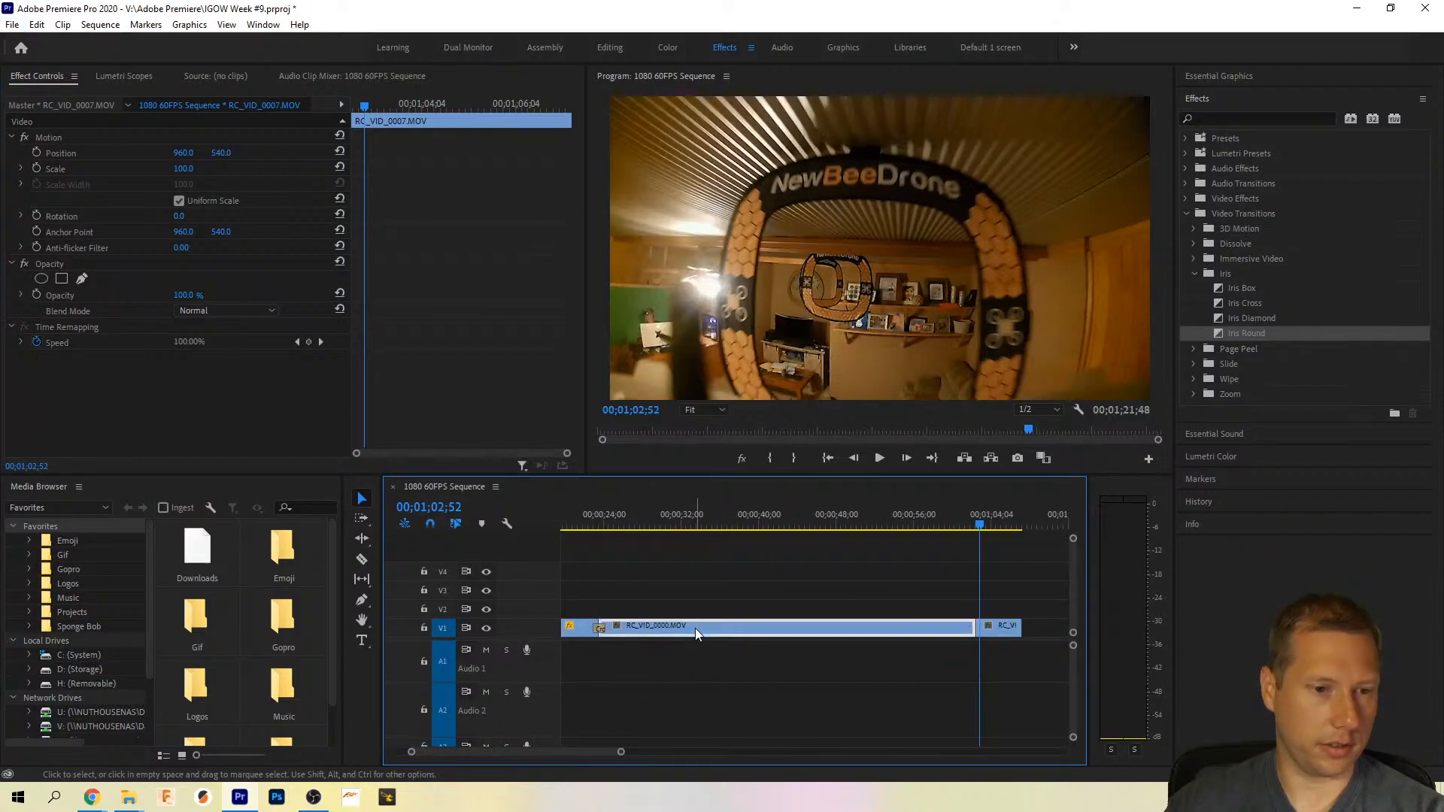
left_click(731, 526)
left_click_drag(1009, 635, 917, 630)
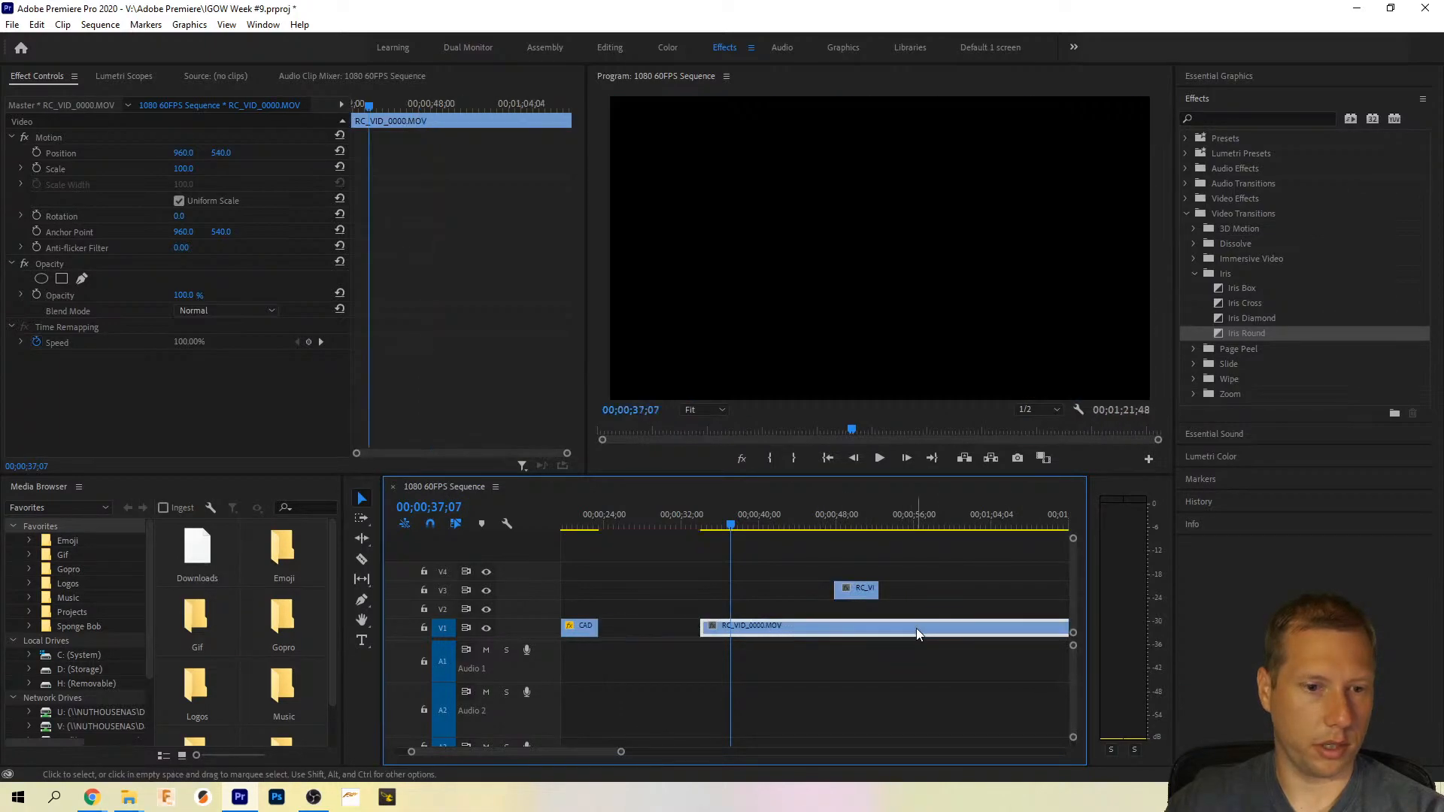
scroll(914, 639, "down", 2)
scroll(907, 648, "up", 4)
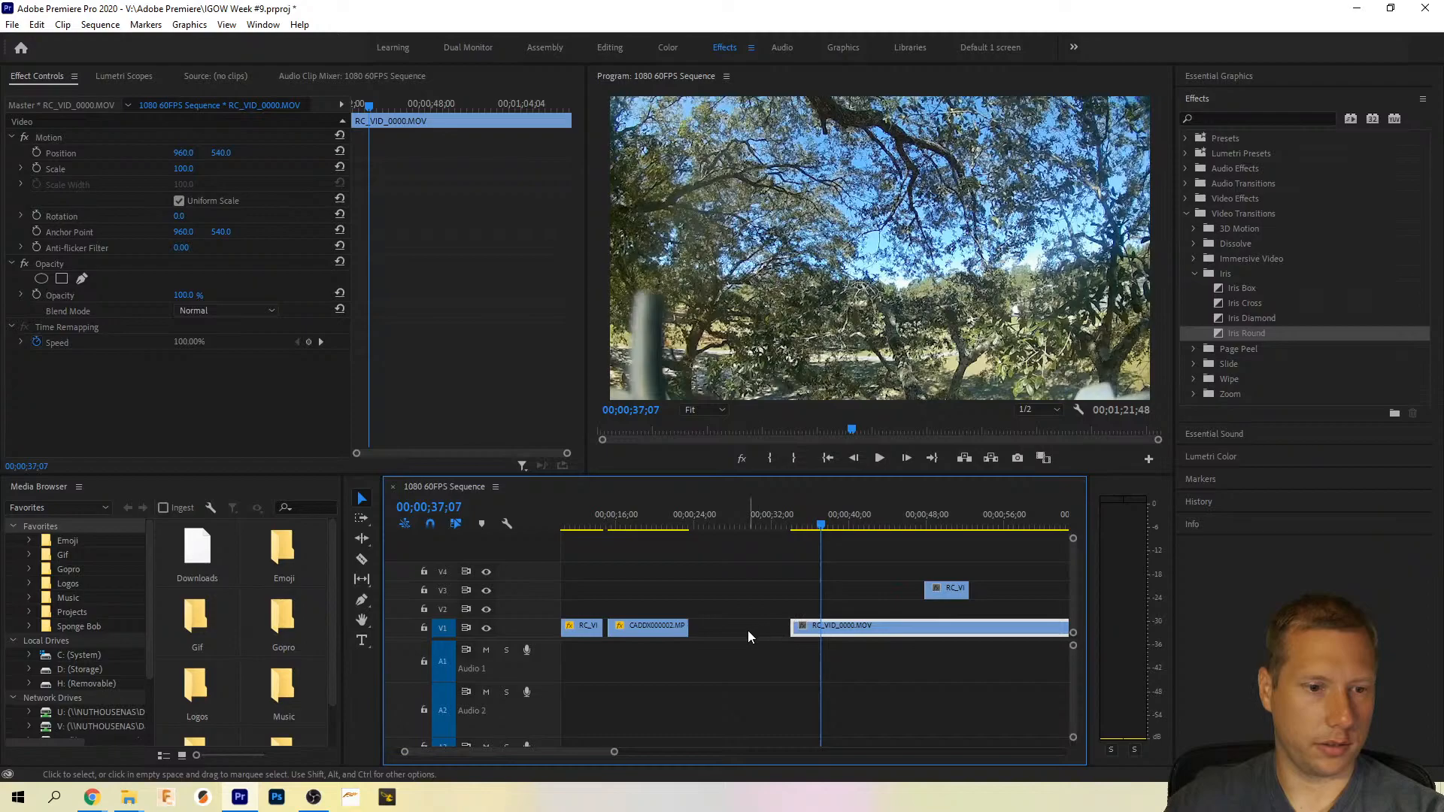
left_click_drag(940, 588, 712, 627)
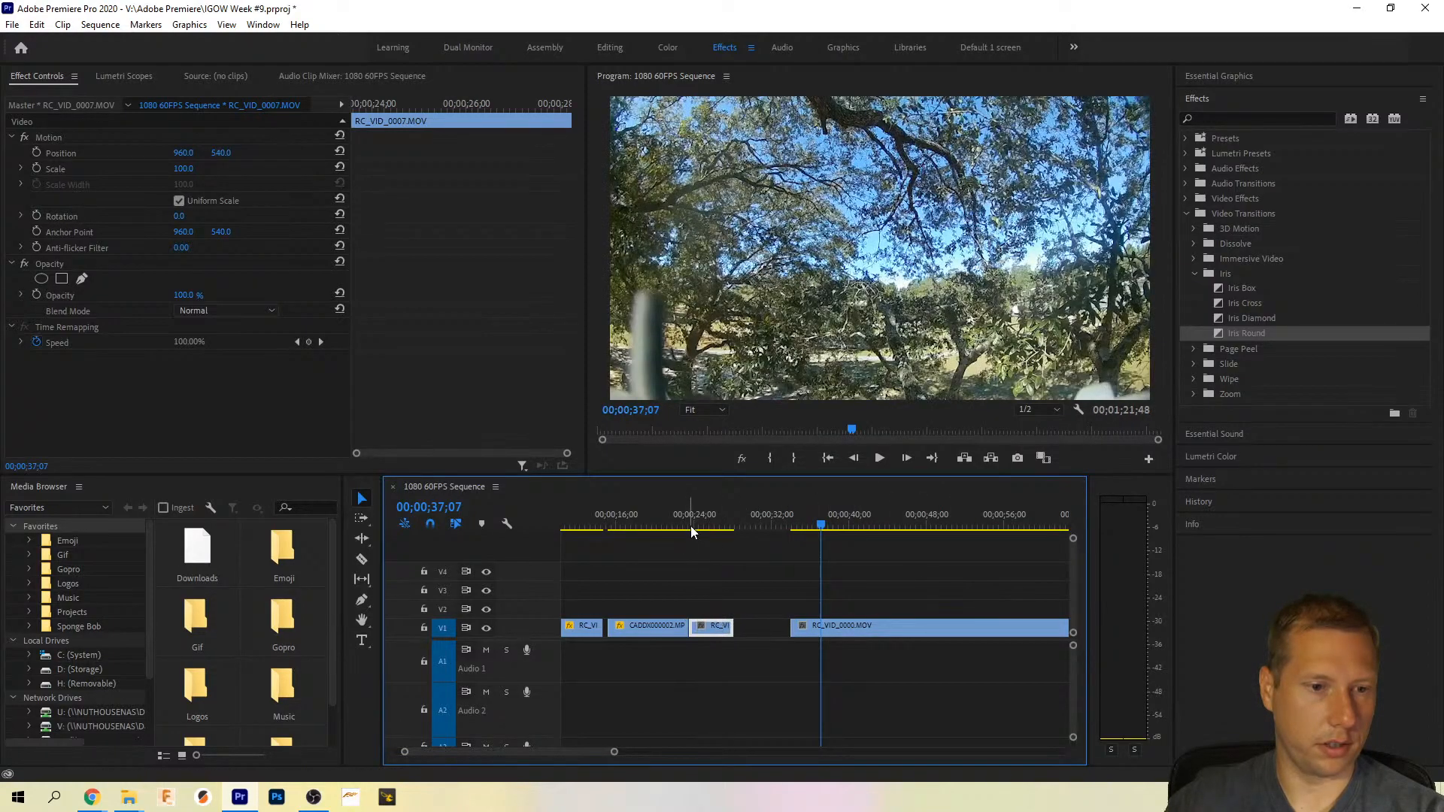
Step: Play back the cut between the CADDX clip and RC_VID_0007.MOV and apply the default transition there
left_click(690, 526)
key("space")
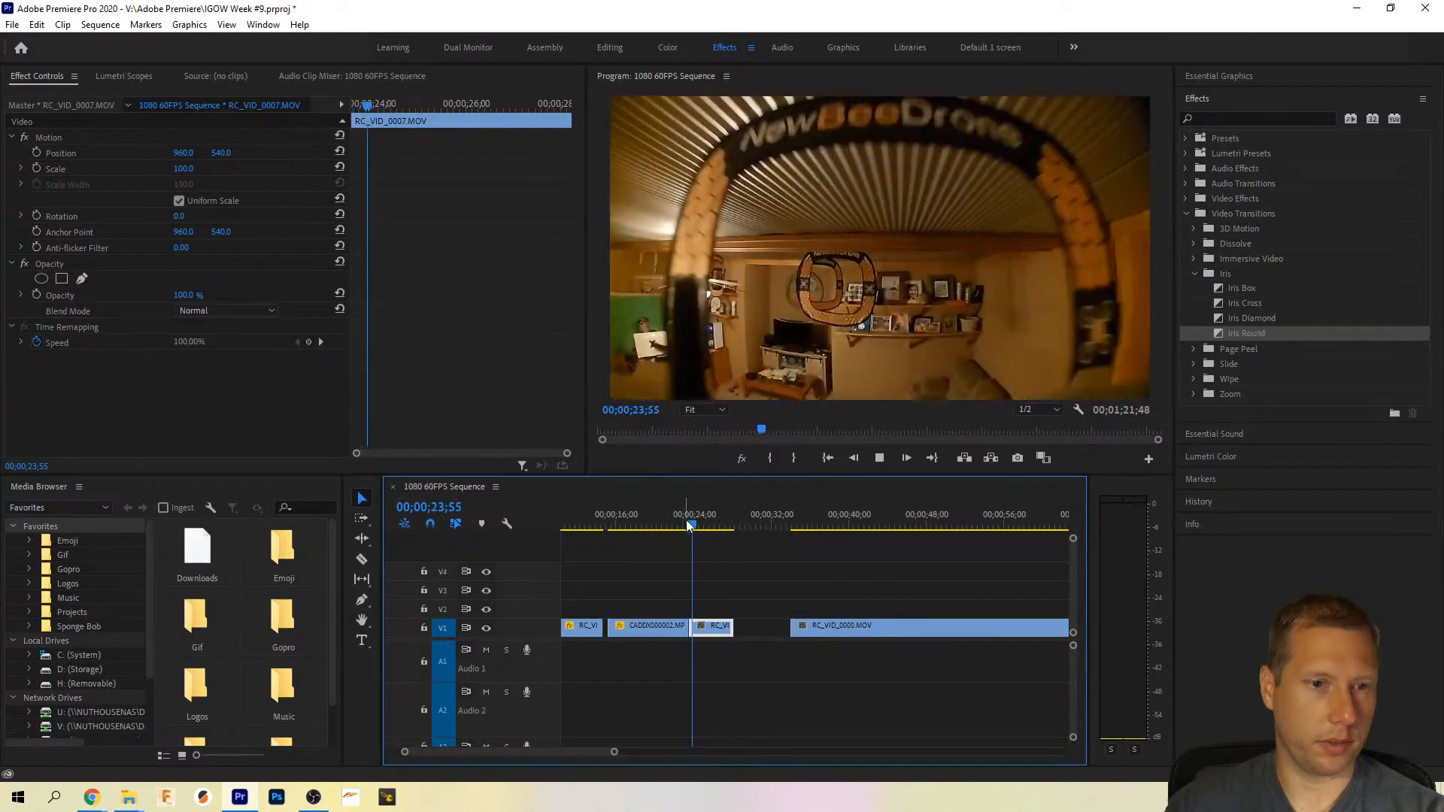
left_click(680, 527)
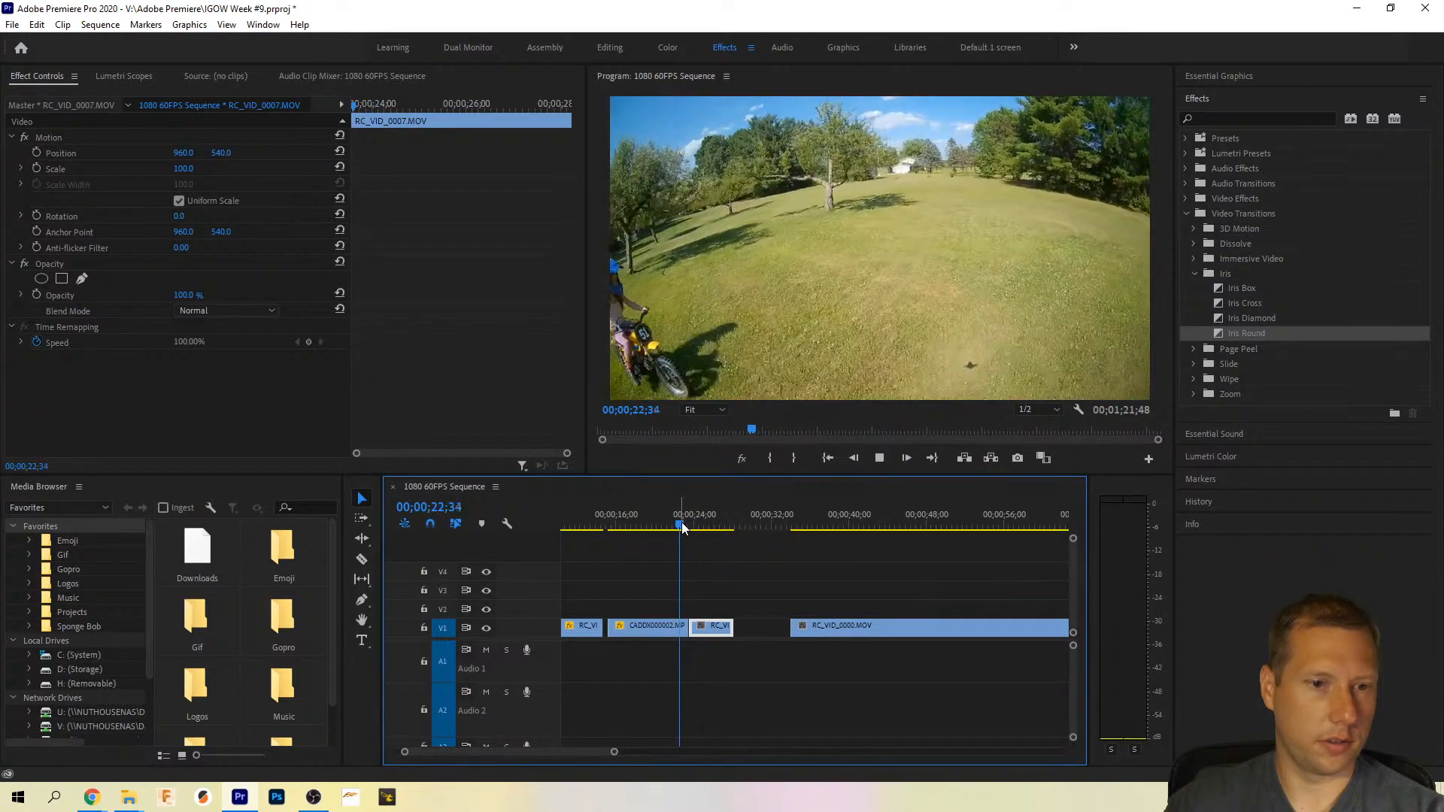
key("space")
right_click(690, 627)
left_click(750, 718)
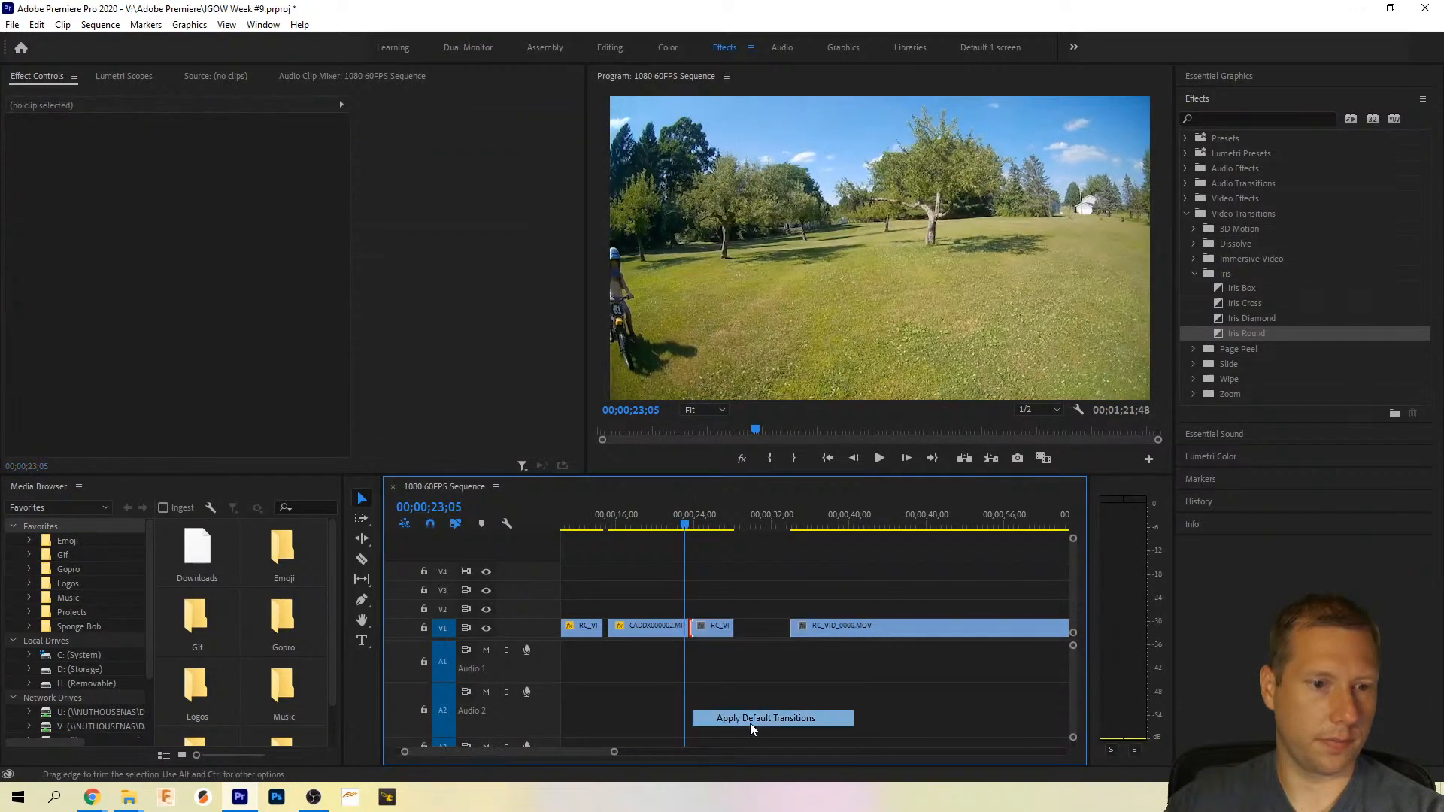
Step: Play back the transition between CADDX000002.MP4 and the short RC_VID clip that follows it
left_click(671, 525)
key("space")
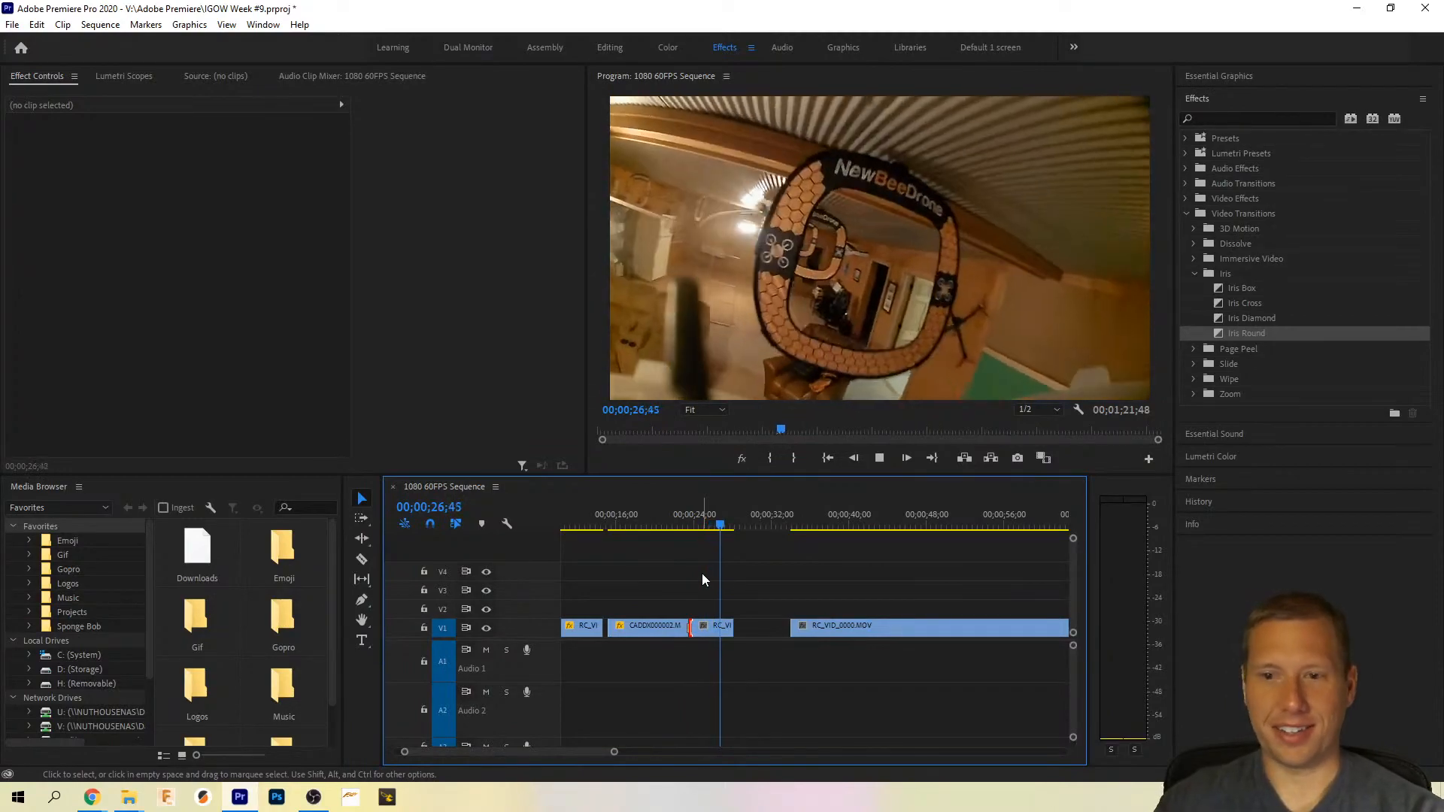
key("space")
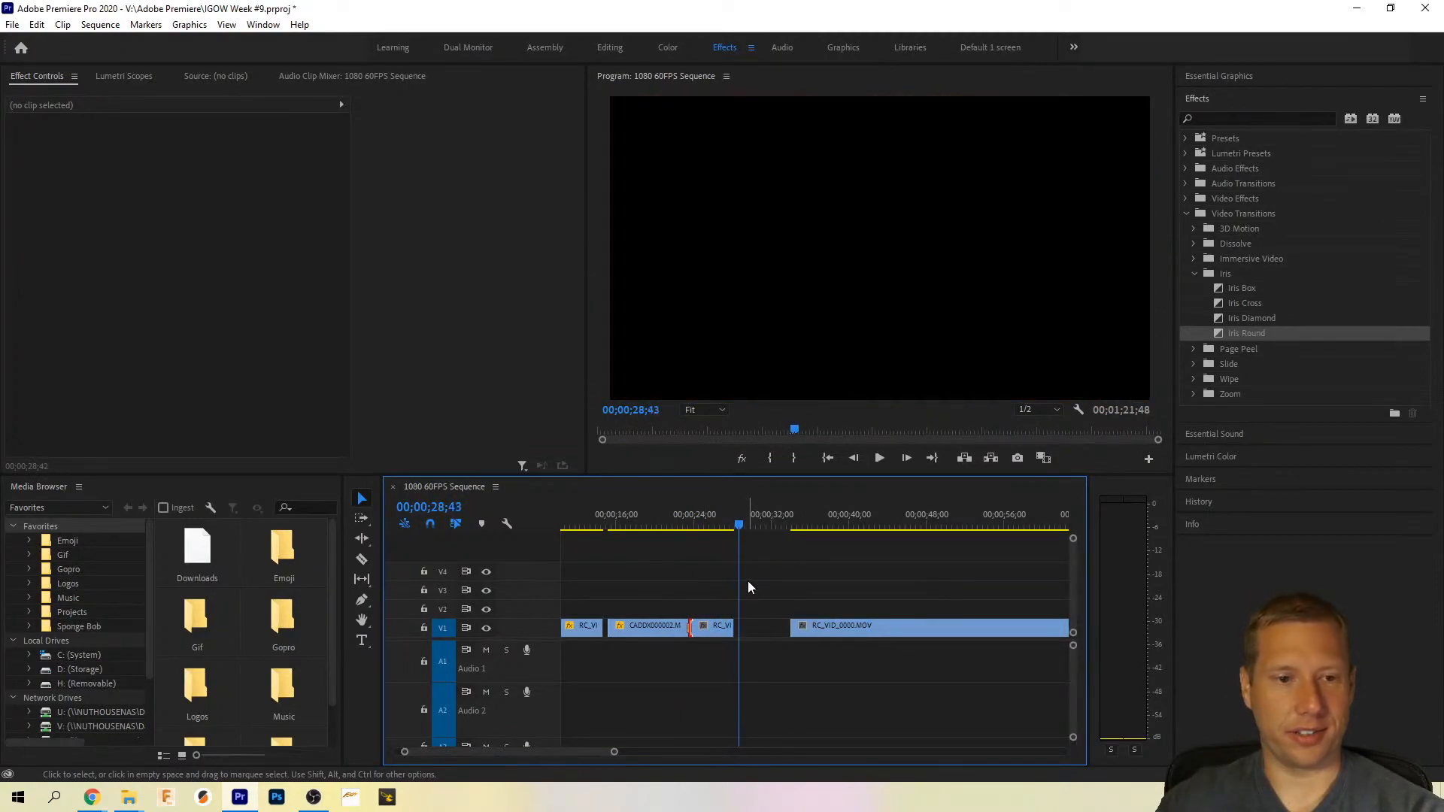
Step: Extend the end of the short RC_VID clip after CADDX000002.MP4 to 00;00;28;43 and play back that section
left_click(756, 627)
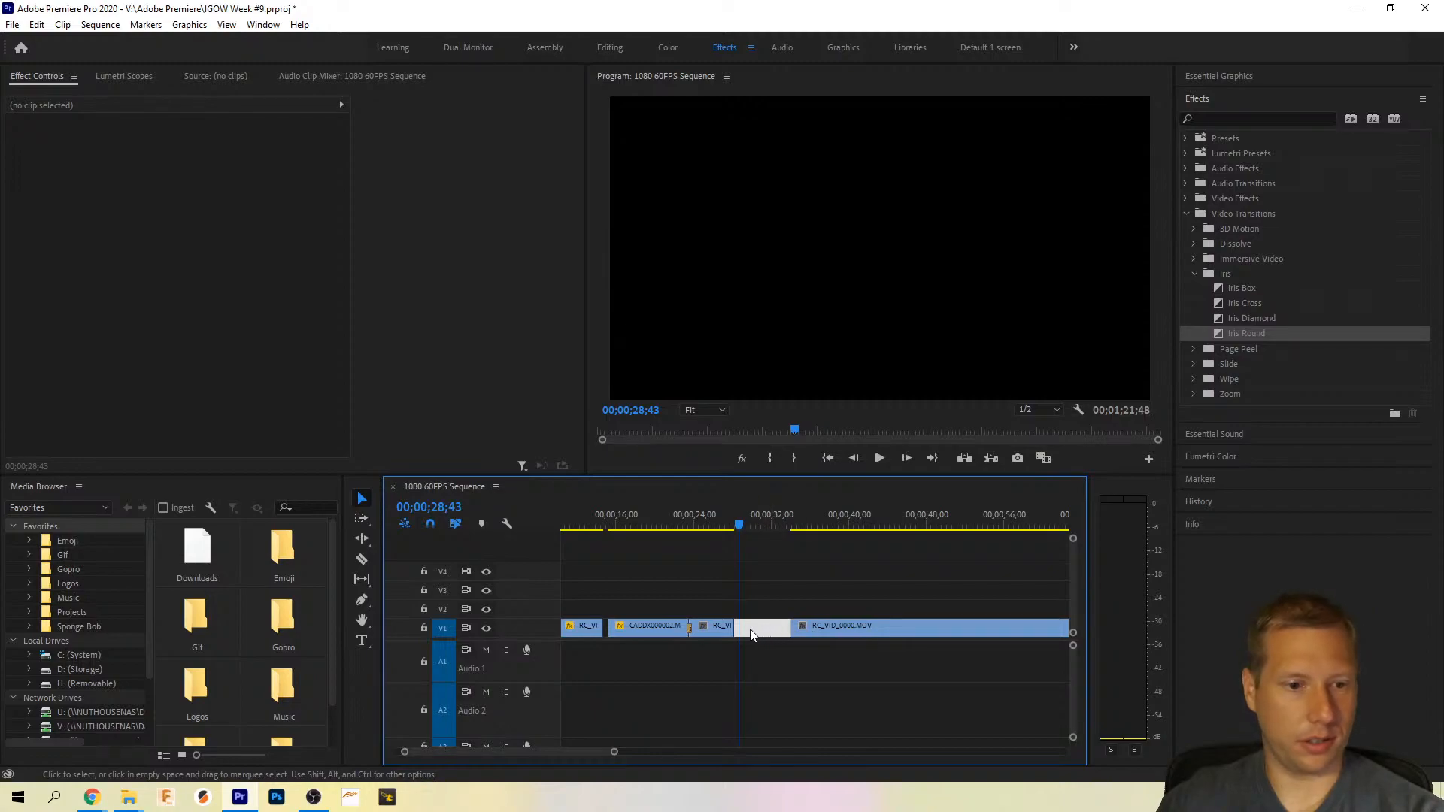
mouse_move(737, 627)
left_mouse_down()
mouse_move(761, 630)
mouse_move(738, 633)
left_mouse_up()
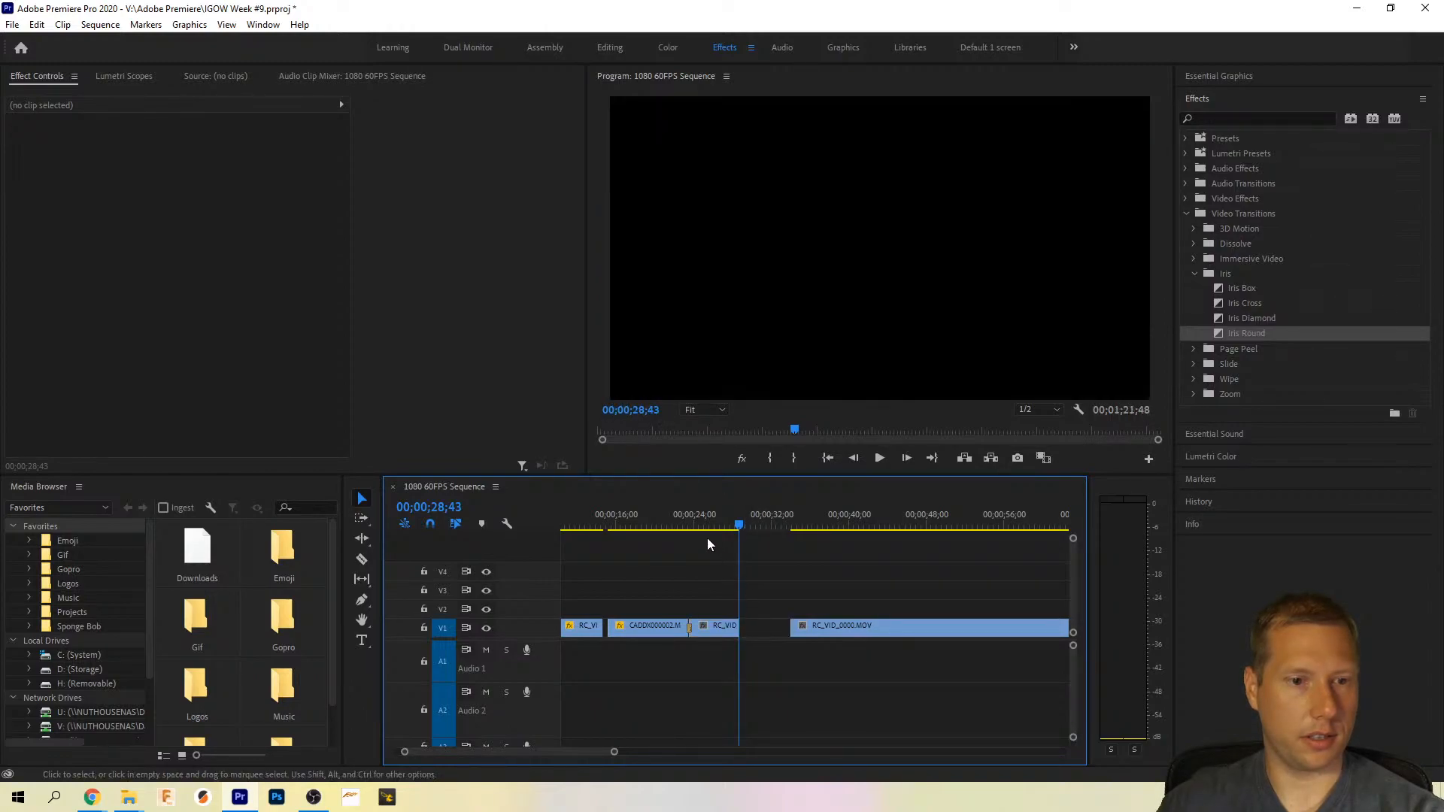
left_click(678, 513)
key("space")
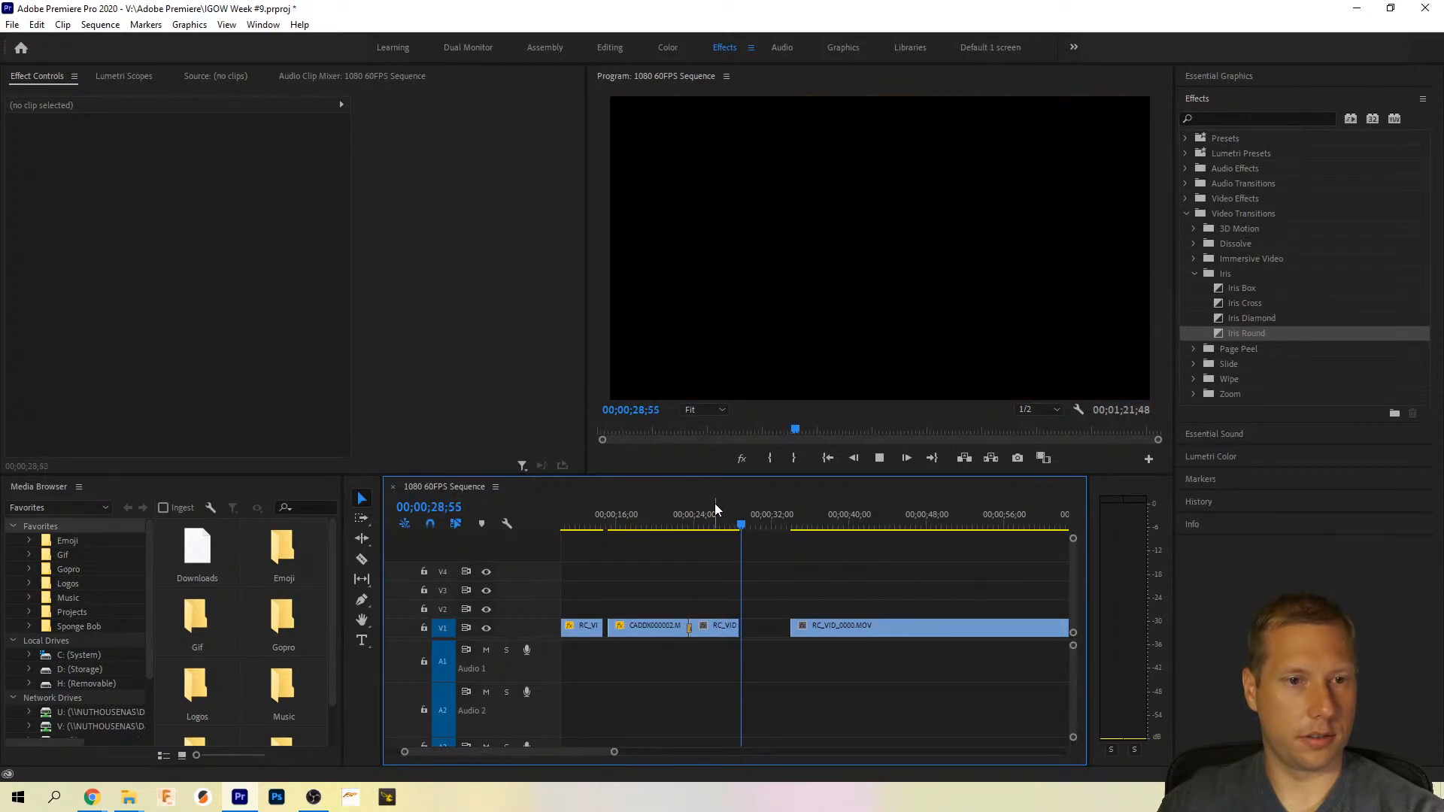
key("space")
Step: Close the gap before RC_VID_0000.MOV and apply the default transition at the cut, playing it back
left_click(770, 633)
key("Delete")
key("Up")
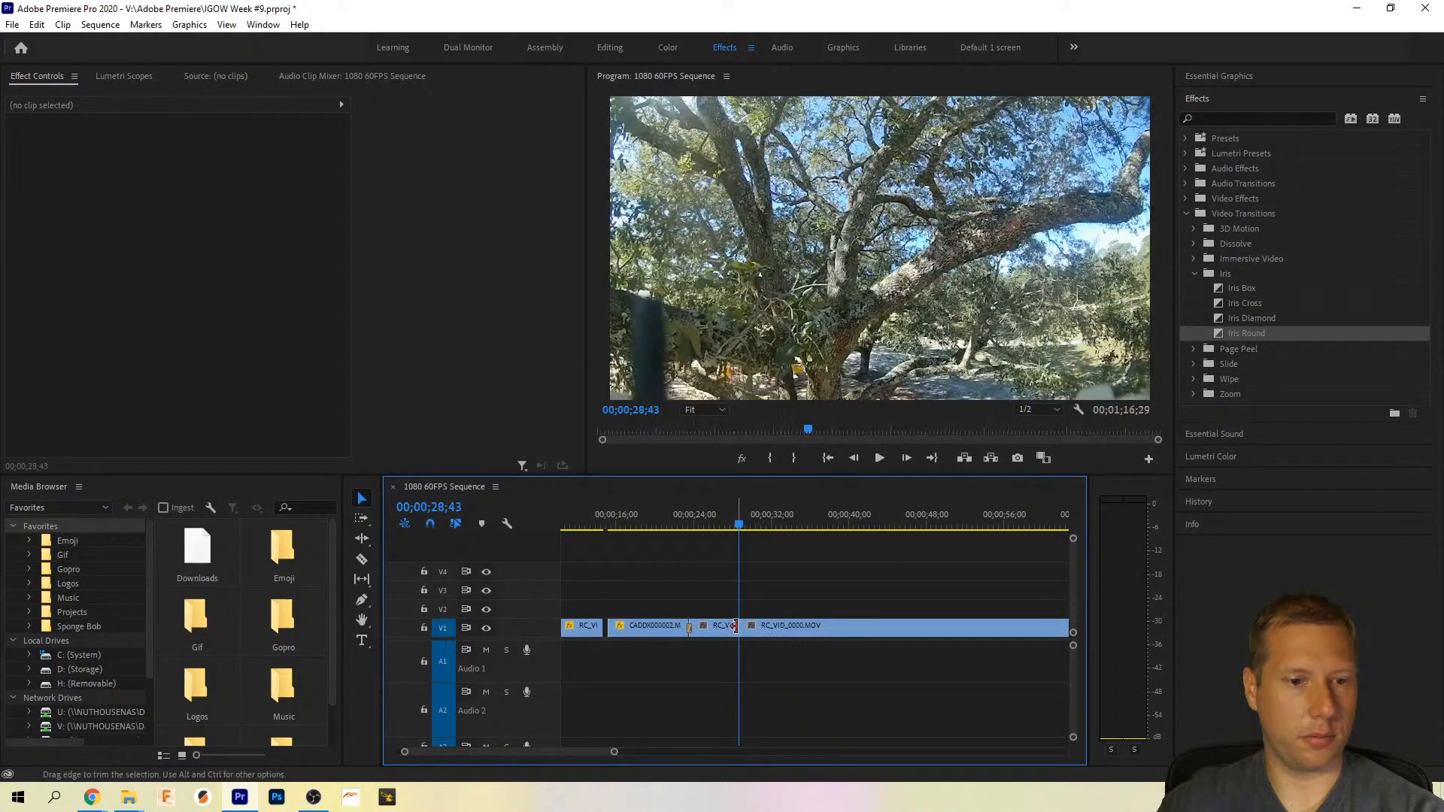
right_click(741, 627)
left_click(805, 725)
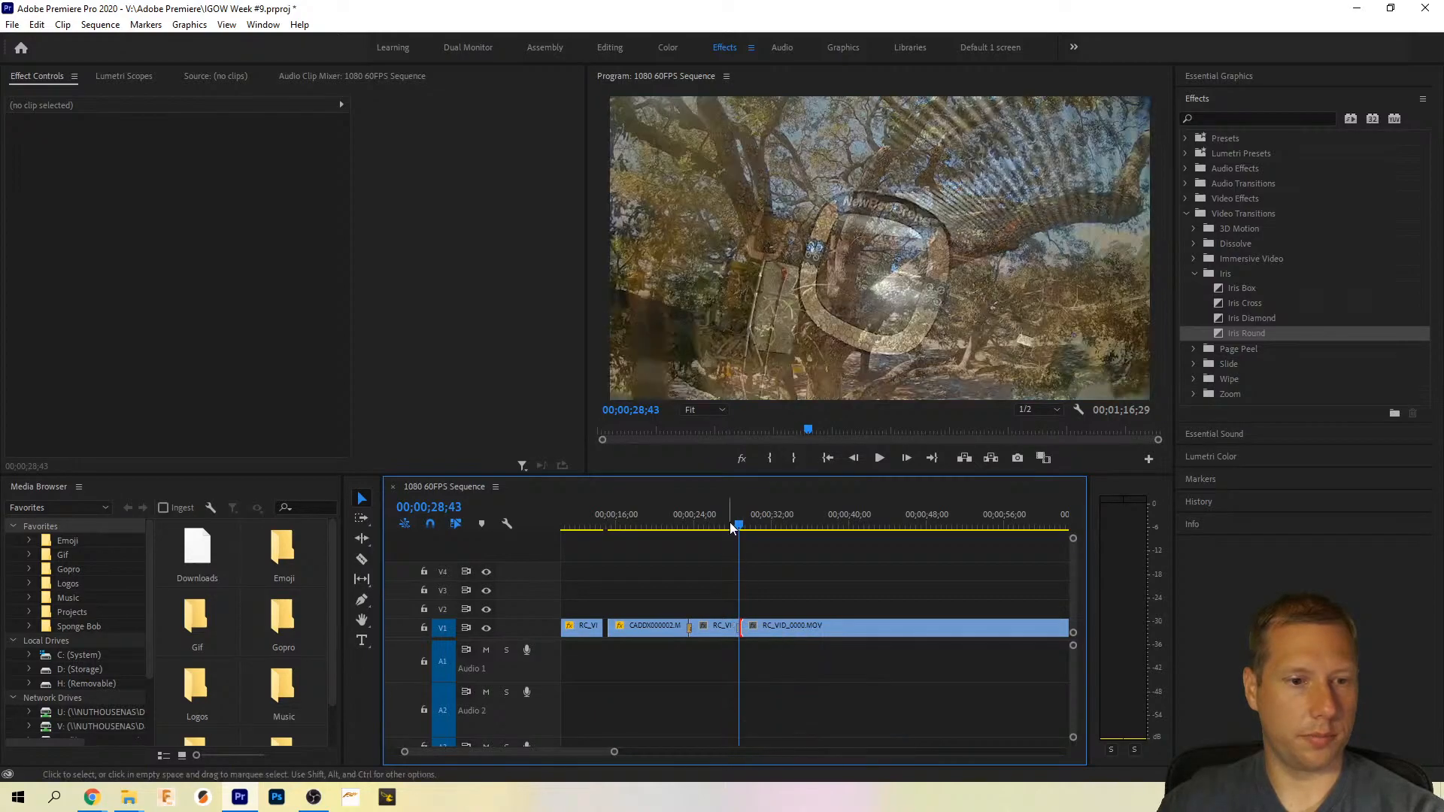
left_click(726, 526)
key("space")
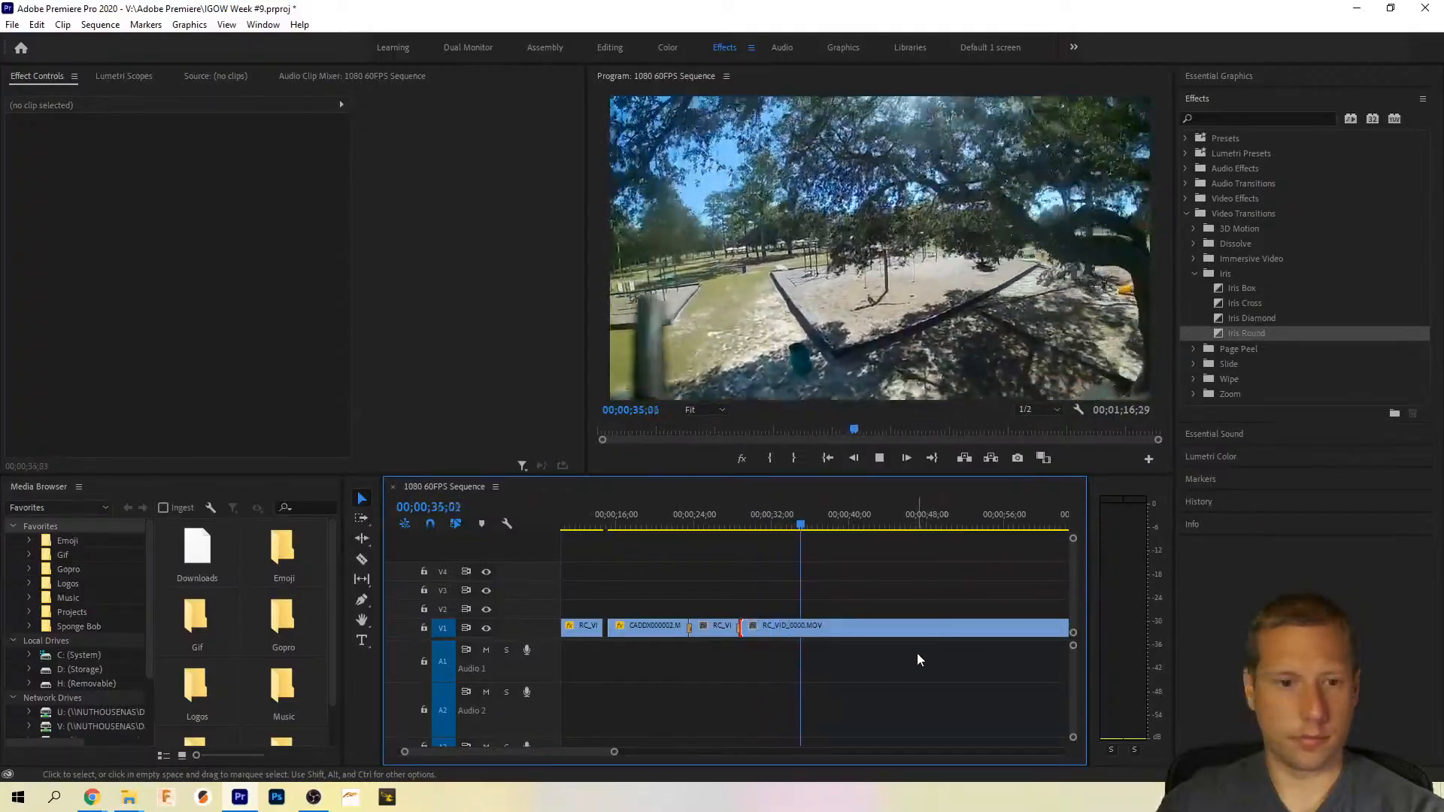
Step: Close the gap between the end of RC_VID_0000.MOV and the logo clip on track V1
scroll(917, 653, "down", 5)
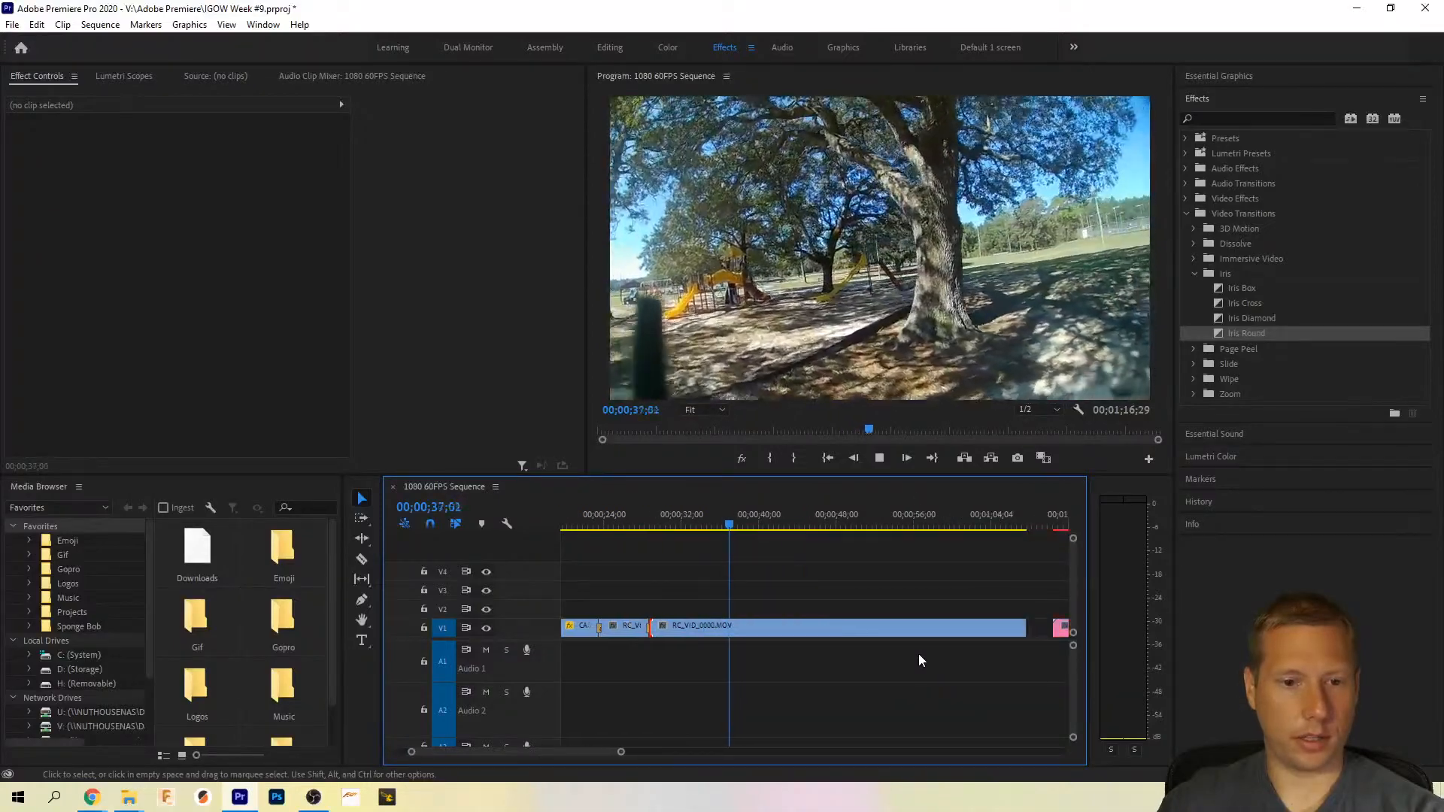
left_click(906, 521)
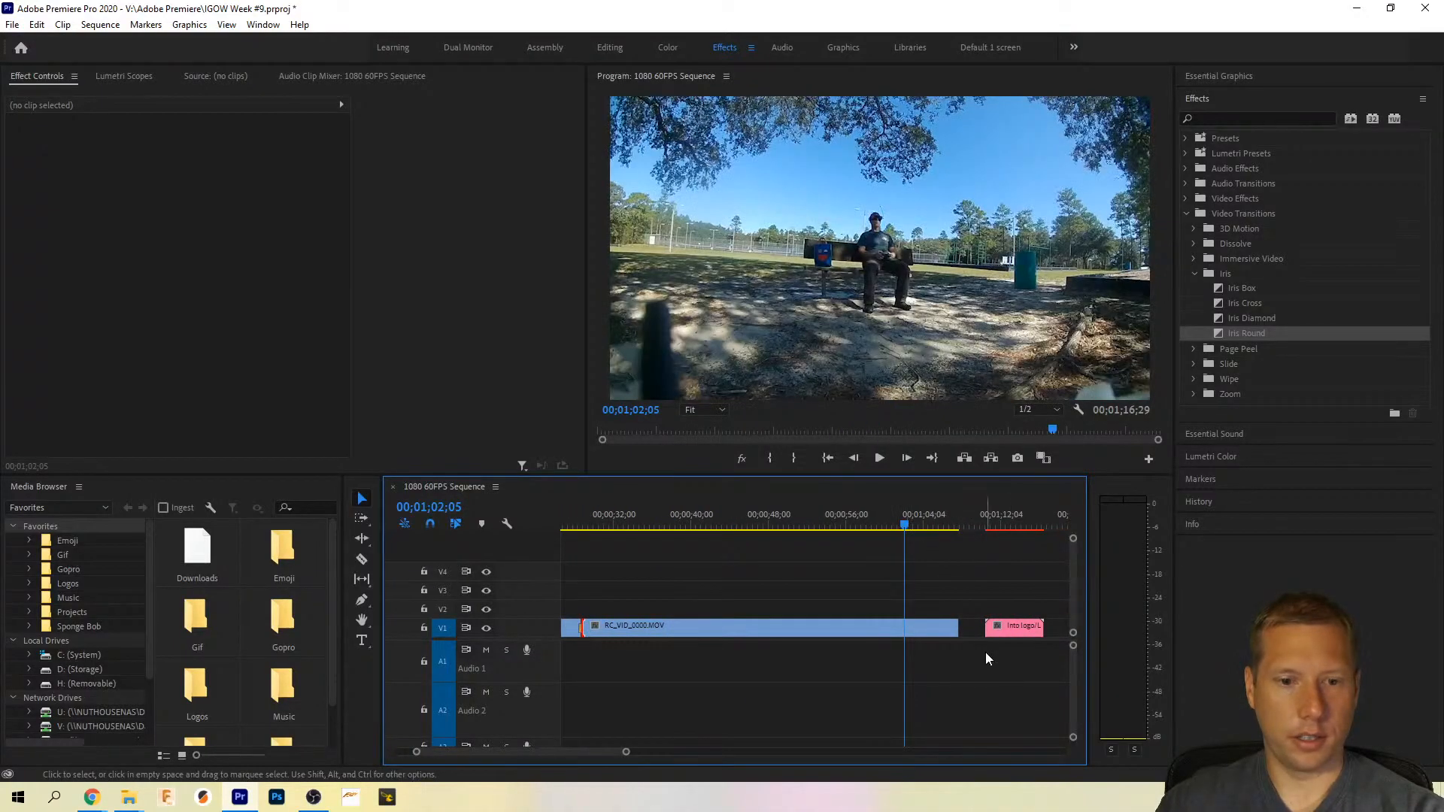
left_click(976, 626)
key("Delete")
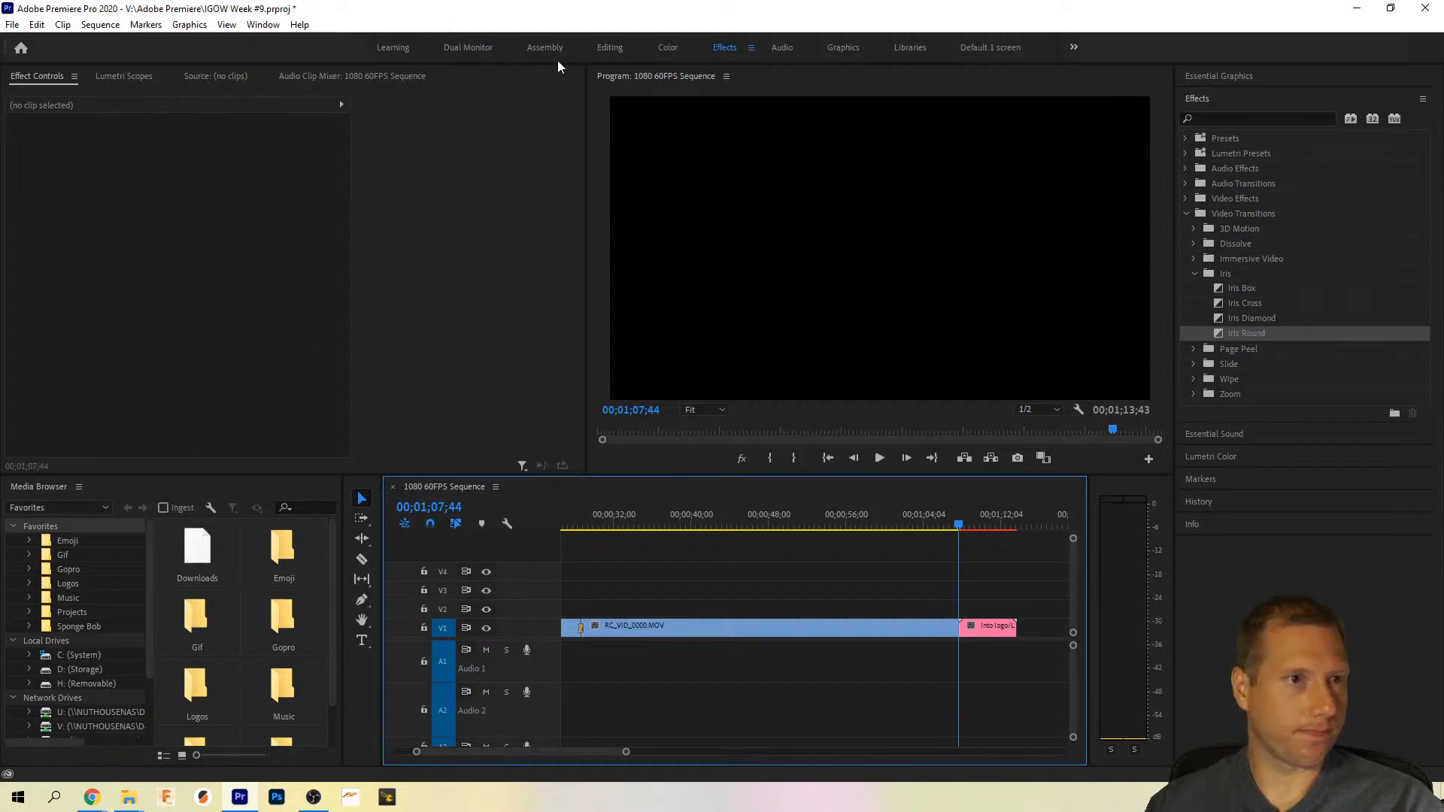
Step: Switch to the Editing workspace and shift RC_VID_0000.MOV and the logo clip about 10 seconds later in the sequence
left_click(607, 47)
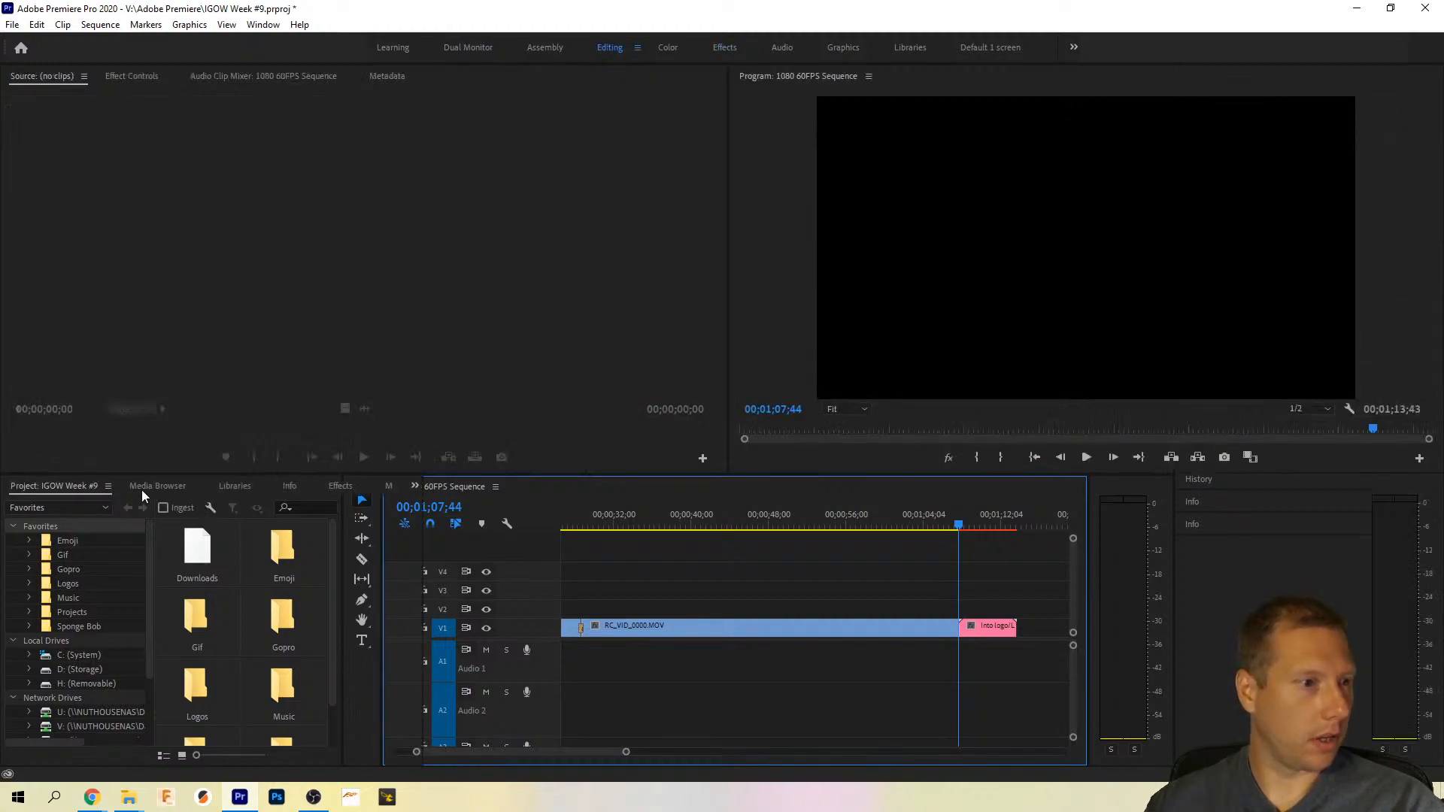
left_click(331, 700)
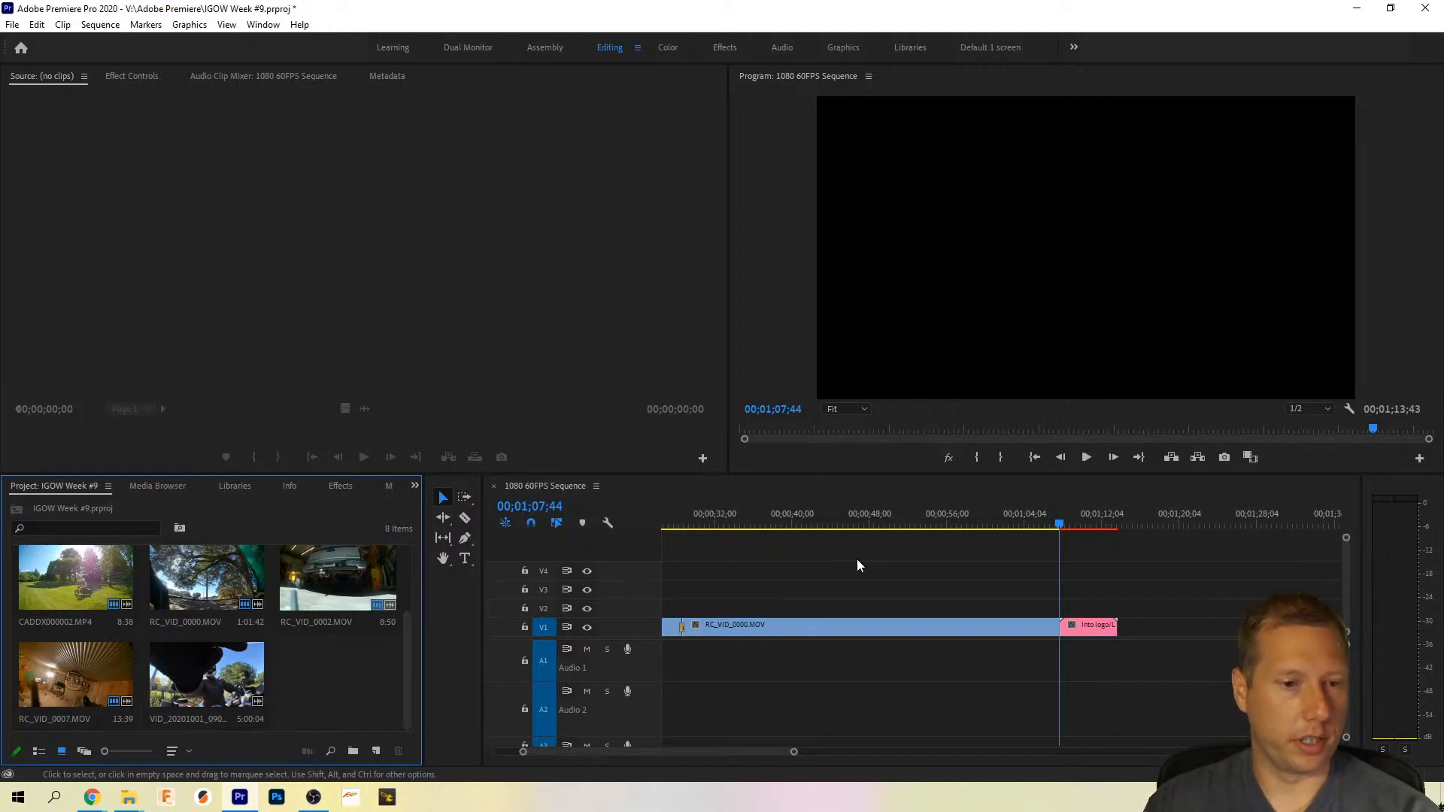
left_click_drag(857, 566, 1135, 643)
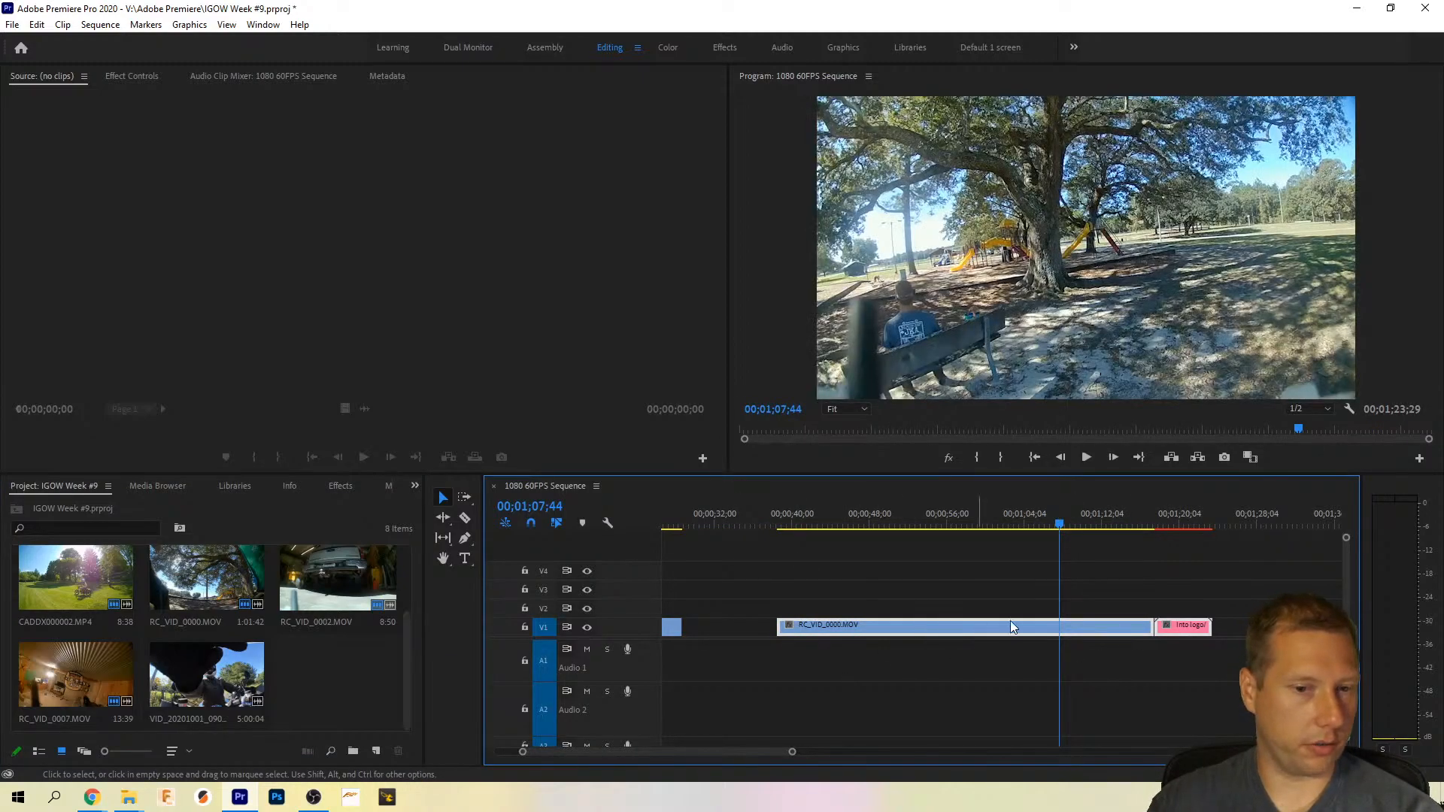
scroll(764, 692, "down", 3)
scroll(765, 692, "up", 5)
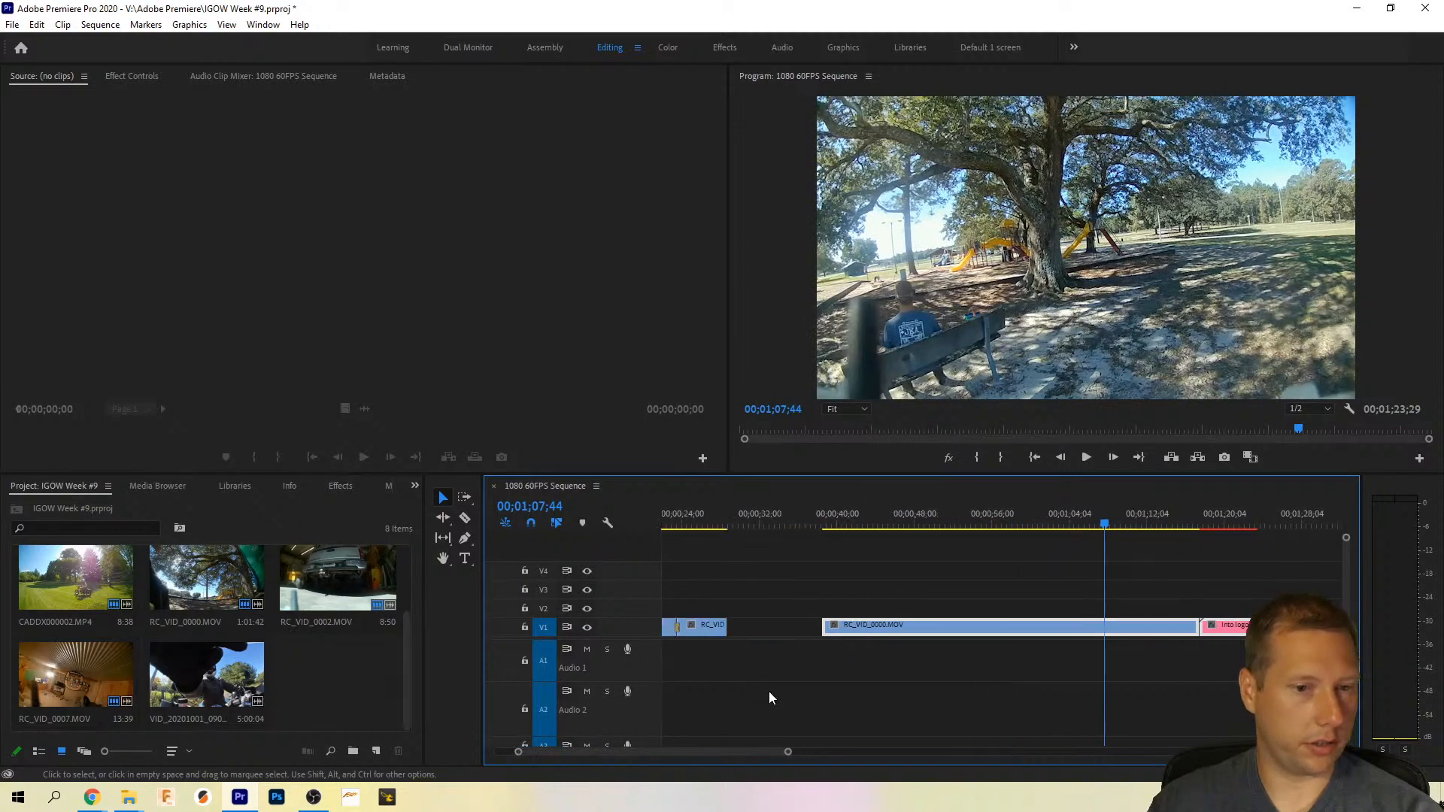
key("Up")
key("Up")
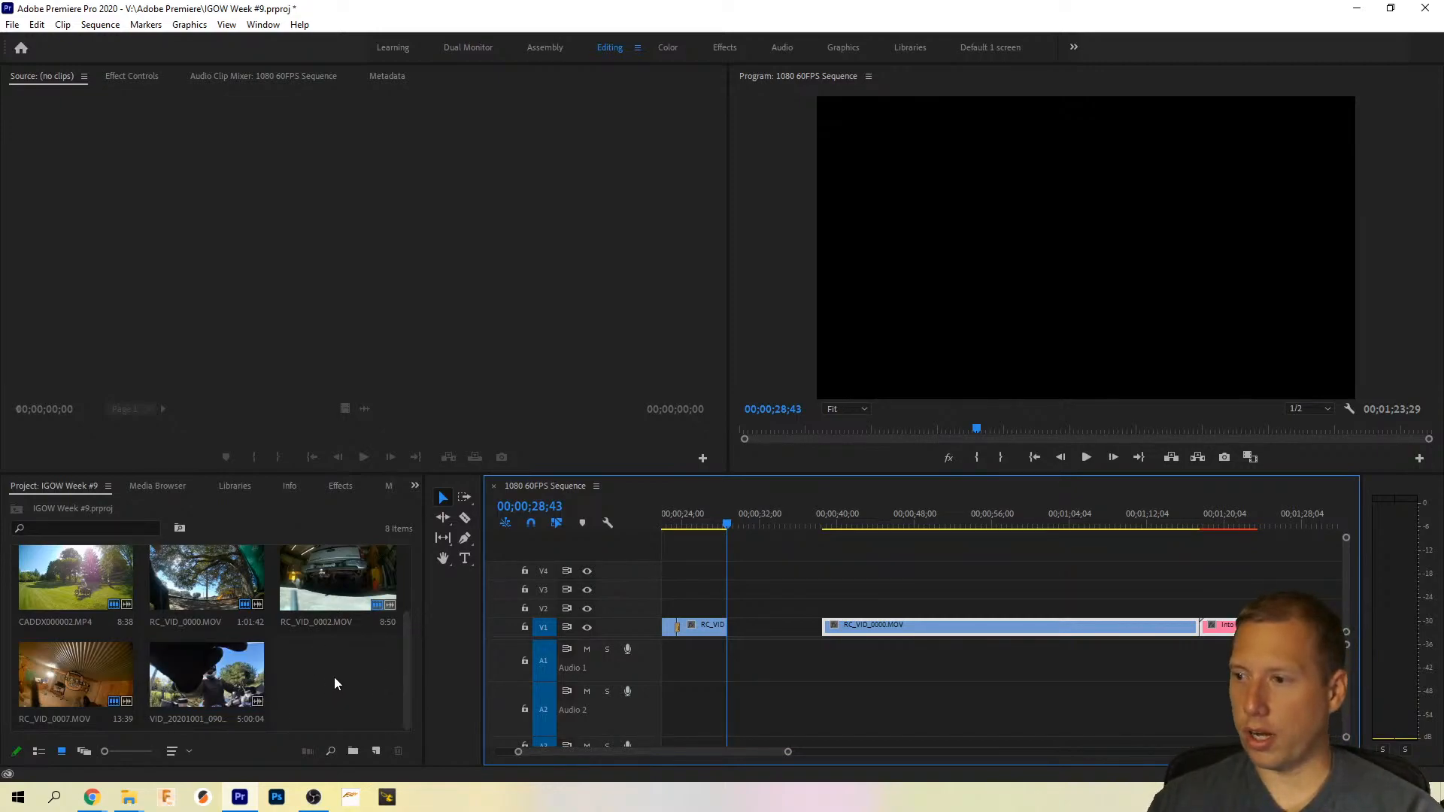
Step: Switch to Insta360 Studio and compare the motorcycle clip in 16:9, 1:1 and 9:16 ratios, finishing on 16:9
key("alt+Tab")
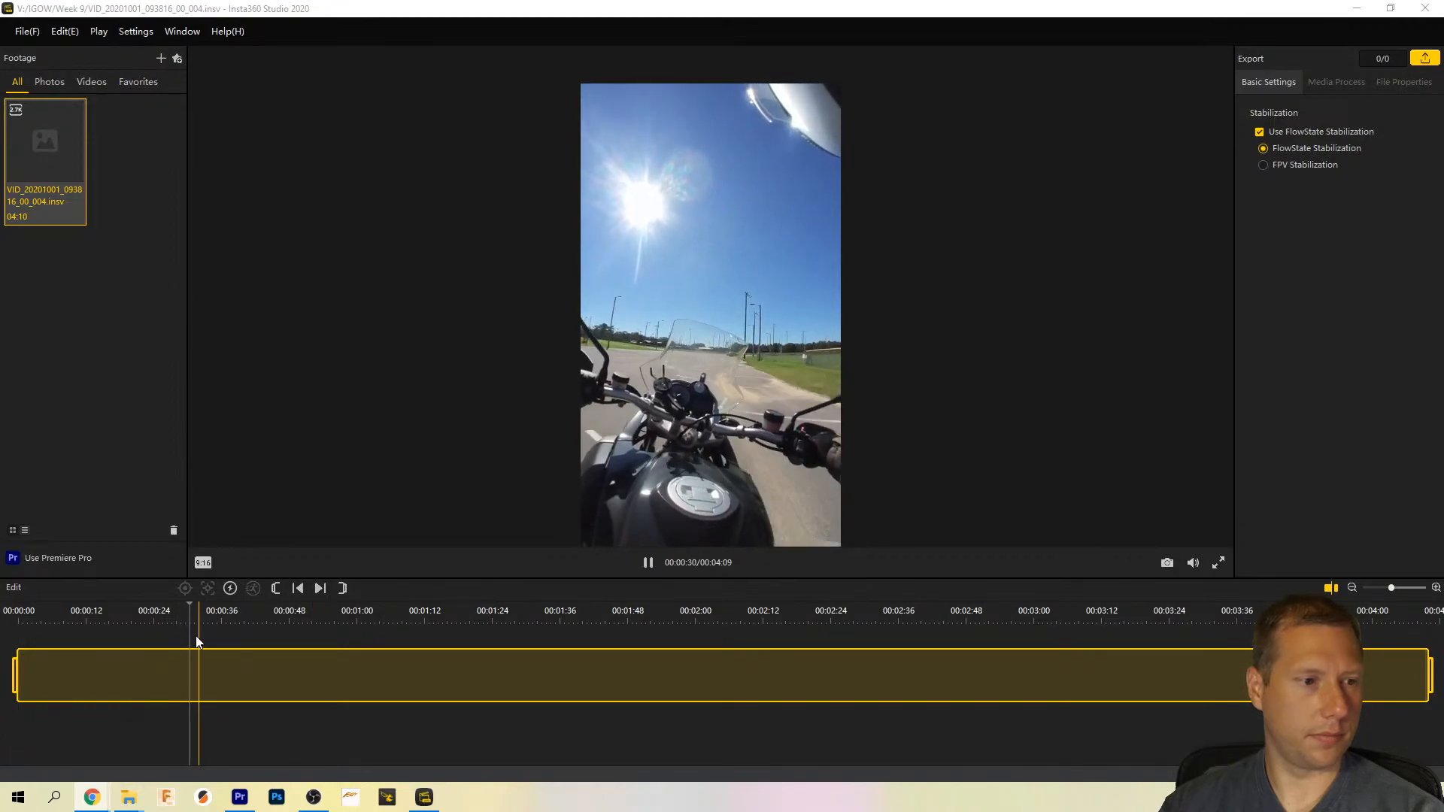
left_click(204, 542)
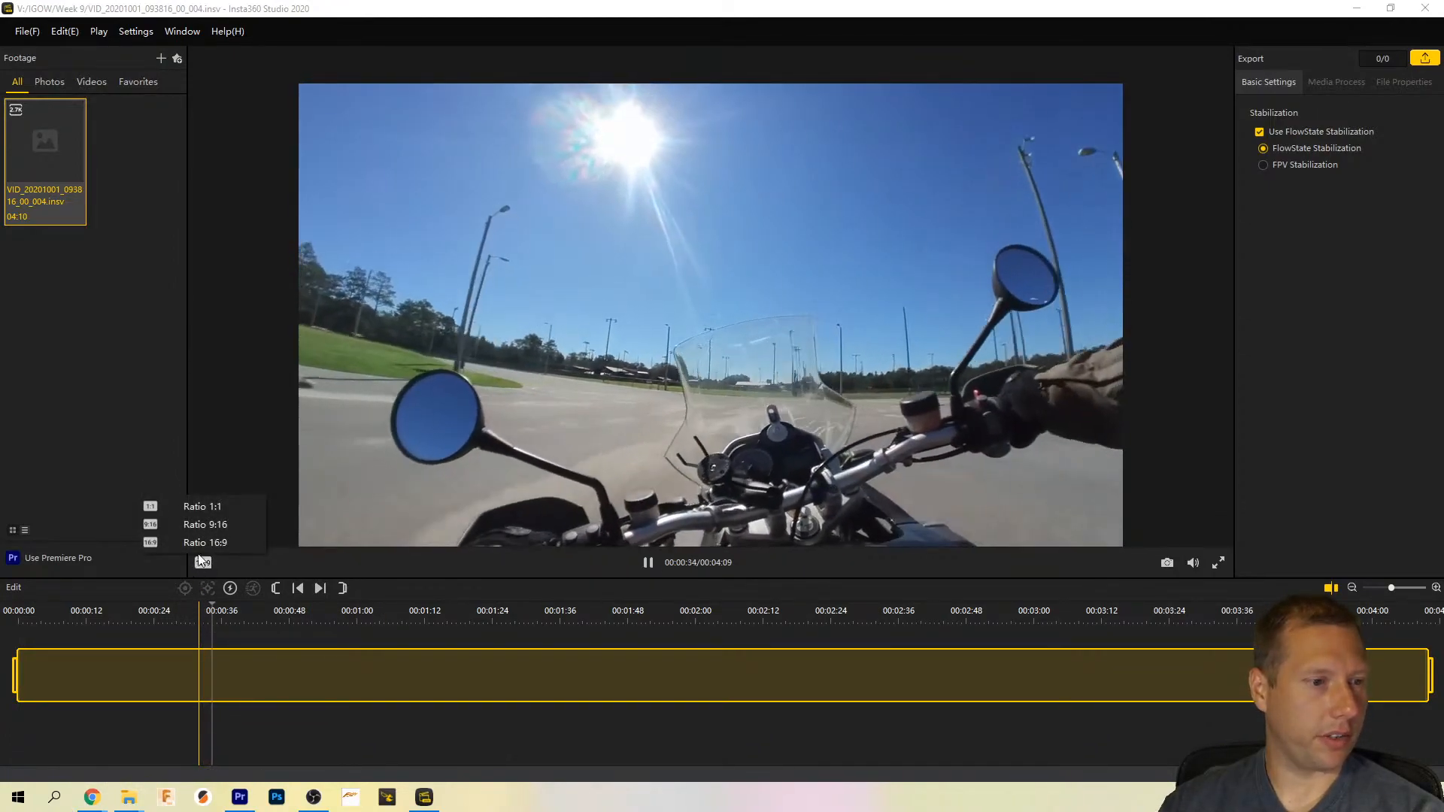
left_click(212, 507)
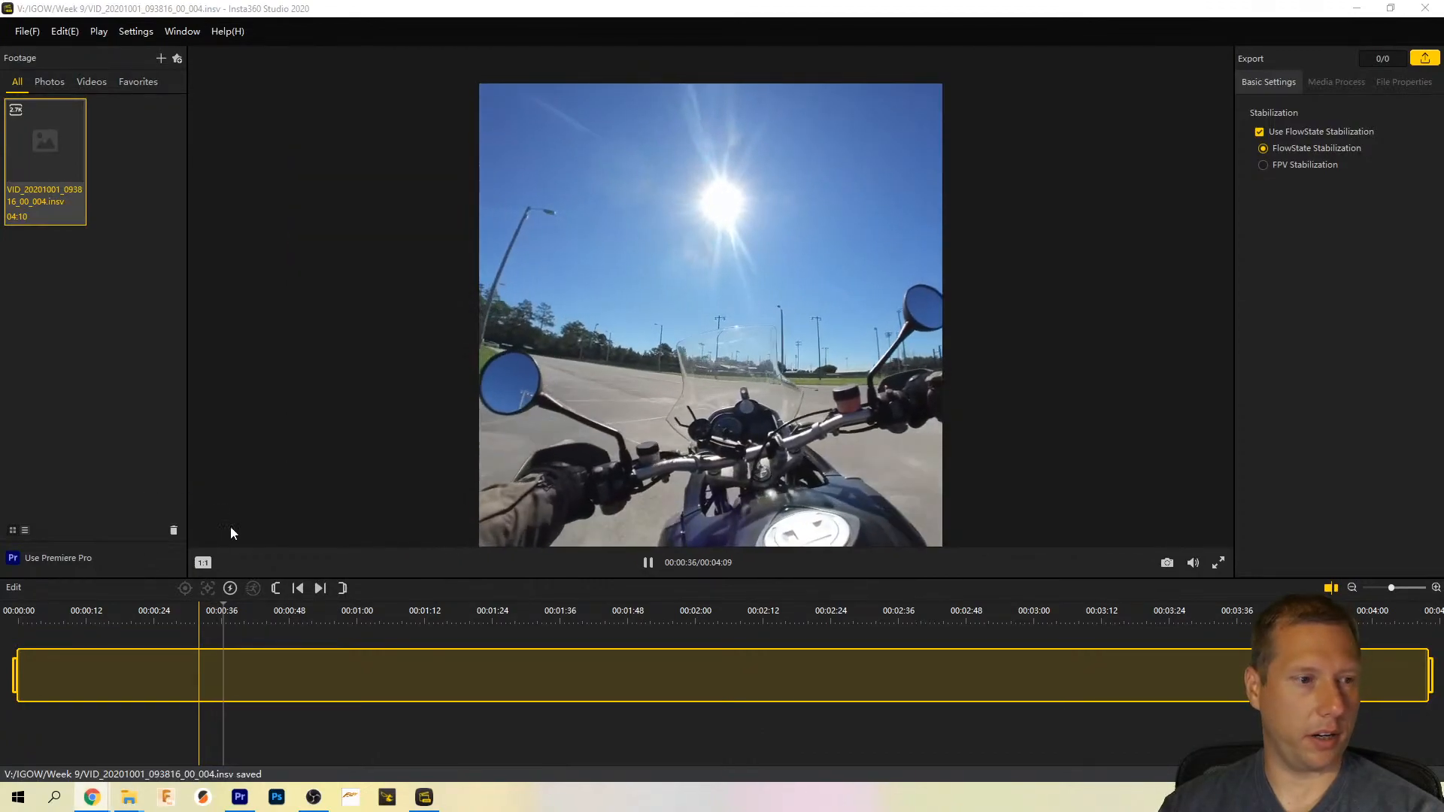
left_click(205, 525)
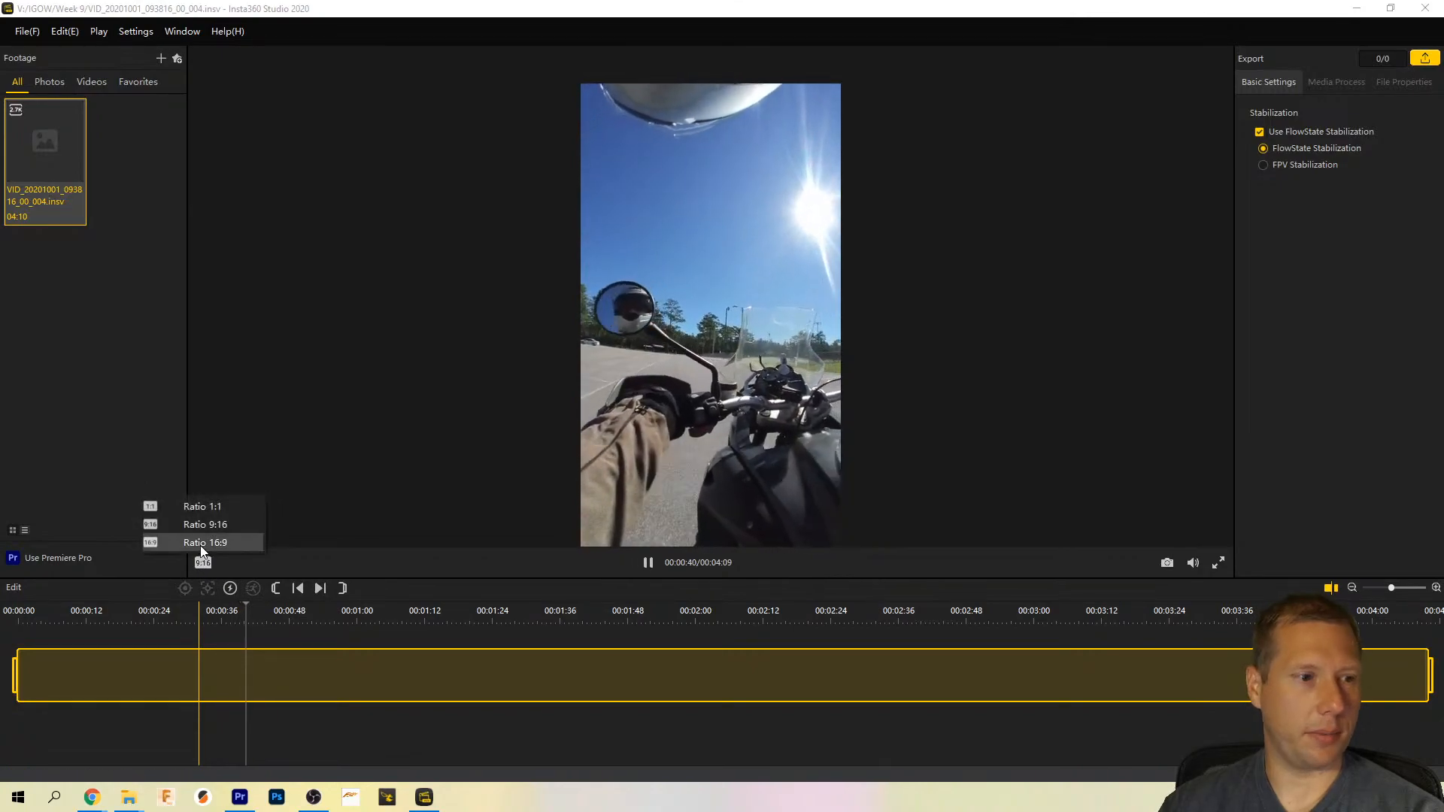
left_click(200, 548)
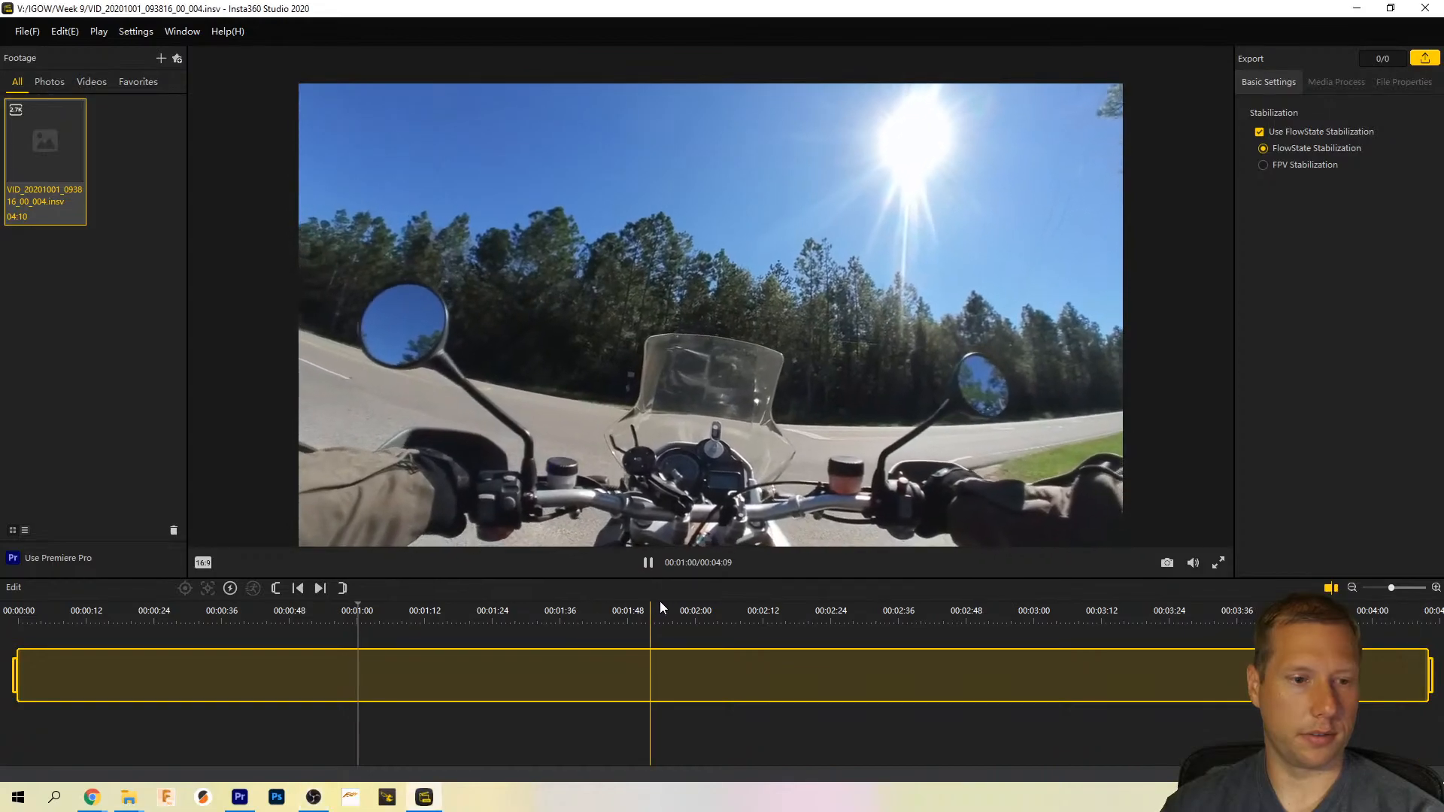
Step: Review the 360 motorcycle footage at several points between its start and about two minutes, and close Insta360 Studio
left_click(695, 625)
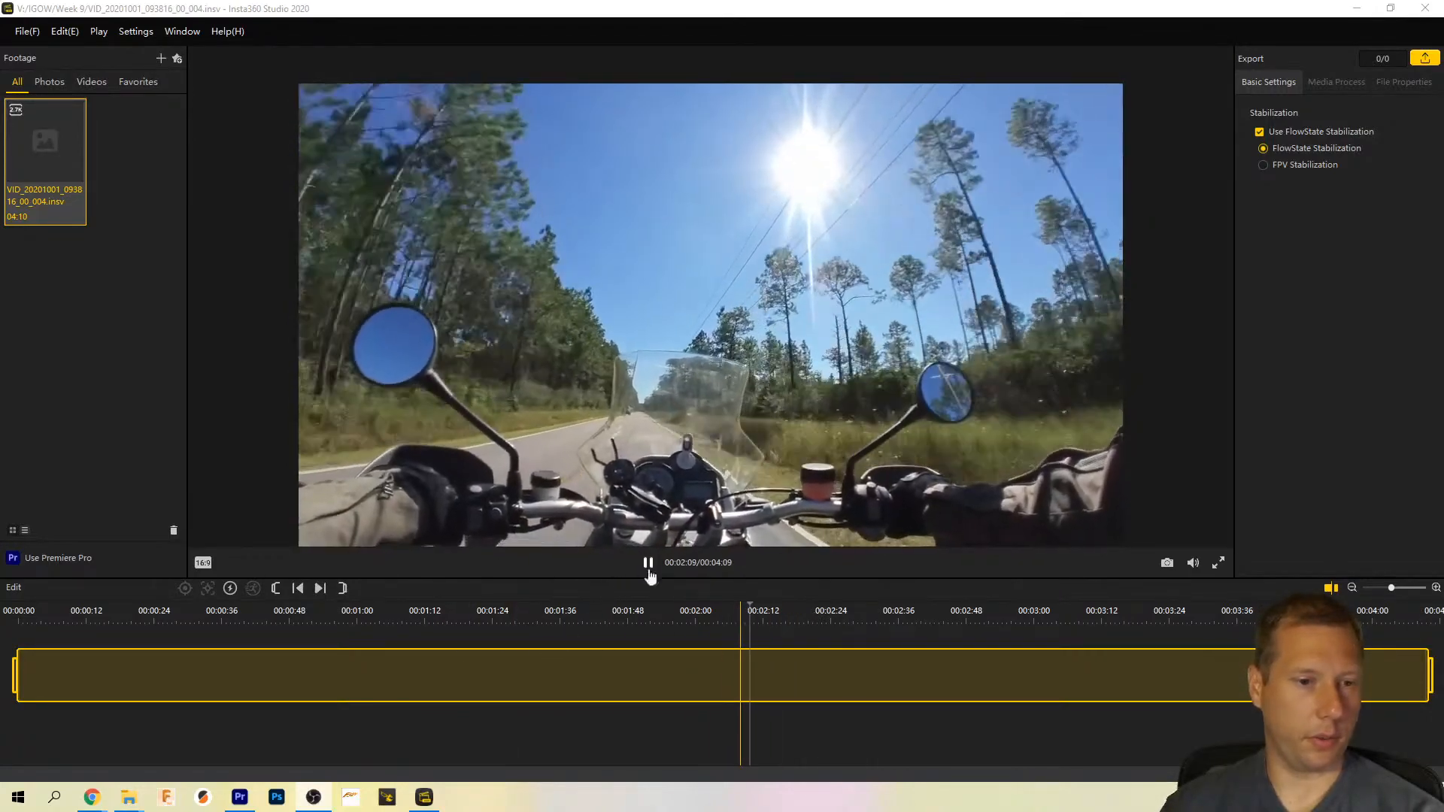
left_click(648, 564)
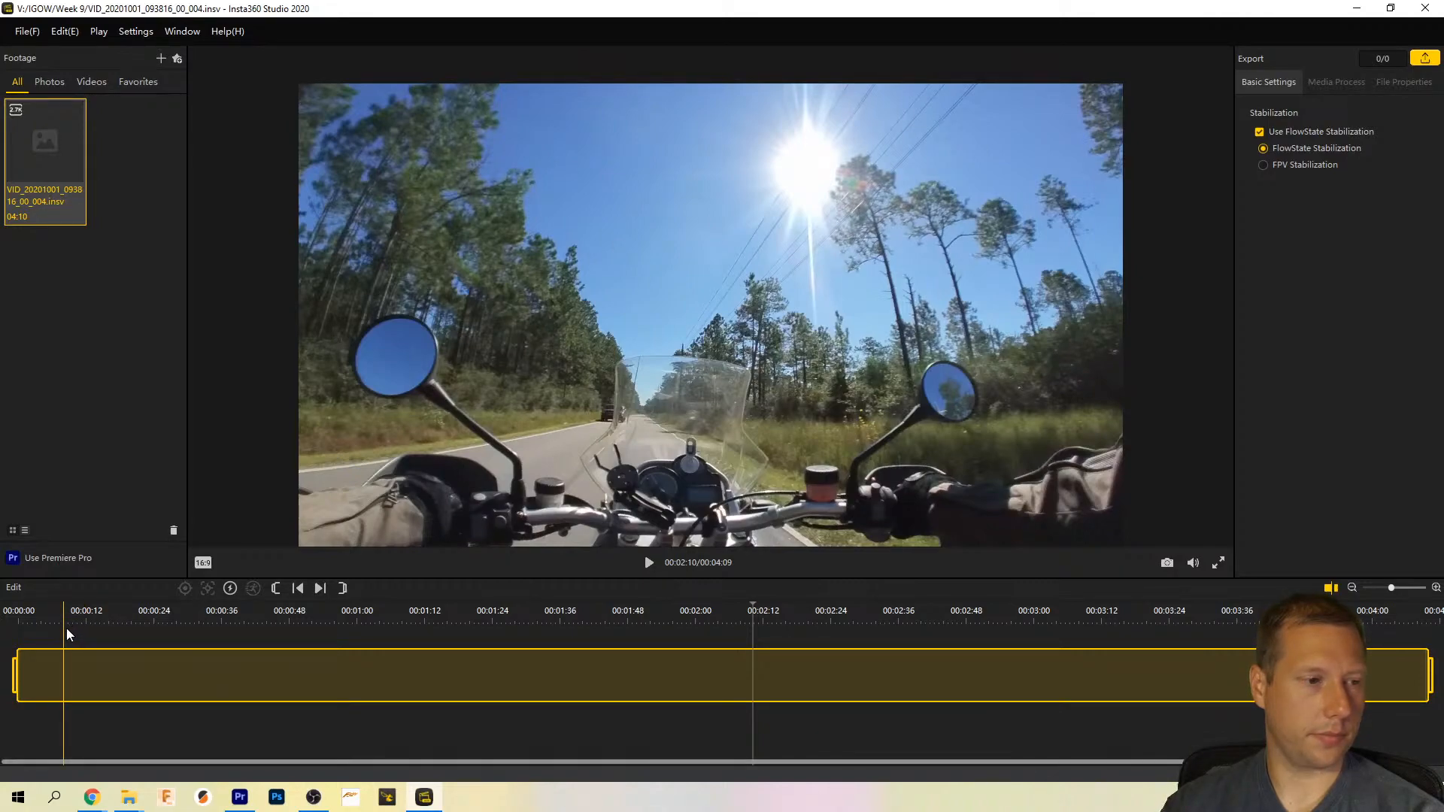
left_click(129, 614)
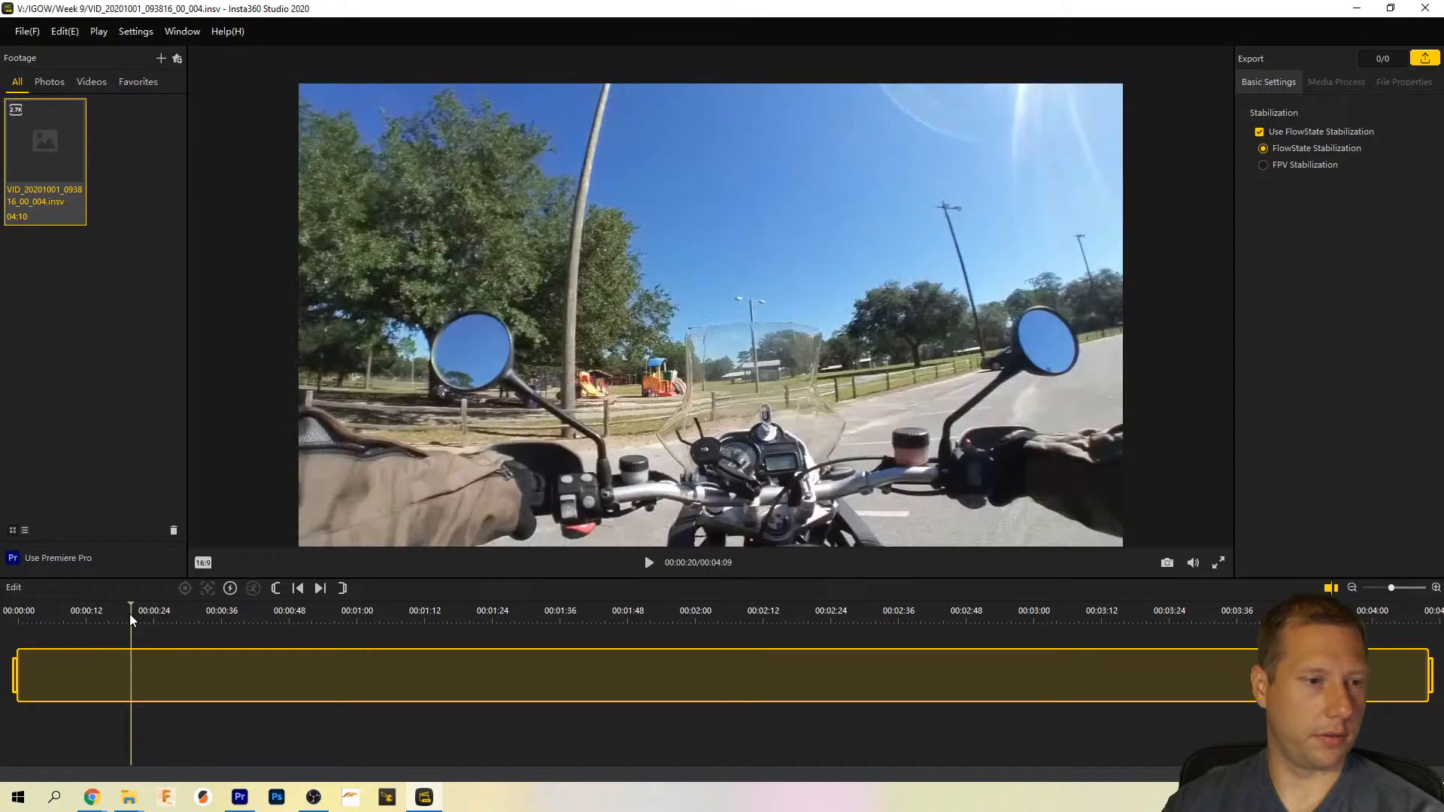
left_click(66, 611)
left_click(39, 611)
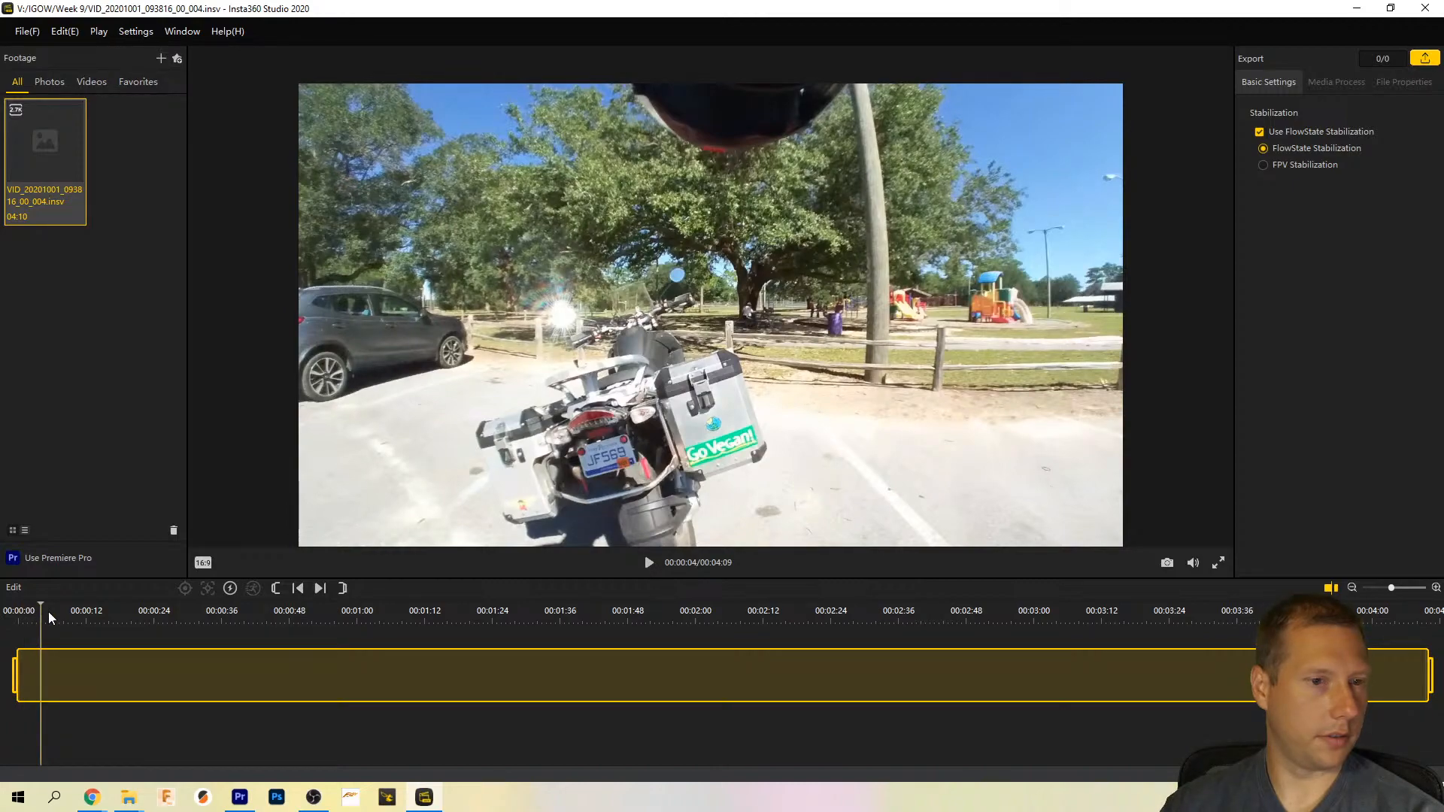
left_click(63, 612)
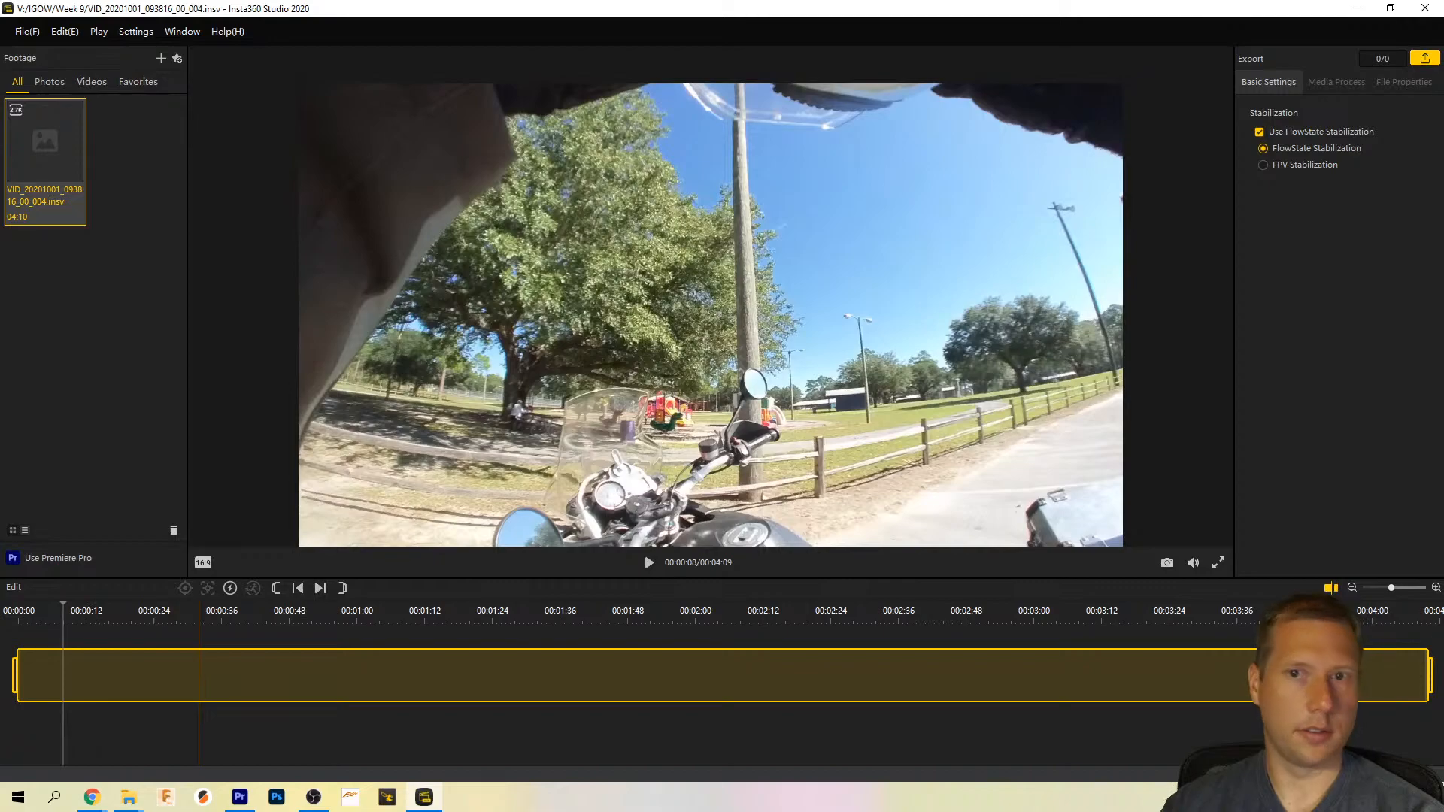
left_click(1423, 9)
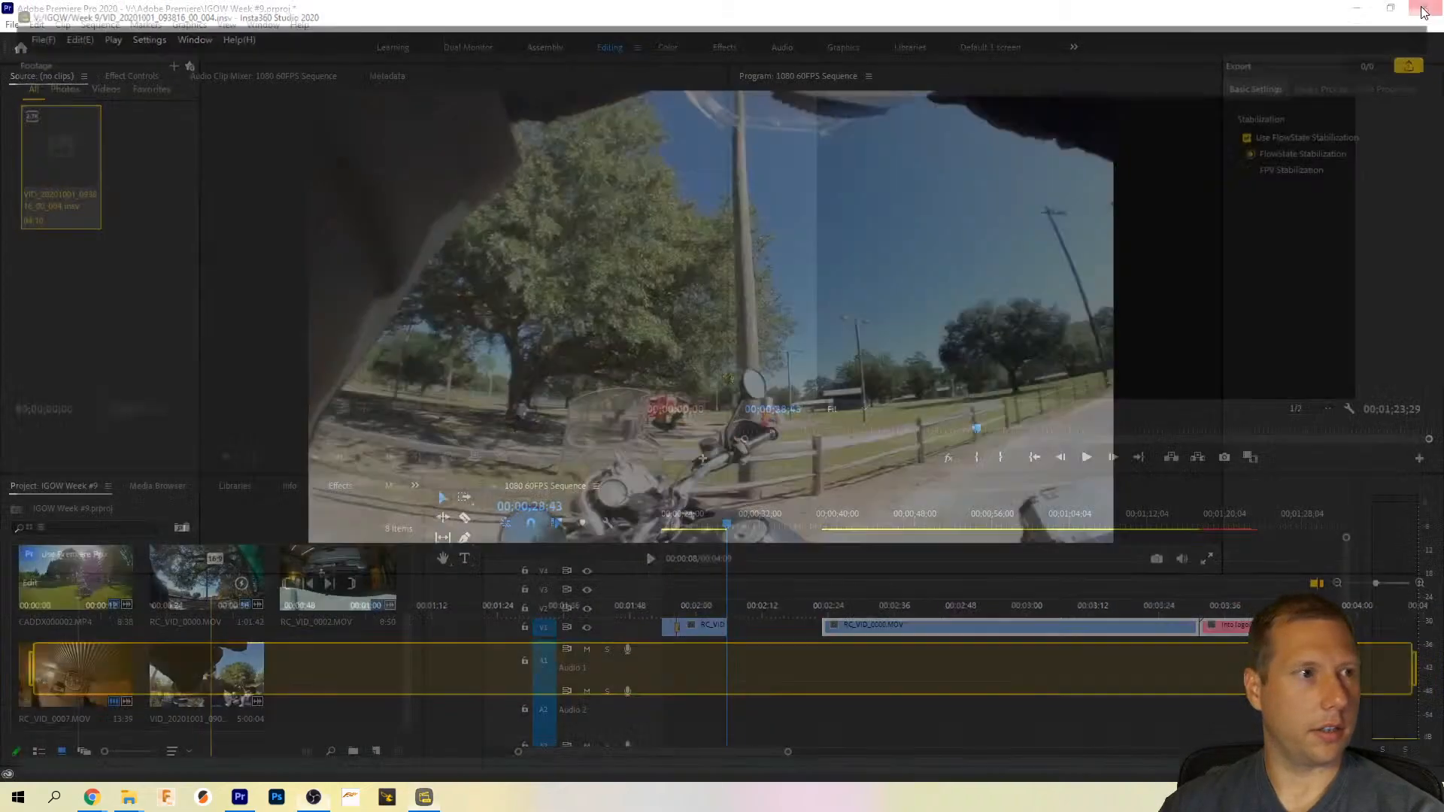
Step: Mark VID_20201001_090638_00_003.mp4 from 00:02:15:03 to 00:02:28:09 and insert that section into the sequence at 00;00;28;43
double_click(213, 681)
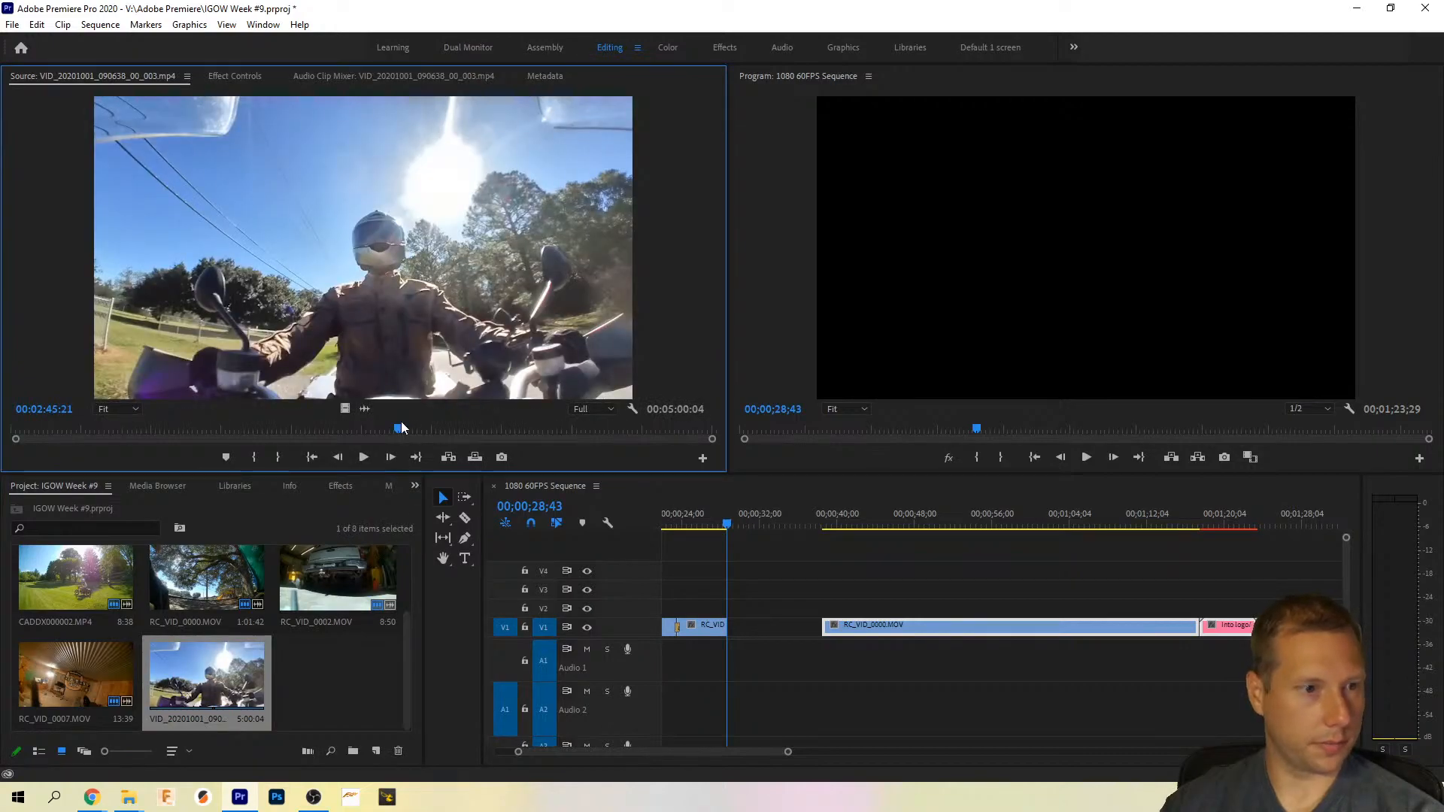
left_click_drag(400, 429, 325, 427)
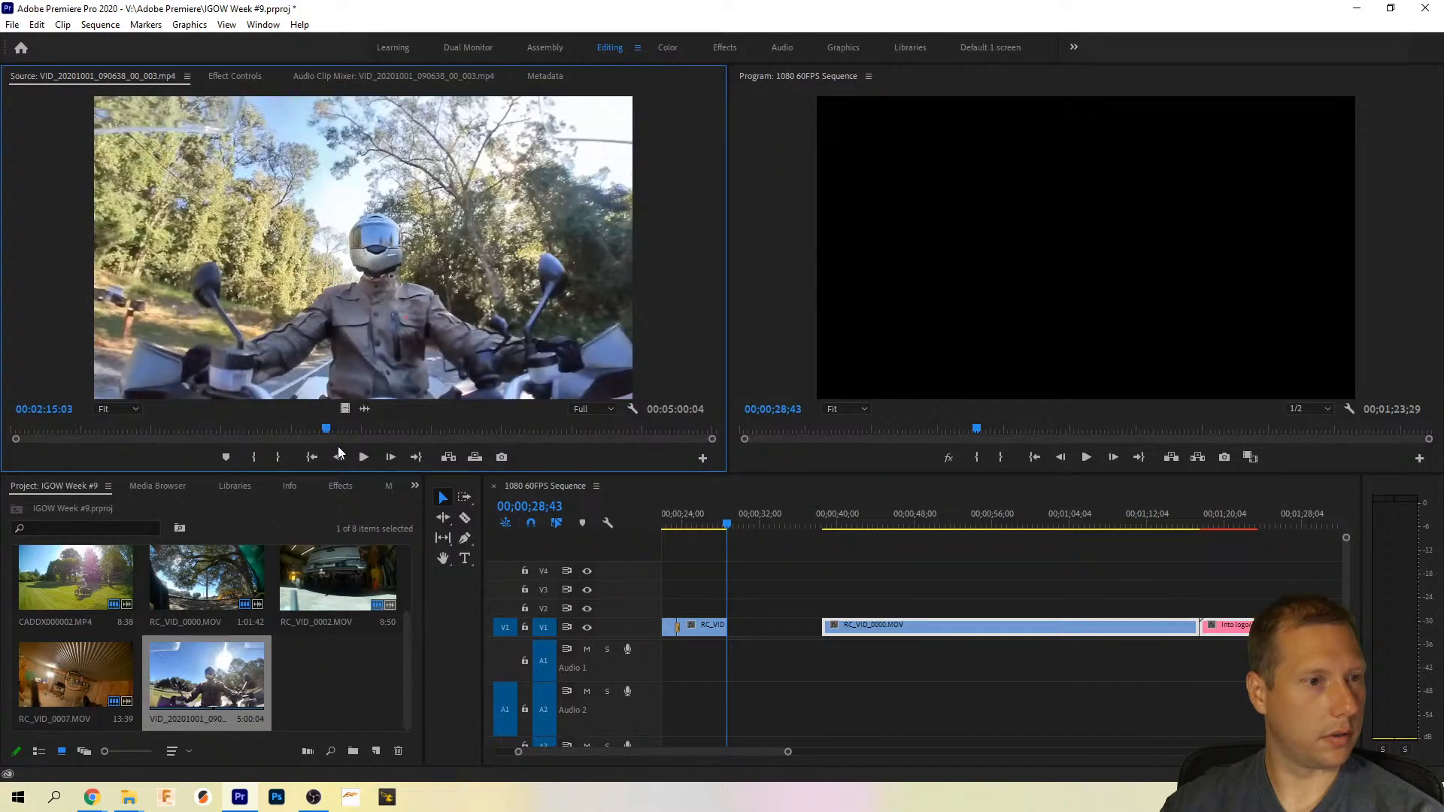
left_click(260, 458)
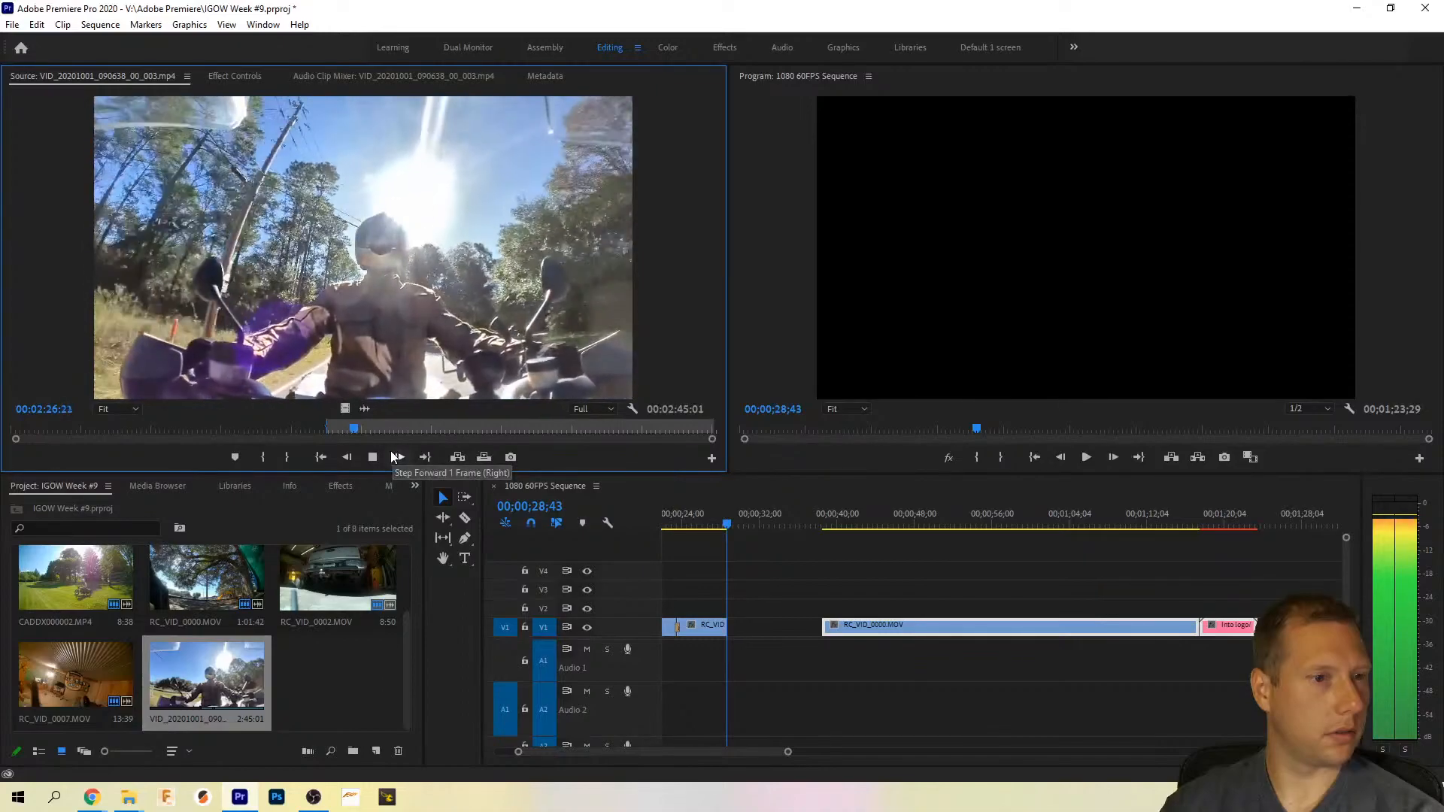
left_click(288, 457)
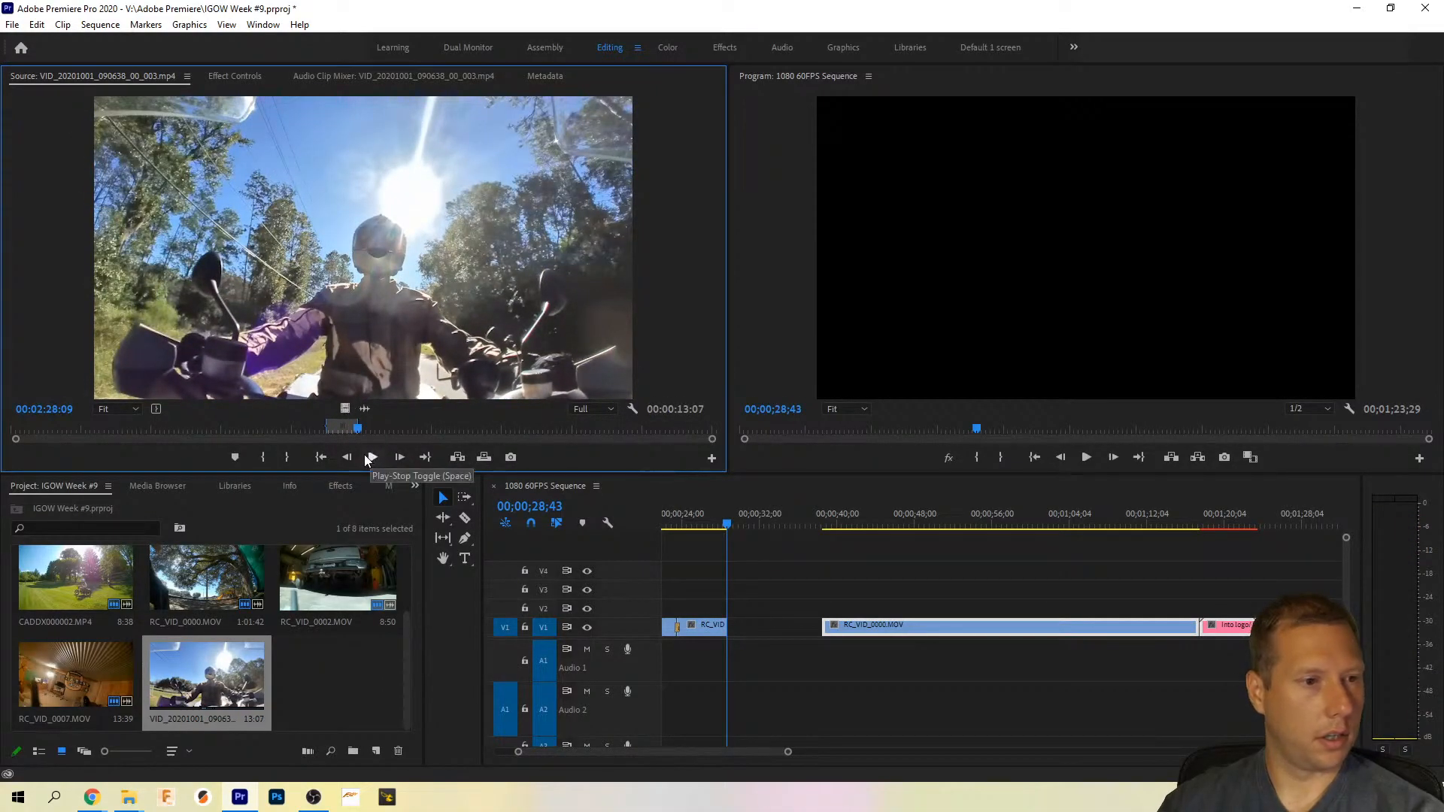
left_click(458, 458)
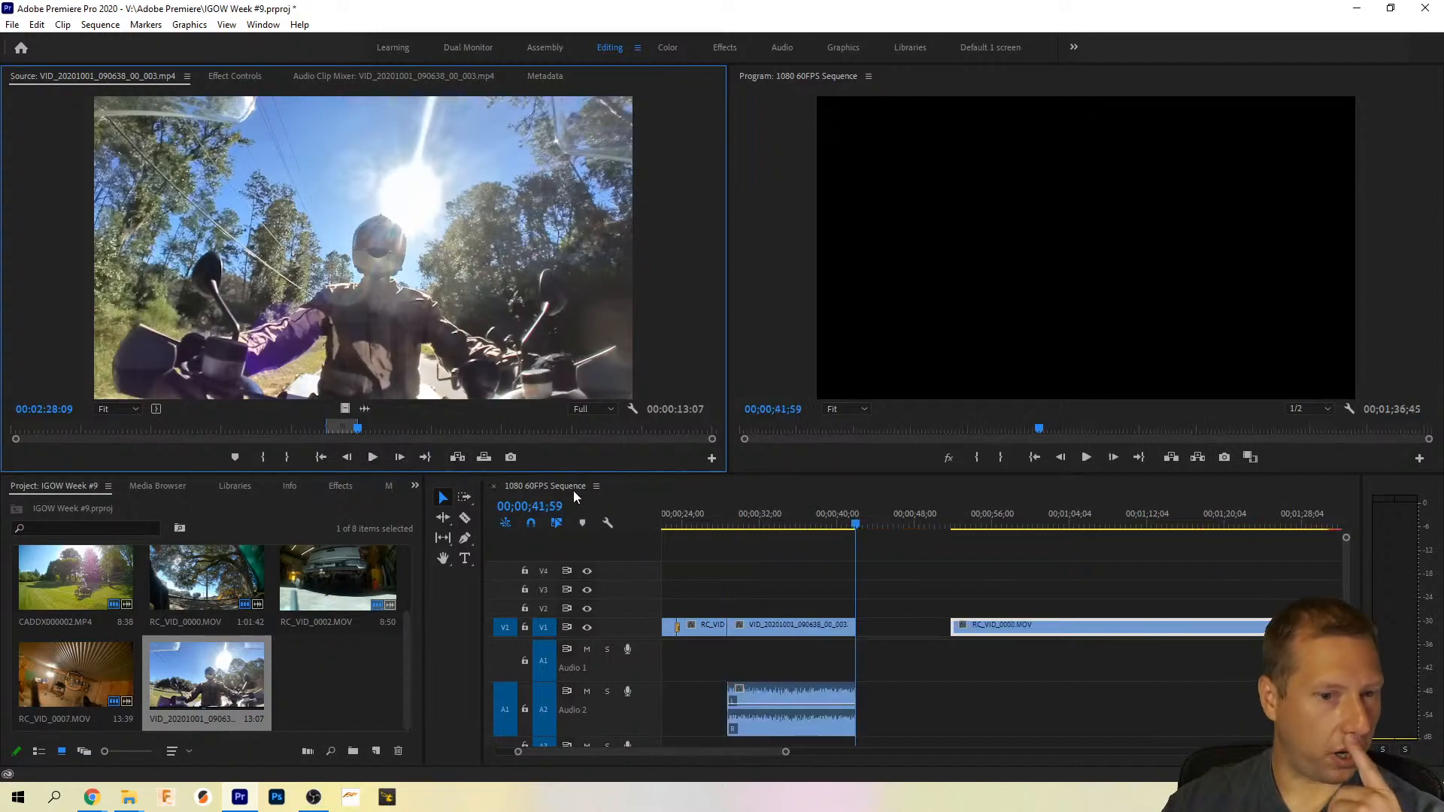
Step: Move the inserted motorcycle clip's audio to track A1 and close the gap before RC_VID_0000.MOV with a ripple delete
left_click_drag(766, 710, 765, 663)
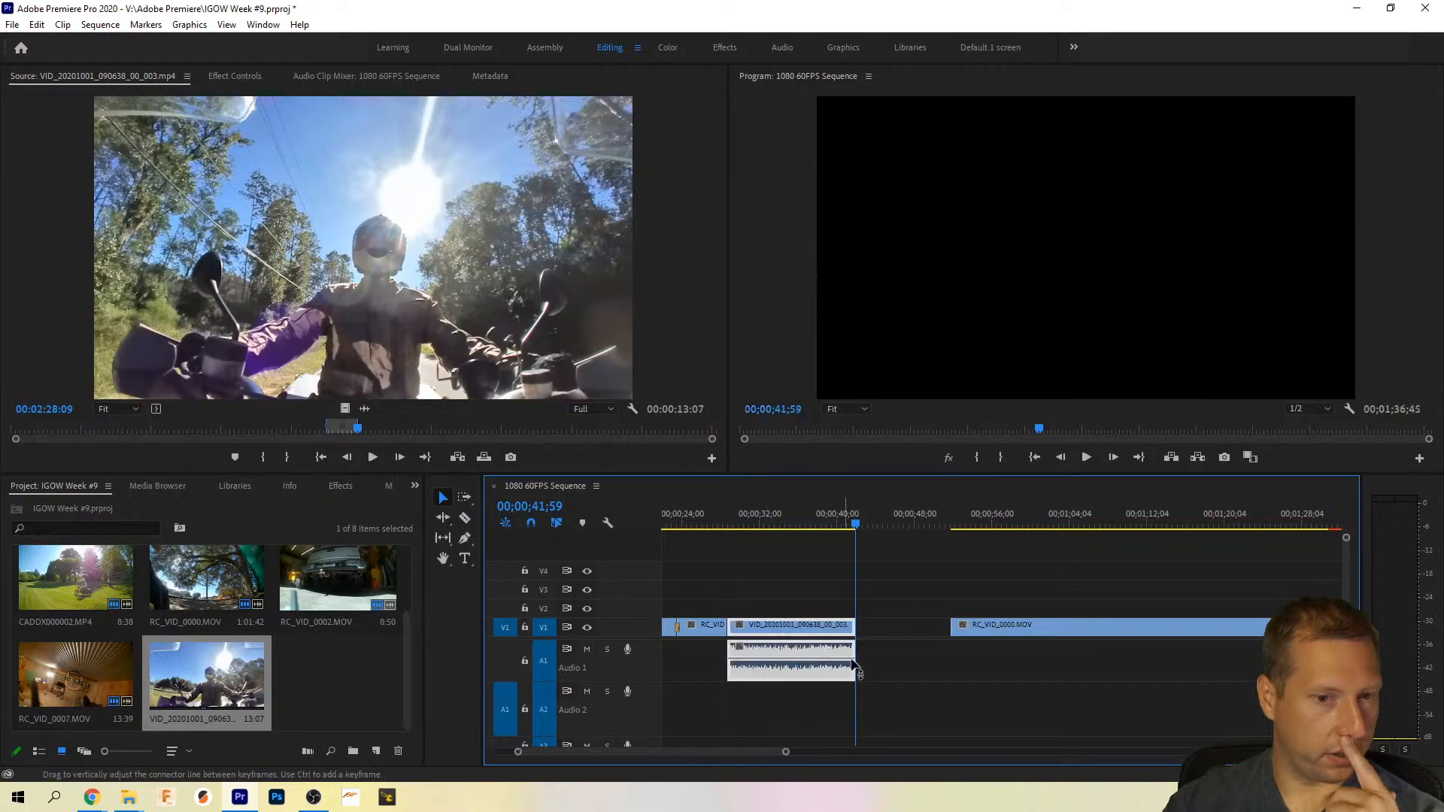
left_click(901, 639)
right_click(901, 639)
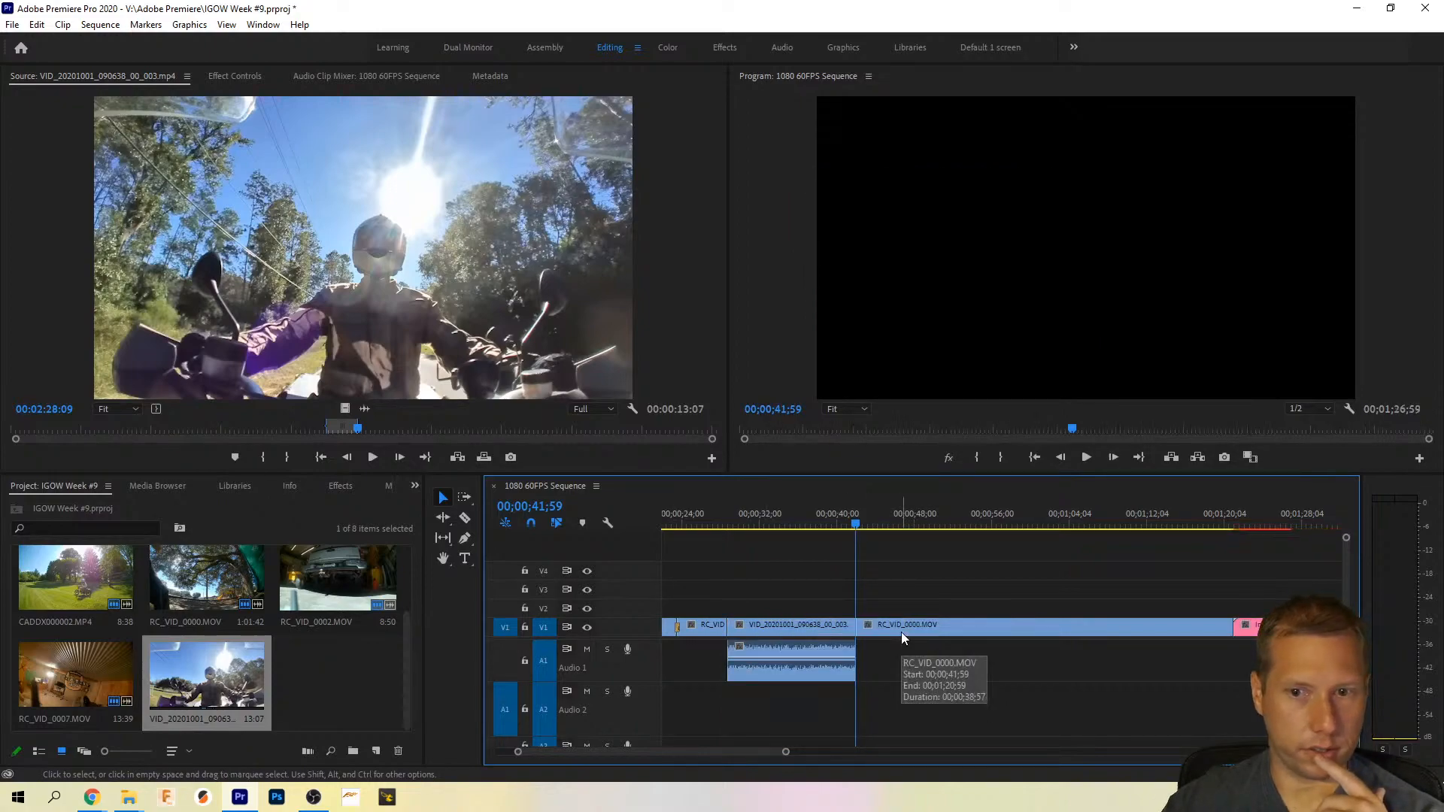
left_click(933, 663)
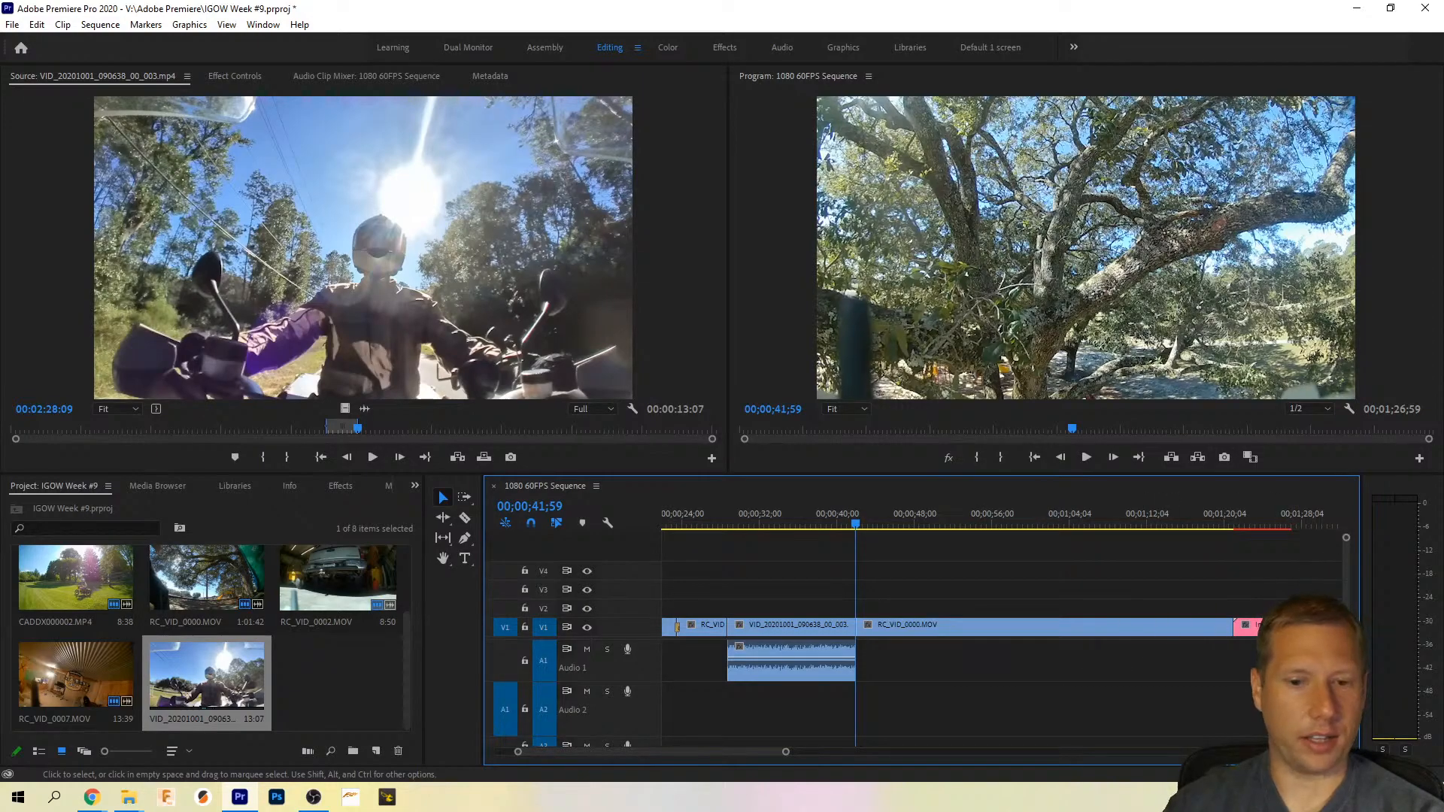
Step: Move the logo clip and the motorcycle clip up to V3 and close the gap left before RC_VID_0000.MOV on V1
left_click_drag(1248, 625, 1315, 590)
left_click(806, 627)
left_click_drag(796, 621, 1173, 590)
left_click(770, 637)
key("Delete")
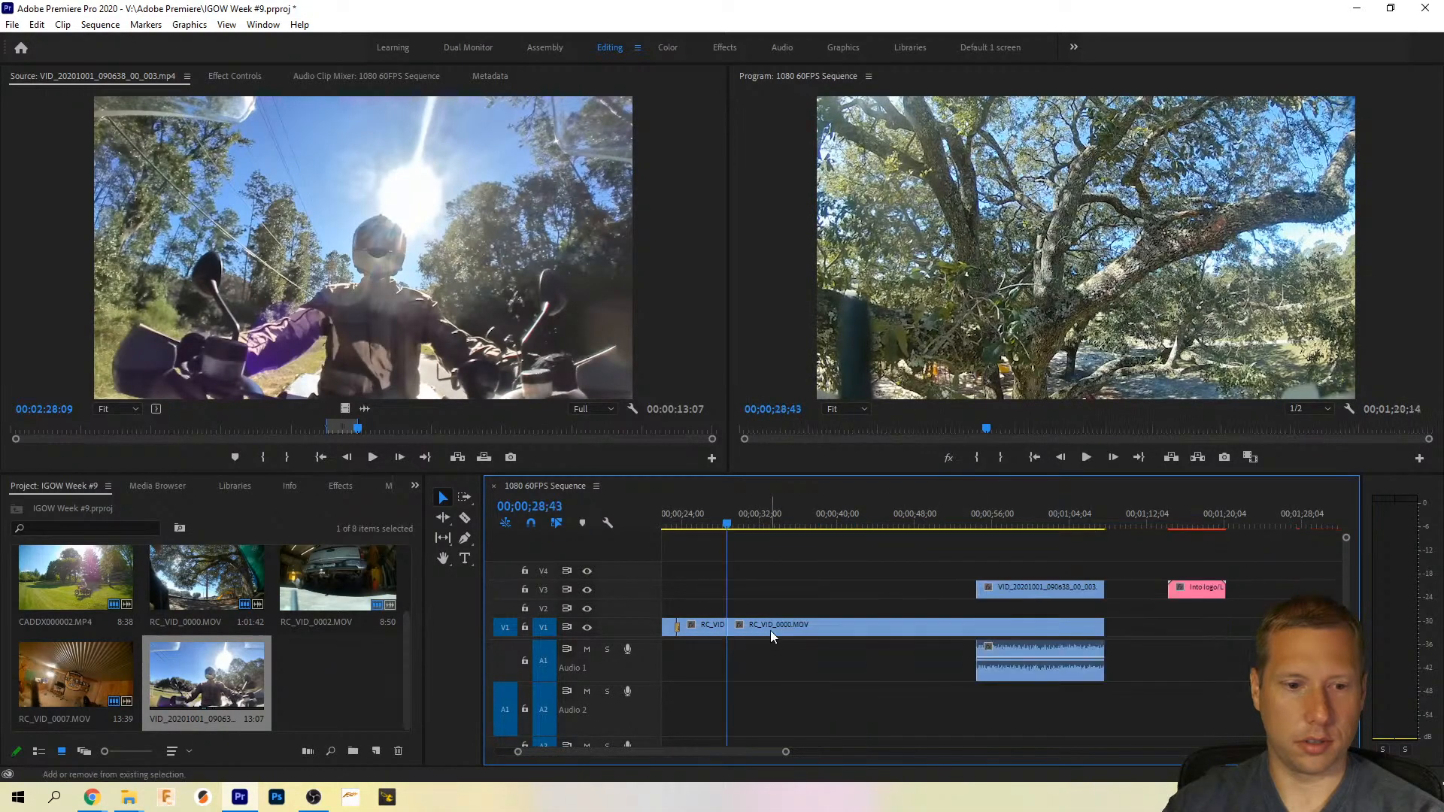
Step: Place the motorcycle clip on V1 directly after RC_VID_0000.MOV, followed by the logo clip, and play across the new cut
left_click_drag(1054, 588, 1196, 644)
left_click_drag(1197, 587, 1280, 627)
left_click_drag(1270, 629, 1271, 629)
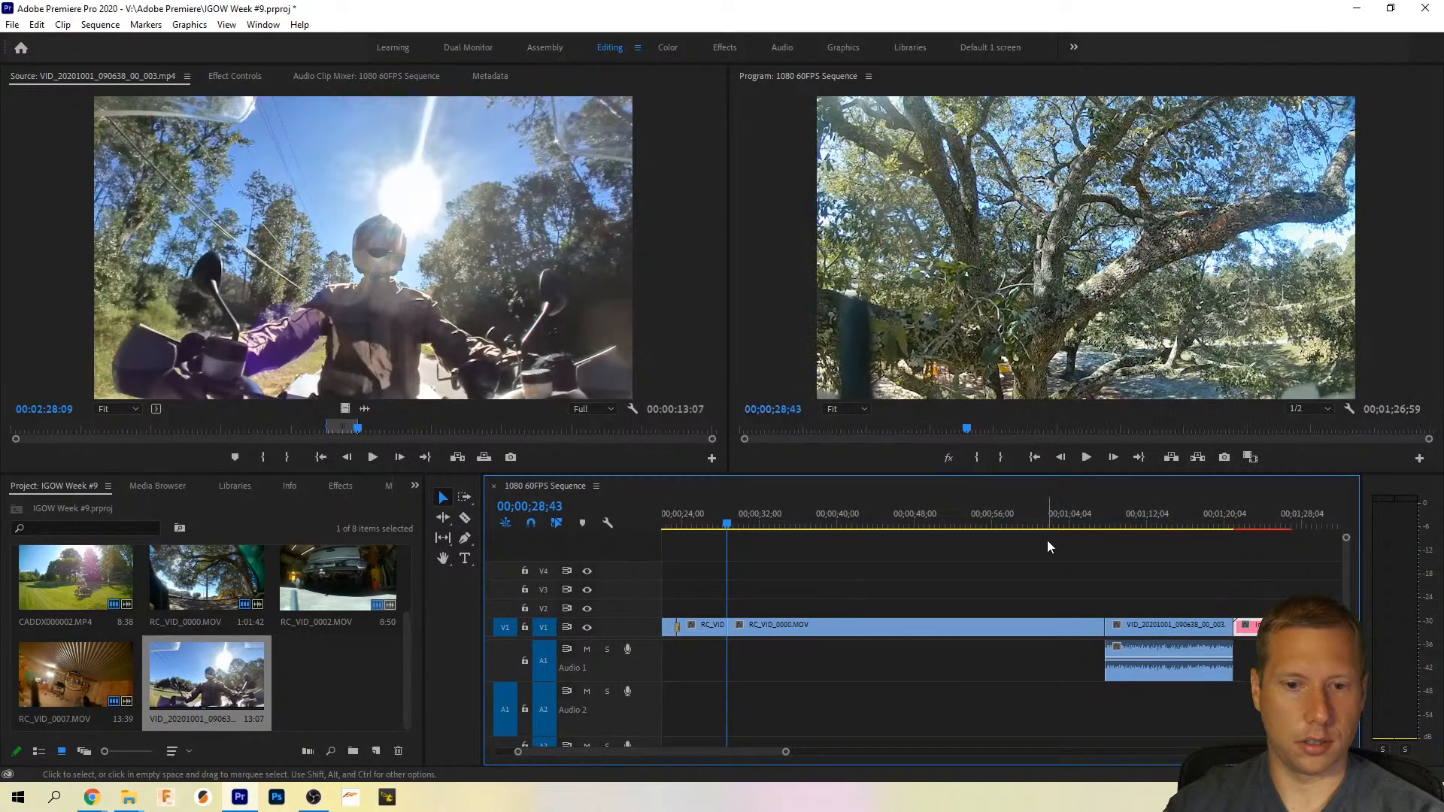
left_click_drag(1074, 516, 1067, 517)
key("space")
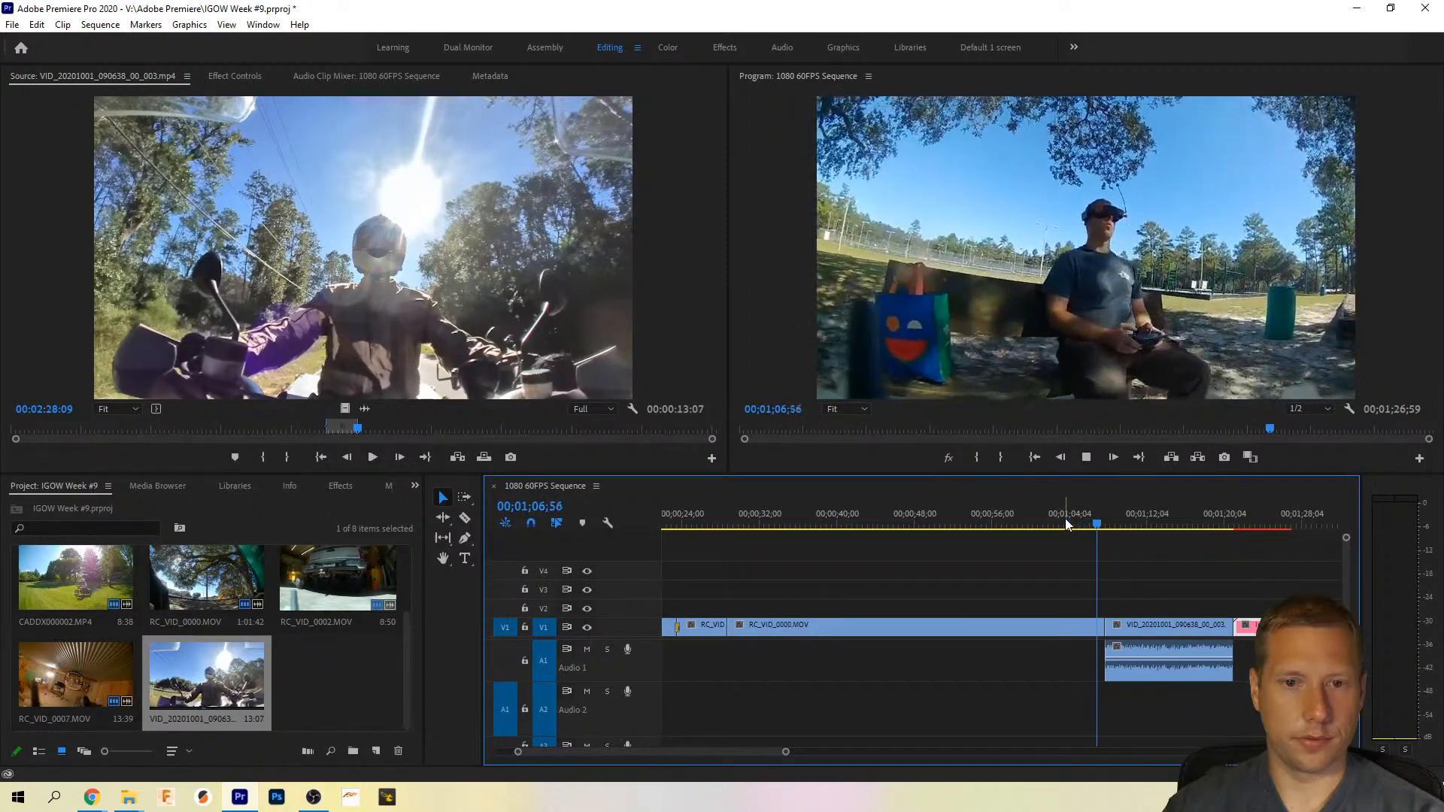
key("space")
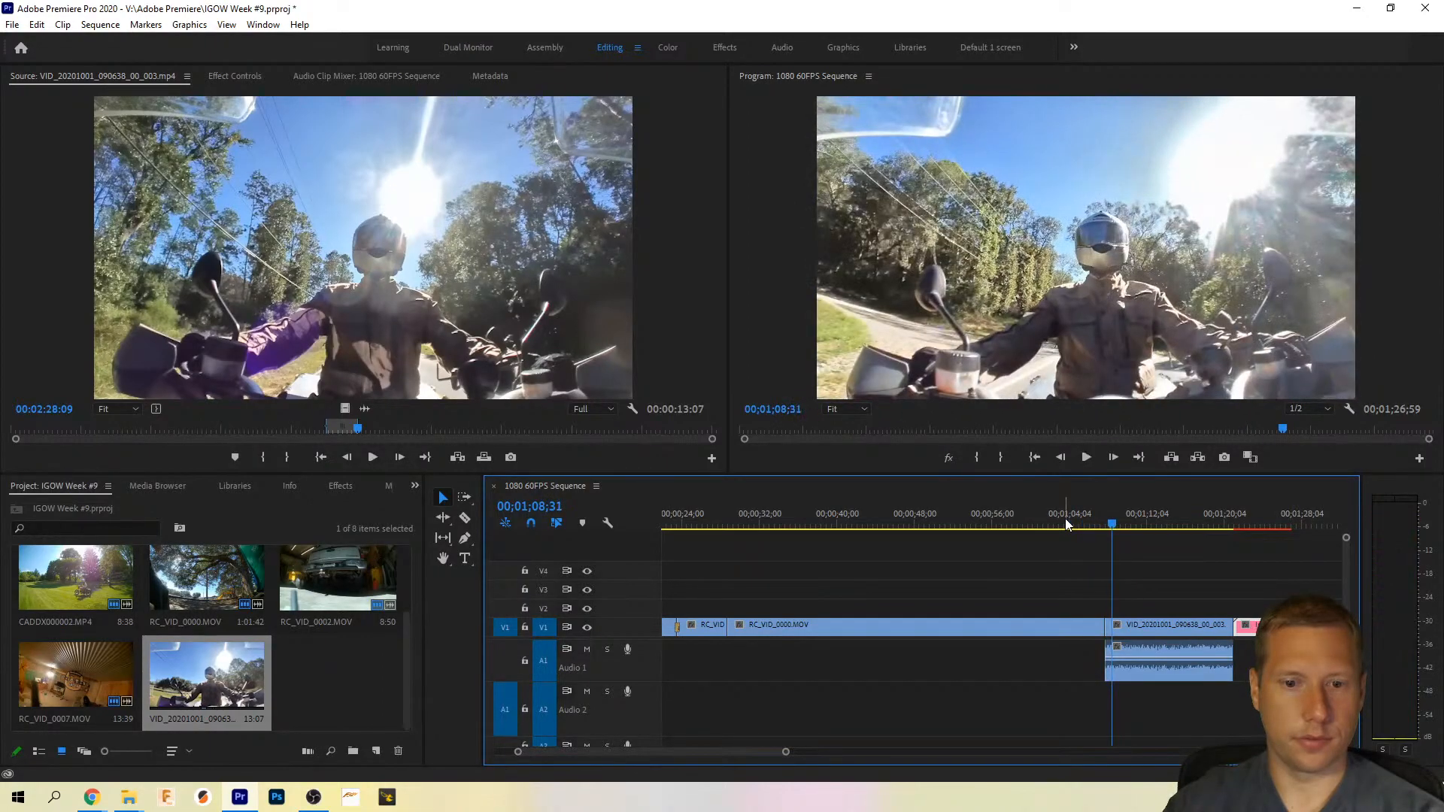
Step: Park the motorcycle clip on V4, return RC_VID_0000.MOV to just before the logo clip, and play that cut
left_click(1148, 631)
left_click_drag(1148, 632, 1230, 630)
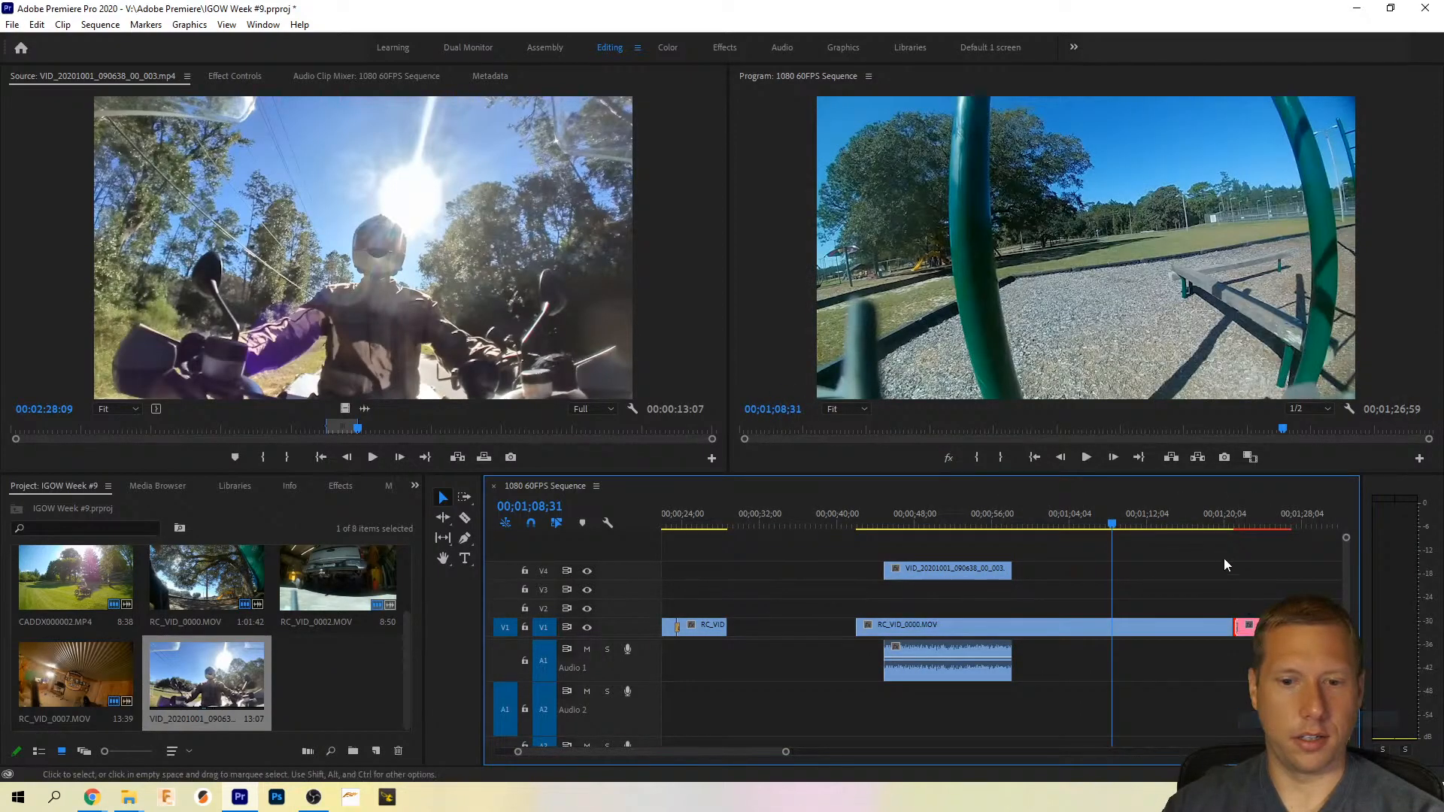
left_click(1218, 527)
key("space")
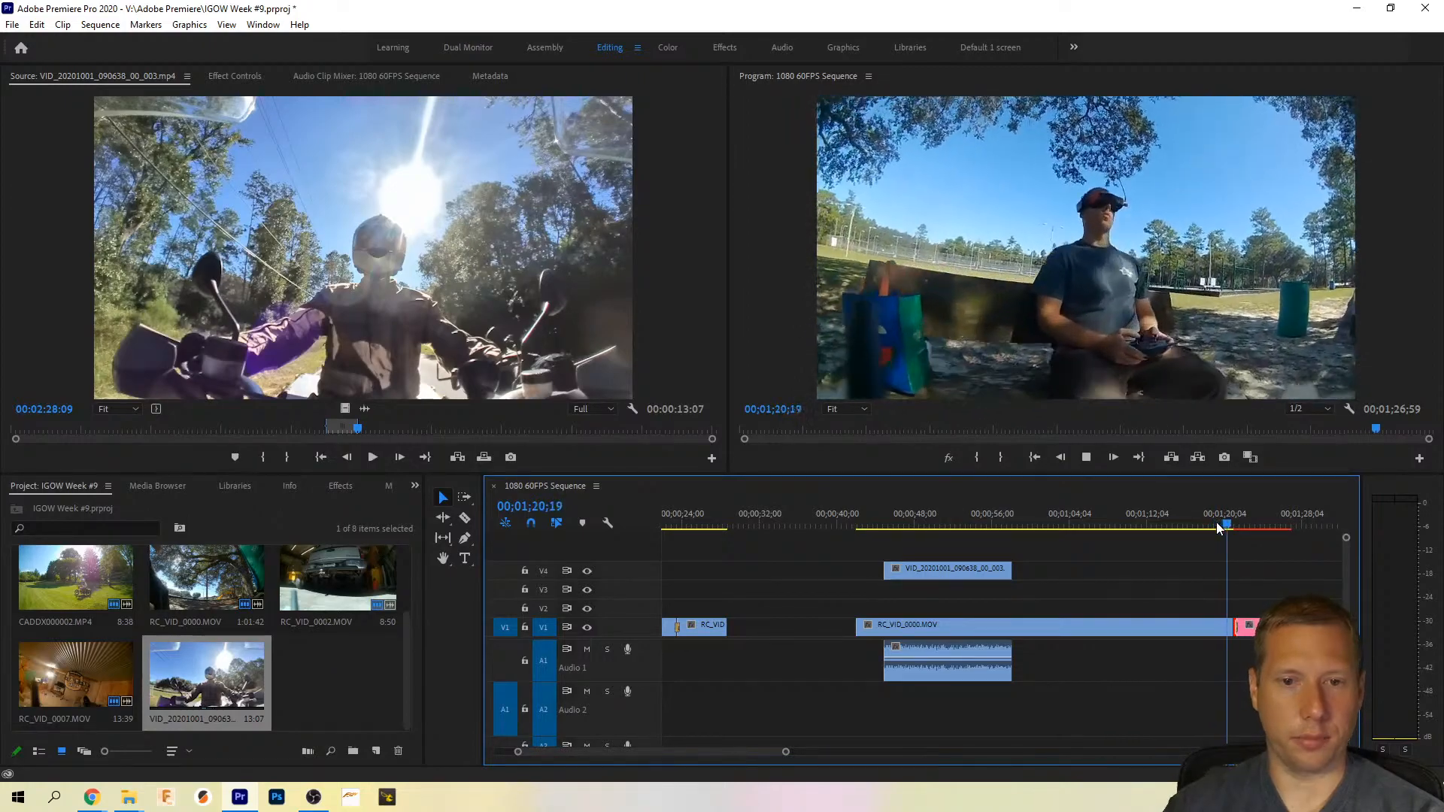
key("space")
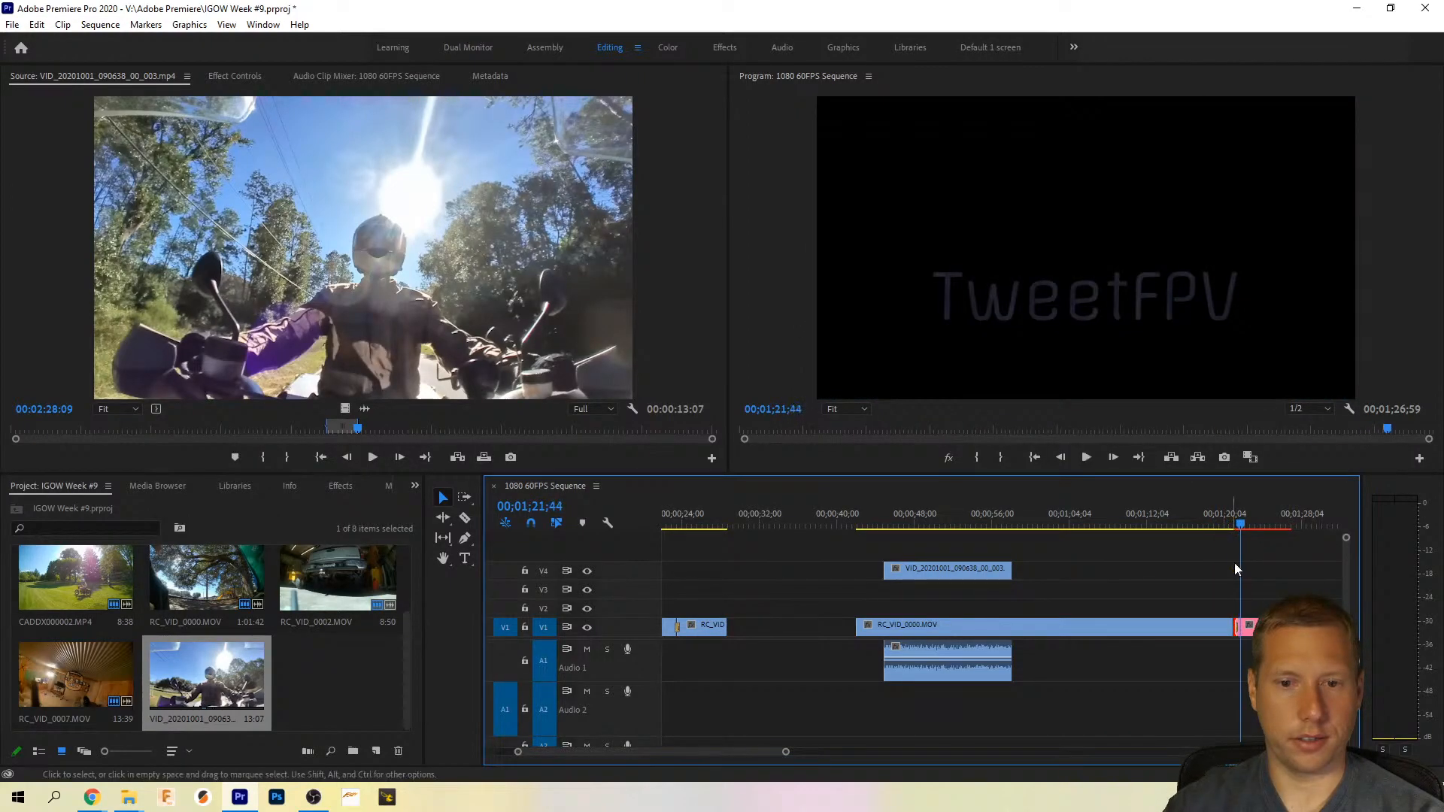
Step: Split RC_VID_0000.MOV at 00;01;20;54 and ripple delete the short remainder before the logo clip
left_click(1232, 524)
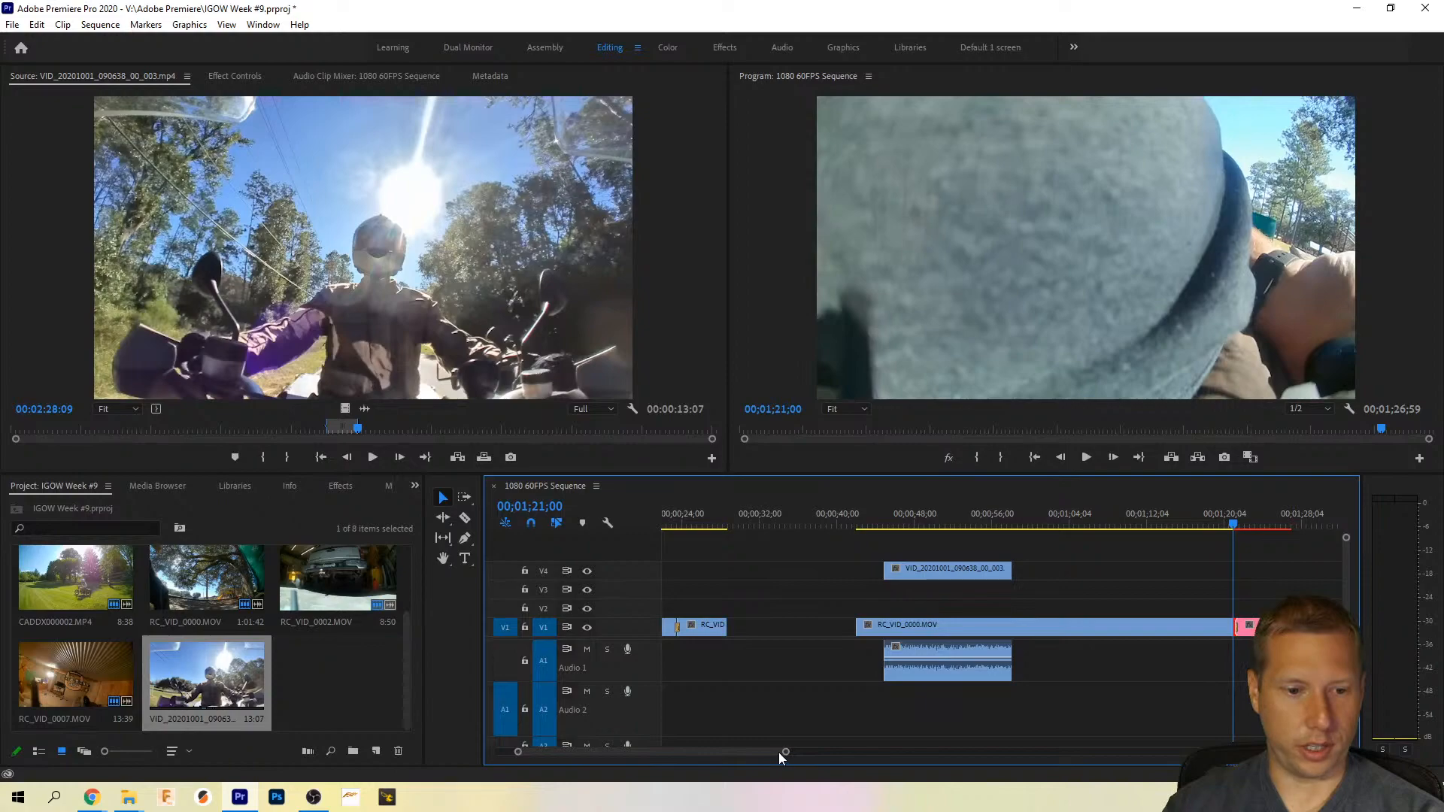
key("=")
key("=")
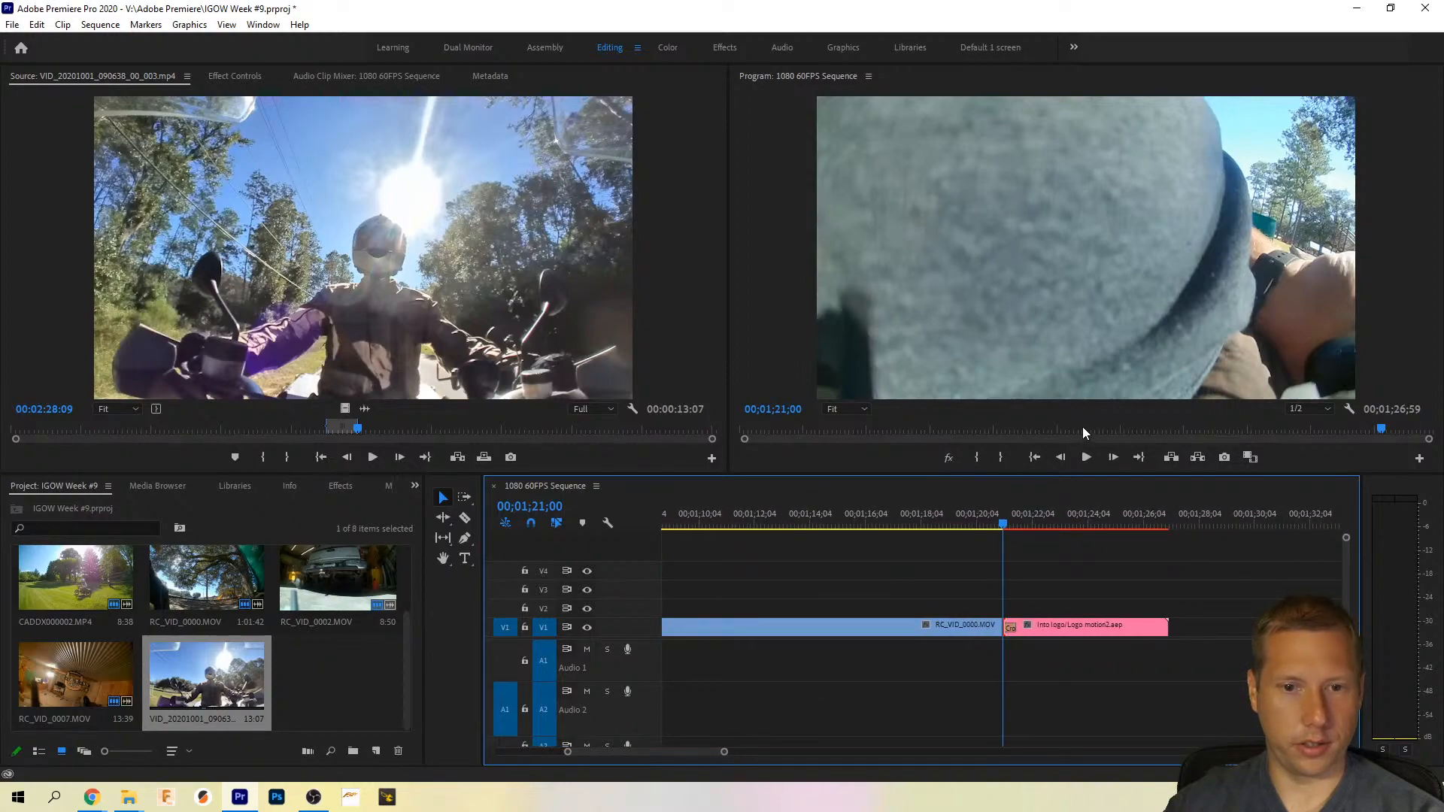
key("Left")
key("Left")
key("Left")
key("Left")
key("Left")
key("Left")
key("Left")
key("Left")
key("Left")
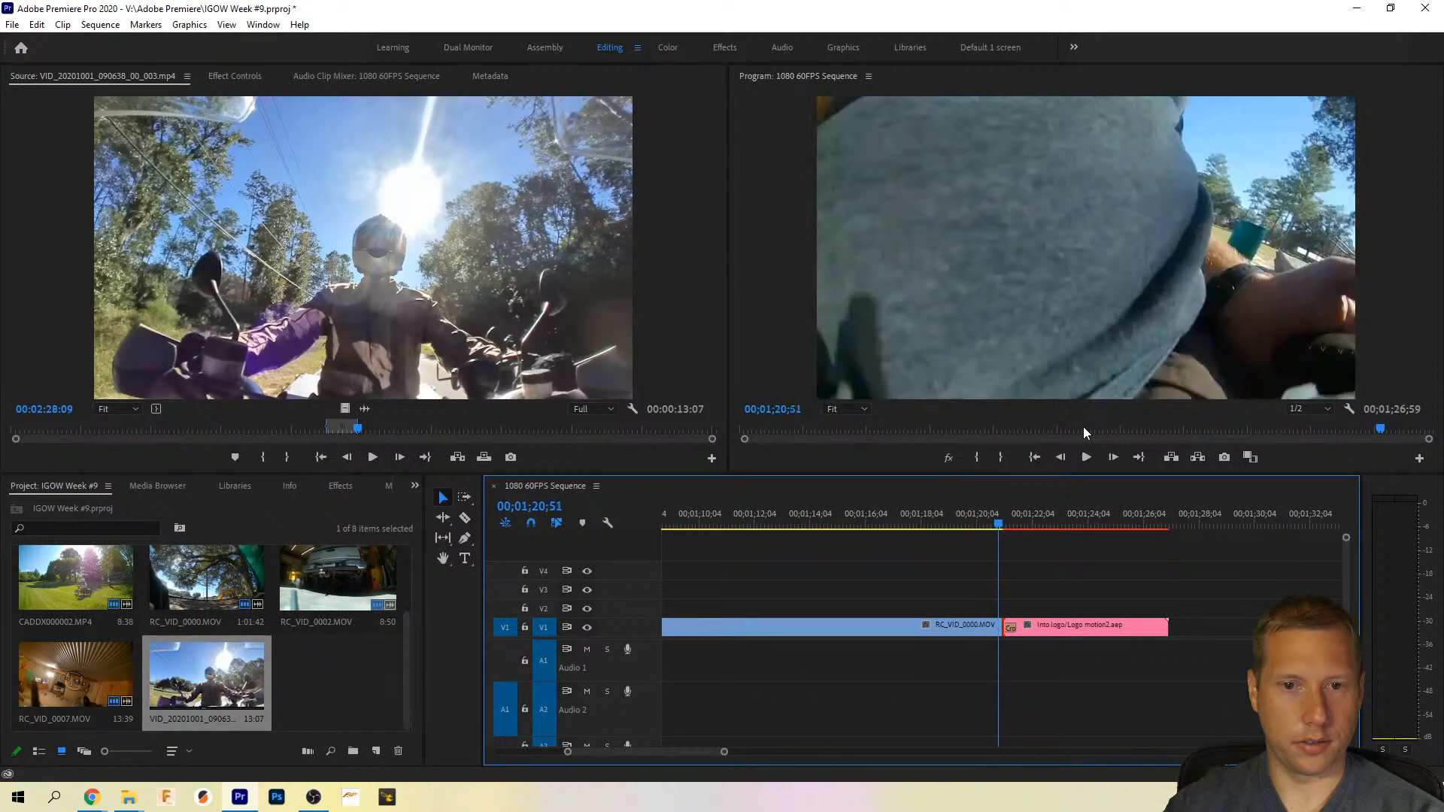
key("Right")
key("Left")
key("Right")
key("Left")
key("Right")
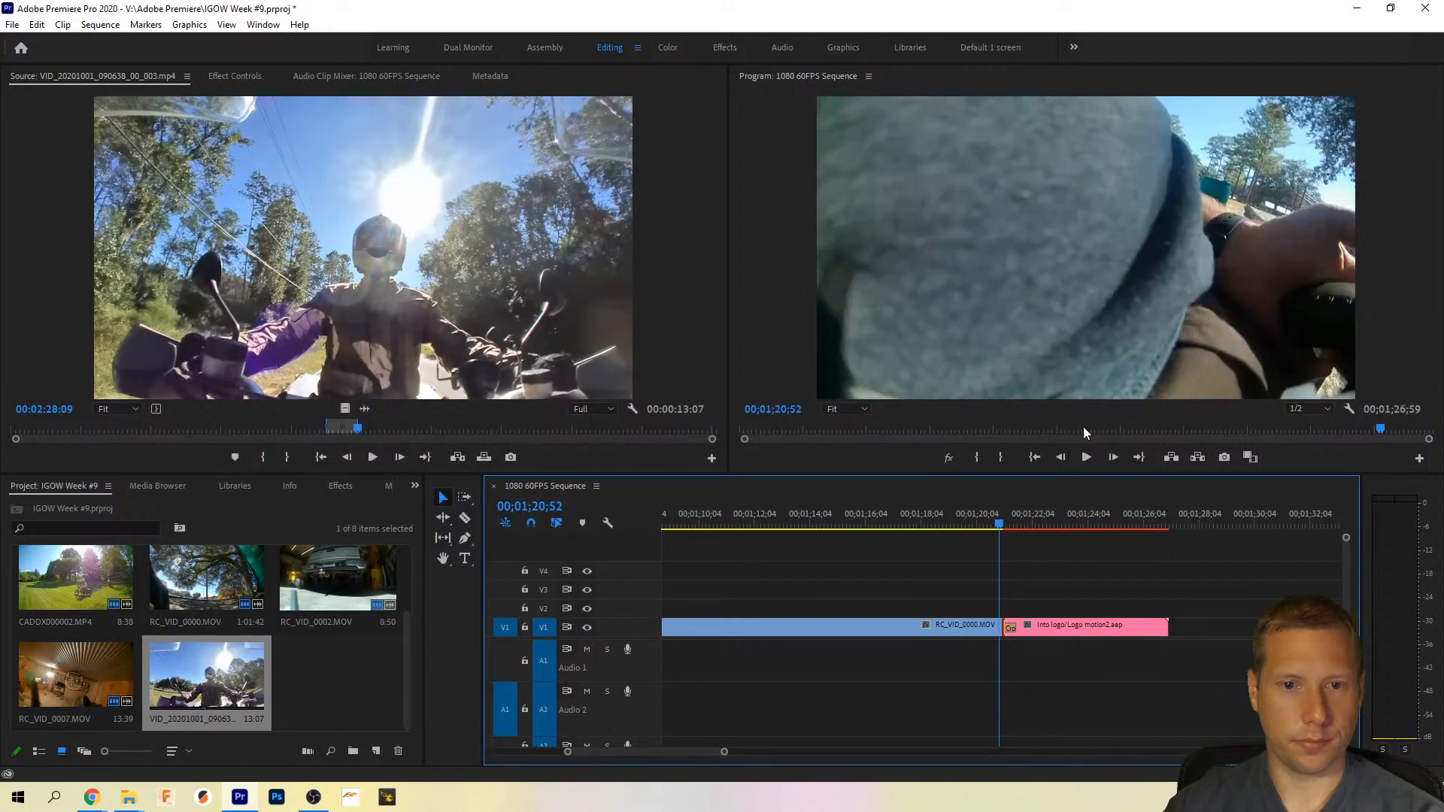
key("Right")
key("Right")
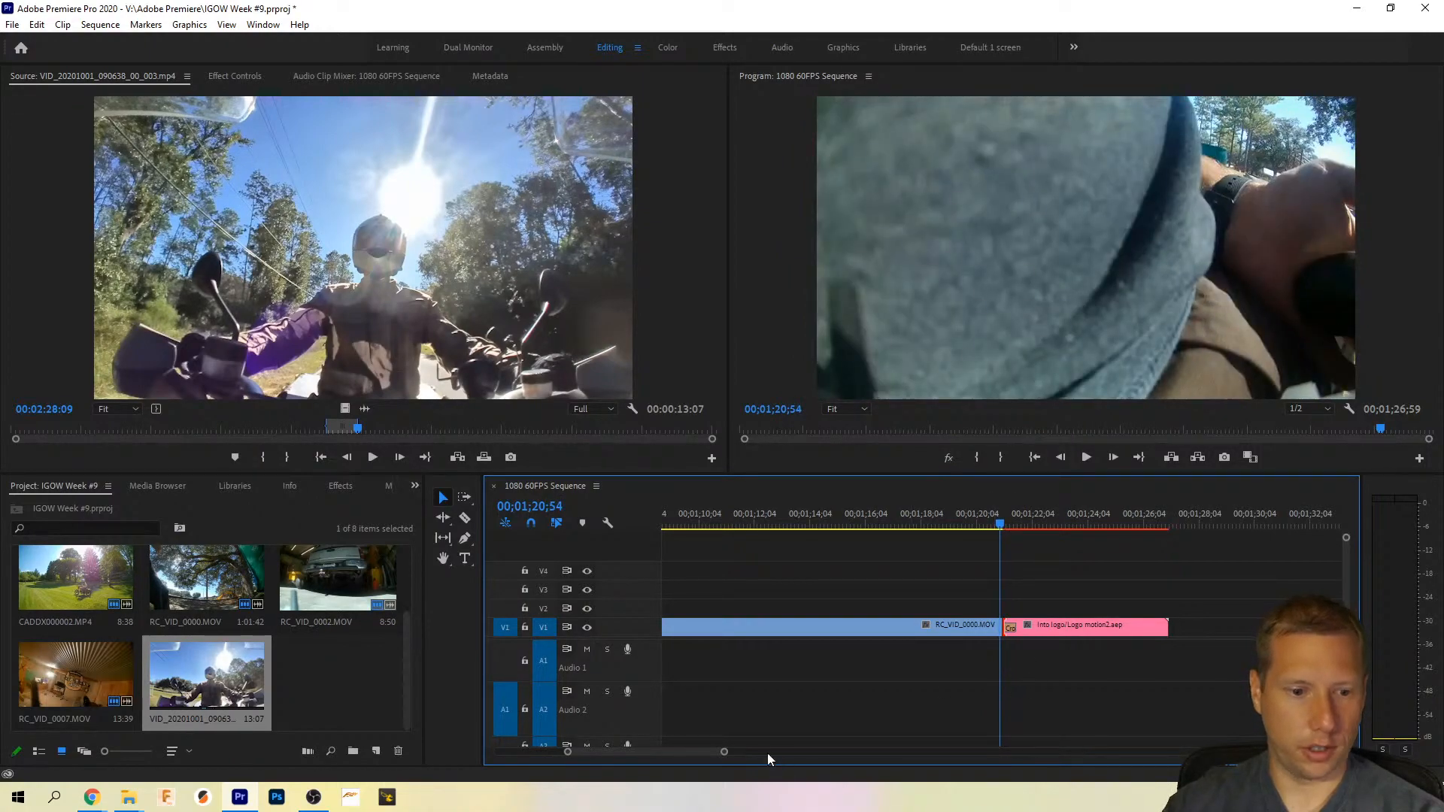
key("equal")
key("equal")
key("equal")
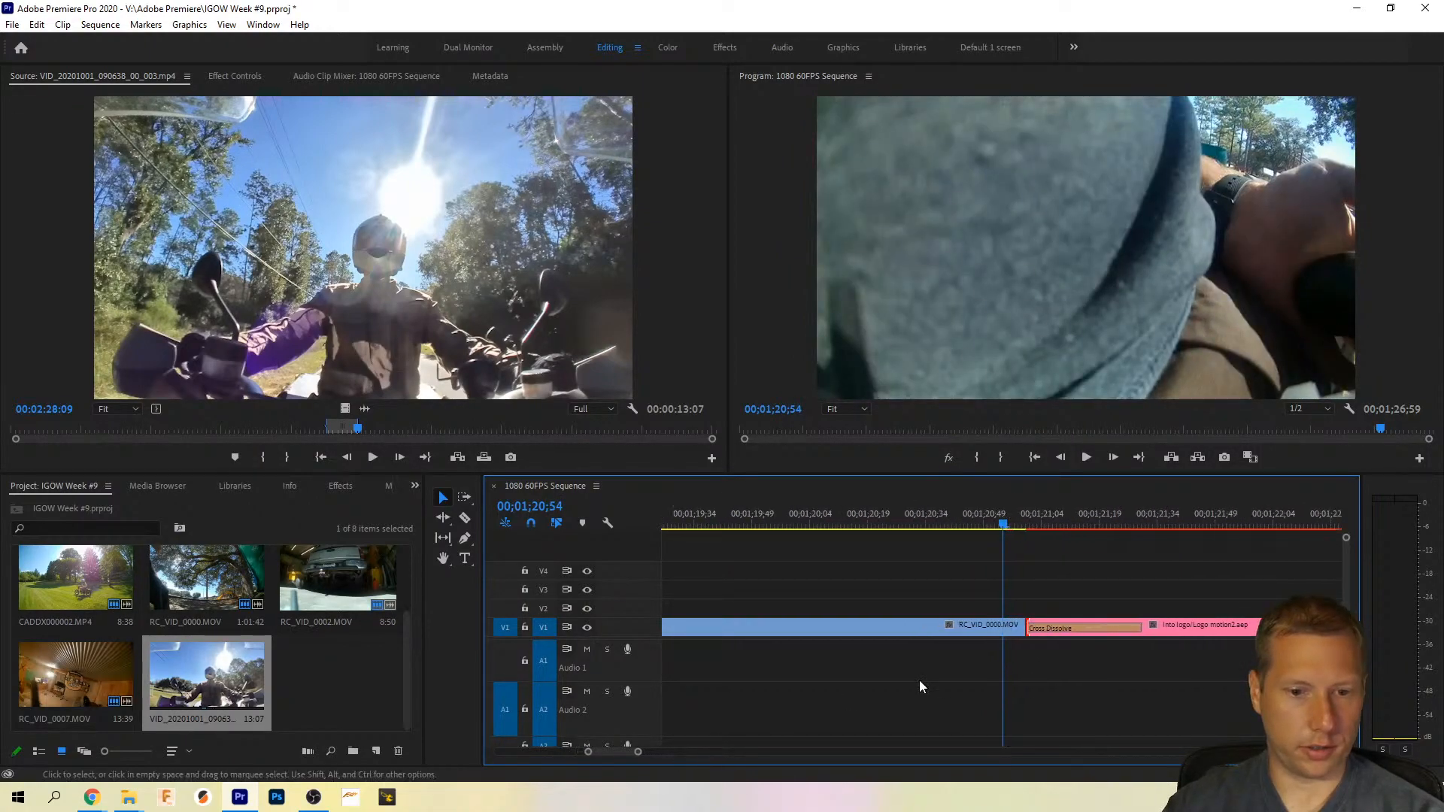
key("c")
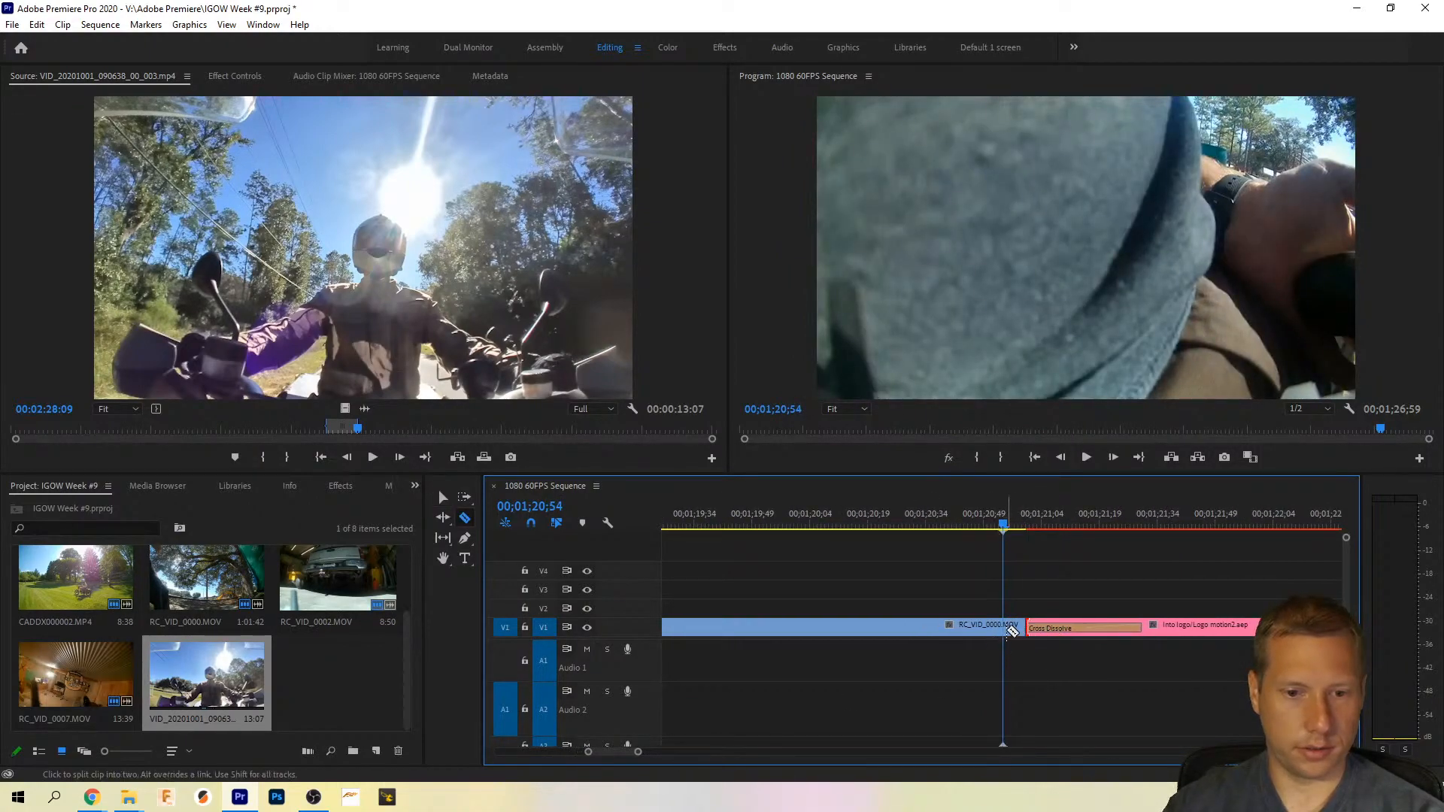
left_click(1011, 627)
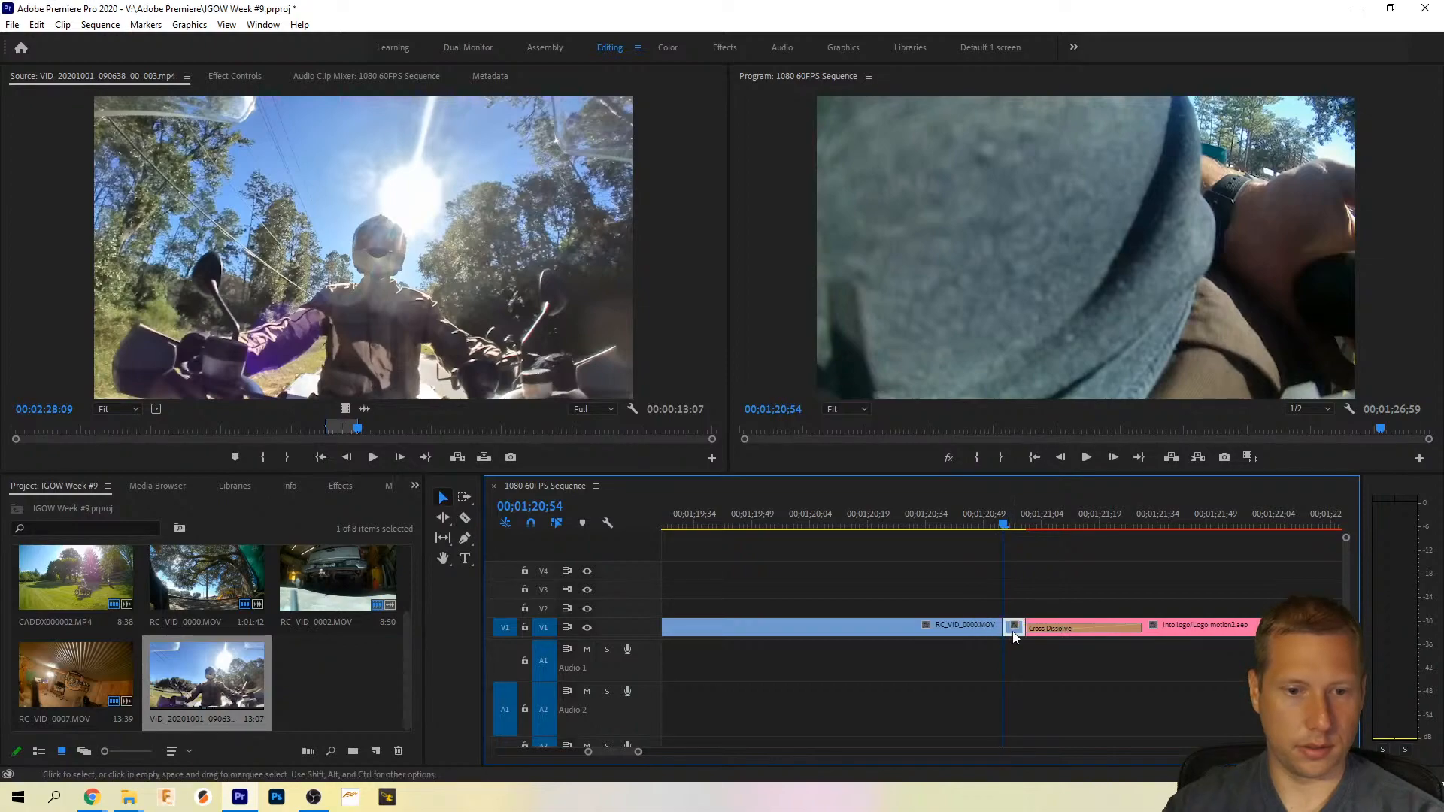
key("shift+Delete")
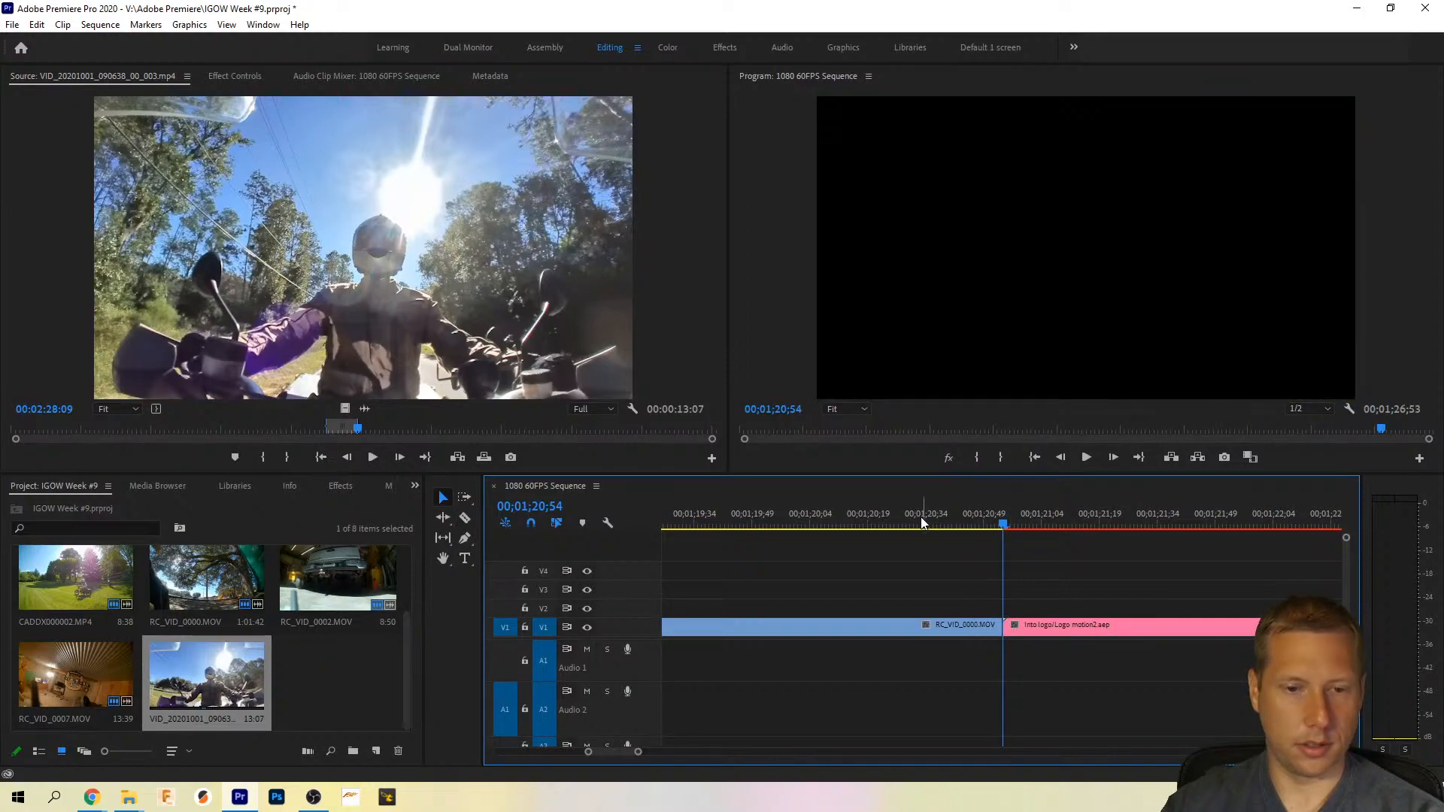
Step: Try fading RC_VID_0000.MOV to 0% opacity at its end with keyframes, and play the cut into the logo clip
left_click(919, 521)
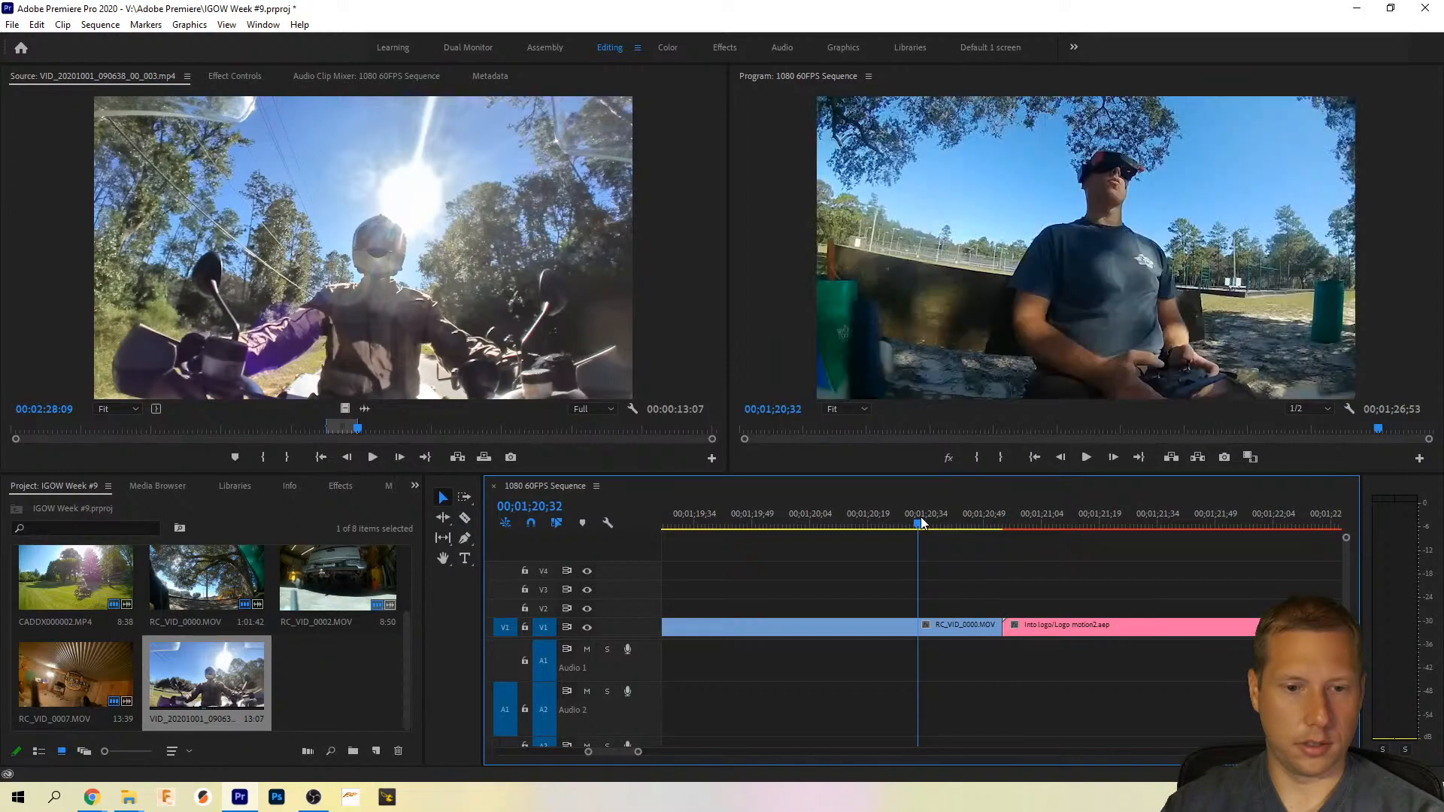
right_click(1004, 625)
left_click(991, 519)
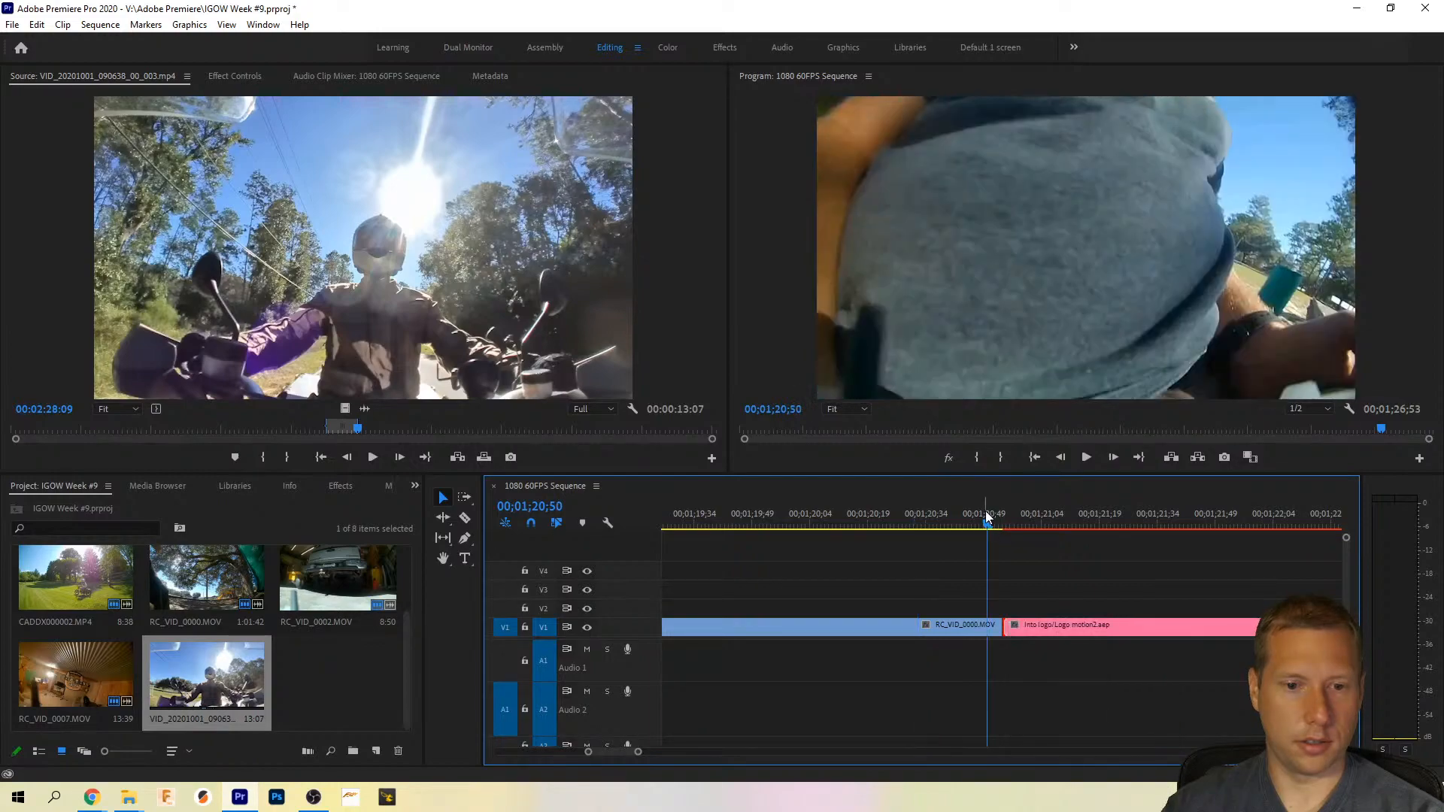
key("Down")
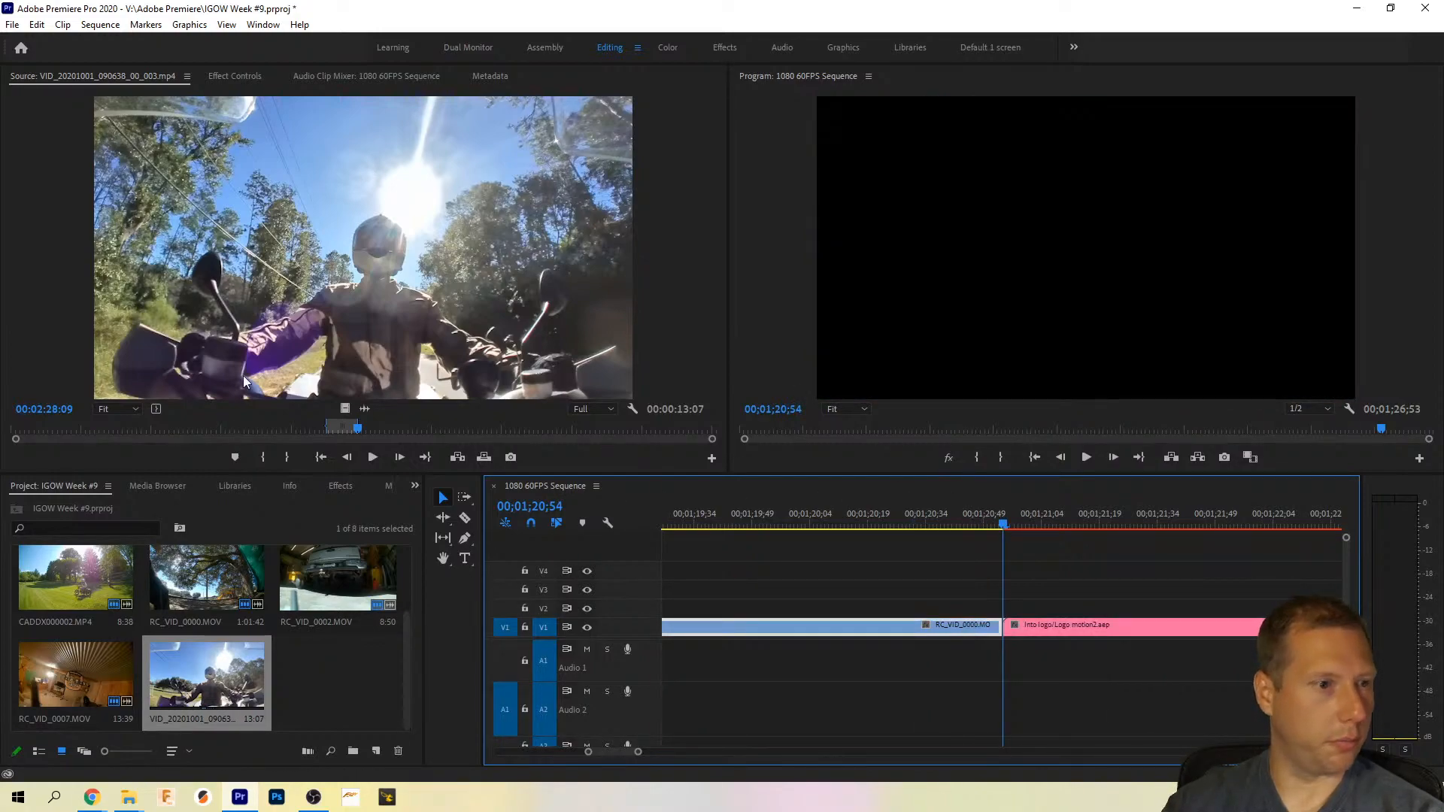
left_click(239, 76)
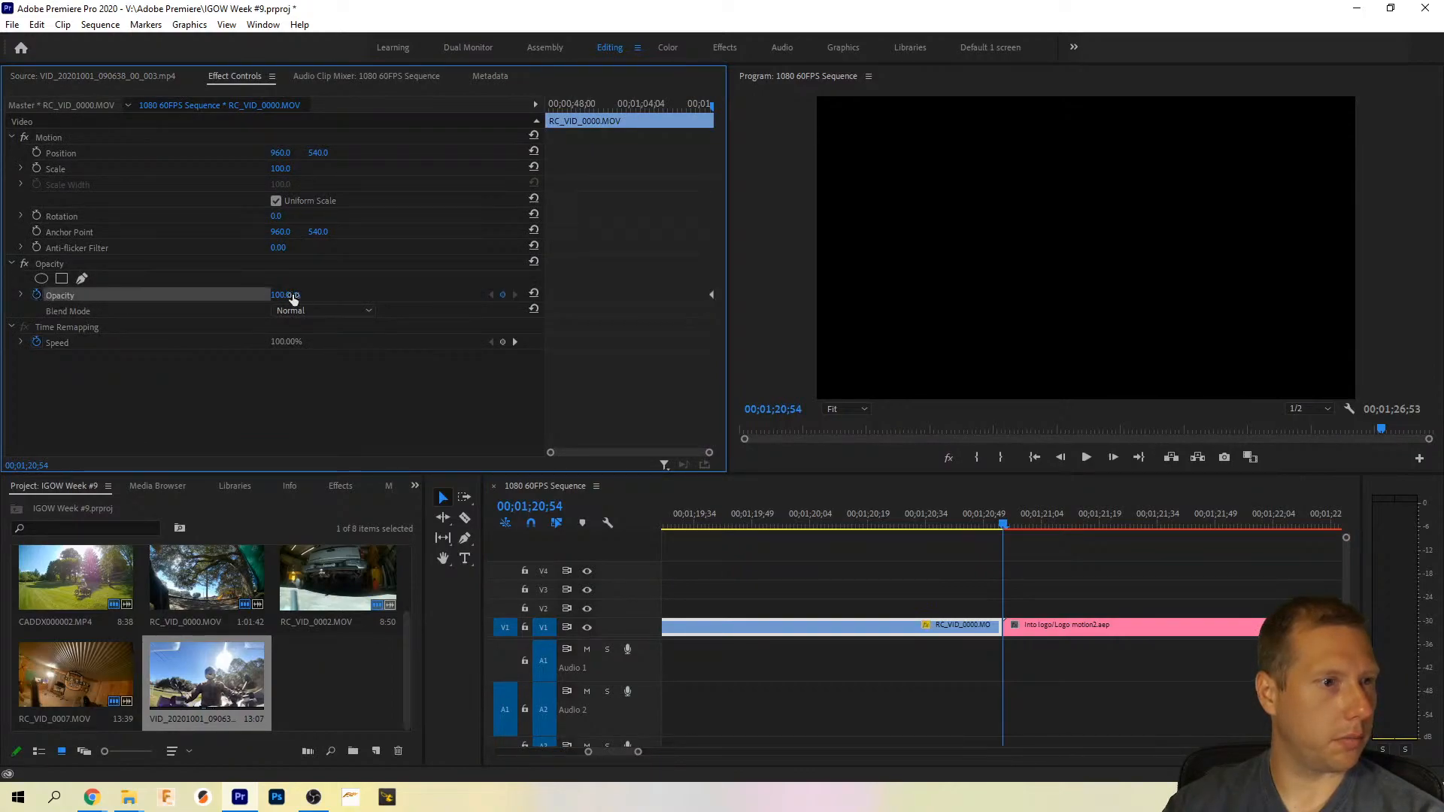
left_click(988, 526)
left_click_drag(277, 295, 354, 295)
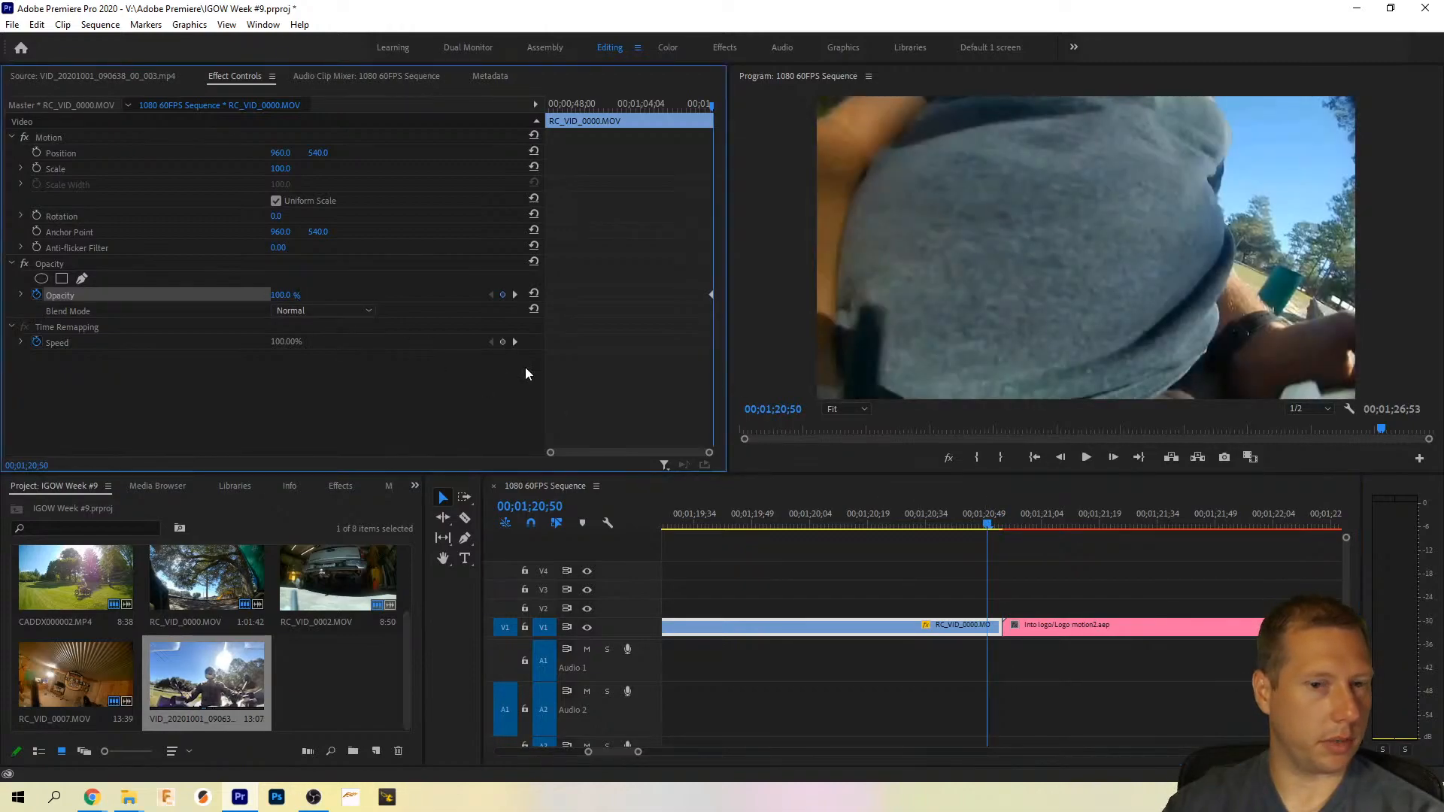
left_click(954, 513)
key("space")
key("space")
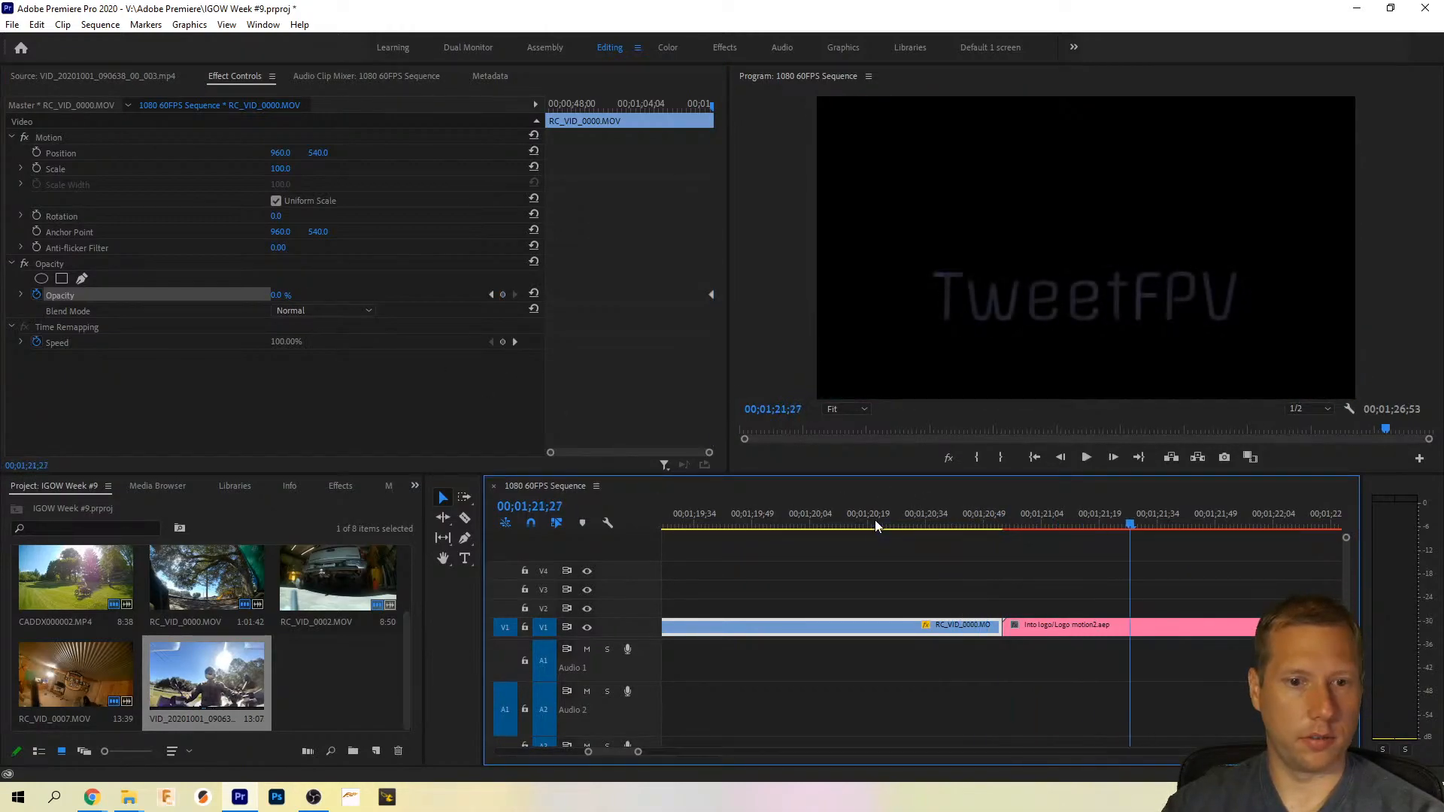
left_click(750, 524)
key("space")
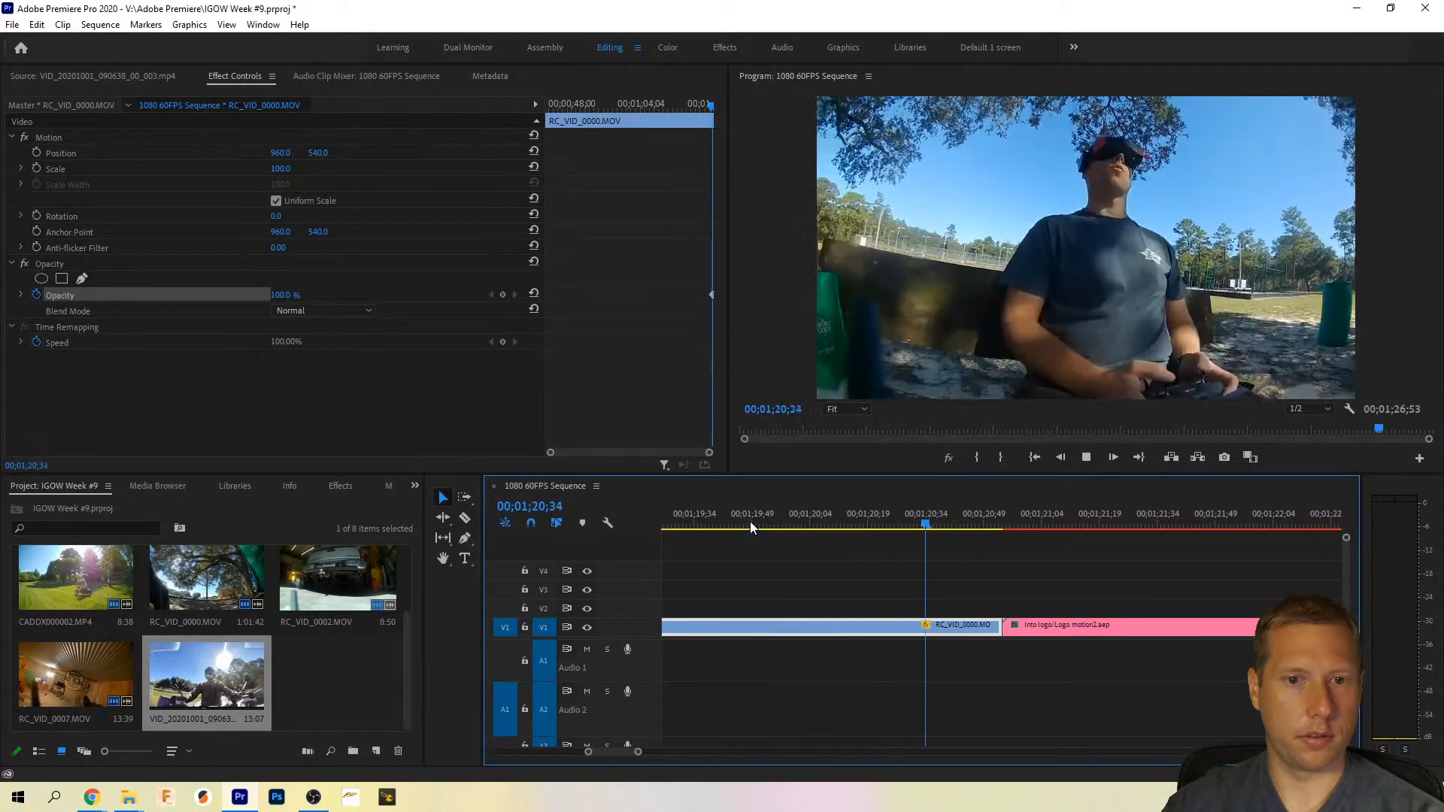
key("space")
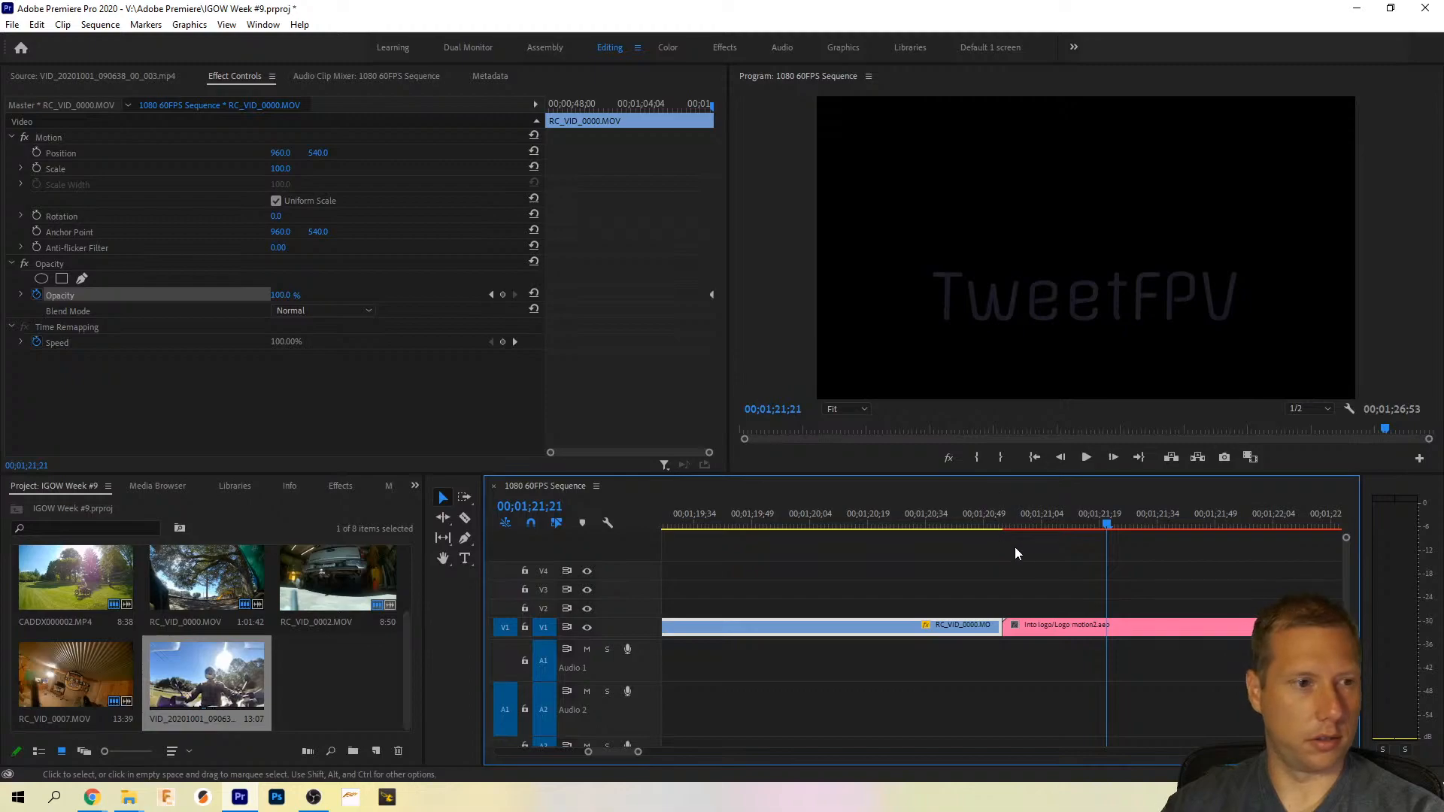
Step: Apply the default transition at the cut between RC_VID_0000.MOV and the logo clip, and play the result
right_click(1003, 630)
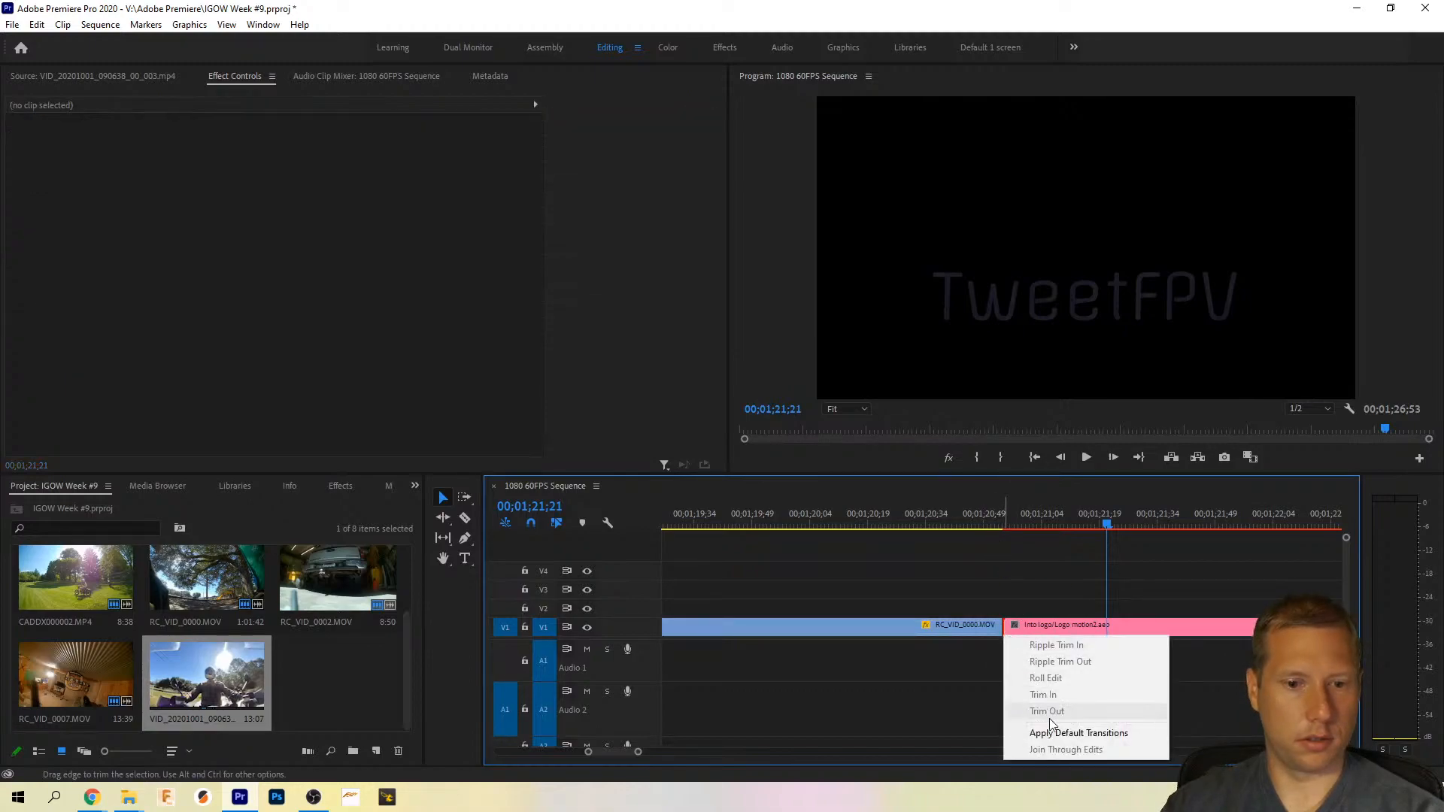
left_click(1068, 733)
key("space")
left_click(939, 508)
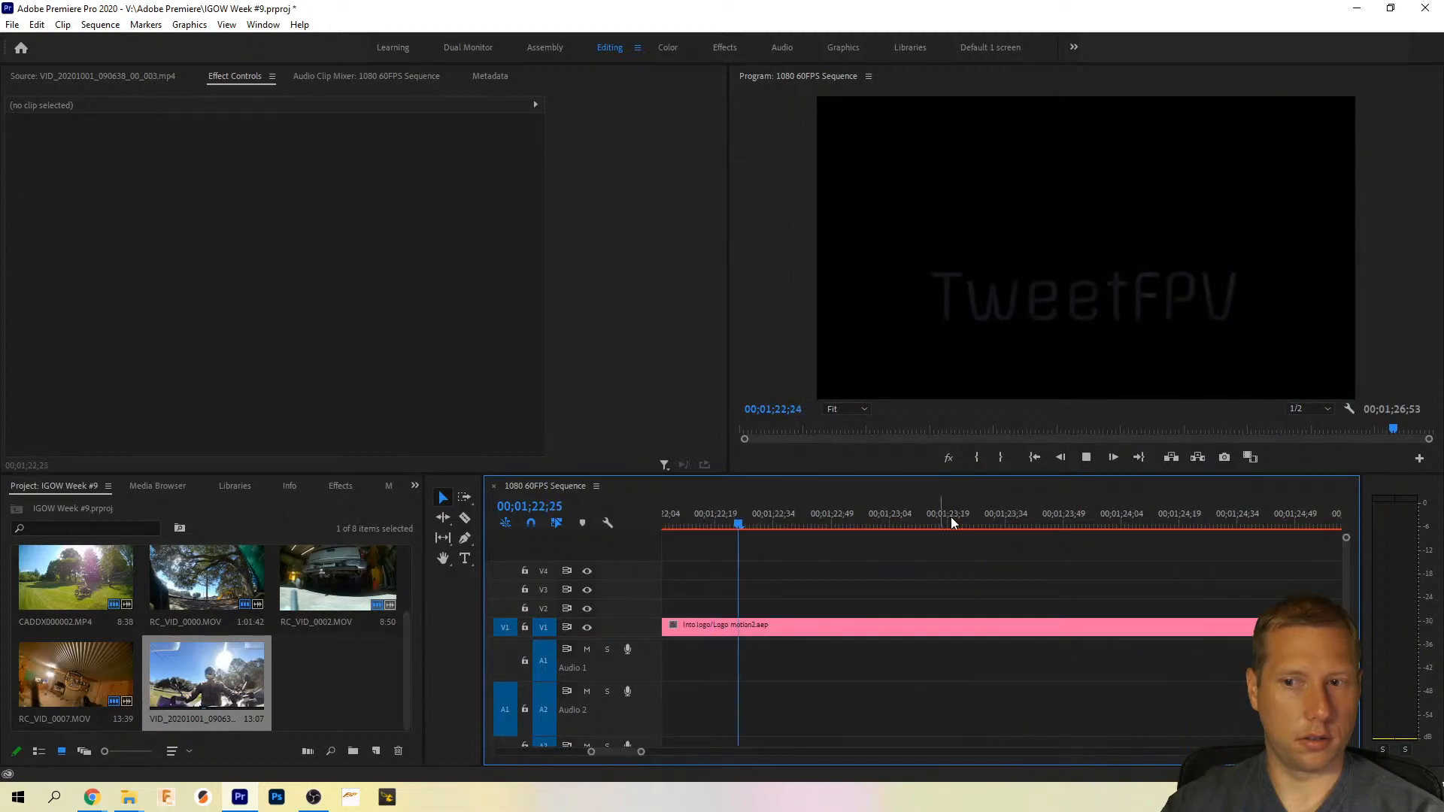
key("space")
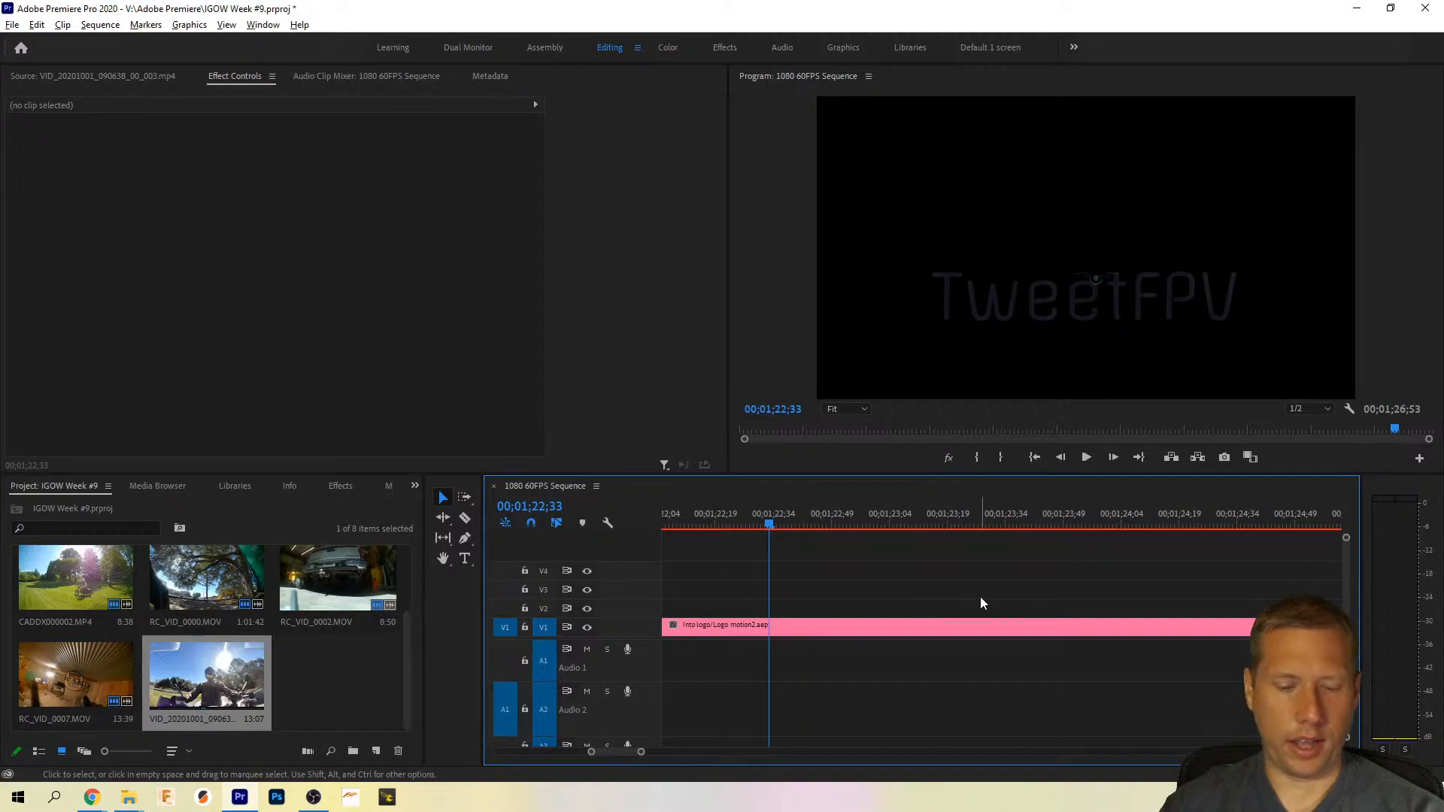
Step: Apply the default transition to the end of the logo clip
scroll(980, 597, "down", 7)
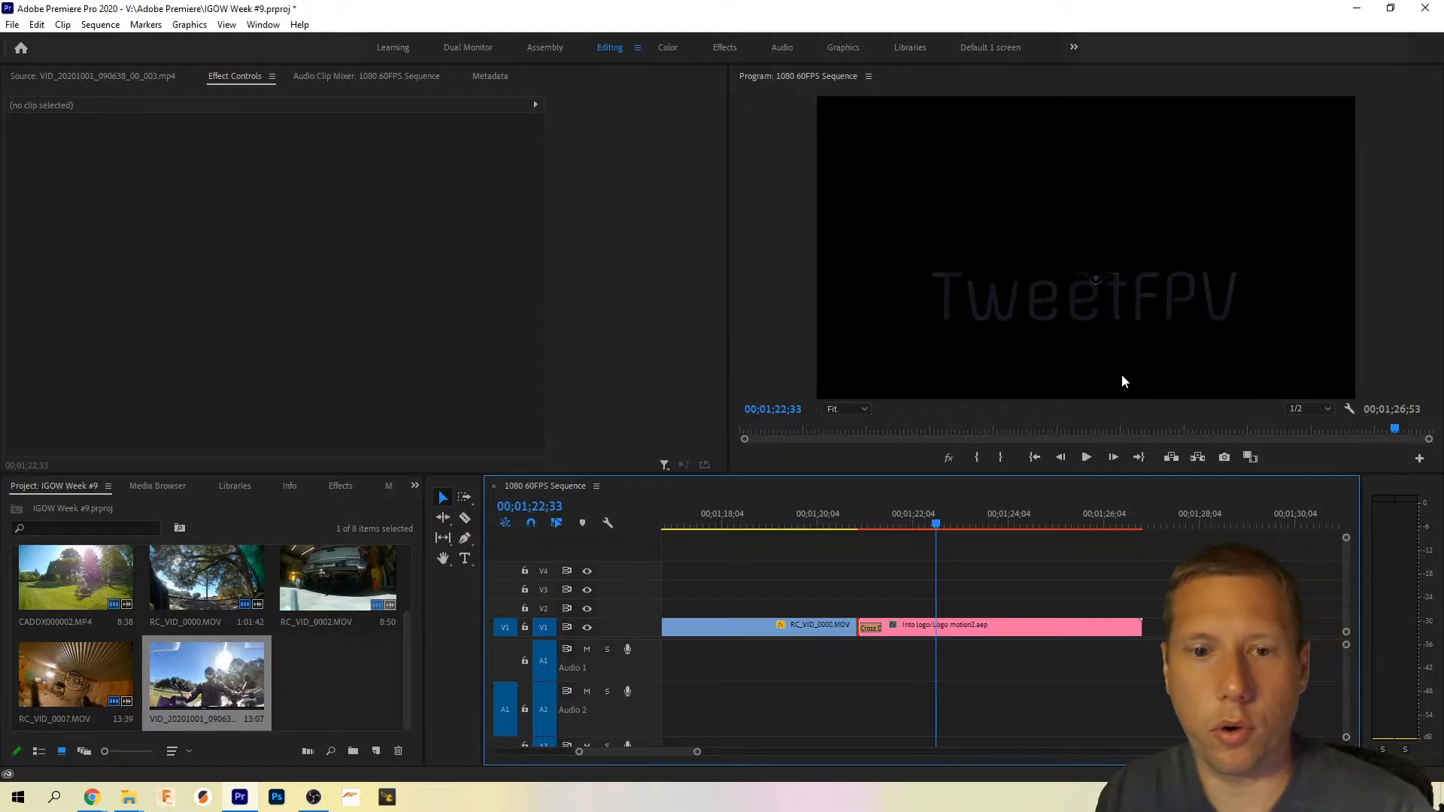
right_click(1136, 633)
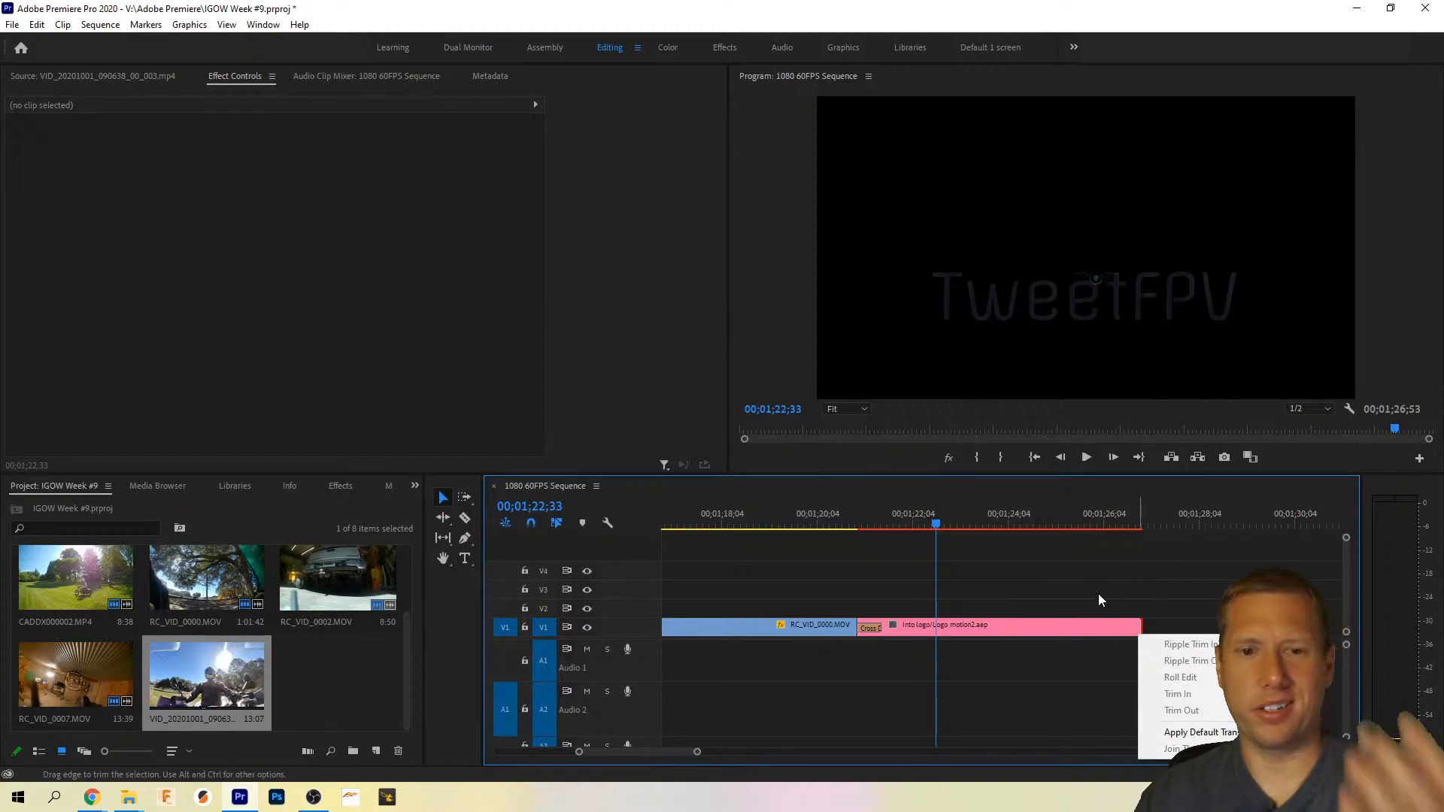
left_click(1188, 732)
Step: Move the motorcycle clip from V4 back into the V1 gap before RC_VID_0000.MOV, keeping its audio on A1
scroll(1038, 654, "up", 8)
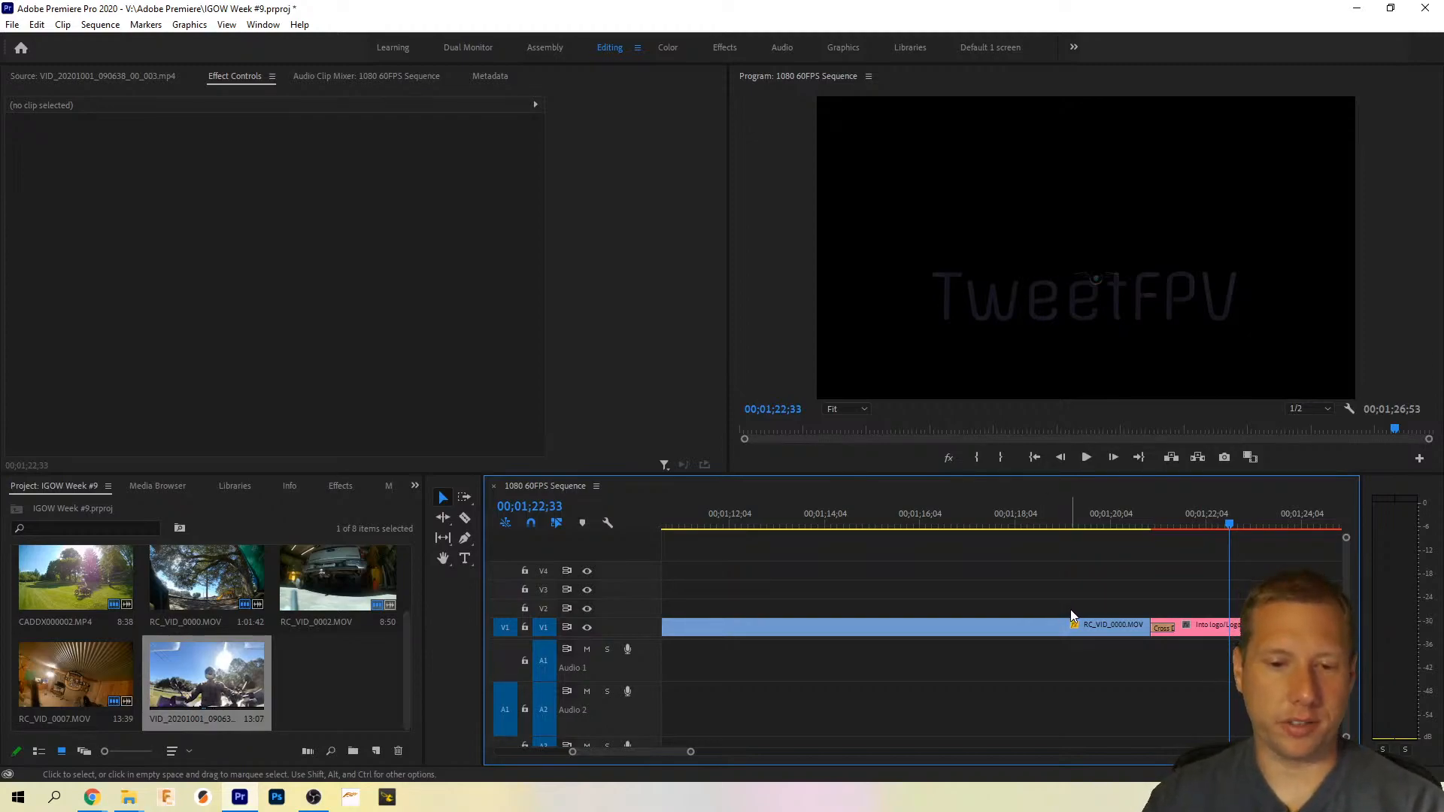
scroll(1075, 613, "up", 5)
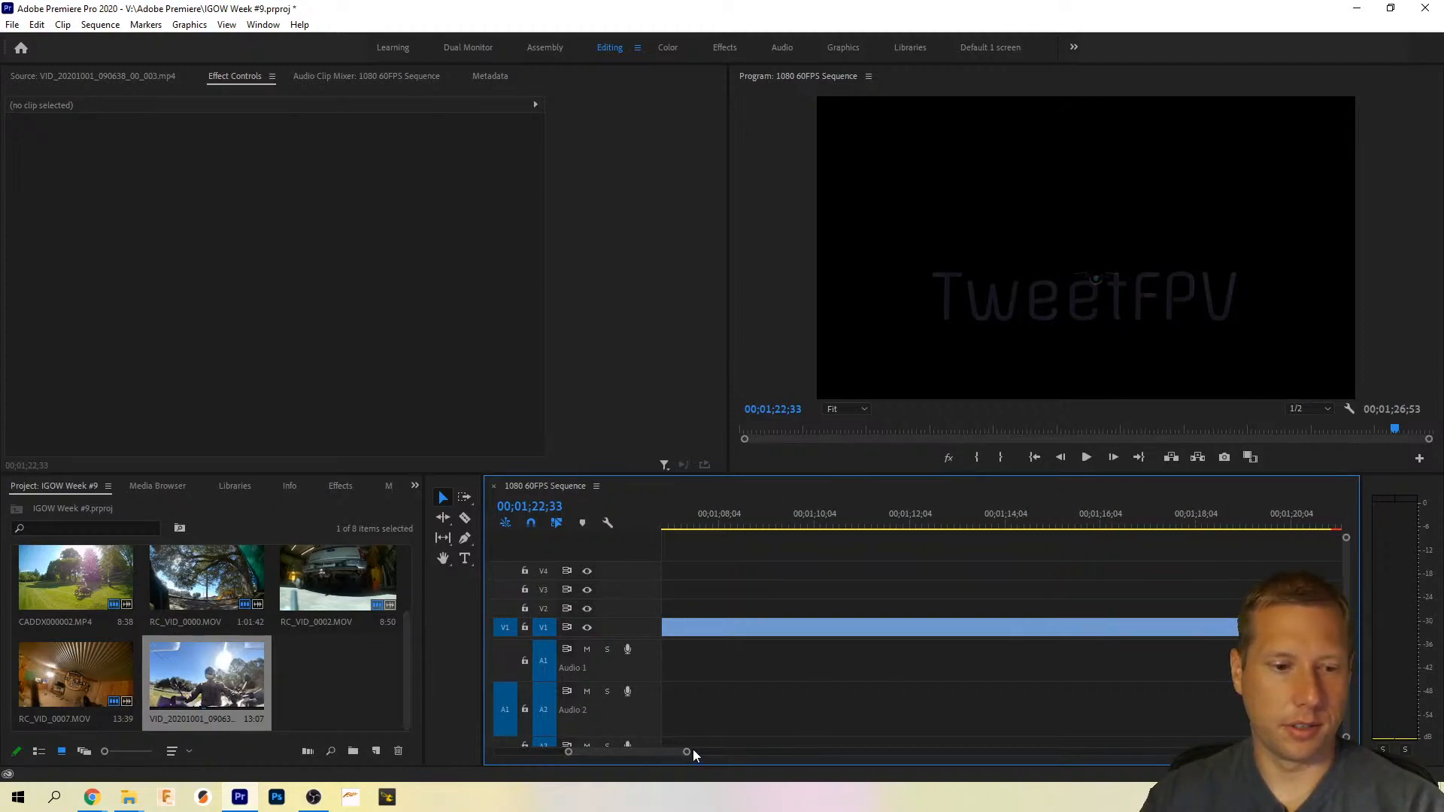
left_click_drag(690, 751, 733, 754)
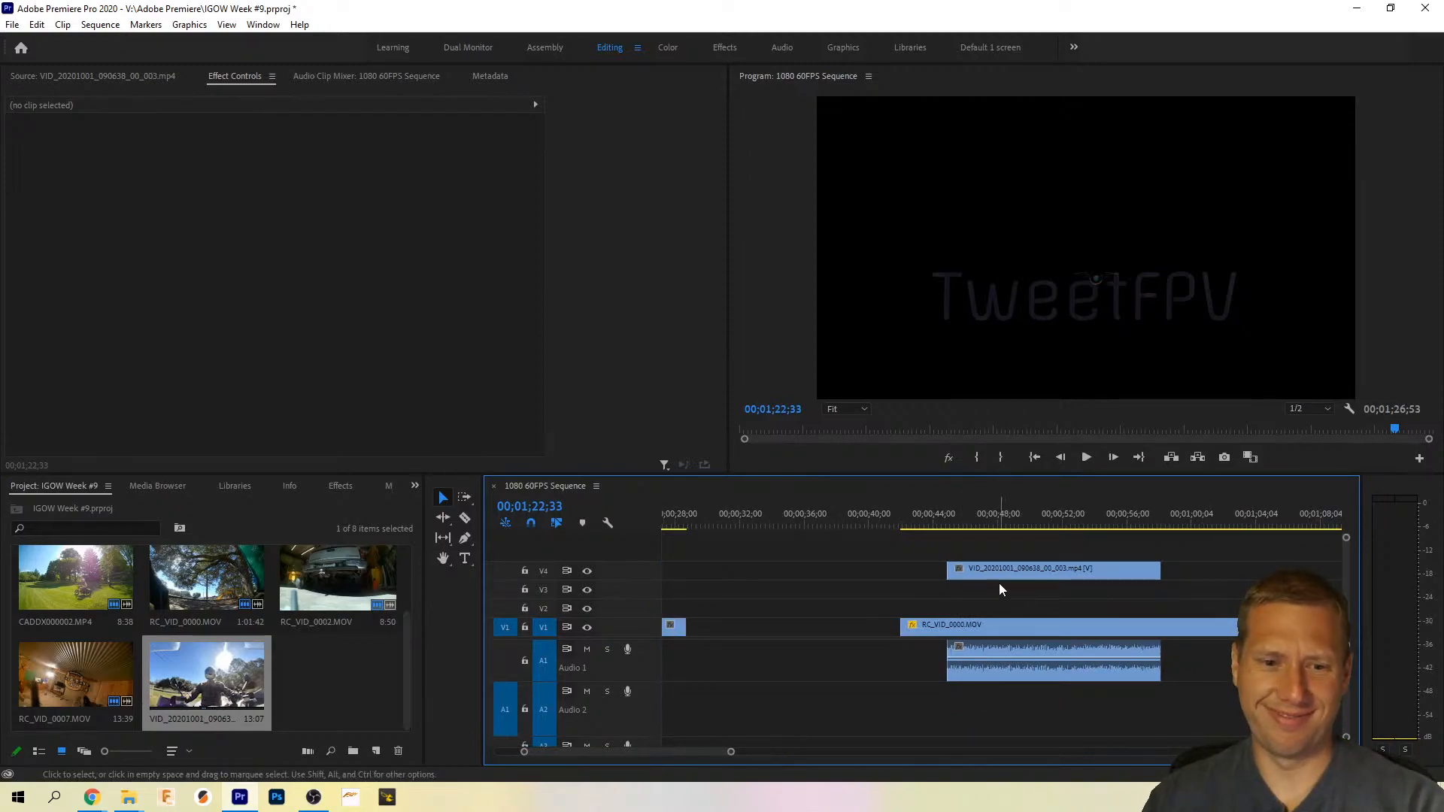
left_click_drag(1000, 661, 739, 661)
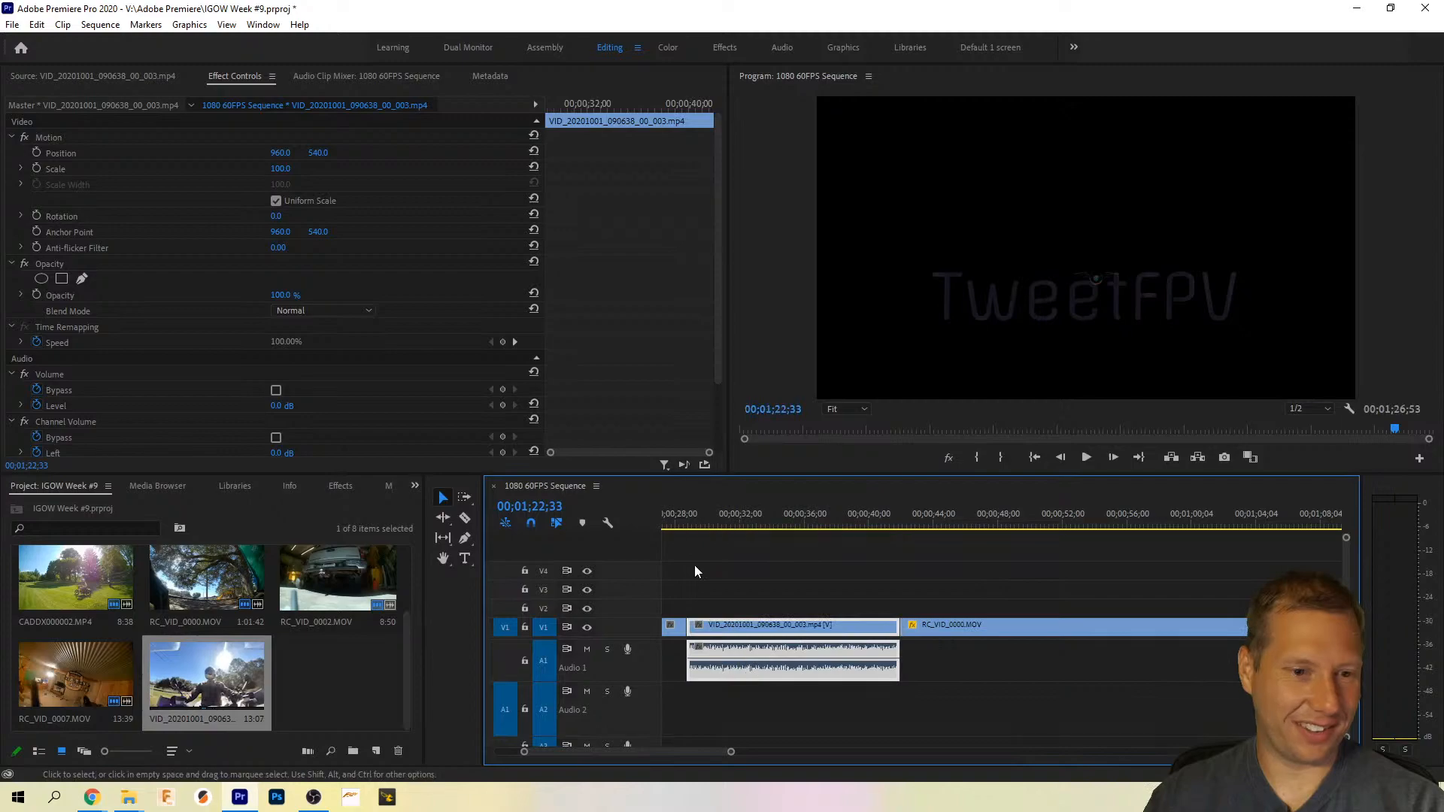
Step: Apply the default transitions at both ends of the motorcycle clip, against RC_VID_0007.MOV and RC_VID_0000.MOV
scroll(746, 599, "up", 3)
right_click(852, 624)
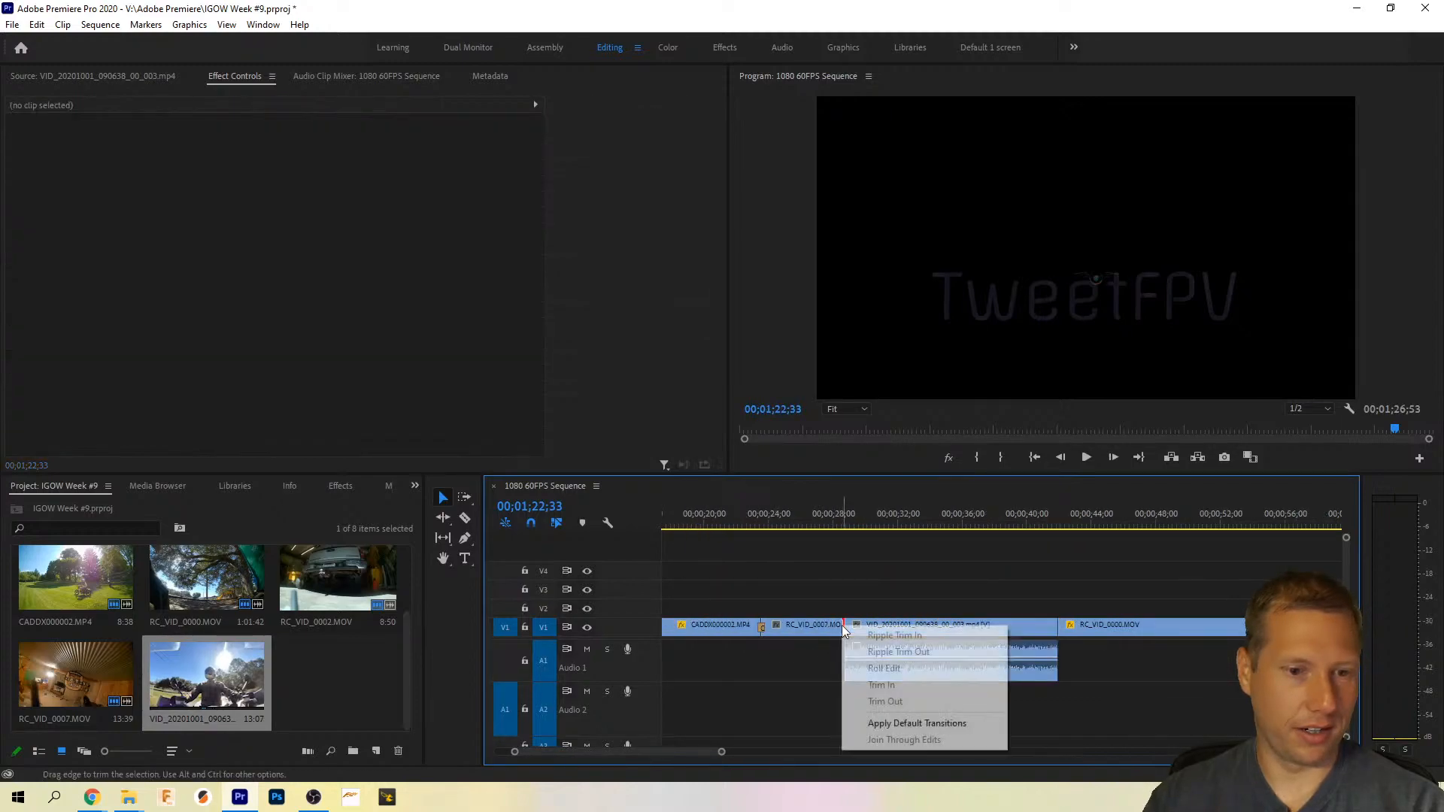
left_click(932, 722)
right_click(1057, 627)
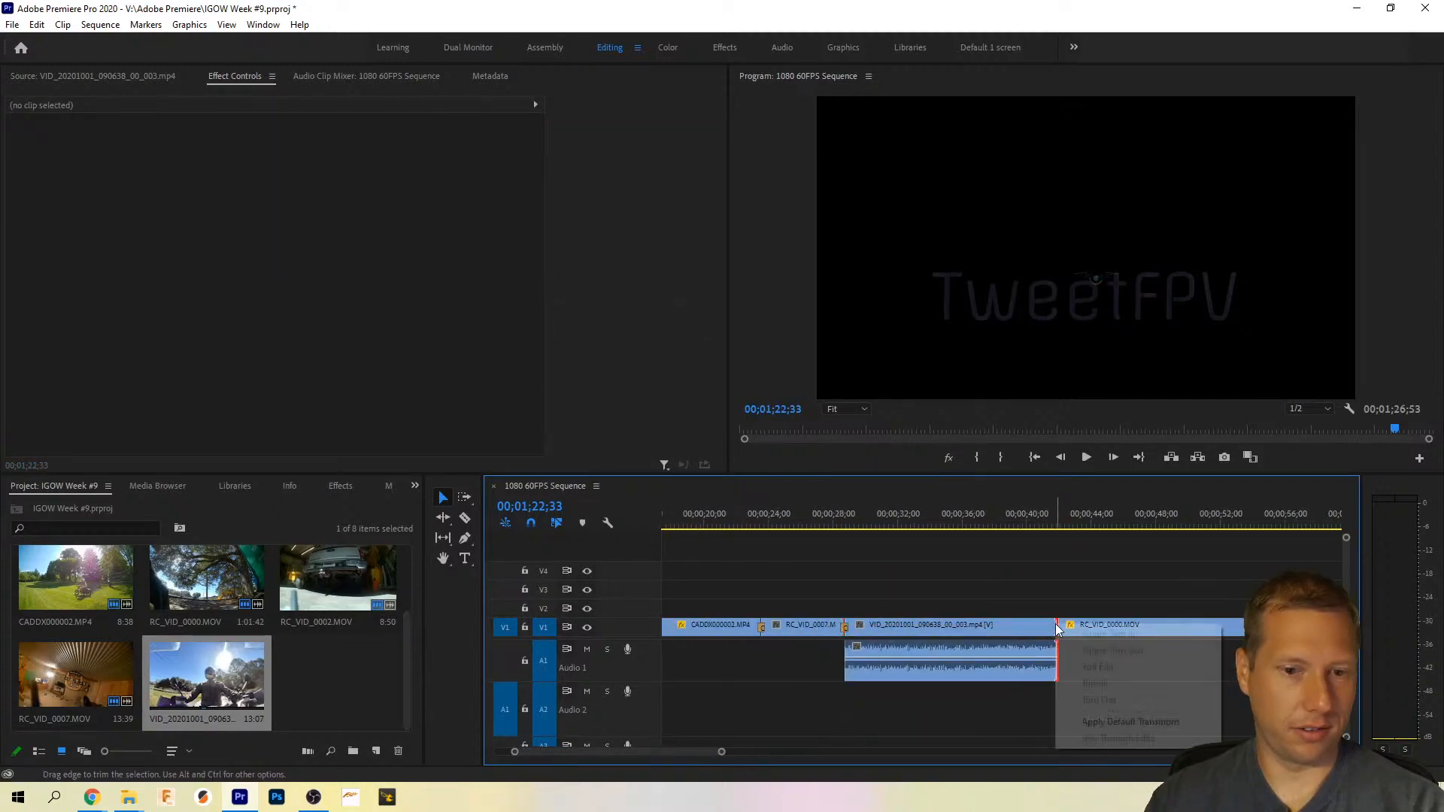
left_click(1113, 722)
Step: Play the sequence from the end of RC_VID_0007.MOV through the motorcycle clip to check both transitions
left_click(812, 521)
key("space")
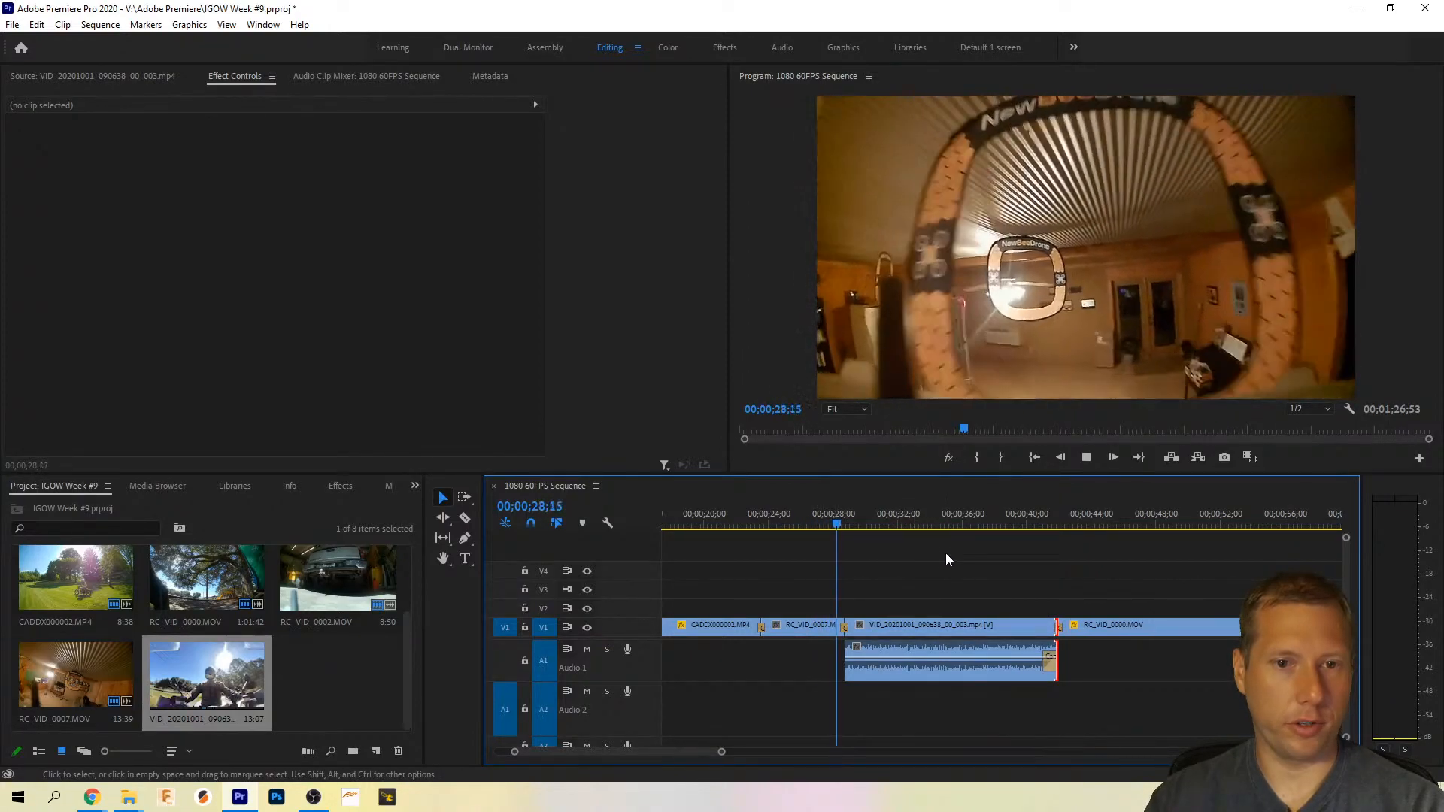
key("space")
left_click(836, 524)
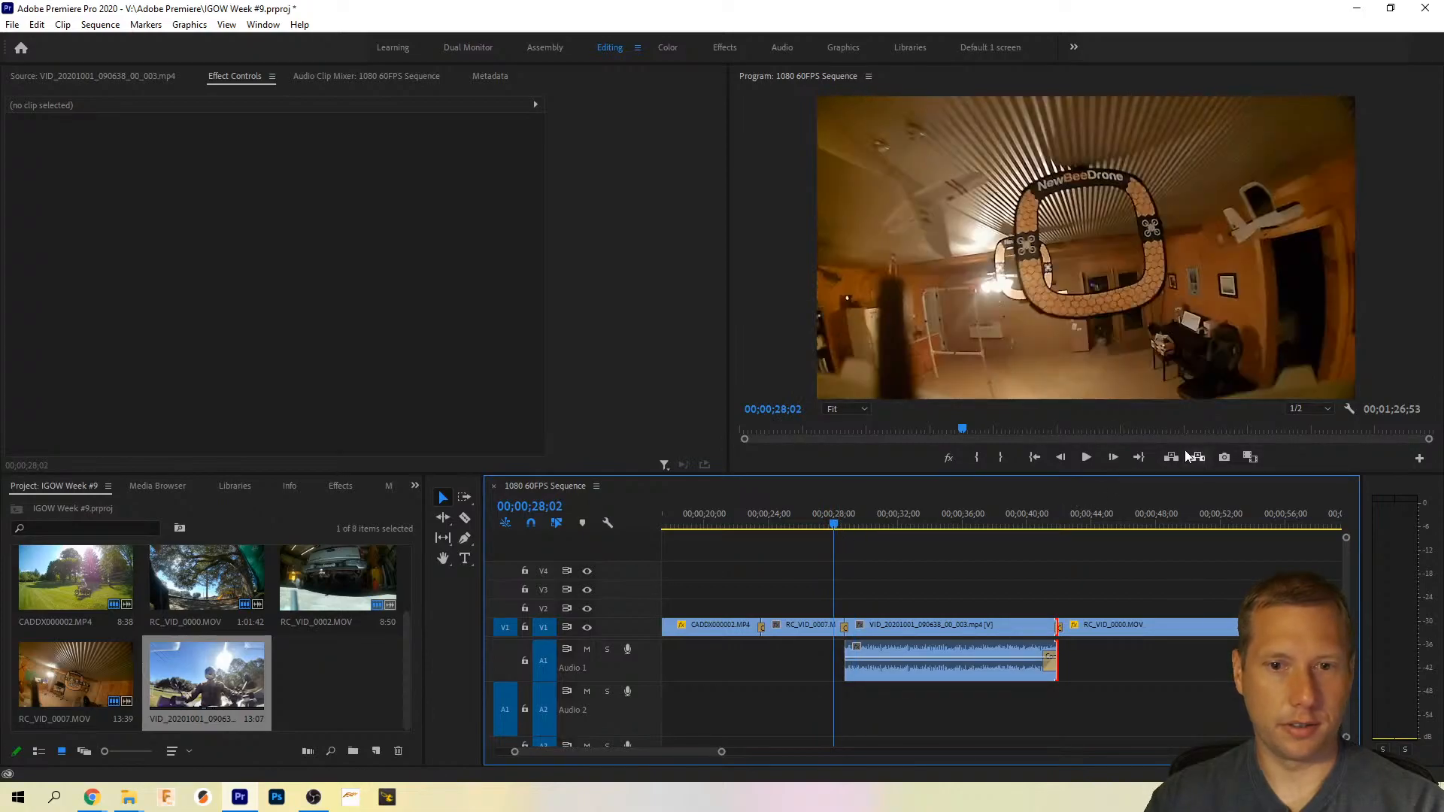
key("space")
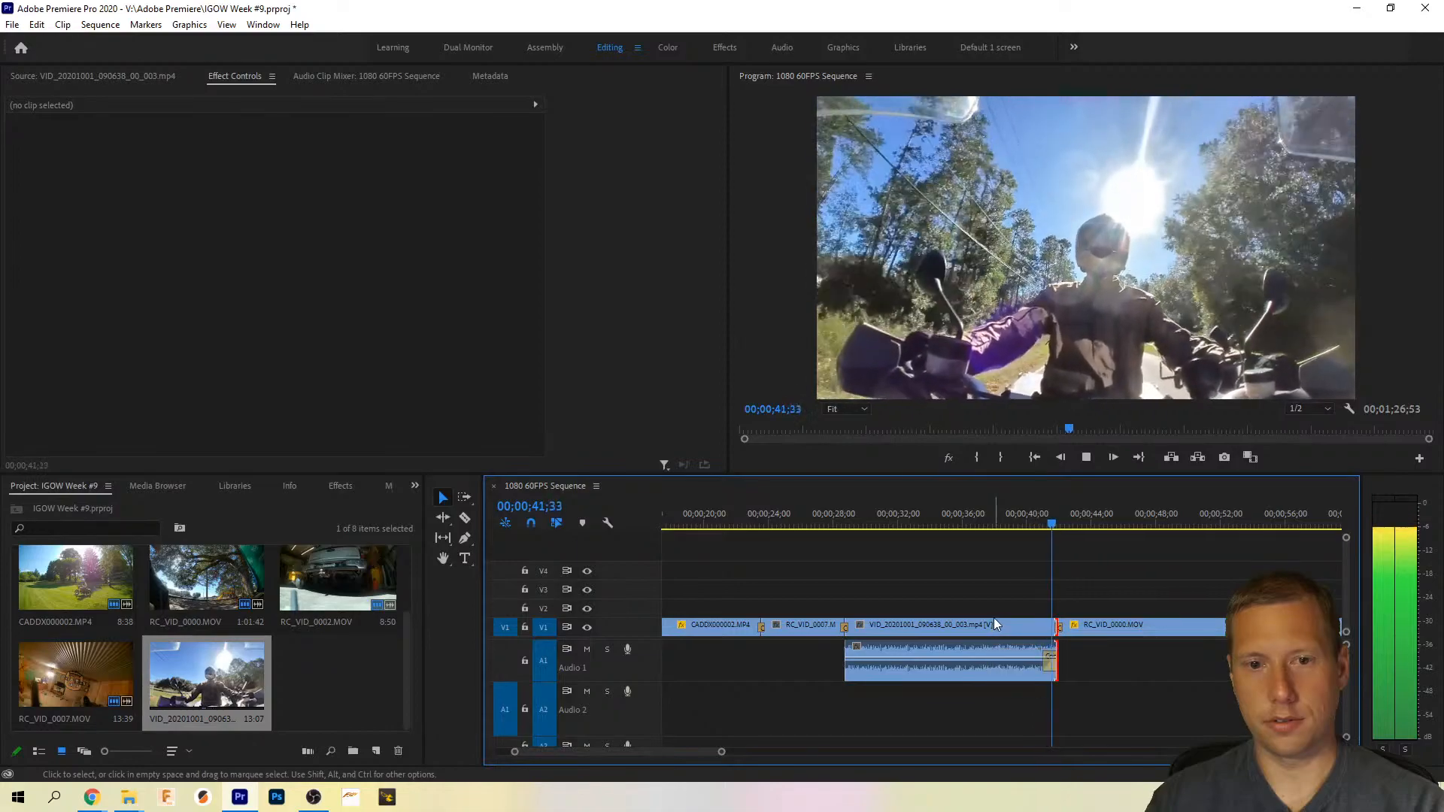
key("space")
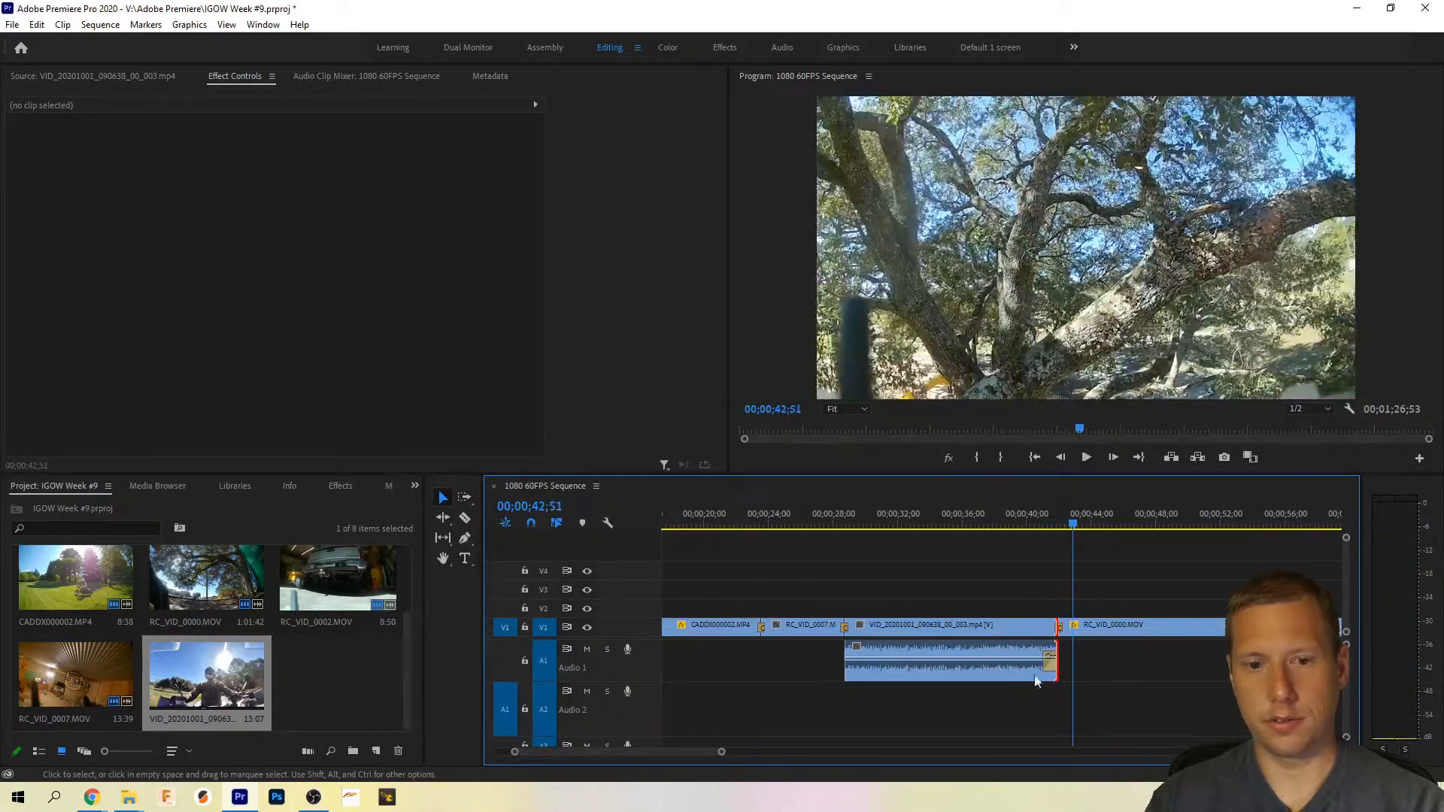
Step: Lengthen the Cross Dissolve between the motorcycle clip and RC_VID_0000.MOV to 00;00;01;46, and play on into the closing logo
left_click(1061, 627)
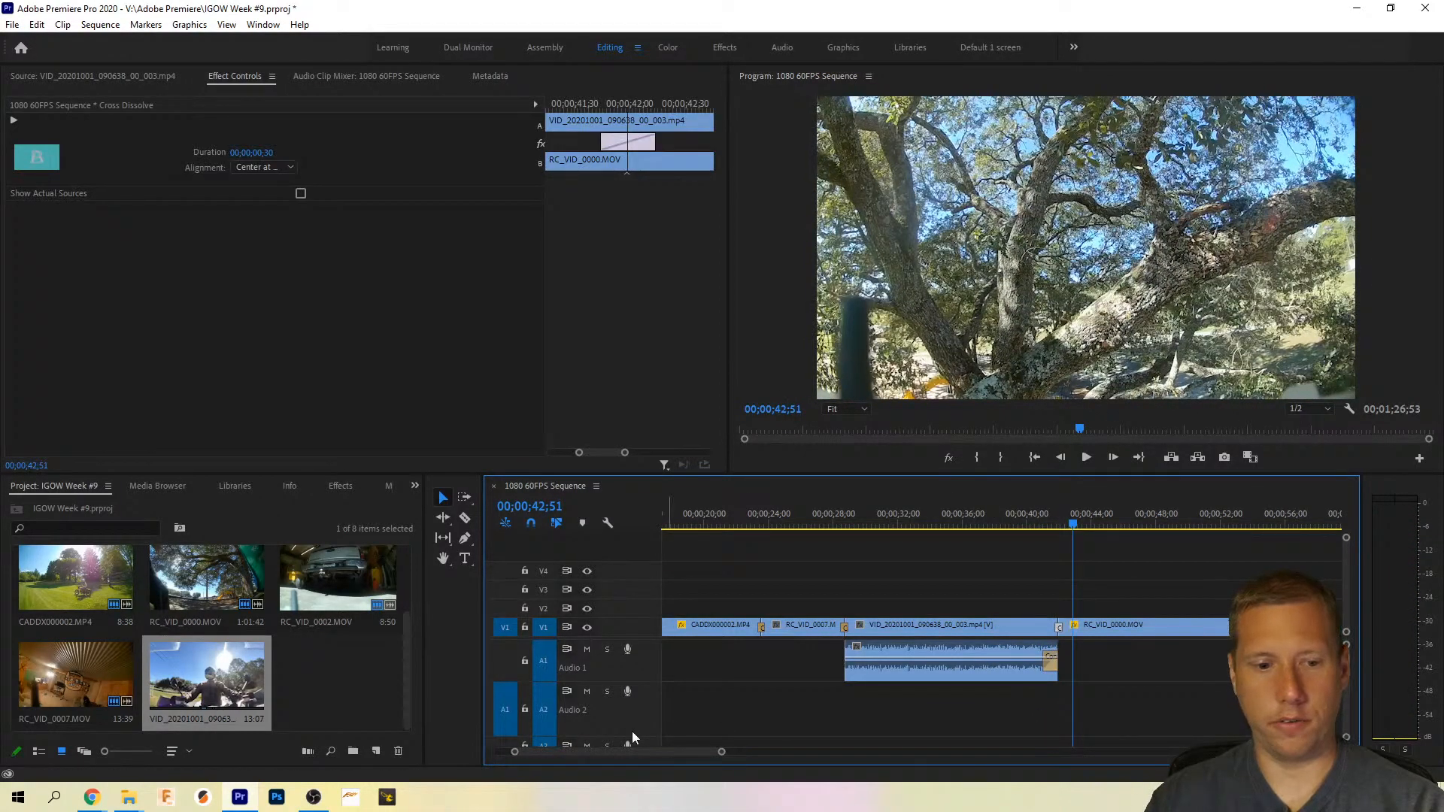
left_click_drag(722, 753, 657, 761)
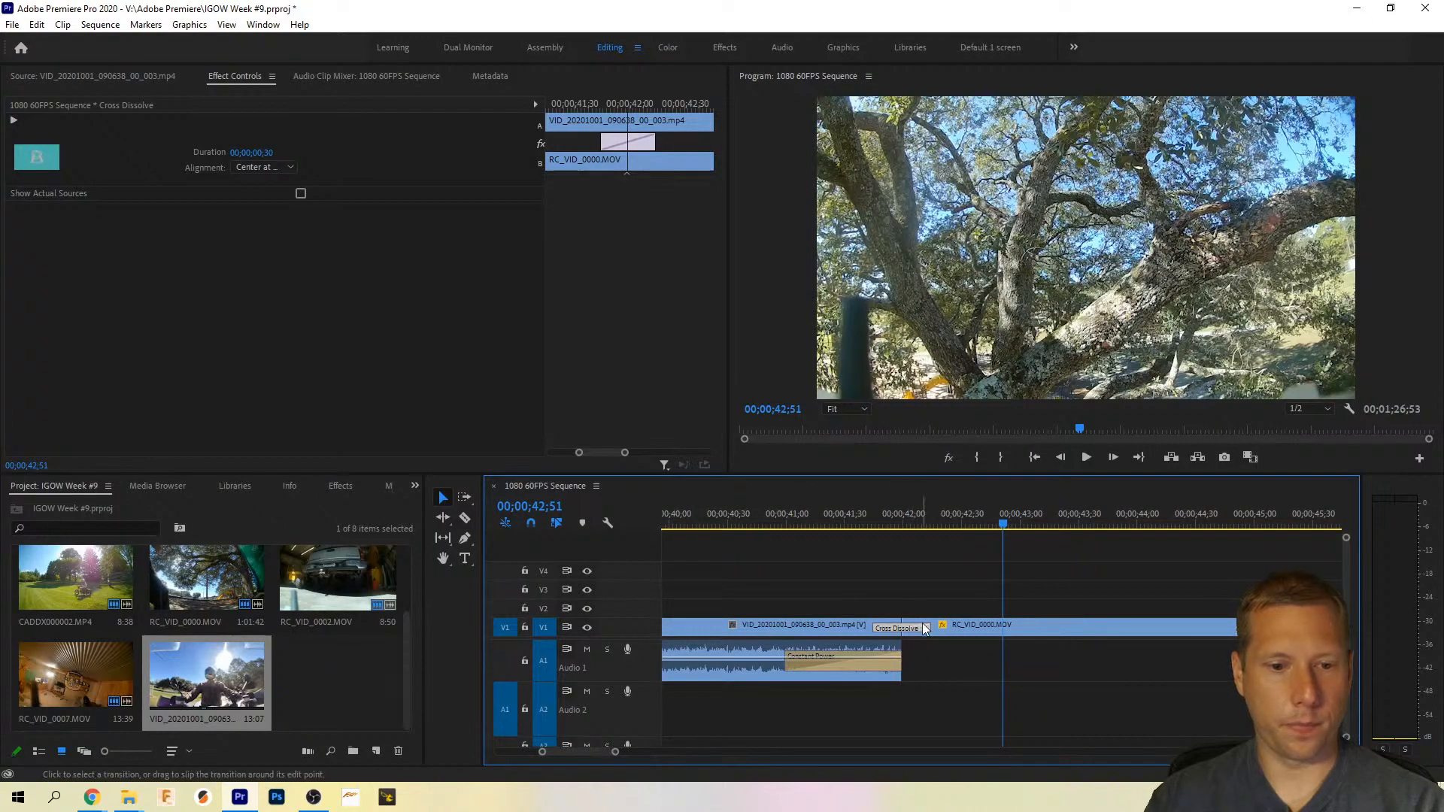
left_click_drag(927, 627, 1001, 627)
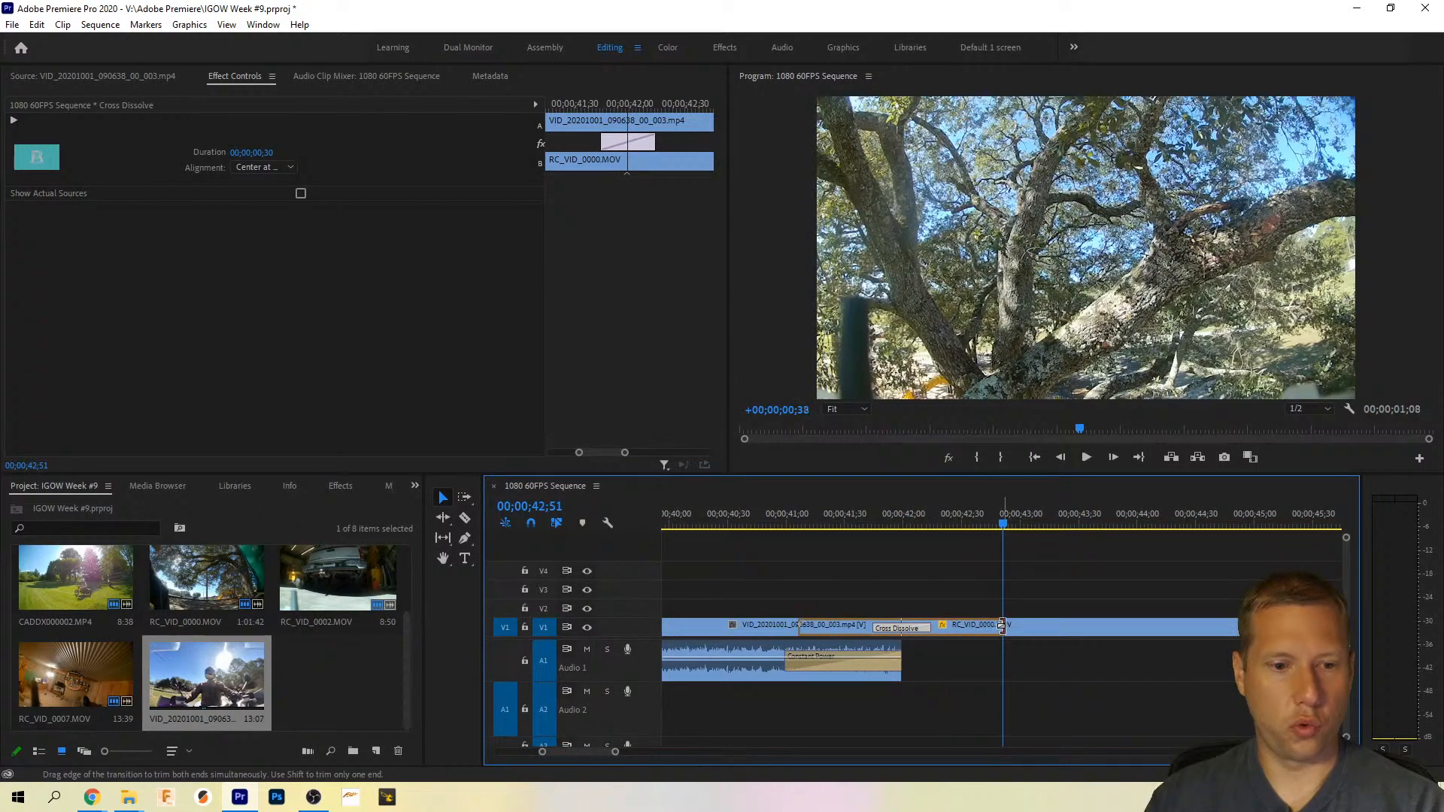
left_click(765, 524)
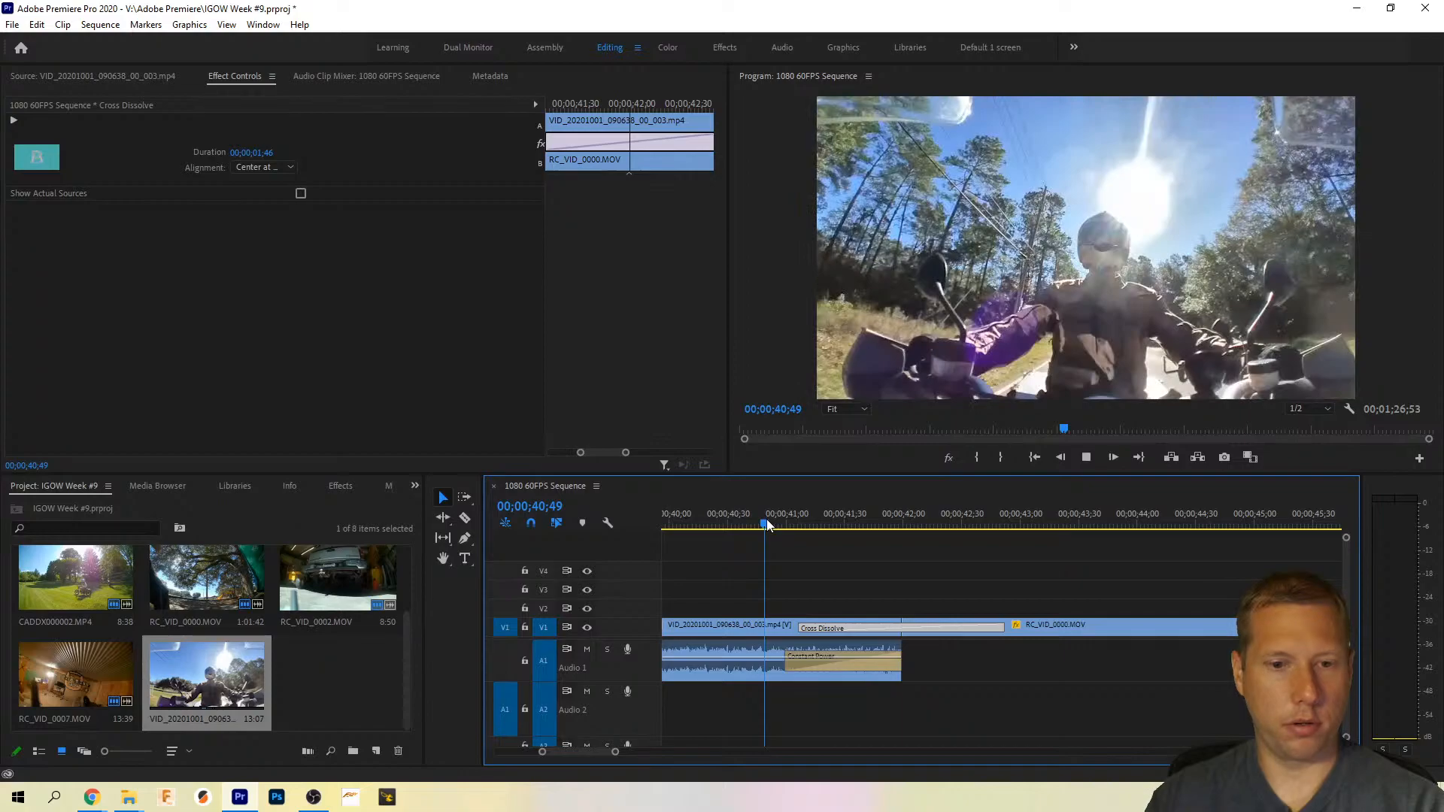
key("space")
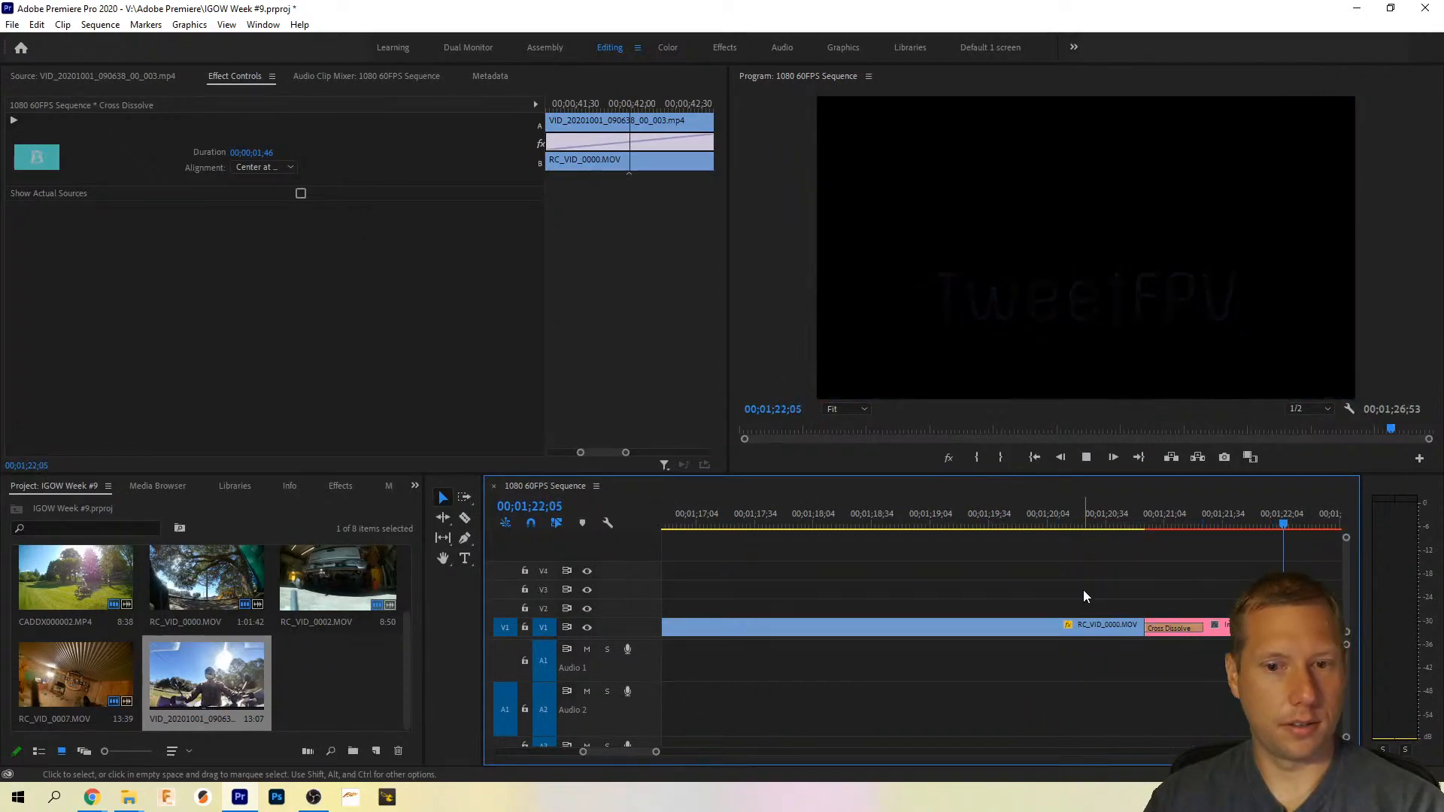
key("space")
Step: Go back to the beginning of the sequence and play the opening logo into RC_VID_0002.MOV
scroll(1087, 608, "down", 1)
scroll(1012, 608, "down", 4)
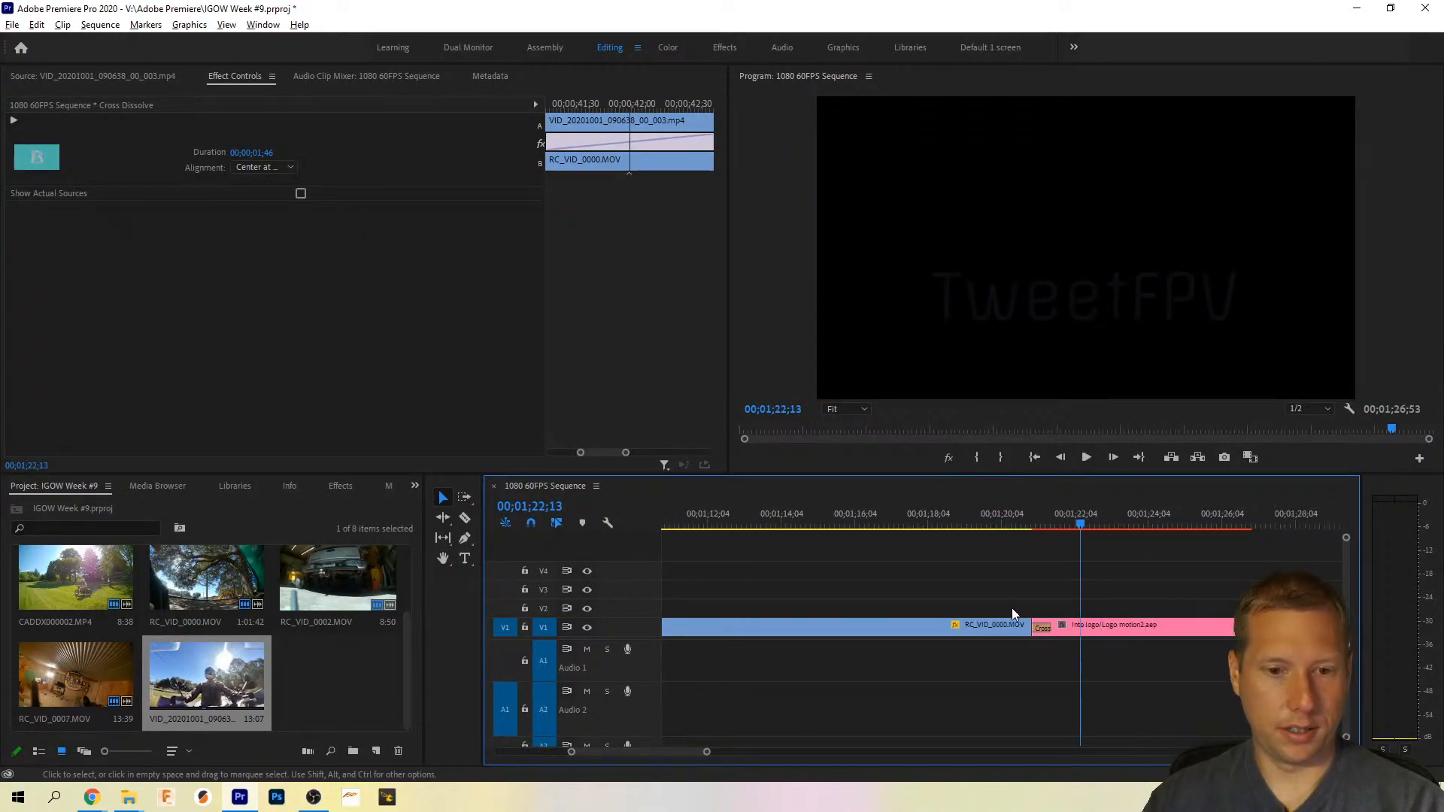
scroll(1013, 609, "down", 5)
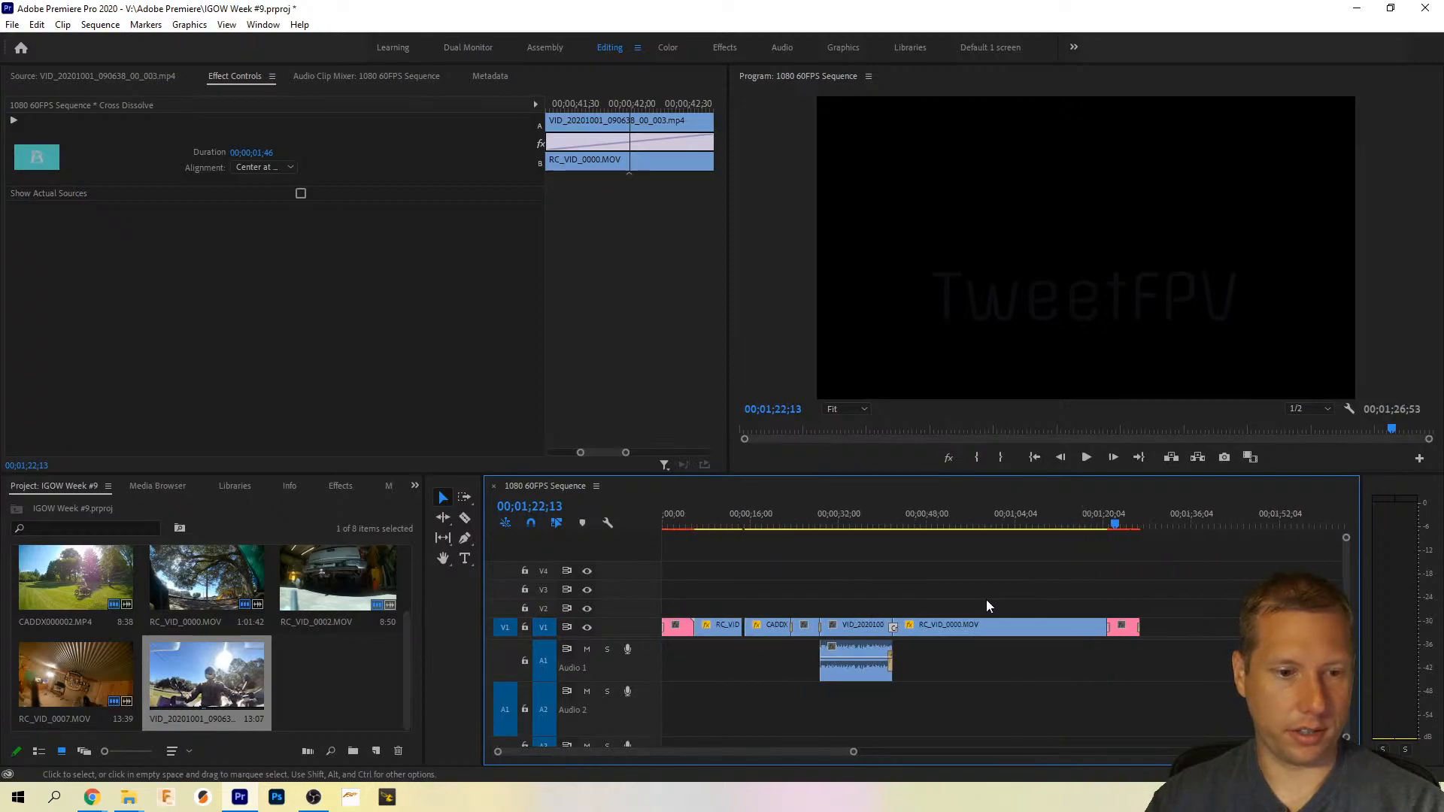
left_click(888, 550)
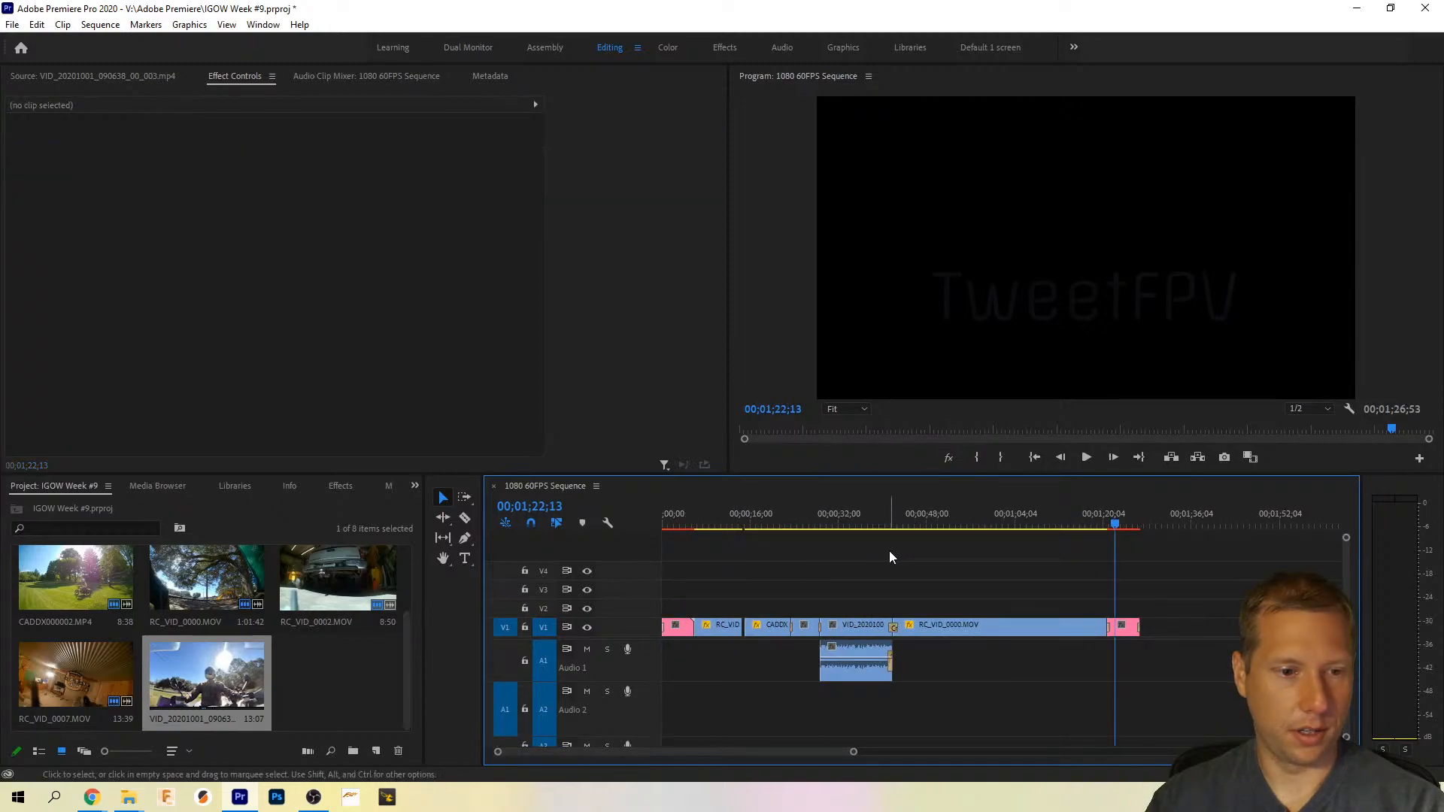
key("Up")
key("Up")
key("Up")
key("Up")
key("Up")
key("Home")
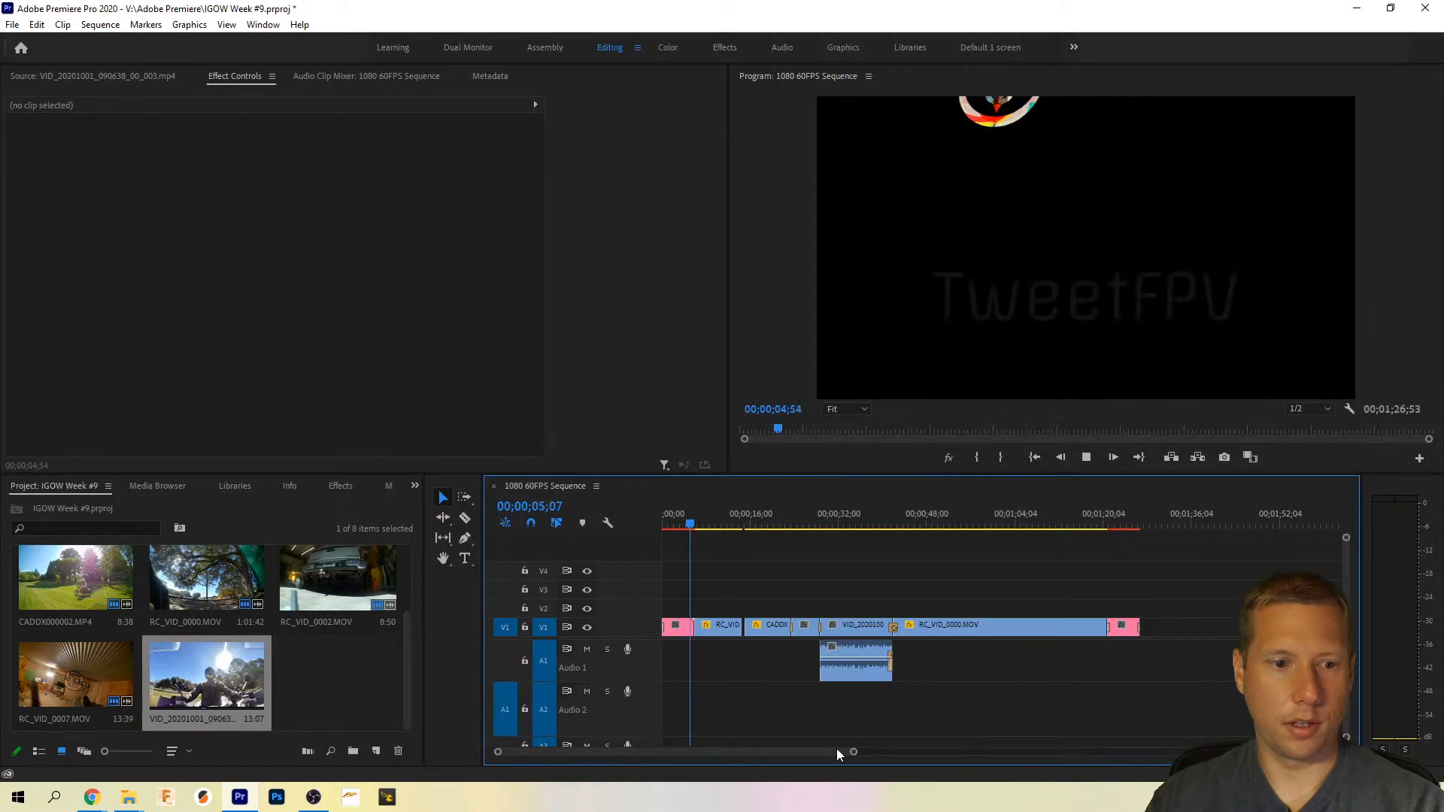
key("space")
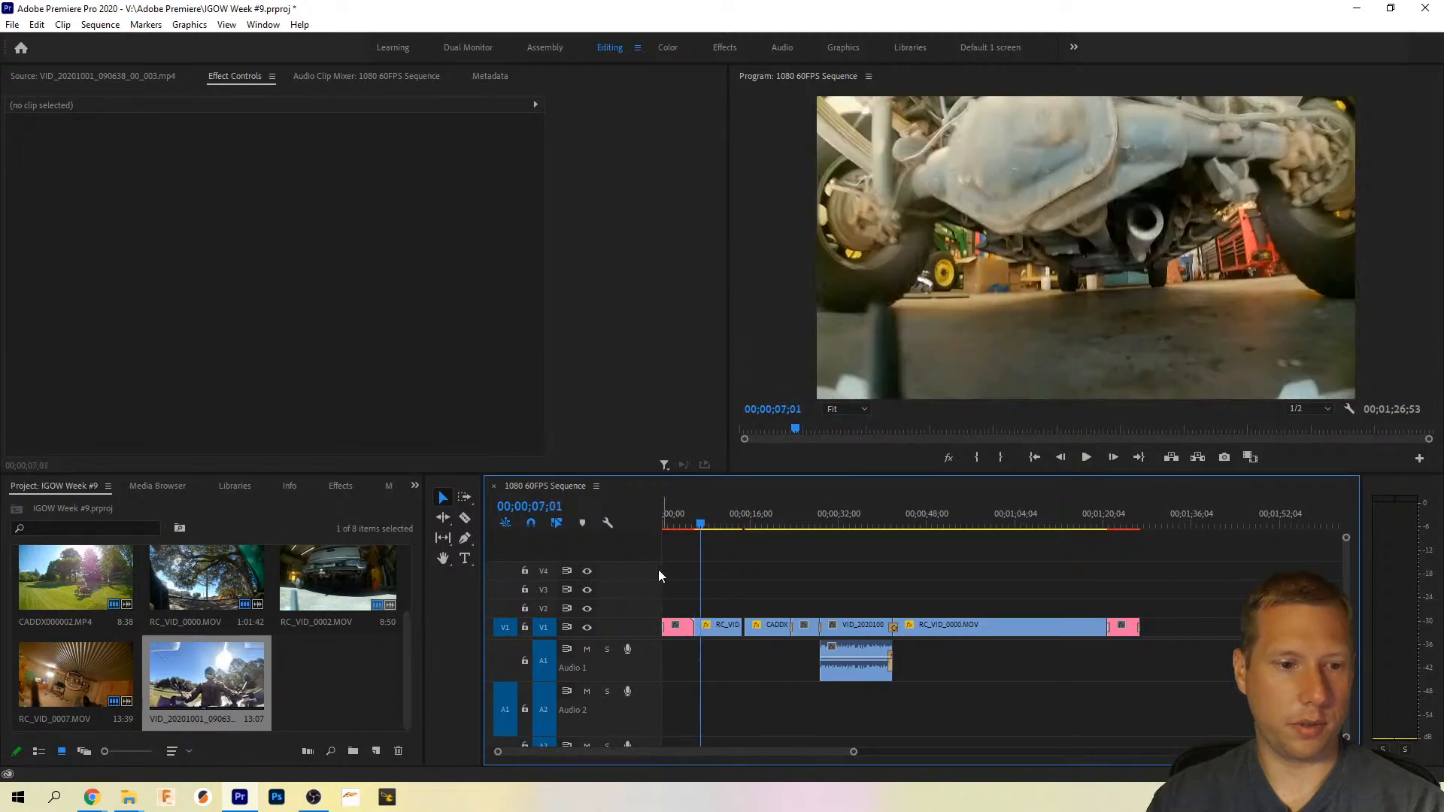
Step: Replay the cut between the opening logo and RC_VID_0002.MOV from about 00;00;05;00 to check it closely
left_click_drag(852, 754, 695, 752)
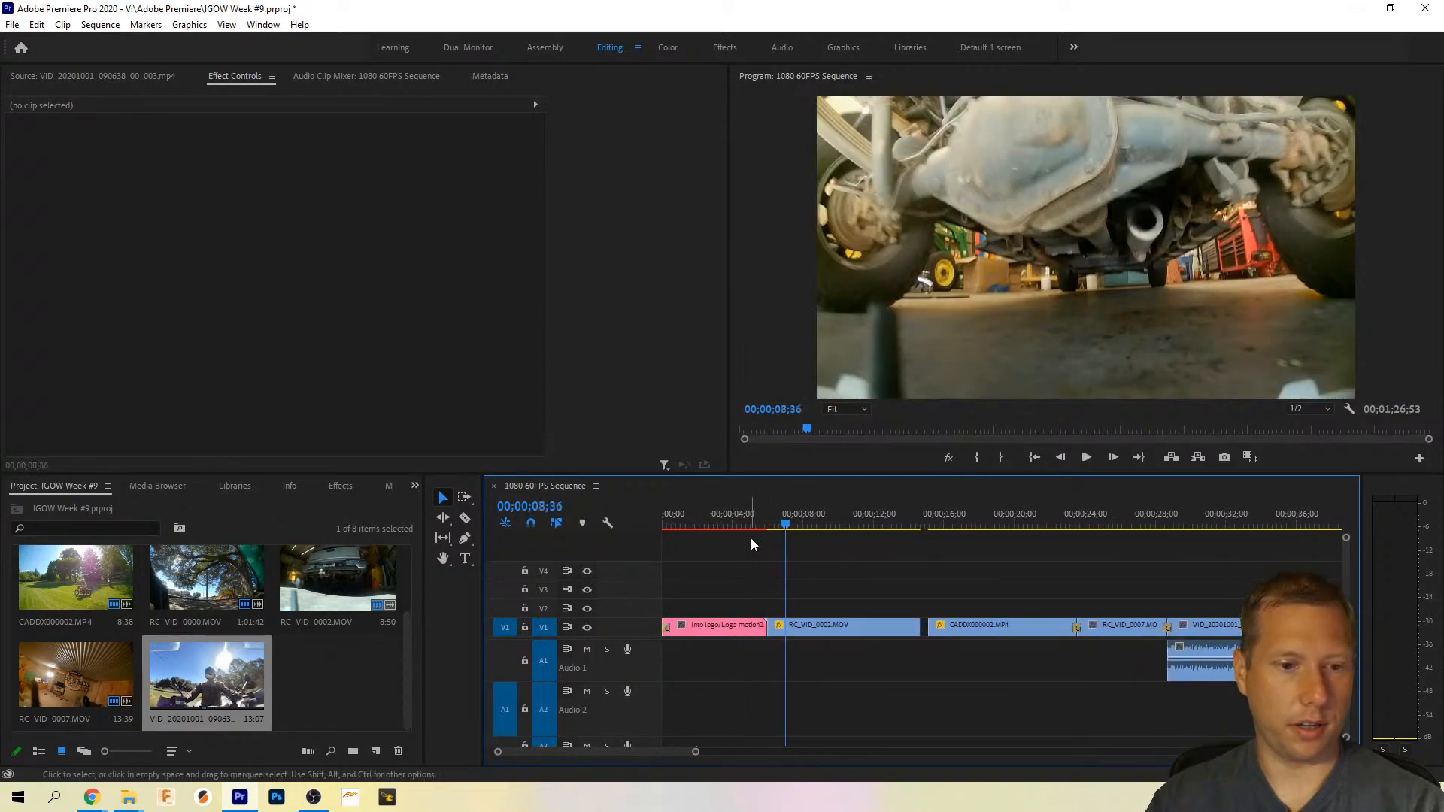
left_click(753, 512)
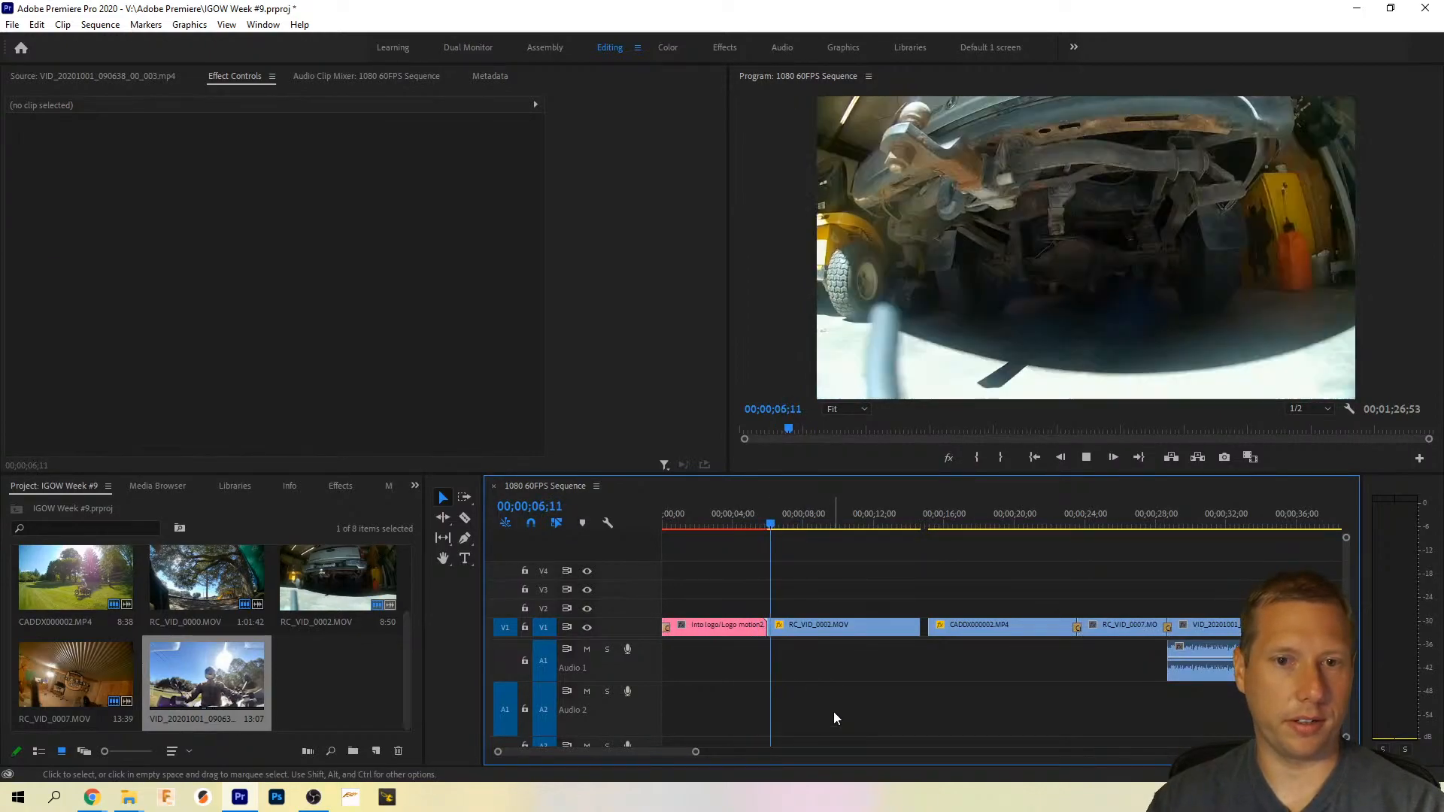
key("space")
left_click(751, 518)
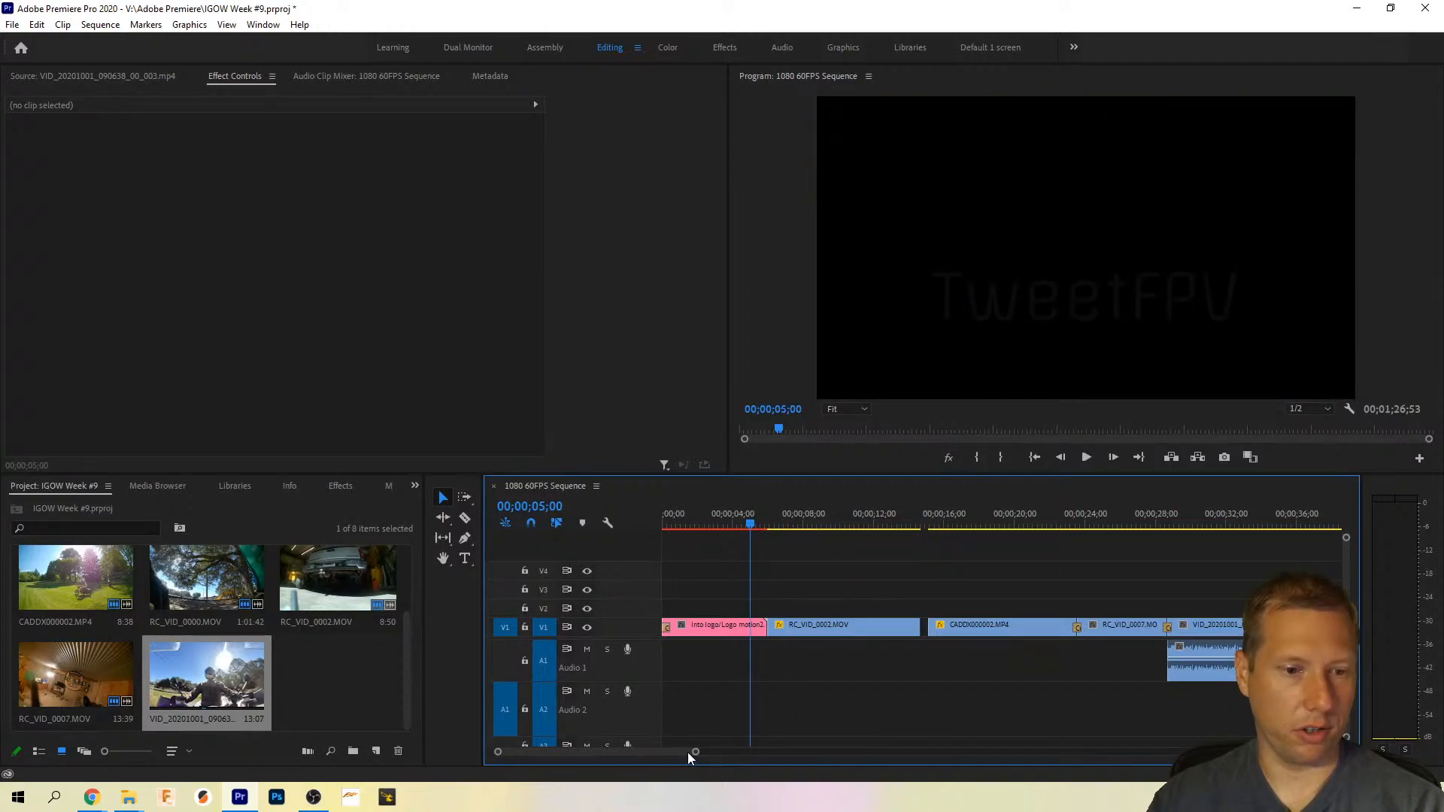
left_click_drag(692, 755, 645, 755)
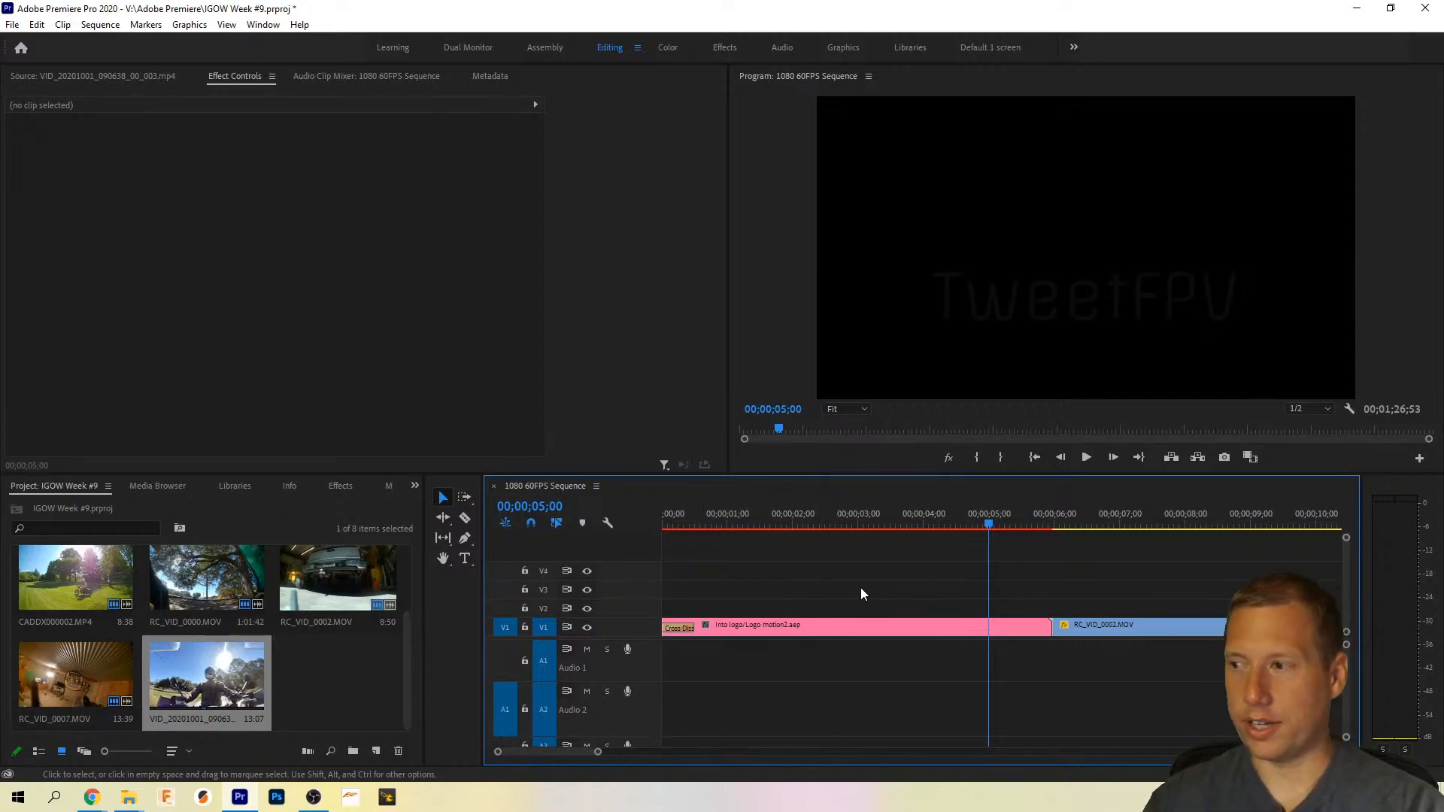
key("ctrl+s")
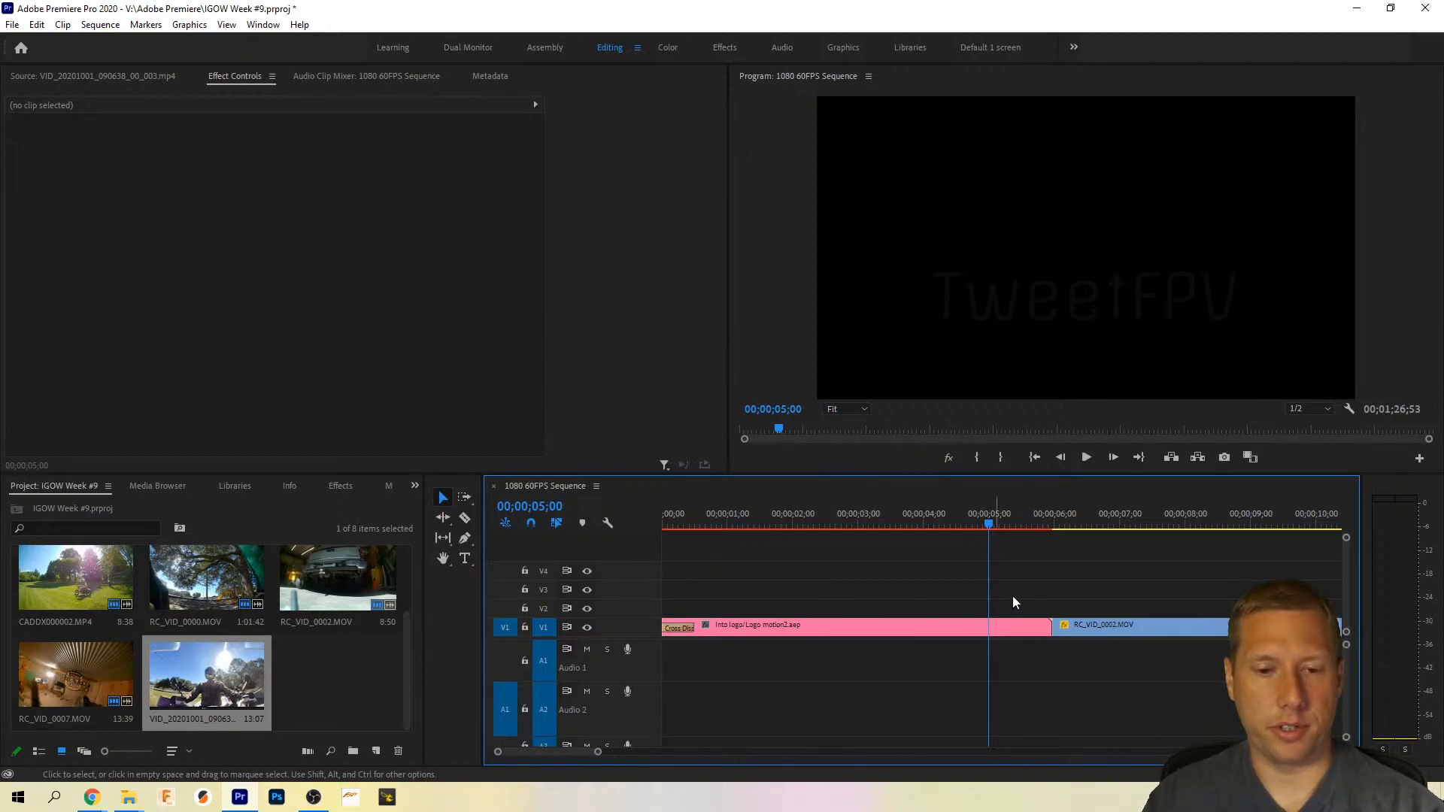
key("space")
key("space")
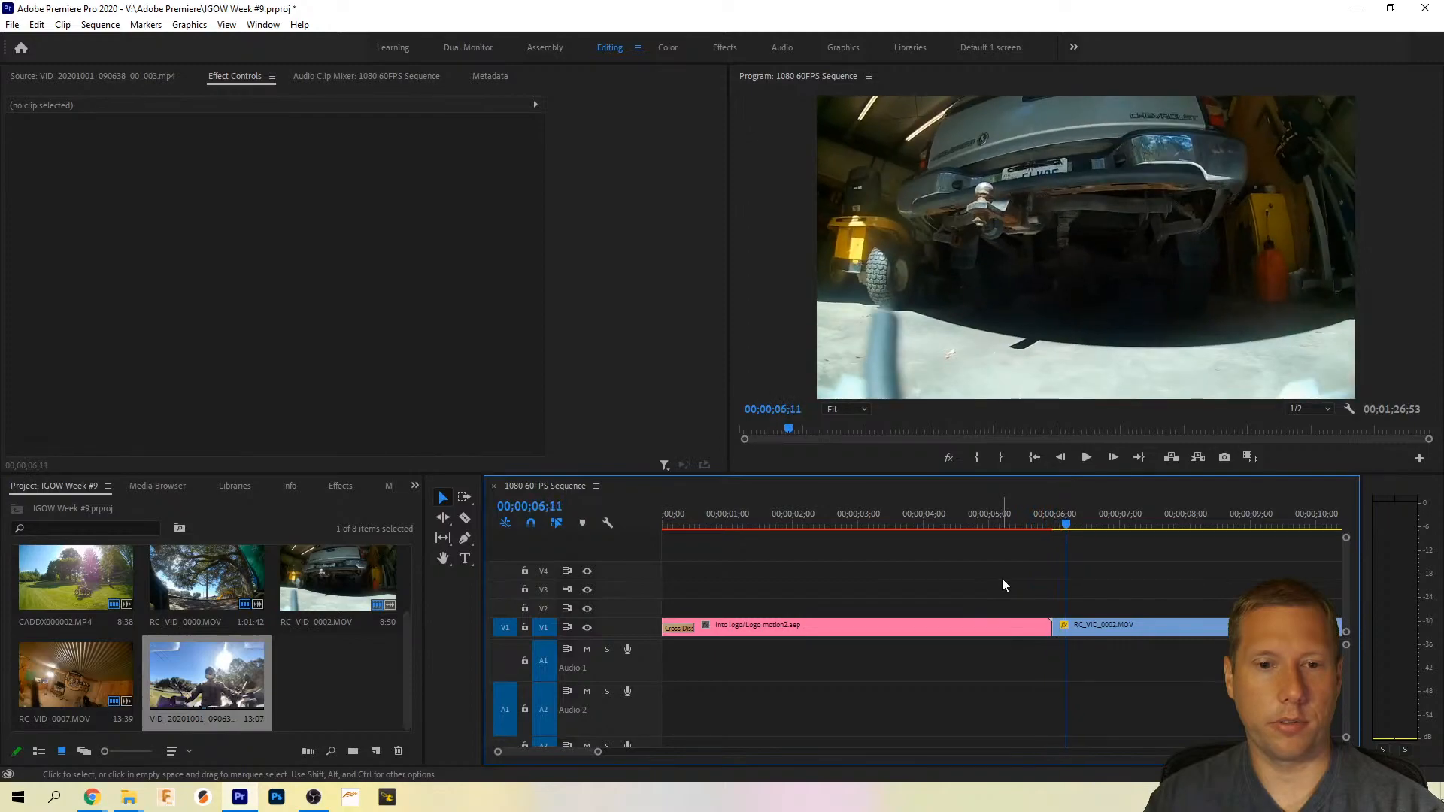
Step: Try the default transition at the cut between the opening logo and RC_VID_0002.MOV, and remove it
right_click(1057, 626)
left_click(1098, 725)
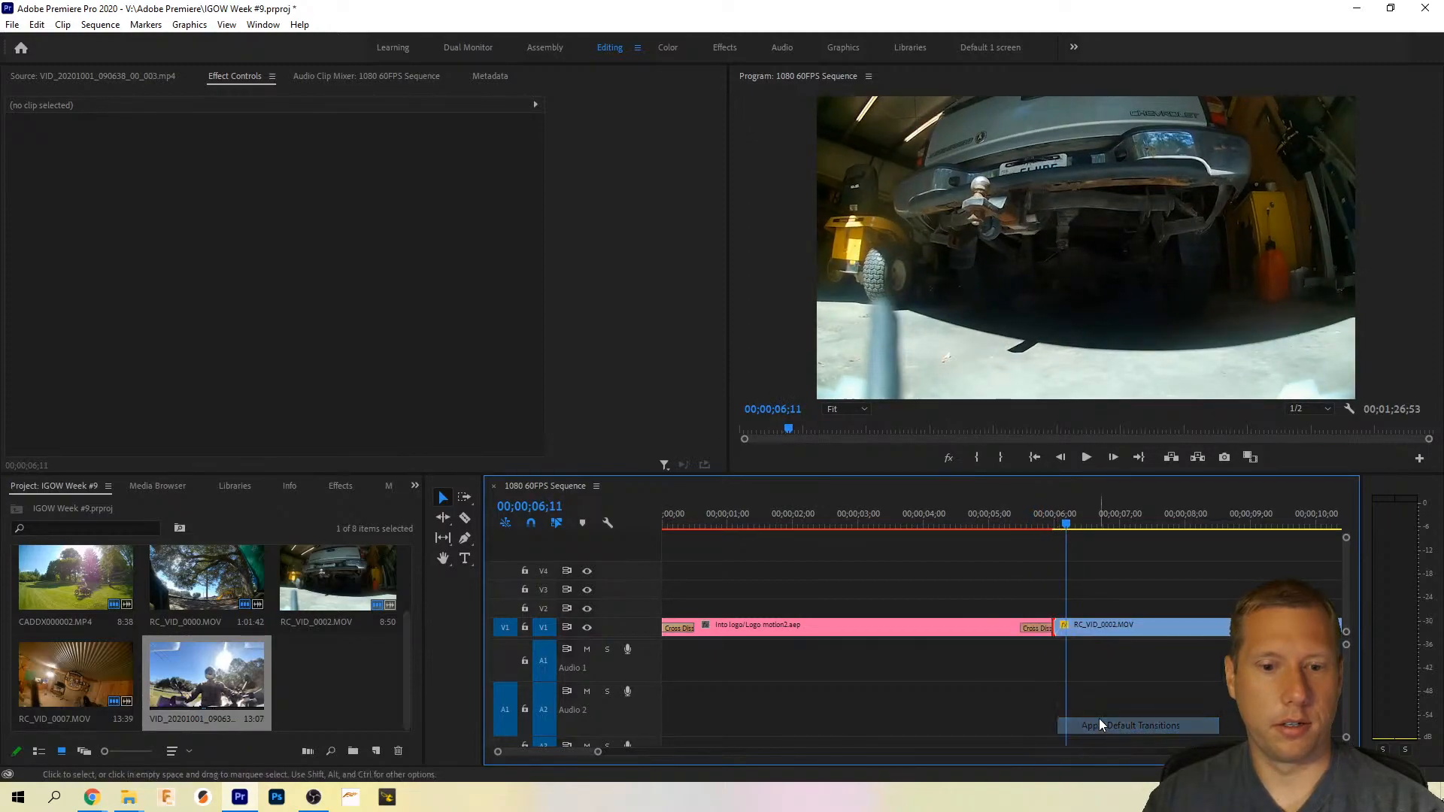
left_click(1041, 629)
key("Delete")
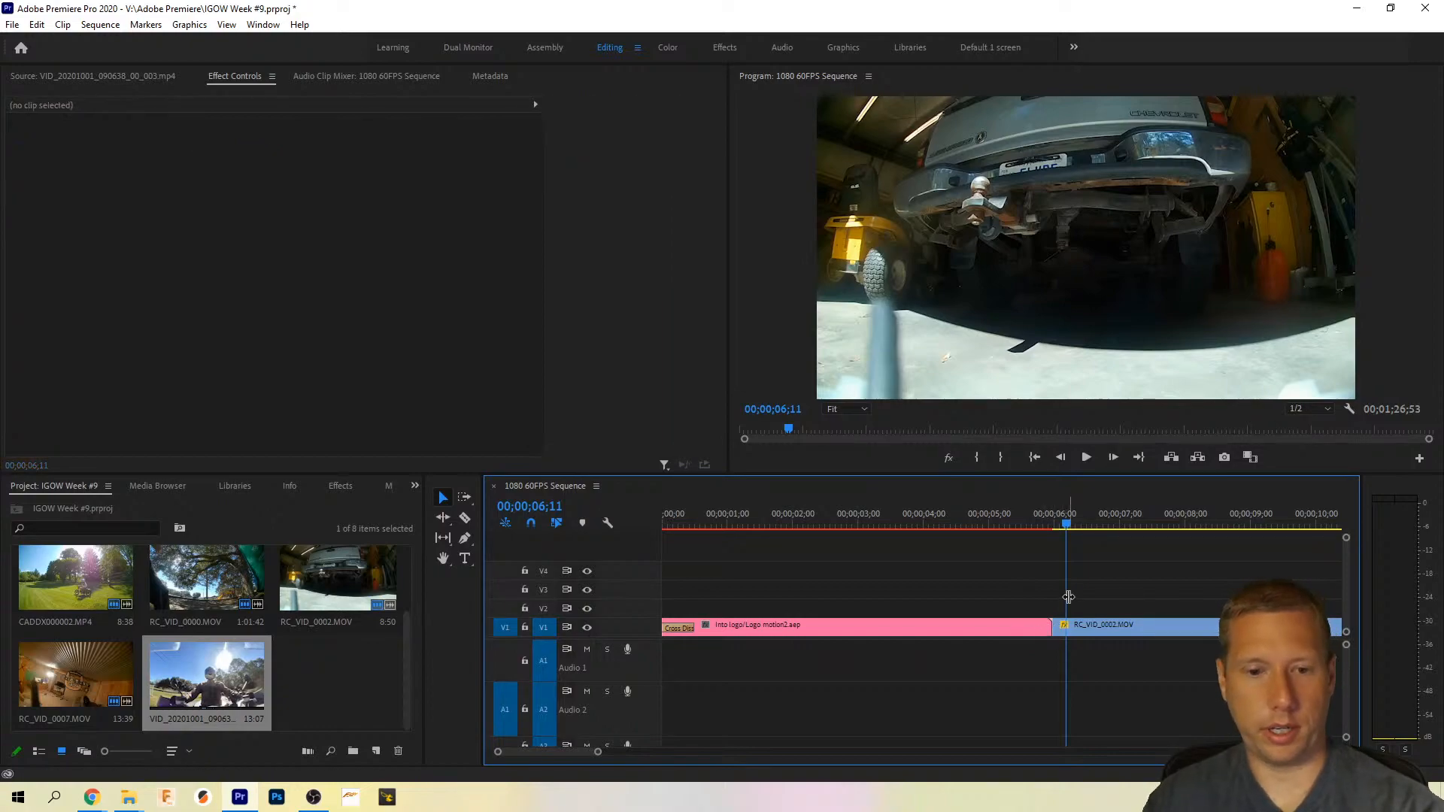
Step: Fade in RC_VID_0002.MOV with opacity keyframes of 0% at its start and 100% at 00;00;06;28
key("Up")
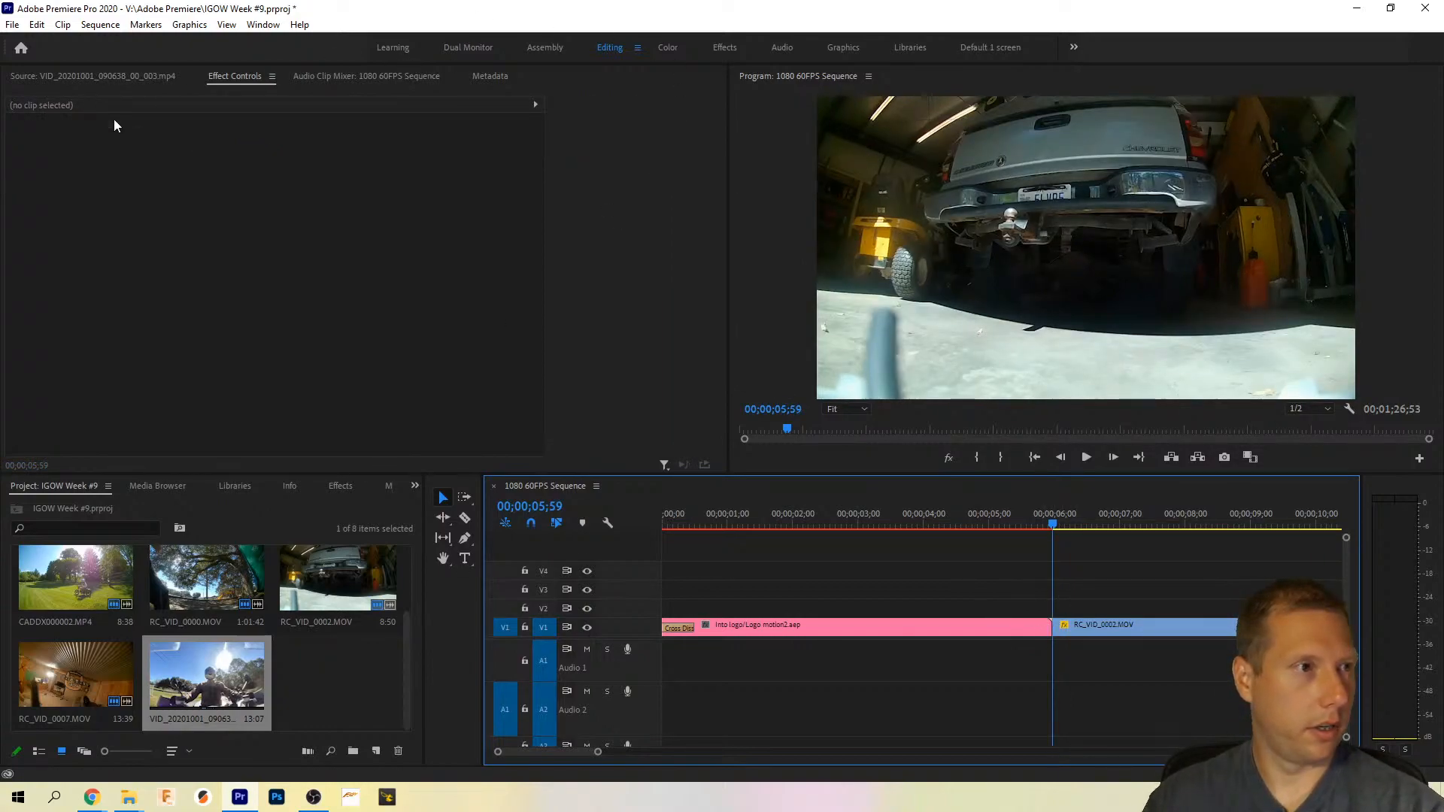
left_click(1184, 628)
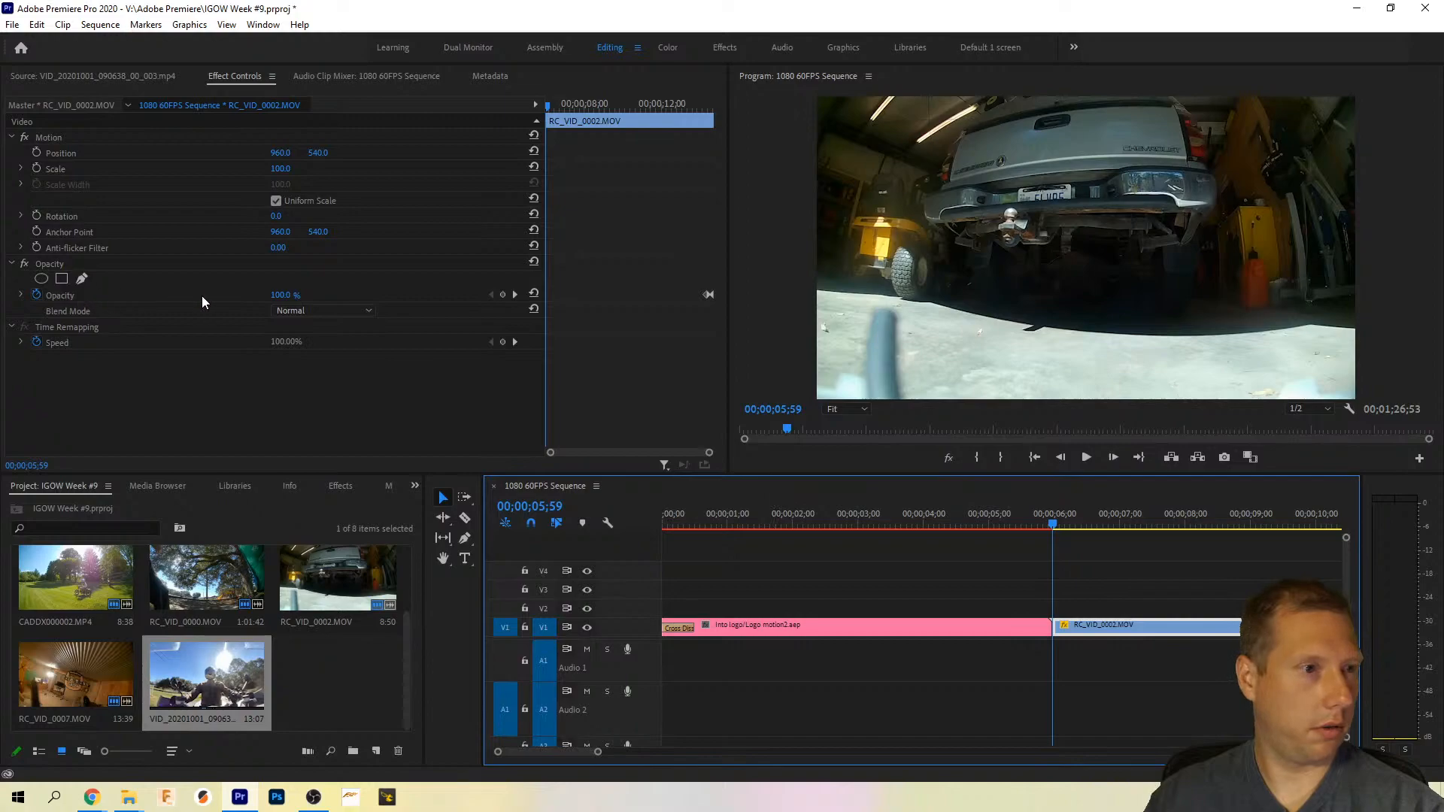
left_click_drag(294, 298, 225, 298)
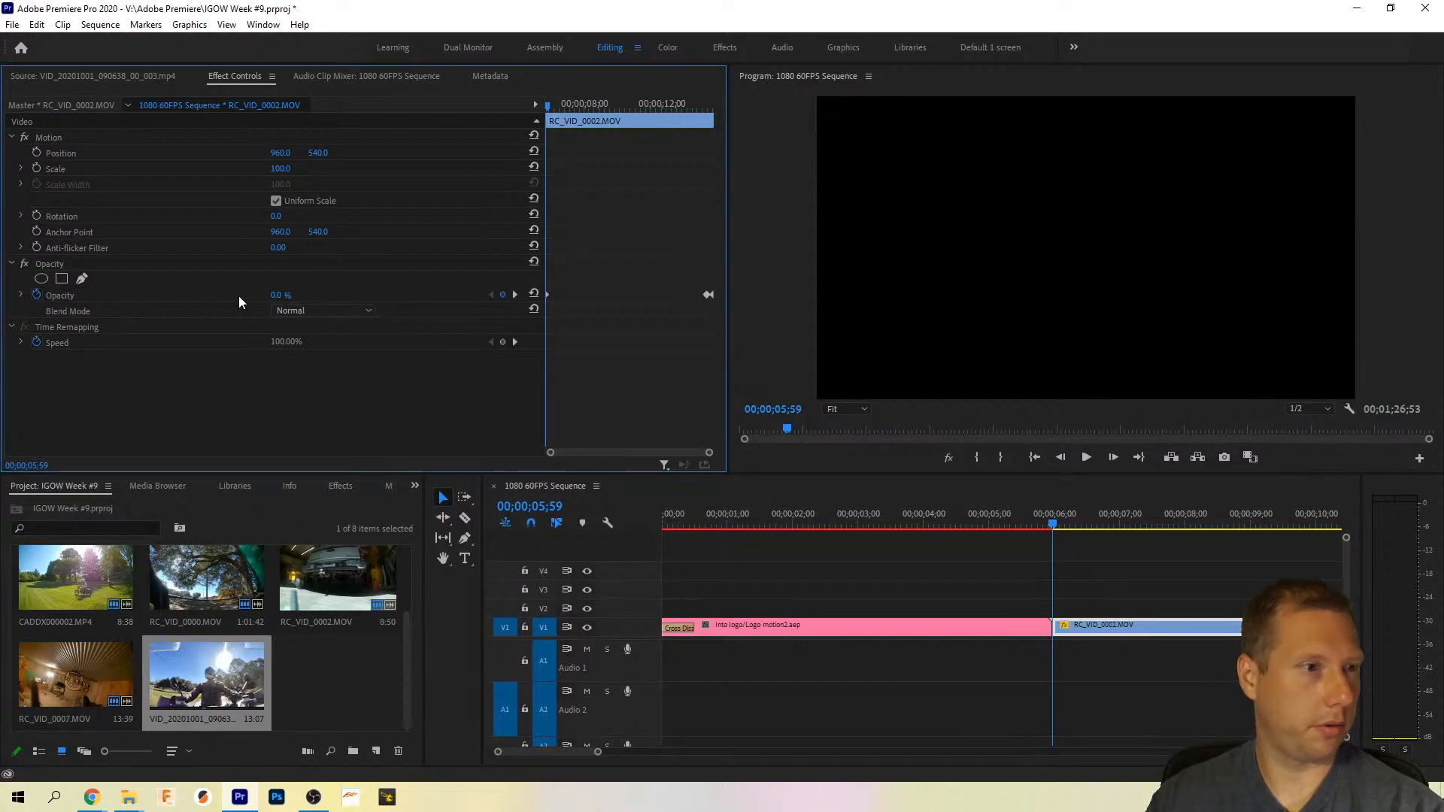
key("space")
key("space")
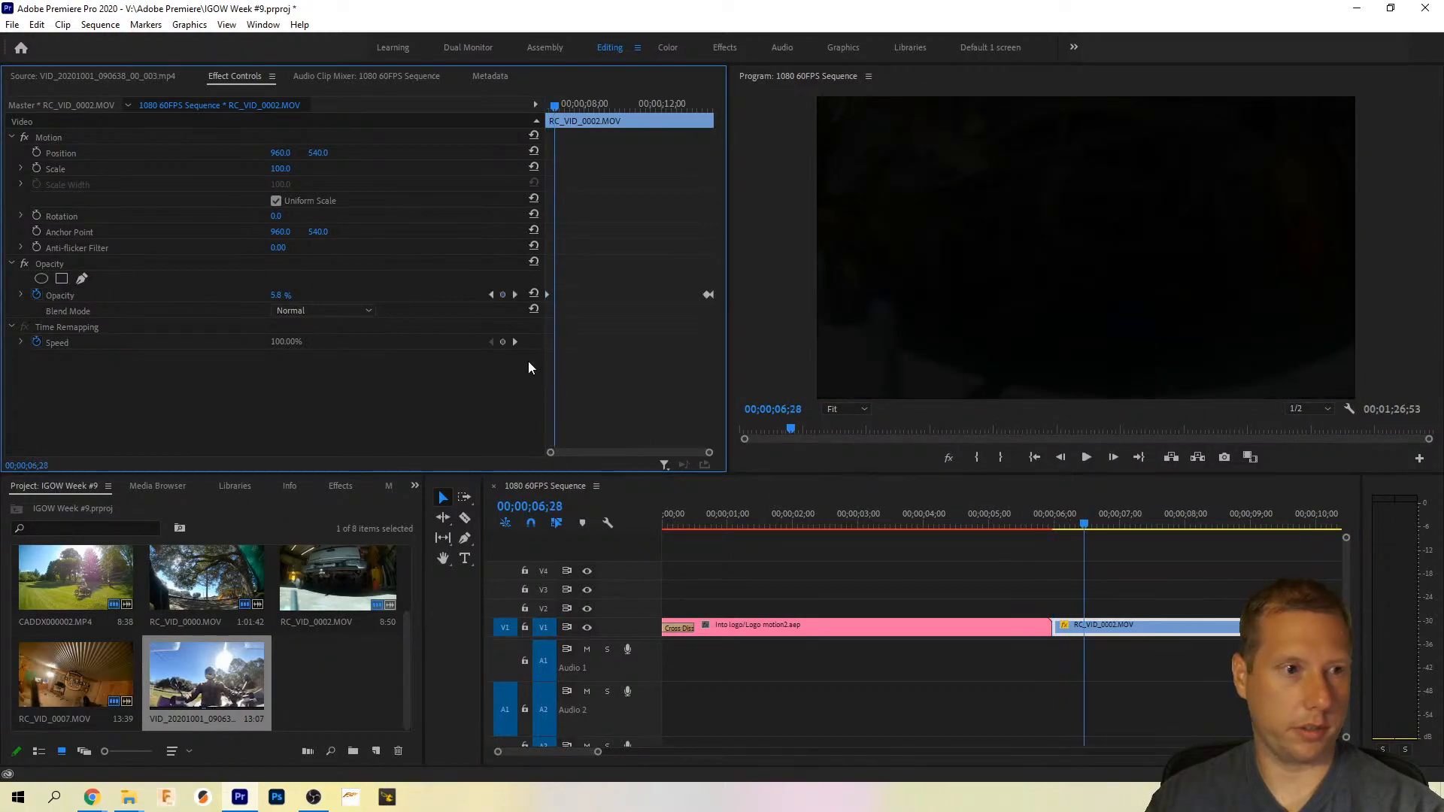
left_click_drag(276, 297, 354, 297)
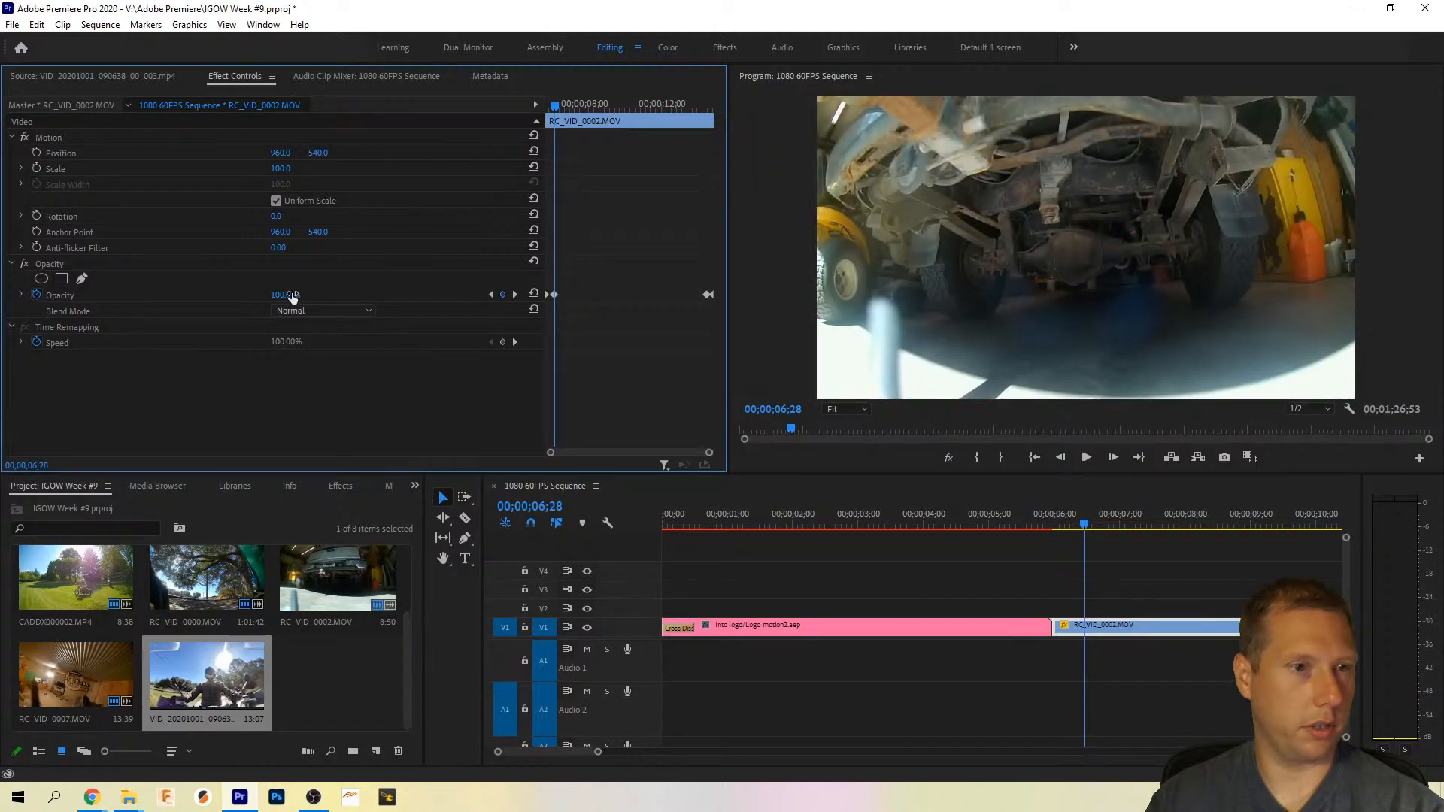
Step: Play and scrub the fade-in of RC_VID_0002.MOV, and continue playback from 00;00;09;36 through the following clips
left_click(1051, 527)
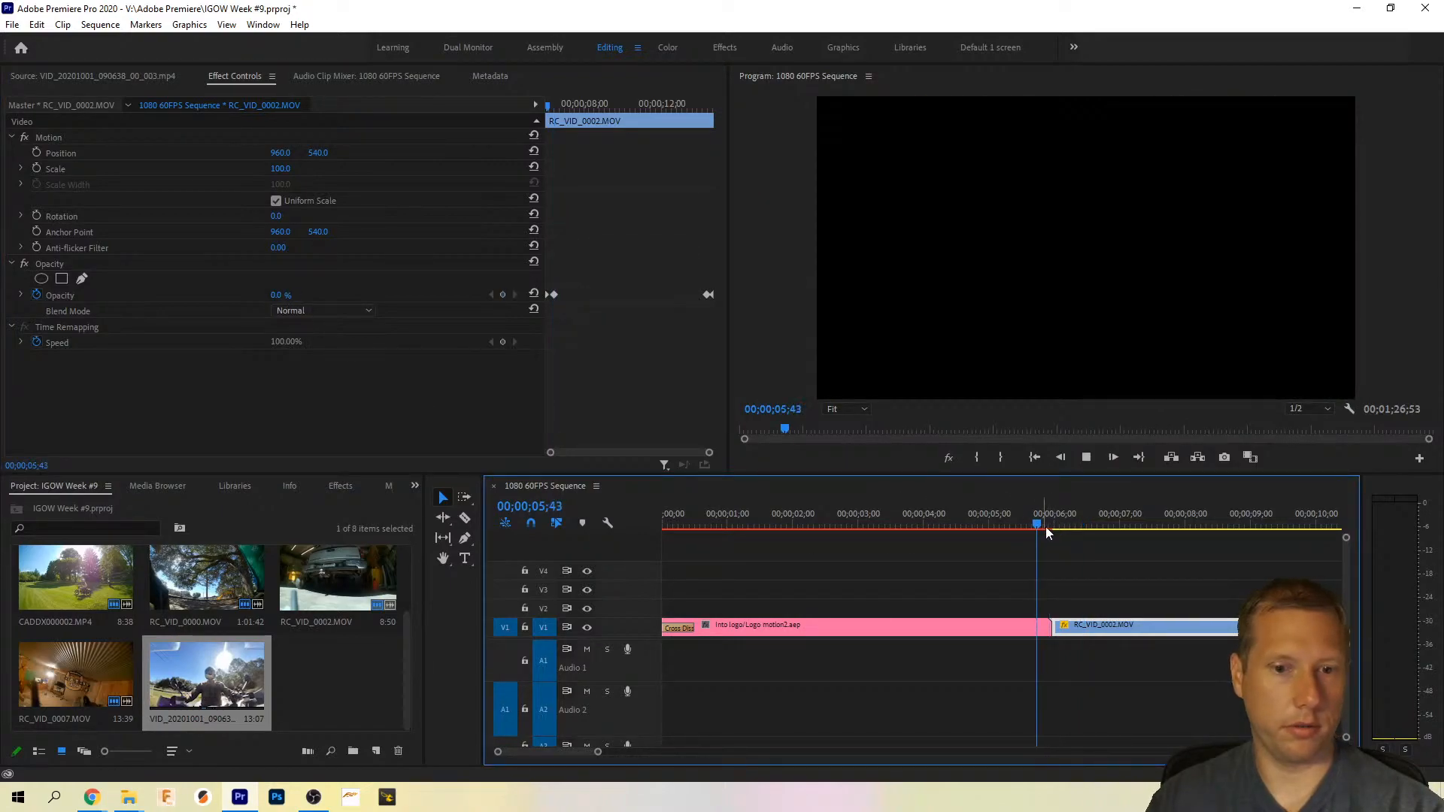
key("space")
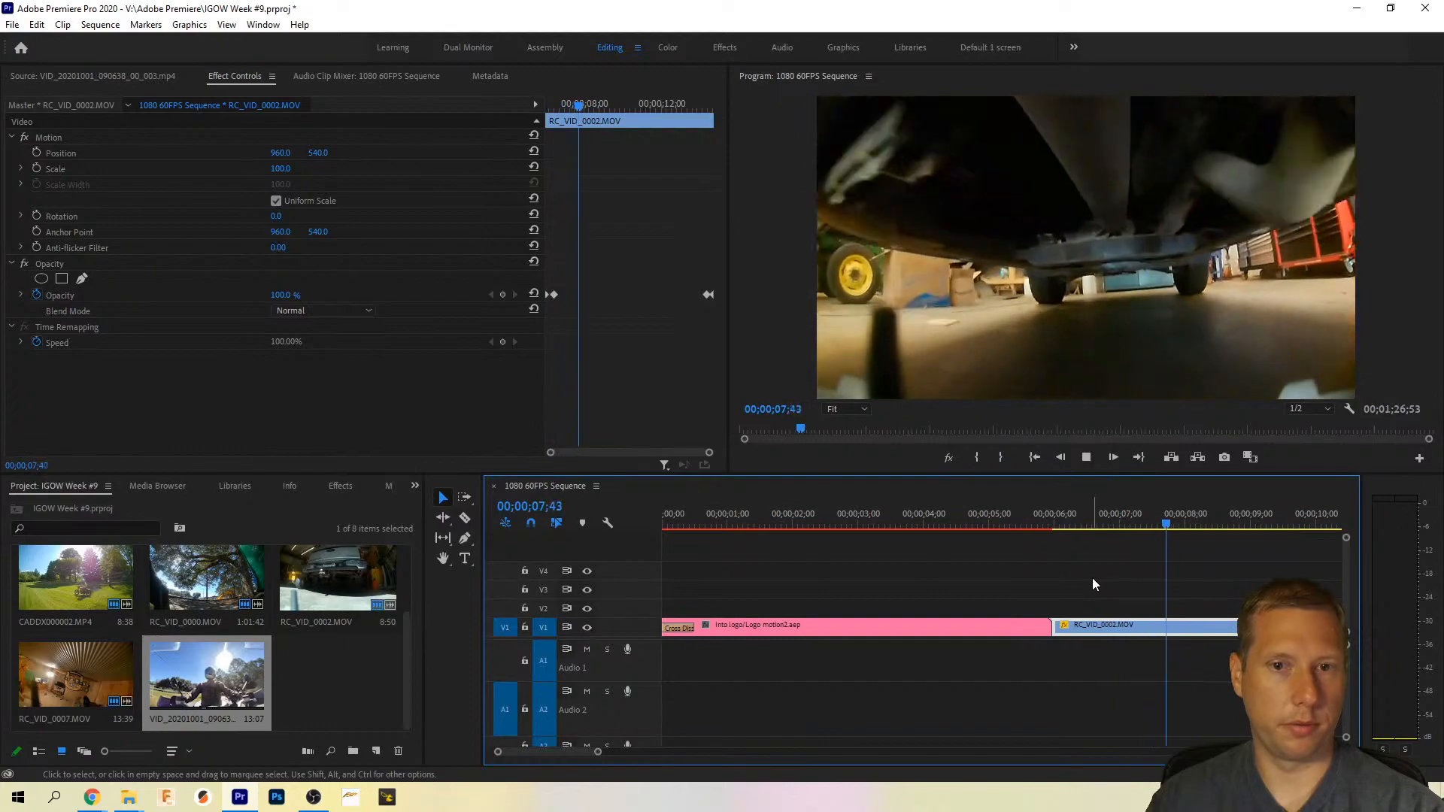
key("space")
left_click_drag(1146, 528, 1125, 527)
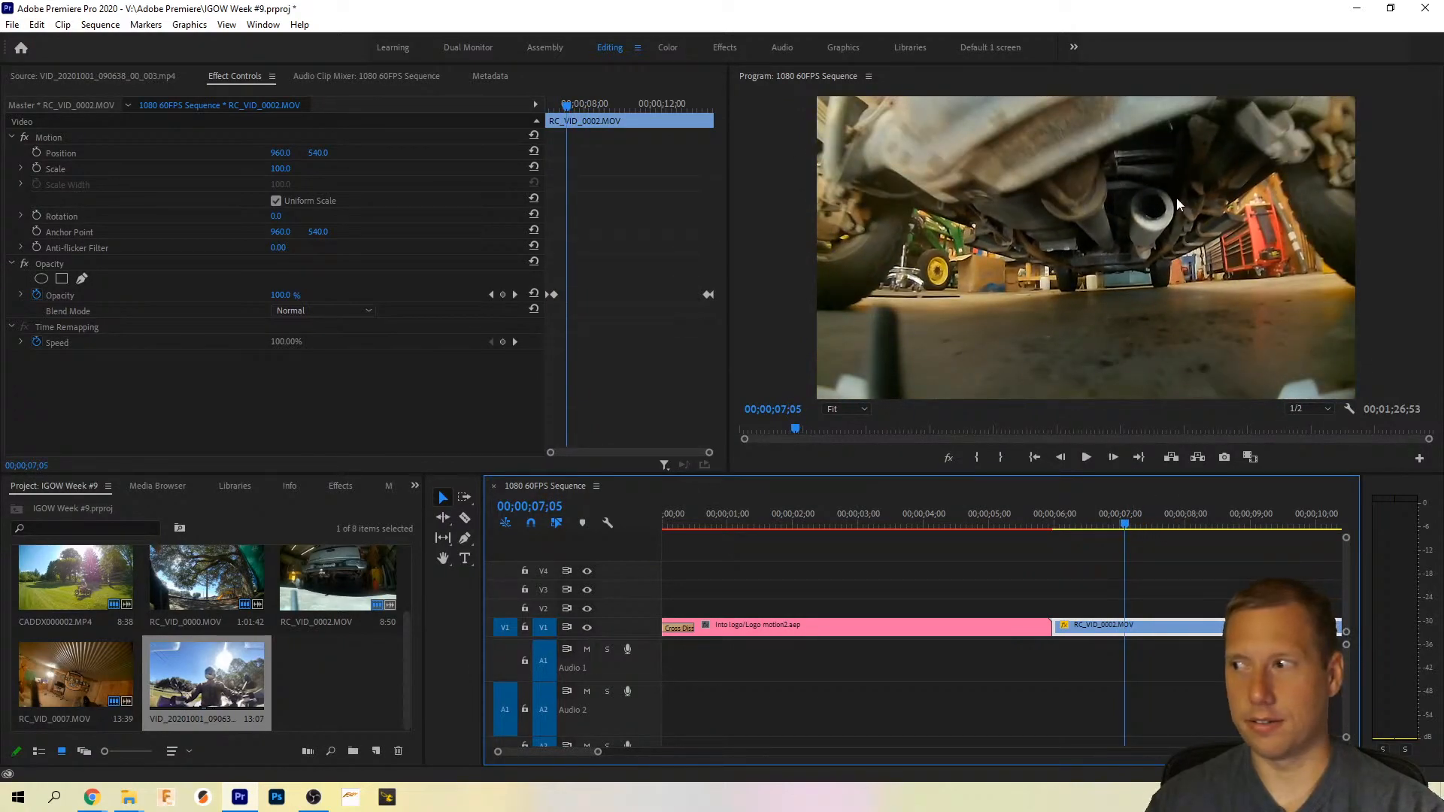
left_click_drag(1130, 524, 1086, 532)
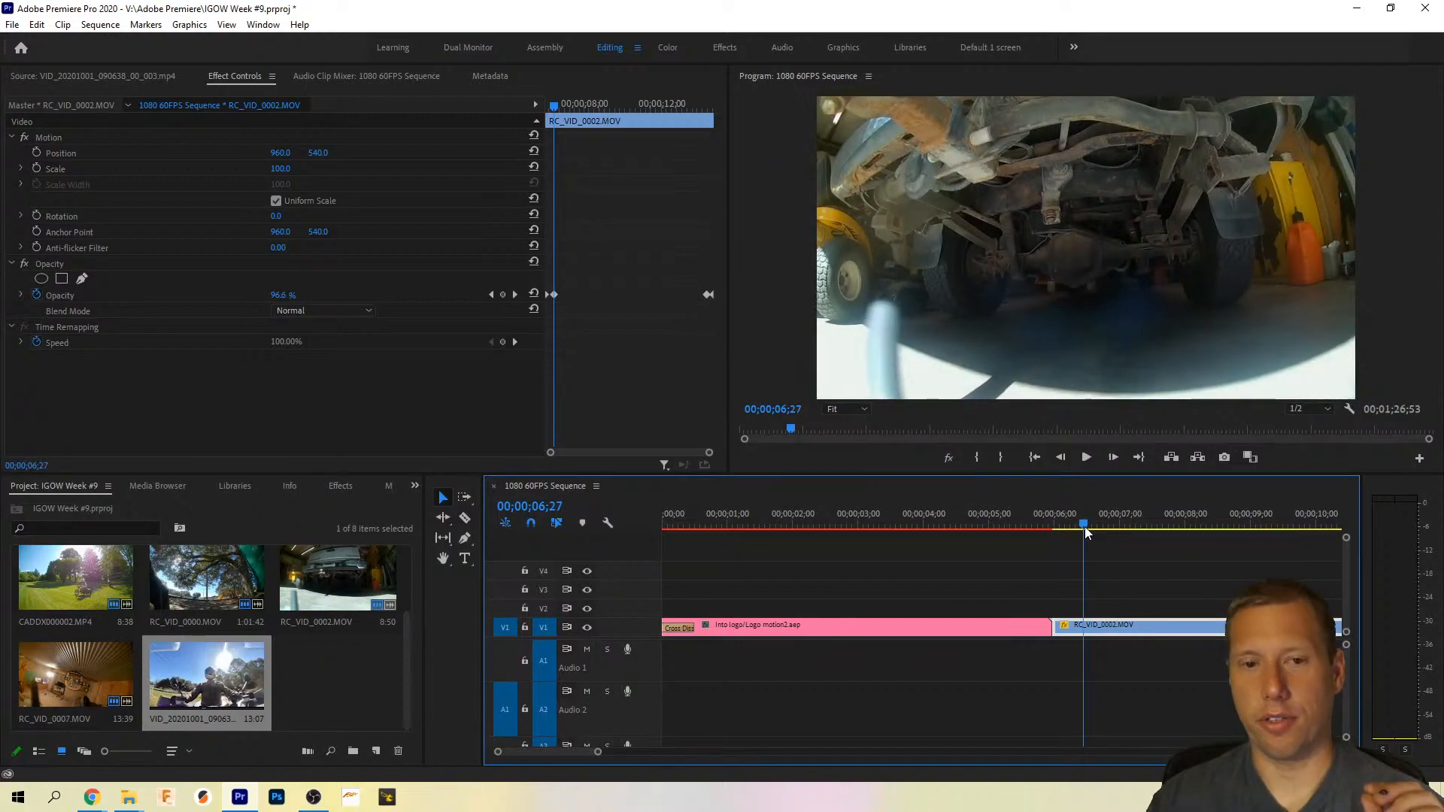
left_click_drag(1085, 529, 1288, 518)
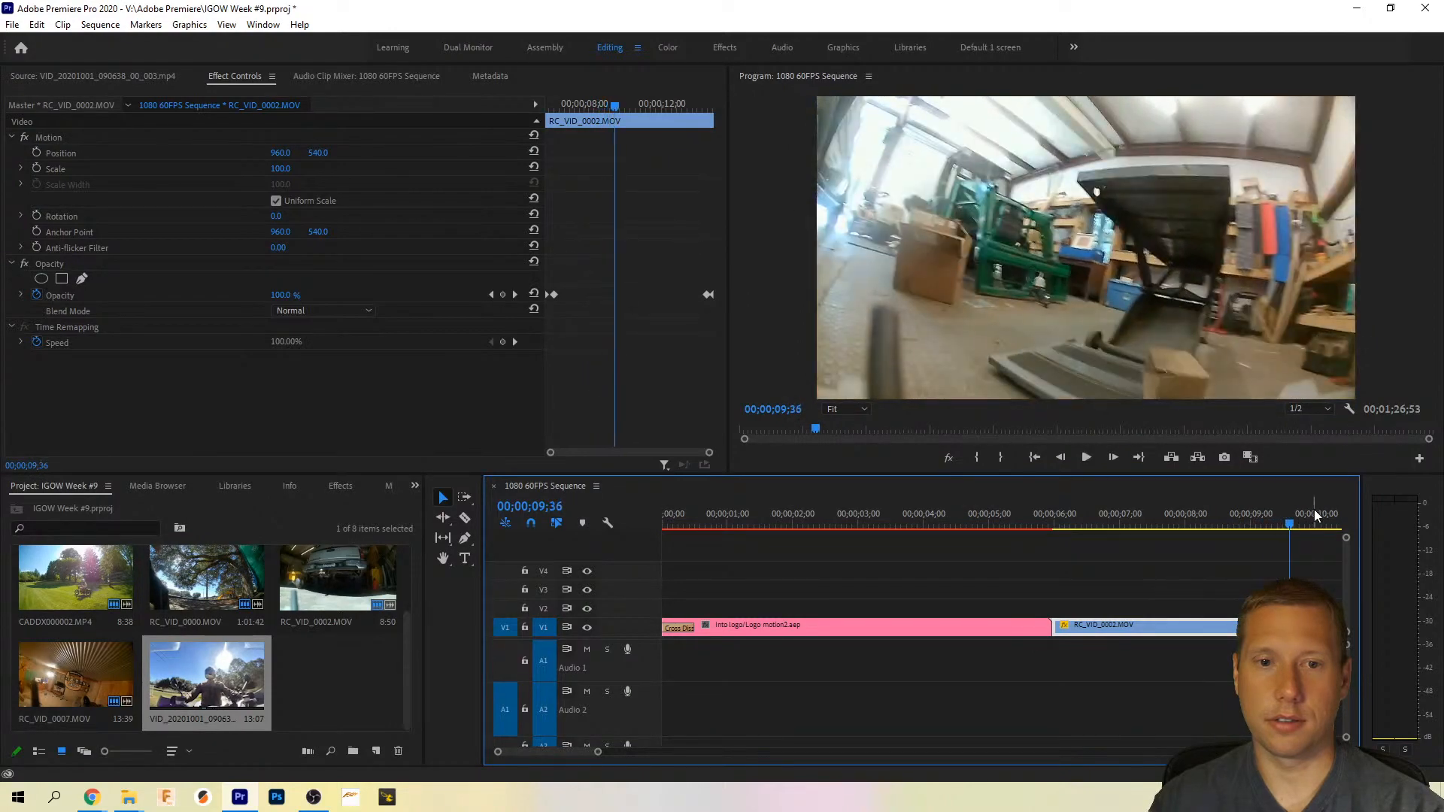
key("space")
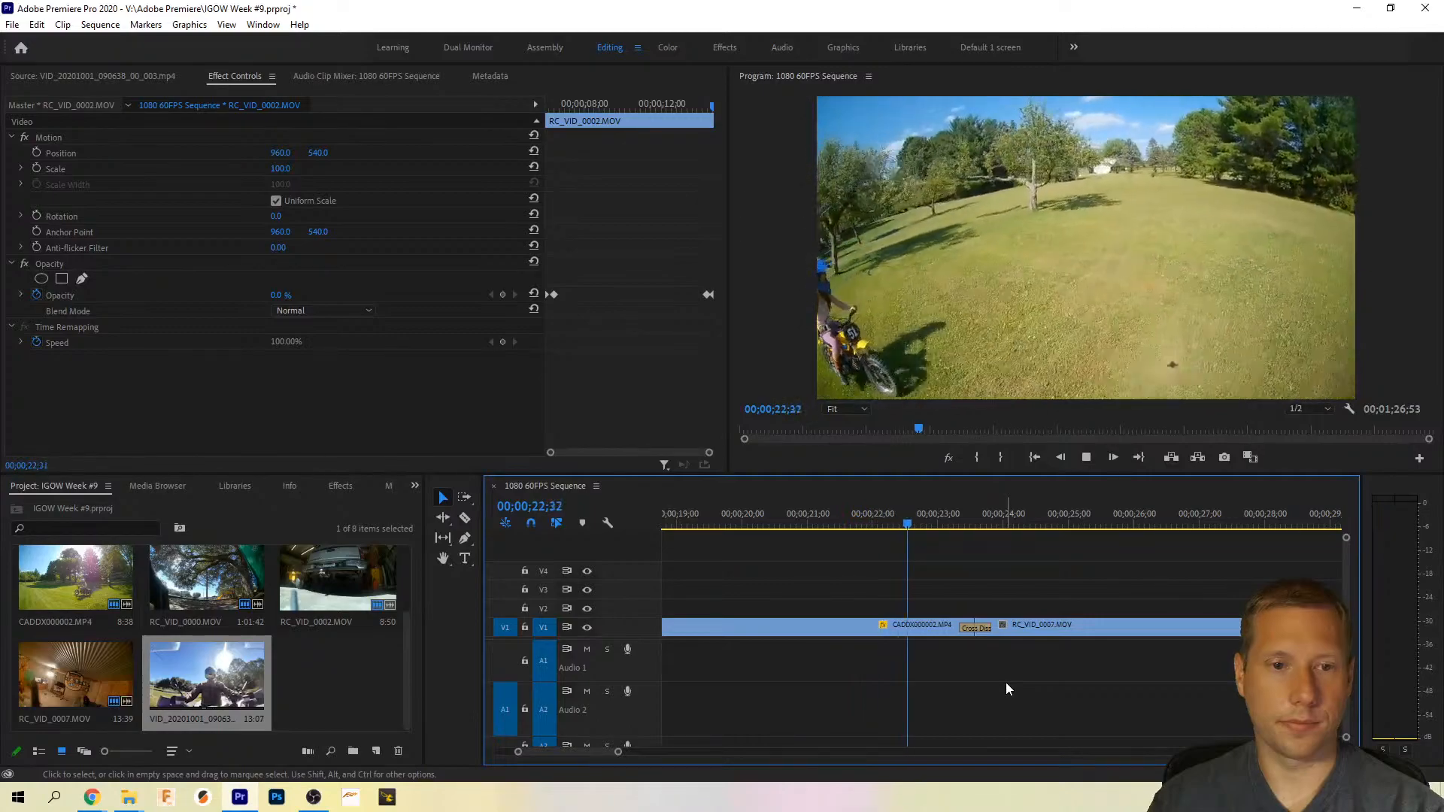
Step: Replay CADDX000002.MP4 from 00;00;15;30 to check its fade-in and the footage up to 00;00;22;05
key("space")
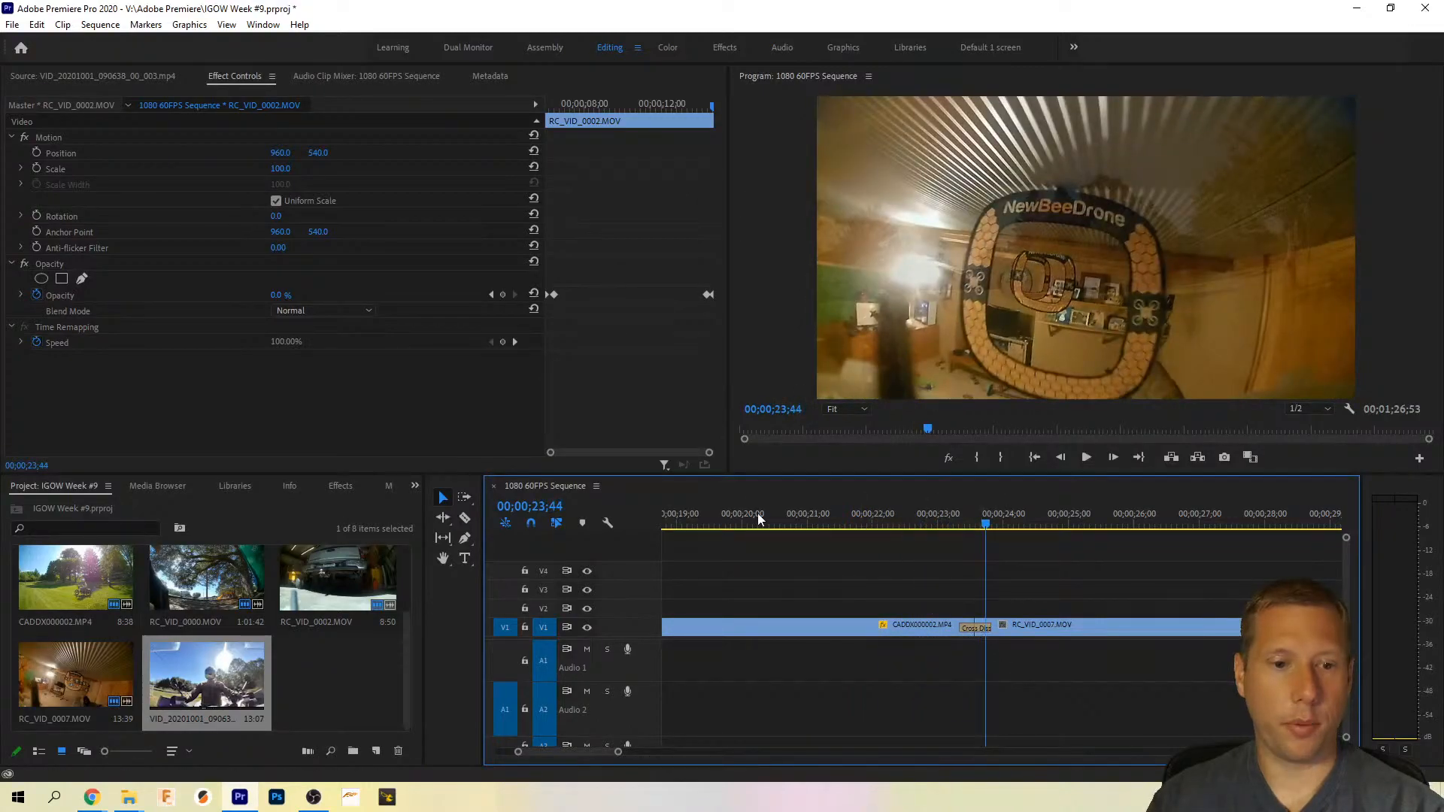
scroll(851, 579, "up", 1)
scroll(857, 587, "up", 6)
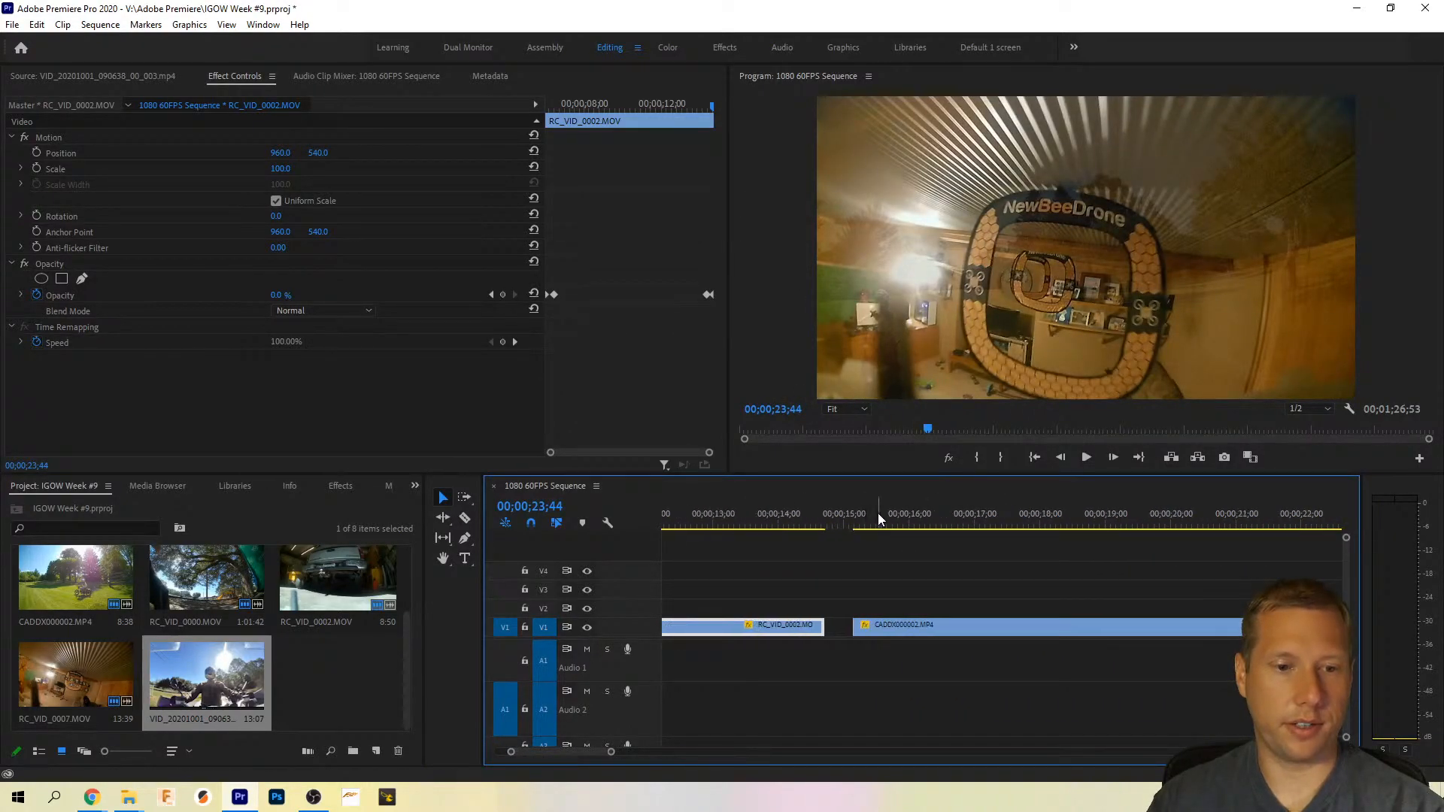
left_click(877, 517)
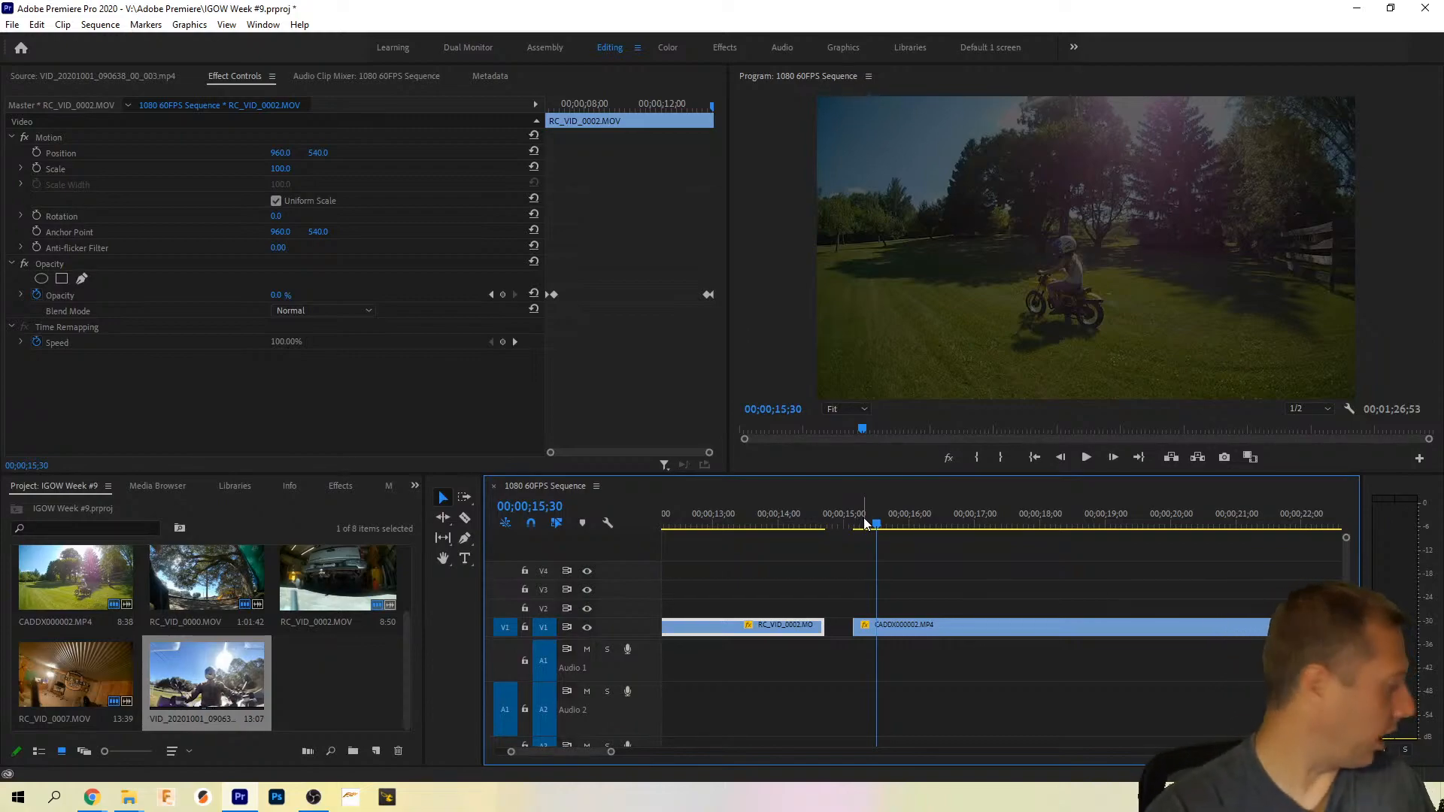
key("space")
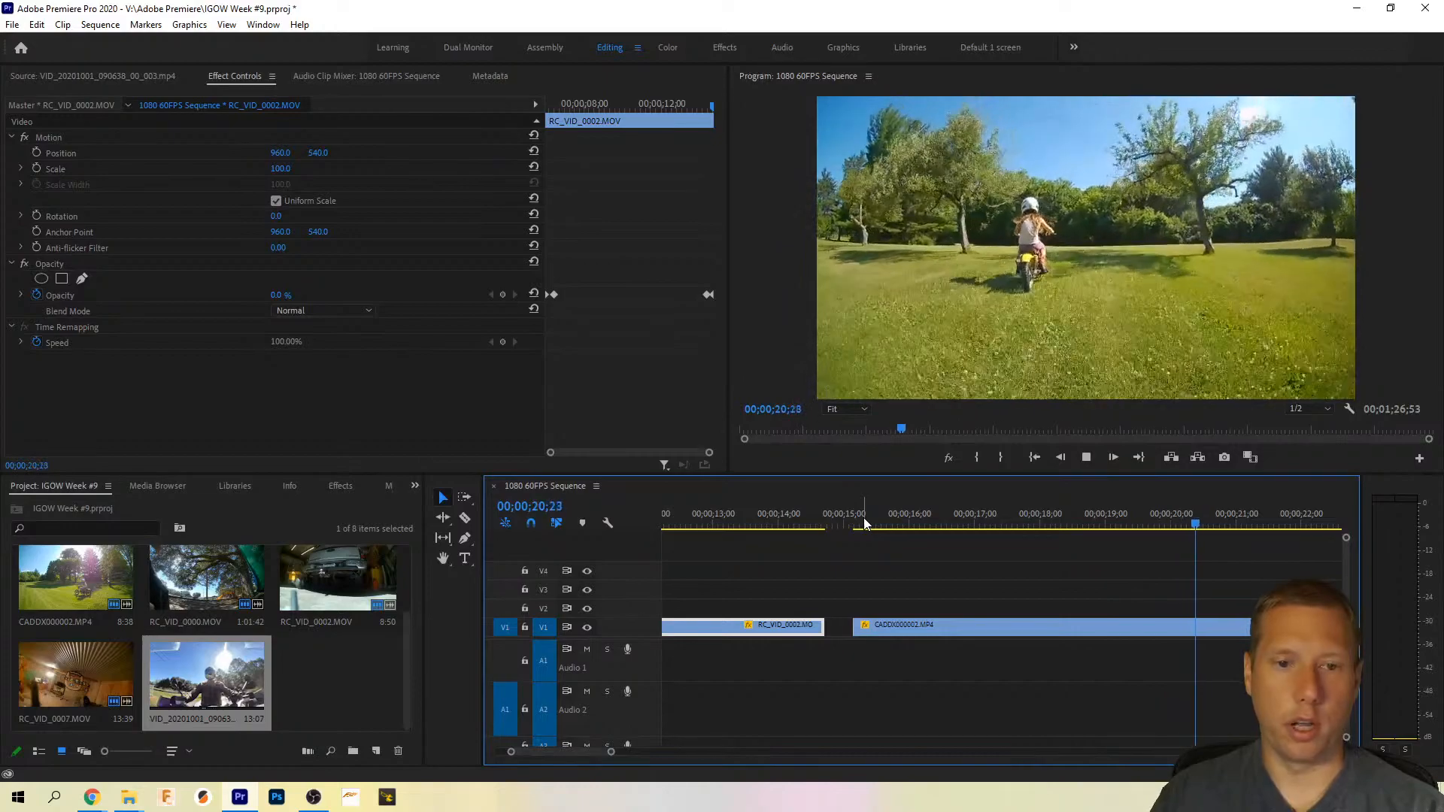
key("space")
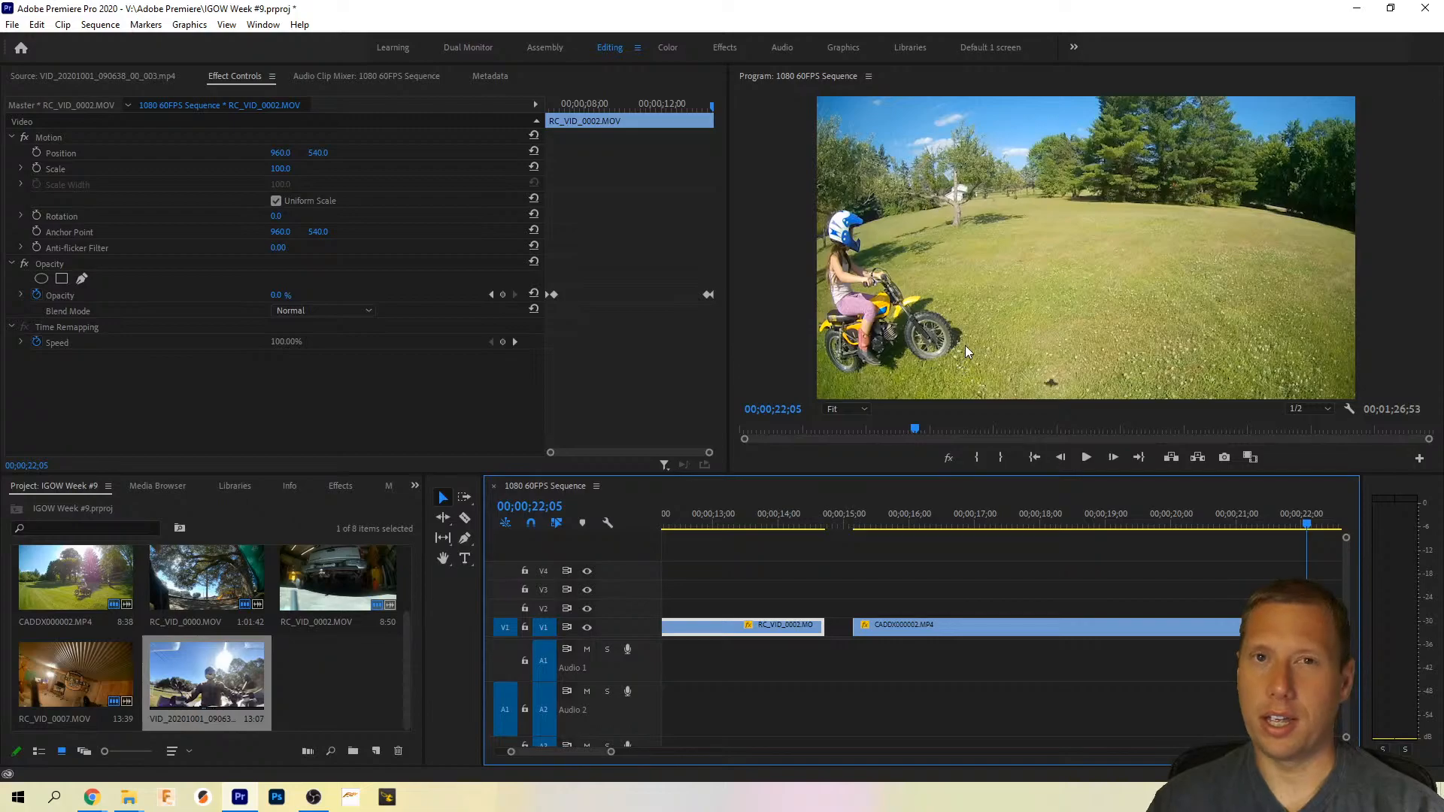
Step: Play the transition into the motorcycle clip, and replay from 00;00;26;13 through to the end of the sequence
key("space")
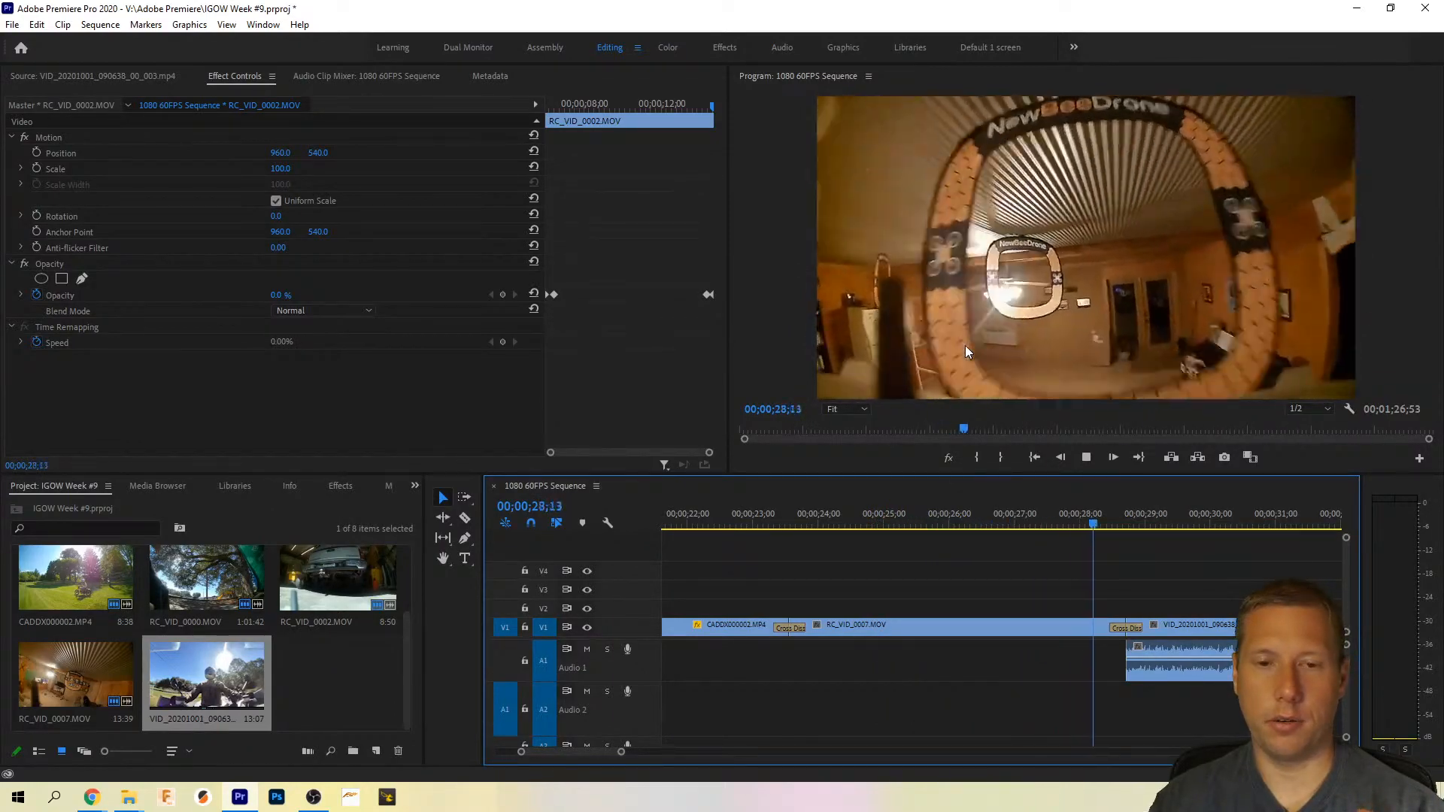
key("space")
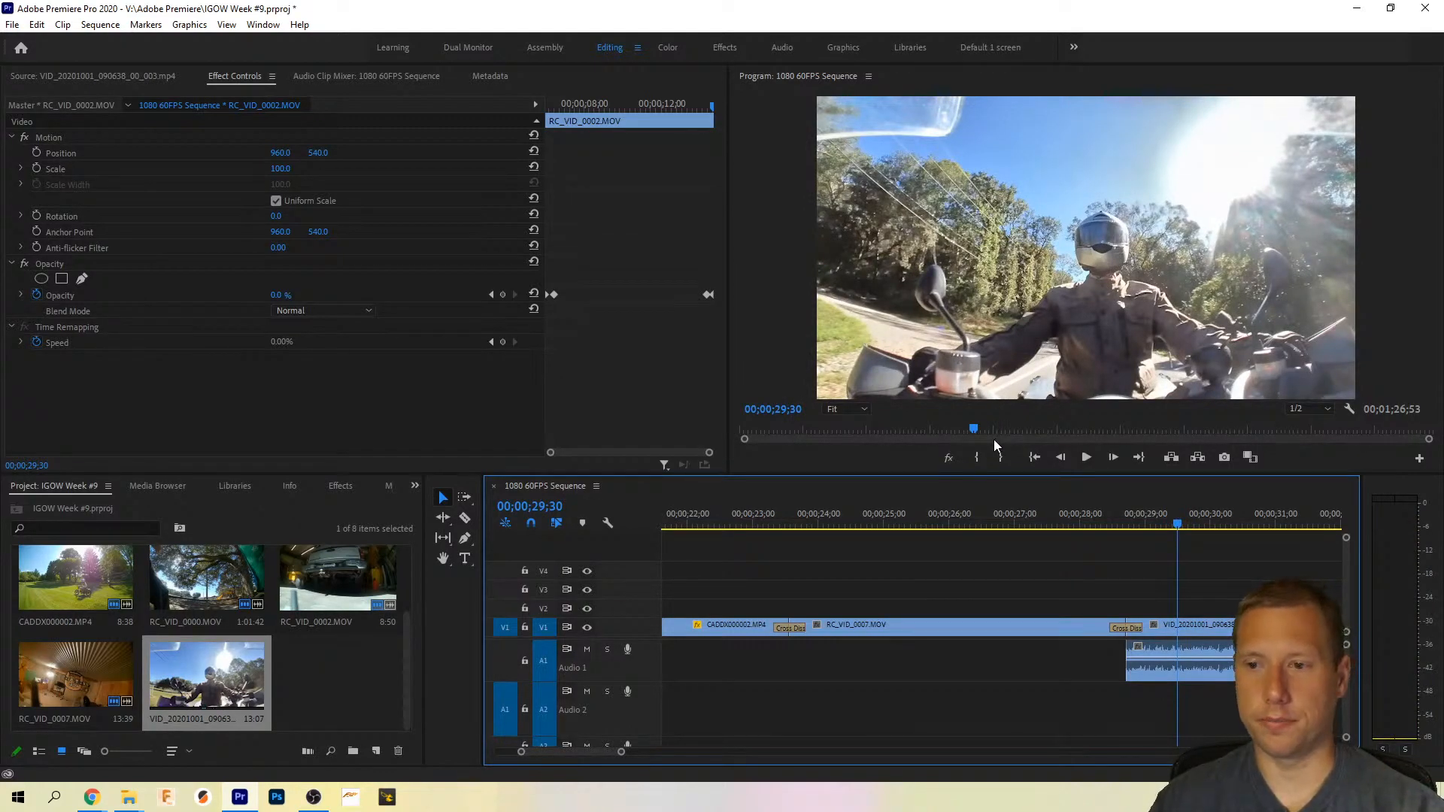
left_click(964, 508)
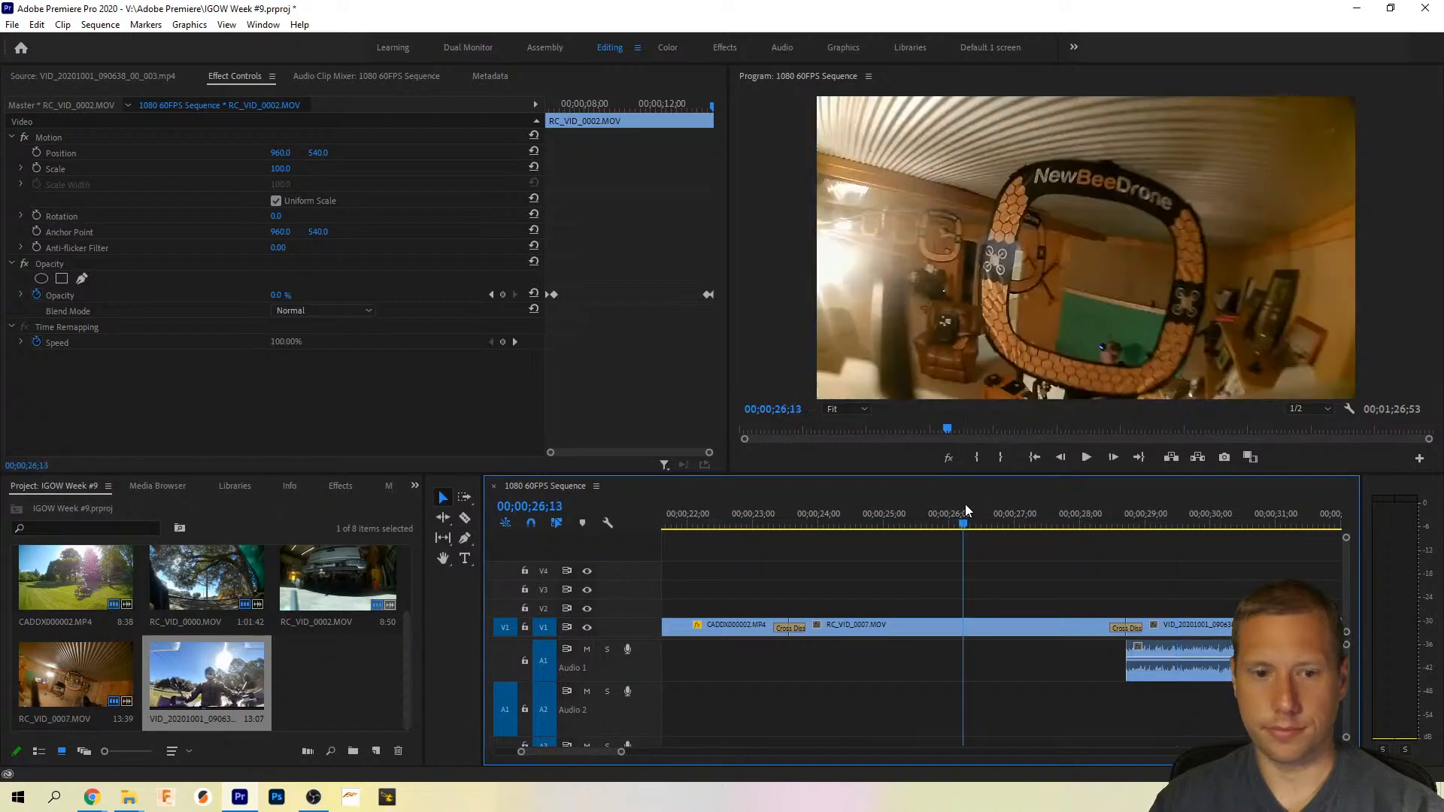
key("space")
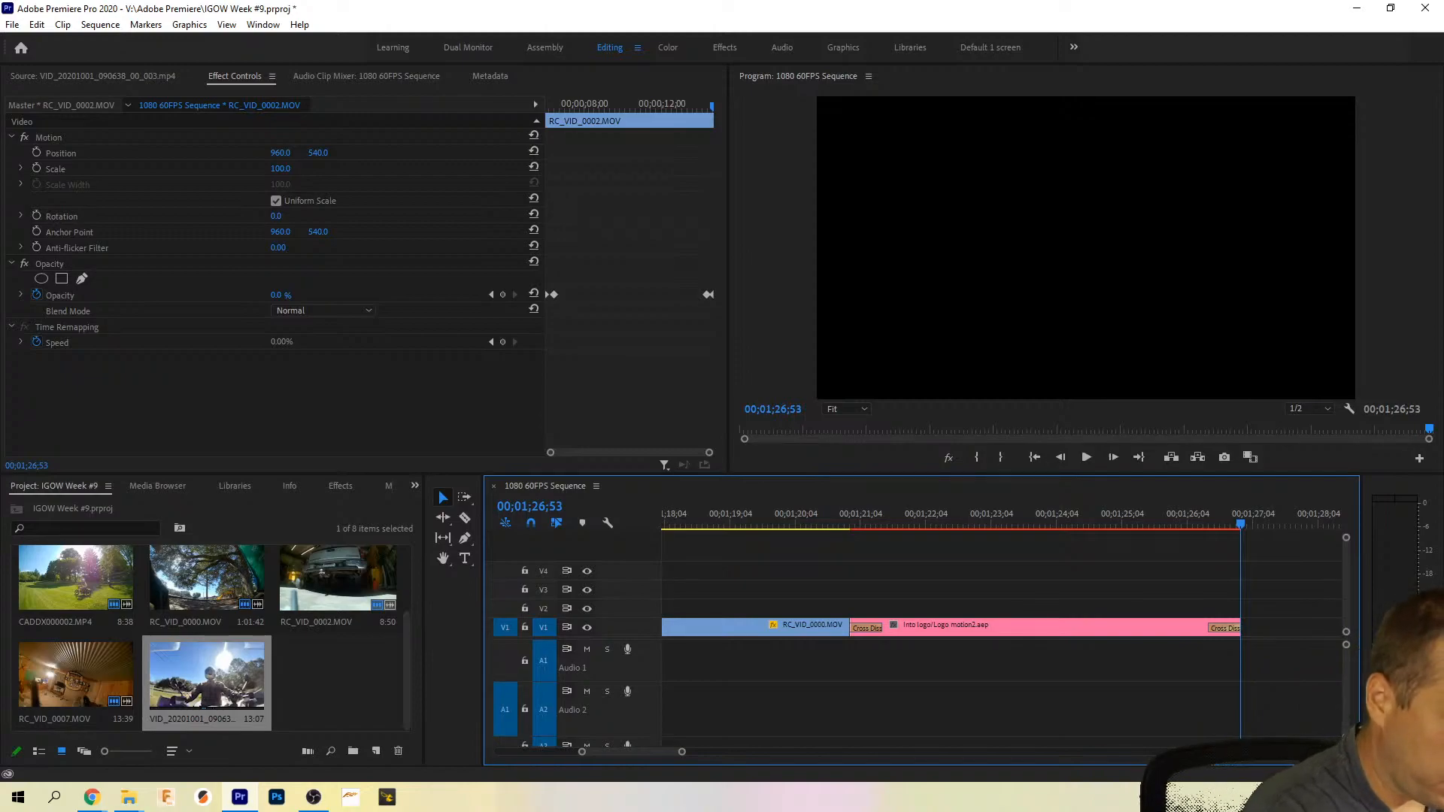
Step: Switch to Betaflight Configurator and connect to the flight controller
left_click(386, 797)
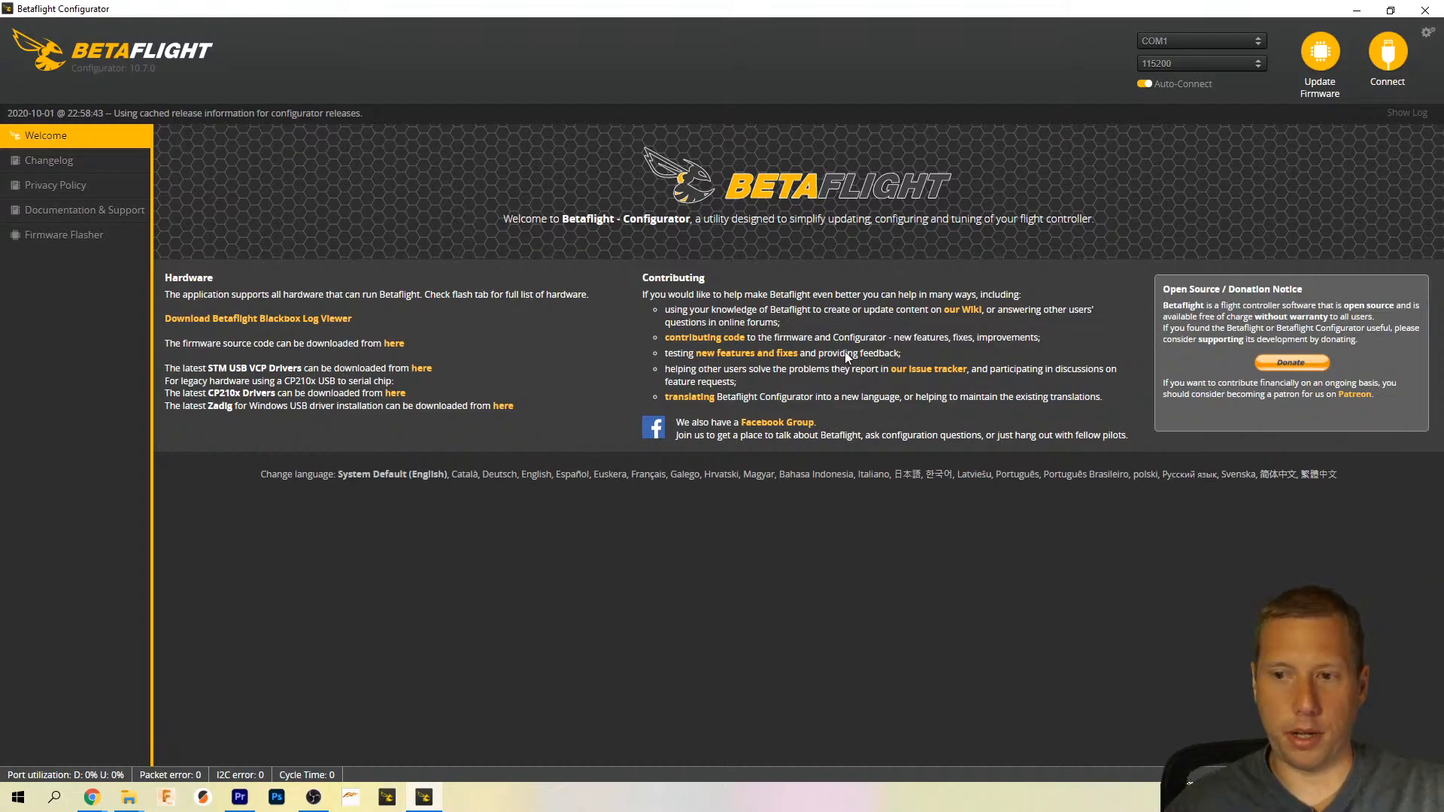
left_click(1252, 40)
left_click(1225, 67)
left_click(1387, 51)
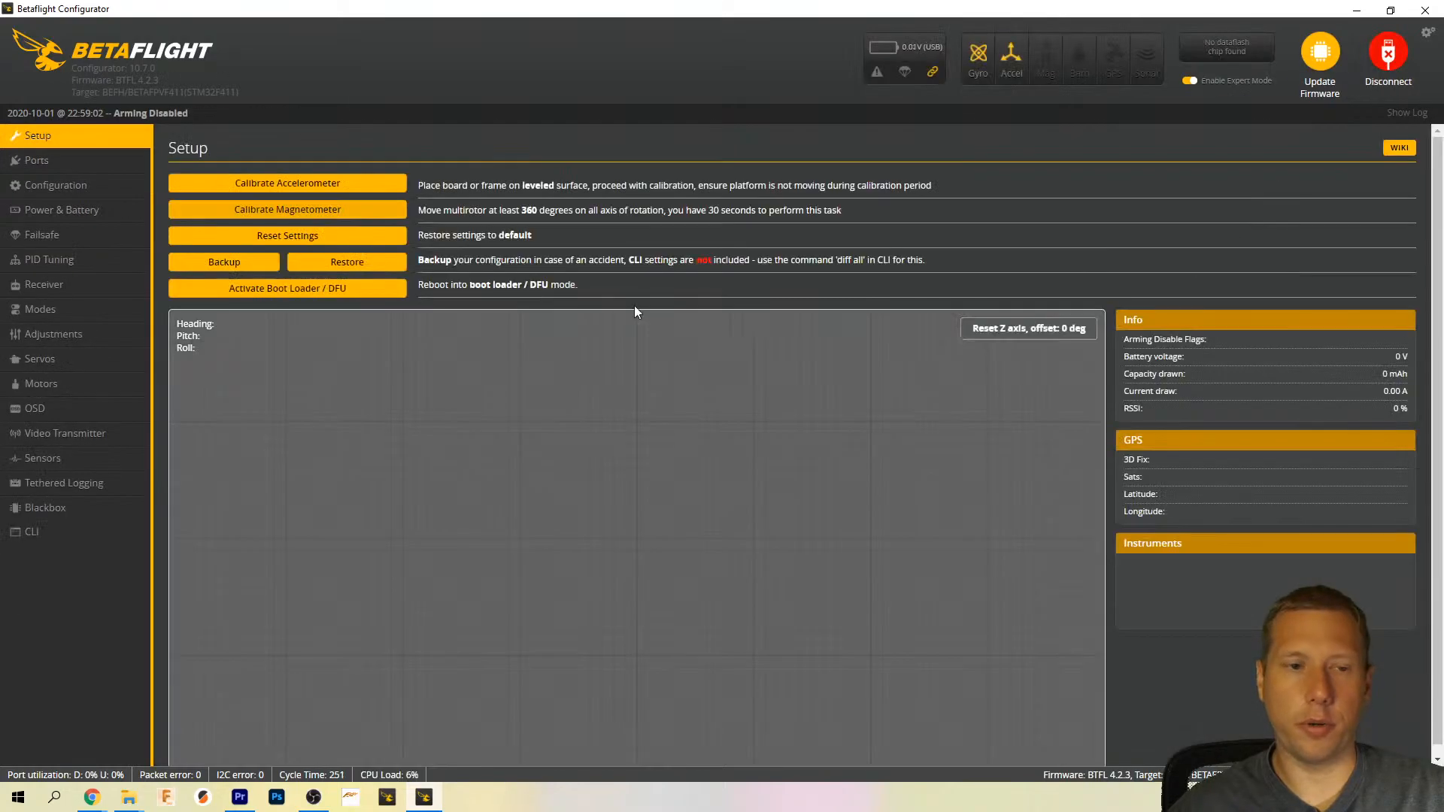
Step: Try SPI RX support as the receiver mode in the flight controller's configuration, with FRSKY_X as the SPI bus receiver provider
left_click(55, 181)
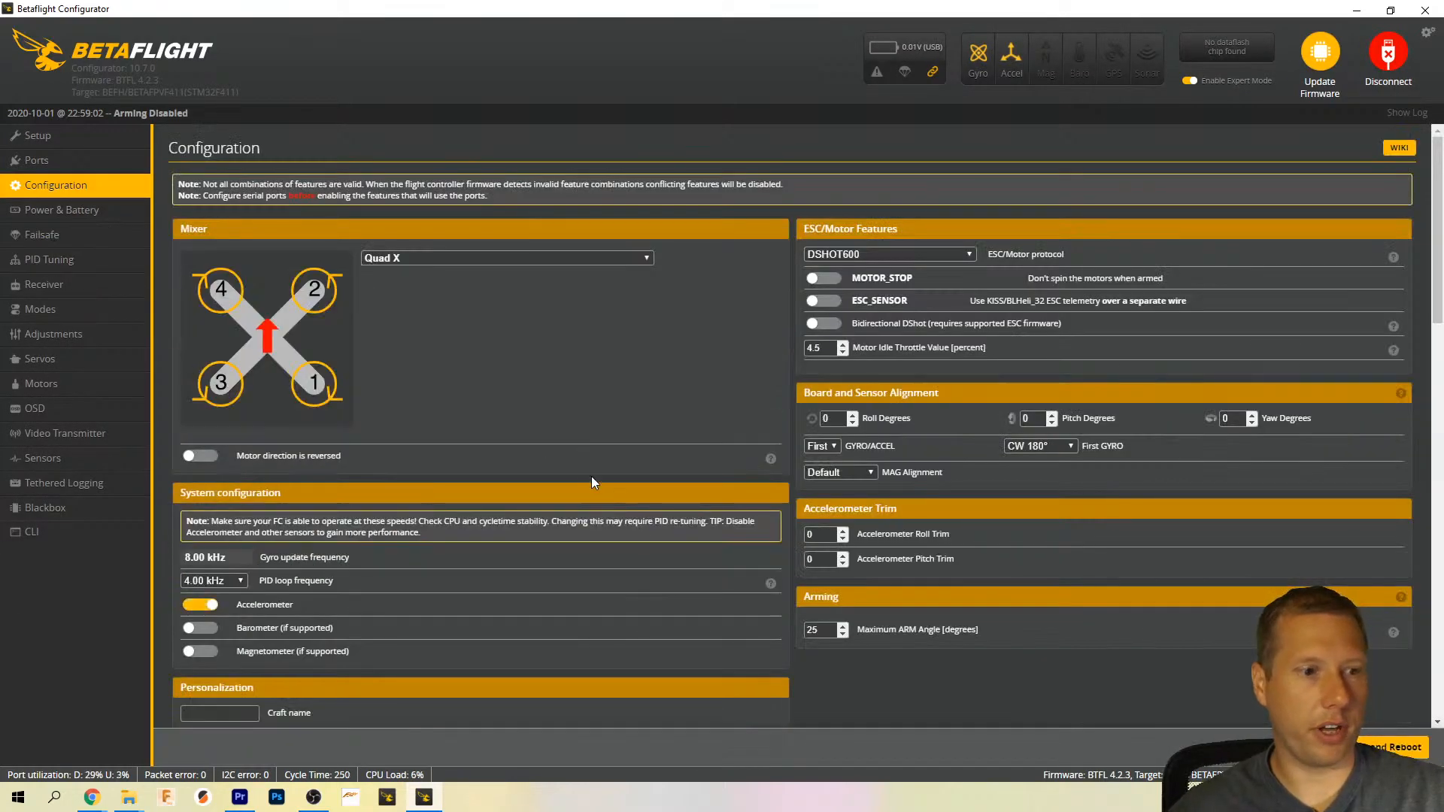
scroll(591, 476, "down", 6)
left_click(326, 395)
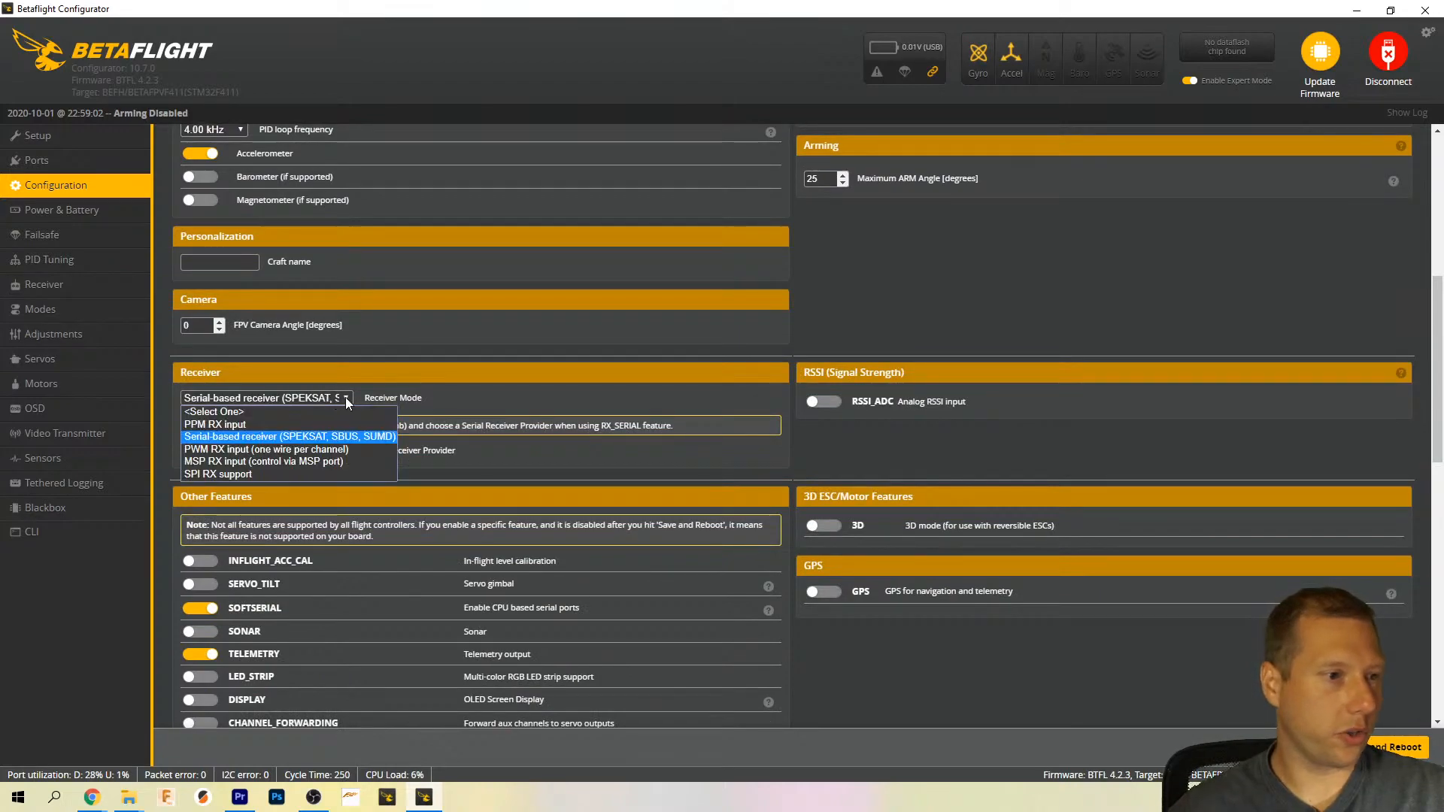
left_click(331, 472)
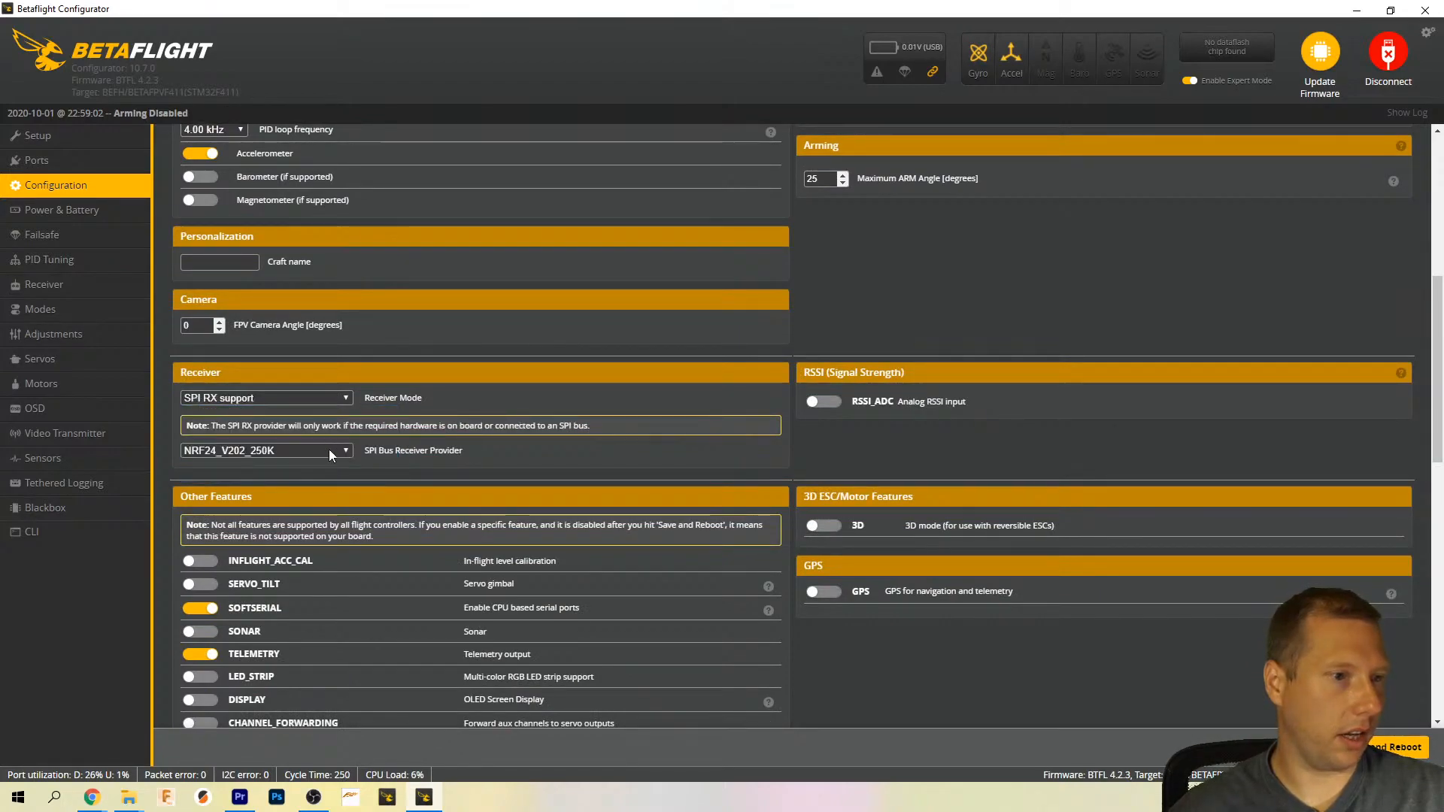
left_click(328, 450)
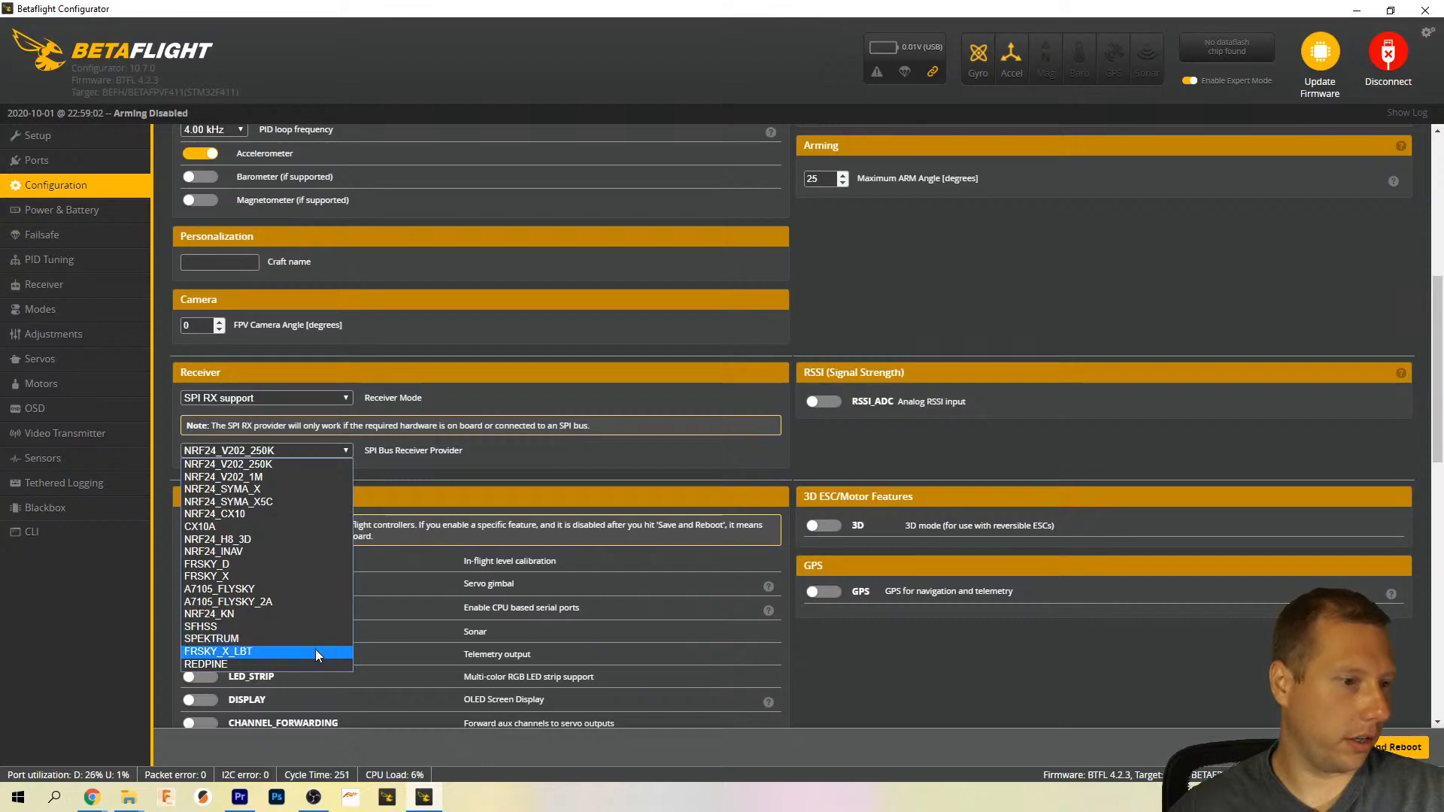
left_click(291, 575)
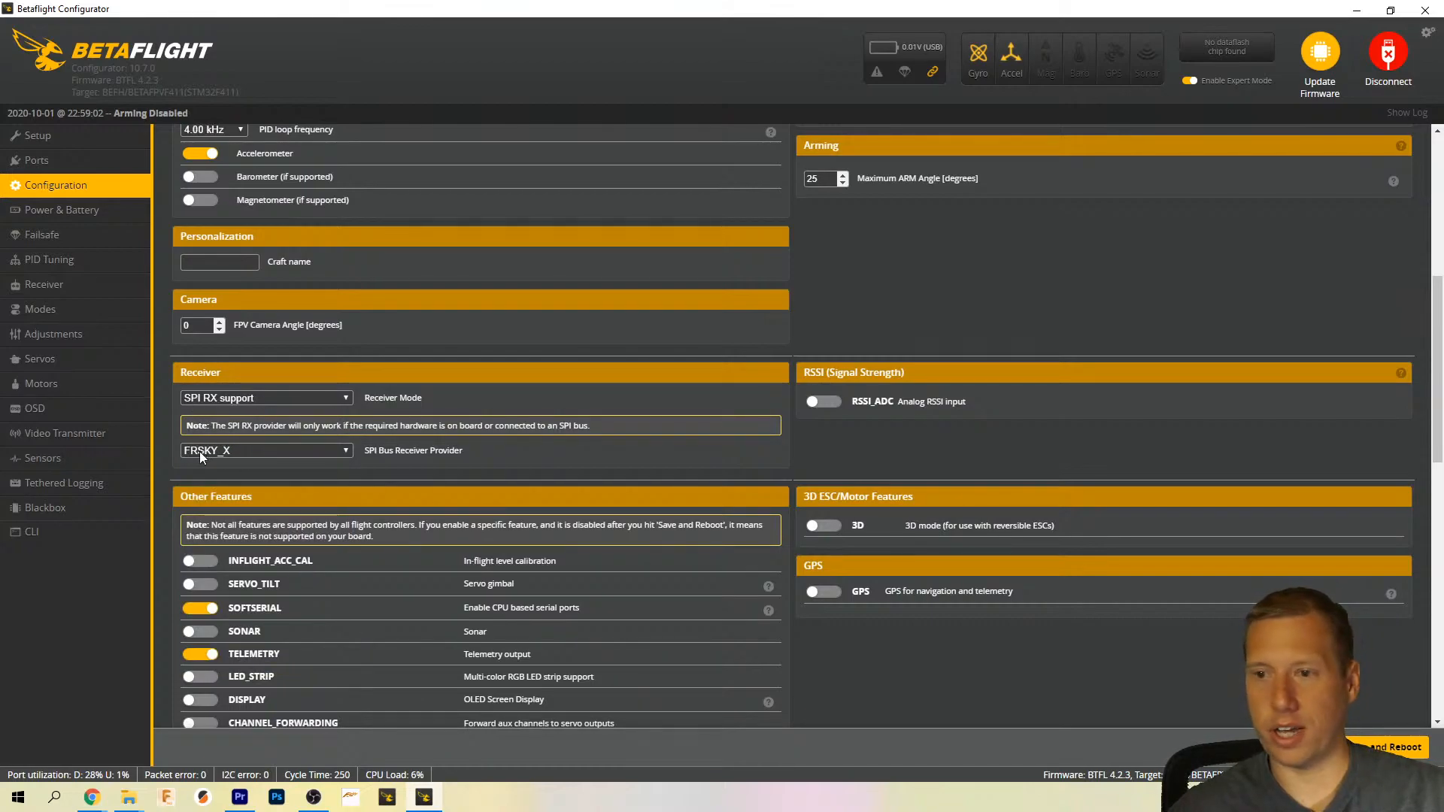
Step: Set the receiver mode to serial-based receiver with SBUS as the provider, and show the serial port assignments
left_click(313, 396)
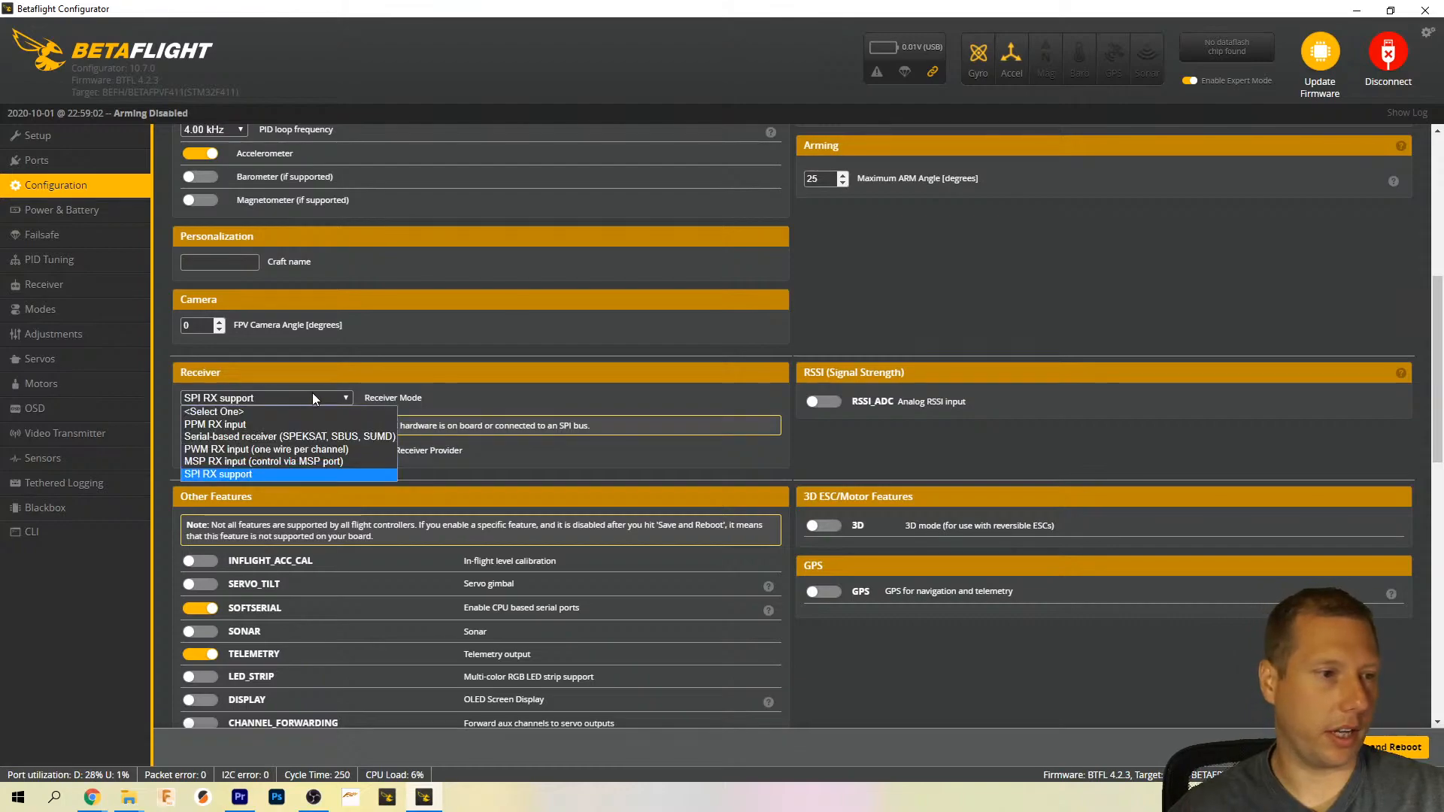
left_click(292, 436)
left_click(266, 454)
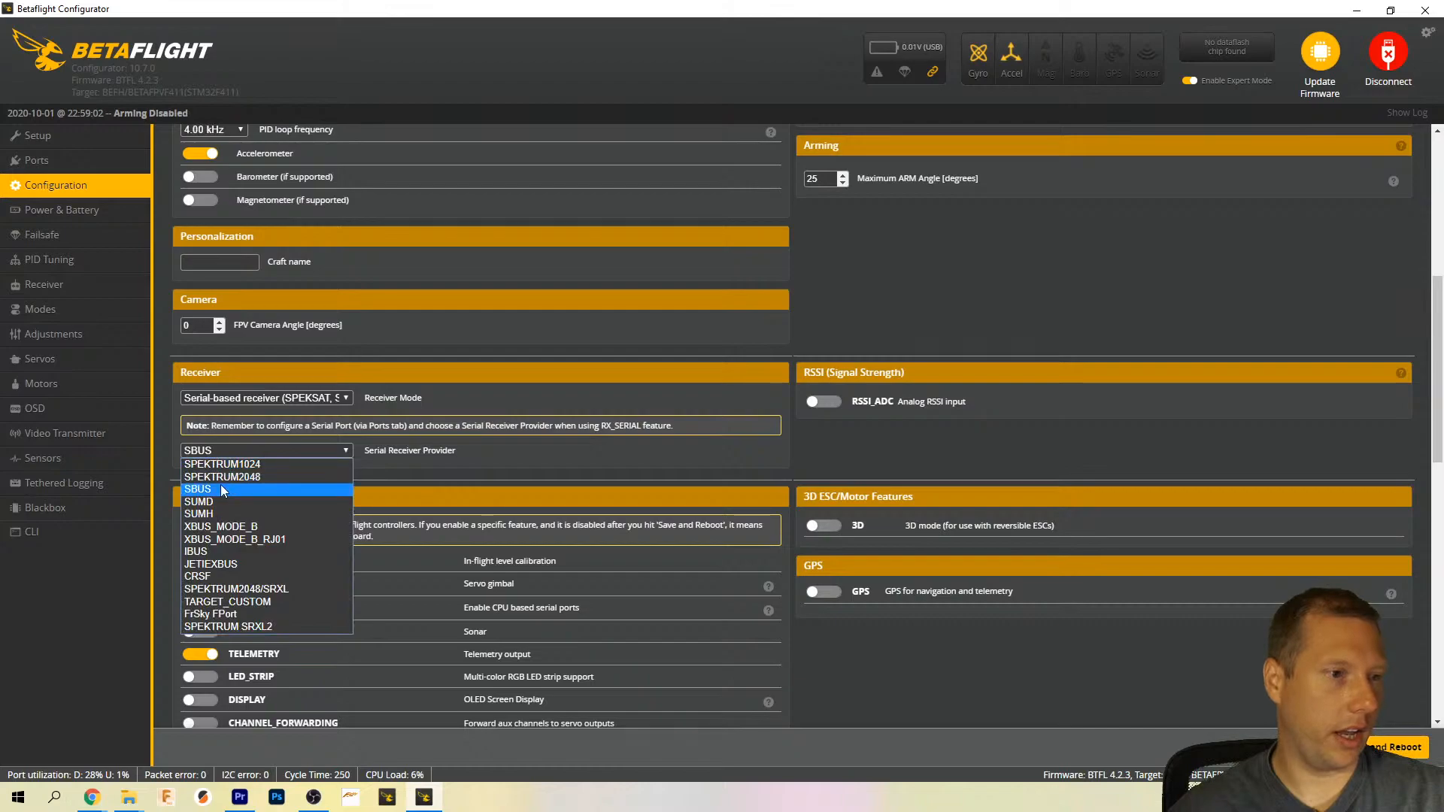
left_click(220, 487)
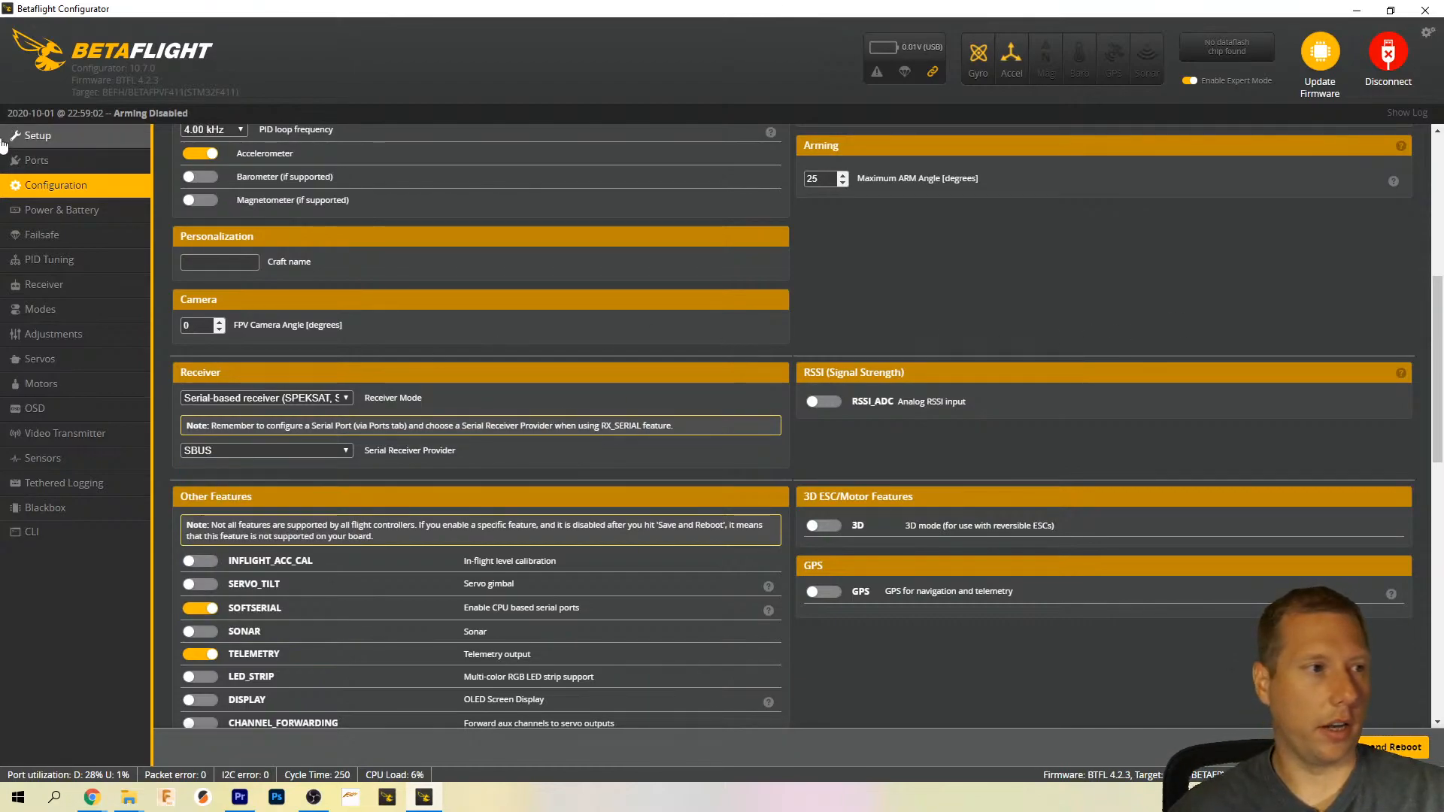
left_click(38, 161)
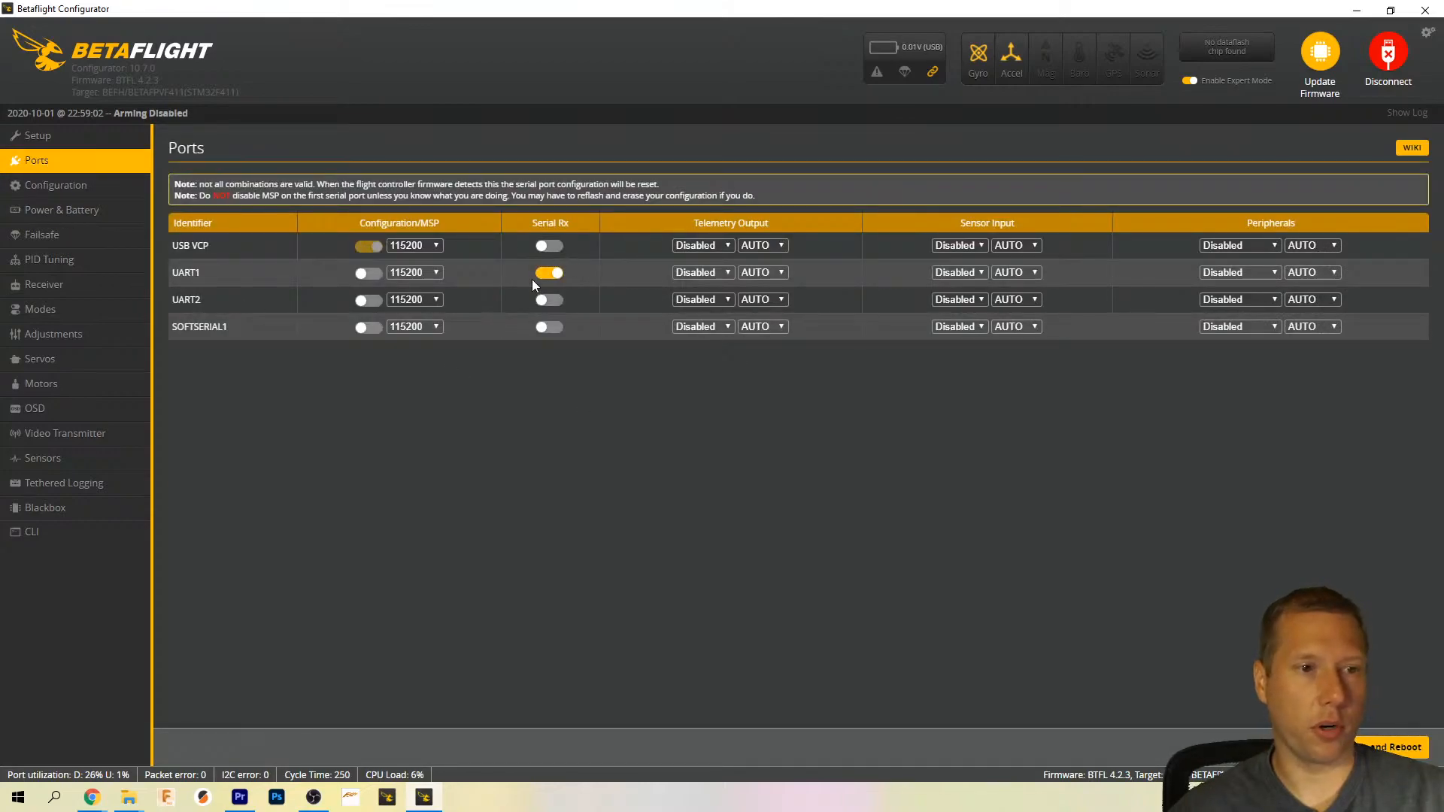
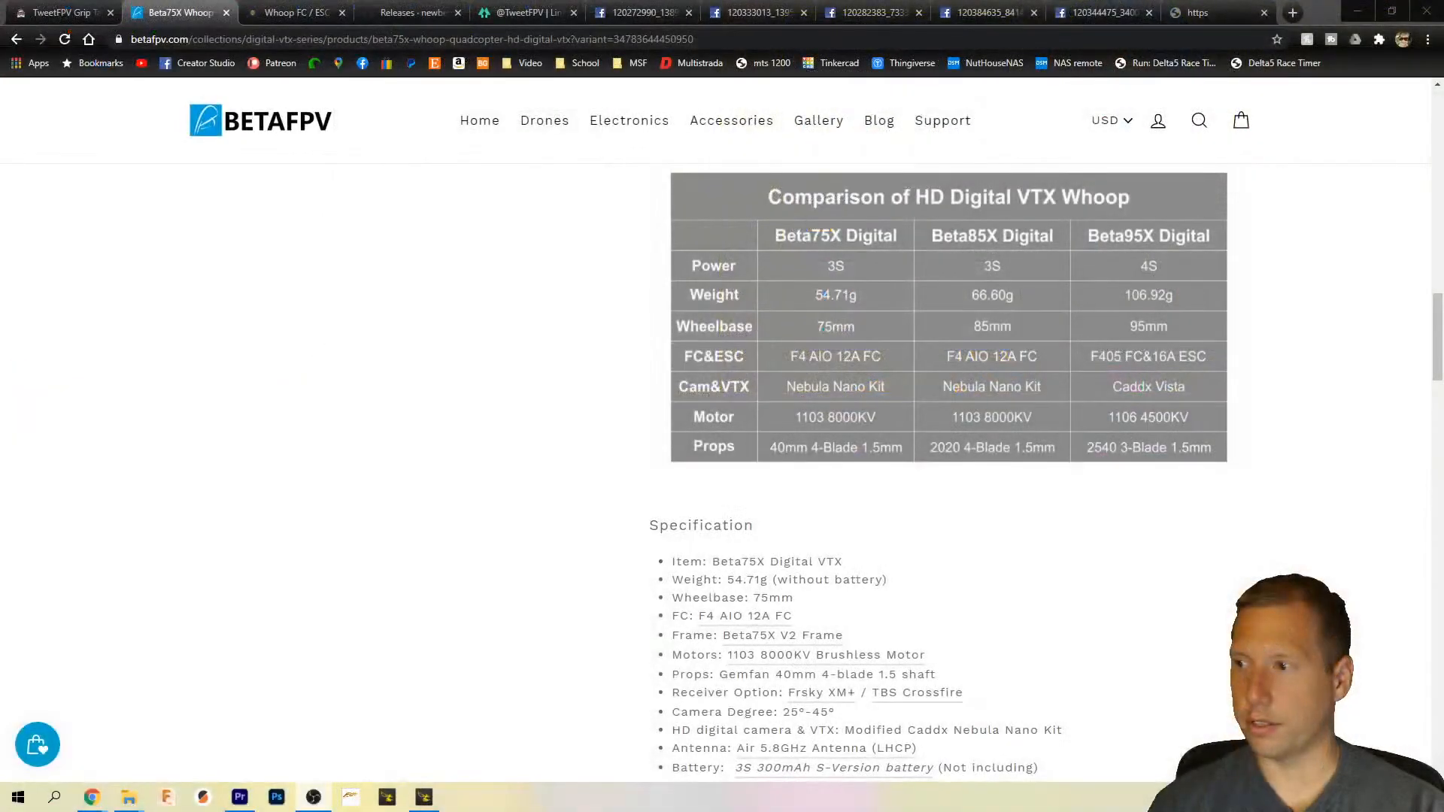
Step: View the NewBeeDrone product and BeeBrain-Brushless-V2 release pages, and load the bookmarked Epidemic Sound site and close its tab
left_click(298, 13)
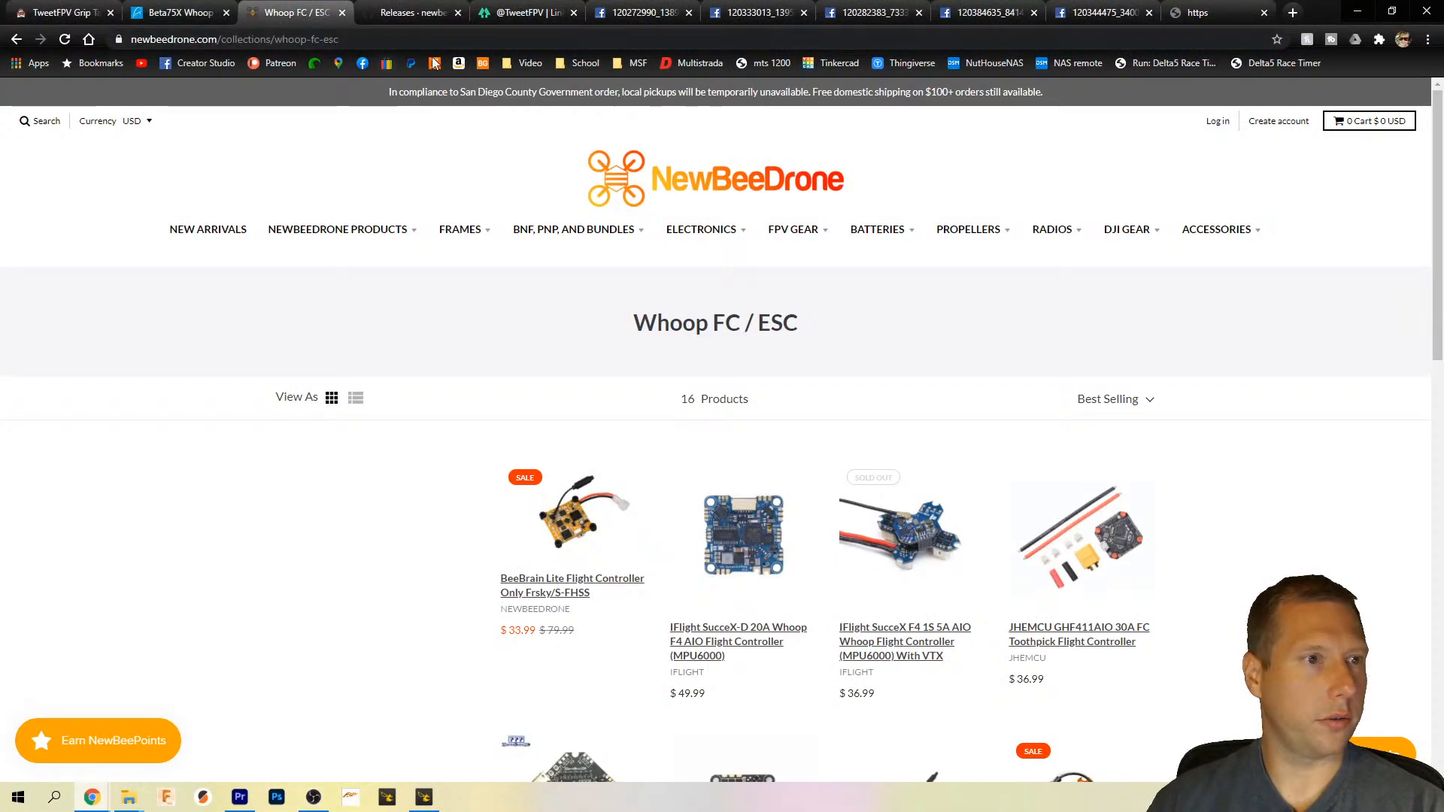
left_click(416, 9)
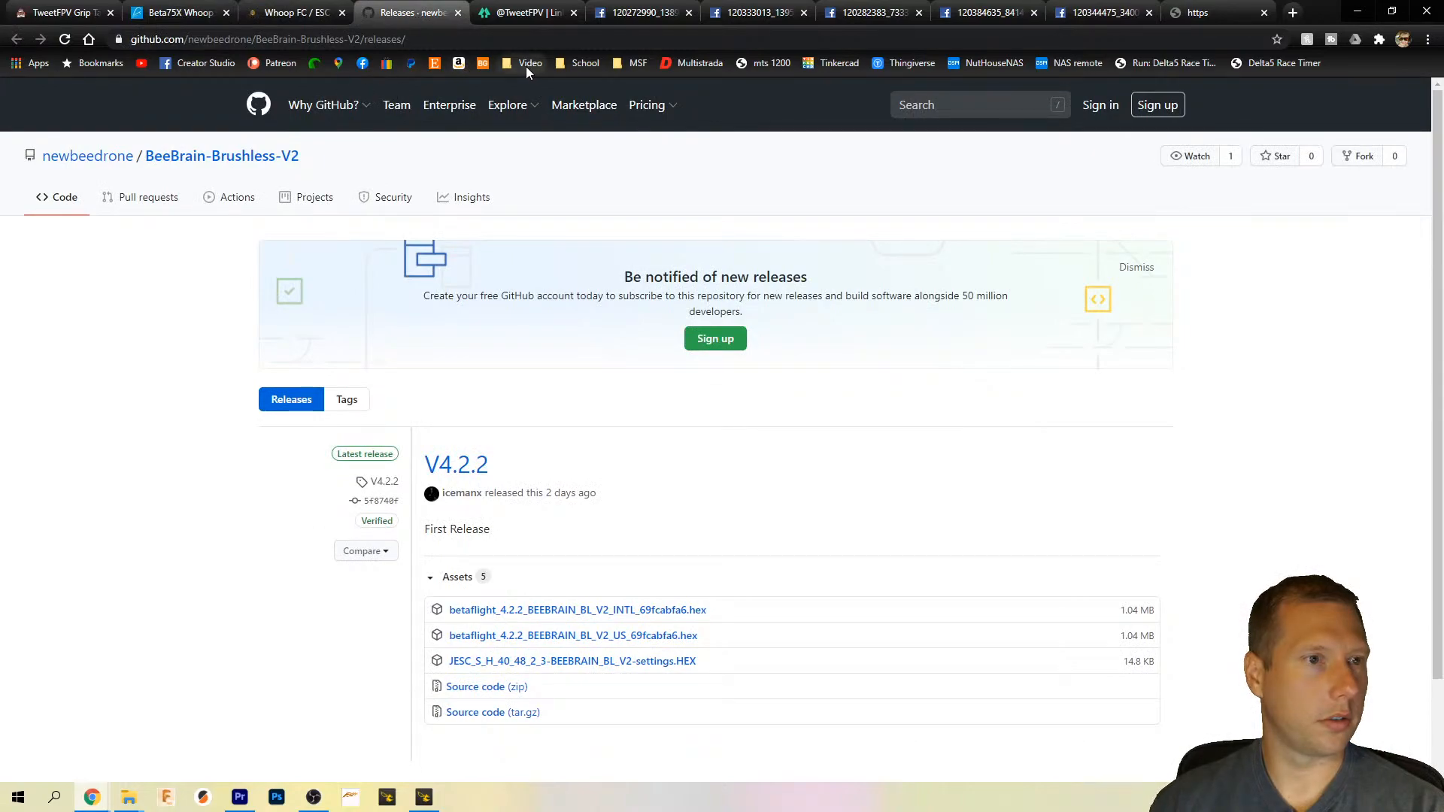
left_click(526, 66)
left_click(616, 135)
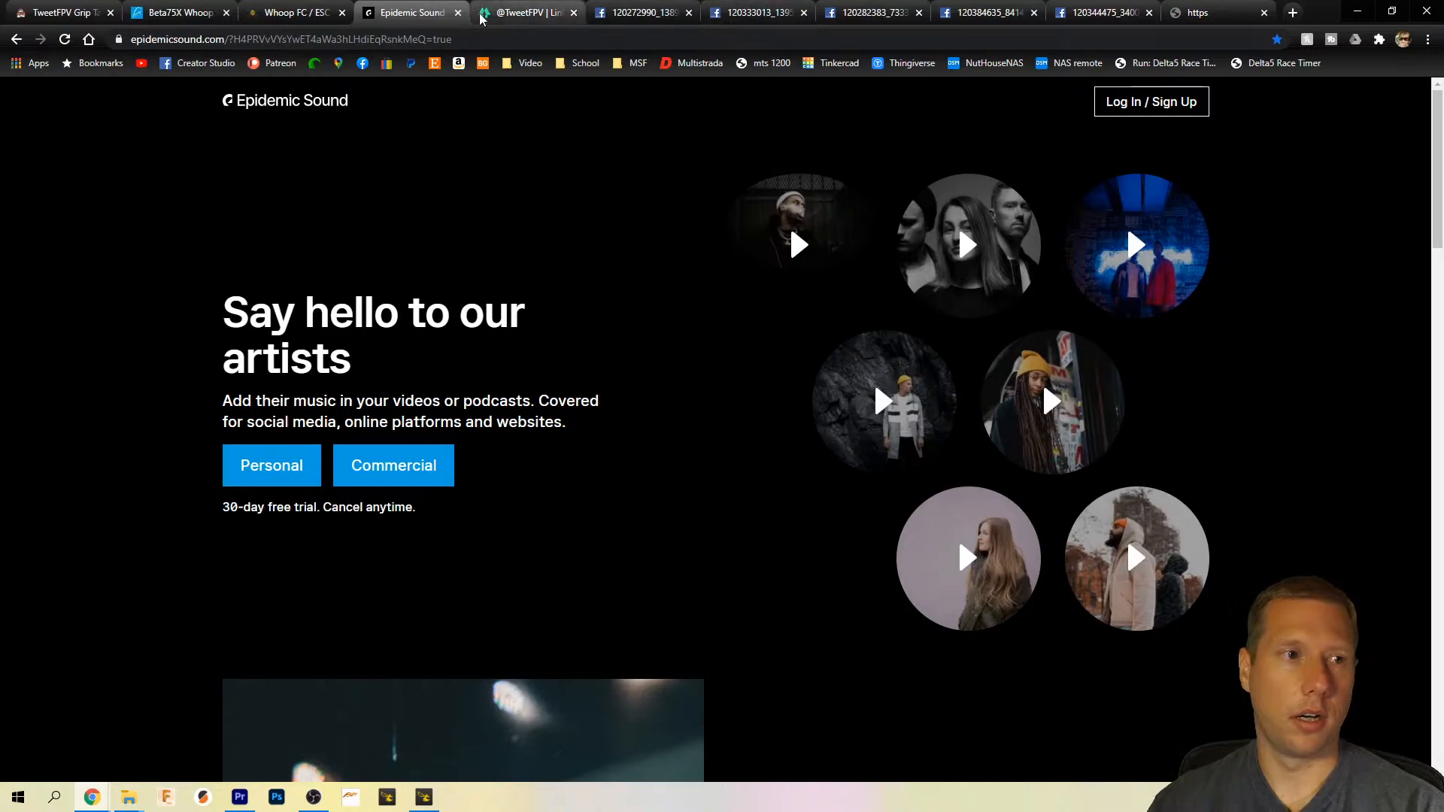
left_click(458, 13)
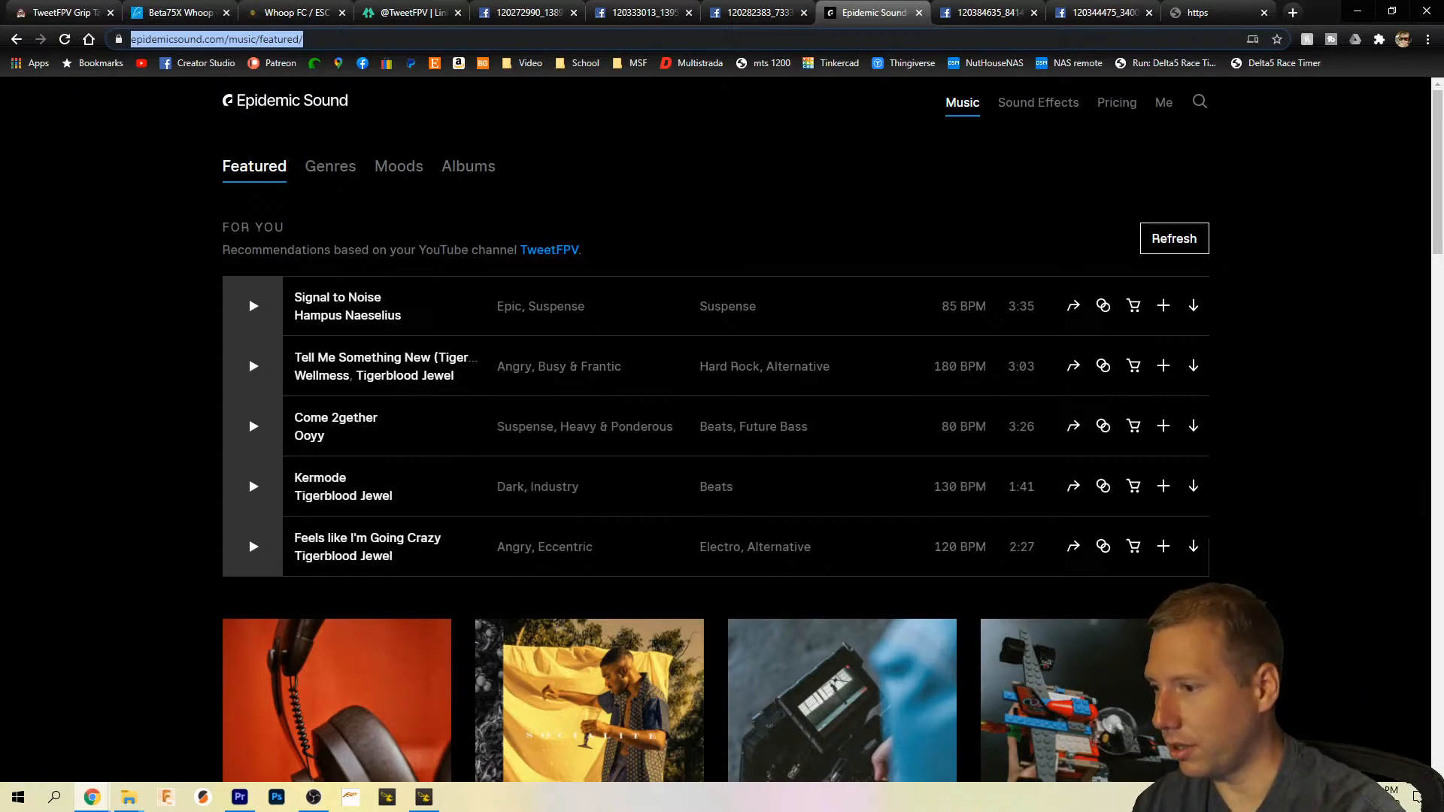
Step: Preview the featured Epidemic Sound tracks Signal to Noise, Tell Me Something New and Come 2gether, pausing each one
key("alt+Tab")
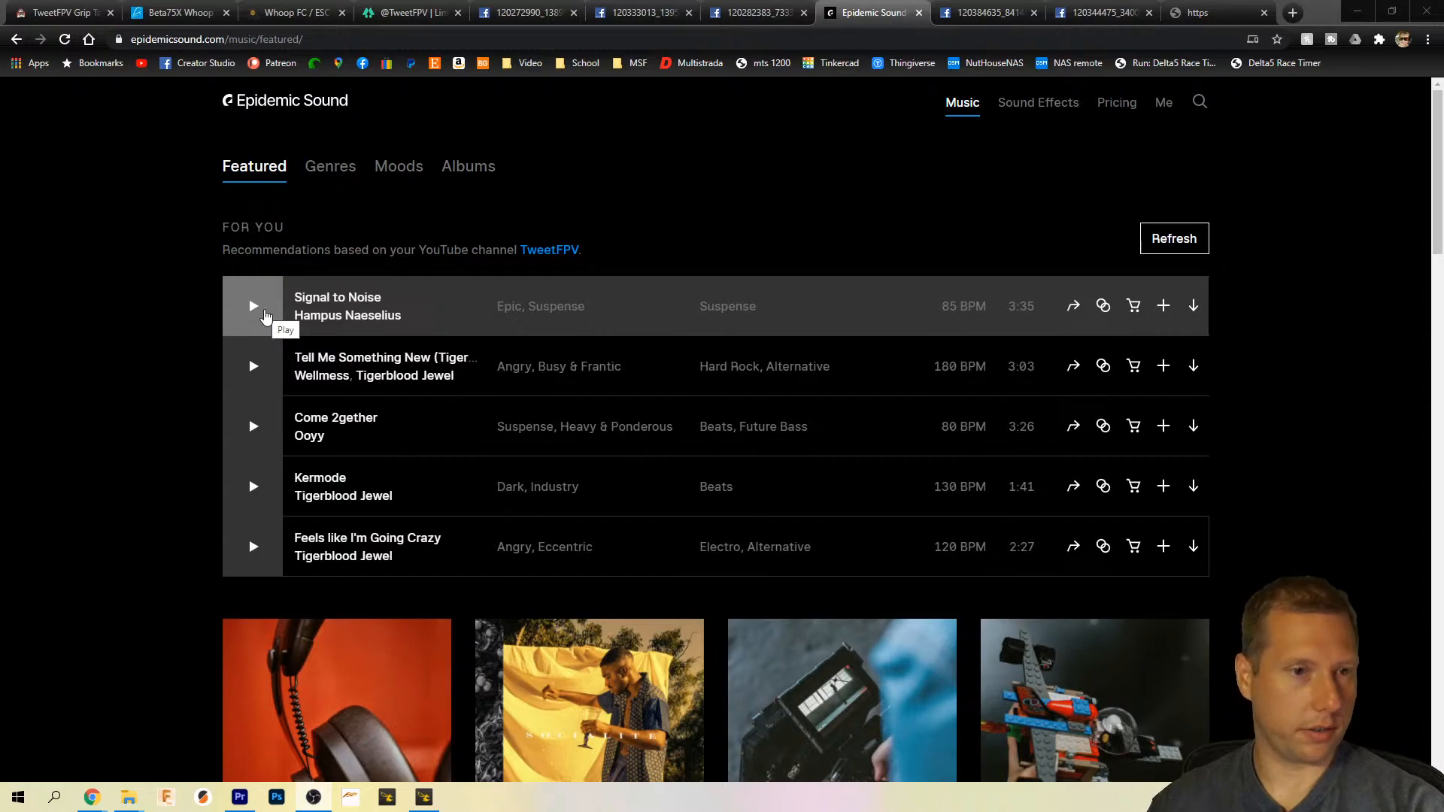
left_click(263, 316)
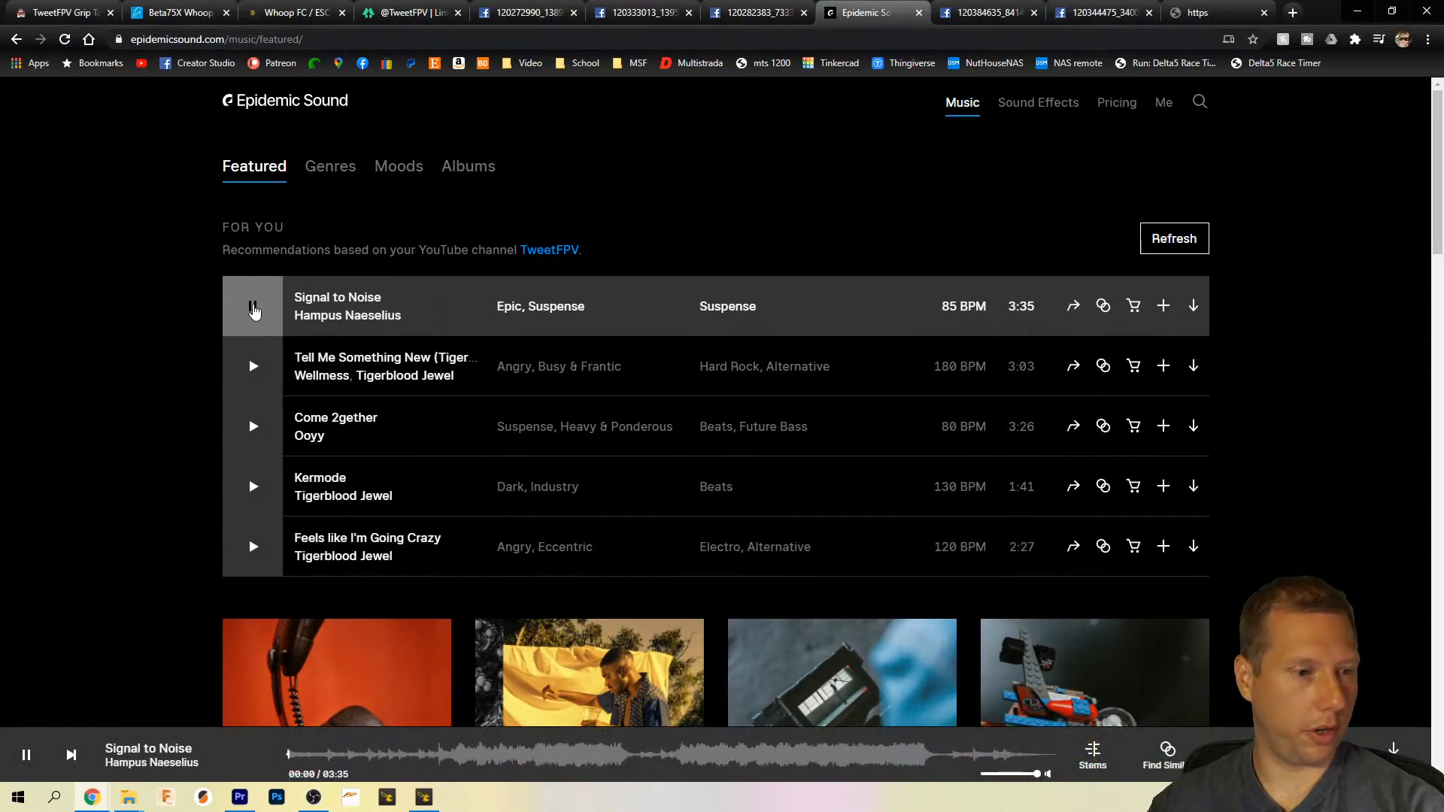
left_click(253, 309)
left_click(242, 388)
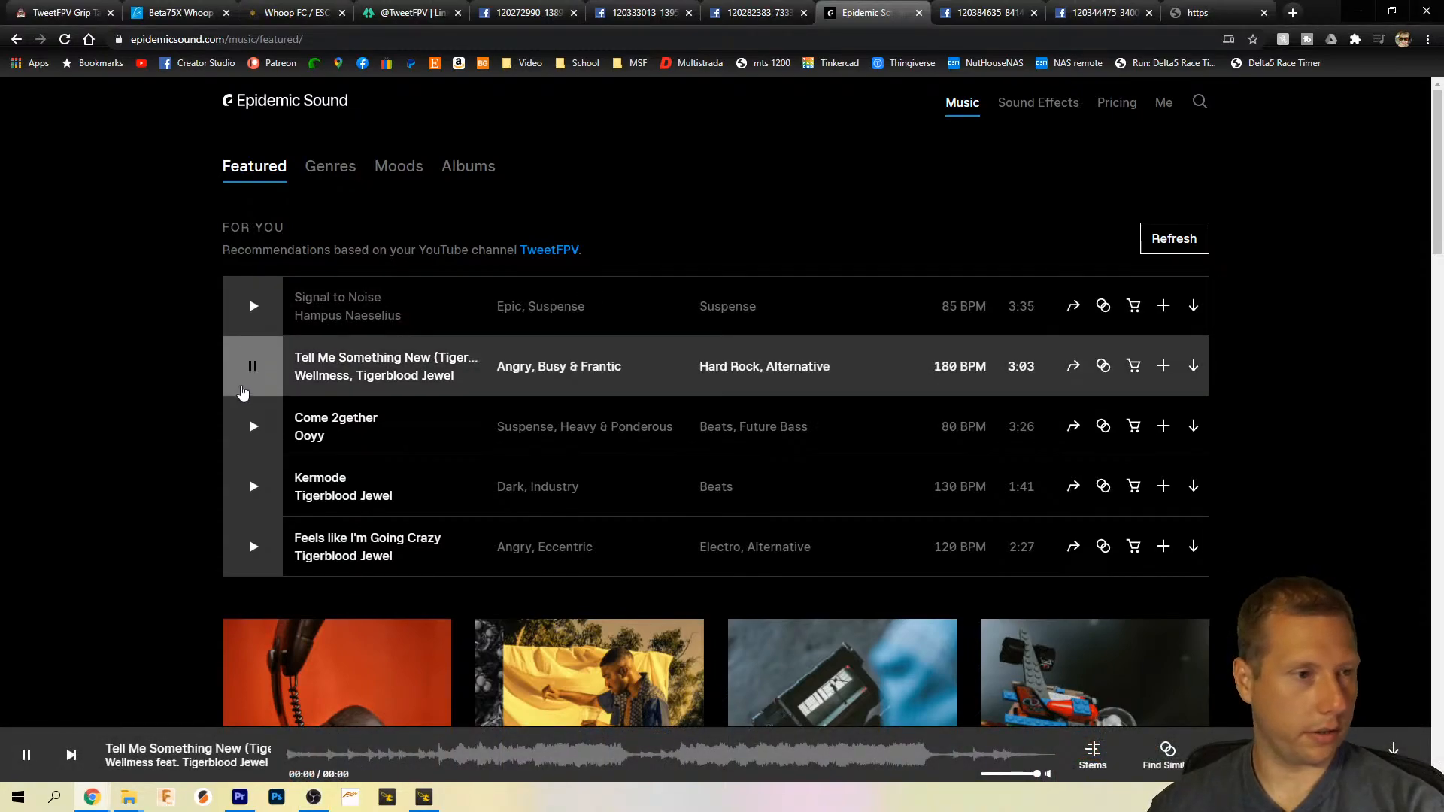
left_click(253, 379)
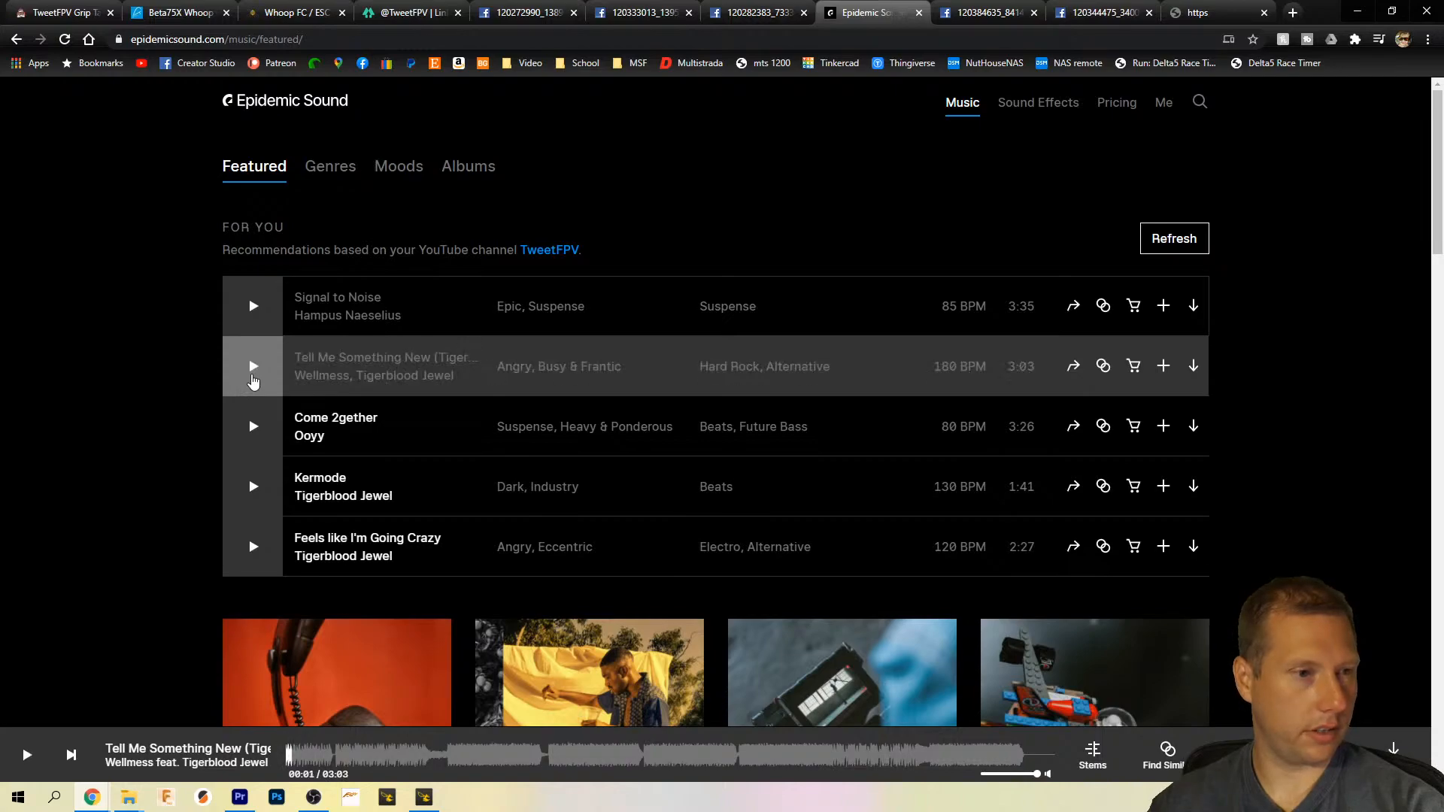
left_click(254, 427)
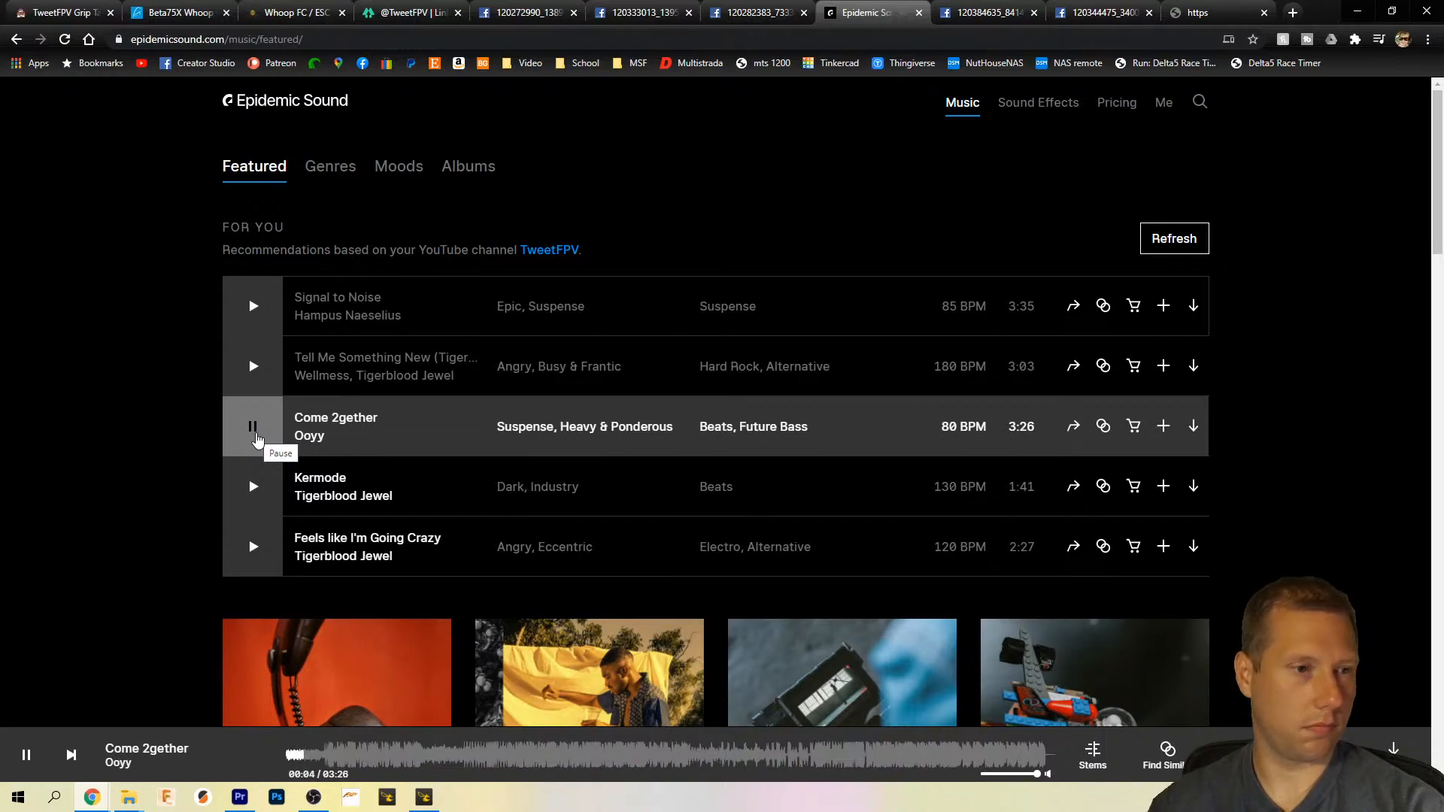
left_click(254, 428)
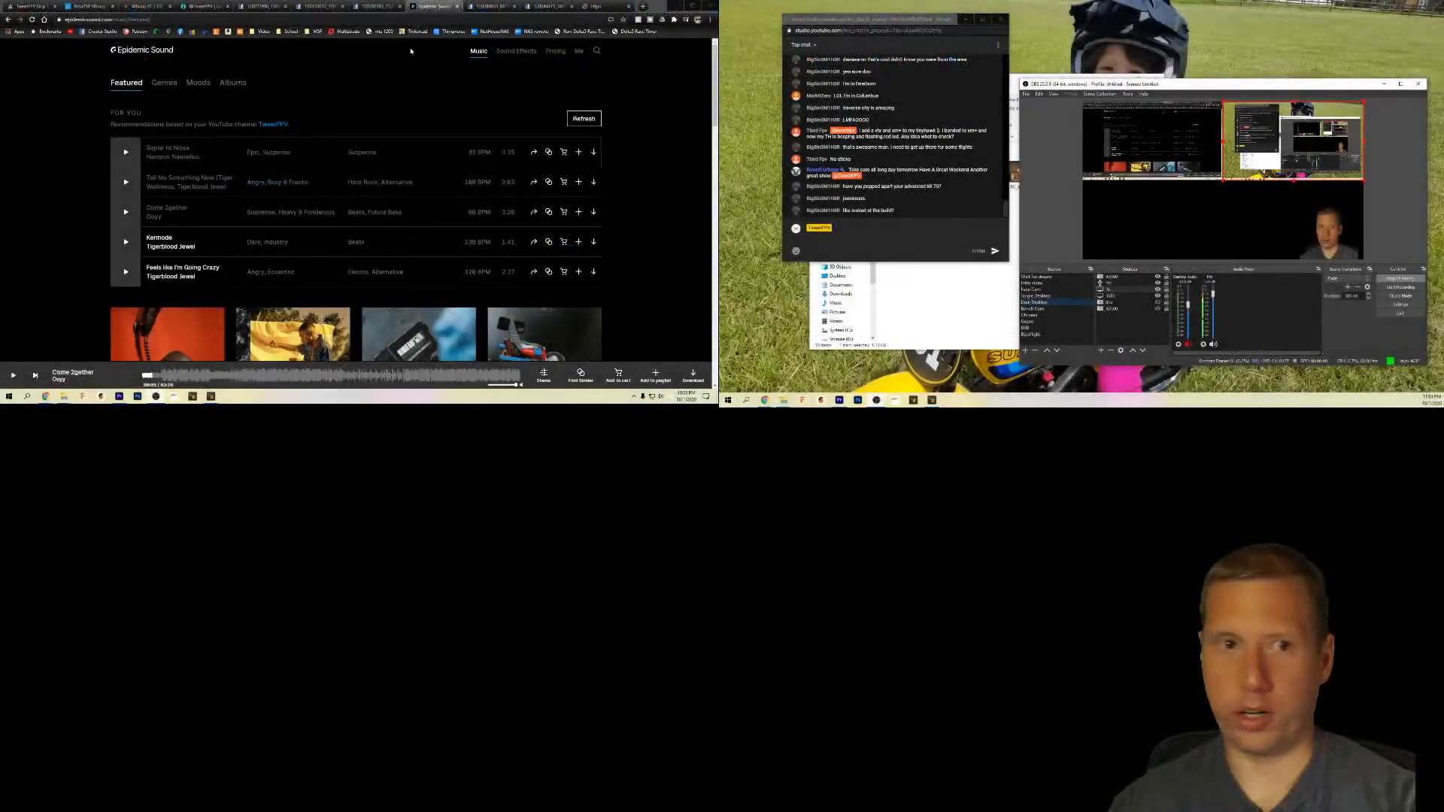
Step: Detach the Epidemic Sound page into its own browser window on the second monitor
left_click_drag(872, 12, 1161, 2)
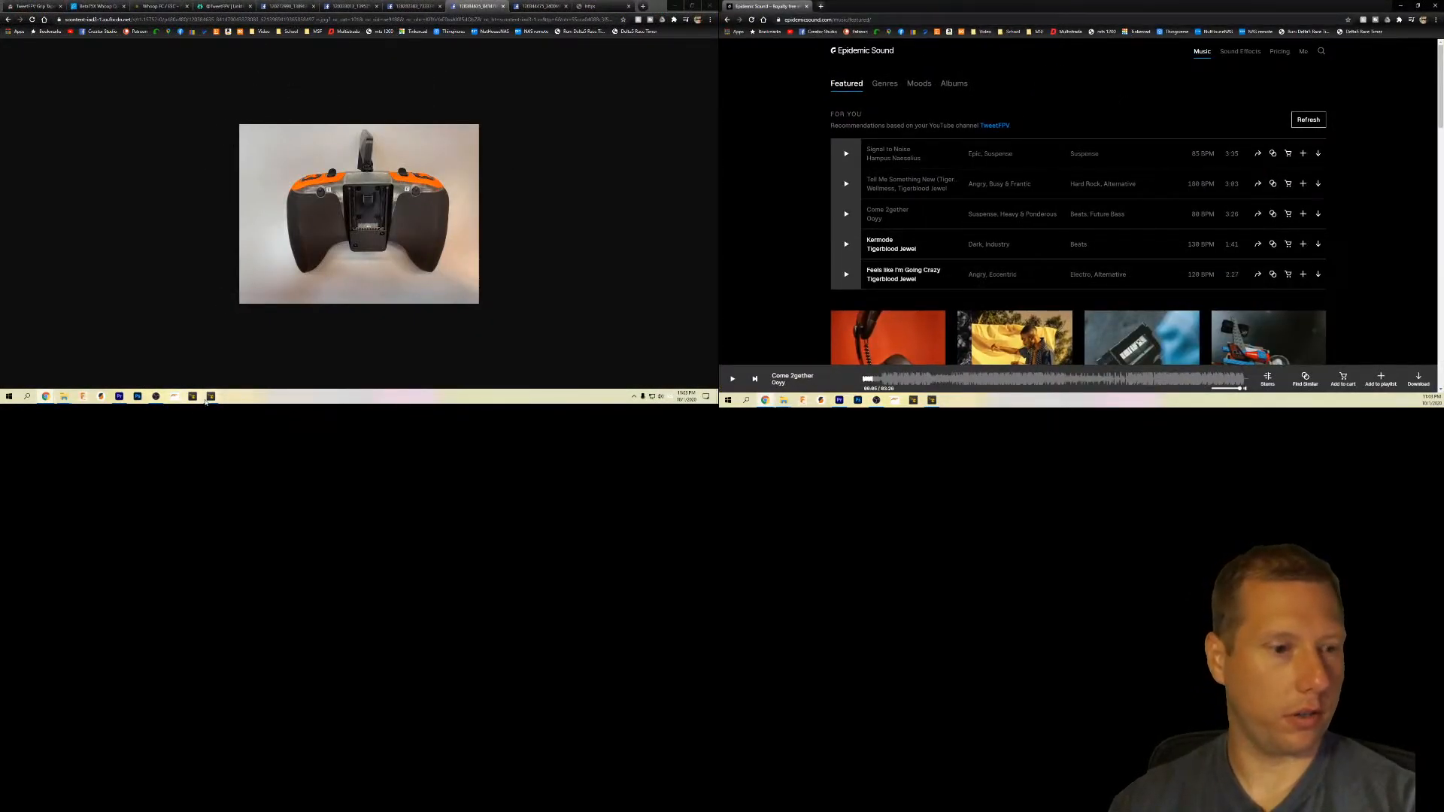
left_click(161, 400)
left_click(158, 399)
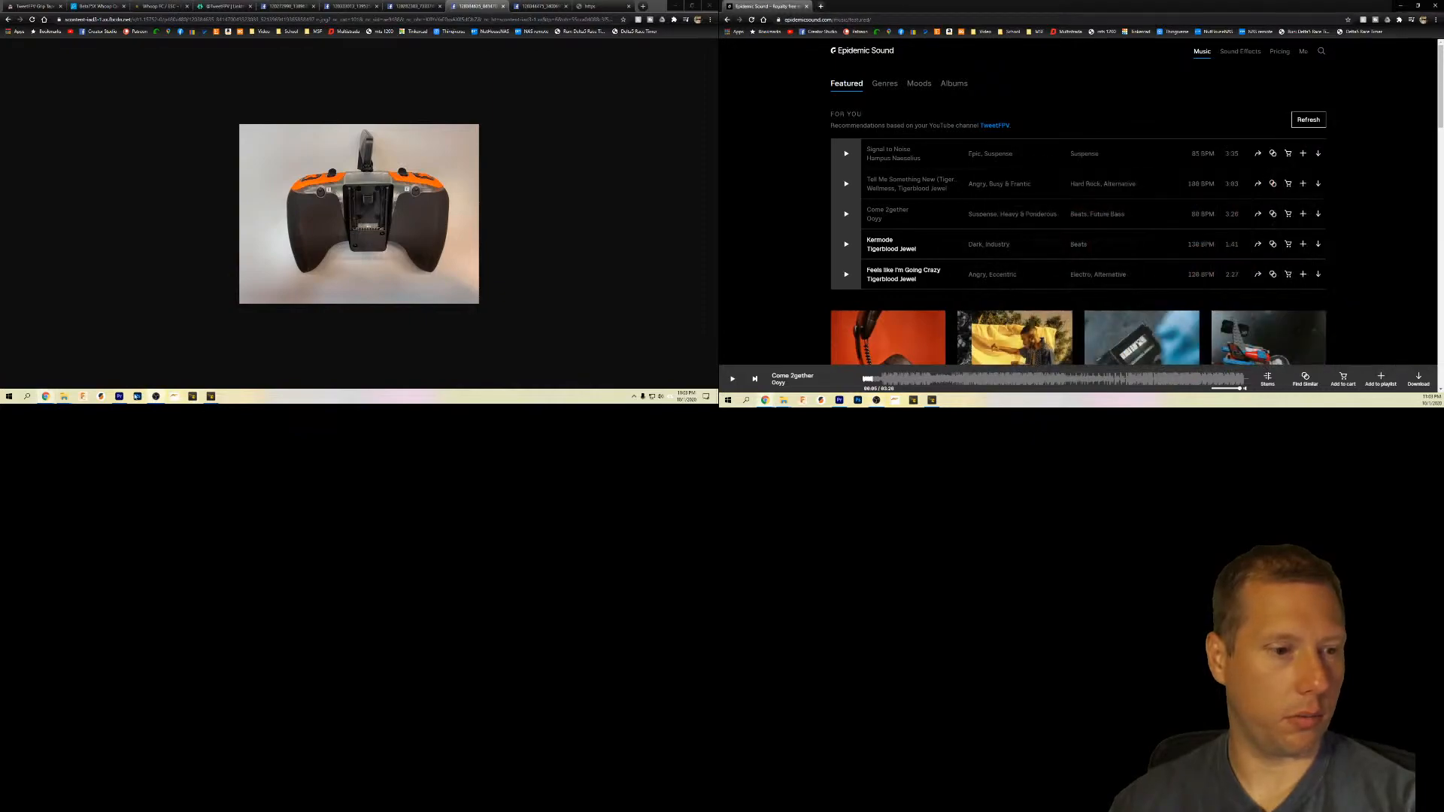
Step: Switch to Premiere Pro and move the playhead to the start of the sequence
left_click(119, 396)
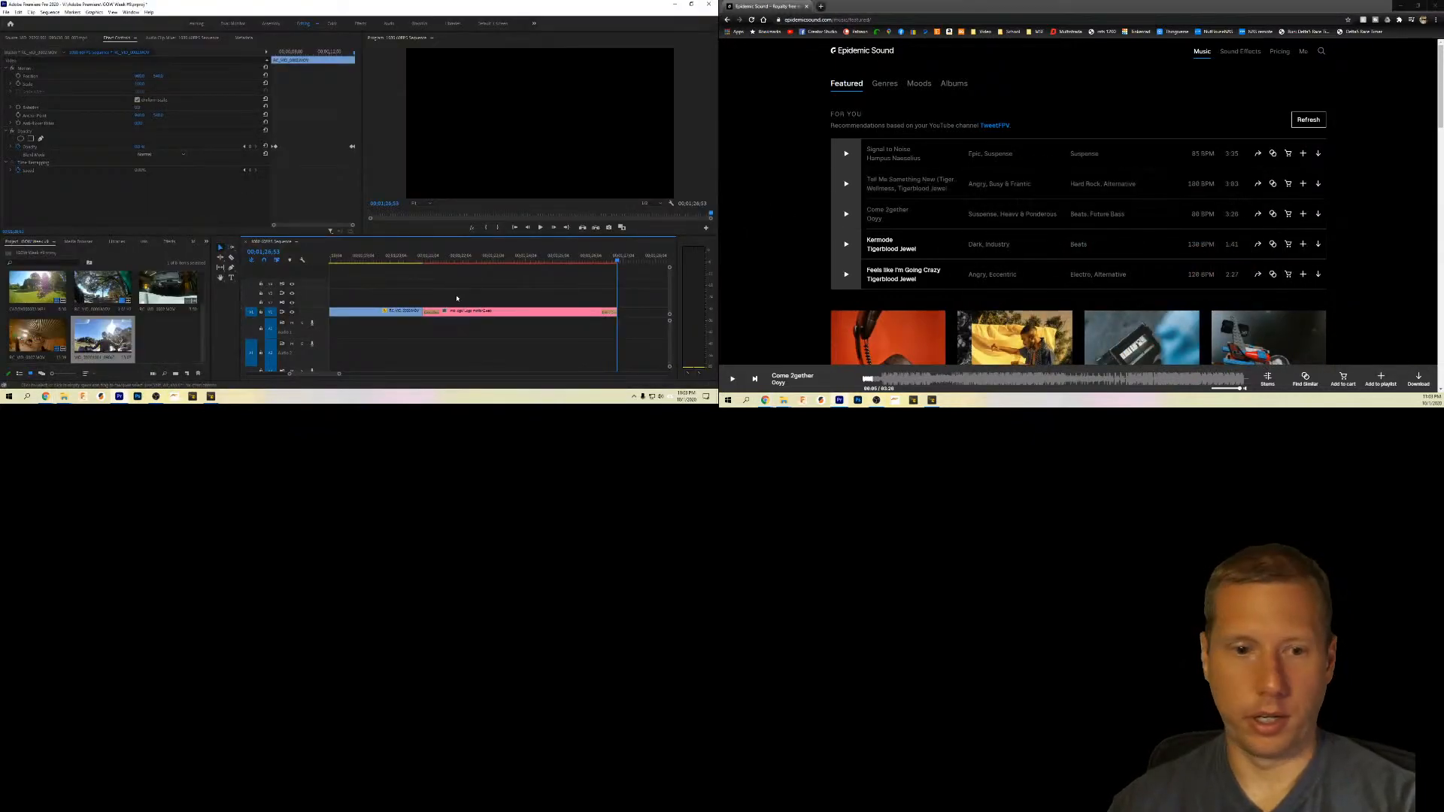
key("Up")
key("Up")
key("Up")
key("Up")
key("Up")
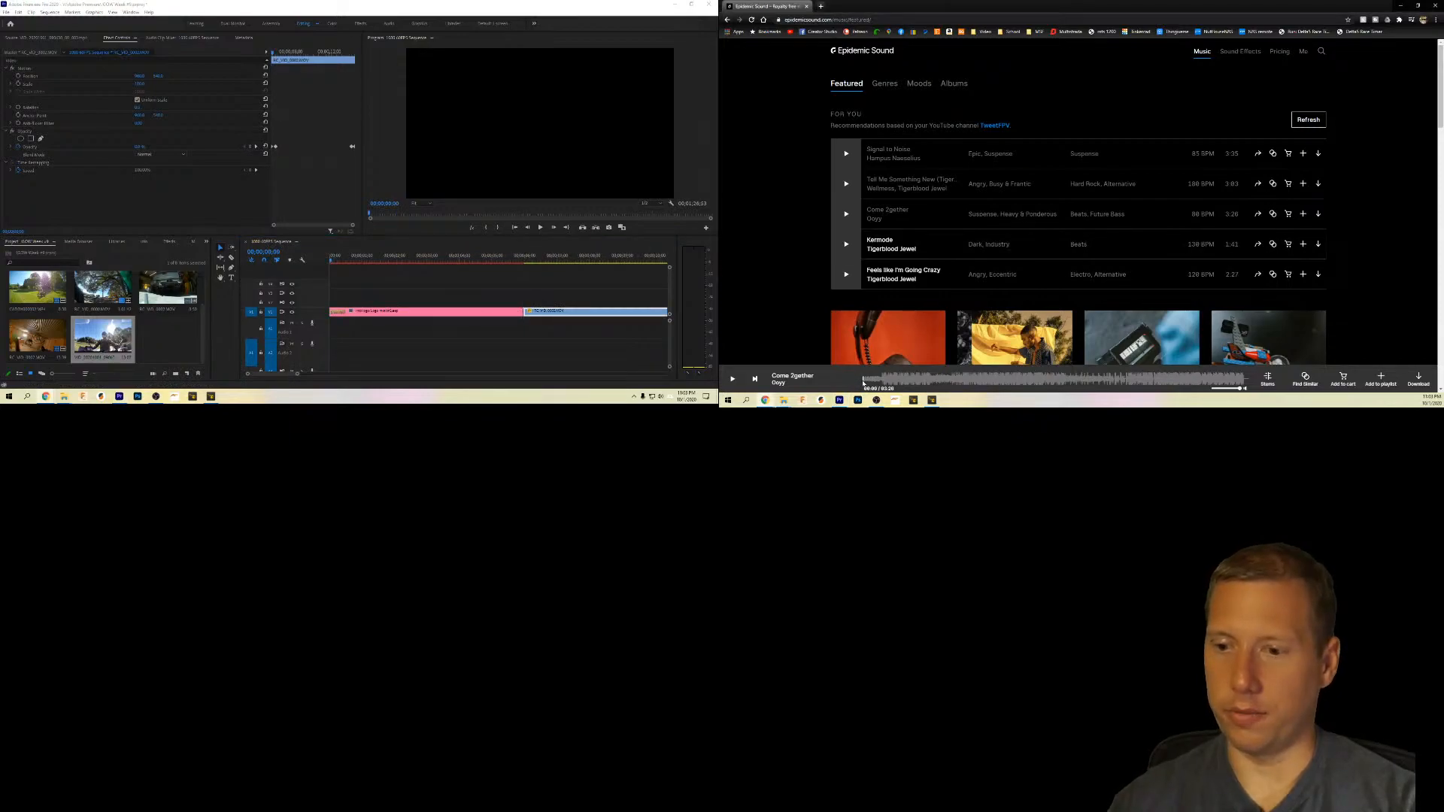
Step: Play the Come 2gether track together with the sequence from its start, and bring up the live stream's chat window
left_click(860, 382)
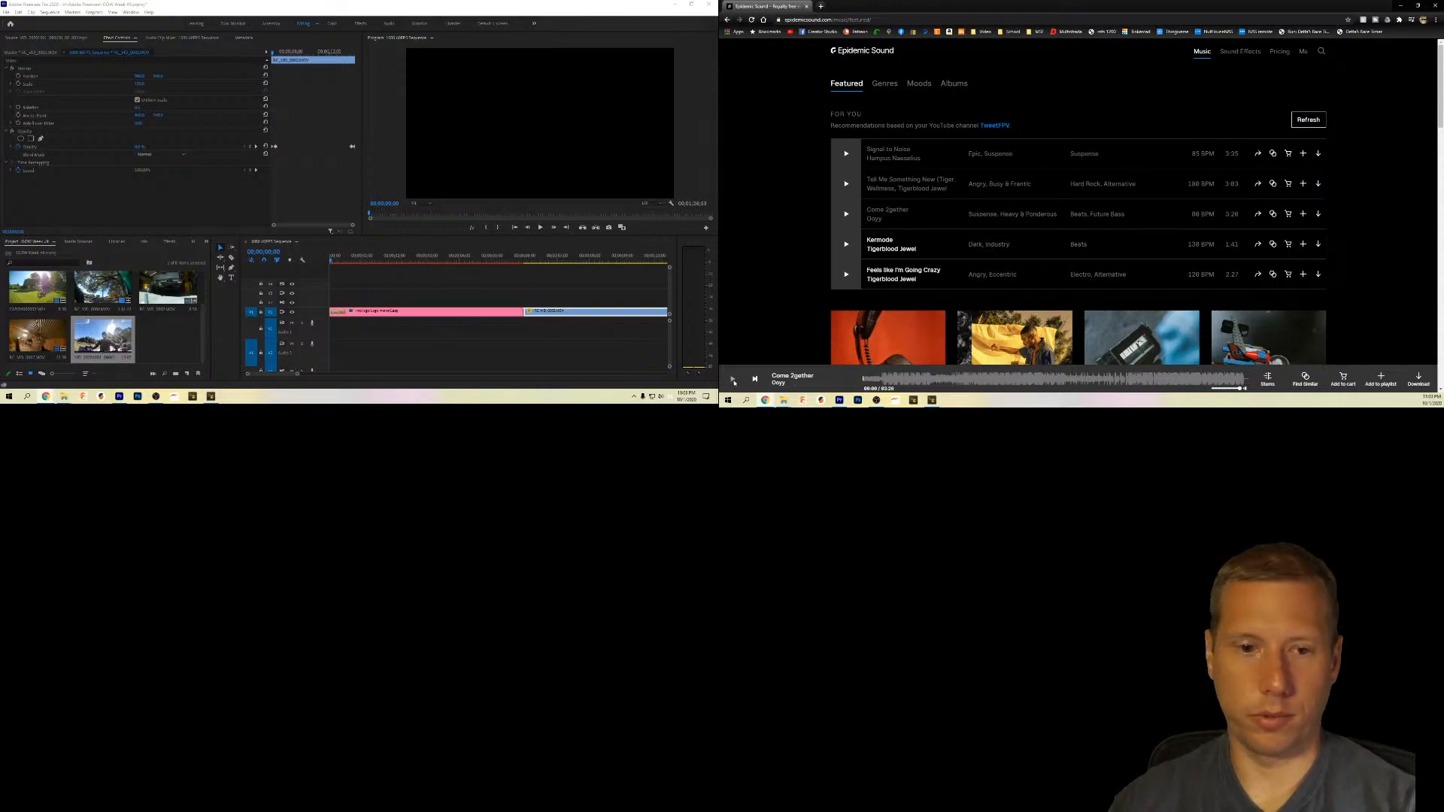
left_click(538, 232)
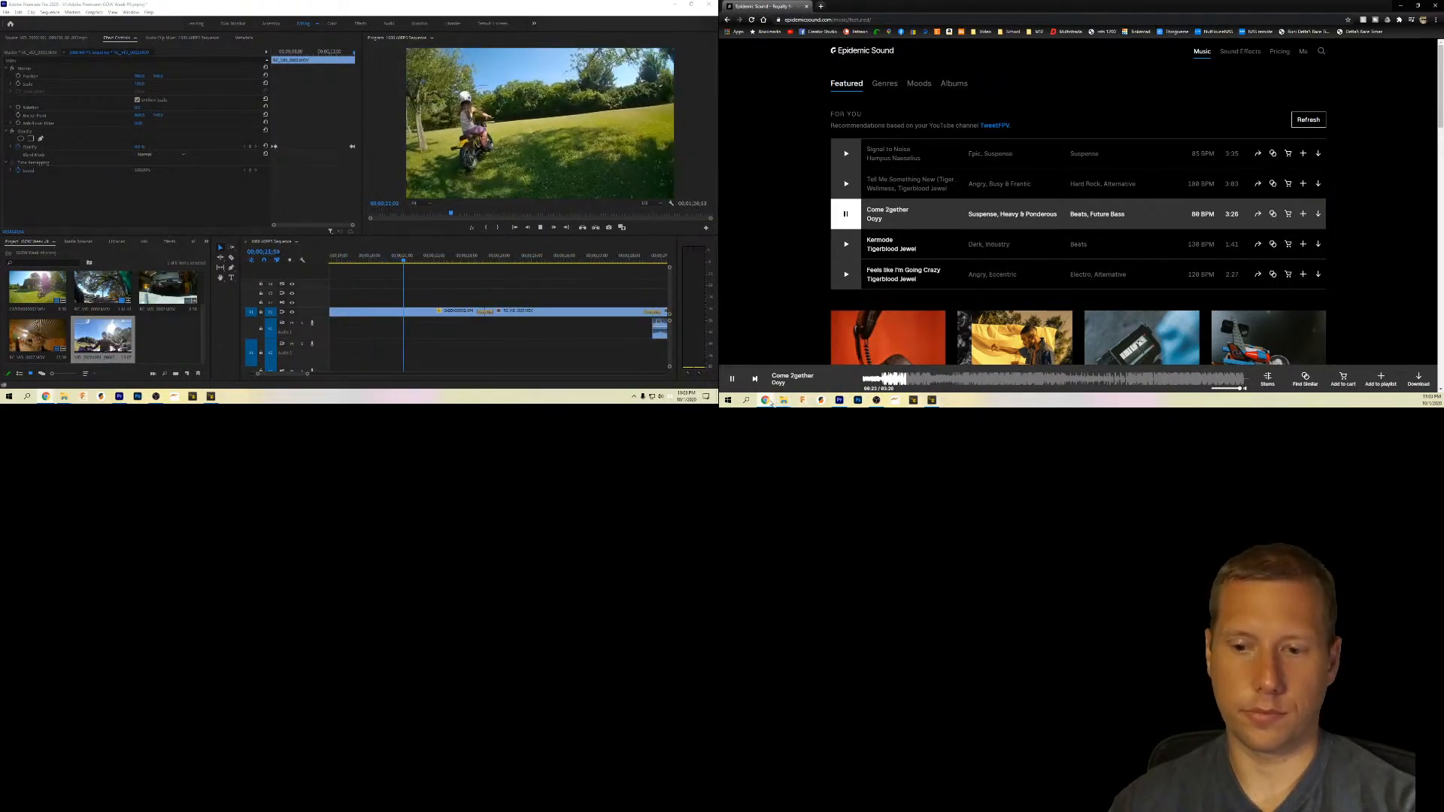
mouse_move(766, 400)
mouse_move(954, 381)
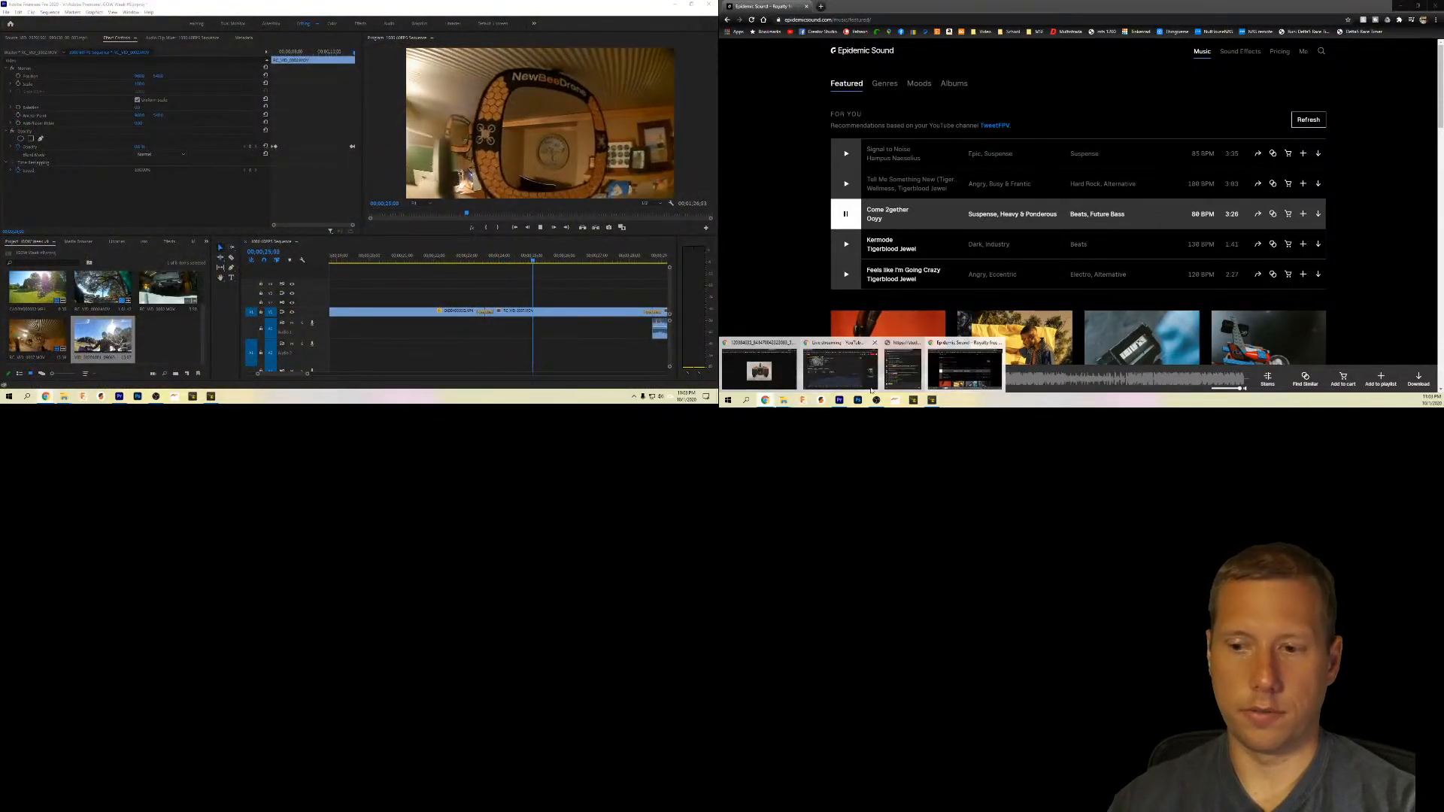
left_click(902, 368)
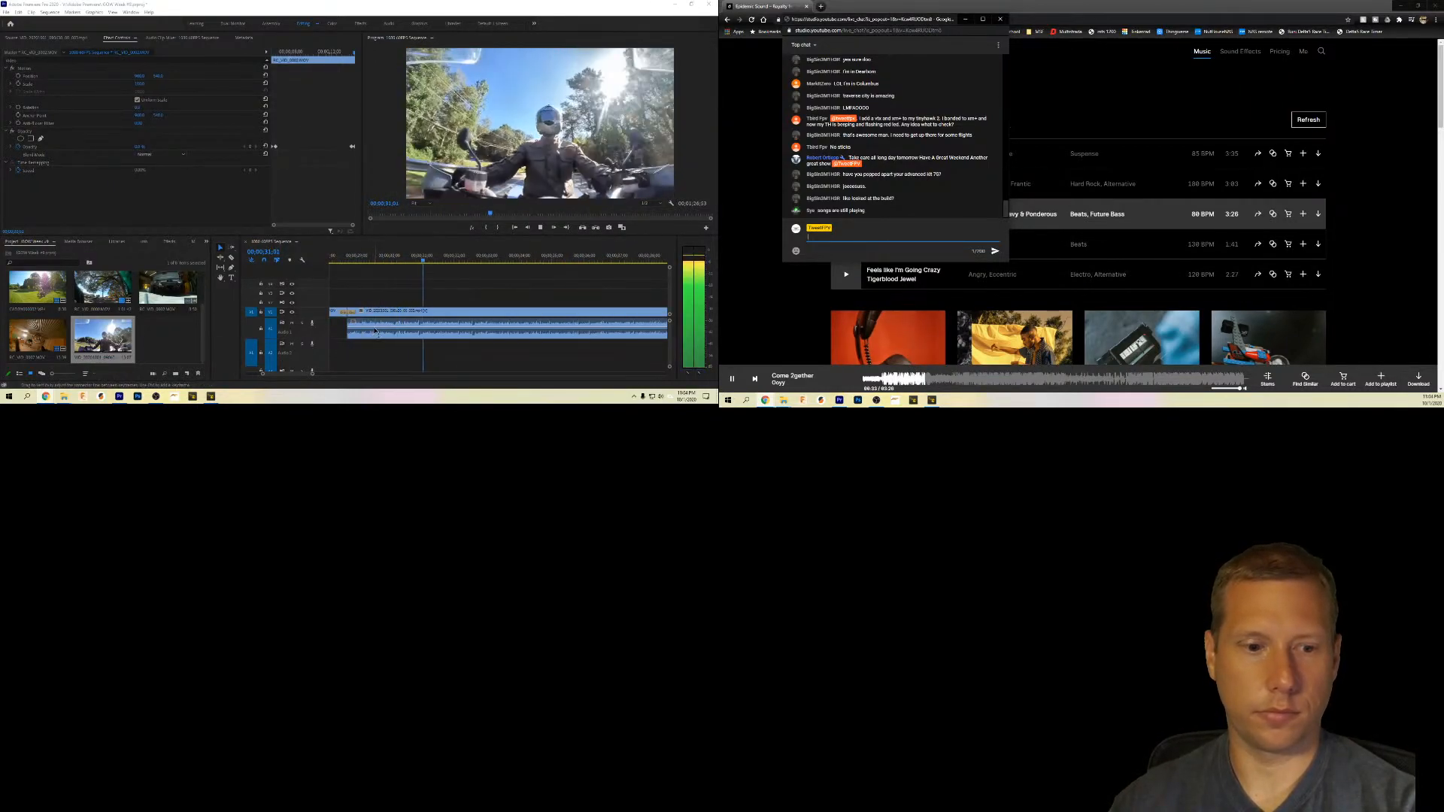
Step: Select the motorcycle clip during playback, let the sequence run to the closing logo, and stop both the track and the sequence
left_click(375, 331)
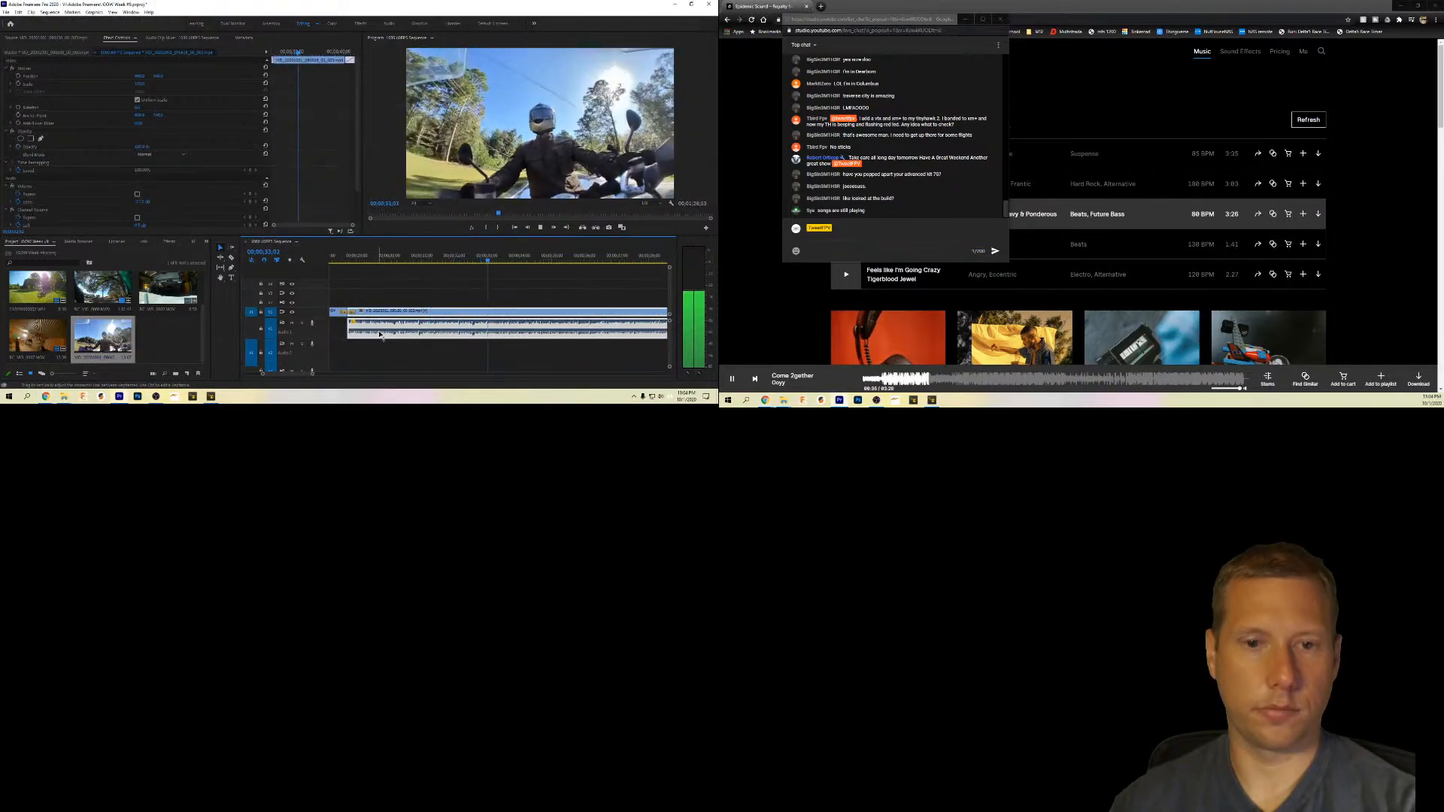
left_click(891, 401)
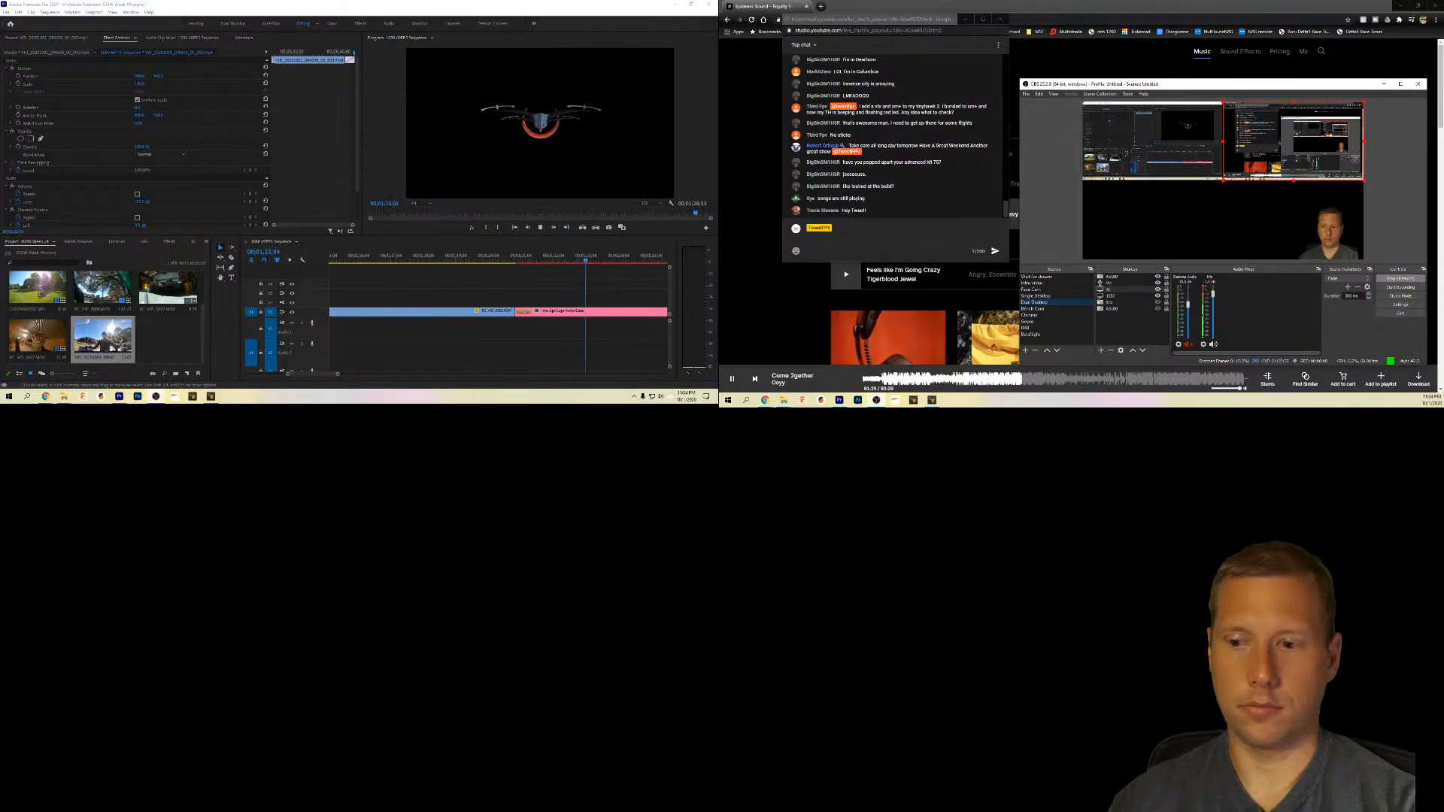
left_click(734, 380)
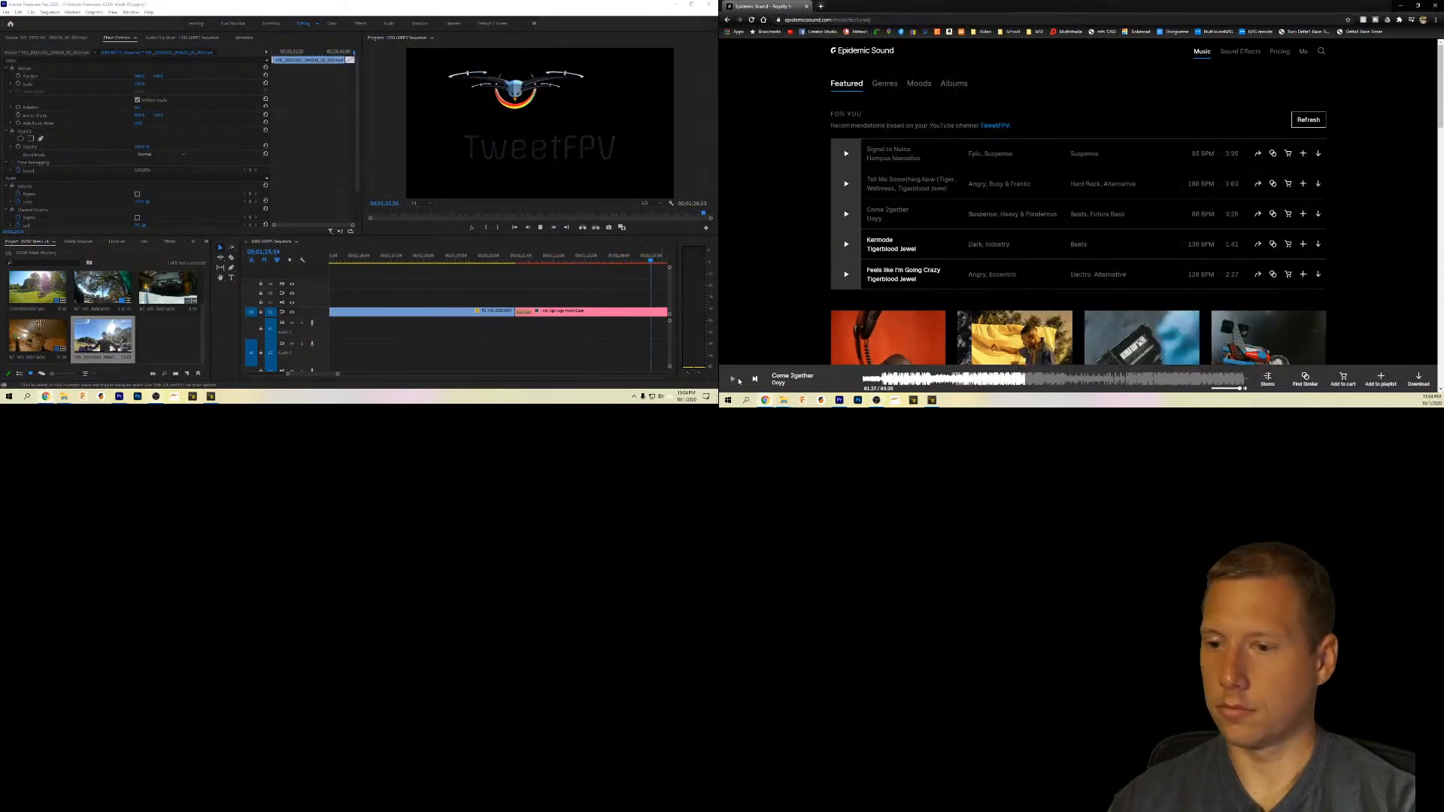
left_click(541, 228)
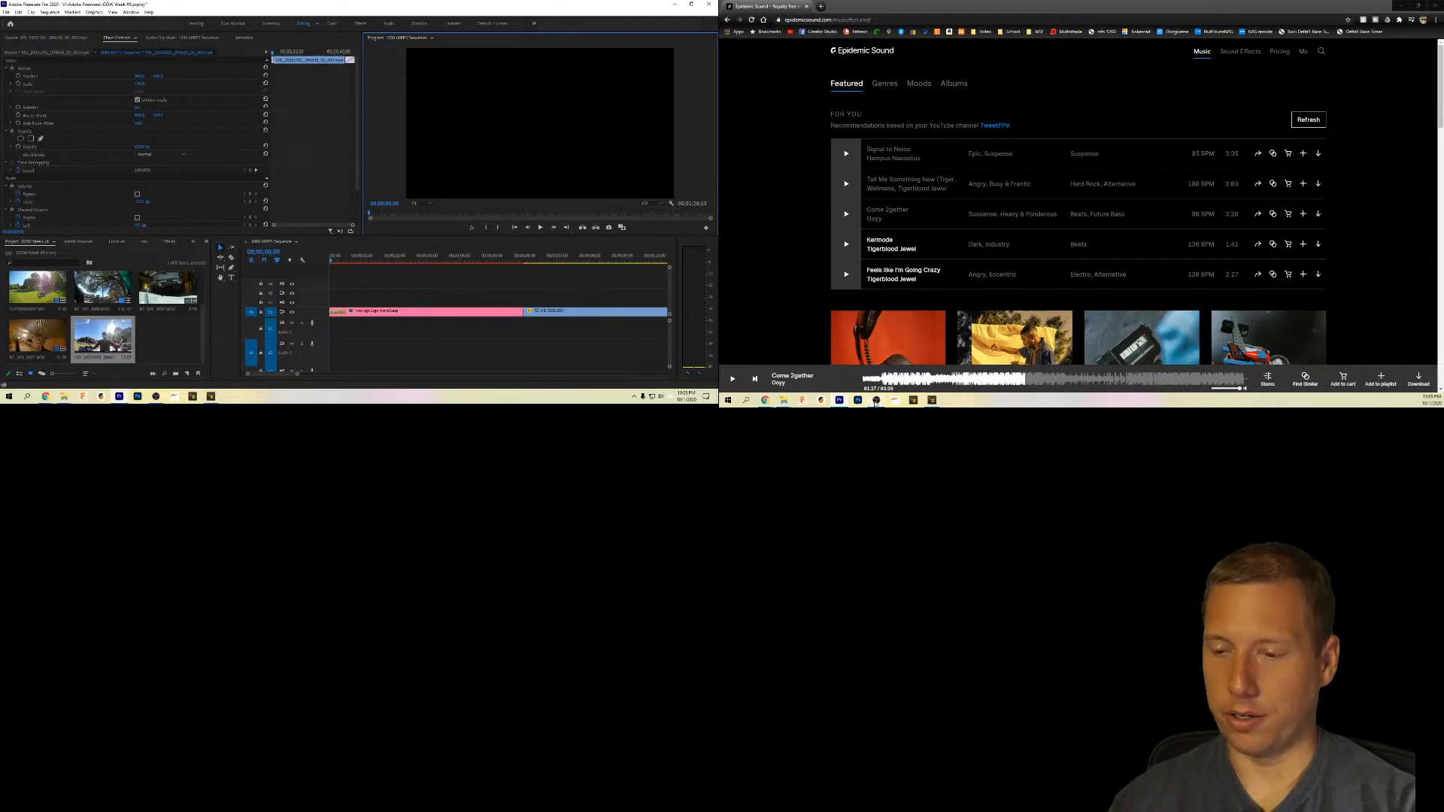
Step: Download Come 2gether by Ooyy from Epidemic Sound as a full-mix mp3 and with all its stems
left_click(875, 400)
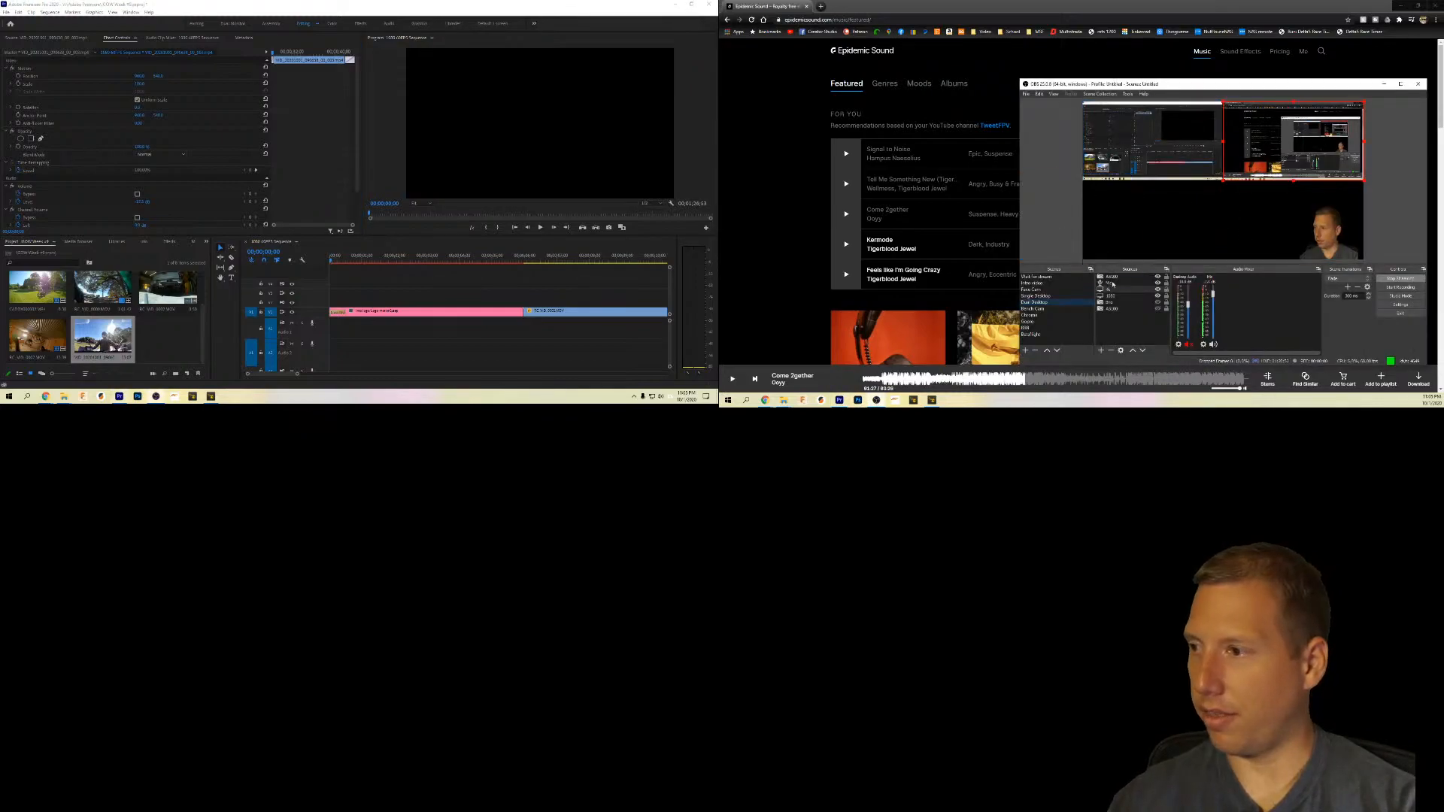
left_click(767, 399)
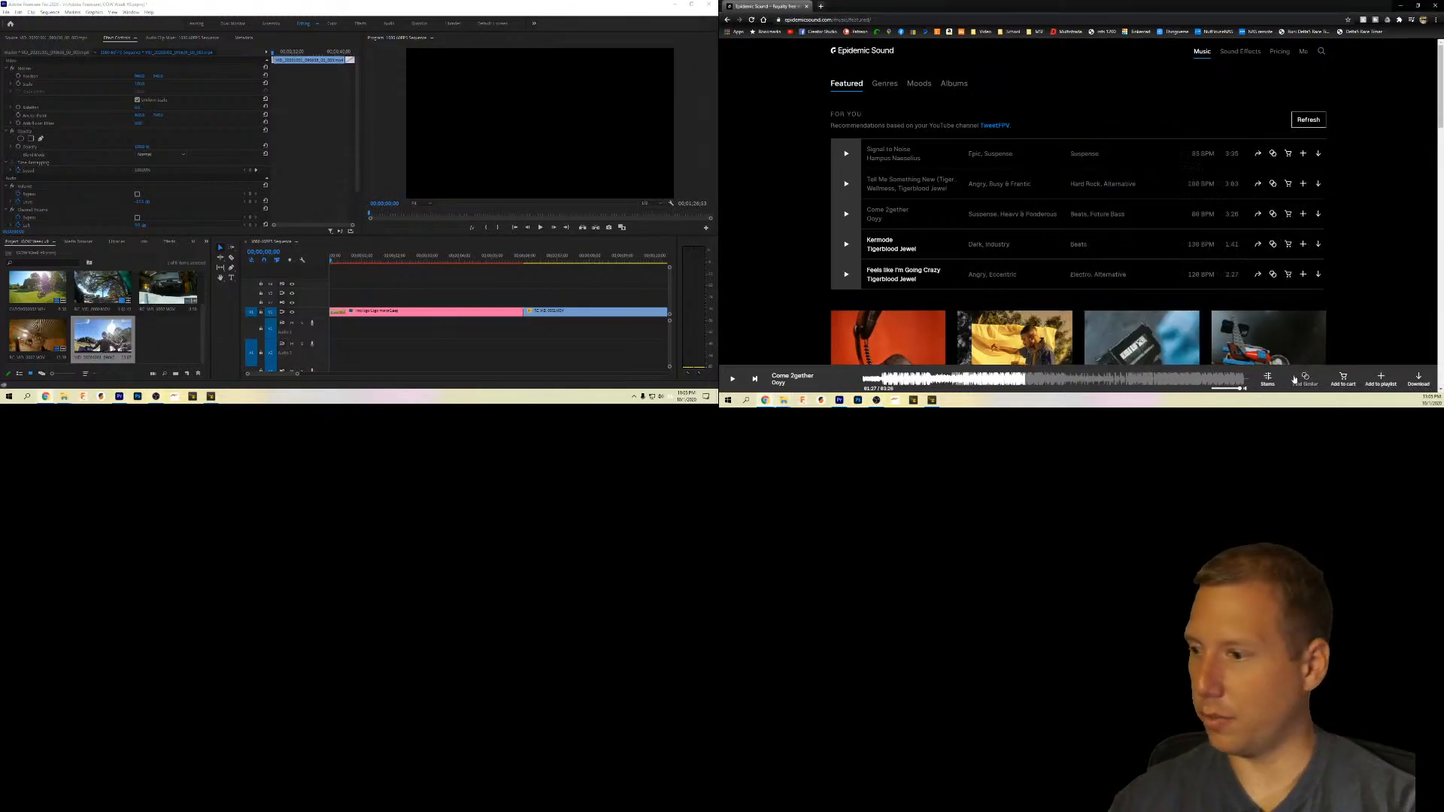
left_click(1422, 379)
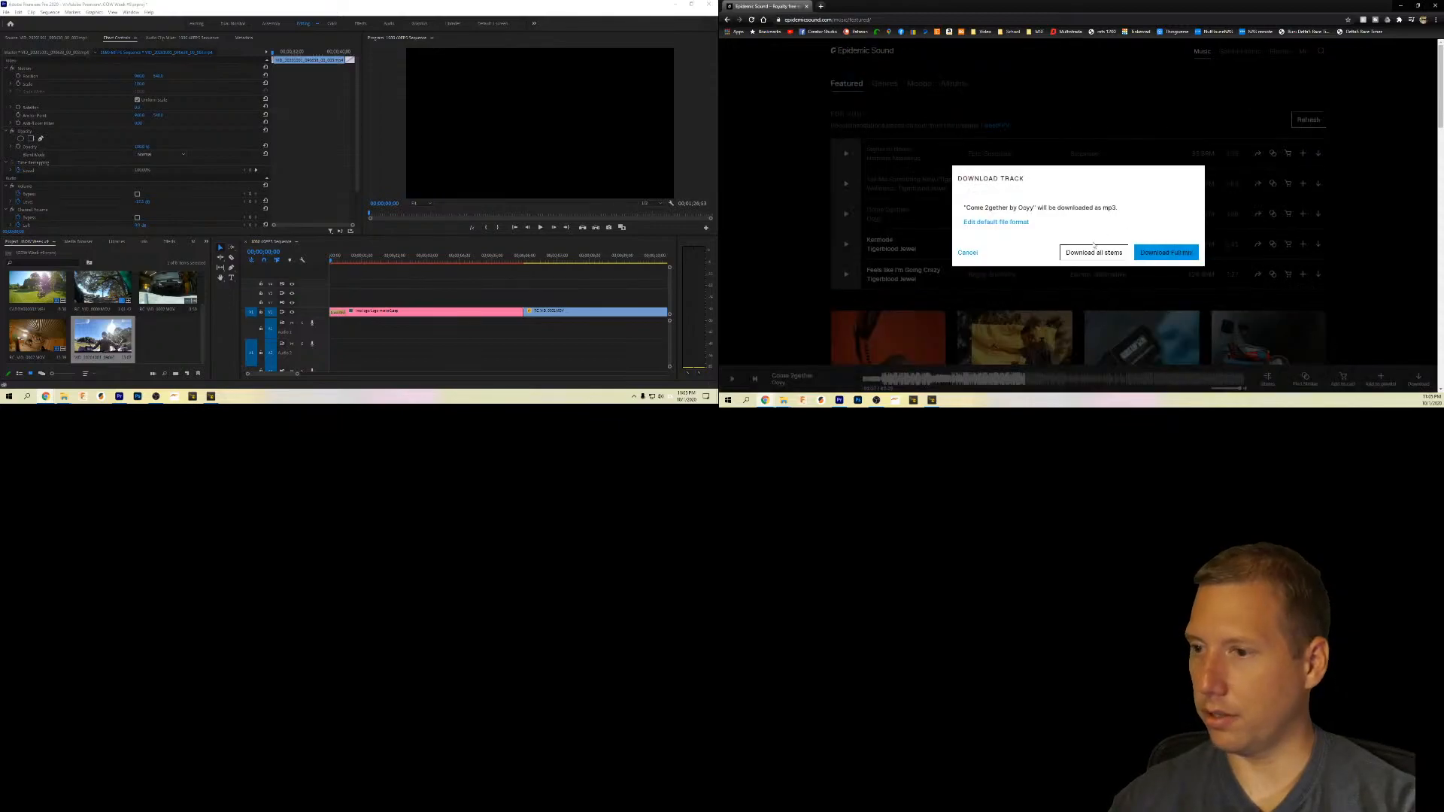
left_click(1159, 254)
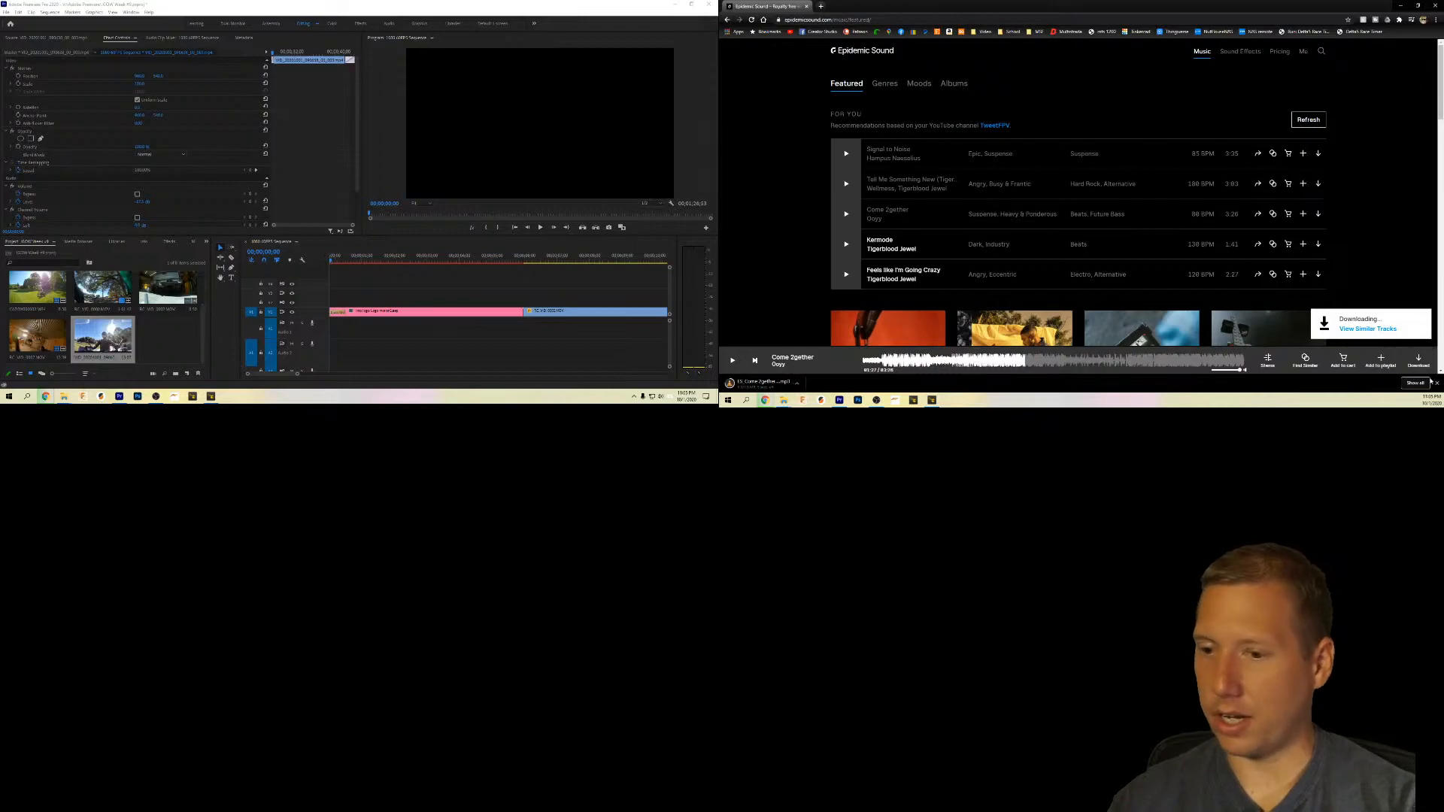
left_click(1418, 361)
left_click(1106, 250)
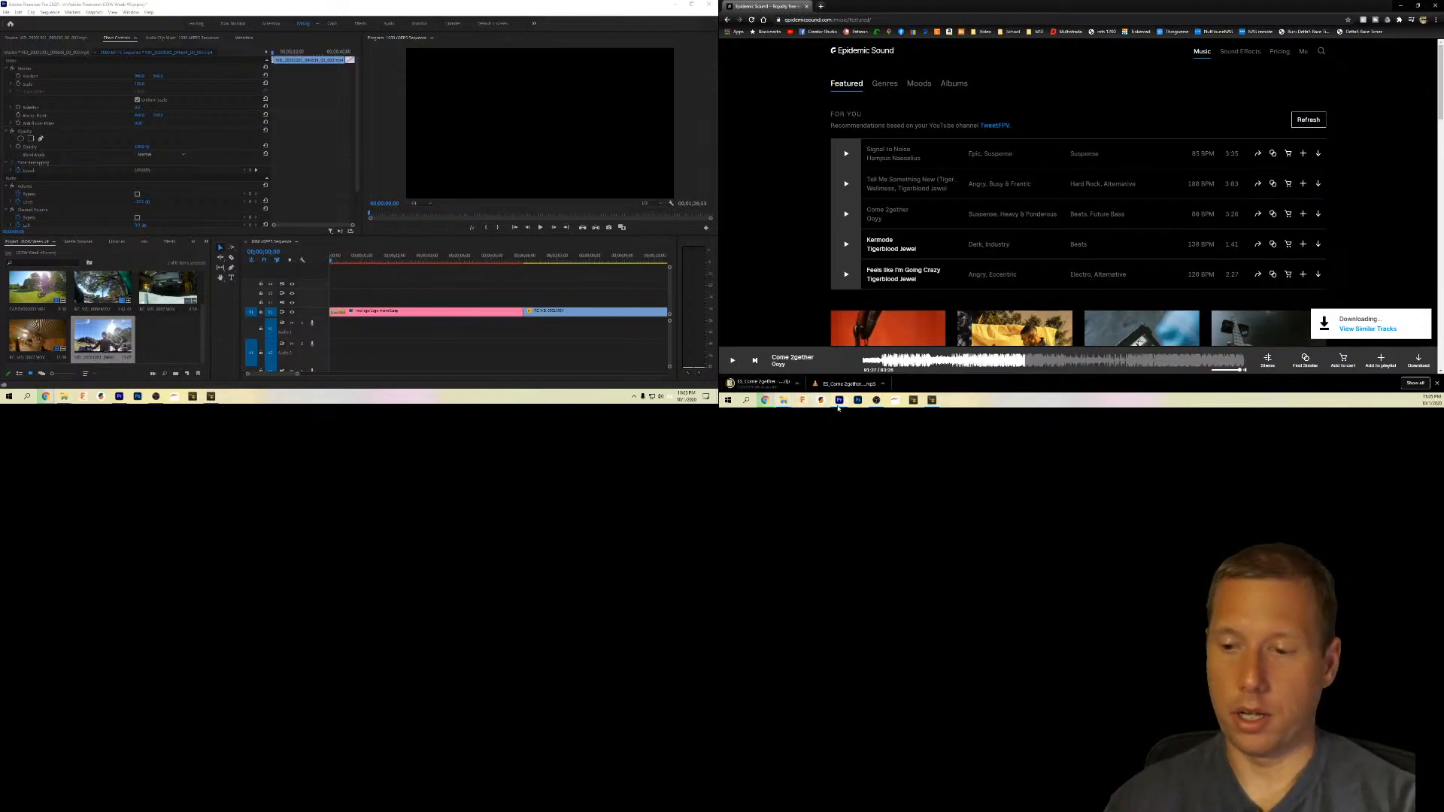
Step: Switch the OBS scene to the single desktop view and move the Downloads folder window onto the main monitor
left_click(876, 400)
left_click(1048, 297)
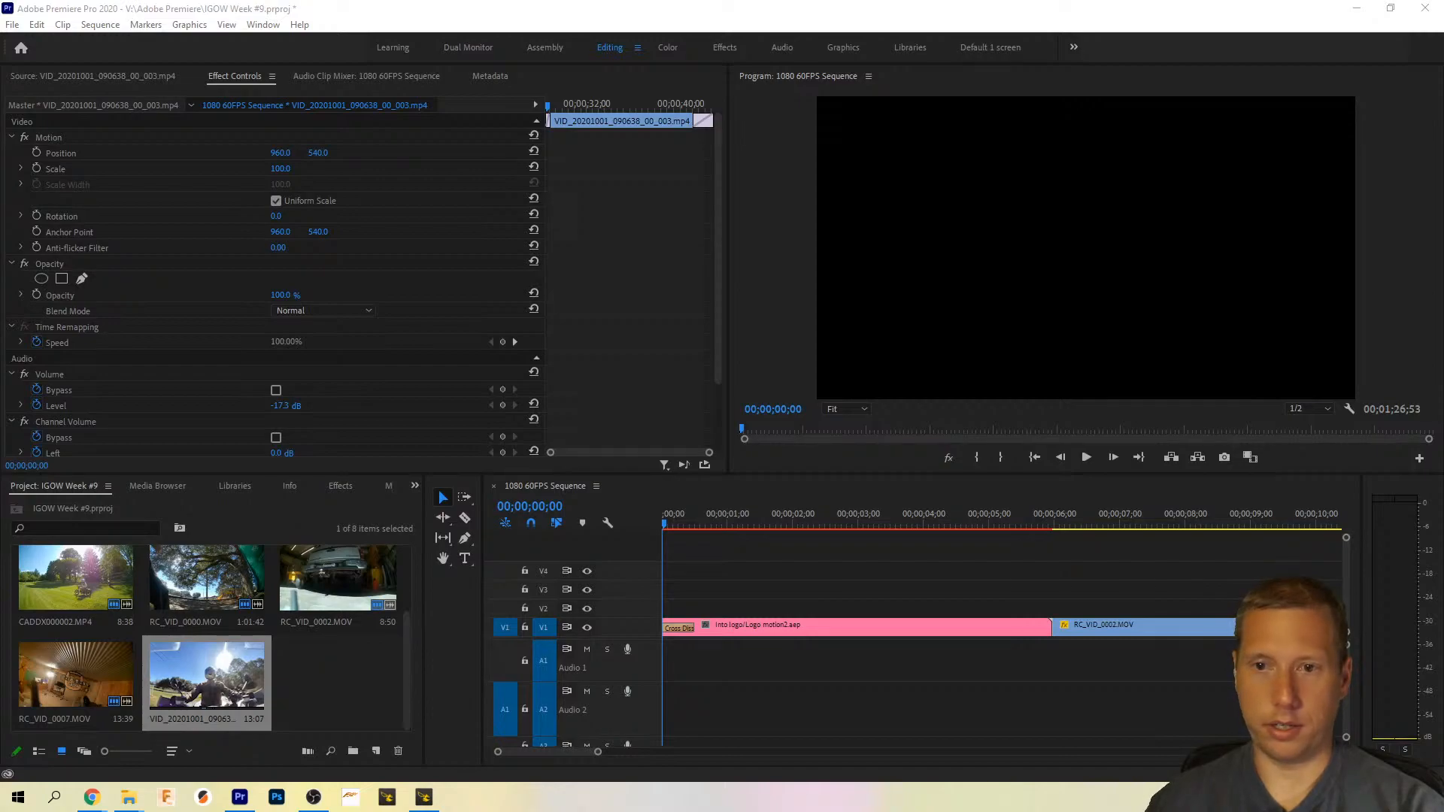
left_click_drag(1443, 181, 761, 73)
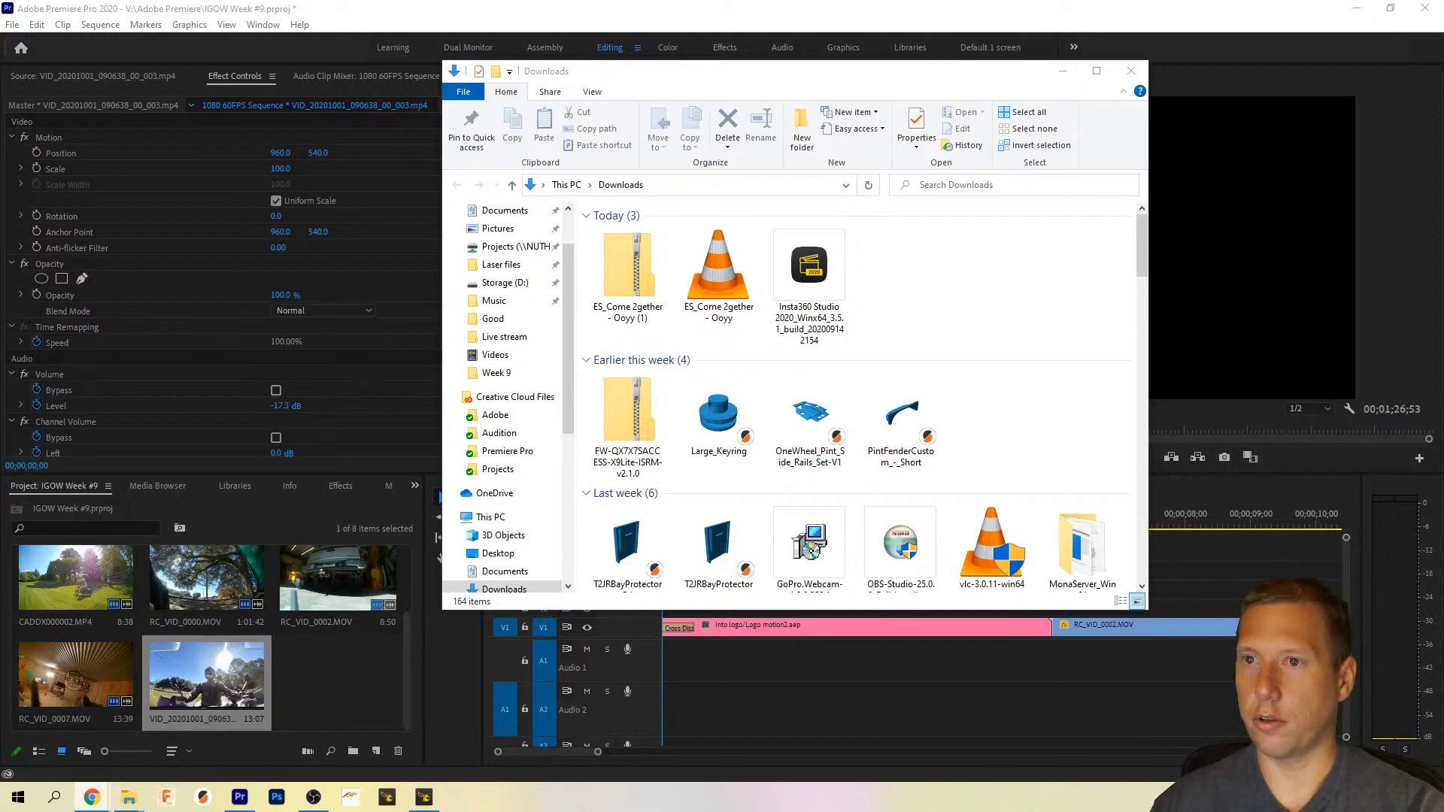
Step: Inspect the long part of Thingiverse's Yet ANOTHER Machine Vise in the 3D viewer and close its browser tab
key("alt+Tab")
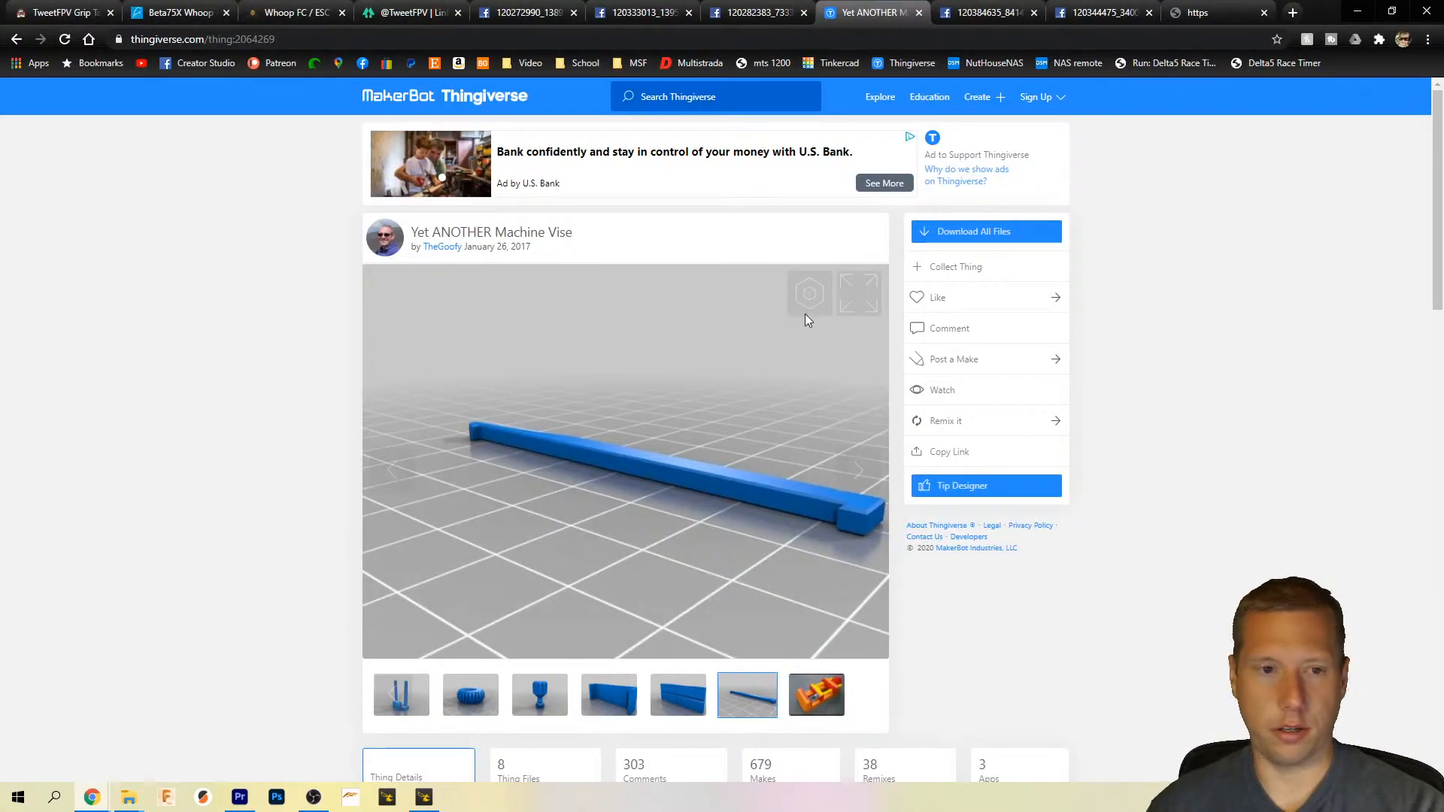
left_click(809, 293)
left_click_drag(690, 509, 566, 517)
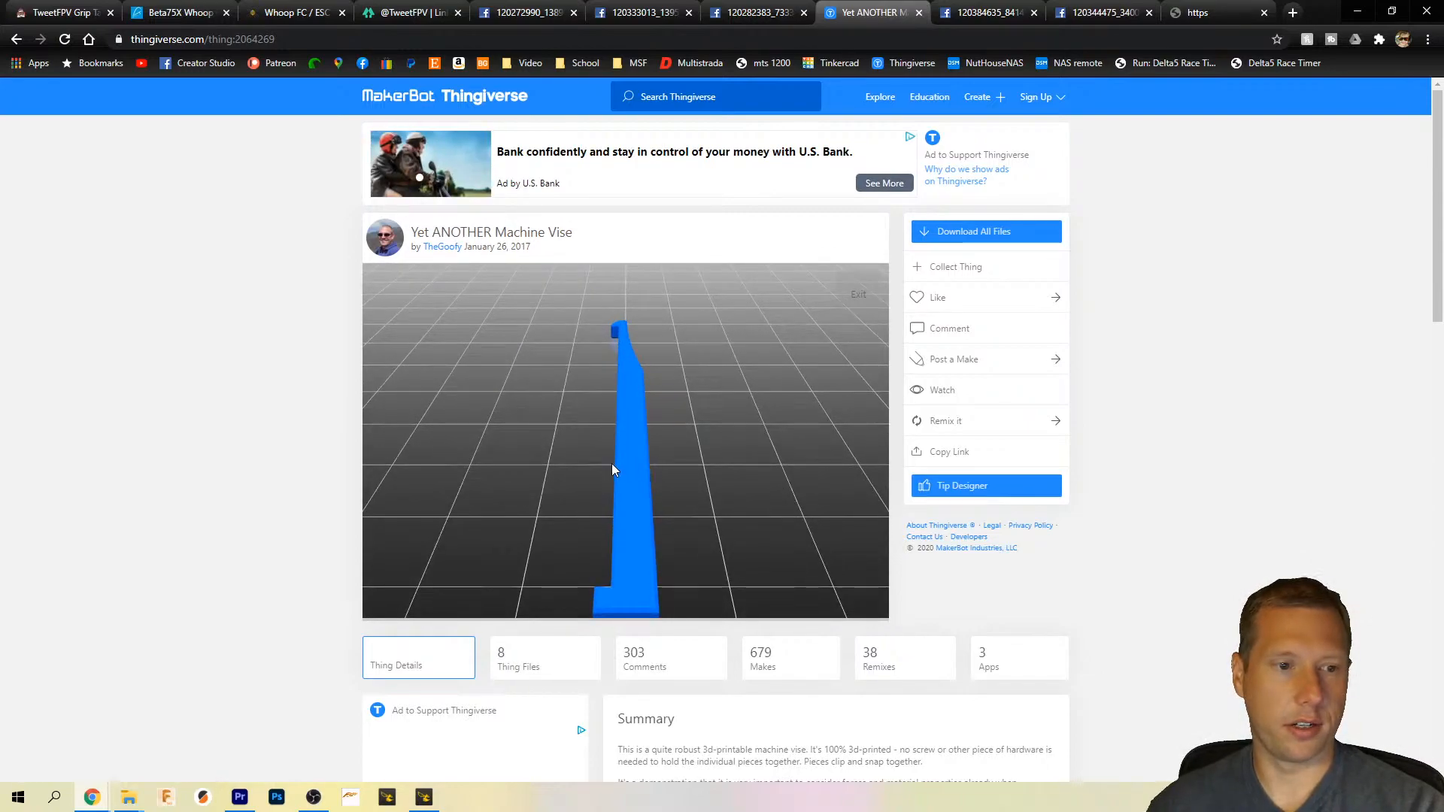
left_click_drag(632, 467, 671, 584)
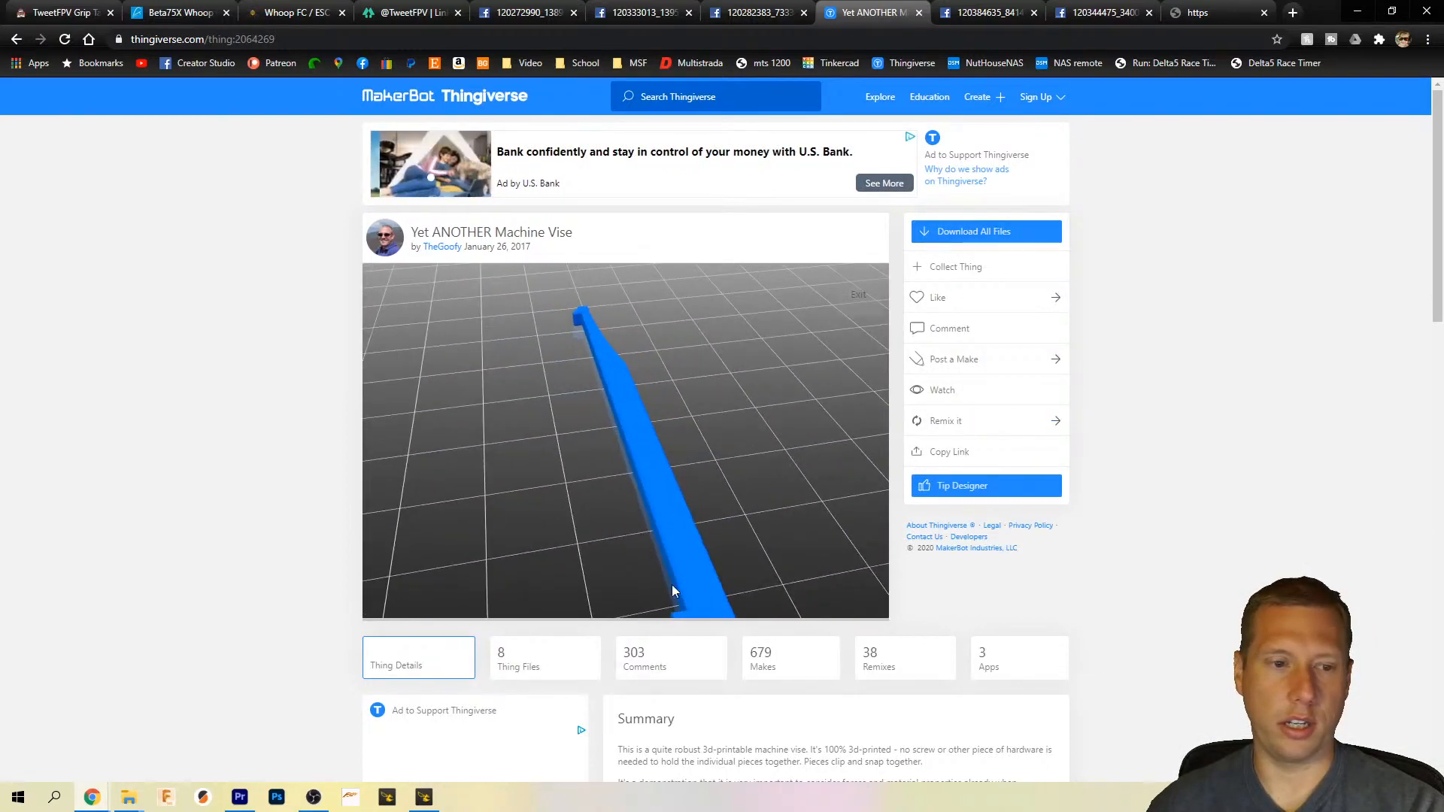
left_click(921, 13)
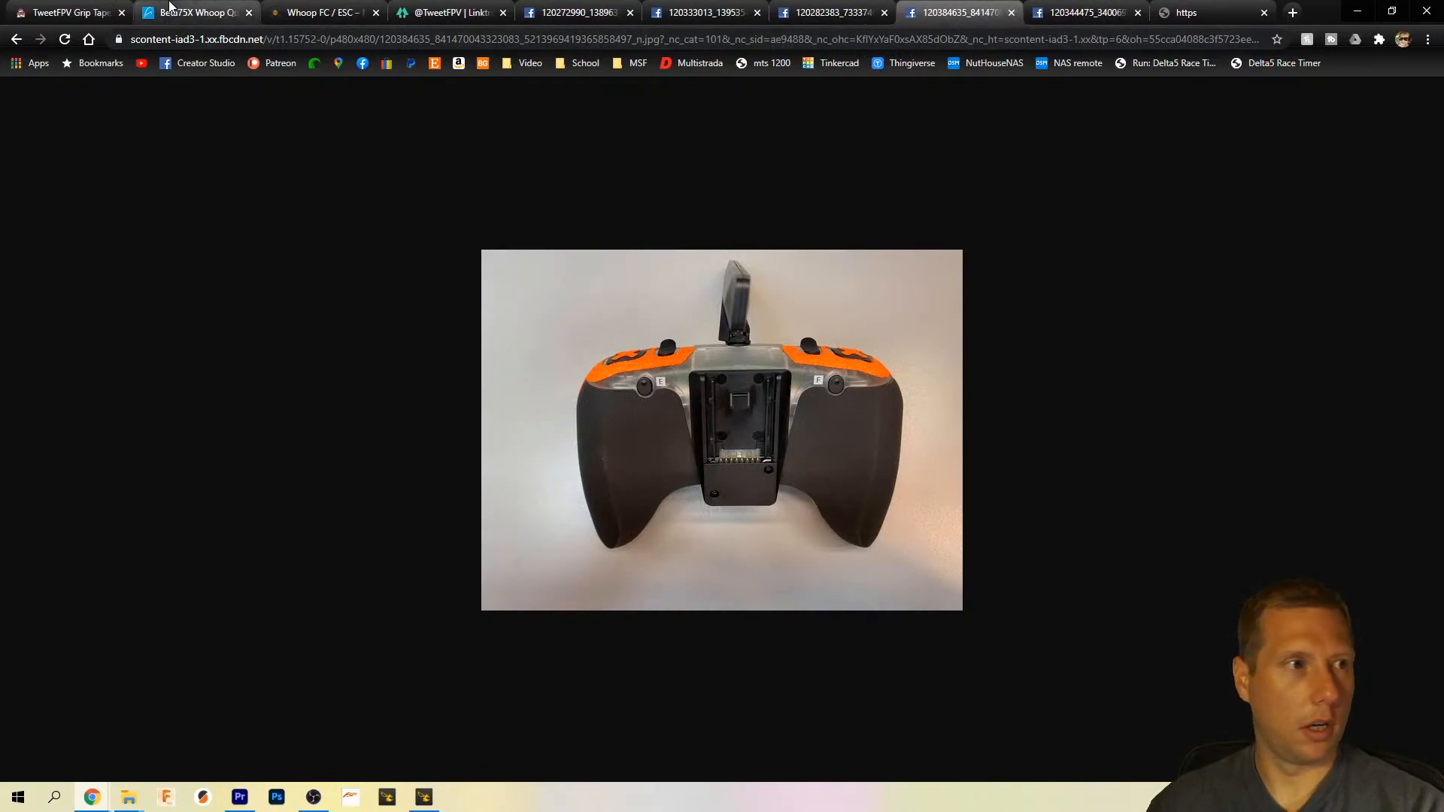
Step: Return to Premiere Pro and import the ES_Come 2gether - Ooyy audio file from Downloads into the project
mouse_move(93, 803)
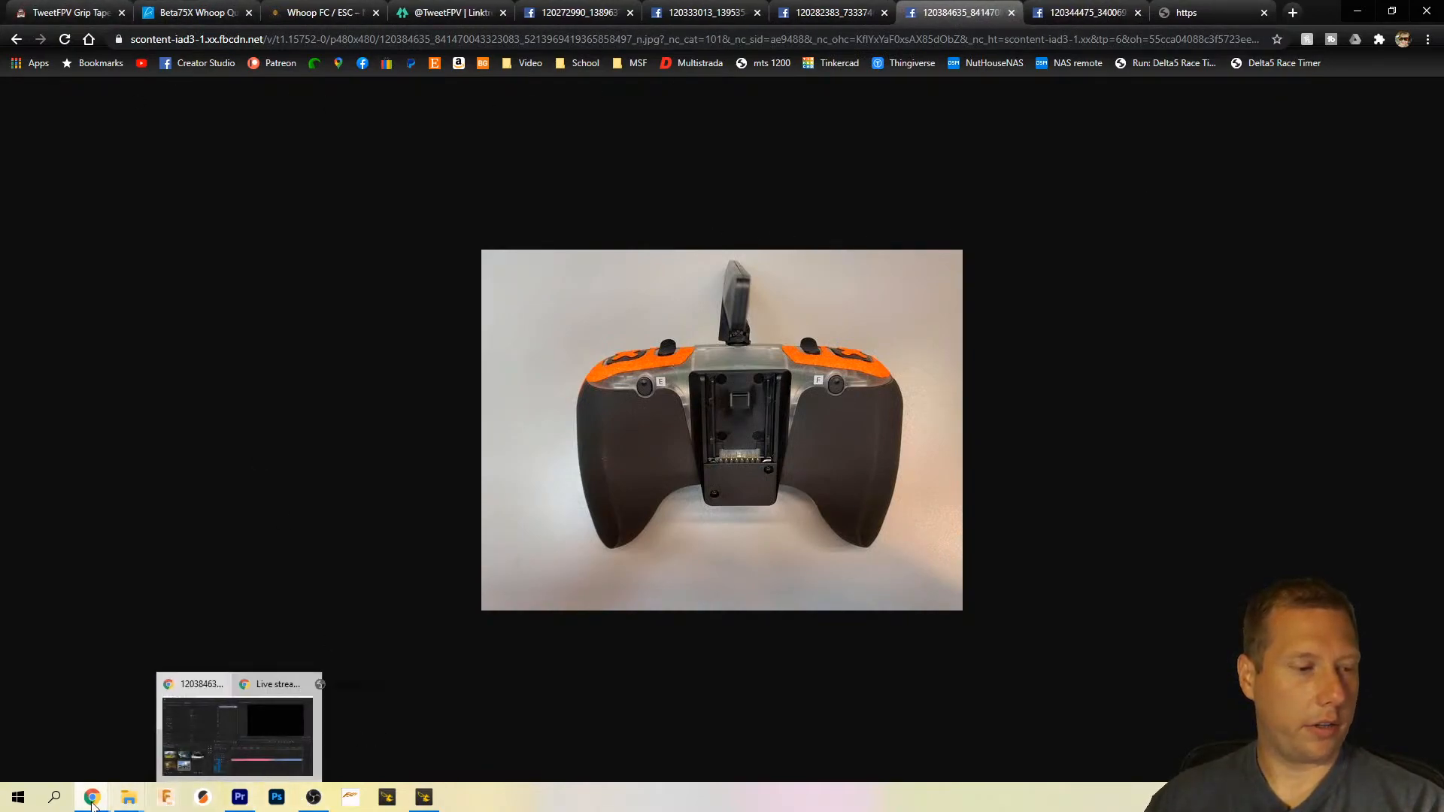
left_click(240, 797)
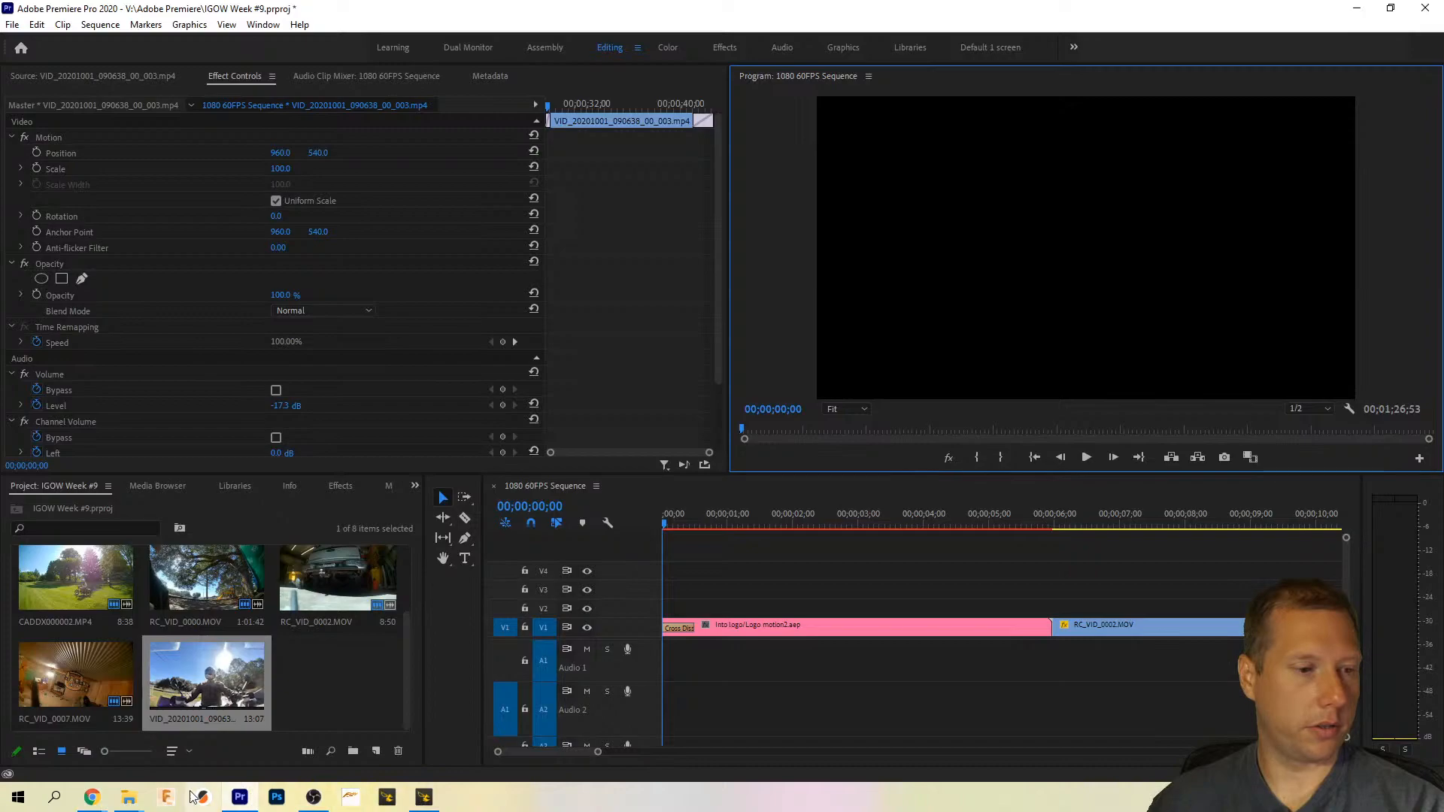
mouse_move(129, 798)
left_click(301, 707)
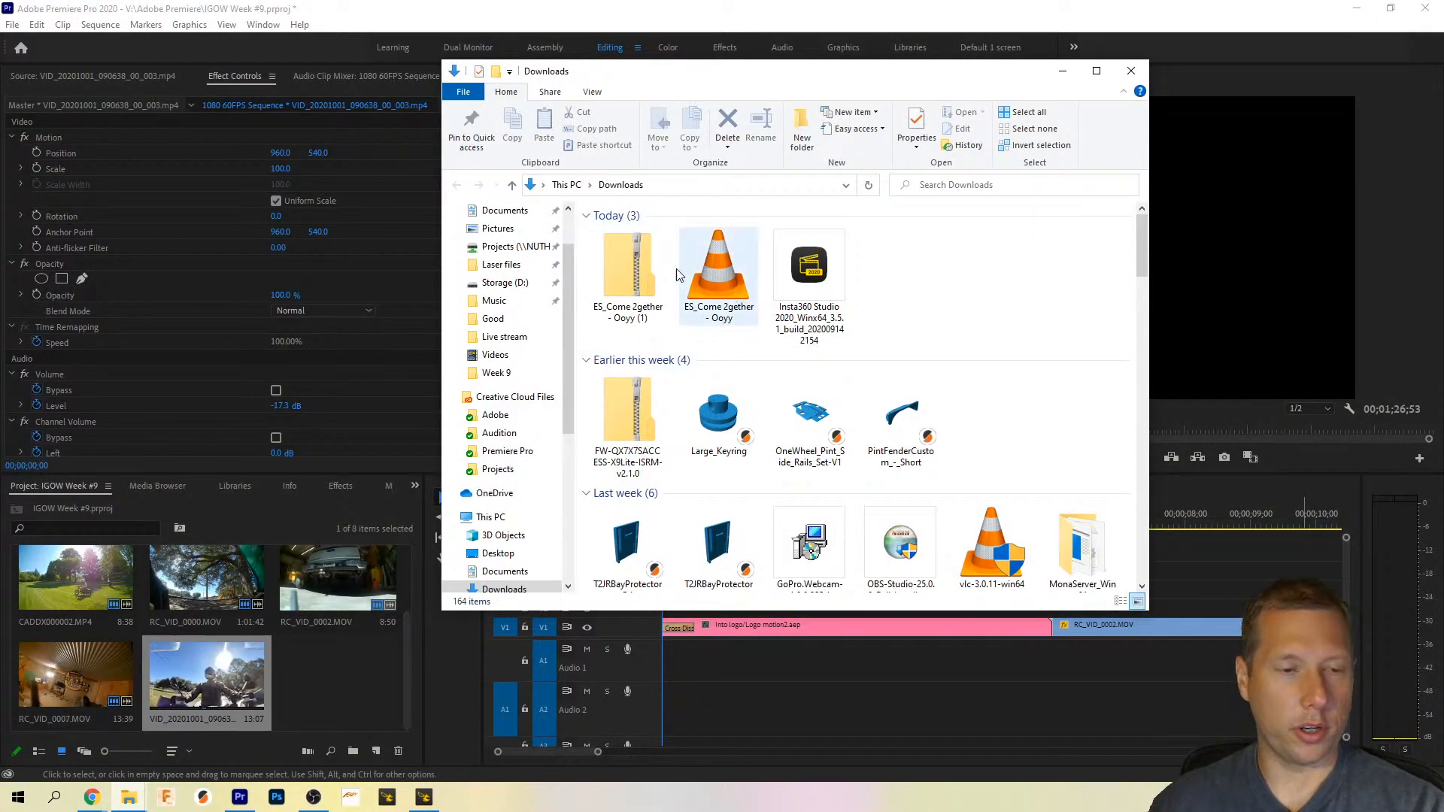
left_click_drag(724, 273, 356, 666)
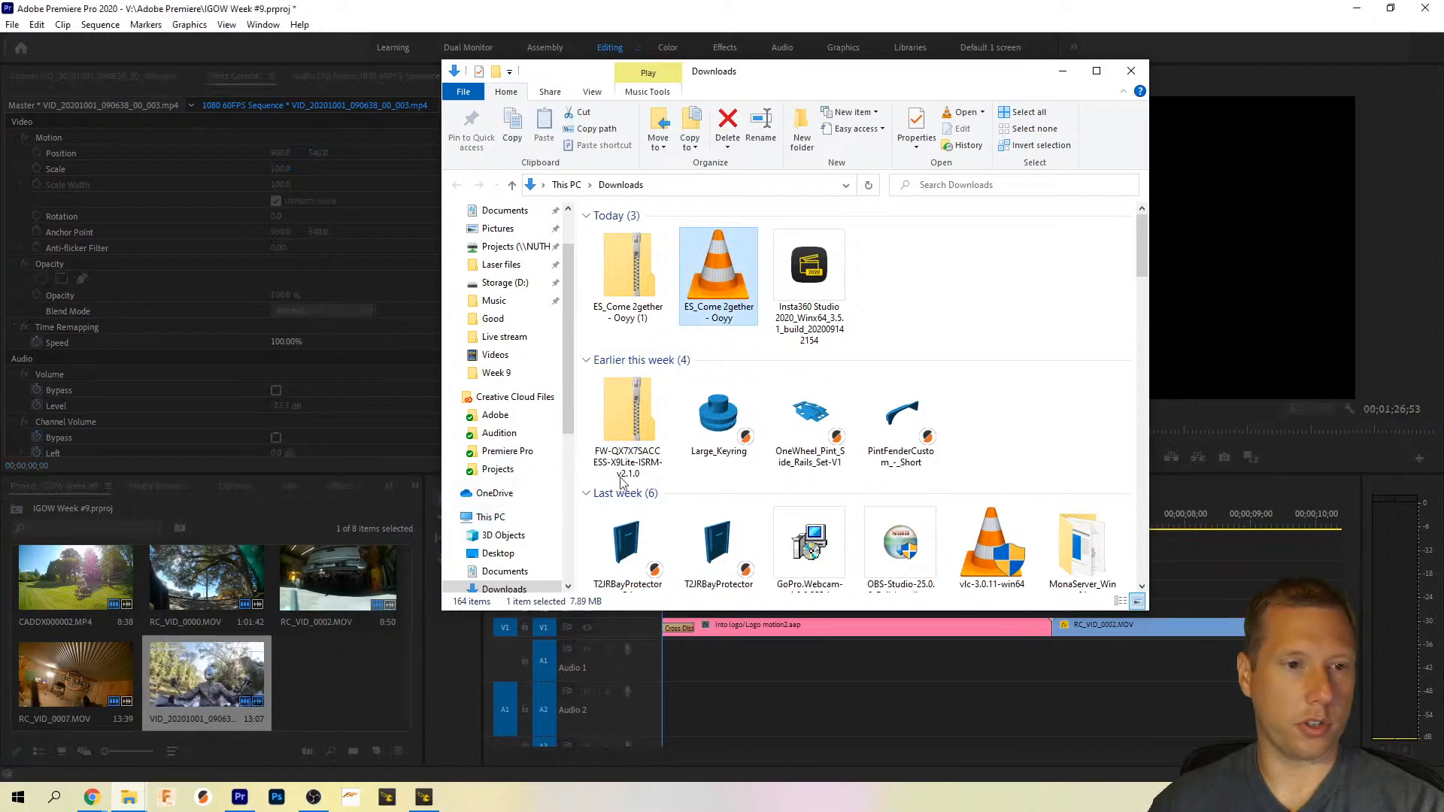
Step: Extract the zipped stems archive ES_Come 2gether - Ooyy (1) into its own folder in Downloads
right_click(647, 312)
left_click(680, 350)
left_click(842, 543)
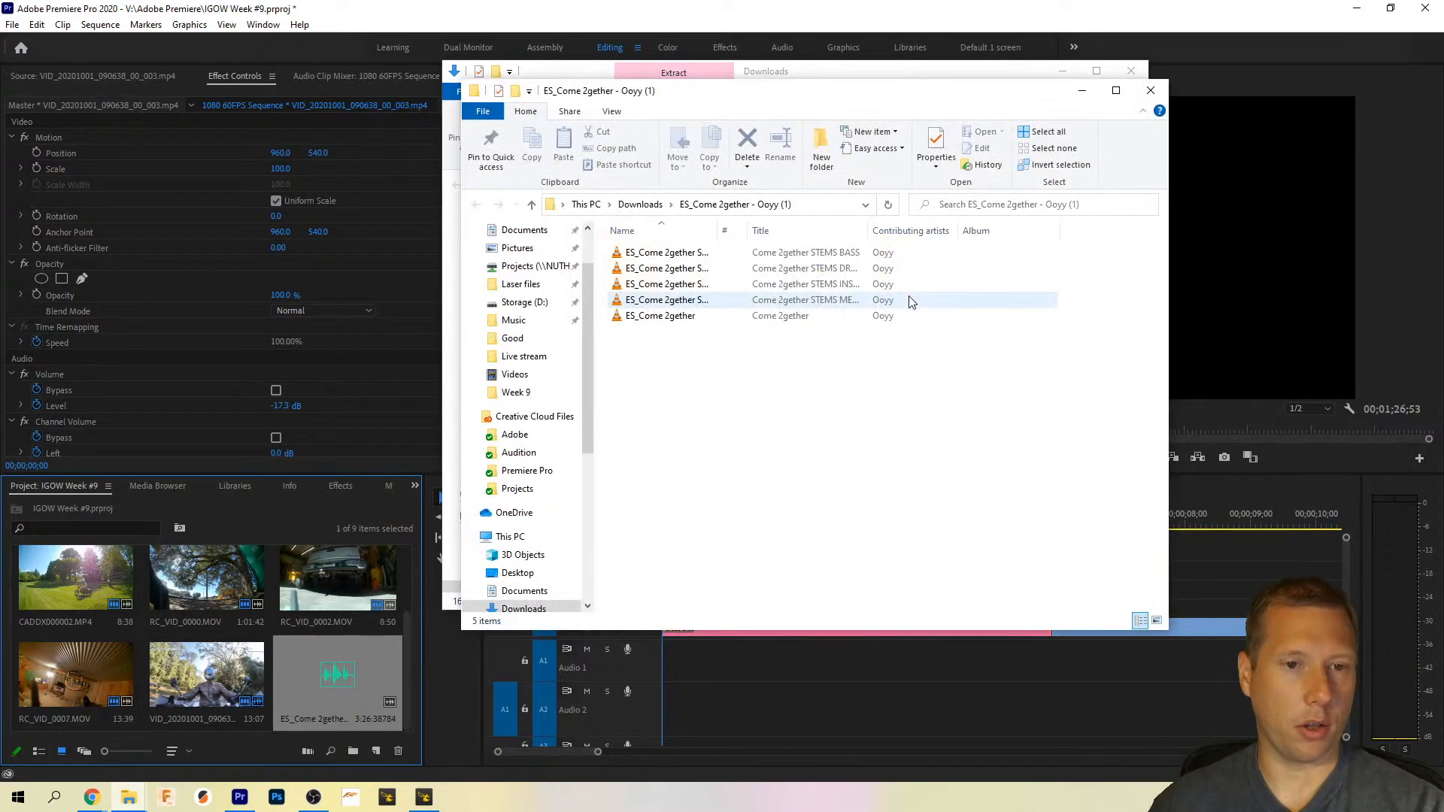
Step: Listen to the bass, drums, instruments and melody stems of Come 2gether one after another in VLC, closing the player after each
double_click(739, 254)
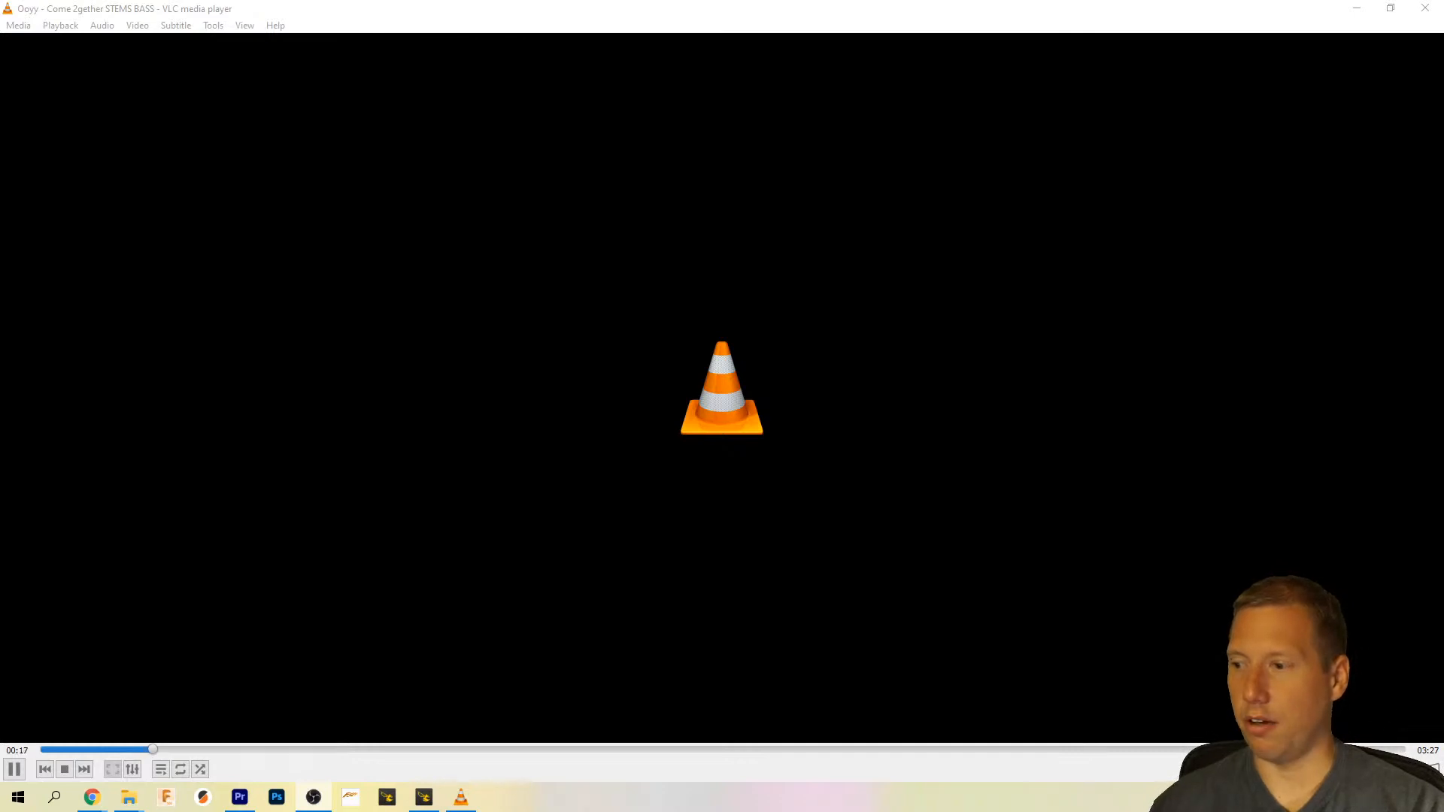
left_click(1427, 9)
double_click(706, 268)
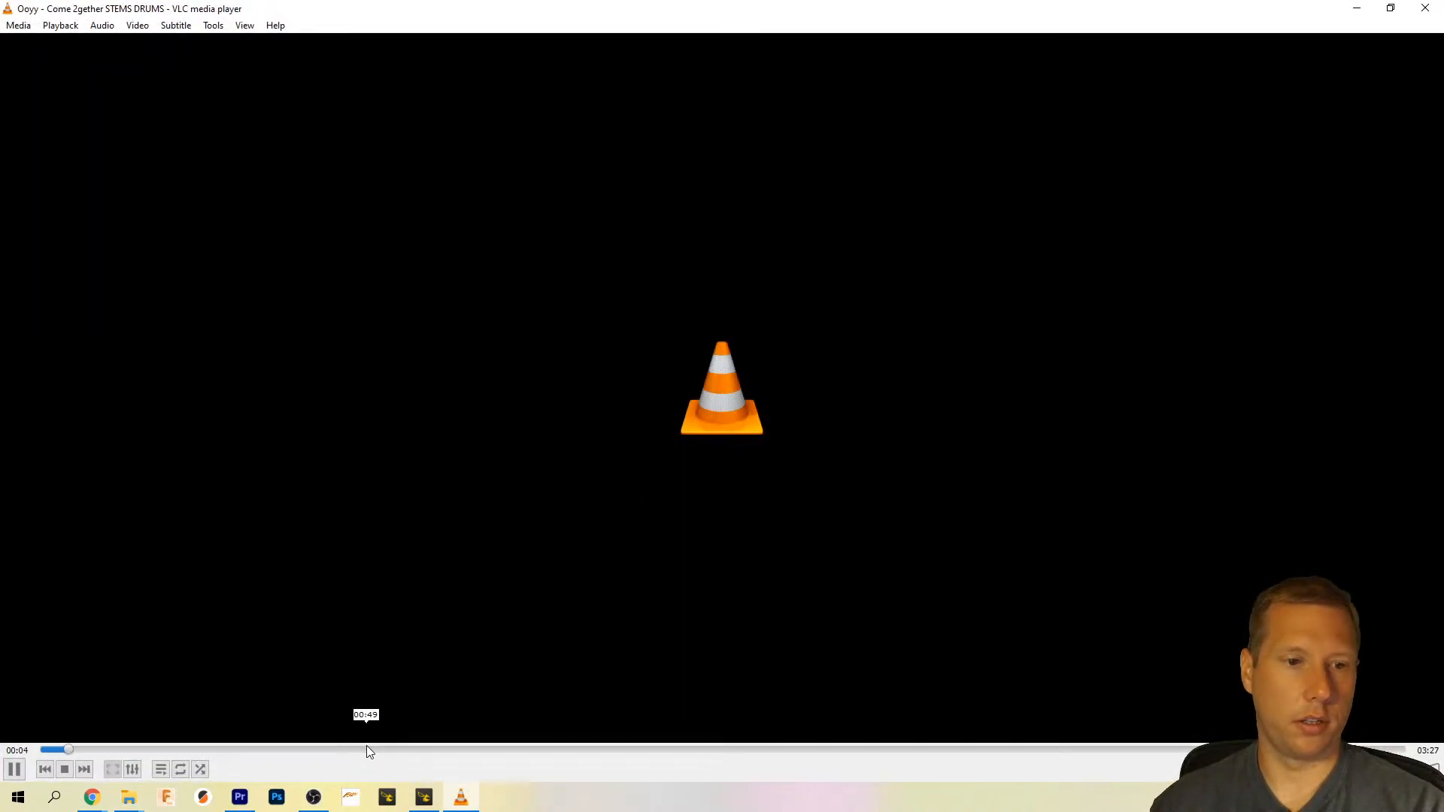
left_click(1419, 10)
double_click(754, 283)
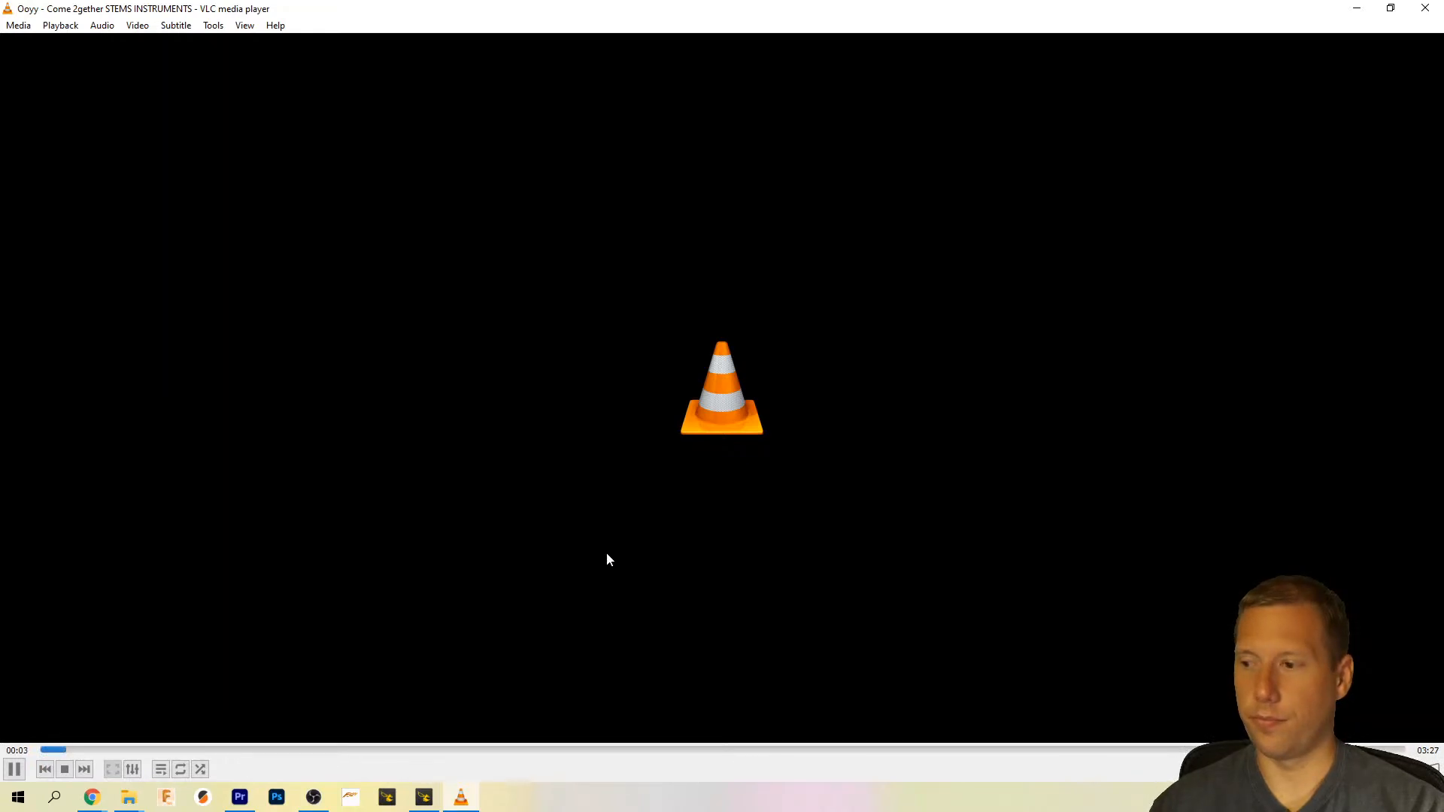
left_click(1424, 8)
left_click(750, 307)
double_click(750, 307)
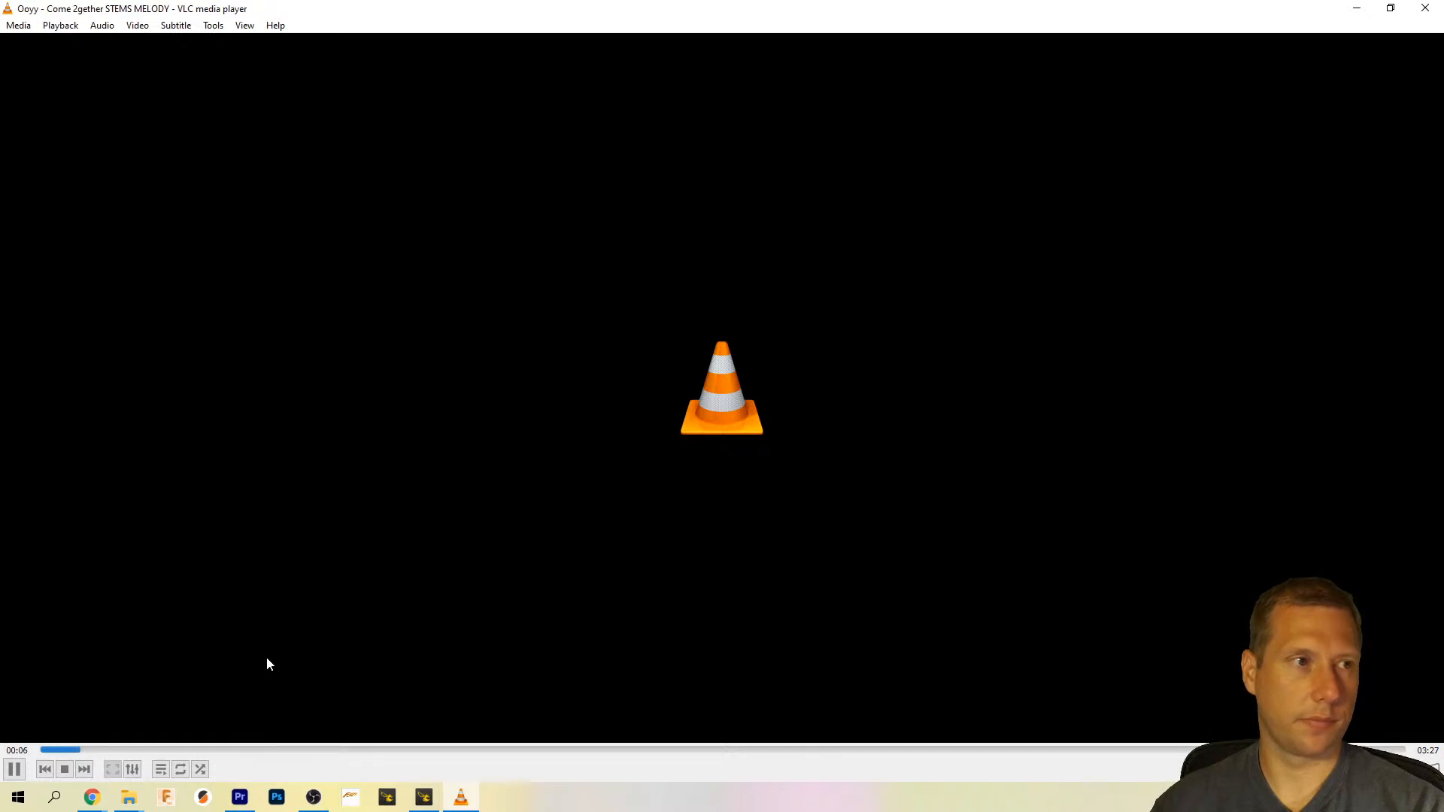
right_click(205, 45)
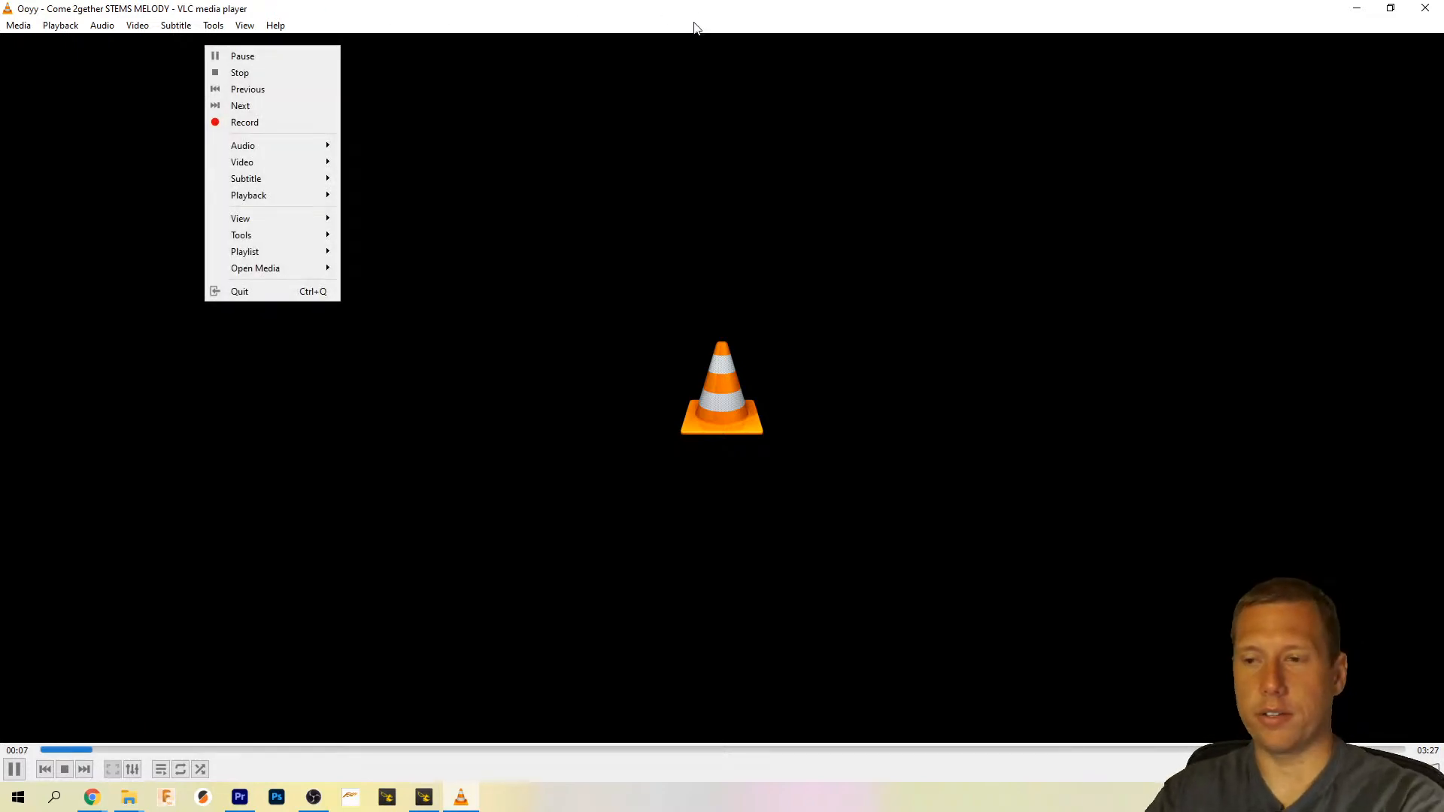
left_click(1435, 13)
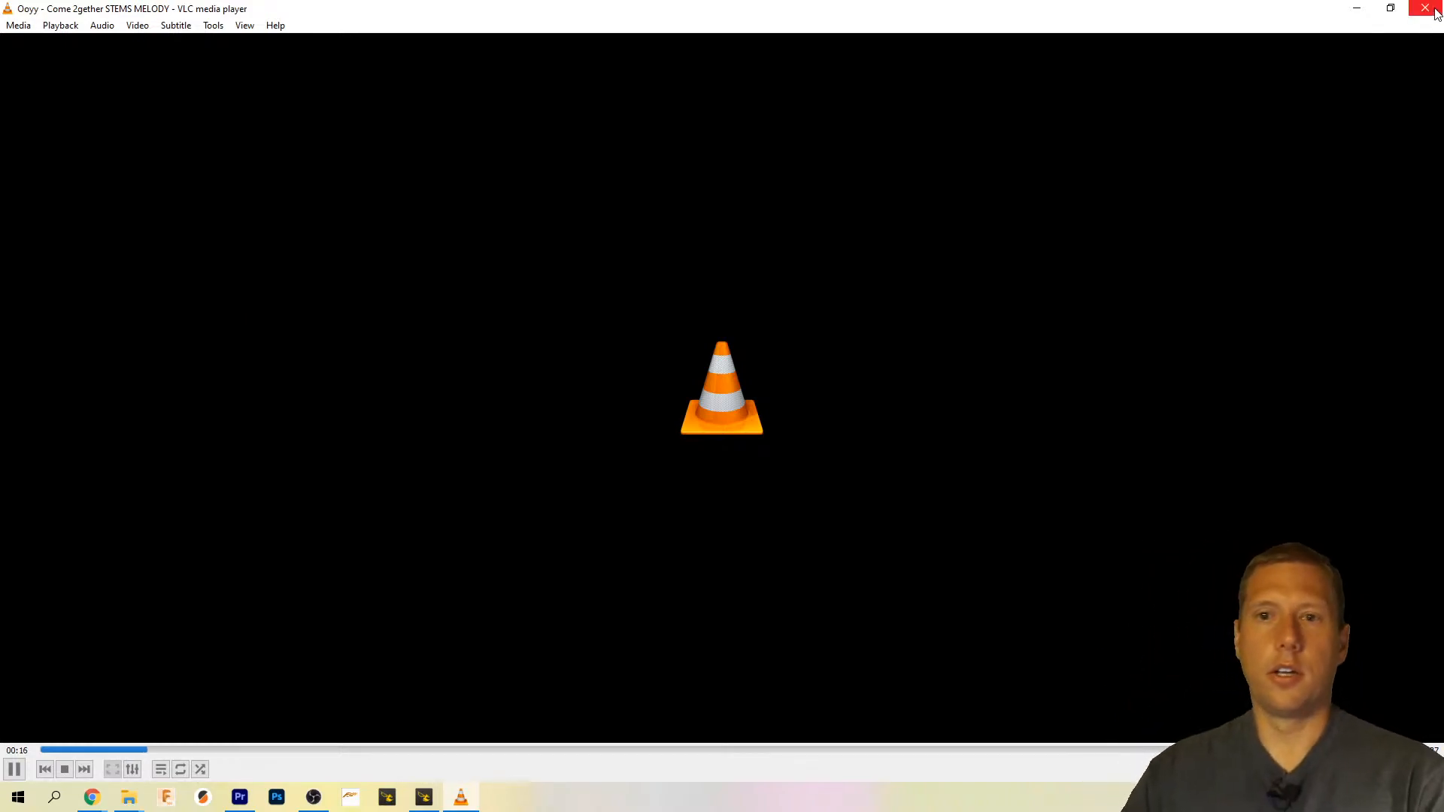
left_click(1430, 18)
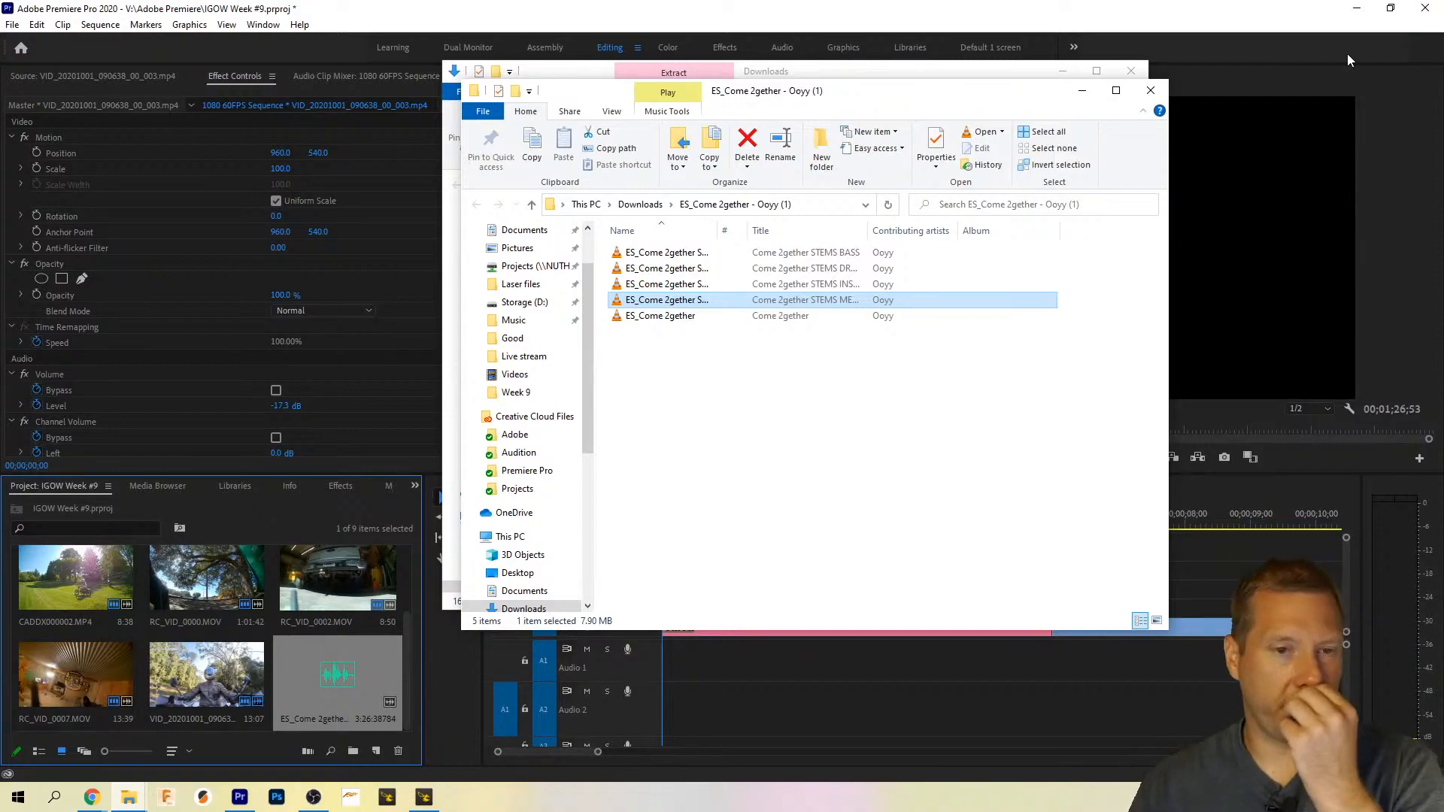
Step: Place the Come 2gether audio on track Audio 2 at the start of the sequence and play the sequence with it
left_click(1150, 90)
left_click(1130, 70)
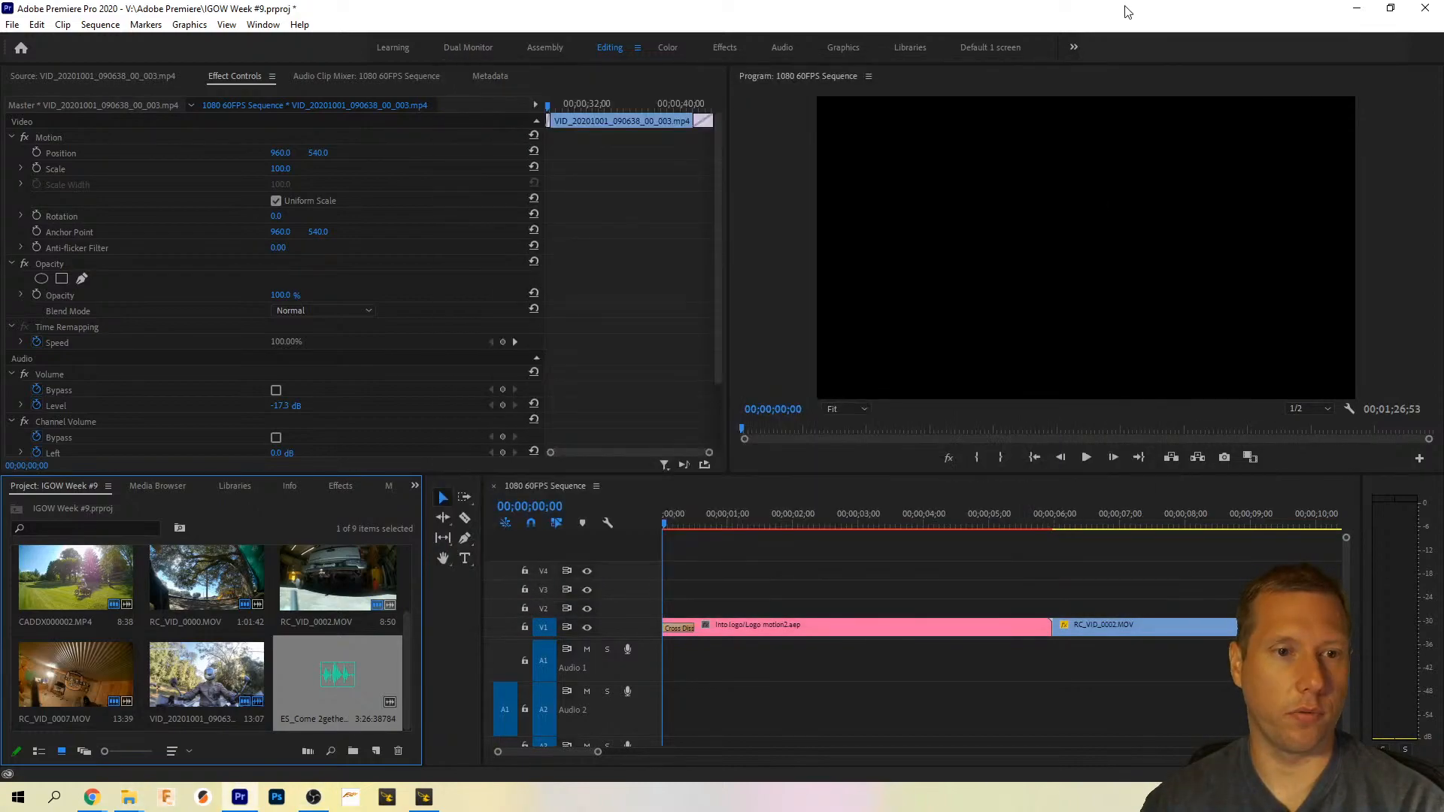
left_click_drag(378, 698, 670, 699)
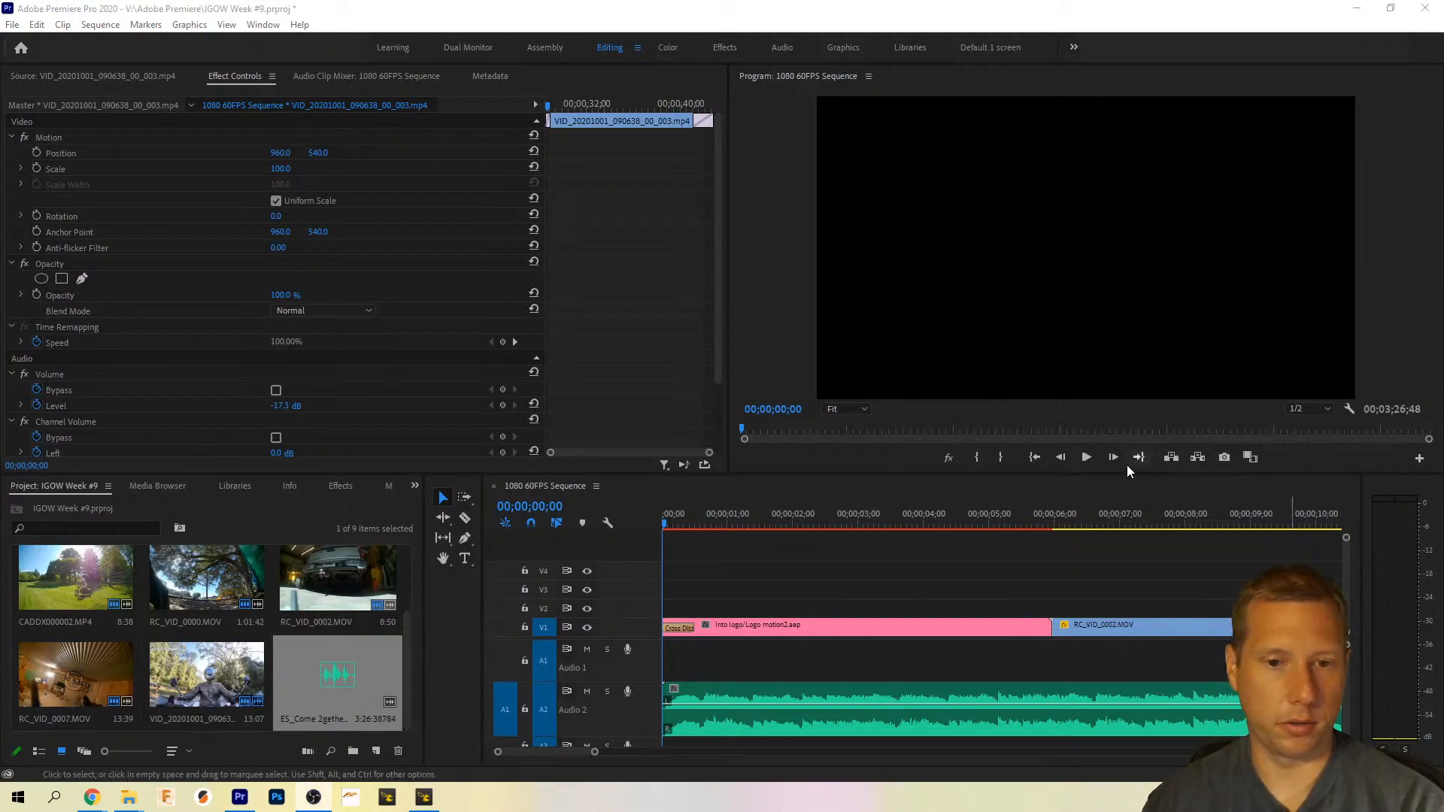
left_click(1085, 456)
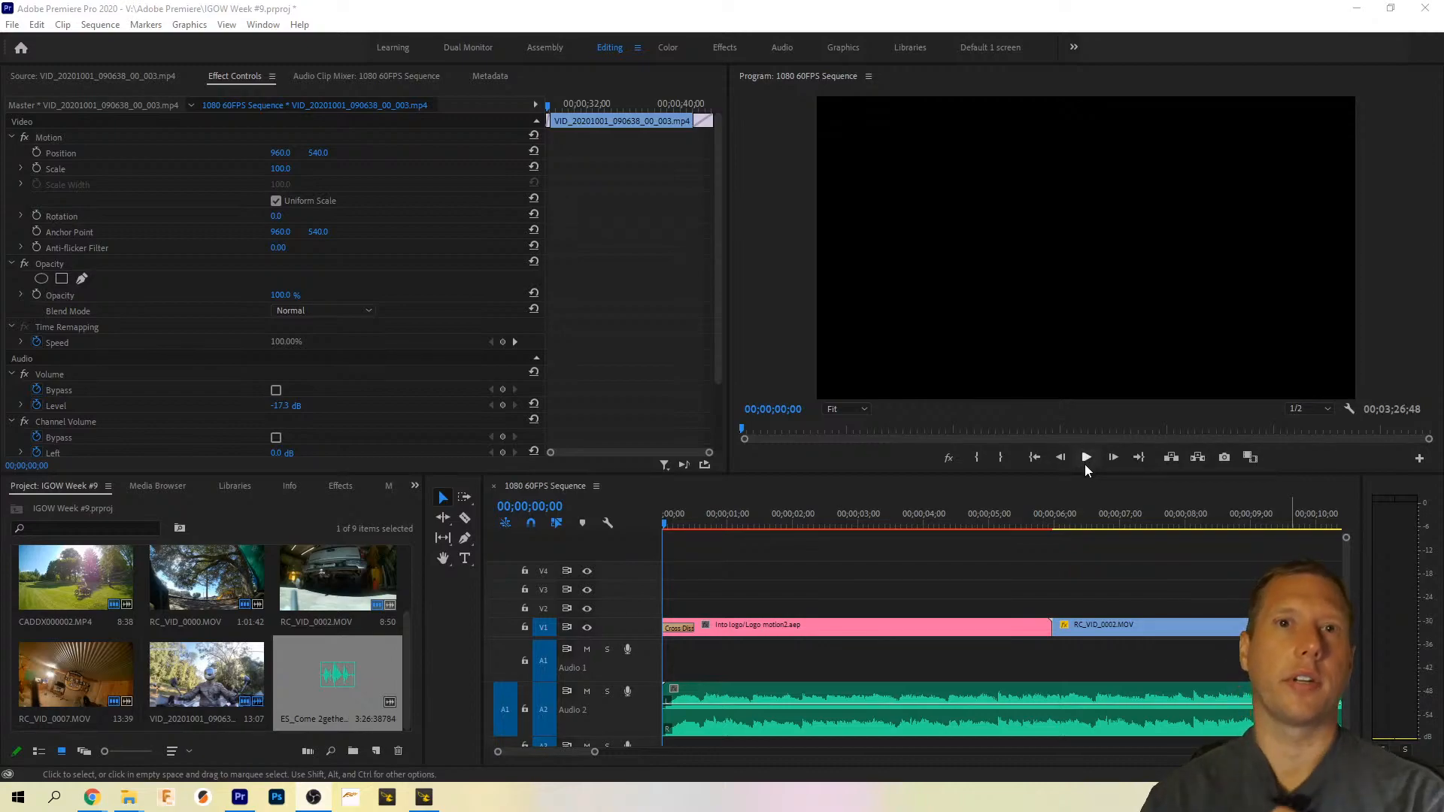
left_click(1085, 457)
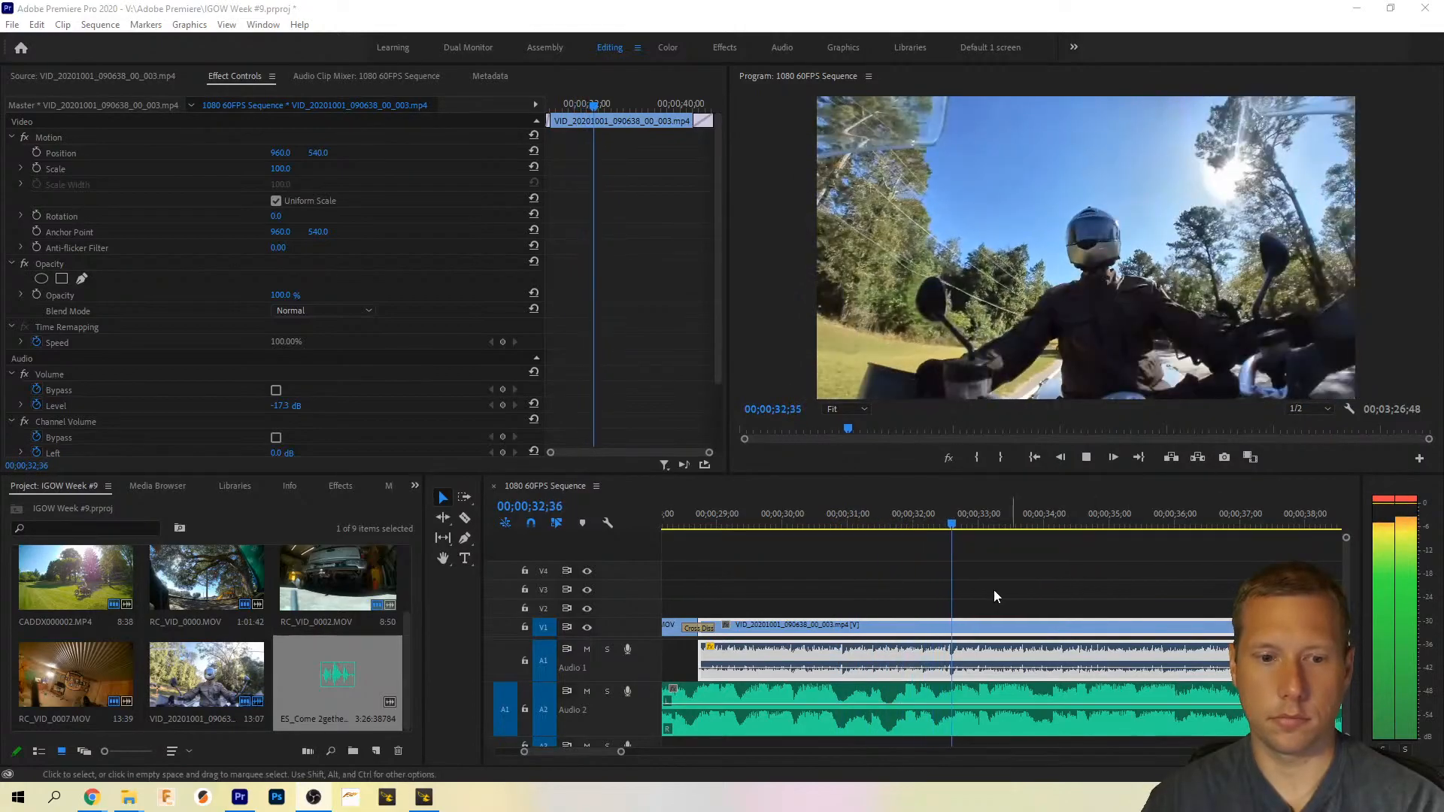
Step: Raise the audio level of the motorcycle ride clip to about -10.8 dB and apply a Constant Power fade at its start
key("space")
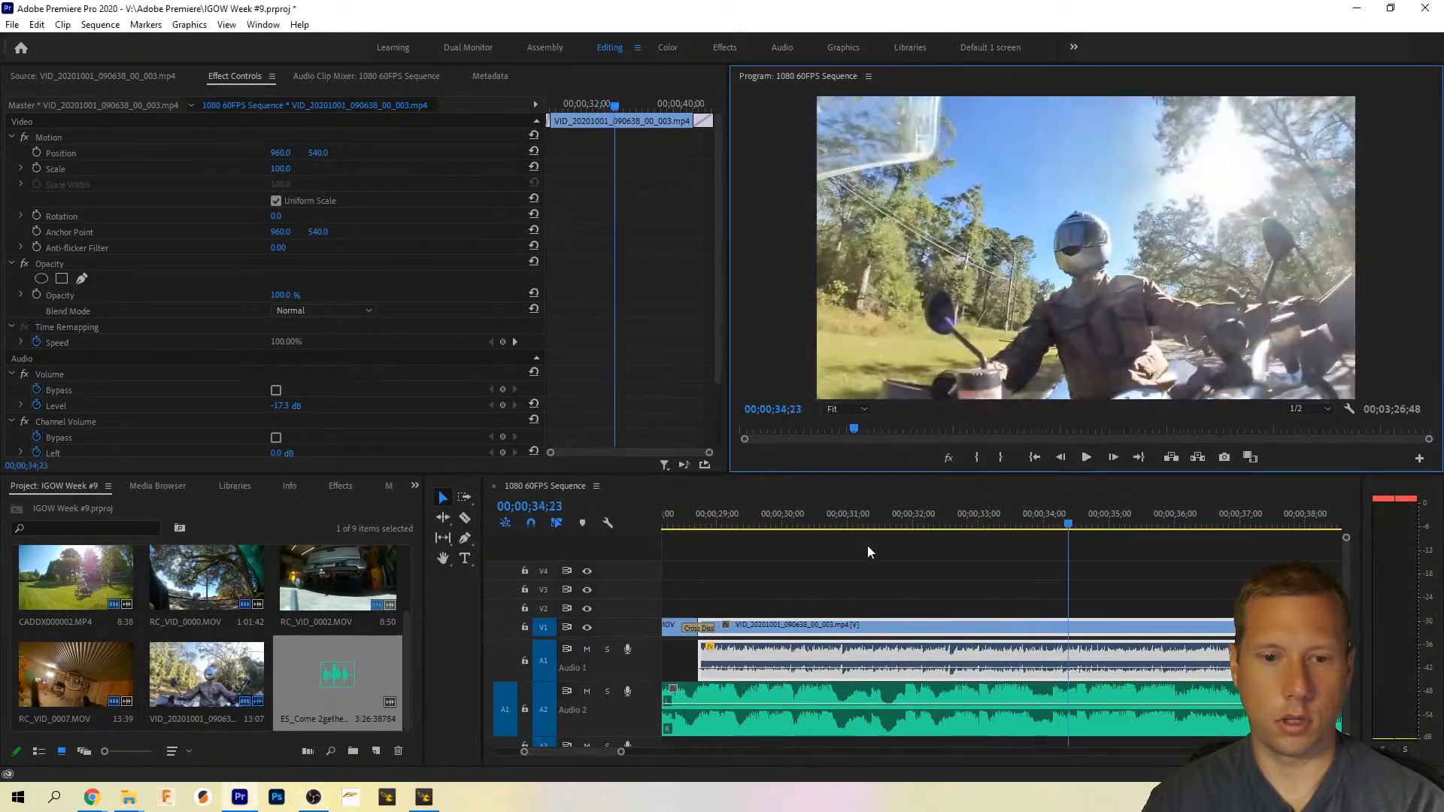
left_click(692, 515)
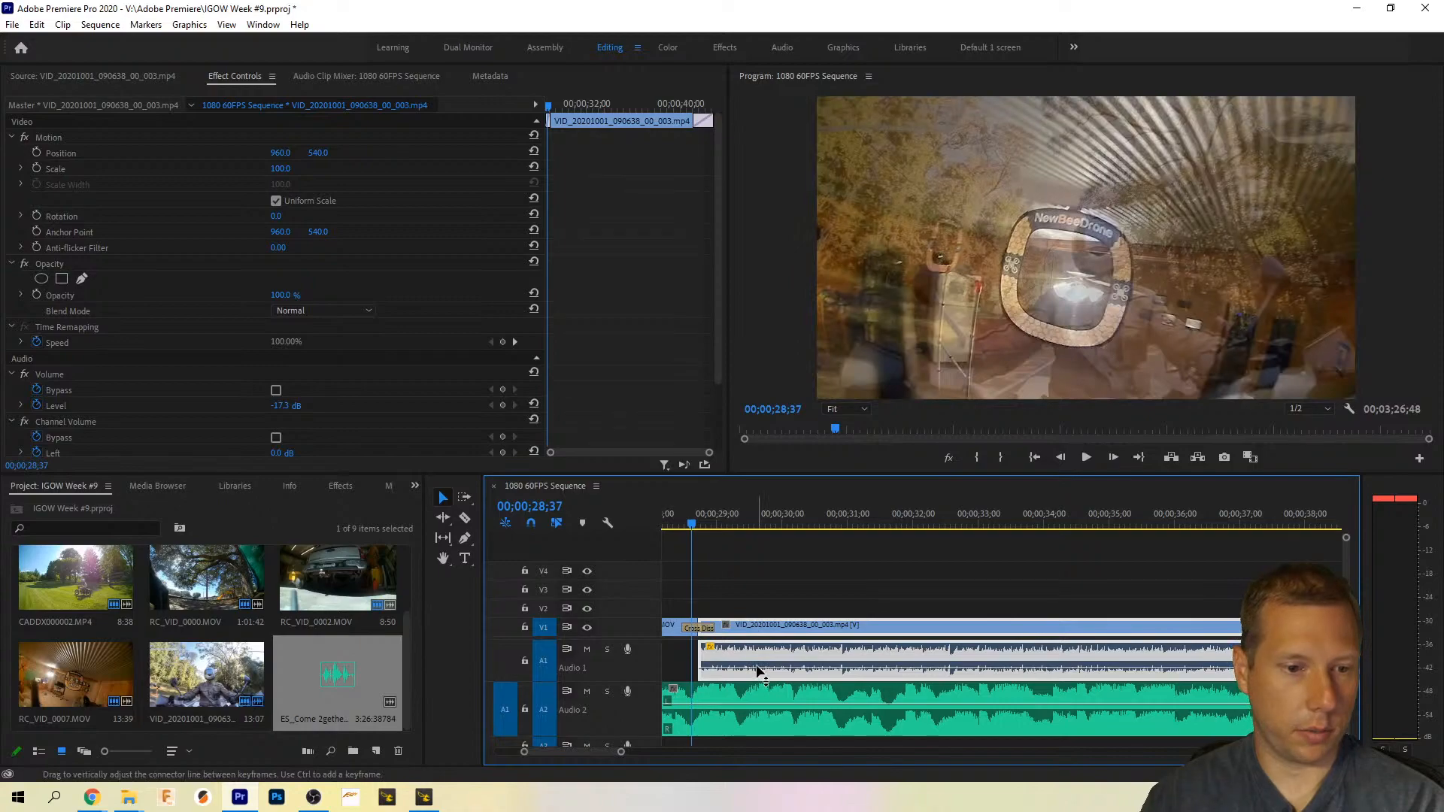
left_click_drag(761, 672, 761, 675)
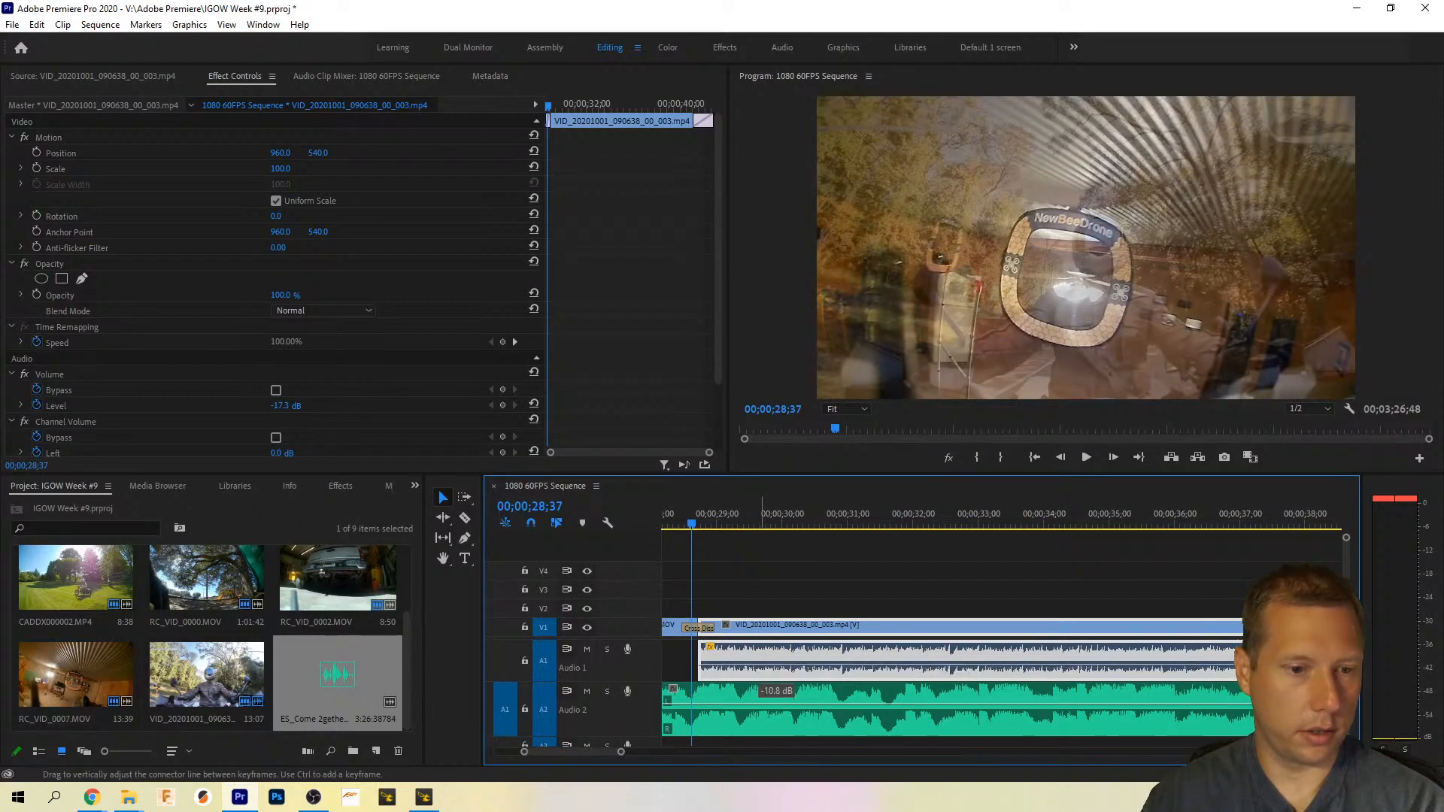
right_click(703, 671)
left_click(752, 638)
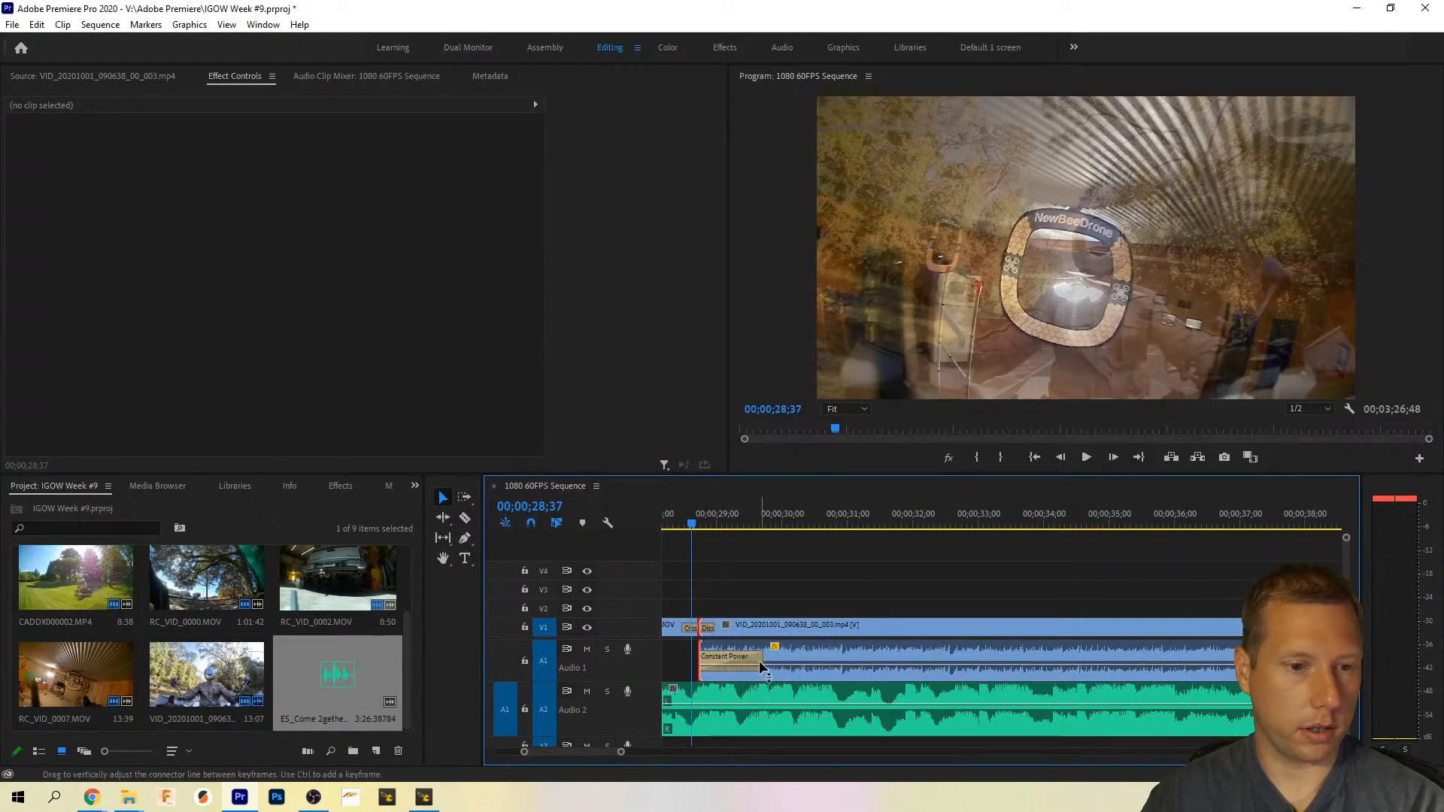
Step: Play the ride clip, set its audio level to -7.2 dB, and play it again to check the balance with the music
key("space")
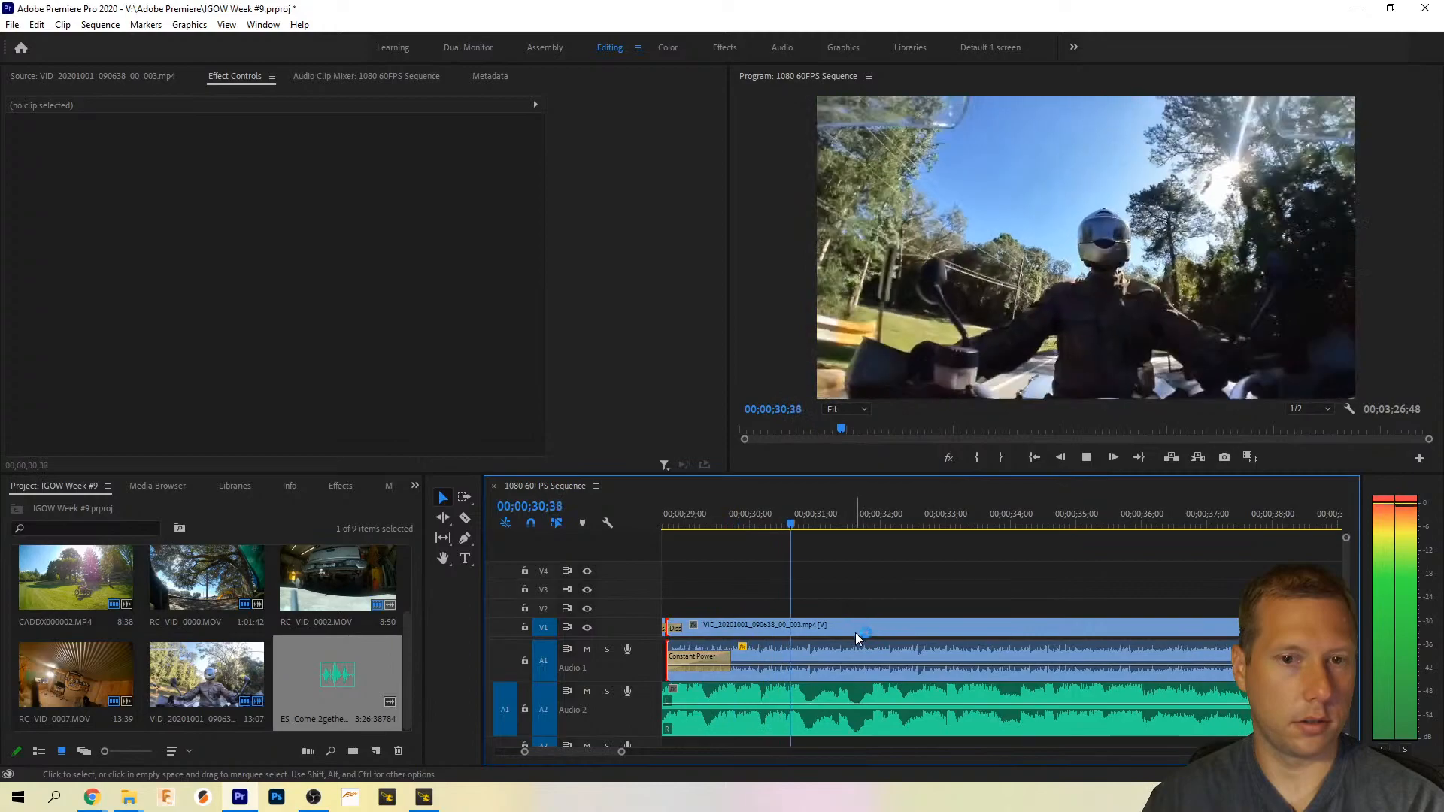
key("space")
left_click(918, 669)
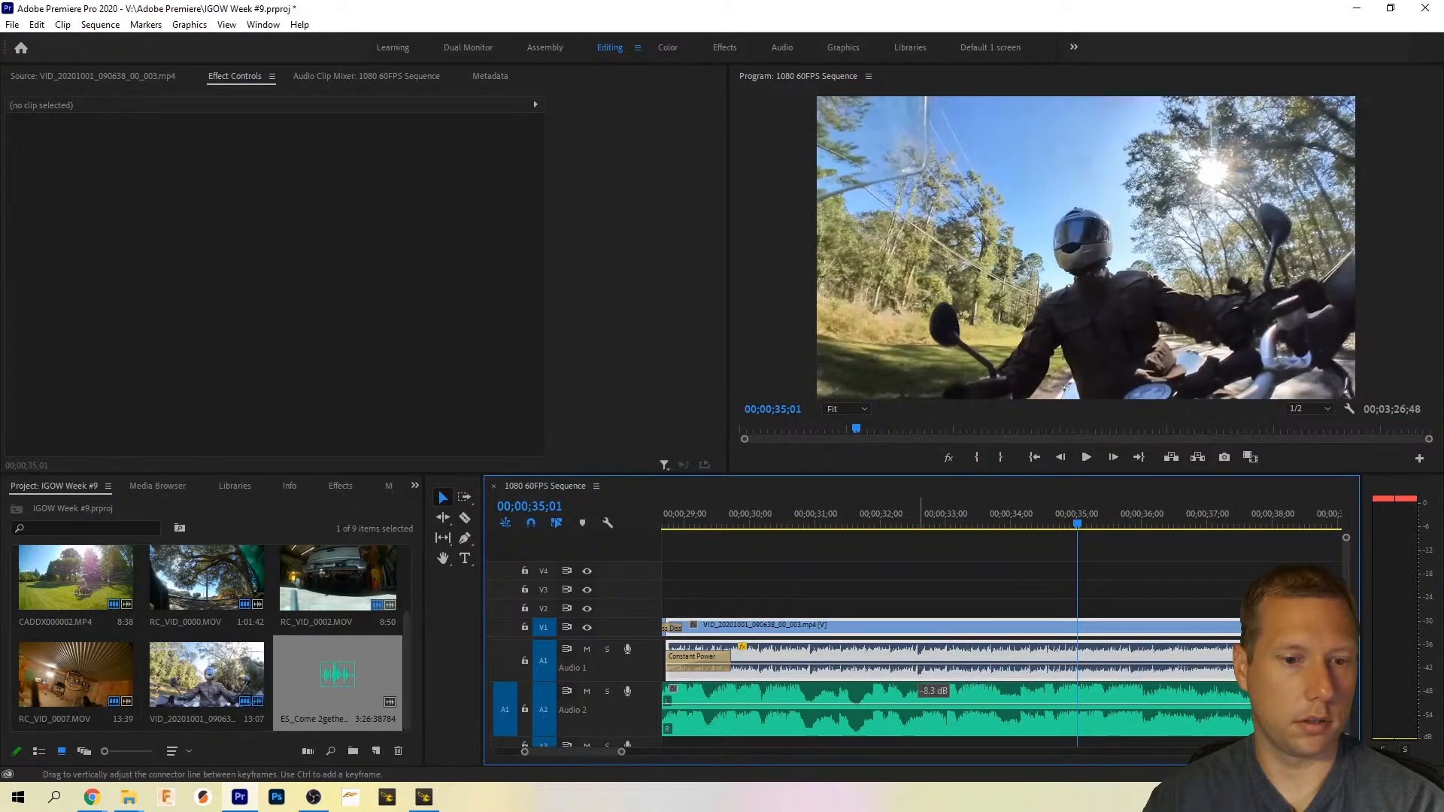
key("space")
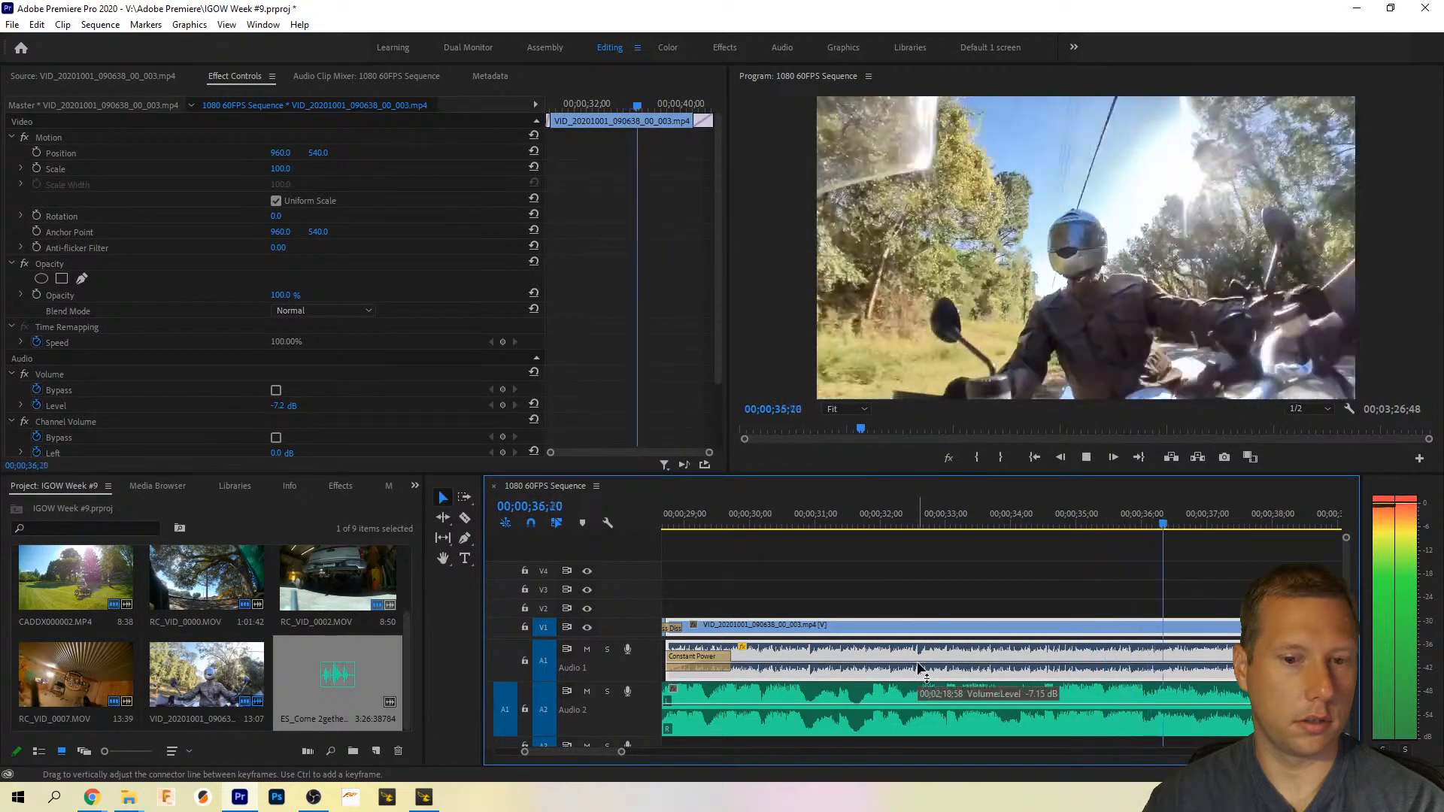
key("space")
Step: Set the Come 2gether music level on Audio 2 to -4.0 dB and play the sequence to just past one minute
left_click(924, 710)
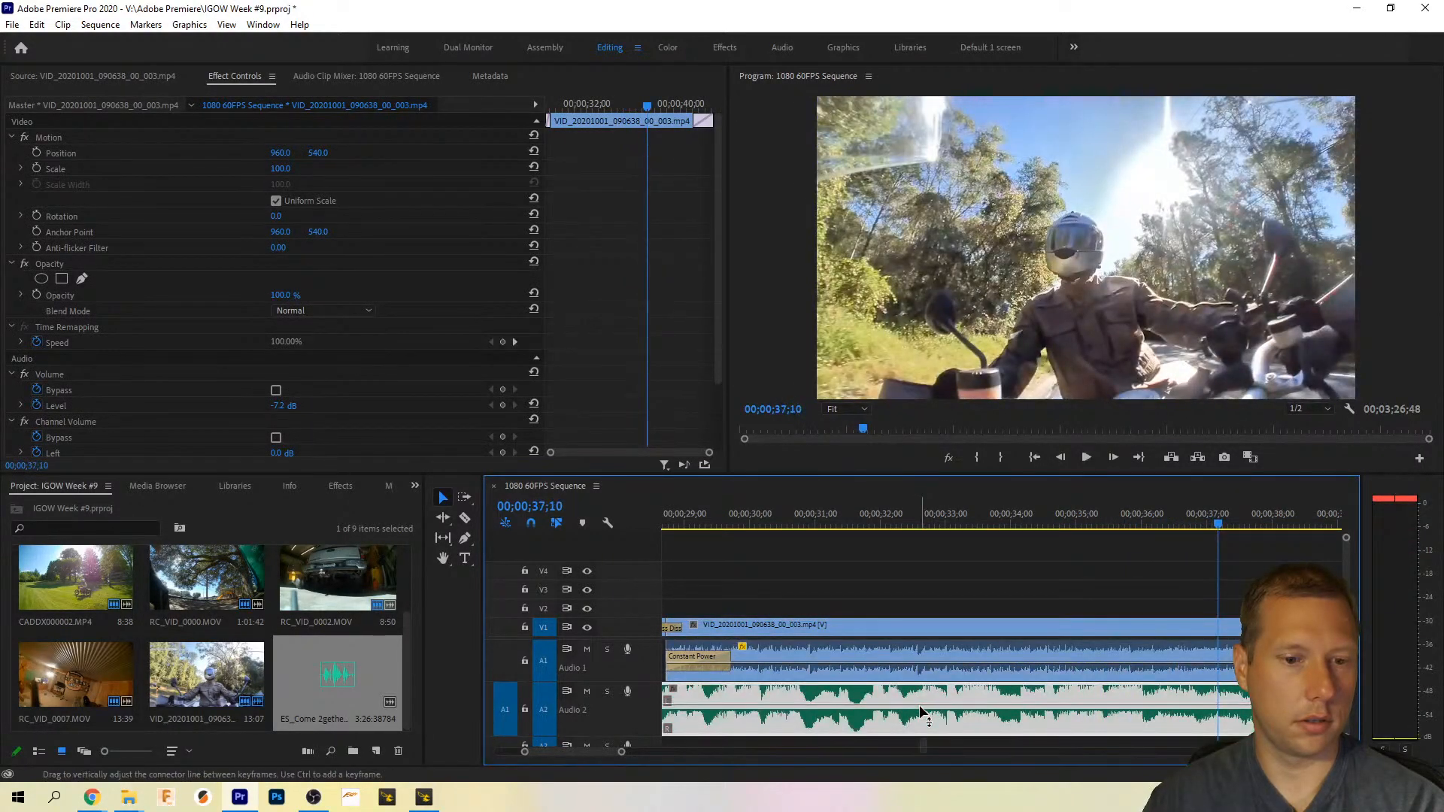
key("space")
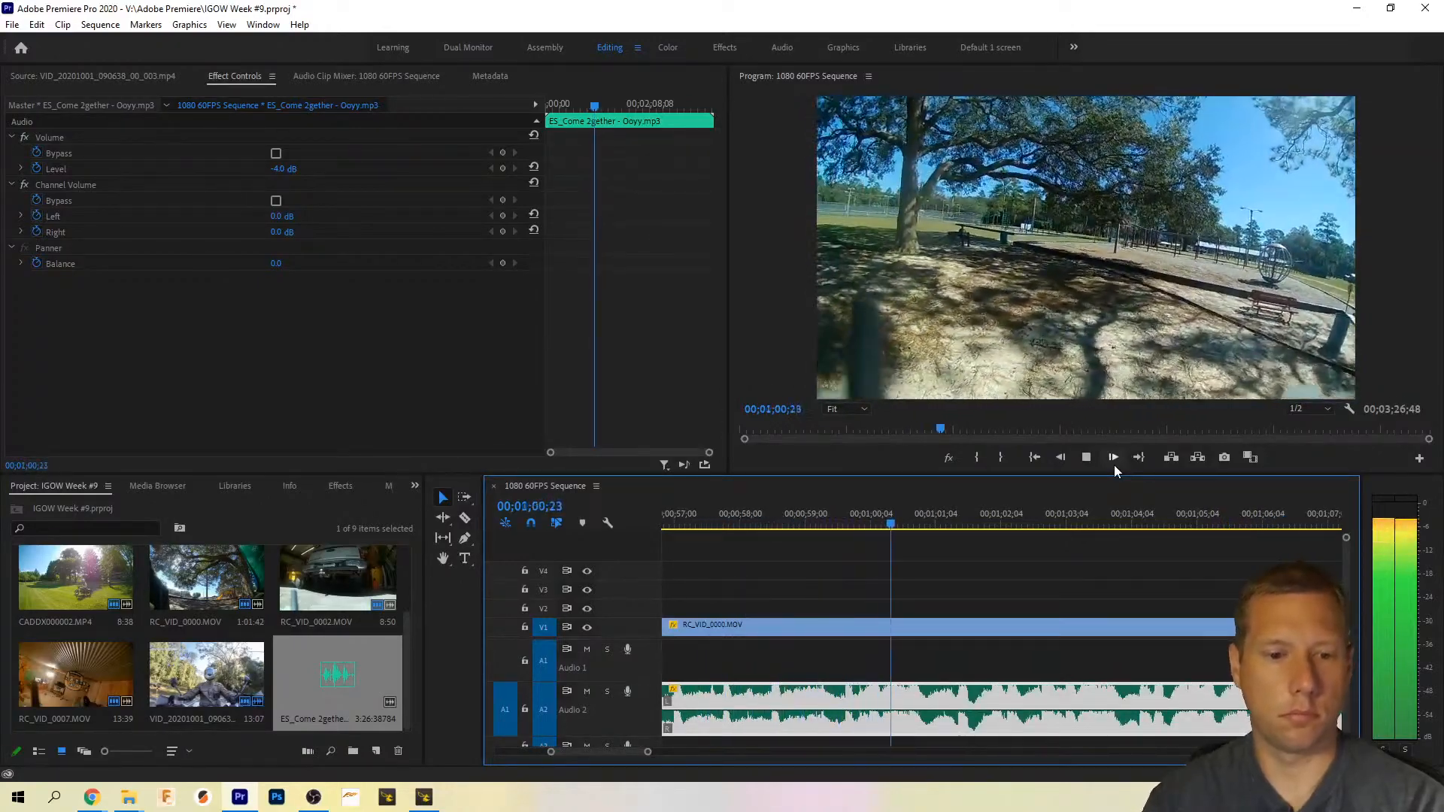
key("space")
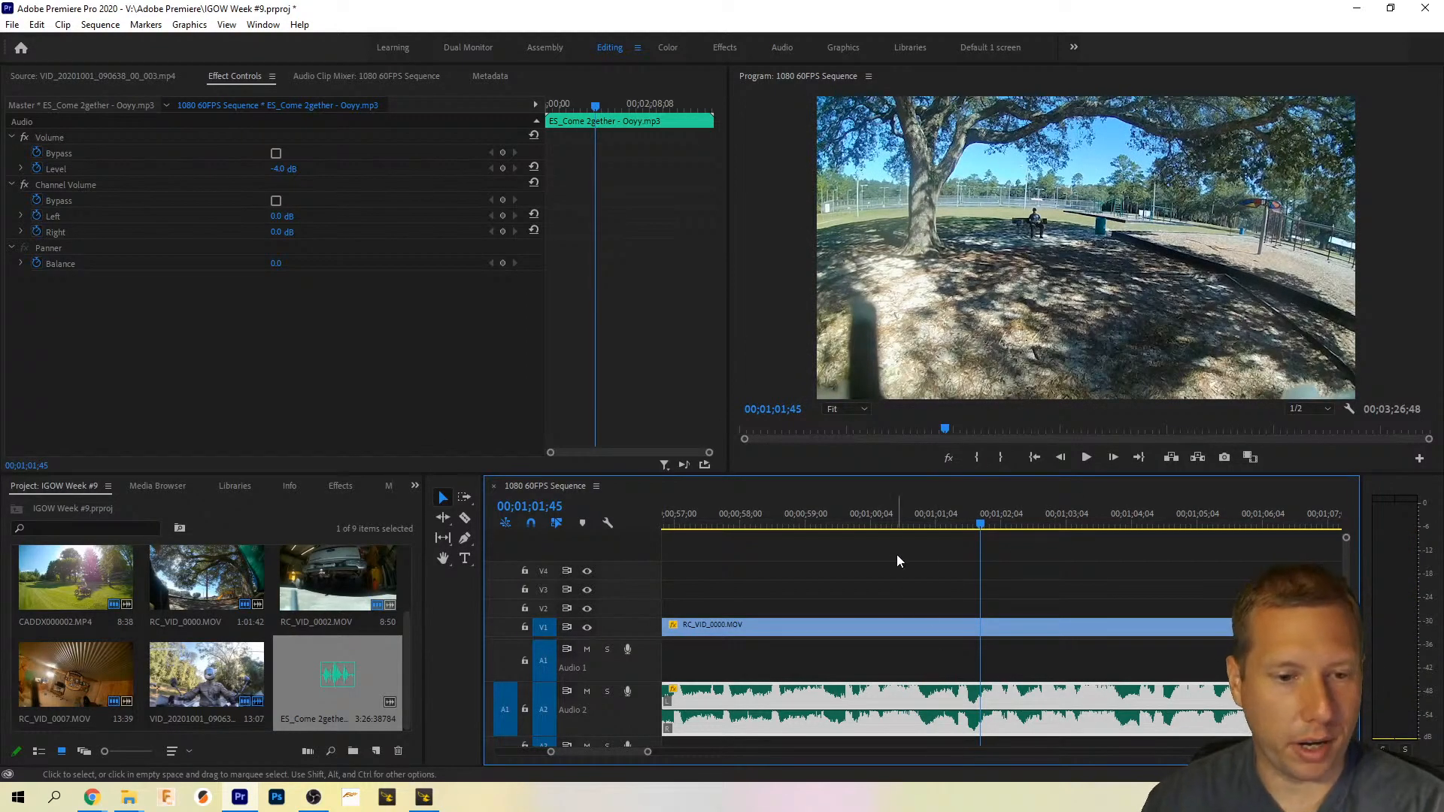
Step: Find the frame at 00;00;57;01 where the drone passes through the yellow playground piece and add a marker there on RC_VID_0000.MOV
left_click_drag(948, 428, 931, 427)
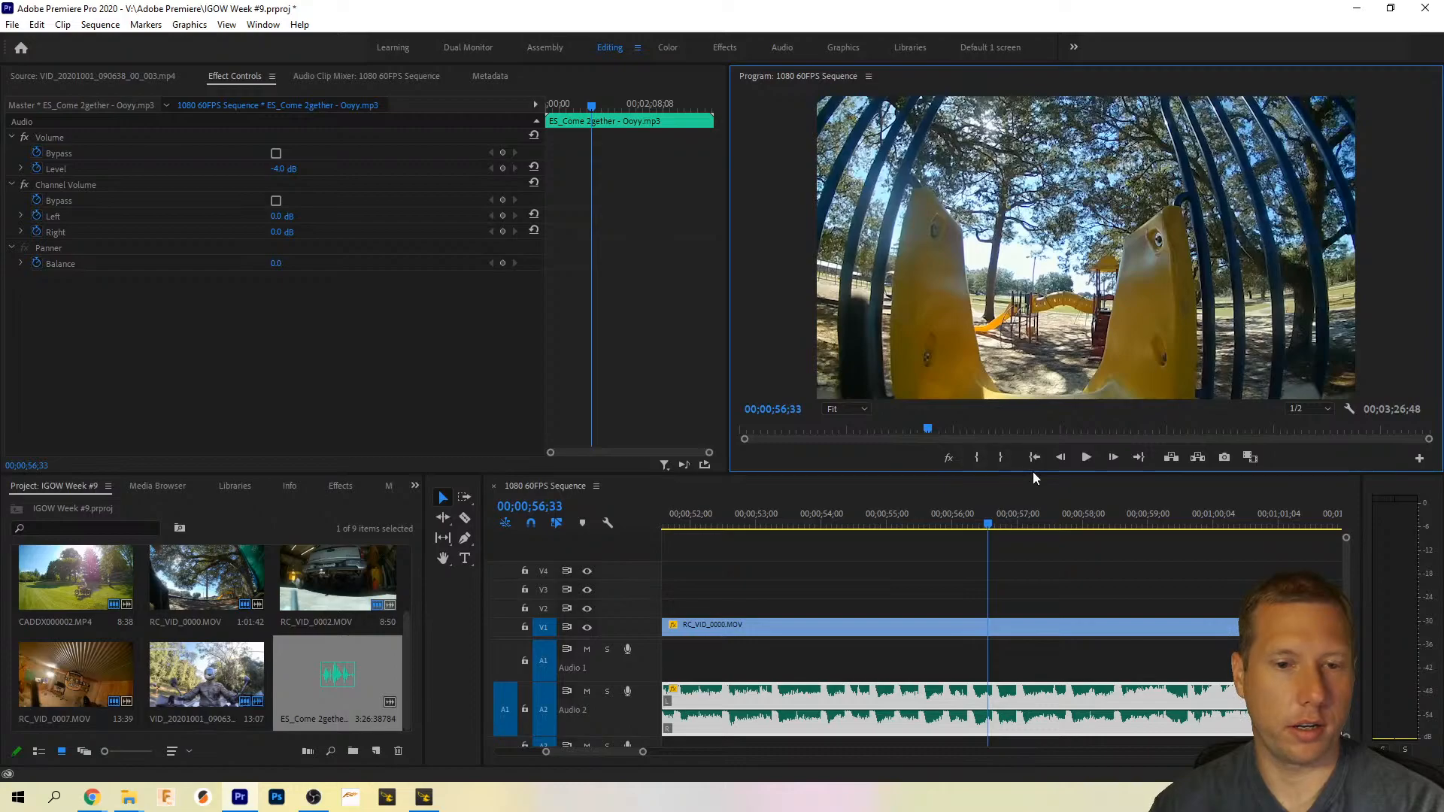
key("Right")
key("Right")
key("Right")
key("Right")
key("Right")
key("Right")
key("Right")
key("Right")
key("Right")
key("Right")
key("Right")
key("Right")
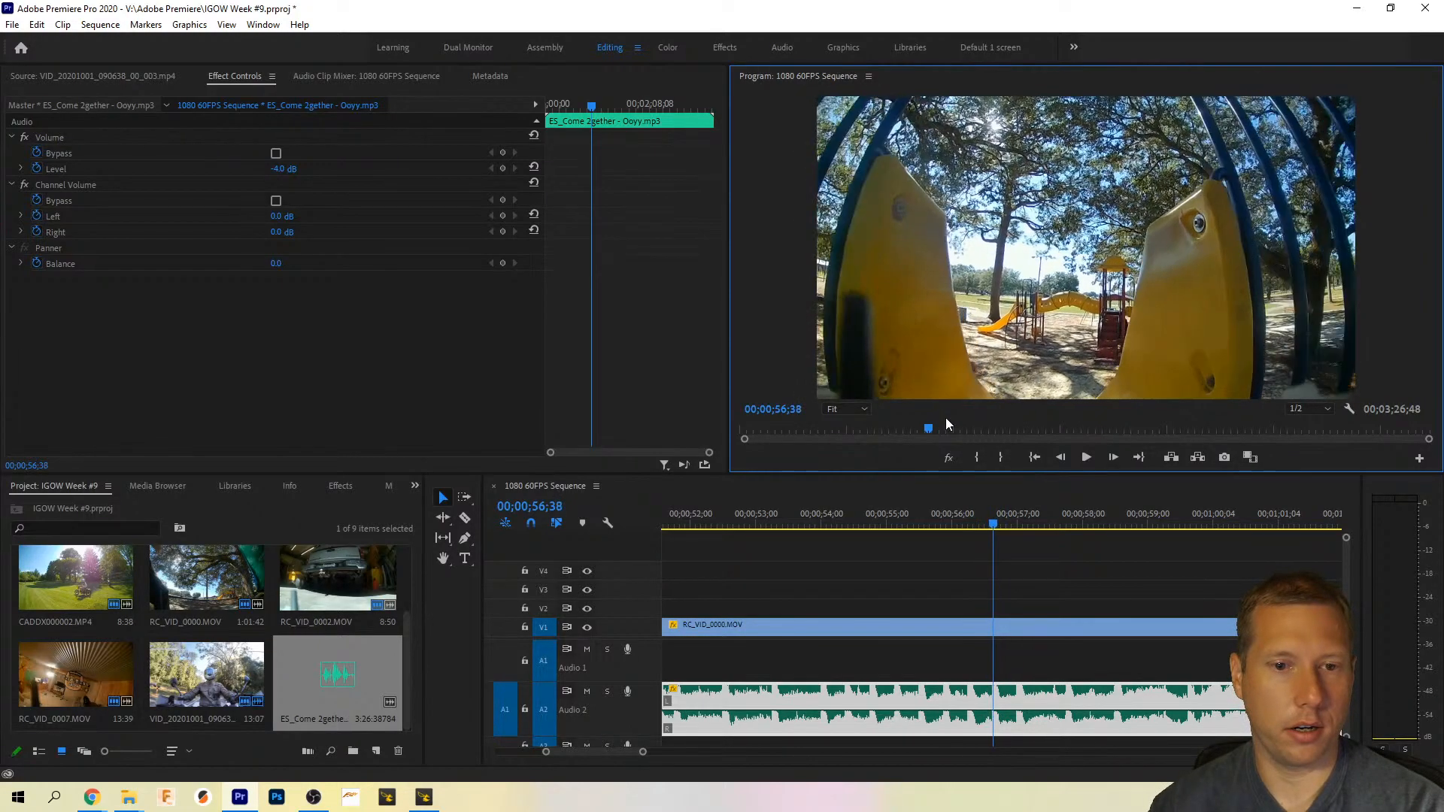
key("Right")
key("Right")
key("Right")
key("Right")
key("Right")
key("Right")
key("Right")
key("Right")
key("Right")
key("Right")
key("Right")
key("Right")
key("Right")
key("Right")
key("Right")
key("Right")
key("Right")
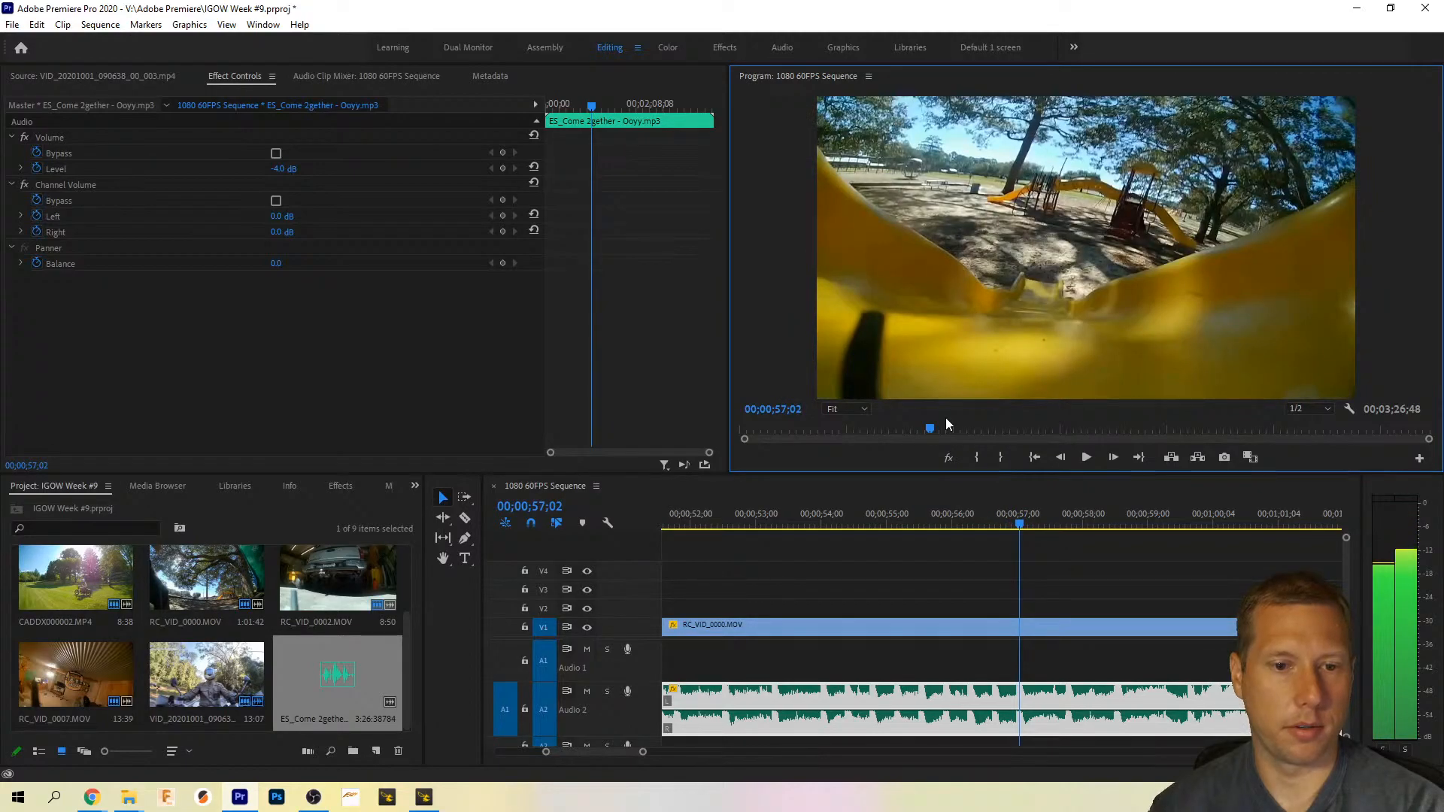
key("Left")
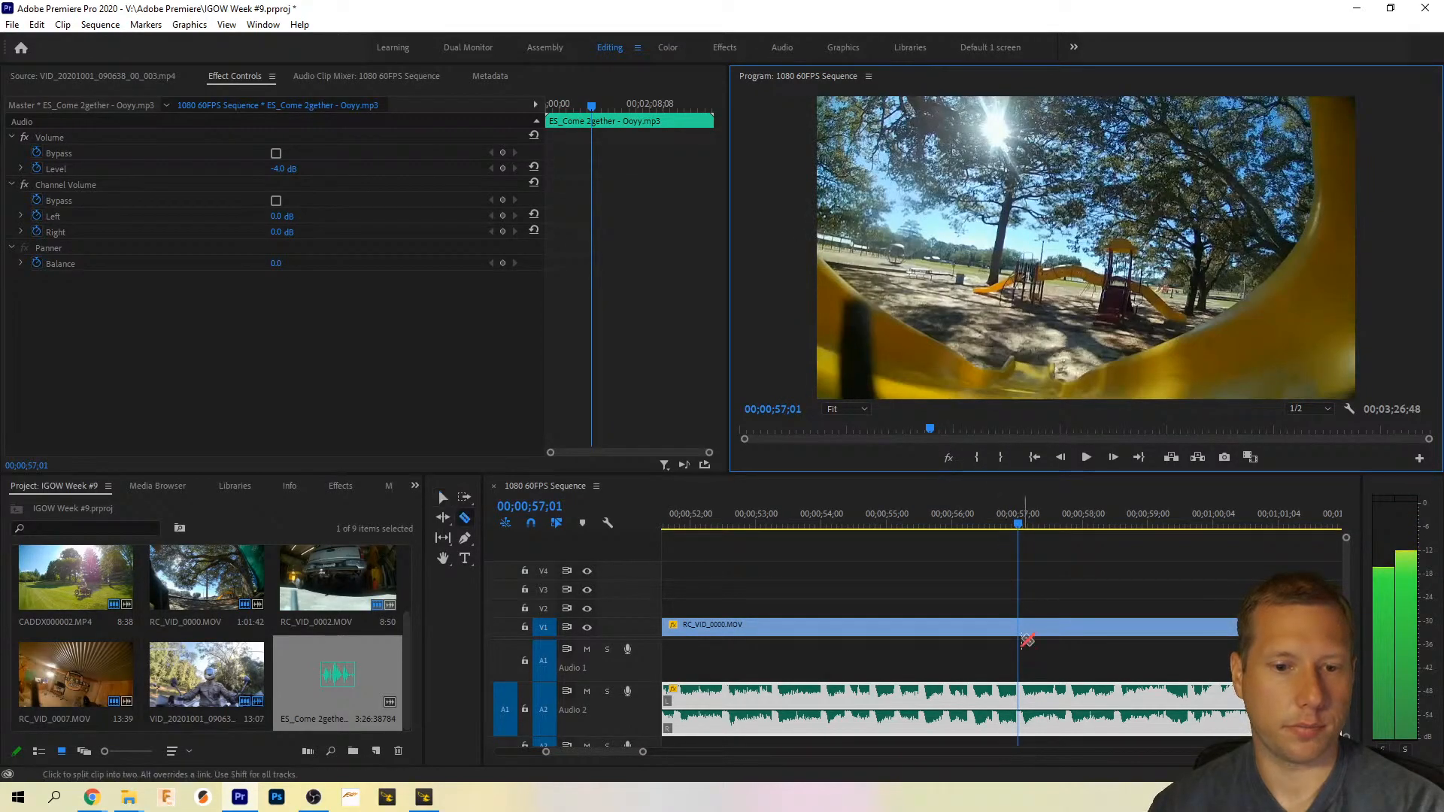
key("v")
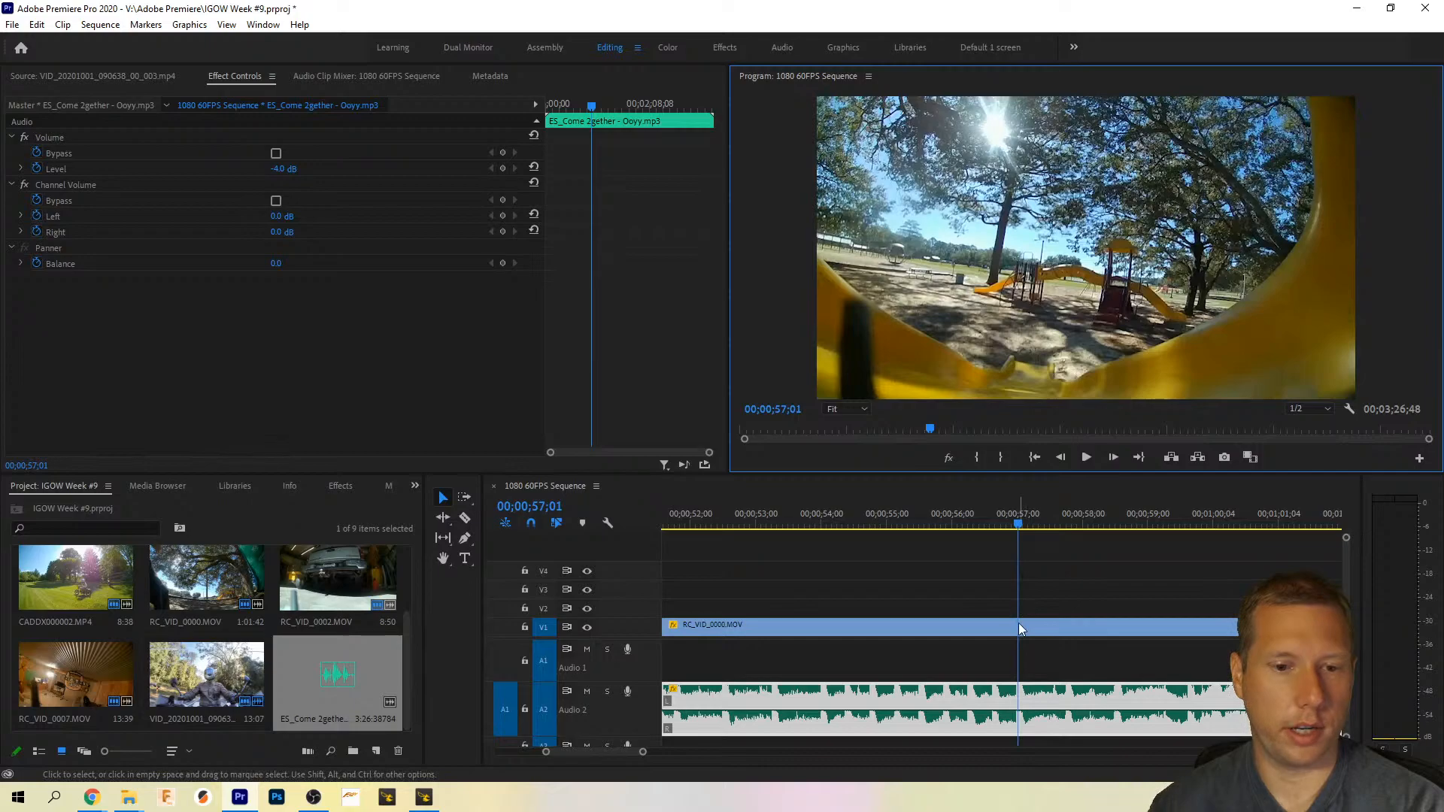
right_click(1018, 622)
right_click(1008, 508)
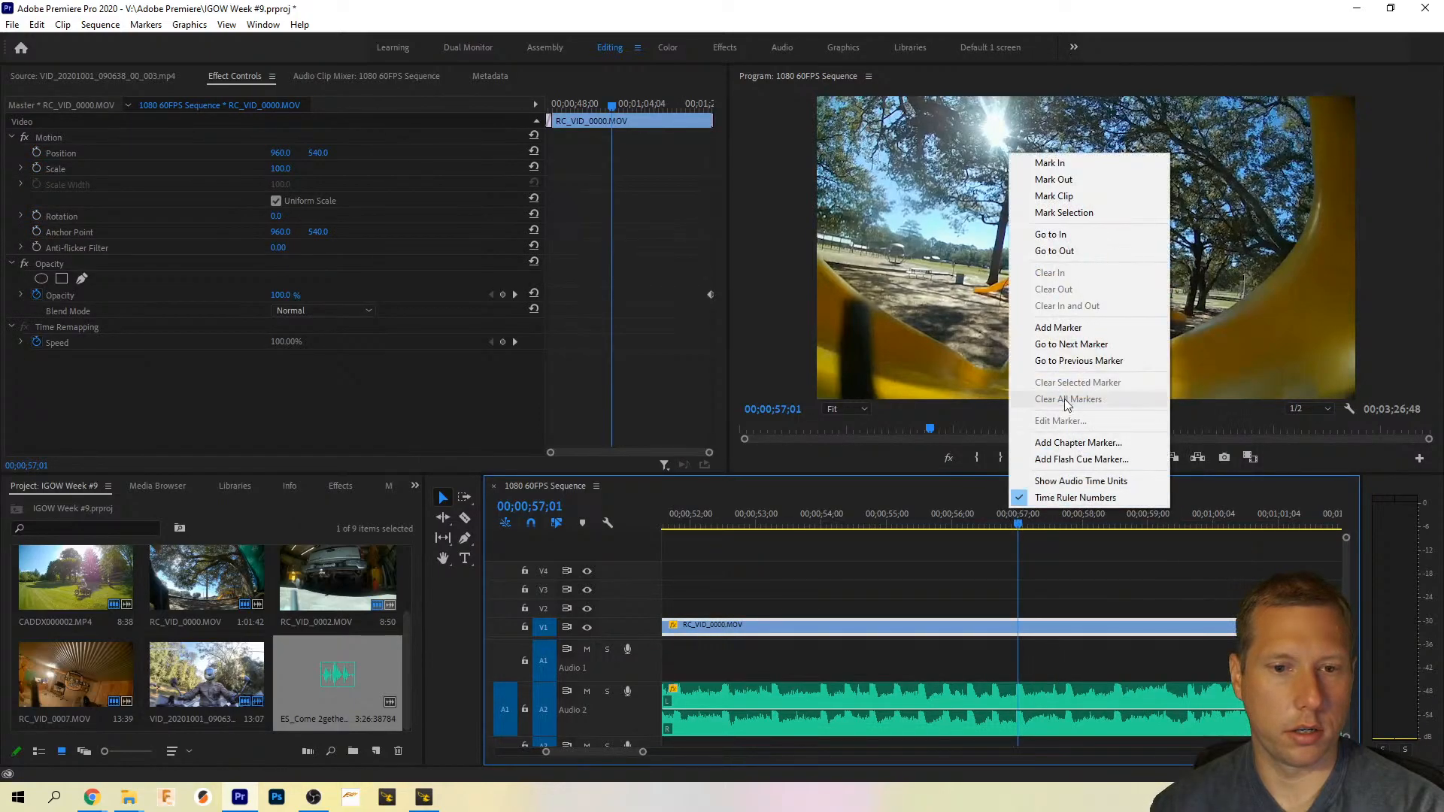
left_click(1084, 328)
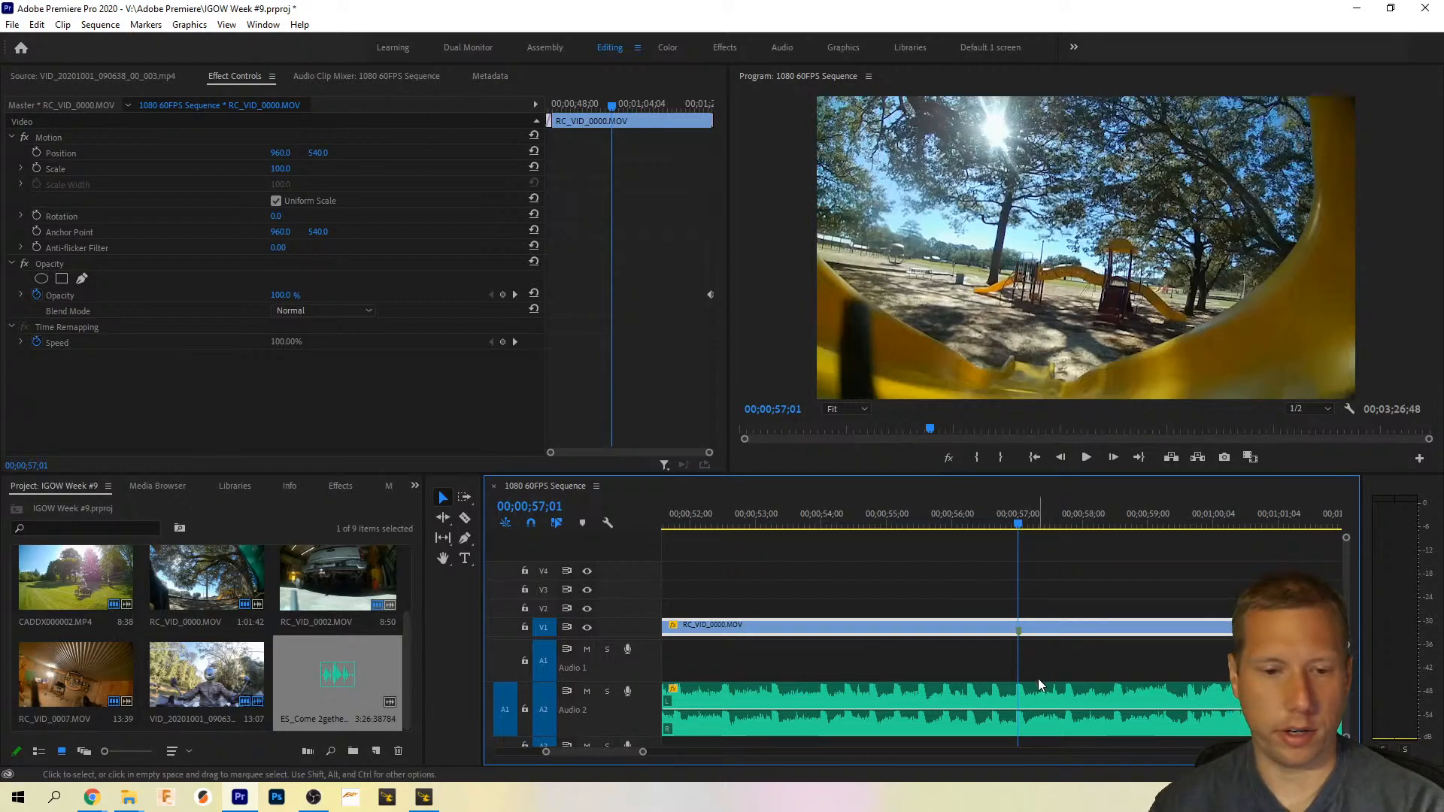
Step: Play on from the marker to locate the music change, stopping the playhead at 00;00;59;59
key("space")
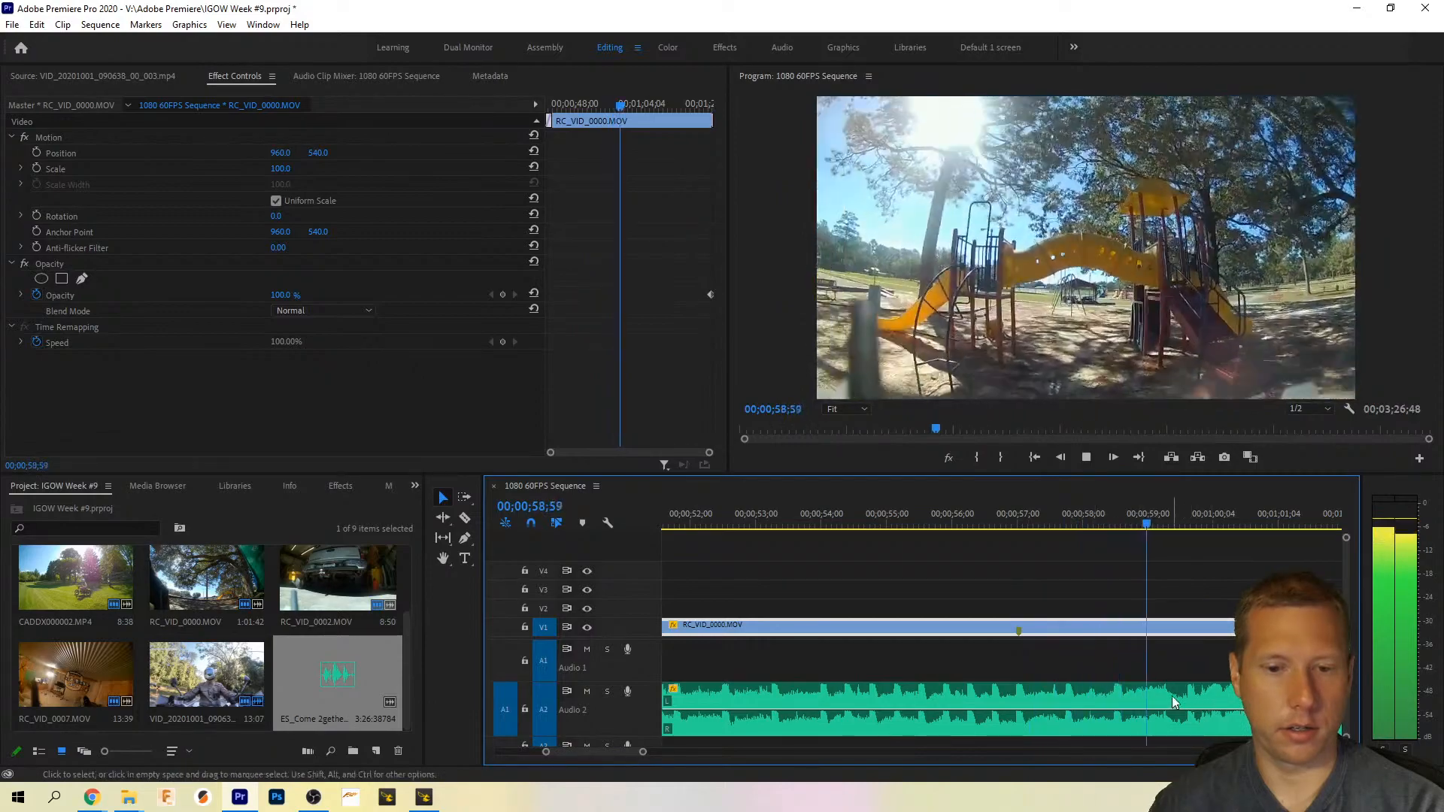
key("space")
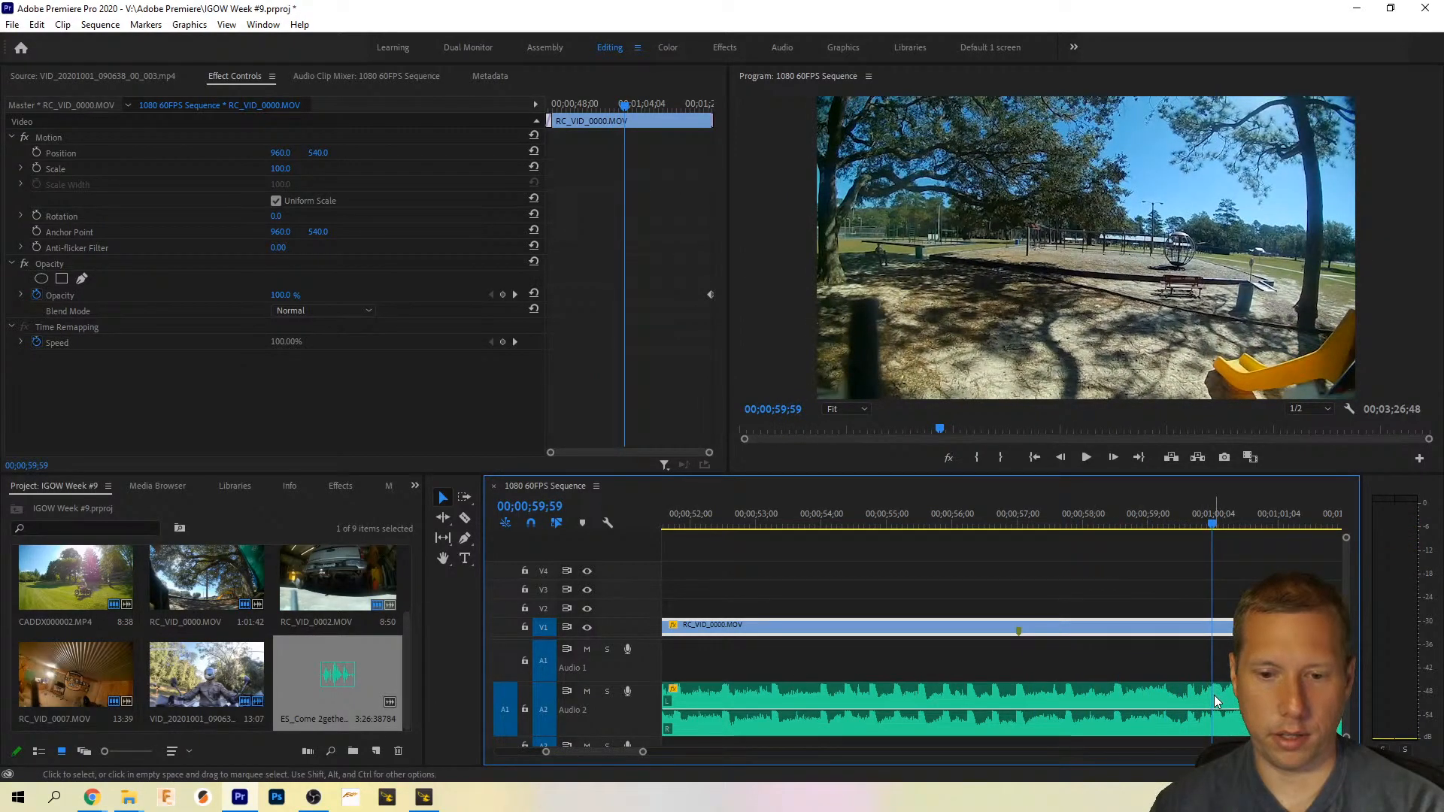
left_click(1213, 694)
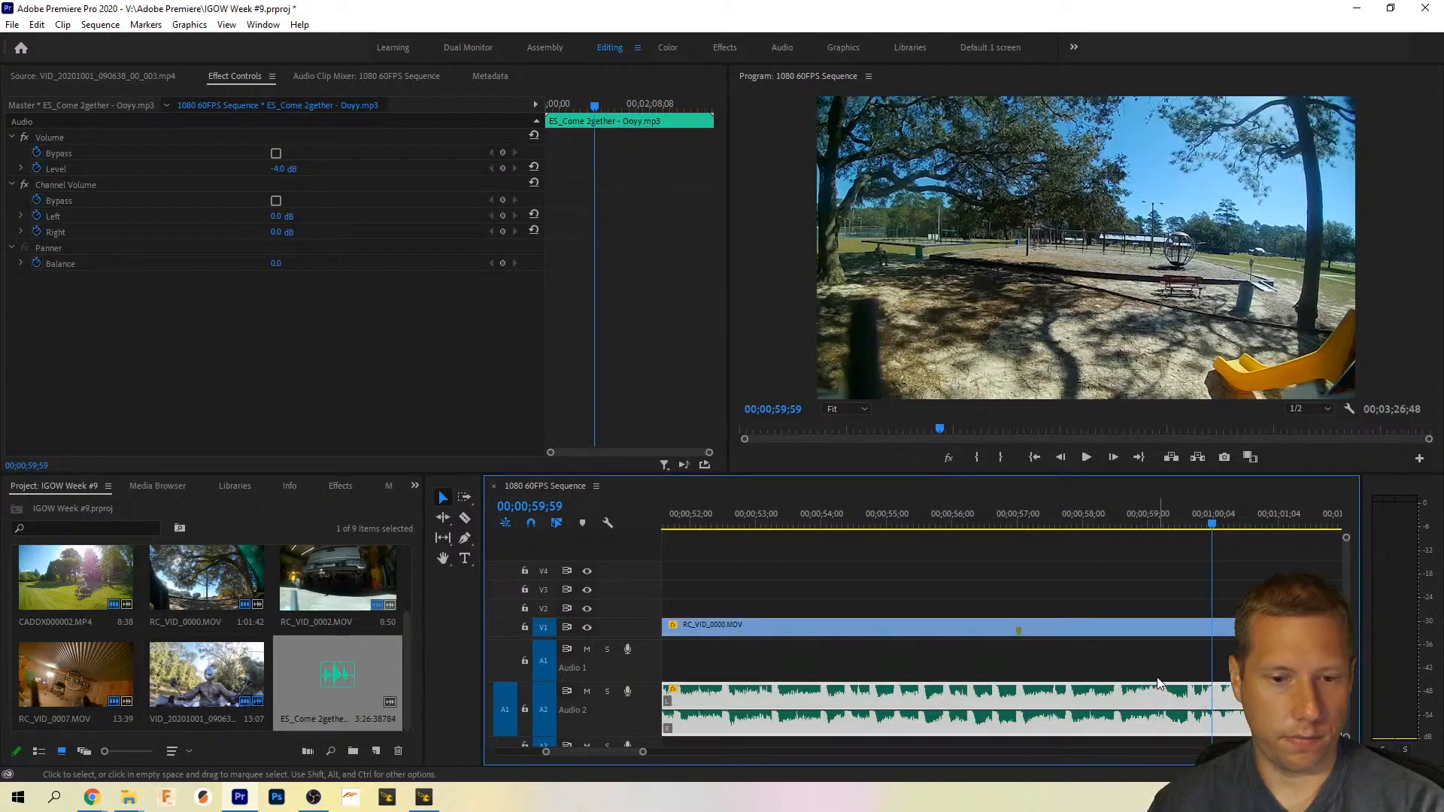
left_click_drag(640, 757, 684, 758)
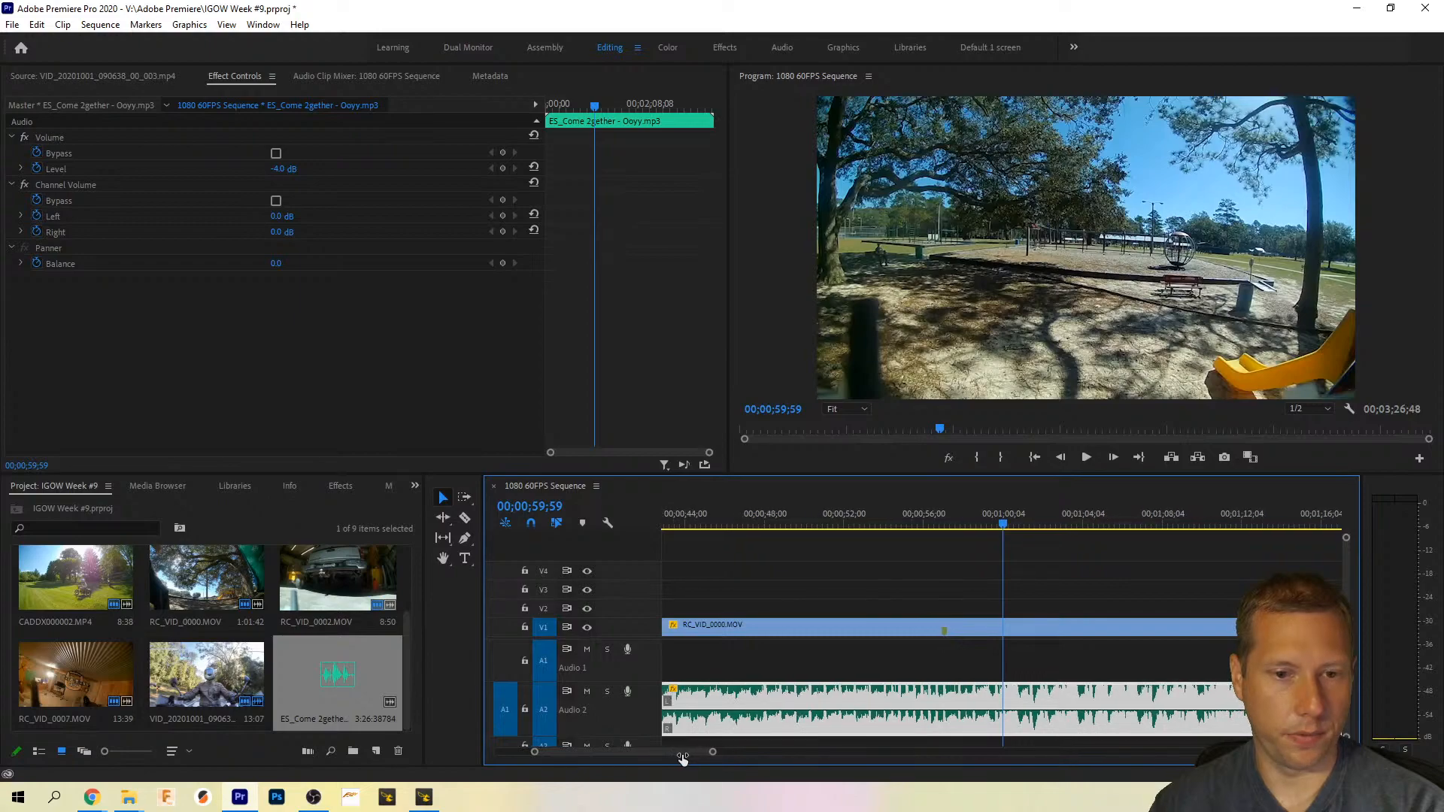
left_click(888, 629)
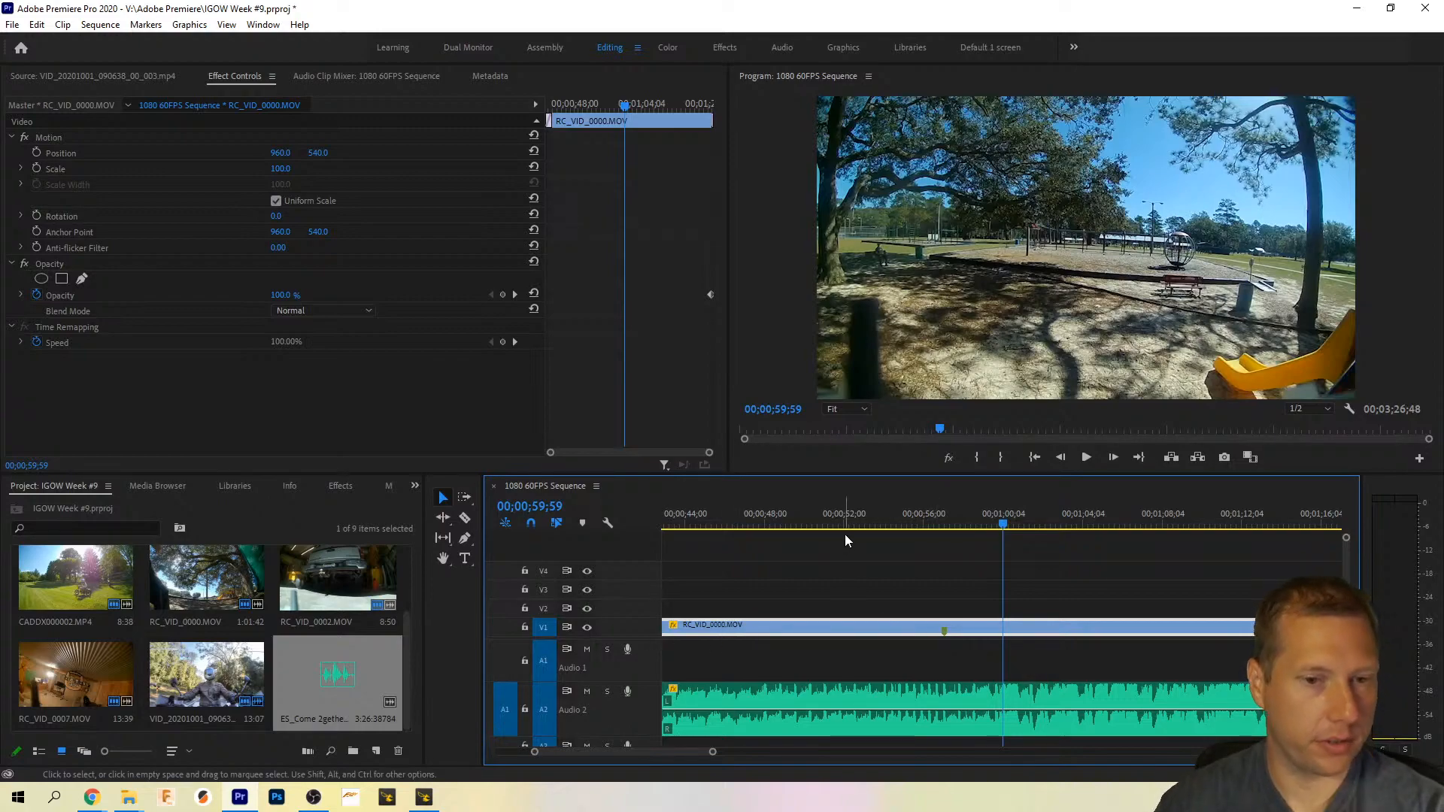
right_click(756, 625)
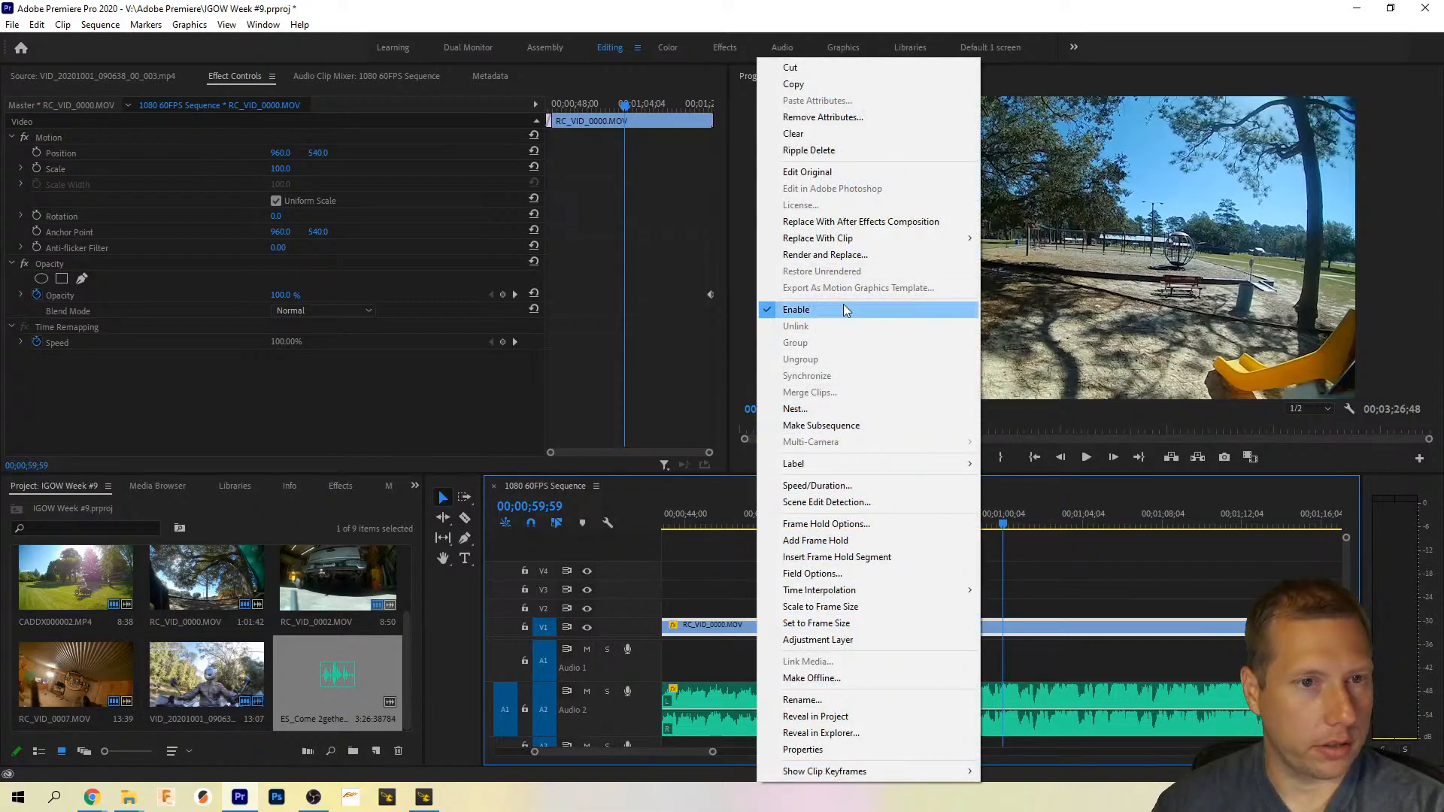
left_click(1020, 14)
Step: Split RC_VID_0000.MOV at its marker and the Come 2gether music at 00;00;59;59 with the Razor tool
key("c")
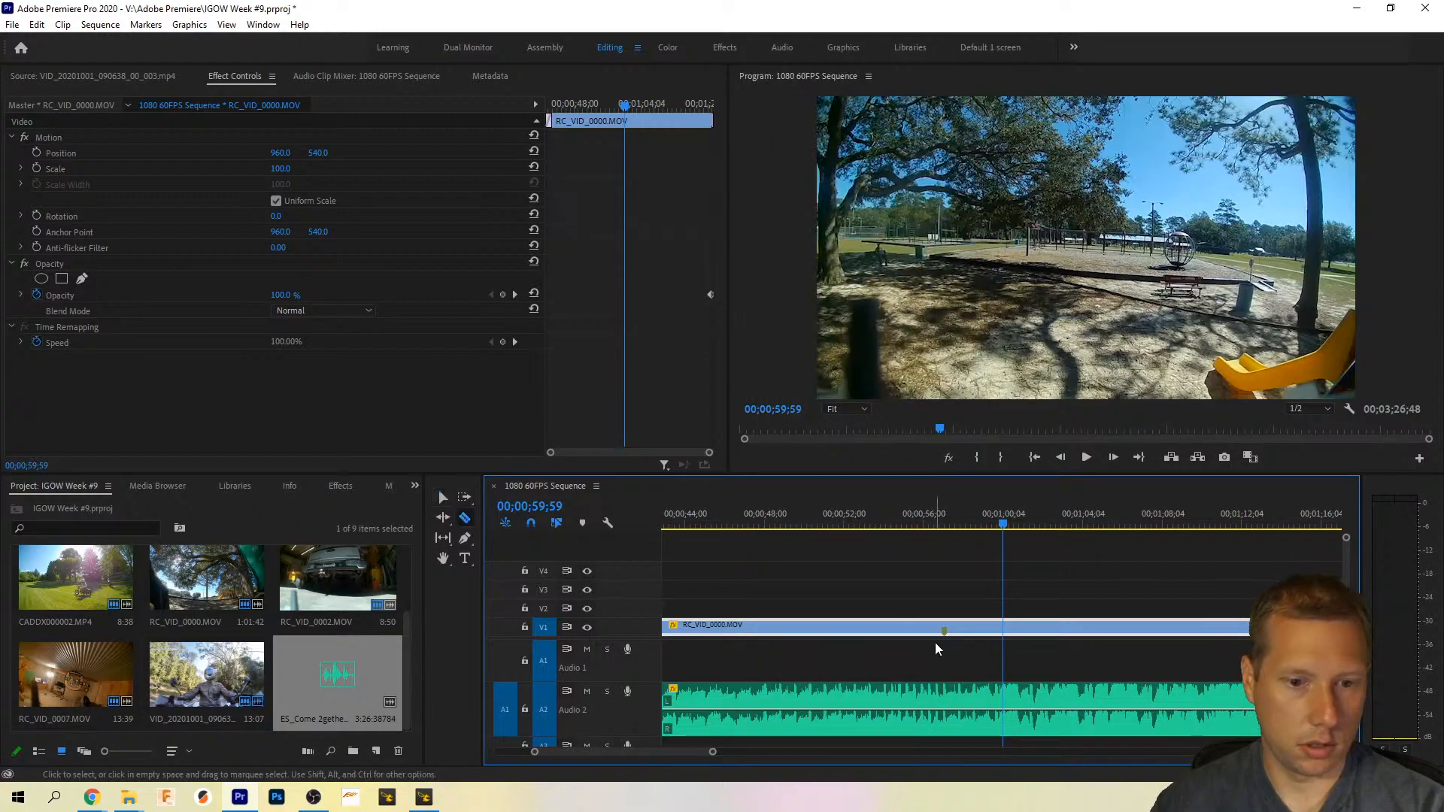
left_click(944, 629)
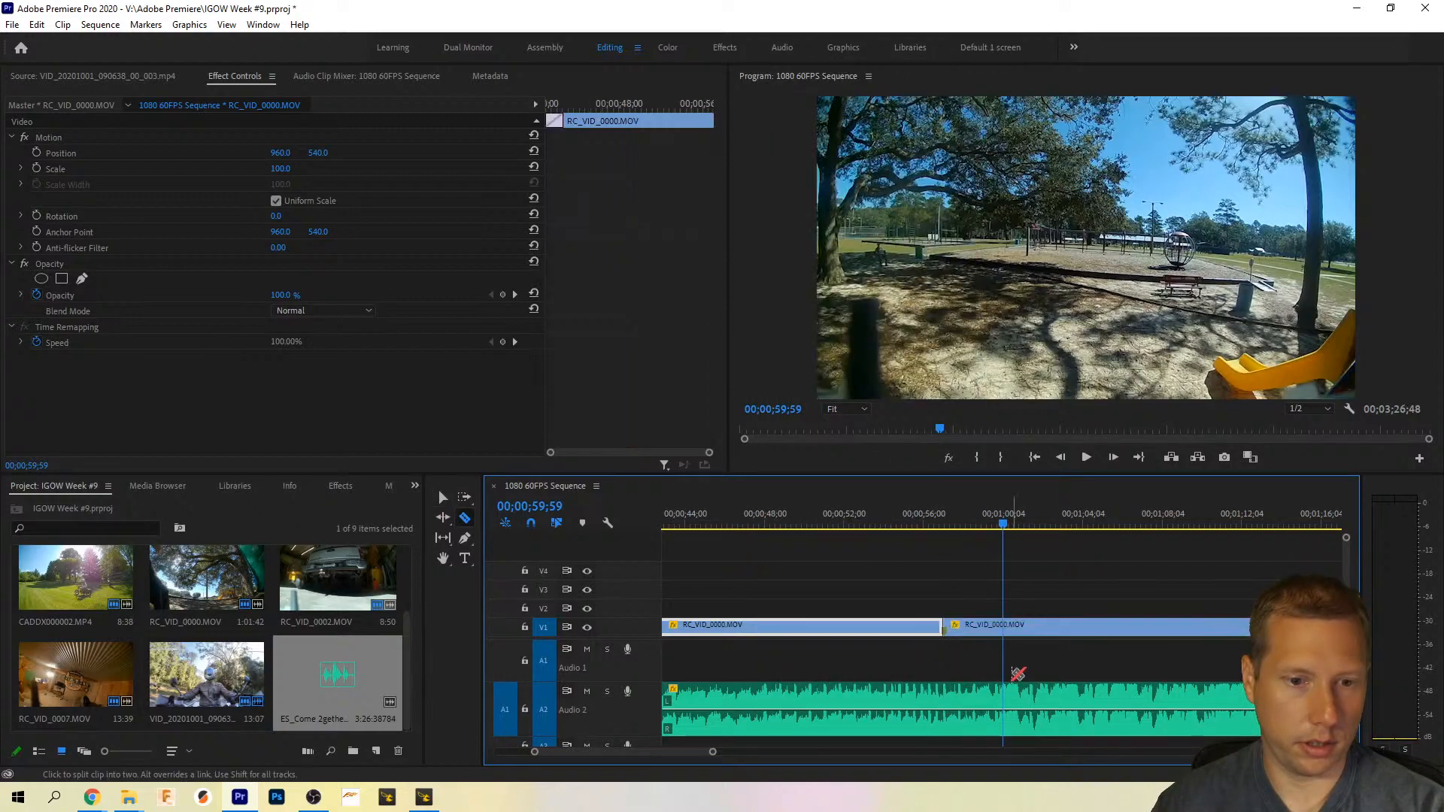
left_click(1007, 698)
key("v")
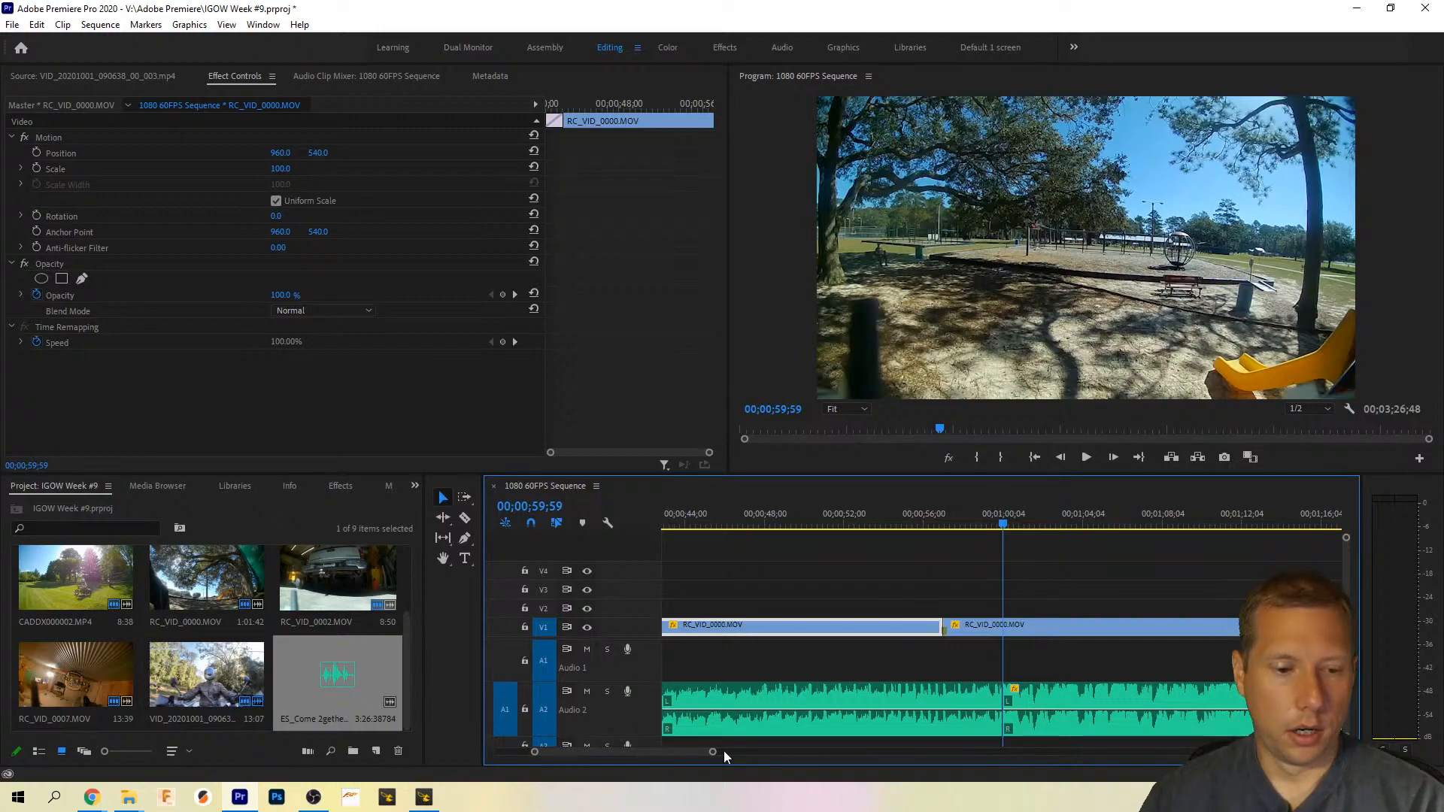
Step: Go back to the start of the sequence and trim about 3 seconds off the beginning of the Come 2gether music
left_click_drag(713, 754, 801, 770)
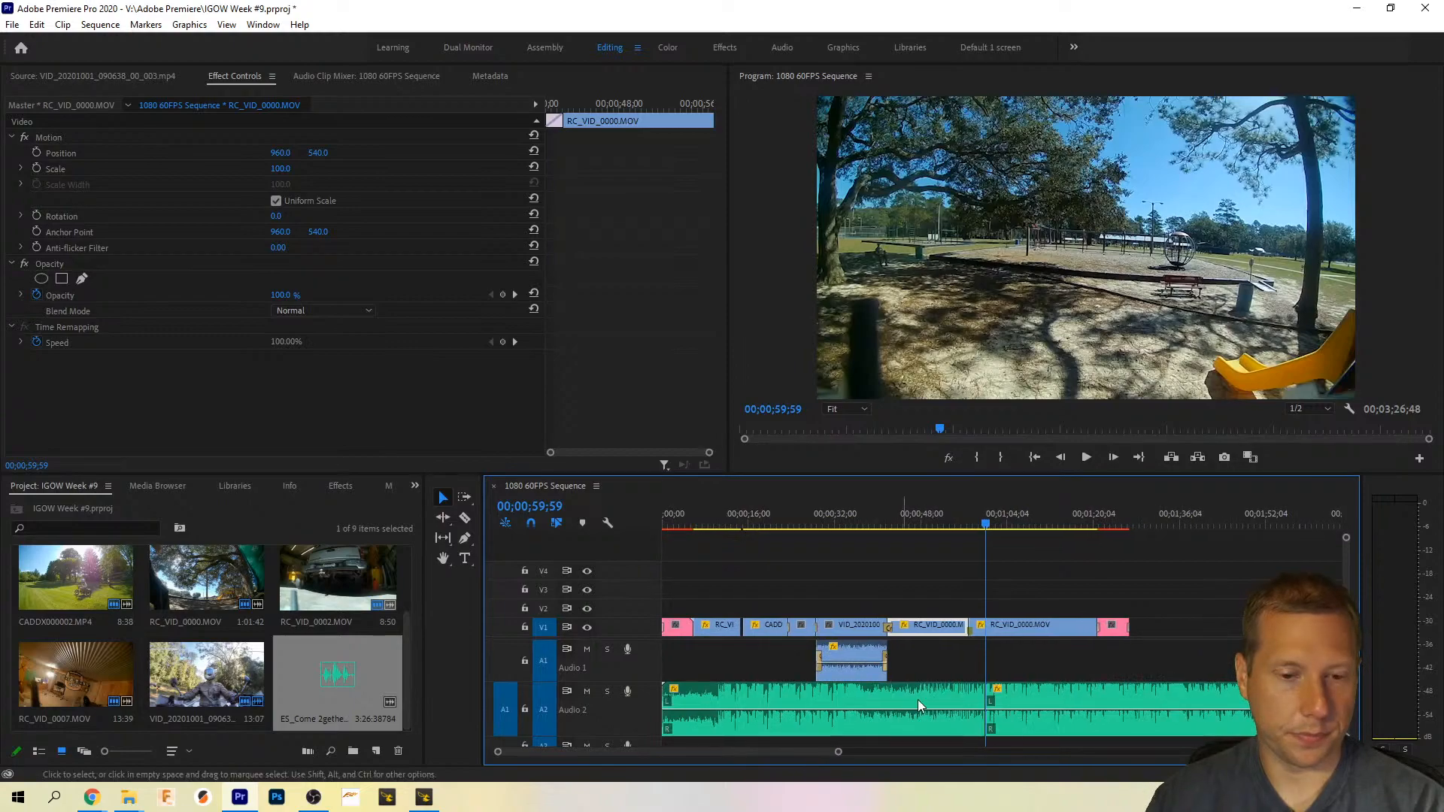
key("Up")
key("Up")
key("Up")
key("Up")
key("Up")
key("Up")
key("Up")
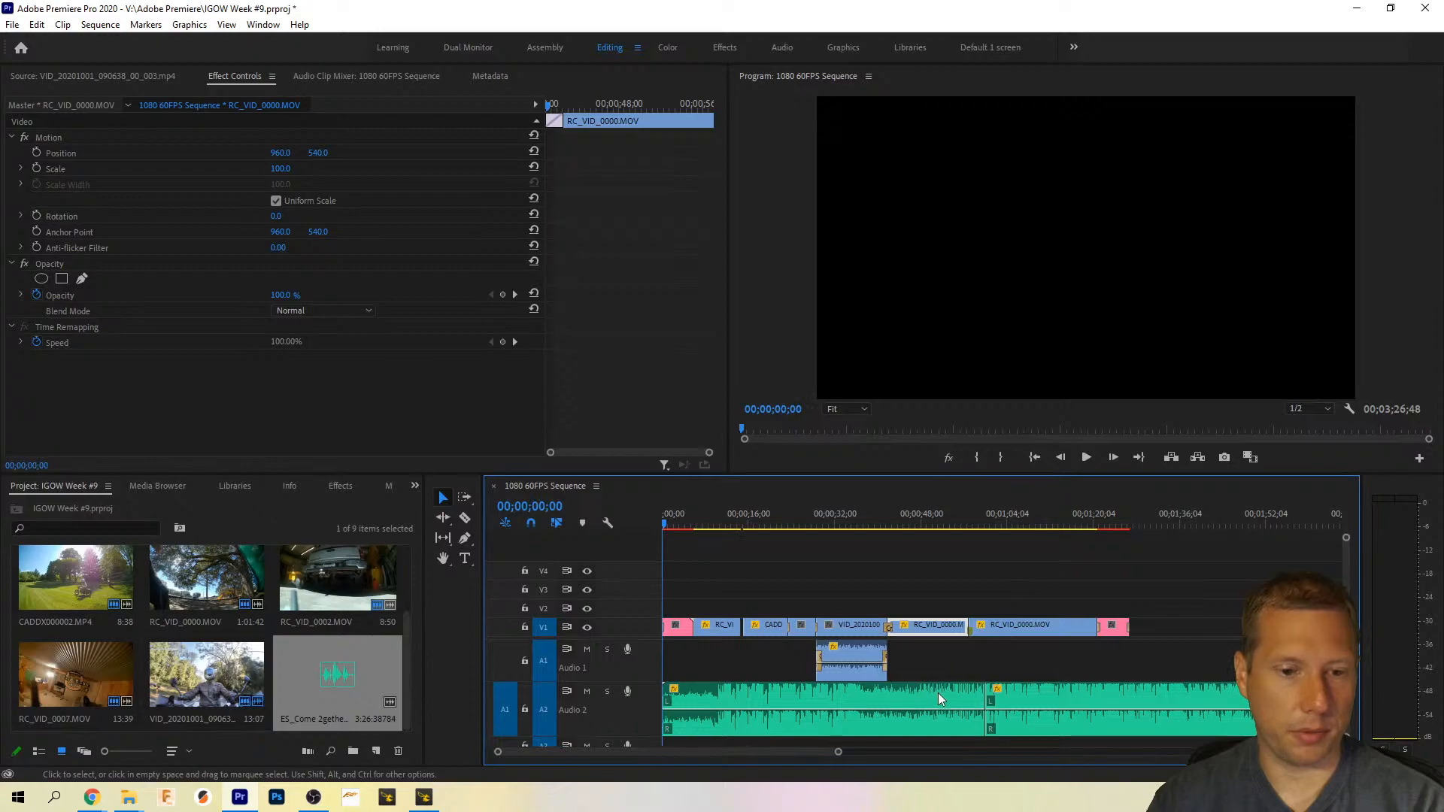
key("c")
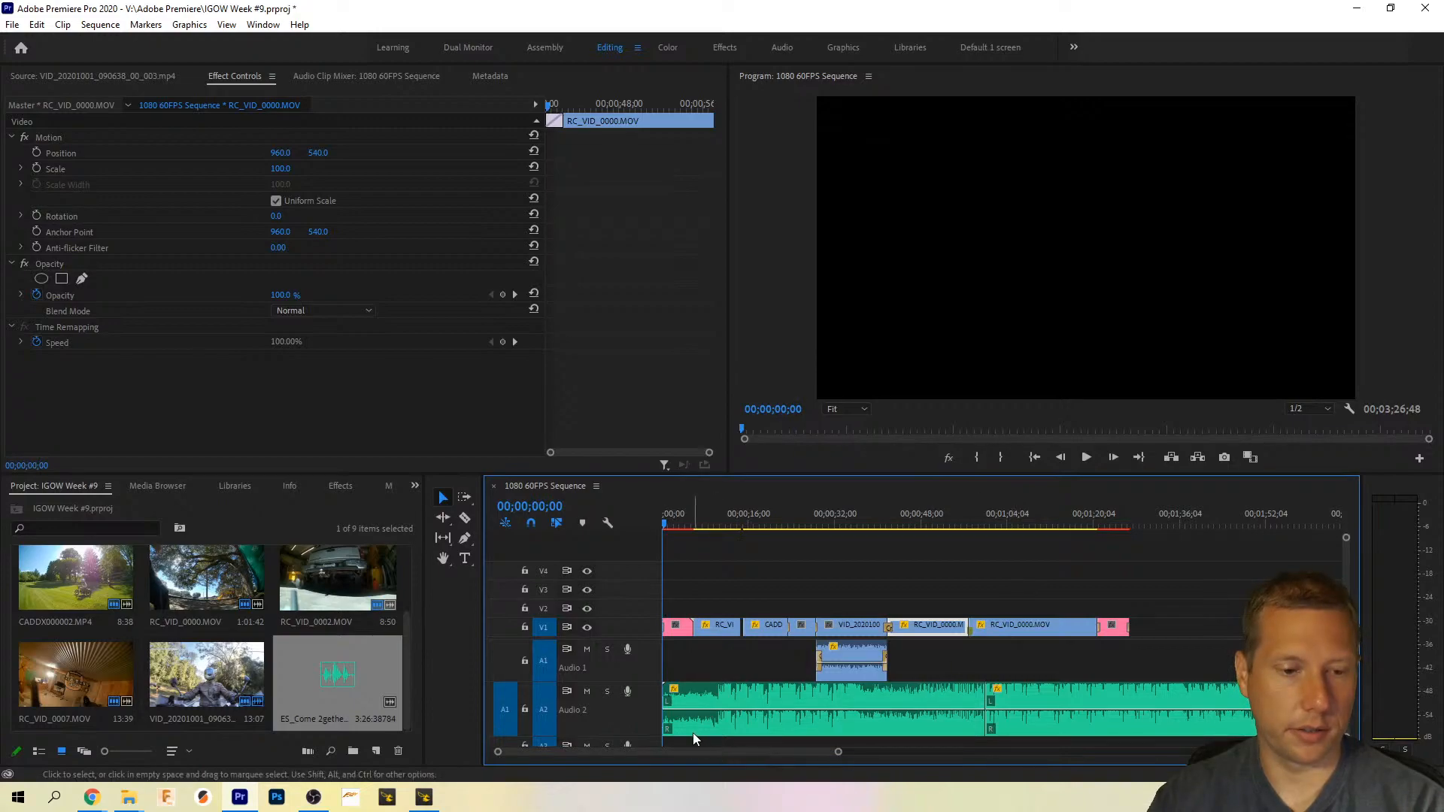
key("v")
left_click_drag(838, 752, 722, 752)
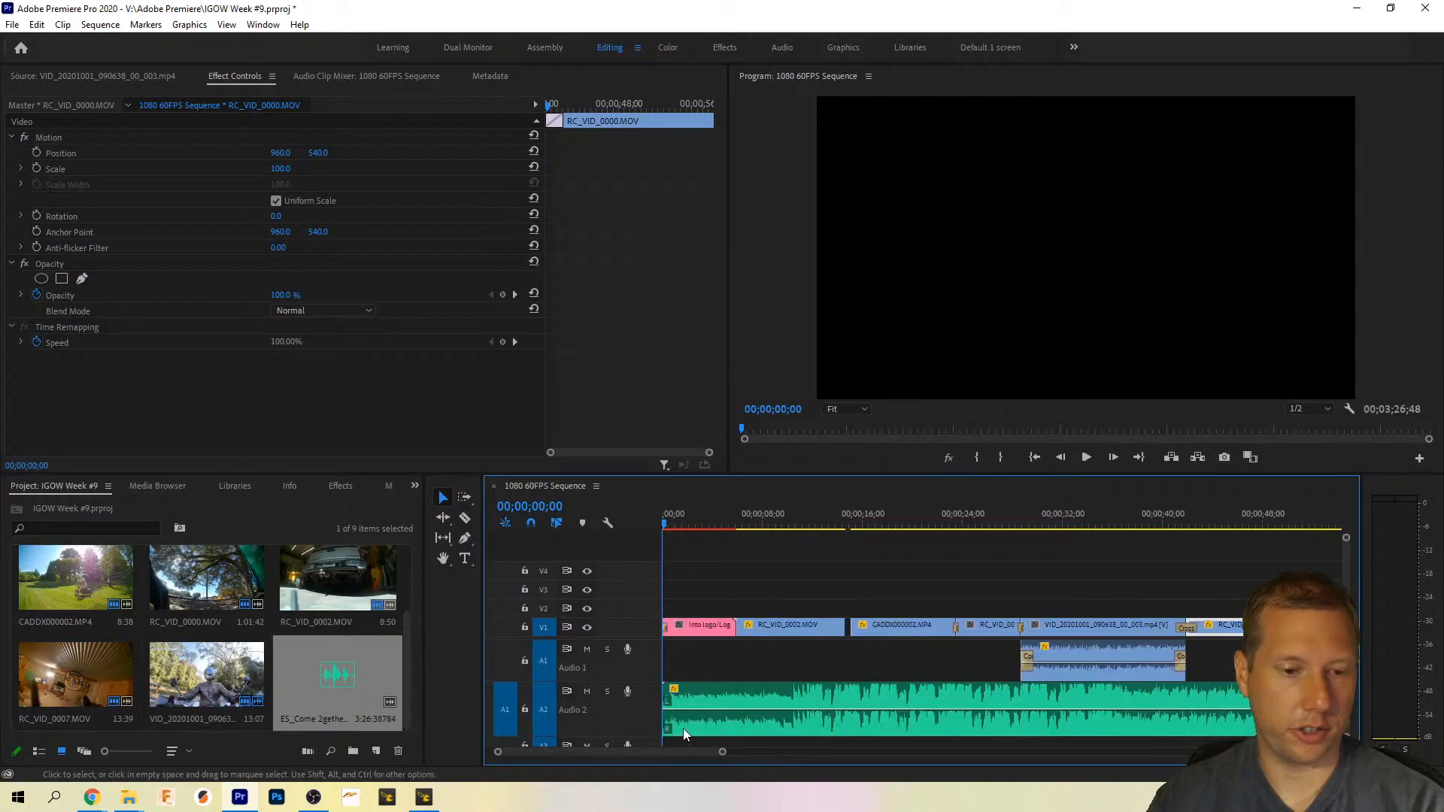
left_click_drag(663, 699, 704, 699)
Step: Move the first music part earlier so it ends at the RC_VID_0000.MOV cut, and butt the second part against it
scroll(1030, 698, "down", 5)
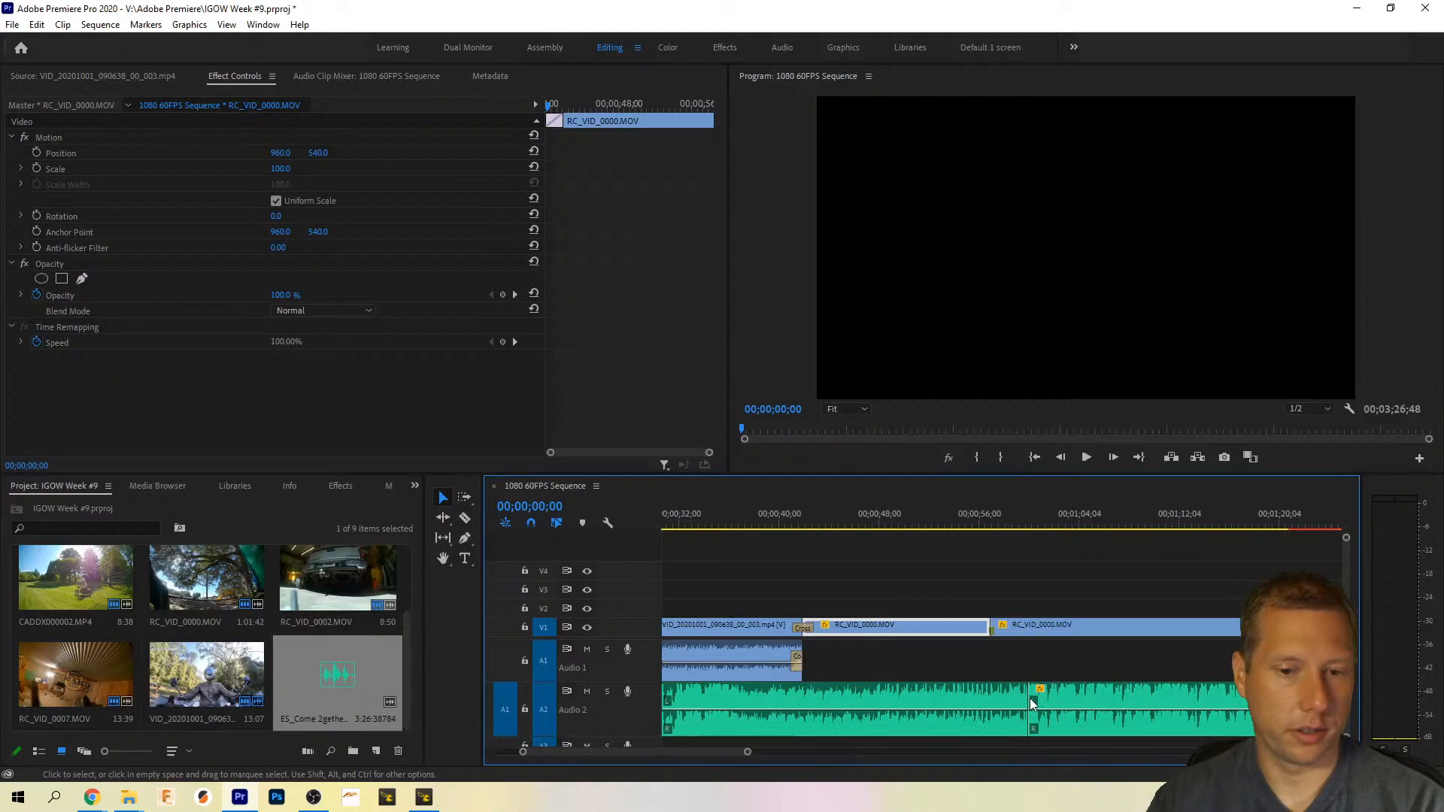
left_click_drag(1000, 659, 963, 693)
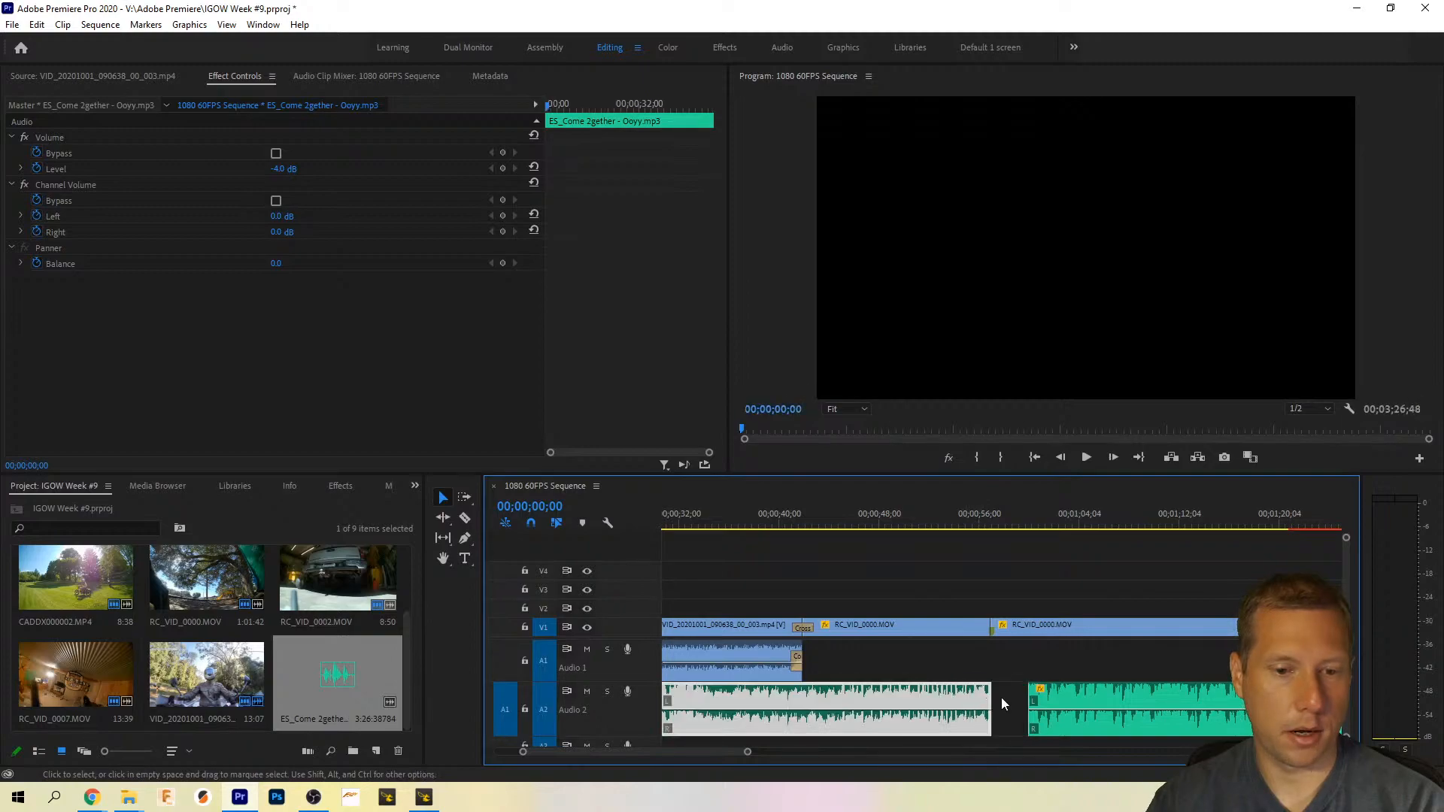
left_click(1021, 701)
left_click_drag(1075, 694, 1043, 692)
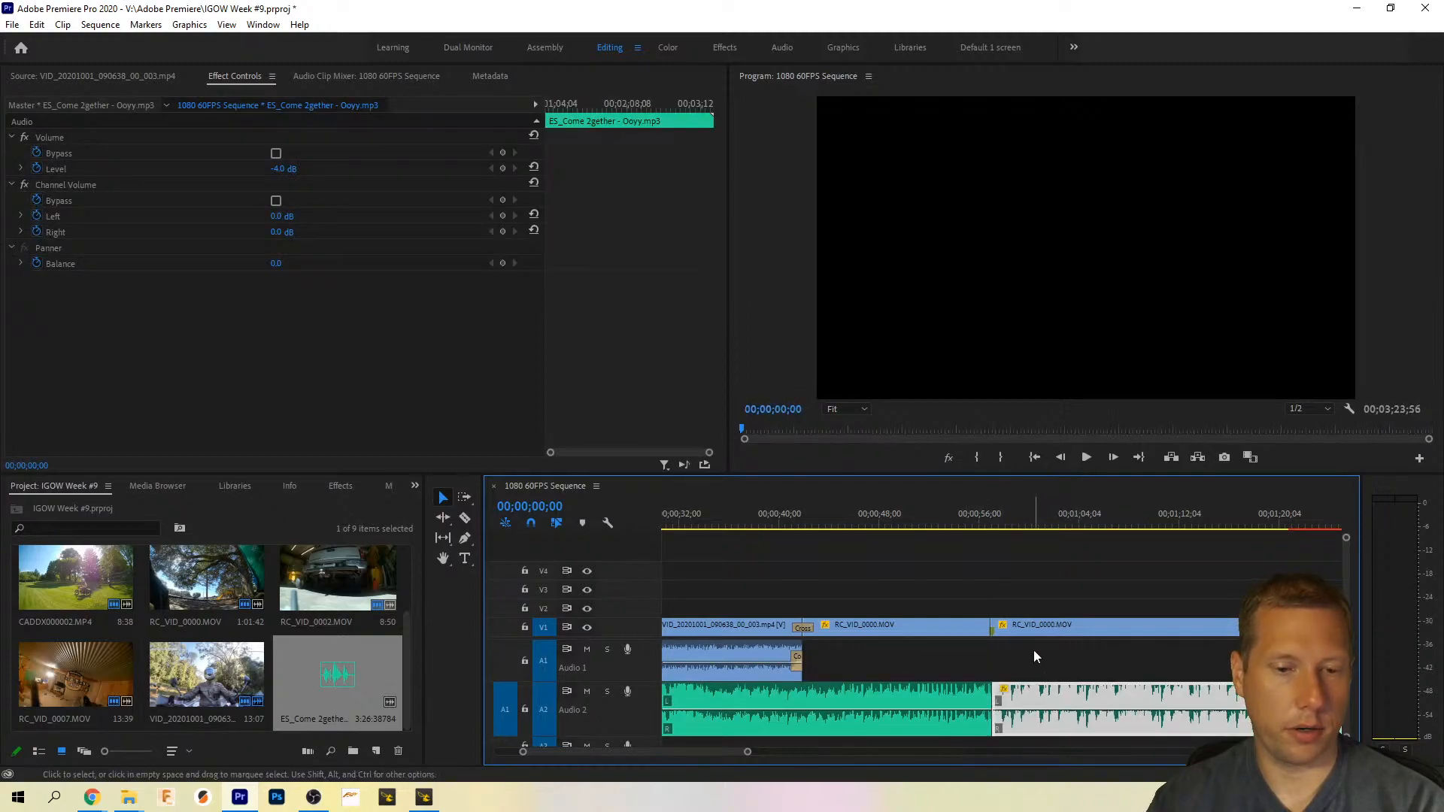
Step: Extend the beginning of the first music part to the sequence start and apply the default audio fade there
scroll(1018, 642, "up", 5)
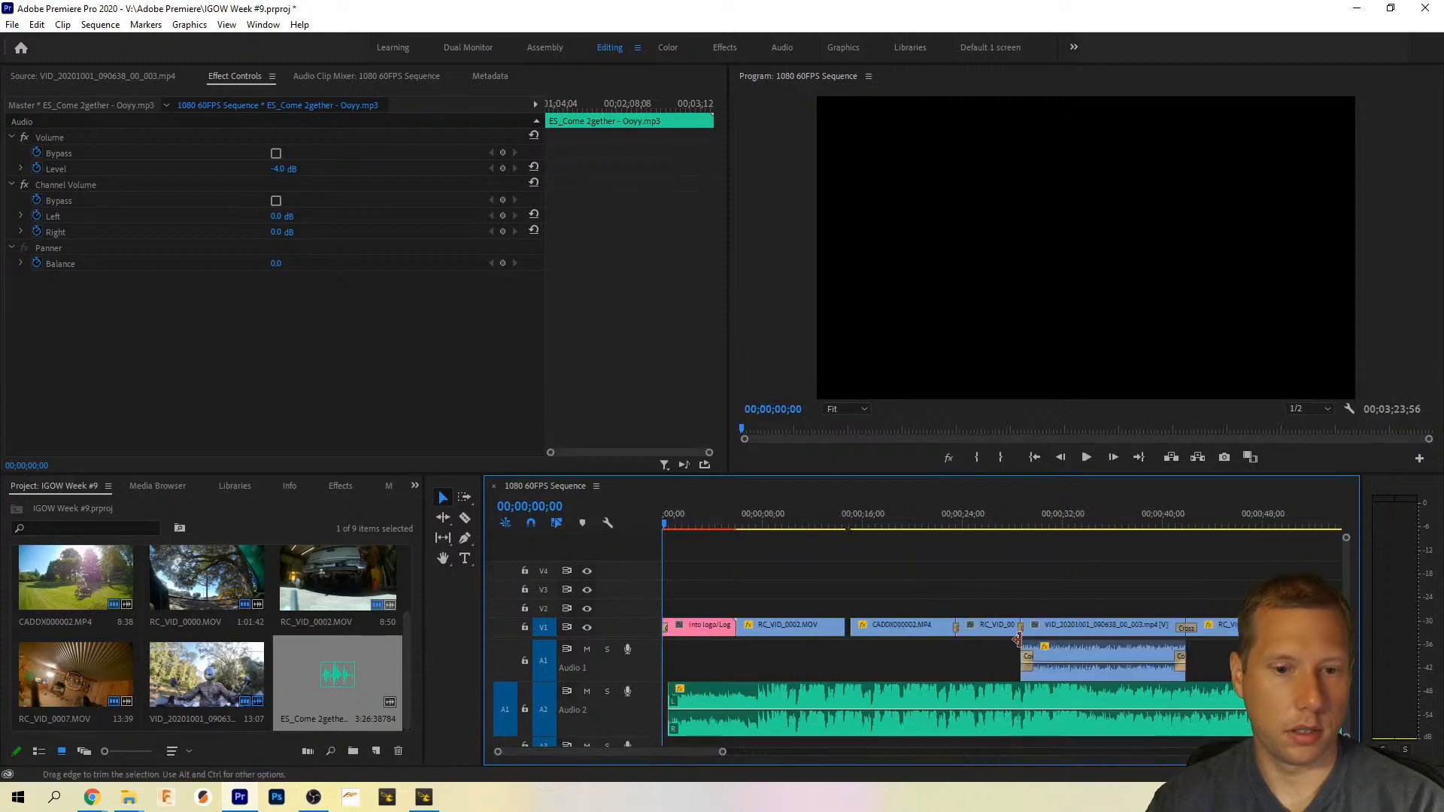
left_click_drag(670, 720, 662, 722)
right_click(666, 720)
left_click(702, 700)
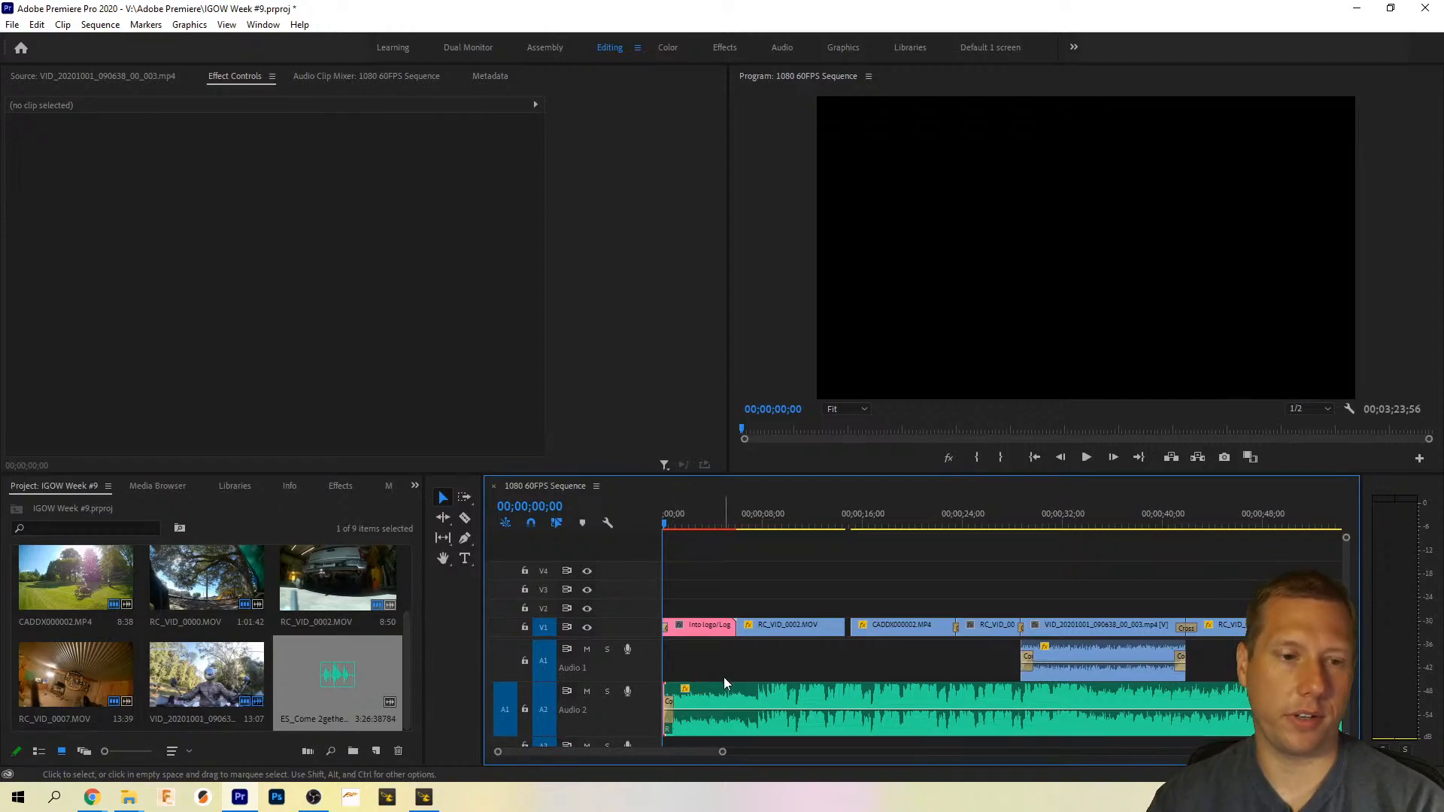
Step: Play back the sequence from its start and again from about 00;00;13;57 to check the music against the footage
key("space")
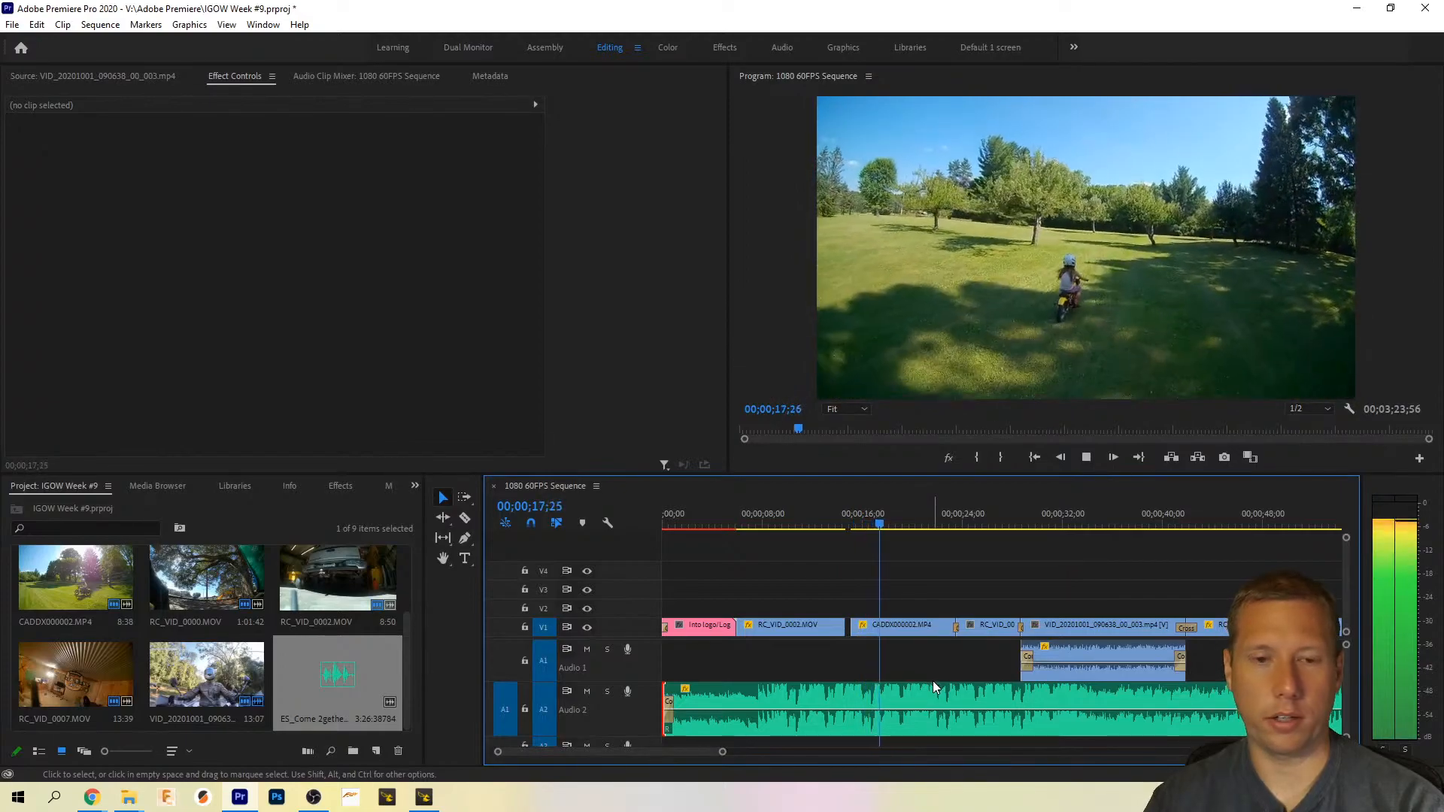
left_click(838, 520)
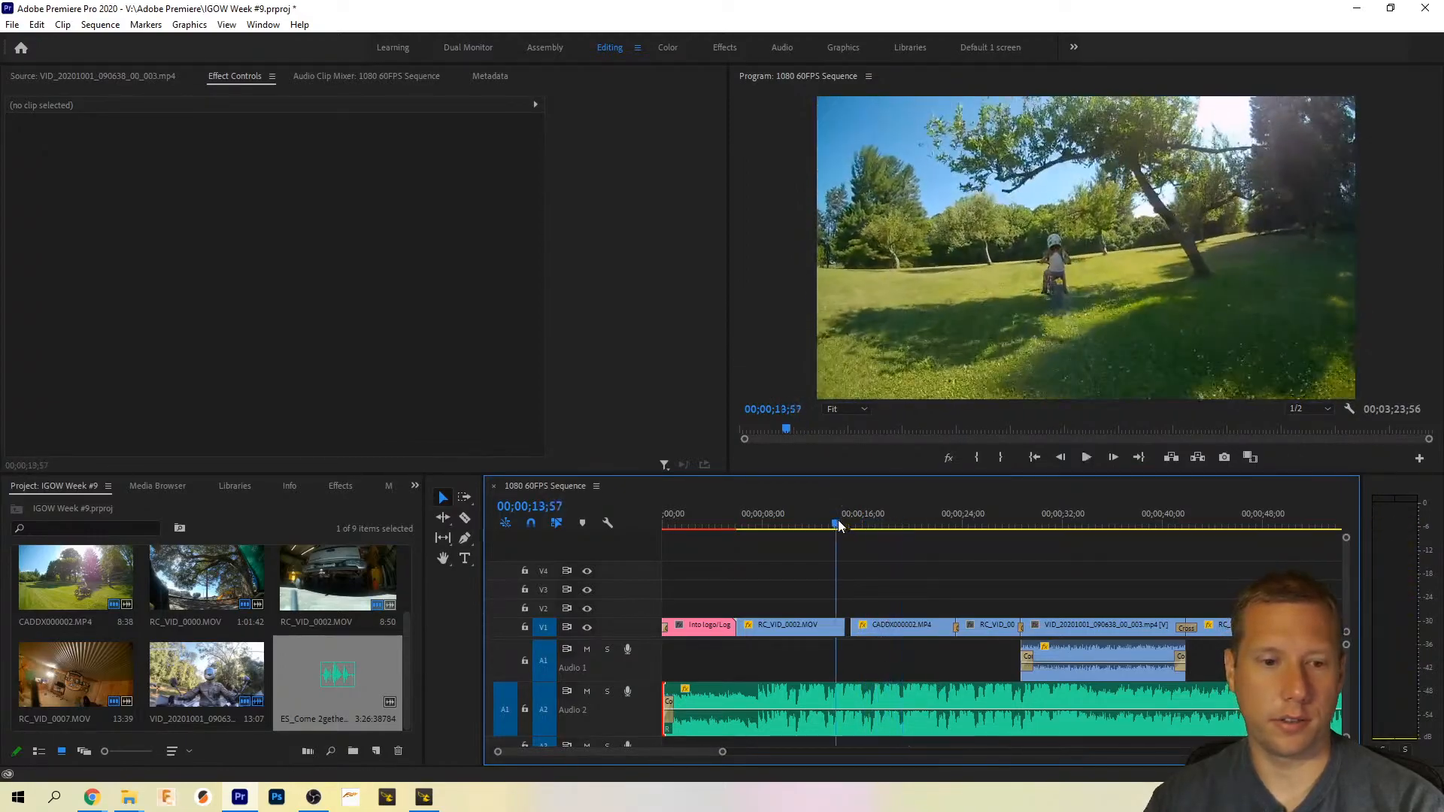
key("space")
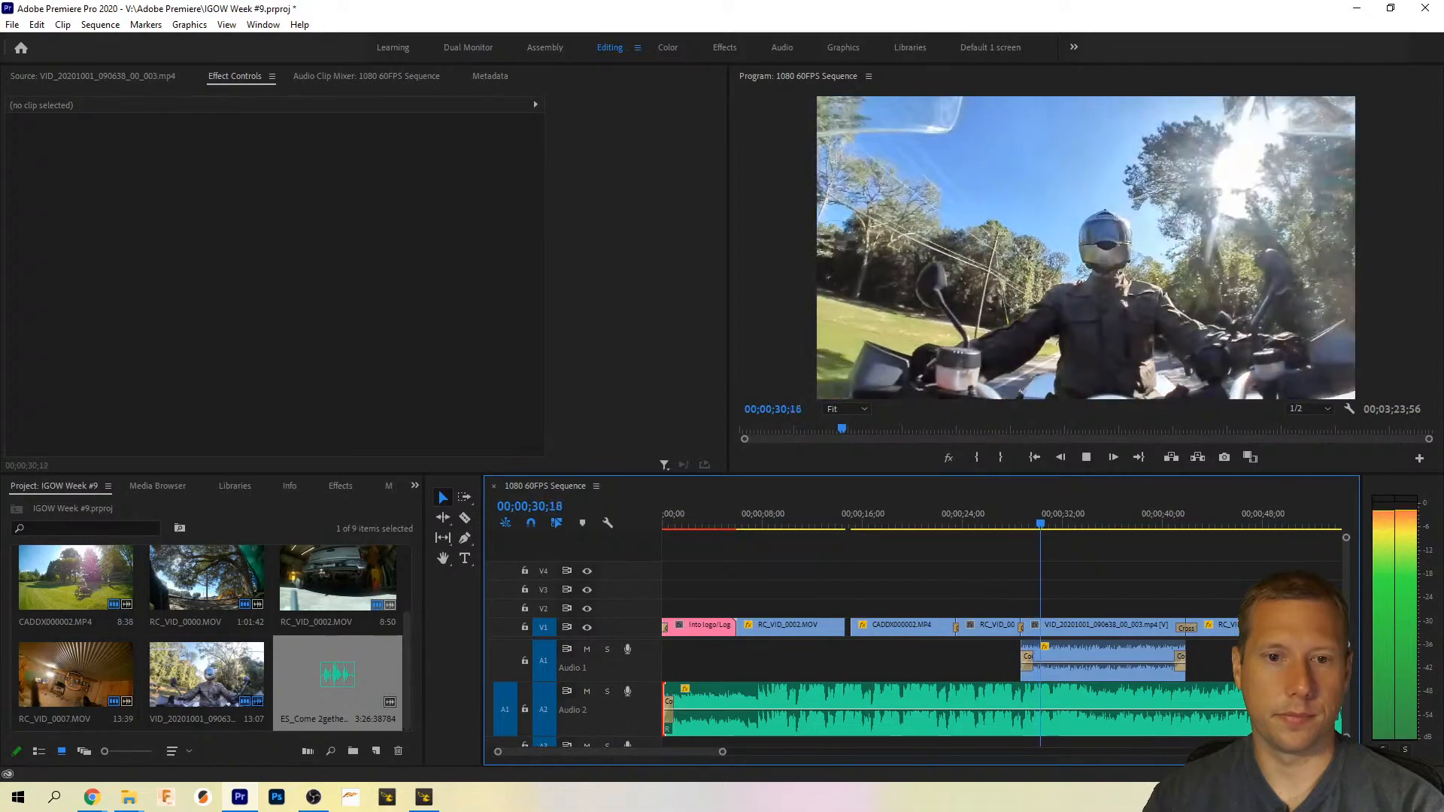
key("space")
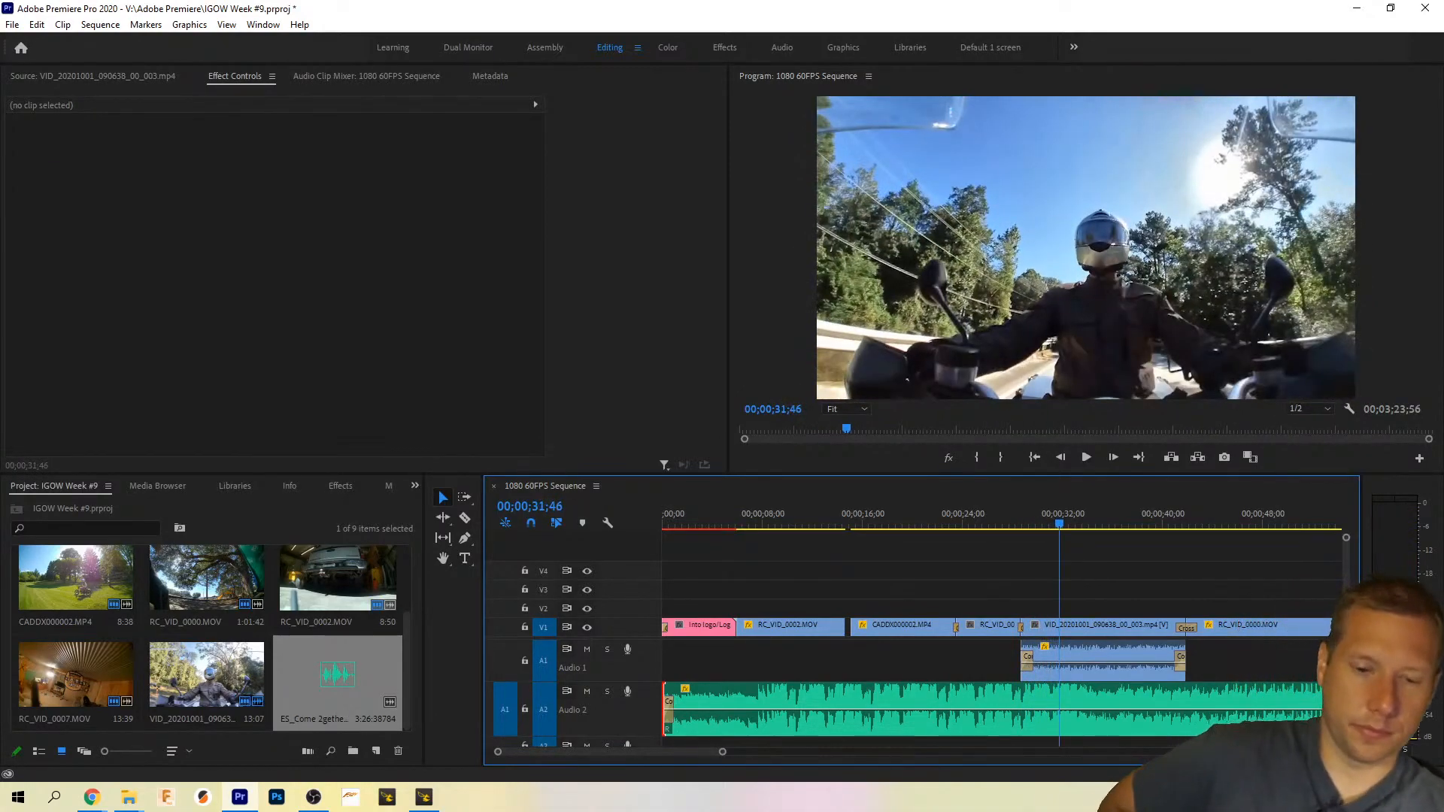
Step: Split the Come 2gether music at both ends of the motorcycle clip and lower the middle part's volume to about -7.6 dB
key("c")
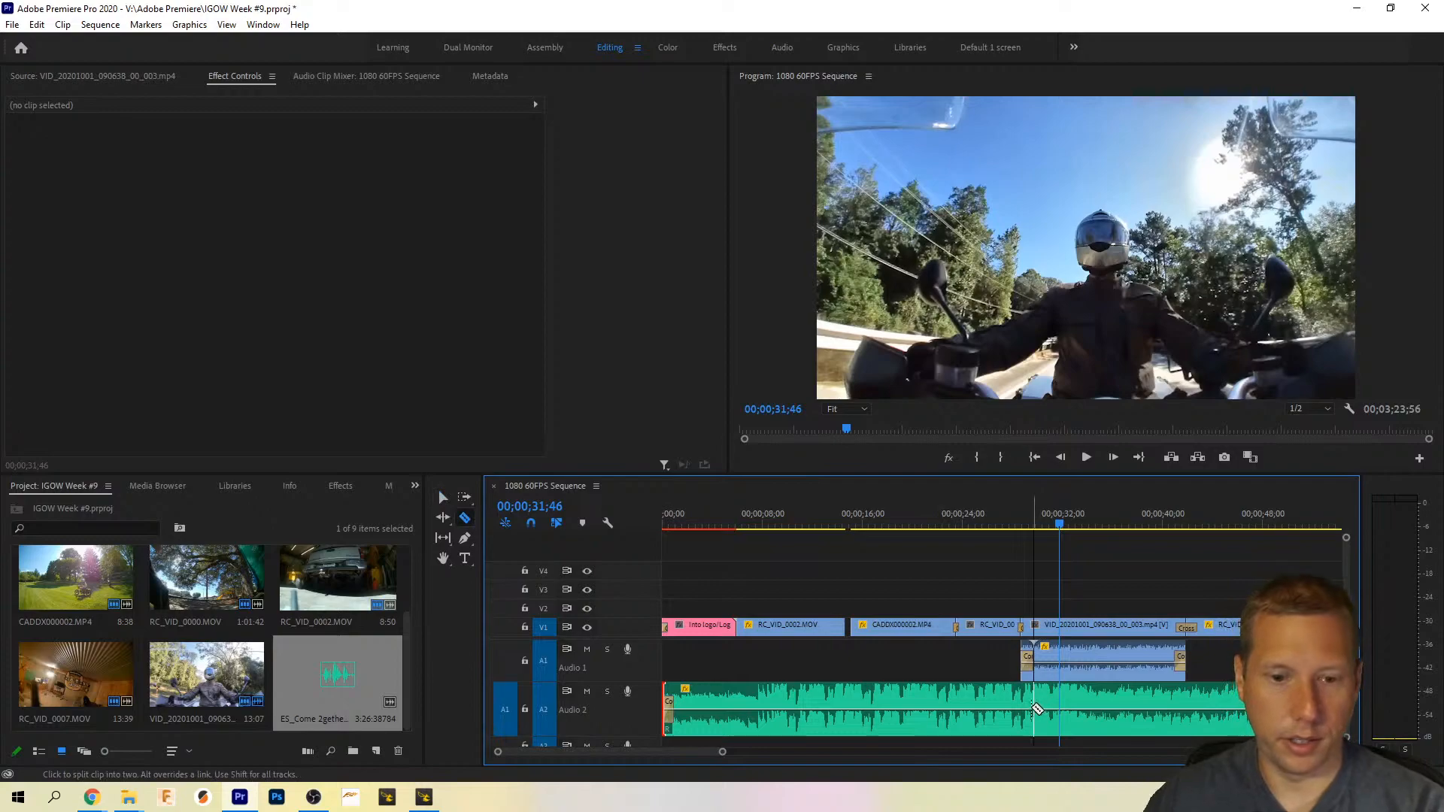
left_click(1023, 706)
left_click(1186, 705)
key("v")
left_click(1075, 710)
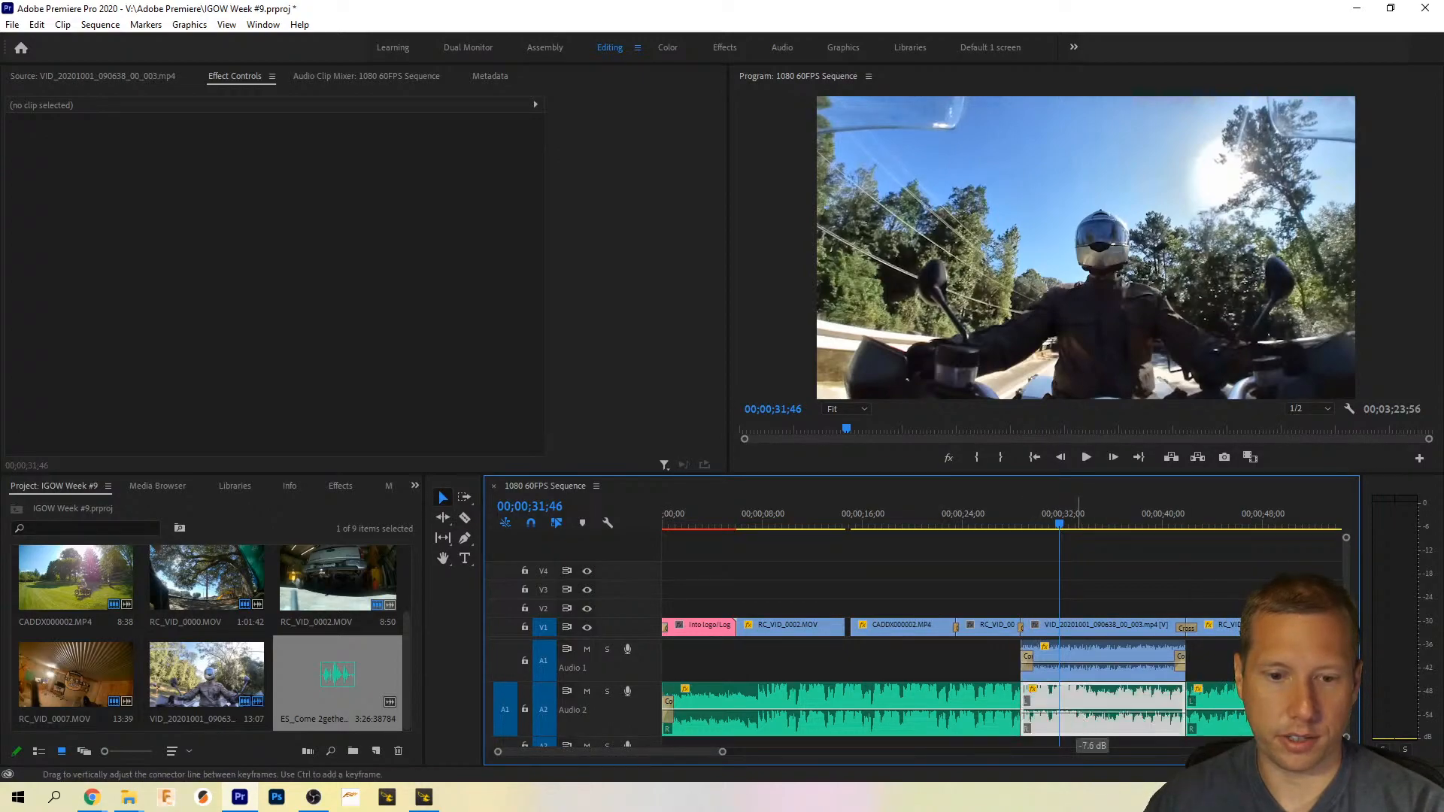
Step: Apply default audio transitions at both cuts around the lowered music part and play back from about 00;00;27;44
right_click(1022, 706)
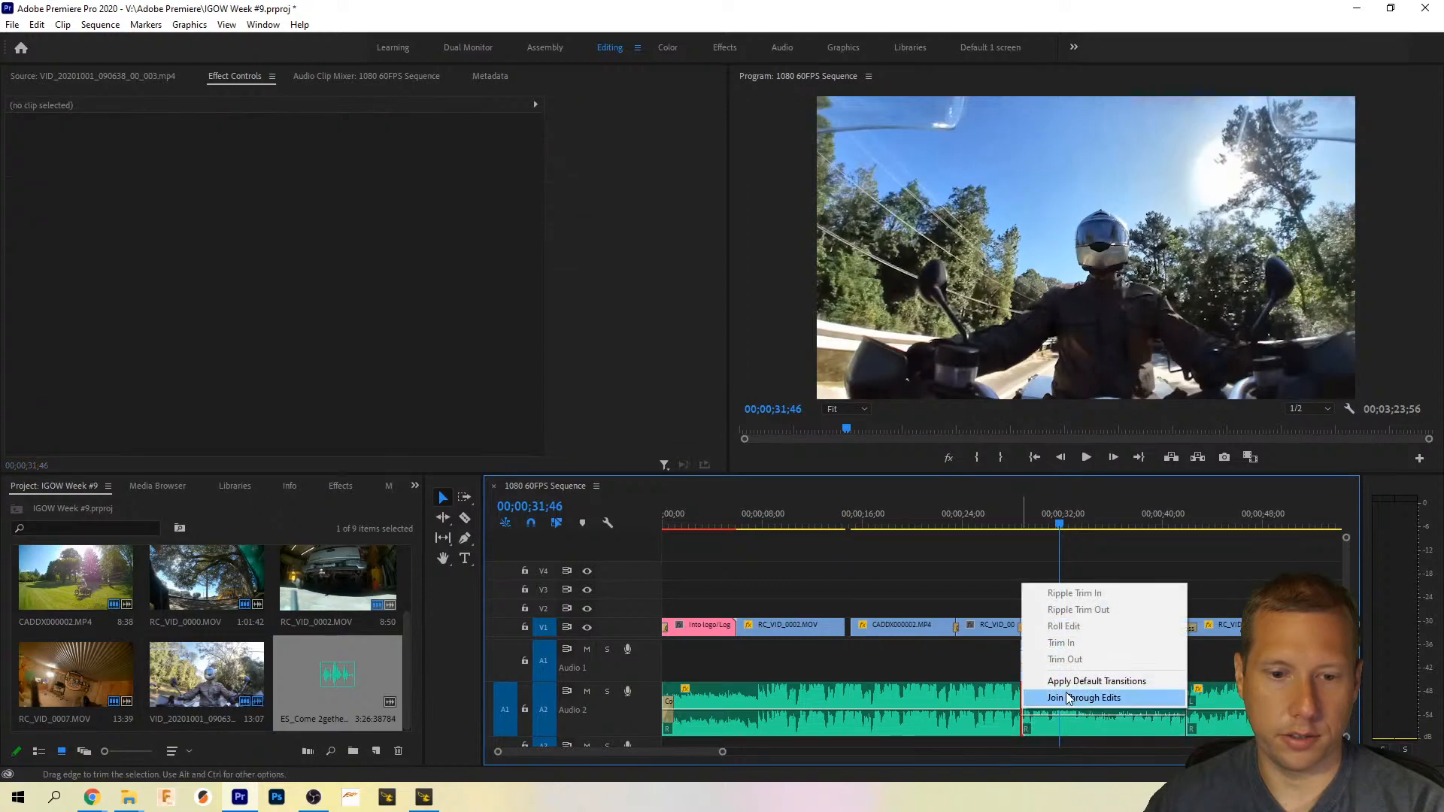
left_click(1069, 683)
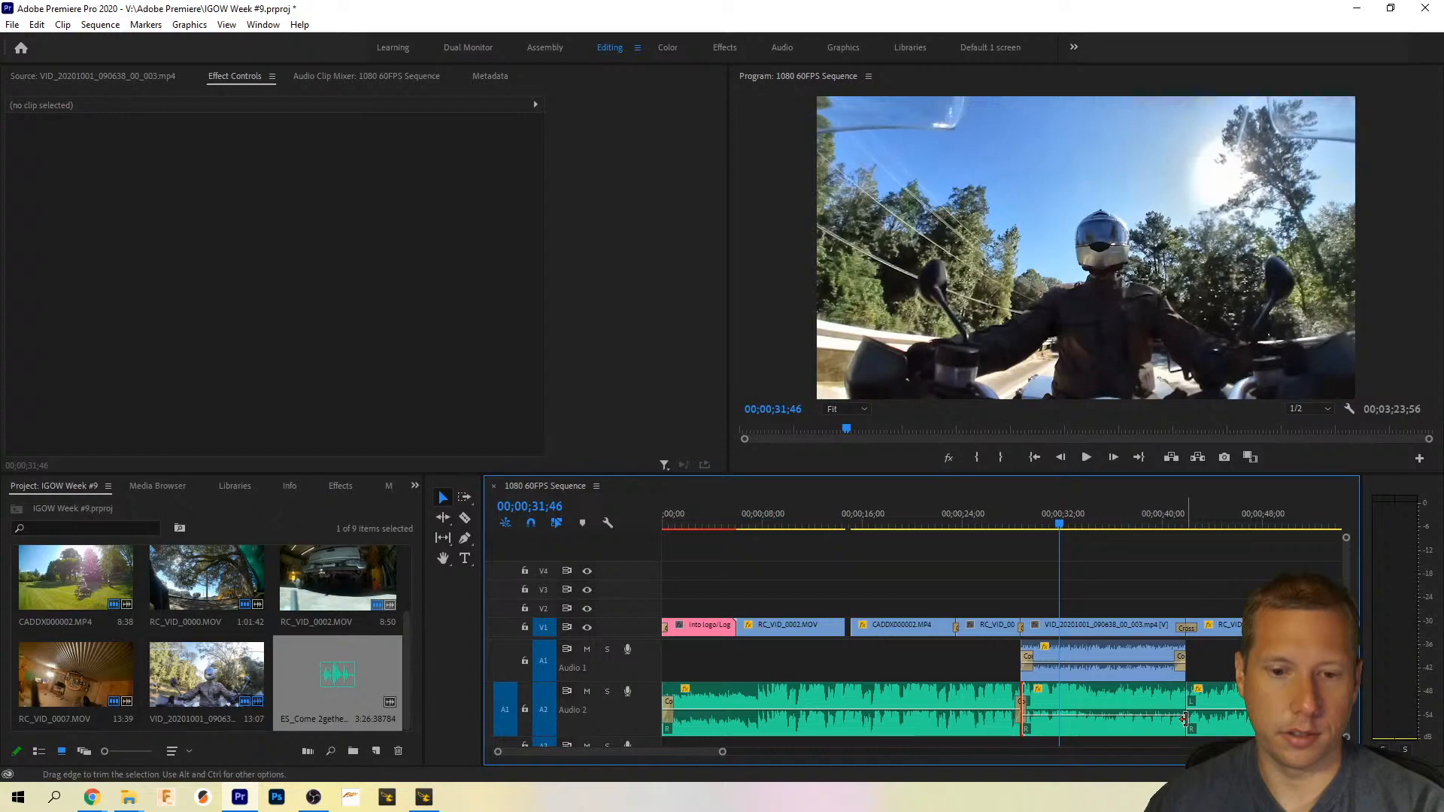
right_click(1182, 713)
left_click(1185, 707)
right_click(1185, 707)
left_click(1226, 677)
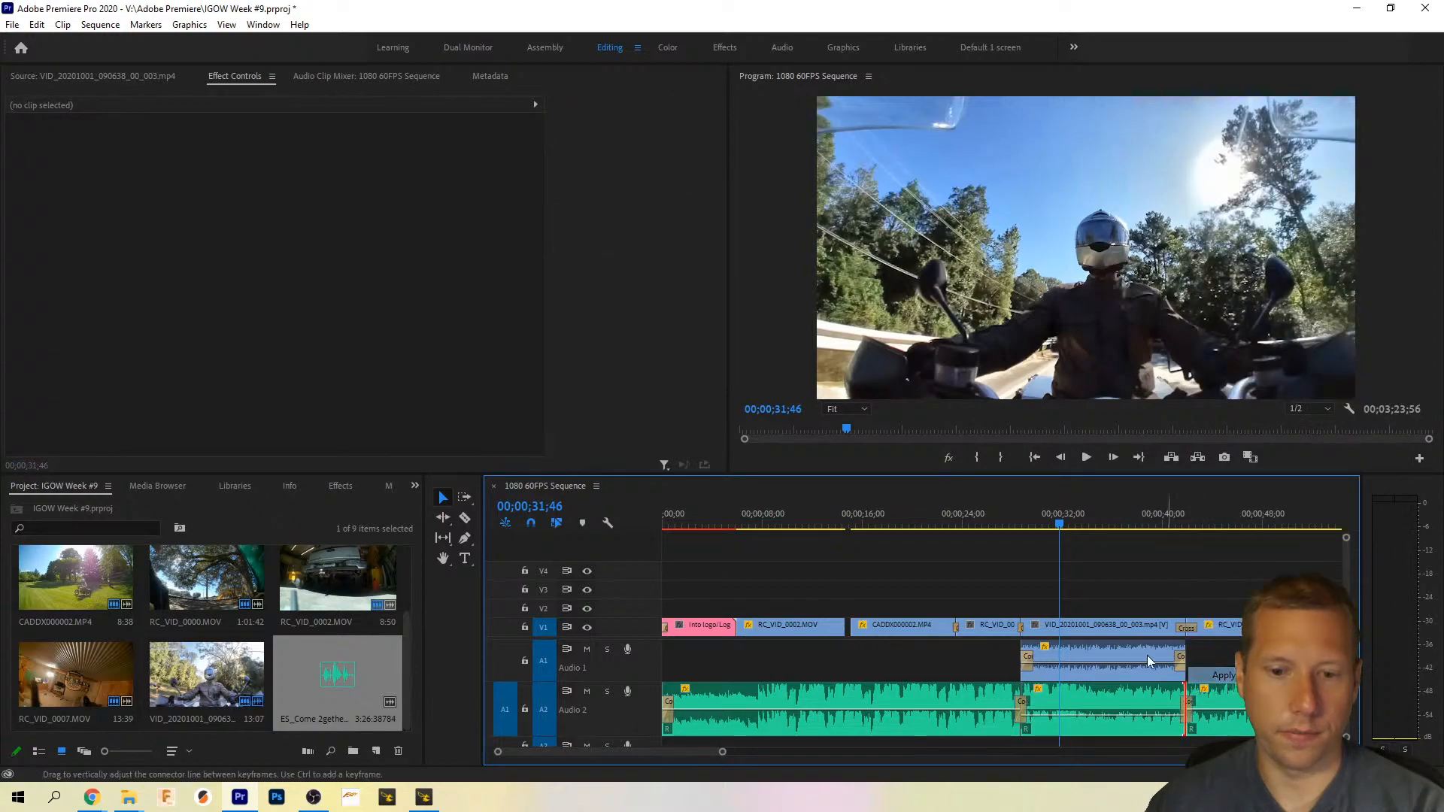
left_click(1010, 522)
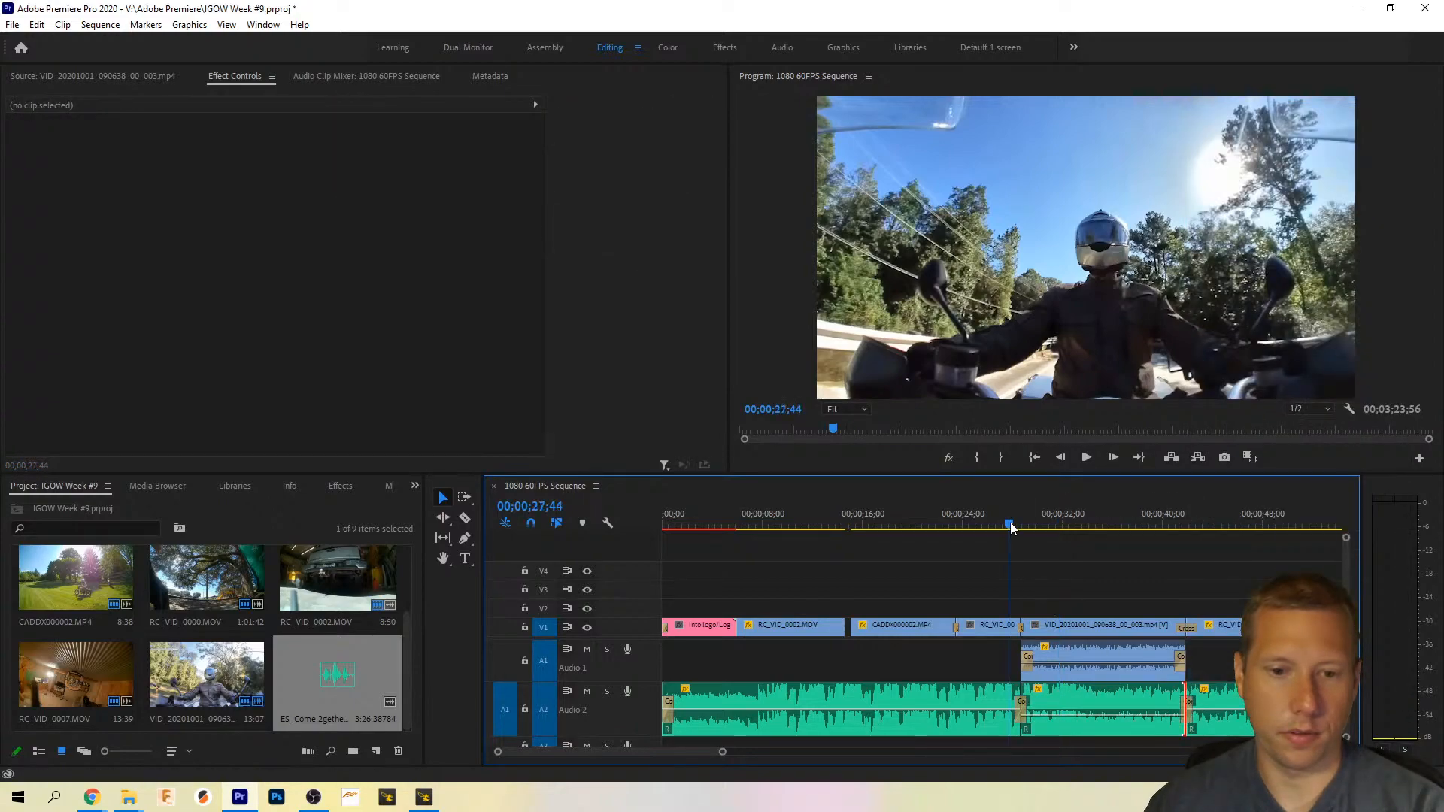
key("space")
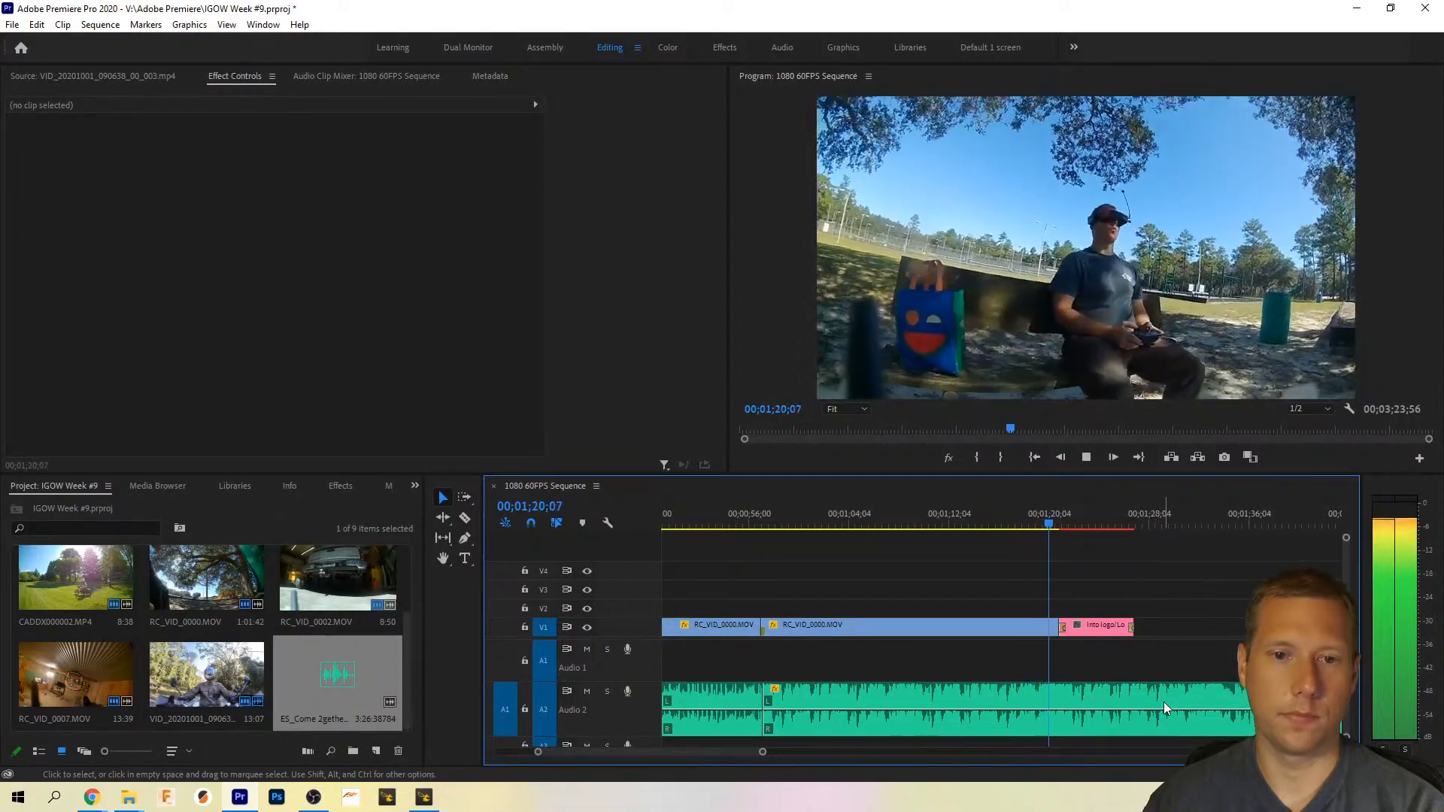
Step: Split the Come 2gether music at the end of the closing logo clip and delete the excess music after it
key("c")
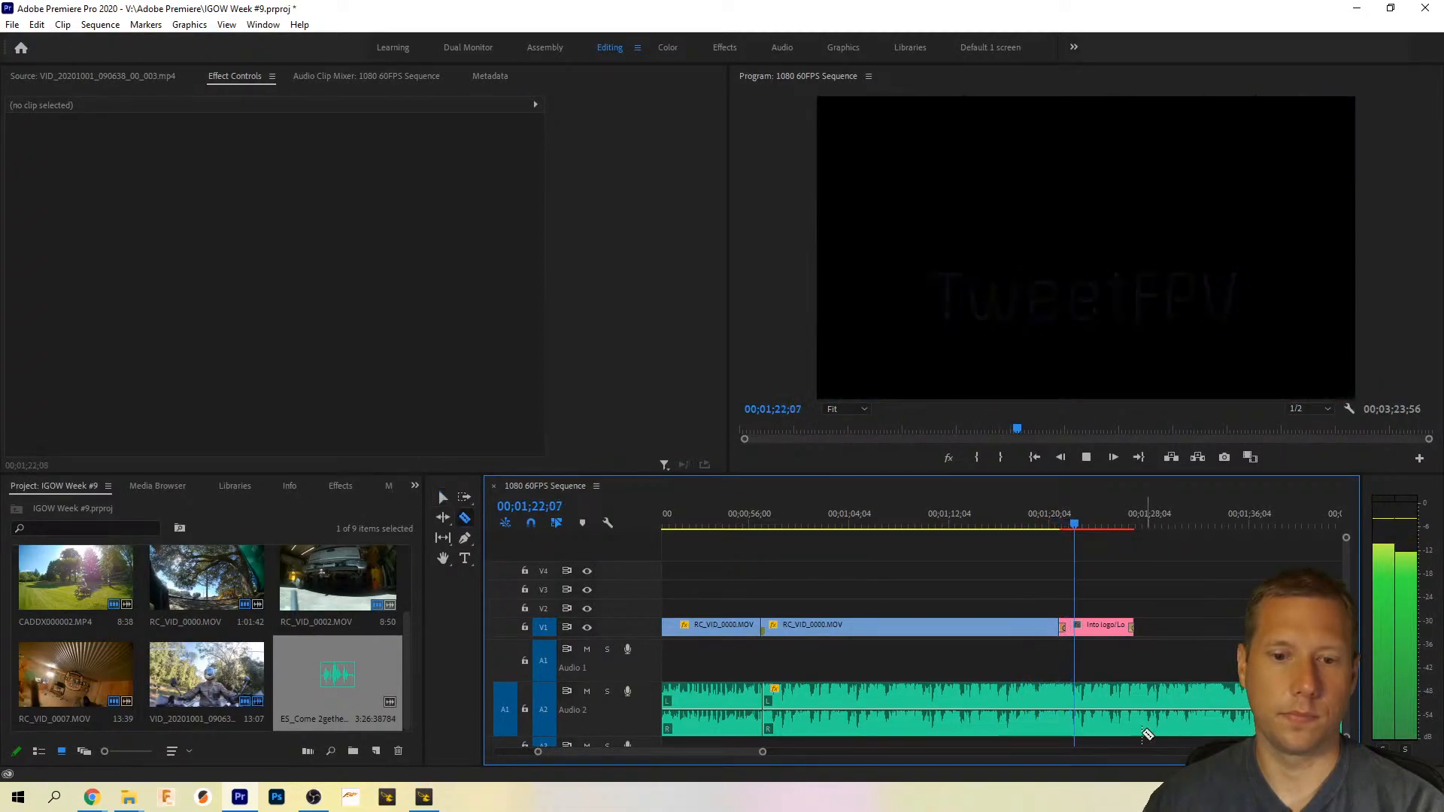
left_click(1137, 698)
key("v")
left_click(1207, 716)
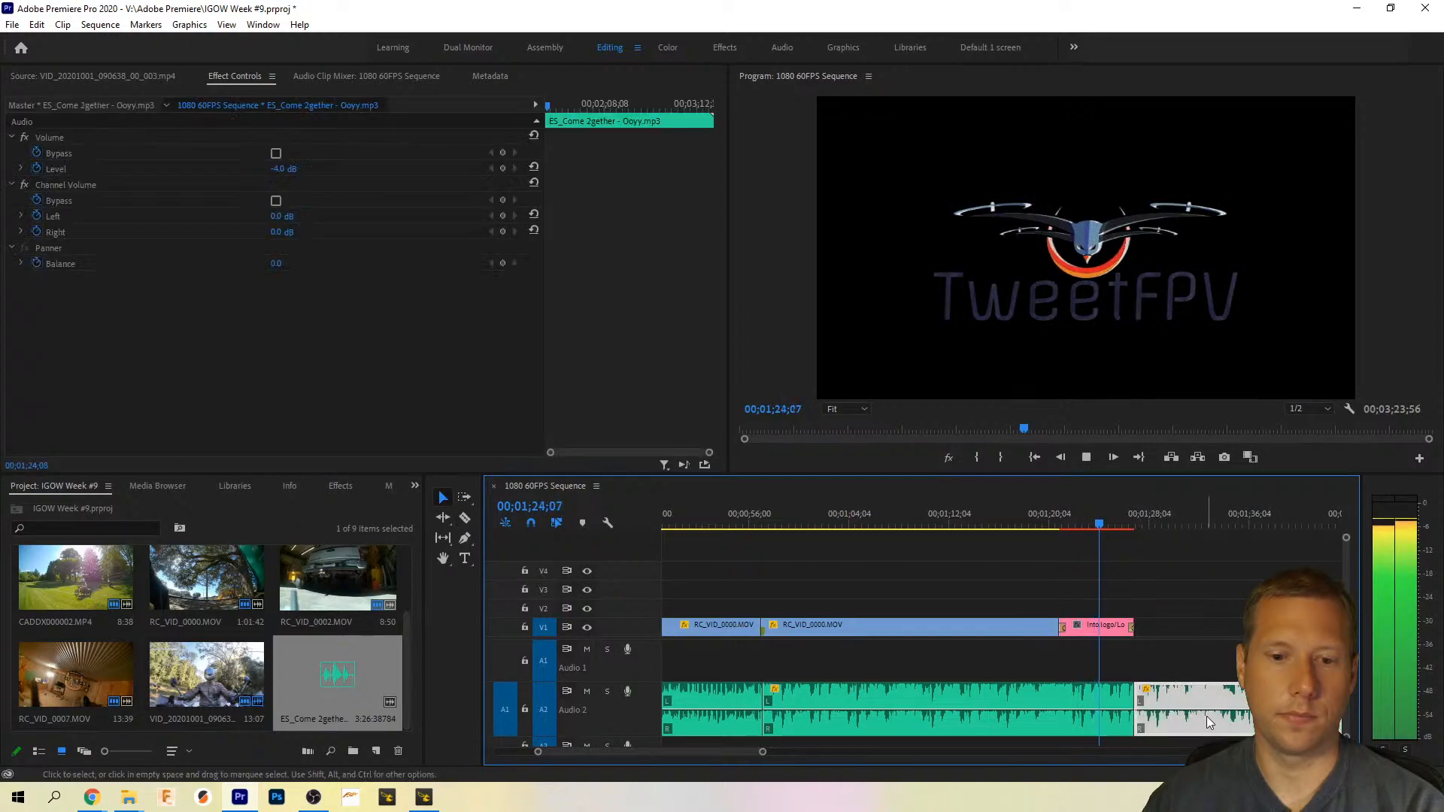
key("Delete")
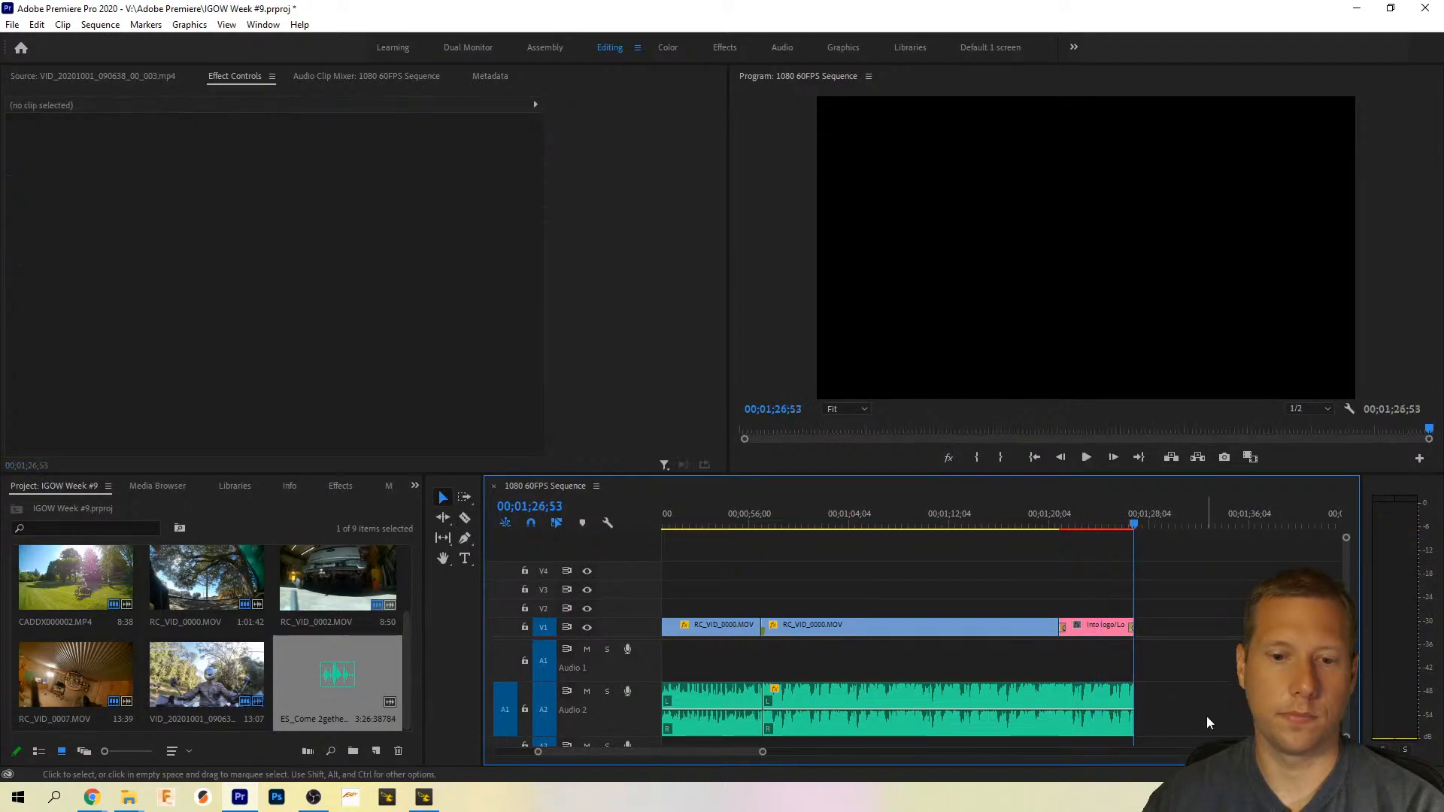
Step: Apply the default audio fade to the end of the music and lengthen it to 00;00;04;43
right_click(1132, 716)
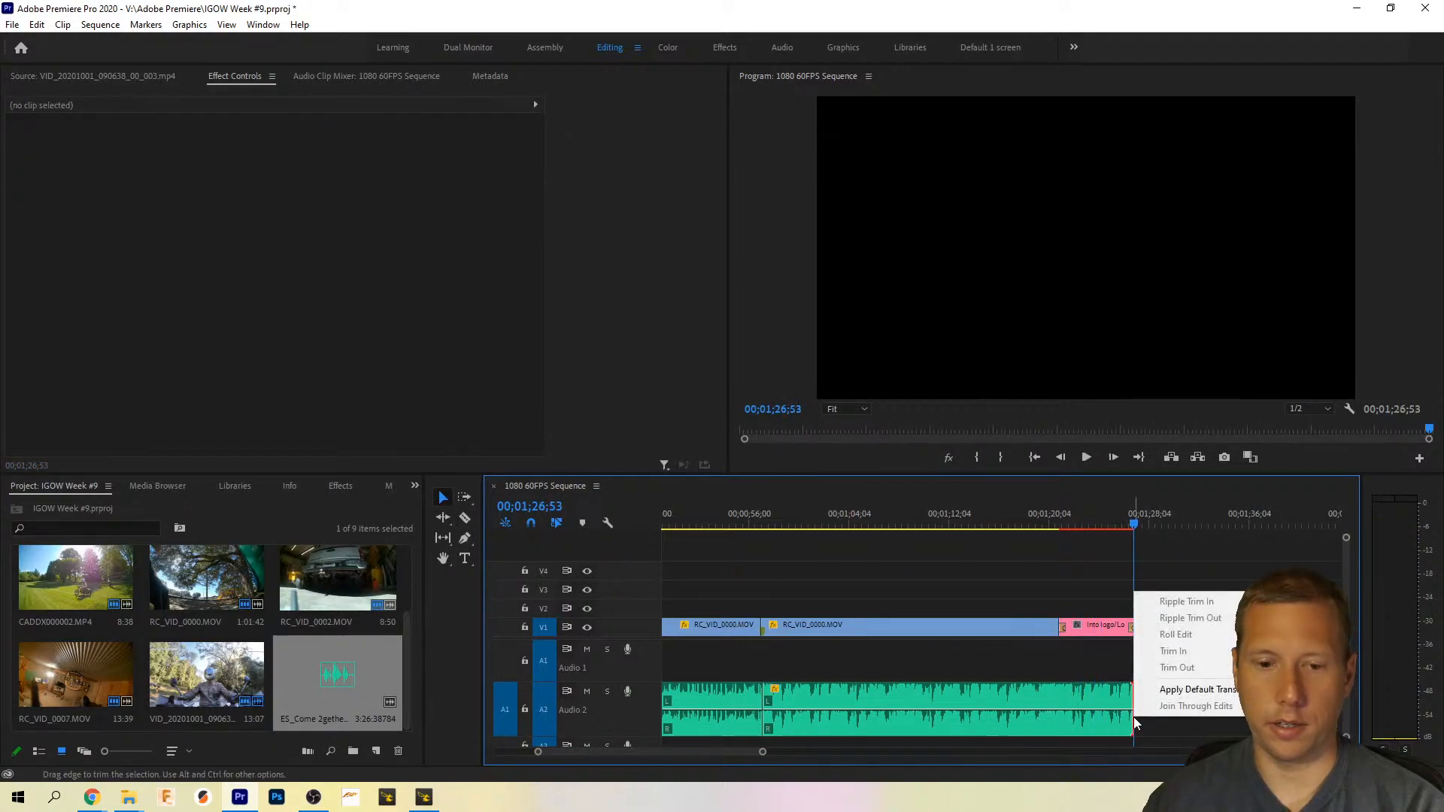
left_click(1183, 696)
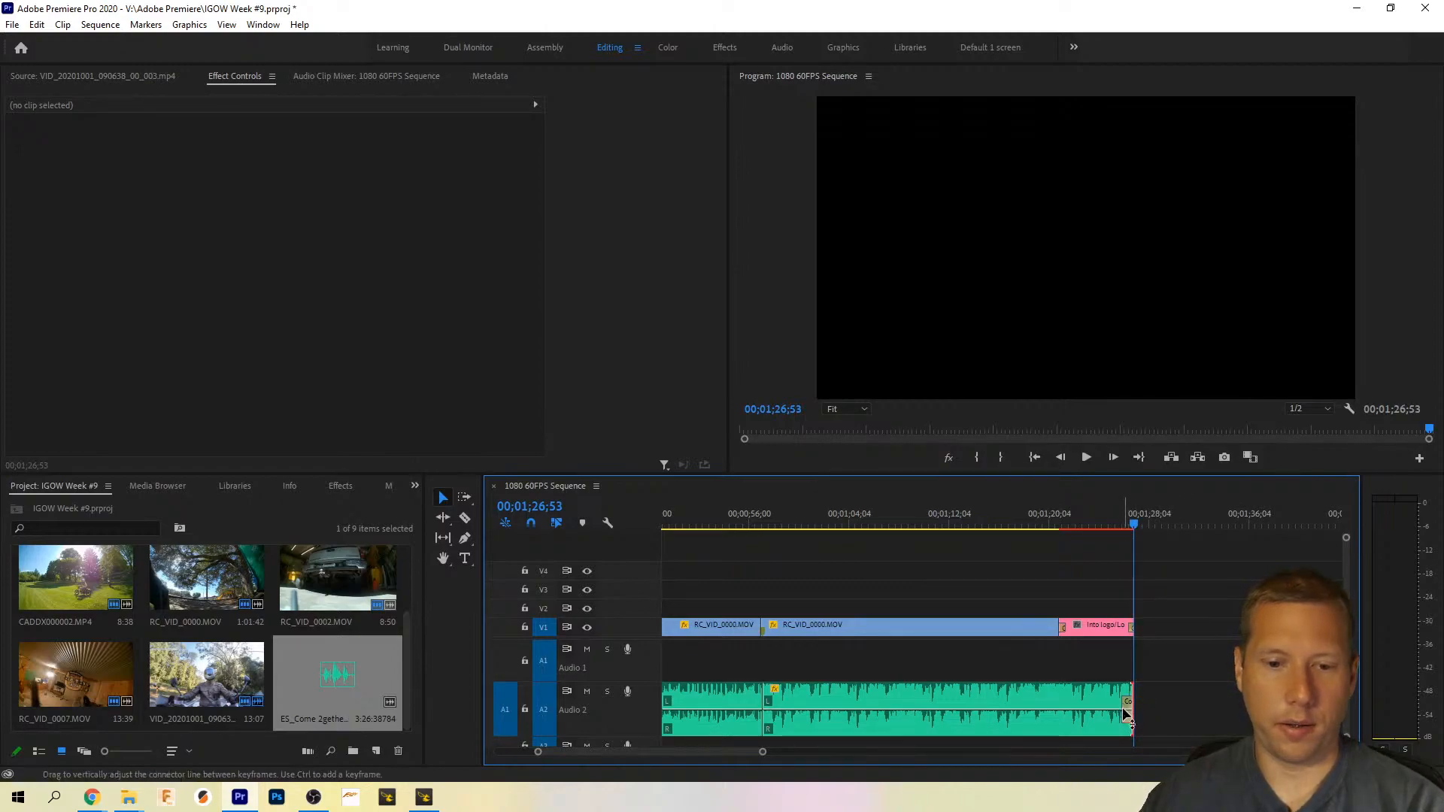
left_click_drag(762, 753, 691, 756)
left_click_drag(961, 707, 798, 709)
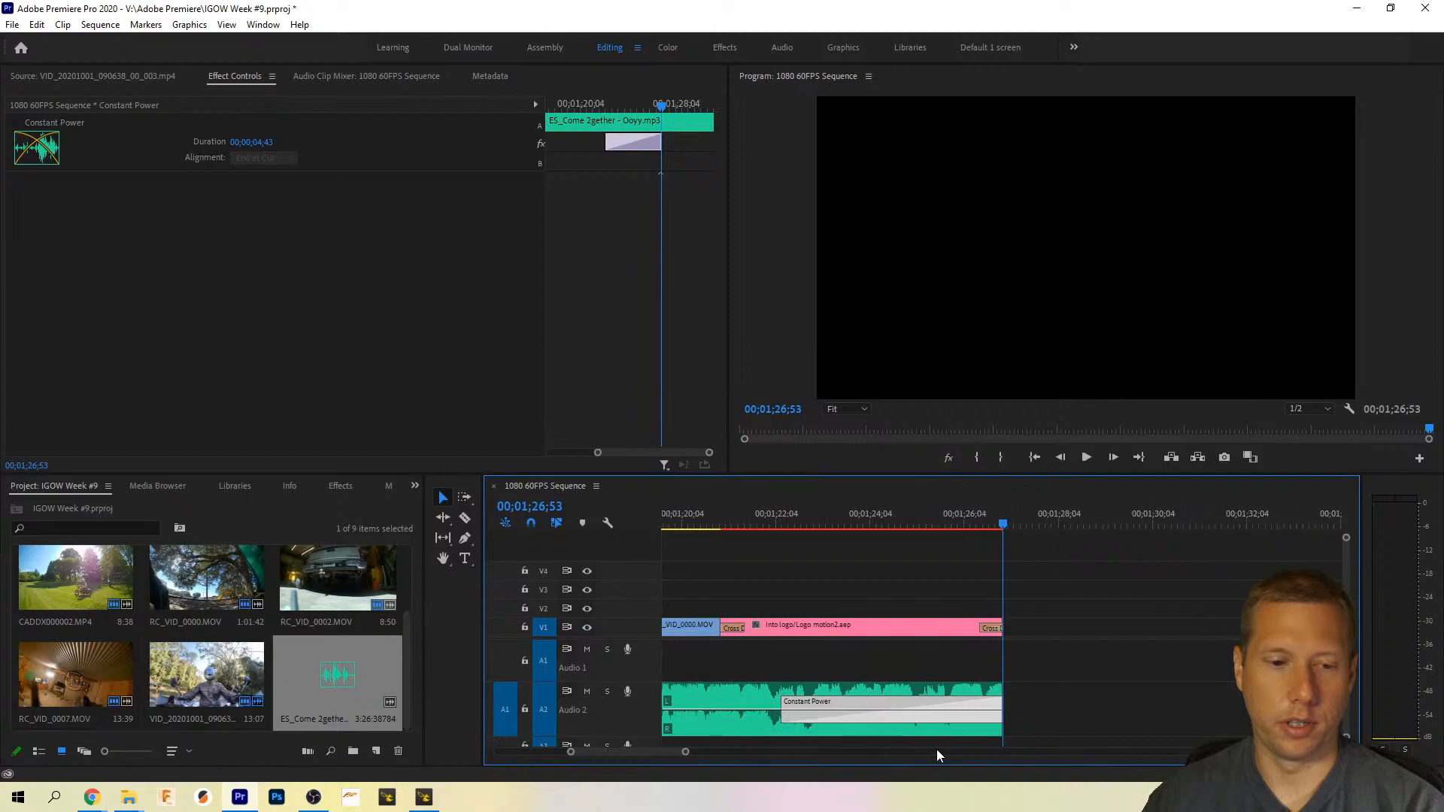
Step: Play back roughly the last ten seconds of the sequence to check the music's fade-out
scroll(1117, 679, "up", 5)
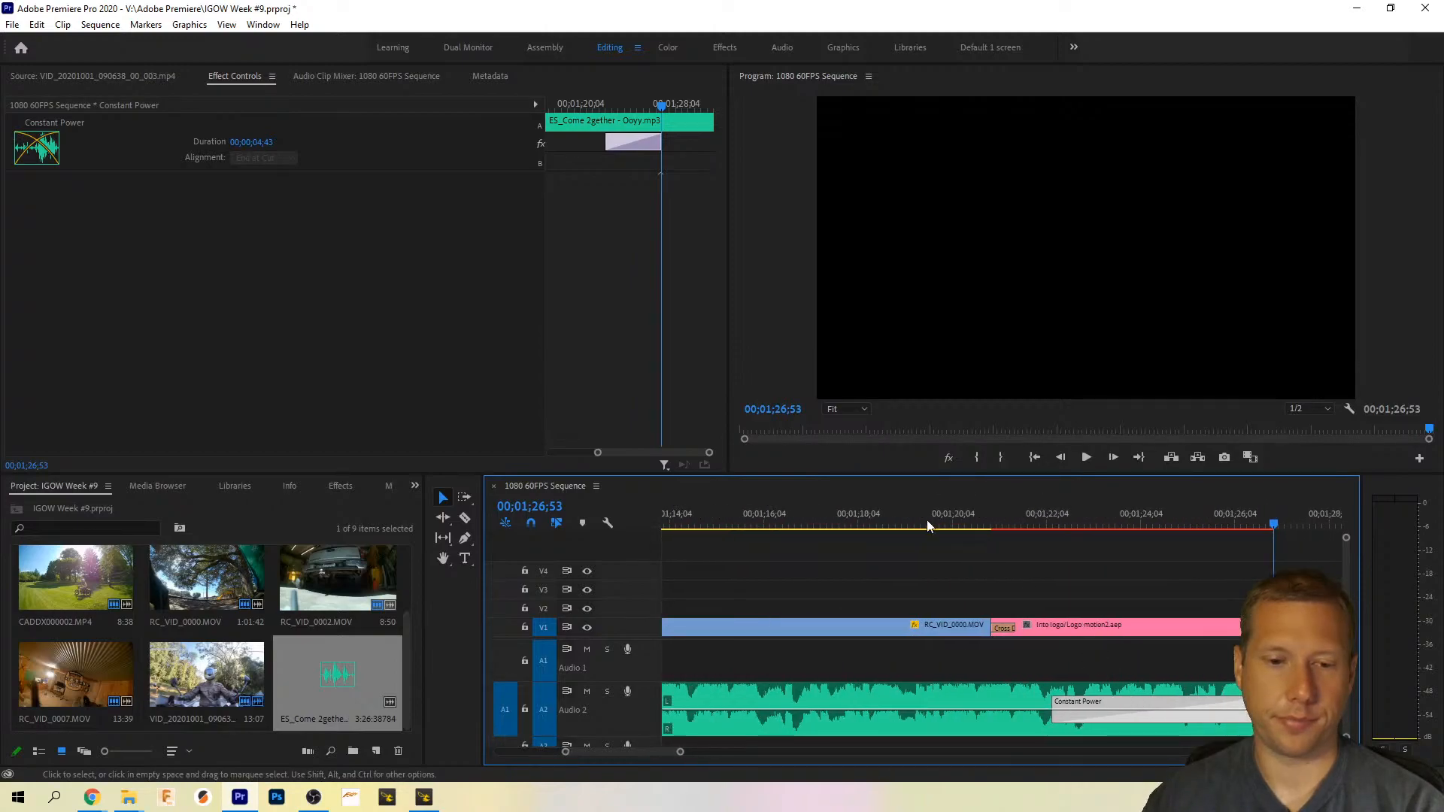
left_click(793, 522)
key("space")
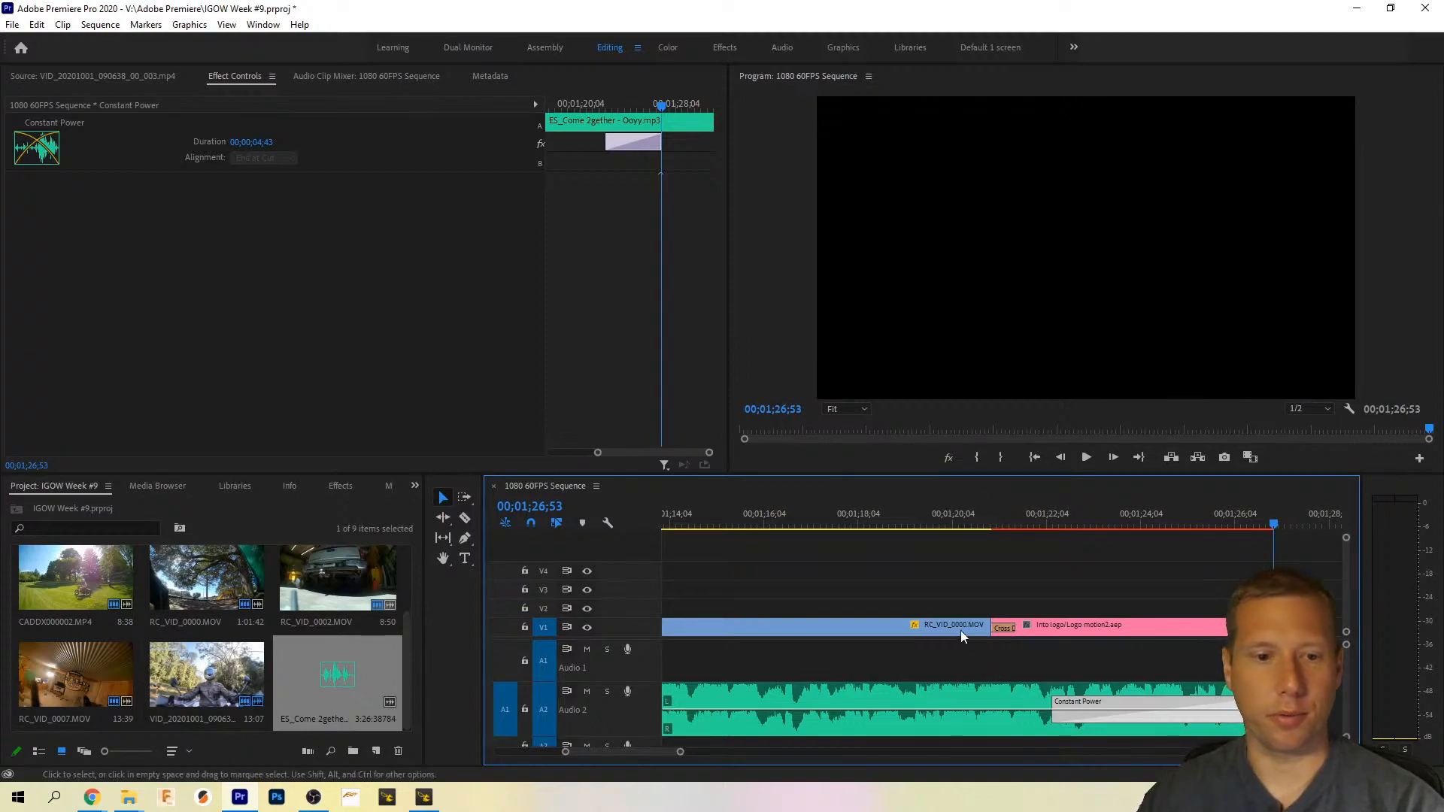
Step: Look over the whole edited sequence in the timeline from the intro logo to the closing logo
key("minus")
key("minus")
key("minus")
key("minus")
scroll(946, 592, "down", 5)
scroll(976, 624, "up", 1)
left_click_drag(977, 751, 892, 764)
scroll(893, 703, "down", 5)
scroll(893, 694, "up", 5)
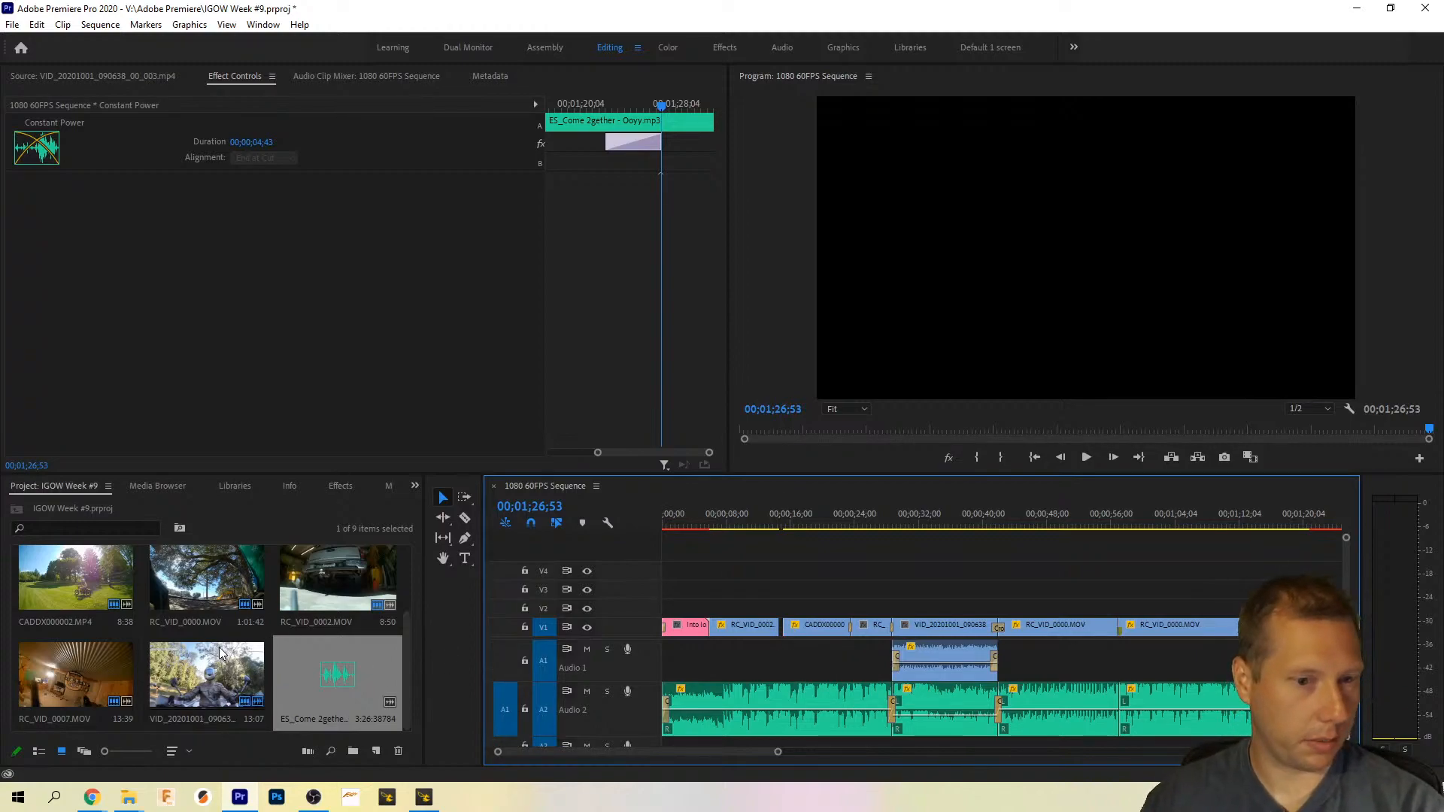
Step: Rename the 1080 60FPS Sequence in the project as IGOW Week9
scroll(219, 646, "up", 1)
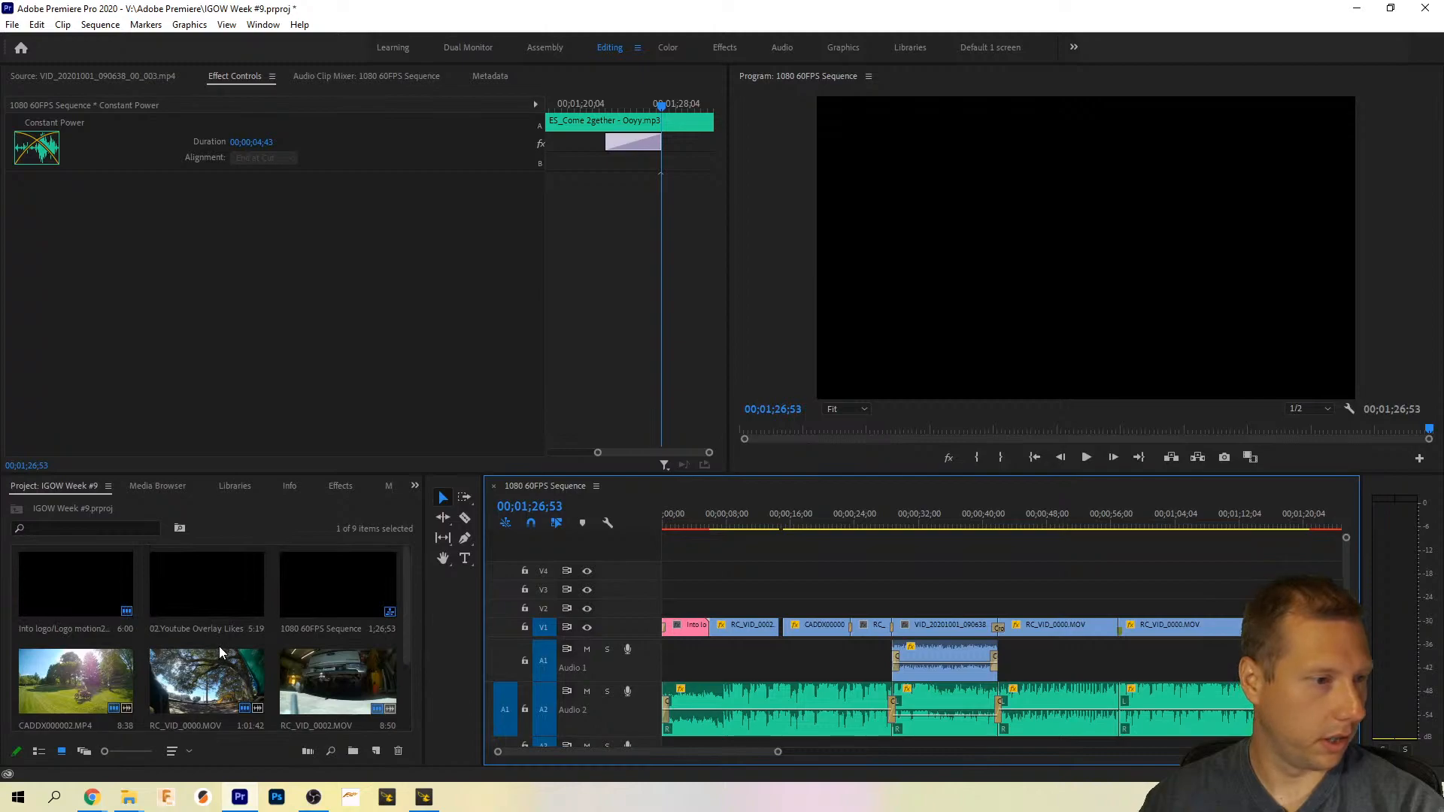
left_click(334, 625)
left_click(332, 628)
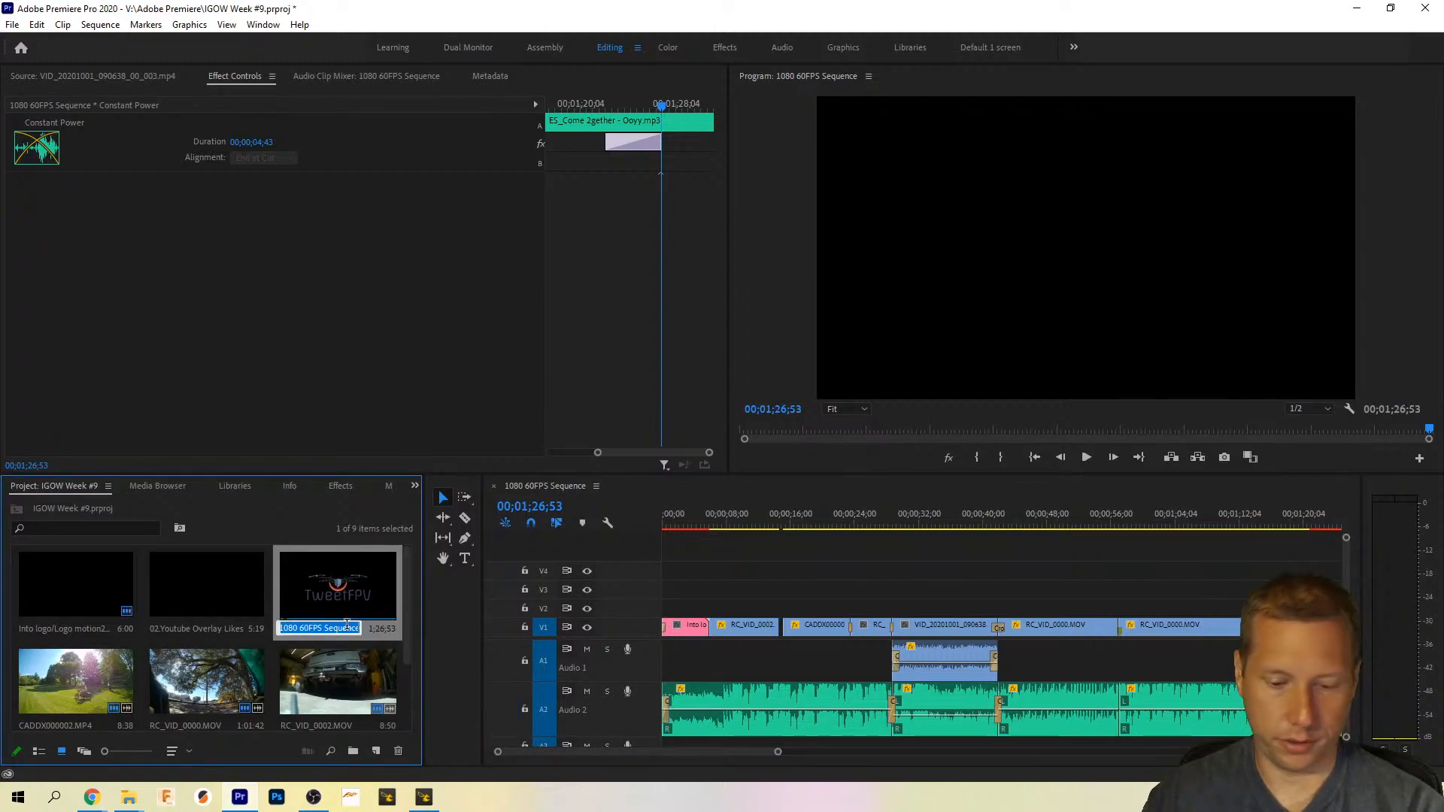
type("GOW Week")
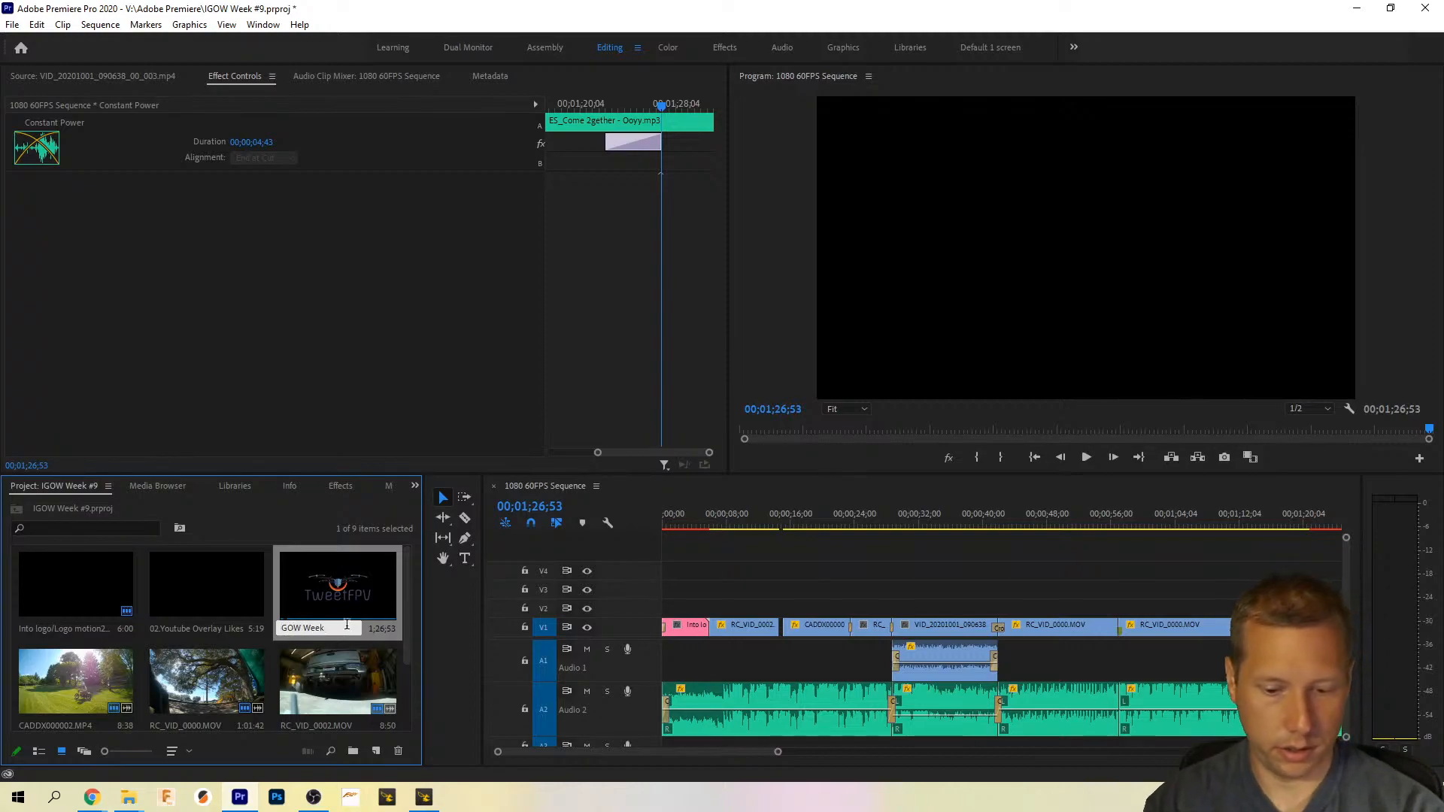
key("BackSpace")
type("9")
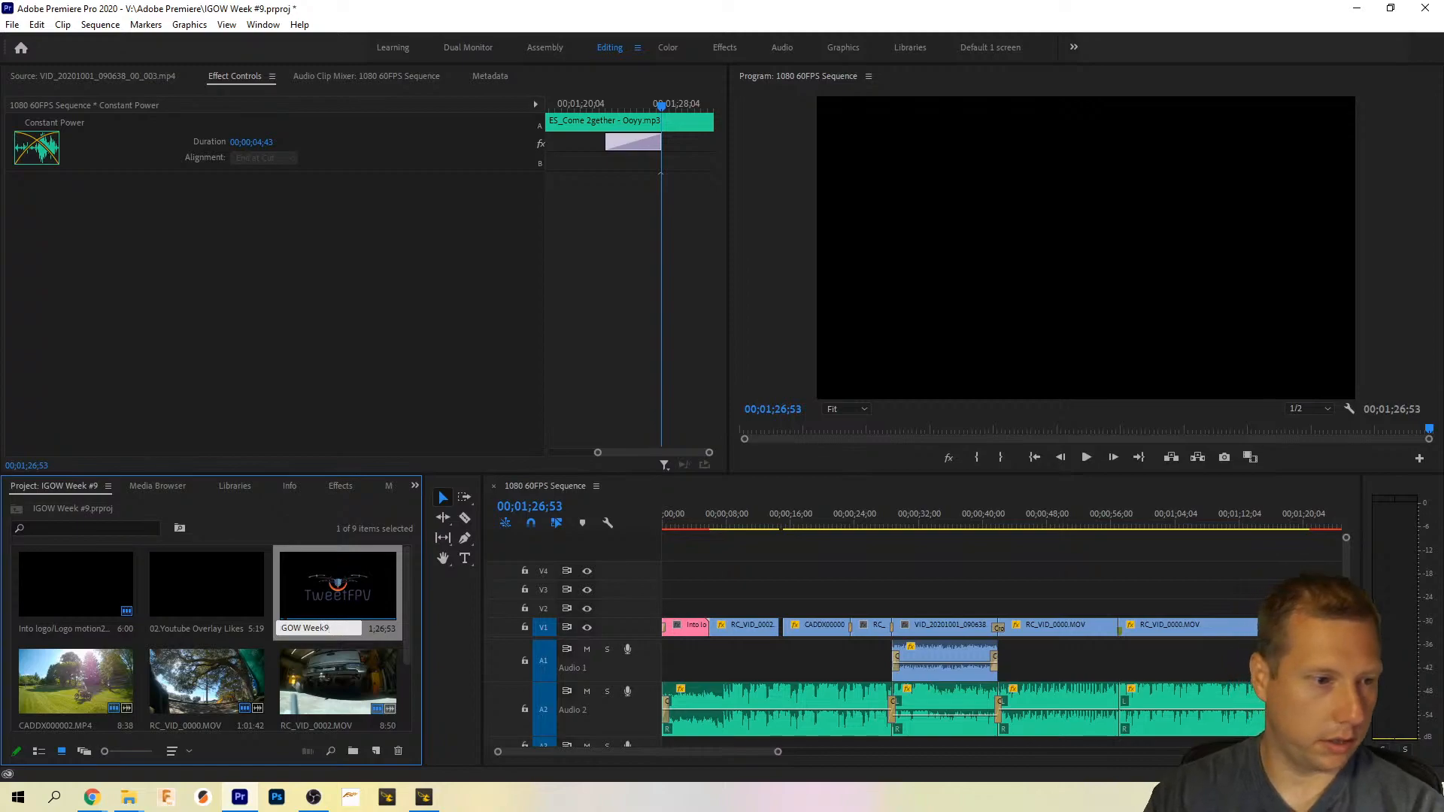
key("Home")
type("I")
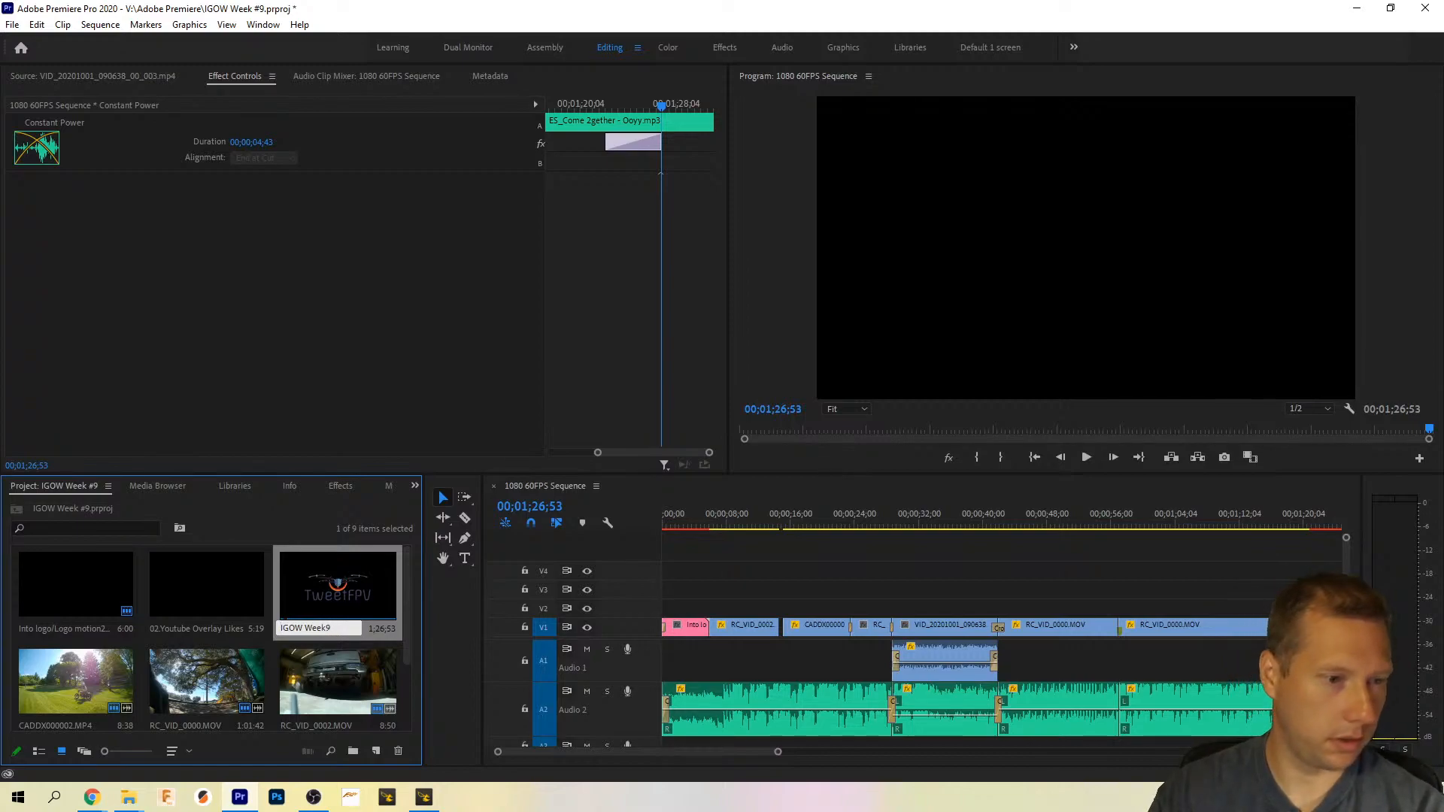
key("Tab")
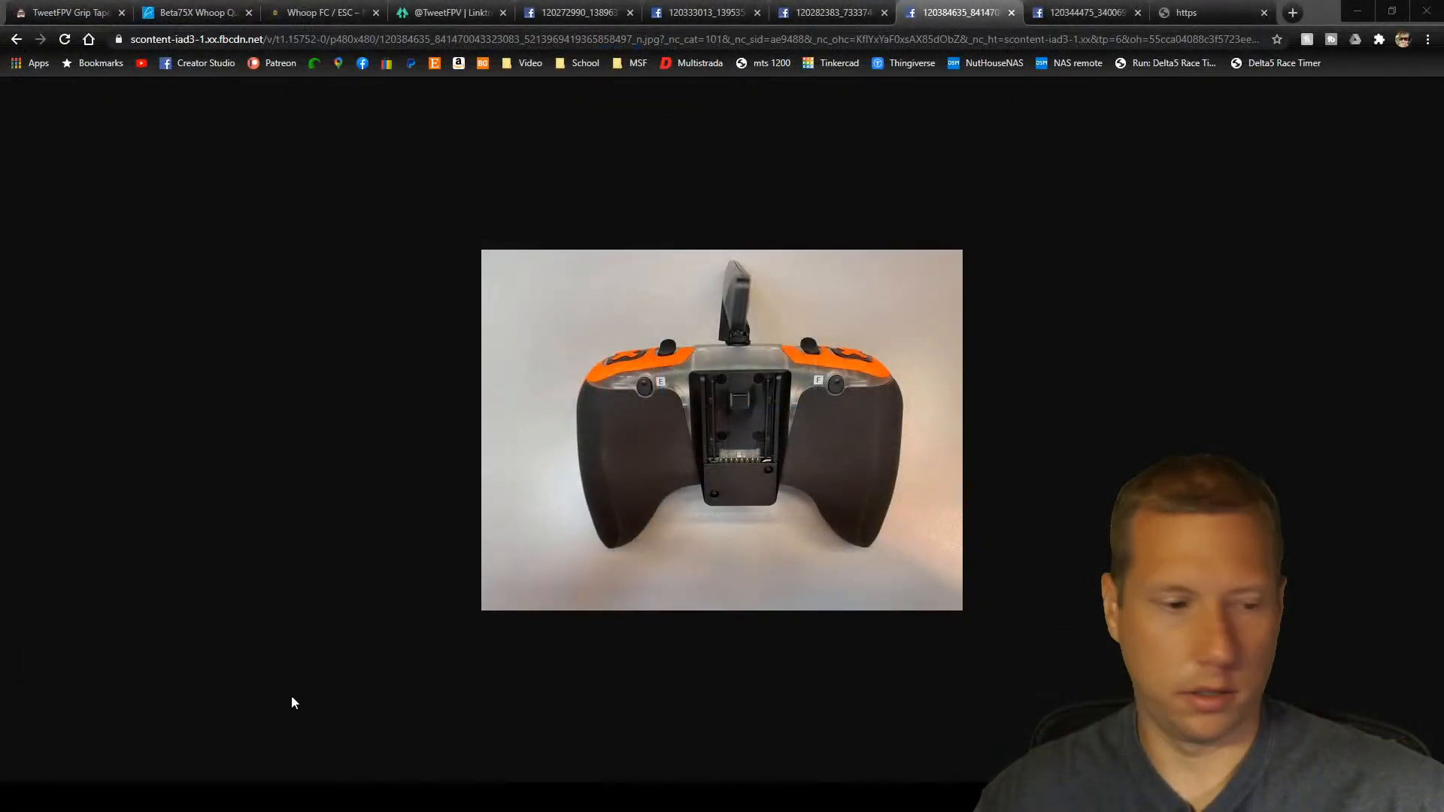
Step: In Chrome, look over the Beta75X Whoop Quadcopter product page and NewBeeDrone's Whoop FC / ESC collection
left_click(248, 353)
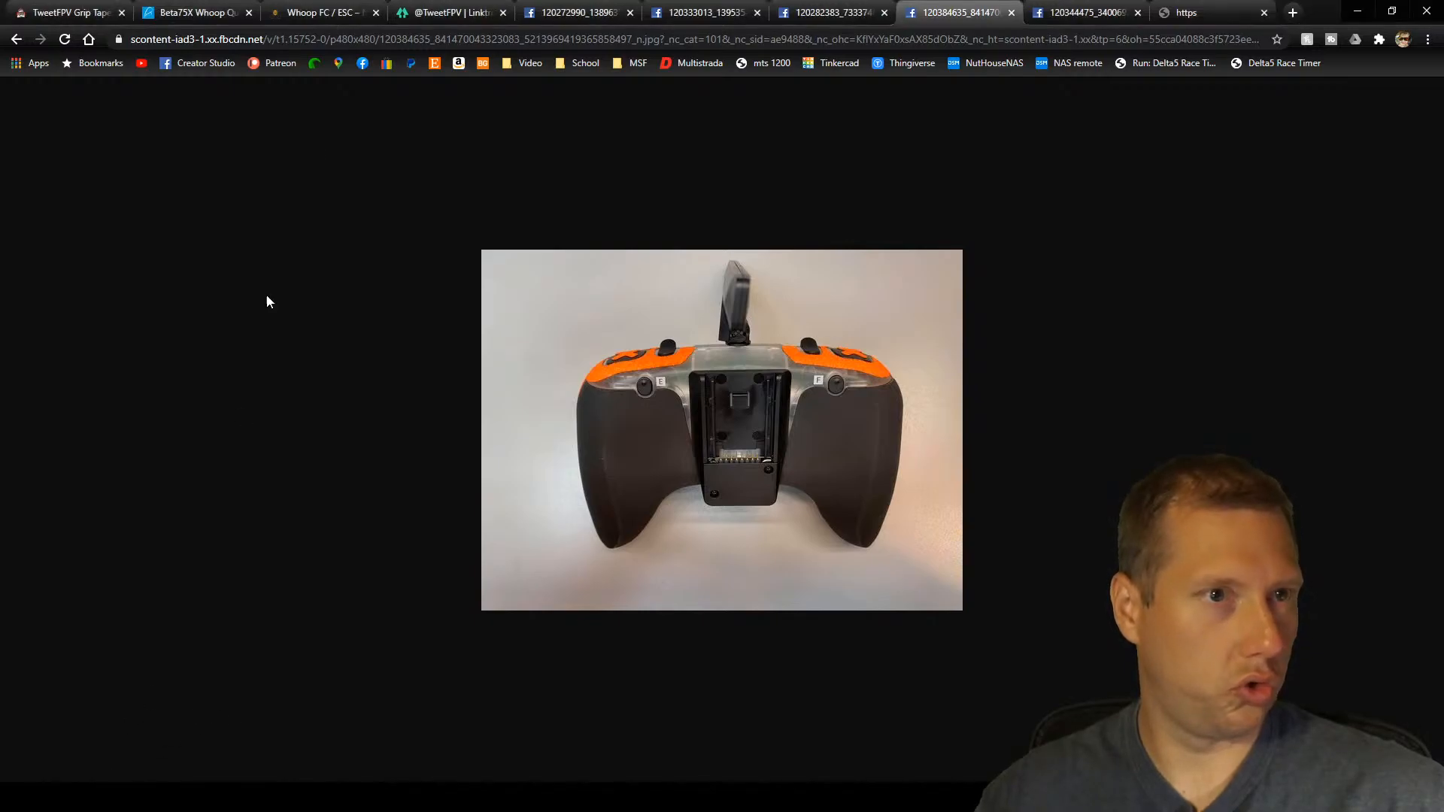
left_click(181, 16)
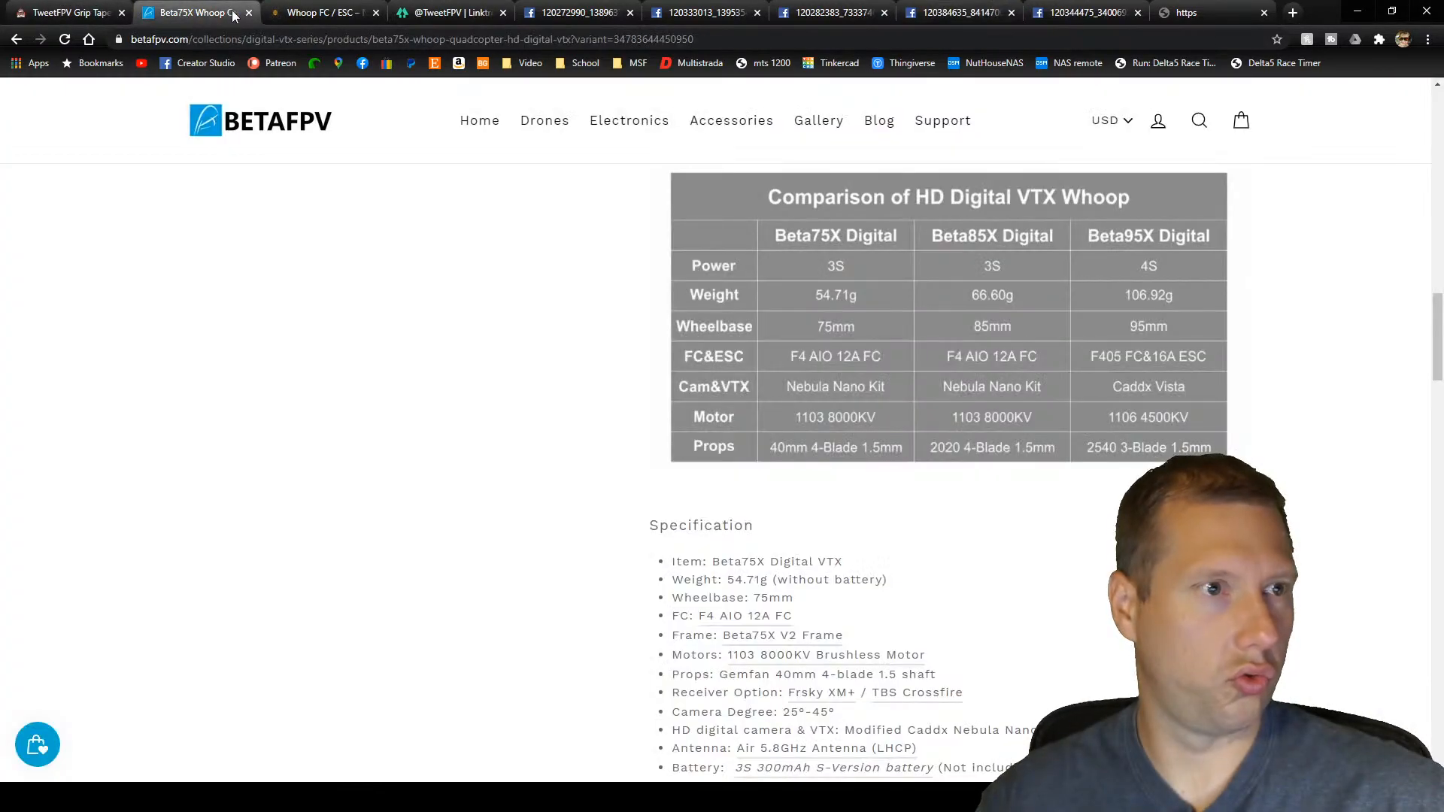
scroll(584, 354, "up", 15)
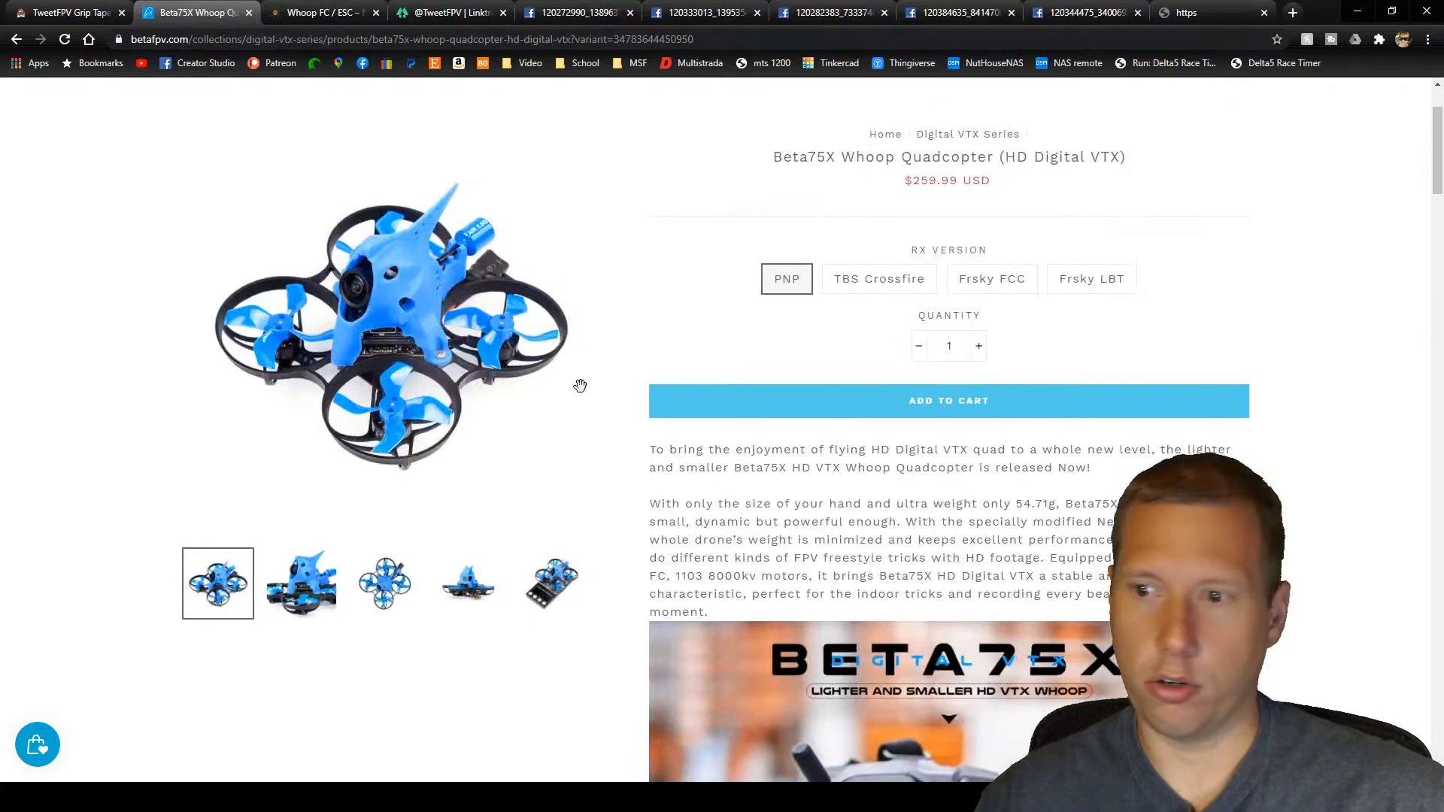
scroll(643, 502, "up", 2)
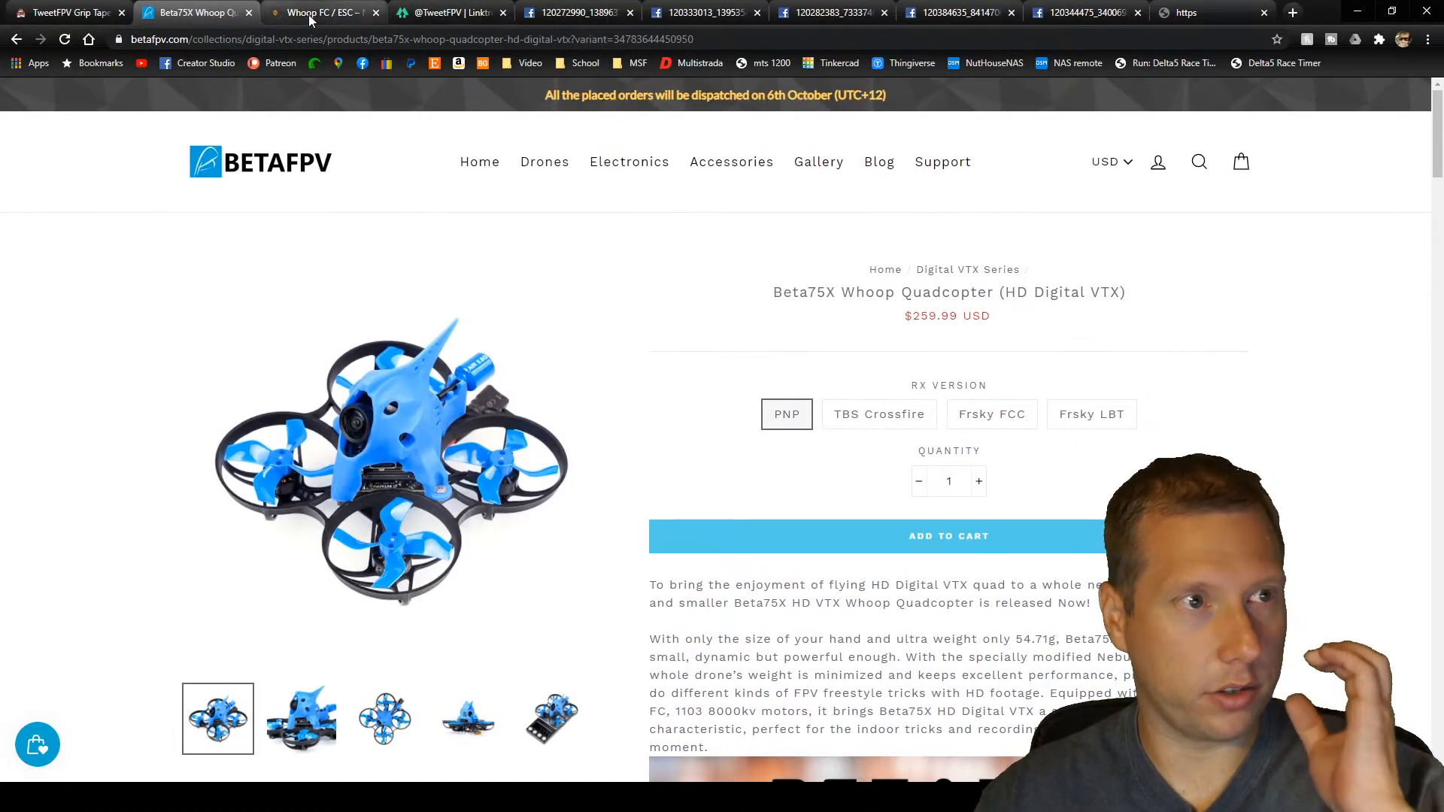
left_click(324, 13)
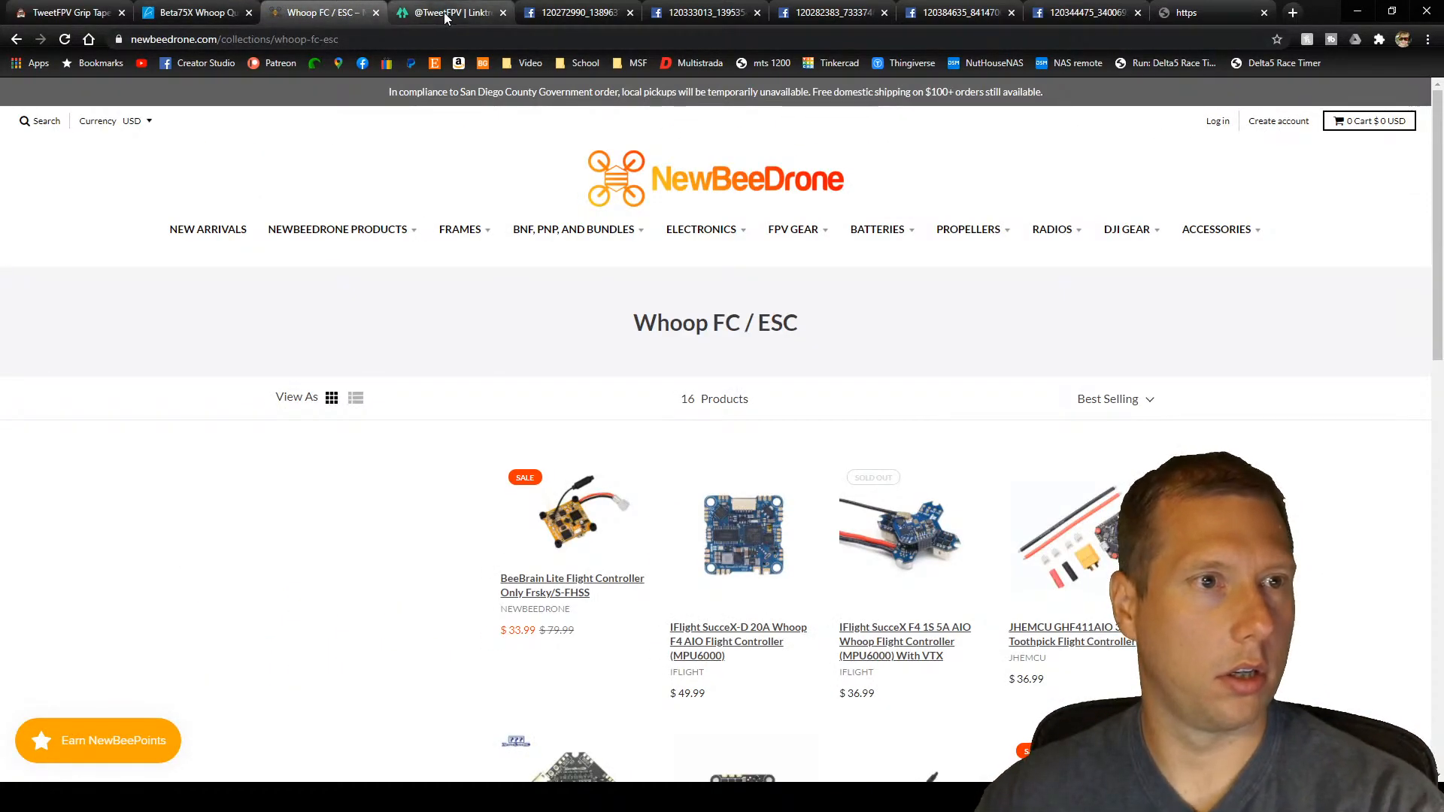
Step: Search the web for "metor75" in place of the controller photo and open BETAFPV's Meteor75 brushless whoop page
left_click(575, 13)
left_click(560, 39)
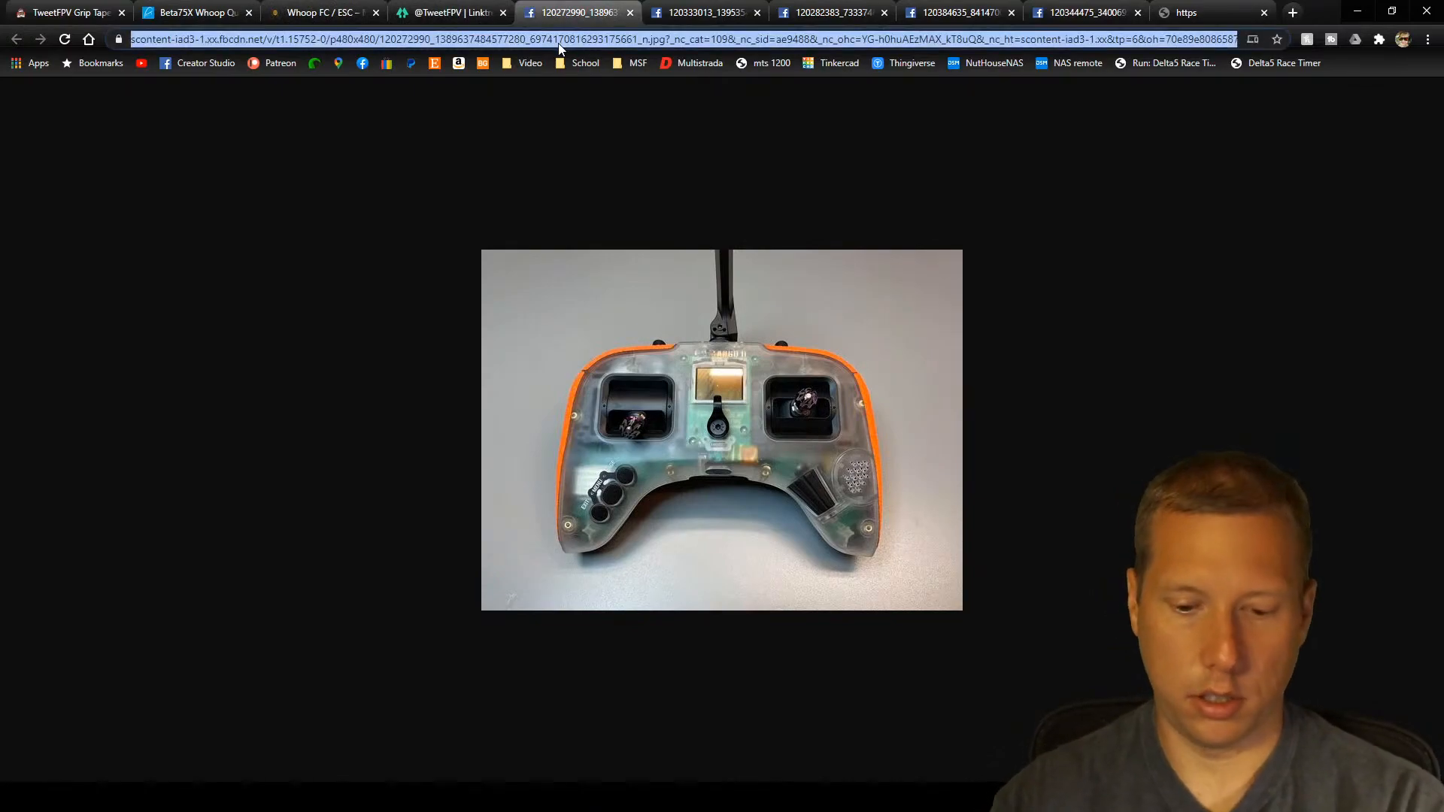
type("met")
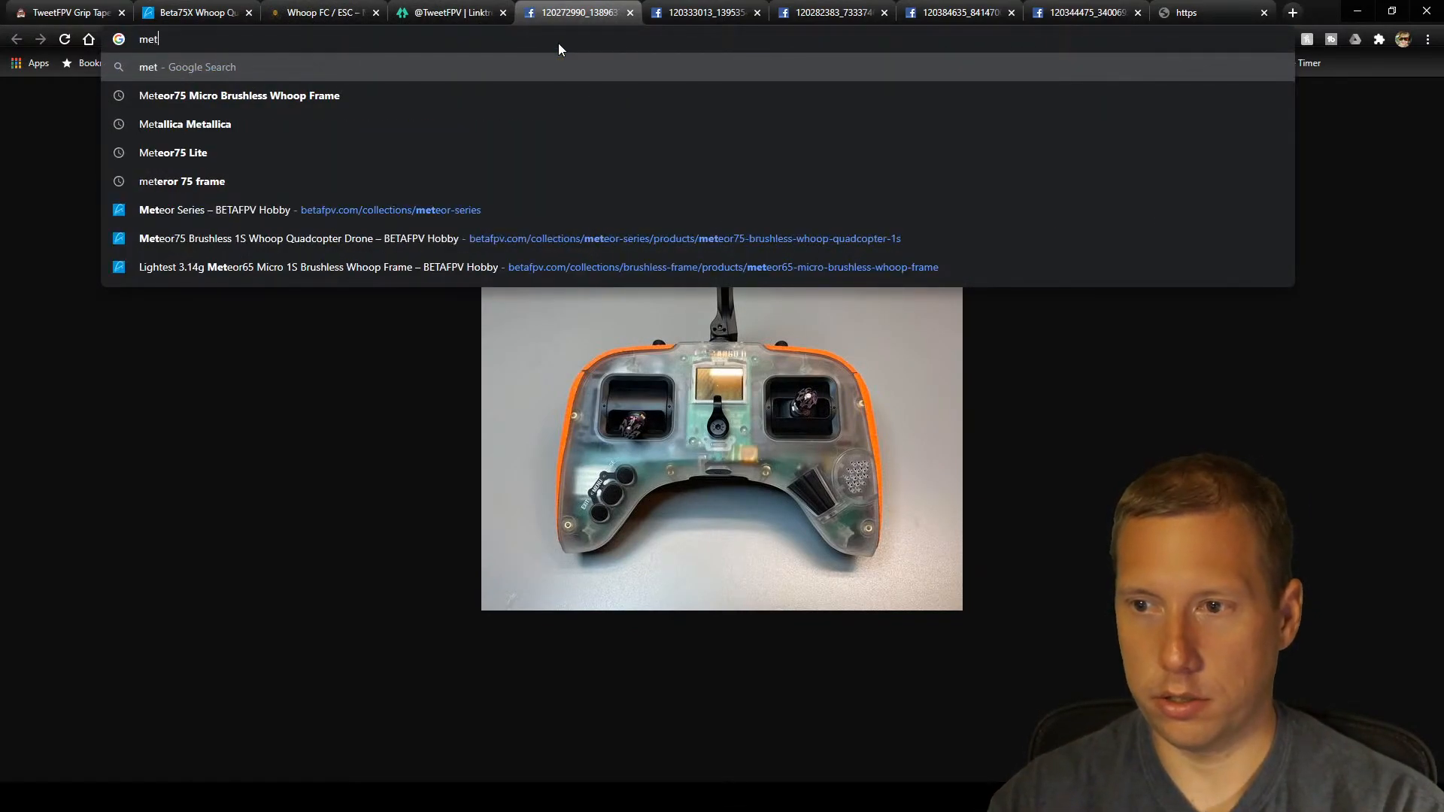
type("or75")
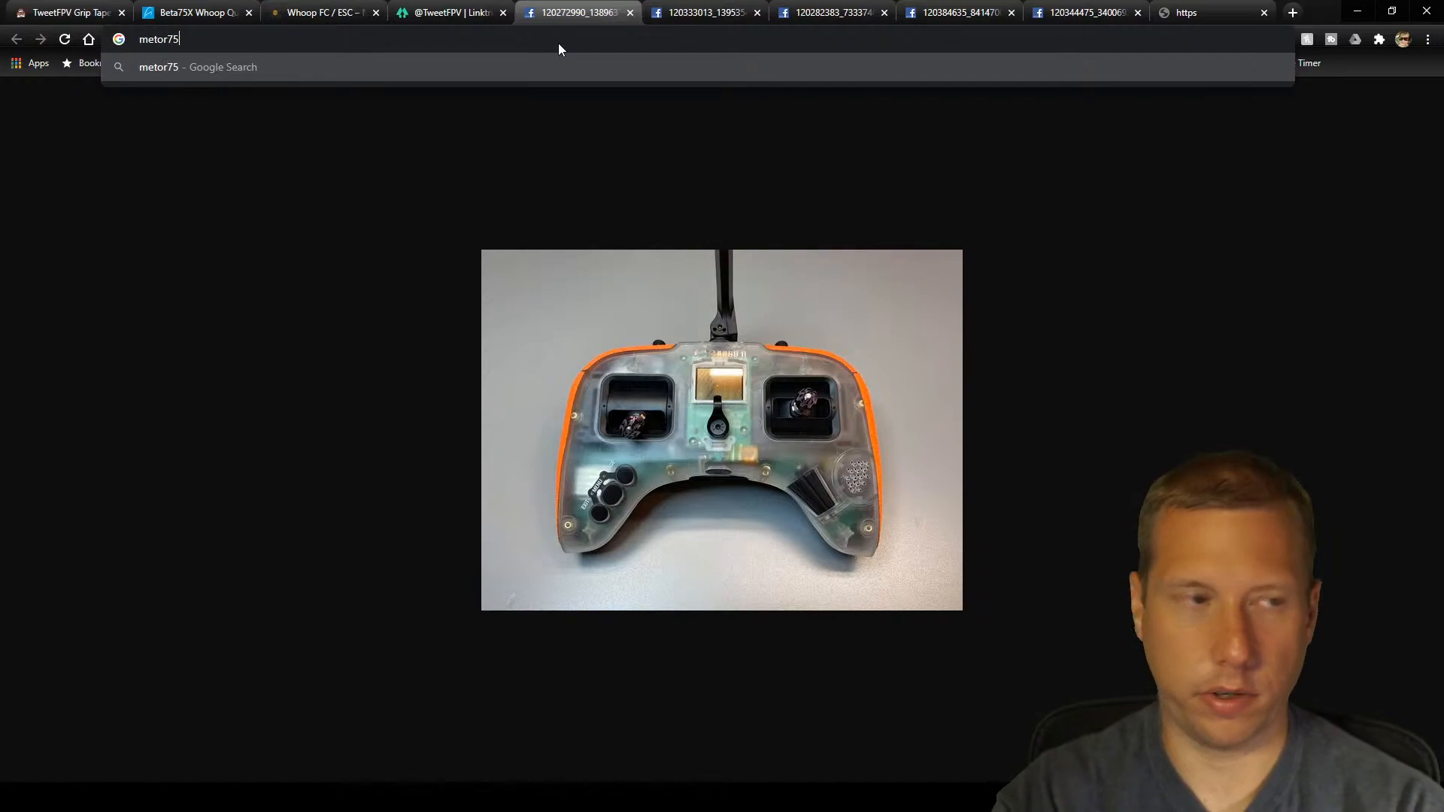
key("Return")
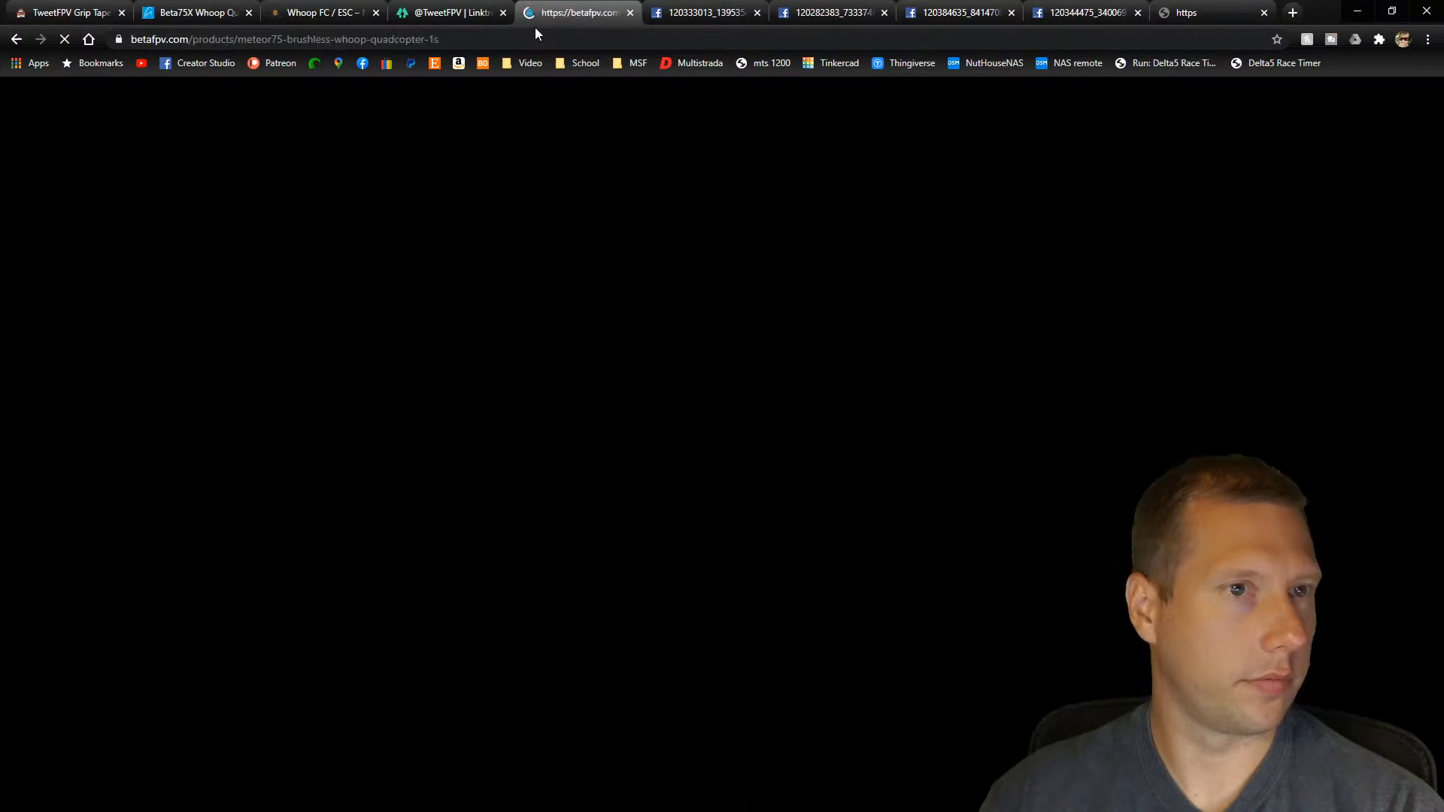
Step: Move the Meteor75 page beside the Beta75X page in the tab order and look over its product description
left_click_drag(535, 23, 319, 17)
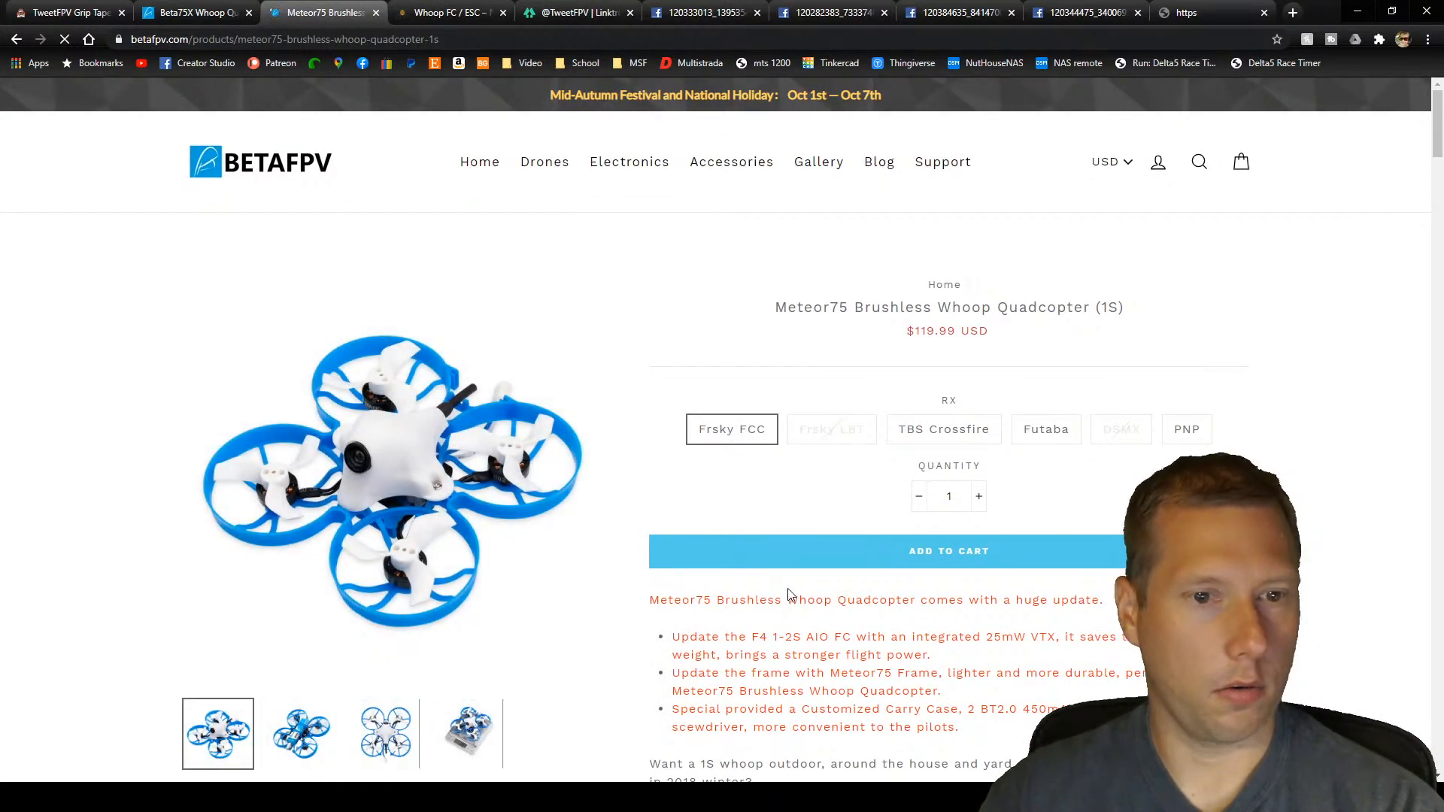
scroll(787, 592, "down", 7)
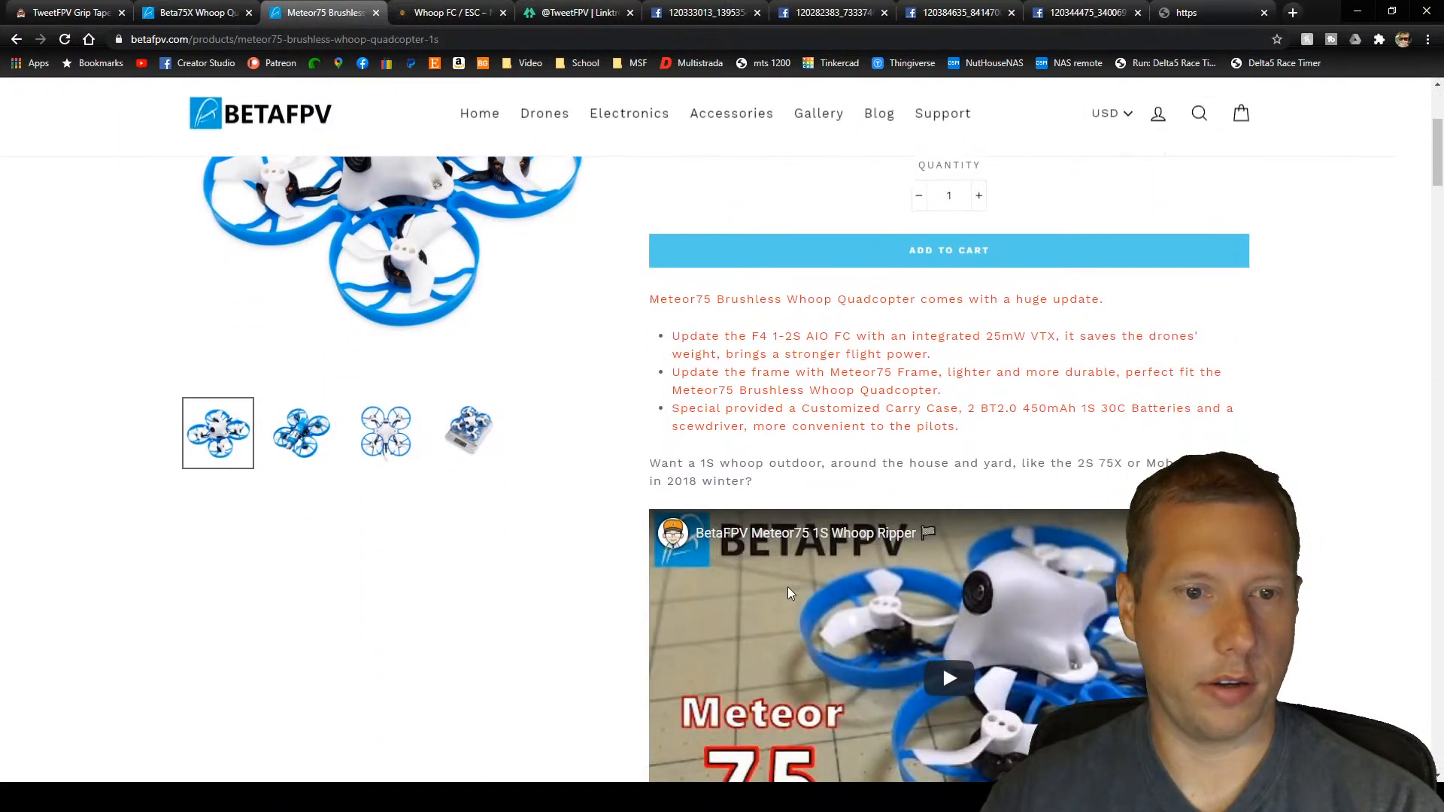
scroll(941, 589, "up", 3)
Step: Open the Beta75X Whoop Quadcopter (3S) from BETAFPV's X Series drones and look over its description and version comparison table
key("ctrl+shift+Tab")
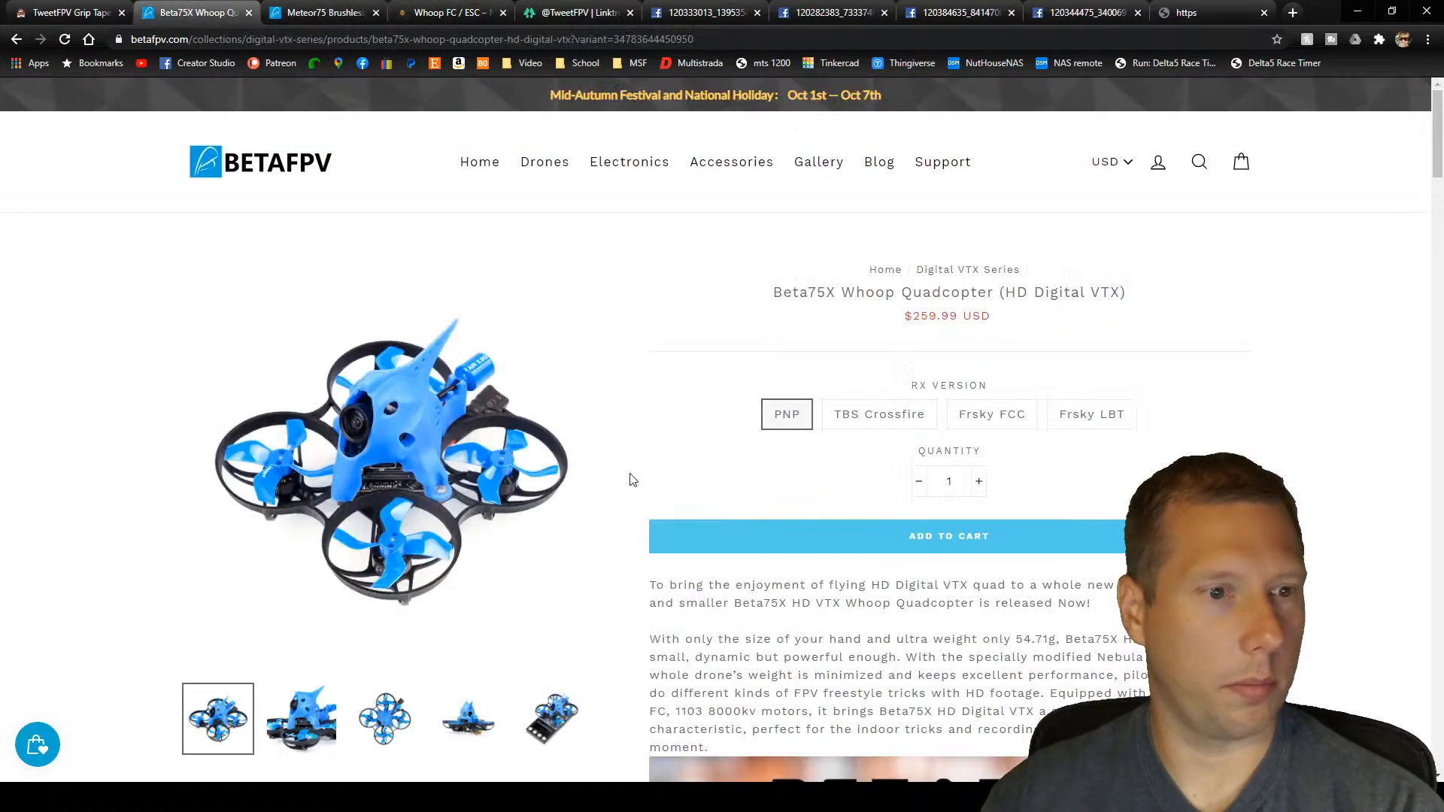
scroll(634, 480, "down", 2)
scroll(634, 479, "up", 2)
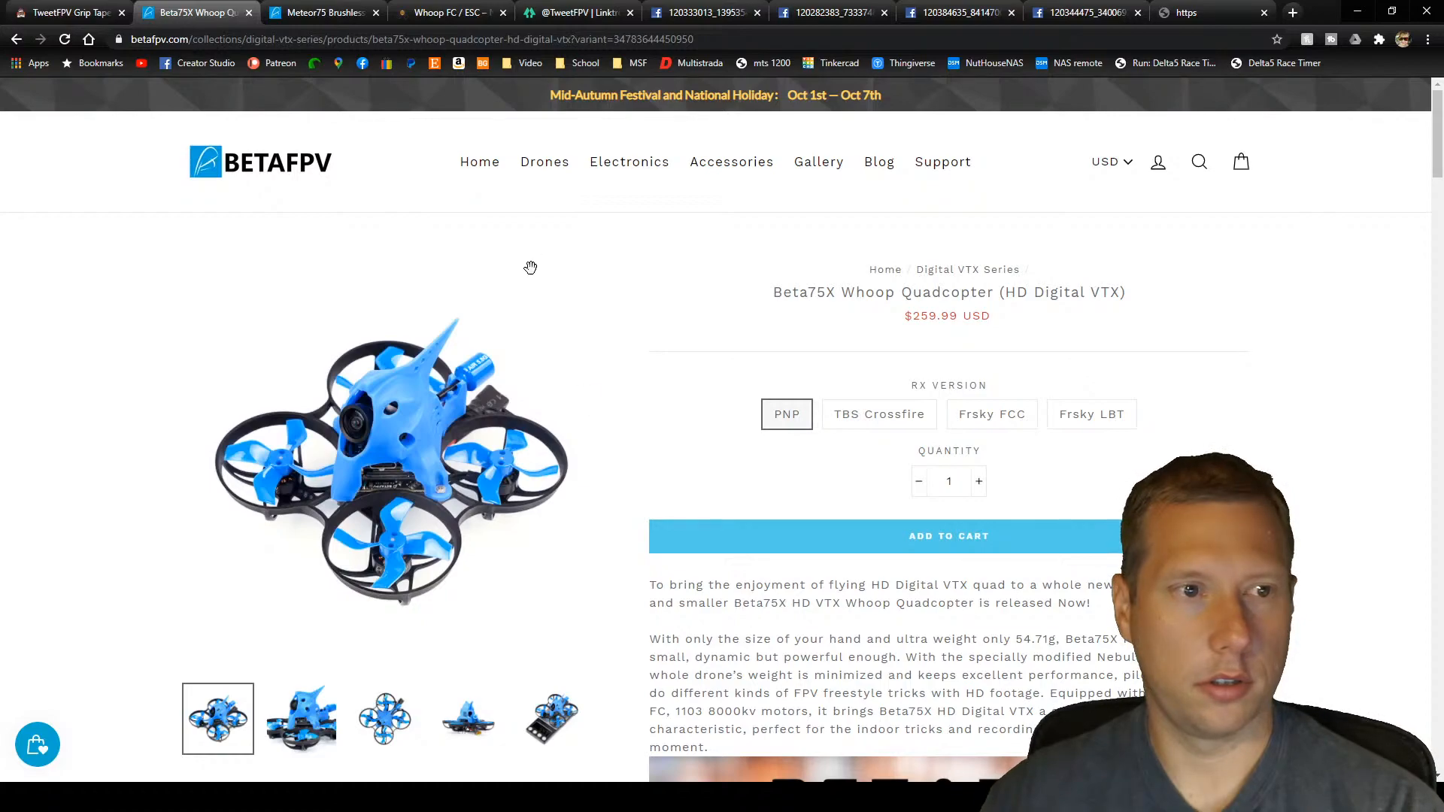
mouse_move(543, 164)
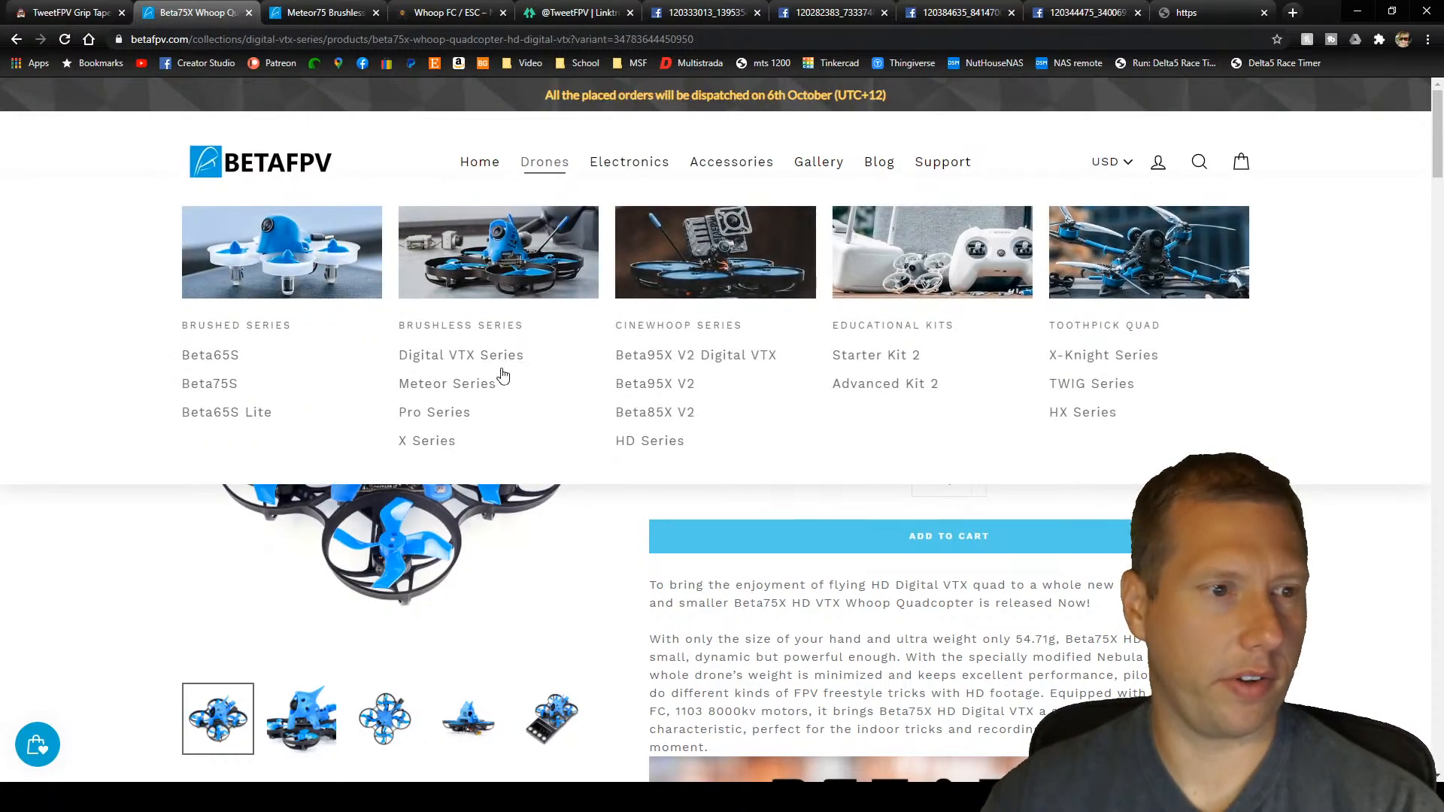
left_click(433, 447)
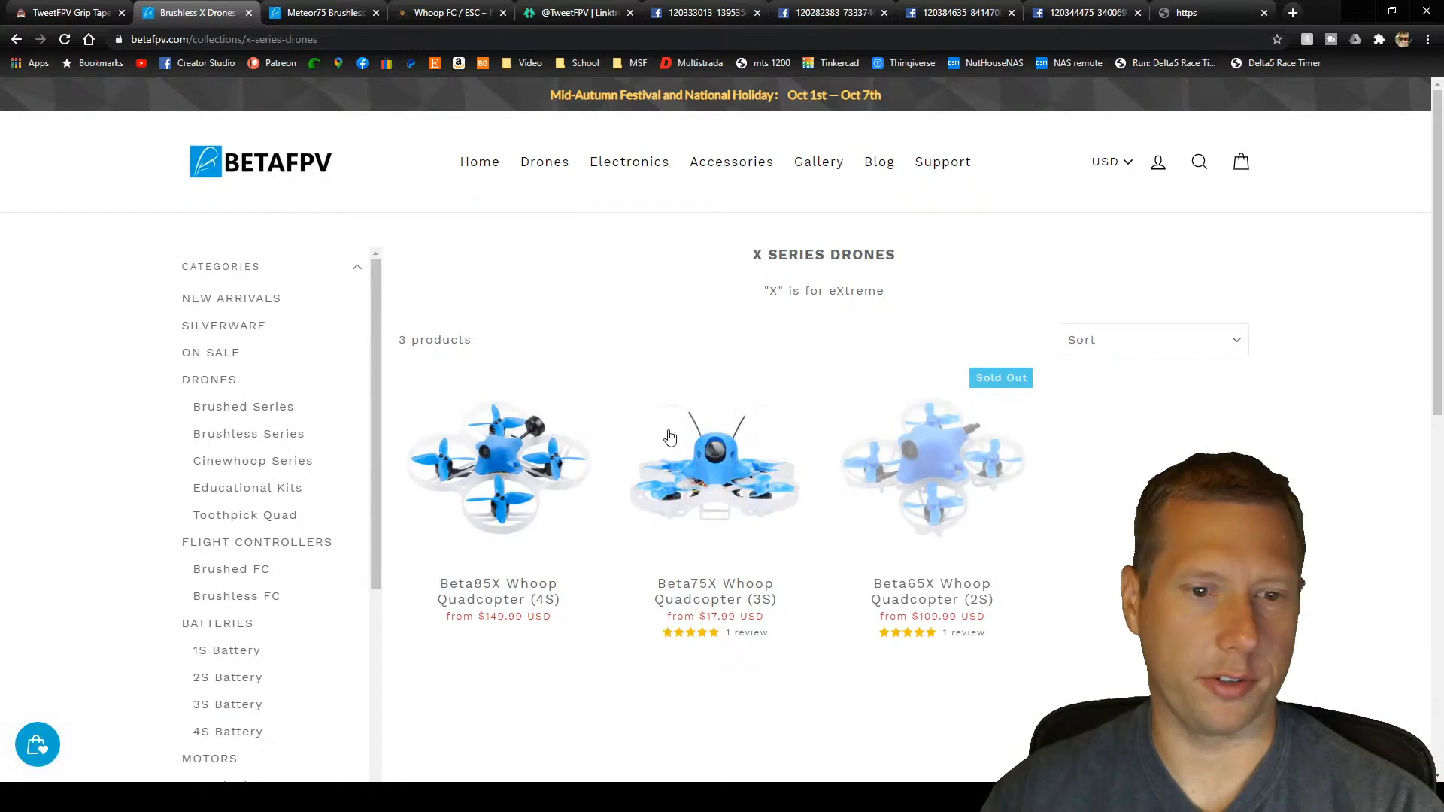
left_click(682, 448)
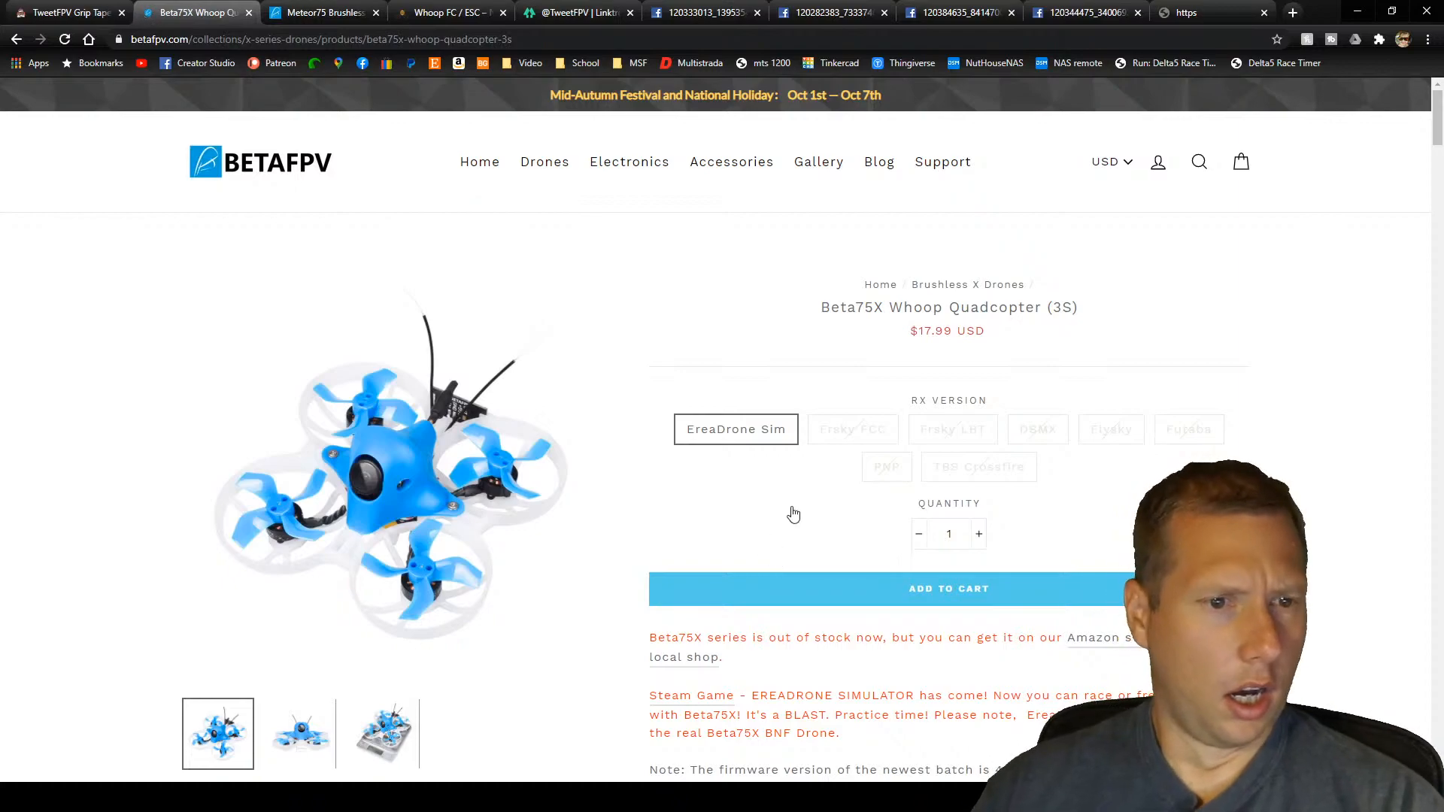
scroll(767, 519, "down", 4)
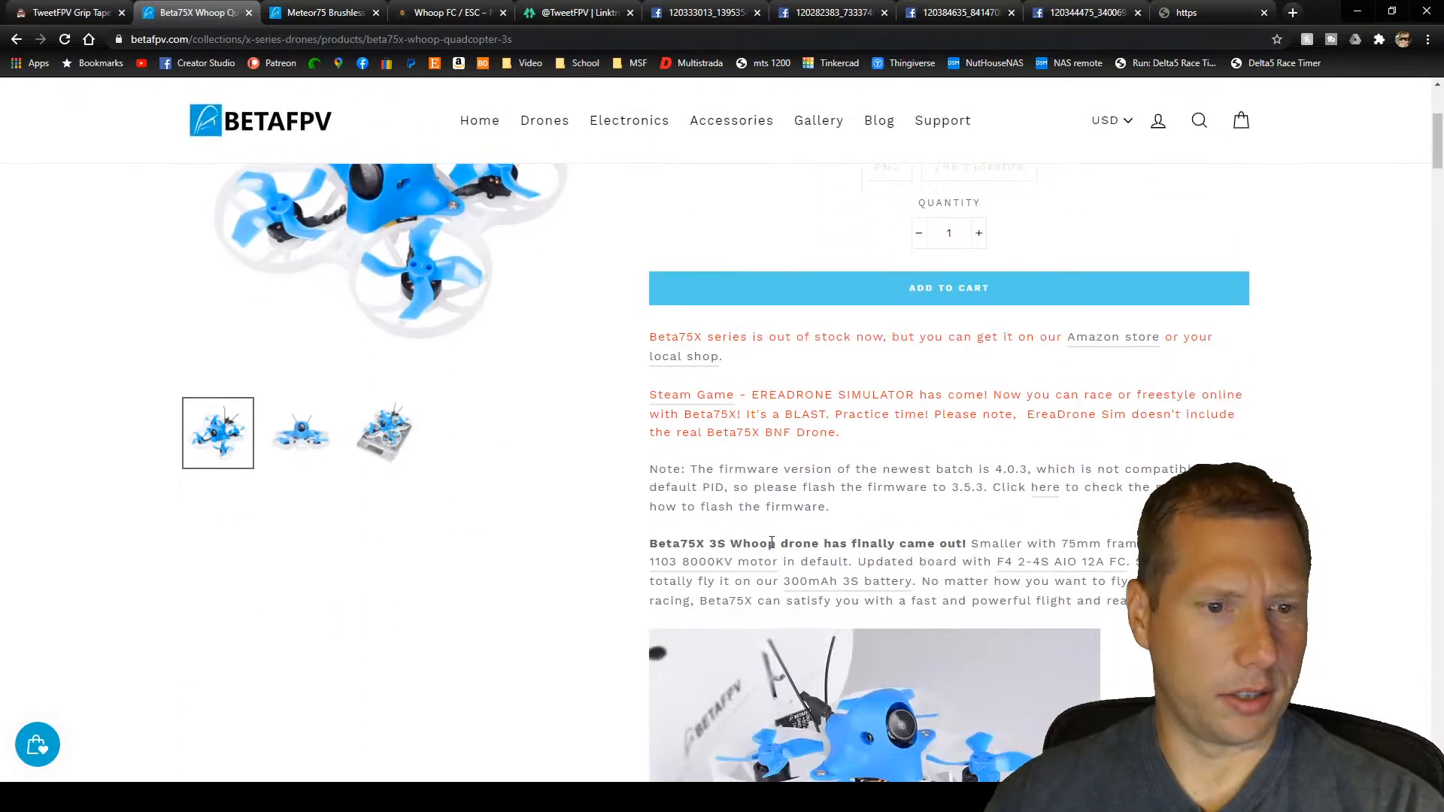
scroll(771, 540, "down", 2)
scroll(771, 540, "down", 9)
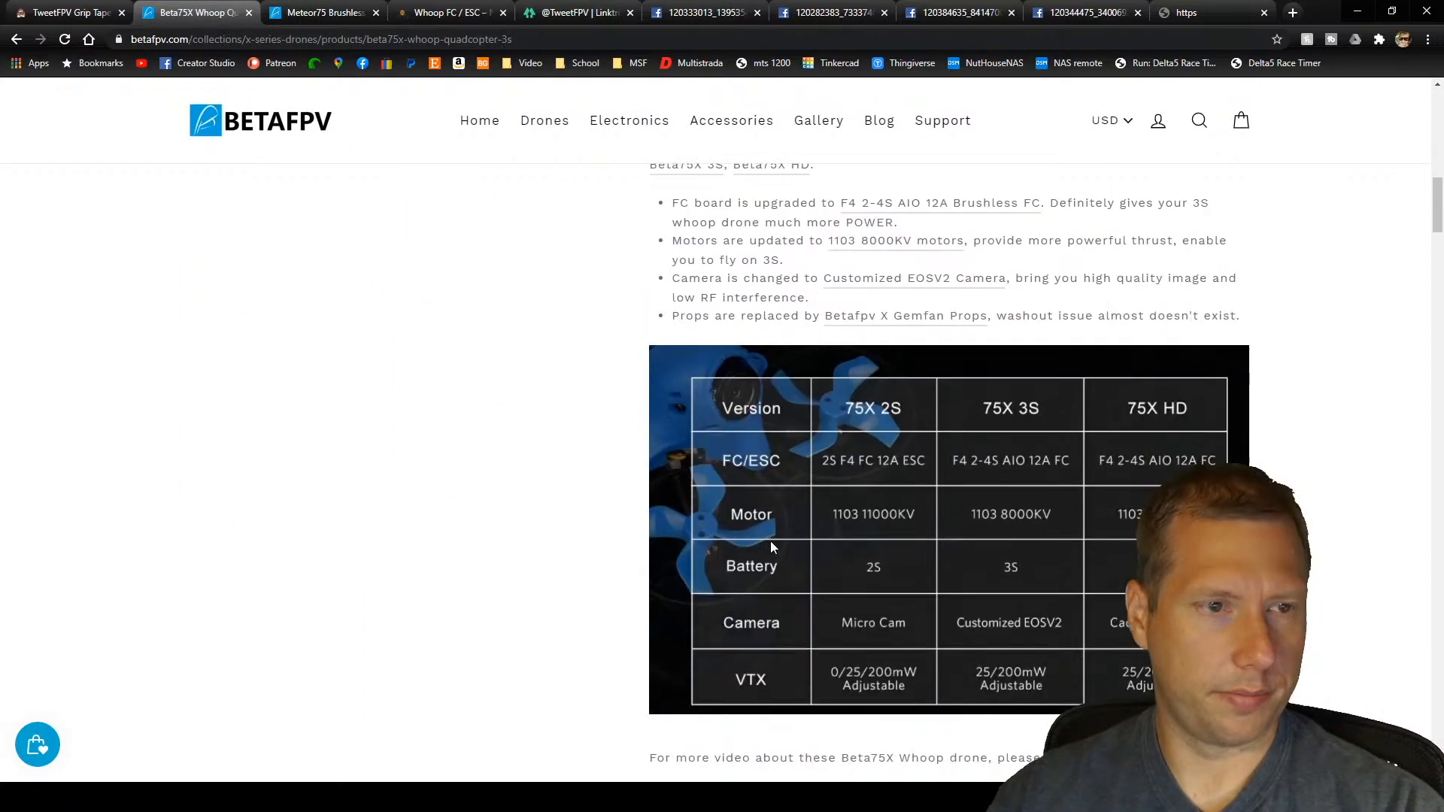
Step: Look over the Meteor75 page's embedded video, Crossfire antenna section, and motor and battery details
left_click(340, 10)
scroll(756, 468, "down", 4)
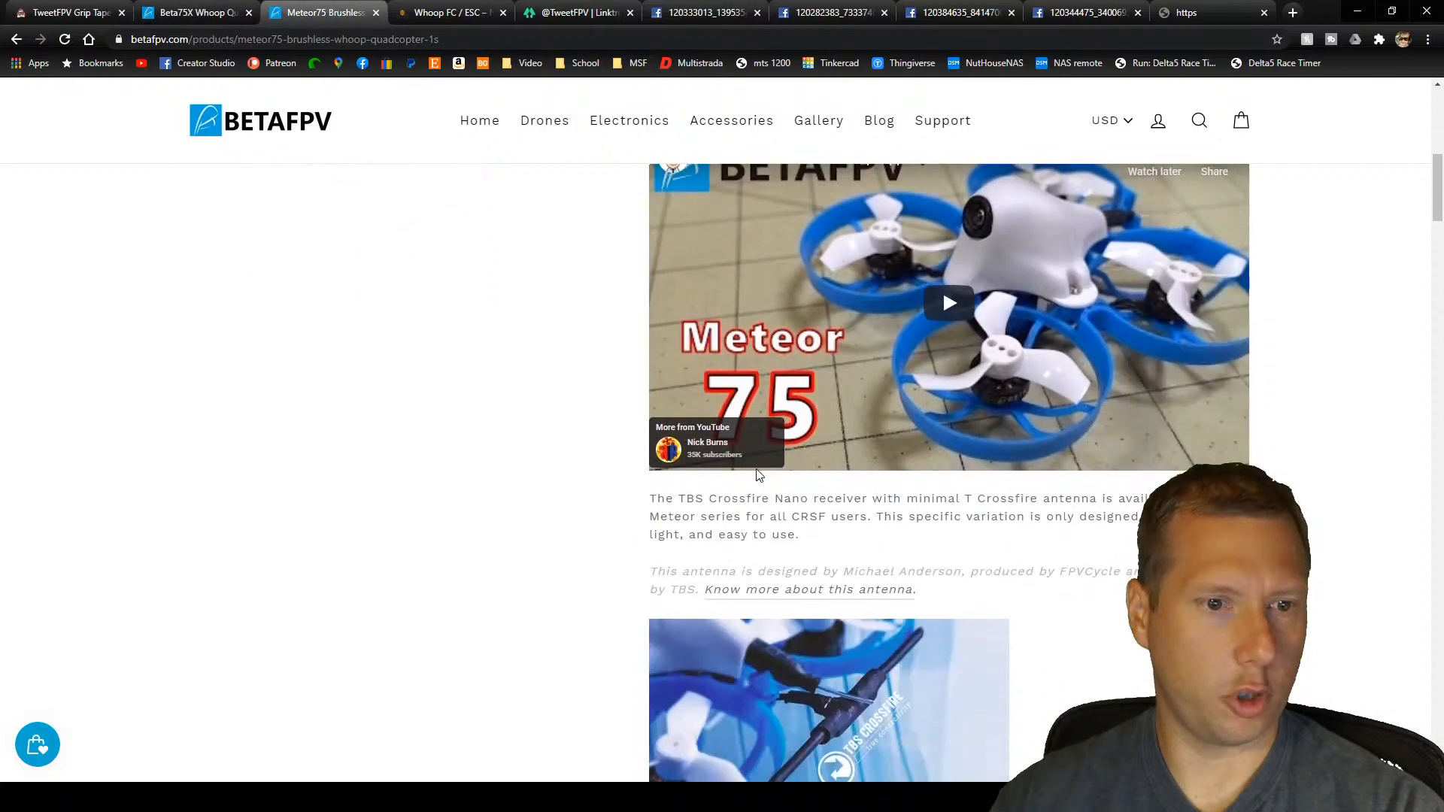
scroll(756, 468, "up", 4)
scroll(755, 468, "down", 12)
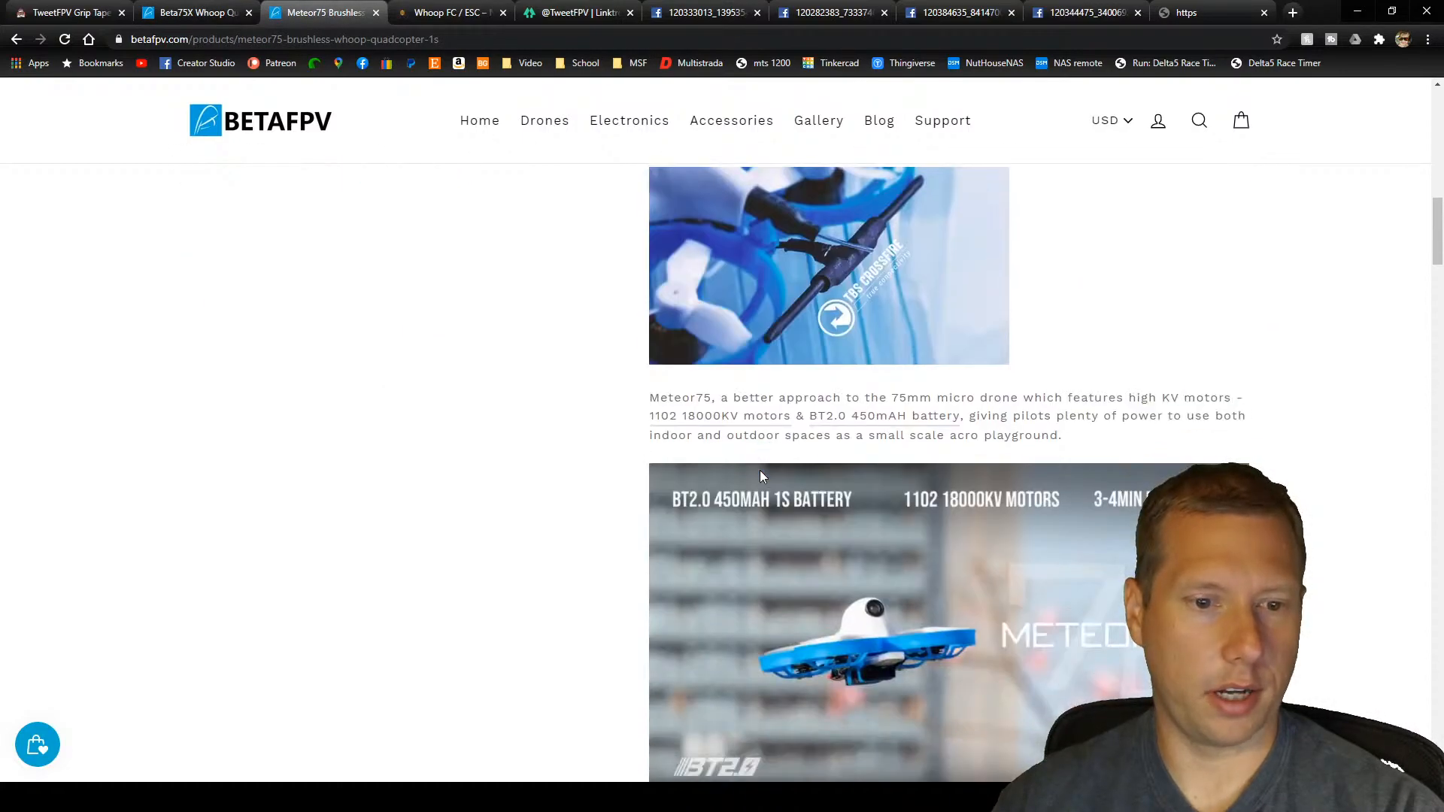
scroll(760, 471, "down", 5)
scroll(761, 471, "up", 10)
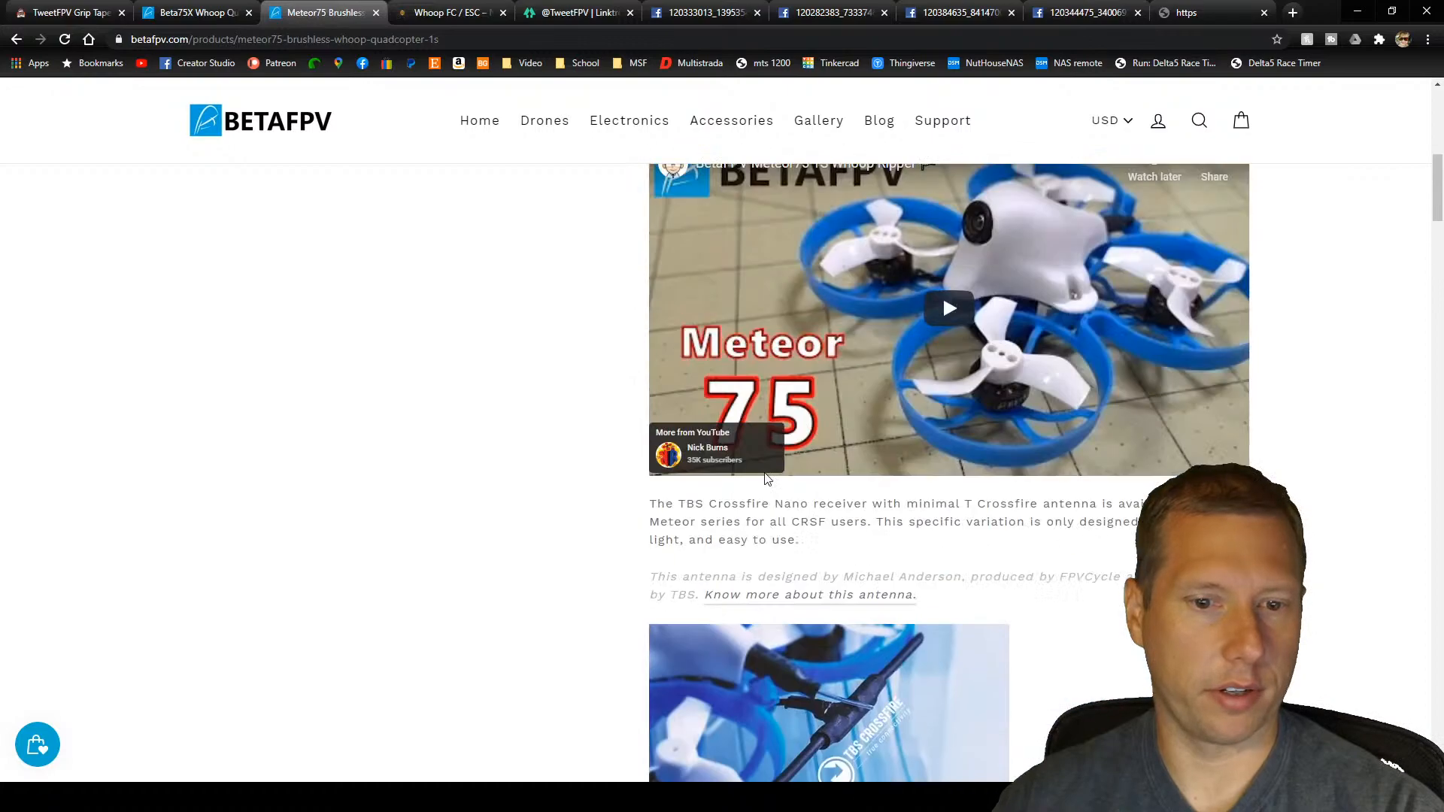
Step: Compare the Beta75X 3S page's version table with the Meteor75 page
key("ctrl+shift+Tab")
scroll(790, 487, "down", 12)
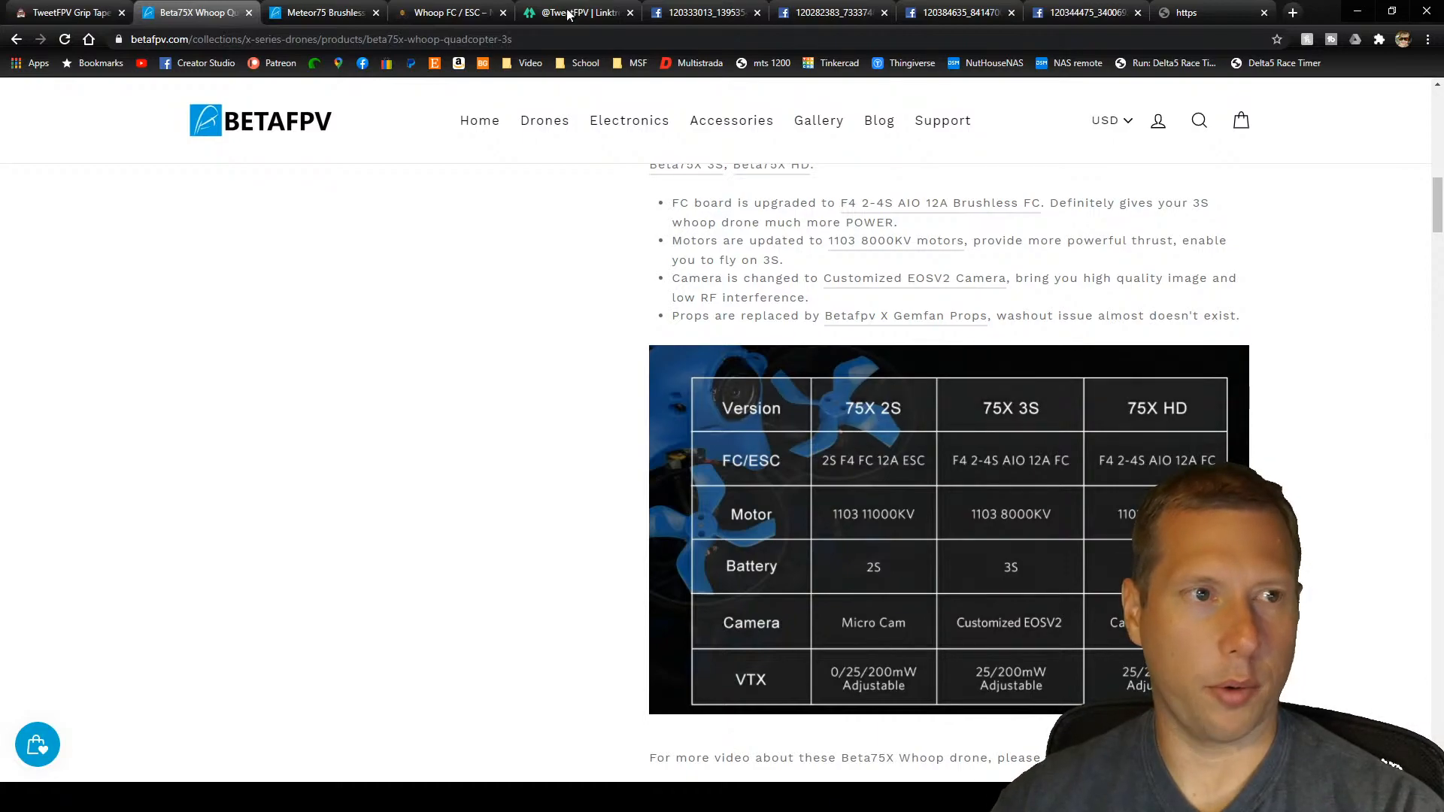
left_click(312, 12)
left_click(248, 8)
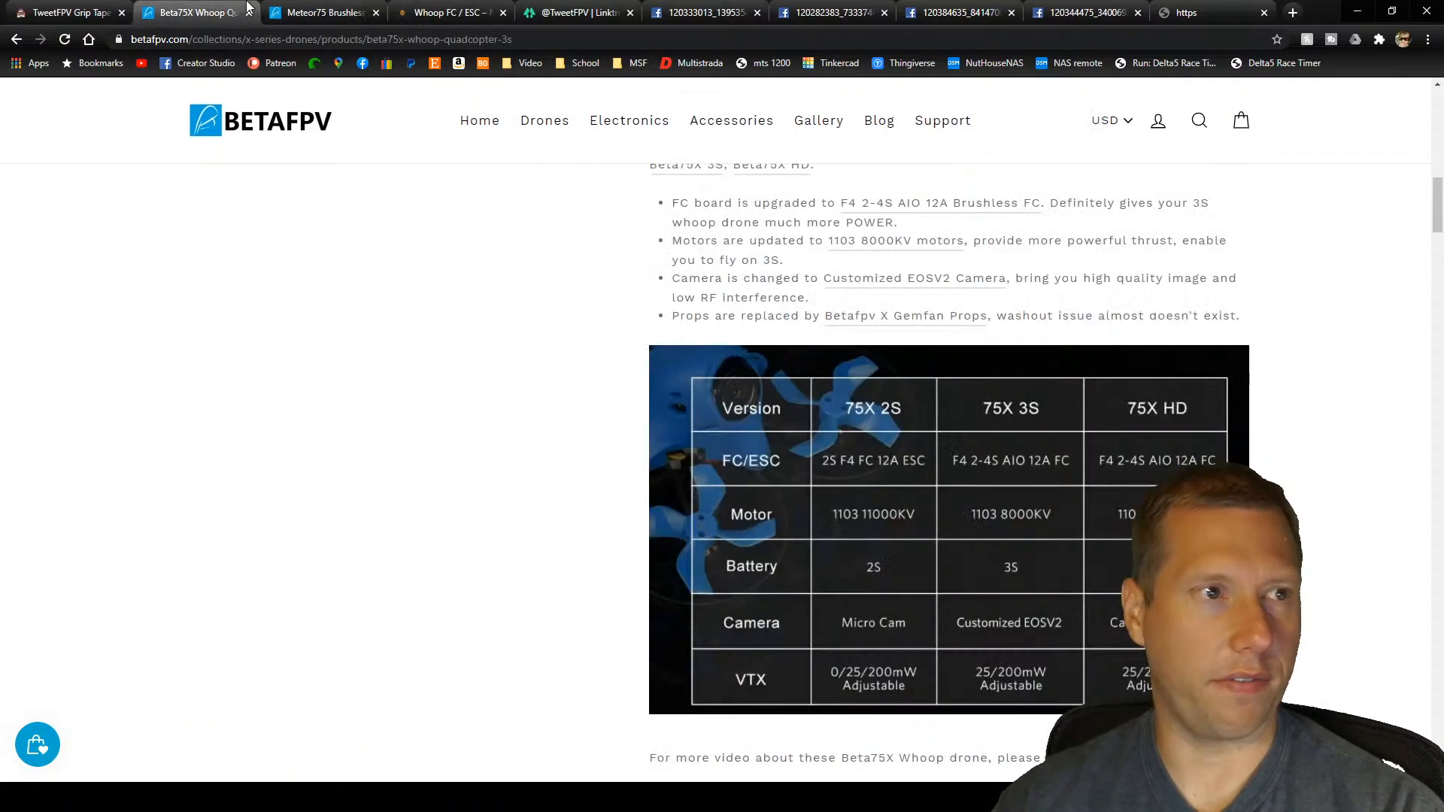
left_click(288, 9)
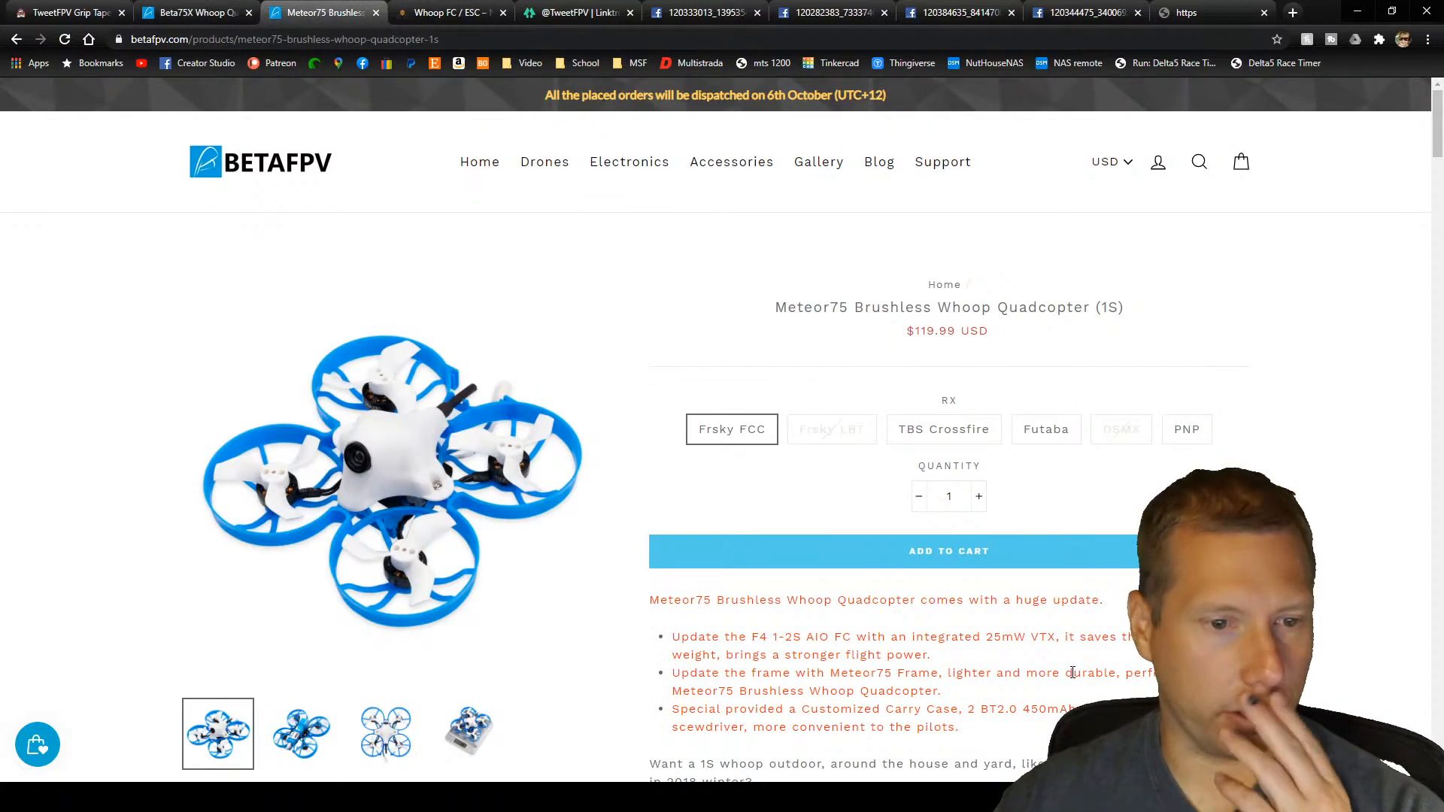
Step: Review the Meteor75's update notes and video section, and show its top-down product photo
scroll(1073, 669, "down", 4)
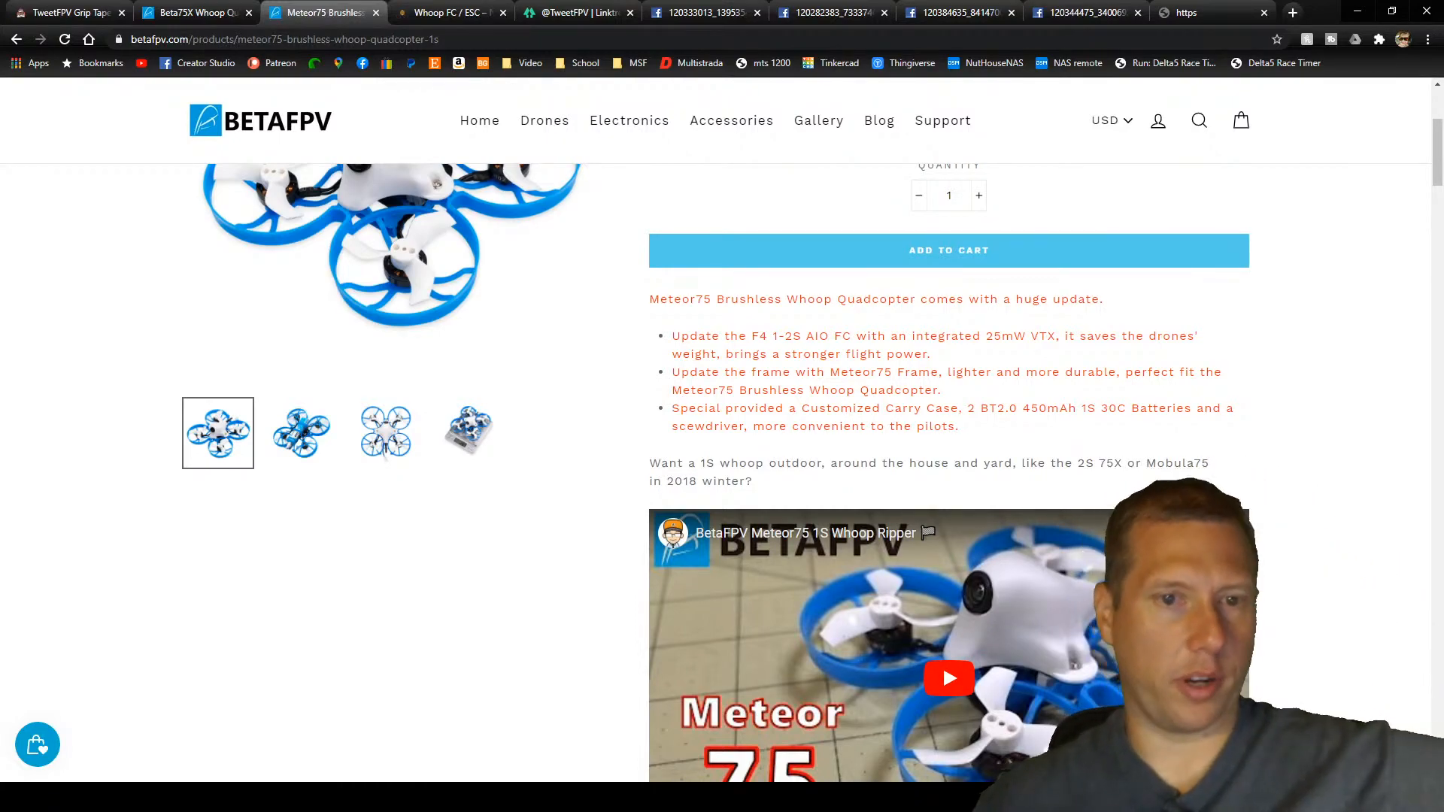
scroll(948, 677, "down", 8)
scroll(941, 214, "down", 3)
scroll(941, 213, "up", 10)
scroll(467, 580, "down", 1)
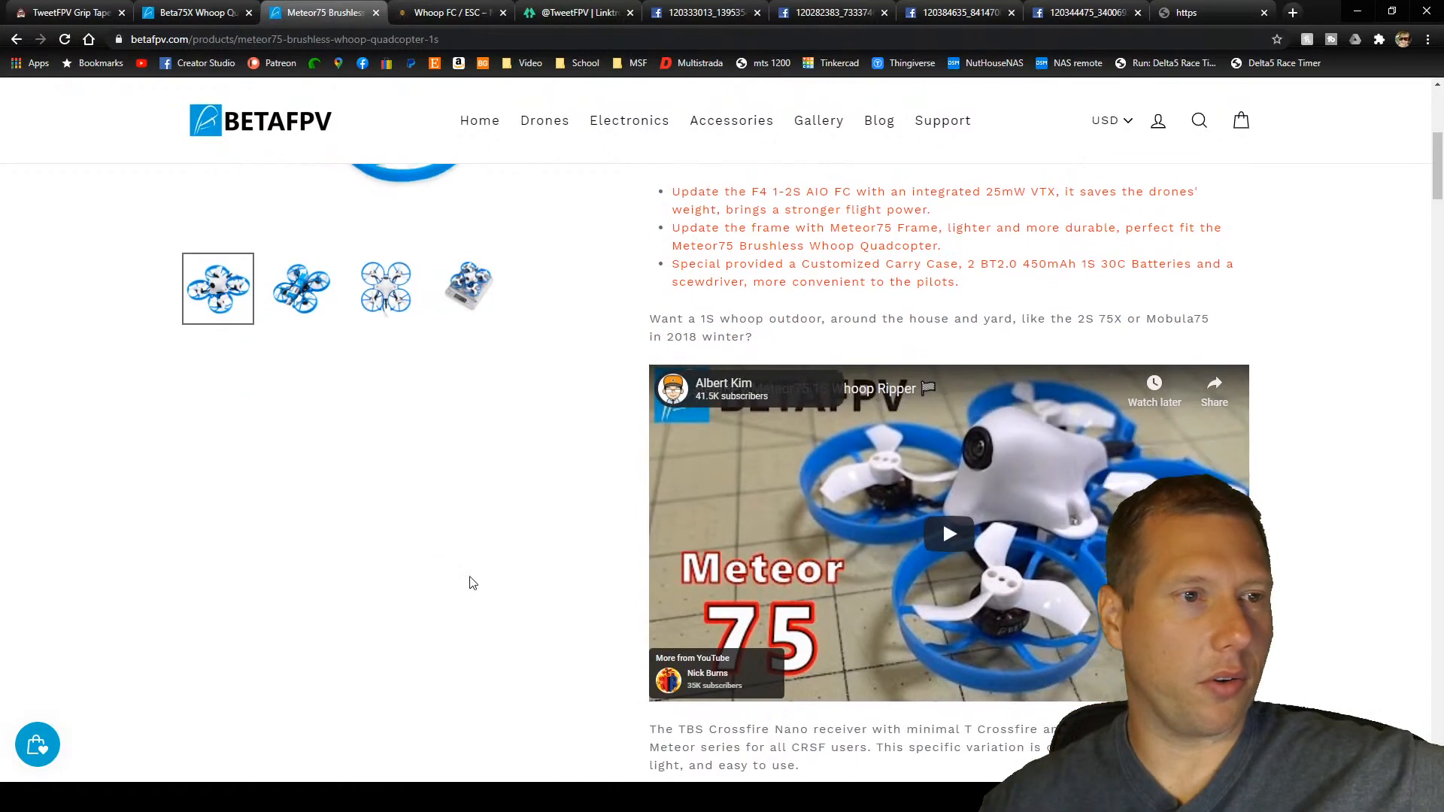
scroll(451, 466, "up", 6)
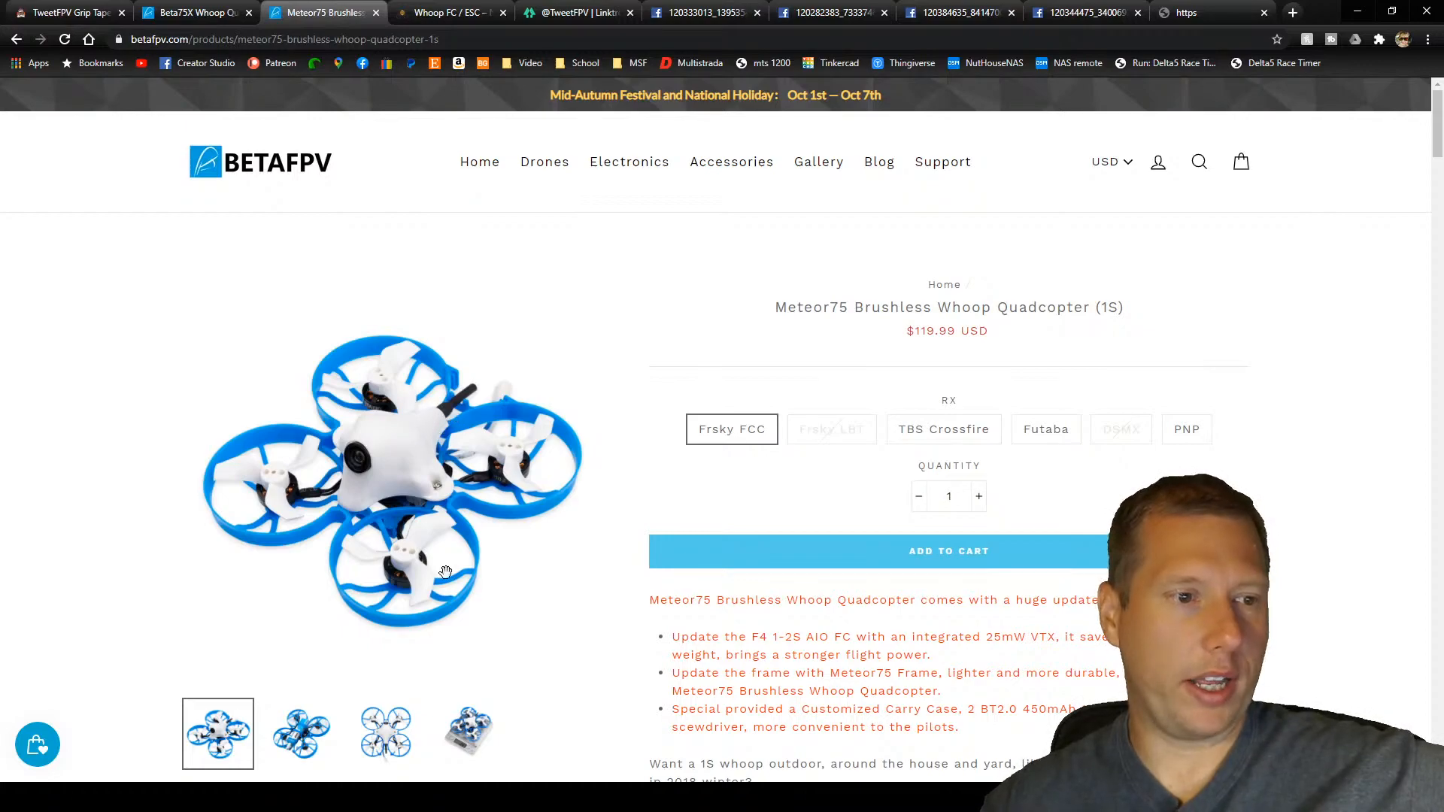
left_click(404, 729)
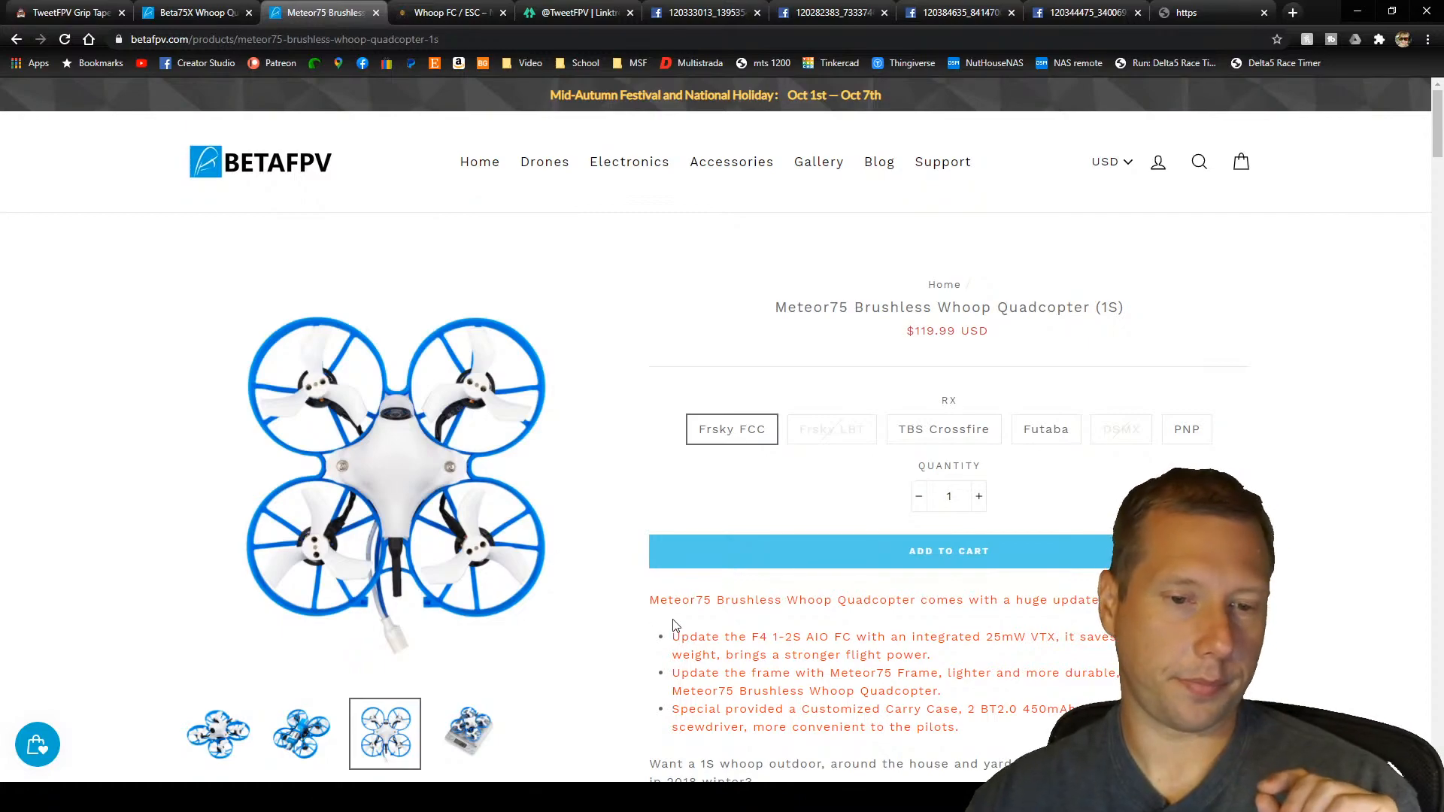
Step: Examine the Meteor75's battery, motor and flight time information further down the product page
scroll(672, 622, "down", 1)
scroll(671, 621, "down", 7)
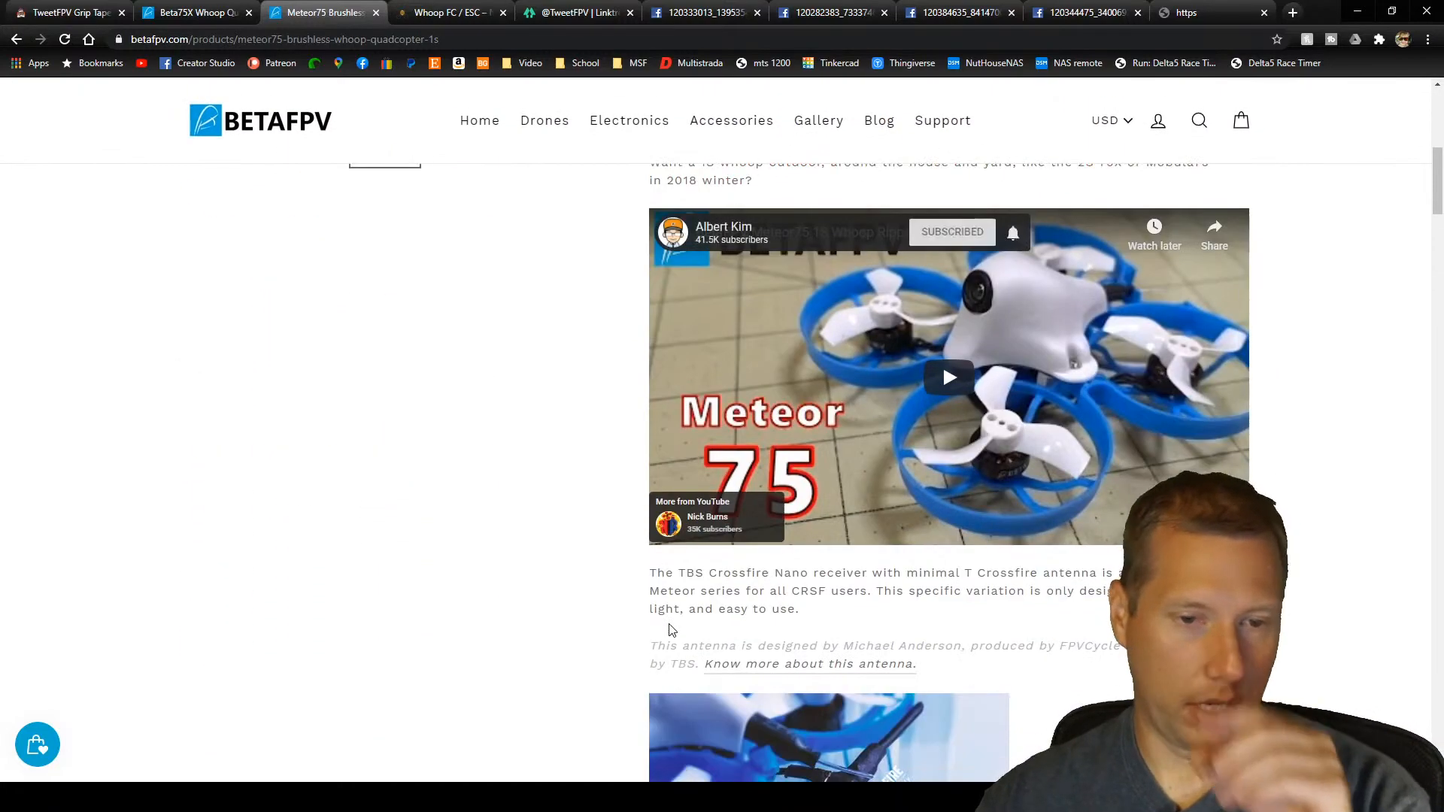
scroll(1061, 661, "down", 6)
scroll(1059, 655, "down", 1)
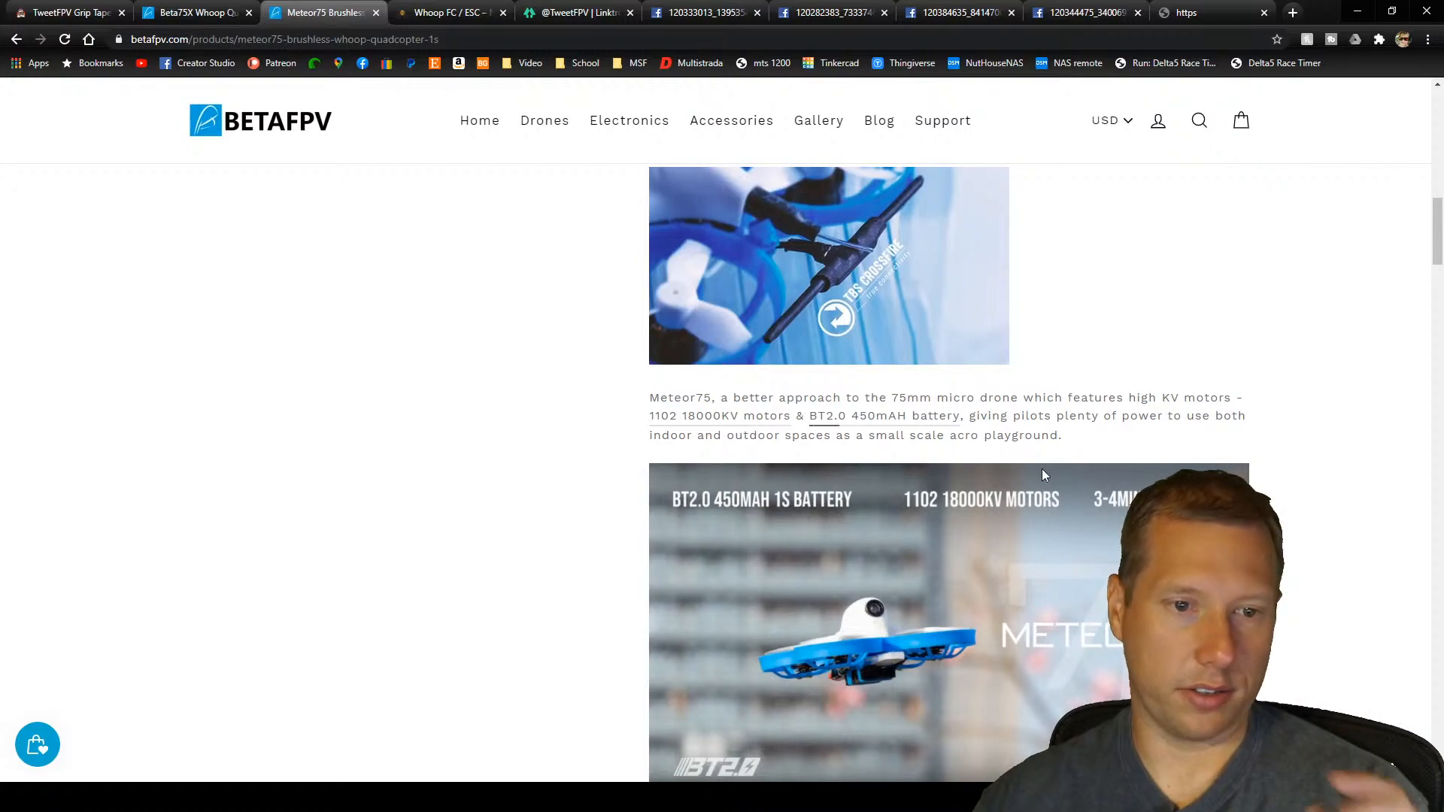
scroll(1340, 594, "down", 3)
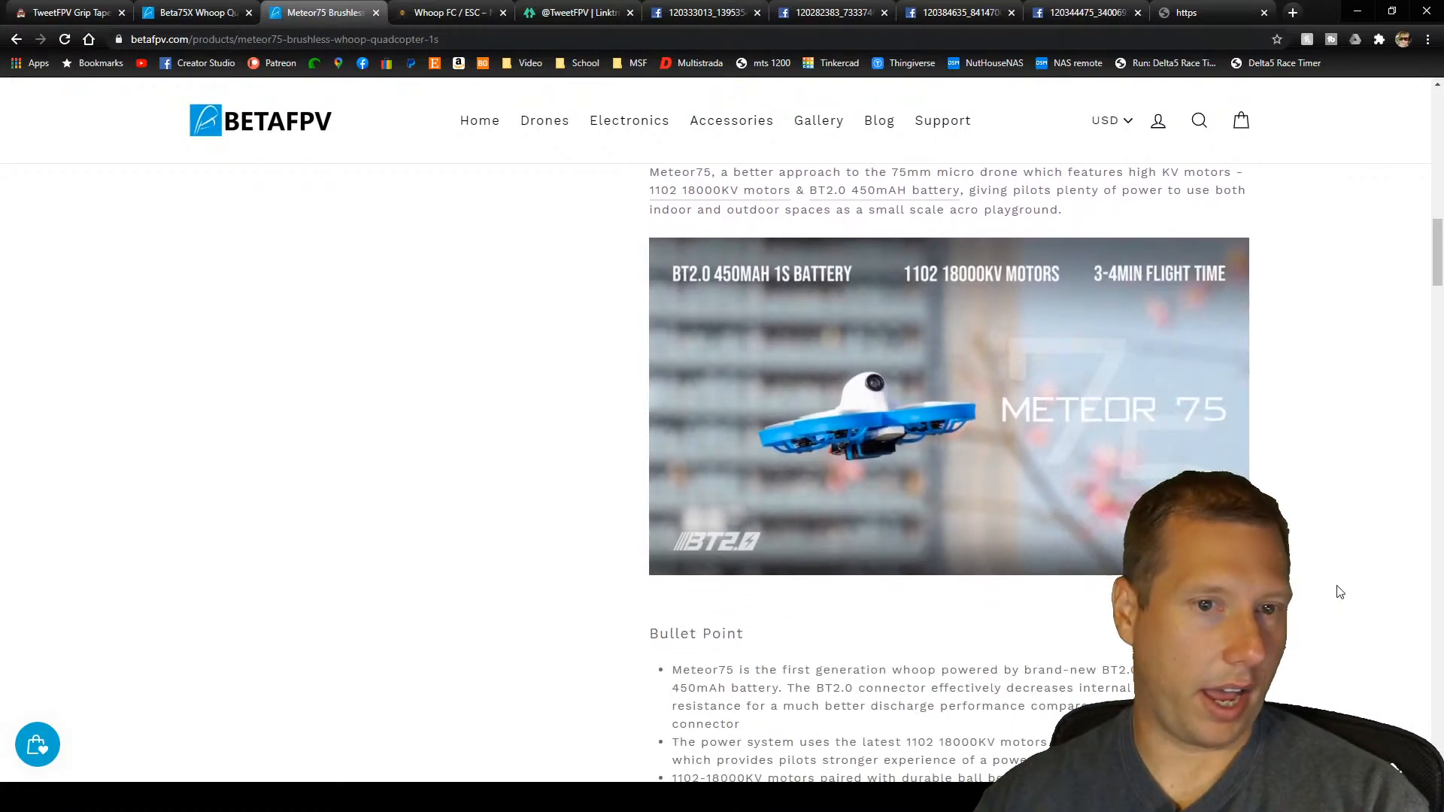
scroll(1340, 590, "up", 2)
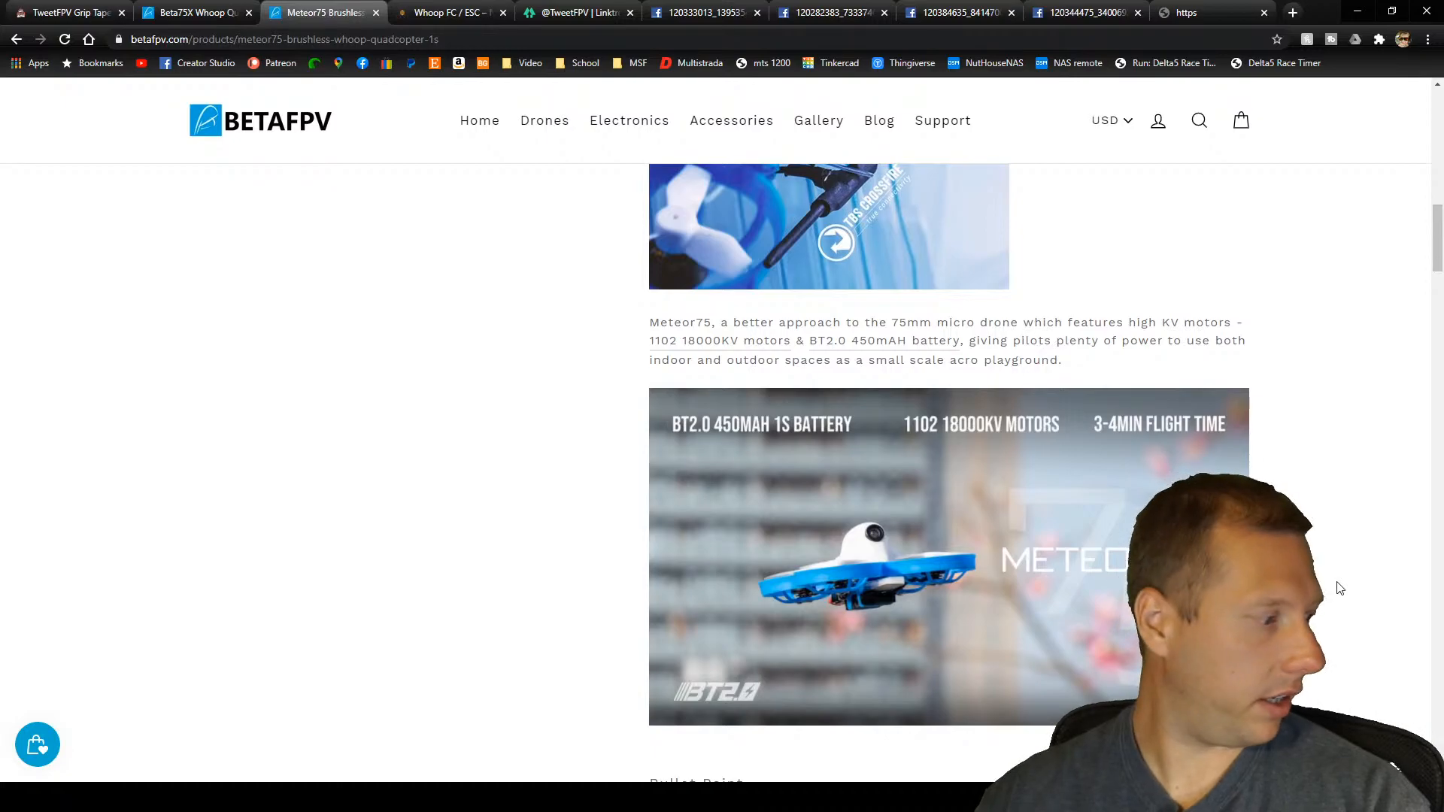
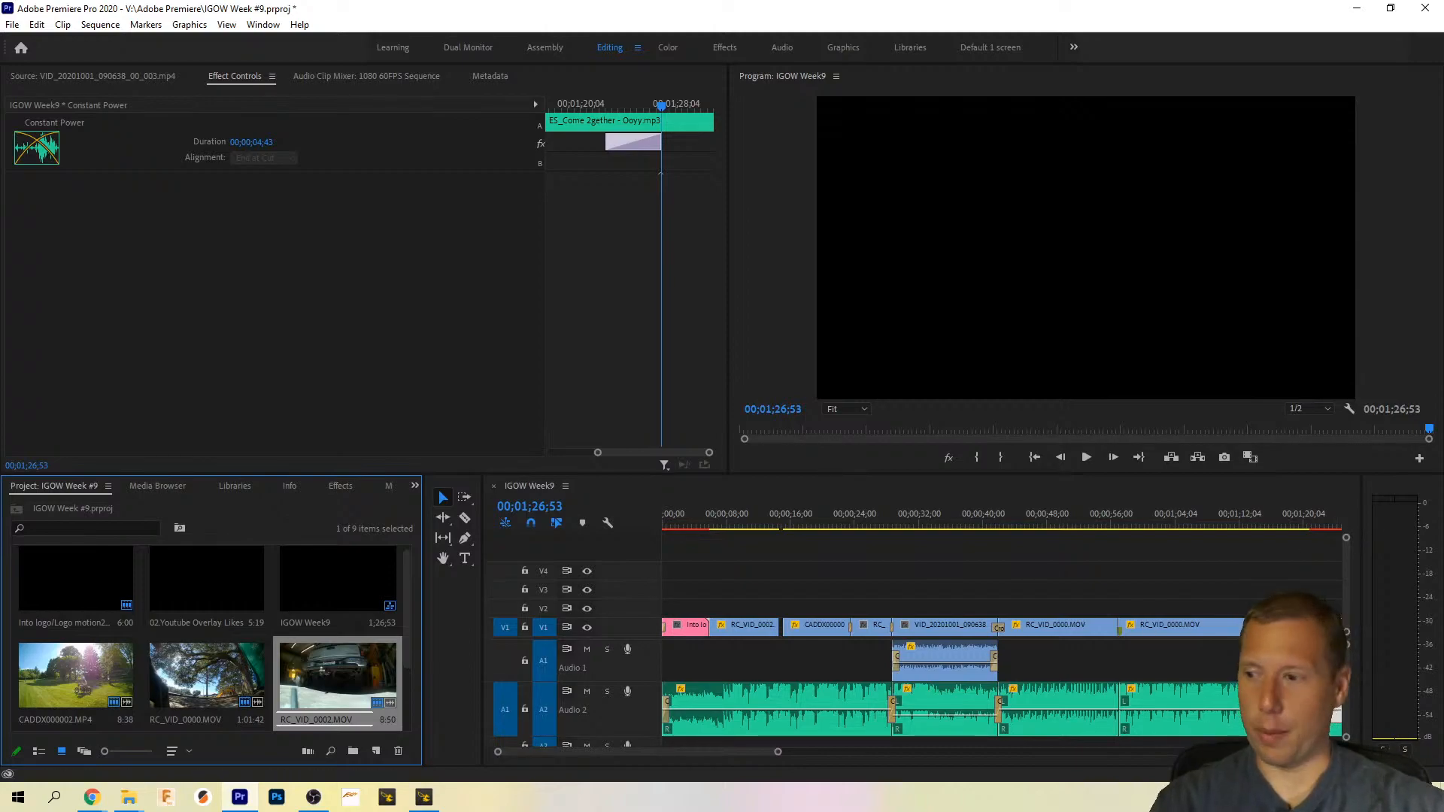
Step: Open the media export settings for the IGOW Week9 sequence and choose the YouTube 1080p HD hardware CBR 24 Publish preset
left_click(310, 609)
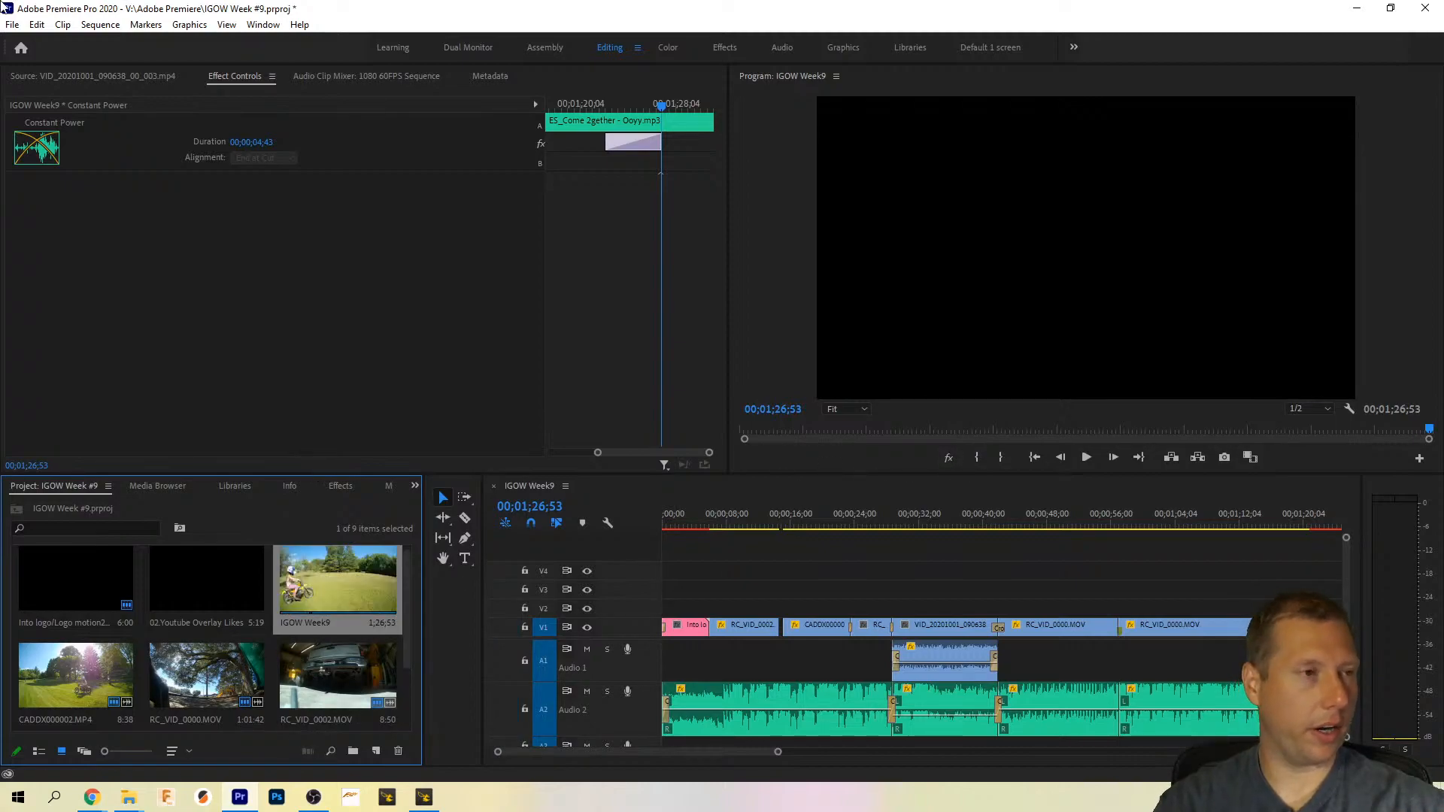
left_click(12, 24)
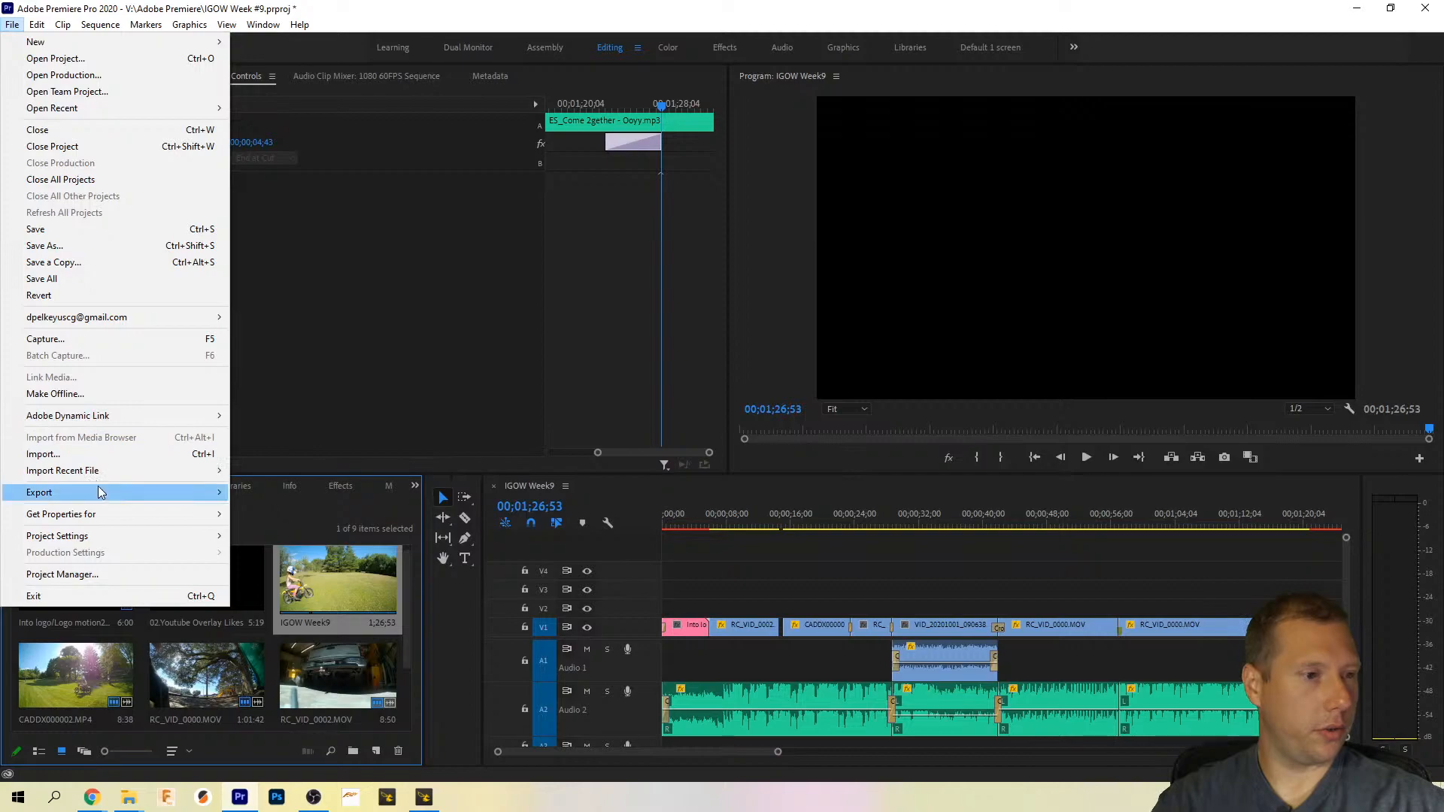
mouse_move(102, 492)
left_click(274, 489)
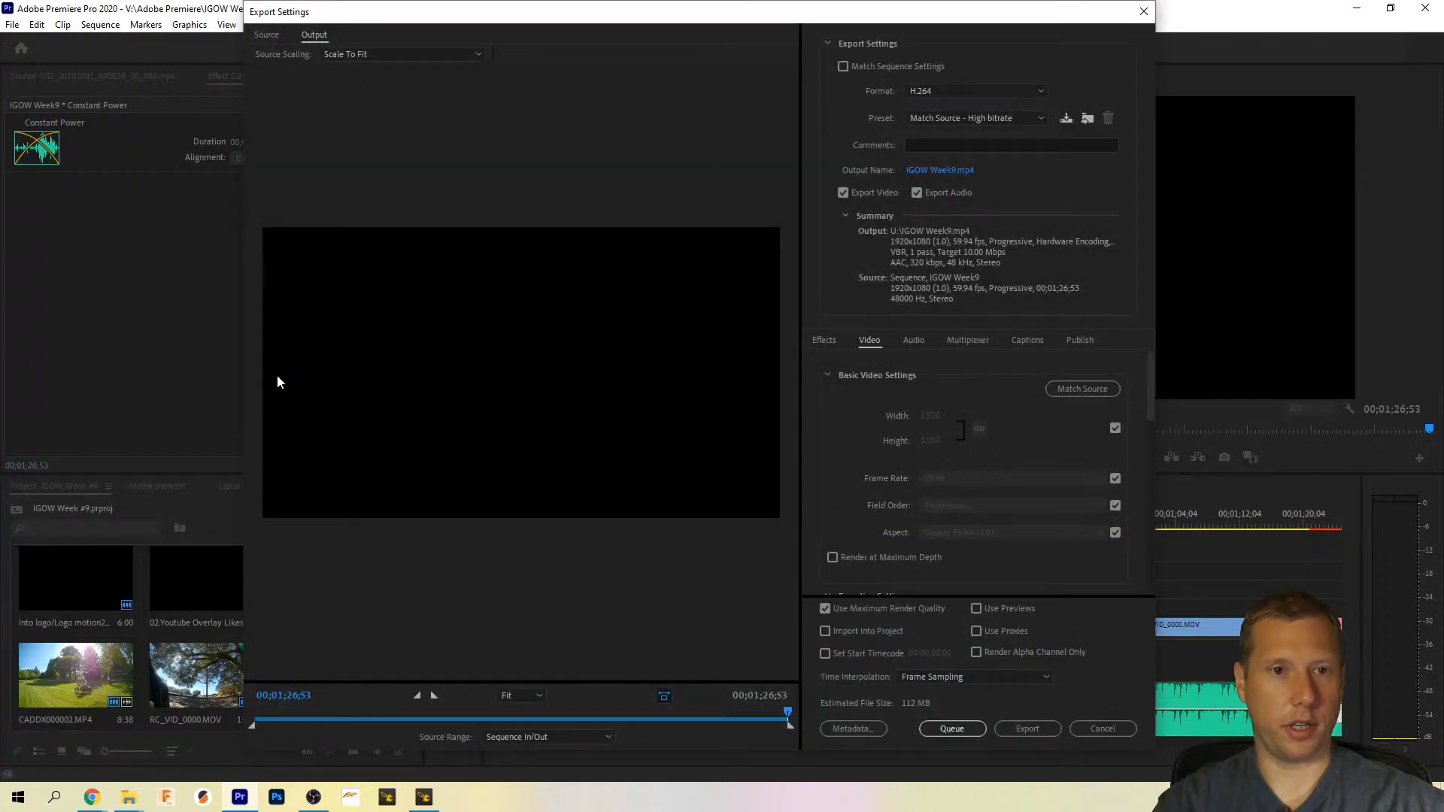
left_click(1003, 119)
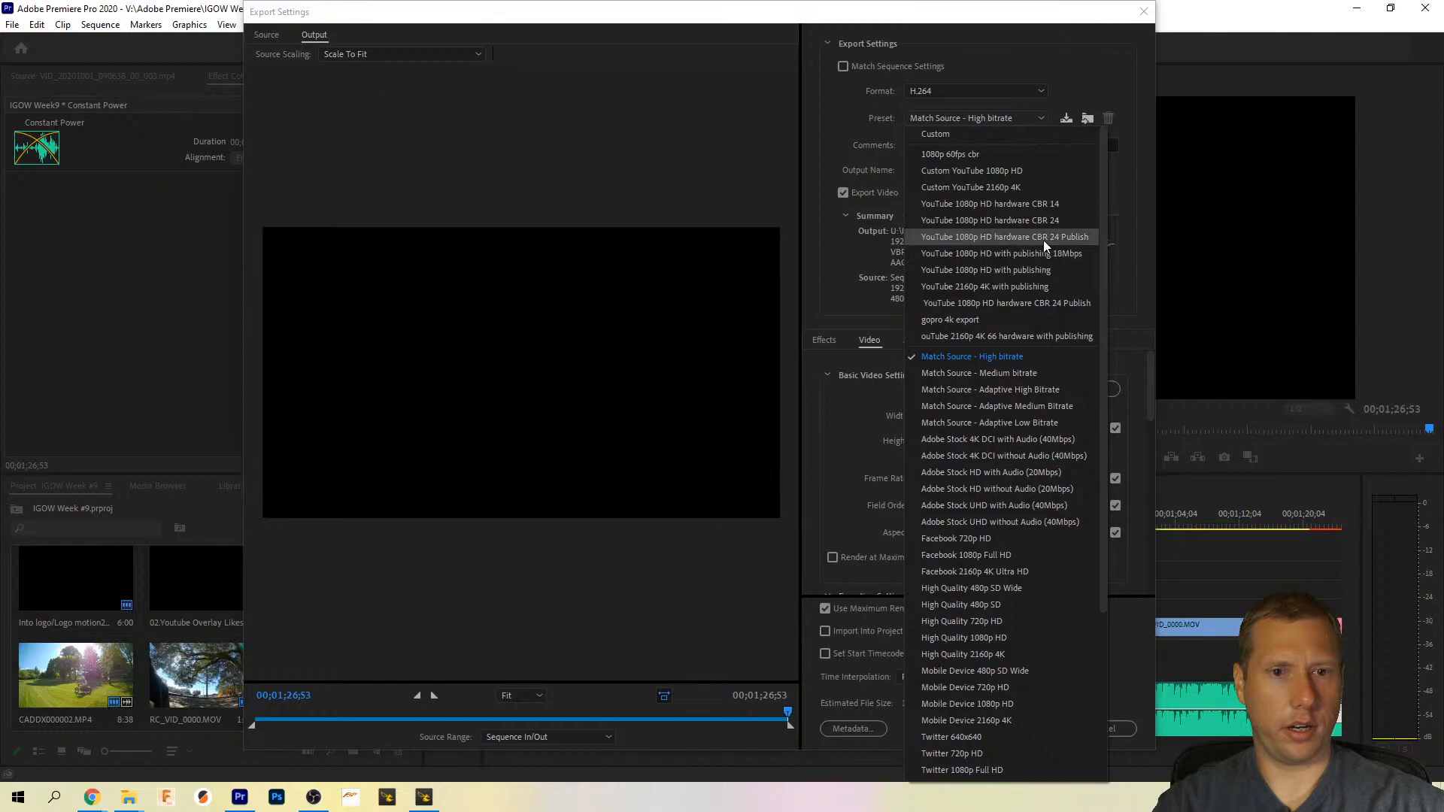
left_click(1070, 238)
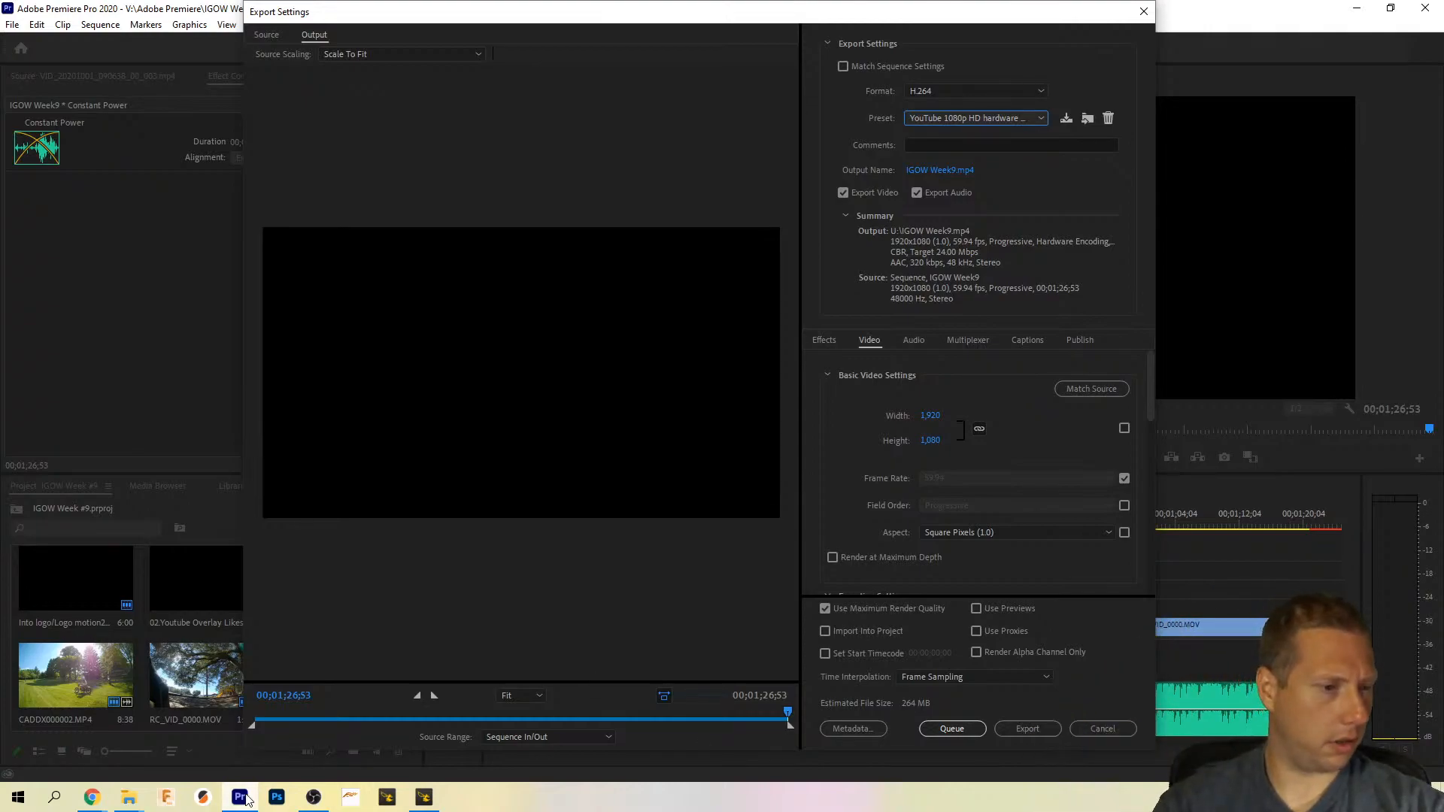
Step: In Chrome, search for "emax racer" in place of the orange controller photo and open RaceDayQuads' EMAX BNF Tinyhawk II Race listing
left_click(78, 803)
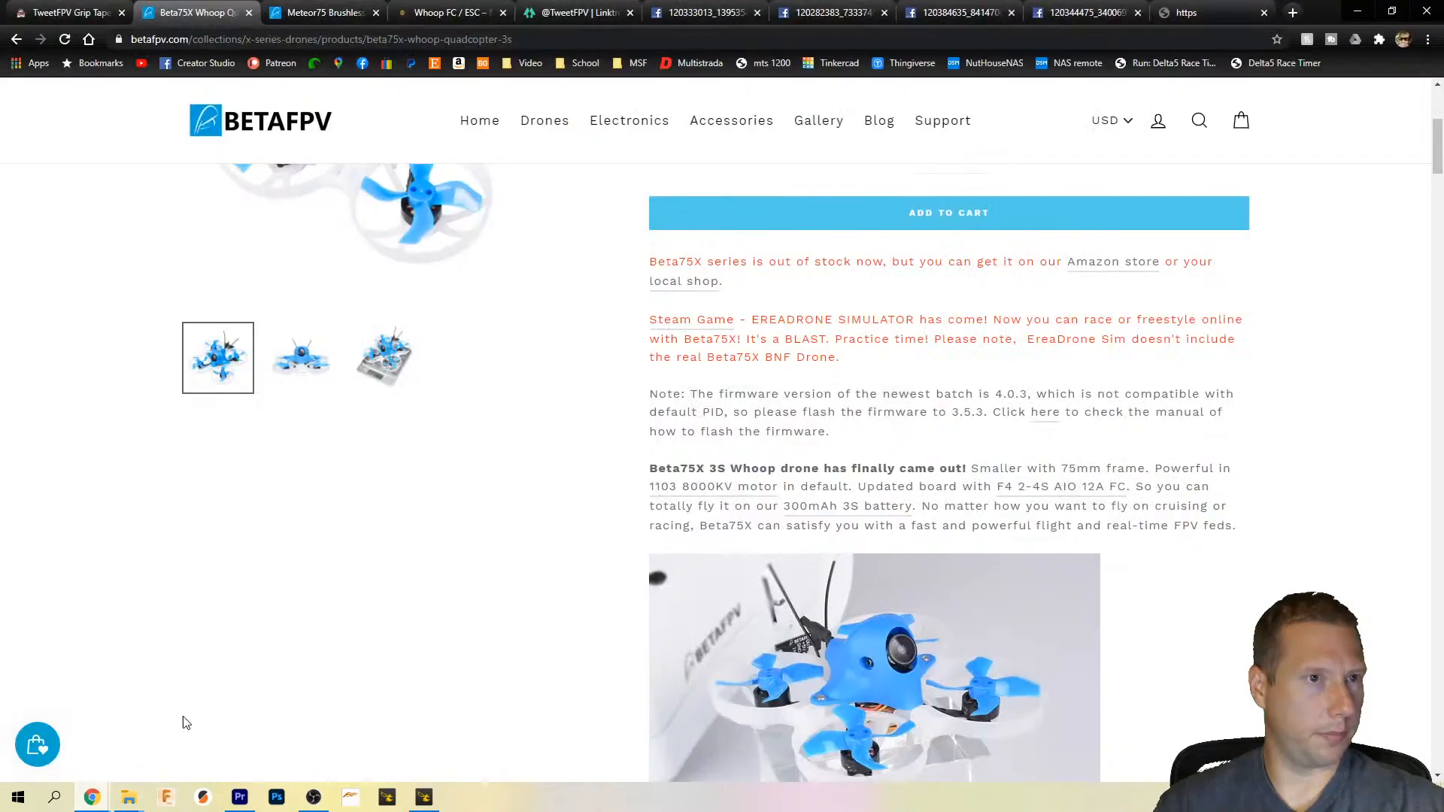
left_click(143, 726)
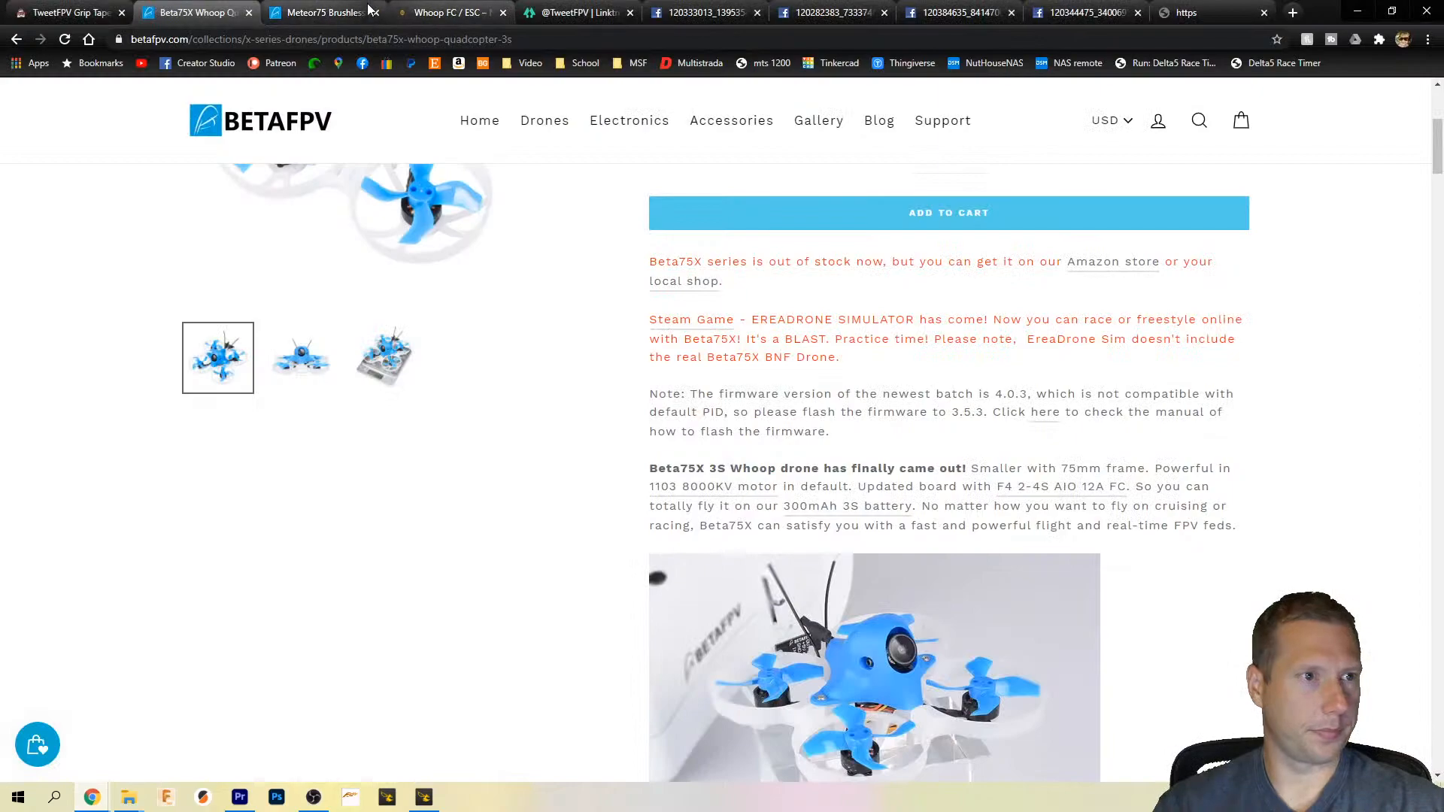
left_click(579, 12)
left_click(699, 13)
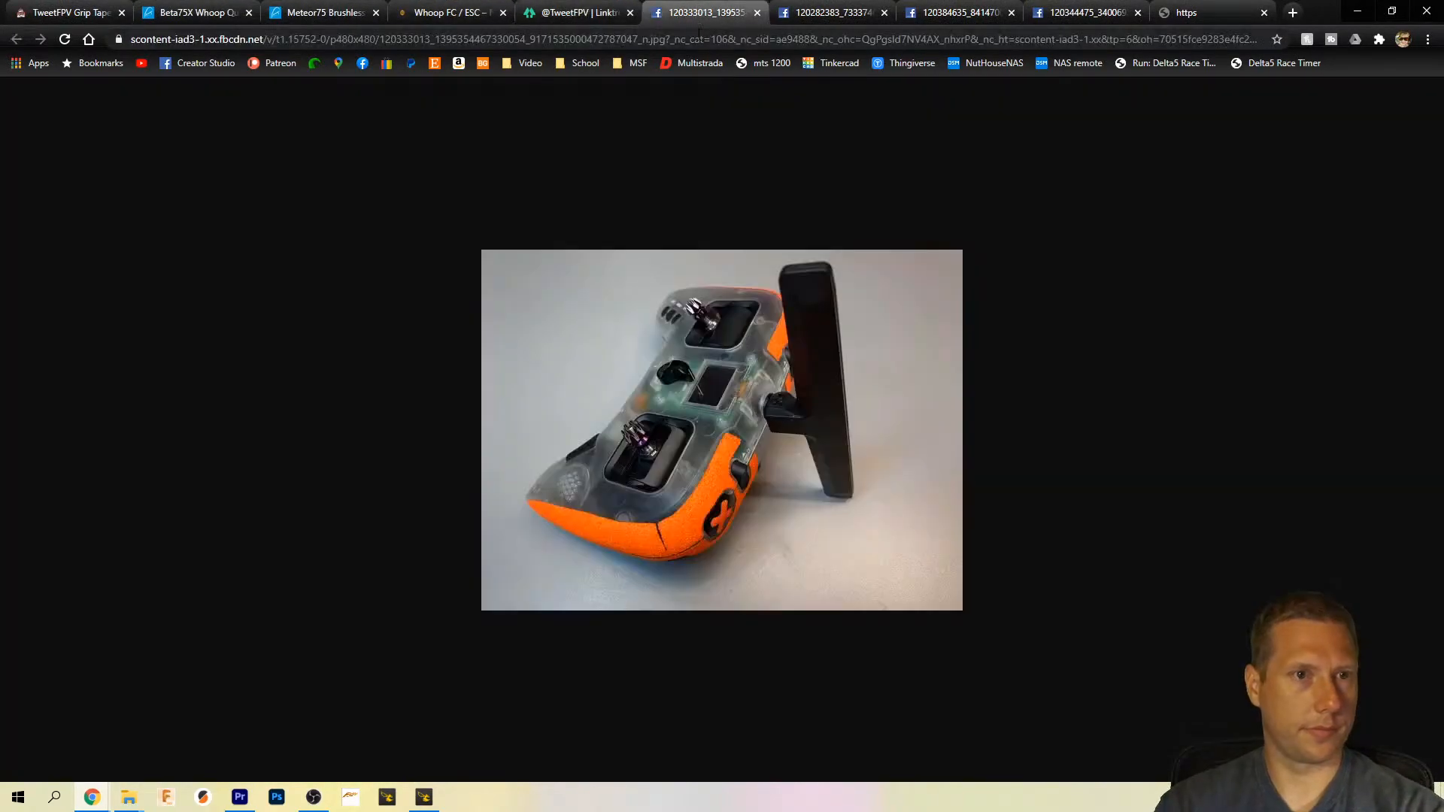
left_click(697, 40)
type("emax ")
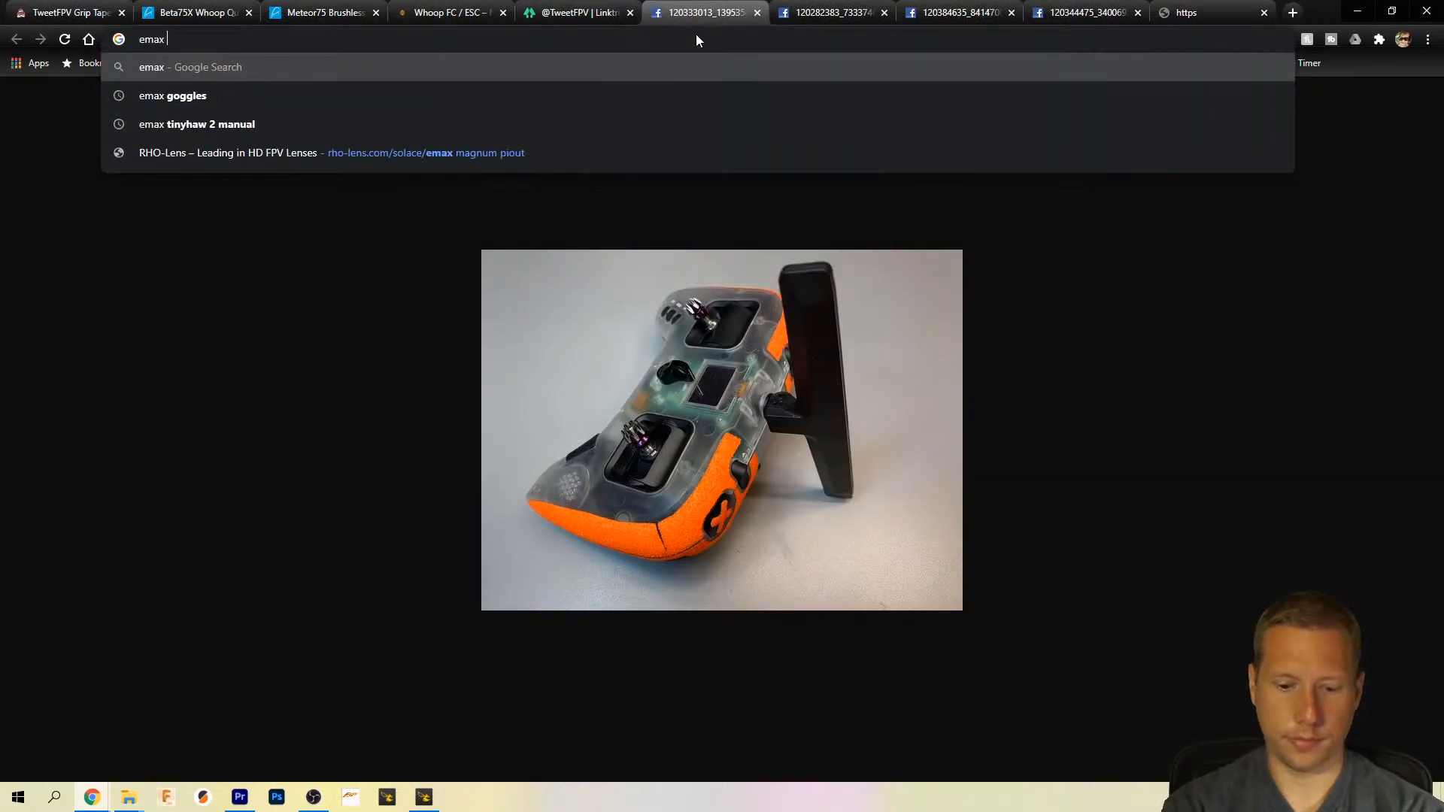
type("radce")
key("BackSpace")
key("BackSpace")
key("BackSpace")
type("cer")
key("Return")
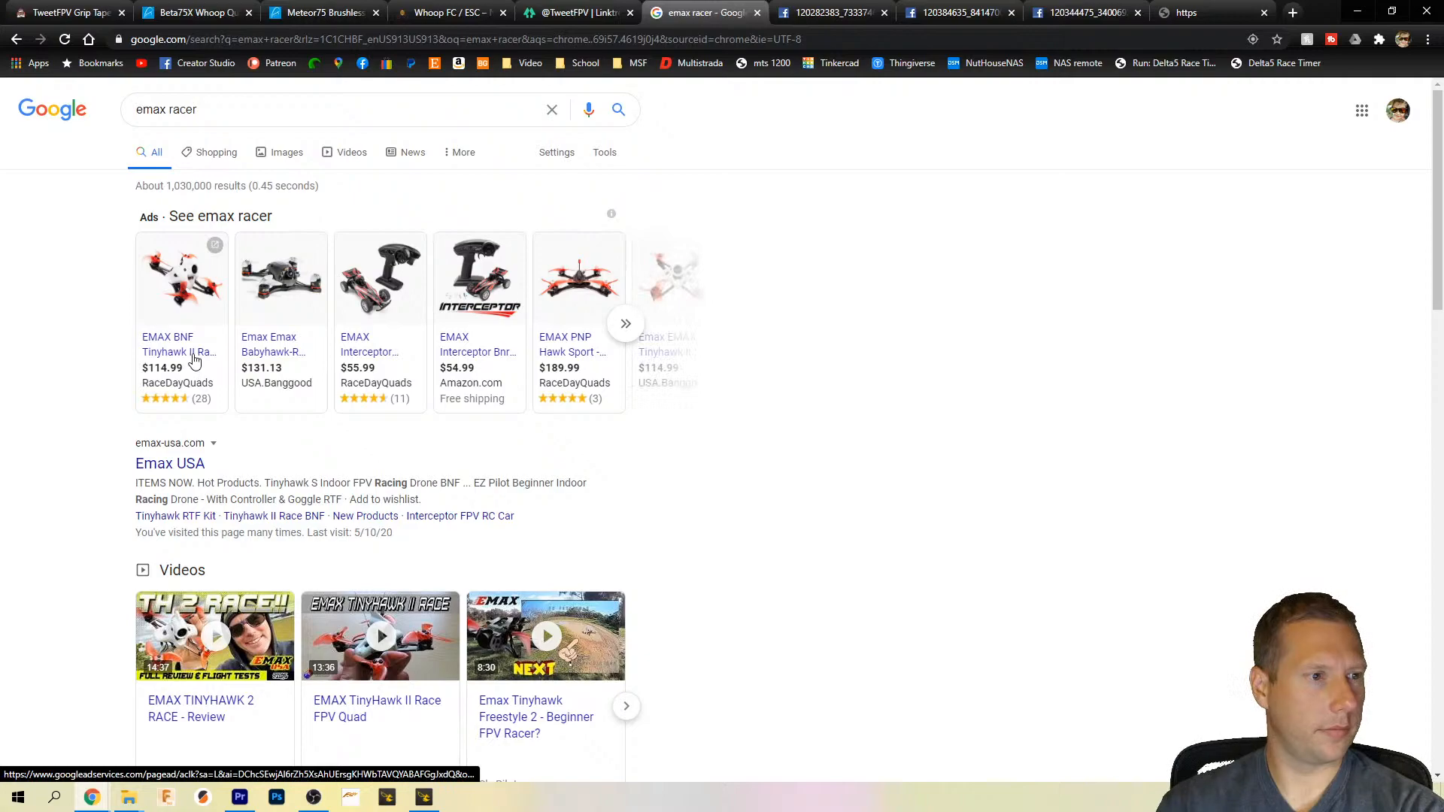
left_click(194, 361)
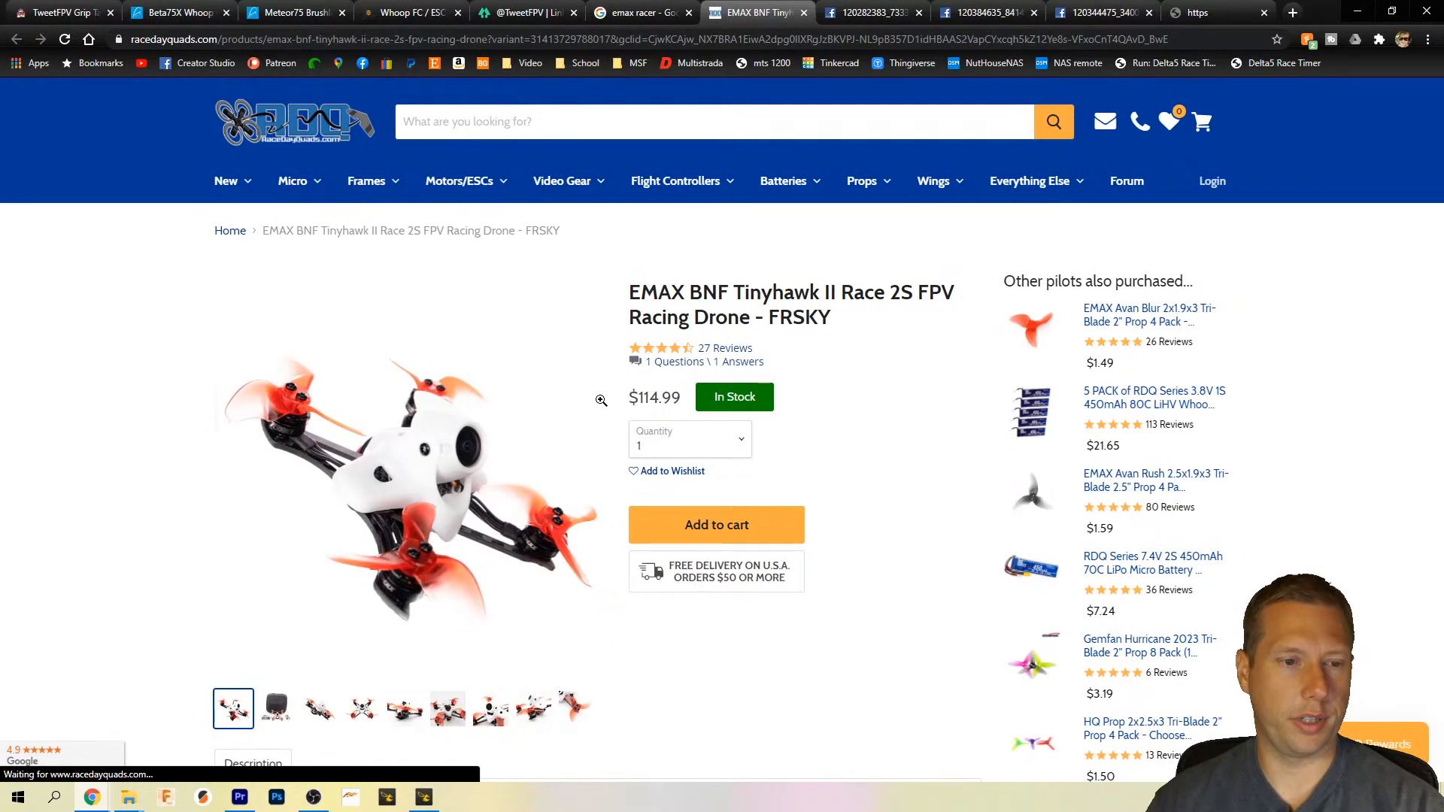
Step: In Premiere Pro, review the IGOW Week9 export's video settings, from frame size and encoding profile down to bitrate
left_click(241, 799)
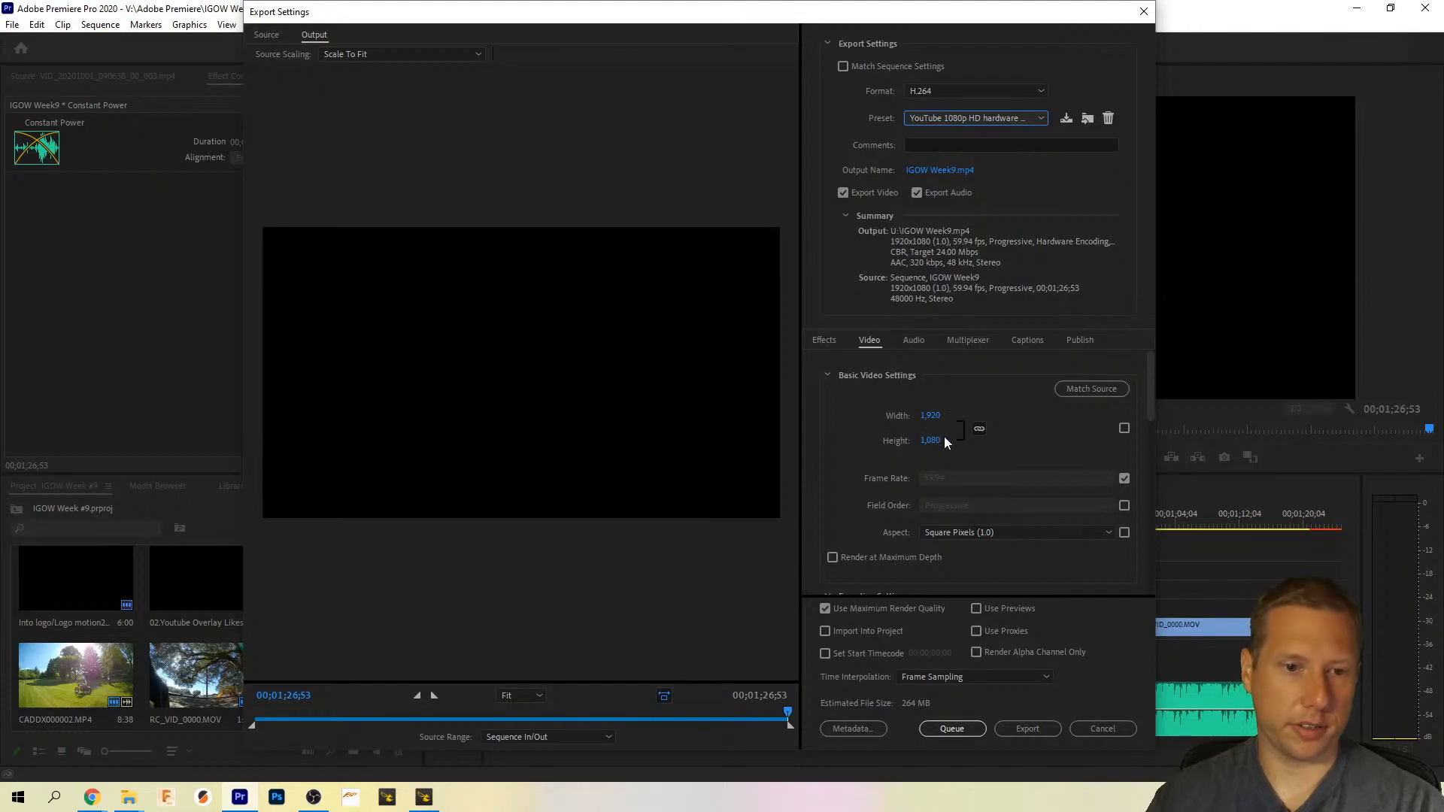
scroll(942, 437, "down", 4)
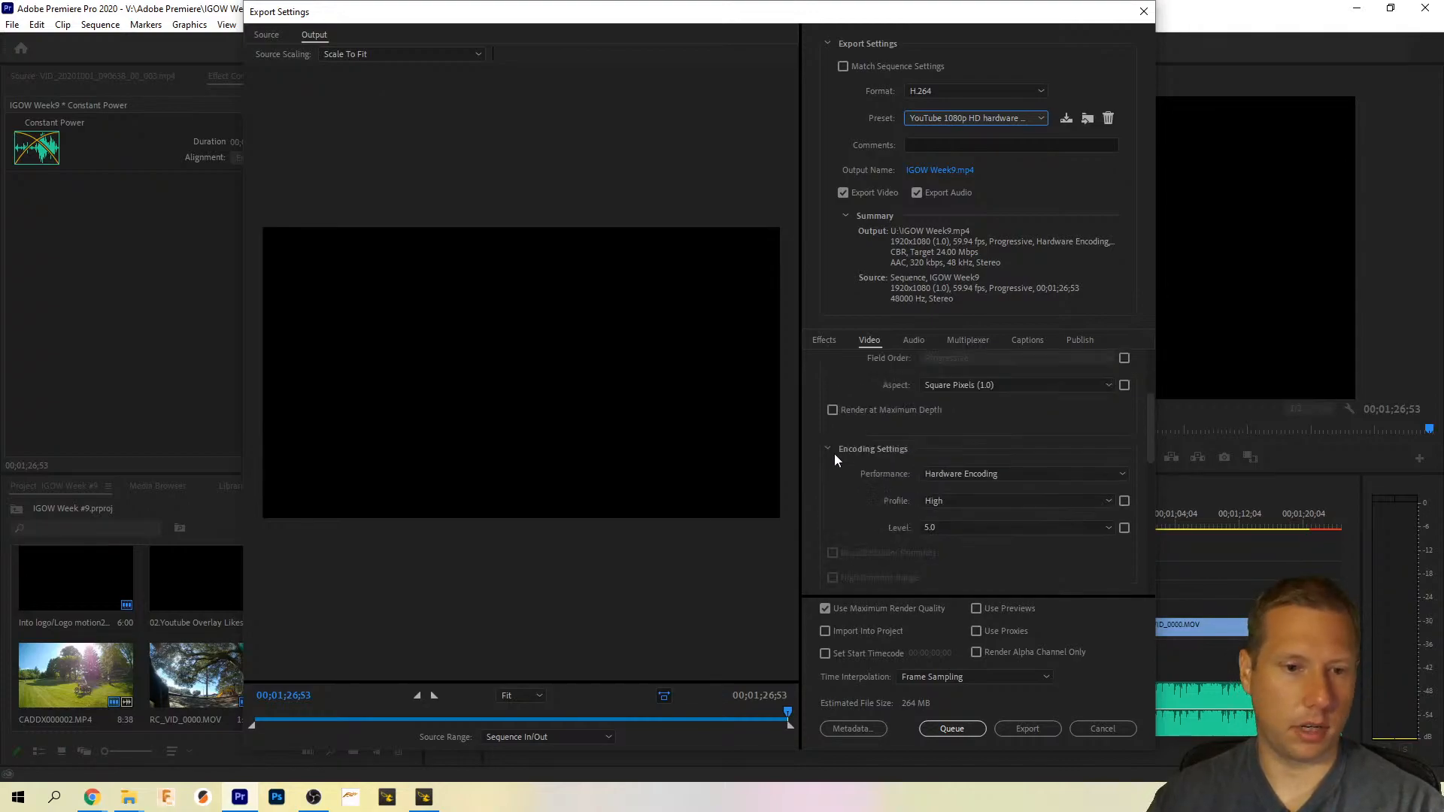
scroll(848, 449, "up", 2)
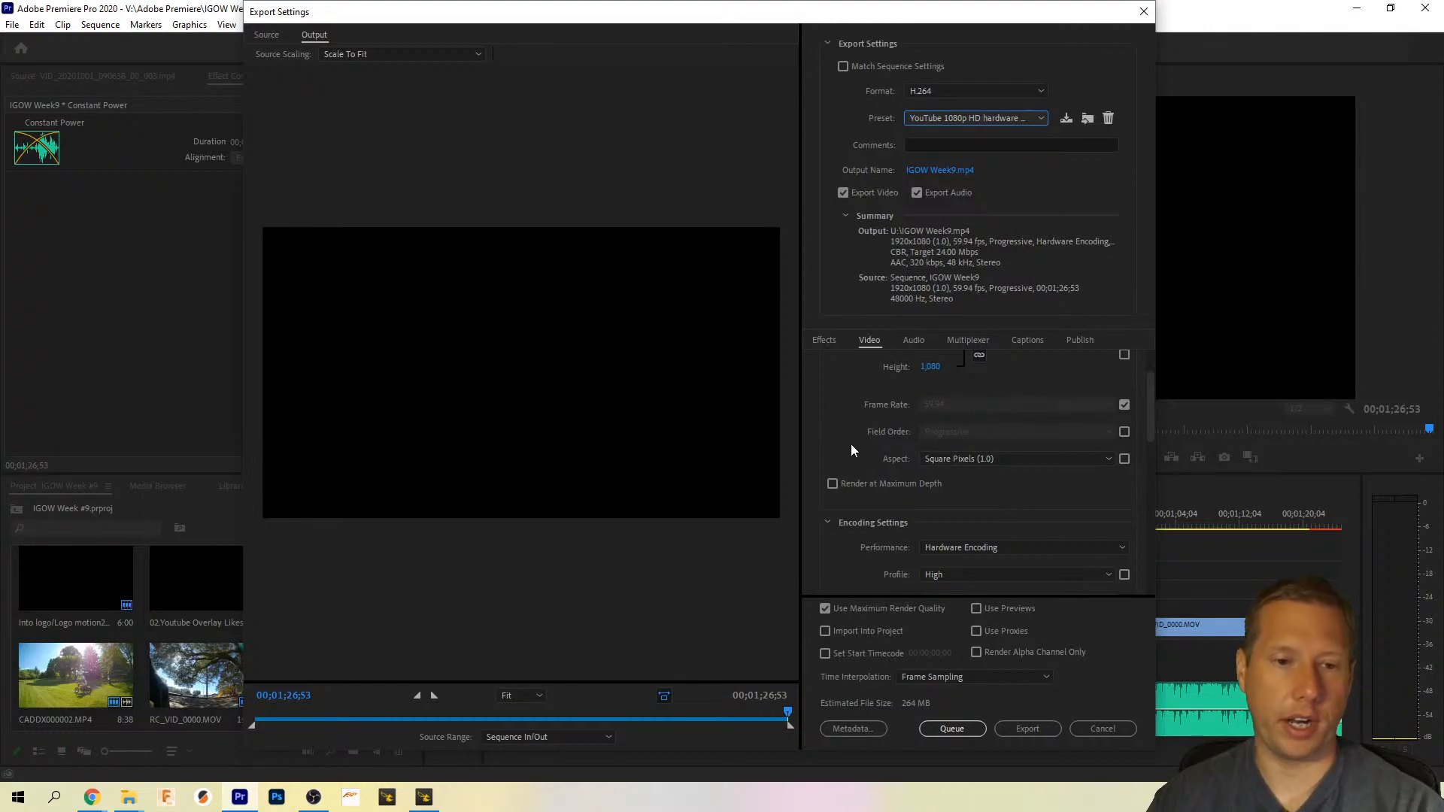
scroll(824, 470, "down", 4)
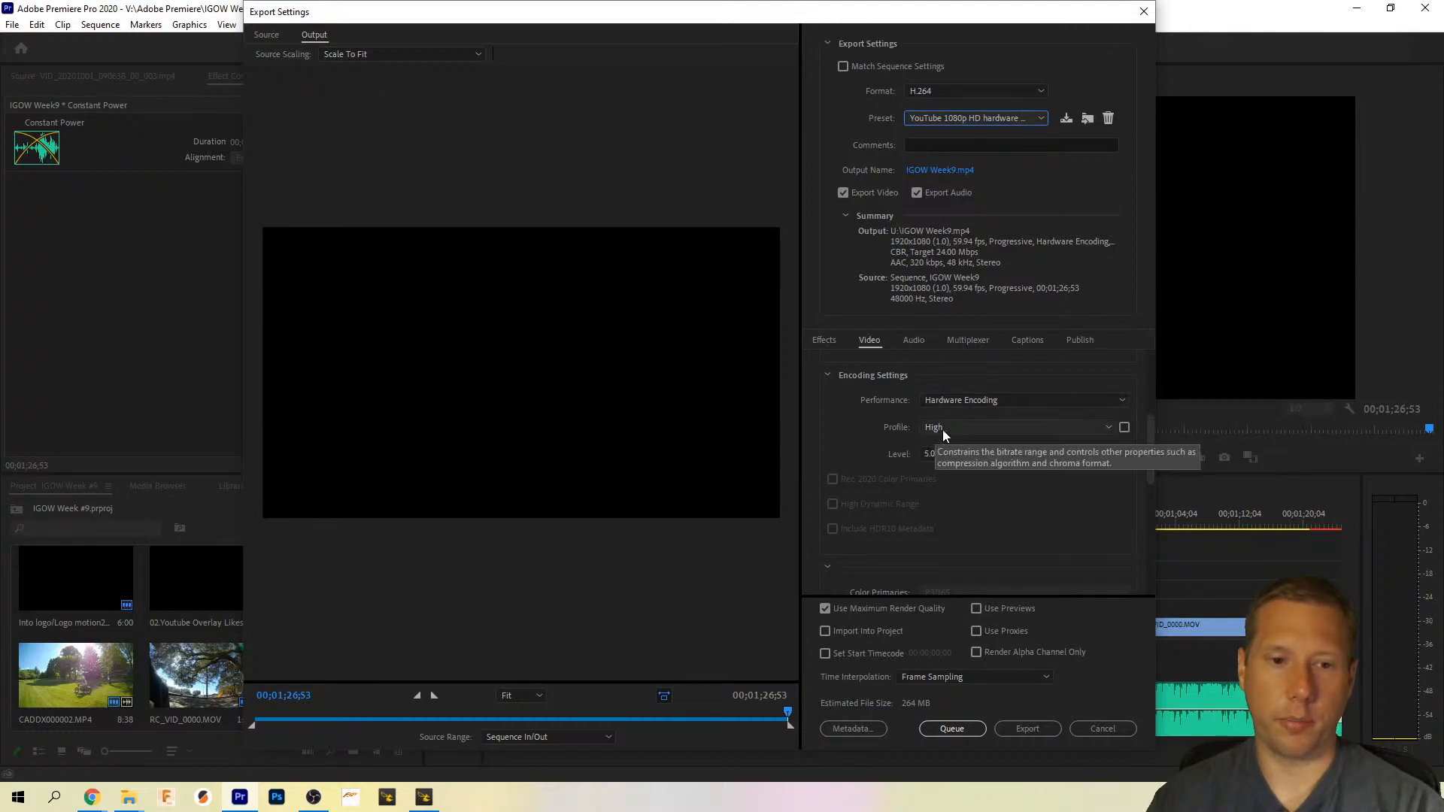
scroll(828, 445, "down", 8)
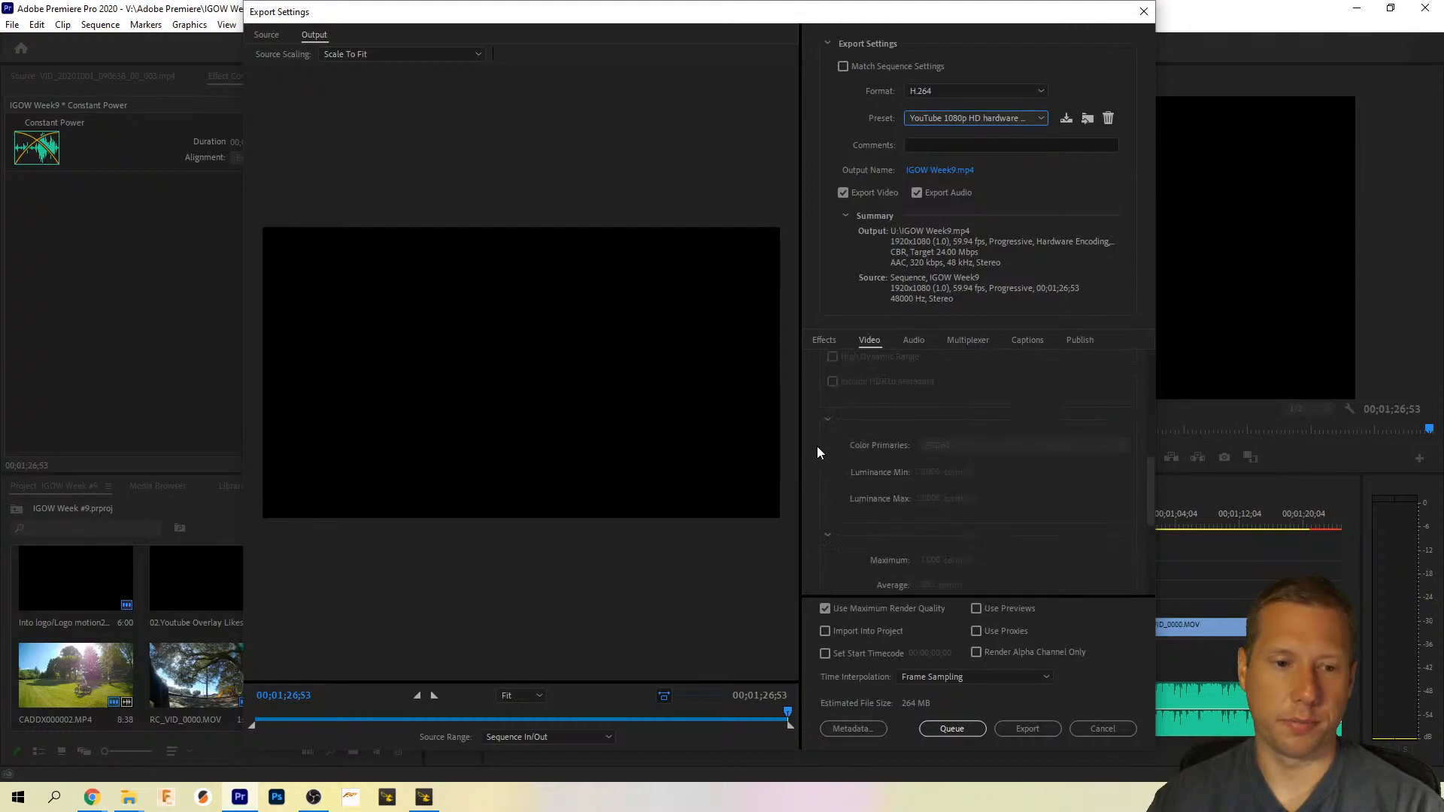
scroll(818, 451, "down", 2)
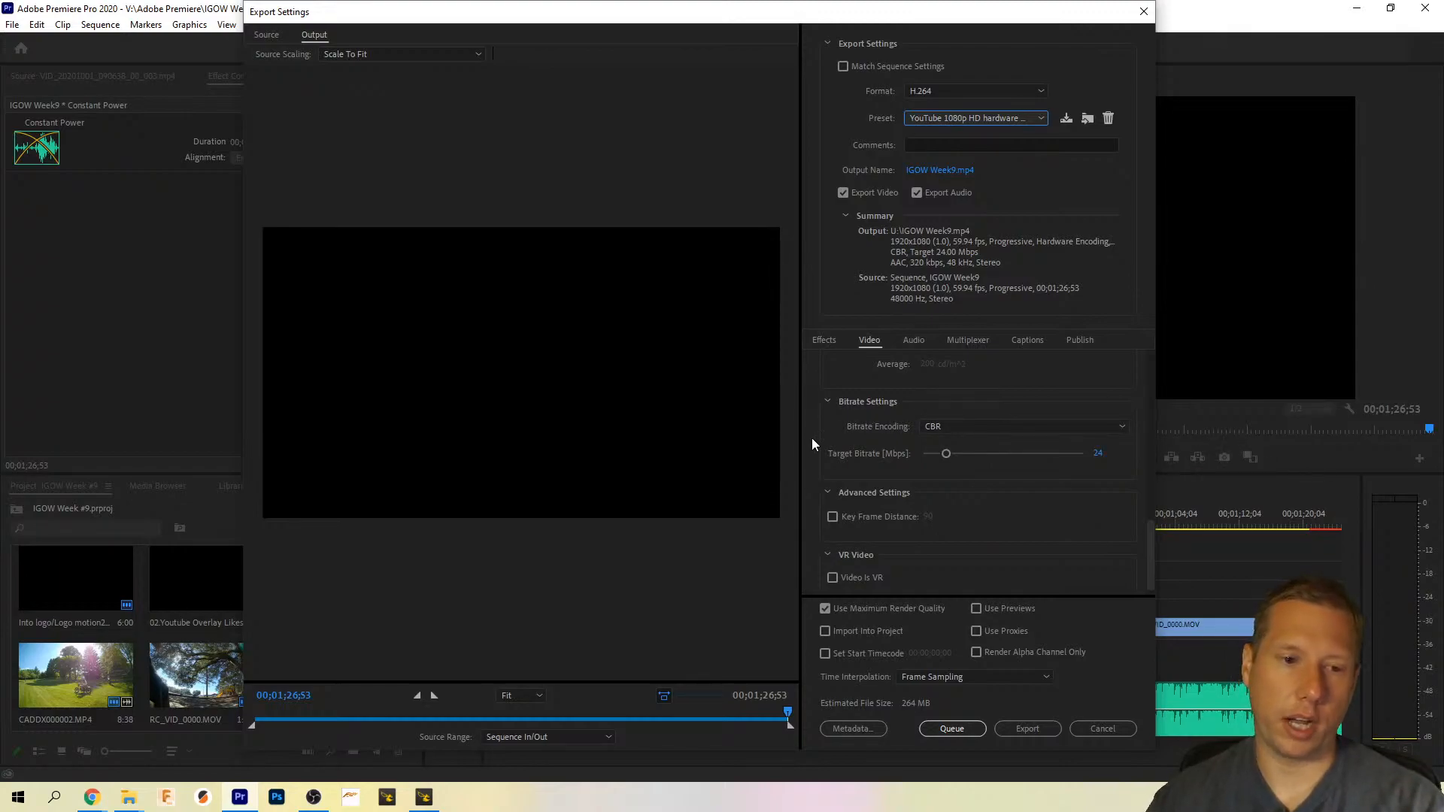
scroll(814, 441, "down", 1)
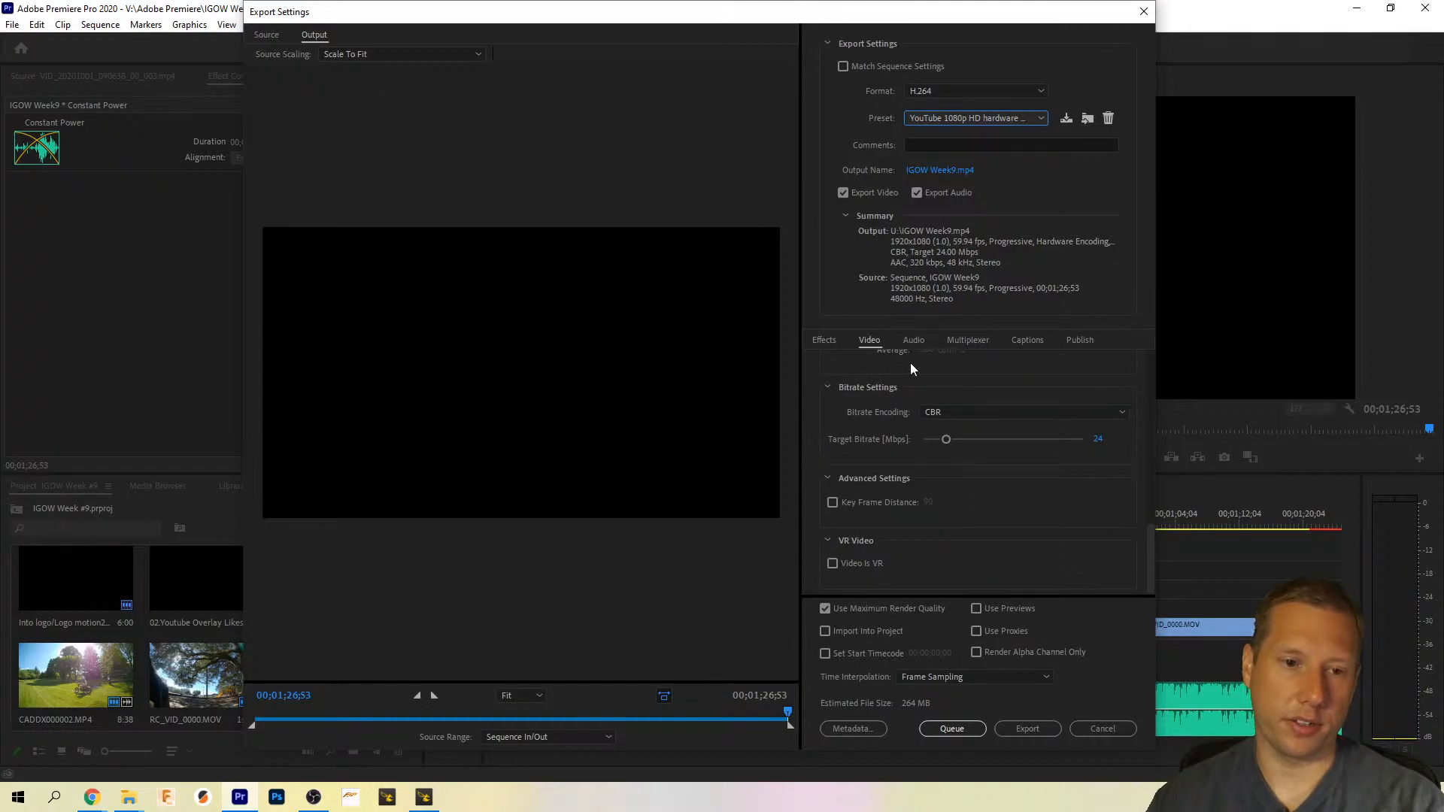
Step: Review the export's audio, multiplexer and captions settings, and the YouTube publishing options
left_click(913, 341)
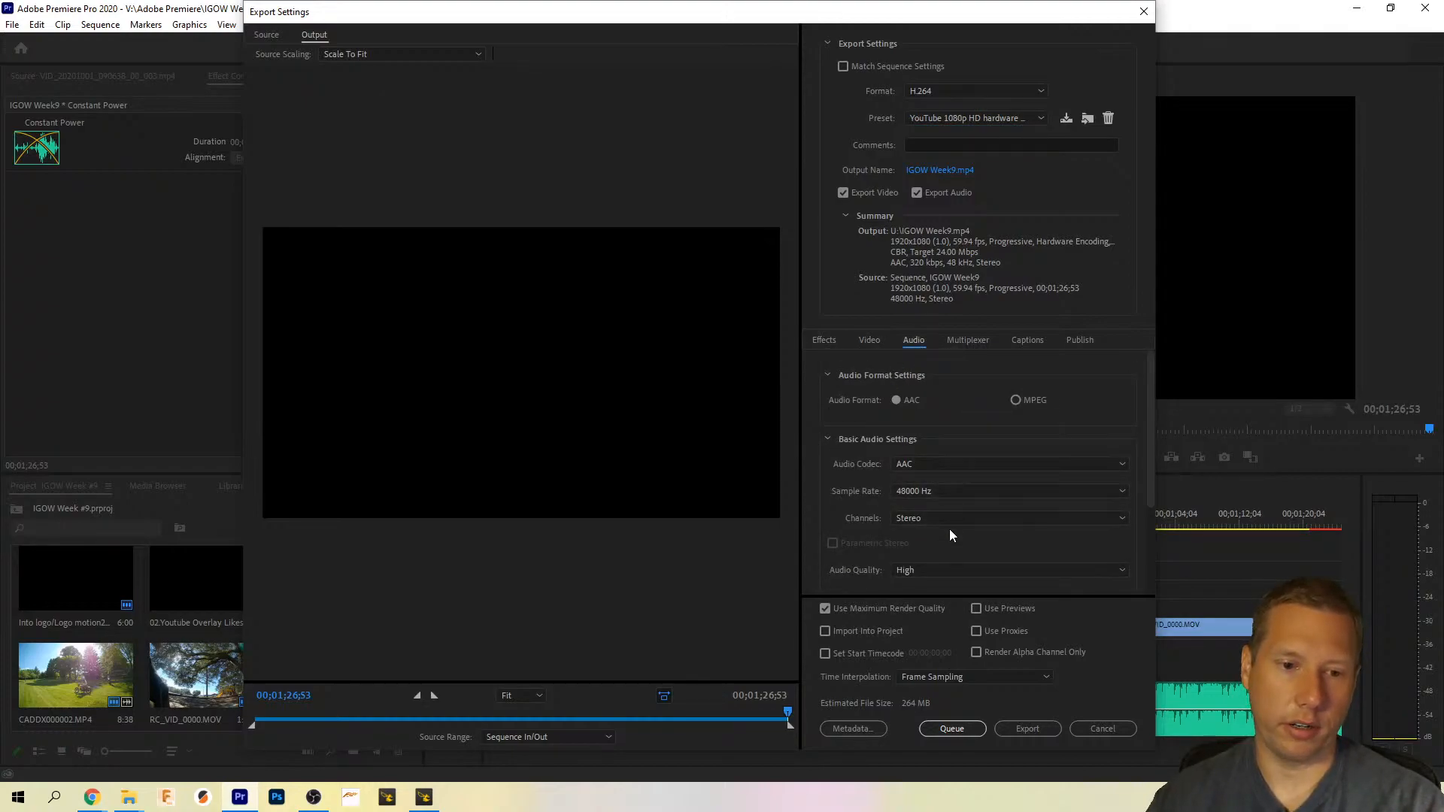
scroll(811, 506, "down", 3)
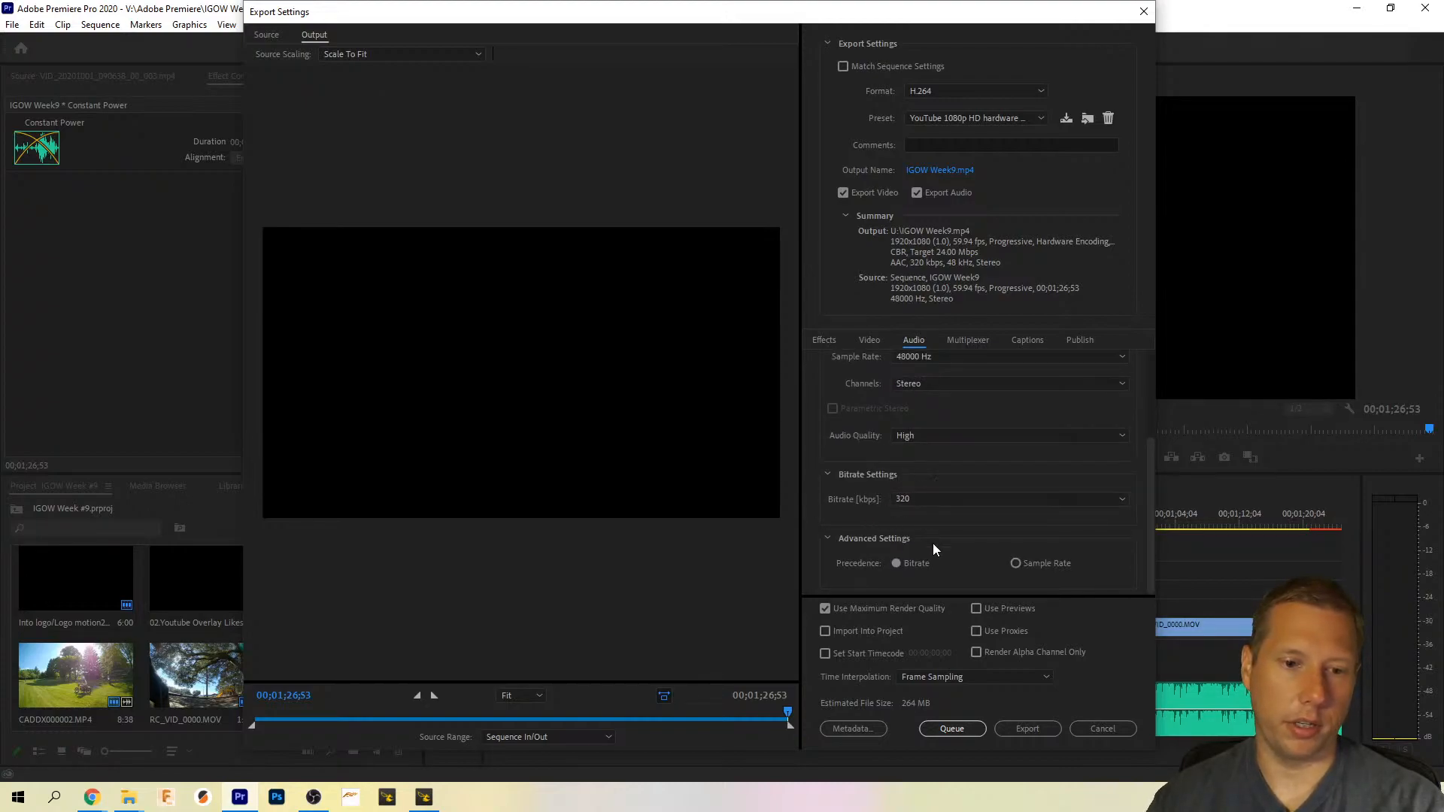
left_click(971, 340)
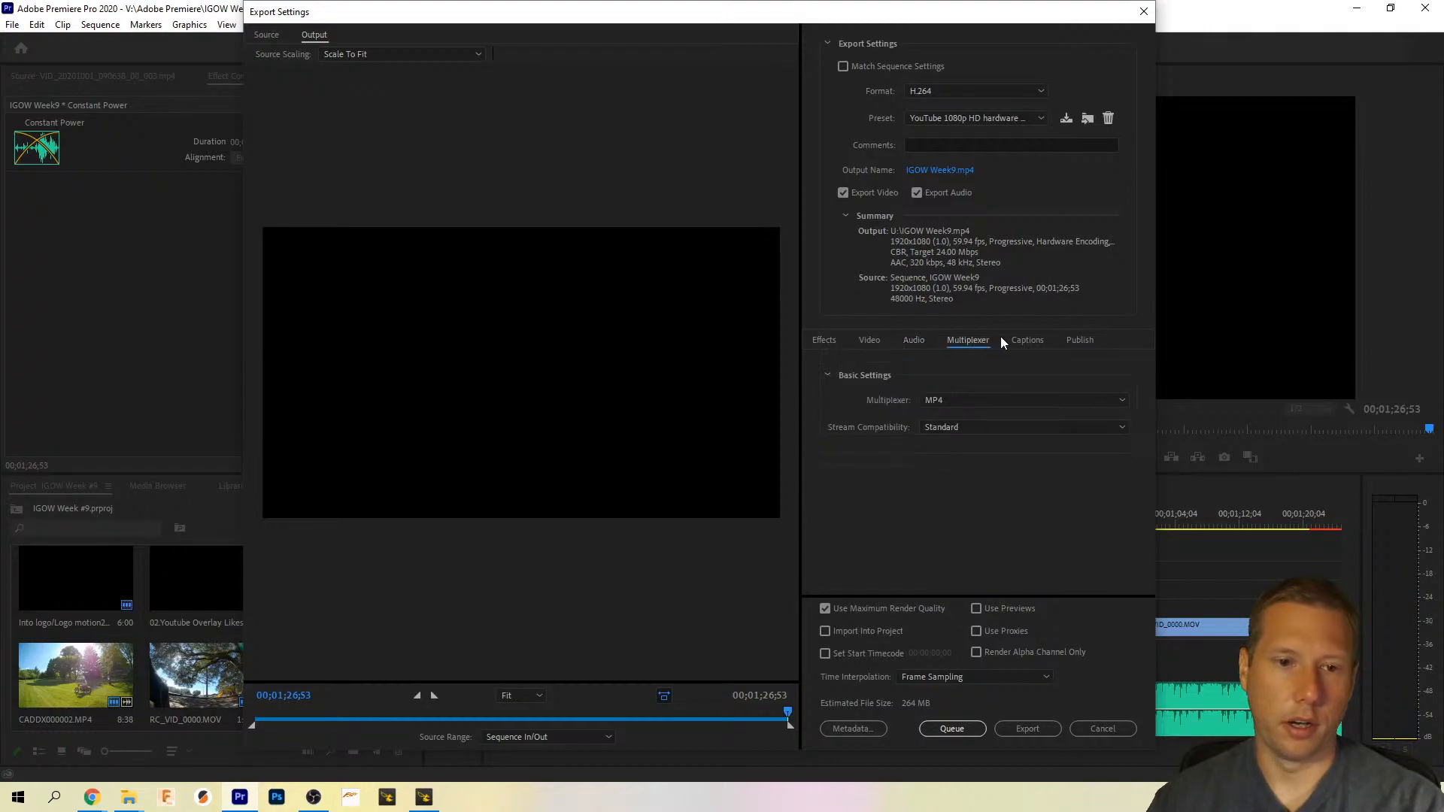
left_click(1032, 341)
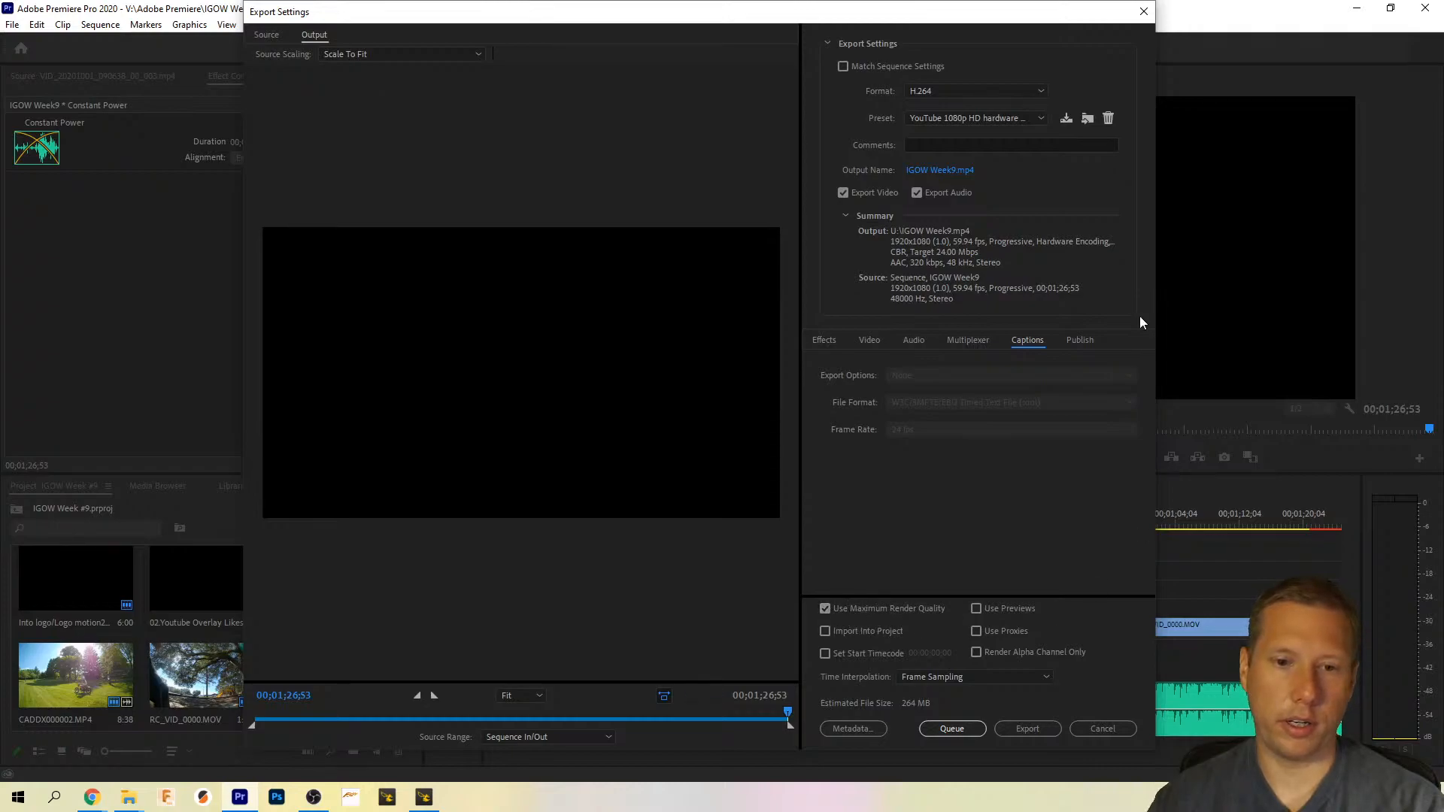
left_click(1080, 340)
left_click_drag(1149, 371, 1132, 557)
scroll(1132, 558, "down", 2)
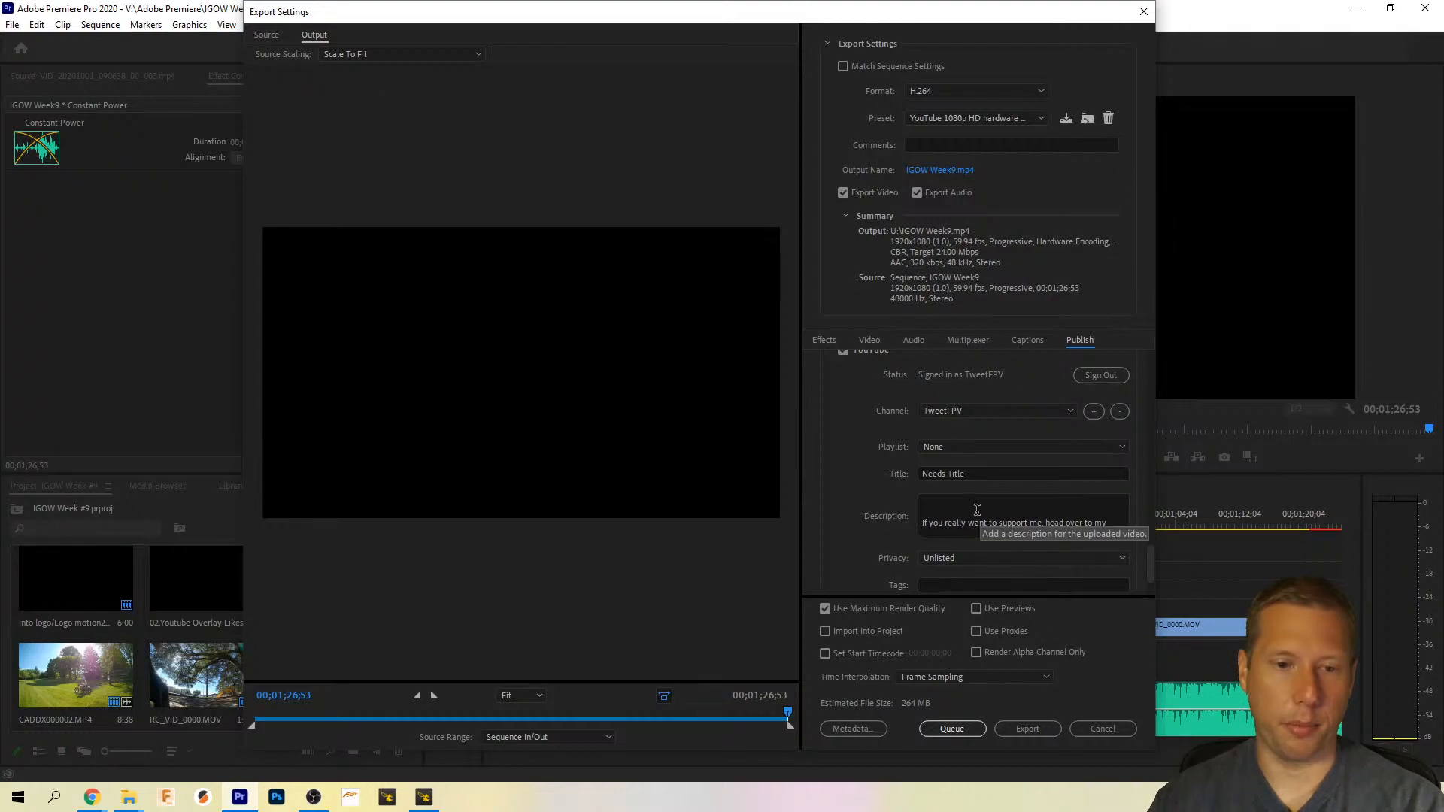
Step: Check the start of the YouTube upload description and send the IGOW Week9 export to the Media Encoder queue
left_click(941, 500)
left_click_drag(931, 499, 915, 443)
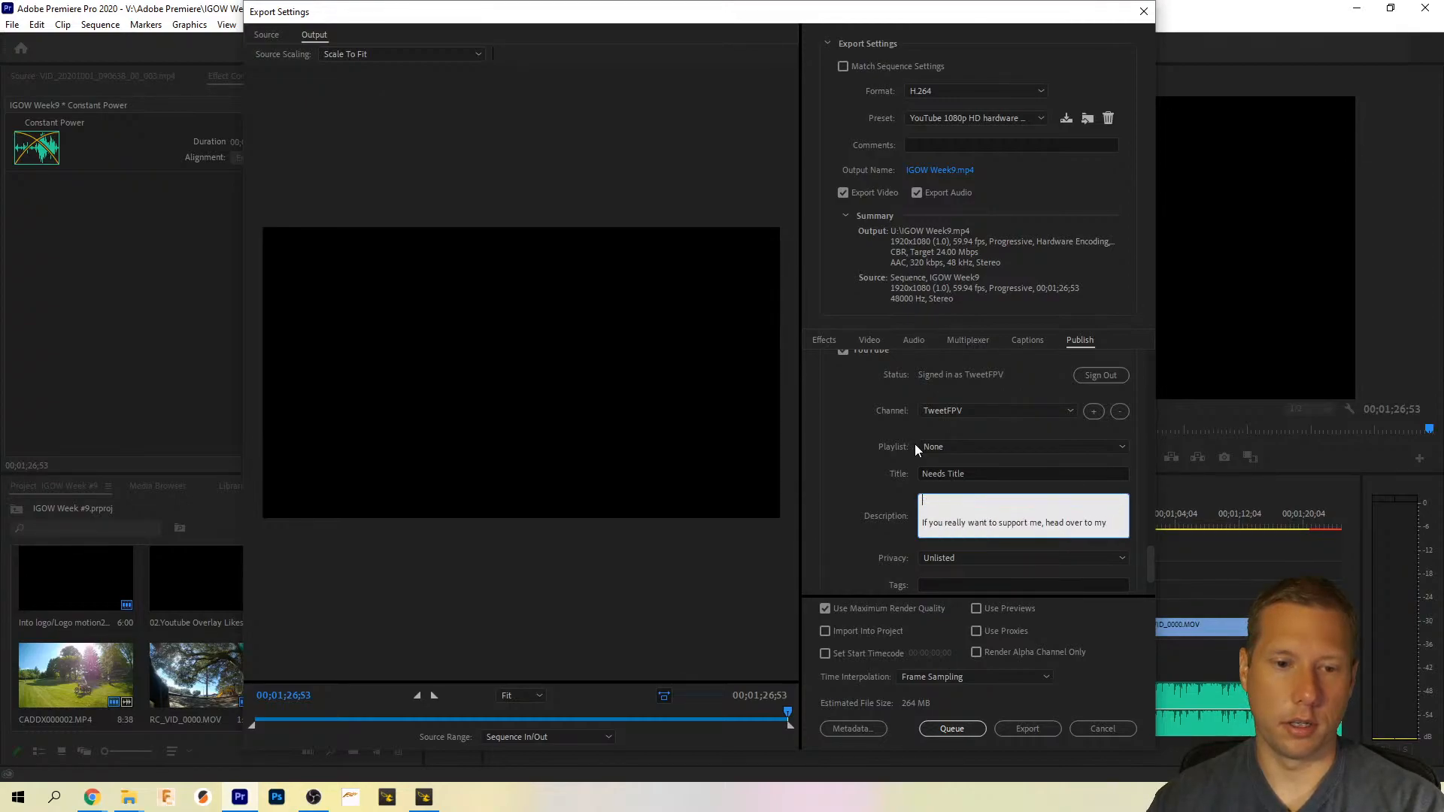
left_click(846, 498)
scroll(850, 546, "down", 2)
left_click(951, 729)
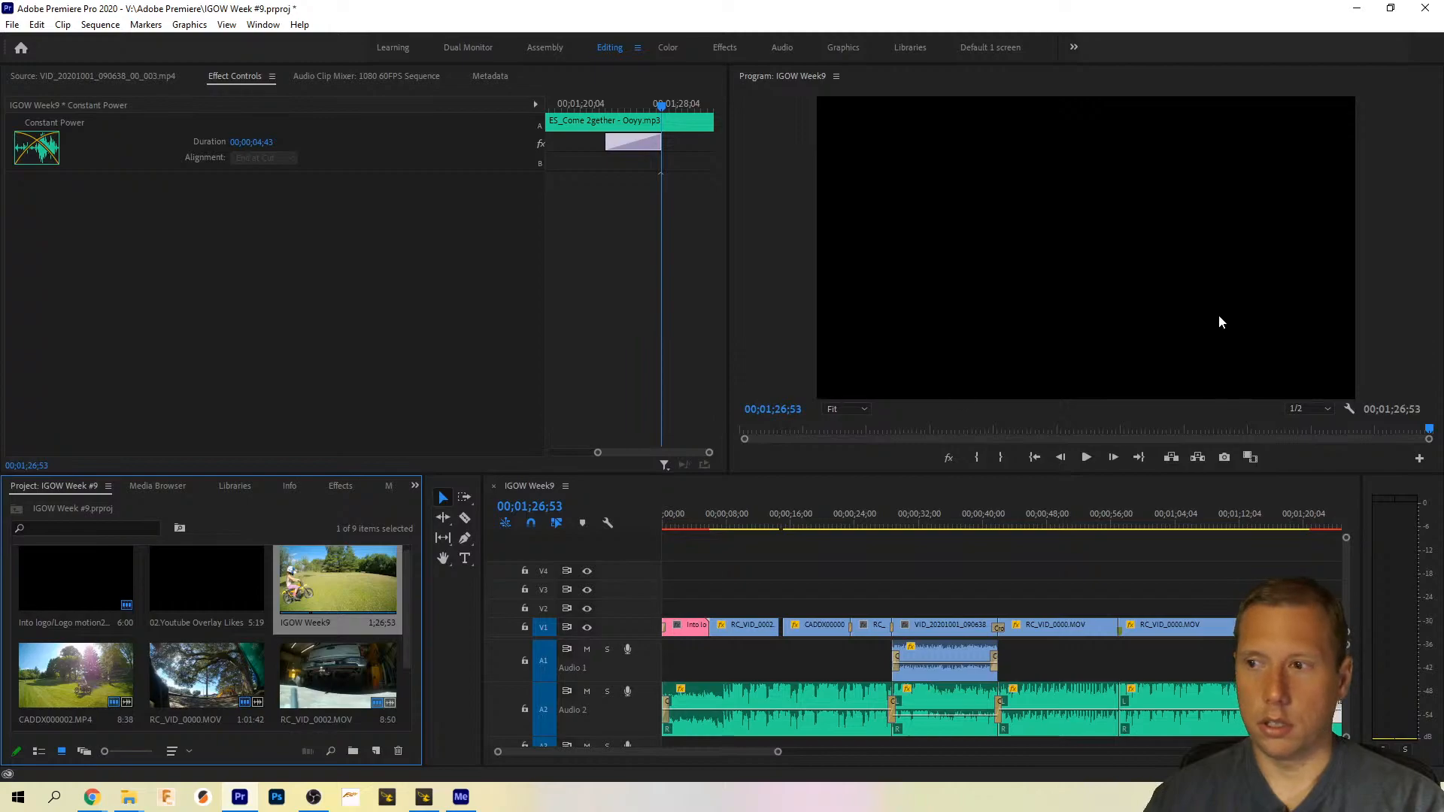
Step: Bring Adobe Media Encoder to the front and move its window away from most of the Program monitor
left_click(472, 797)
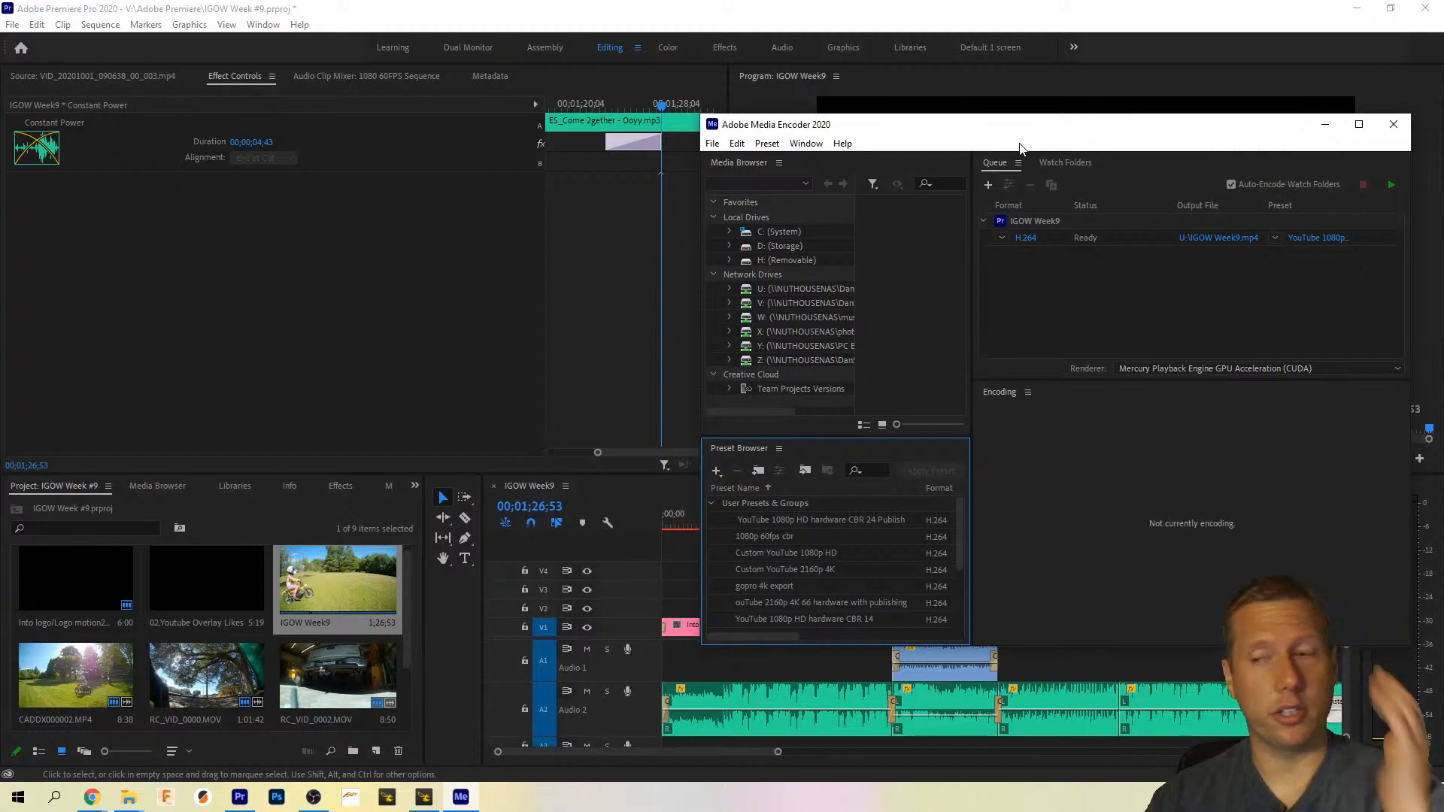
left_click_drag(924, 128, 412, 57)
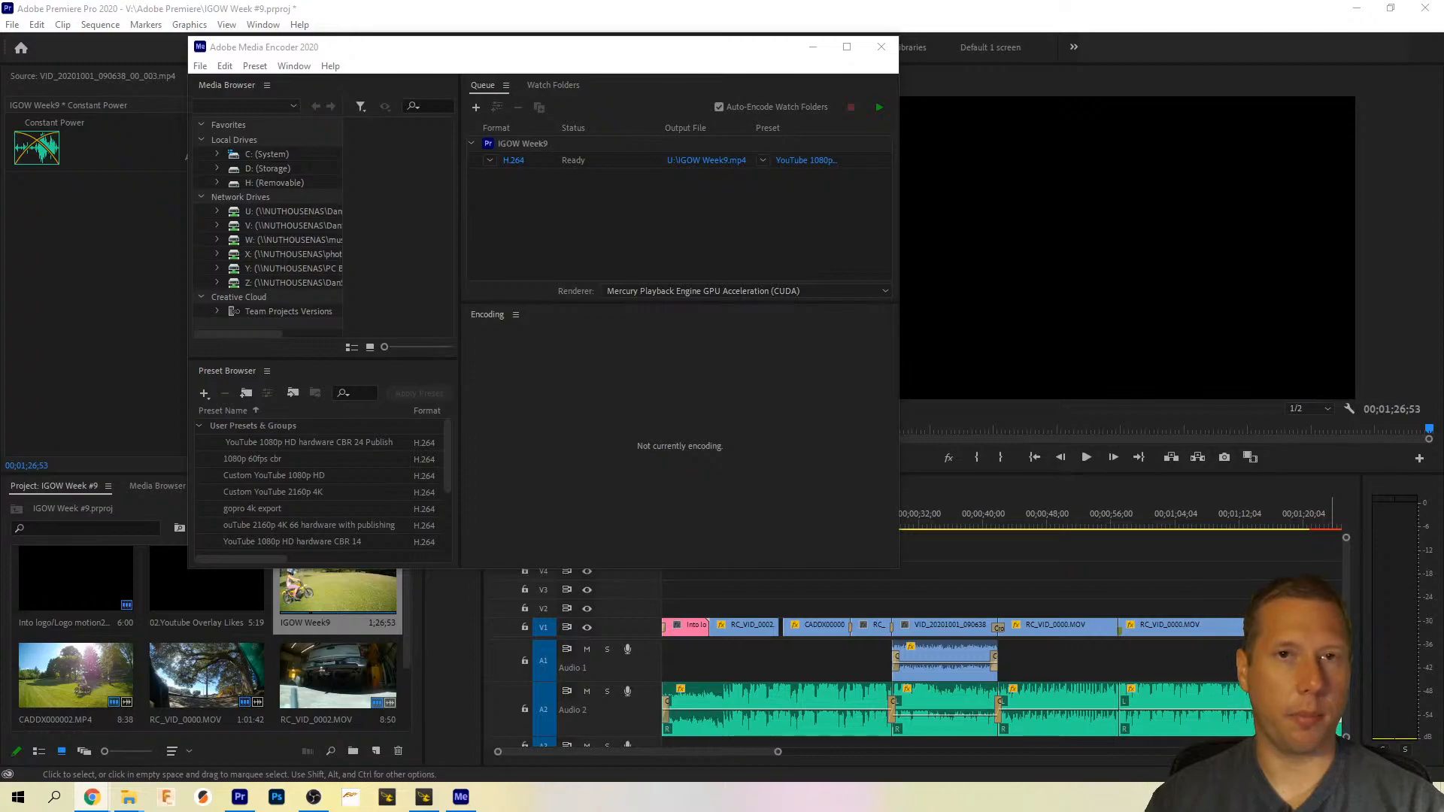
key("alt+Tab")
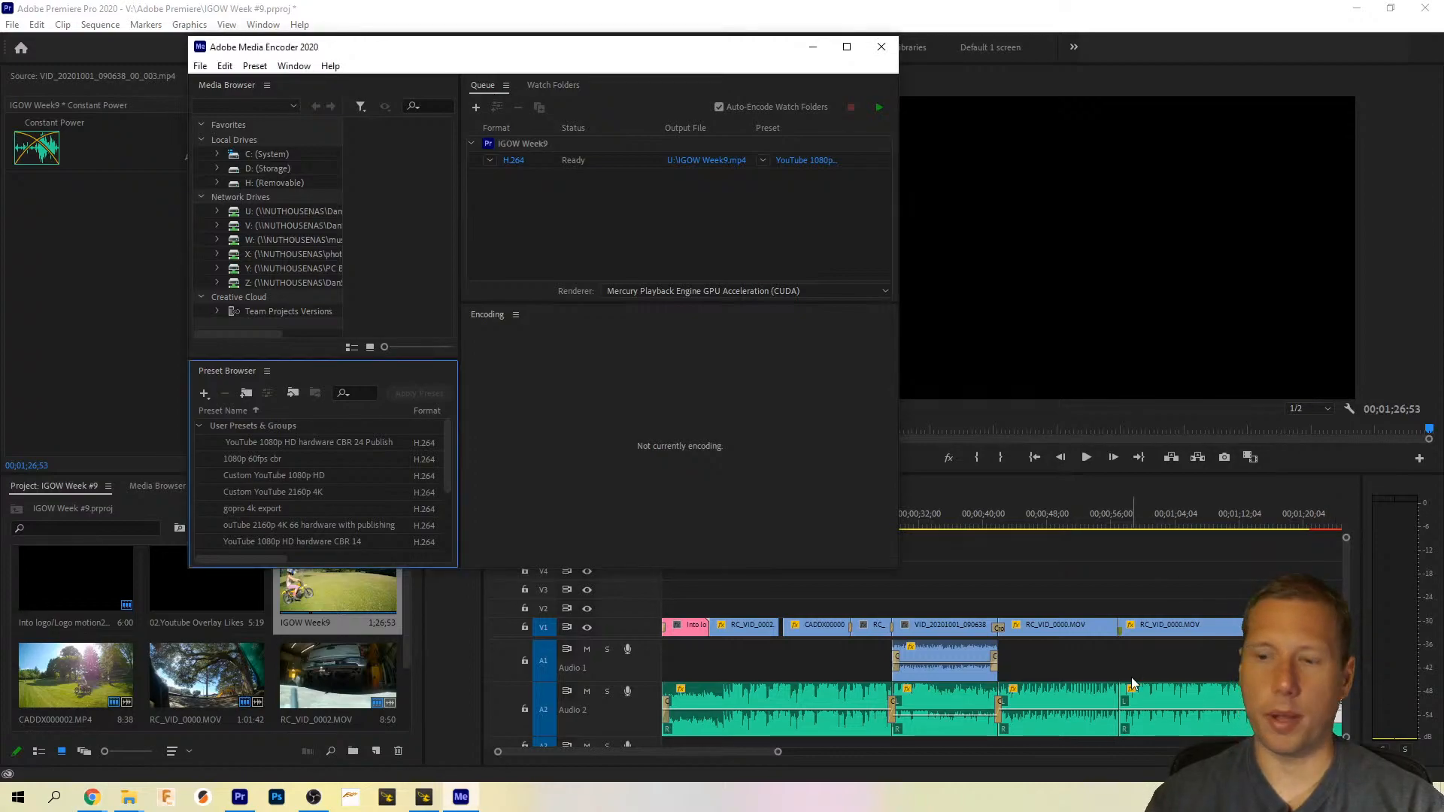
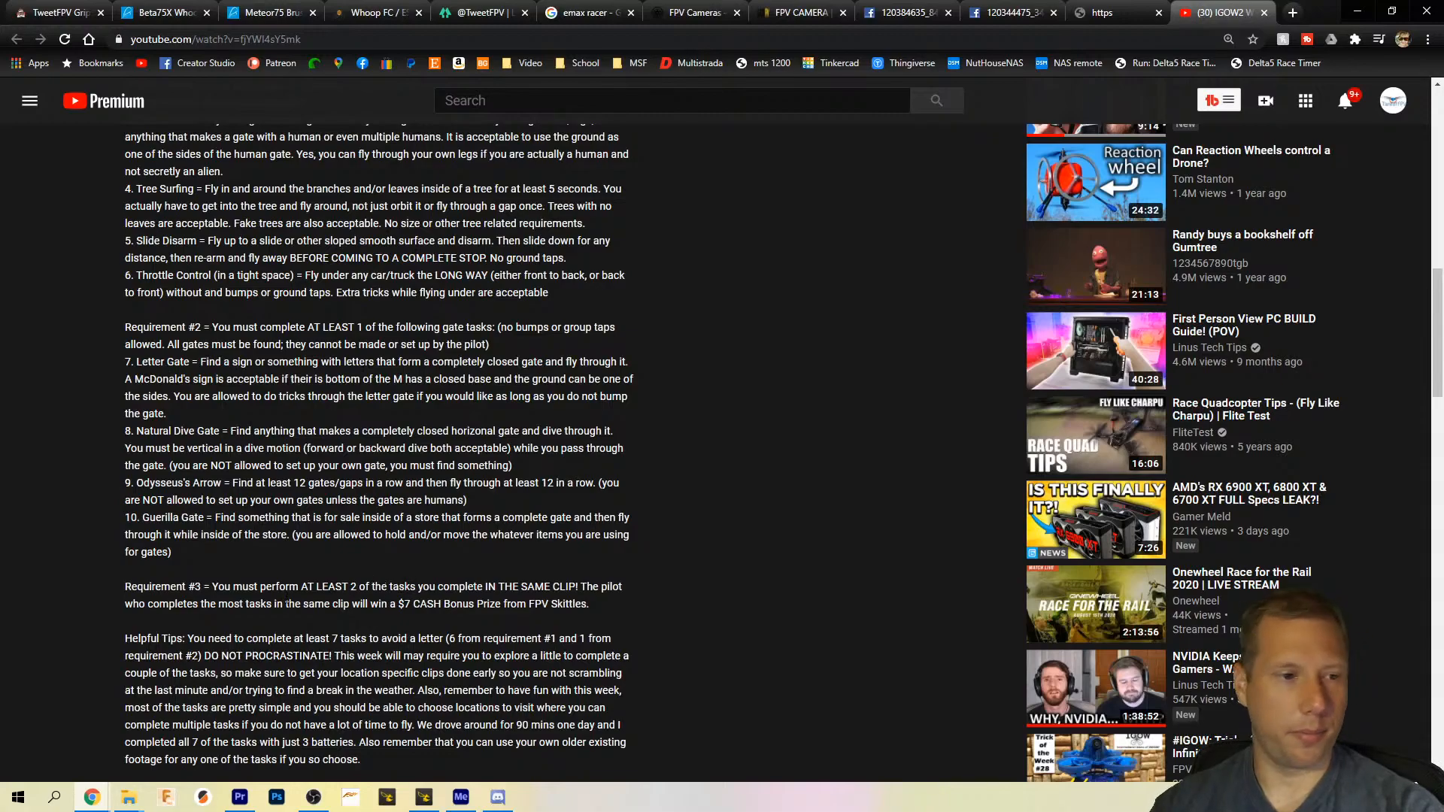
Step: In Chrome, read the Week #9 scavenger hunt requirements, gate tasks and tips in the IGOW2 YouTube video description
scroll(294, 601, "up", 1)
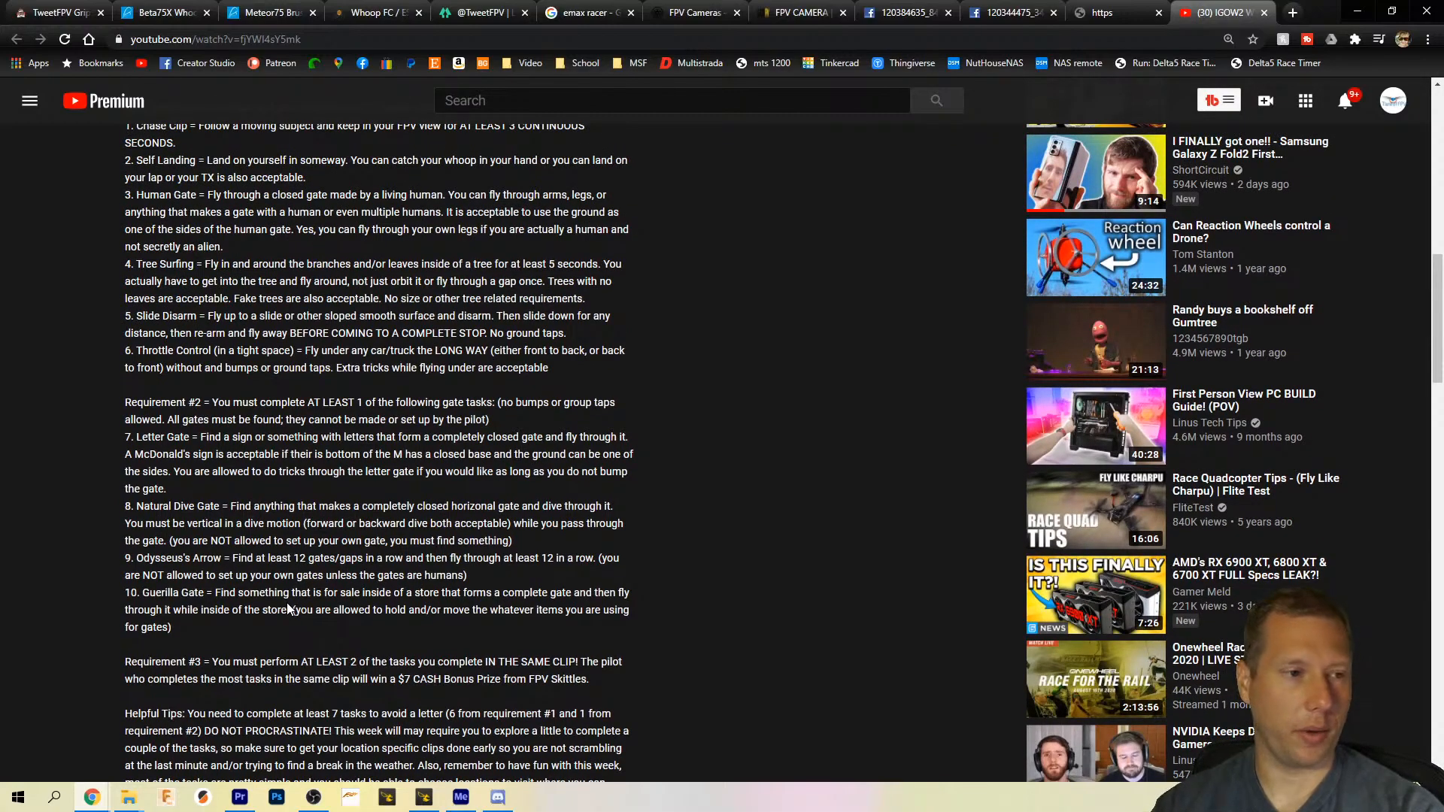
scroll(288, 576, "up", 3)
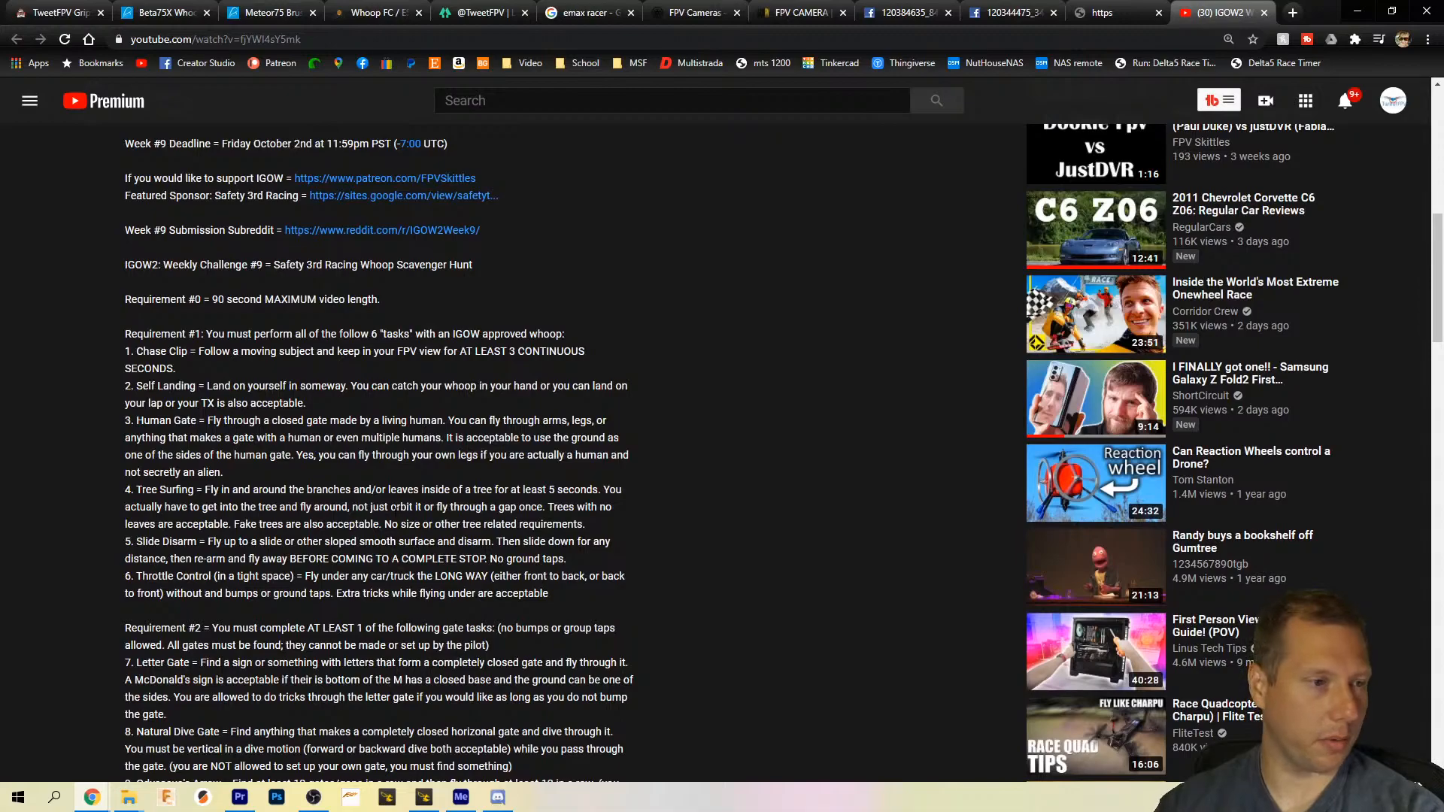
scroll(395, 508, "down", 3)
scroll(395, 522, "down", 3)
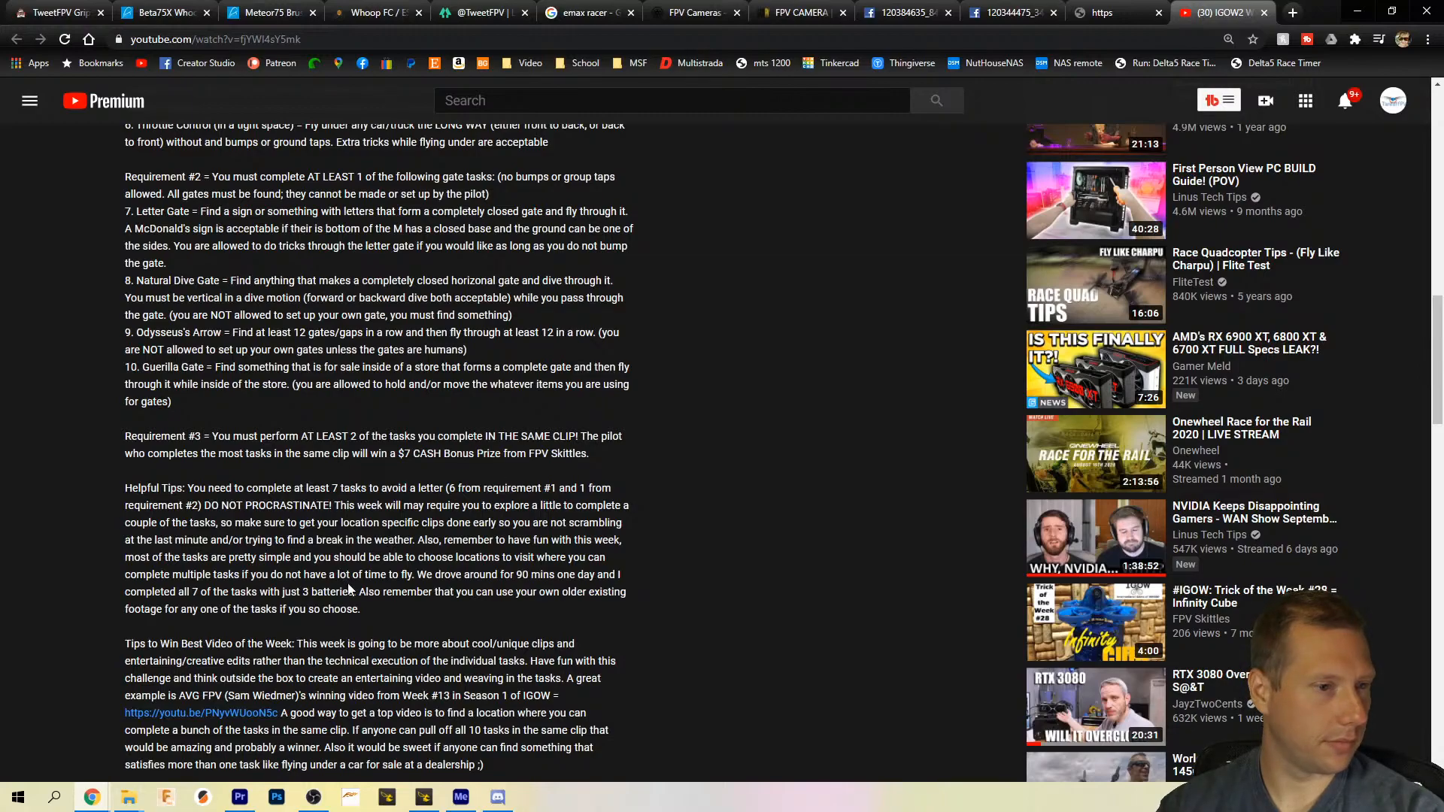
scroll(346, 583, "up", 4)
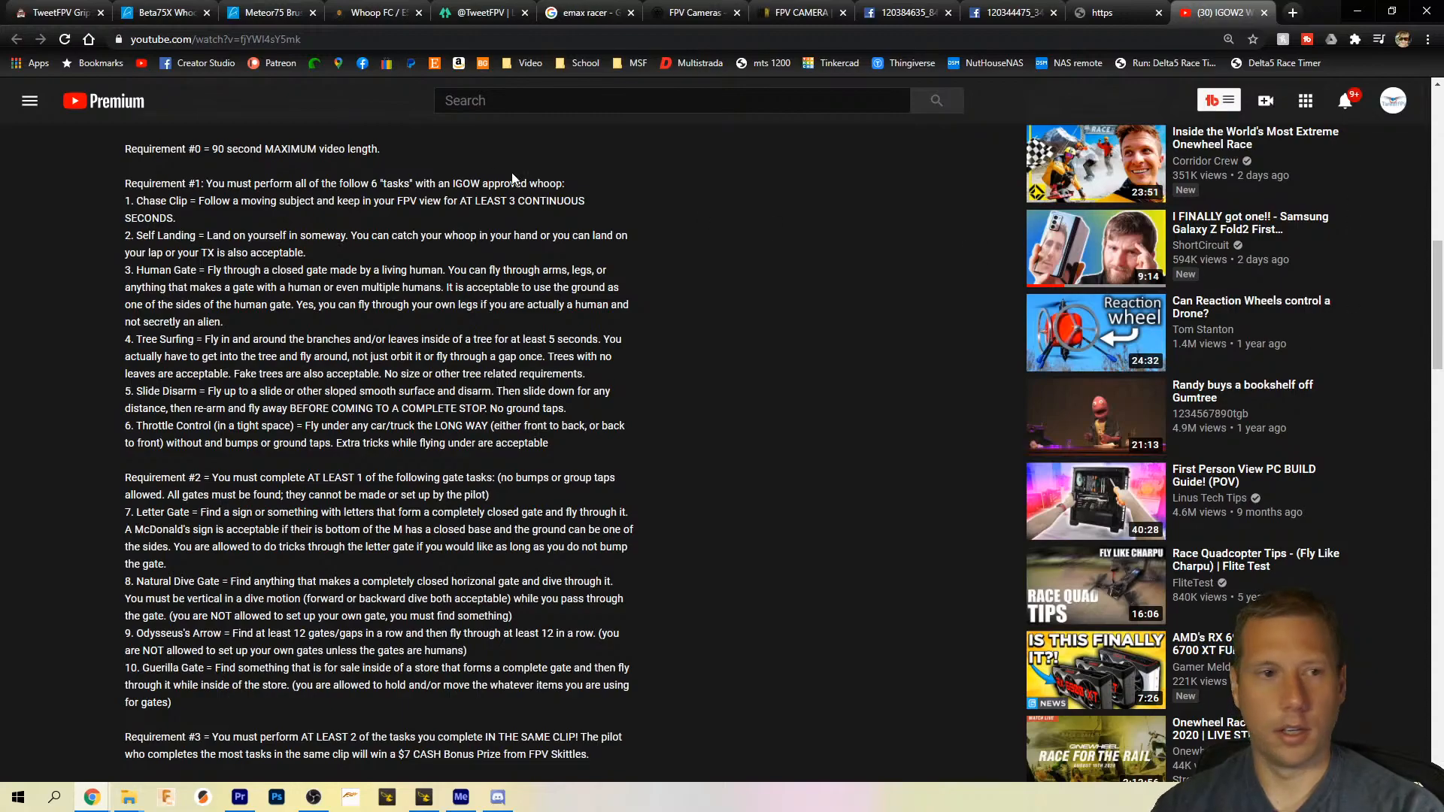
scroll(679, 447, "up", 10)
scroll(679, 456, "down", 6)
scroll(679, 463, "down", 4)
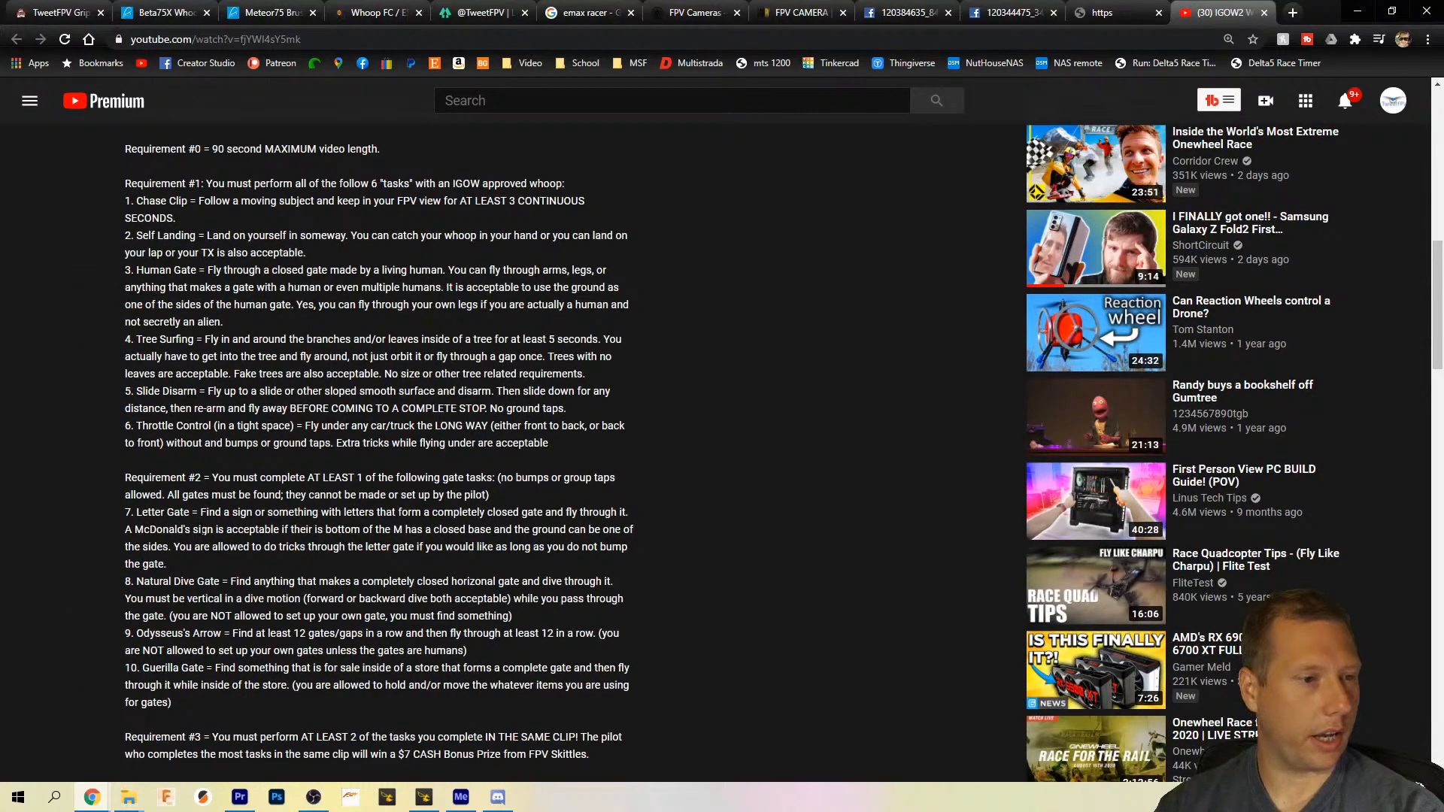
left_click_drag(198, 513, 353, 514)
left_click(454, 514)
left_click_drag(566, 528, 343, 517)
left_click(342, 524)
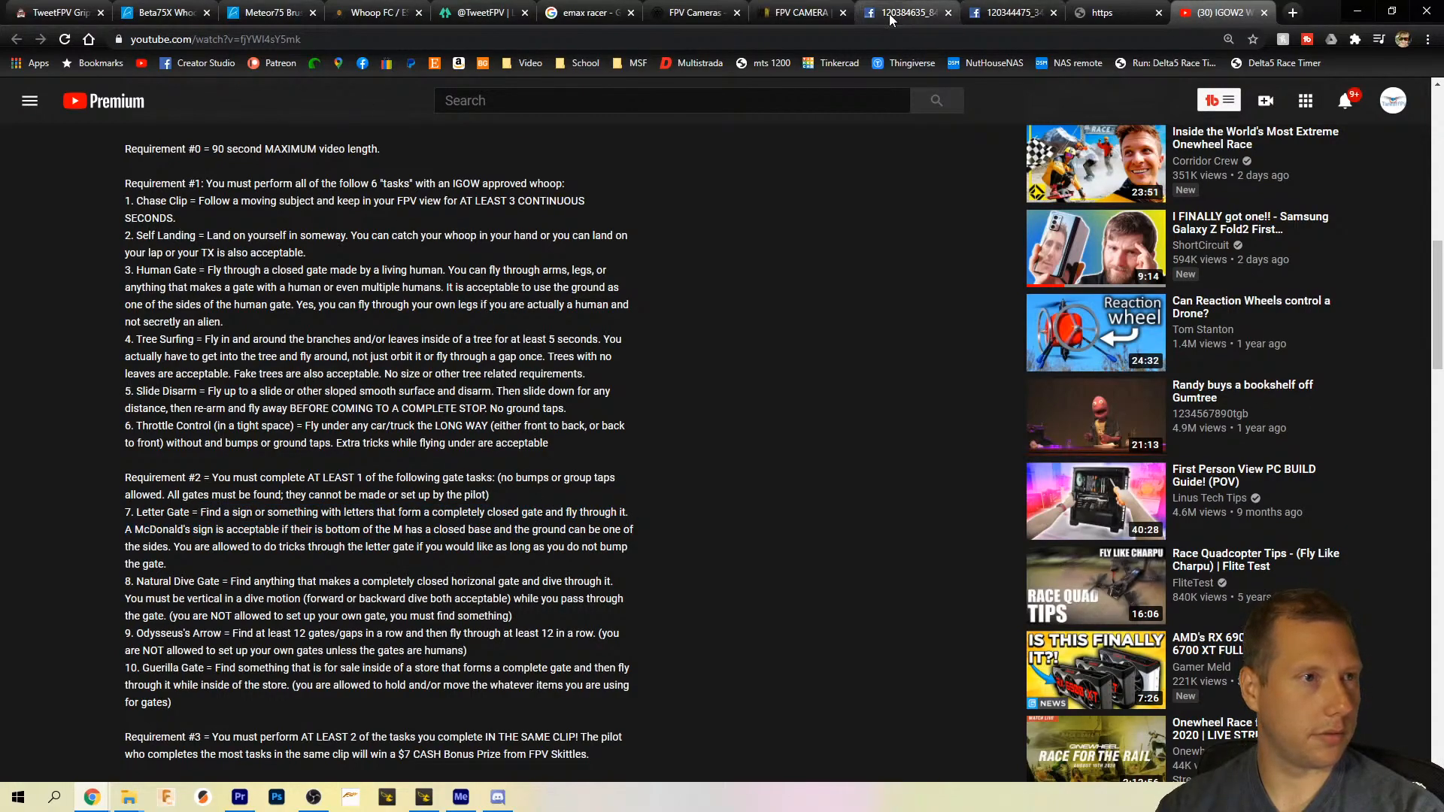
Step: Minimize Chrome and close the Discord and Media Encoder windows to return to the Premiere Pro project
left_click(1361, 12)
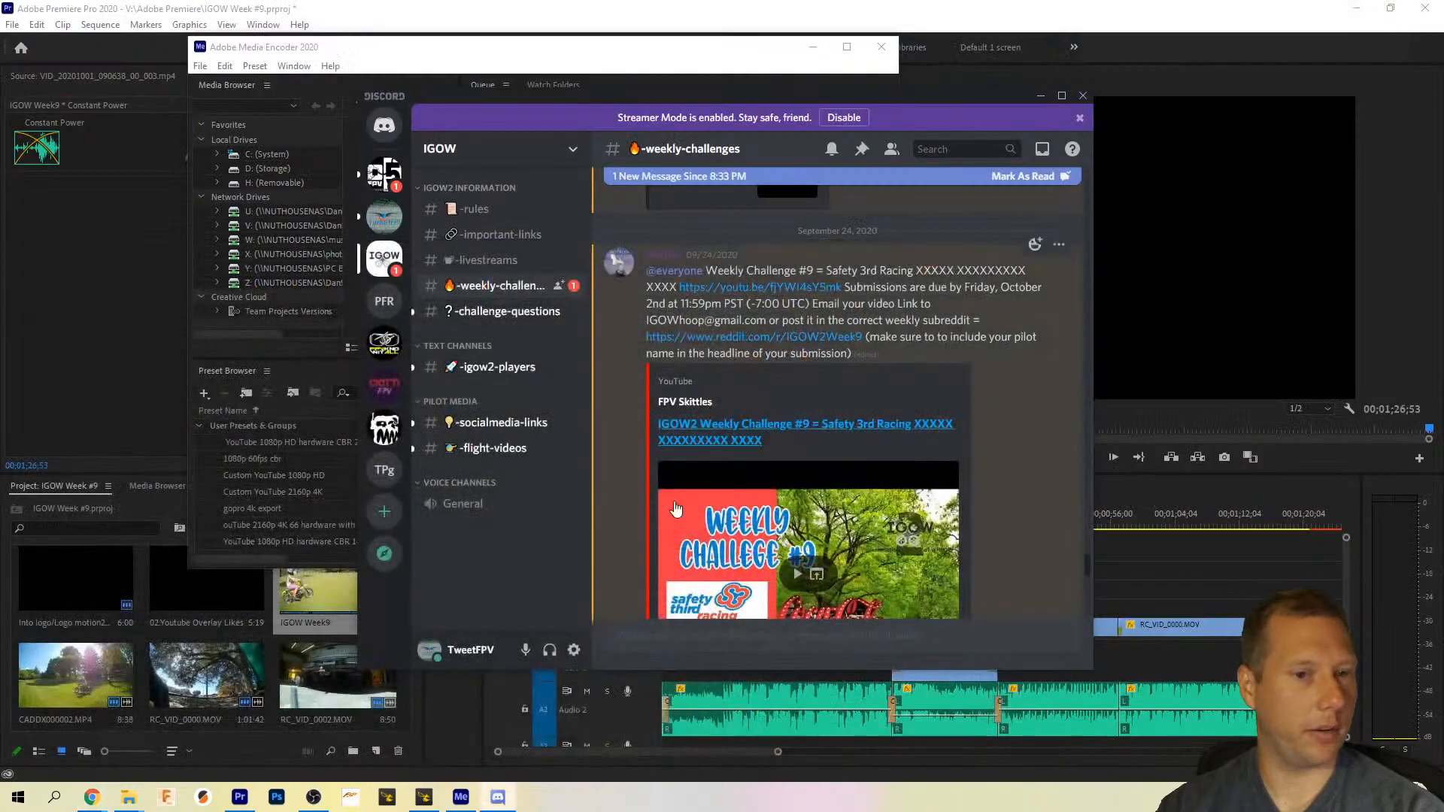
left_click(1085, 96)
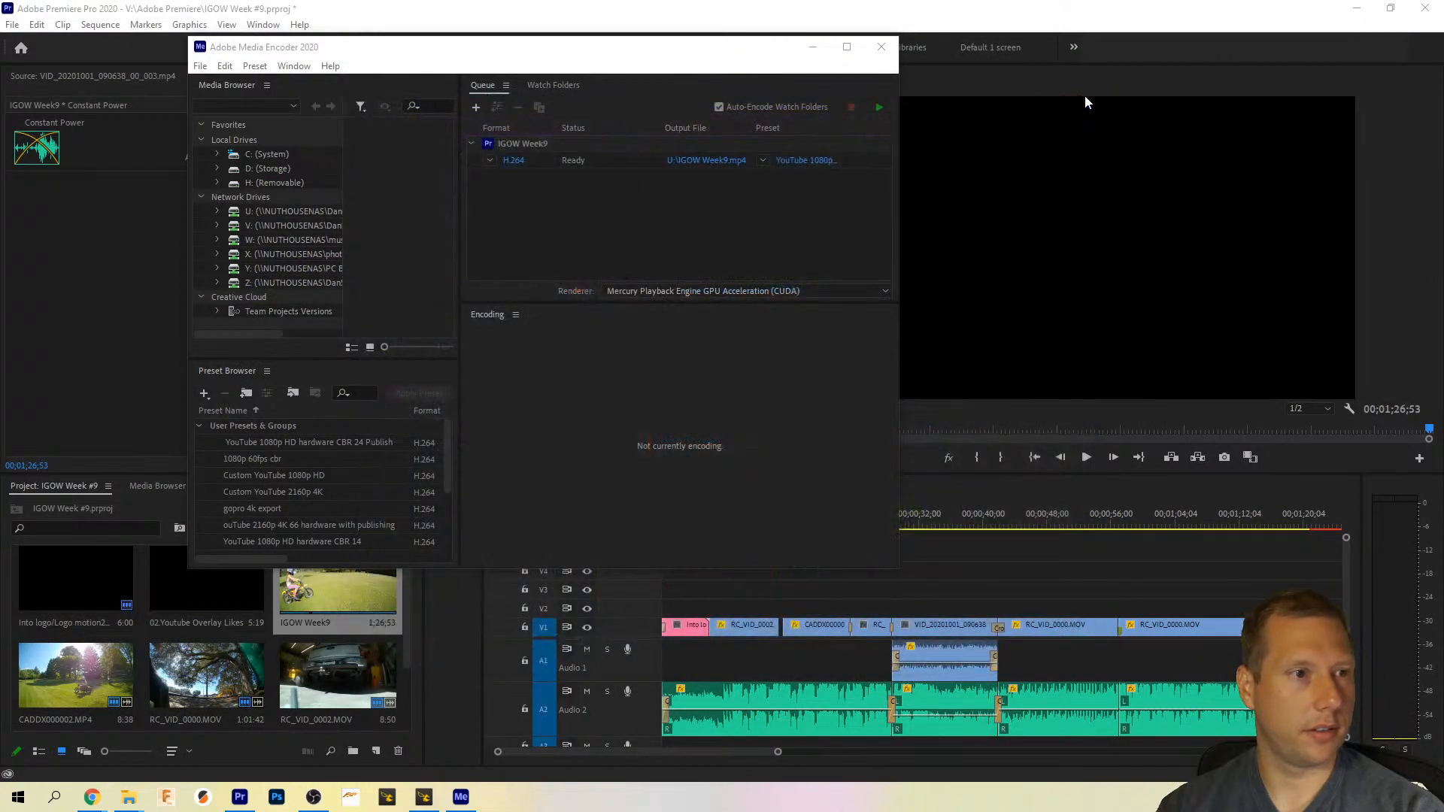
left_click(877, 48)
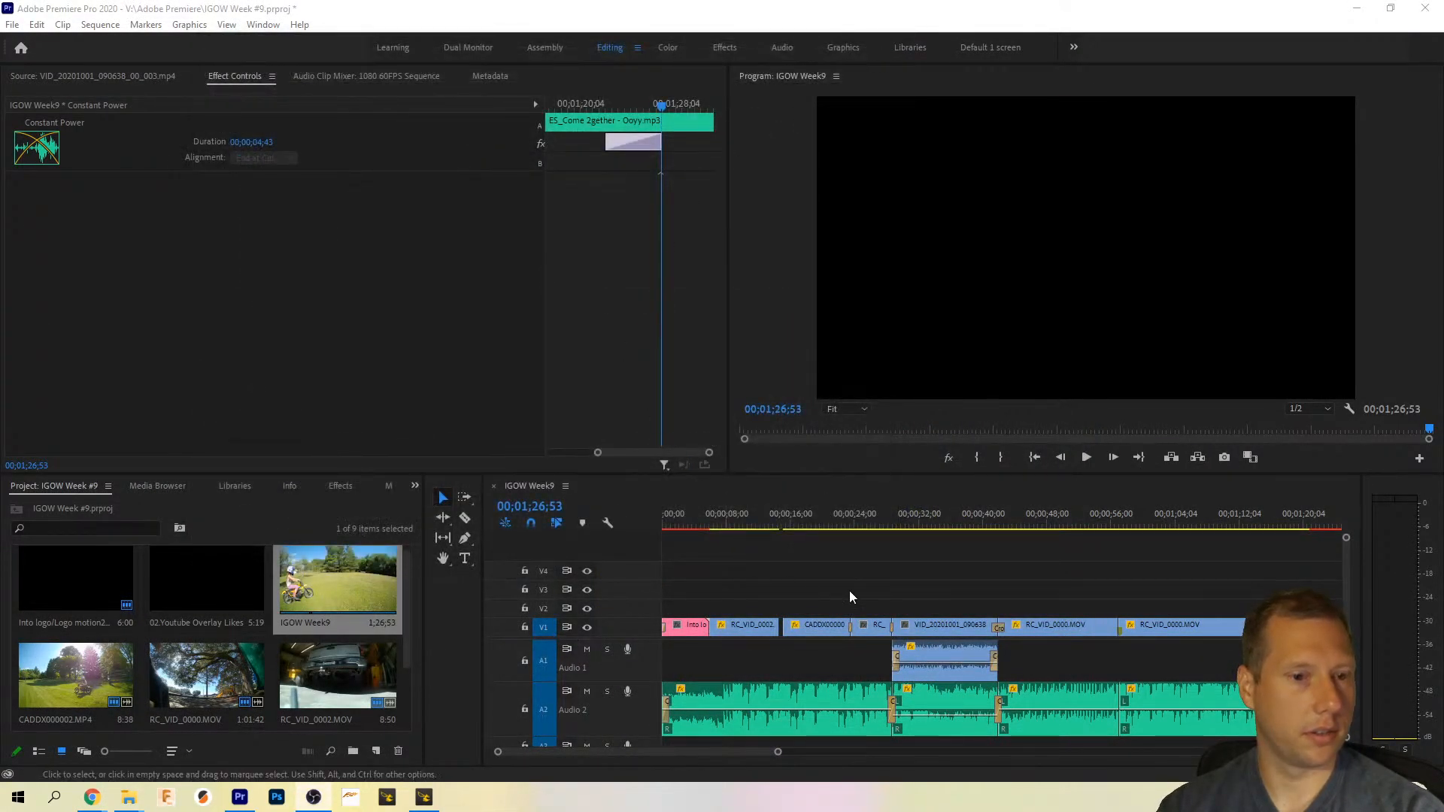
Step: Scrub through the clips in the IGOW Week9 sequence and play the playground footage from 00;01;03;24
left_click_drag(1158, 506, 1029, 519)
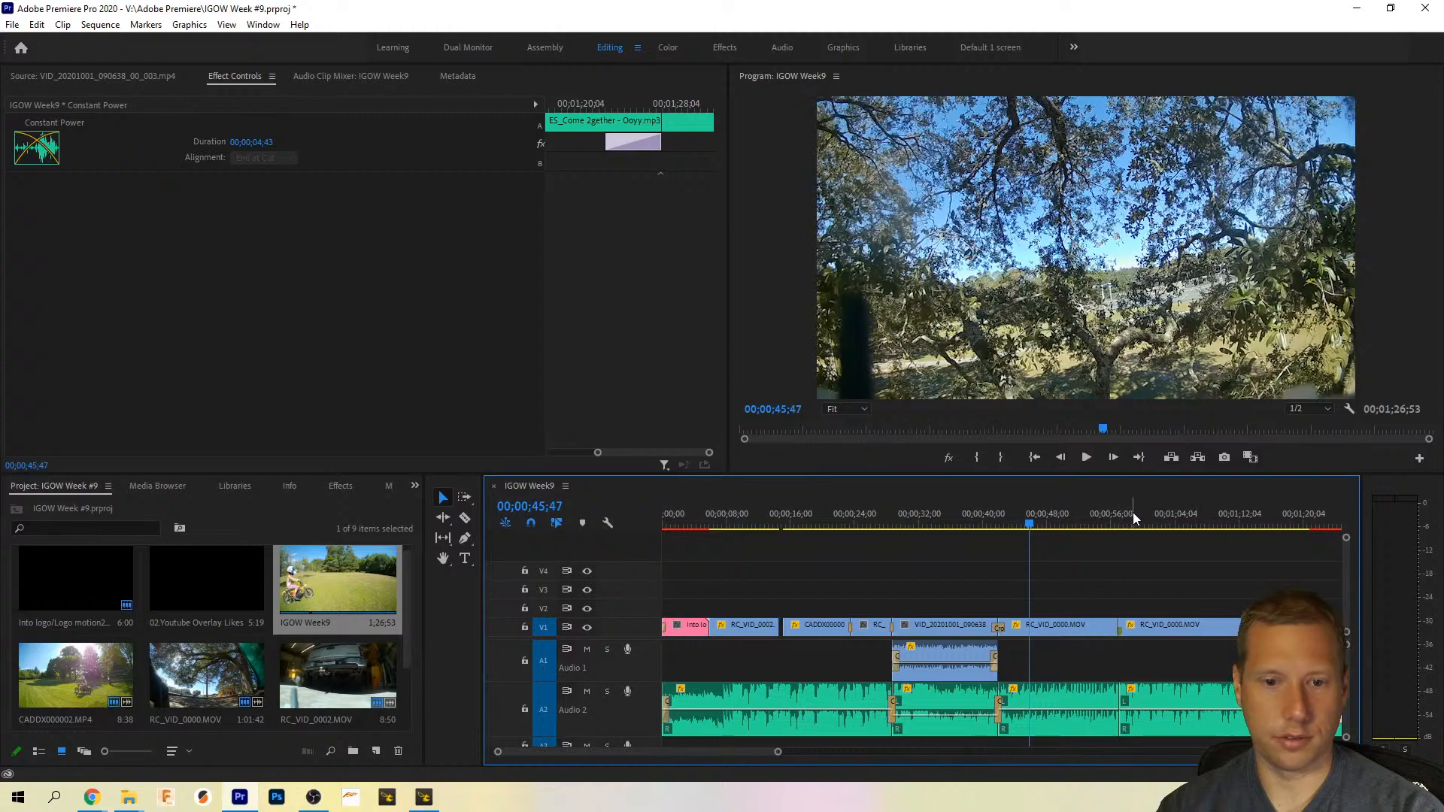
left_click_drag(915, 522, 807, 512)
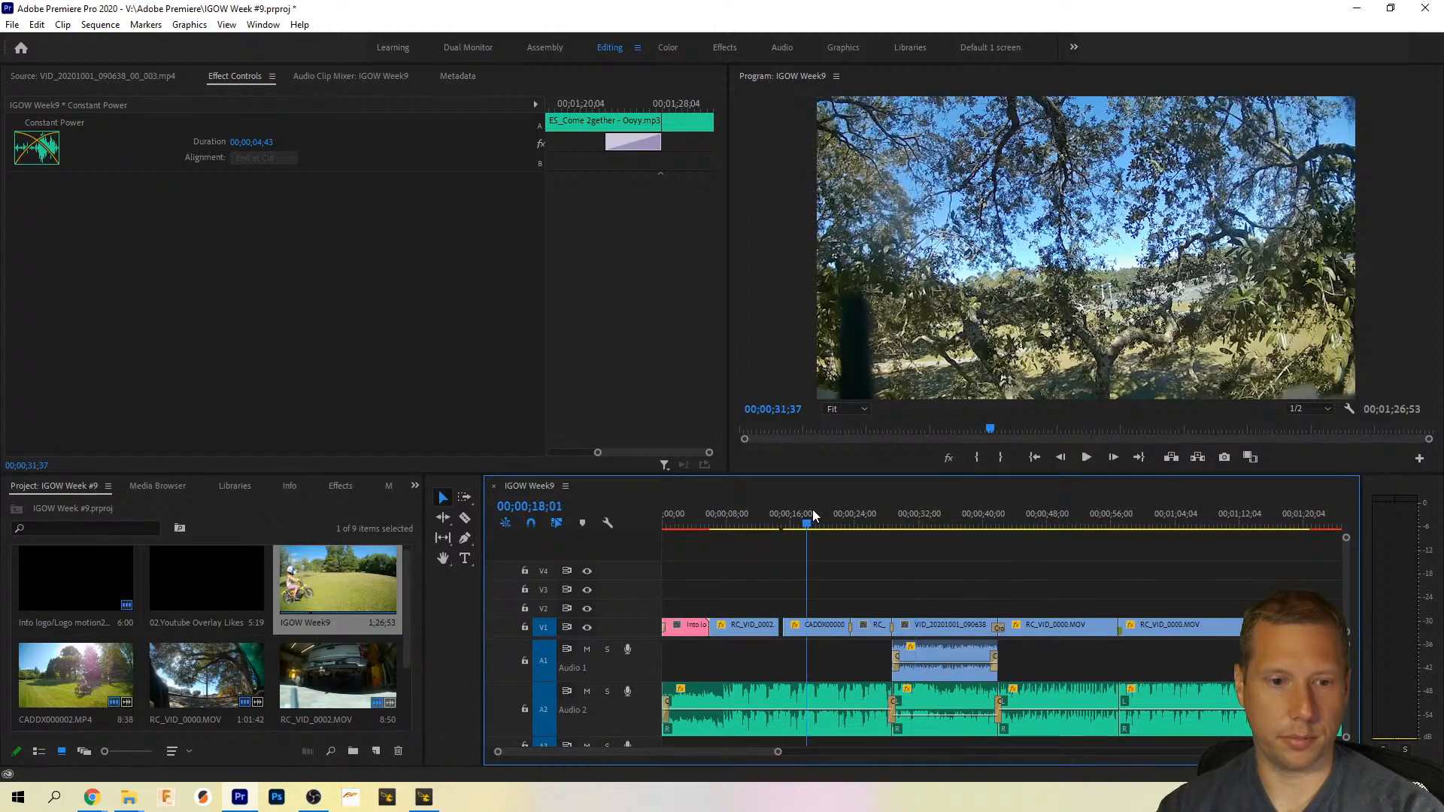
left_click(861, 500)
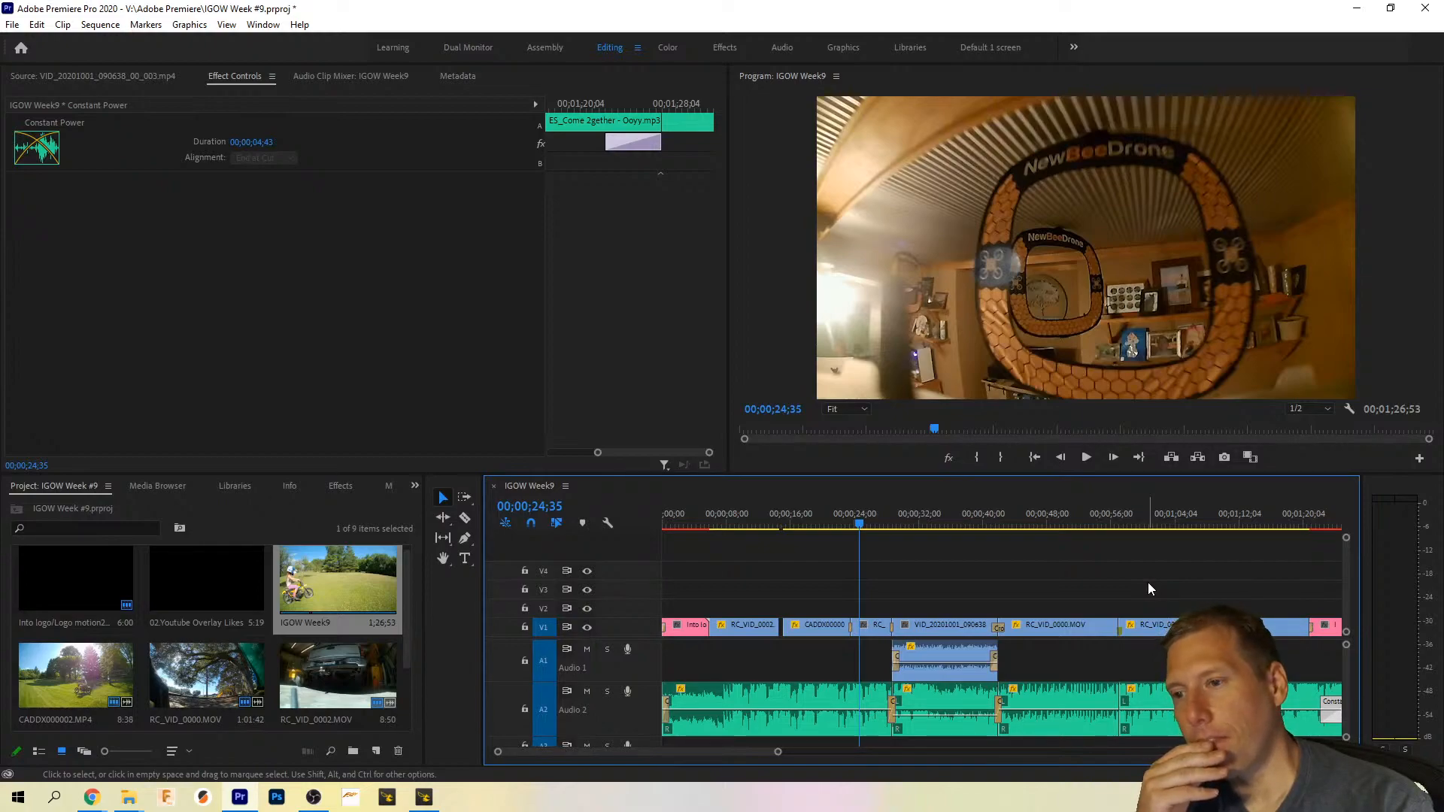
left_click(1101, 511)
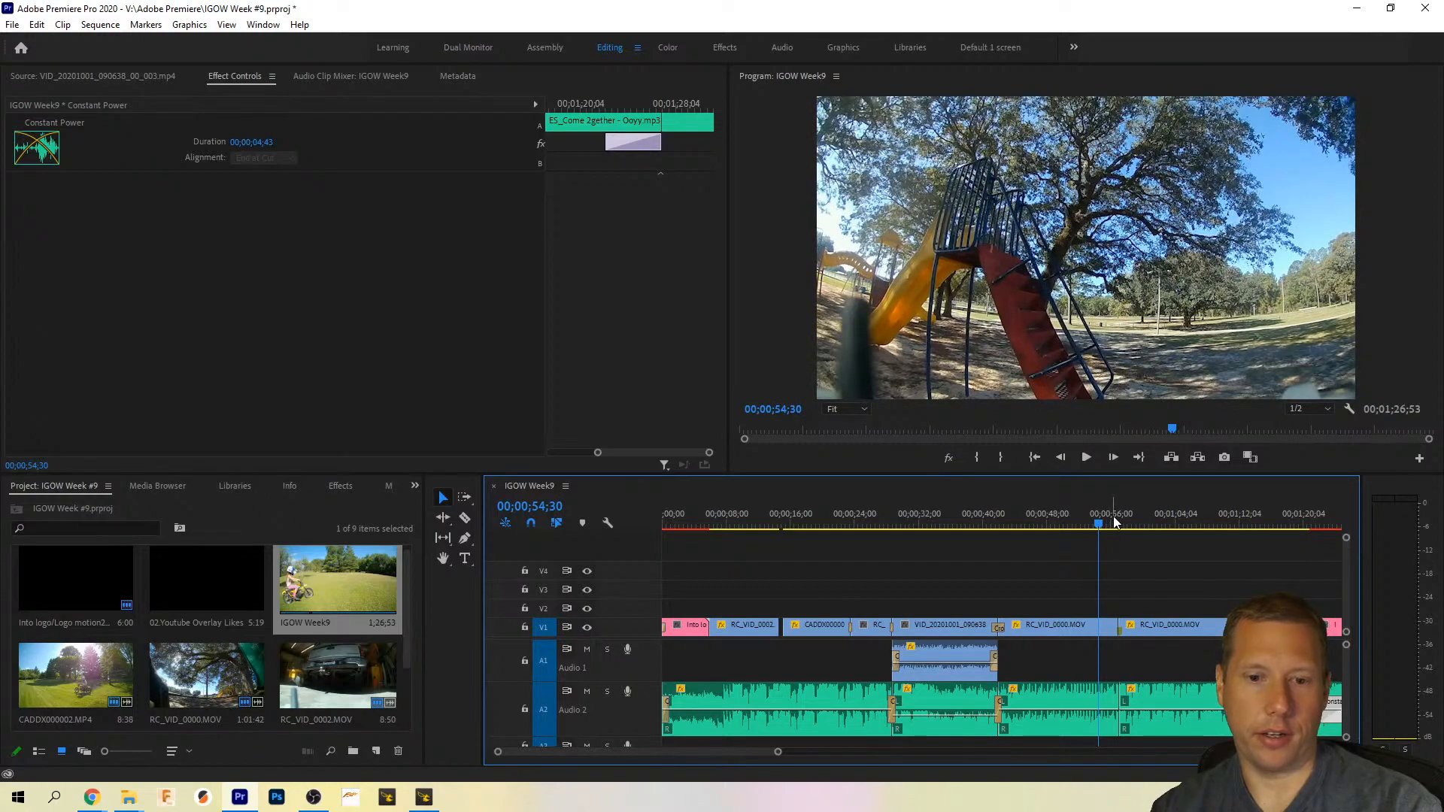
left_click(1170, 517)
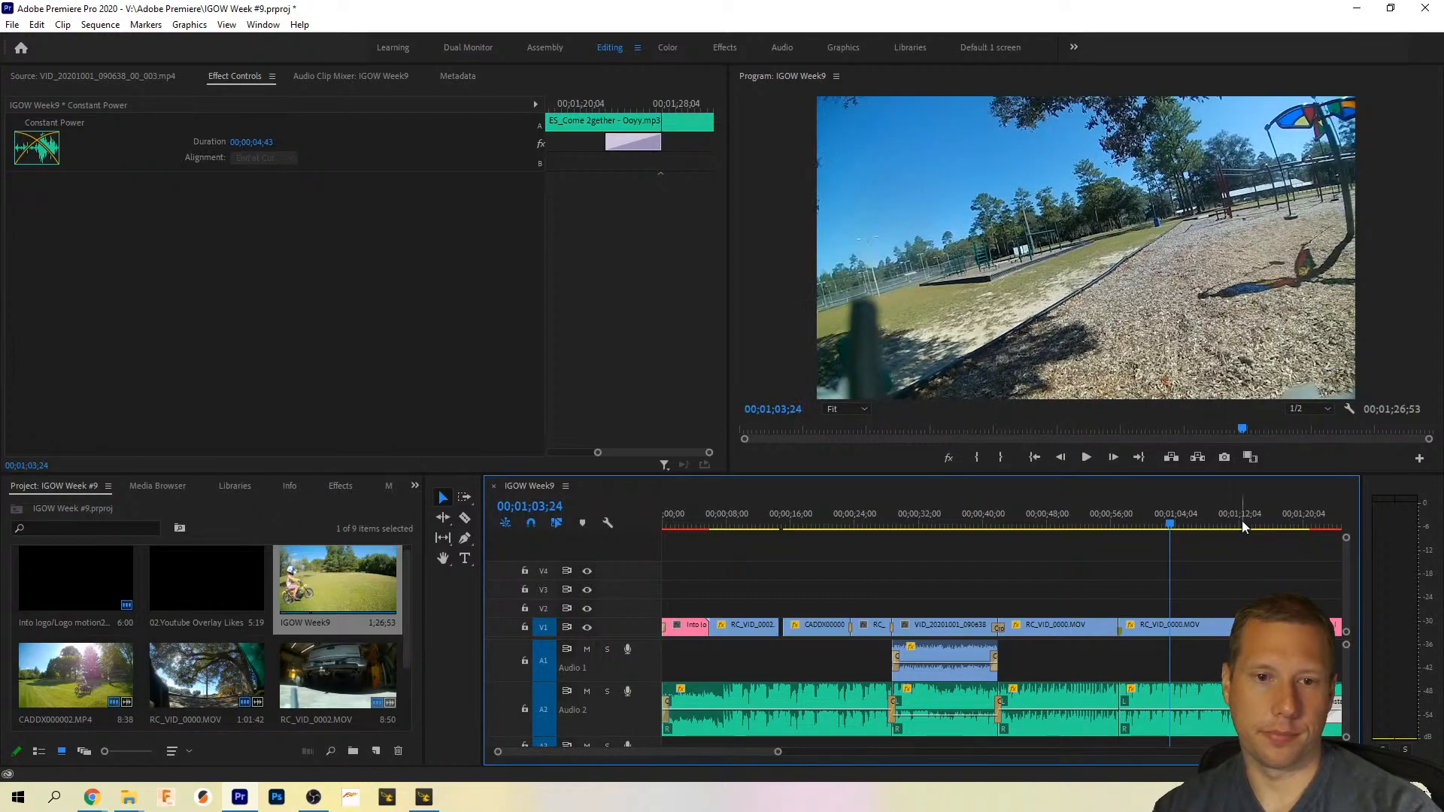
key("space")
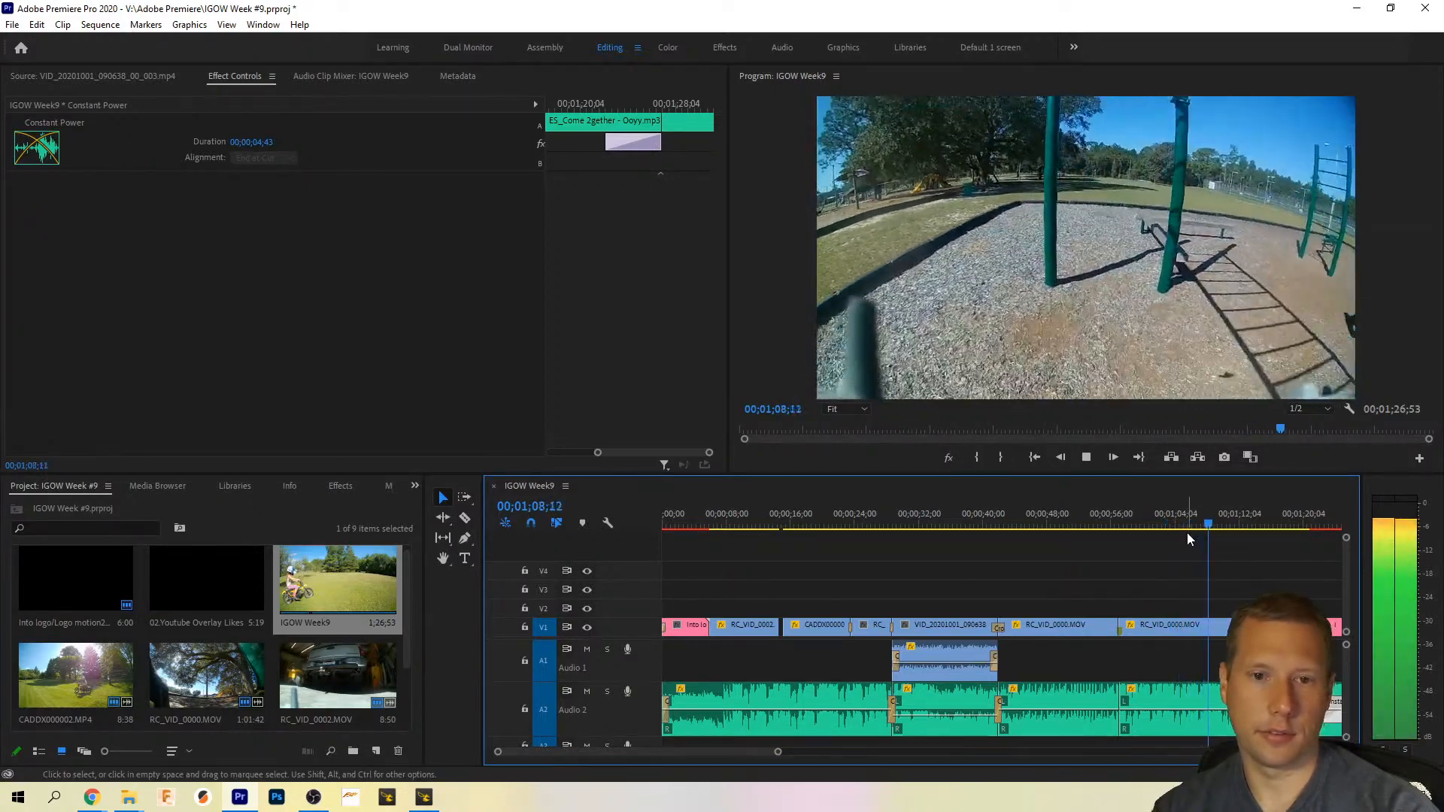
key("space")
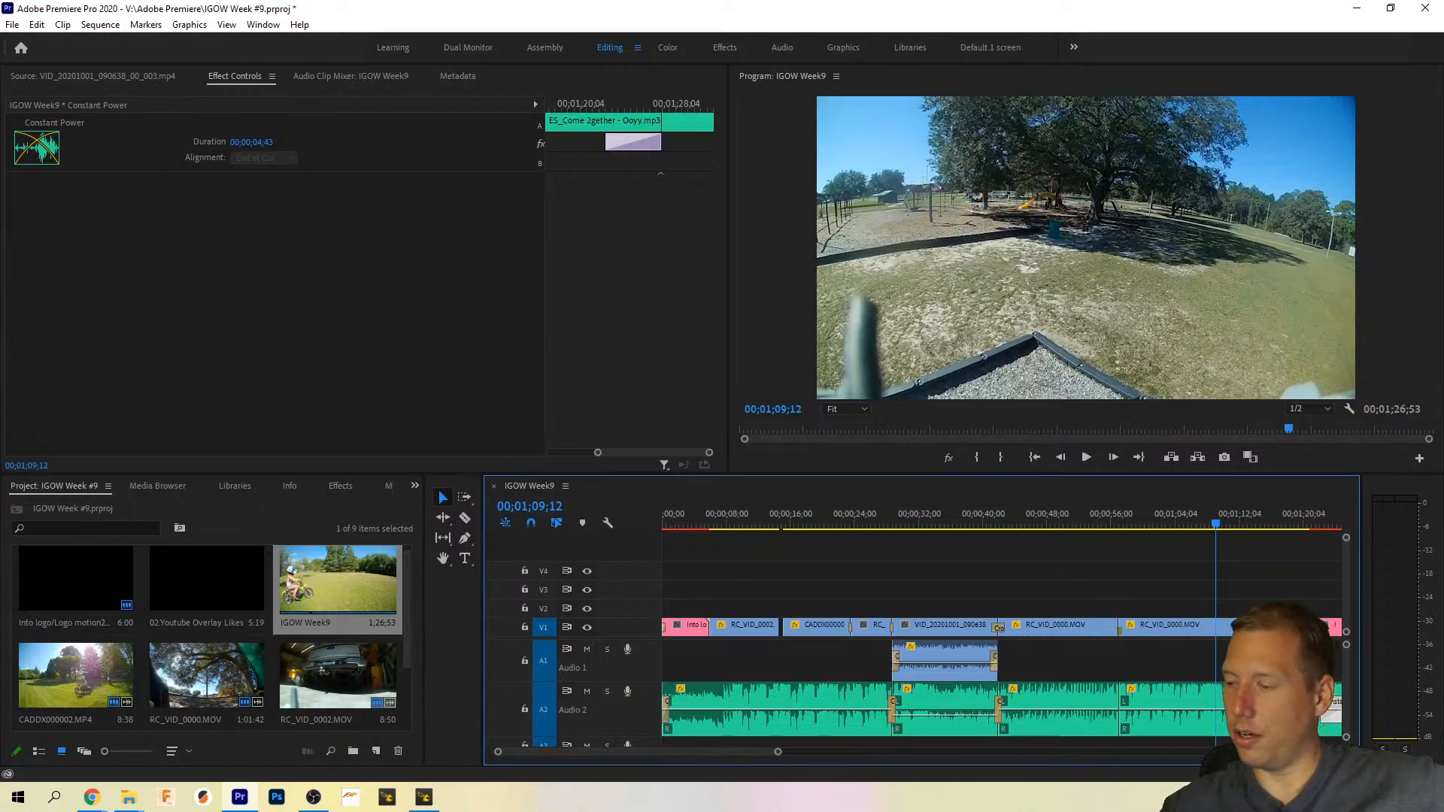
key("alt+Tab")
key("alt+Tab")
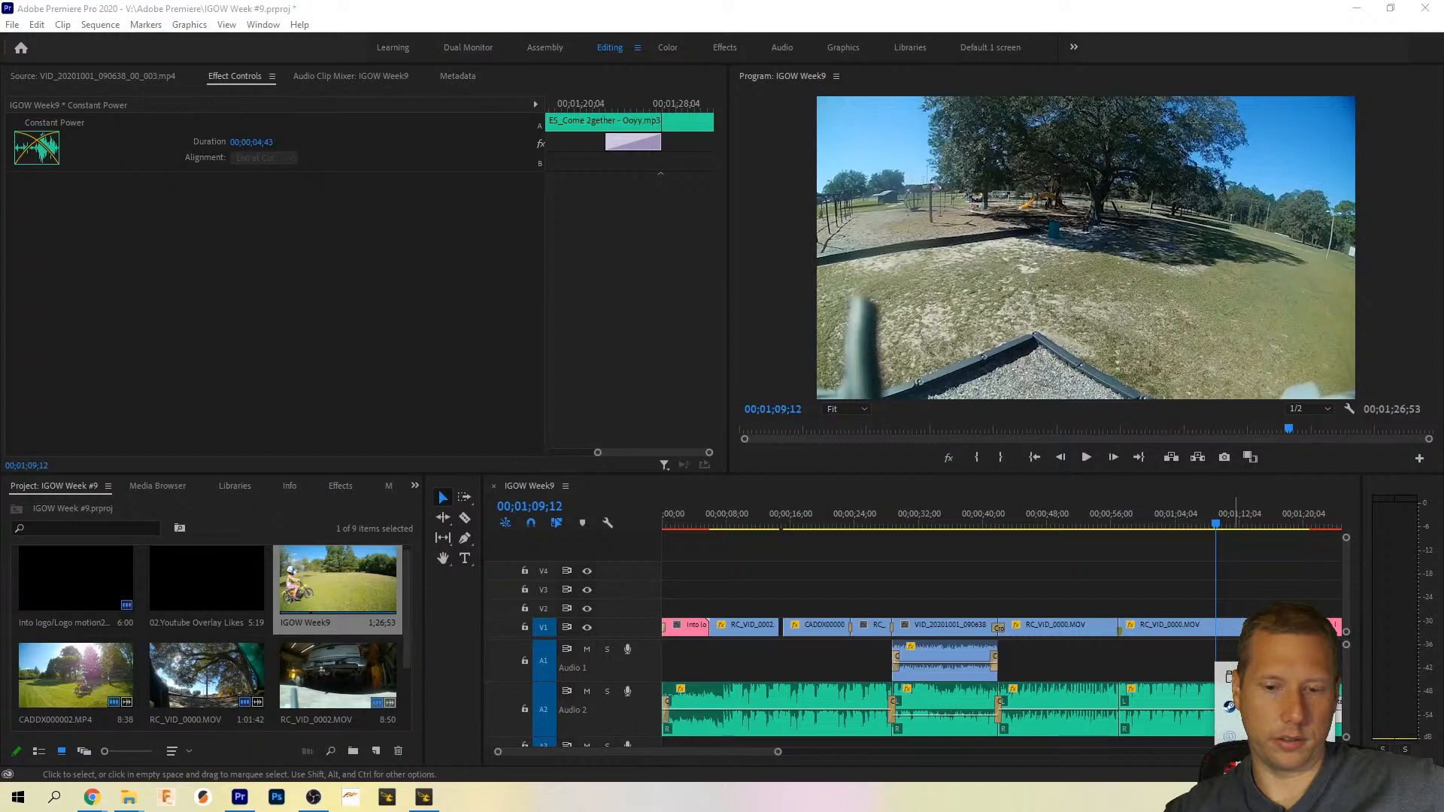
Step: Switch to Discord and look through the IGOW server's weekly-challenges, important-links and socialmedia-links channels
left_click(1278, 709)
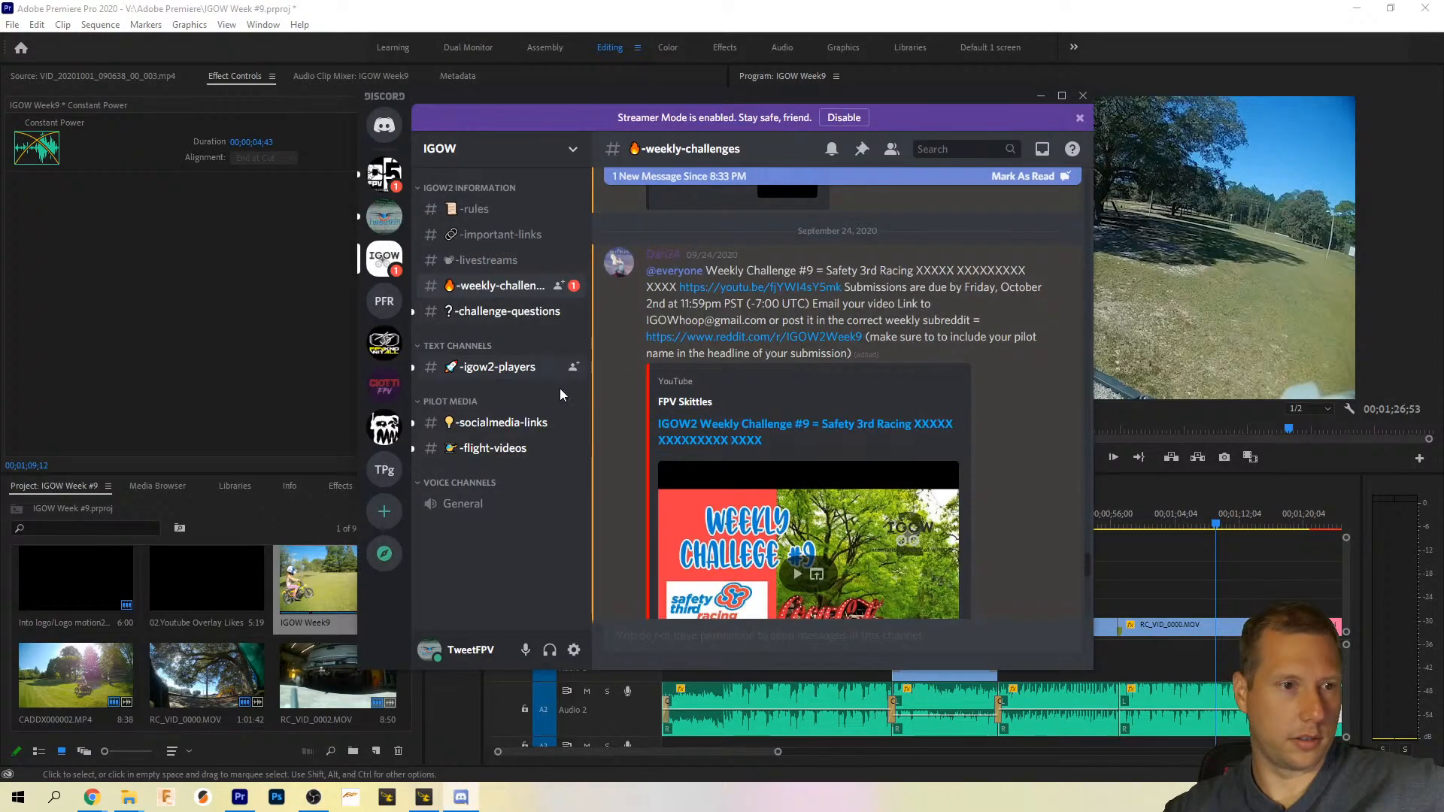
scroll(720, 381, "up", 5)
scroll(719, 376, "up", 5)
scroll(720, 376, "down", 8)
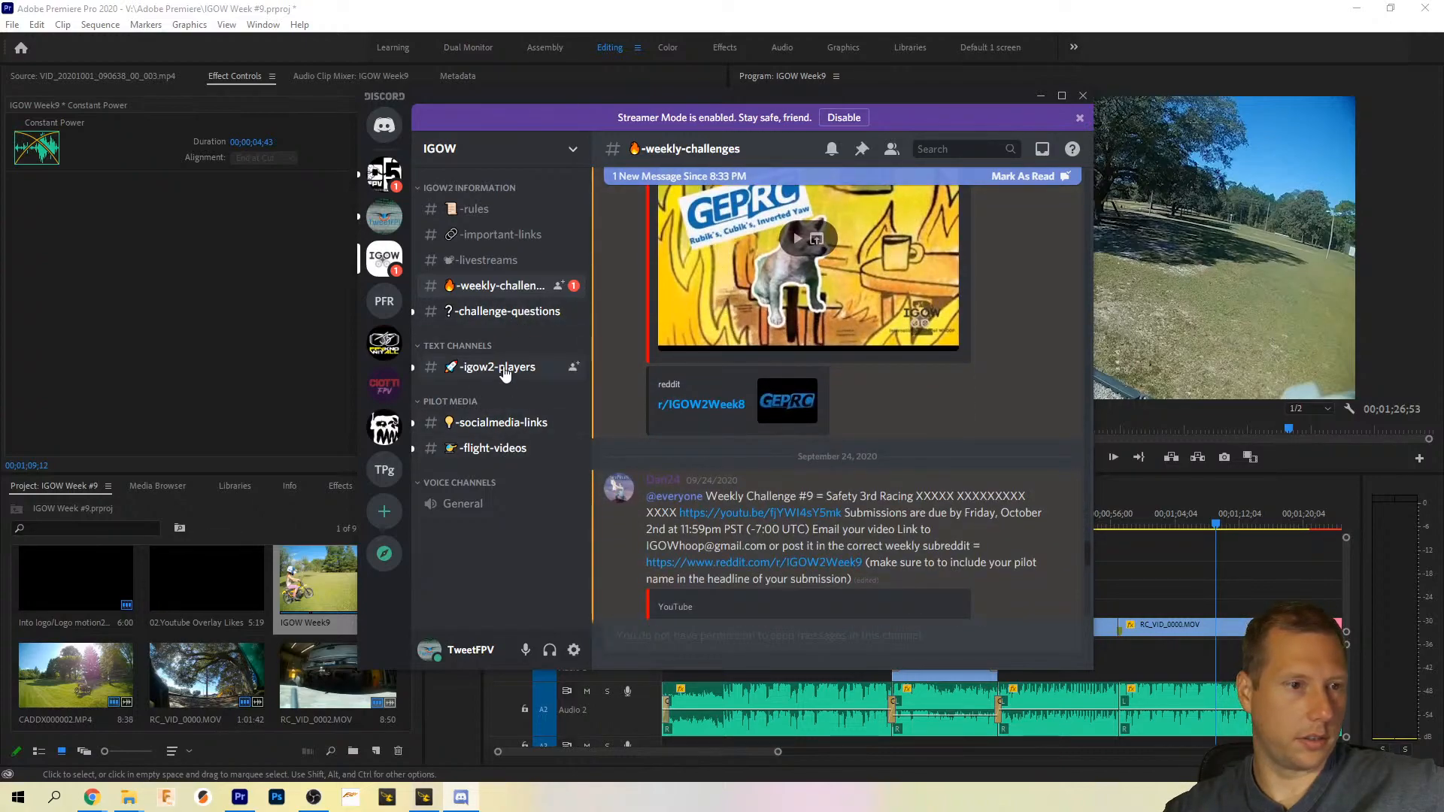
left_click(504, 236)
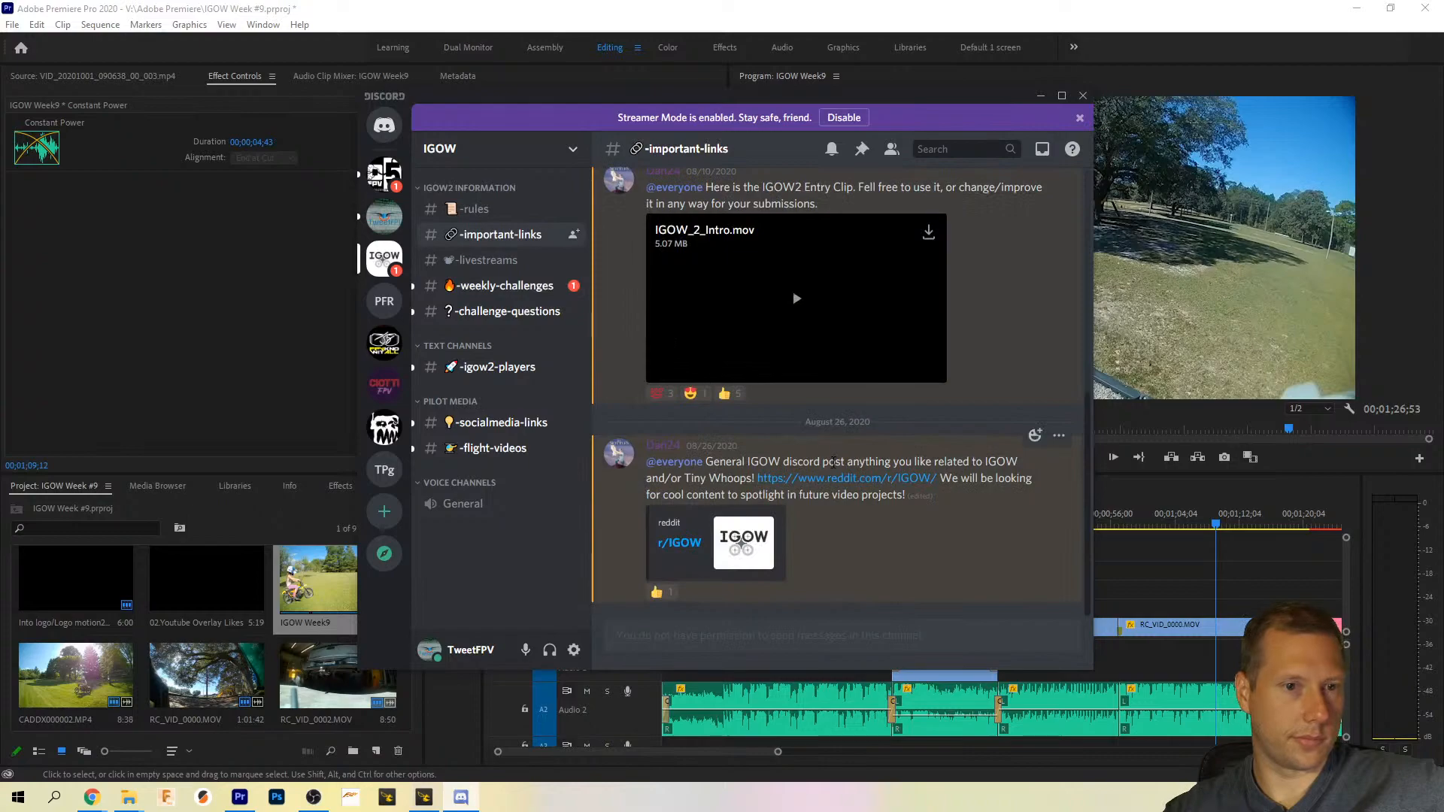
scroll(846, 442, "up", 5)
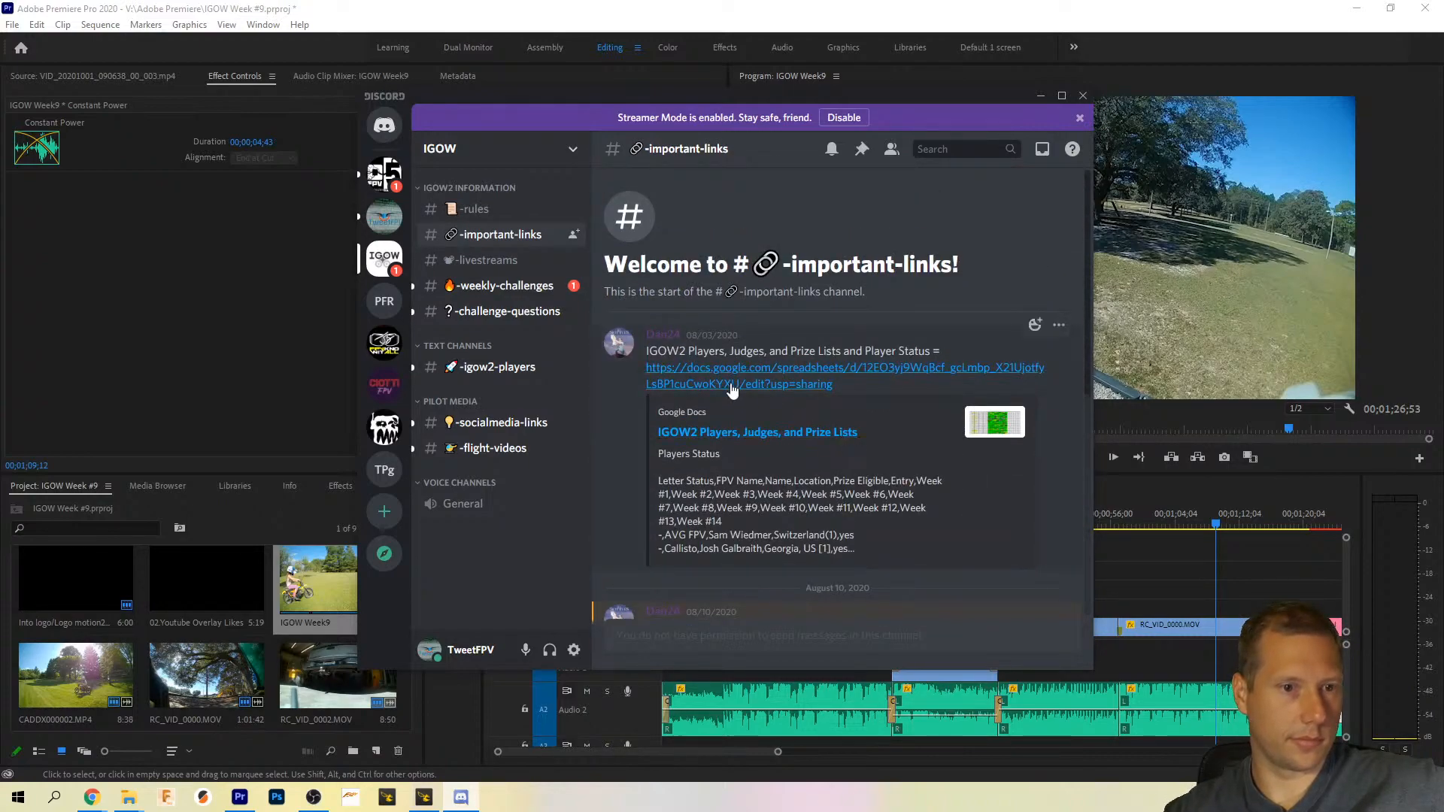
scroll(732, 390, "down", 5)
scroll(732, 390, "down", 1)
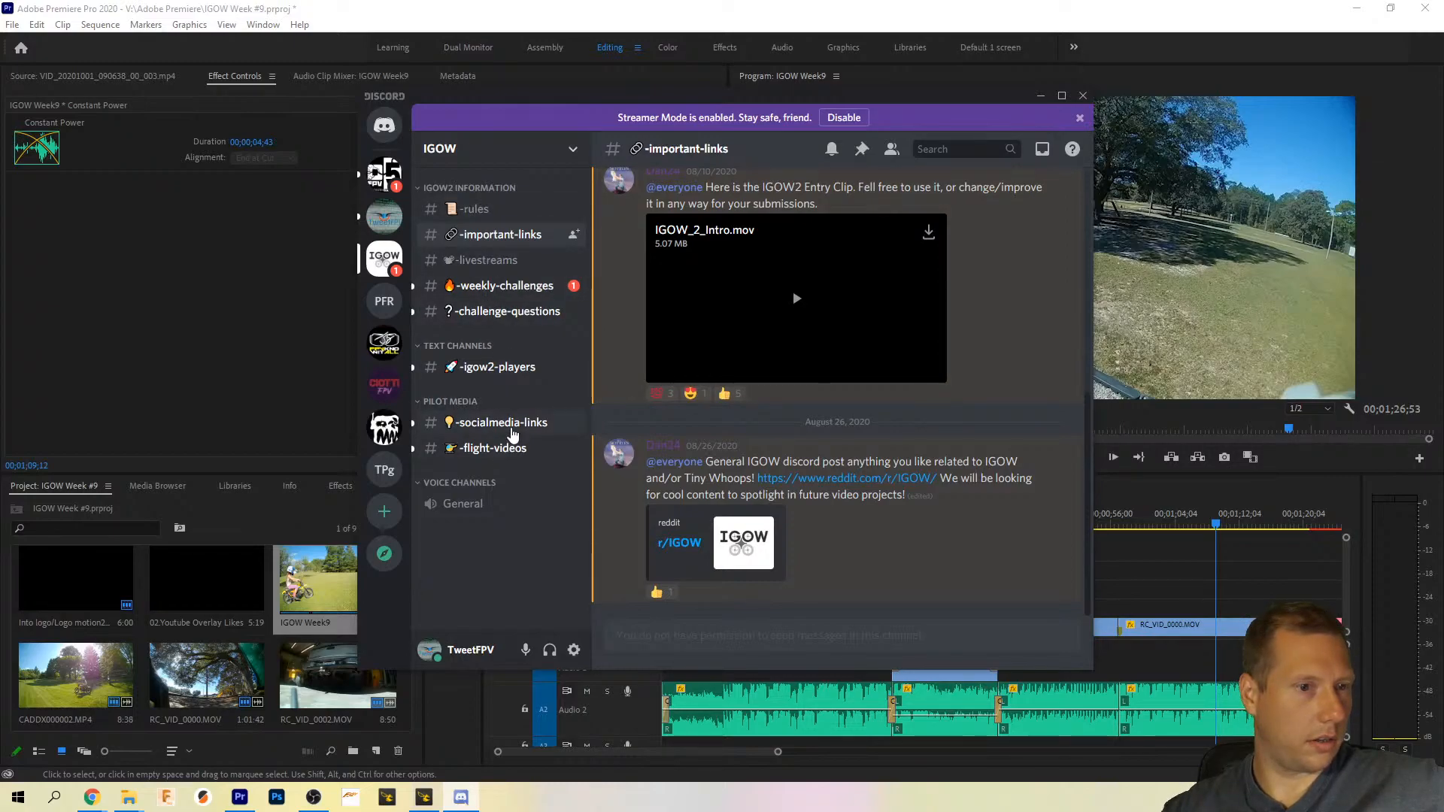
left_click(511, 426)
scroll(1018, 475, "up", 15)
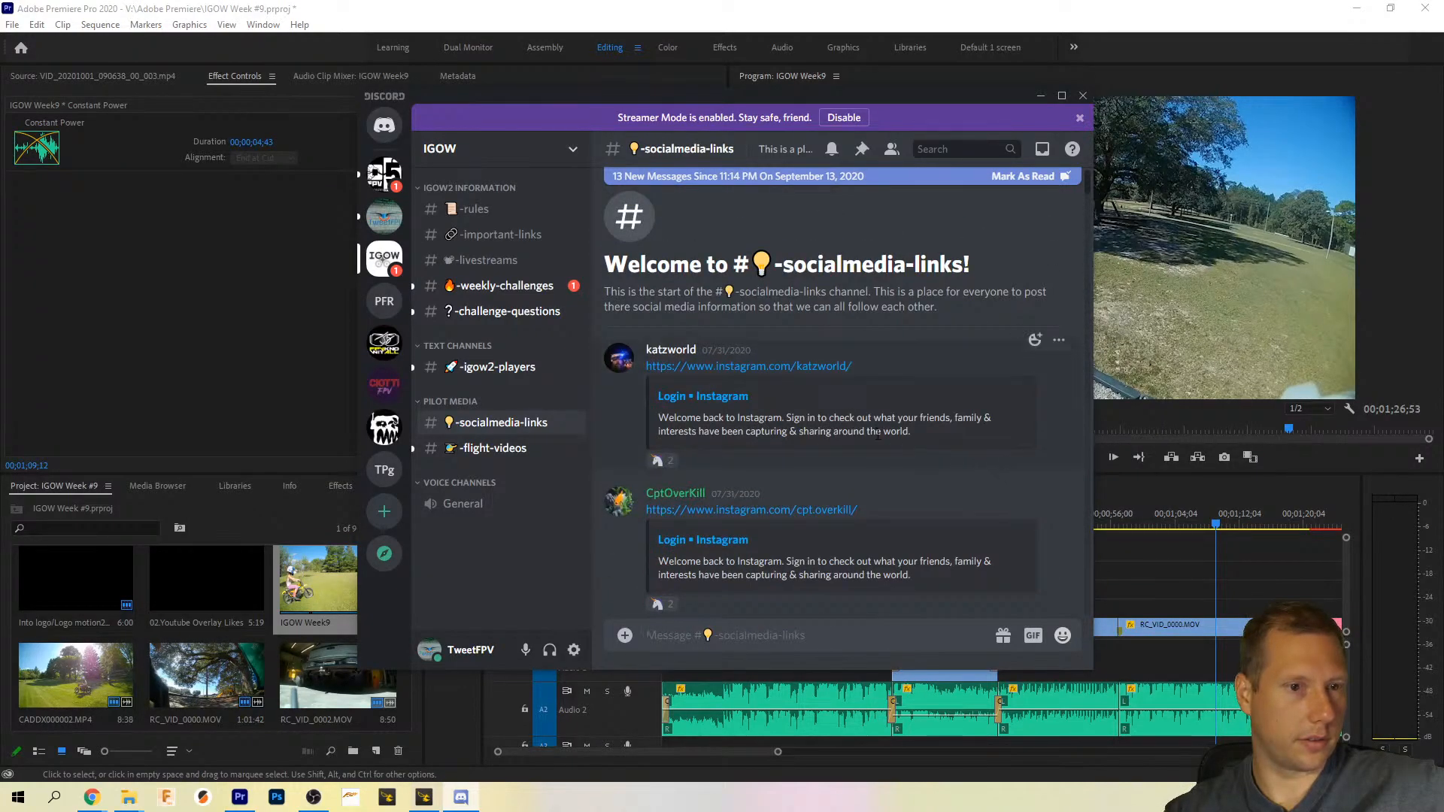
scroll(887, 394, "down", 4)
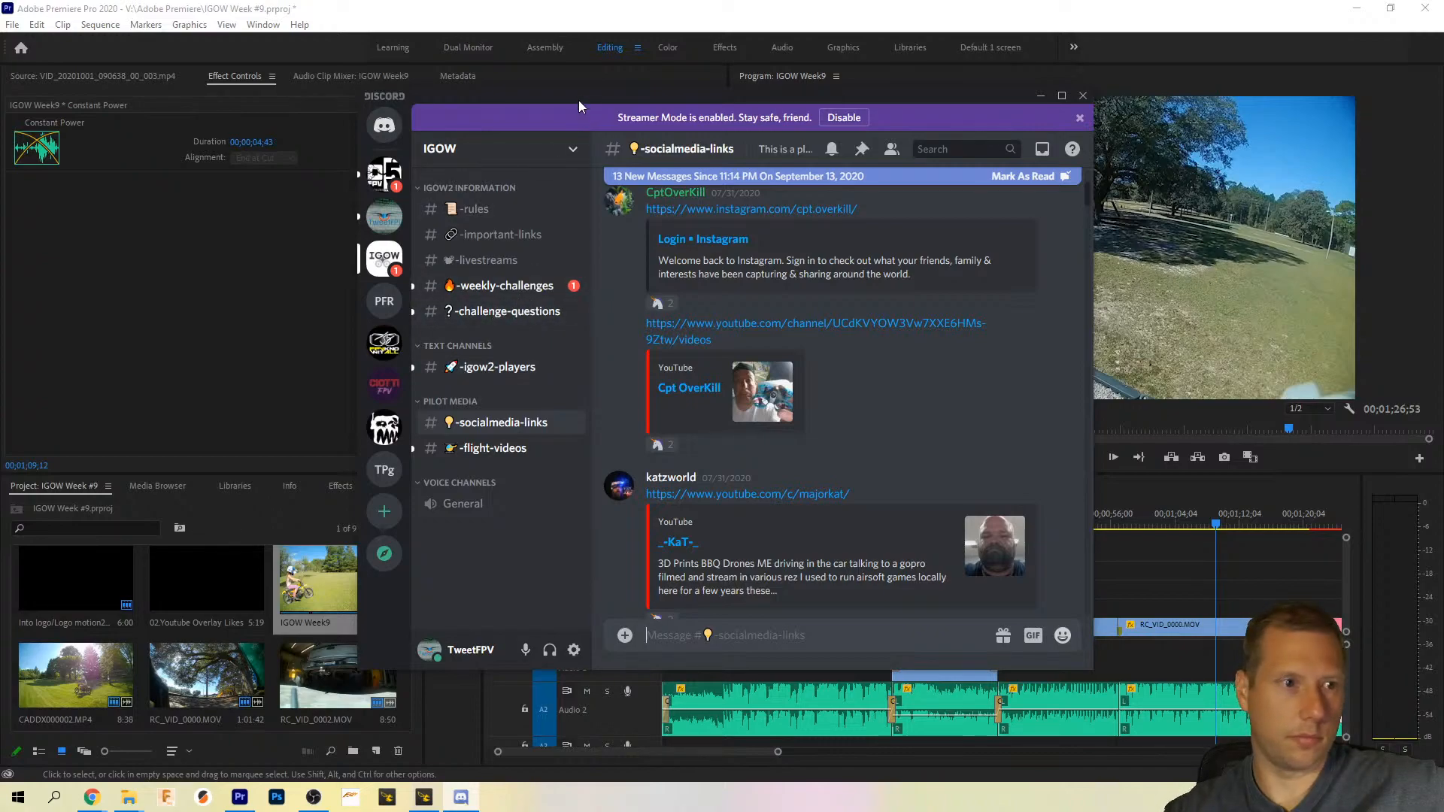
Step: Open the Weekly Challenge #9 YouTube video from the weekly-challenges channel and pause it
left_click(501, 293)
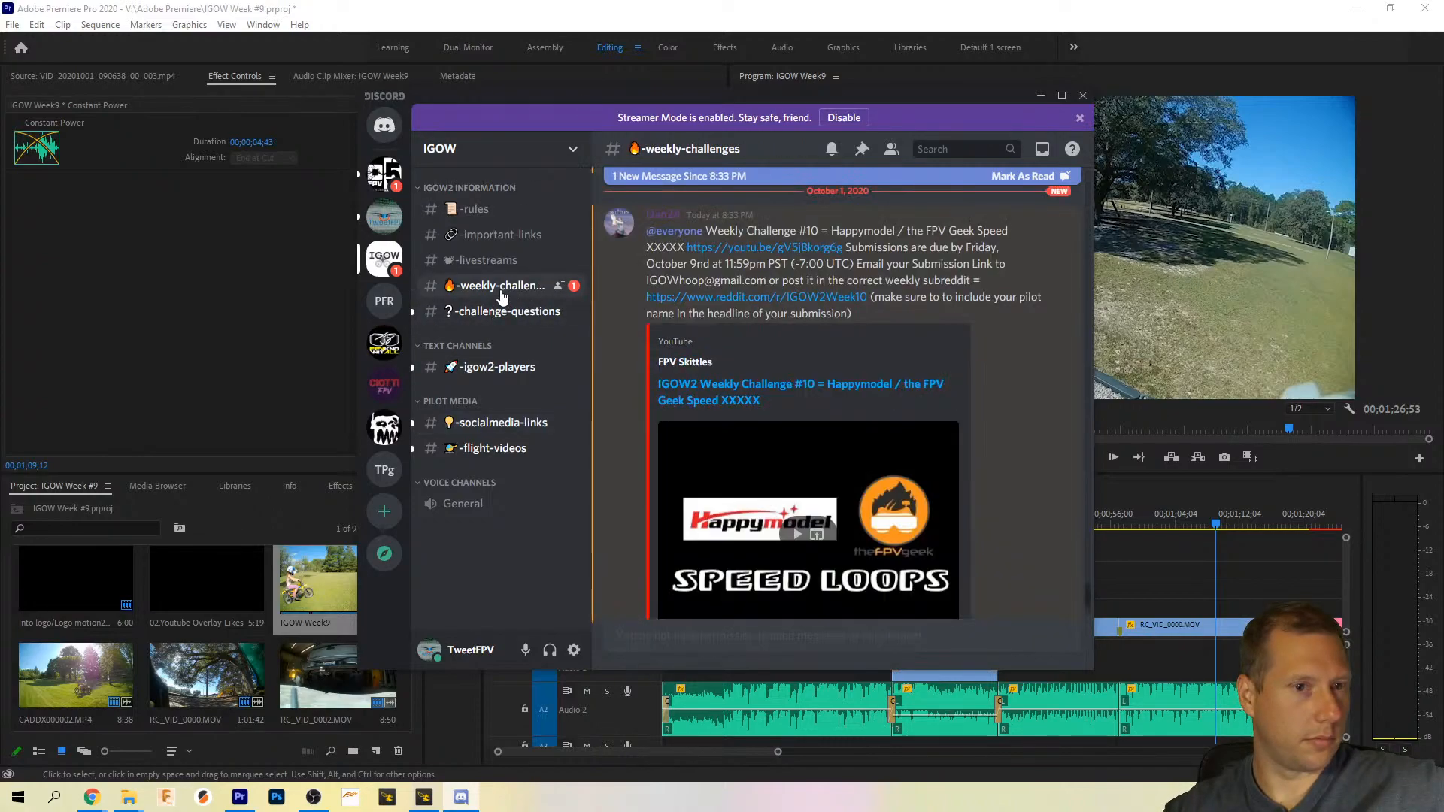
scroll(730, 331, "up", 5)
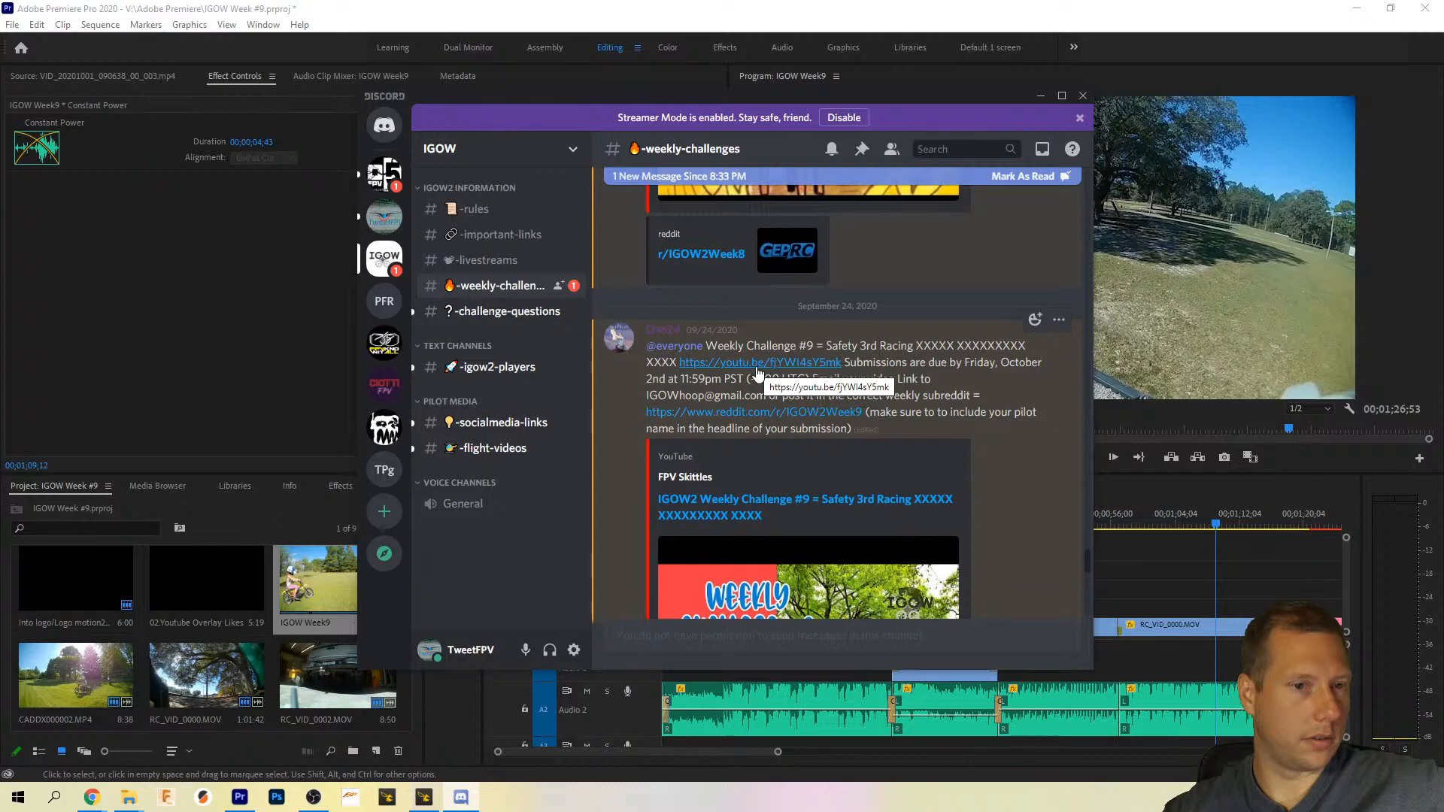
left_click(758, 372)
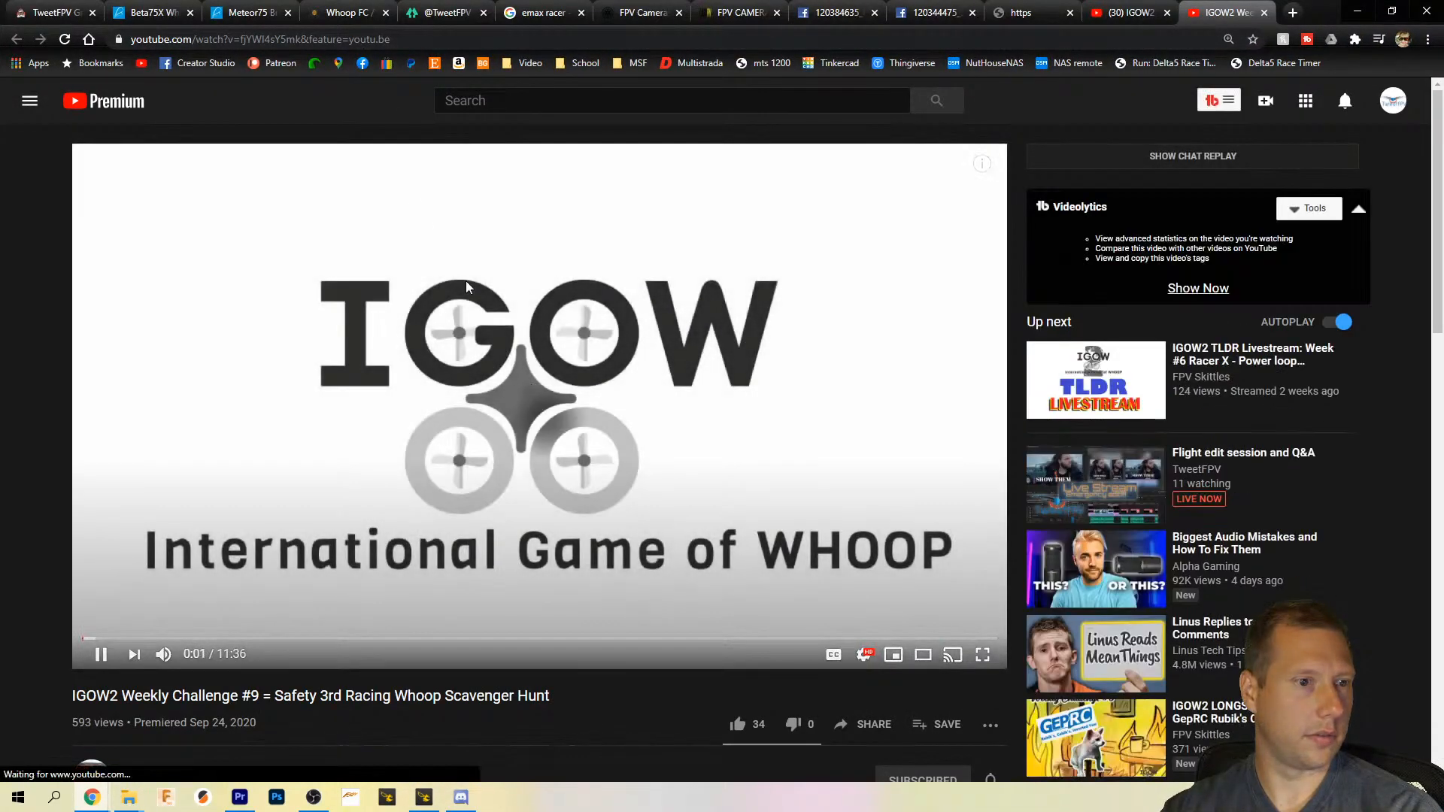
left_click(501, 345)
left_click(333, 42)
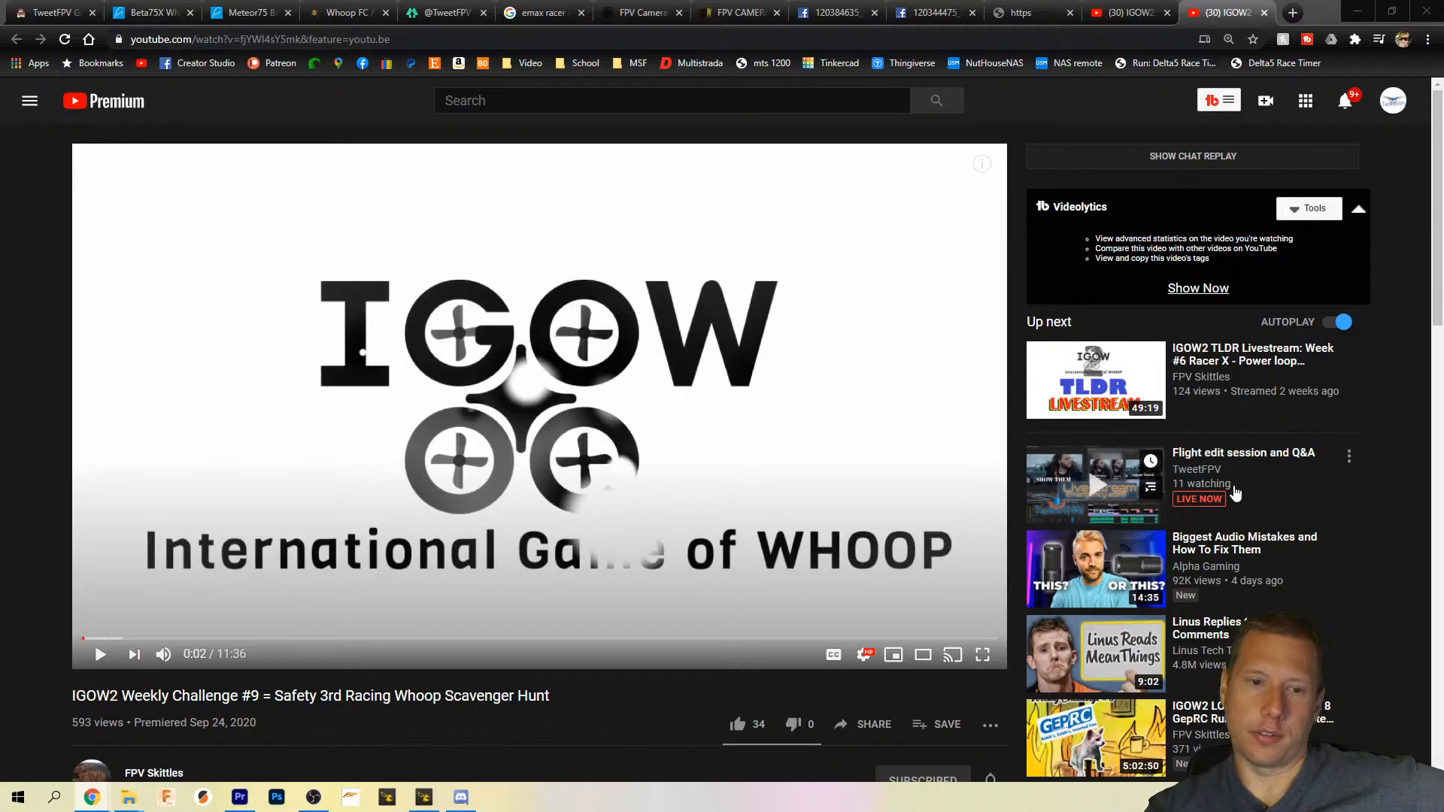
Step: Expand the Week #9 video description and read its task requirements and tips
scroll(432, 728, "down", 1)
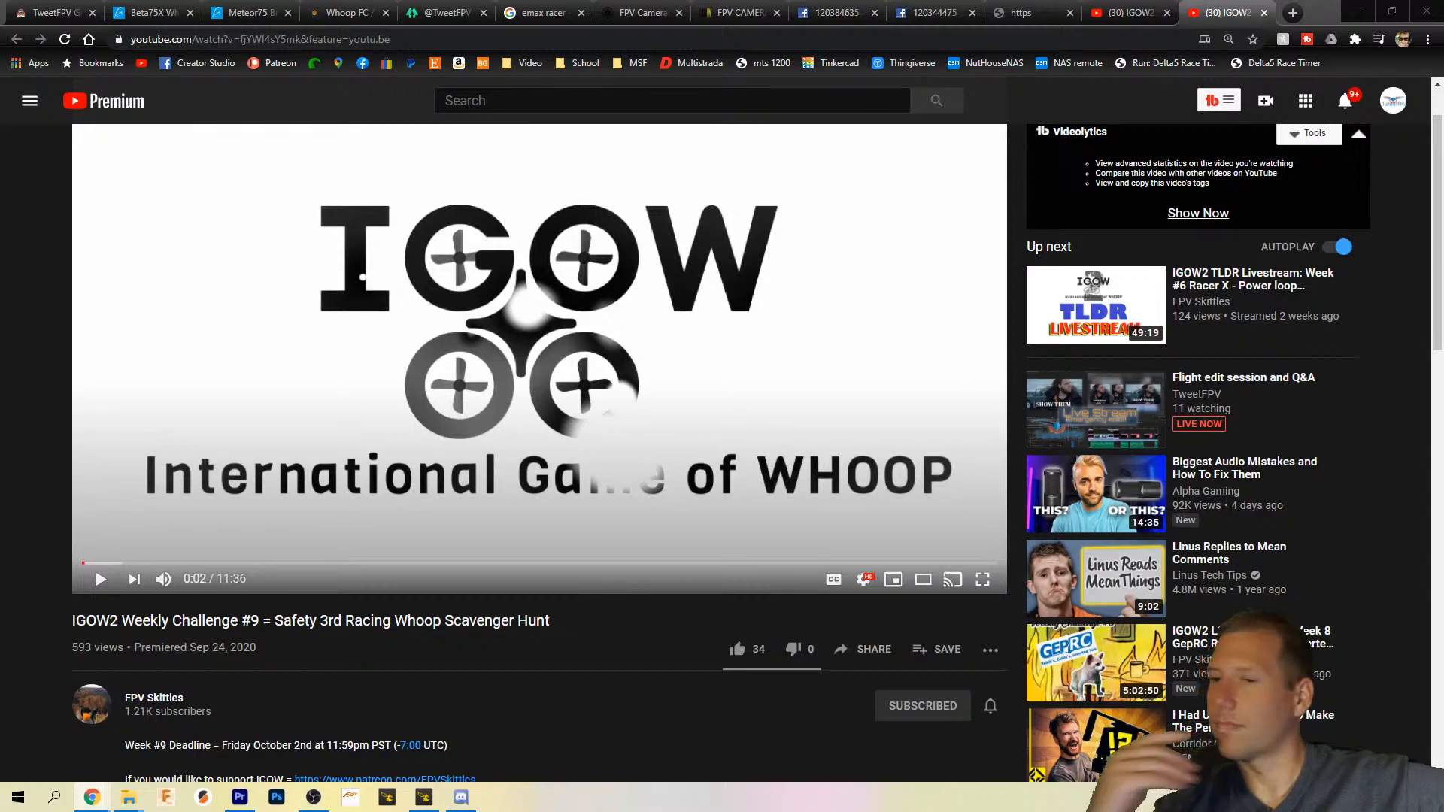
scroll(342, 731, "down", 1)
scroll(342, 731, "down", 5)
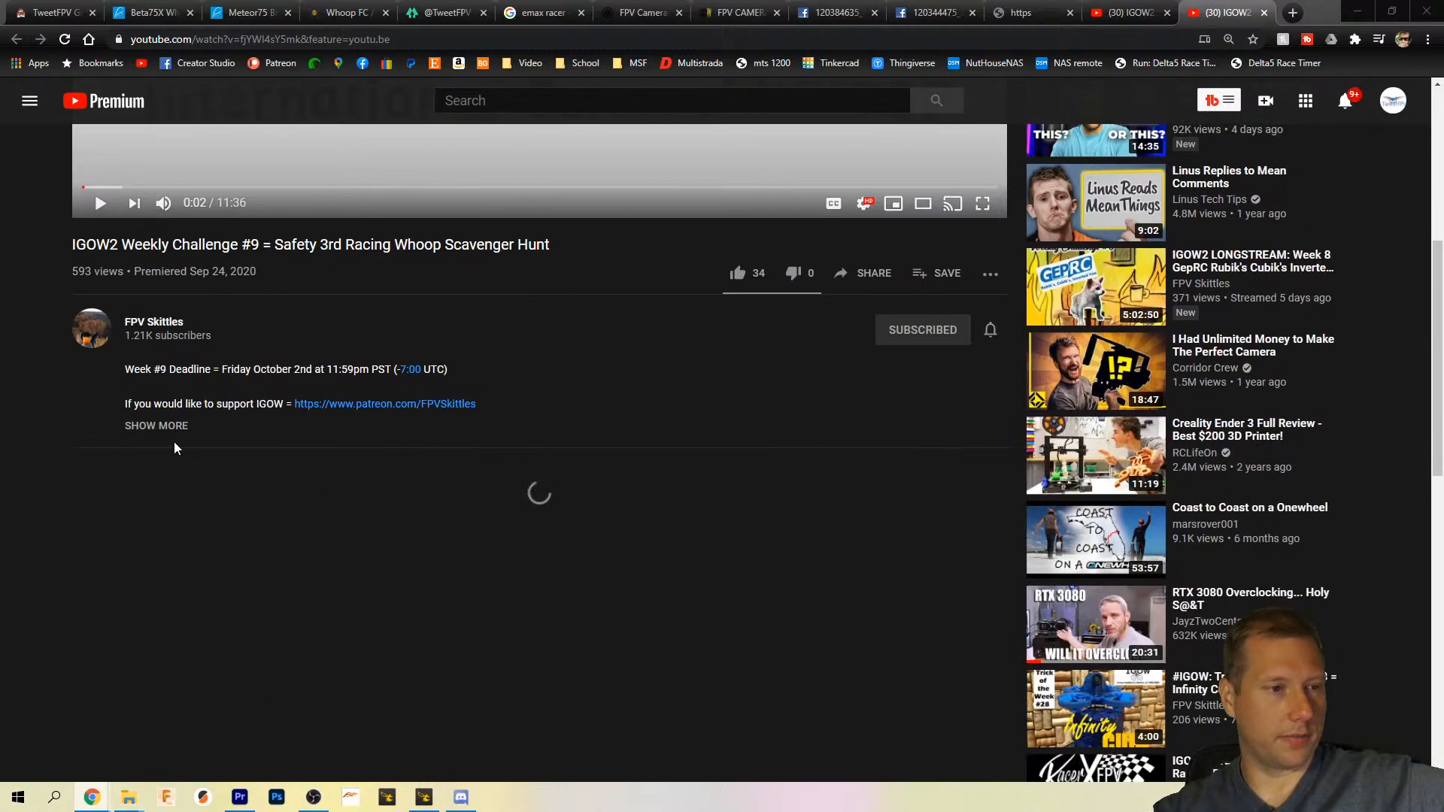
left_click(174, 451)
scroll(173, 451, "down", 5)
scroll(181, 317, "down", 4)
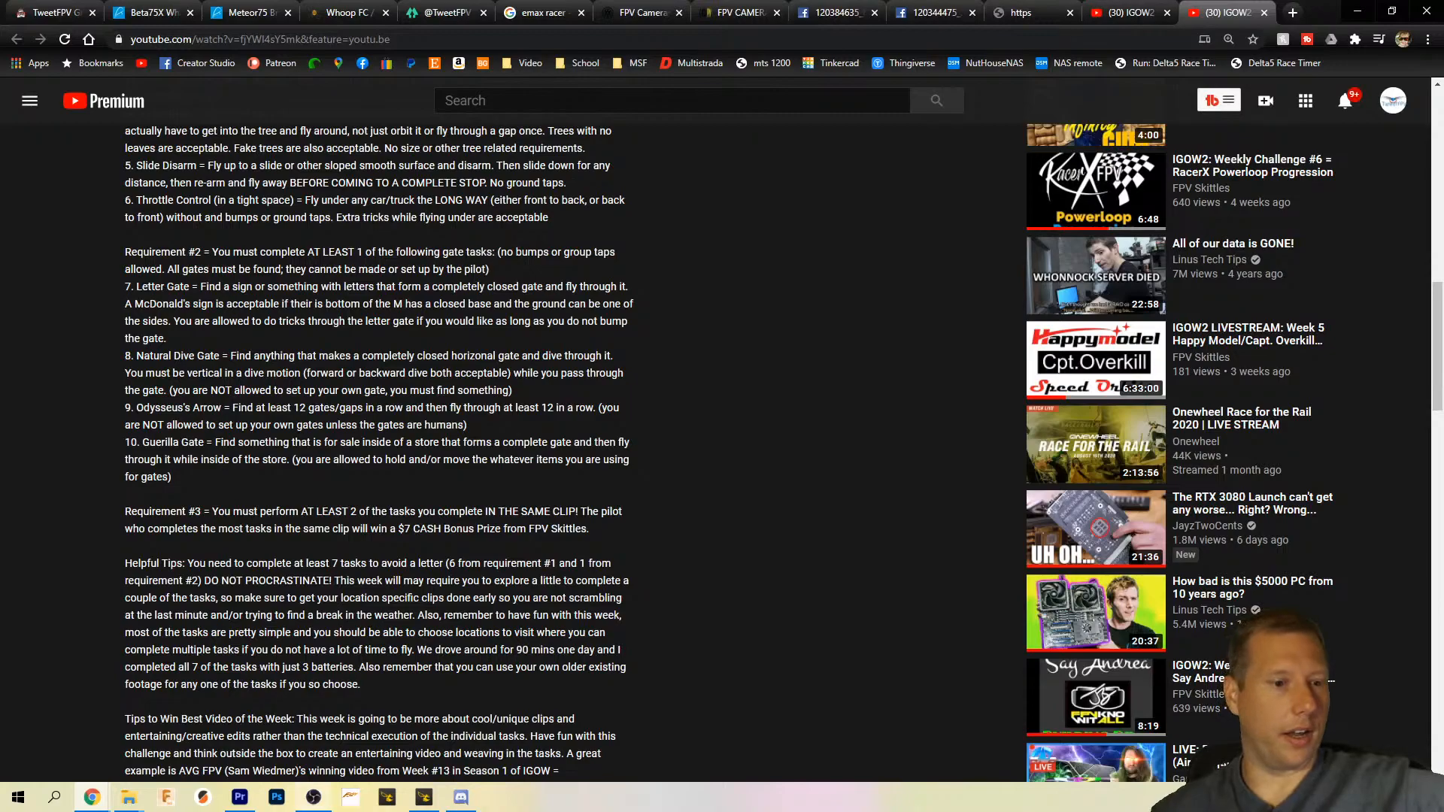
Step: Switch to Premiere Pro and review the playground slide footage from 00;00;57;51, stepping back frame by frame around 00;00;59;05
left_click(240, 797)
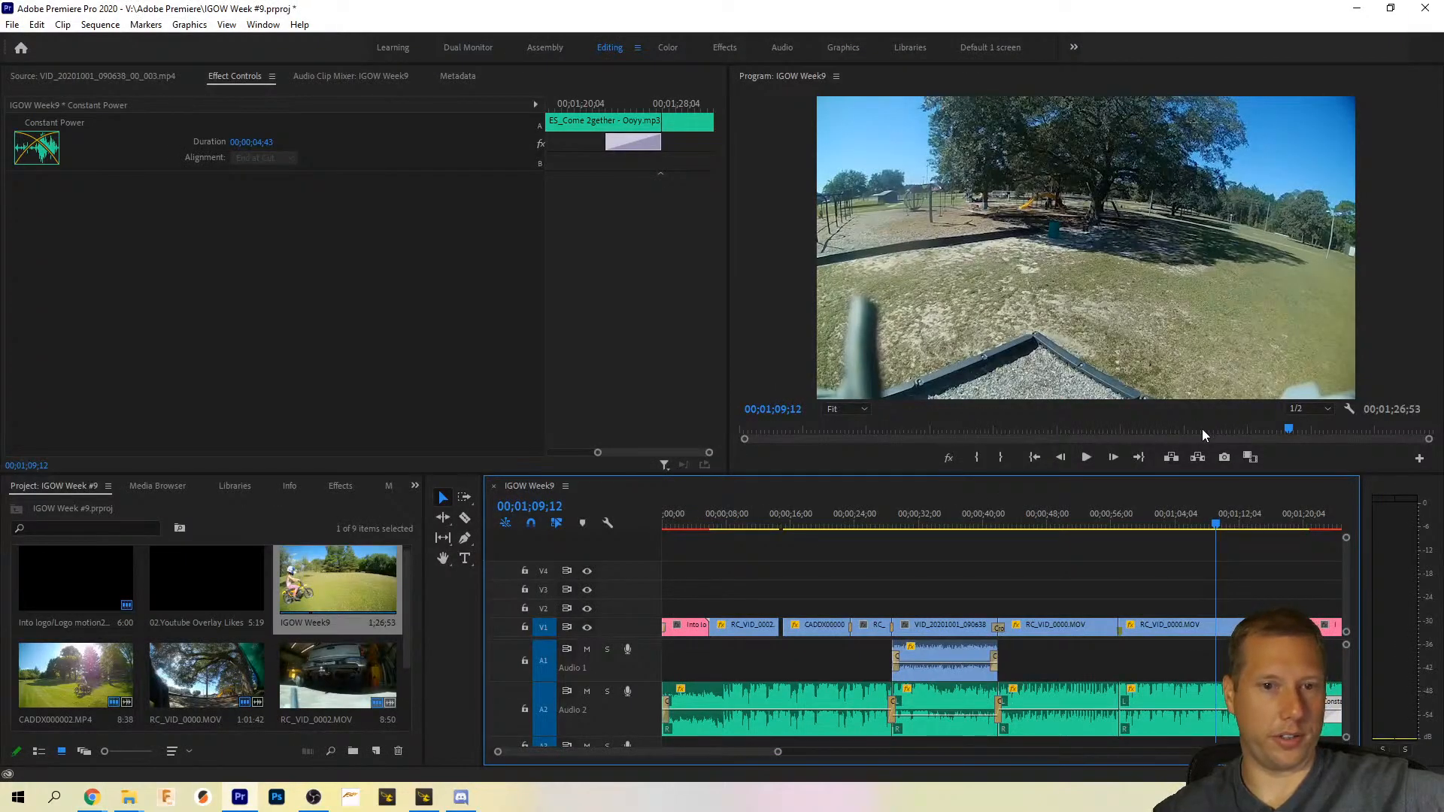
left_click(1200, 428)
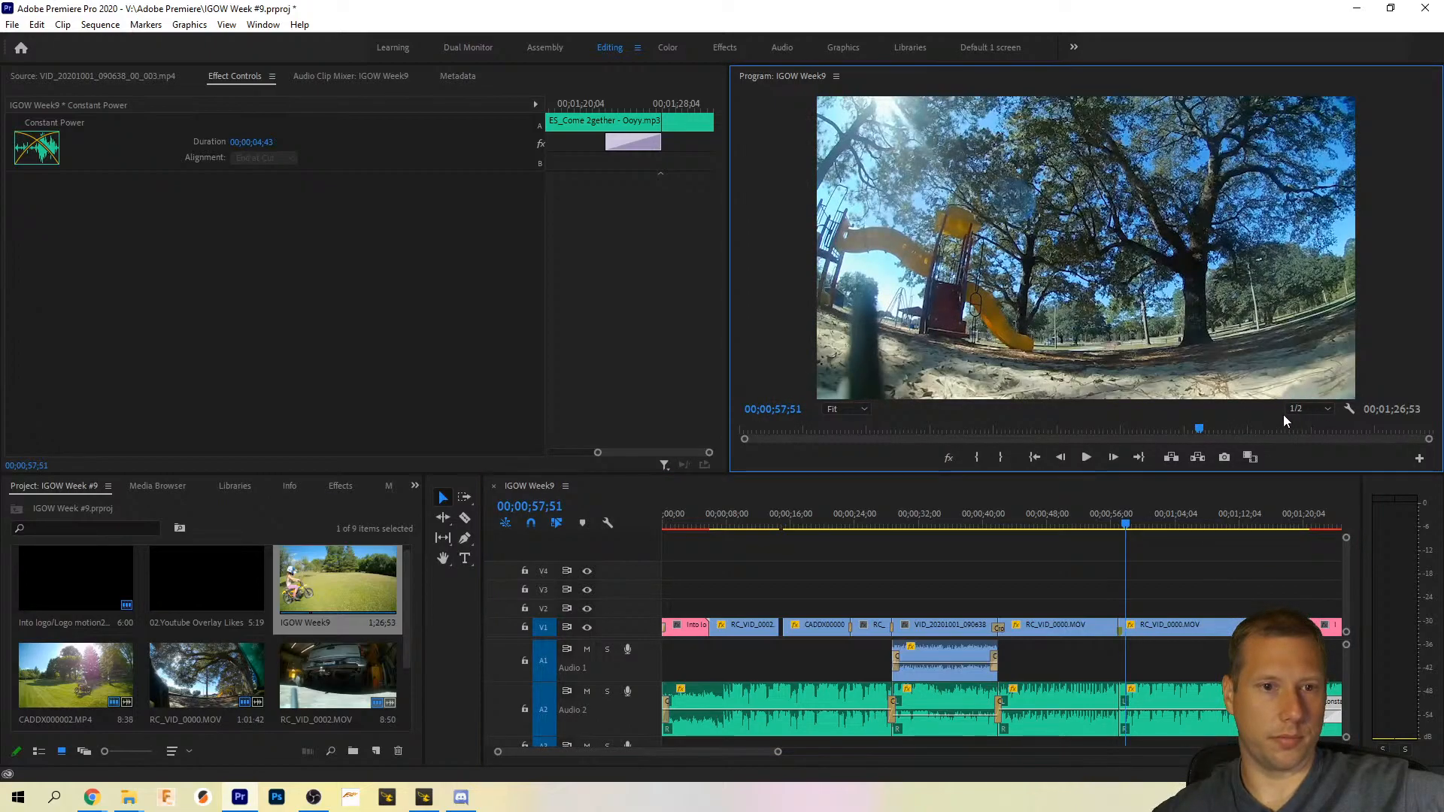
key("space")
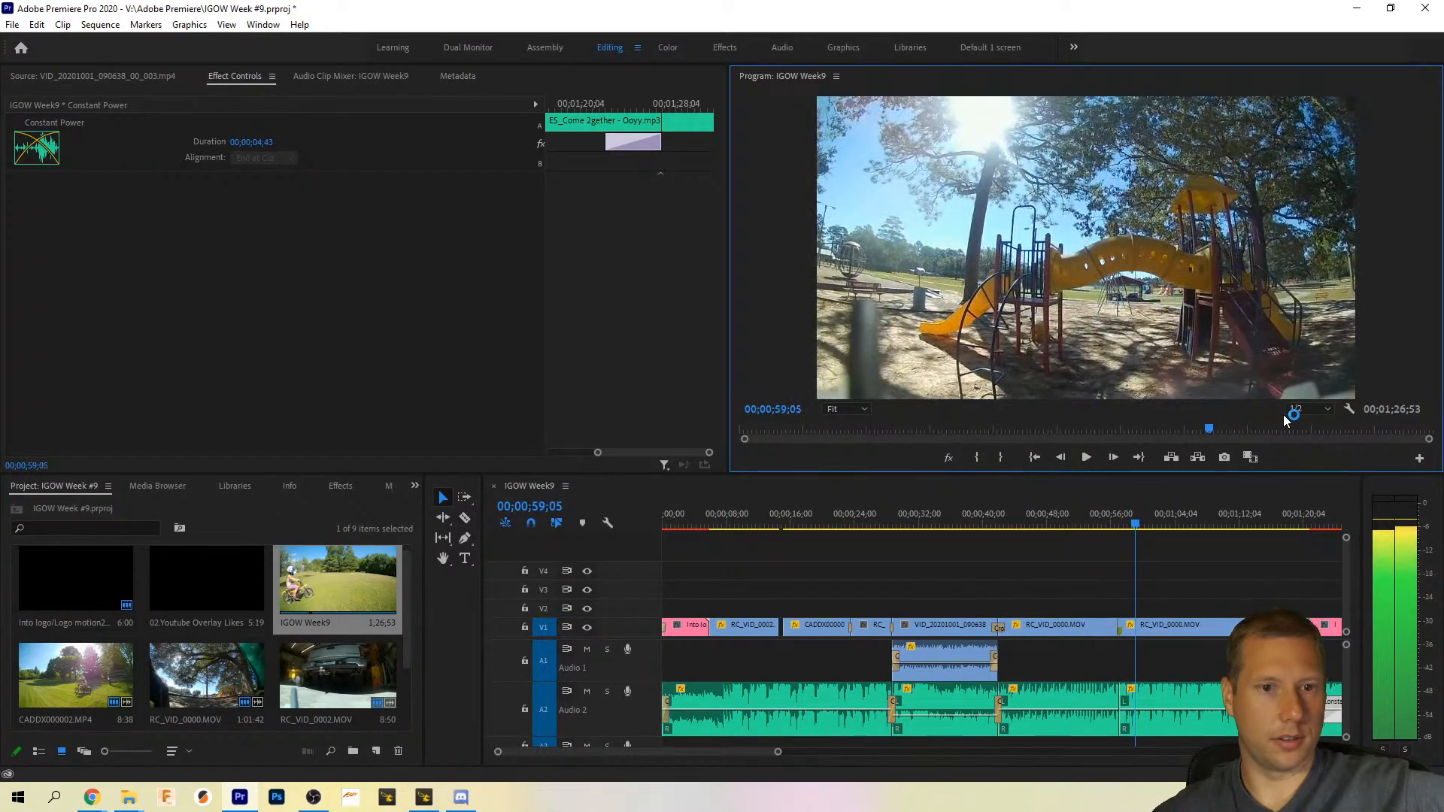
key("Left")
key("Left")
key("Left")
key("Left")
key("Left")
key("Left")
key("Left")
key("Left")
key("Left")
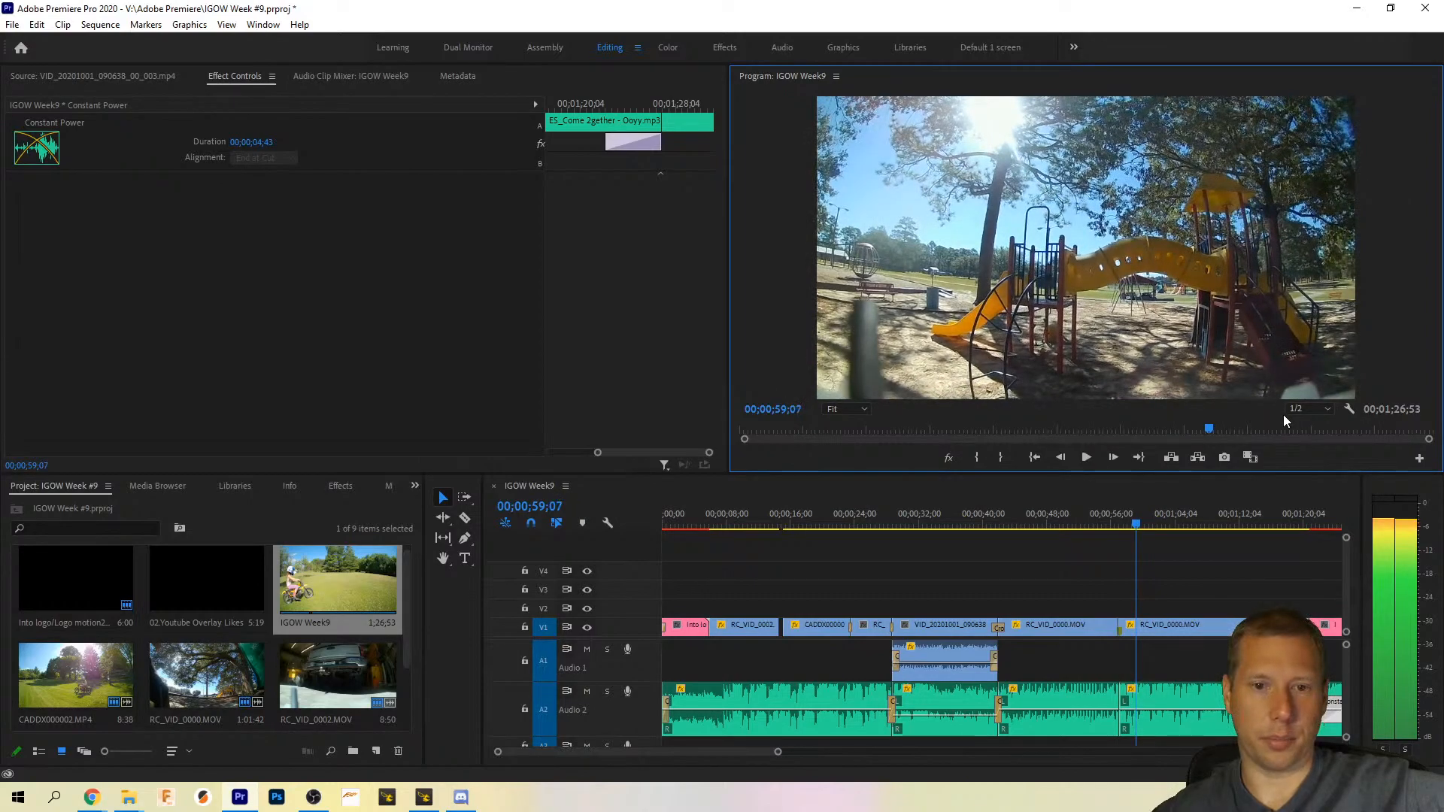
key("space")
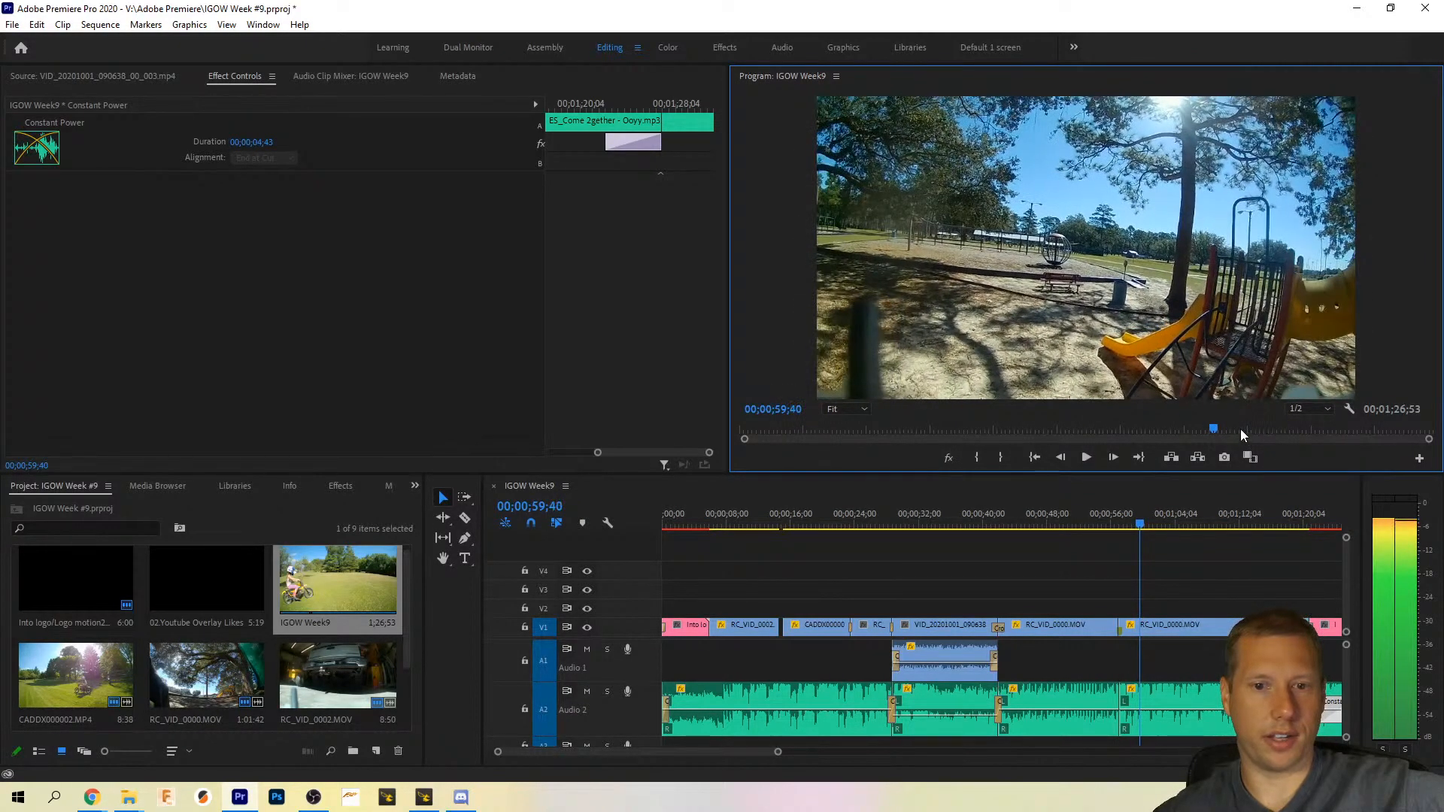
Step: Skip ahead to the monkey bars footage at 00;01;06;54 and step through it frame by frame to 00;01;07;32
left_click(1233, 429)
left_click(1256, 429)
left_click(1271, 428)
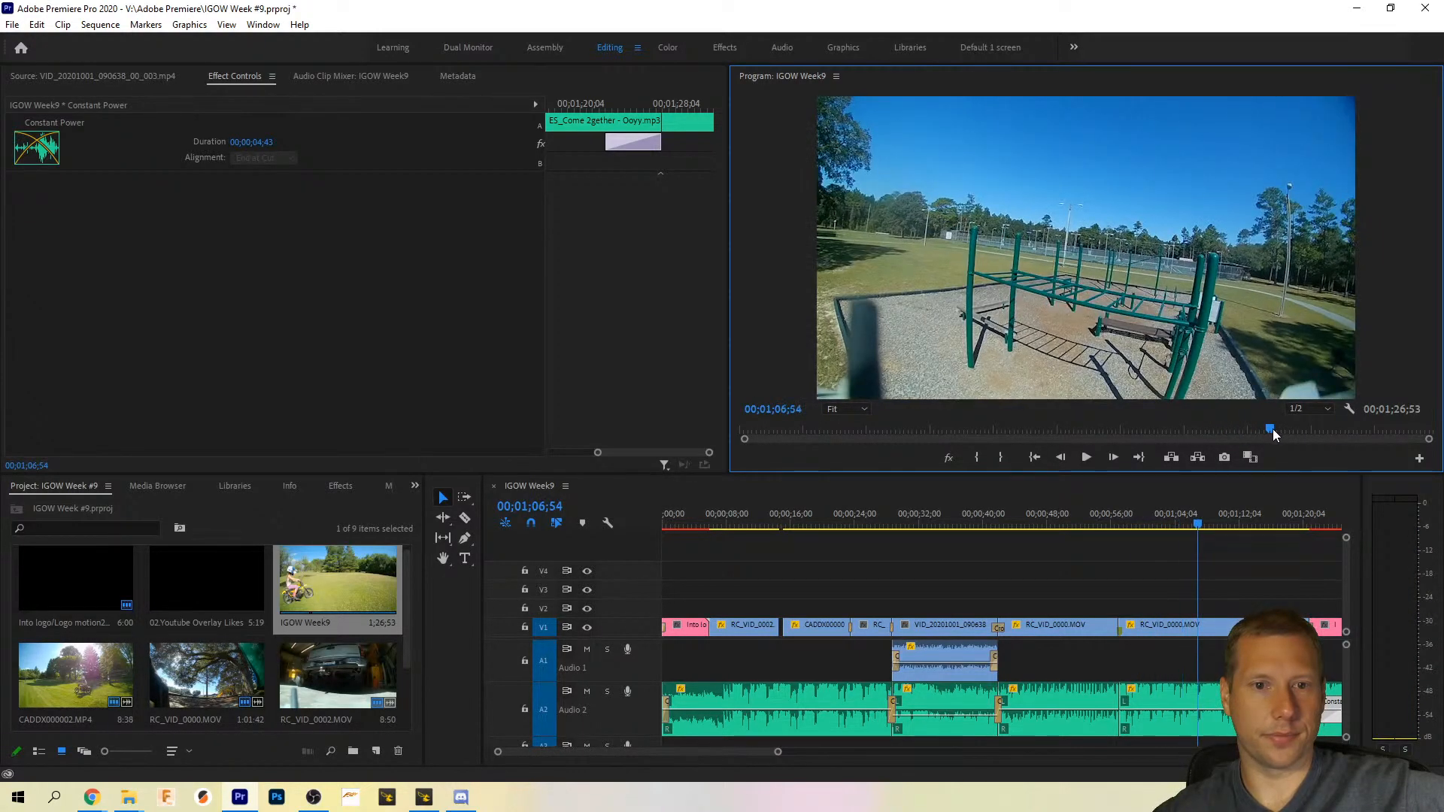
key("space")
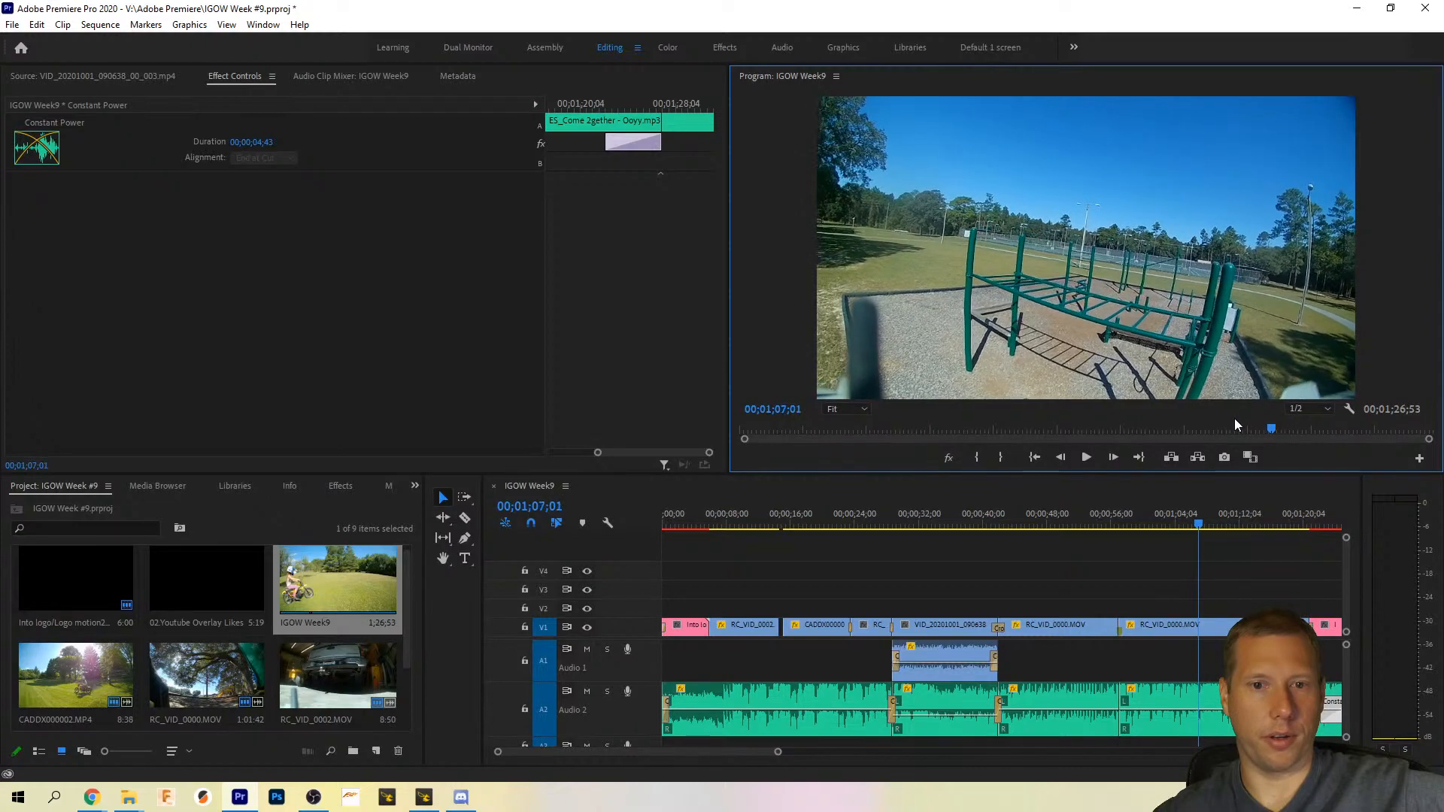
key("space")
key("Left")
key("Left")
key("Left")
key("Left")
key("Left")
key("Right")
key("Right")
key("Right")
key("Right")
key("Right")
key("Right")
key("Right")
key("Right")
key("Right")
key("Right")
key("Right")
key("Right")
key("Right")
key("Right")
key("Right")
key("Right")
key("Right")
key("Right")
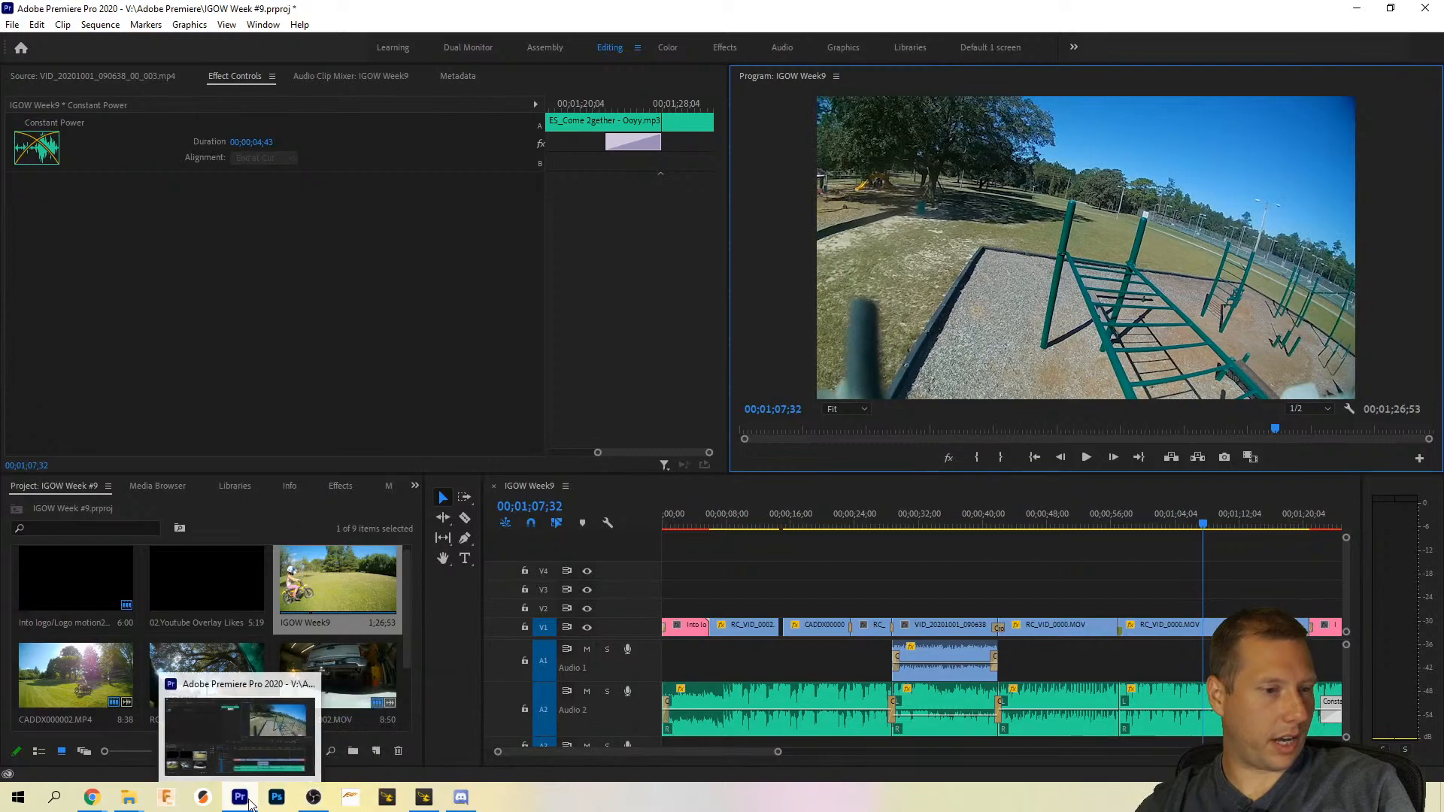
Step: Return to the Week #9 description in Chrome and highlight the Odysseus's Arrow, Guerilla Gate and Letter Gate tasks in turn
mouse_move(91, 797)
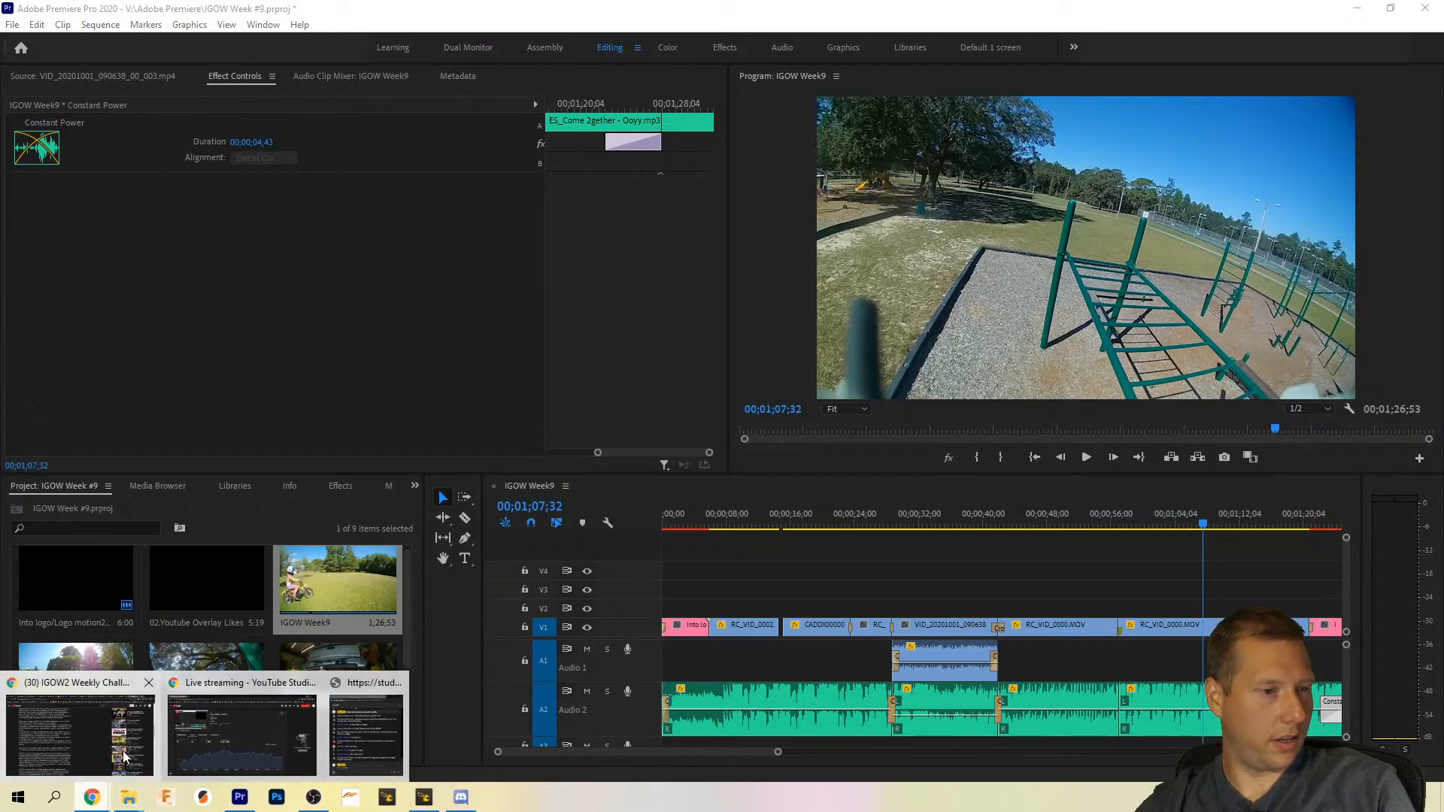
left_click(82, 733)
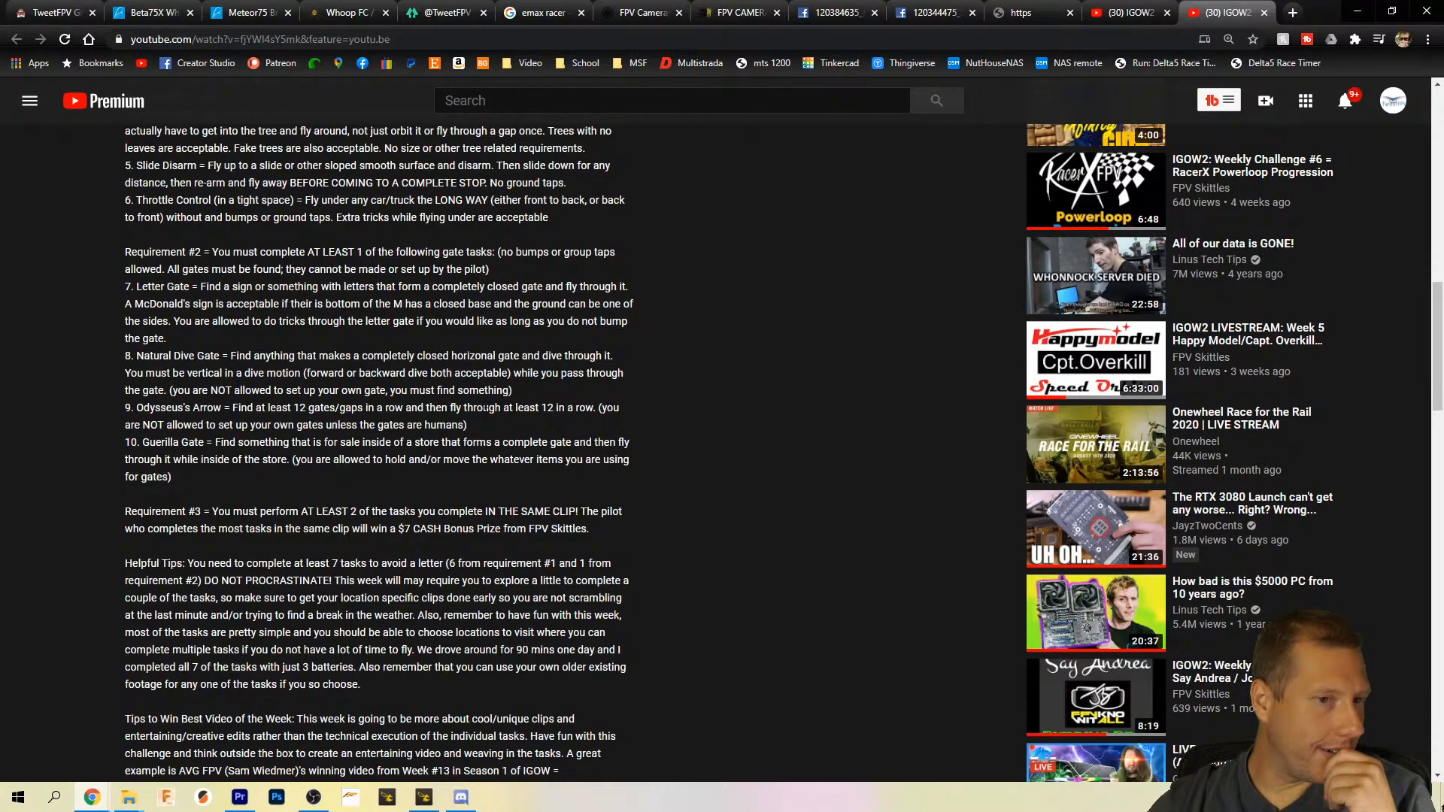
left_click_drag(475, 427, 127, 408)
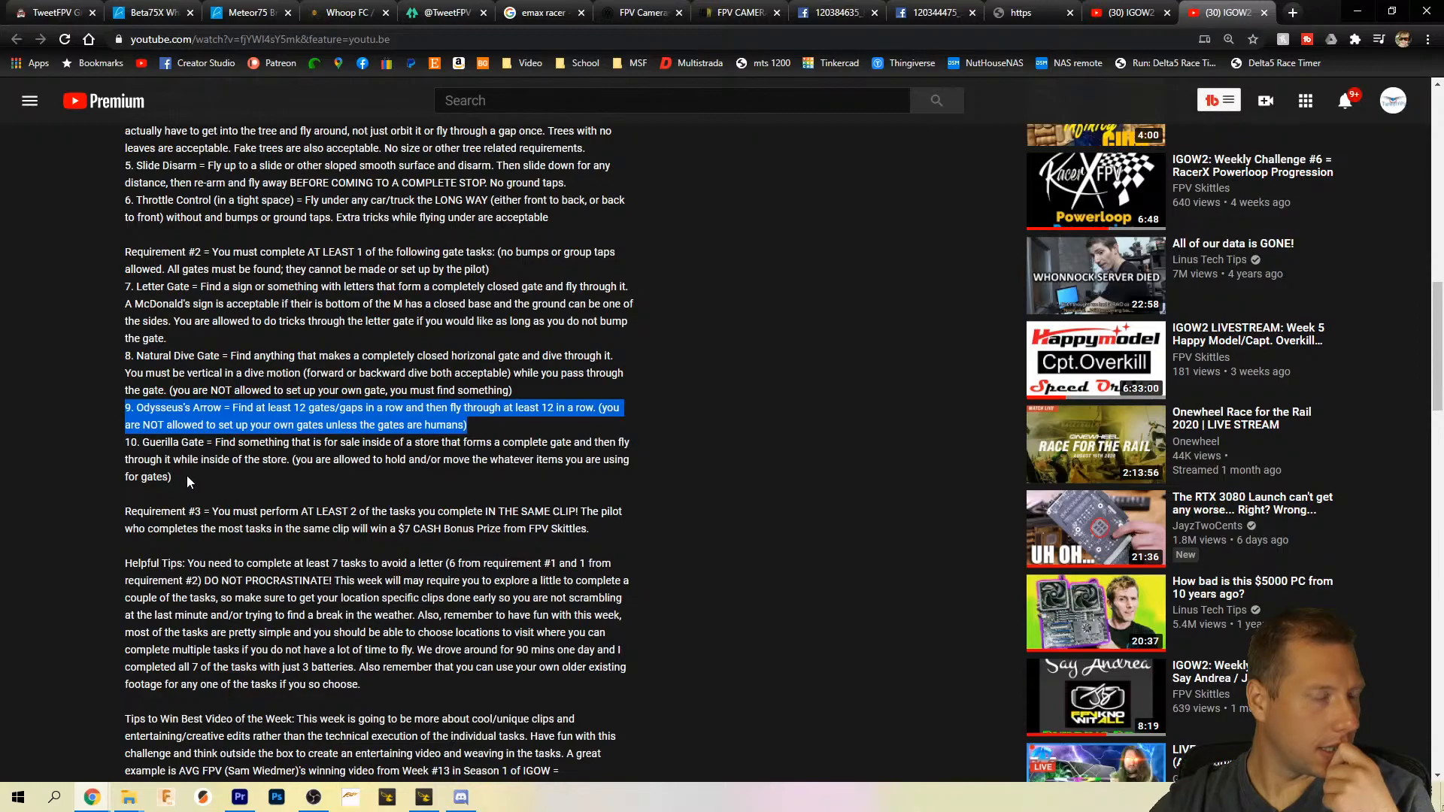
left_click_drag(187, 476, 126, 443)
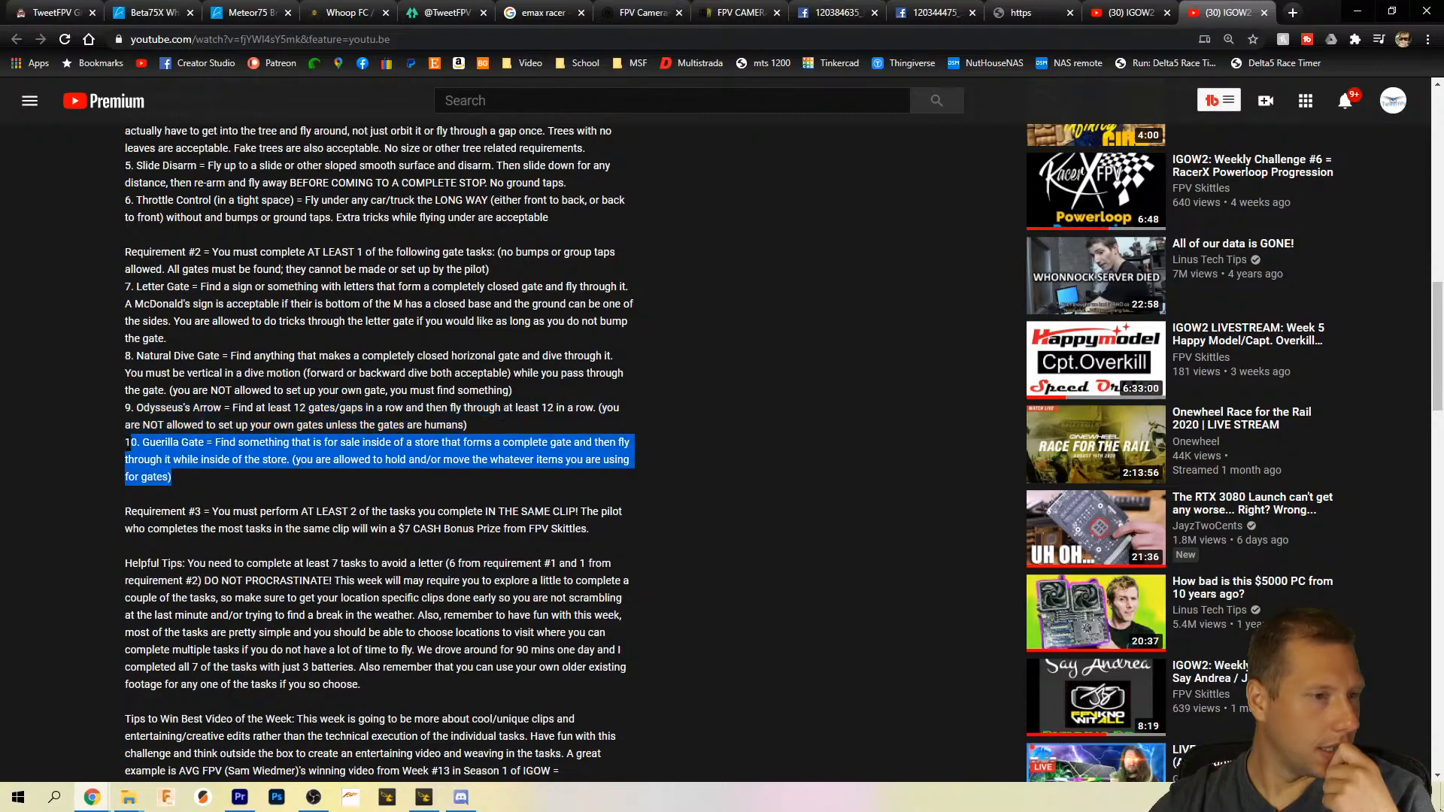
left_click(204, 454)
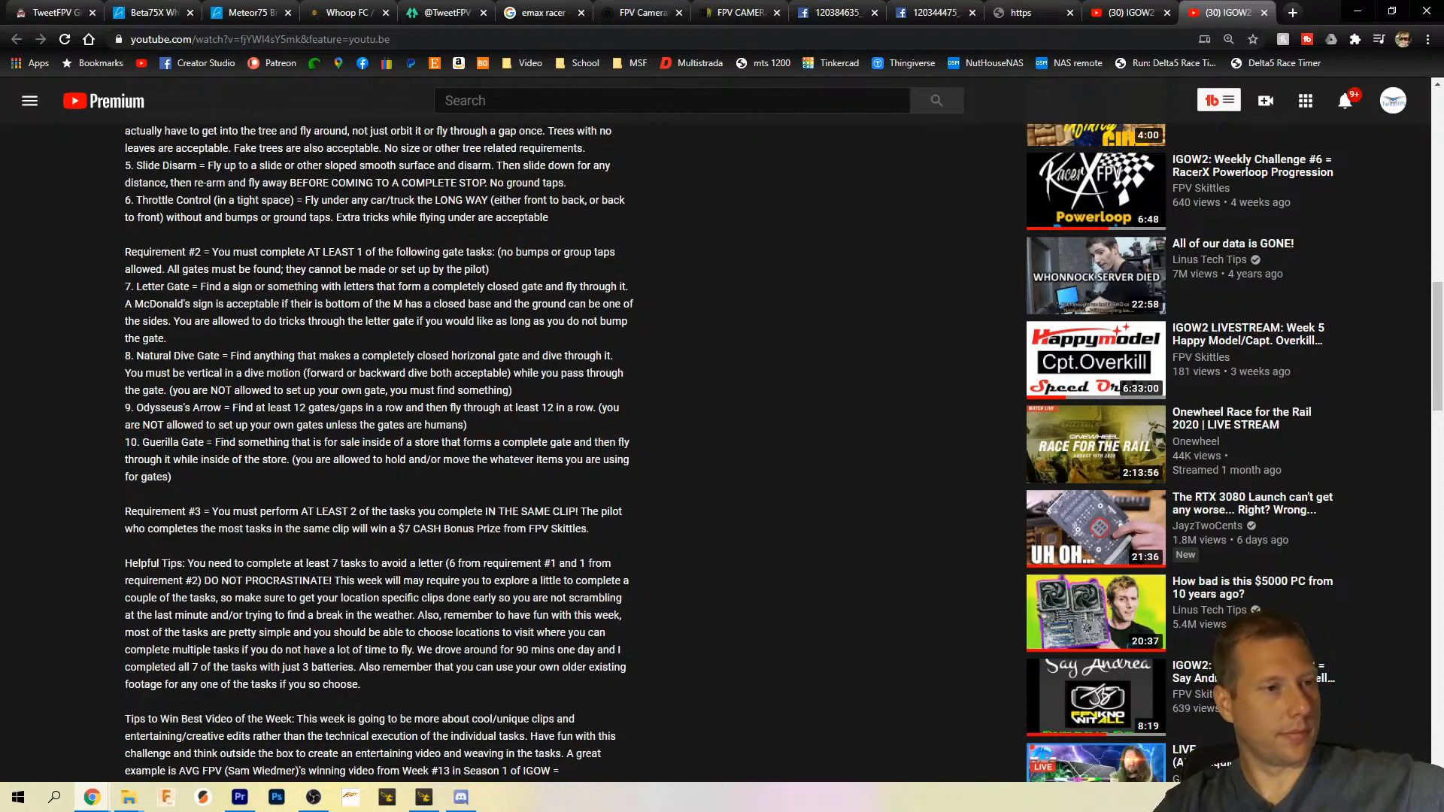
left_click_drag(125, 287, 175, 344)
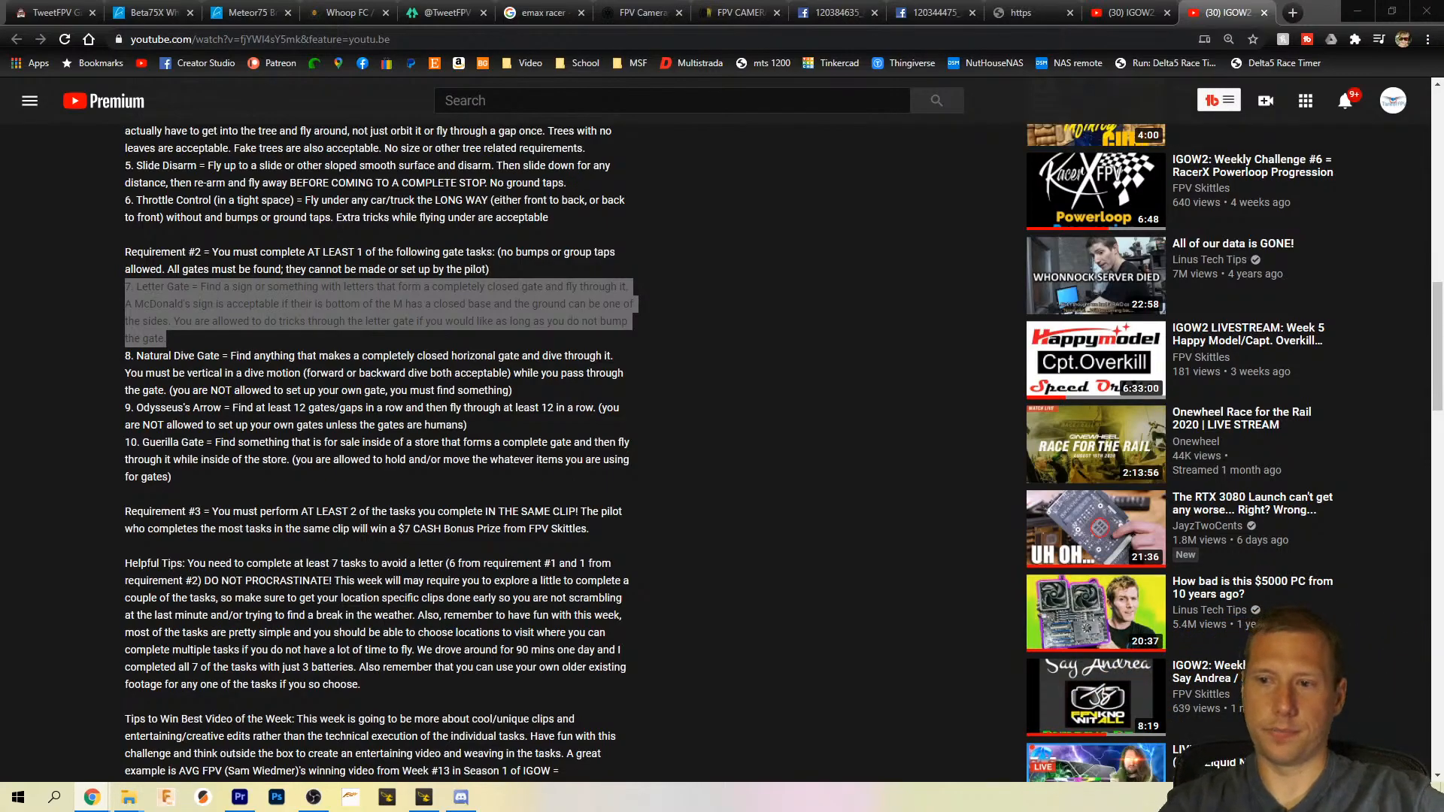
Step: Open the Weekly Challenge #10 YouTube video from Discord's weekly-challenges channel and pause it
left_click(460, 796)
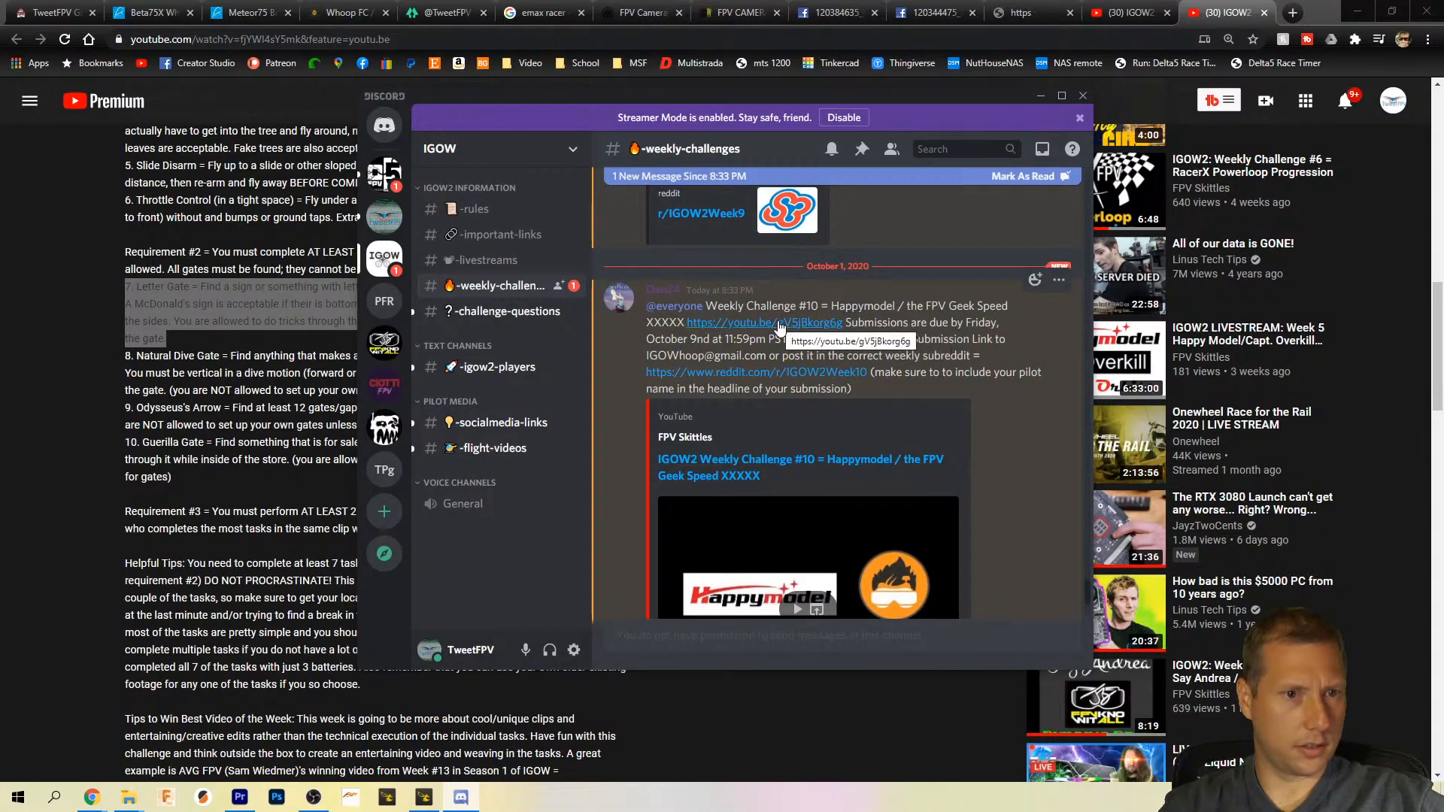
scroll(859, 368, "down", 5)
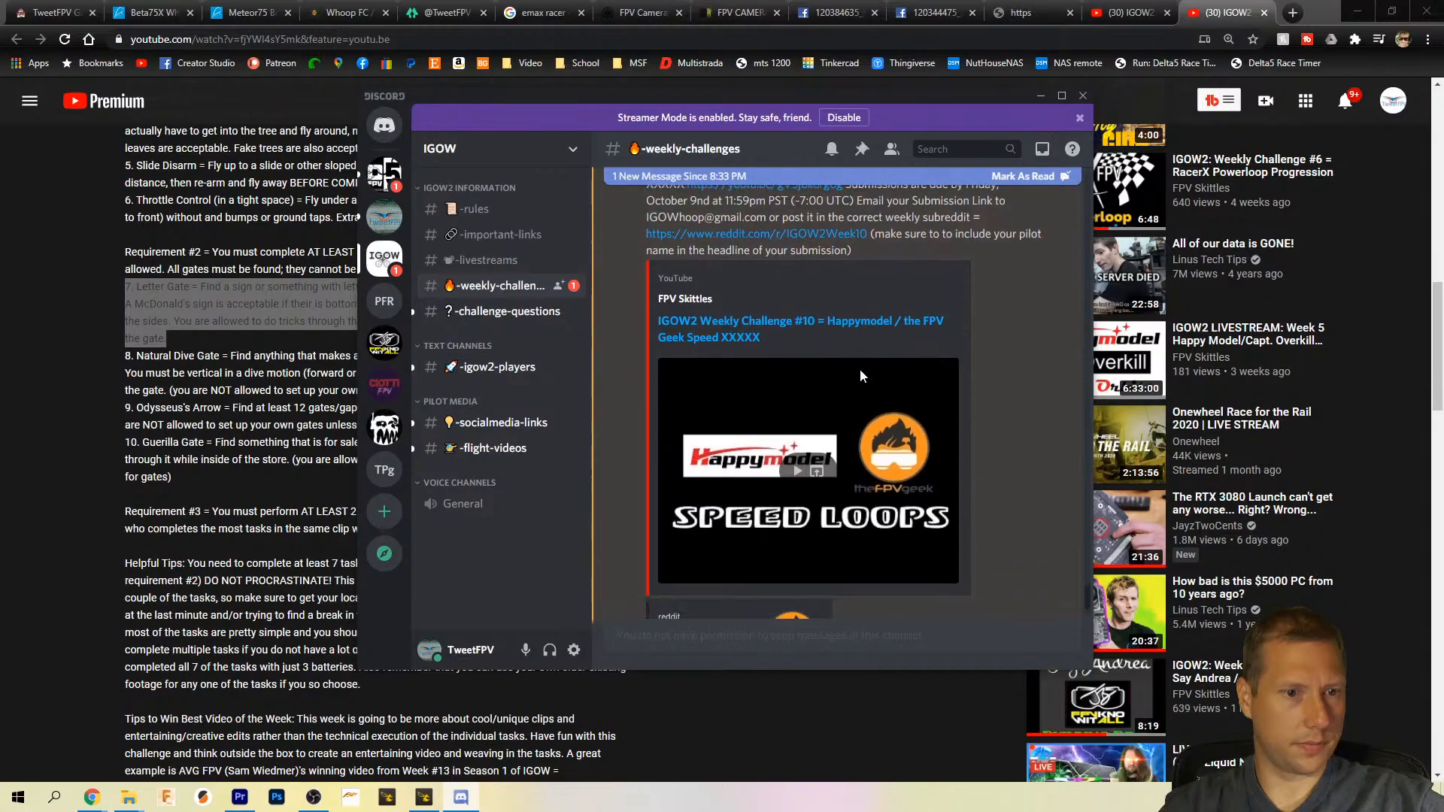
scroll(812, 366, "up", 5)
left_click(783, 328)
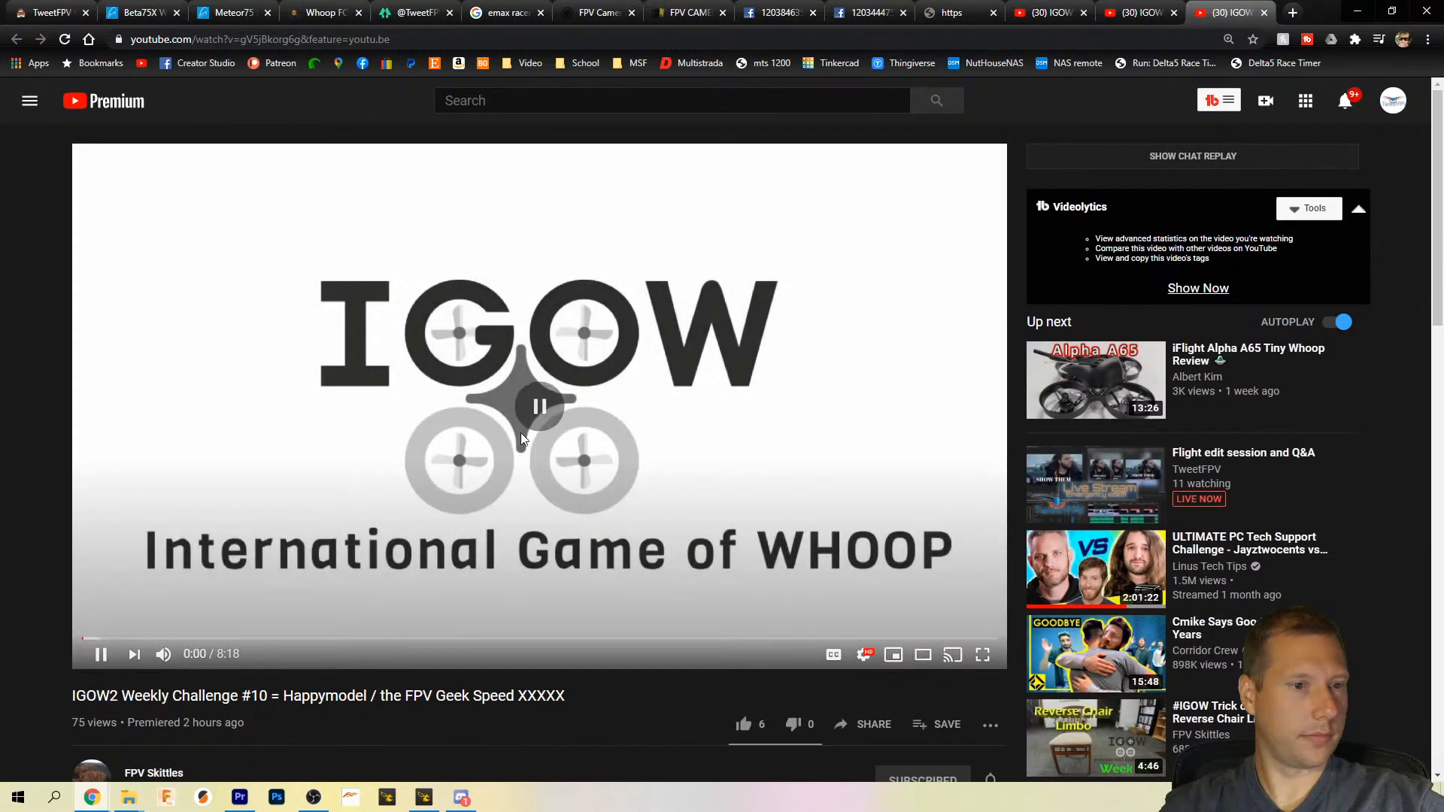
left_click(519, 431)
Step: Expand the Week #10 video description and read its speed loops requirements and tips
scroll(496, 481, "down", 5)
left_click(157, 501)
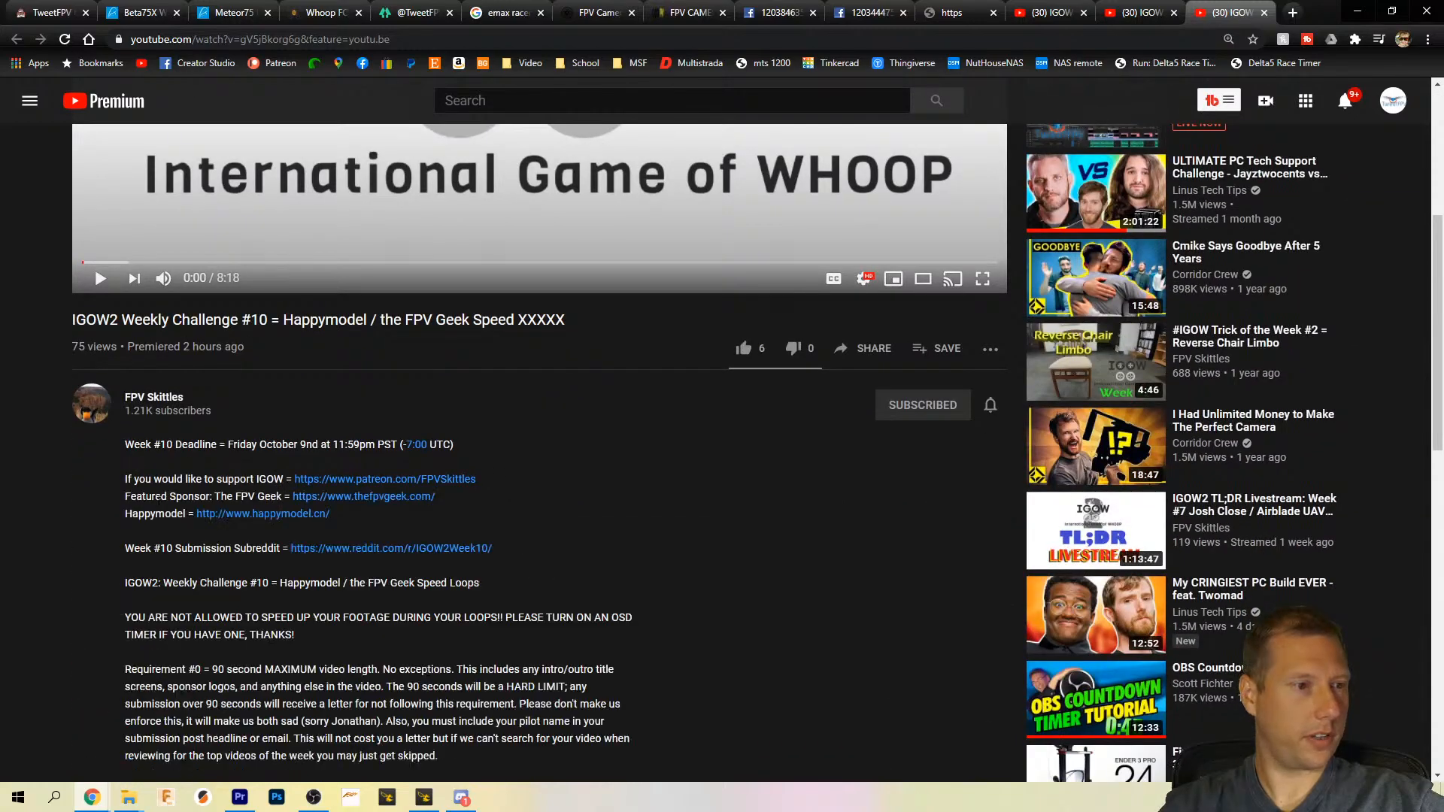
scroll(616, 476, "down", 2)
scroll(616, 477, "down", 1)
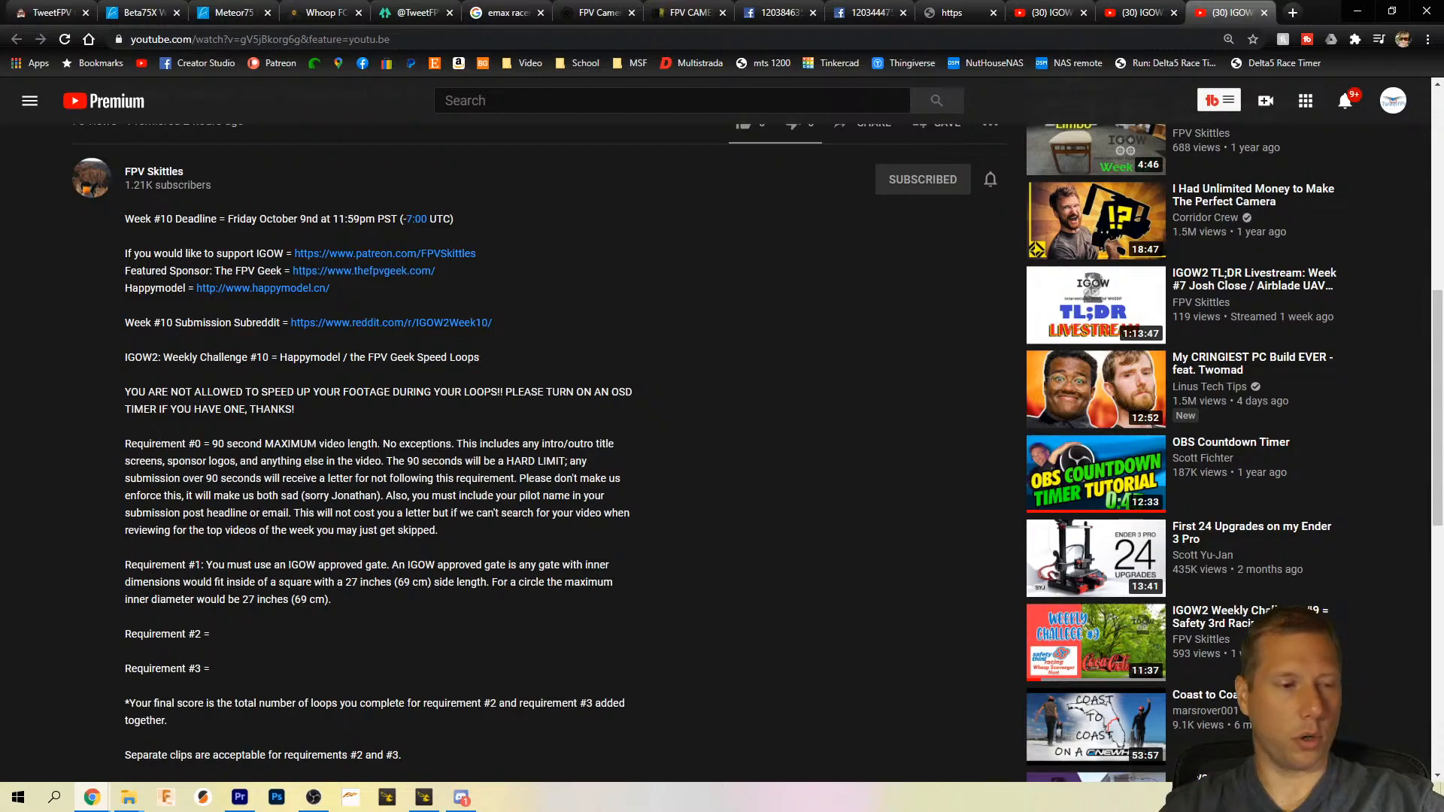
scroll(481, 404, "down", 1)
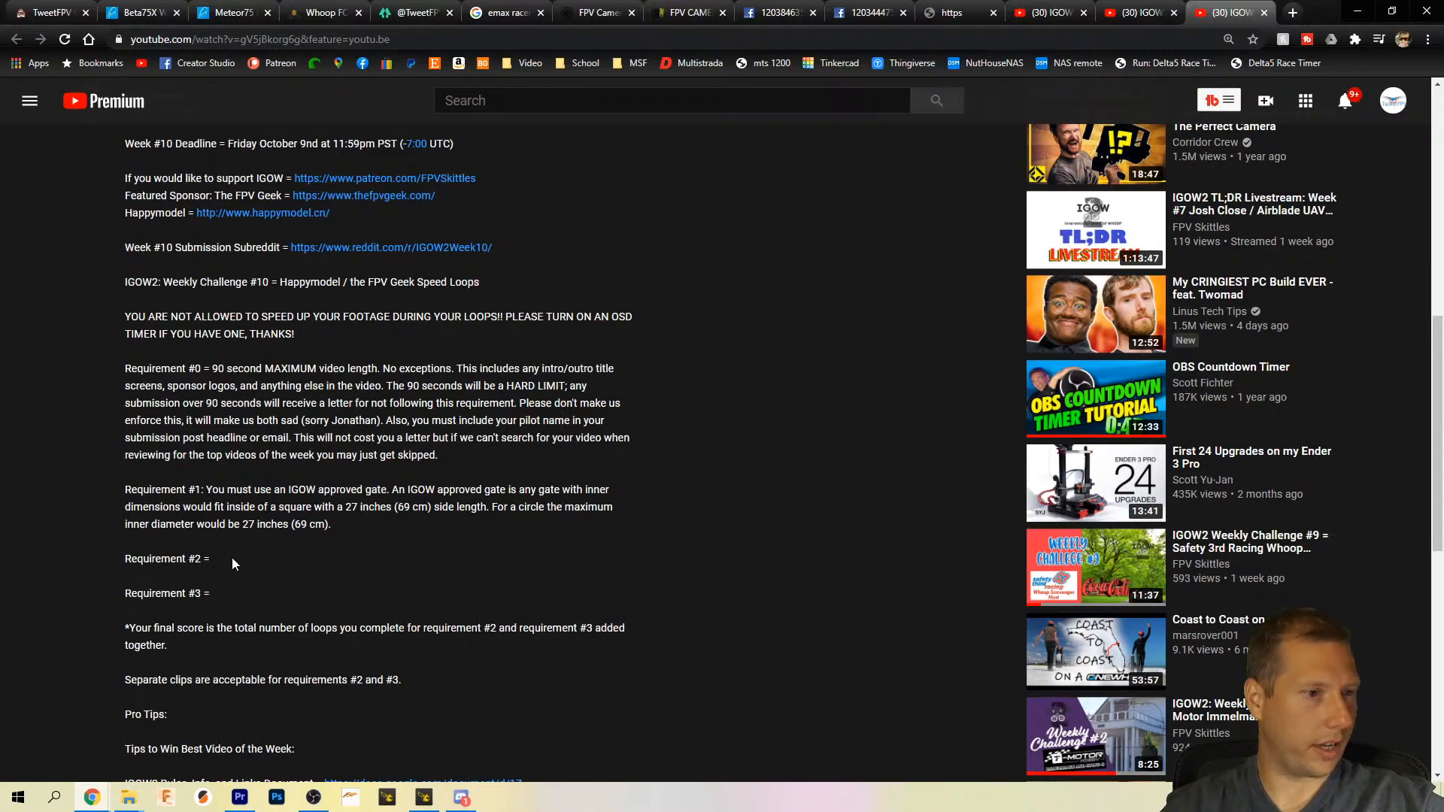
scroll(230, 518, "down", 2)
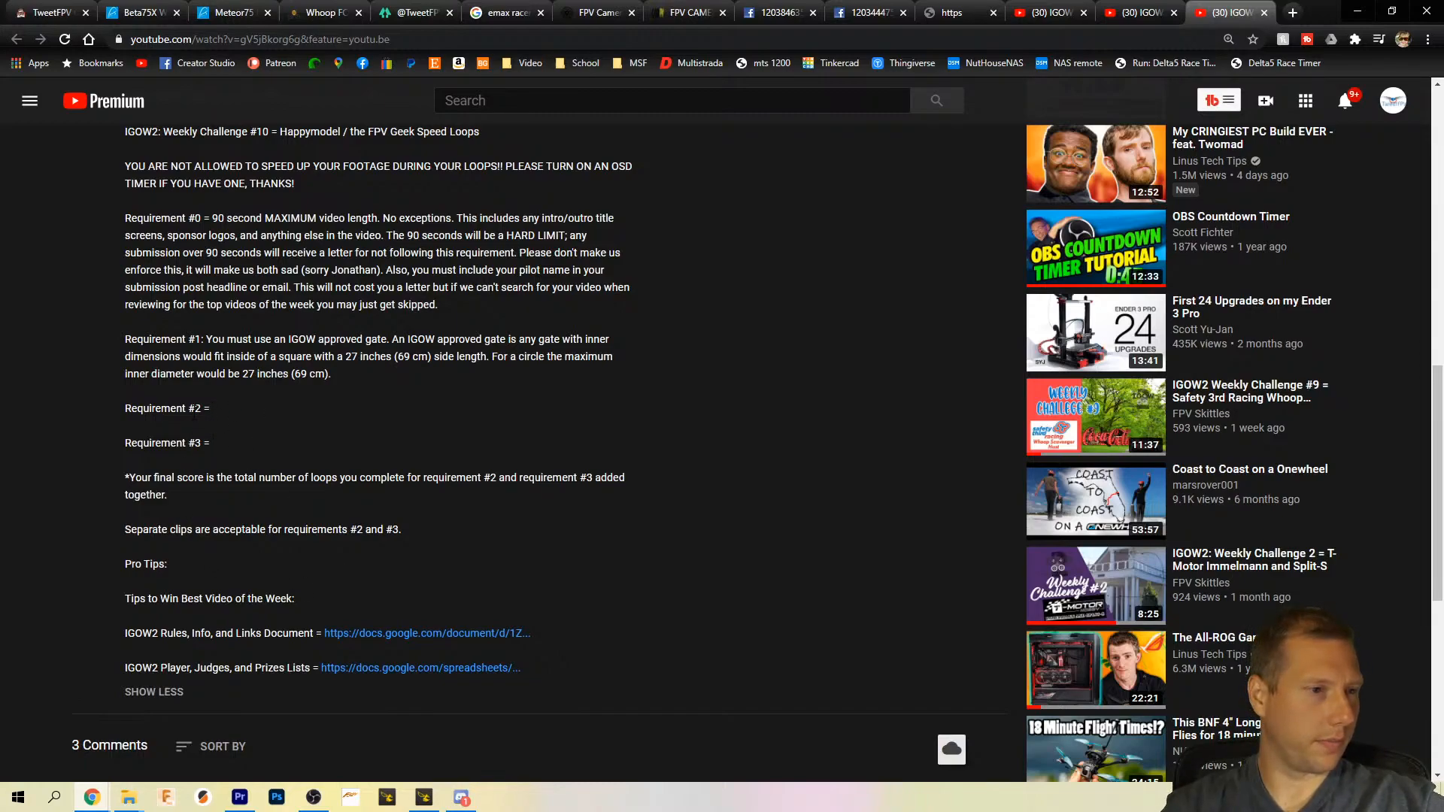
Step: Reread the Week #10 video description's requirements and compare them with the challenge announcement in Discord
scroll(381, 563, "up", 12)
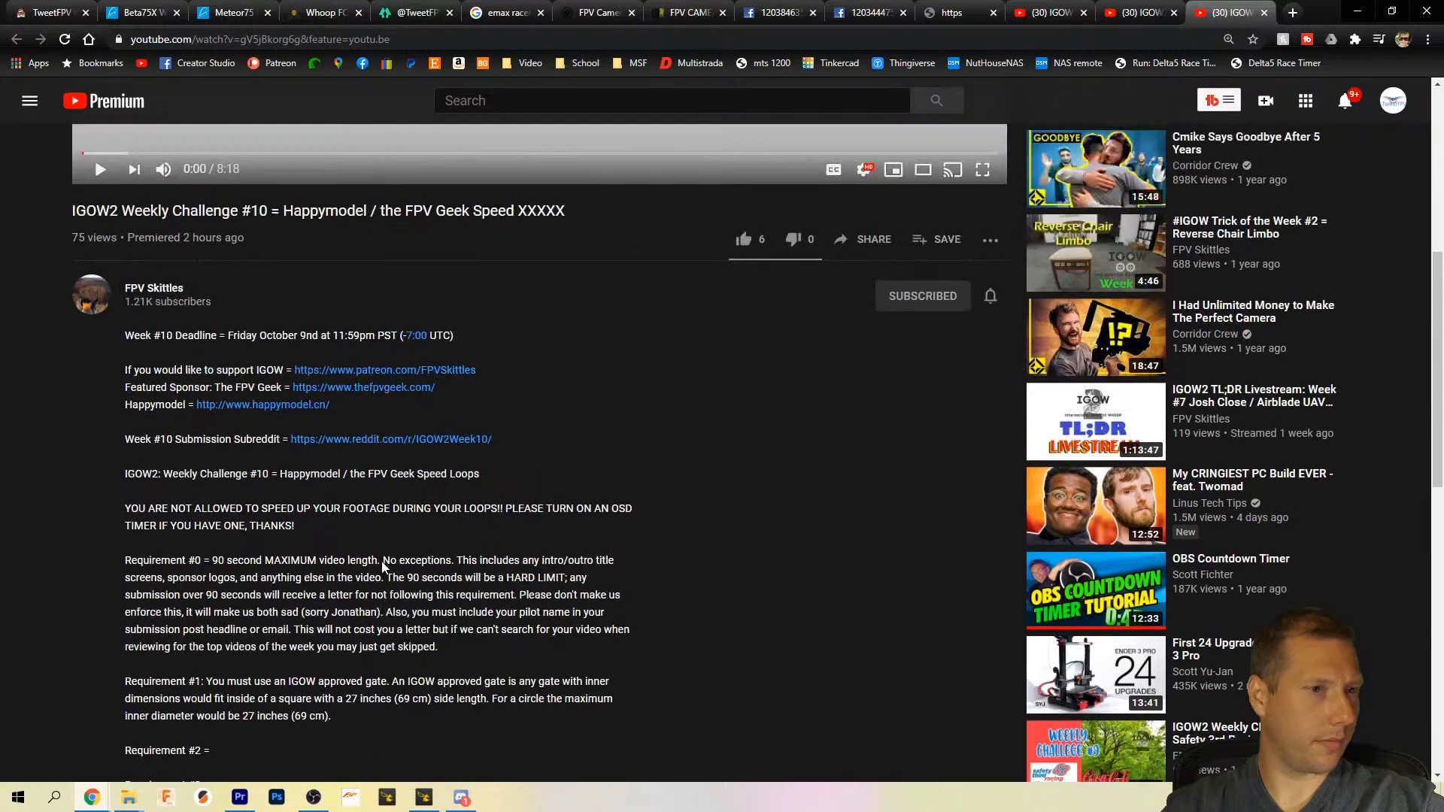
scroll(415, 438, "down", 12)
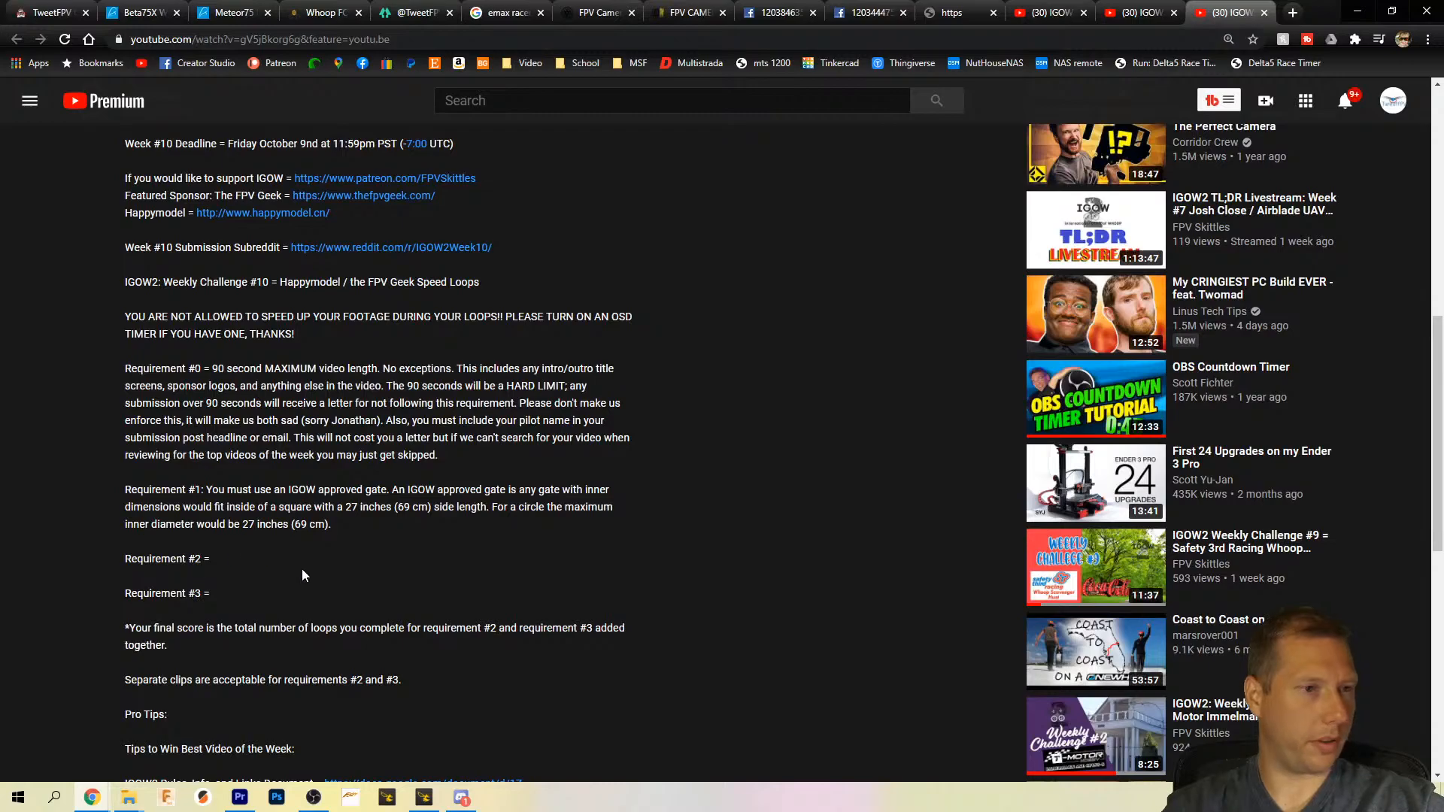
scroll(309, 563, "up", 8)
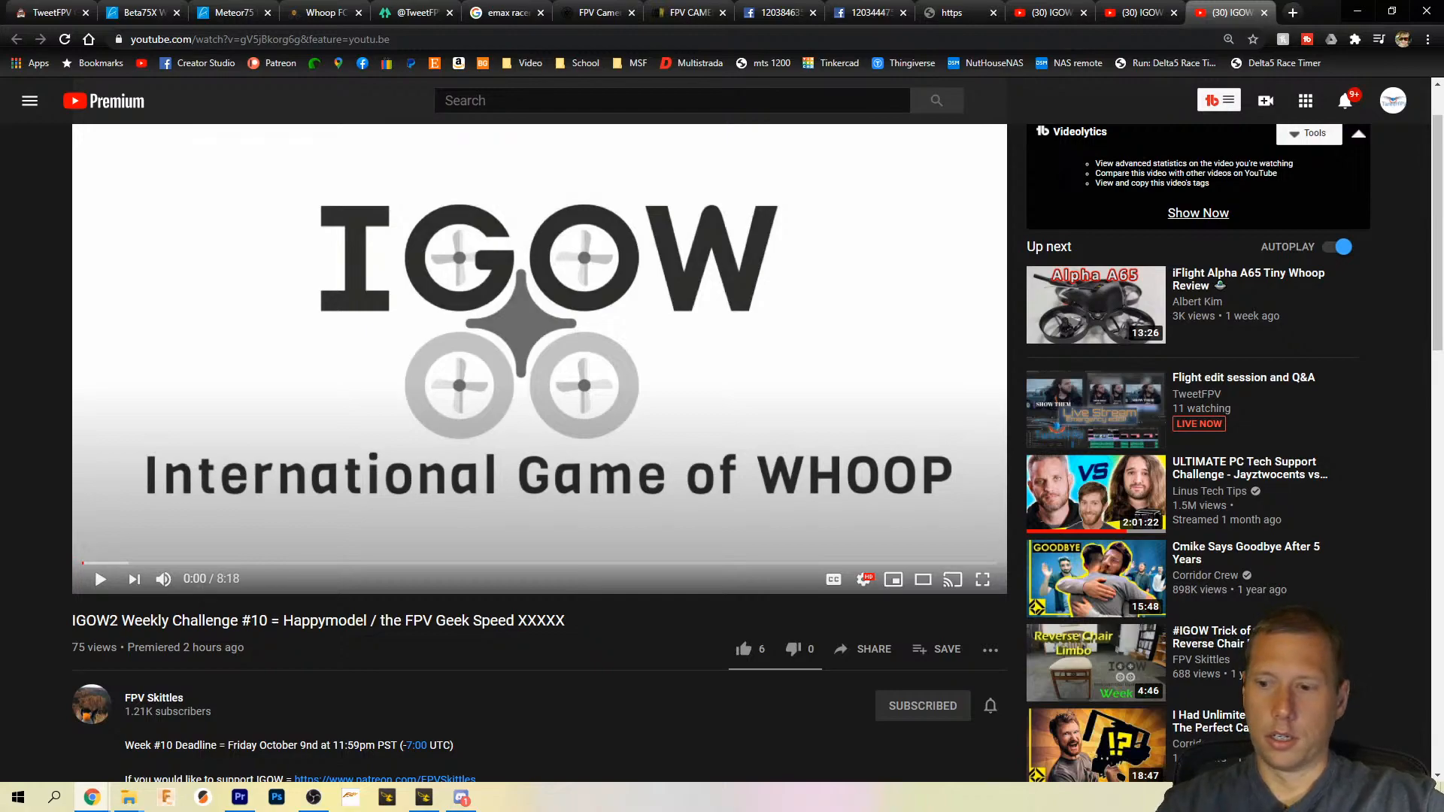
key("alt+Tab")
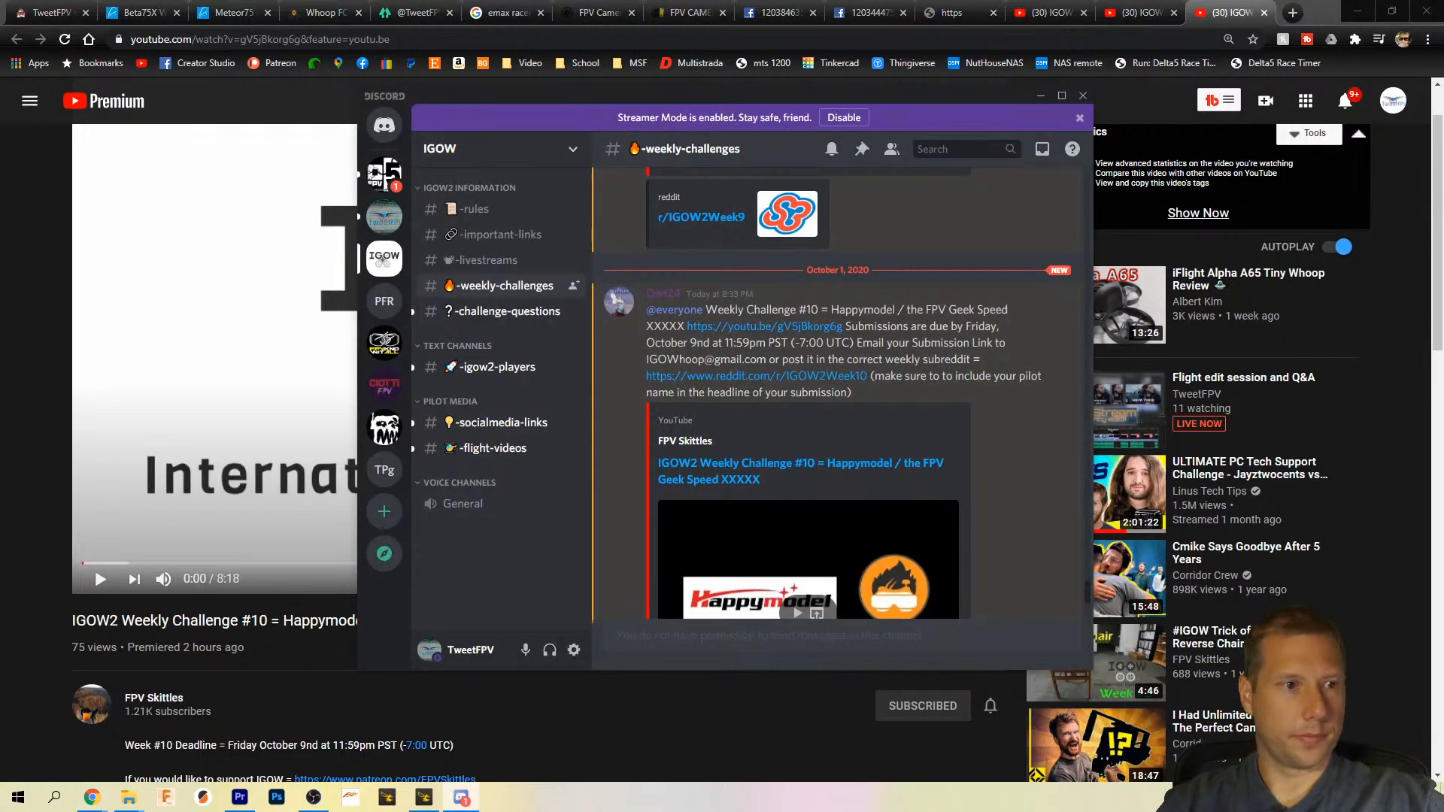
key("alt+Tab")
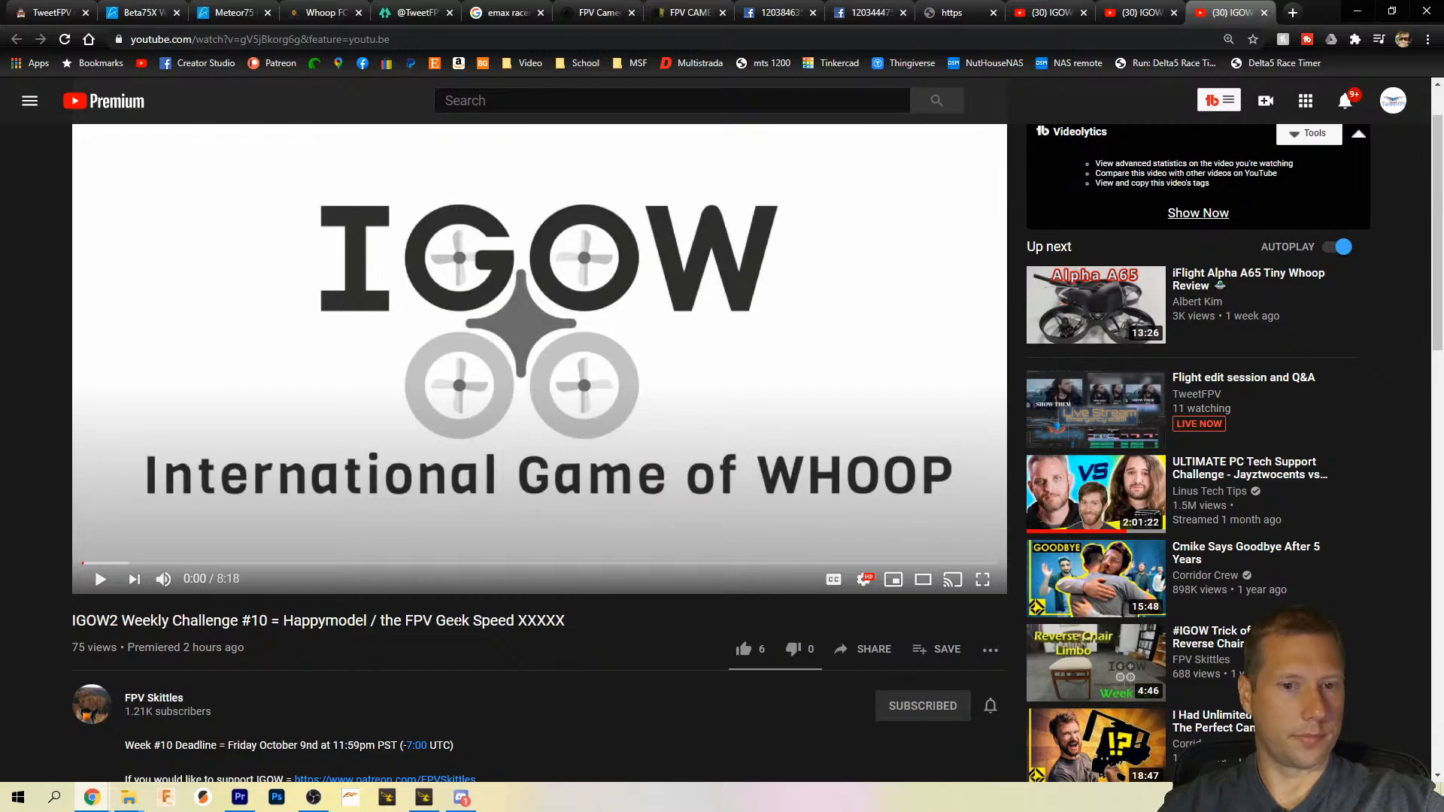
scroll(452, 660, "down", 15)
scroll(453, 660, "up", 8)
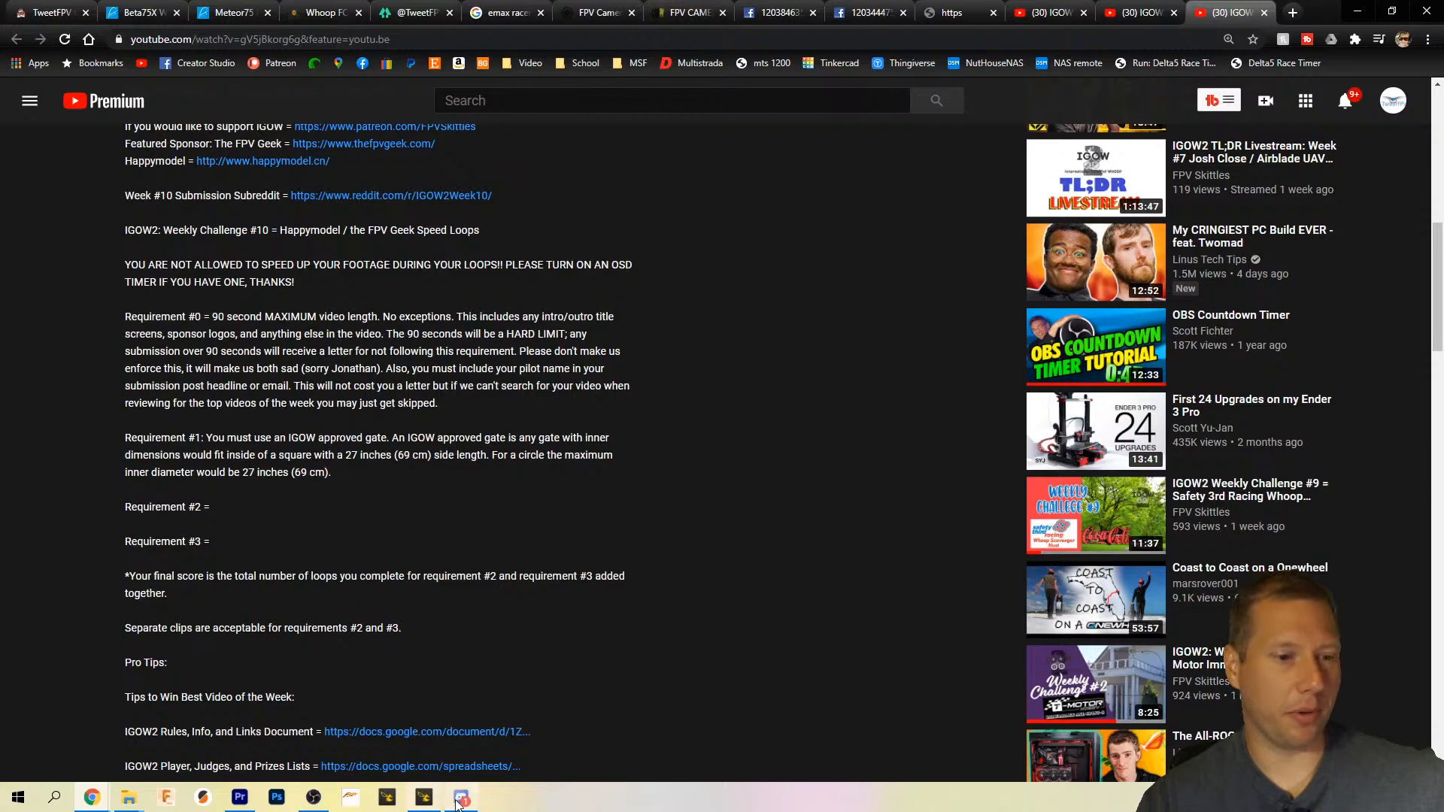
mouse_move(460, 801)
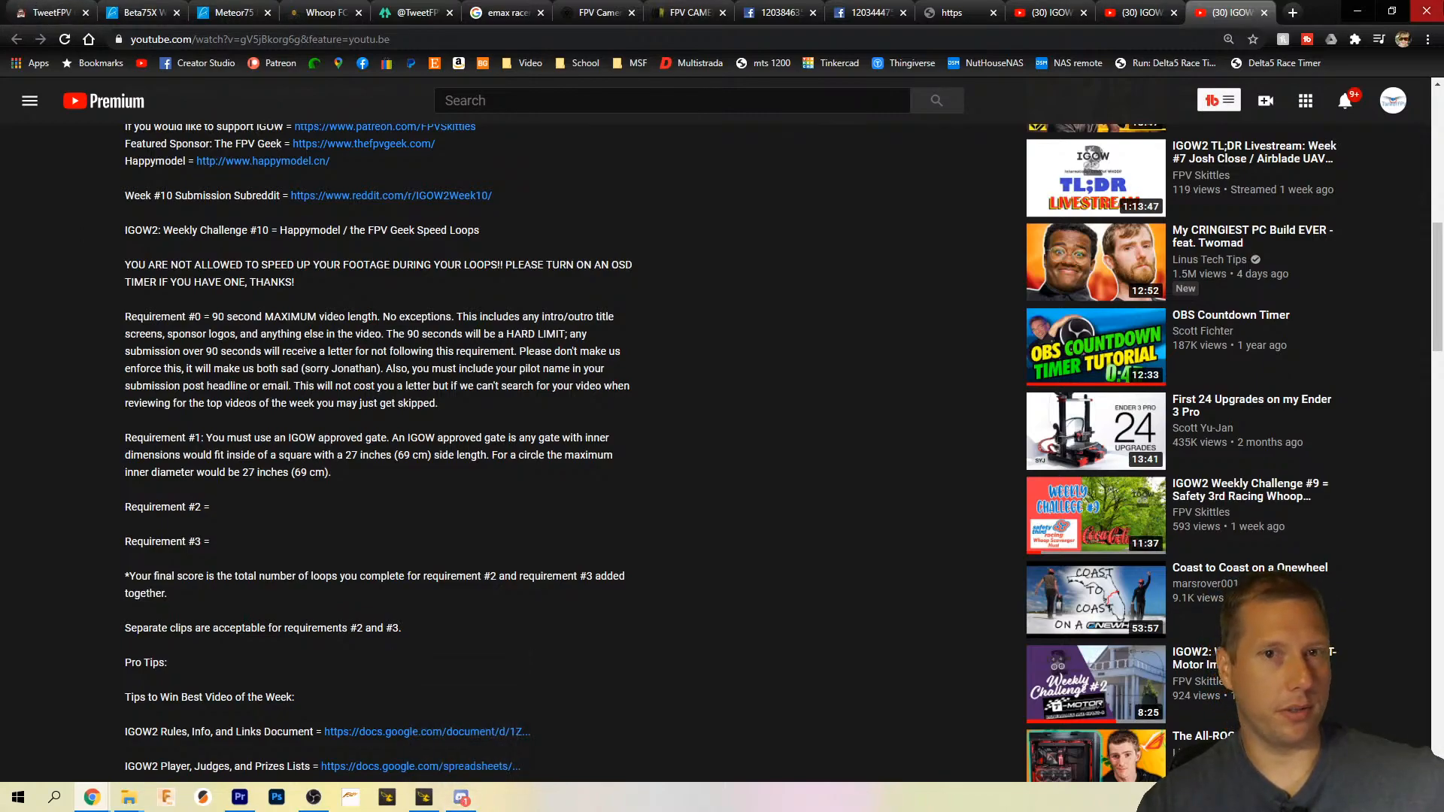
Step: Open the TweetFPV Grip Tape Collection from the details of the FrSky X9 Lite grip tape page on Pyro Drone
left_click(51, 15)
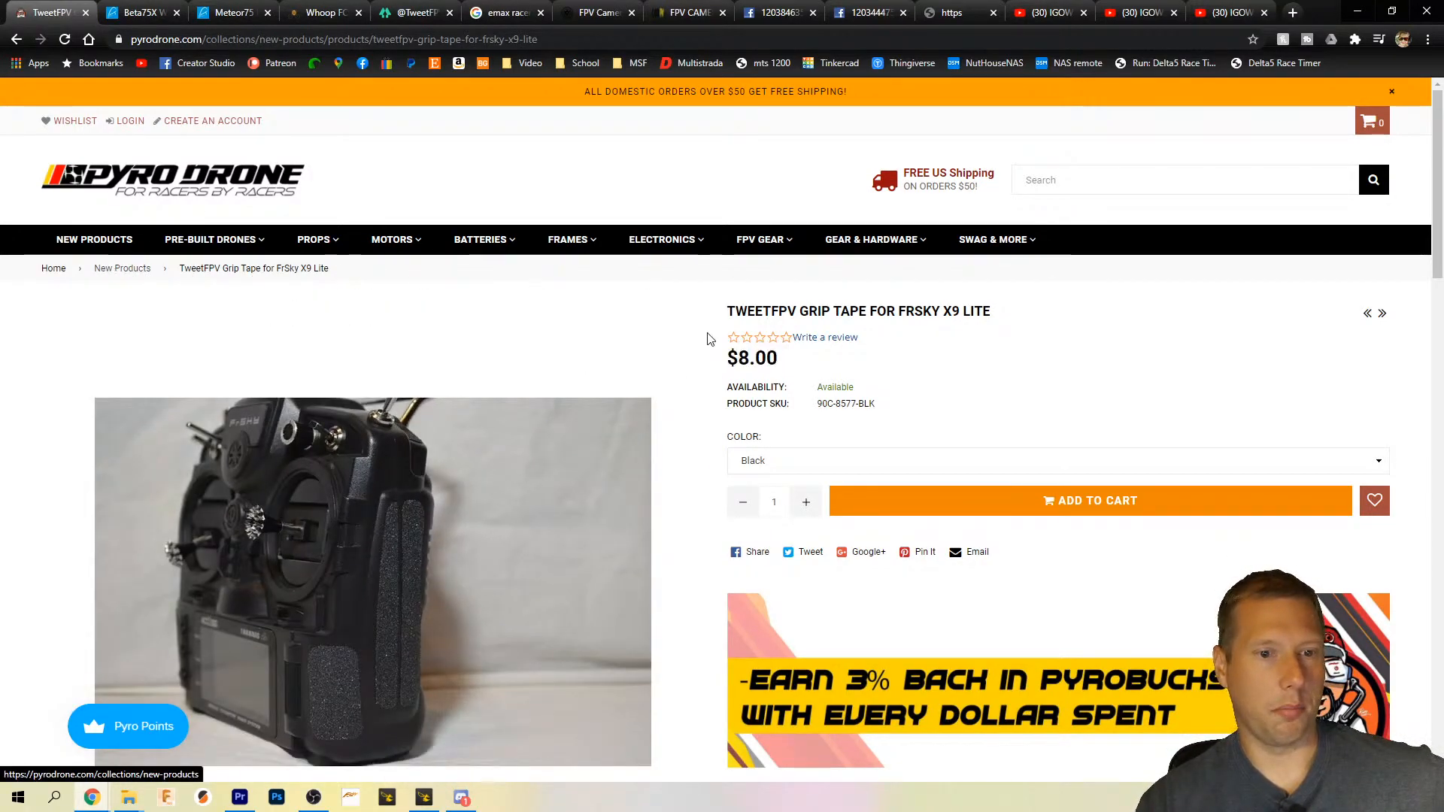
scroll(1076, 345, "down", 10)
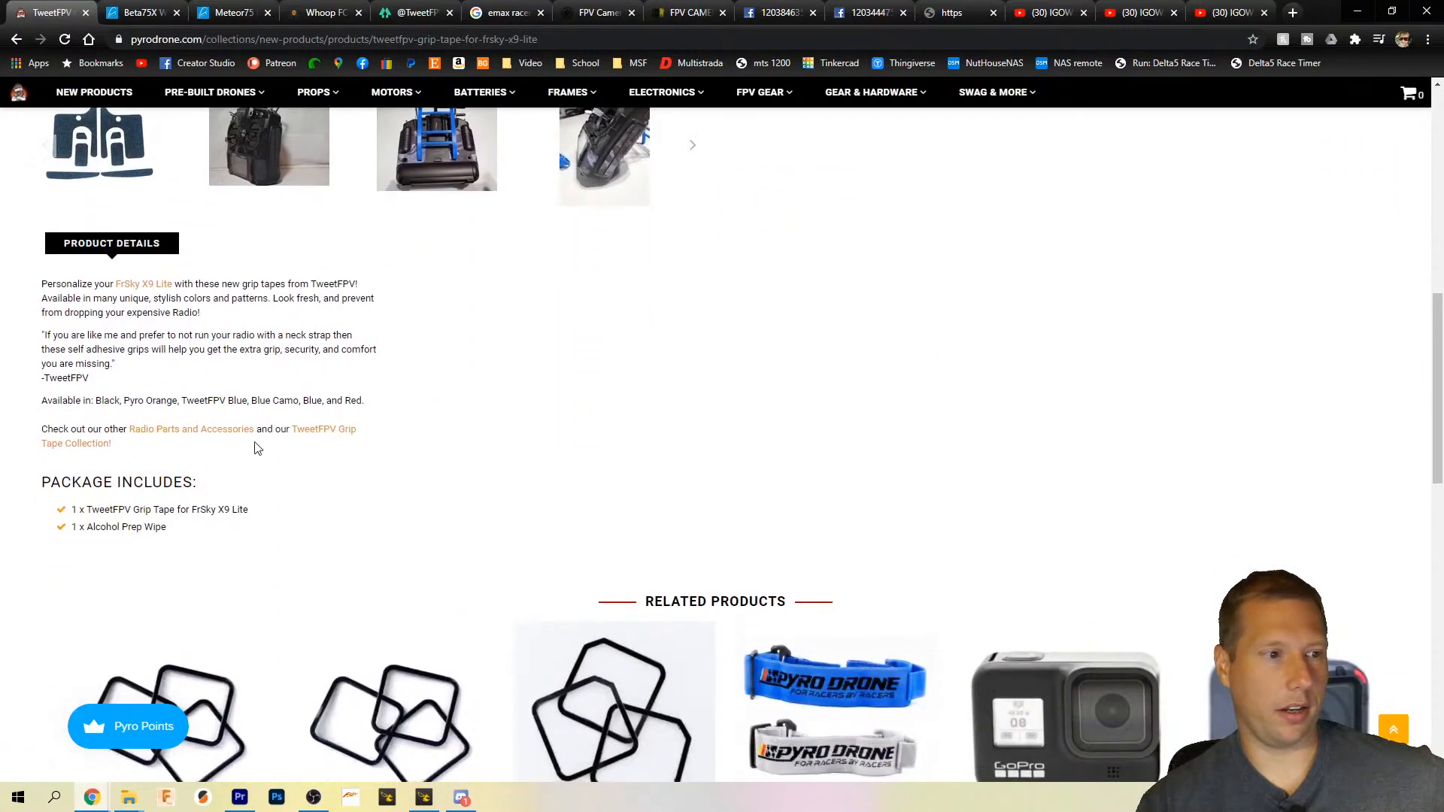
left_click(340, 430)
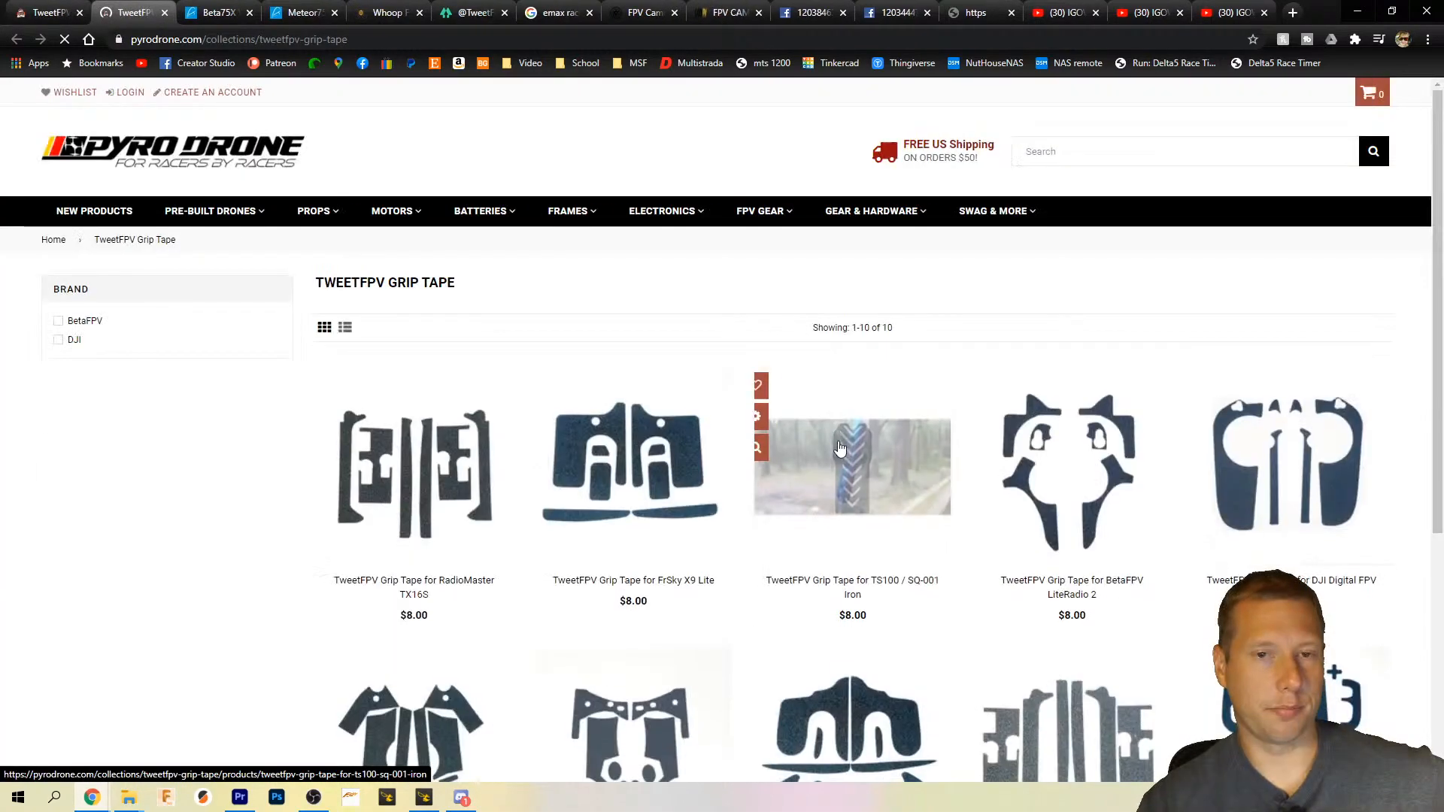
Step: Browse the TweetFPV Grip Tape products for the supported radios, dismissing the newsletter sign-up
scroll(158, 508, "down", 4)
scroll(158, 506, "down", 1)
scroll(158, 506, "up", 3)
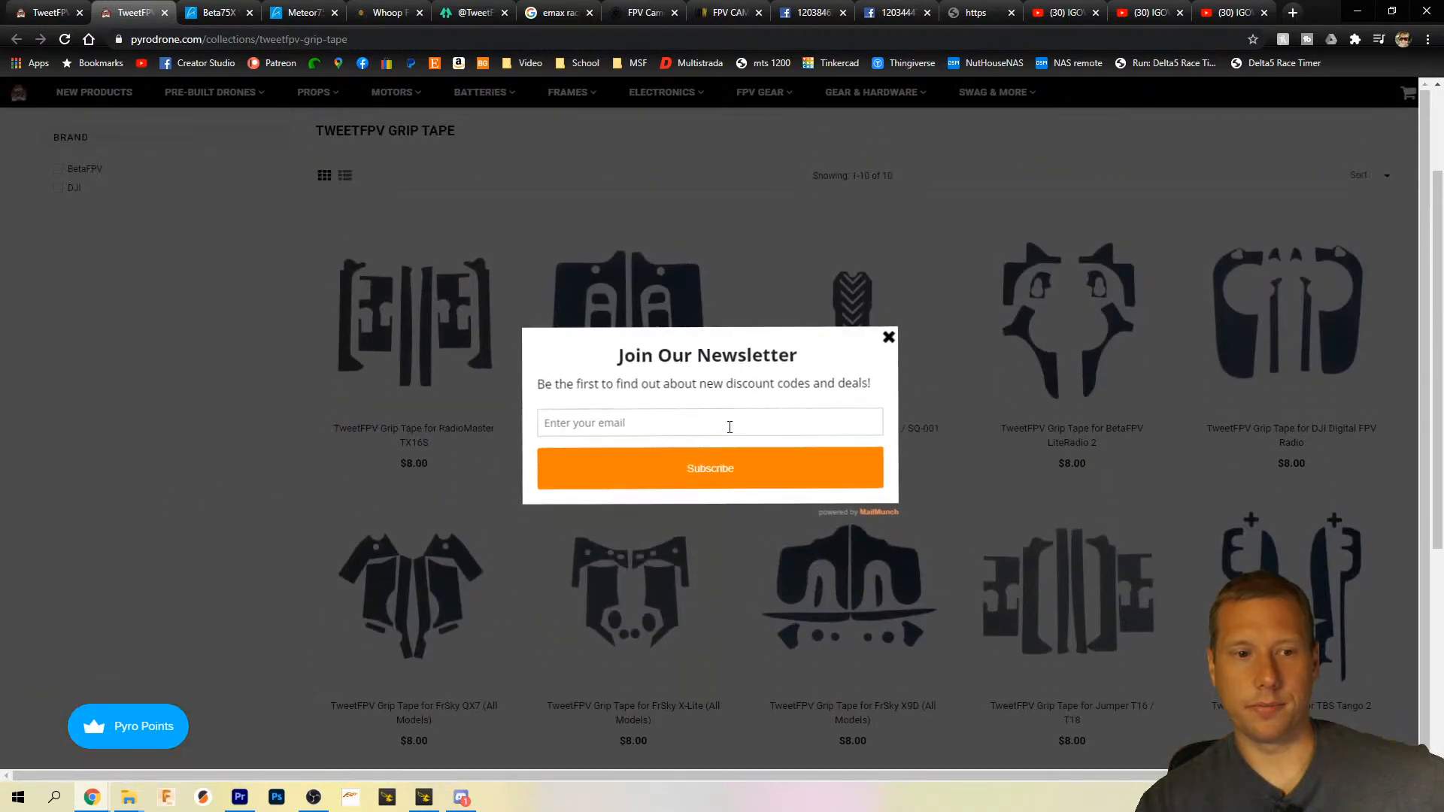
left_click(889, 337)
scroll(218, 515, "down", 1)
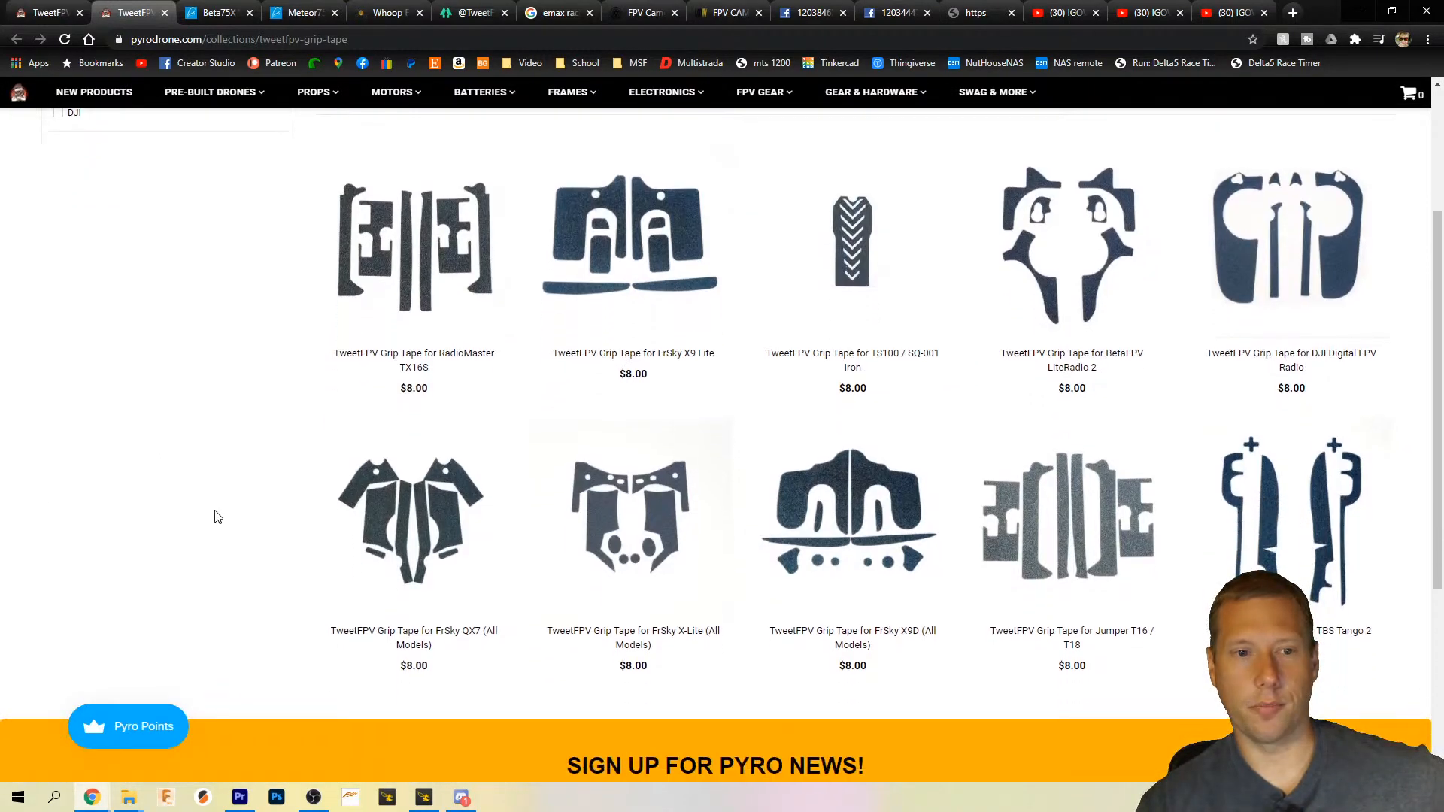
scroll(218, 515, "up", 3)
scroll(209, 509, "down", 2)
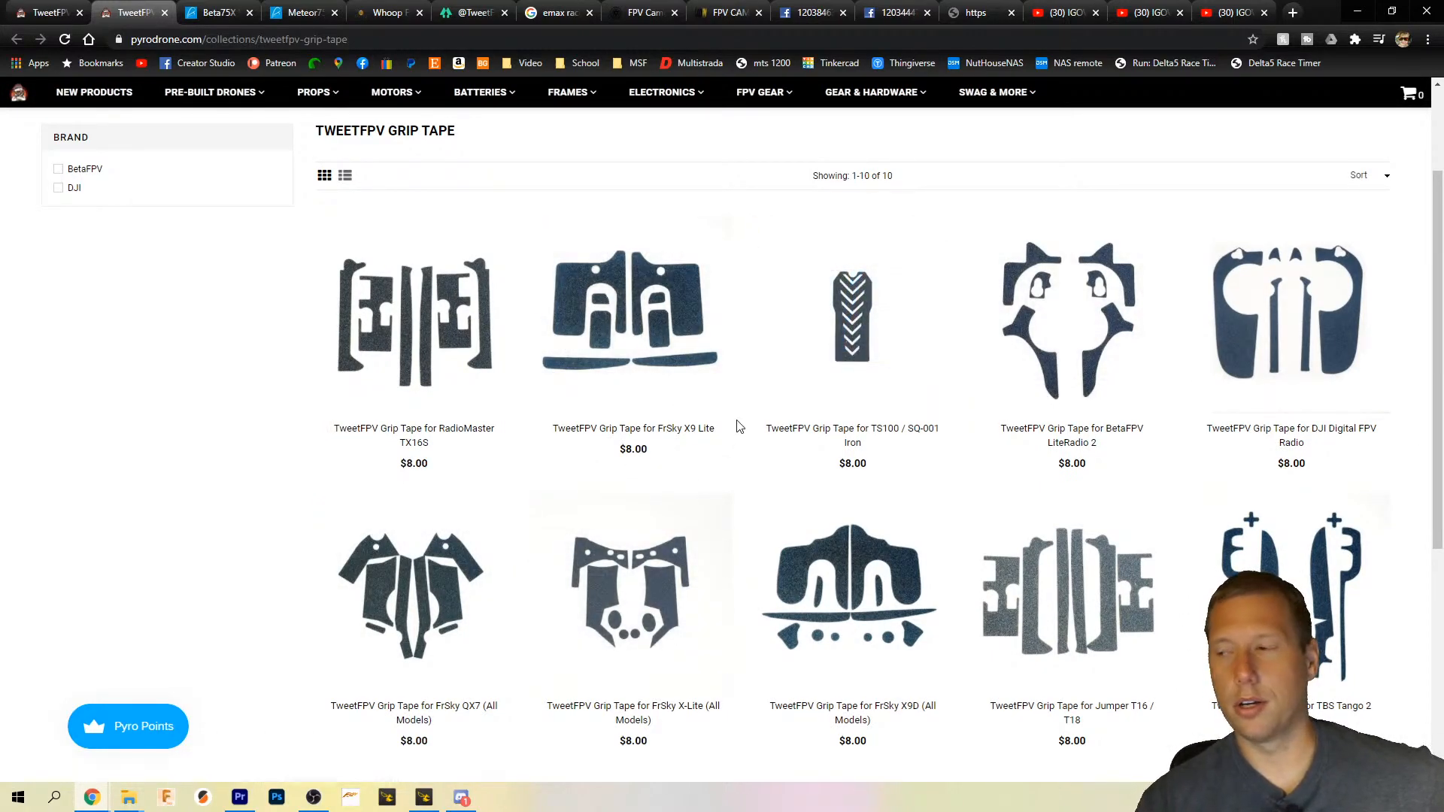
left_click(464, 16)
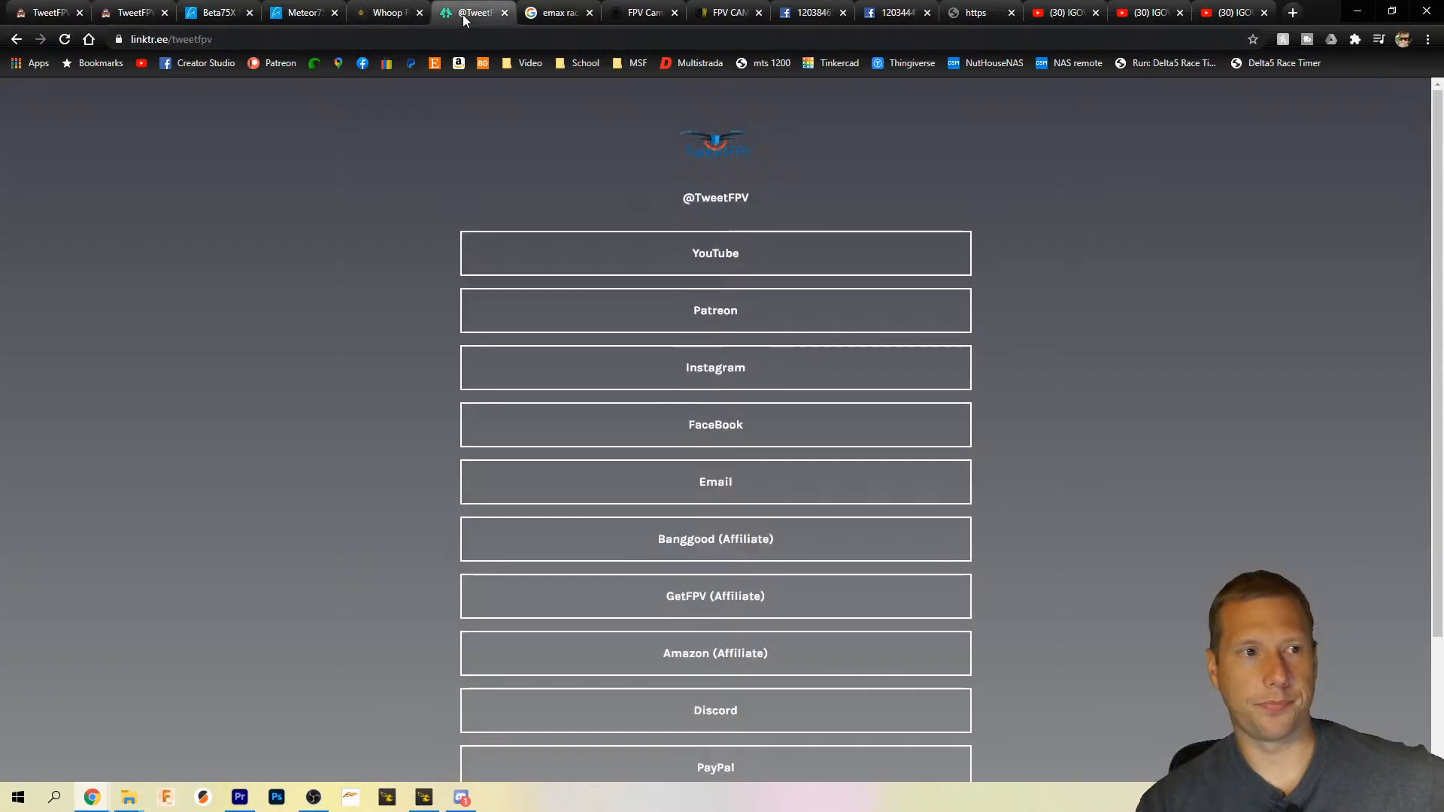
key("ctrl+l")
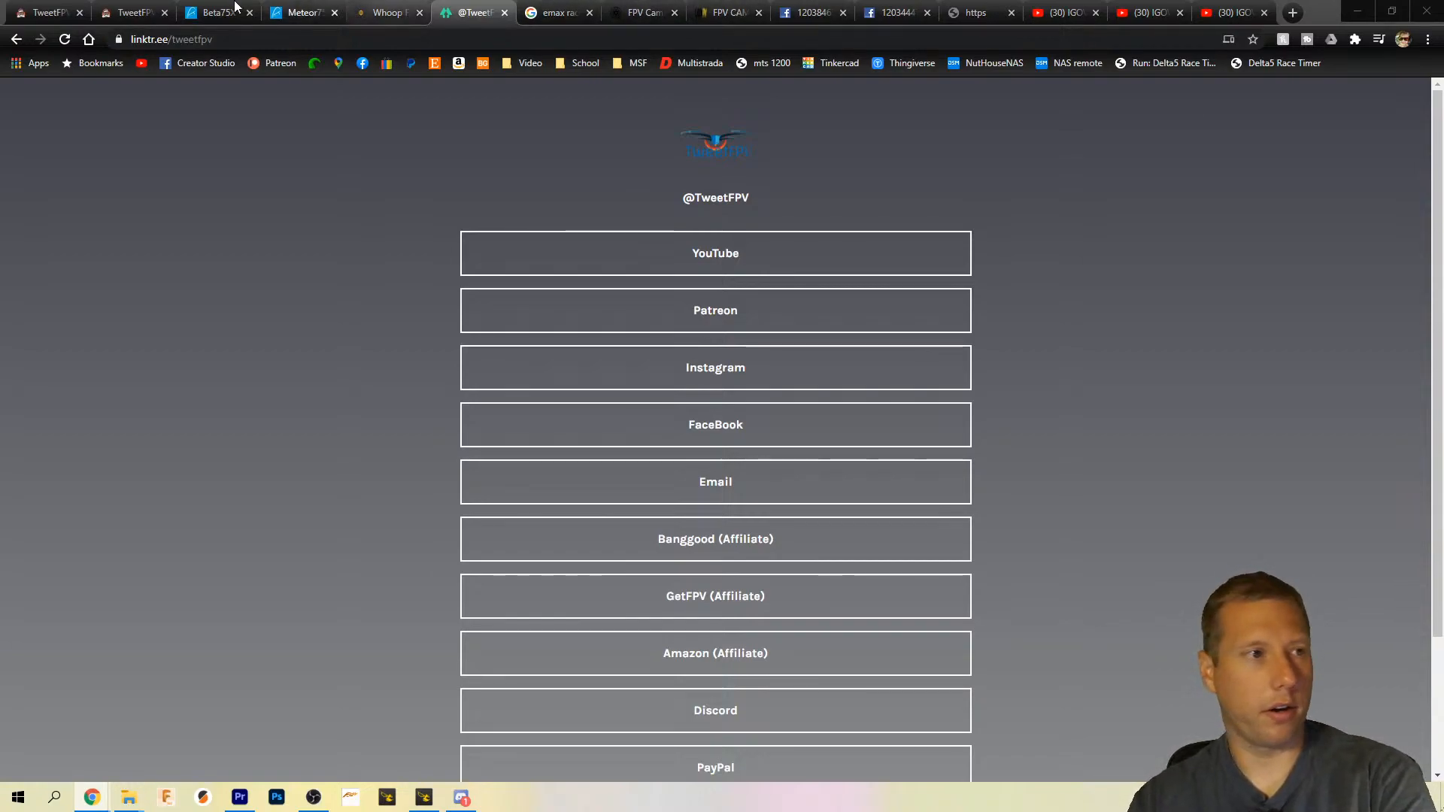
left_click(47, 12)
left_click(112, 9)
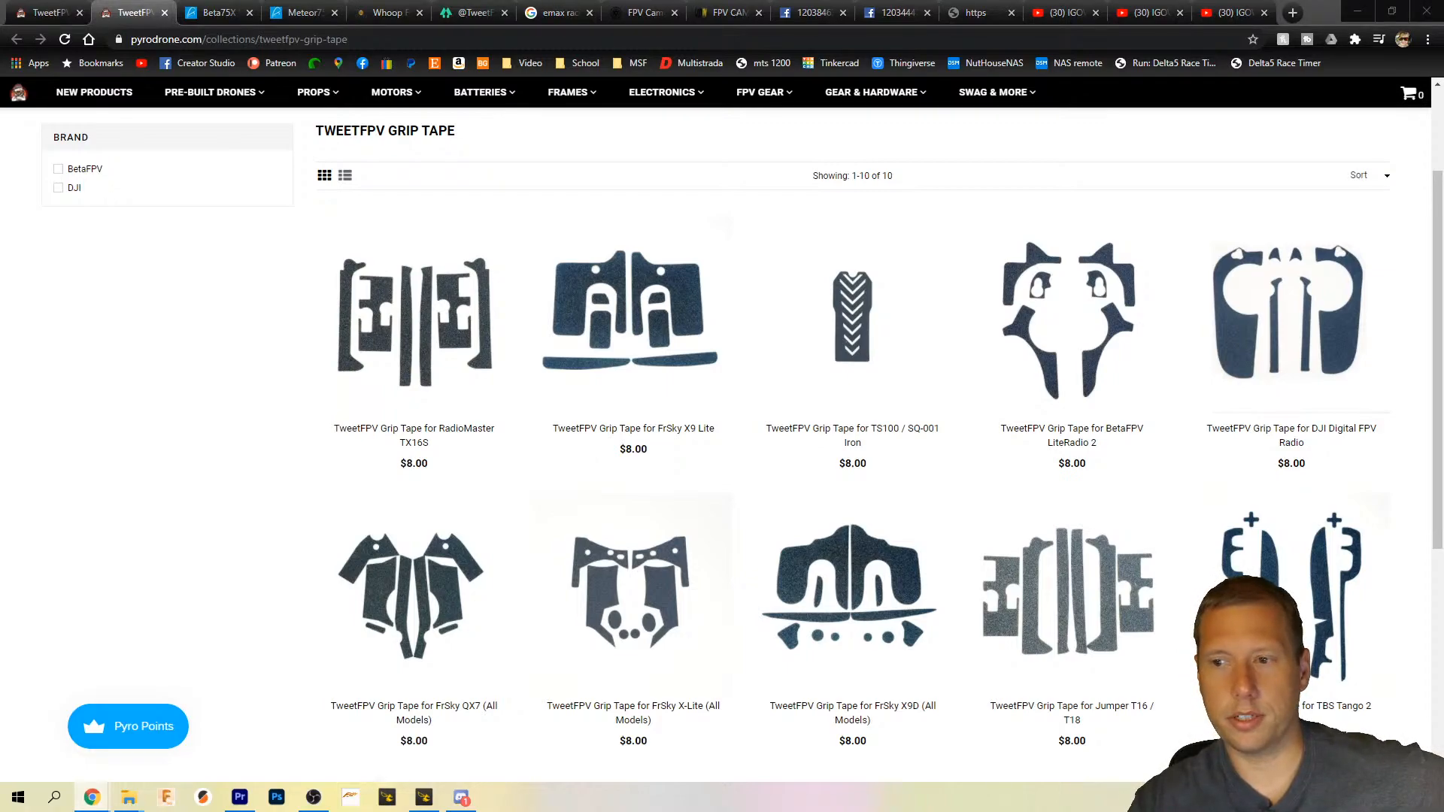
Step: Search Google for "jumper t12" in place of the Beta75X product page
left_click(223, 16)
left_click(249, 38)
type("jumper t")
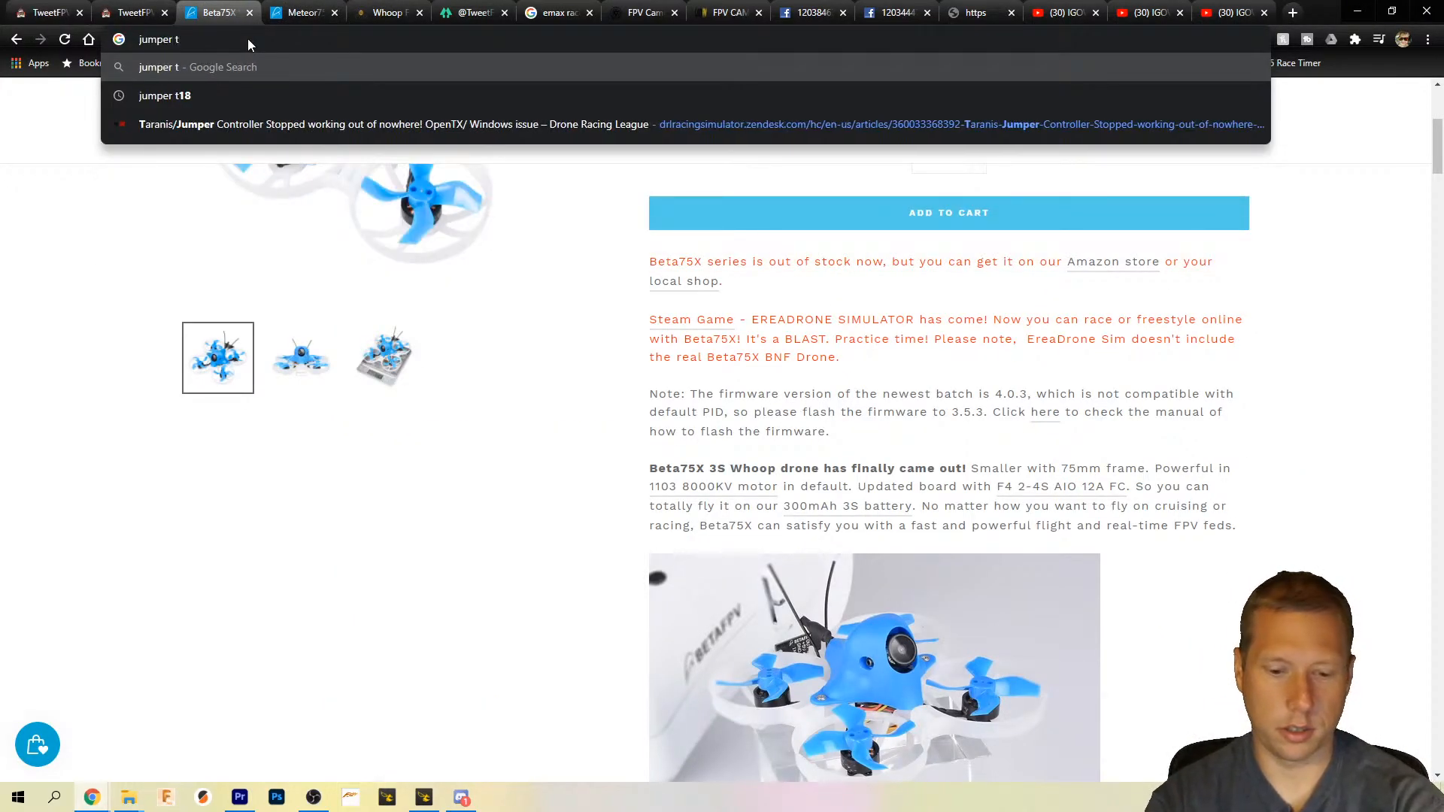
type("12")
key("Return")
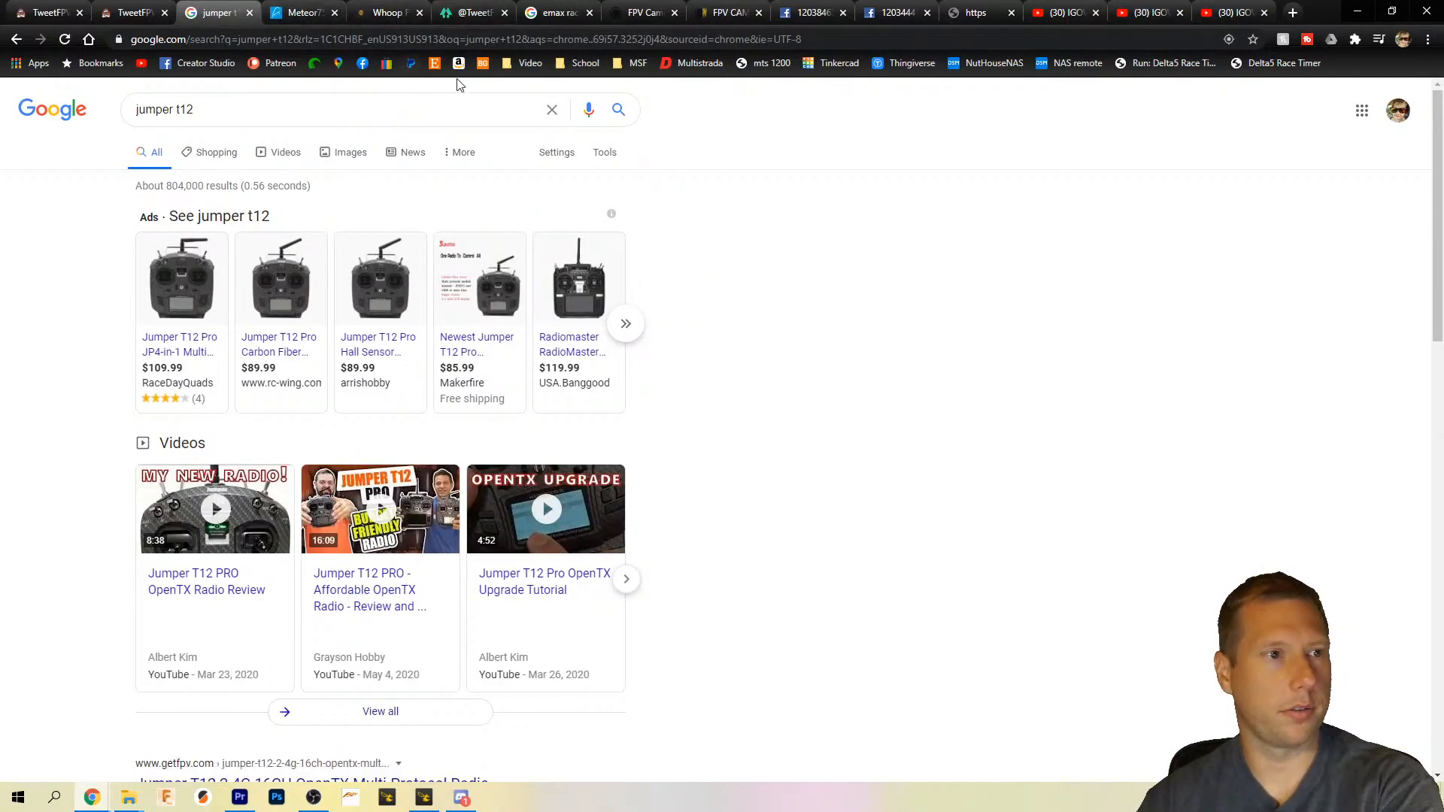
Step: Open the Jumper T8 T12 Grips listing from the TweetFPV Etsy shop and select its web address
left_click(437, 65)
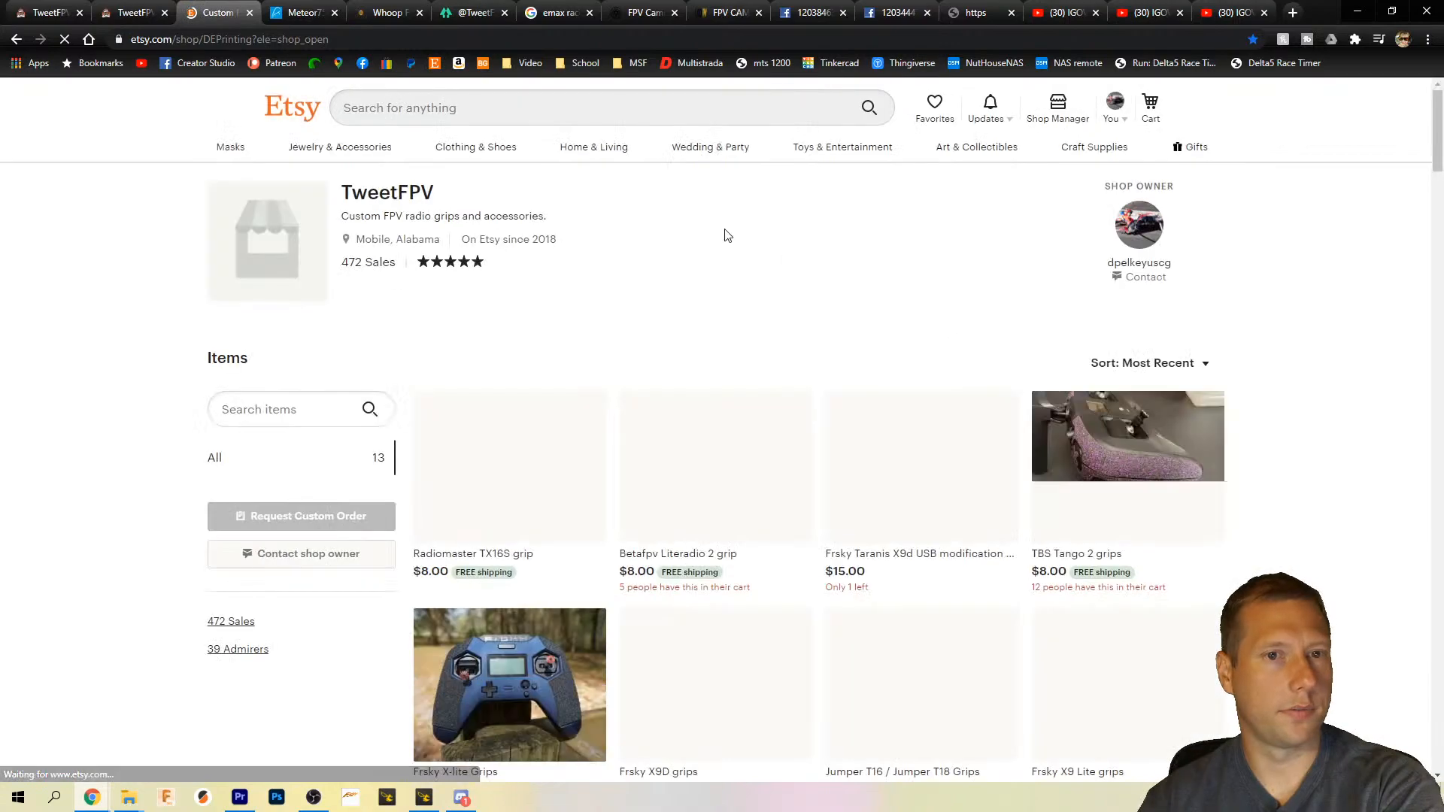
scroll(752, 449, "down", 4)
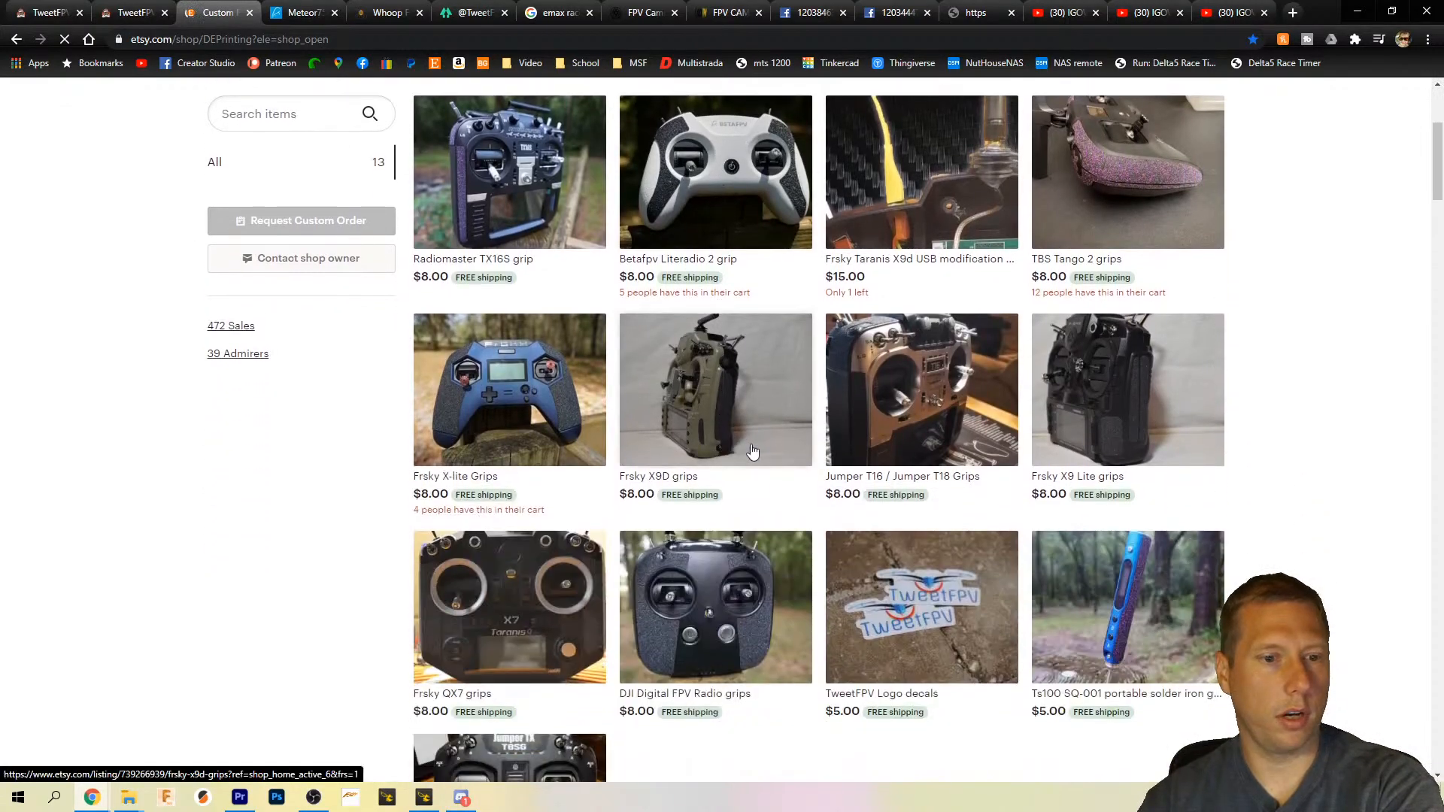
scroll(752, 450, "down", 2)
left_click(543, 635)
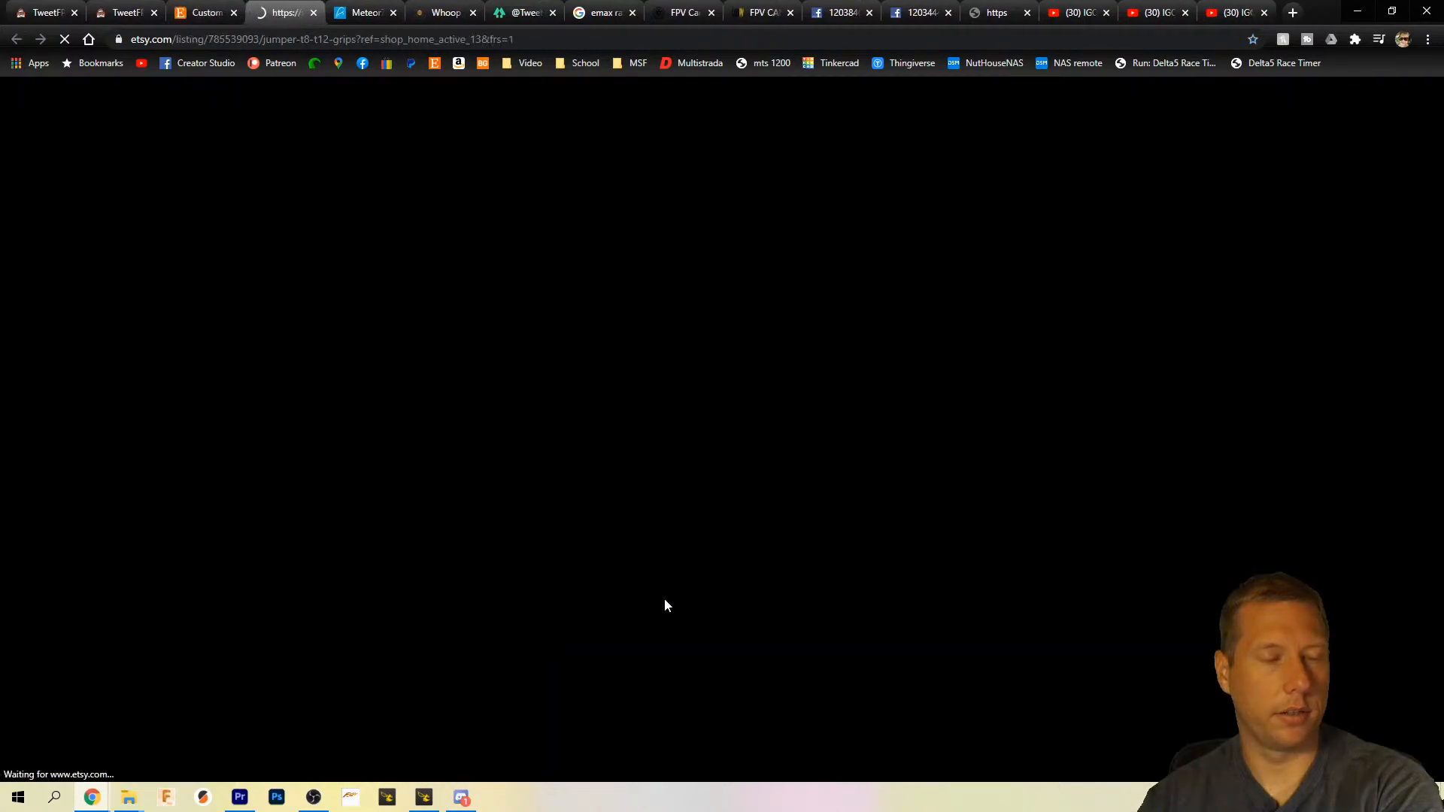
scroll(749, 426, "down", 2)
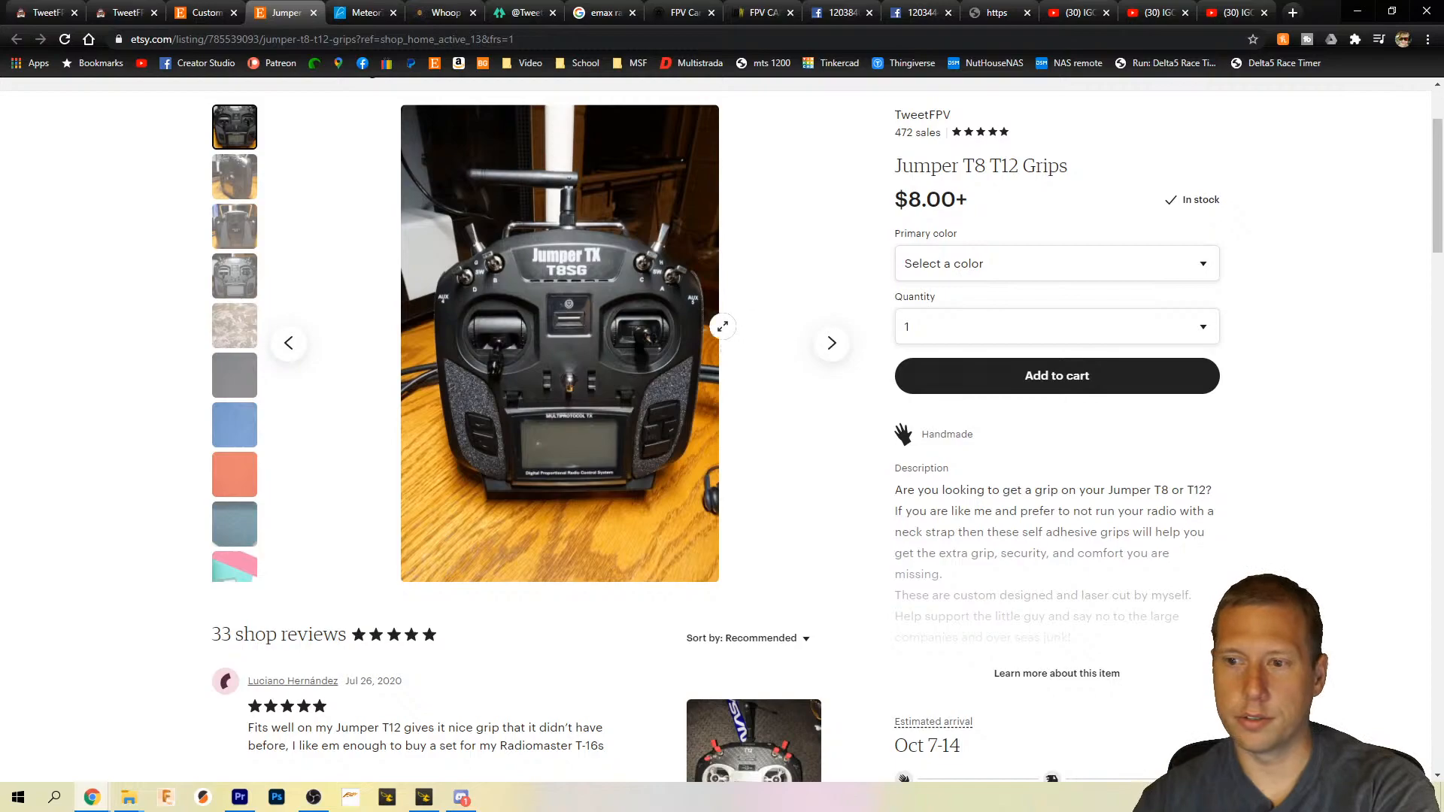
left_click(309, 39)
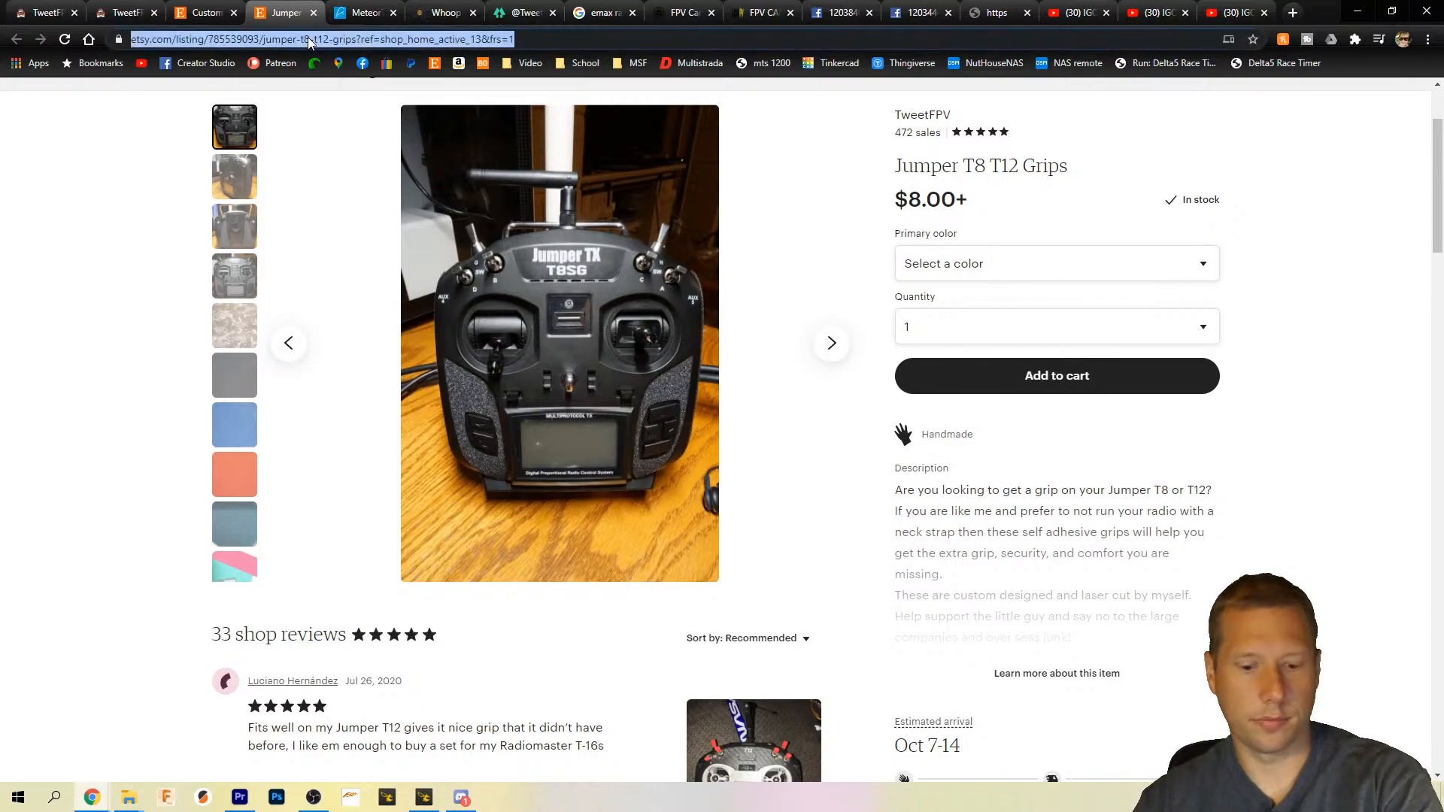